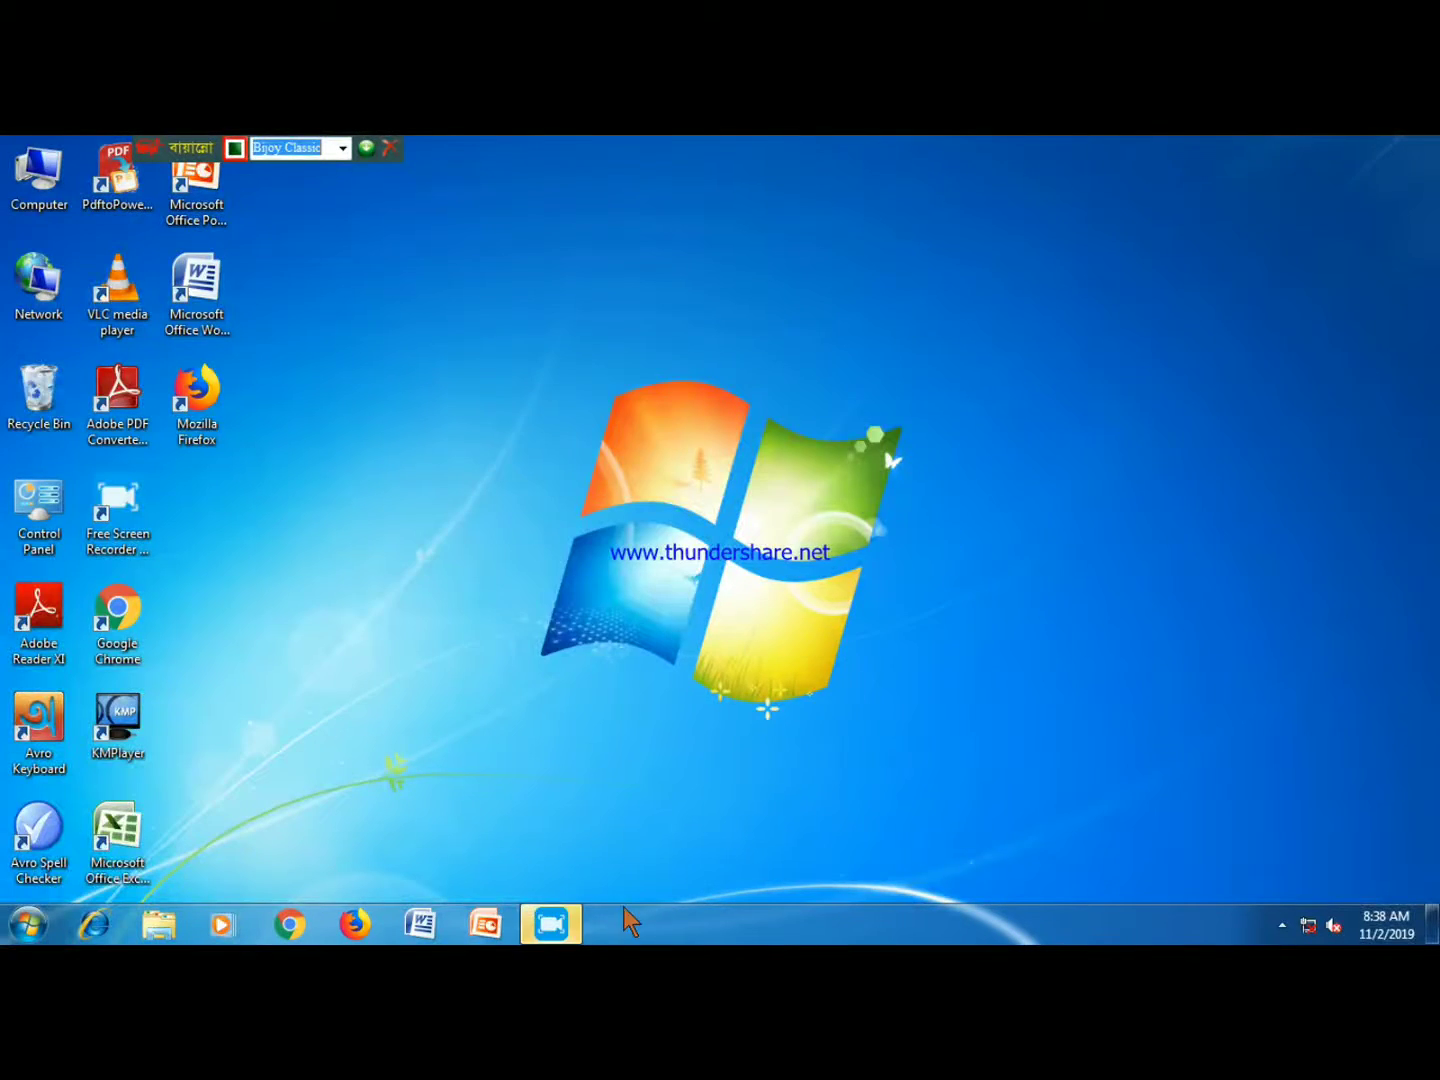
# - Bring up PowerPoint and preview the Apex, Civic and Equity themes on the blank slide
pyautogui.click(484, 924)
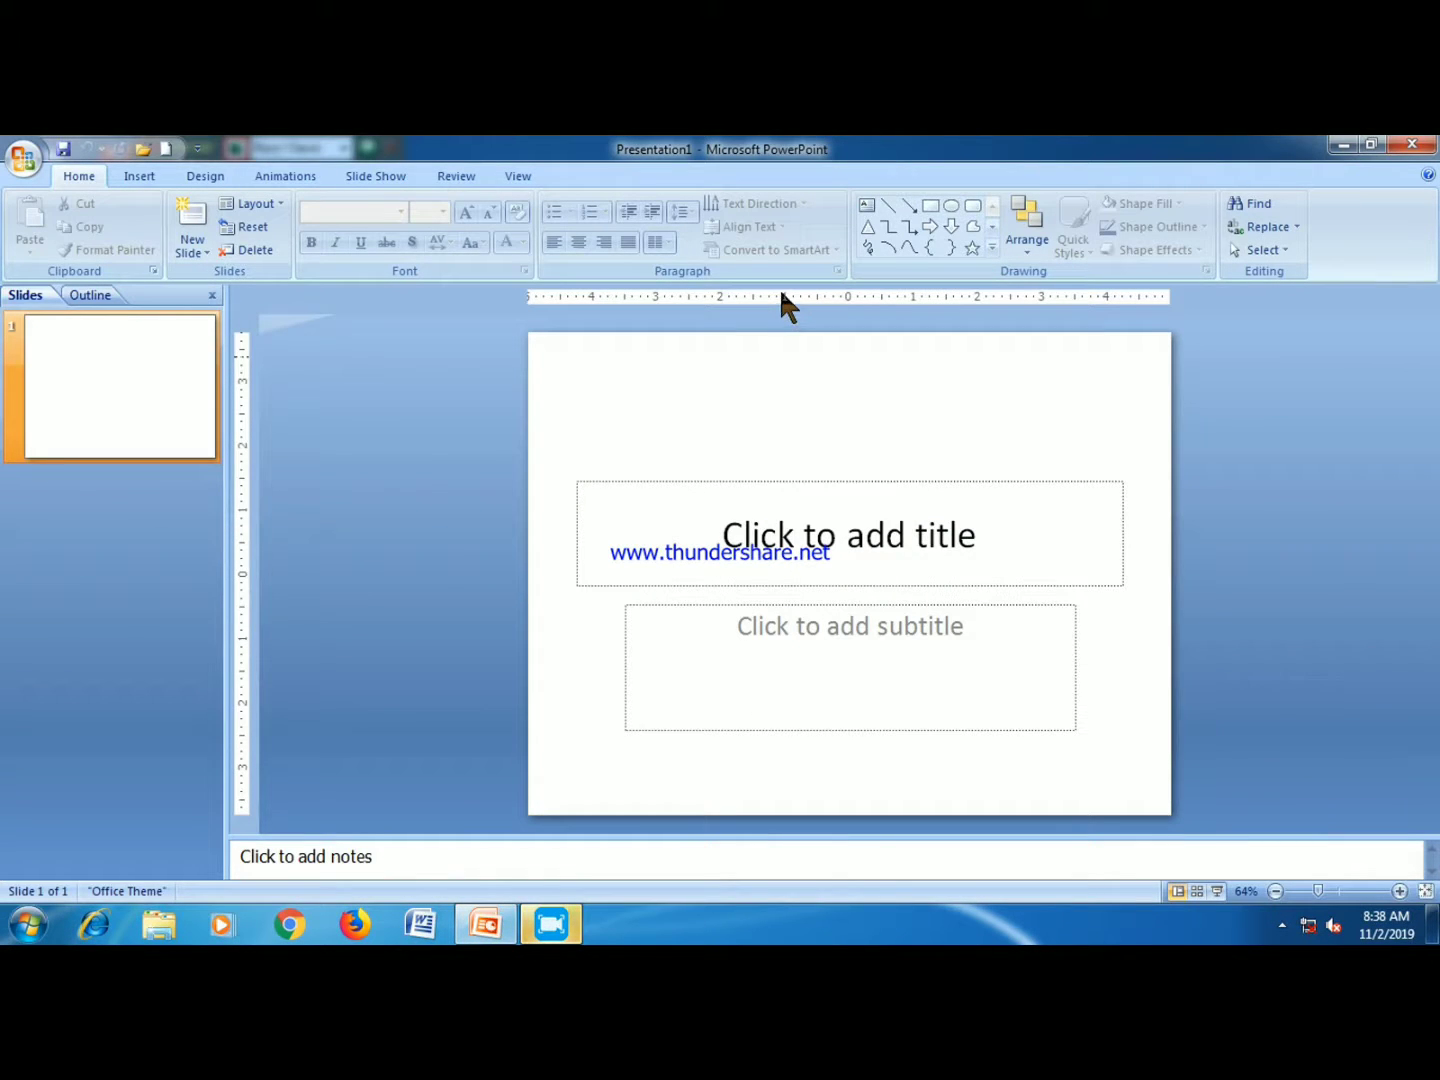
pyautogui.click(193, 176)
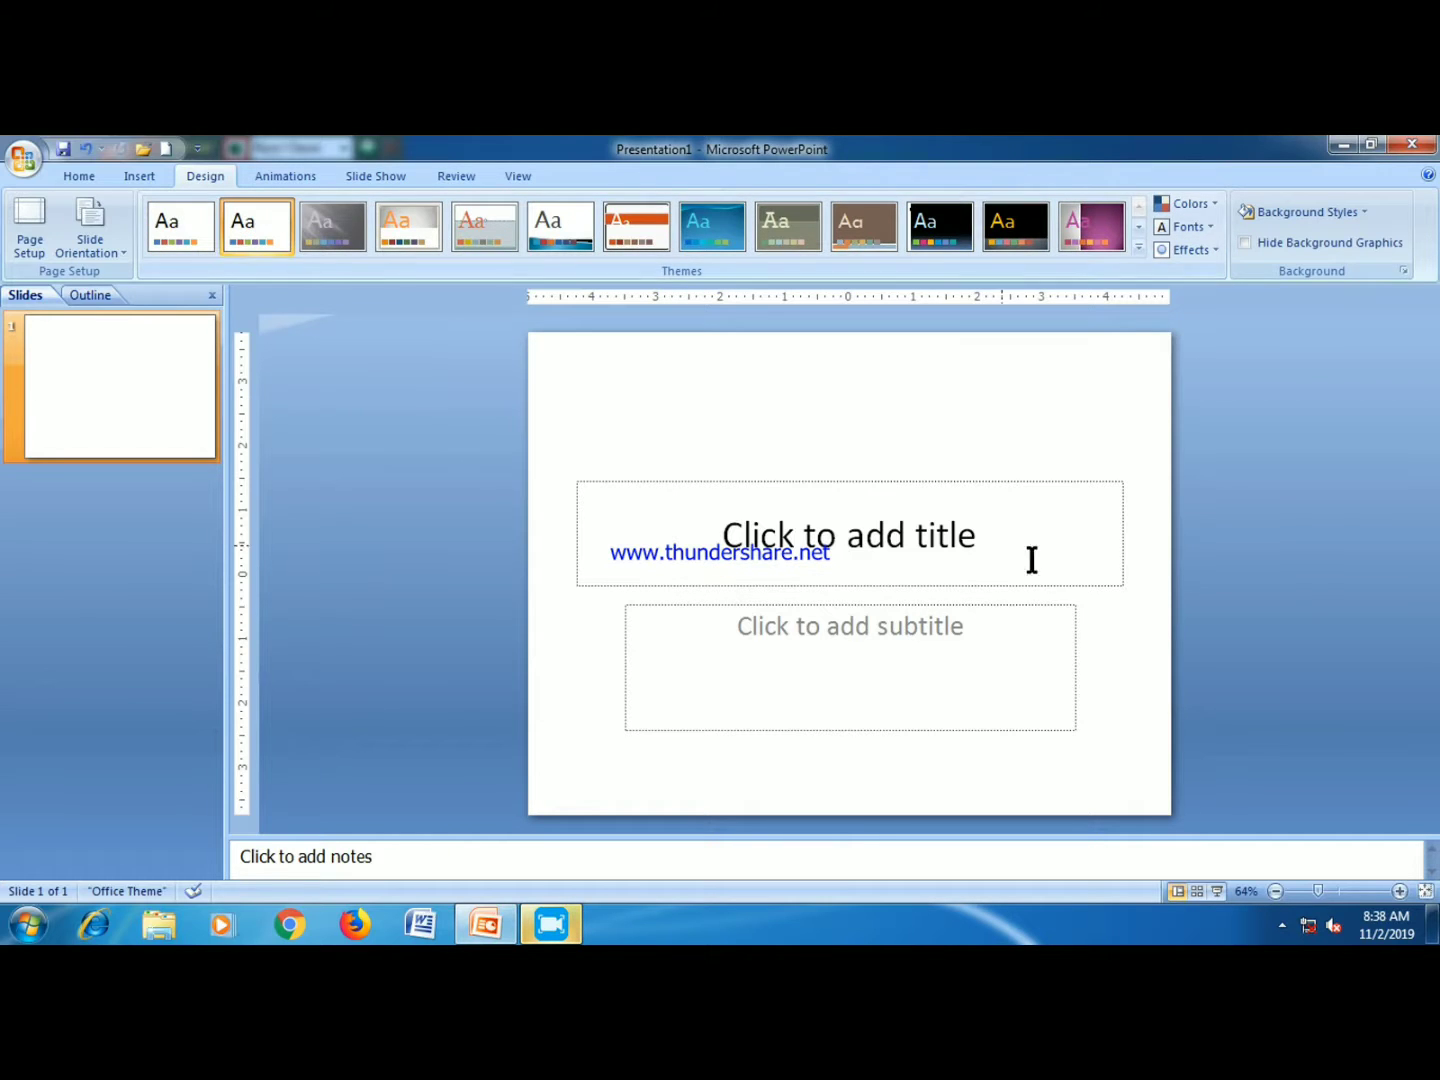
pyautogui.click(332, 226)
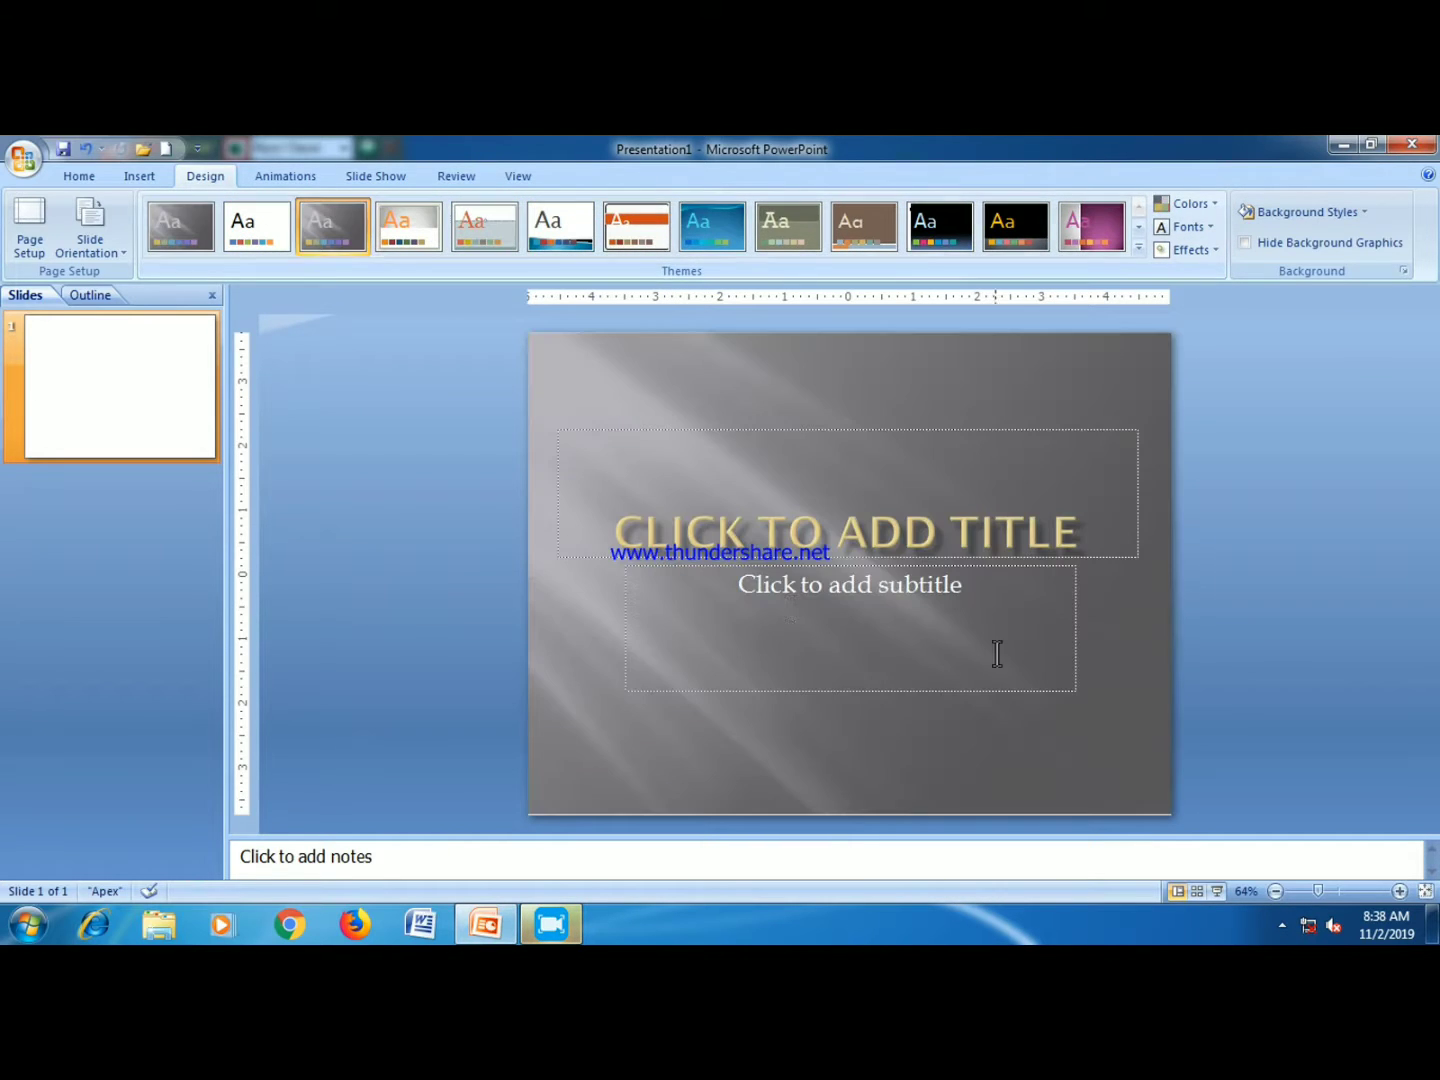
pyautogui.click(425, 230)
pyautogui.click(495, 231)
pyautogui.click(561, 225)
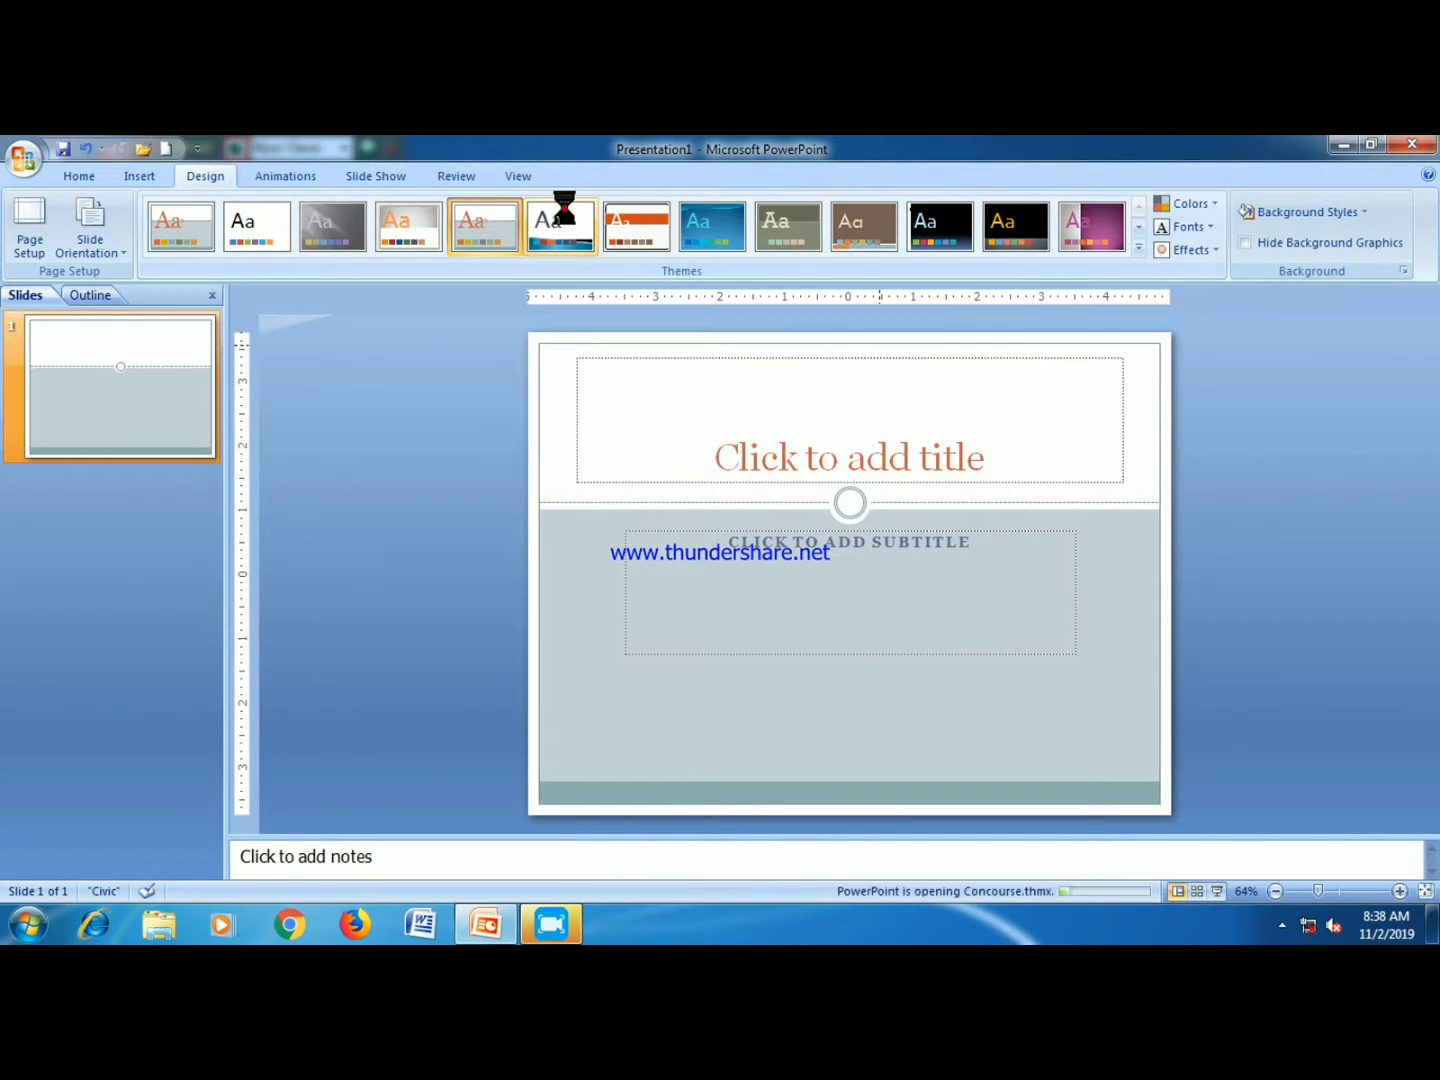
pyautogui.click(637, 225)
# - Preview the Flow, Median, Metro and Opulent themes
pyautogui.click(710, 229)
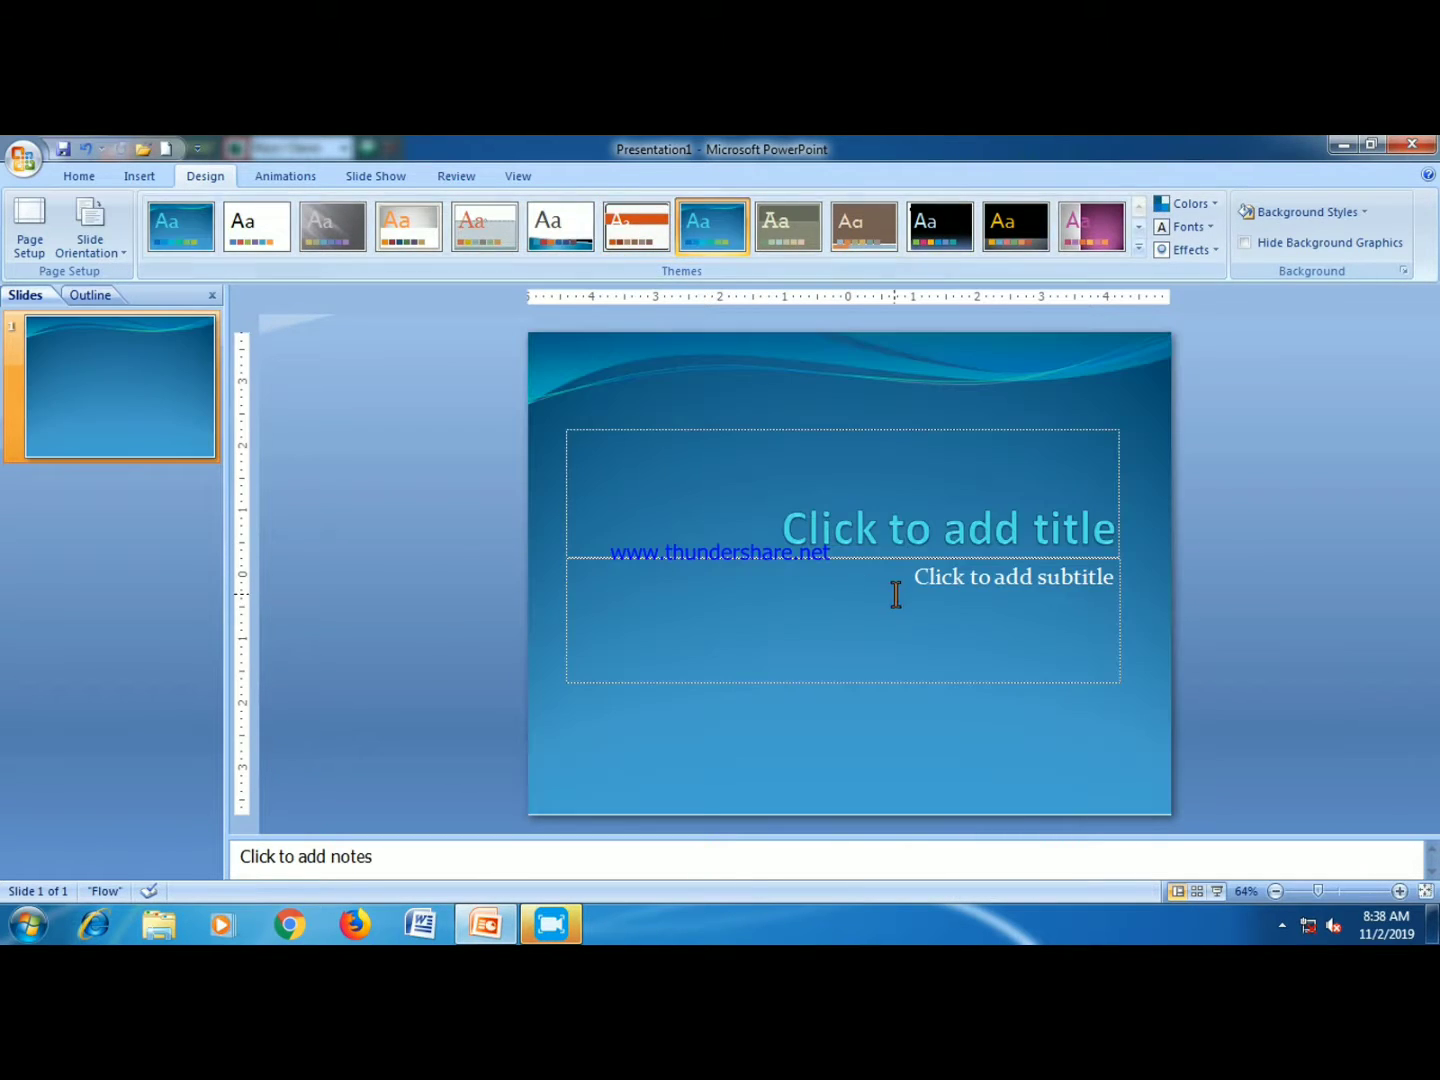
pyautogui.click(787, 228)
pyautogui.click(869, 232)
pyautogui.click(941, 228)
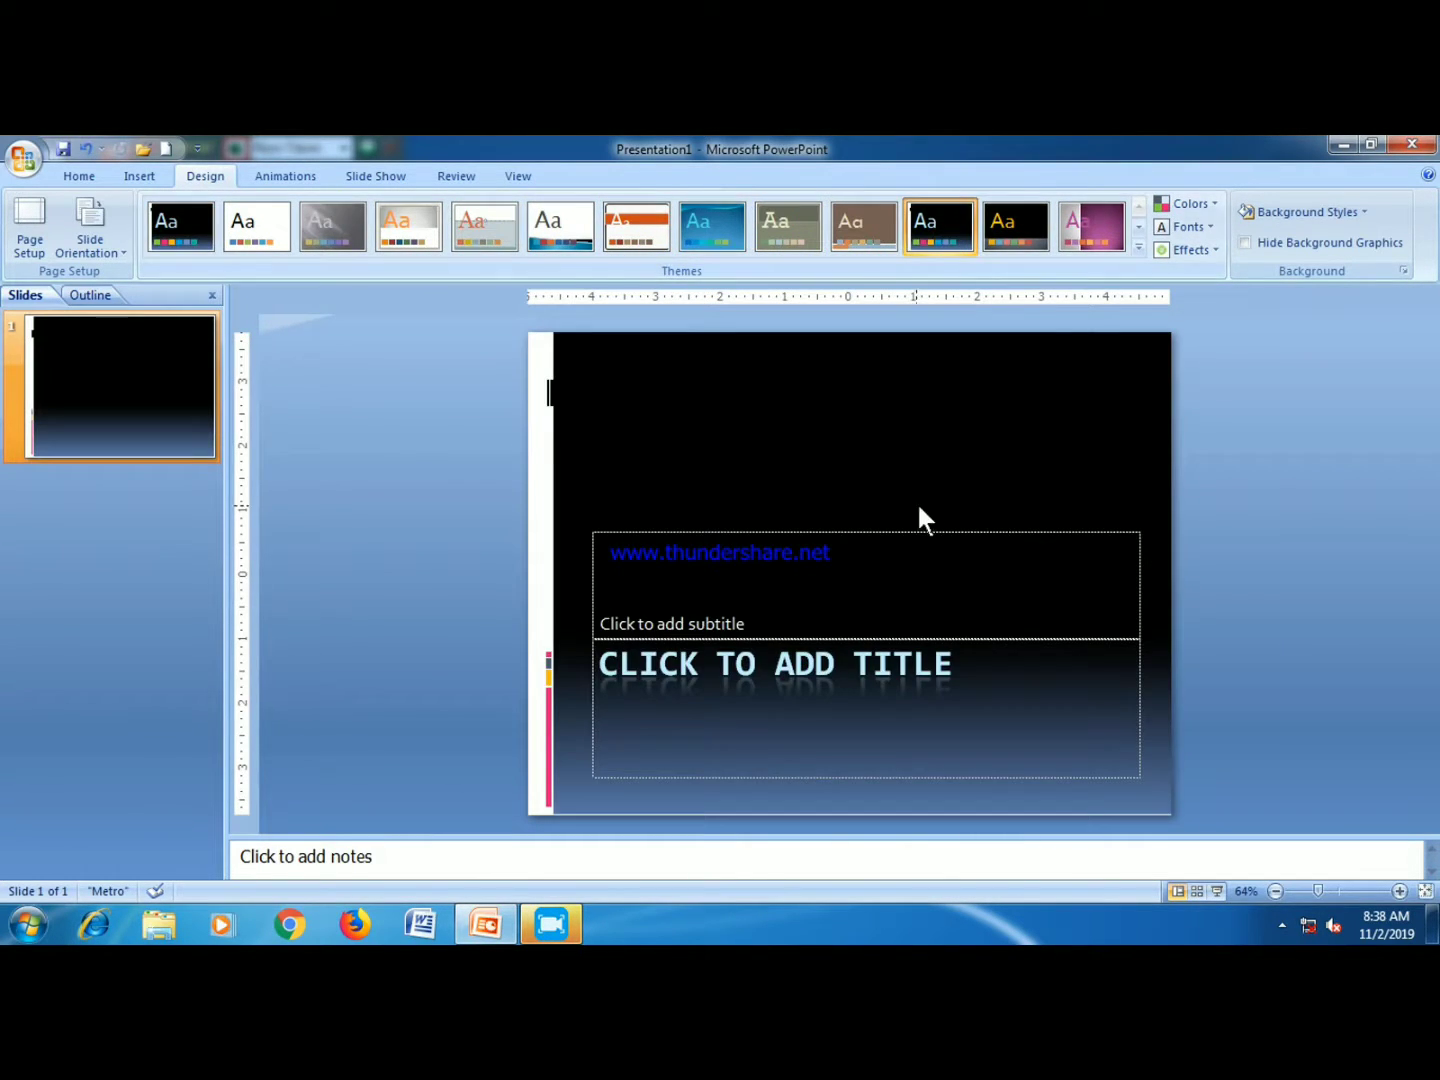
pyautogui.click(1015, 229)
pyautogui.click(1093, 225)
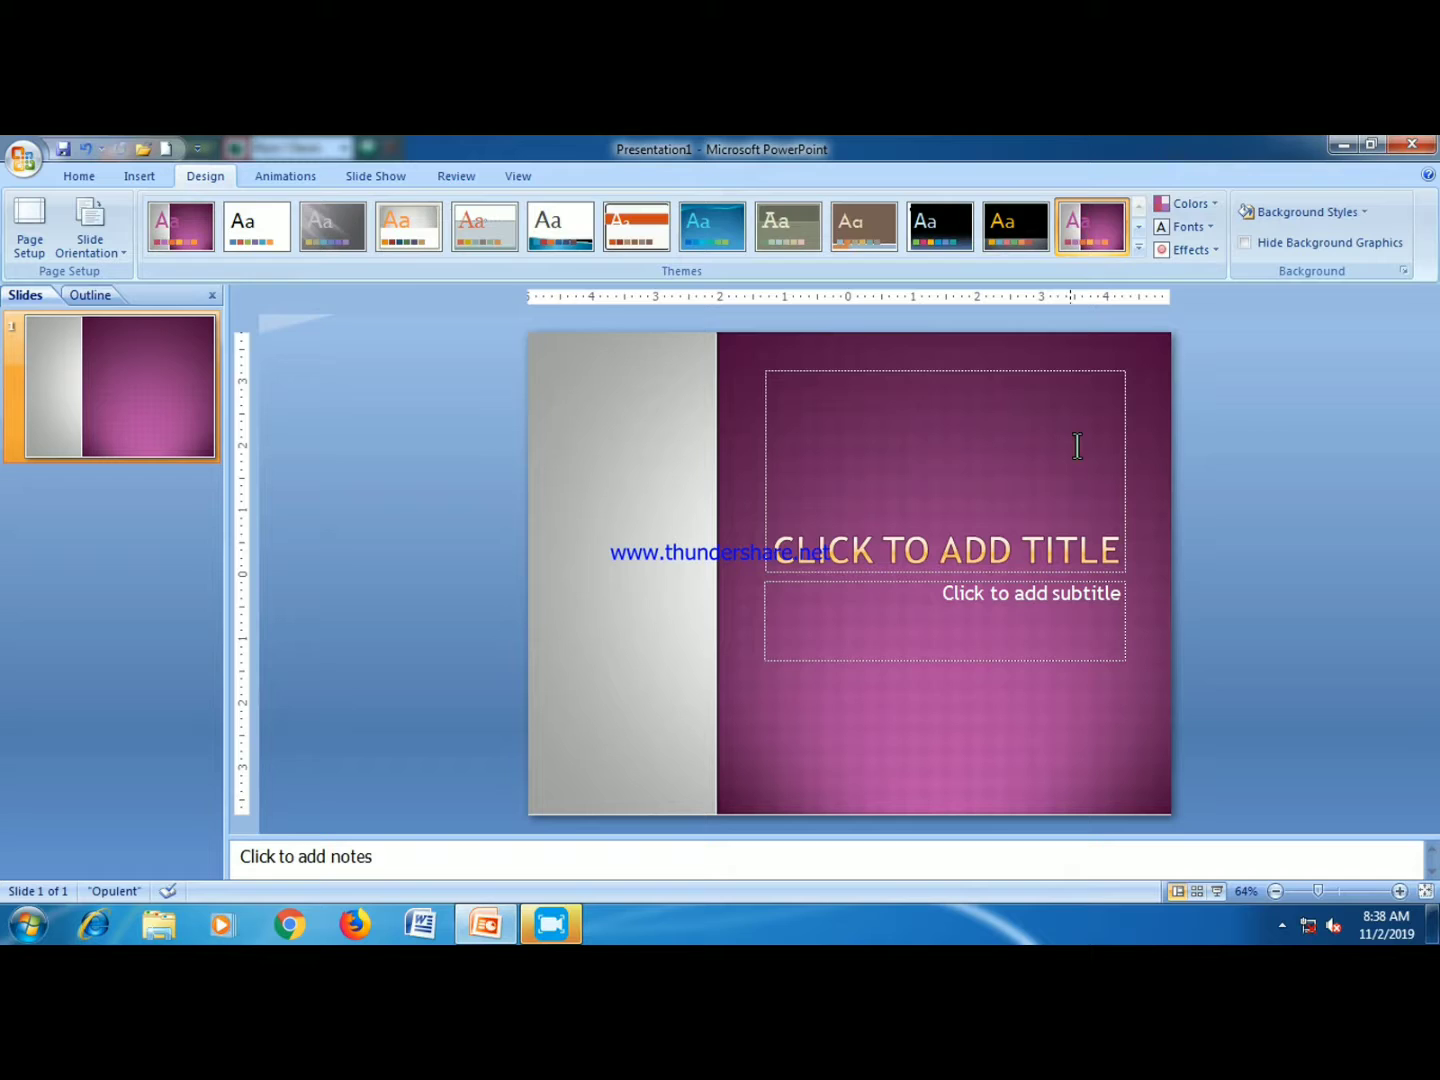
# - Return to the plain Office Theme from the Themes gallery and select the title placeholder
pyautogui.click(1138, 248)
pyautogui.click(181, 340)
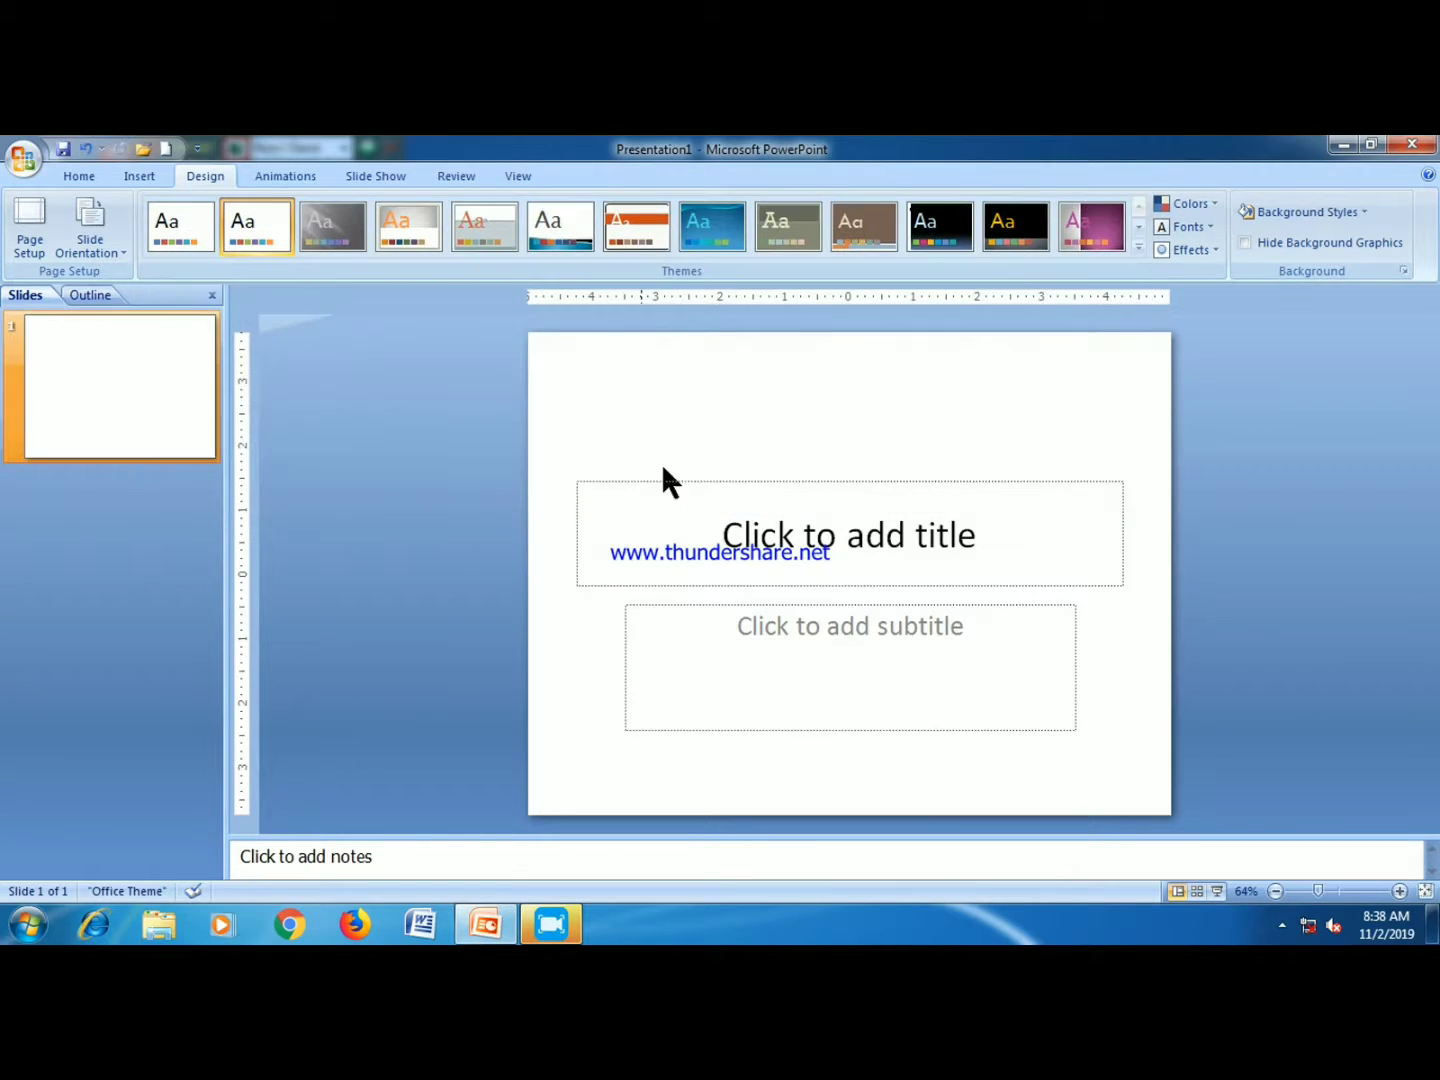
pyautogui.click(757, 487)
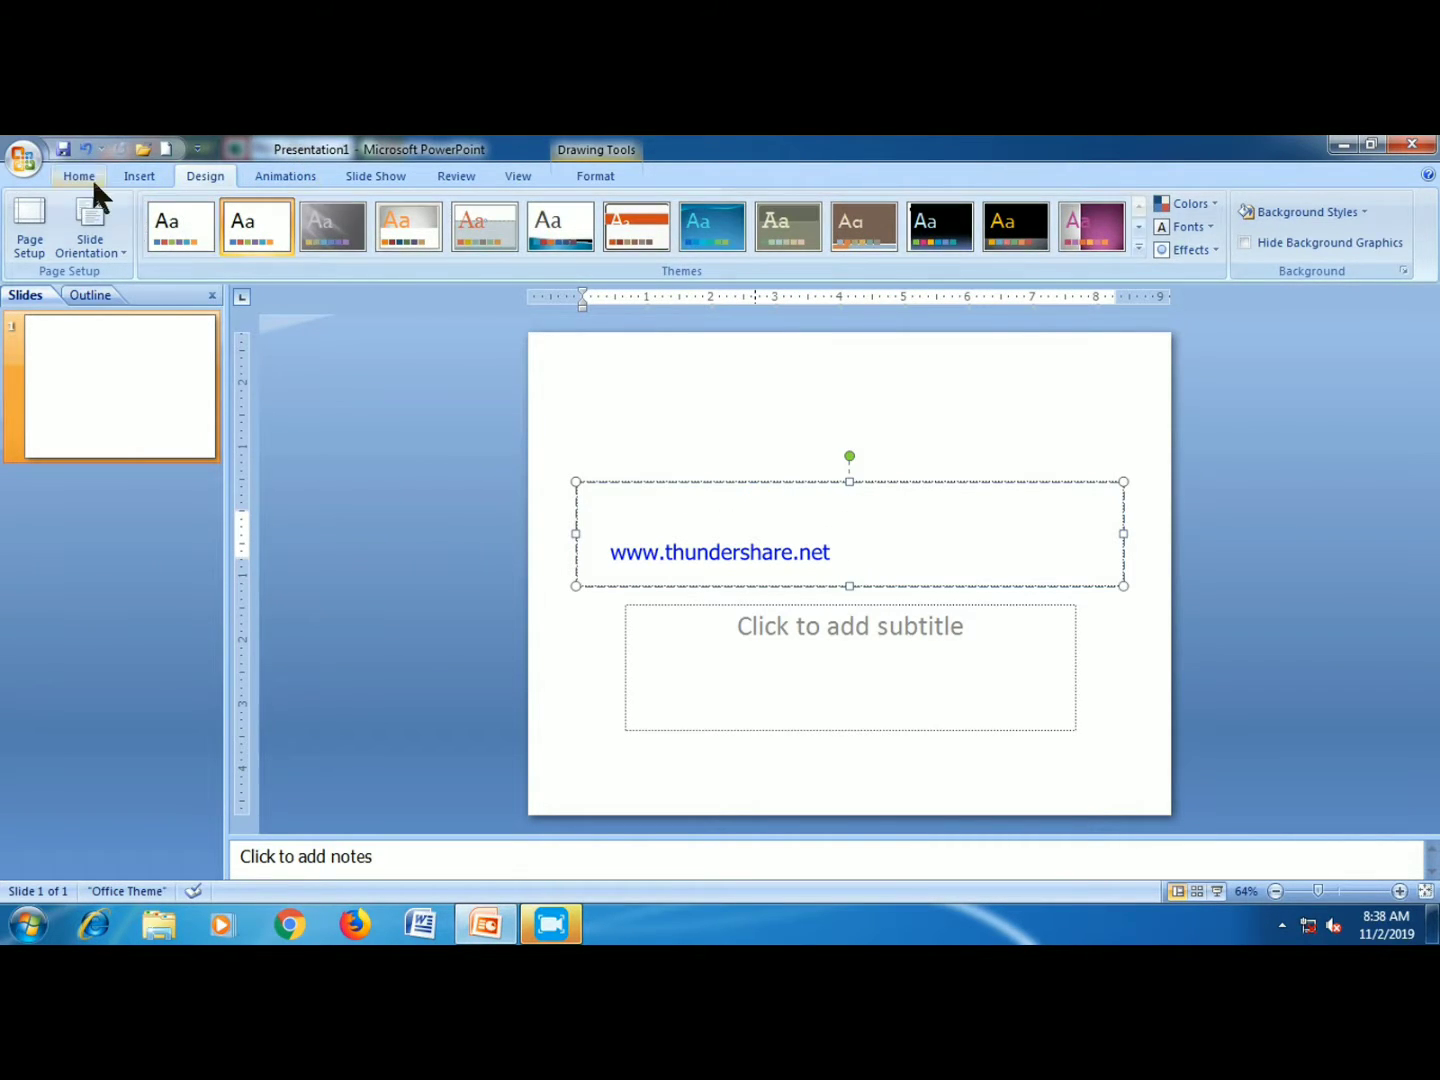
# - Set the title font to SutonnyMJ and move the title placeholder to the top of the slide
pyautogui.click(93, 184)
pyautogui.click(400, 212)
pyautogui.moveTo(585, 262); pyautogui.dragTo(581, 672)
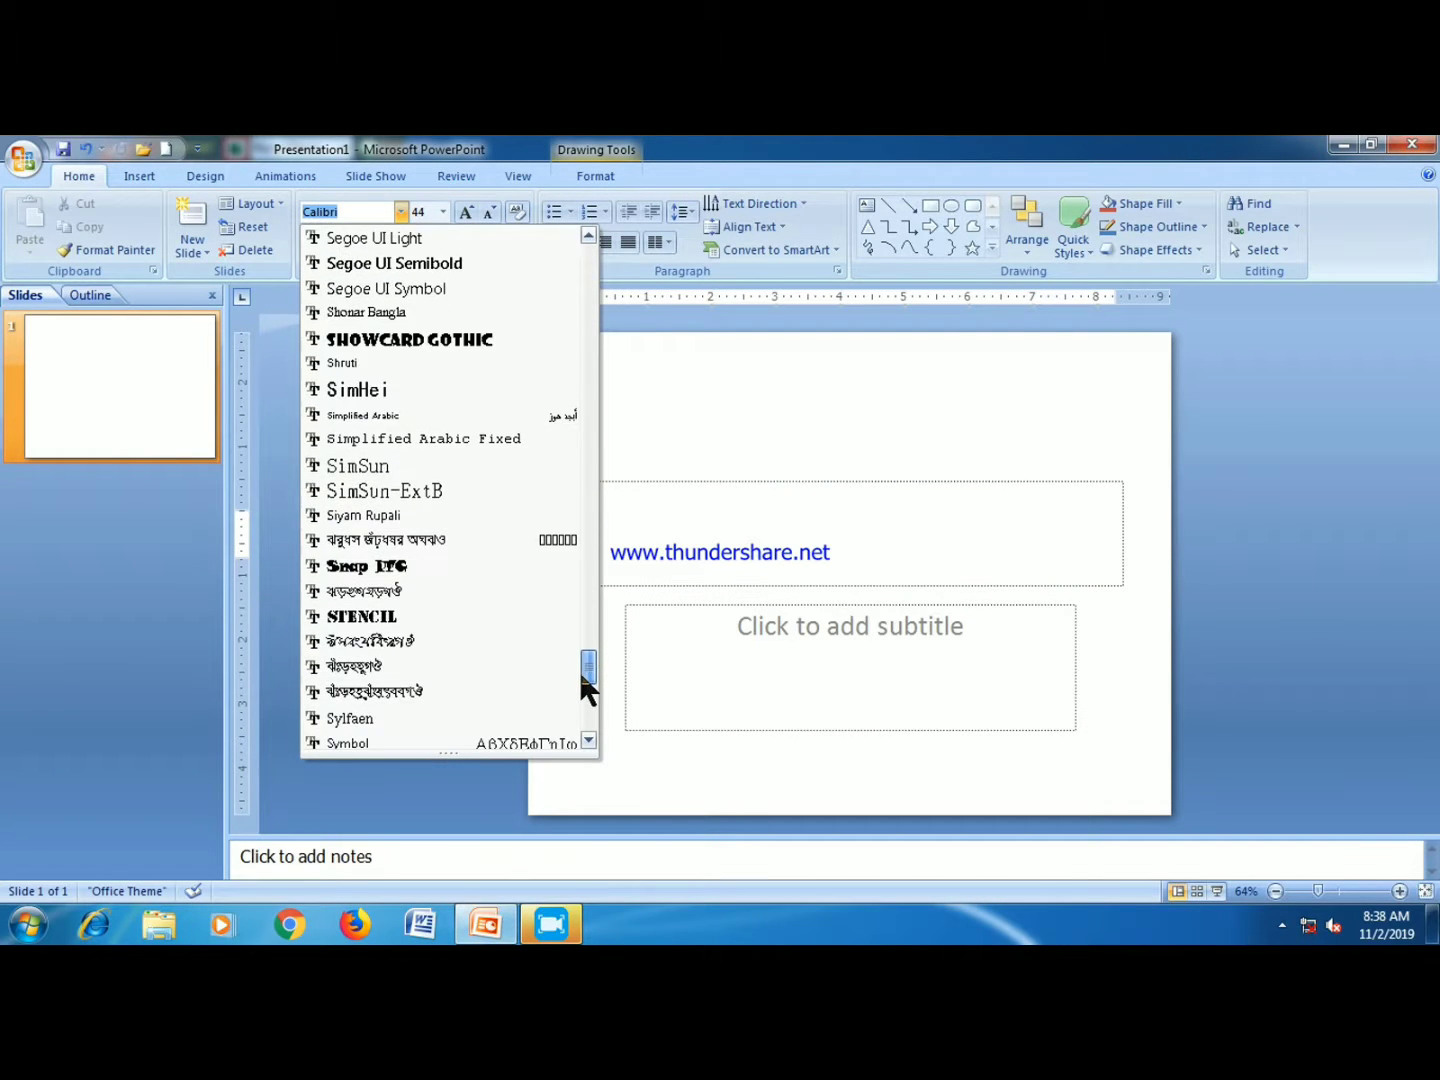
pyautogui.click(420, 666)
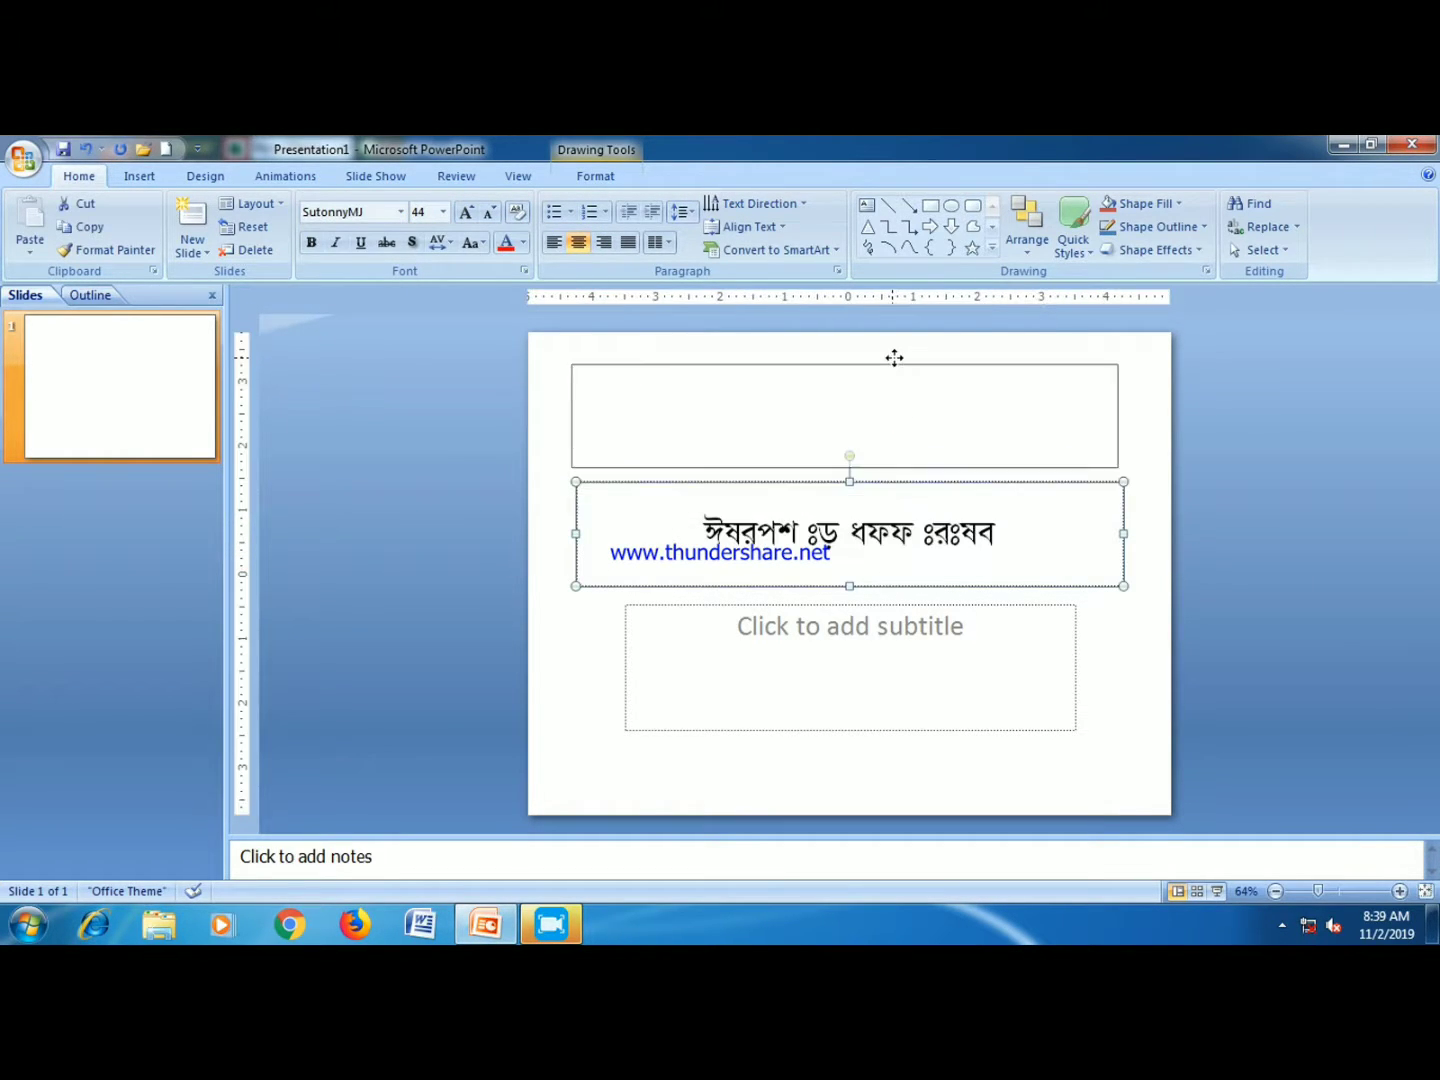
pyautogui.moveTo(896, 482); pyautogui.dragTo(891, 364)
# - Type the first two title lines, জলদূষণ and সপ্তম শ্রেণি
pyautogui.click(985, 416)
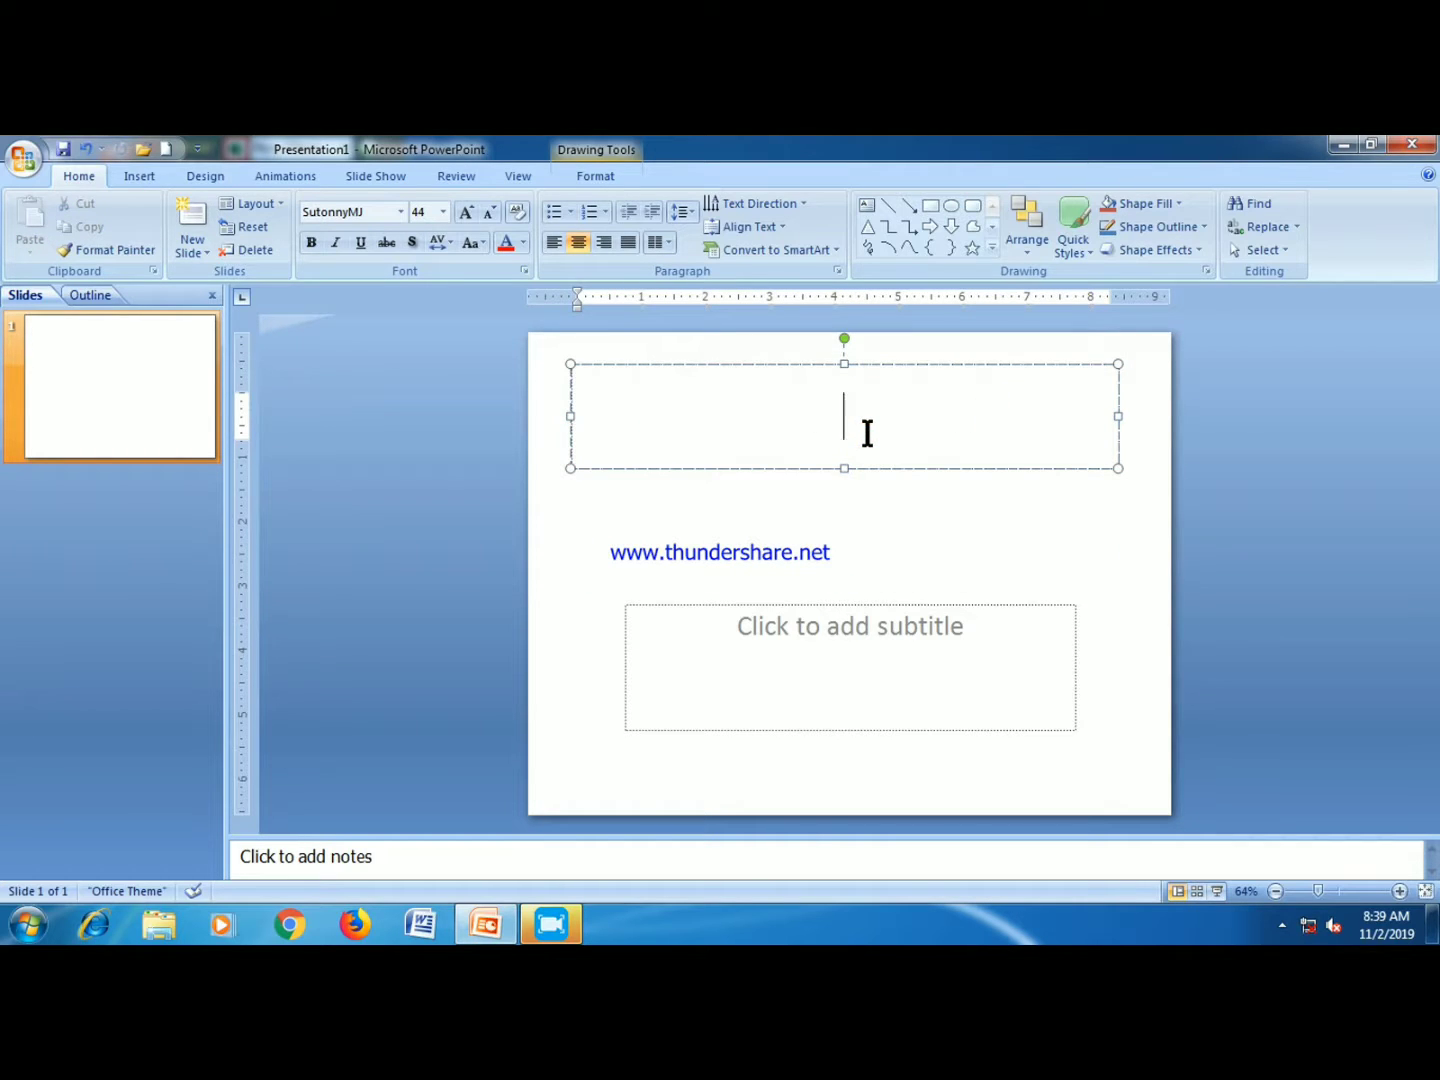
pyautogui.write('Y')
pyautogui.press('BackSpace')
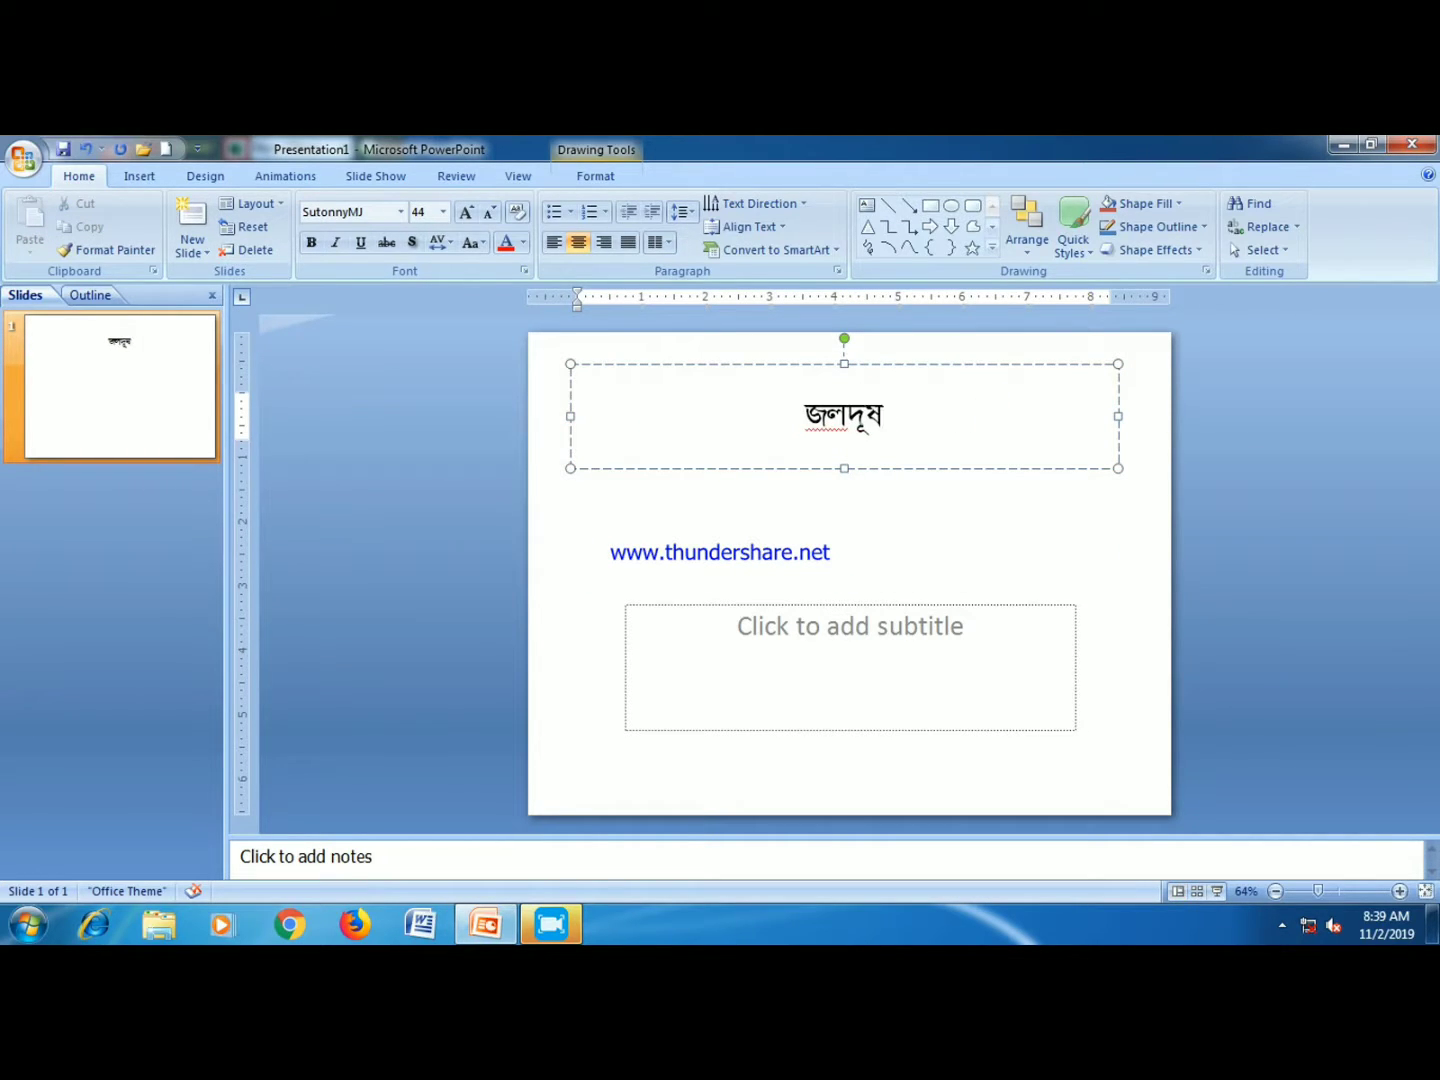
pyautogui.press('Return')
pyautogui.write('সপ্তম ে')
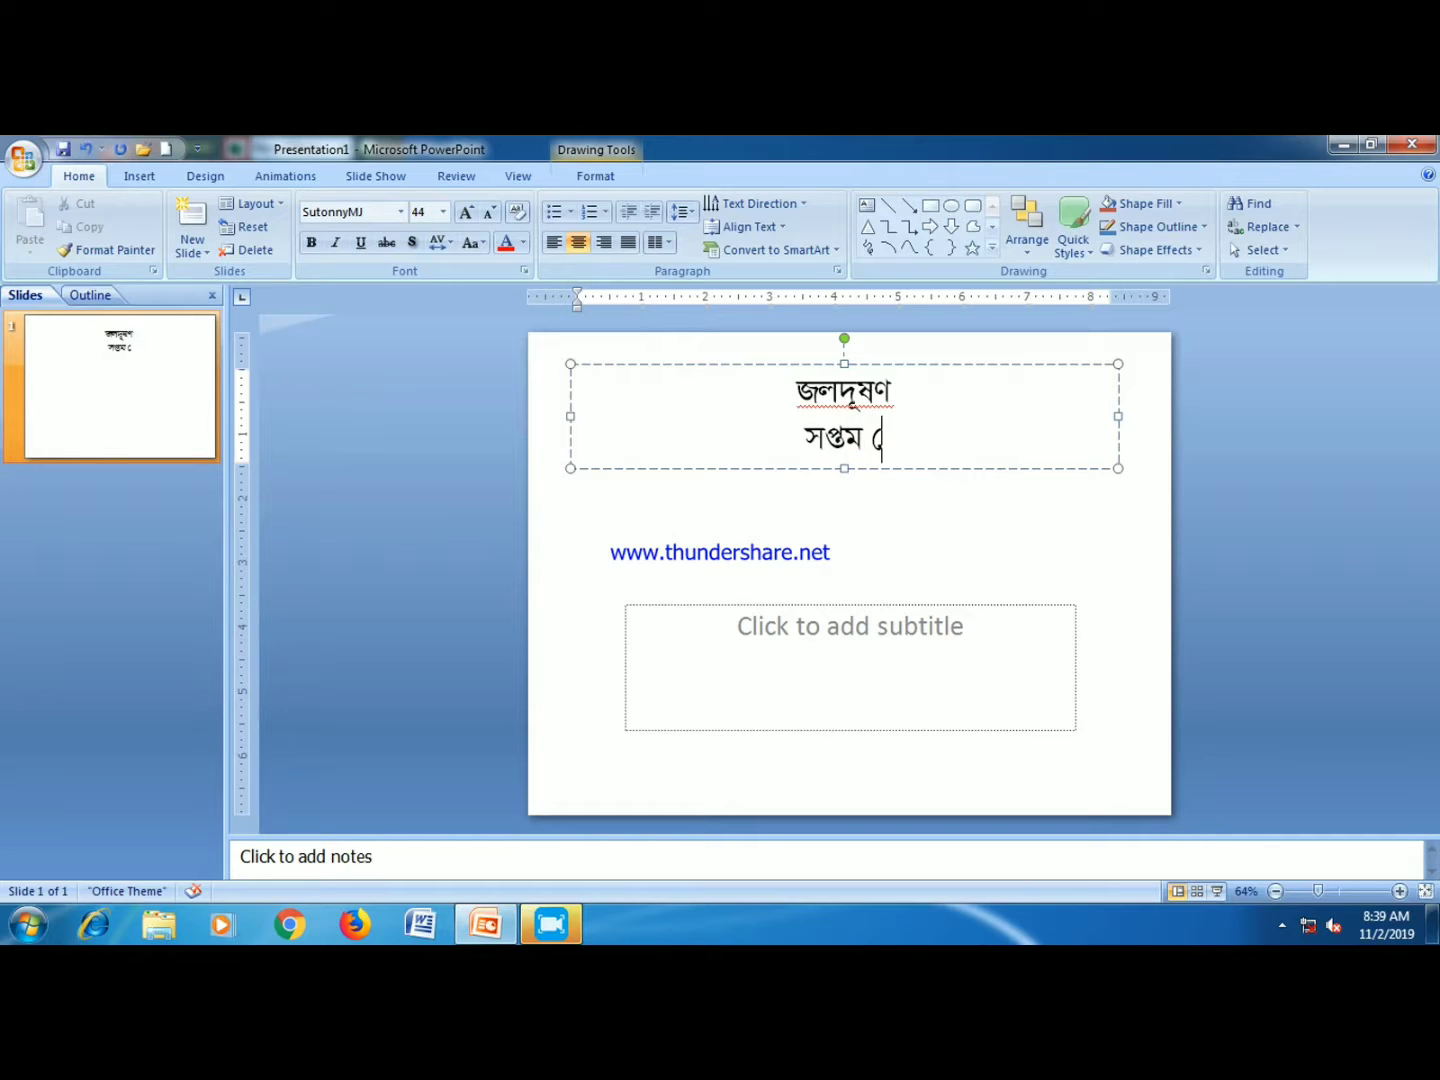
pyautogui.write('শ্রেণি')
pyautogui.press('Return')
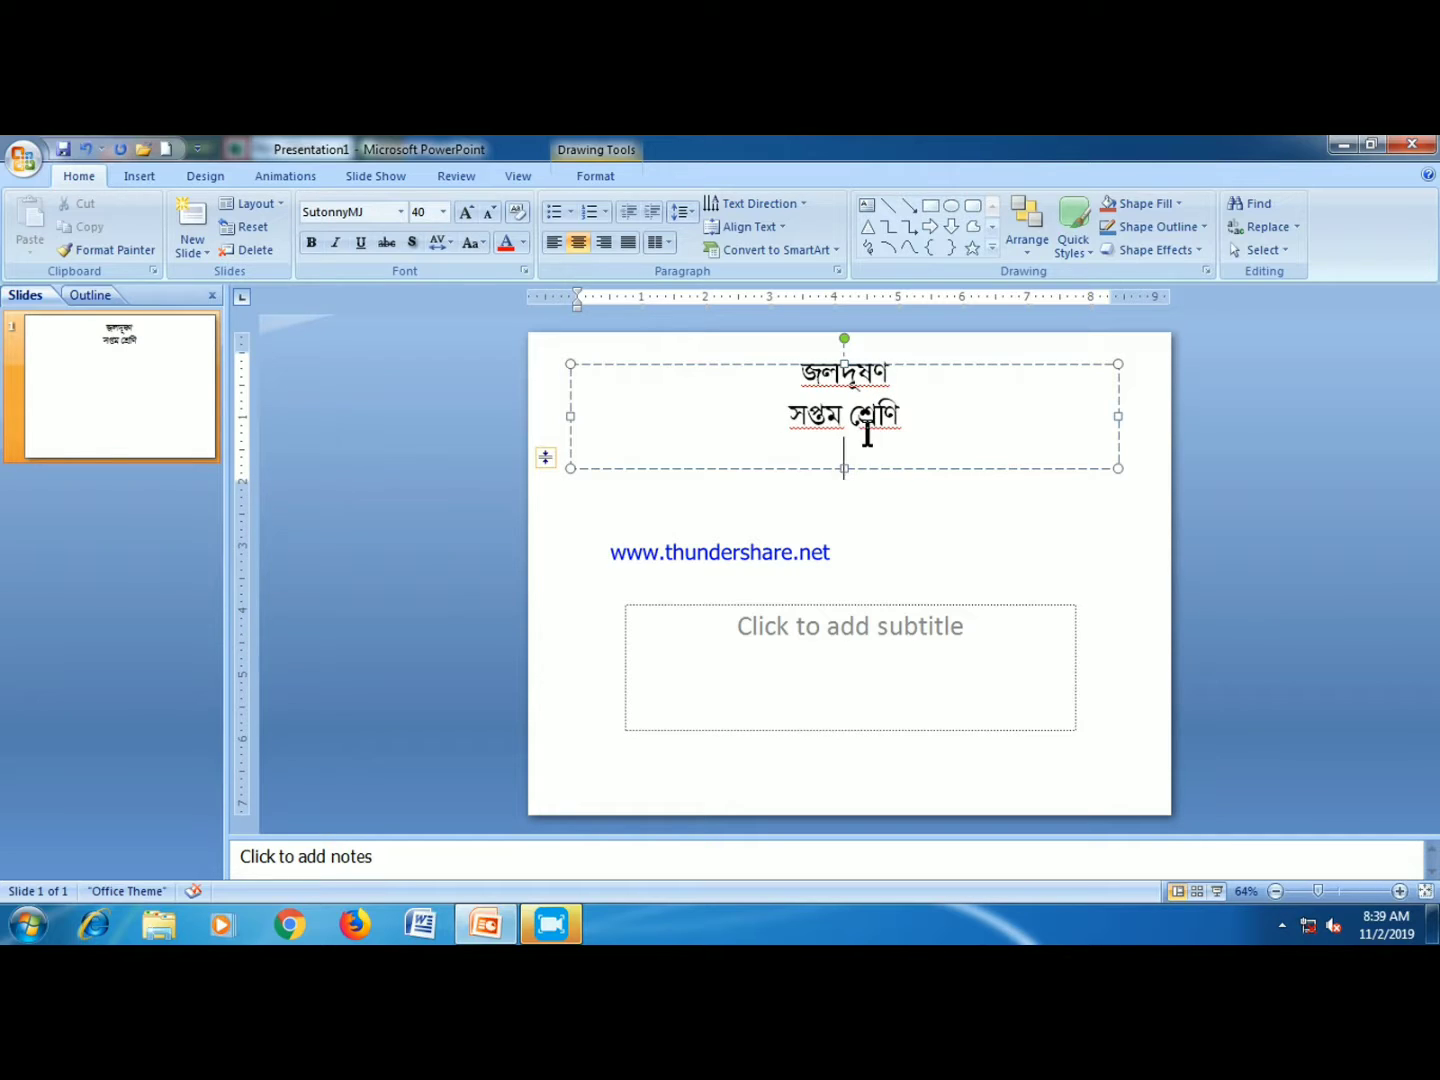
# - Type the third line with the madrasa's name ending in (উঃ মাঃ)
pyautogui.write('উলাকাল স')
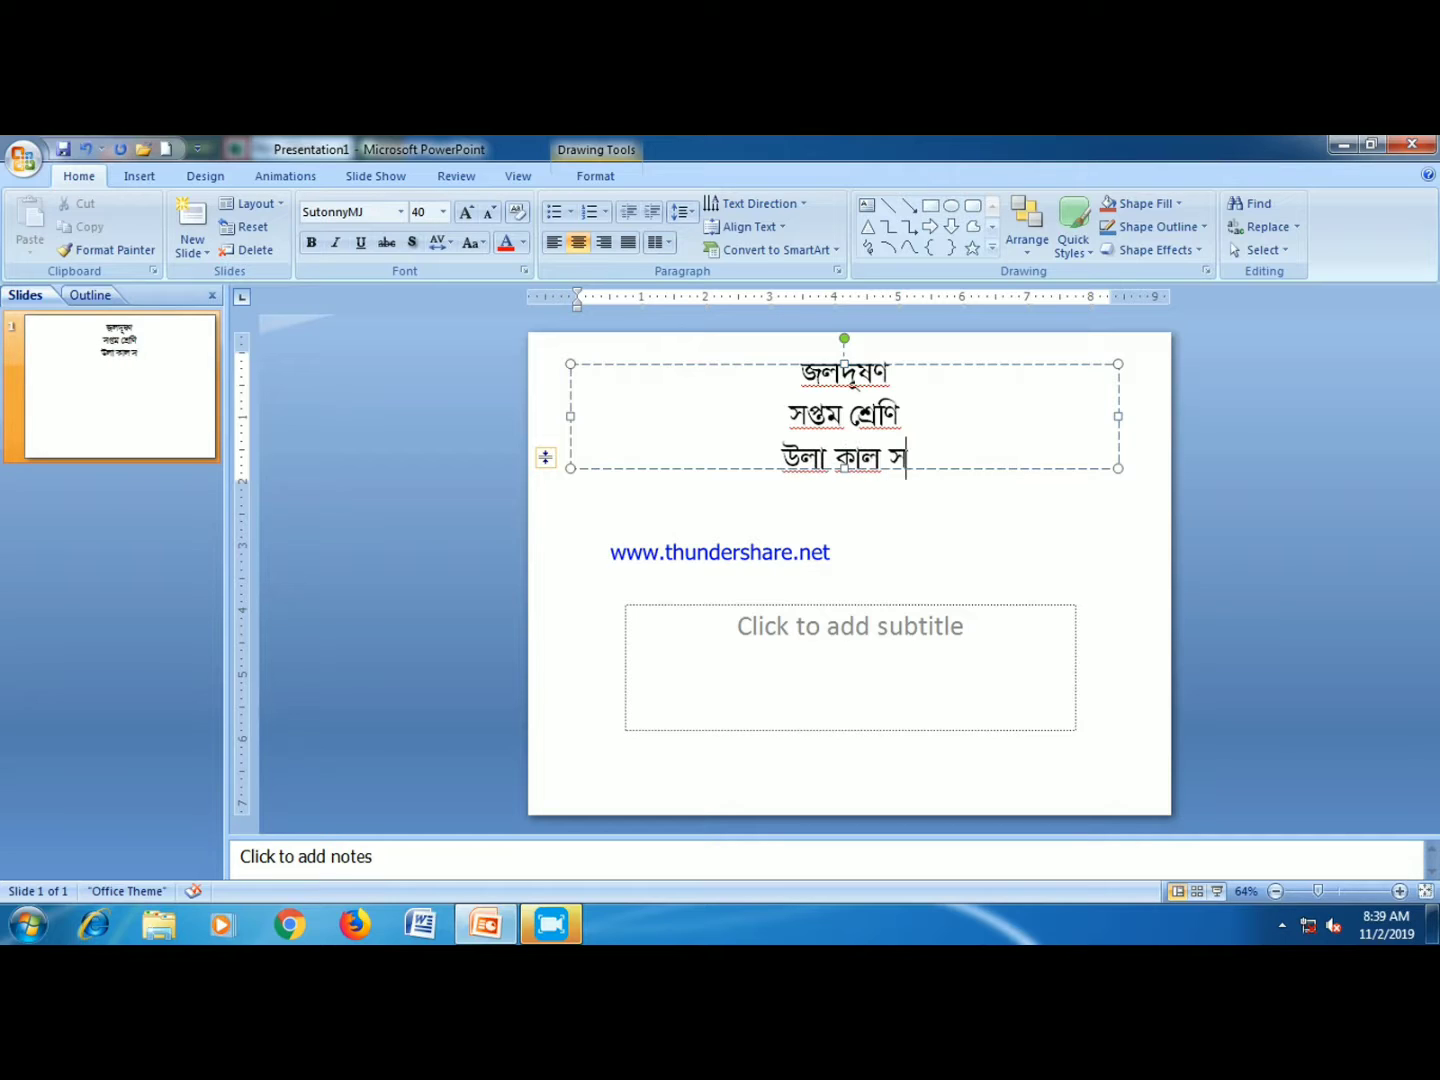
pyautogui.write('া')
pyautogui.press('BackSpace')
pyautogui.press('BackSpace')
pyautogui.press('BackSpace')
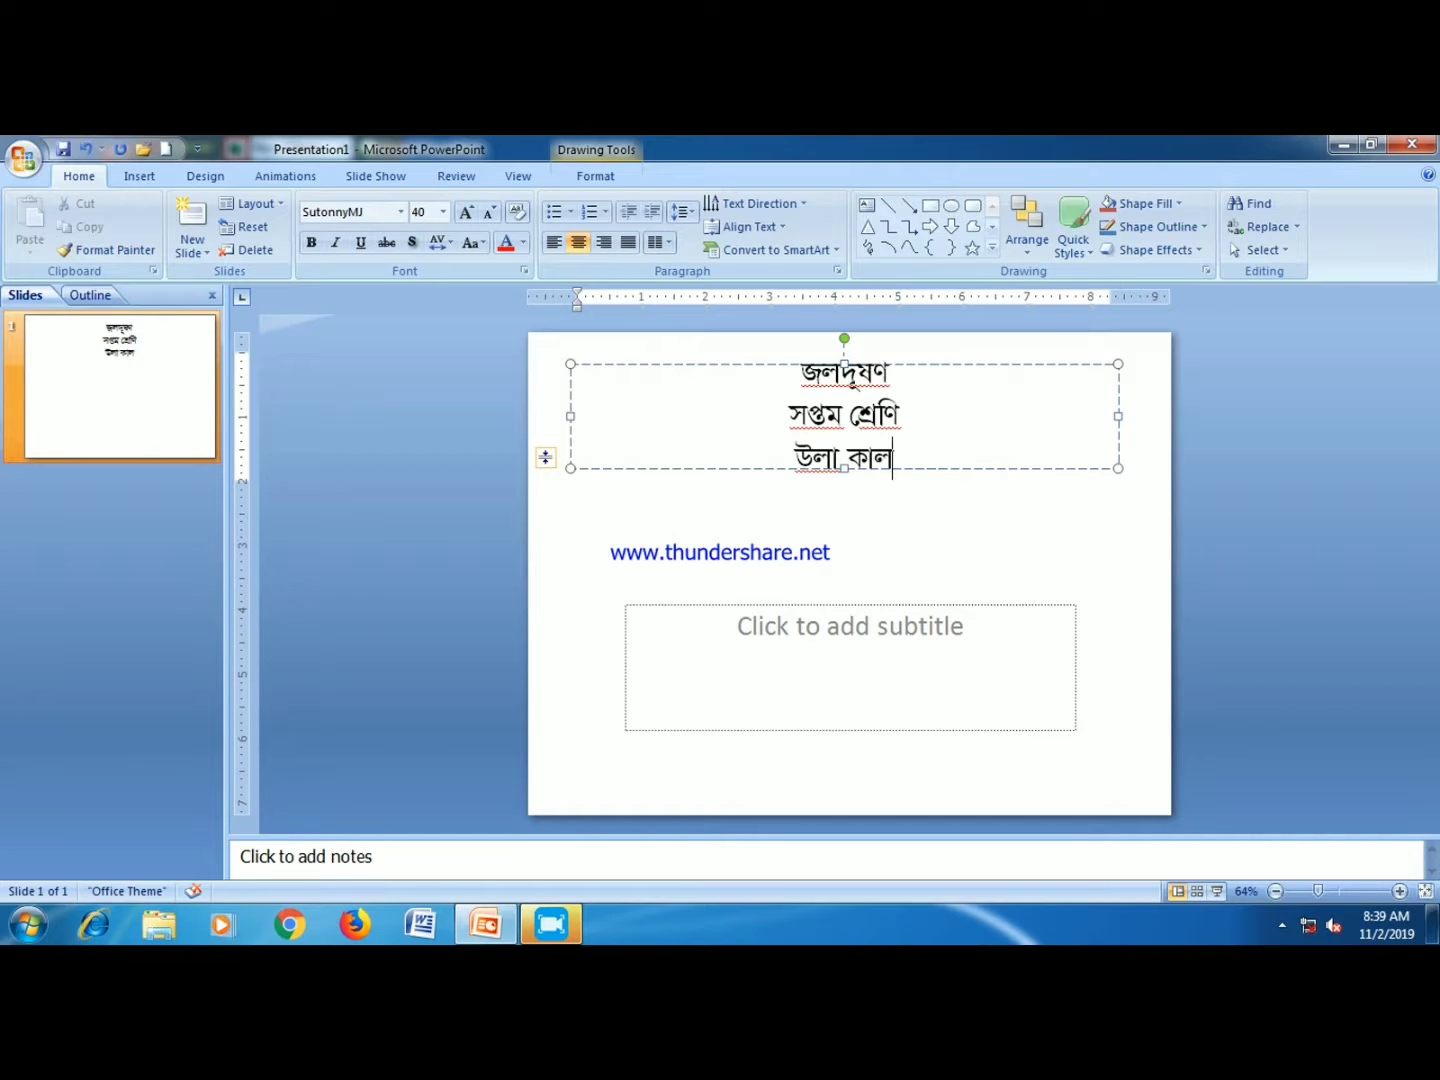
pyautogui.write('সারা কাদরি')
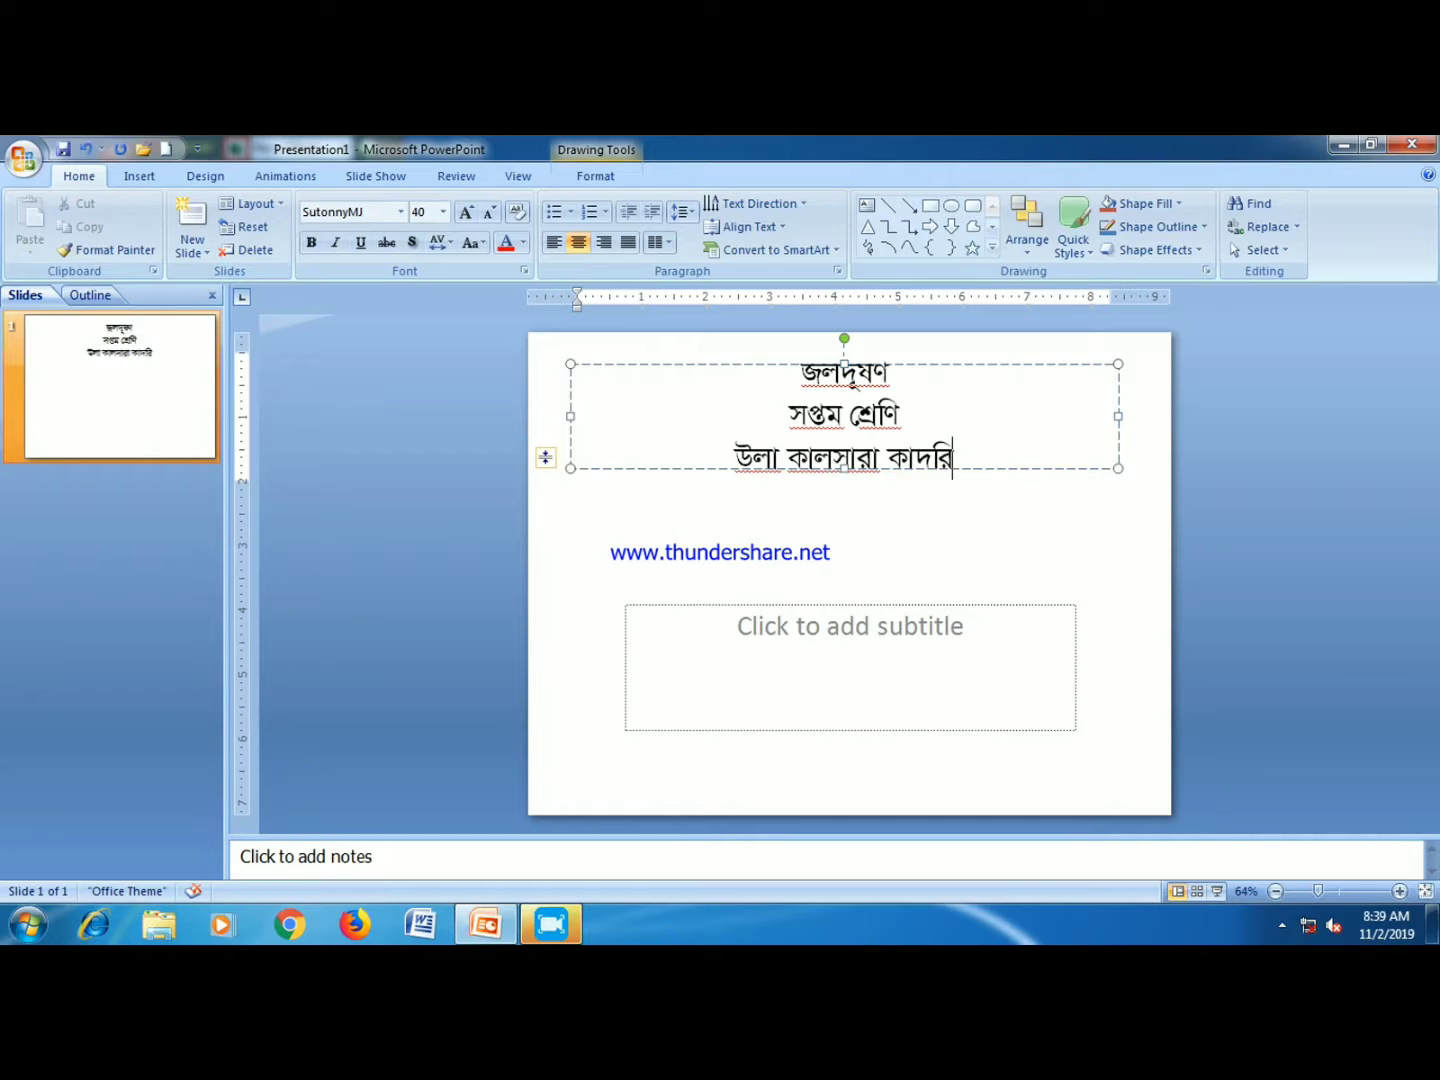
pyautogui.write('য়া হাই ম')
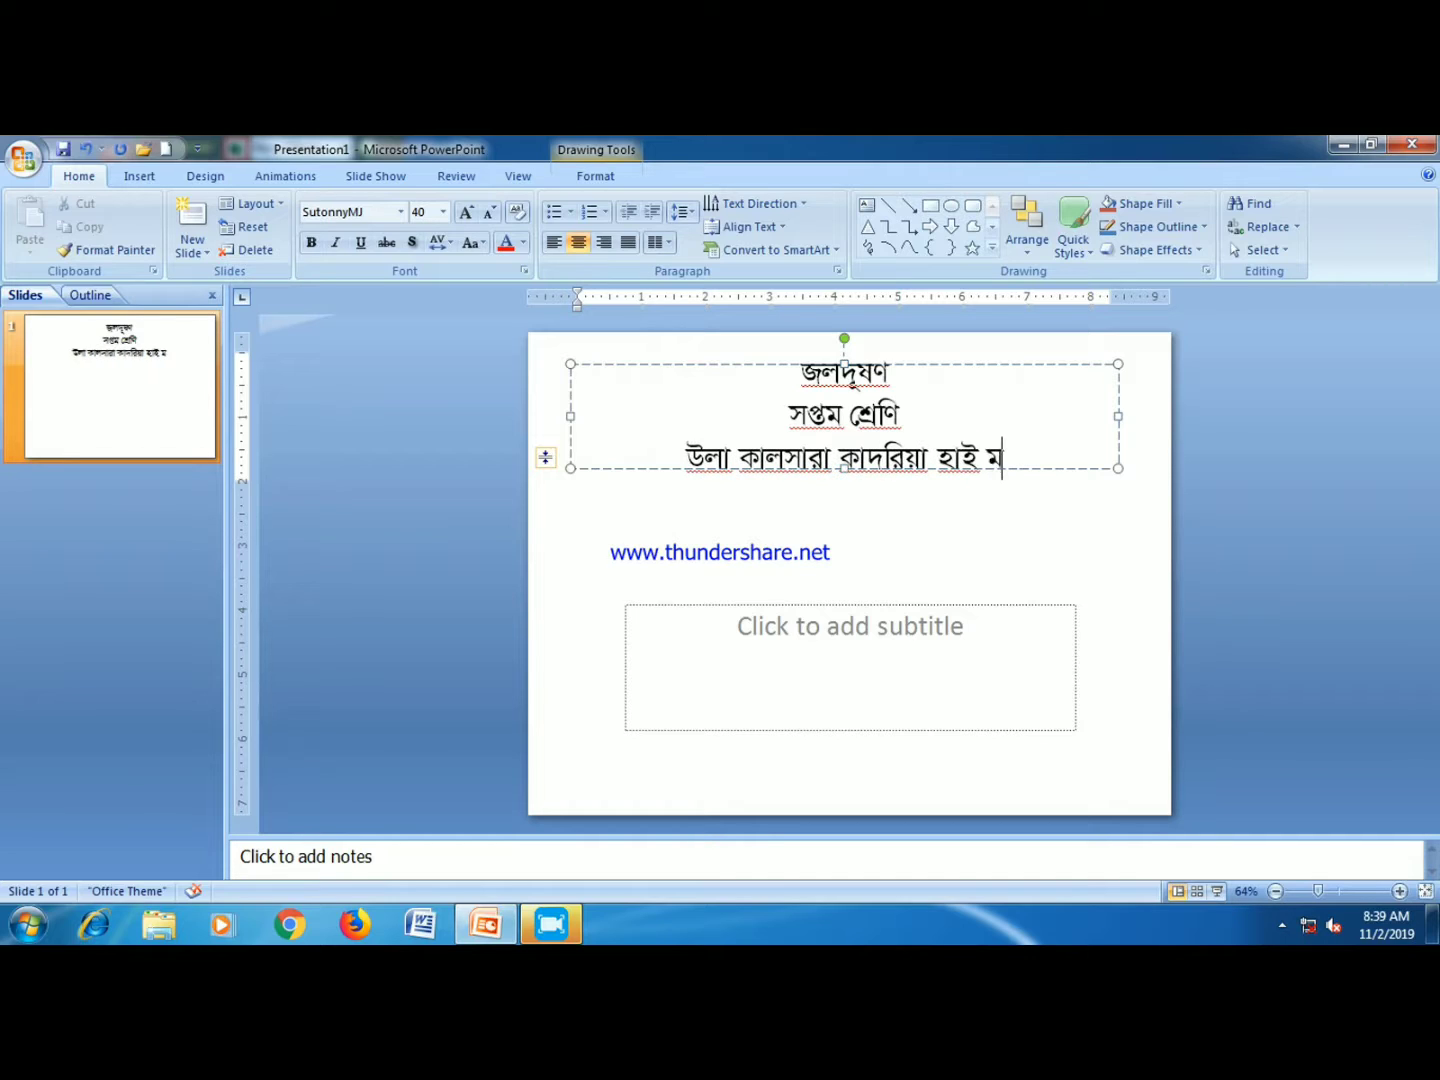
pyautogui.write('্')
pyautogui.press('BackSpace')
pyautogui.press('BackSpace')
pyautogui.write('ম শ্')
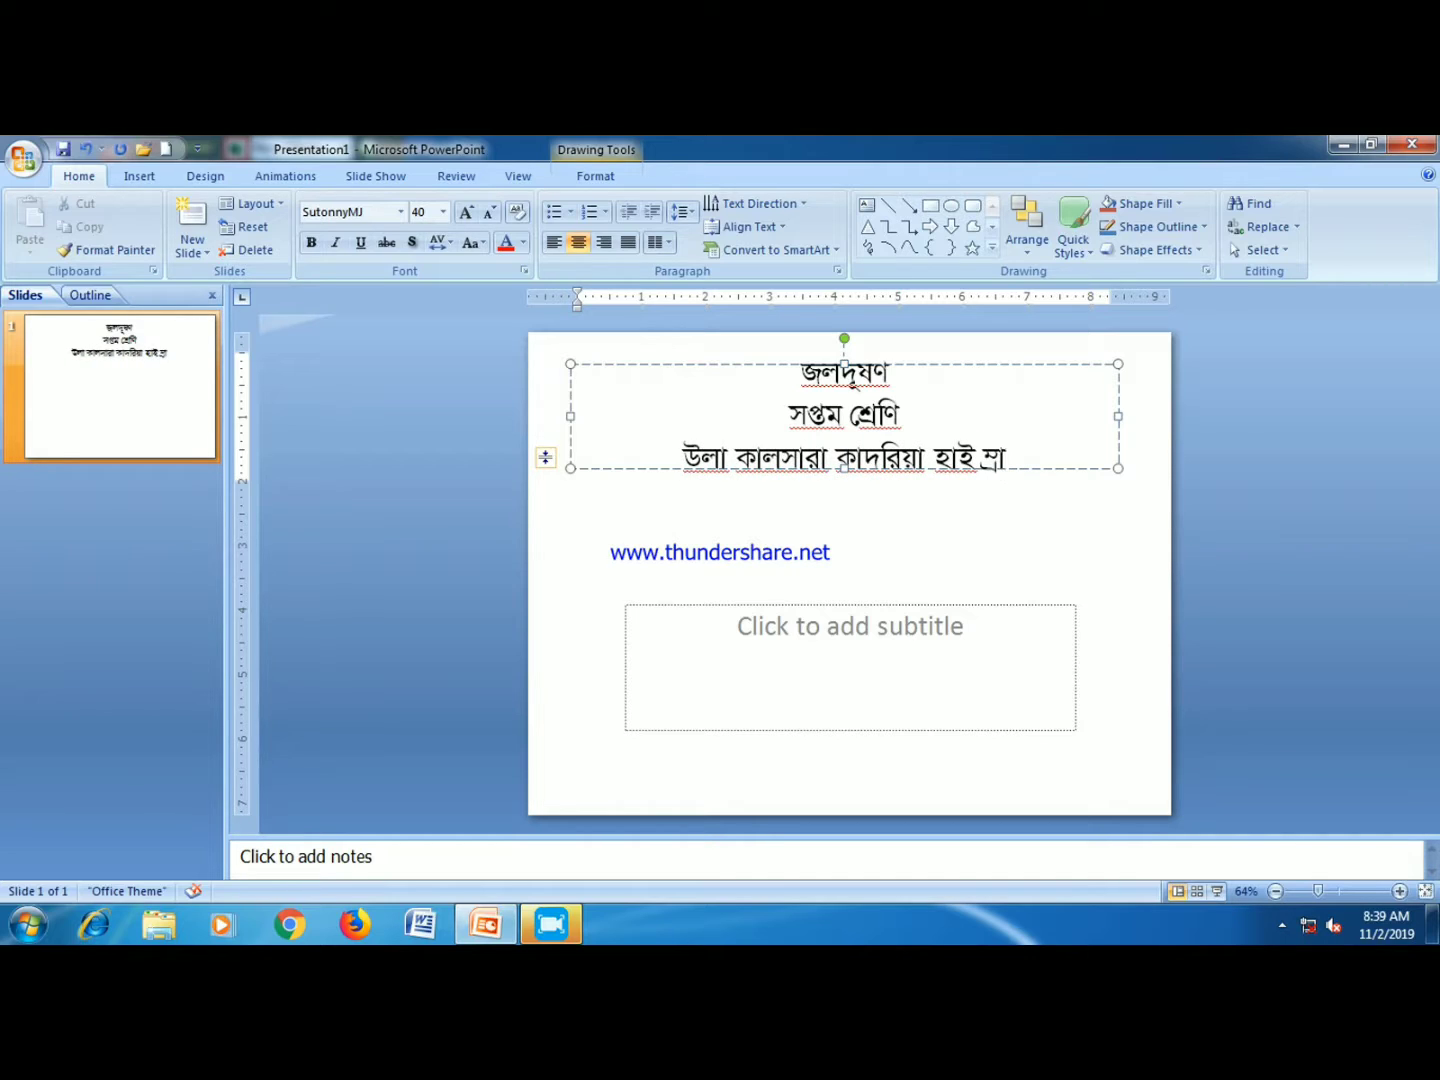
pyautogui.press('BackSpace')
pyautogui.press('BackSpace')
pyautogui.write('মাদ্রাসা ')
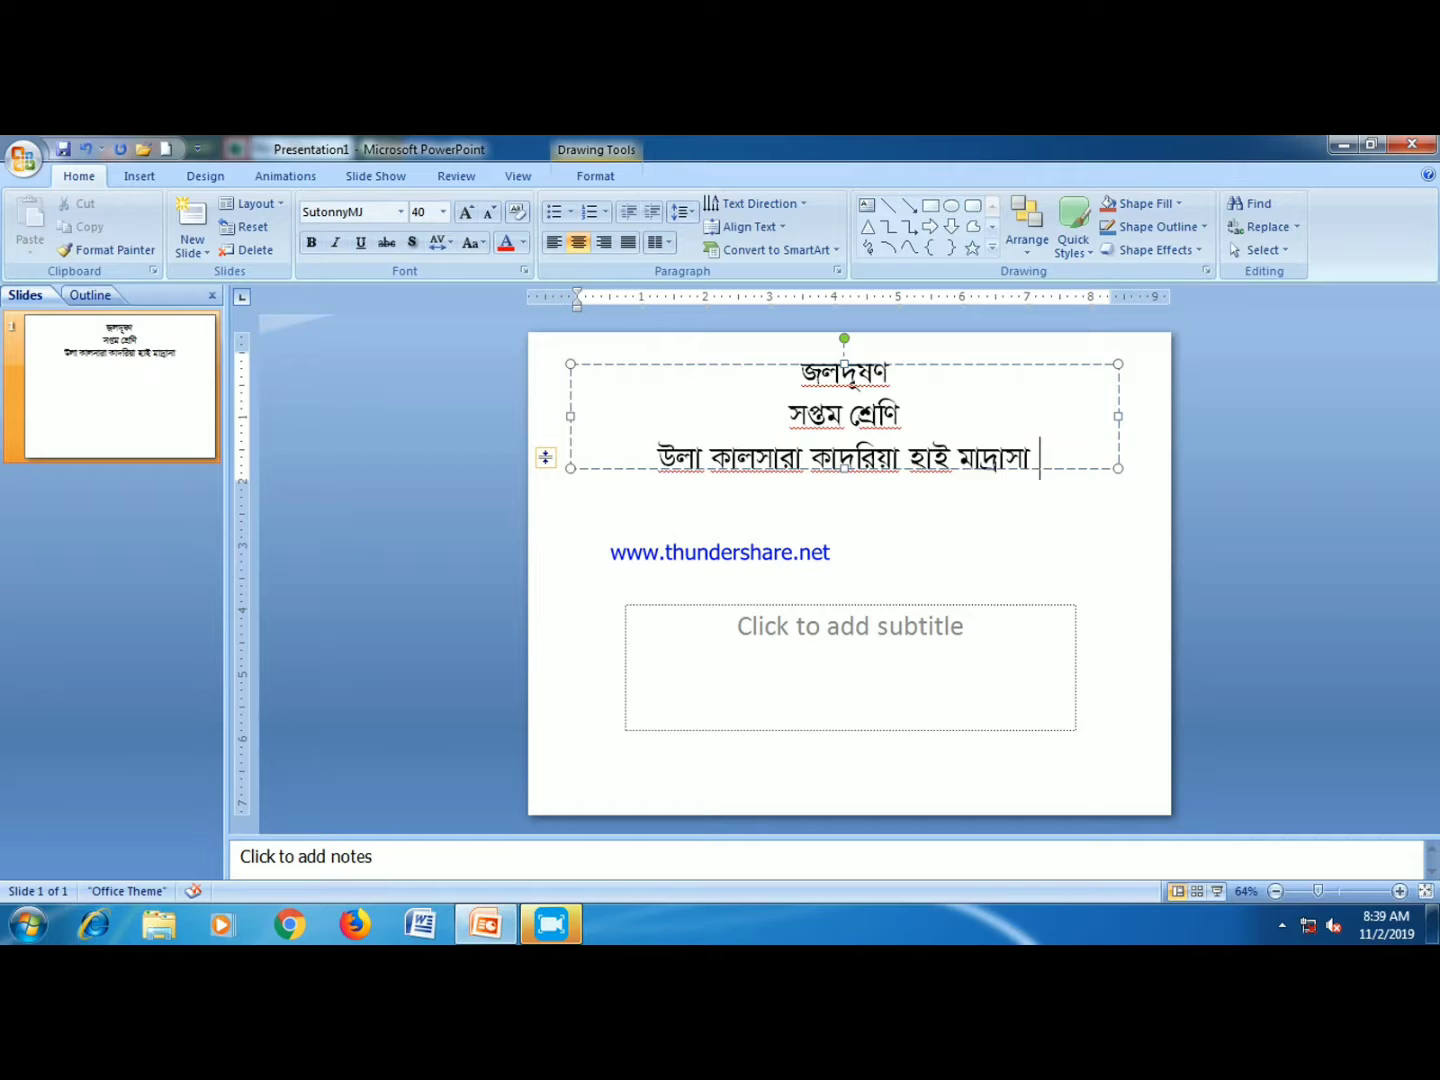
pyautogui.write('( উঃ')
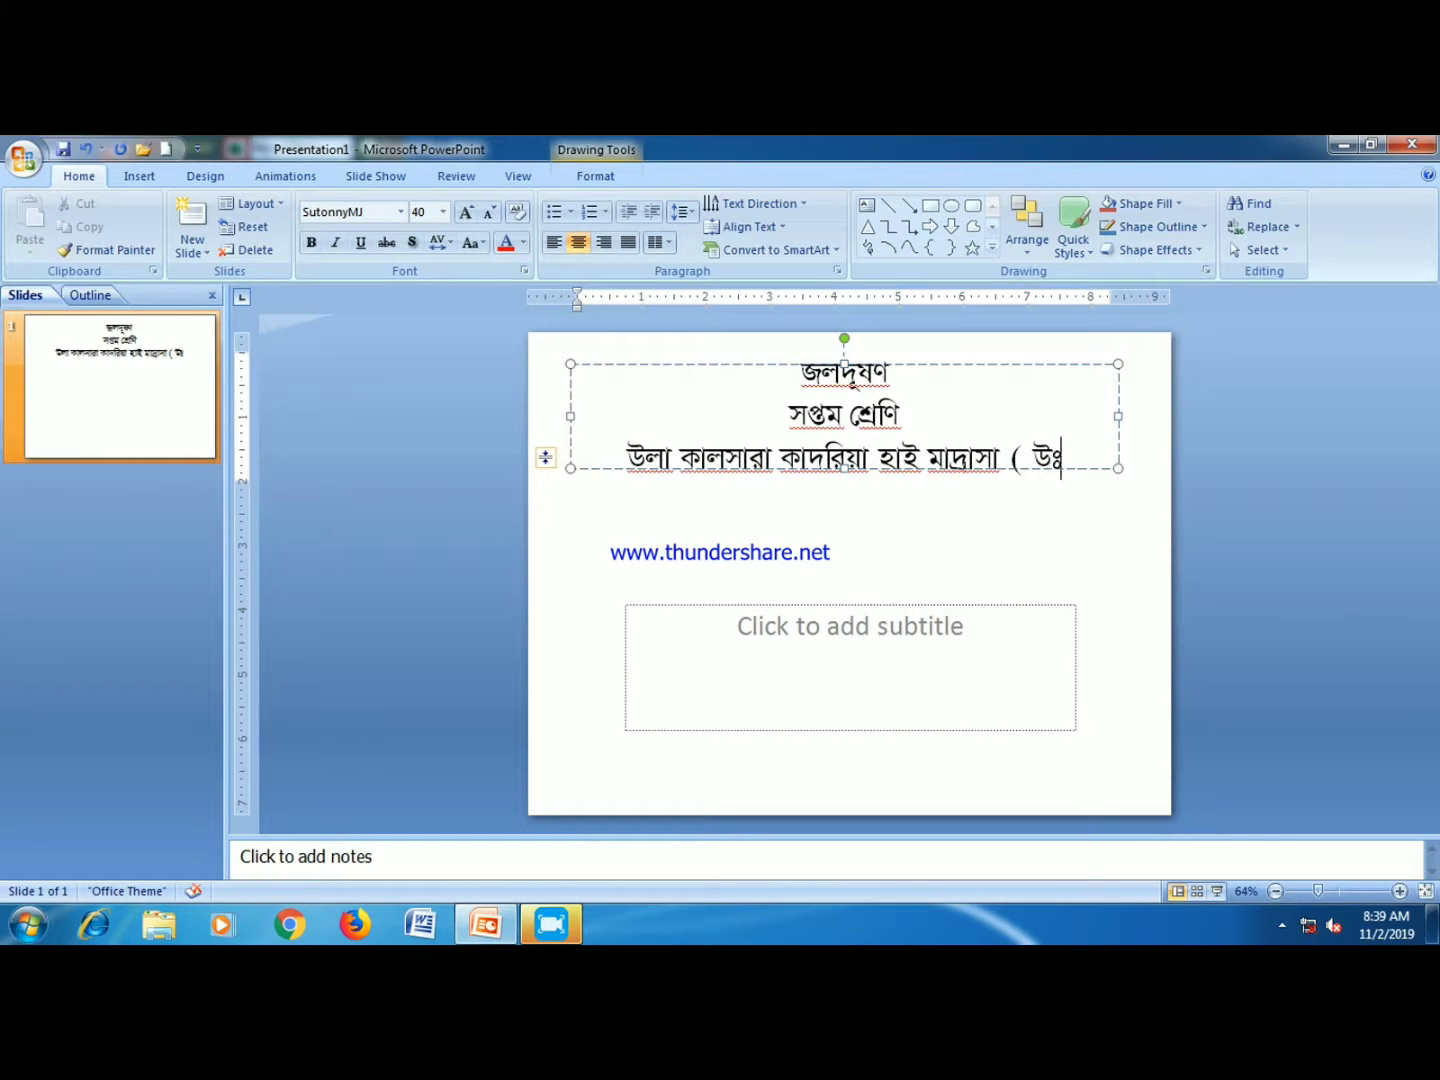
pyautogui.write(' মাঃ)')
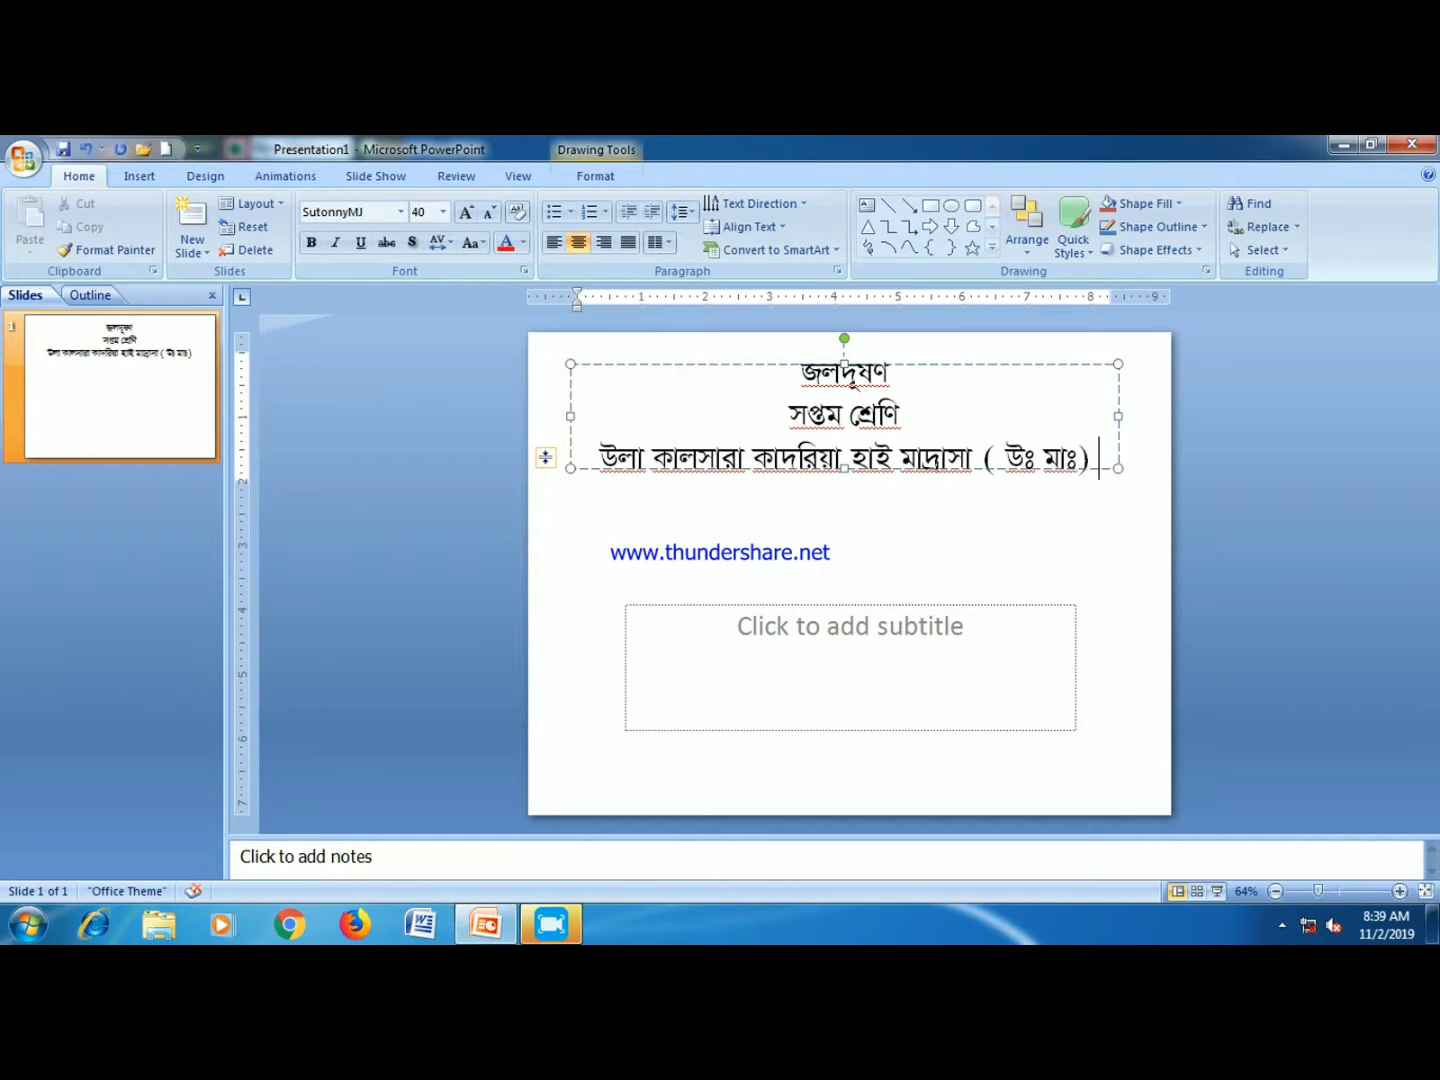
pyautogui.click(876, 606)
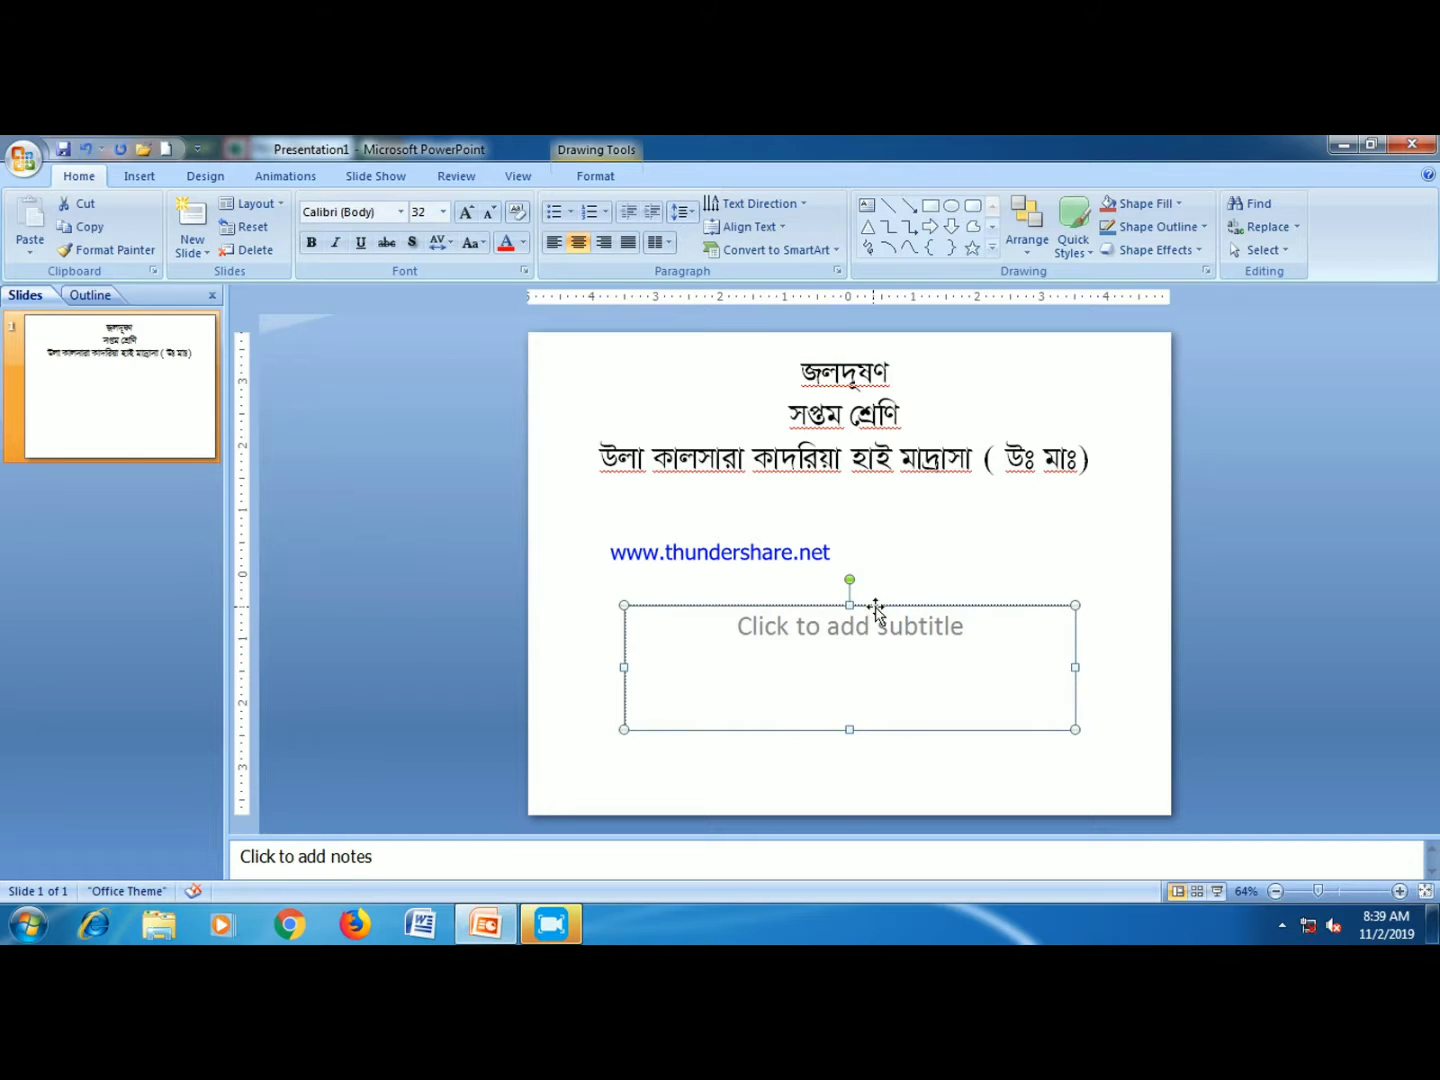
# - Delete the empty subtitle placeholder and enlarge the first line জলদূষণ to 88 pt
pyautogui.press('Delete')
pyautogui.click(892, 460)
pyautogui.moveTo(903, 378); pyautogui.dragTo(800, 372)
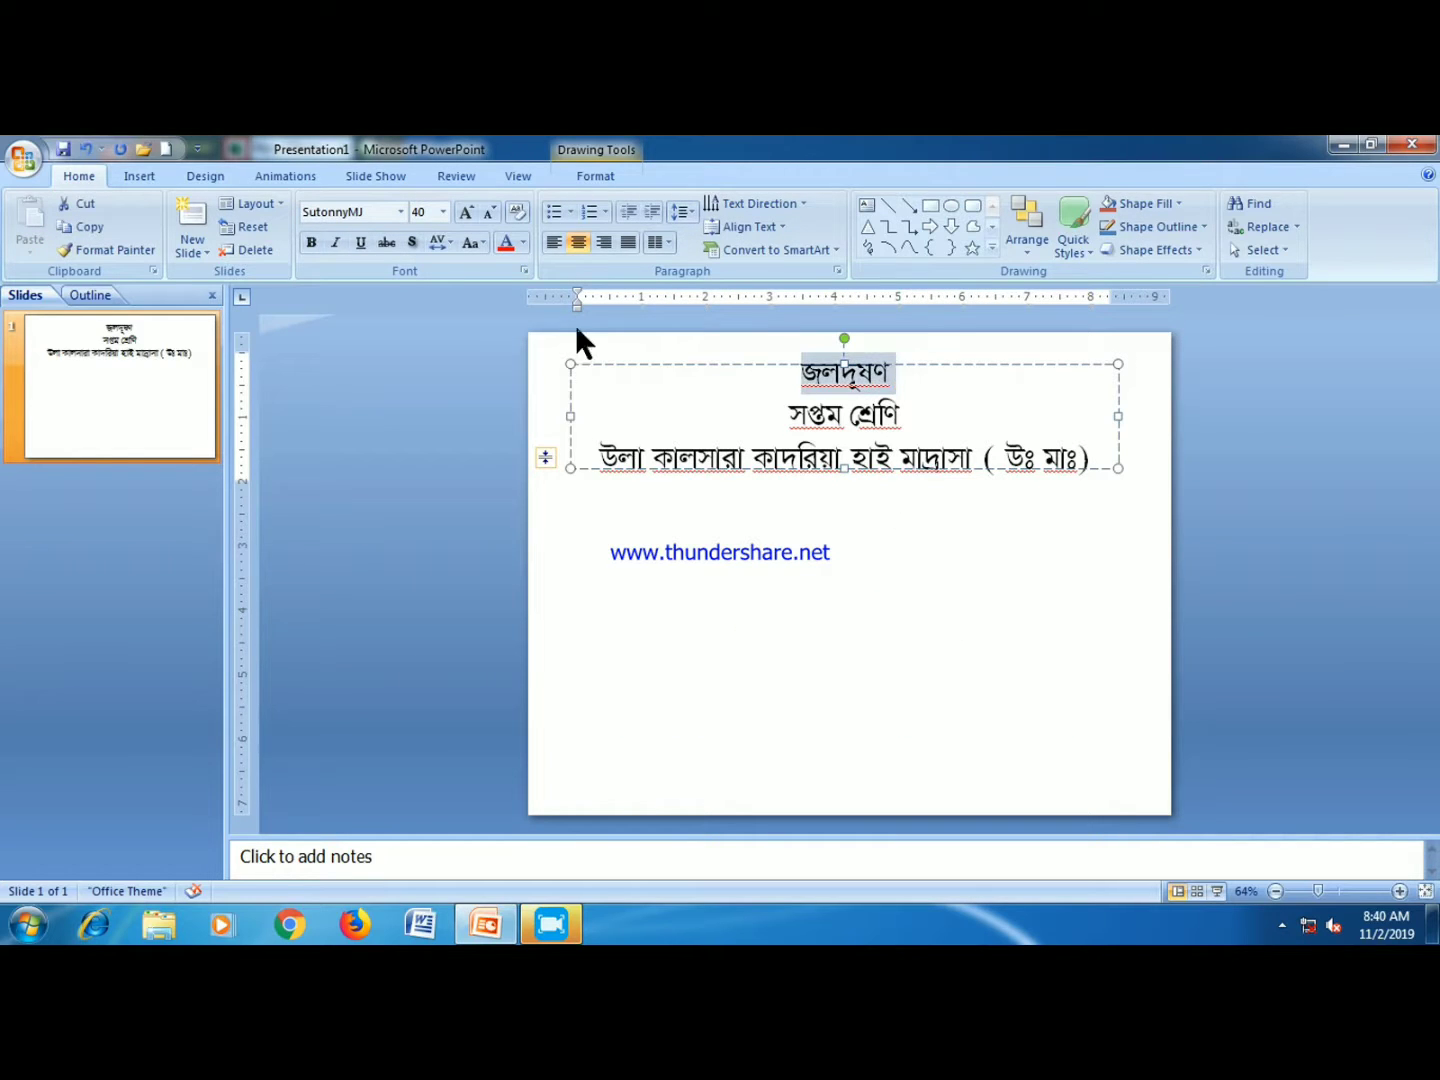
pyautogui.click(444, 211)
pyautogui.click(425, 635)
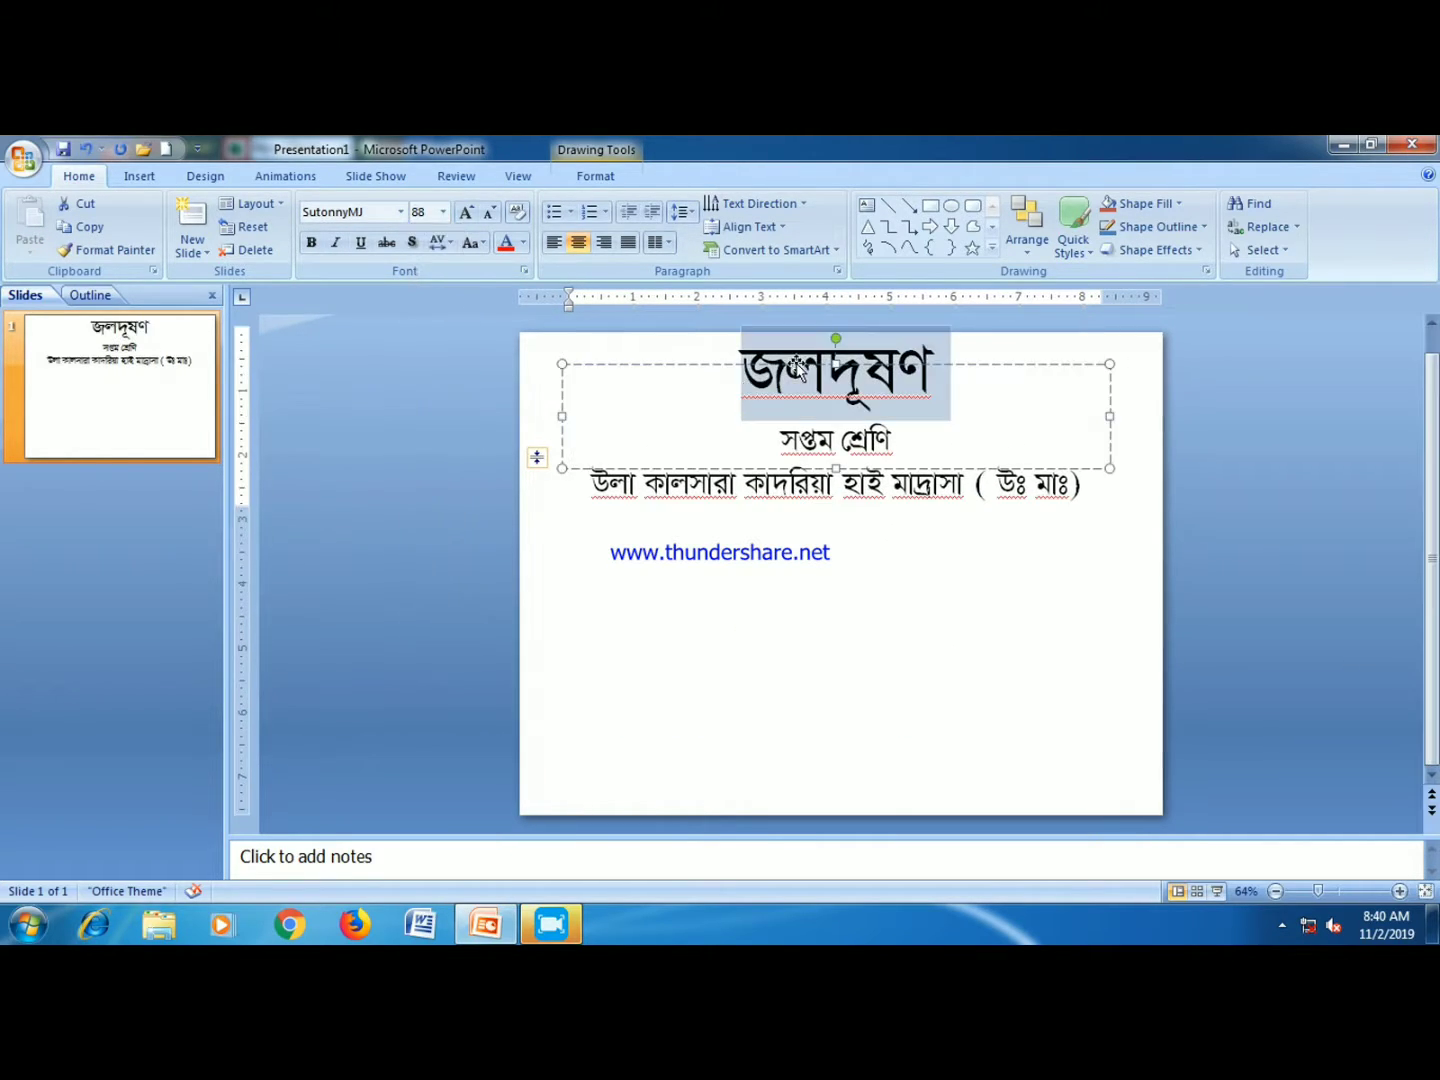
# - Make the title box taller and widen it on both sides
pyautogui.moveTo(838, 516); pyautogui.dragTo(805, 722)
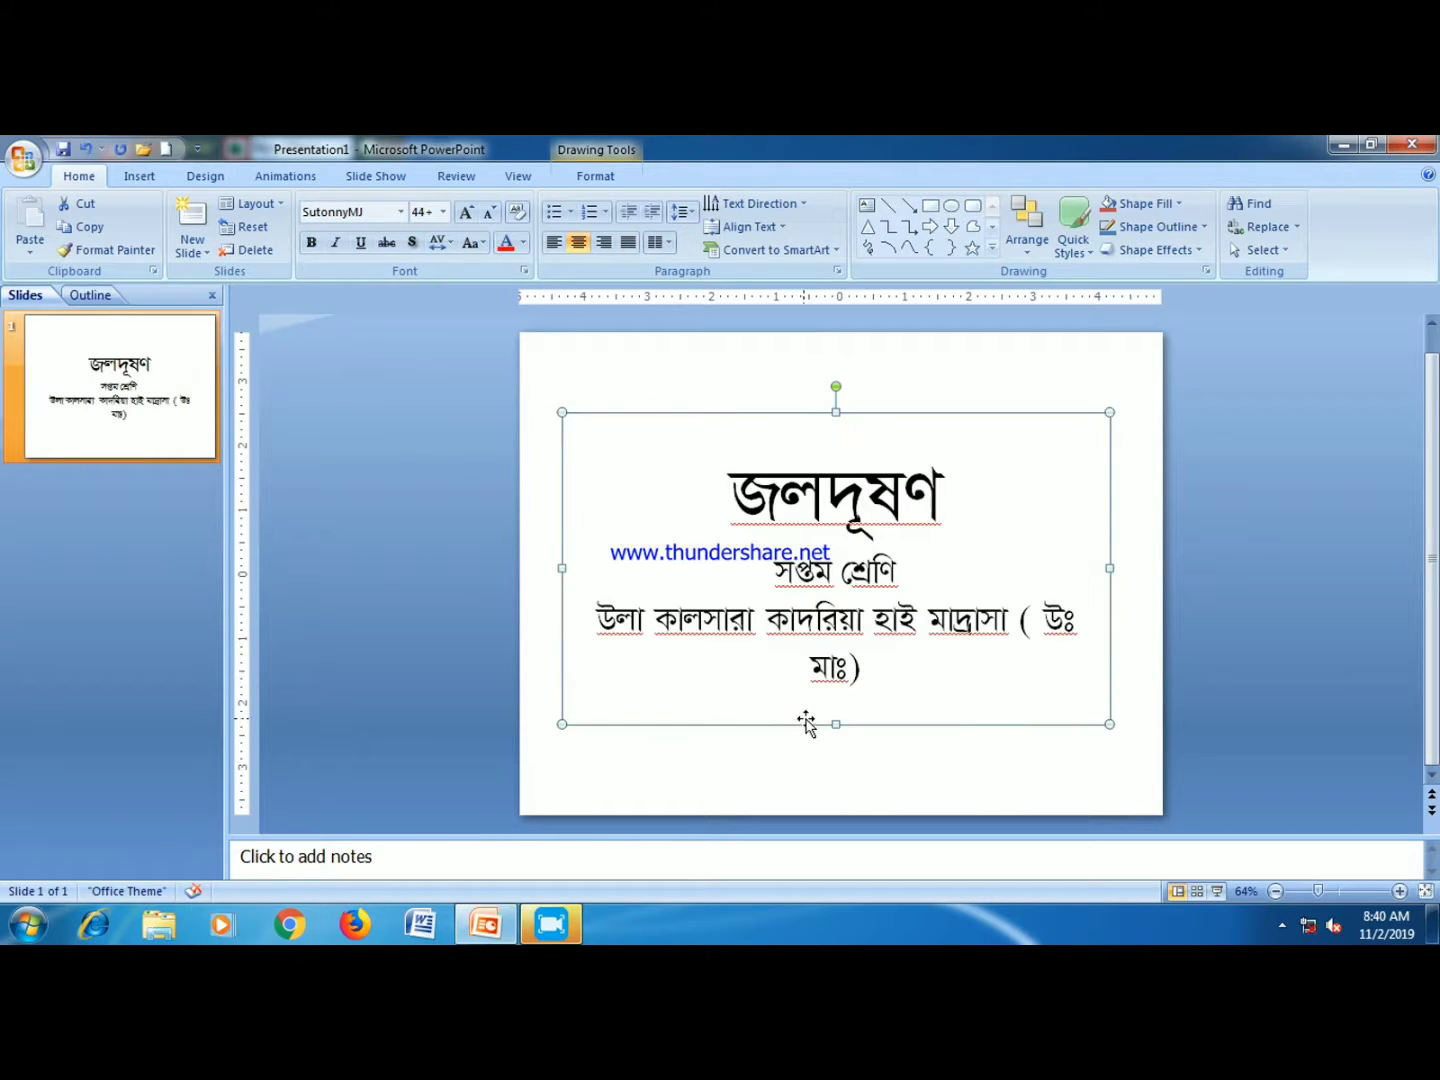
pyautogui.click(891, 449)
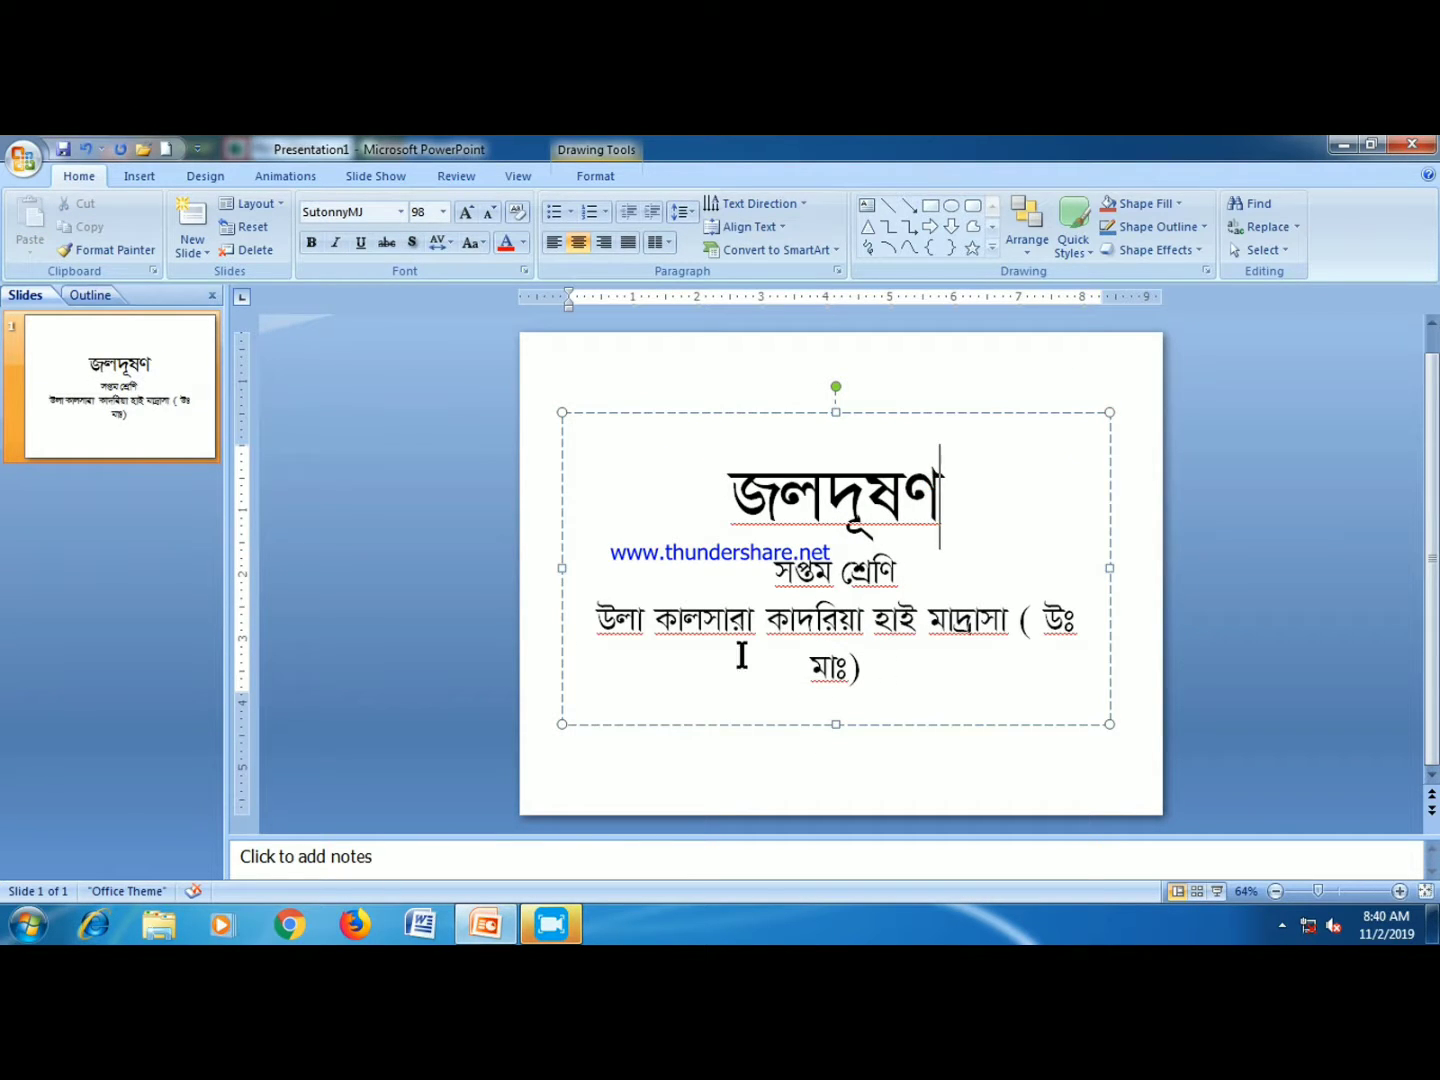
pyautogui.moveTo(563, 570); pyautogui.dragTo(536, 569)
pyautogui.moveTo(1112, 568); pyautogui.dragTo(1147, 568)
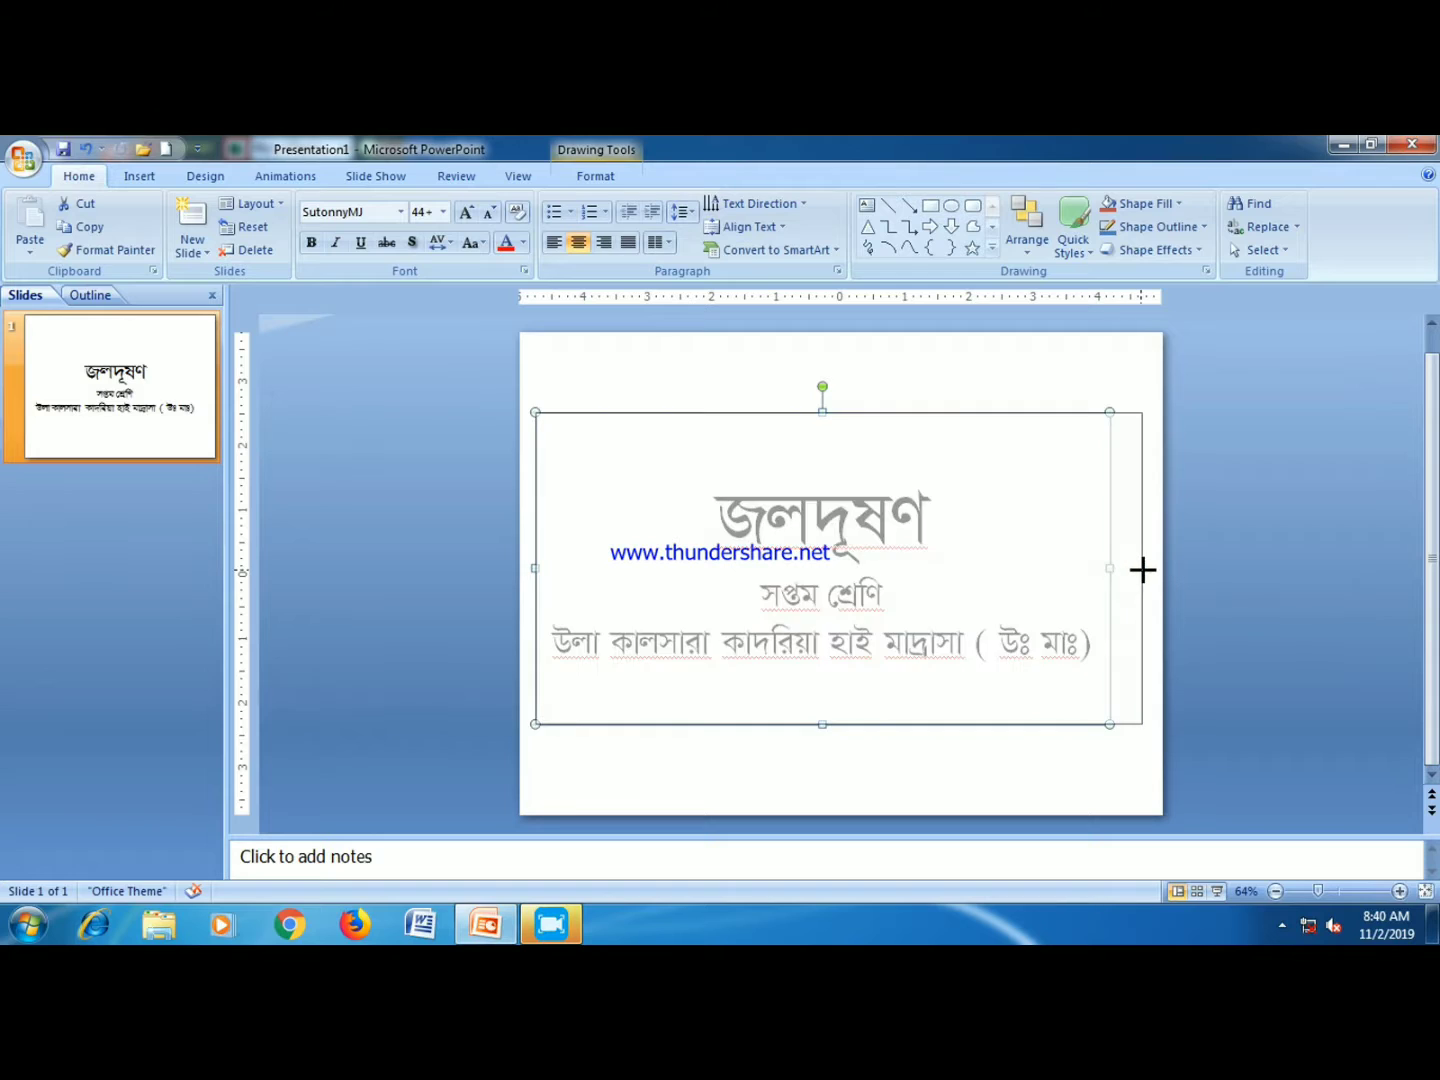
# - Set the line সপ্তম শ্রেণি to 54 pt
pyautogui.click(916, 594)
pyautogui.moveTo(916, 594); pyautogui.dragTo(779, 597)
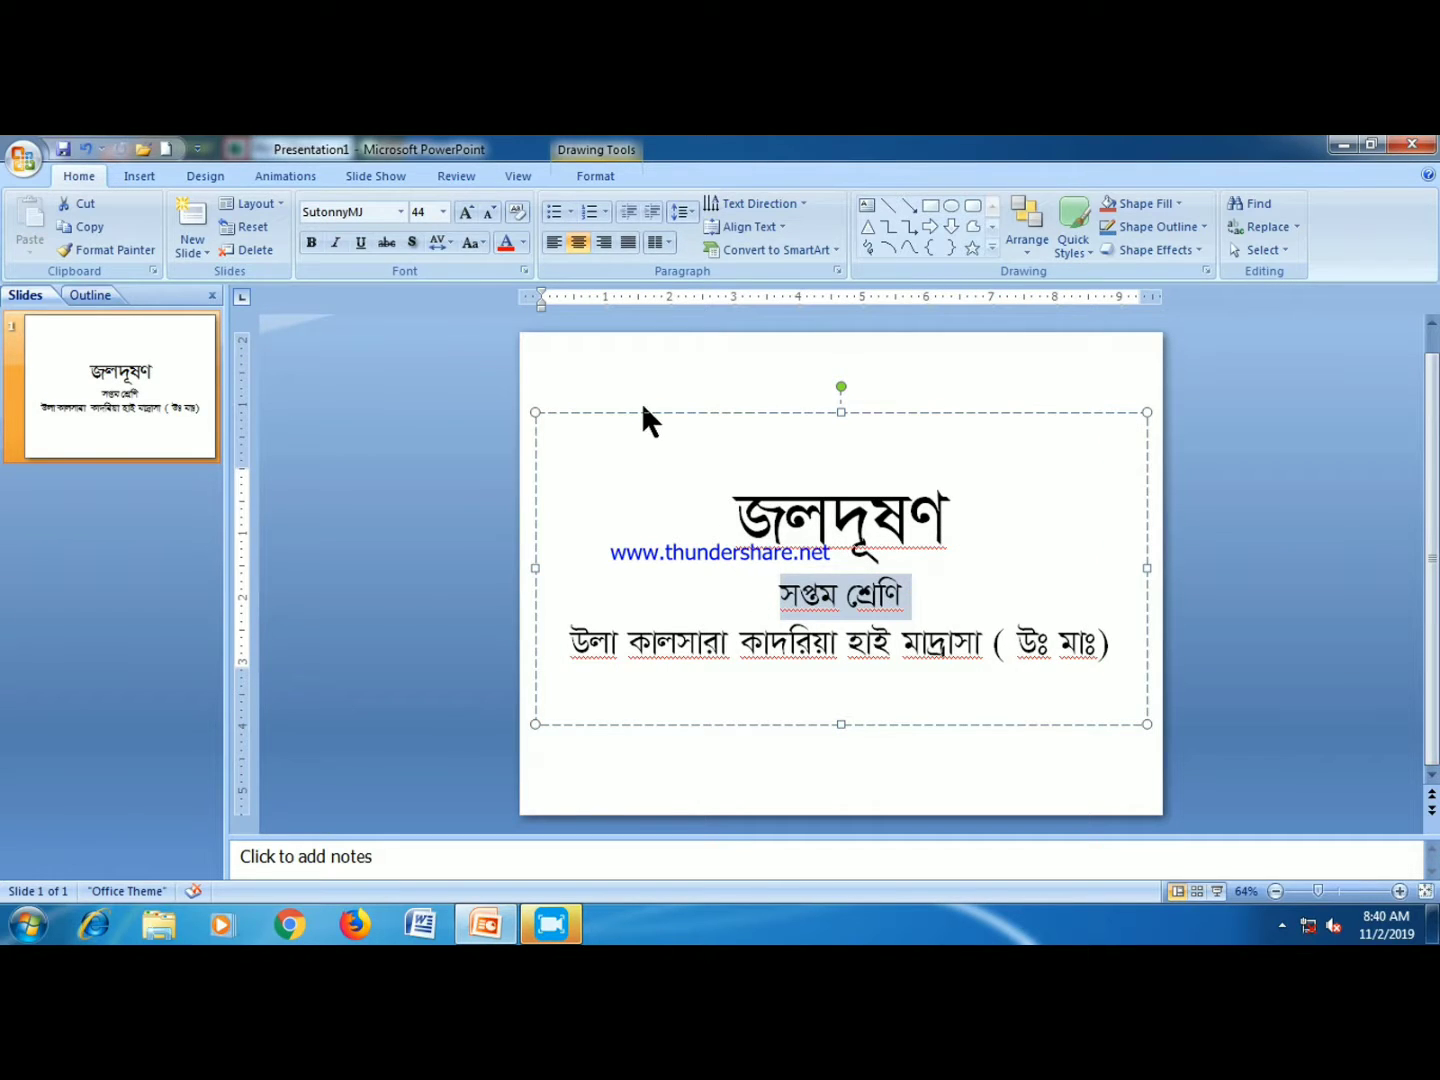
pyautogui.click(443, 211)
pyautogui.click(420, 532)
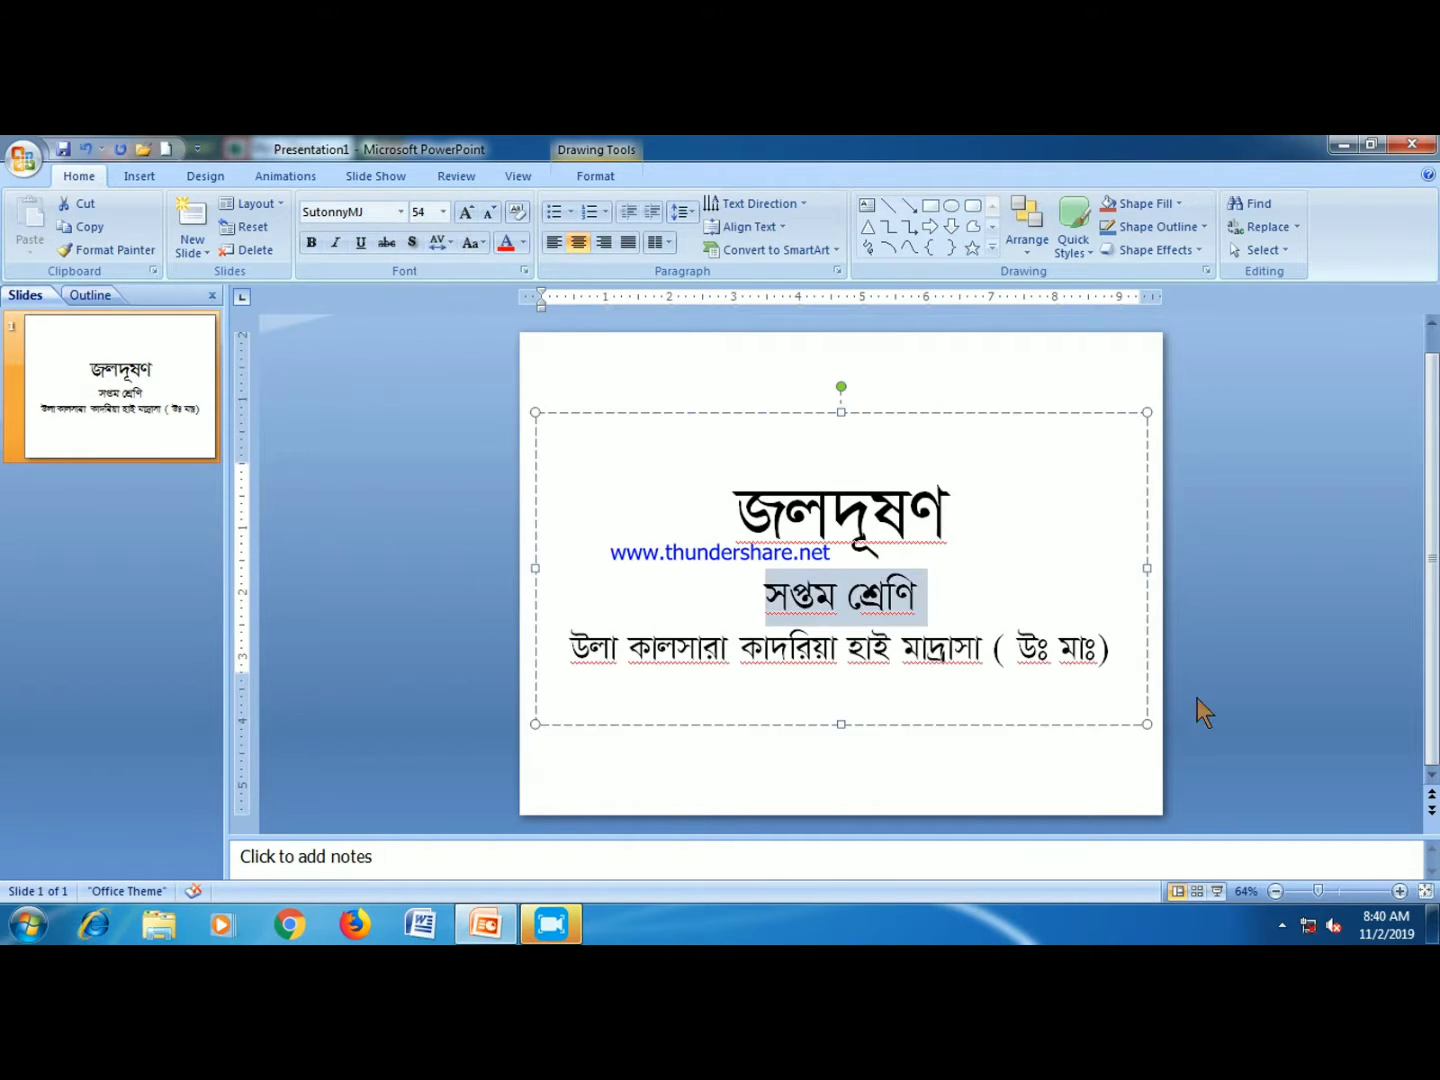
# - Remove the space before the bracket and the stray letter in the madrasa line
pyautogui.moveTo(1111, 650); pyautogui.dragTo(571, 661)
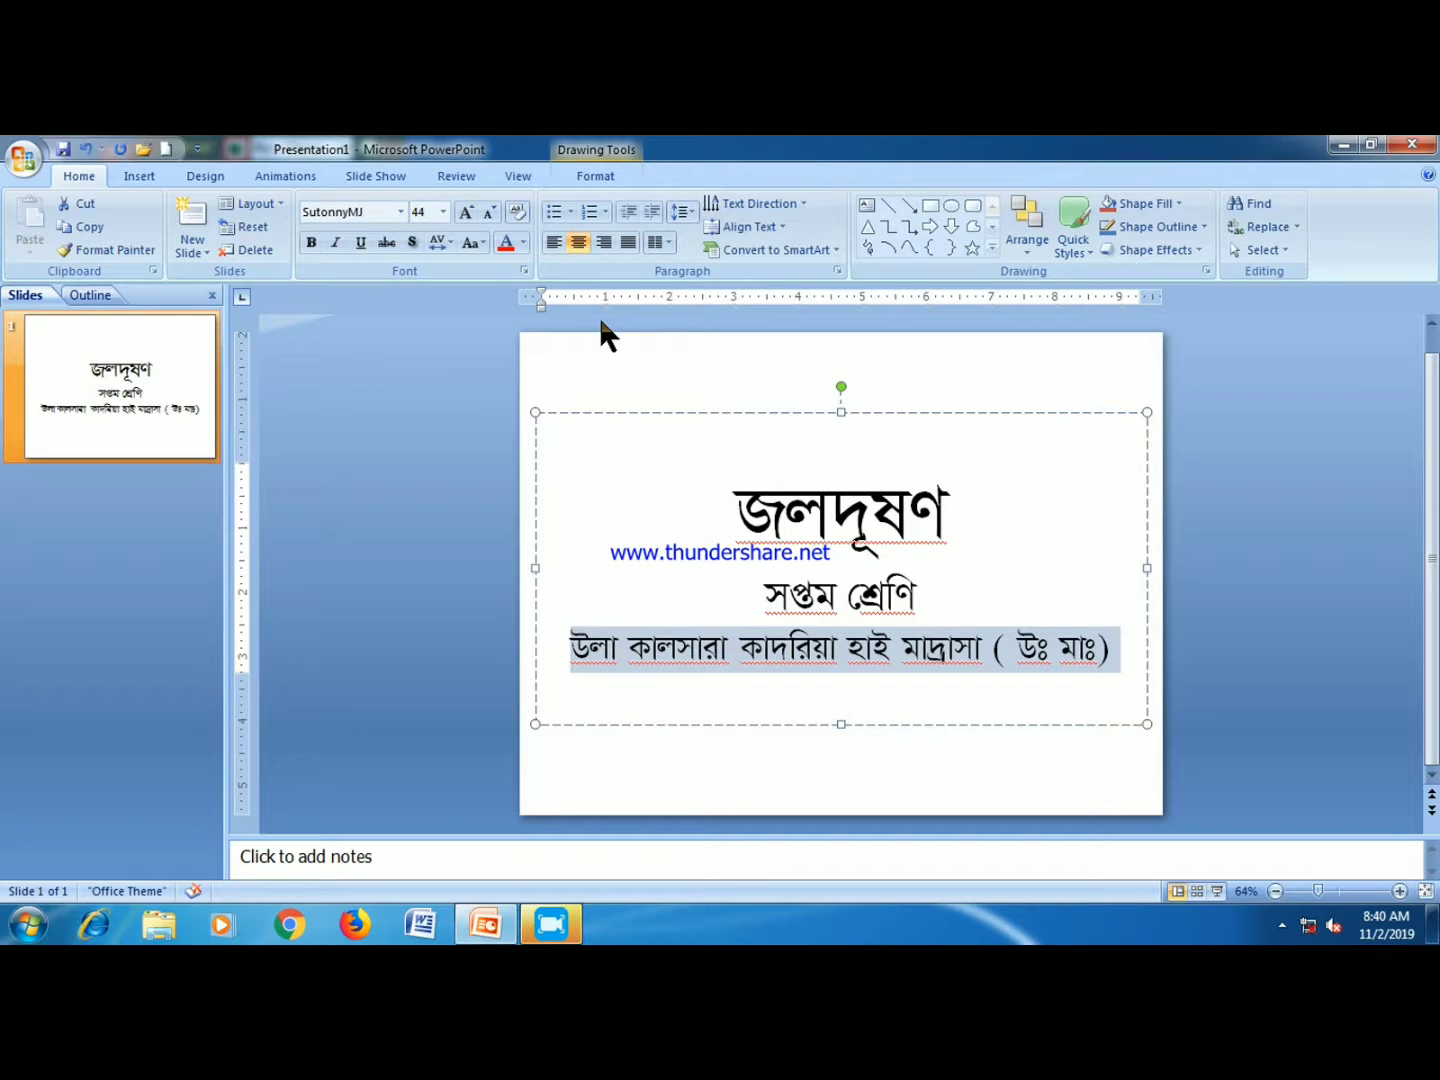
pyautogui.click(986, 650)
pyautogui.write('র')
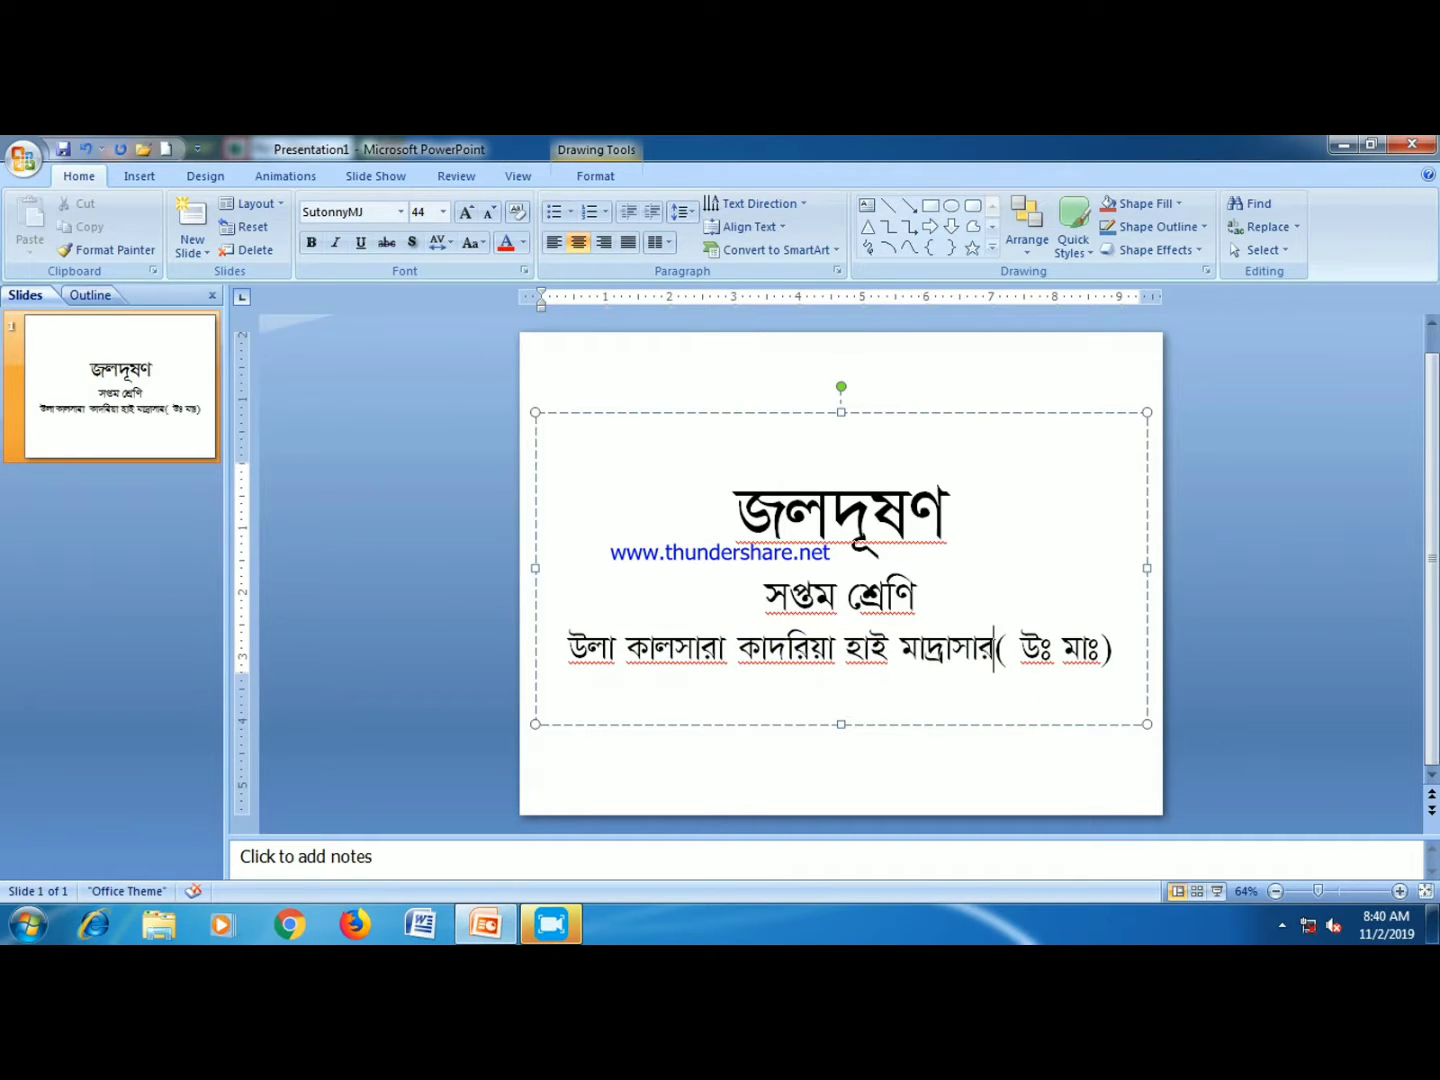
pyautogui.press('Delete')
pyautogui.press('BackSpace')
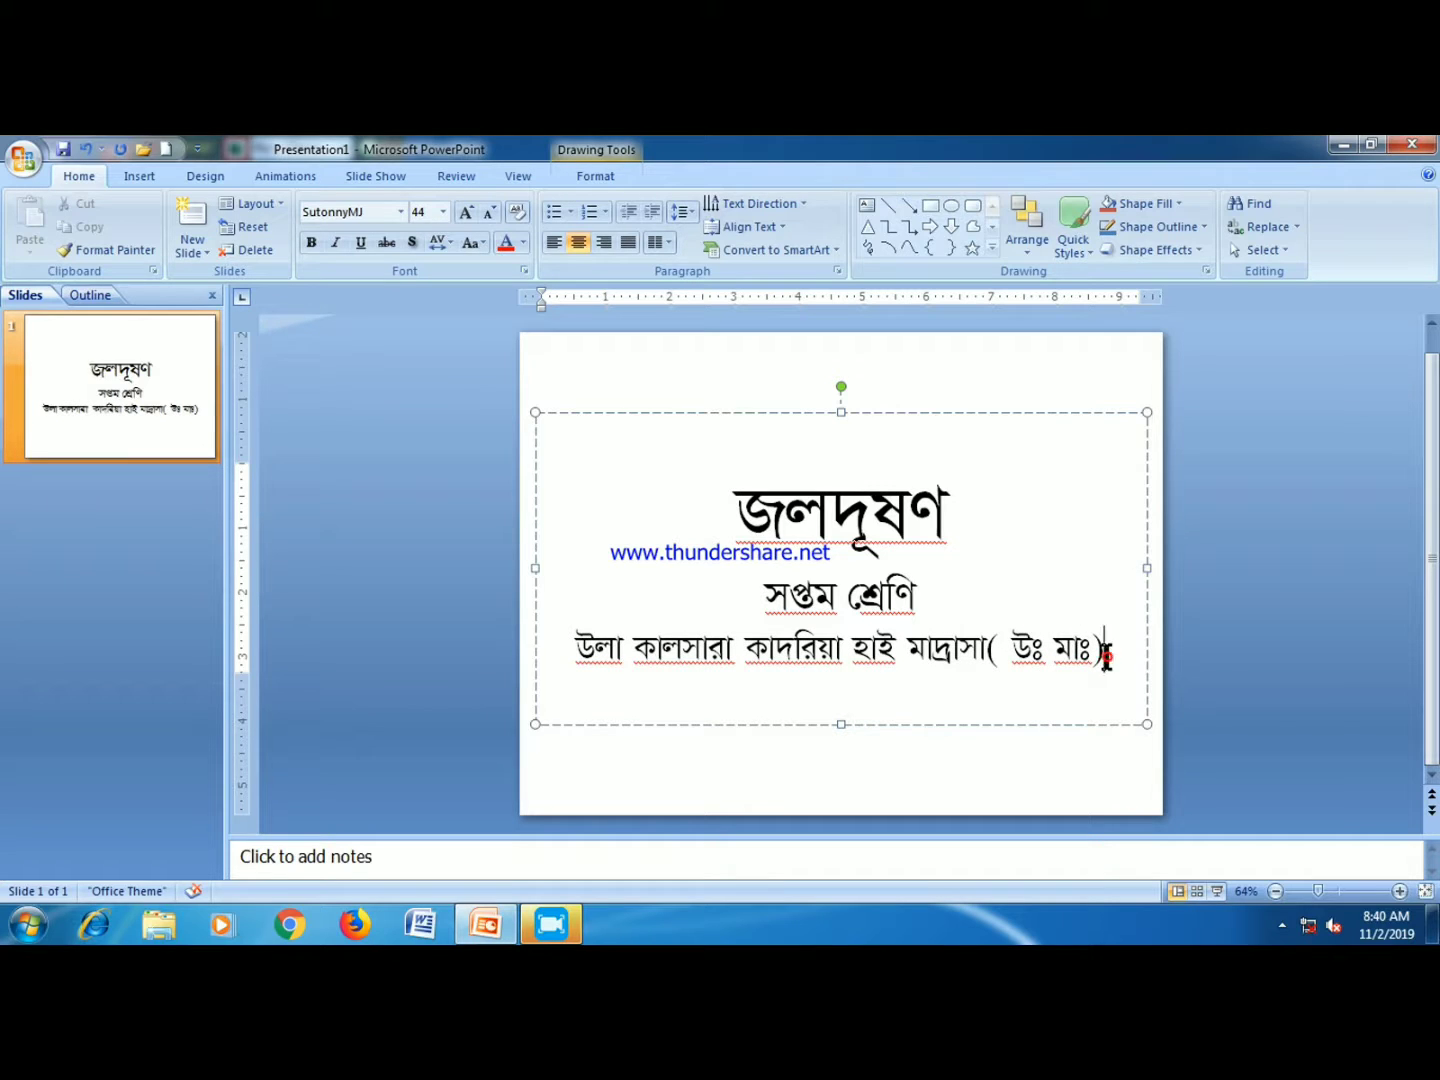
pyautogui.click(900, 402)
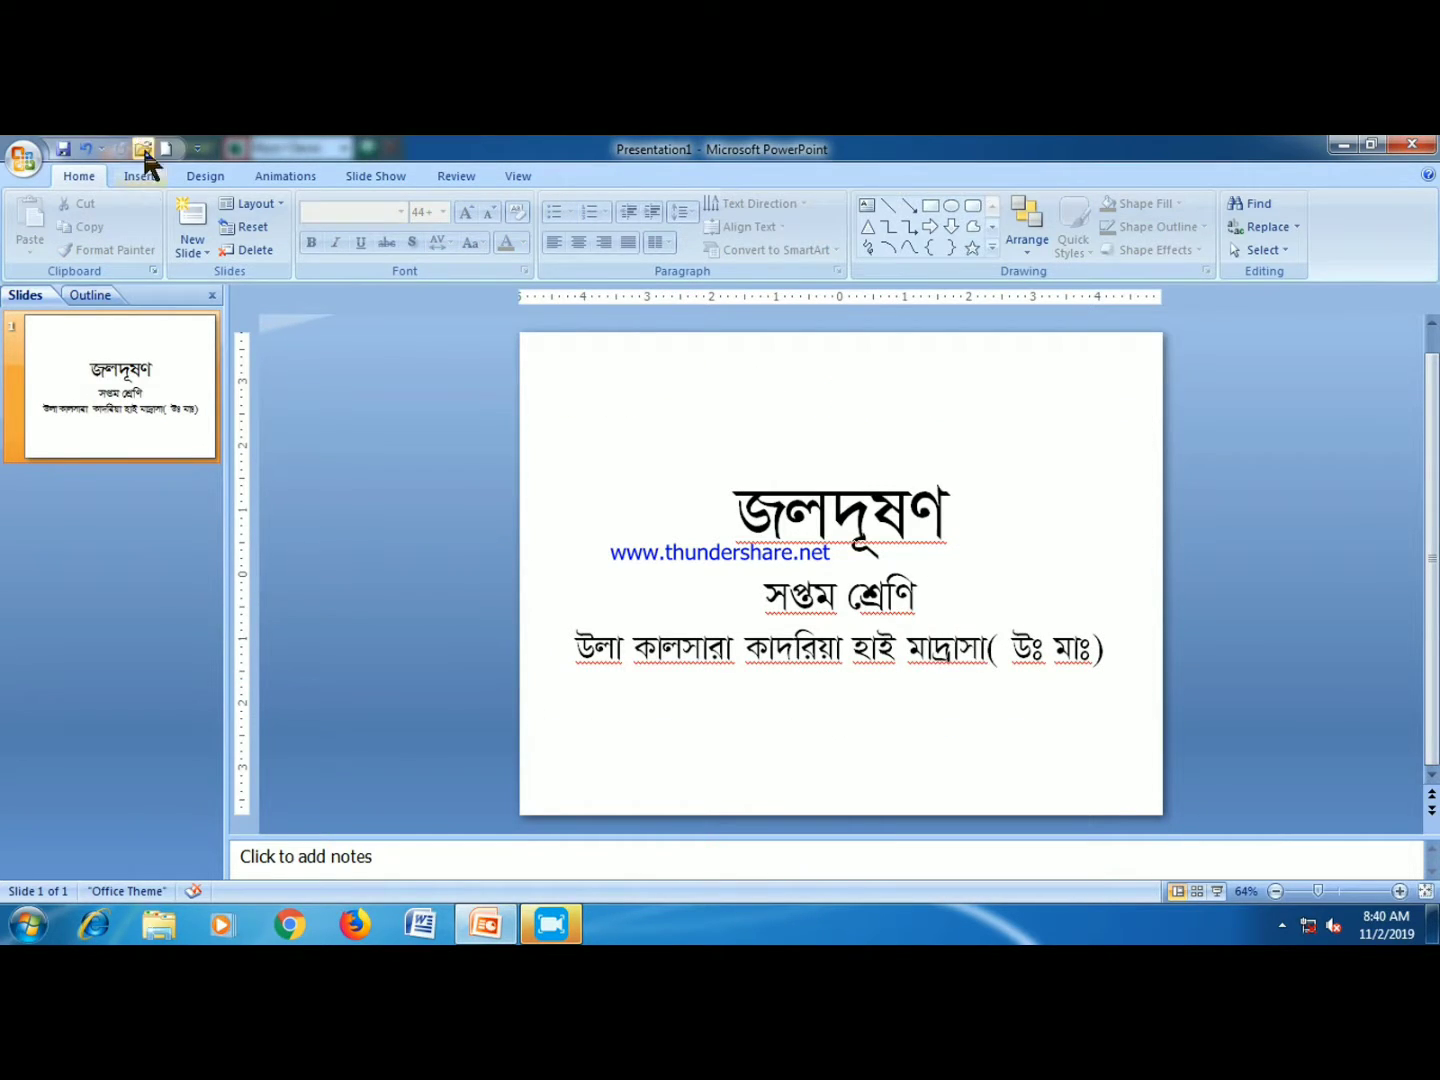
# - Change the slide size to On-screen Show (16:10), 6.25 inches tall
pyautogui.click(155, 174)
pyautogui.click(205, 175)
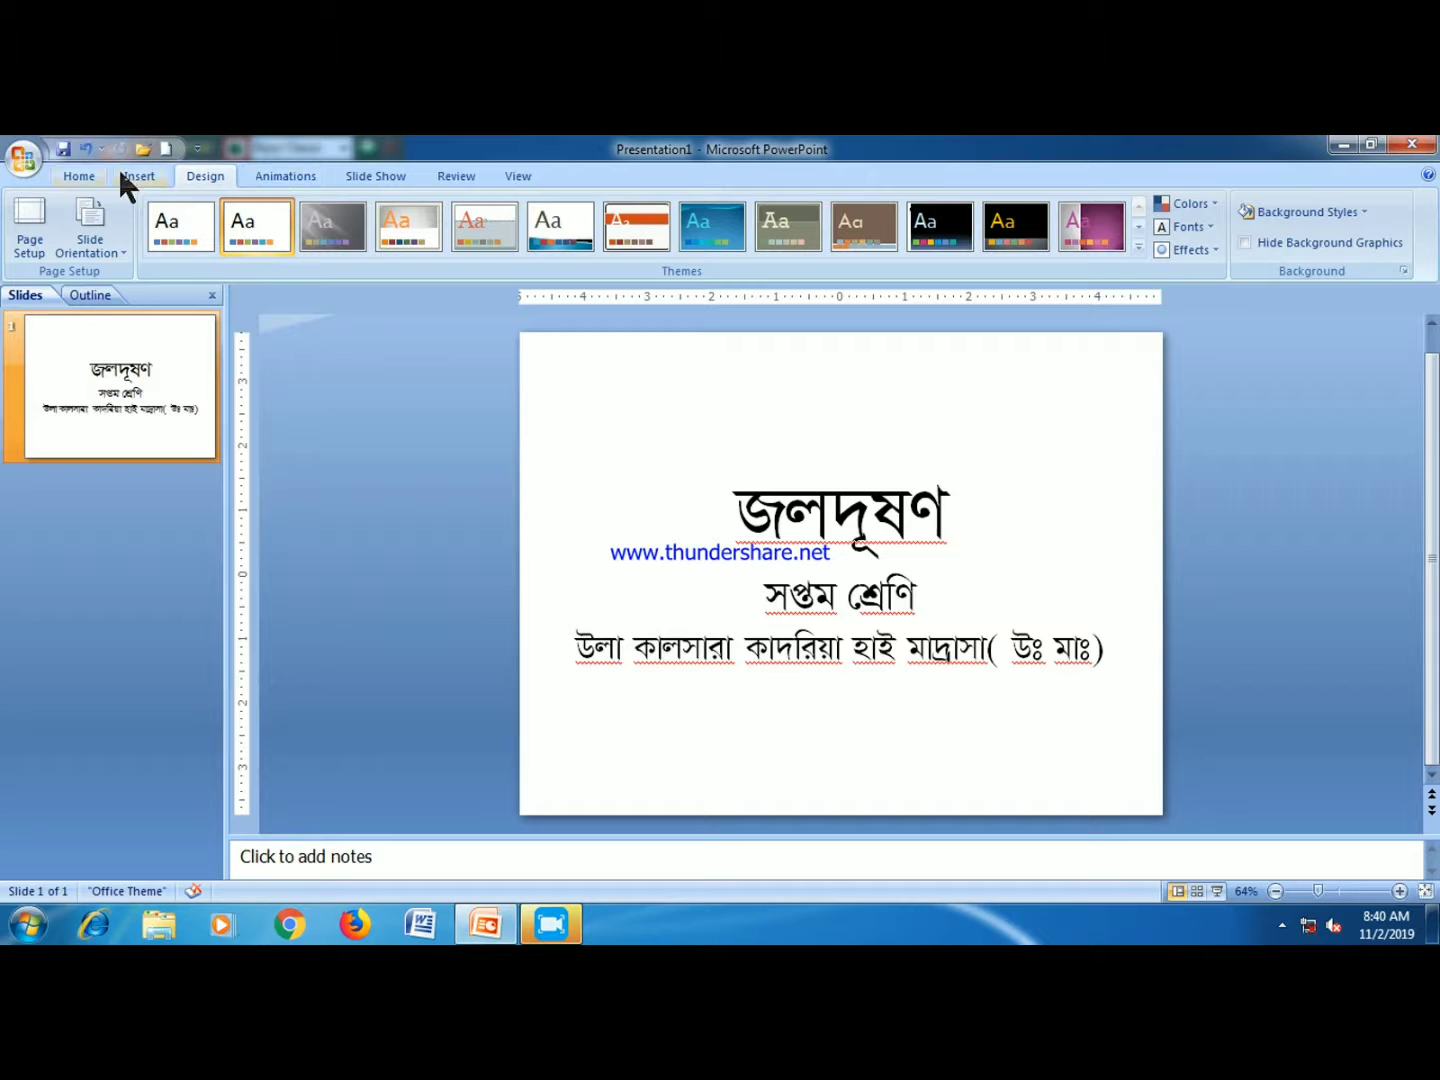
pyautogui.click(31, 235)
pyautogui.click(666, 478)
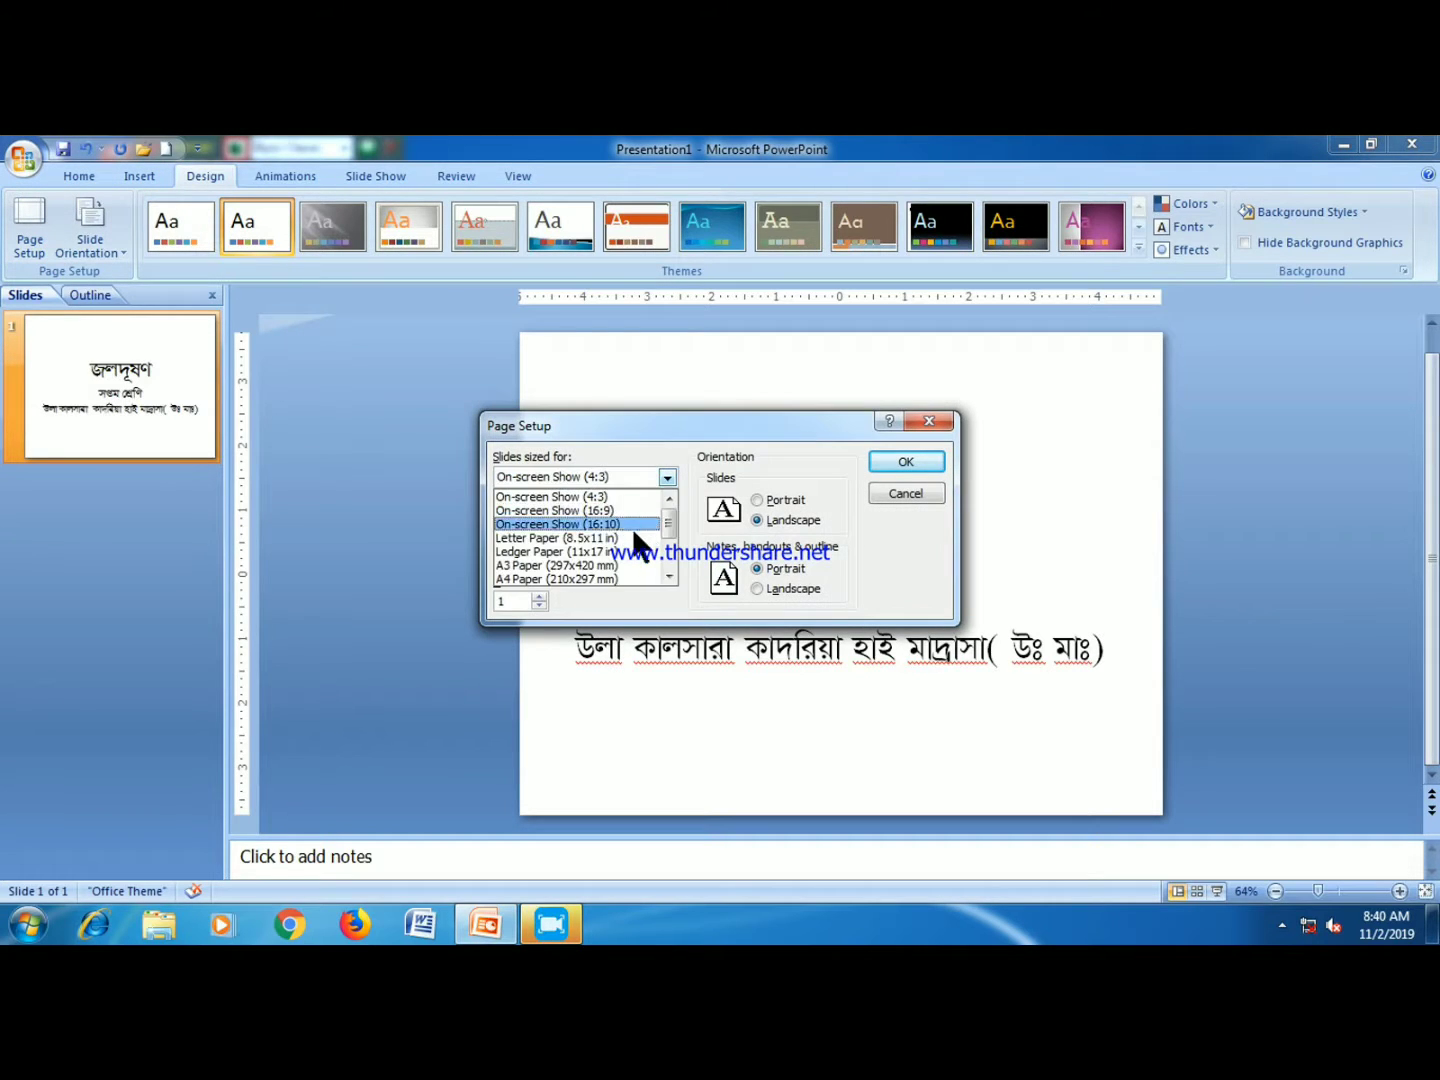
pyautogui.click(622, 529)
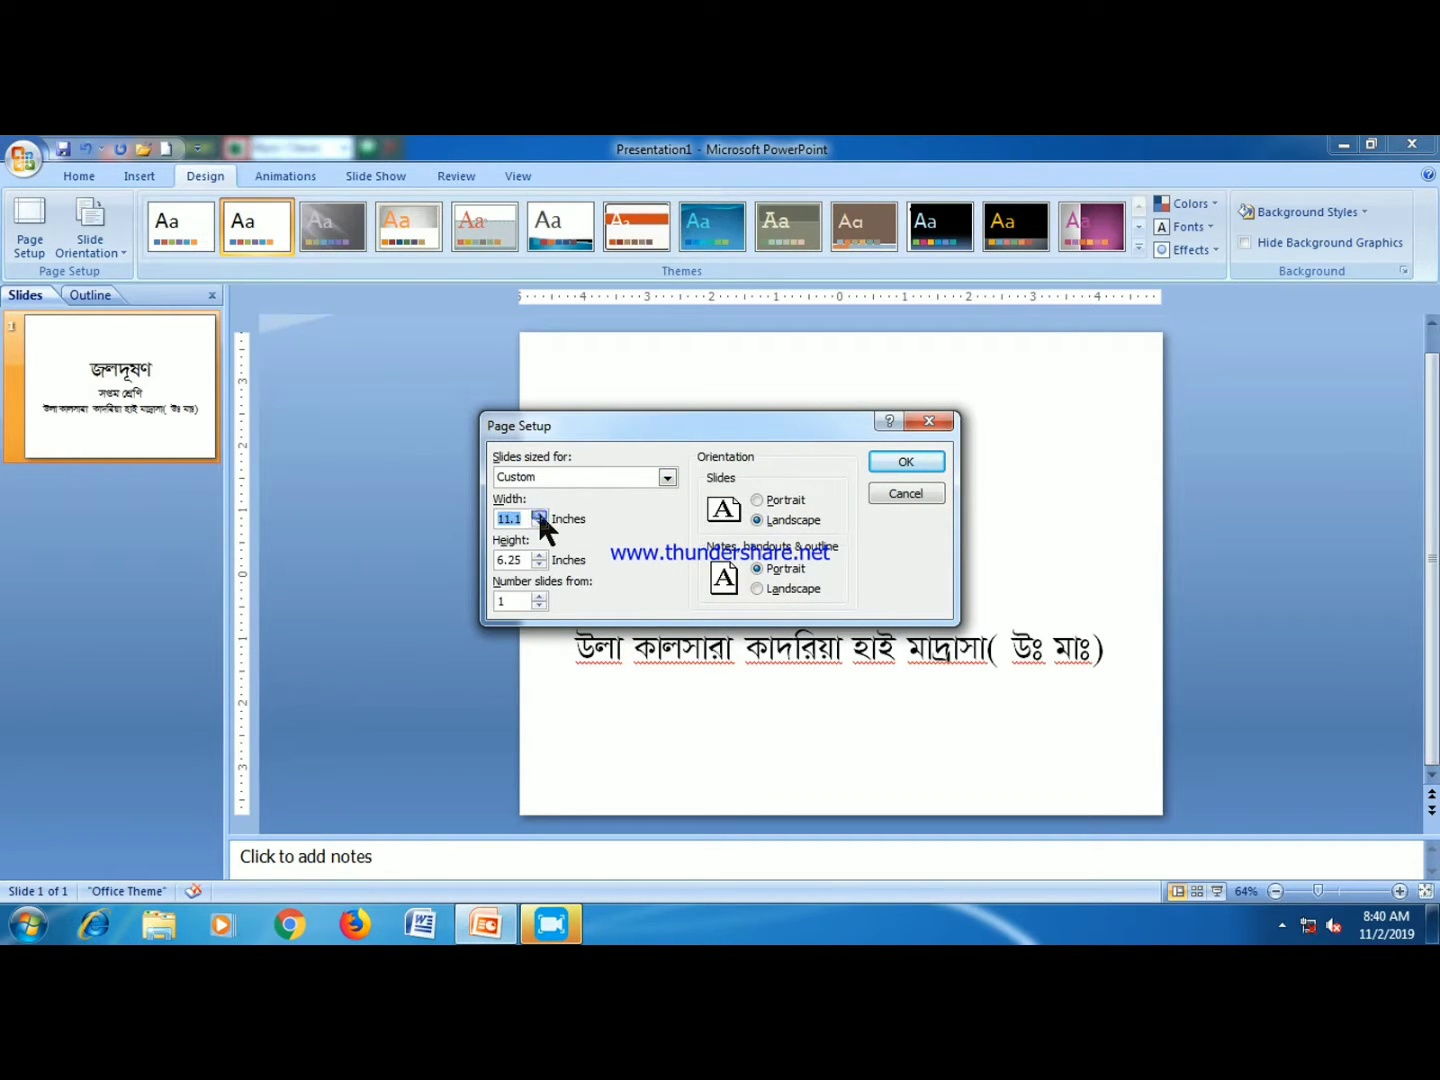
pyautogui.click(905, 462)
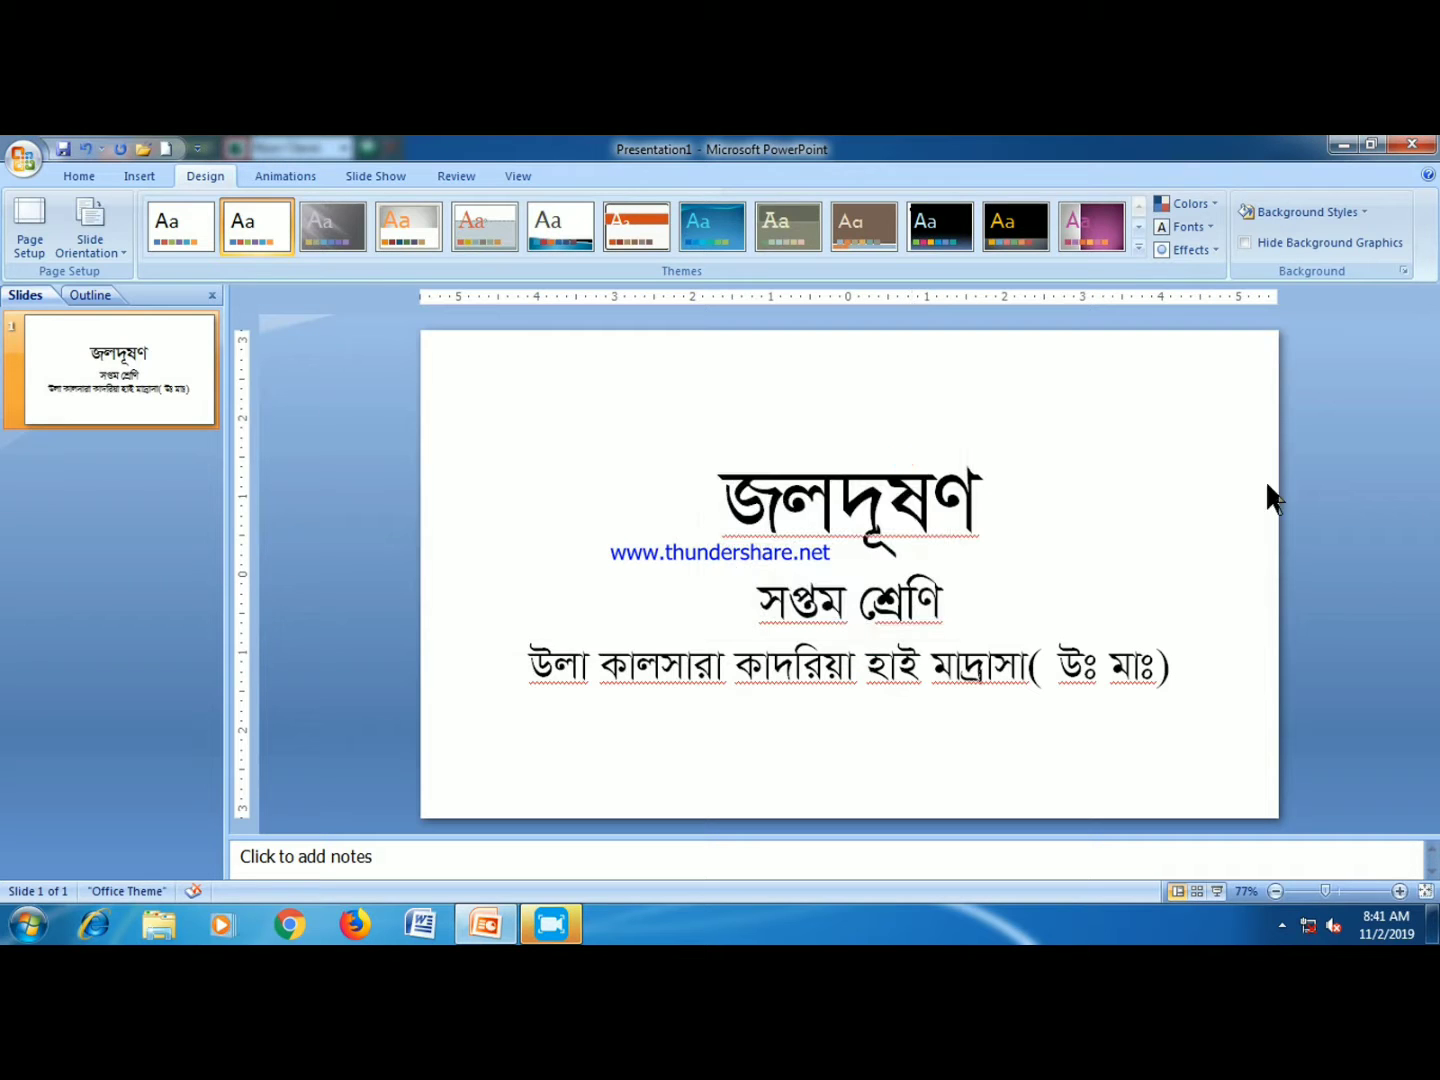
pyautogui.click(918, 556)
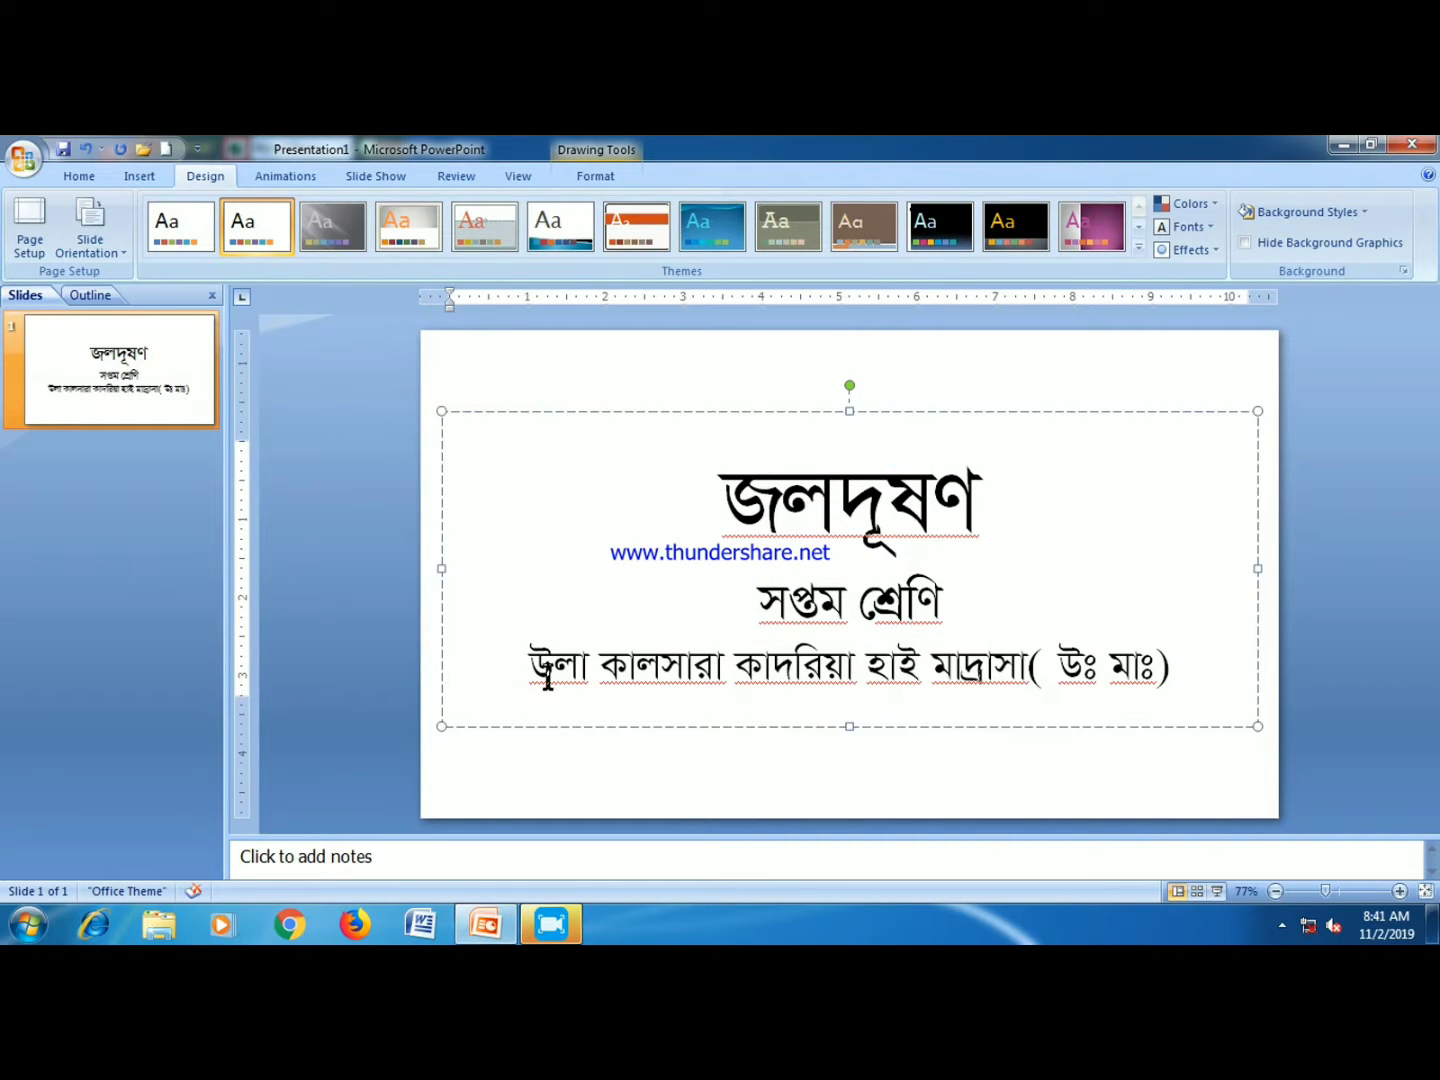
# - Try peach, rainbow and ocean blue gradient presets as the slide background
pyautogui.rightClick(731, 796)
pyautogui.click(797, 786)
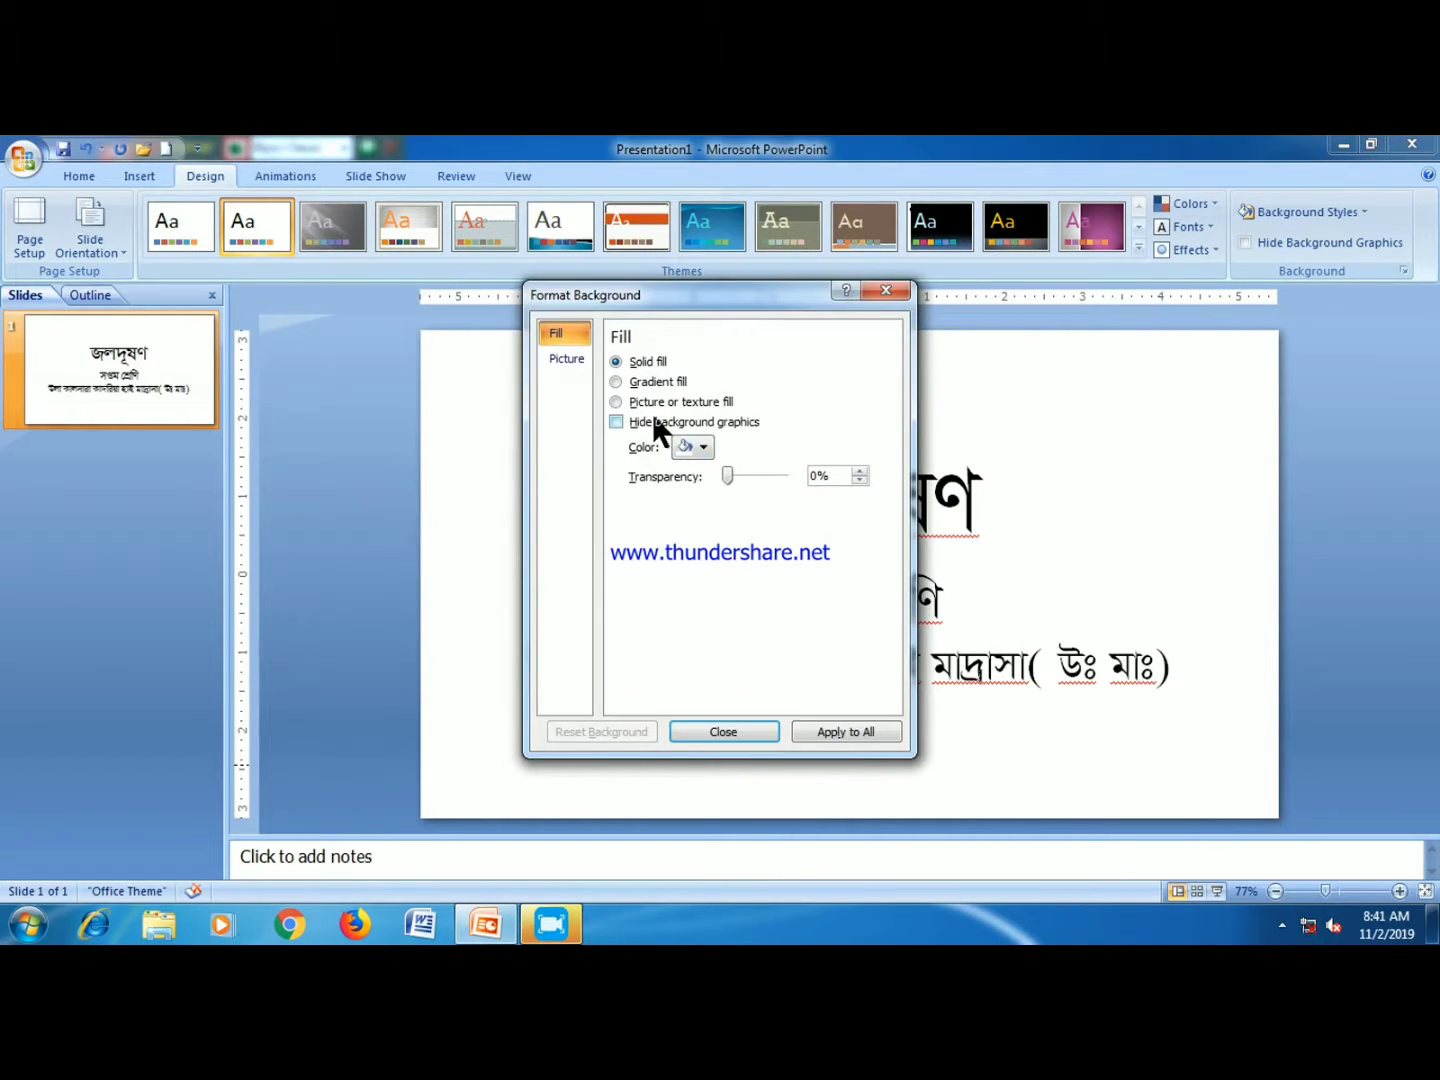
pyautogui.click(616, 383)
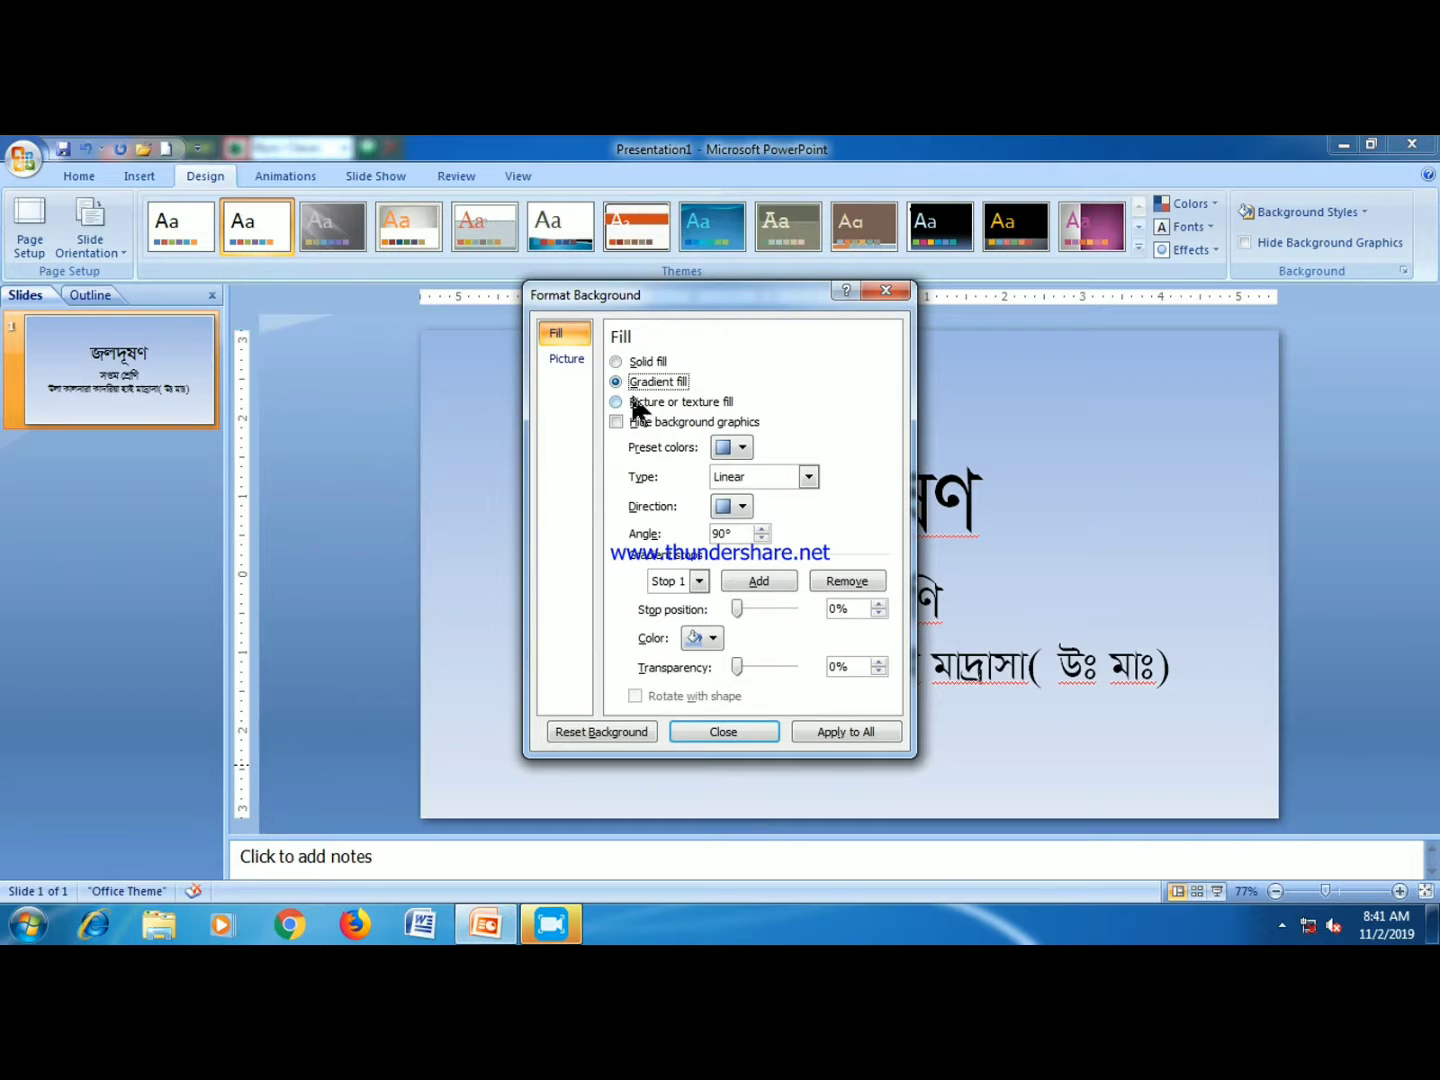
pyautogui.click(737, 457)
pyautogui.click(823, 595)
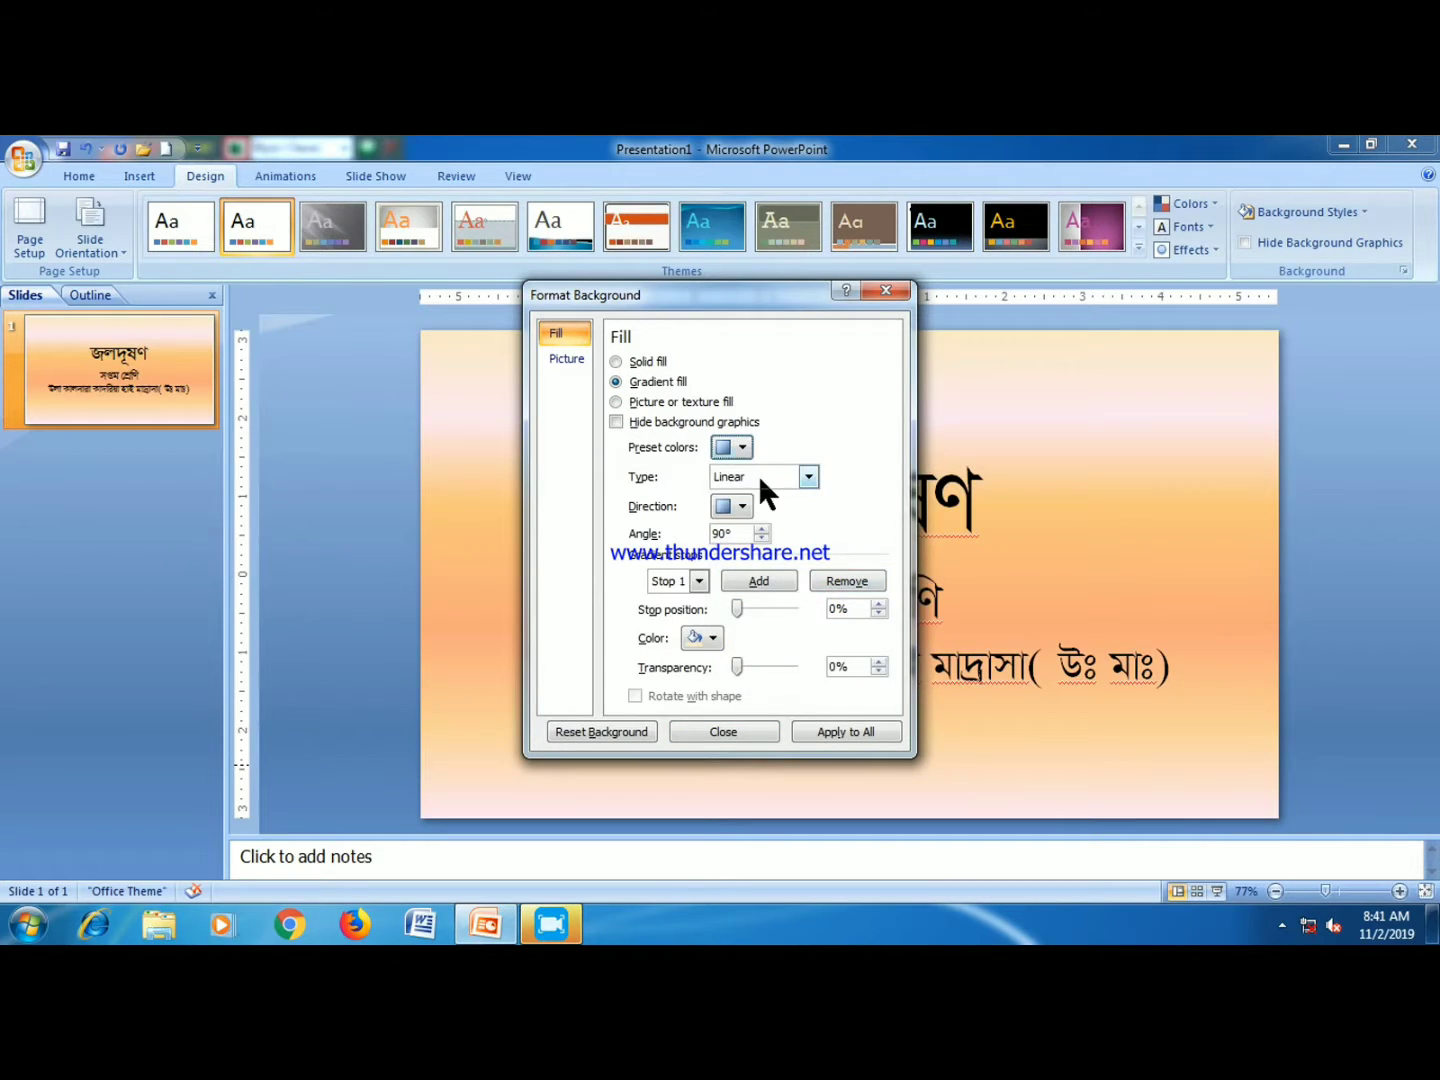
pyautogui.click(740, 448)
pyautogui.click(733, 624)
pyautogui.click(733, 447)
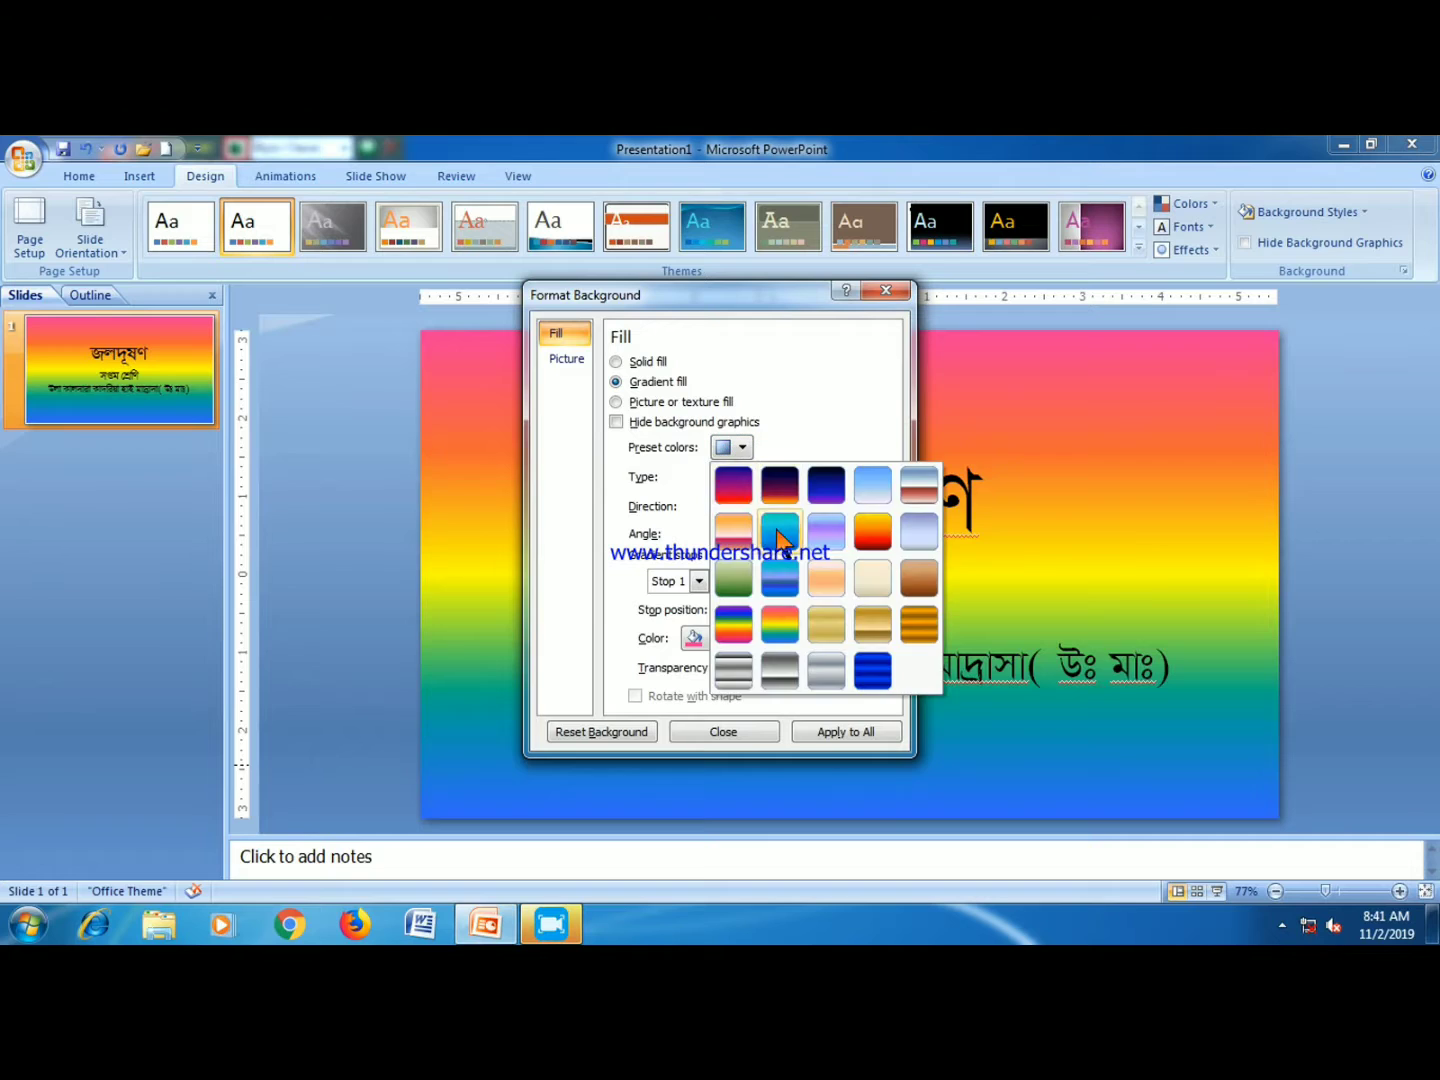
pyautogui.click(778, 531)
# - Try dark blue, orange and dark purple solid background fills
pyautogui.click(617, 363)
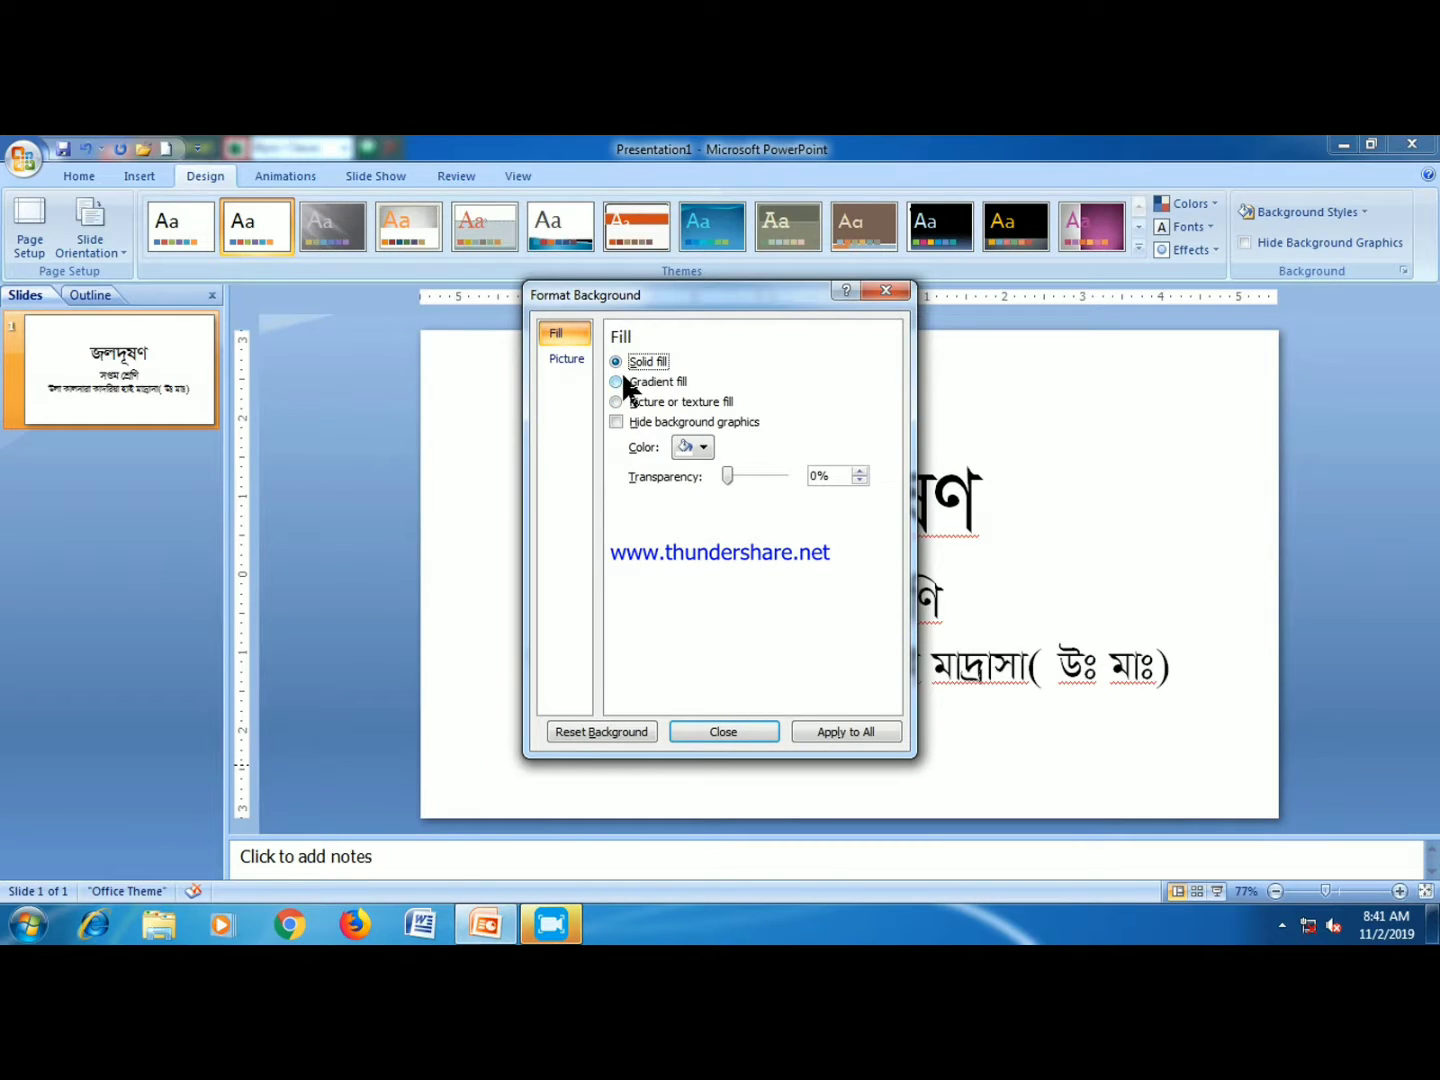
pyautogui.click(703, 450)
pyautogui.click(736, 514)
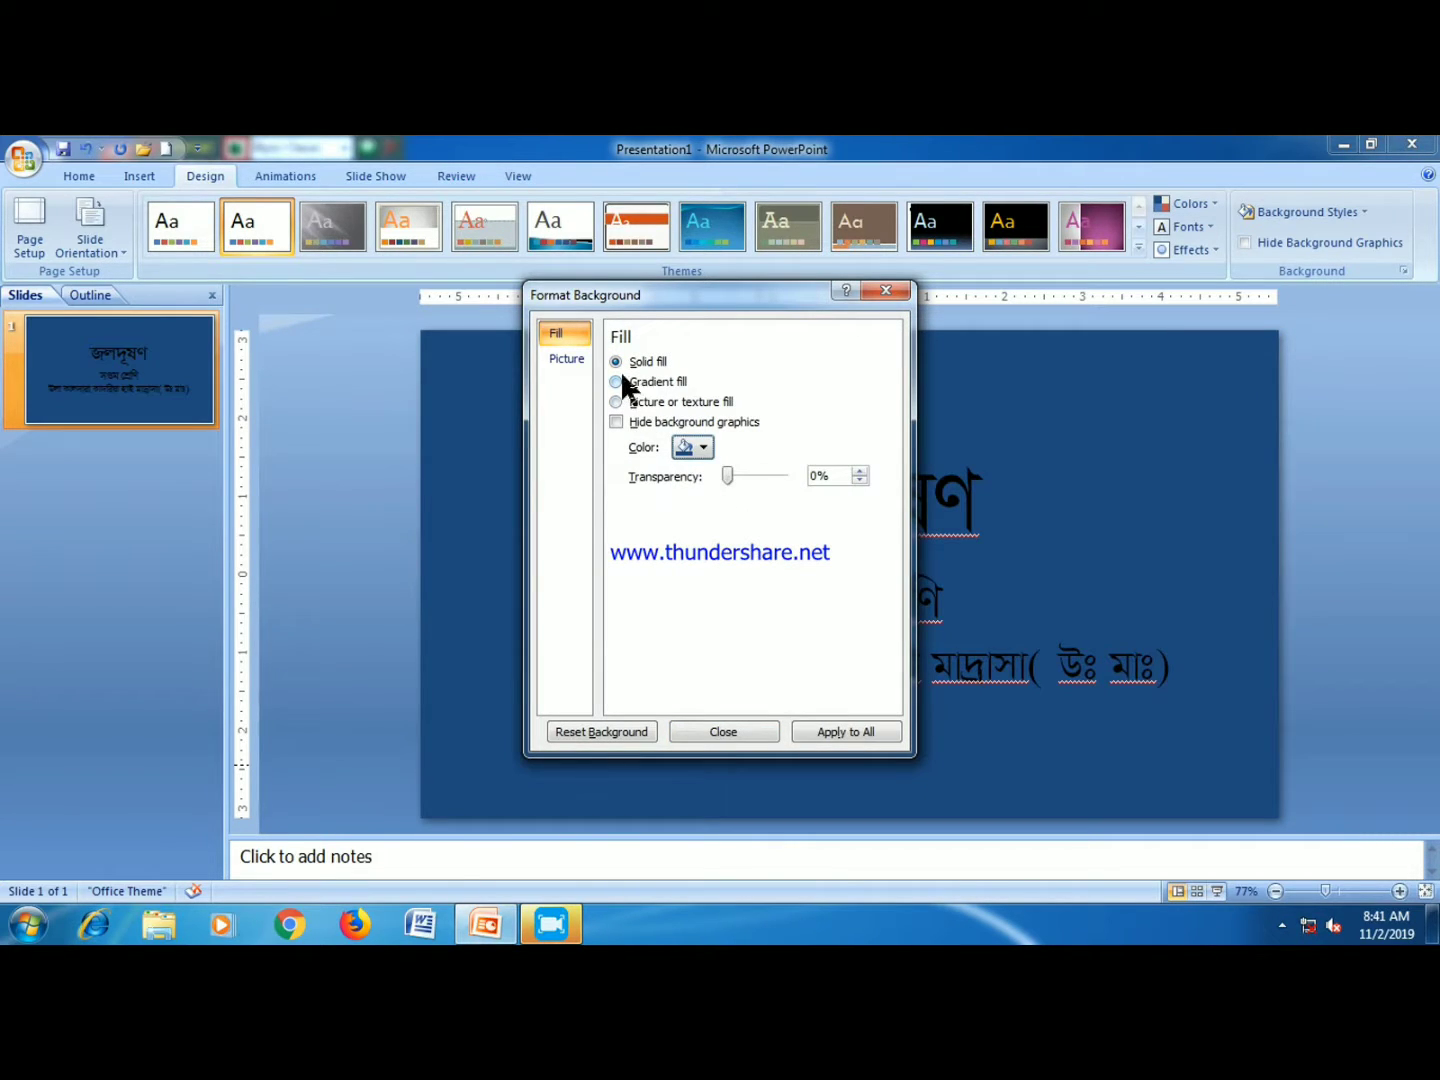
pyautogui.click(700, 449)
pyautogui.click(840, 570)
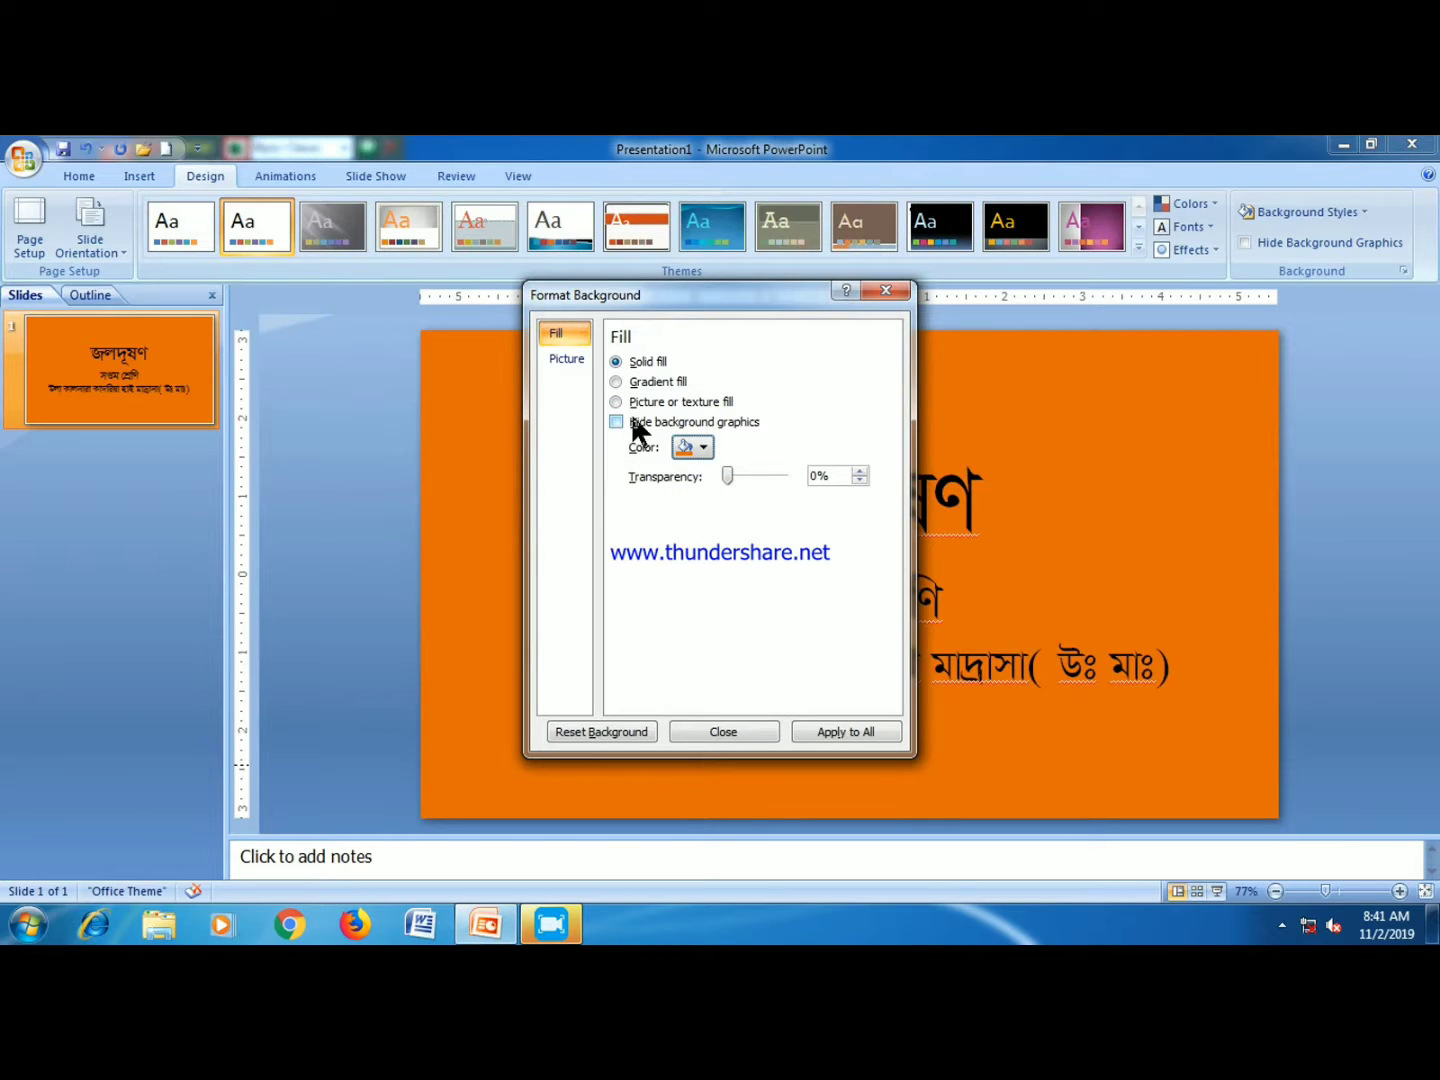
pyautogui.click(690, 445)
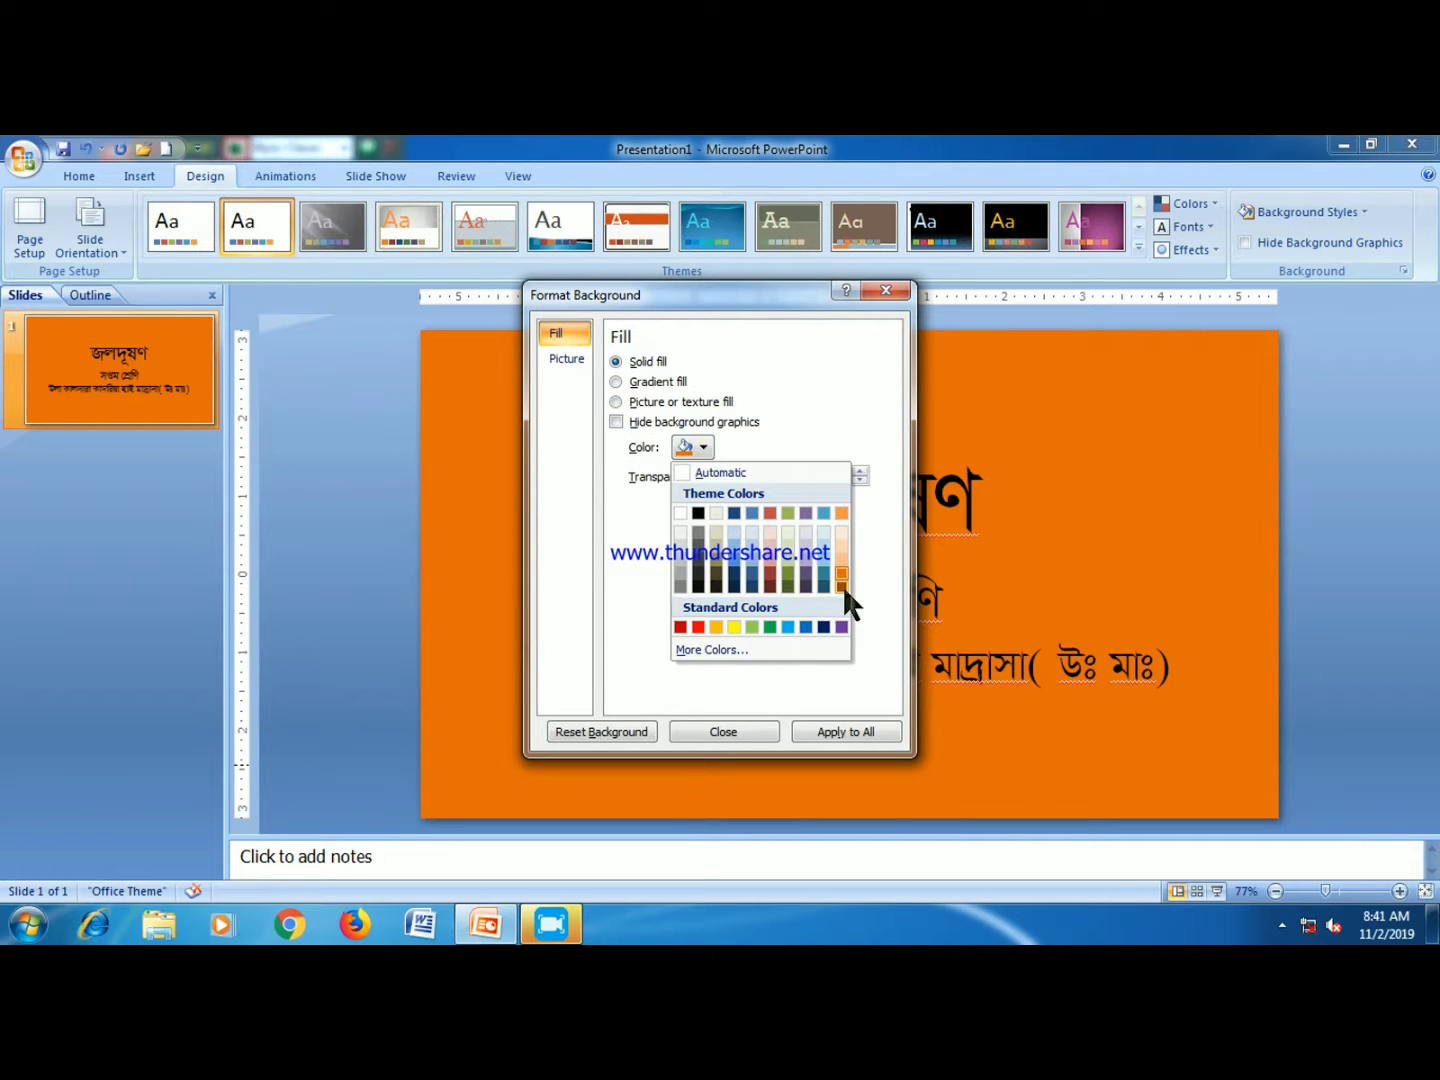
pyautogui.click(805, 587)
# - Try crumpled brown paper, green marble and light speckled texture backgrounds
pyautogui.click(616, 400)
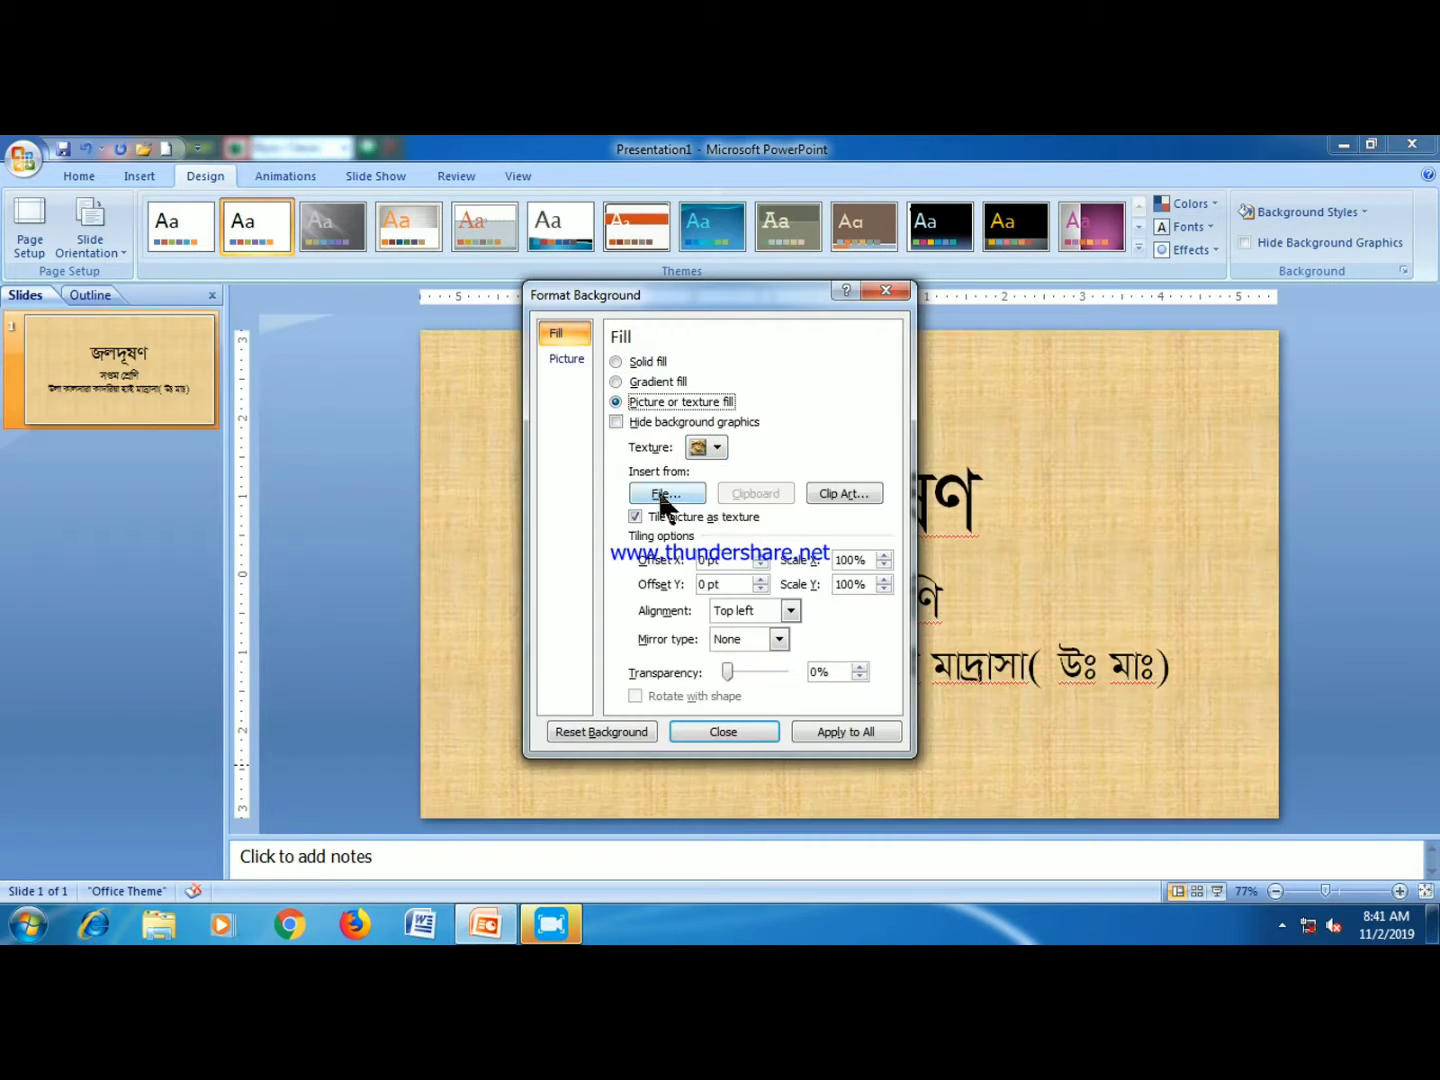
pyautogui.click(707, 447)
pyautogui.click(746, 611)
pyautogui.click(715, 447)
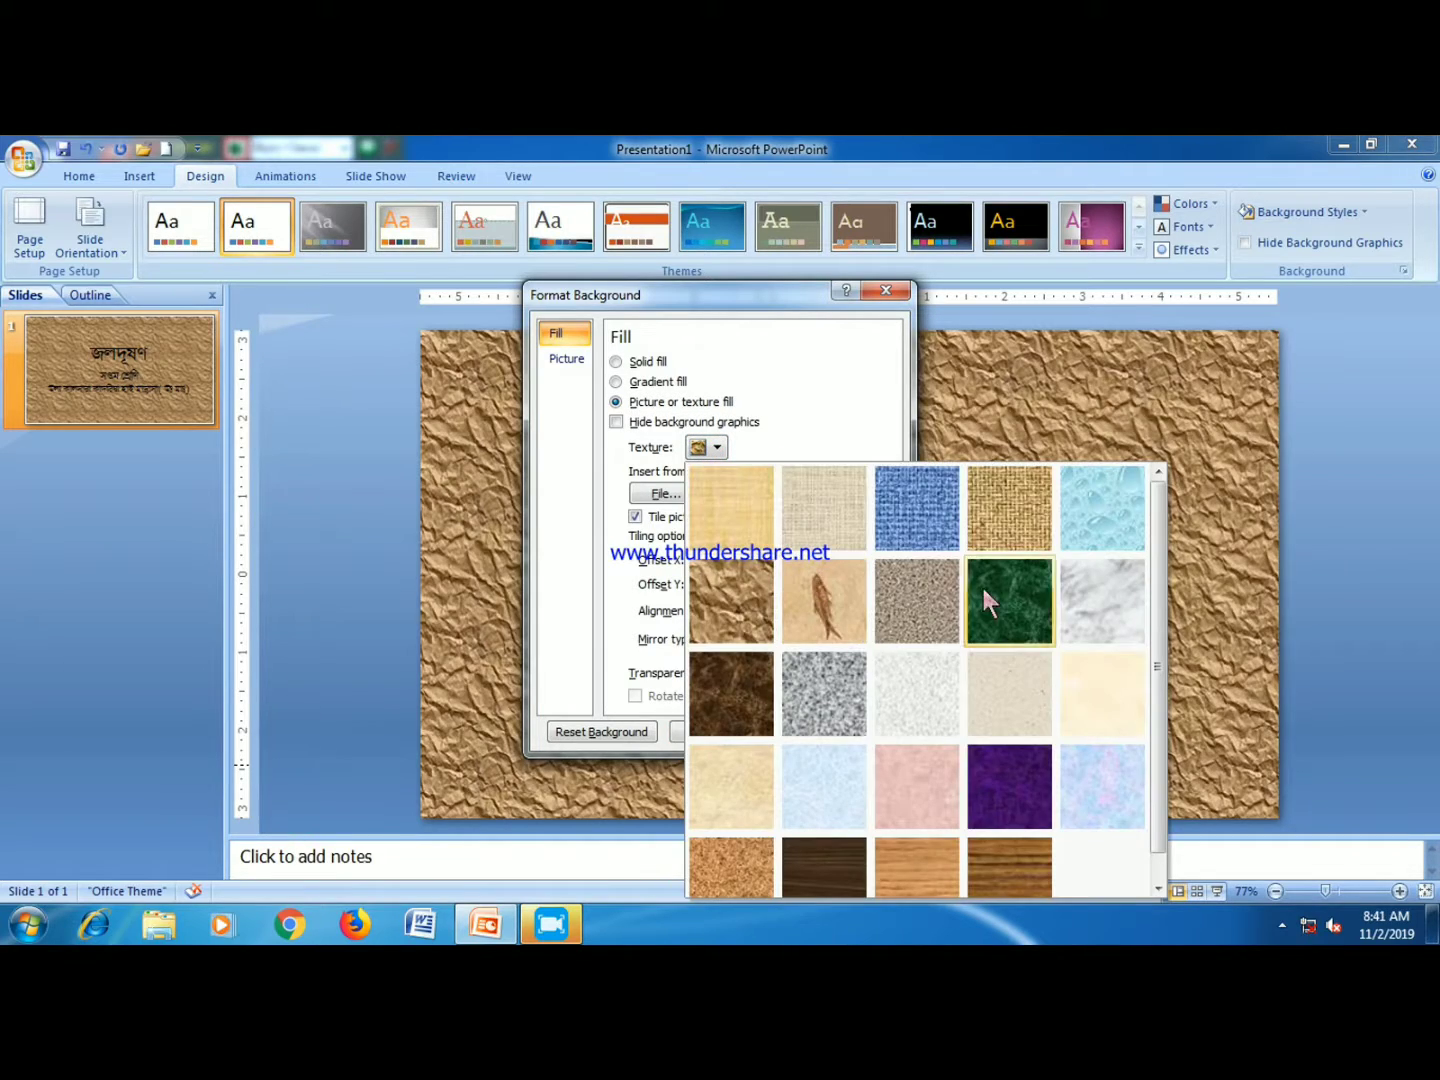
pyautogui.click(981, 584)
pyautogui.moveTo(703, 301); pyautogui.dragTo(278, 301)
pyautogui.click(284, 442)
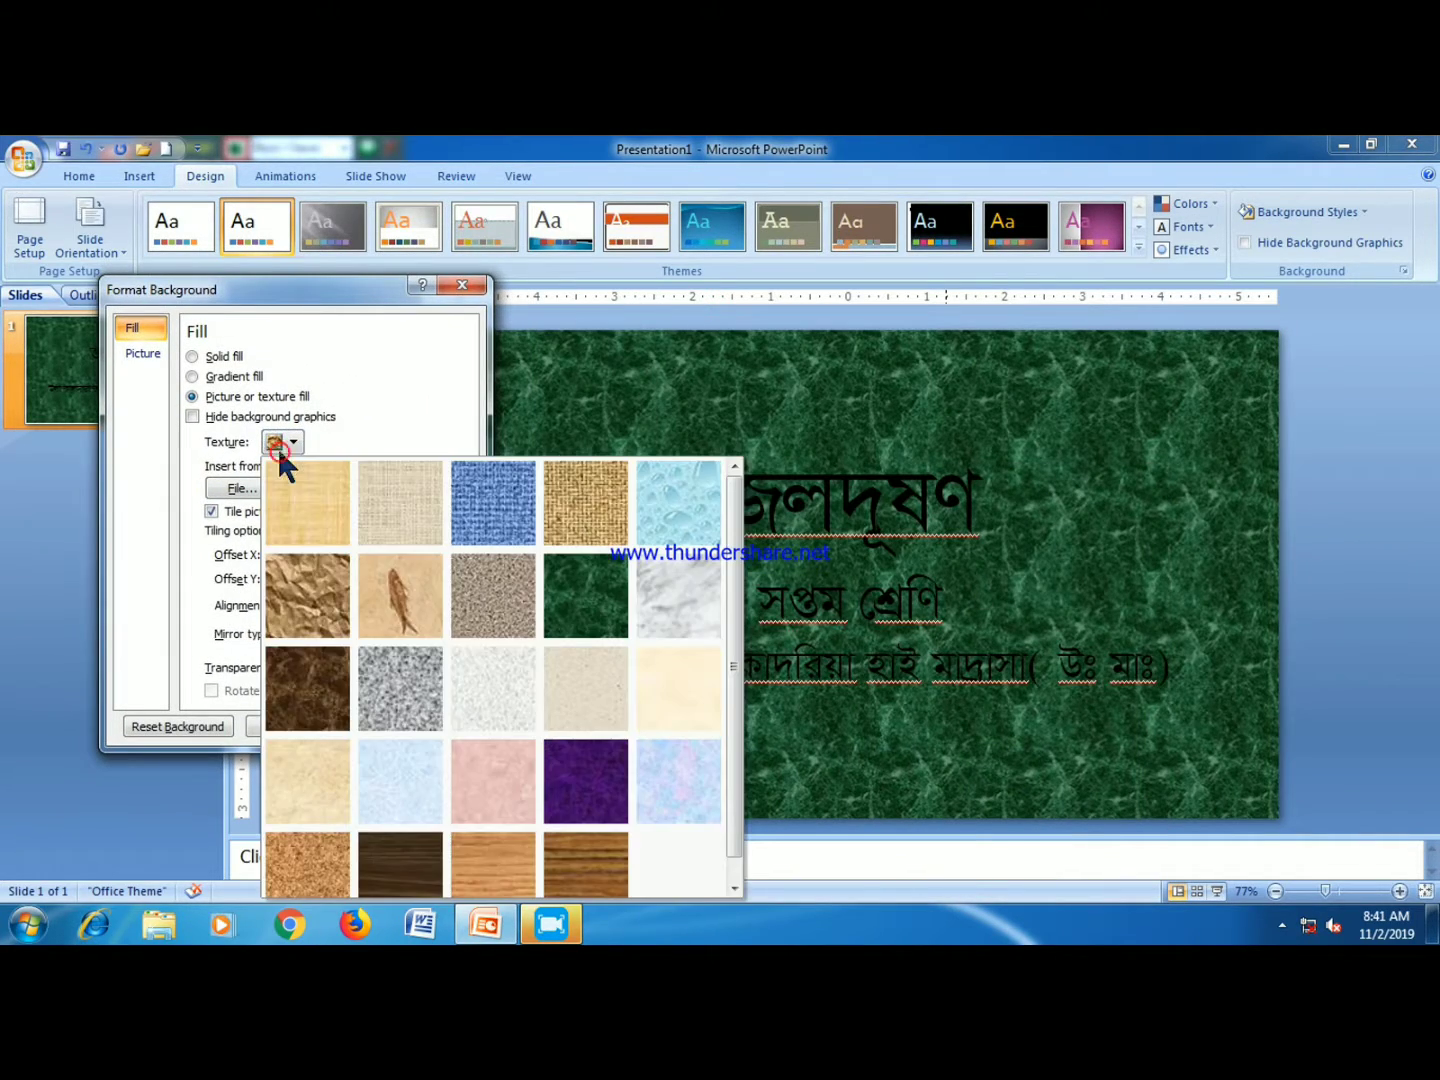
pyautogui.click(493, 688)
# - Try white marble and water-droplet textures, settling on gray granite
pyautogui.click(289, 442)
pyautogui.click(684, 695)
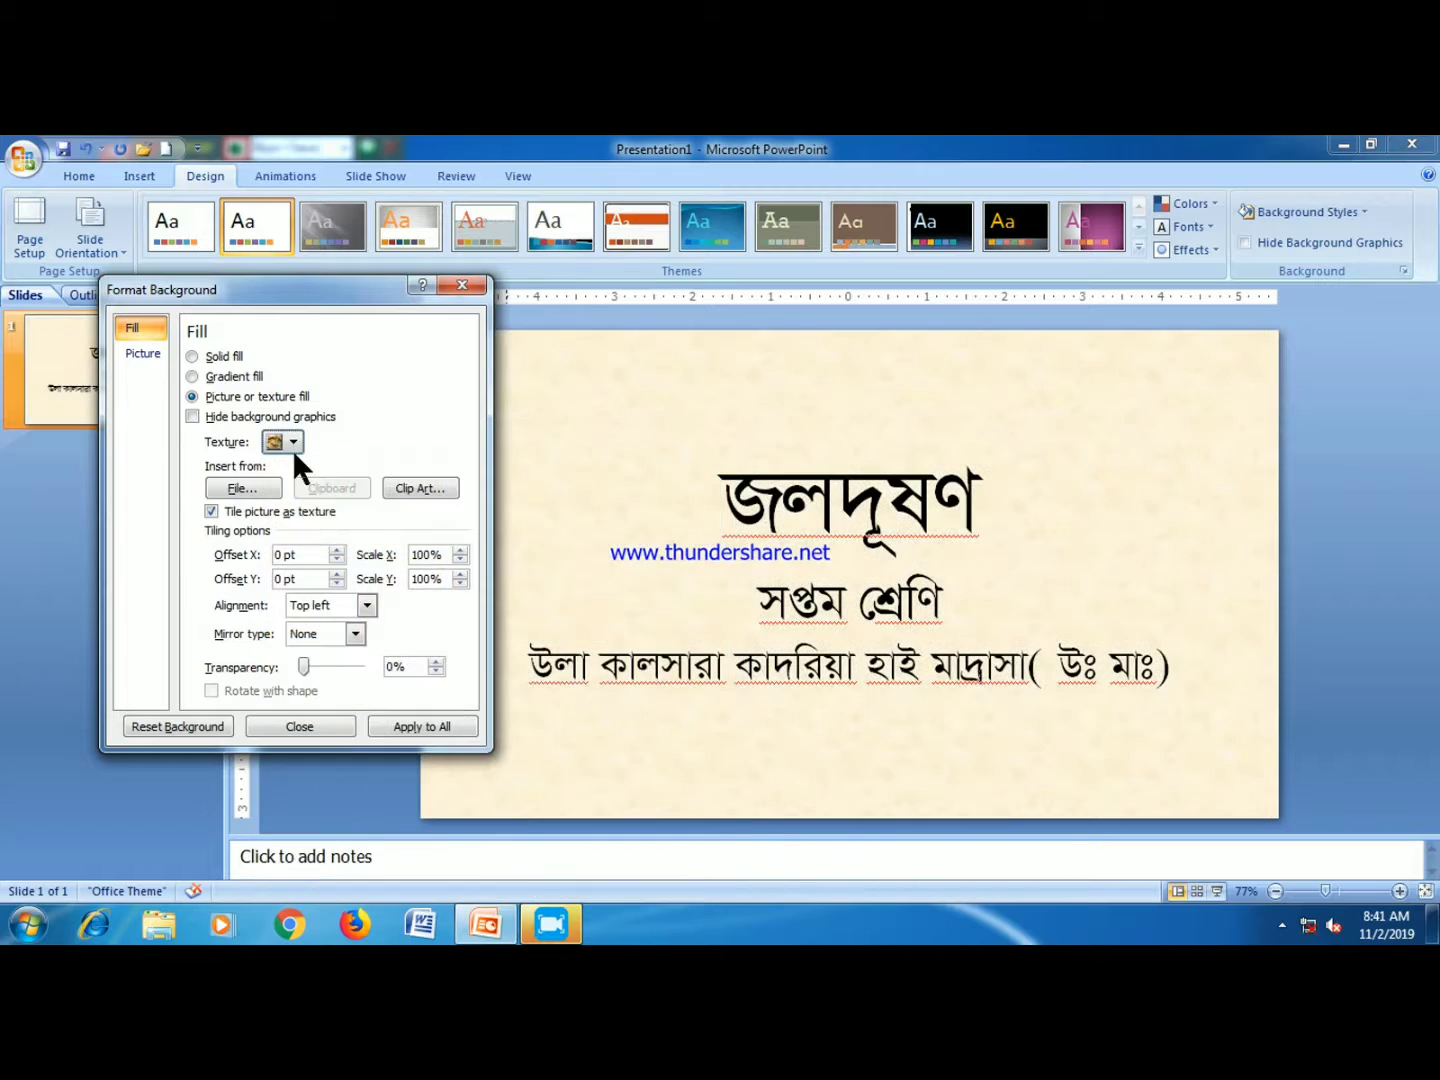
pyautogui.click(291, 446)
pyautogui.click(685, 597)
pyautogui.click(290, 442)
pyautogui.click(678, 499)
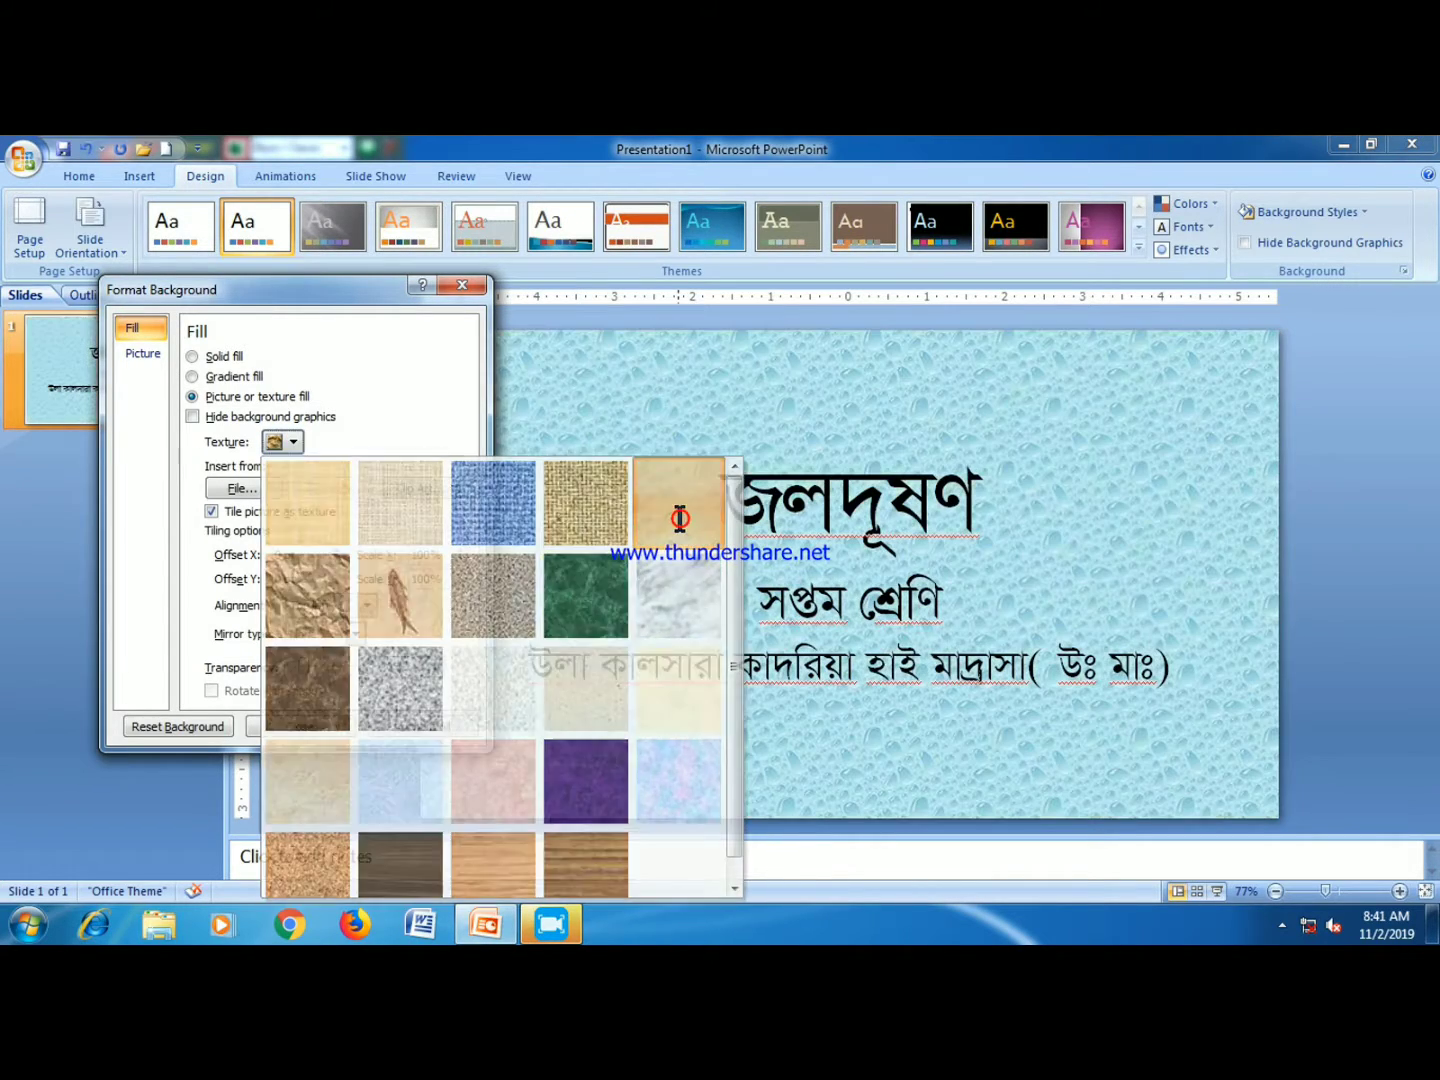
pyautogui.click(289, 442)
pyautogui.click(383, 694)
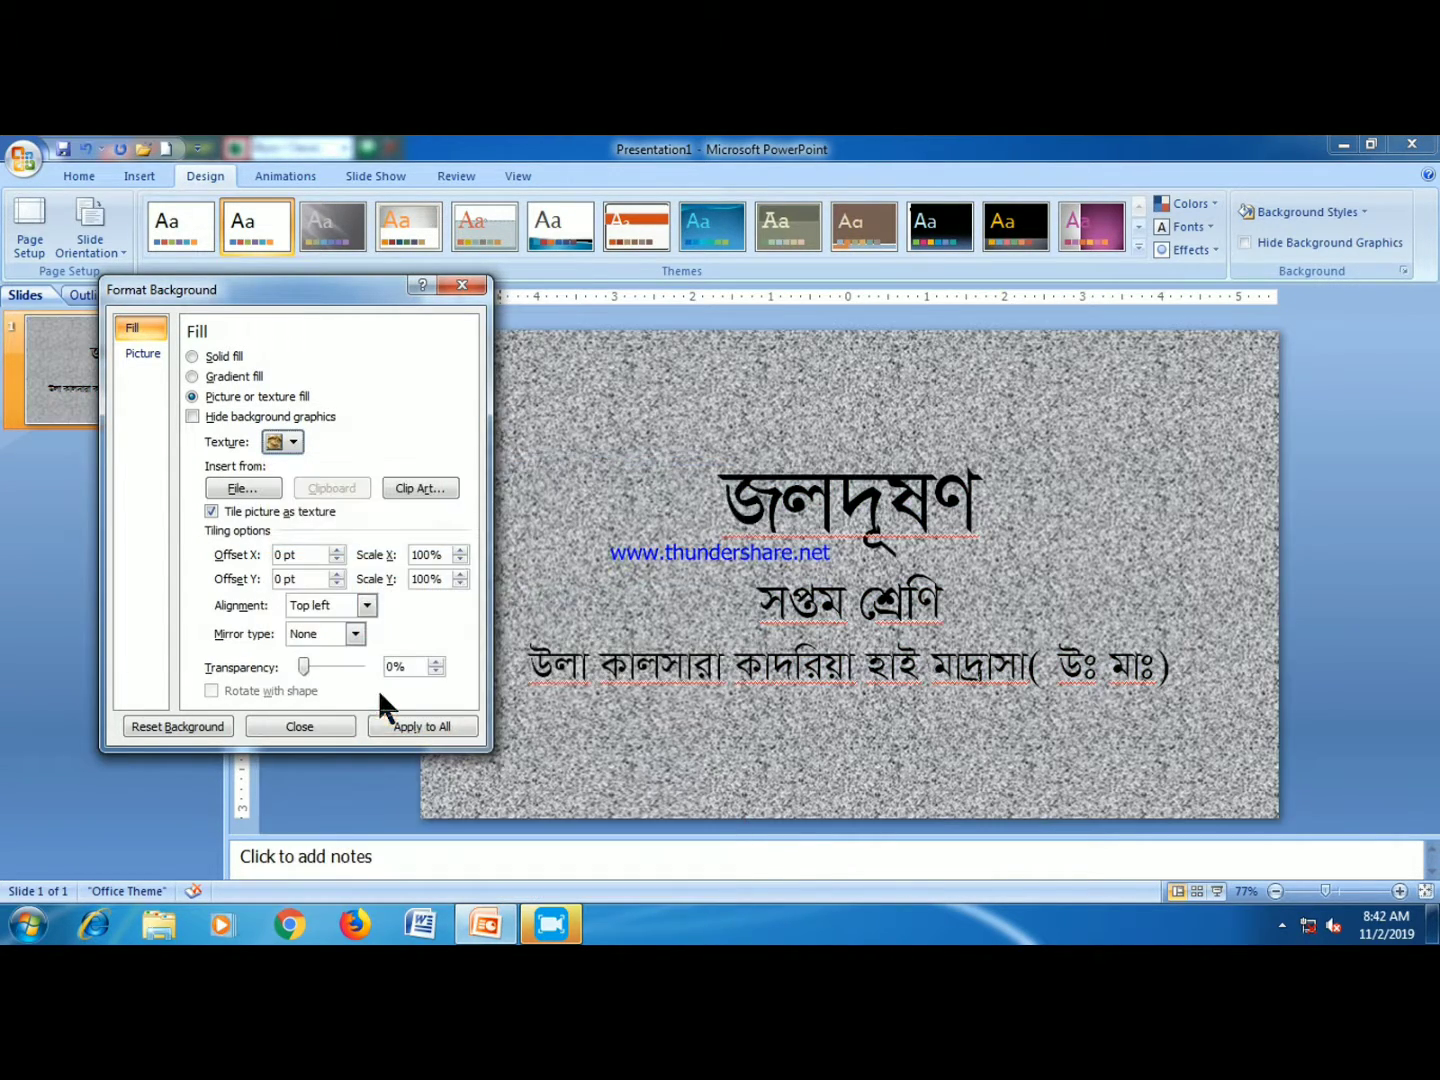
pyautogui.click(255, 488)
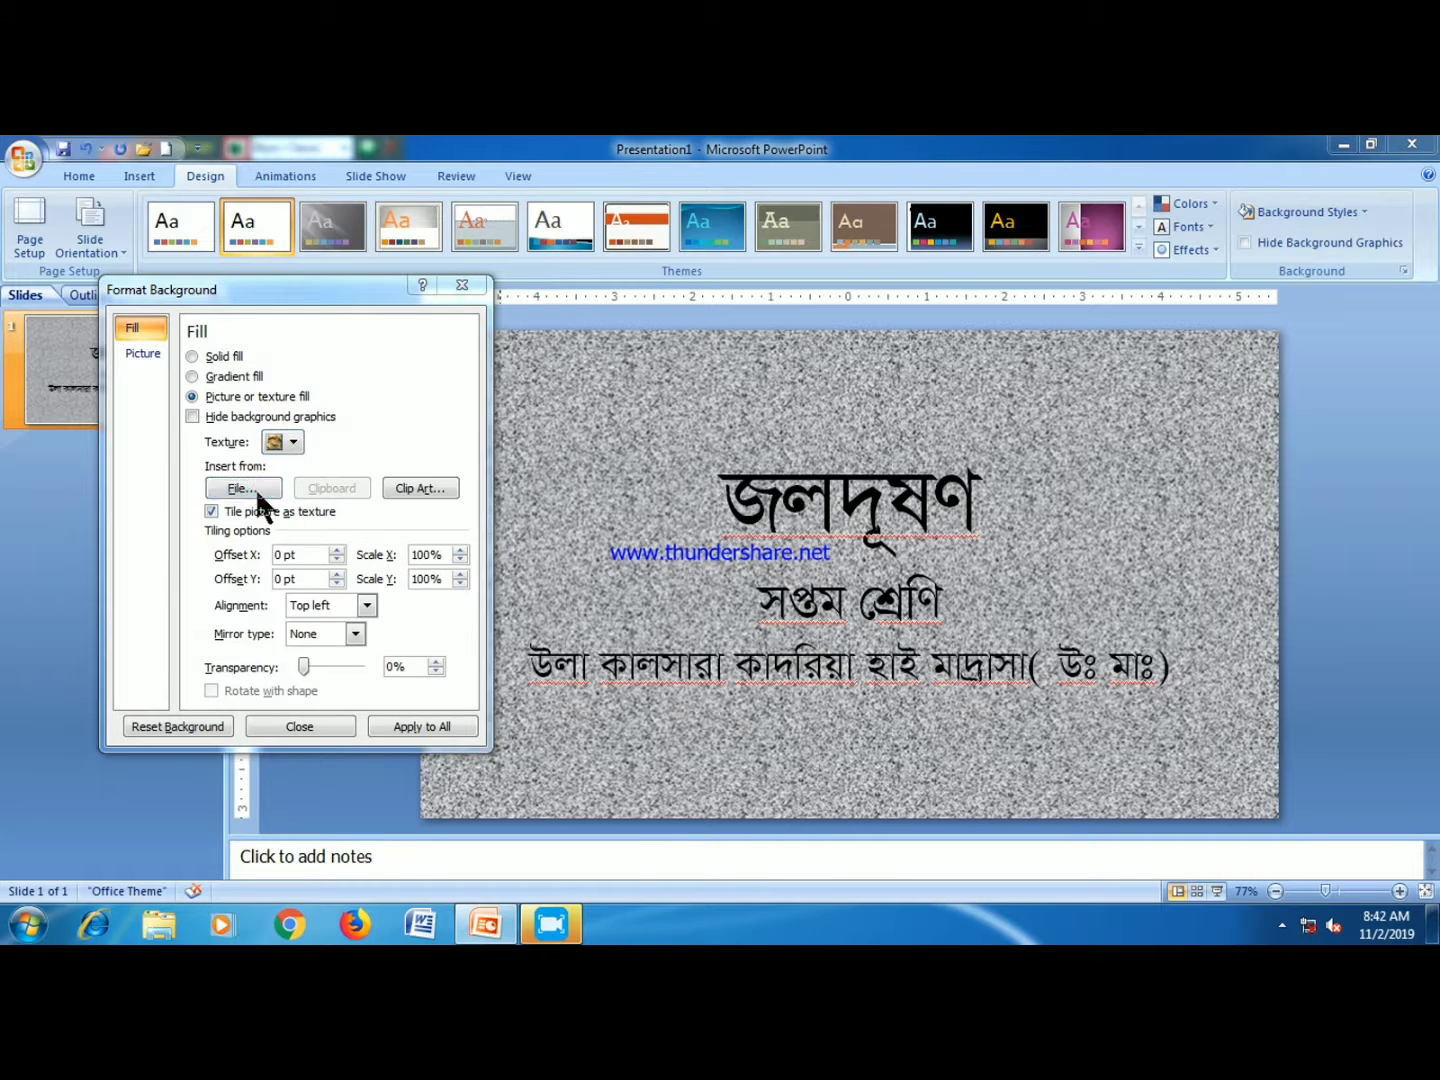
# - Fill the background with photo IMG_20191018_152807 from F:\WATER POLLUTION at about 51% transparency
pyautogui.moveTo(271, 540)
pyautogui.mouseDown()
pyautogui.moveTo(265, 627)
pyautogui.moveTo(228, 711)
pyautogui.mouseUp()
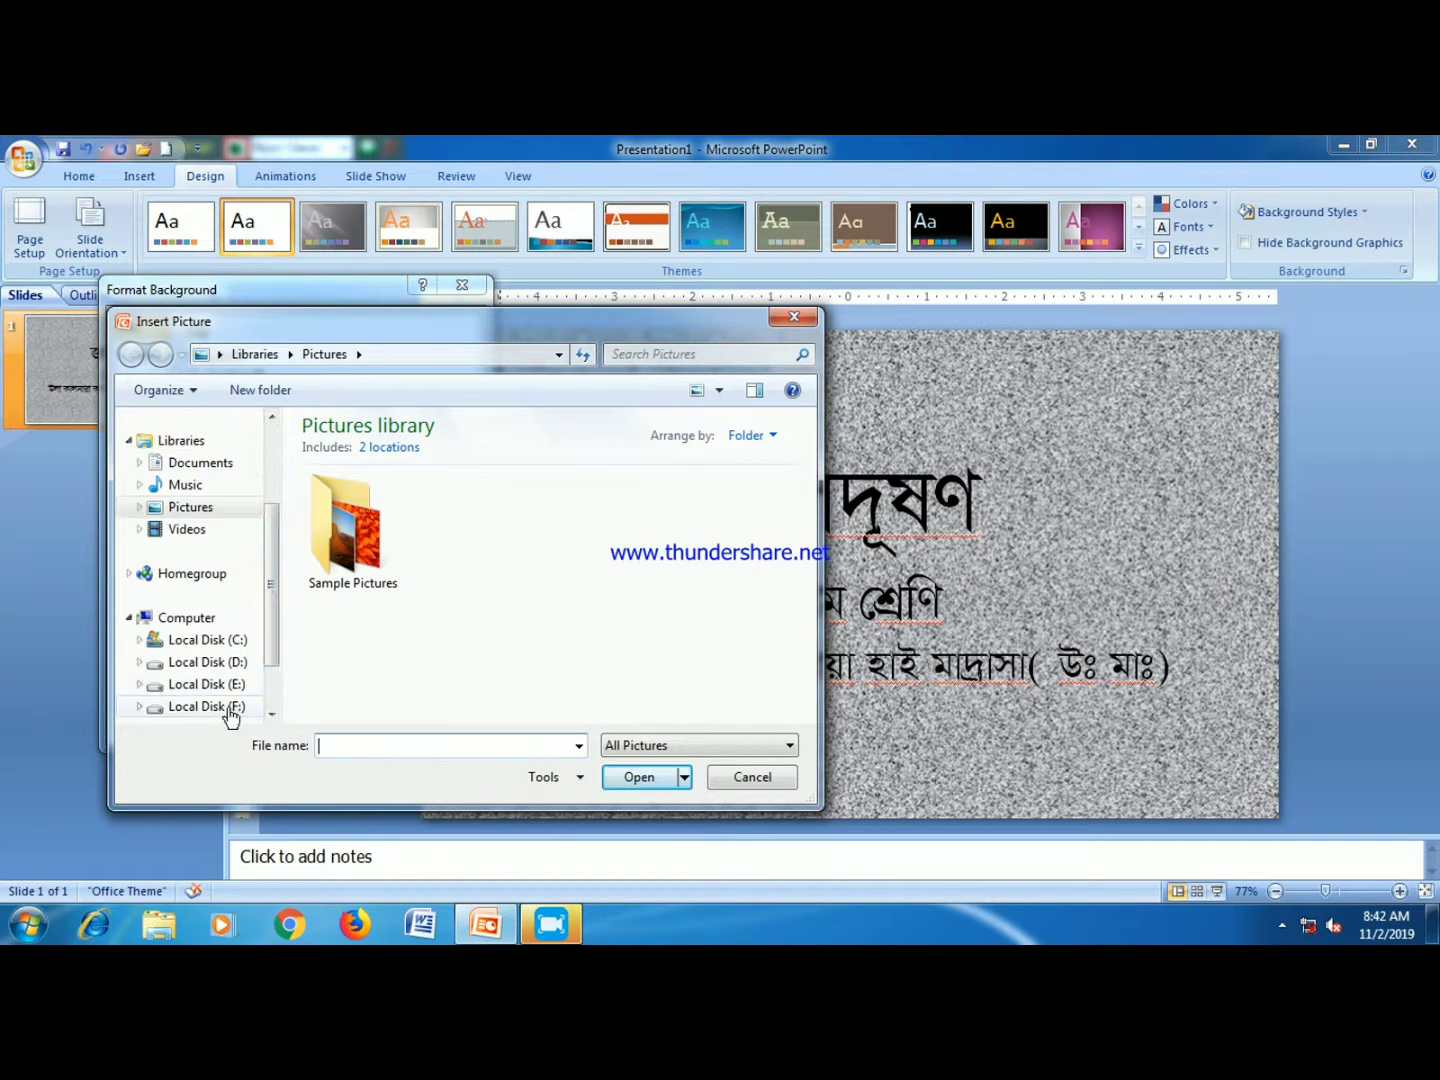
pyautogui.scroll(-1, 229, 650)
pyautogui.click(226, 642)
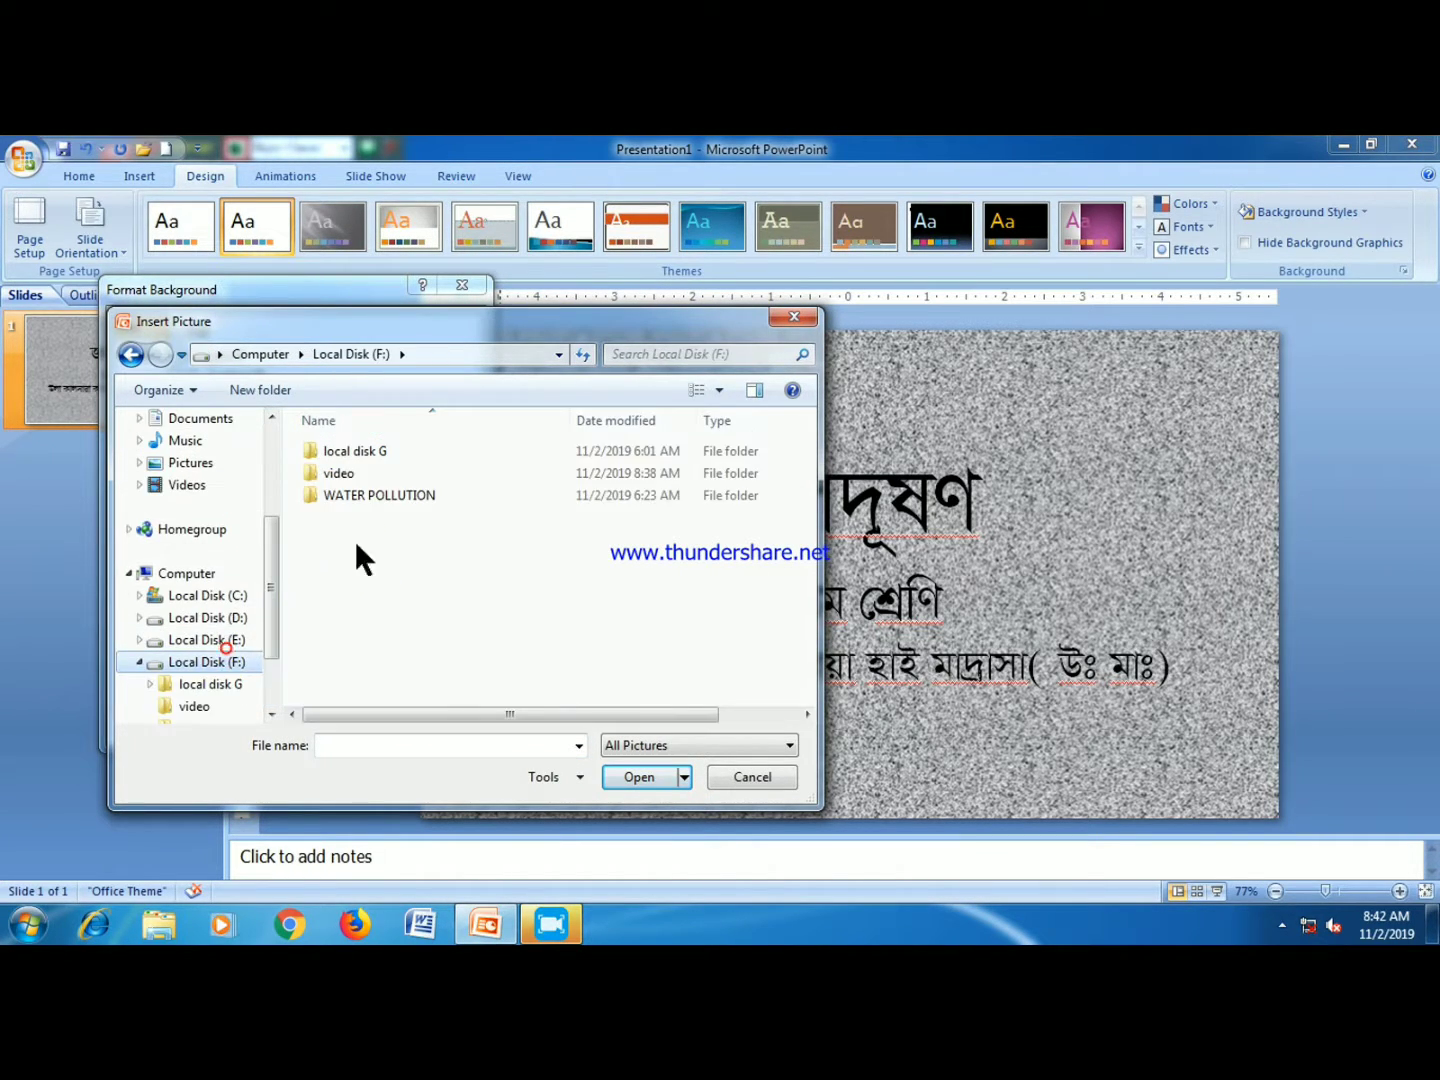
pyautogui.doubleClick(392, 497)
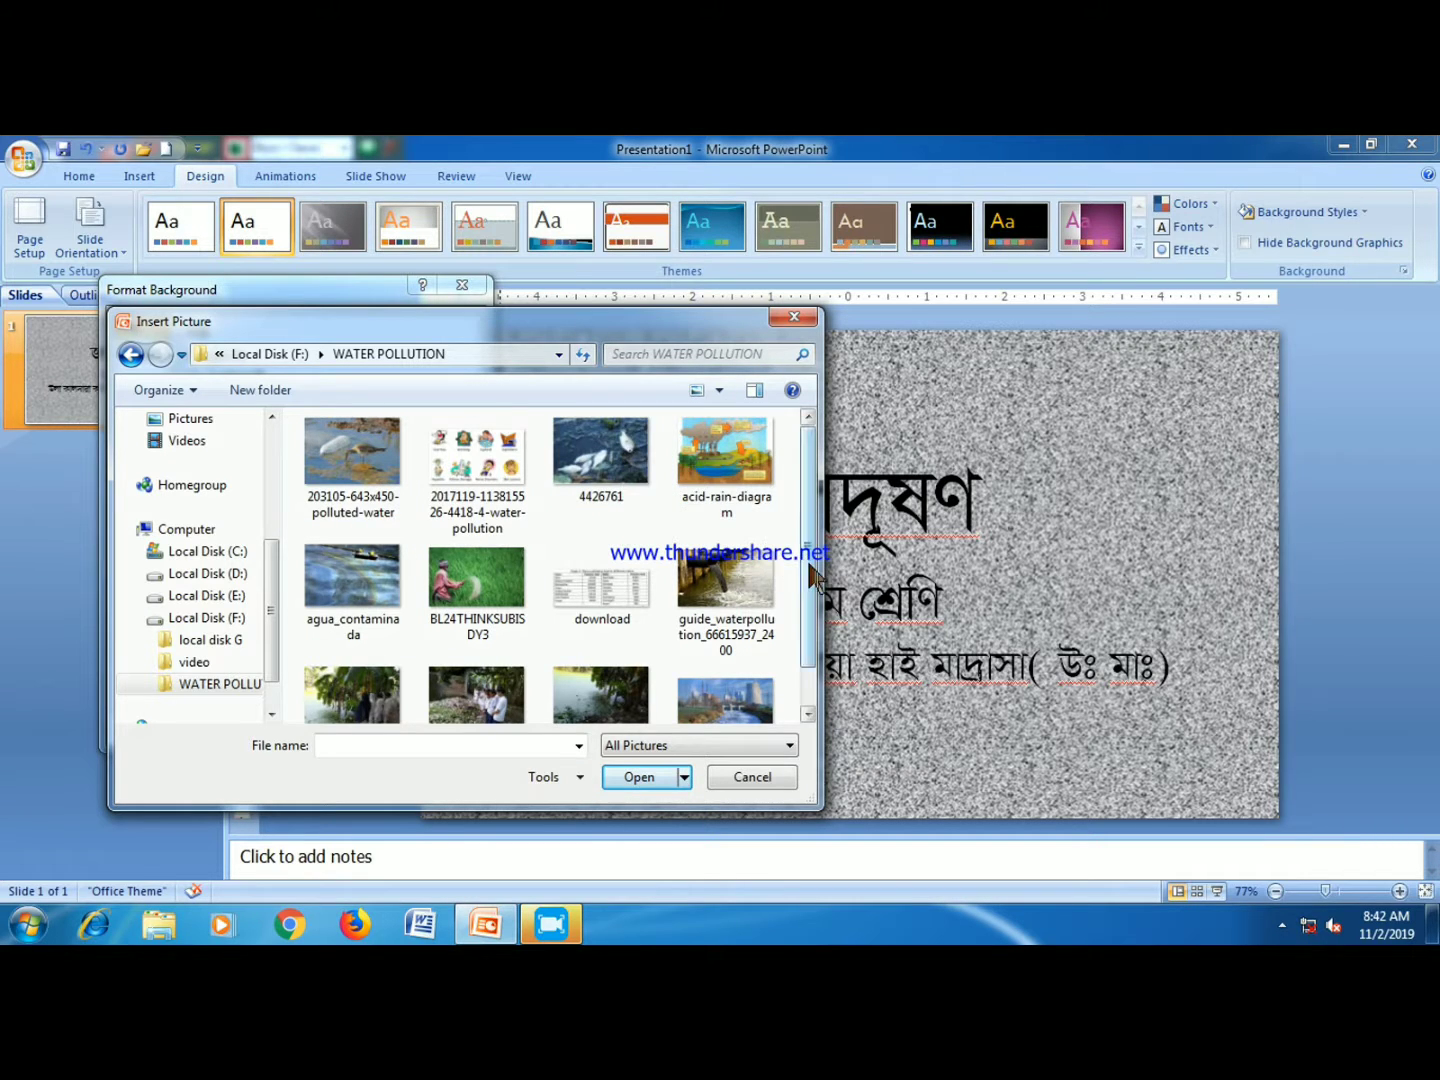
pyautogui.scroll(-1, 610, 561)
pyautogui.click(476, 652)
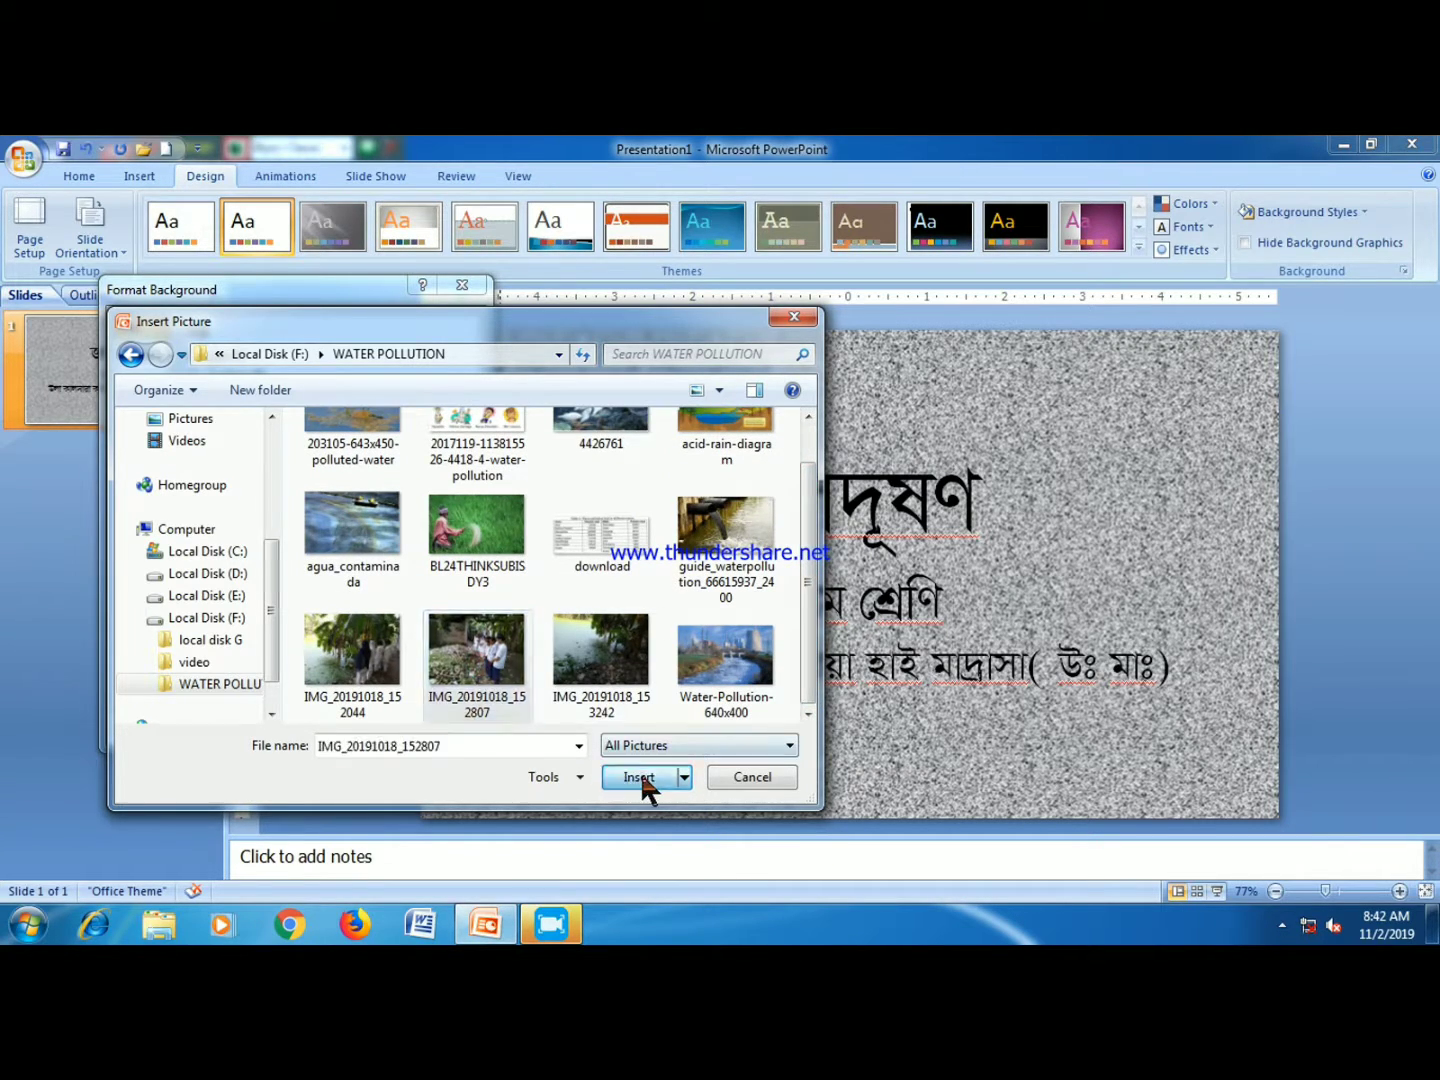
pyautogui.click(640, 779)
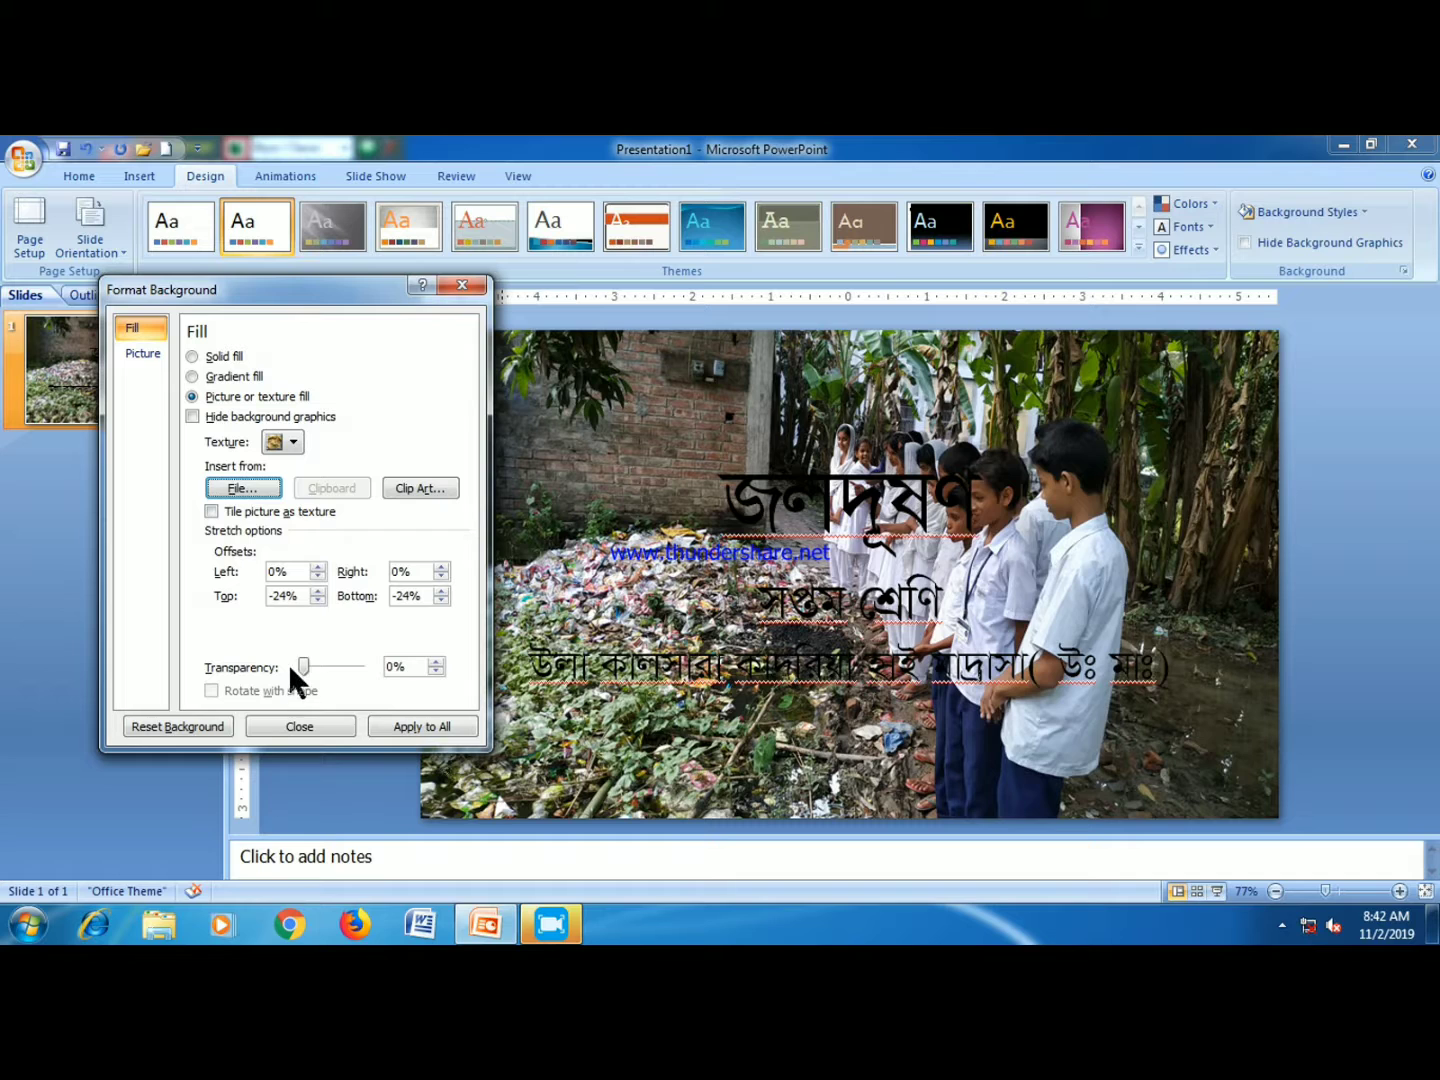
pyautogui.moveTo(302, 666); pyautogui.dragTo(331, 666)
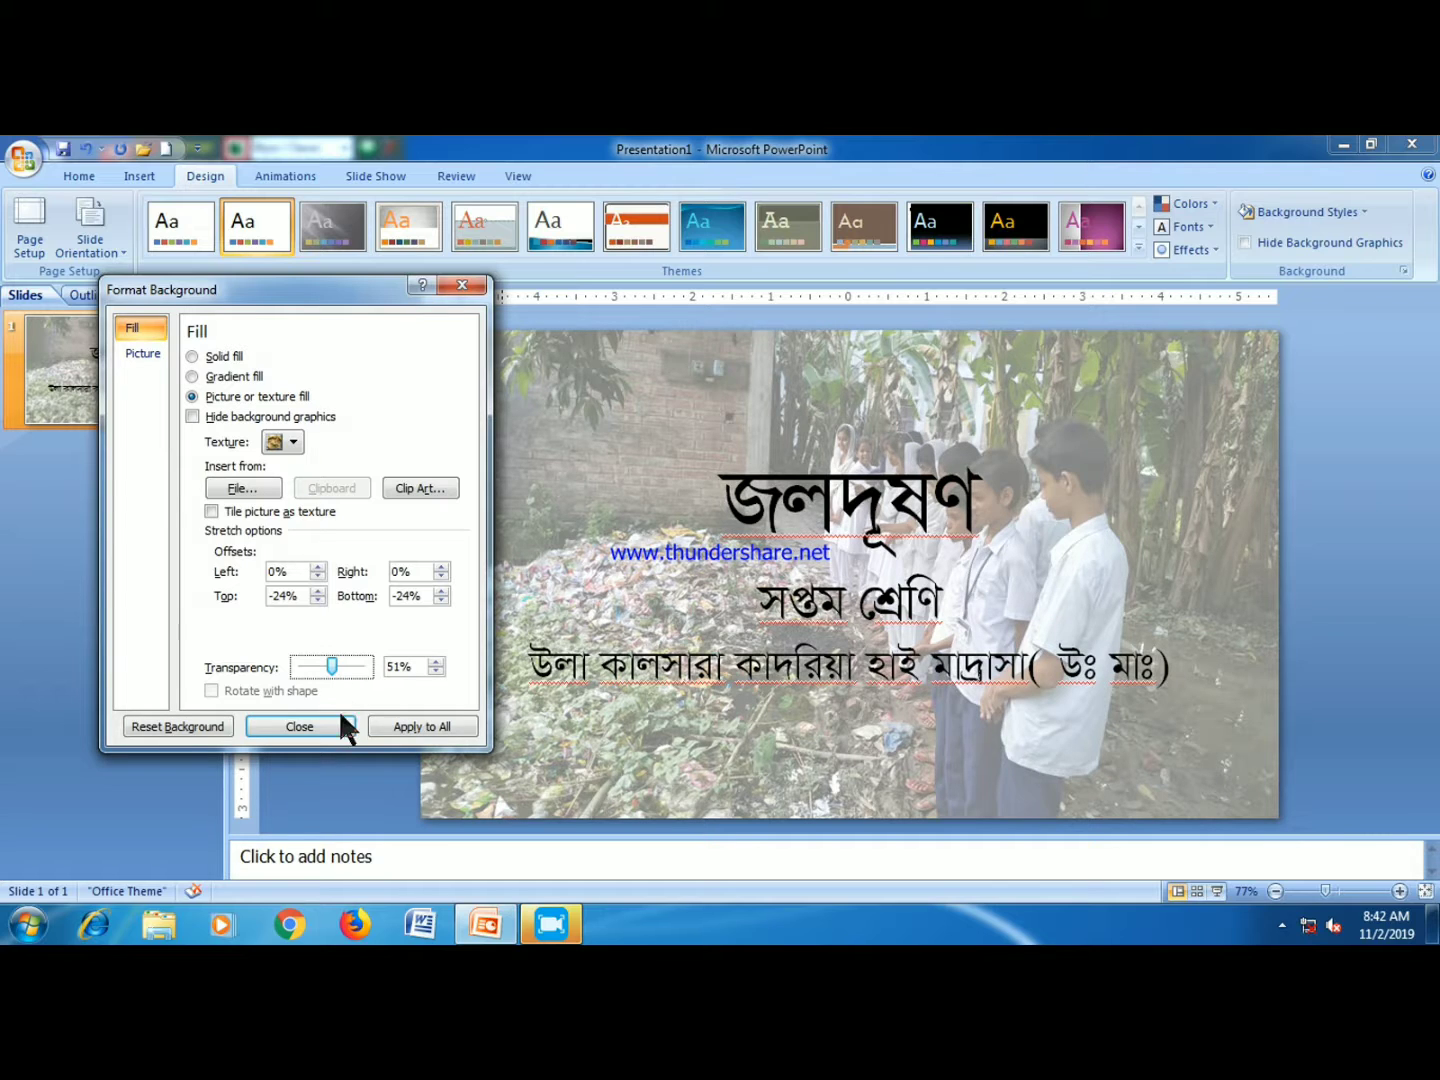
# - Try a red WordArt style on the title, then set the text fill back to black
pyautogui.click(340, 735)
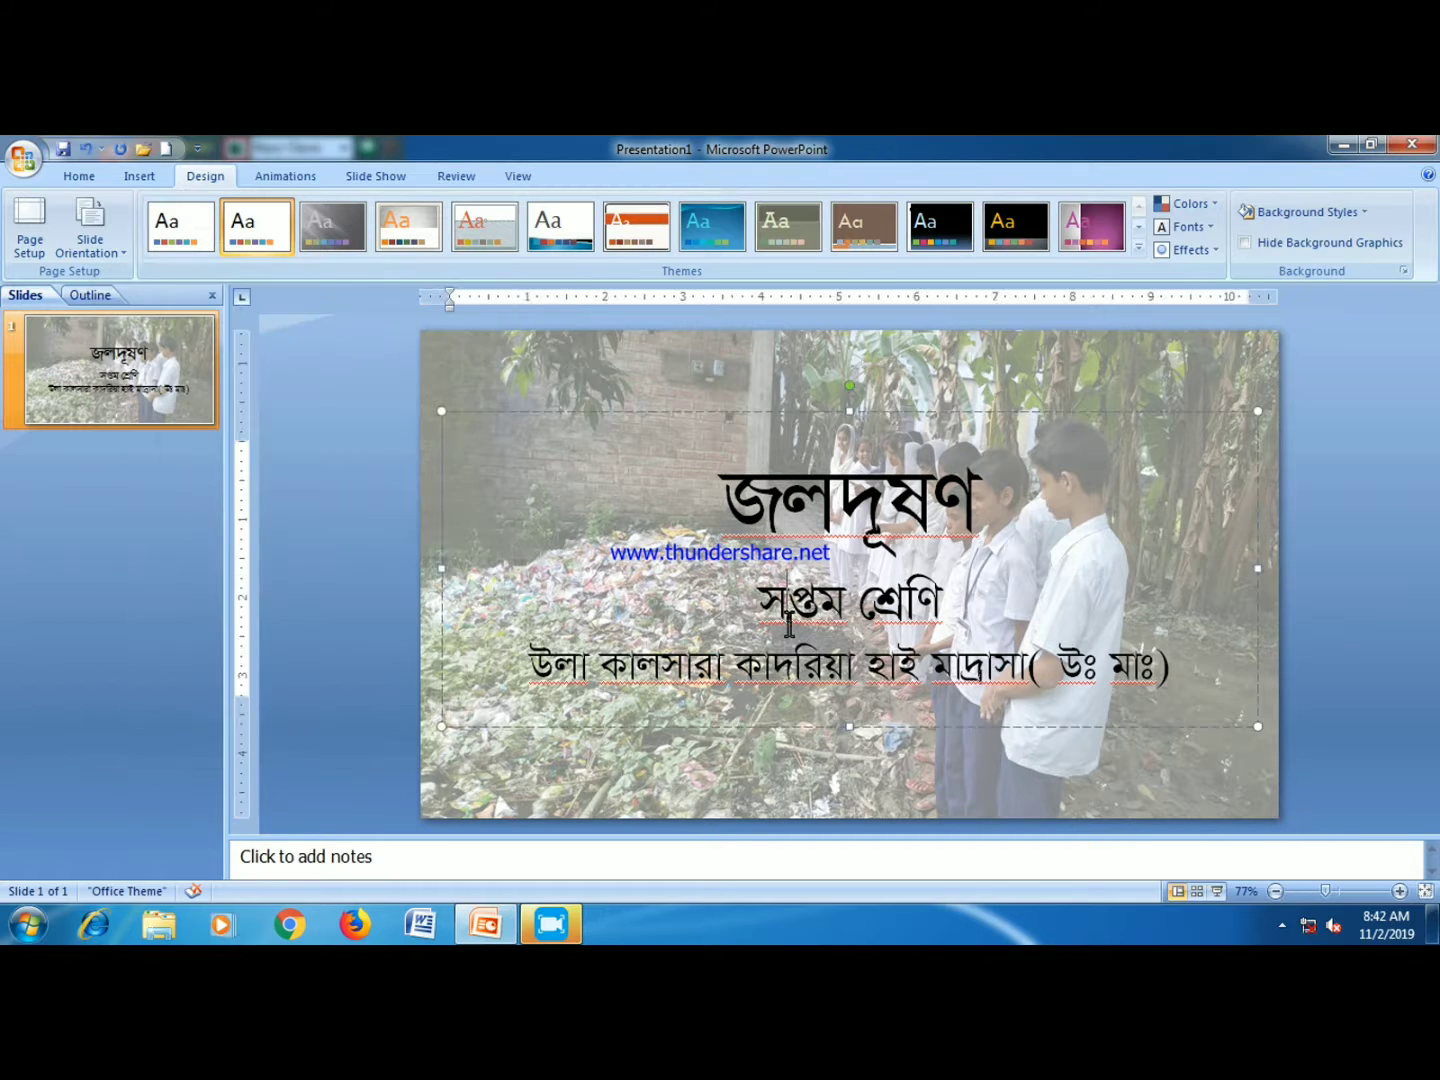
pyautogui.click(602, 175)
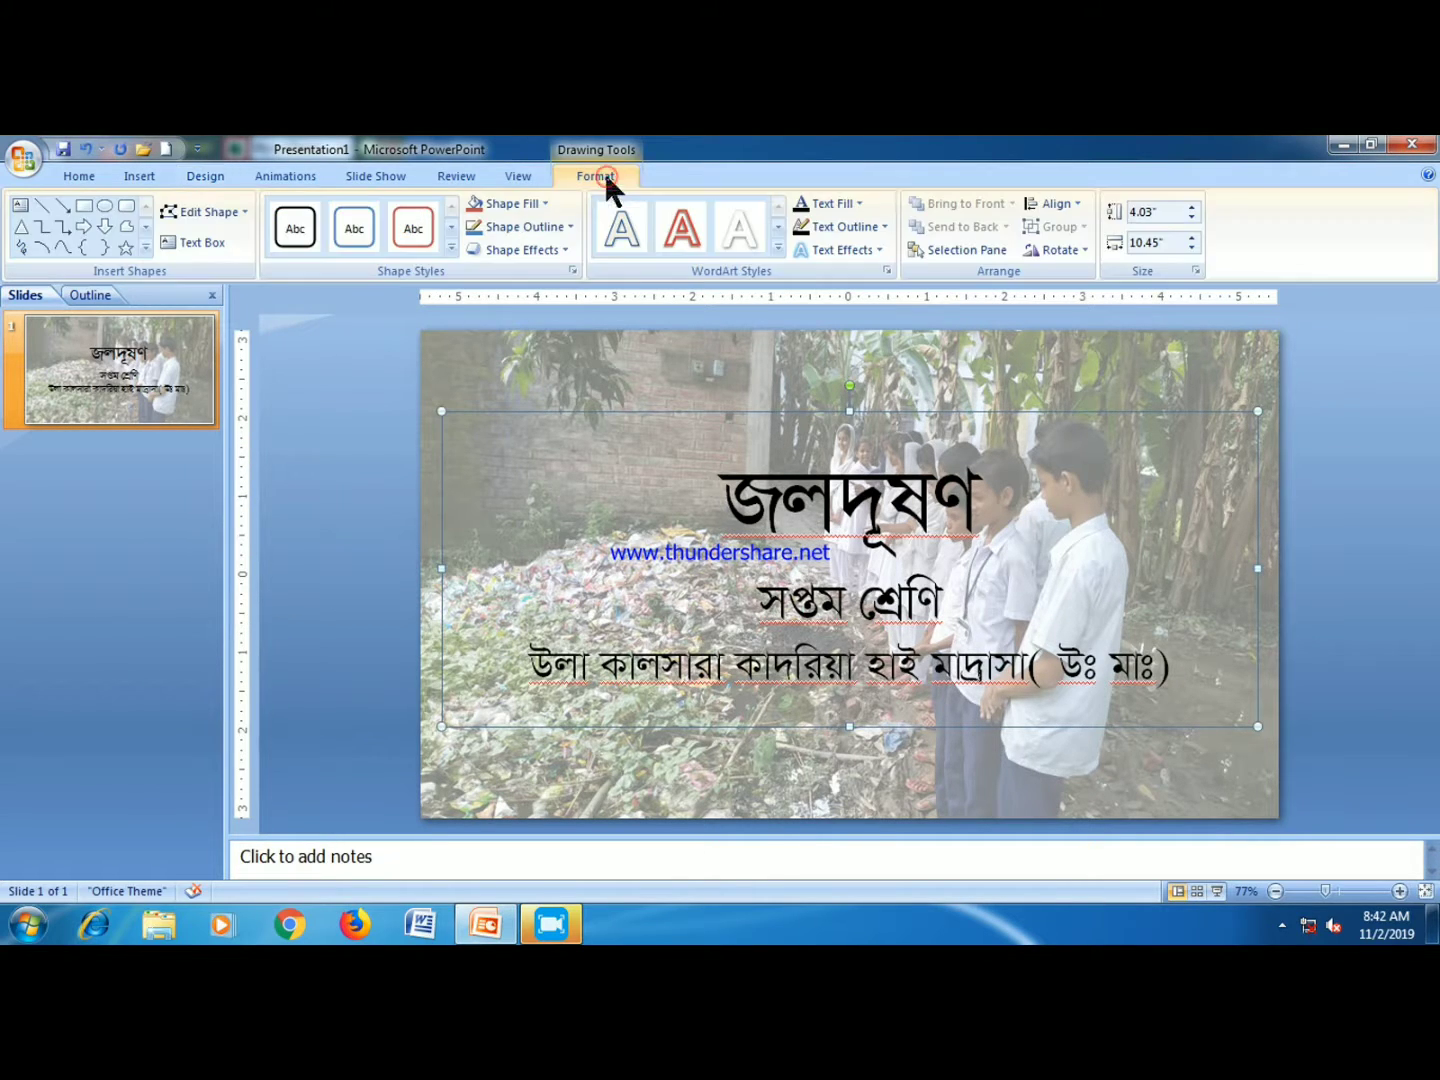
pyautogui.click(779, 252)
pyautogui.click(749, 515)
pyautogui.click(857, 204)
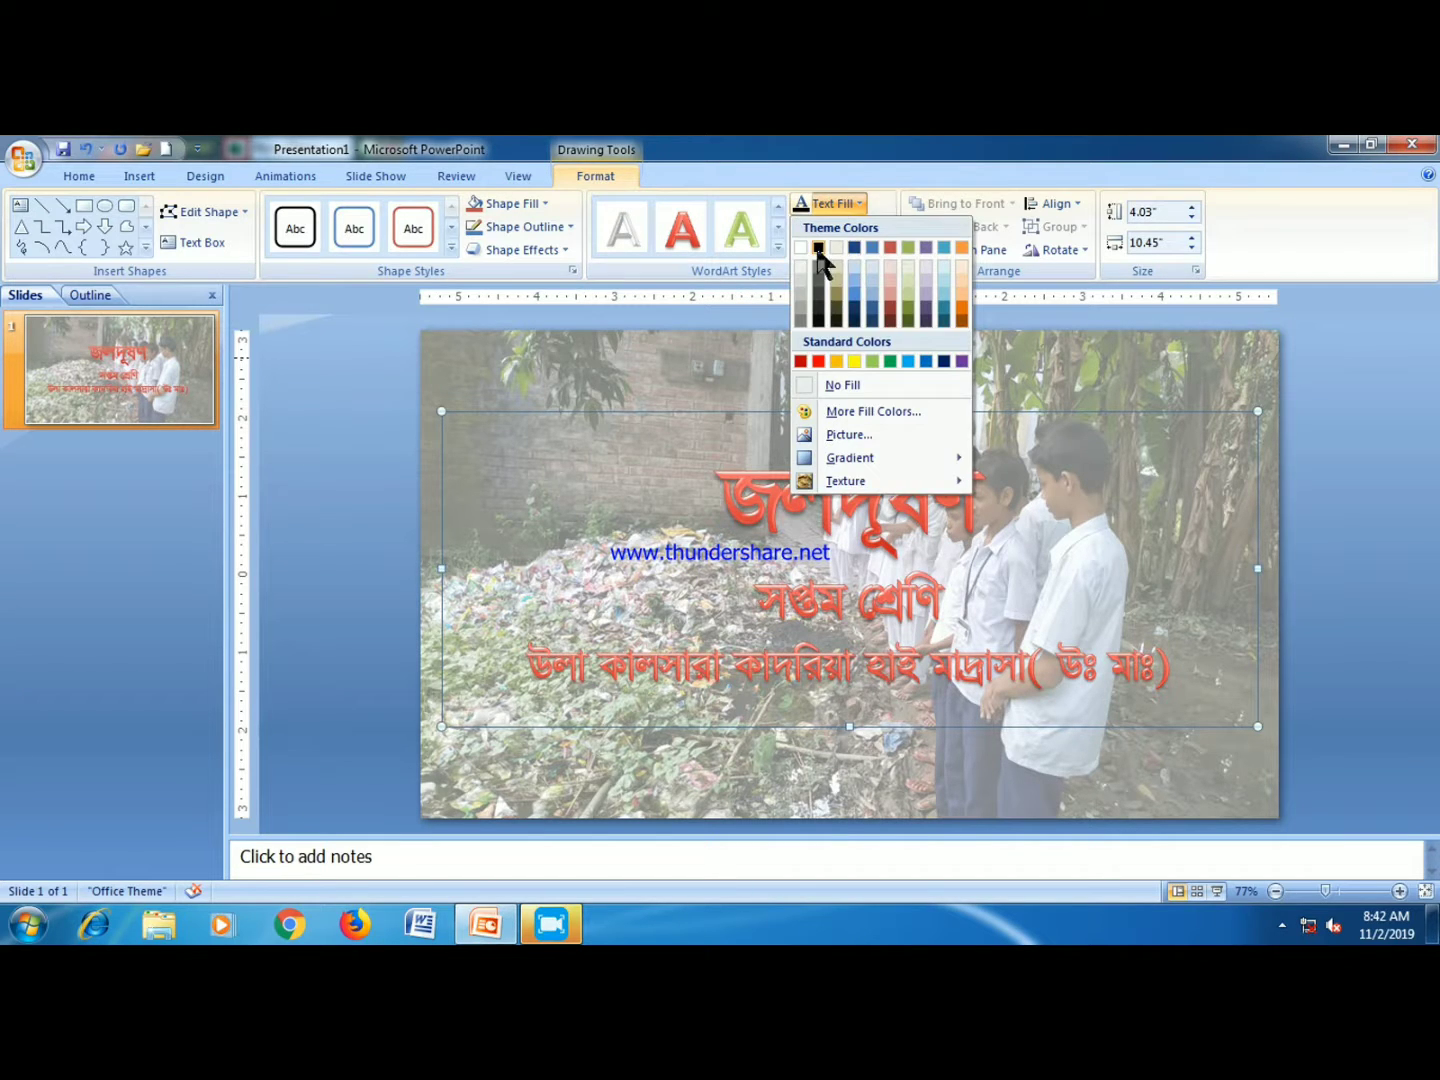
pyautogui.click(816, 245)
pyautogui.click(918, 786)
# - Add a Slow Faded Zoom entrance to the title, then remove it
pyautogui.click(866, 612)
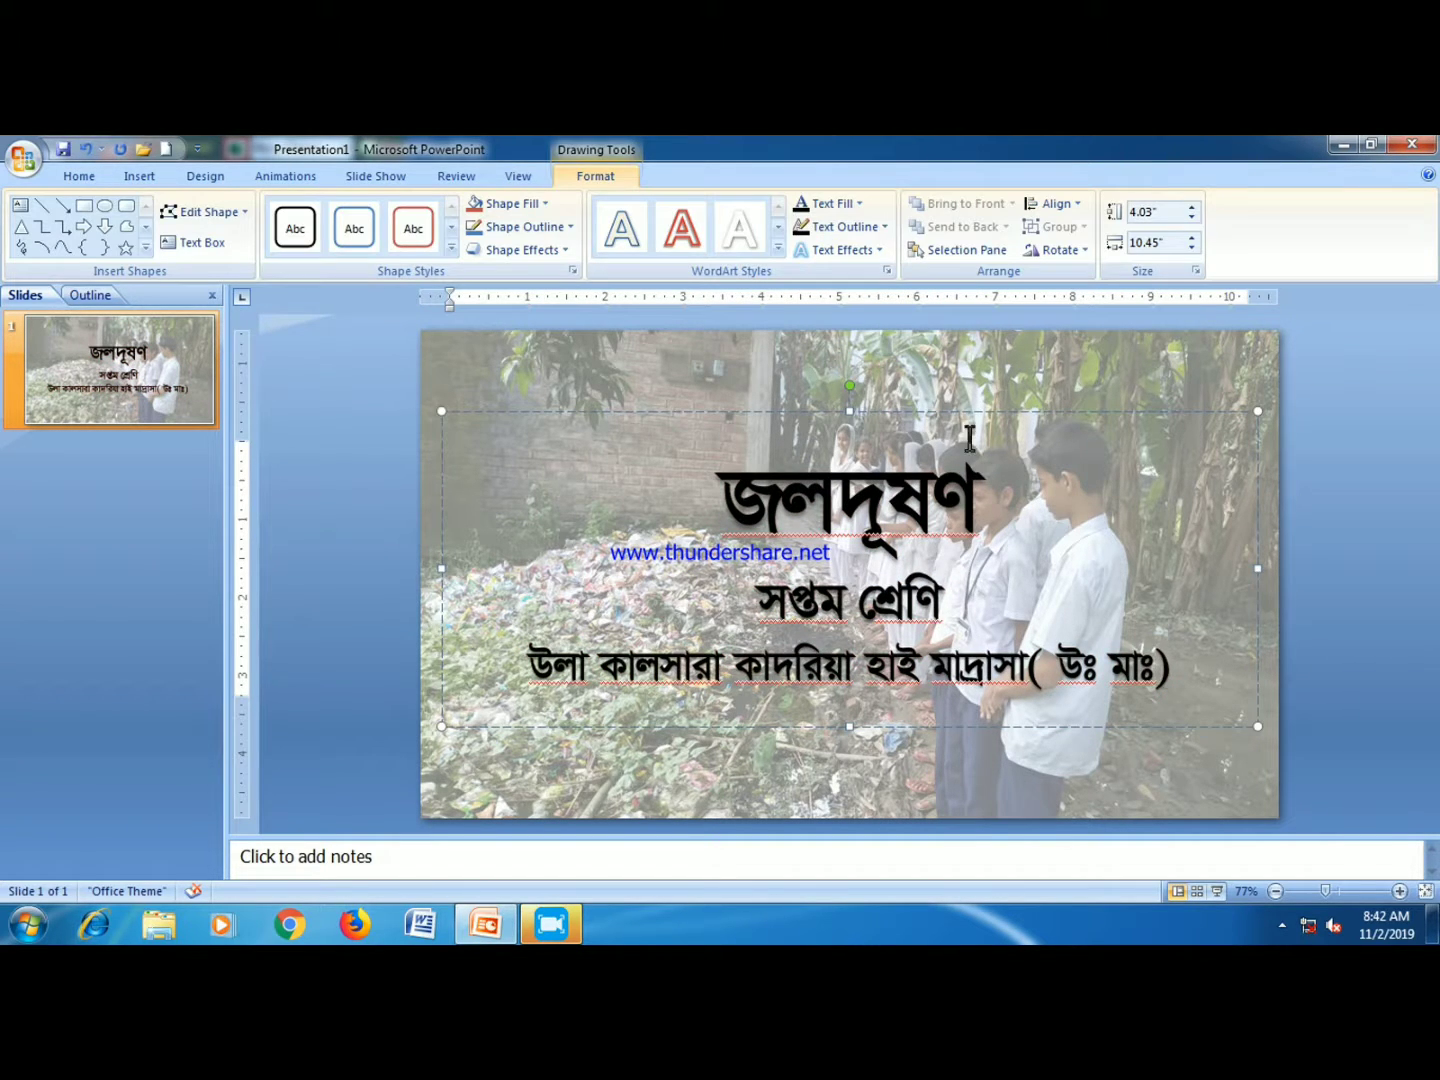
pyautogui.click(283, 177)
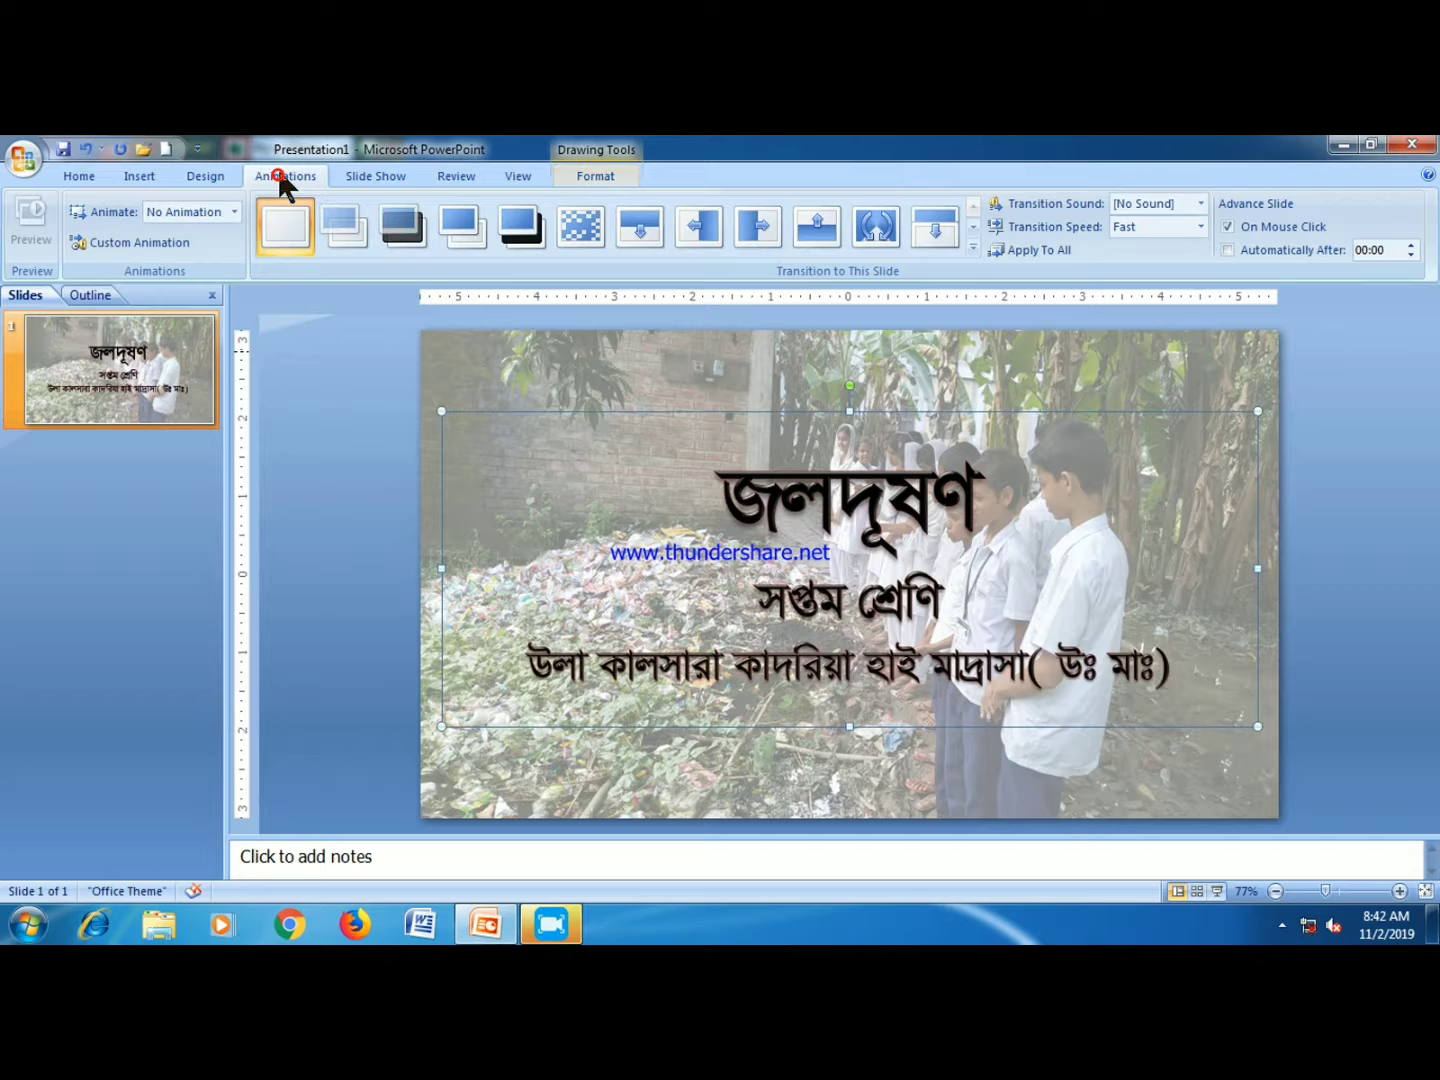
pyautogui.click(139, 241)
pyautogui.click(1360, 328)
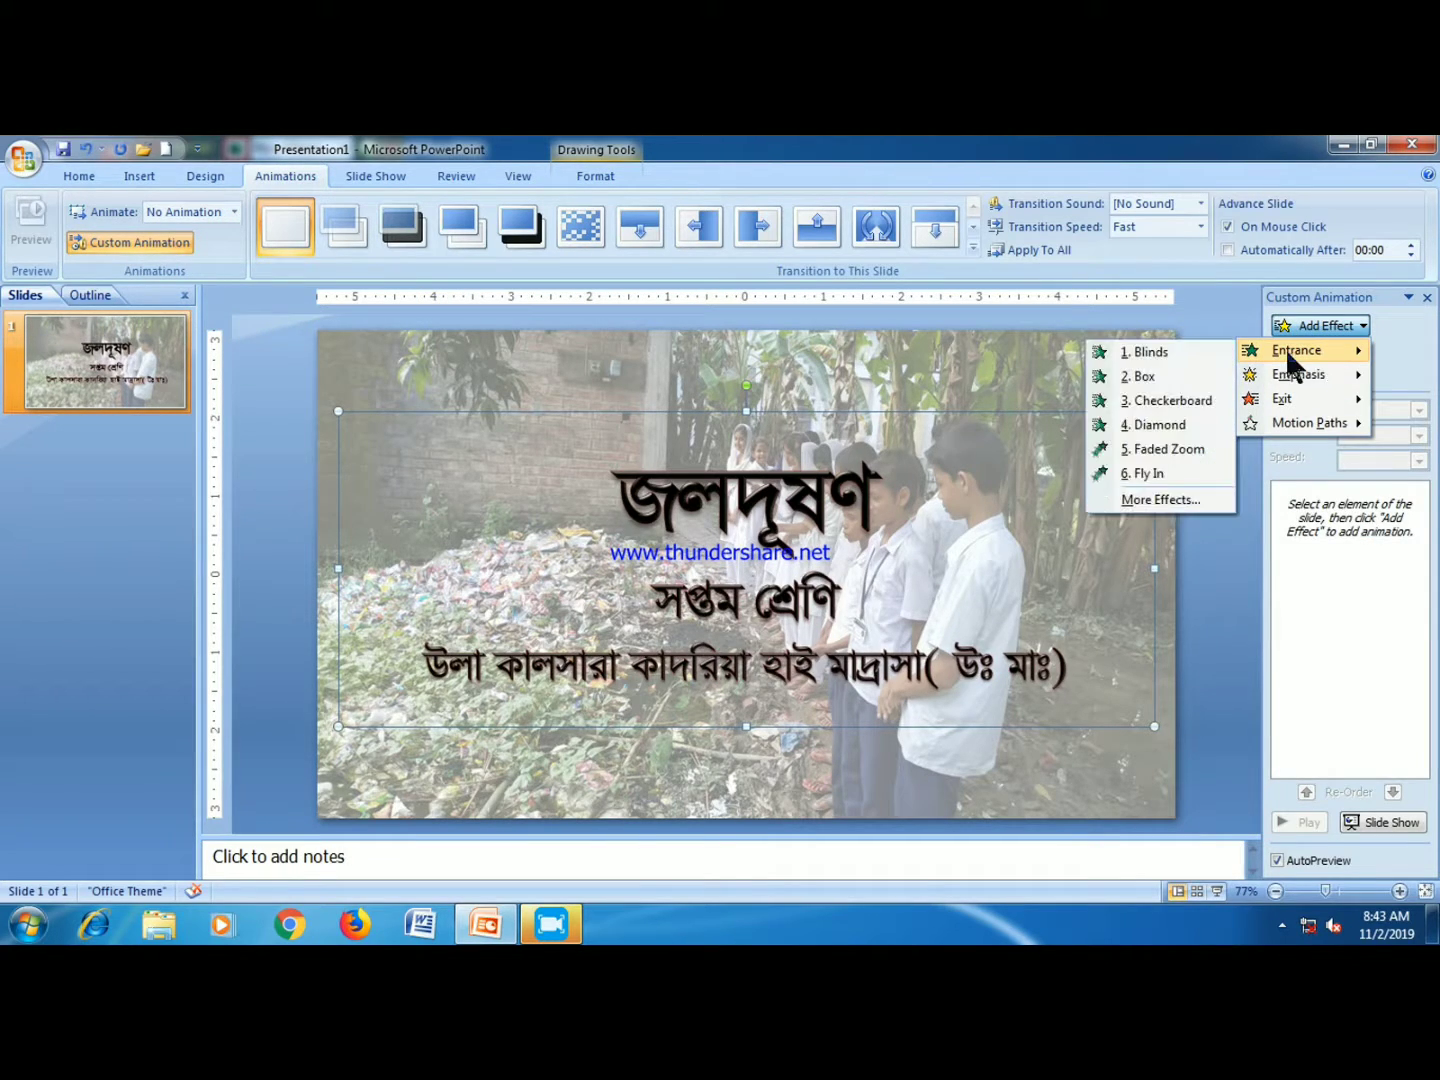
pyautogui.click(1163, 449)
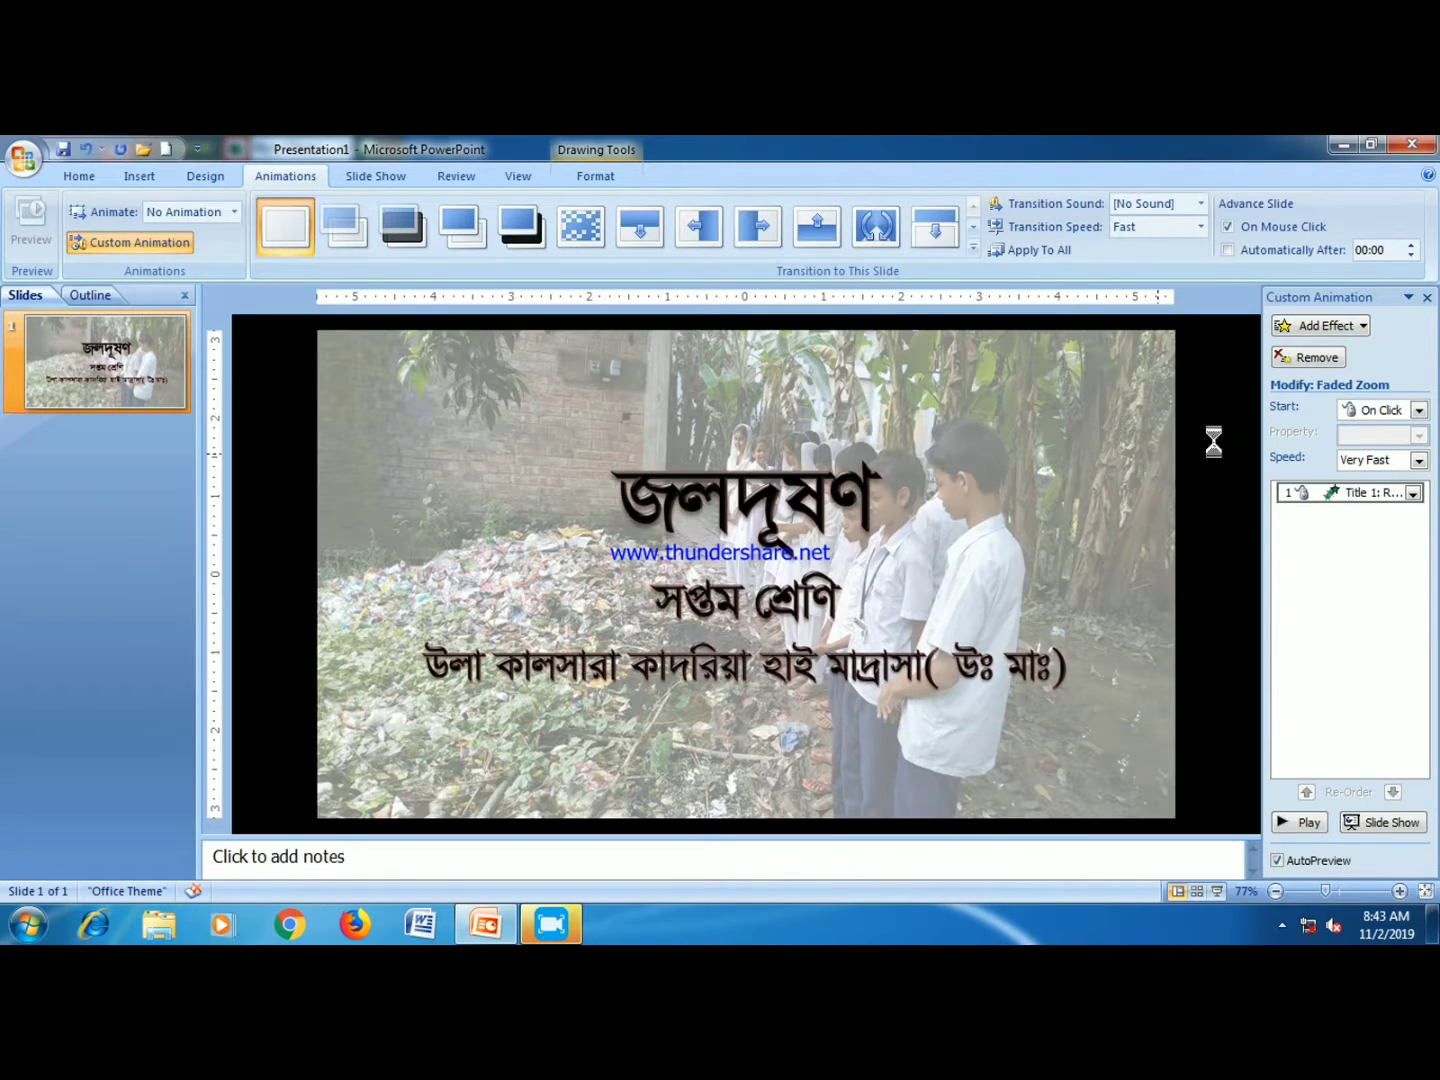
pyautogui.click(1419, 460)
pyautogui.click(1378, 495)
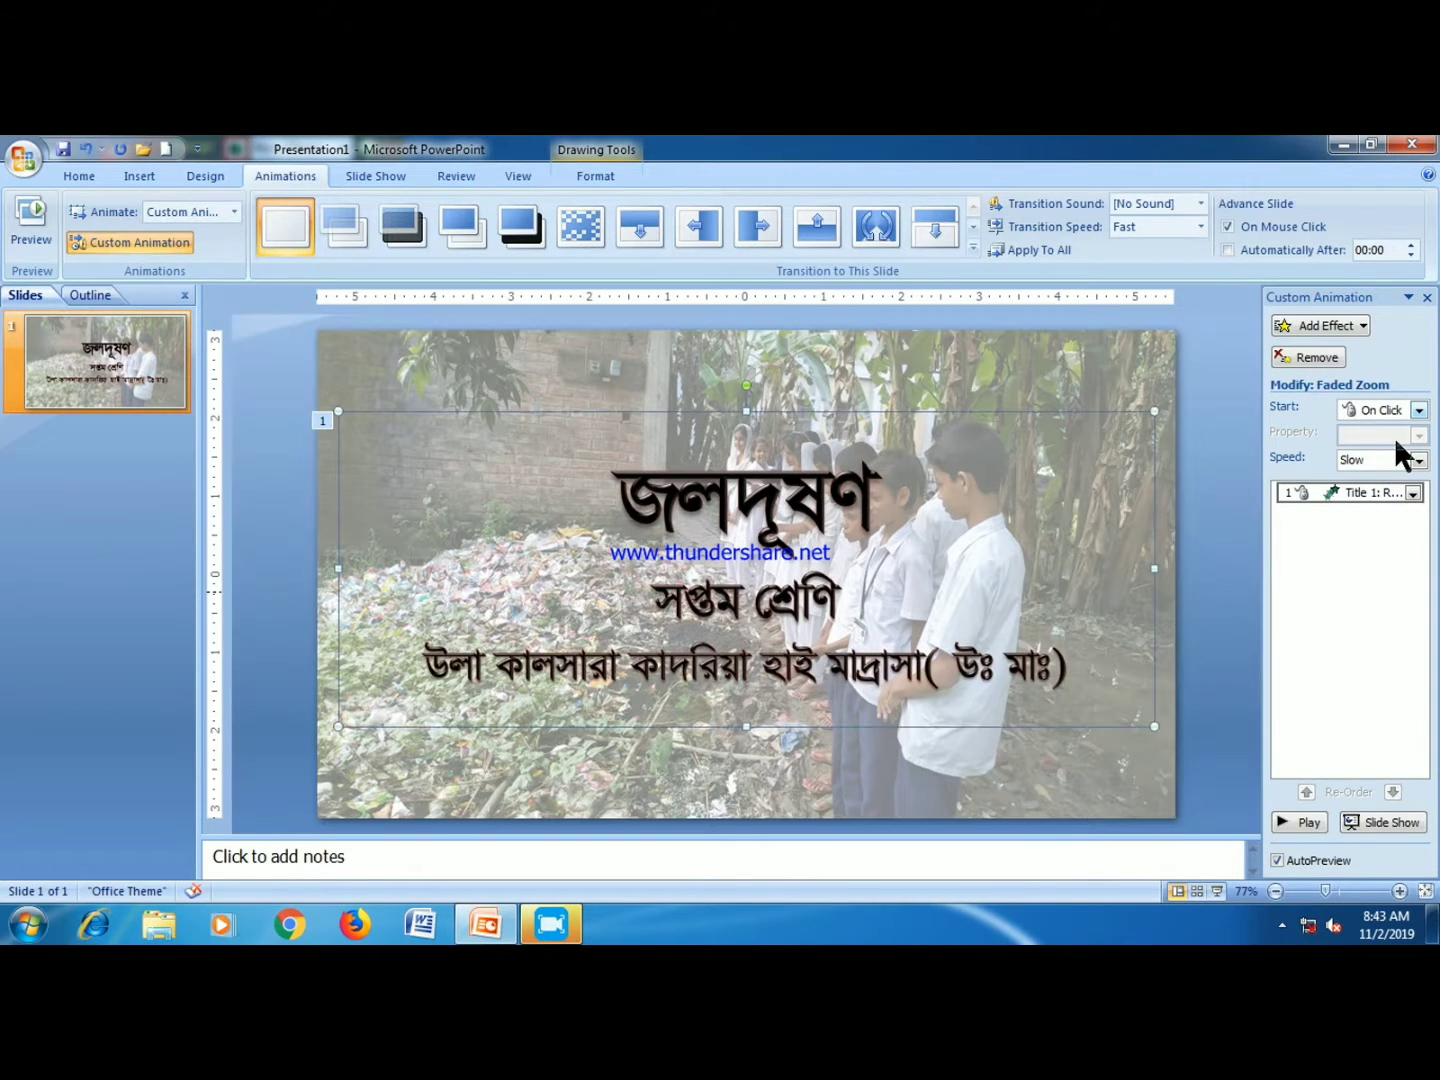
pyautogui.click(1307, 362)
# - Give the title a Fly In entrance at Medium speed from the top
pyautogui.click(1319, 325)
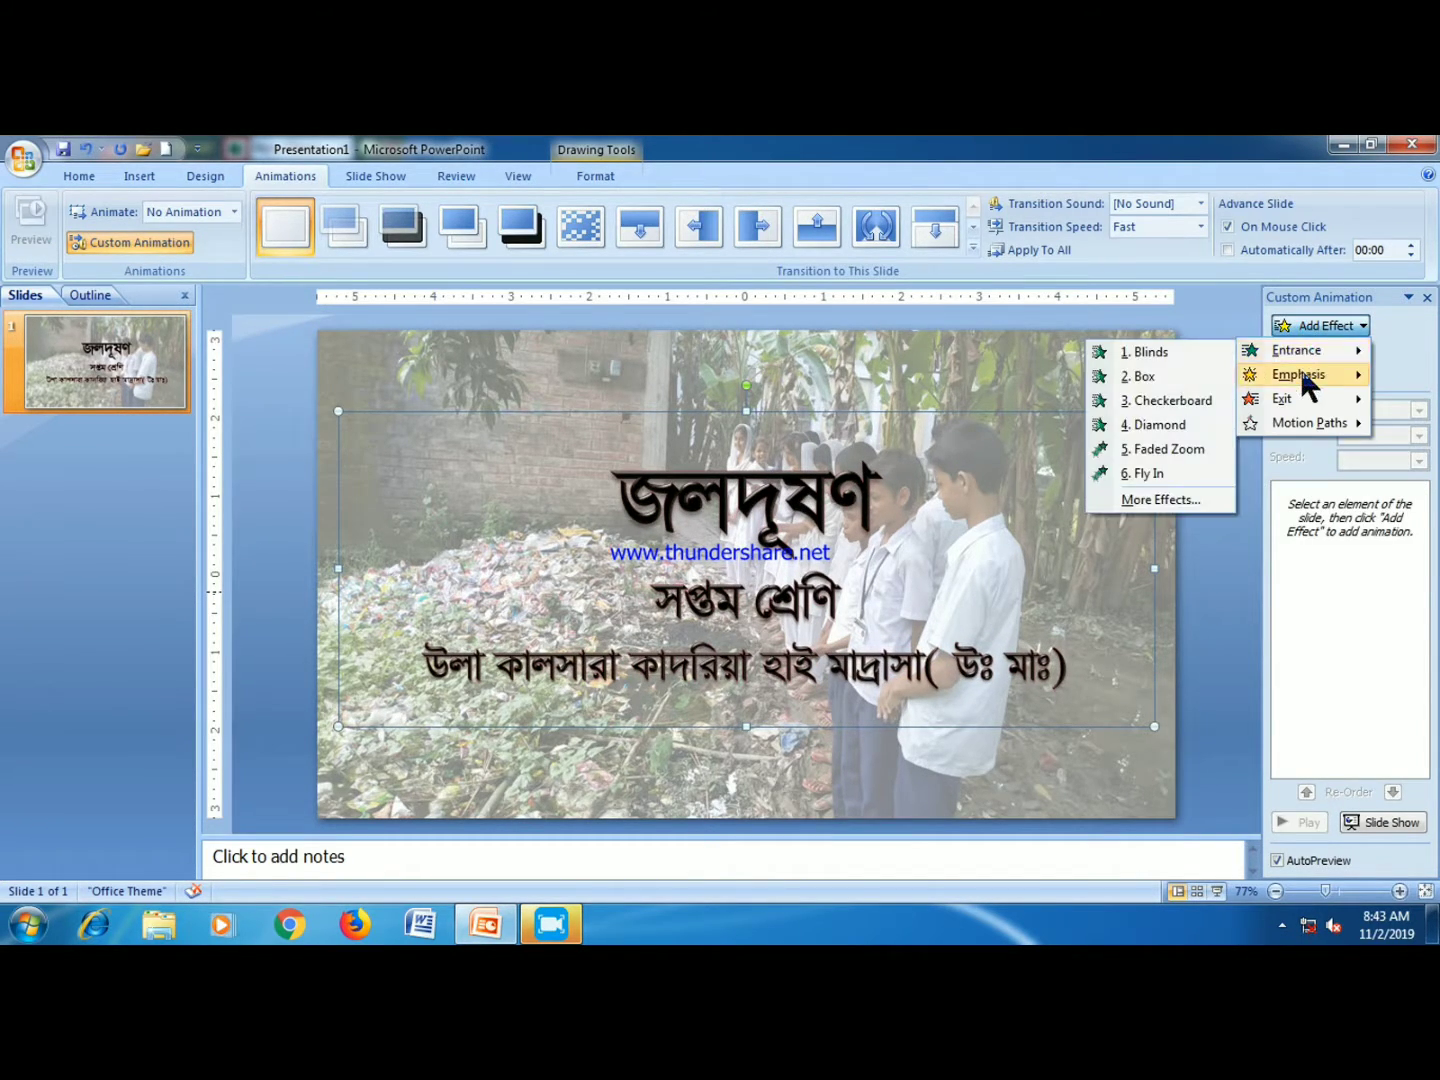
pyautogui.click(1145, 473)
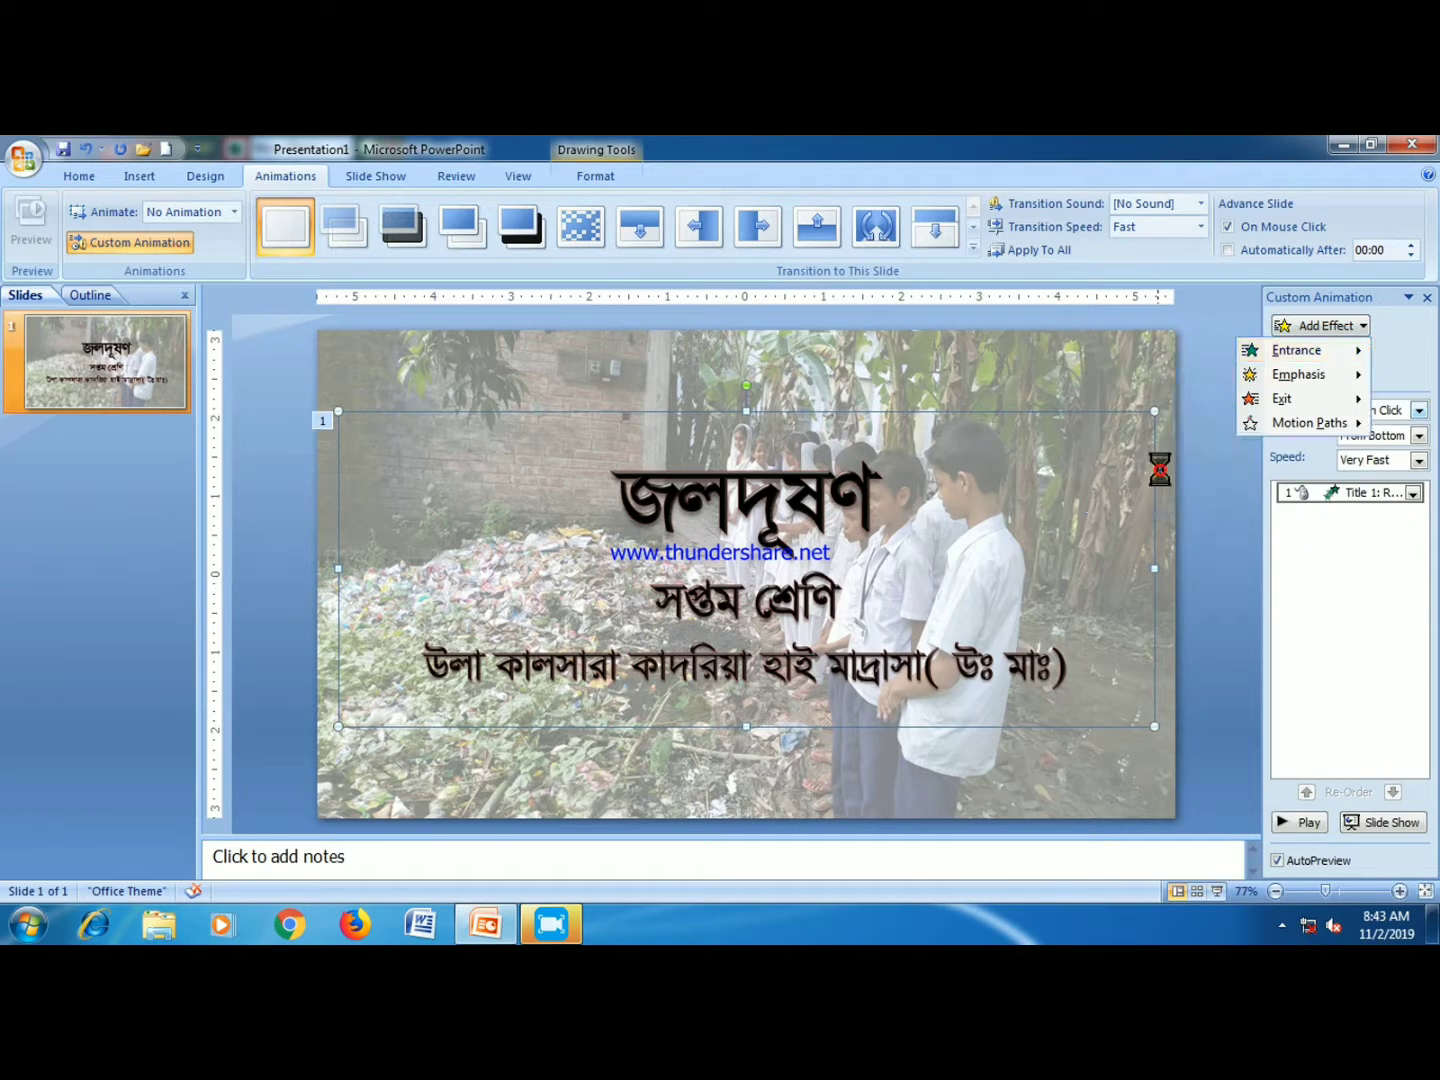
pyautogui.click(1418, 460)
pyautogui.click(1360, 508)
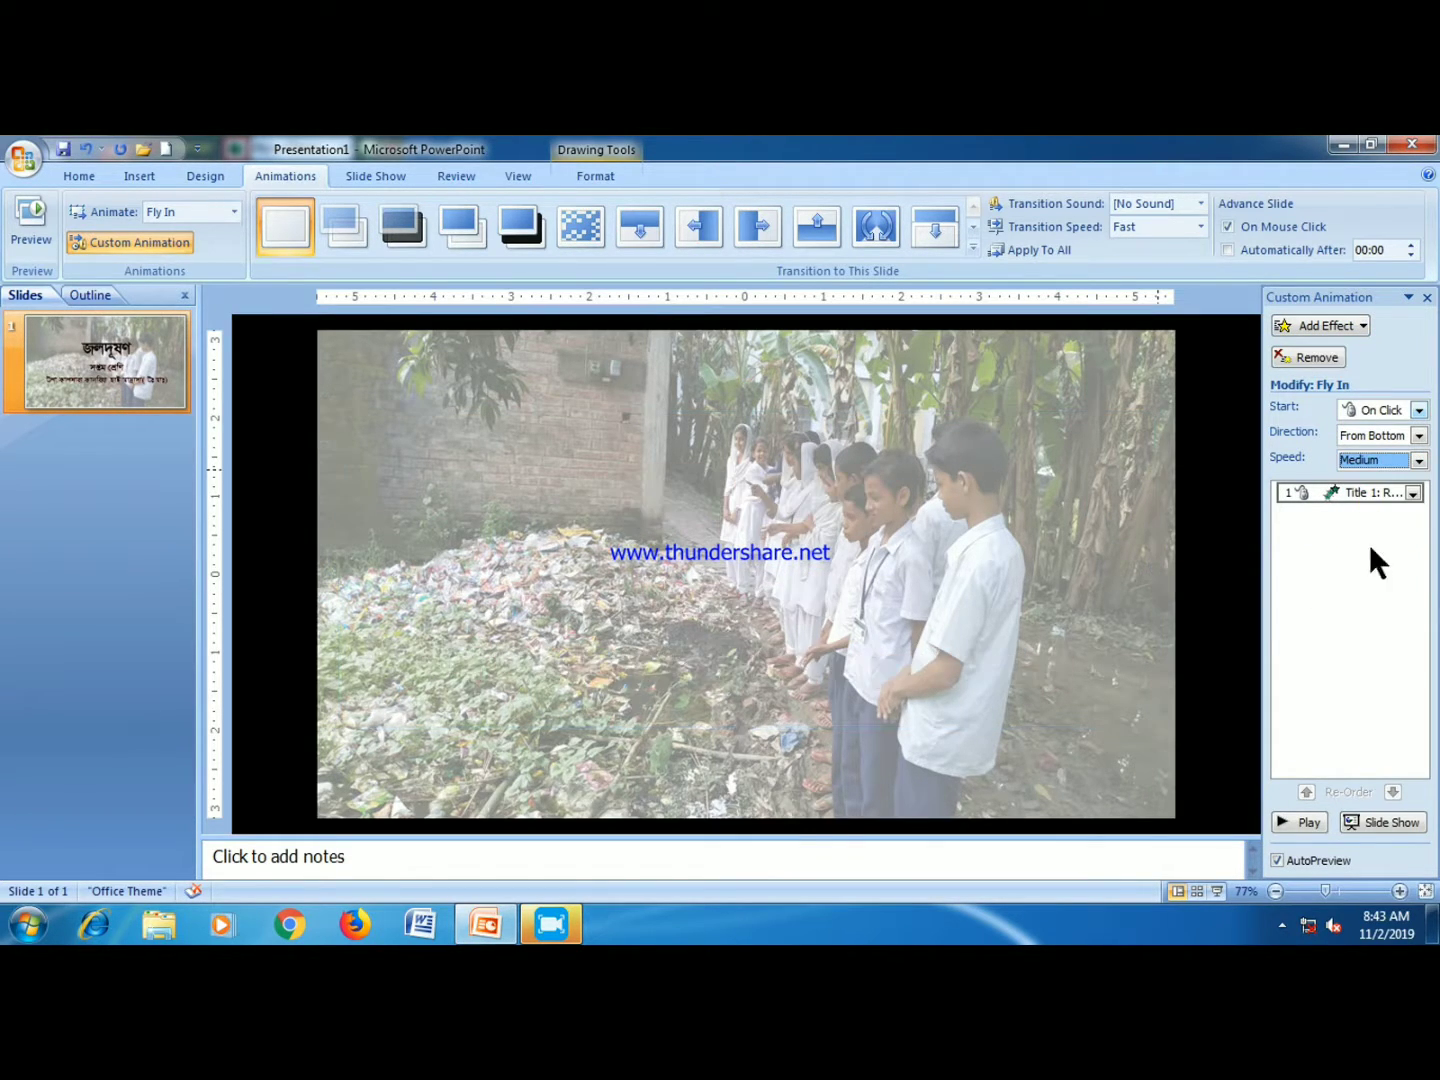
pyautogui.click(1418, 437)
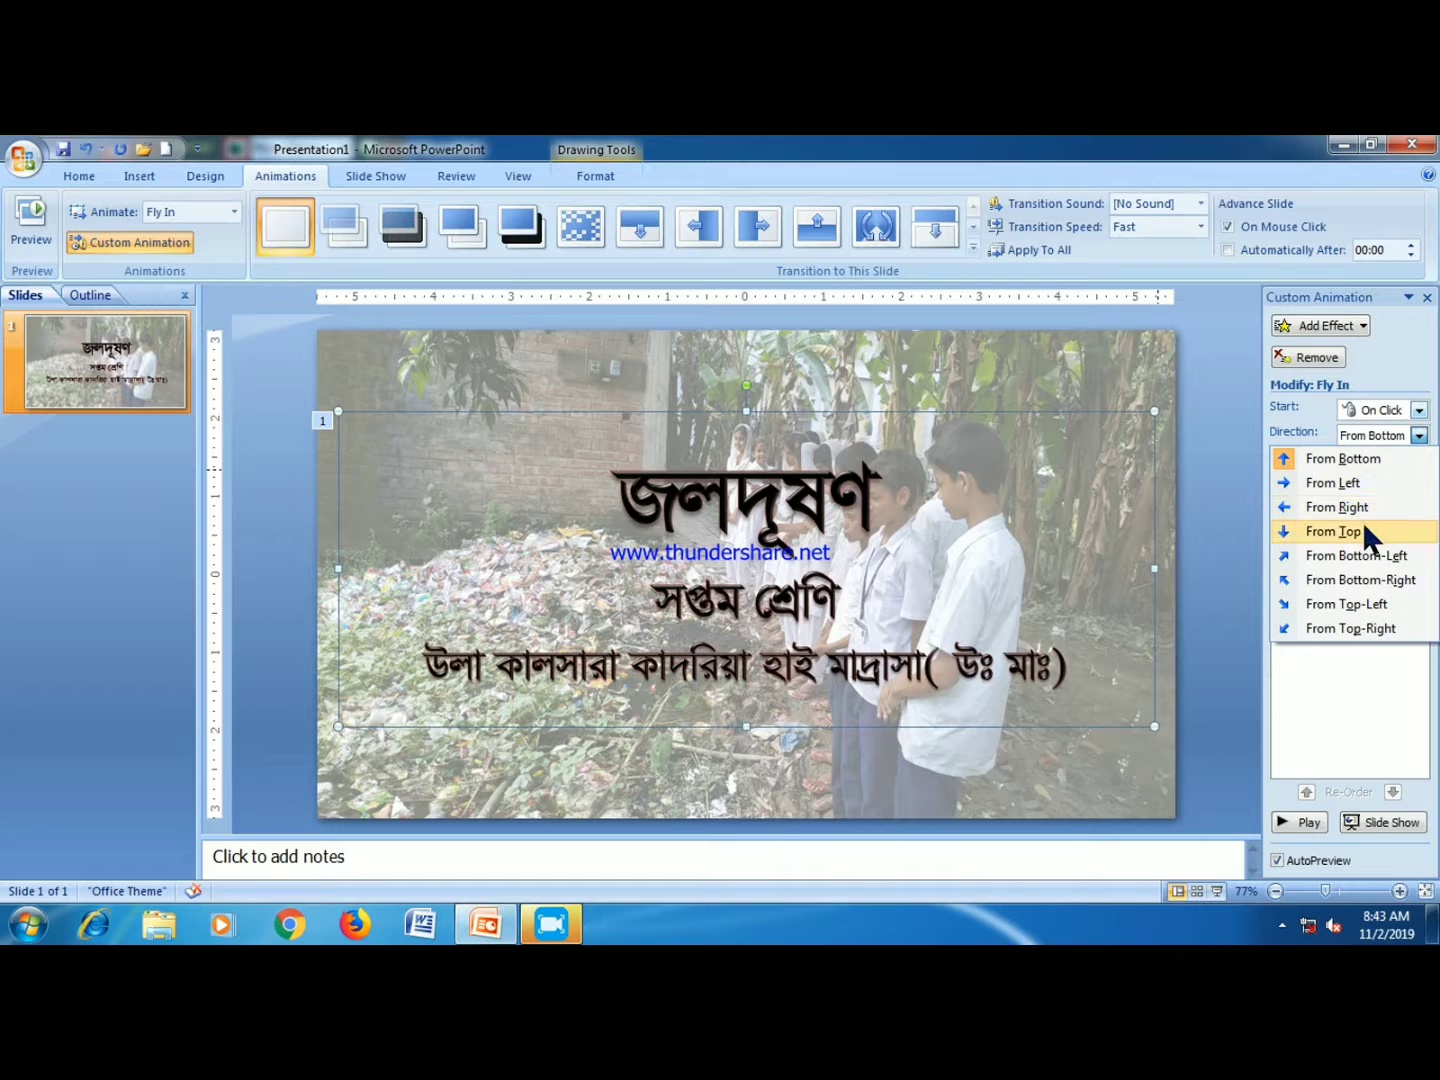
pyautogui.click(1364, 527)
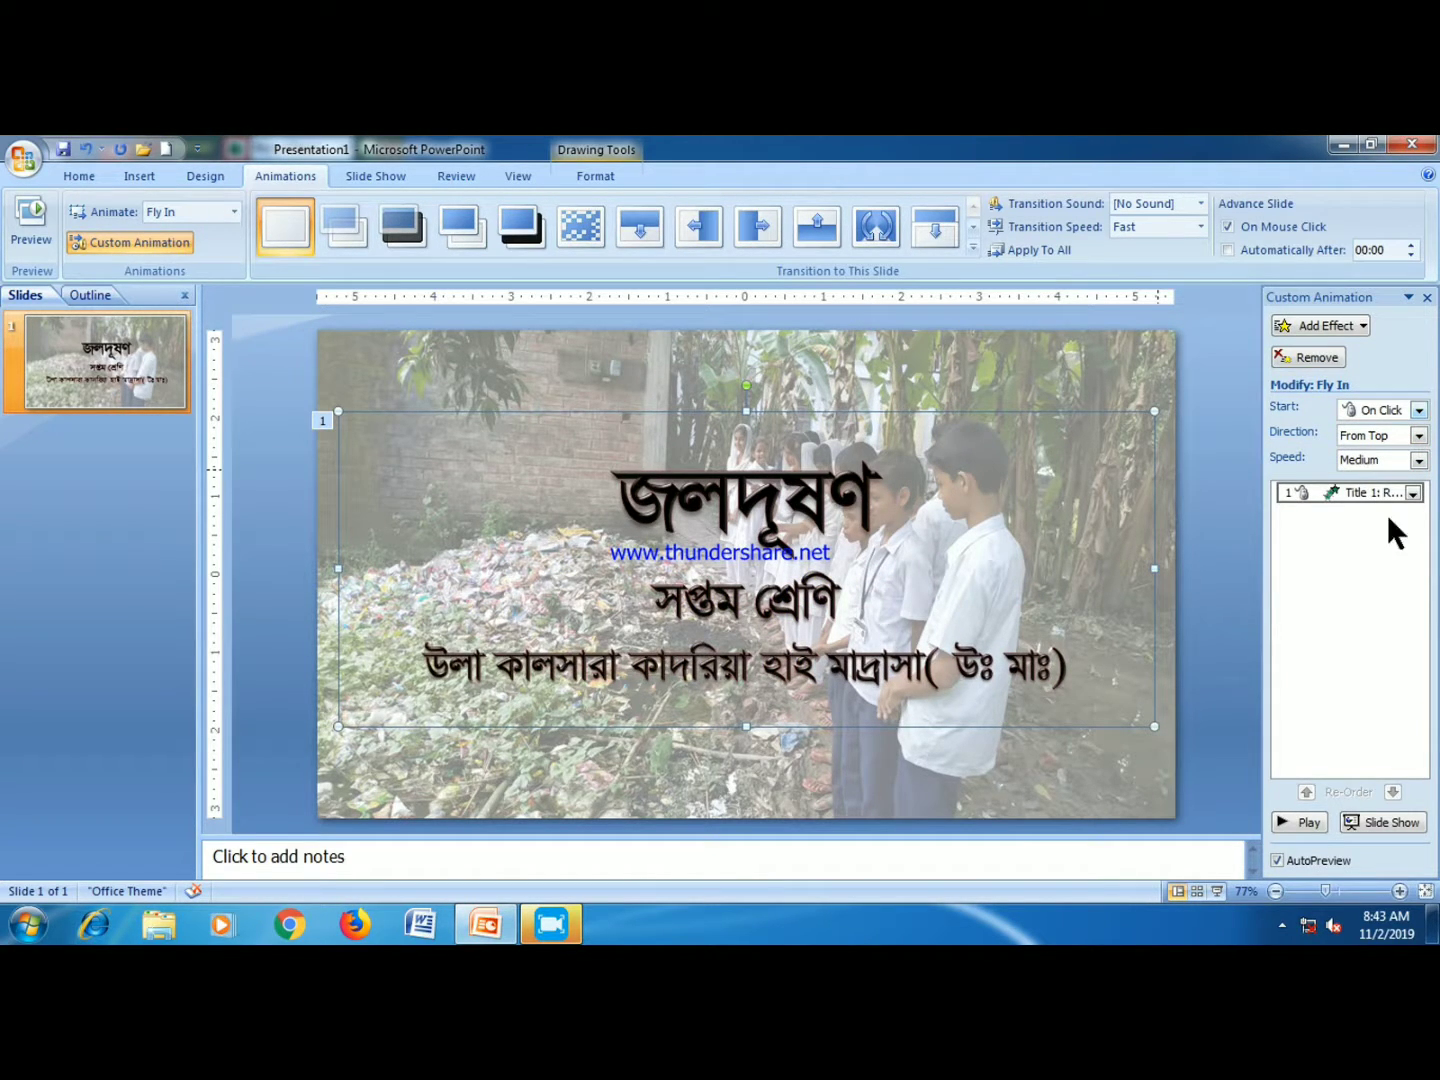
# - Set the Fly In to animate text by letter, then remove the animation
pyautogui.click(1413, 493)
pyautogui.click(1346, 594)
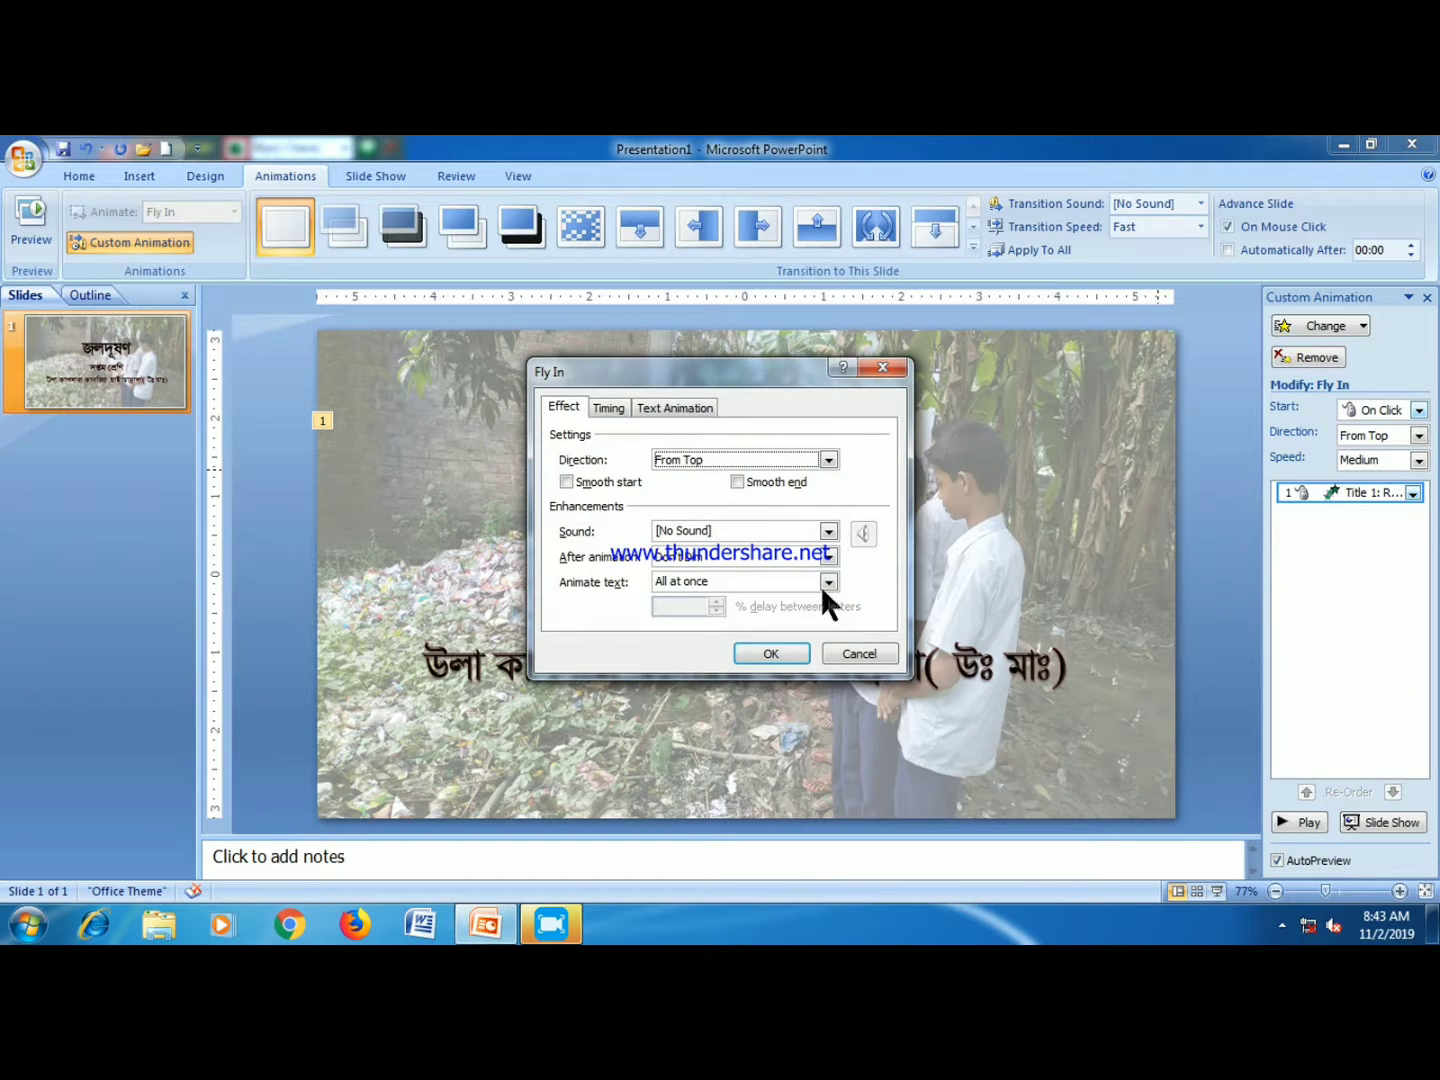
pyautogui.click(828, 582)
pyautogui.click(744, 630)
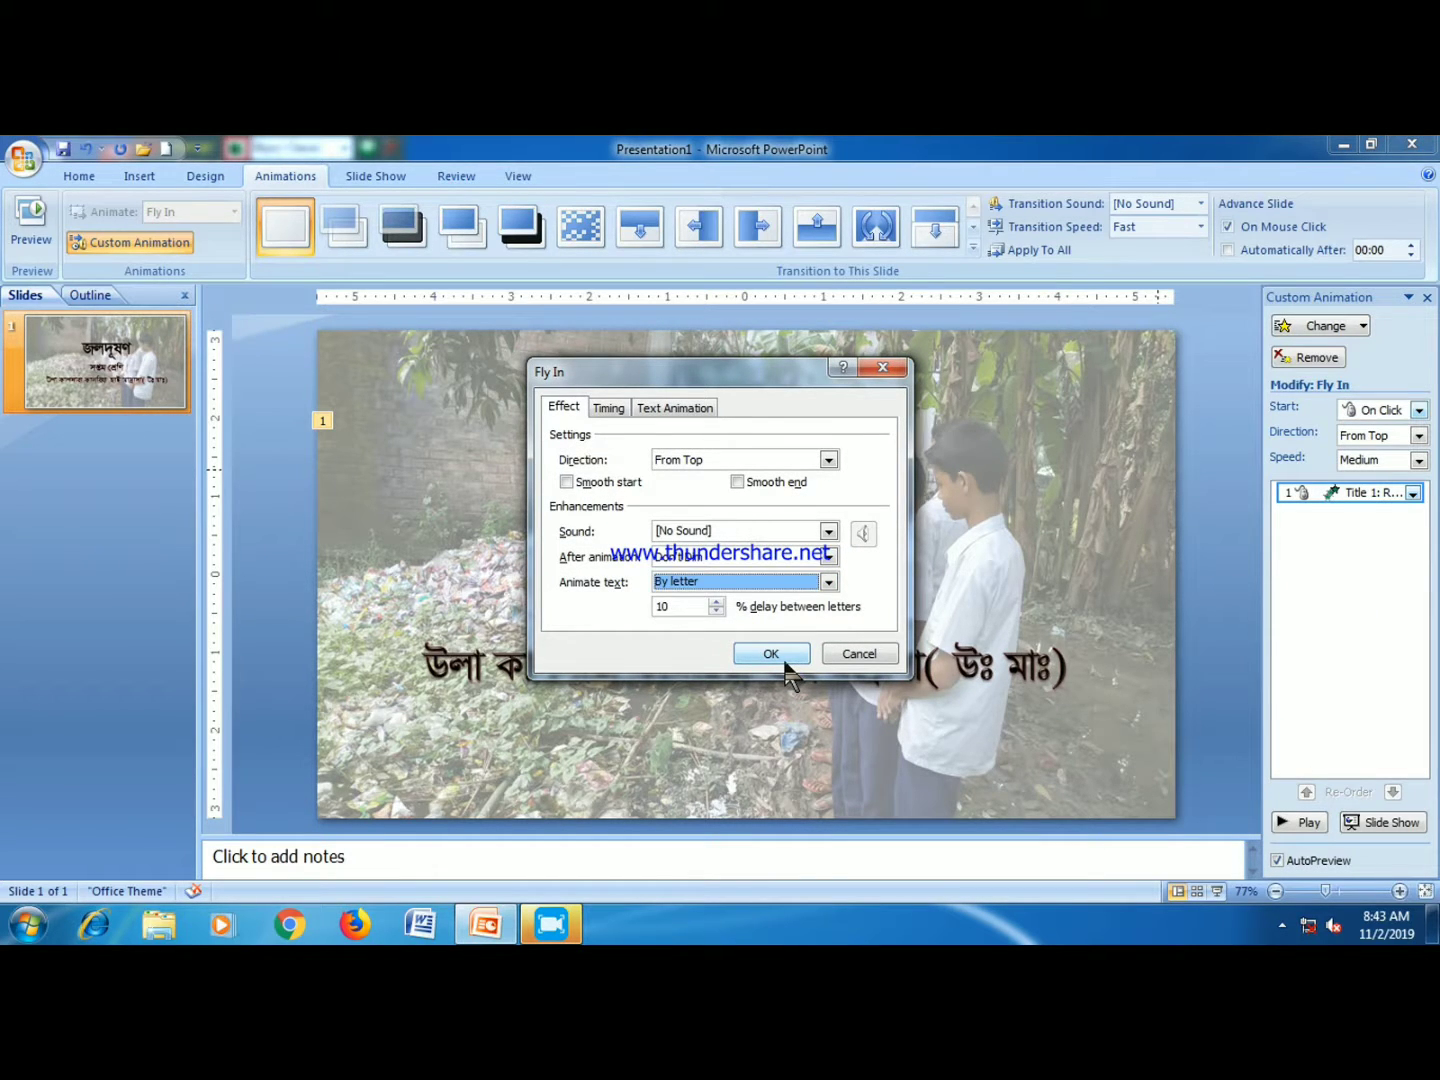
pyautogui.click(771, 654)
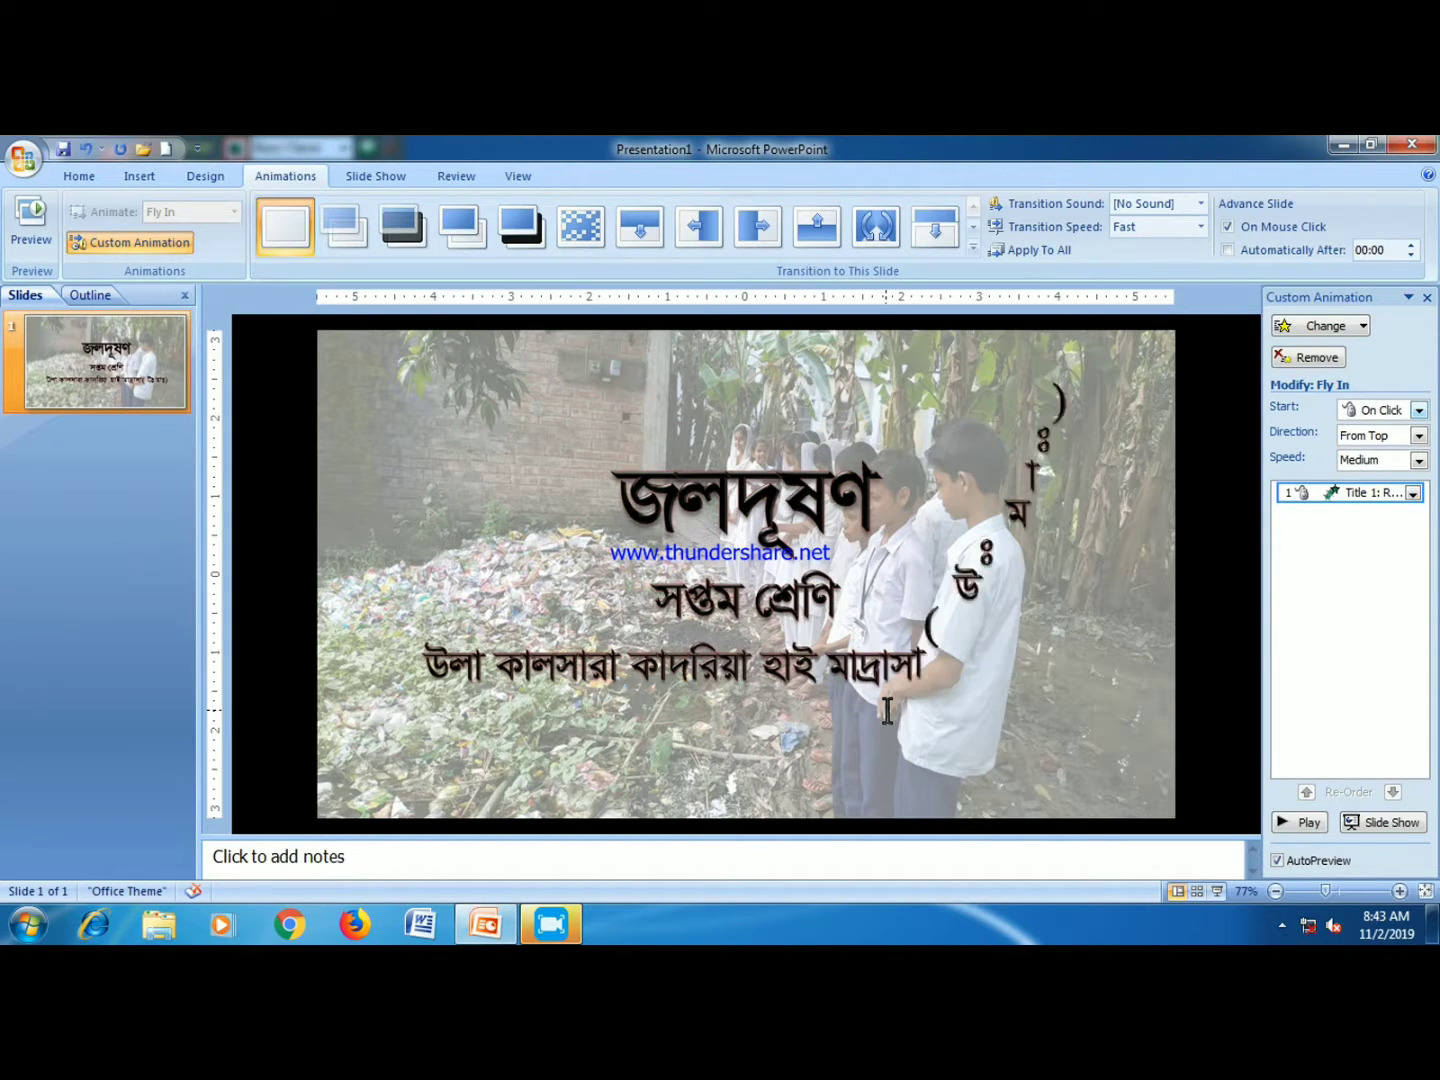
pyautogui.click(1324, 357)
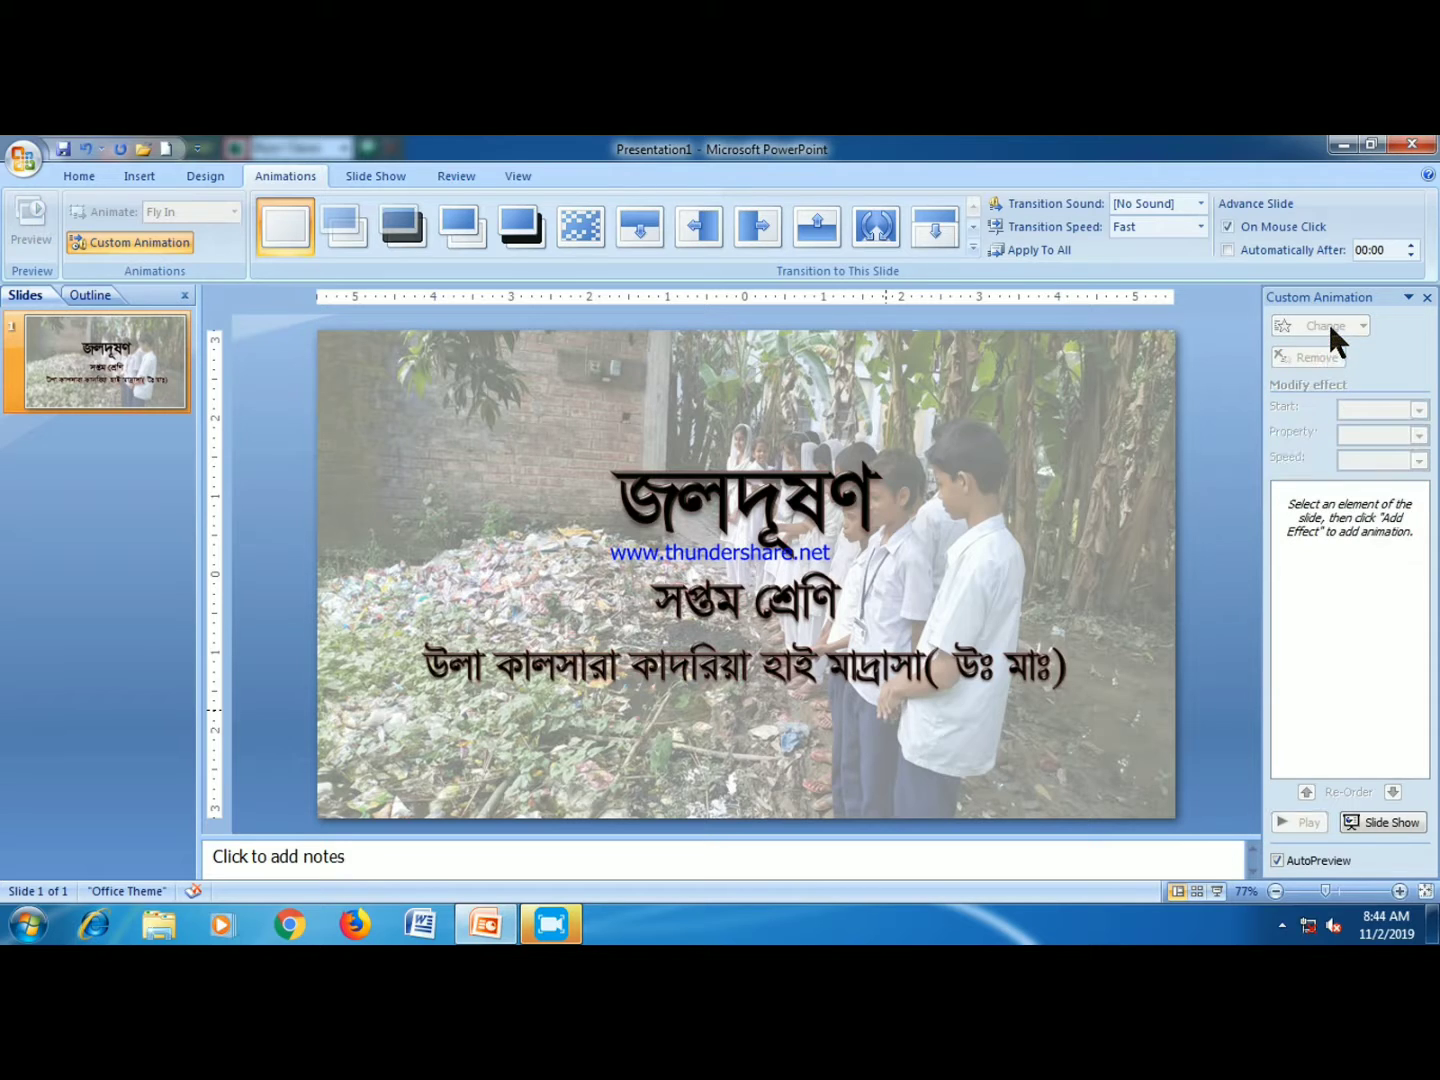
# - Add a Fast Faded Zoom entrance to the title text, animated by letter
pyautogui.click(1005, 483)
pyautogui.click(1291, 327)
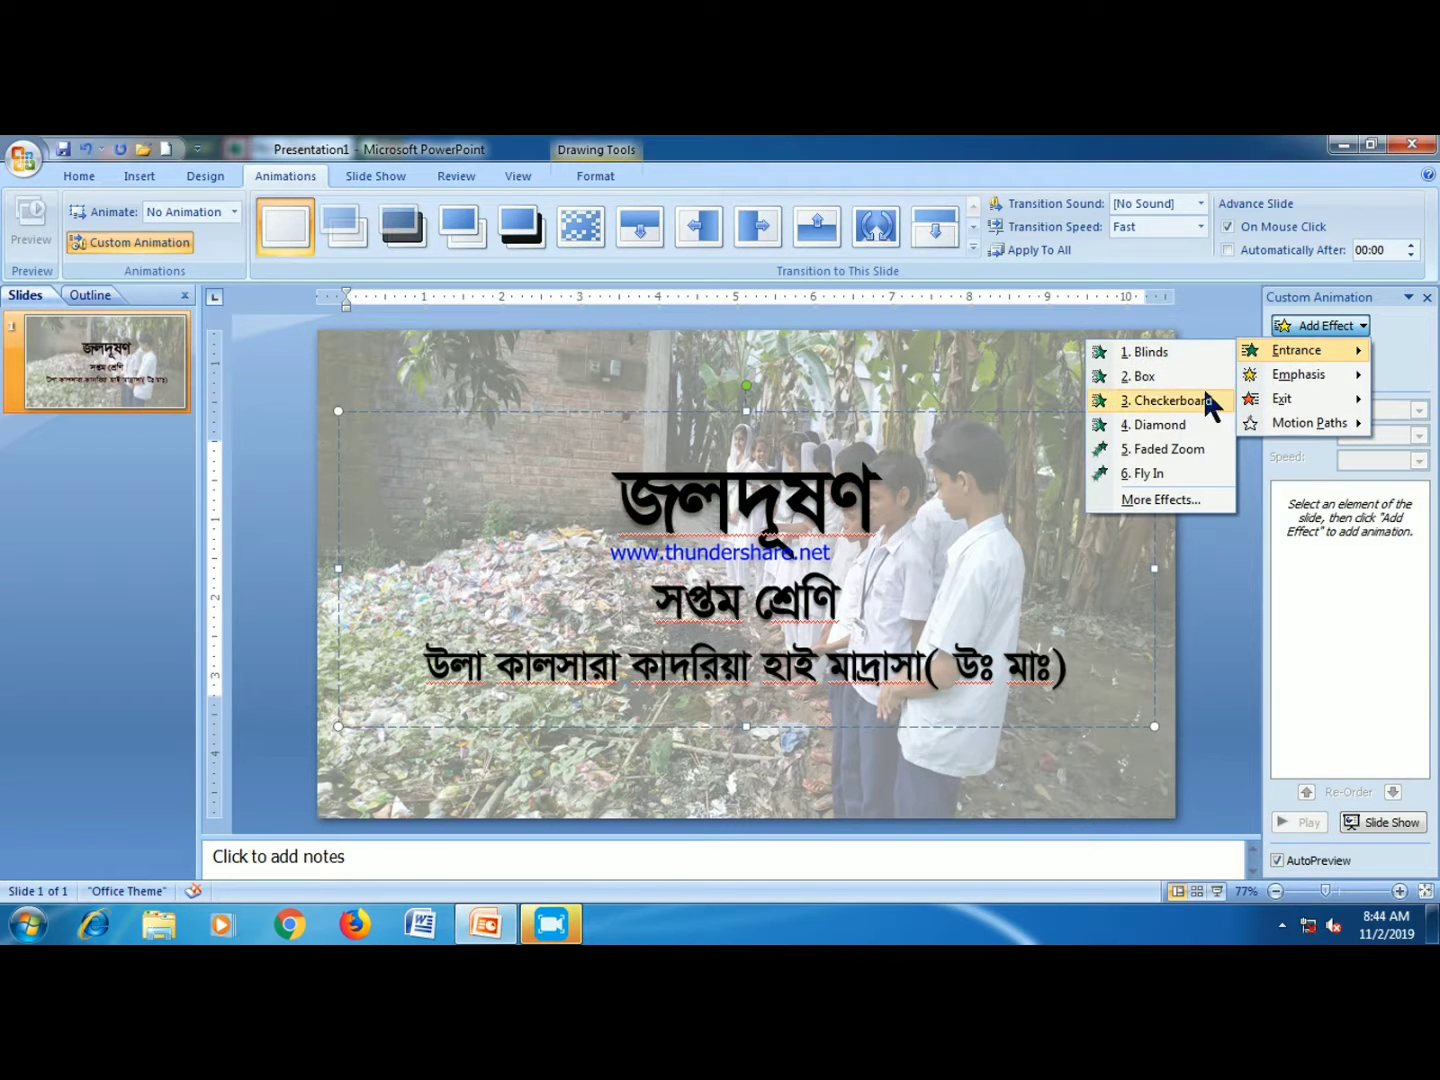
pyautogui.click(1168, 450)
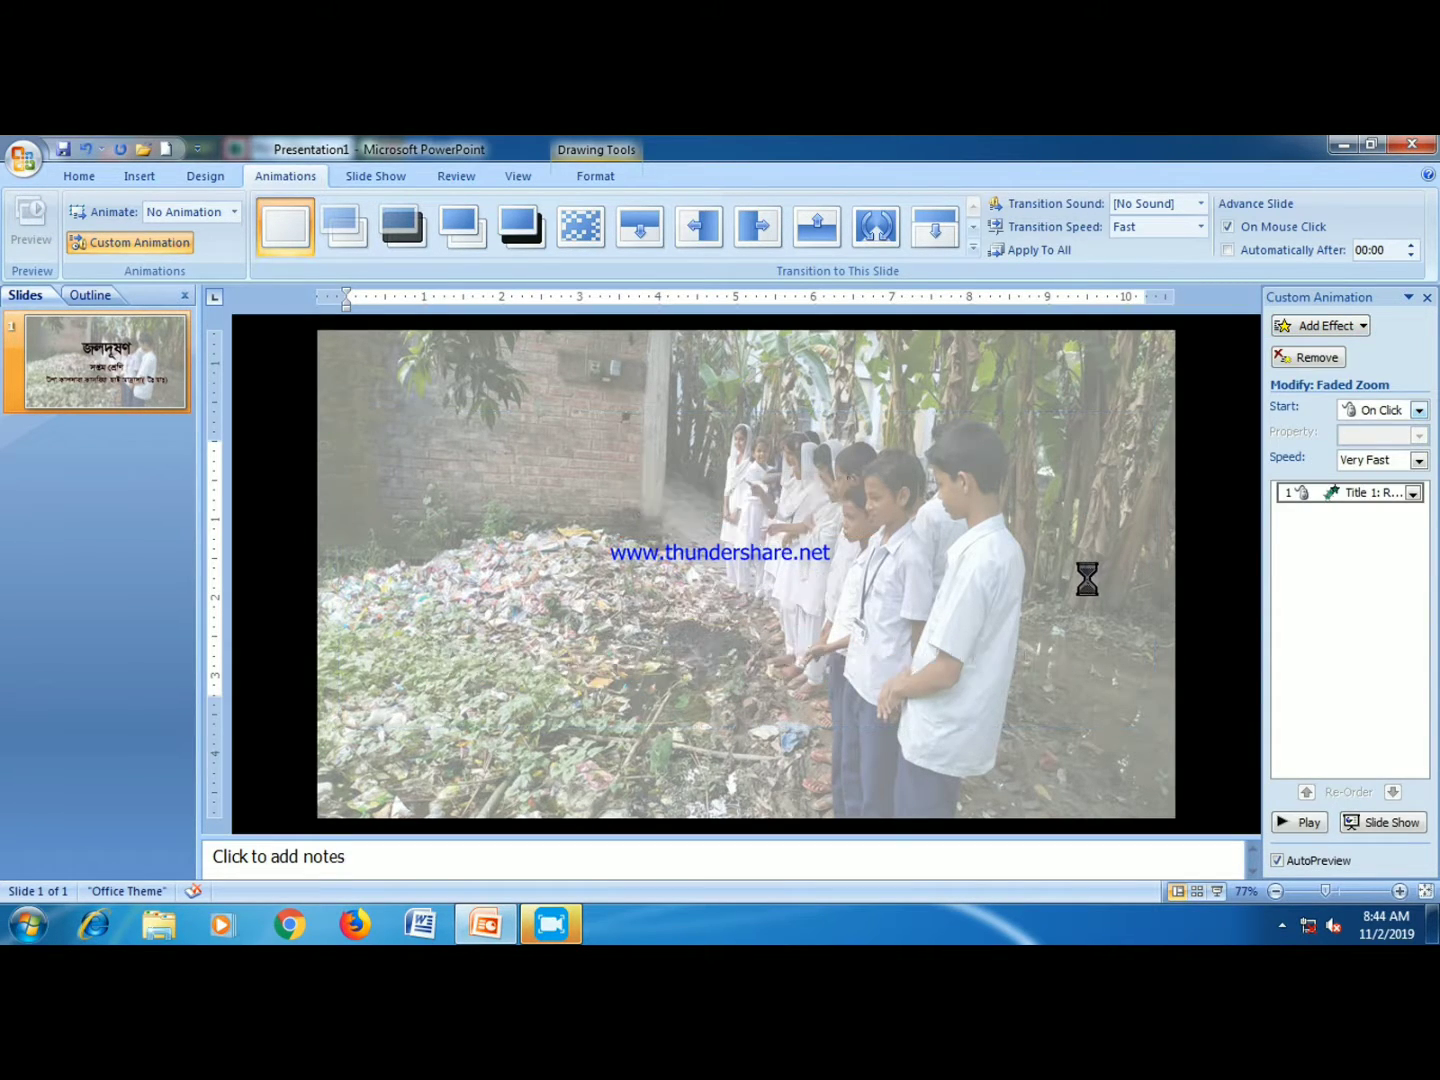
pyautogui.click(1418, 461)
pyautogui.click(1368, 520)
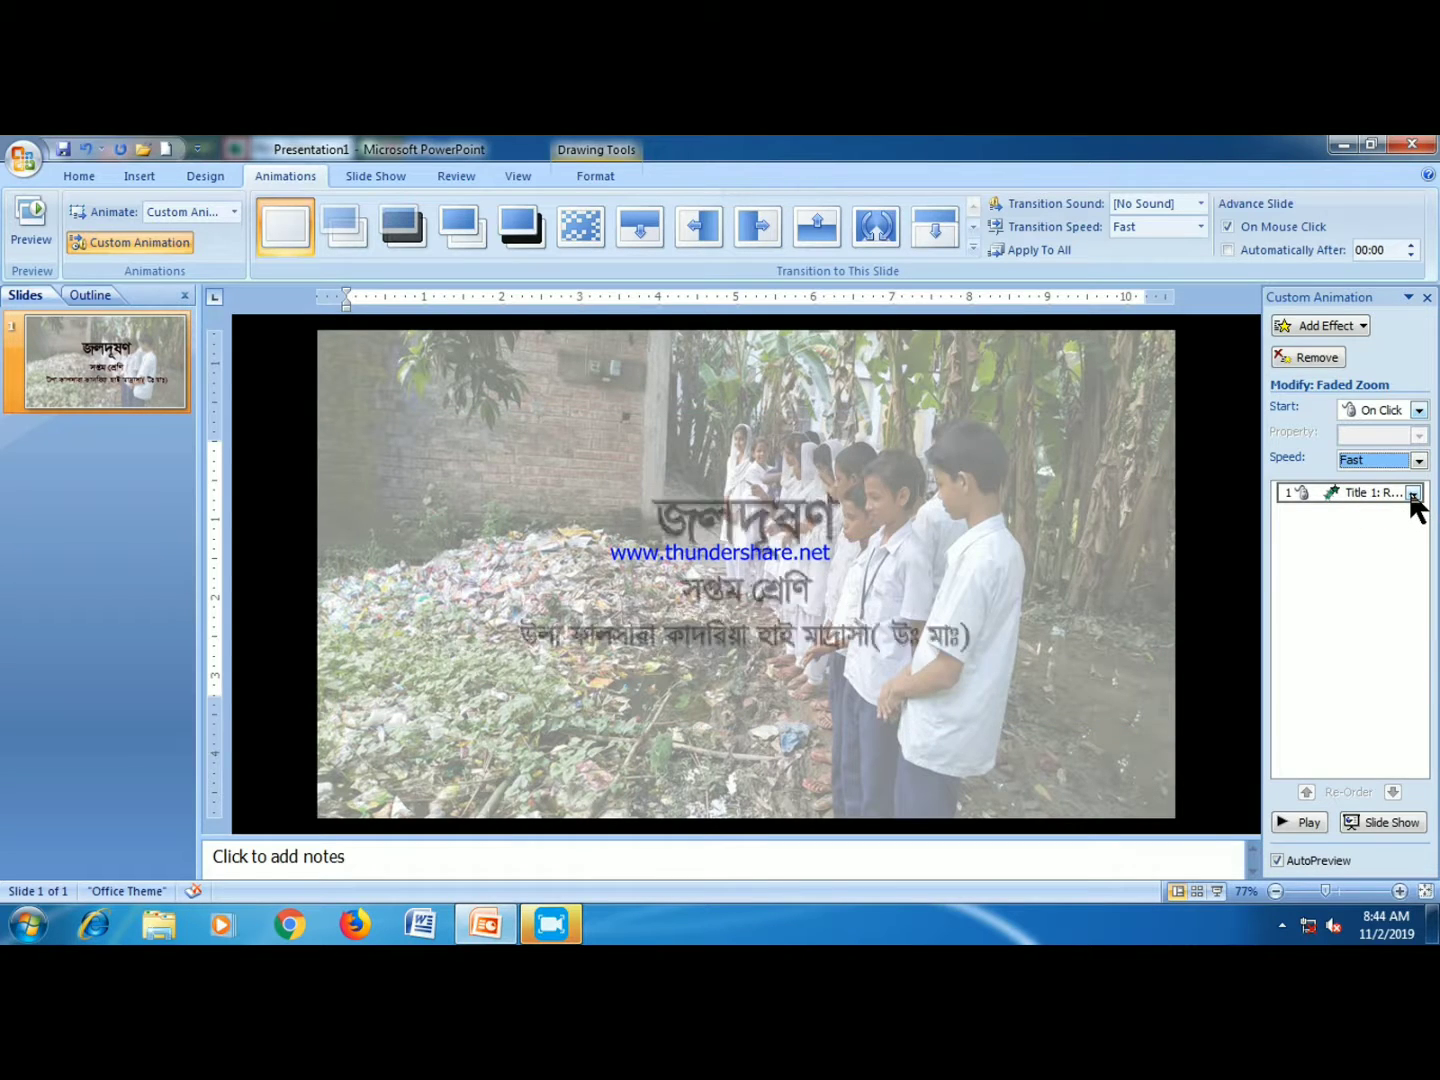
pyautogui.click(1412, 493)
pyautogui.click(1305, 590)
pyautogui.click(740, 512)
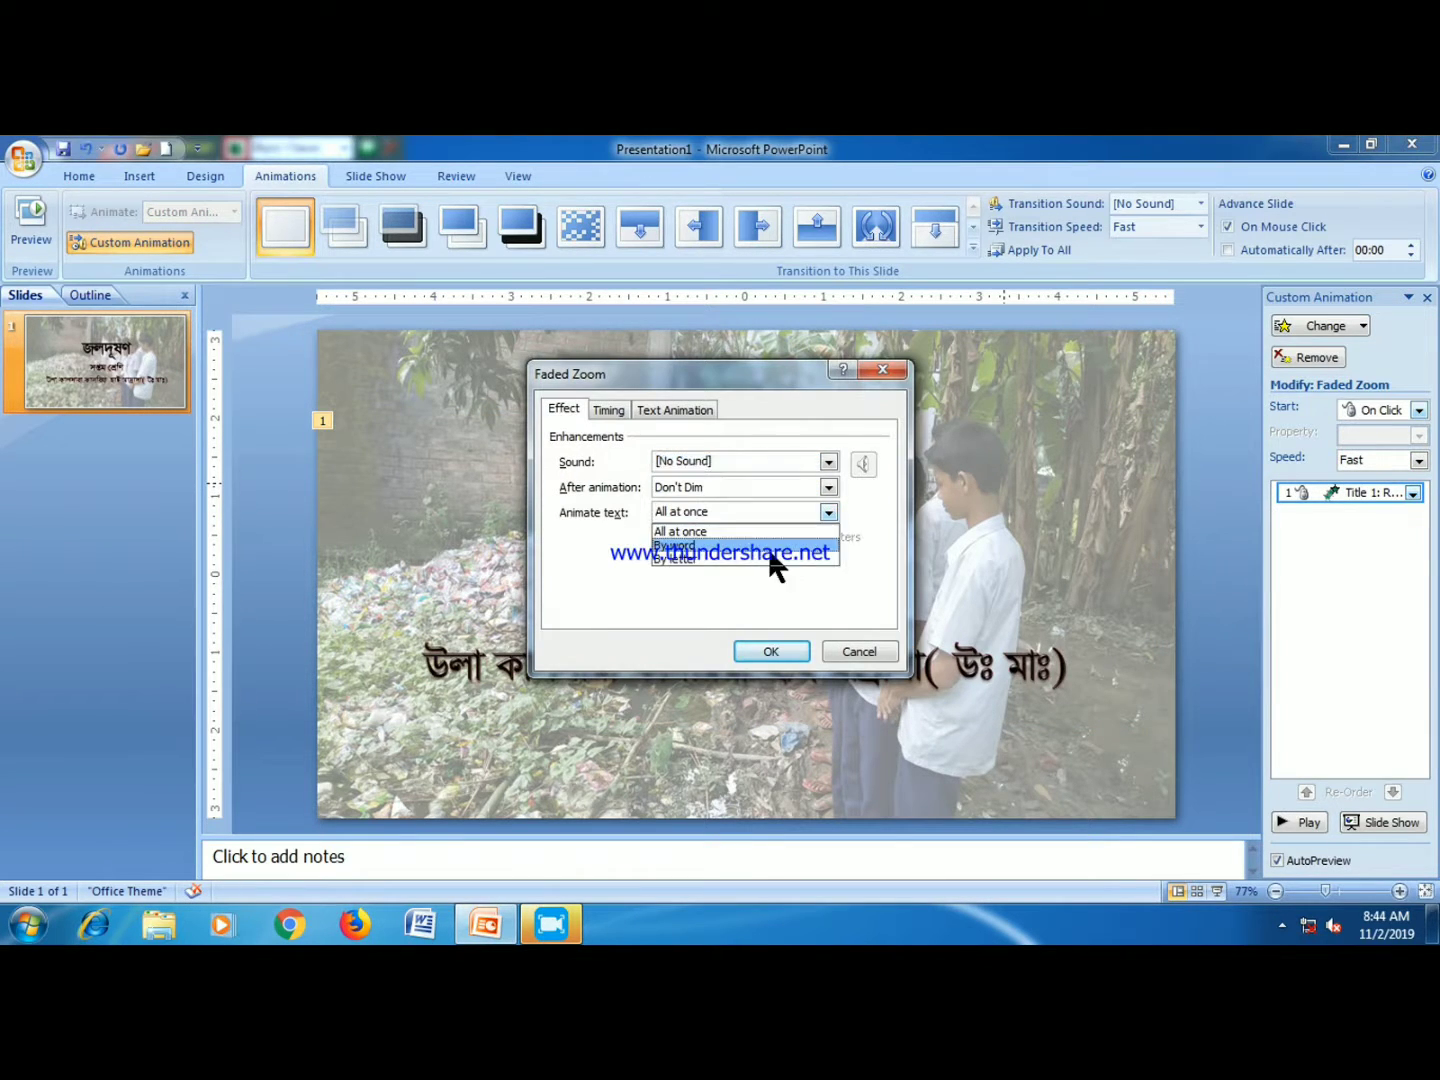
pyautogui.click(768, 560)
pyautogui.click(771, 652)
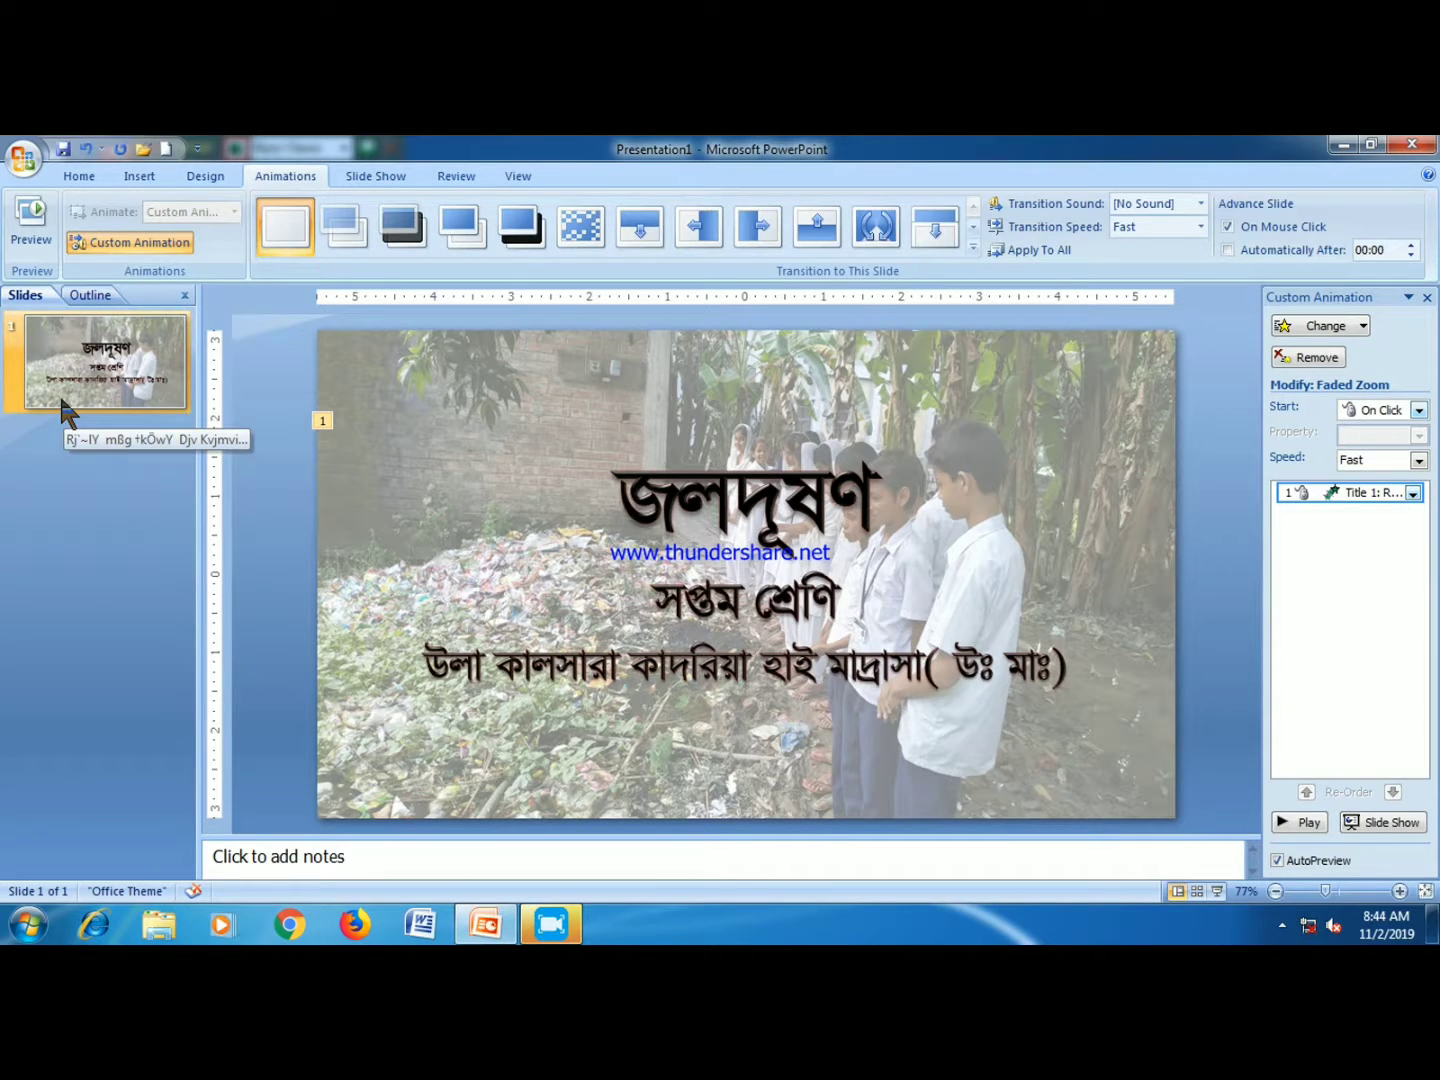
pyautogui.click(132, 180)
# - Add a new slide with the Two Content layout
pyautogui.click(80, 181)
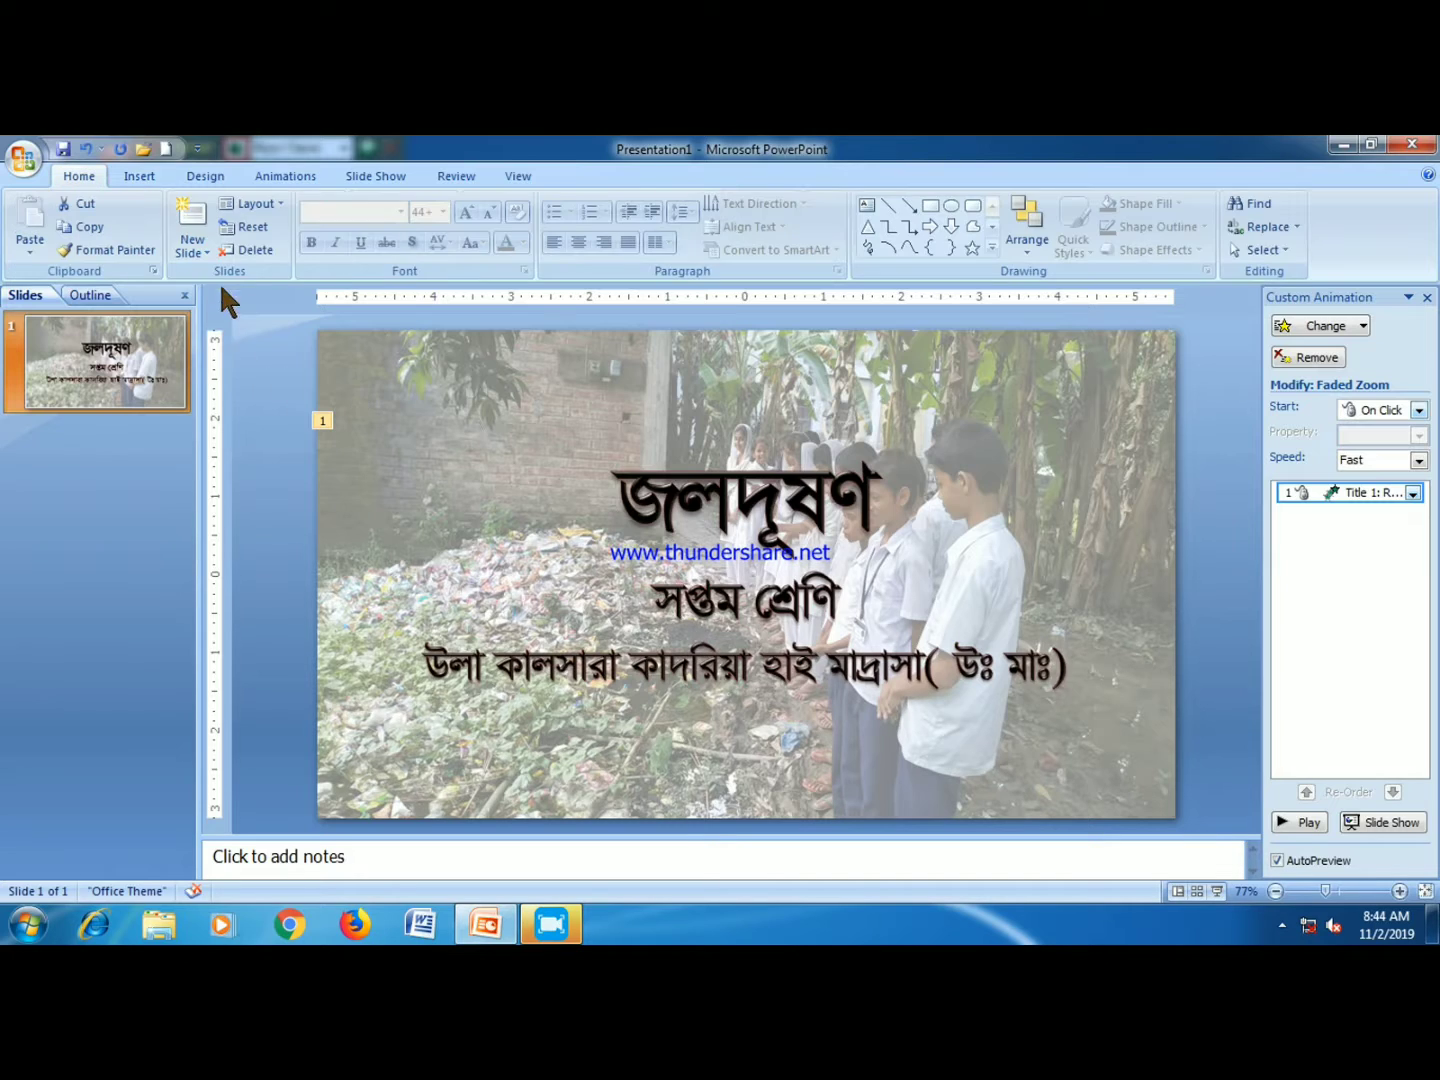
pyautogui.click(193, 254)
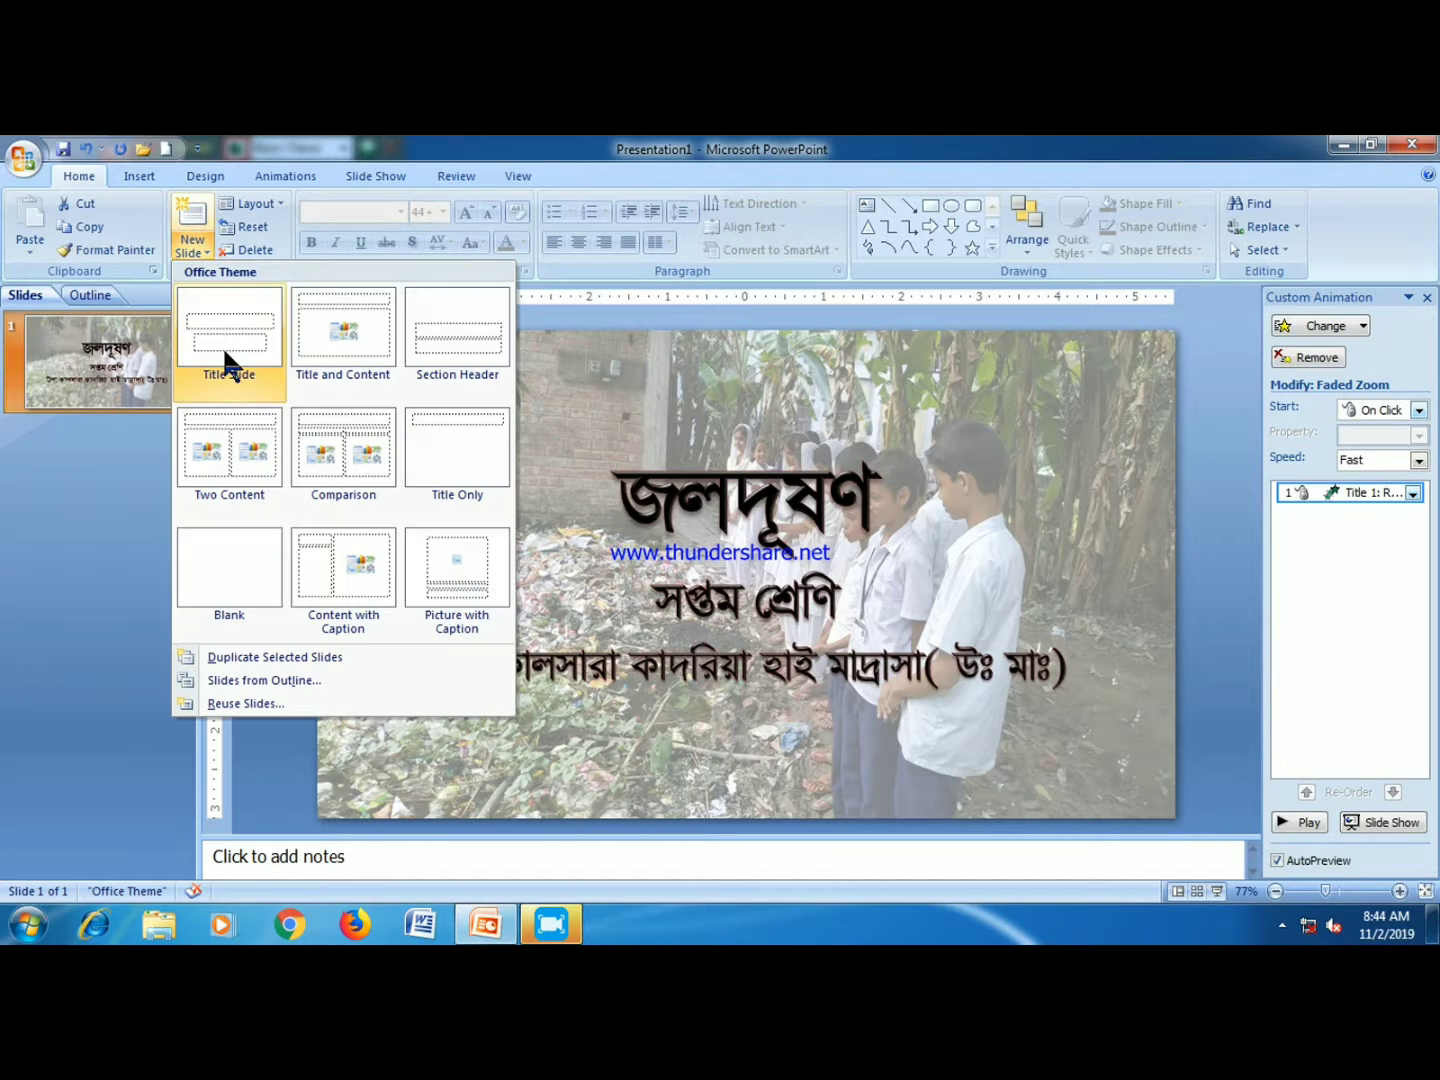
pyautogui.click(226, 463)
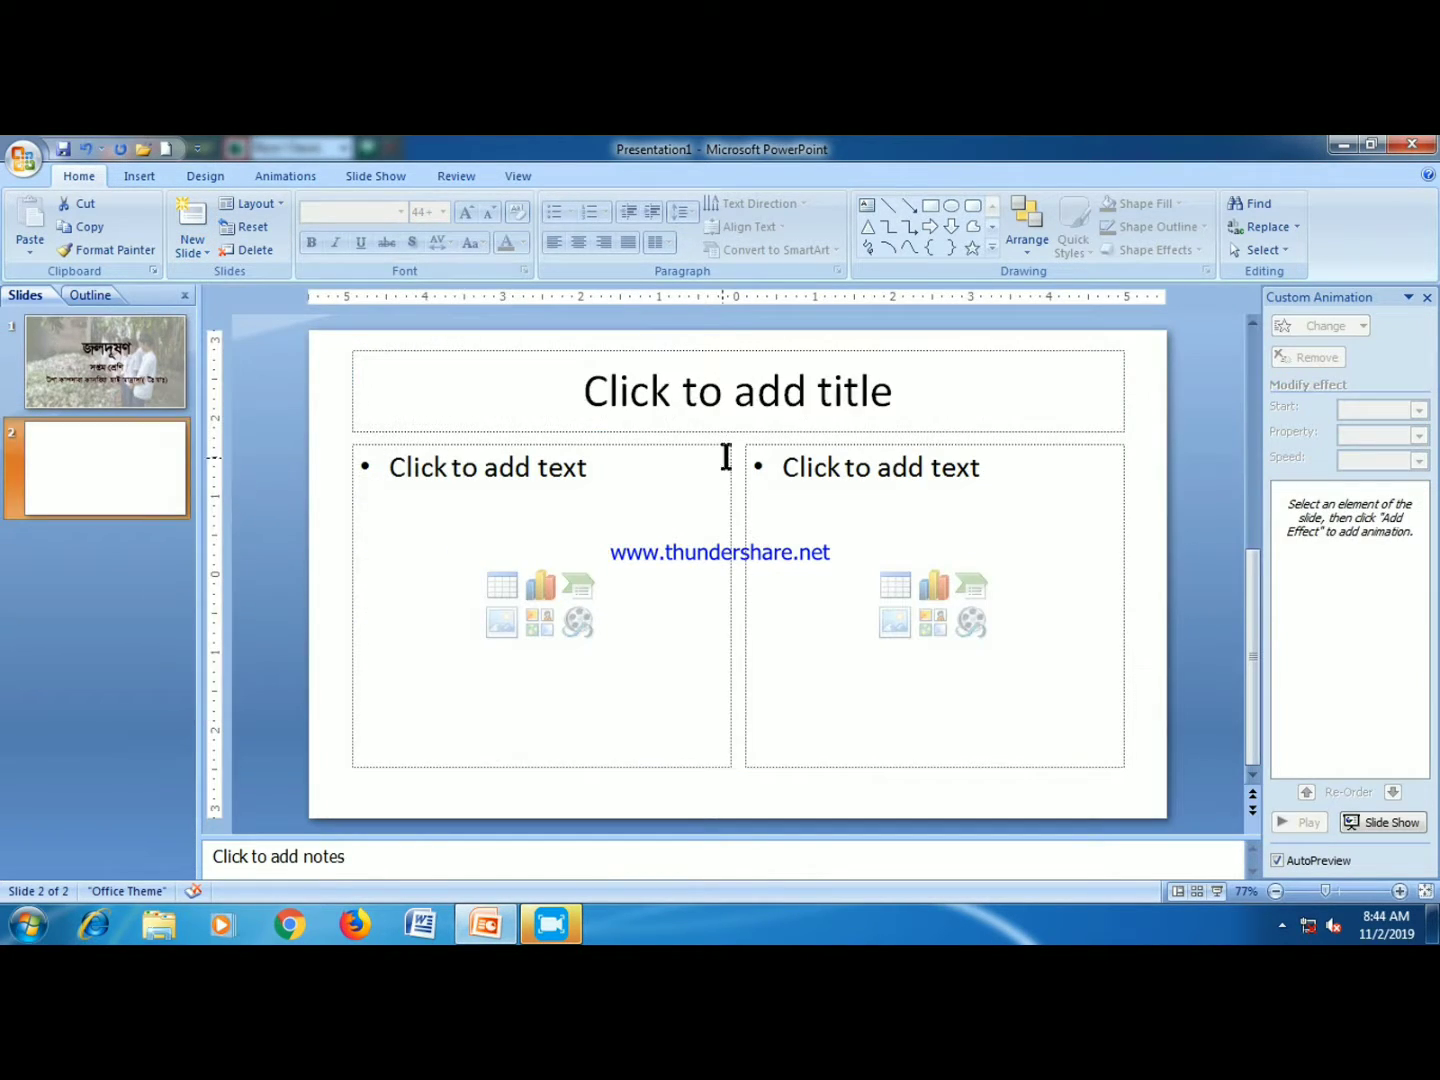
# - Title the slide জলের উৎস in SutonnyMJ and bring up Insert Chart for the left area
pyautogui.click(400, 211)
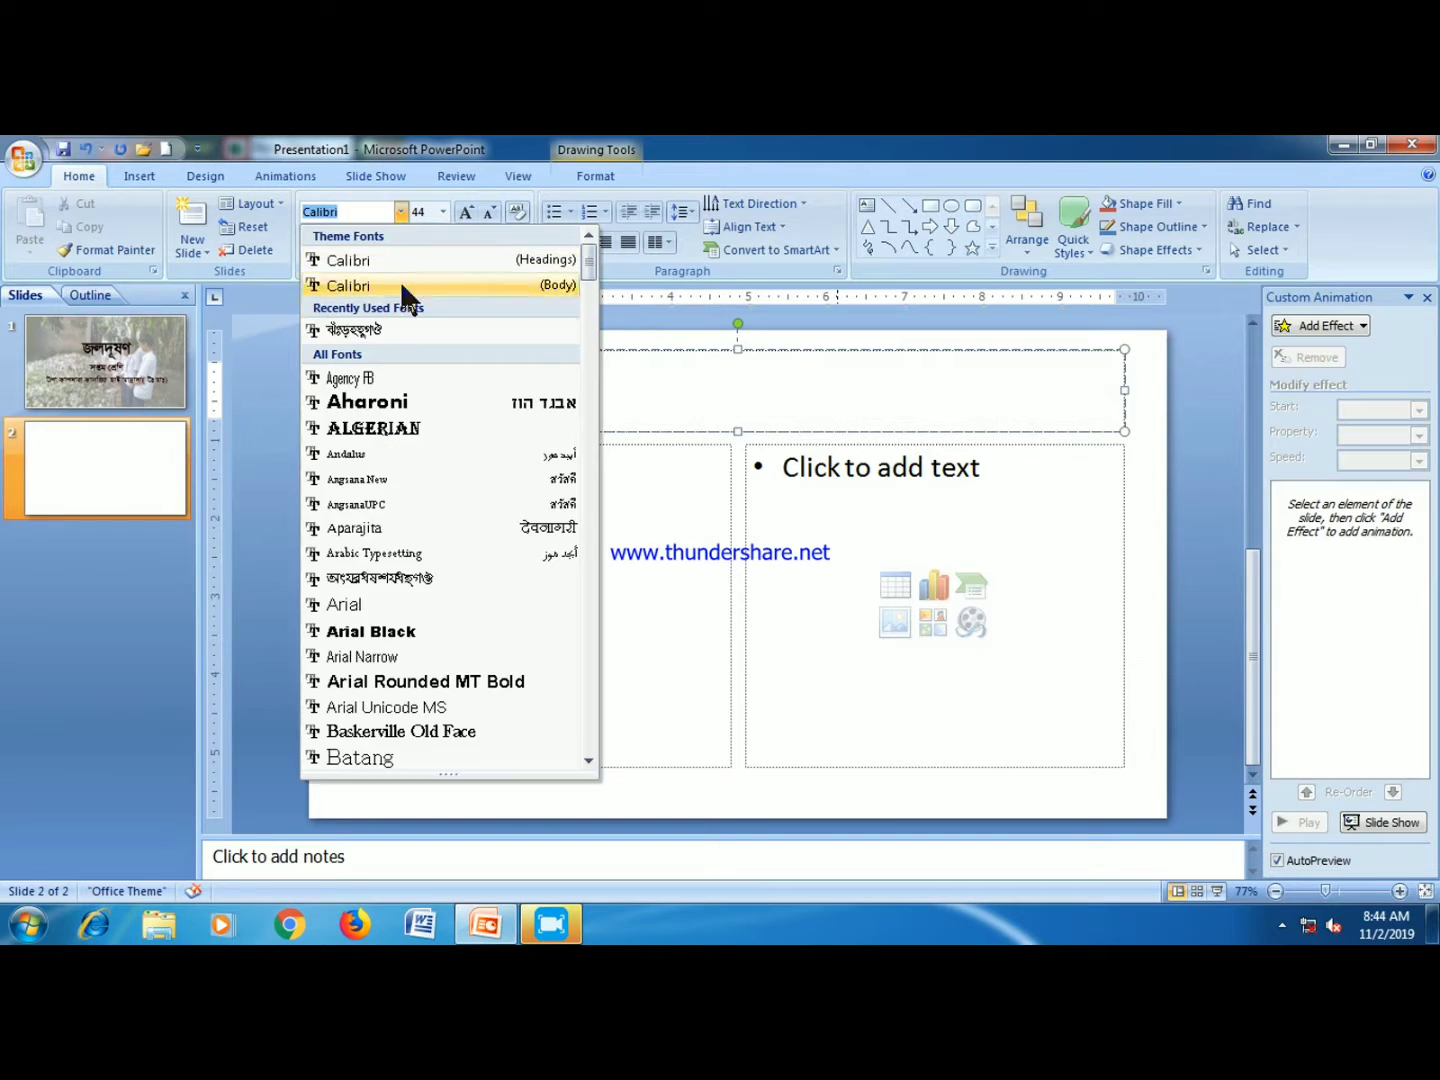
pyautogui.click(390, 328)
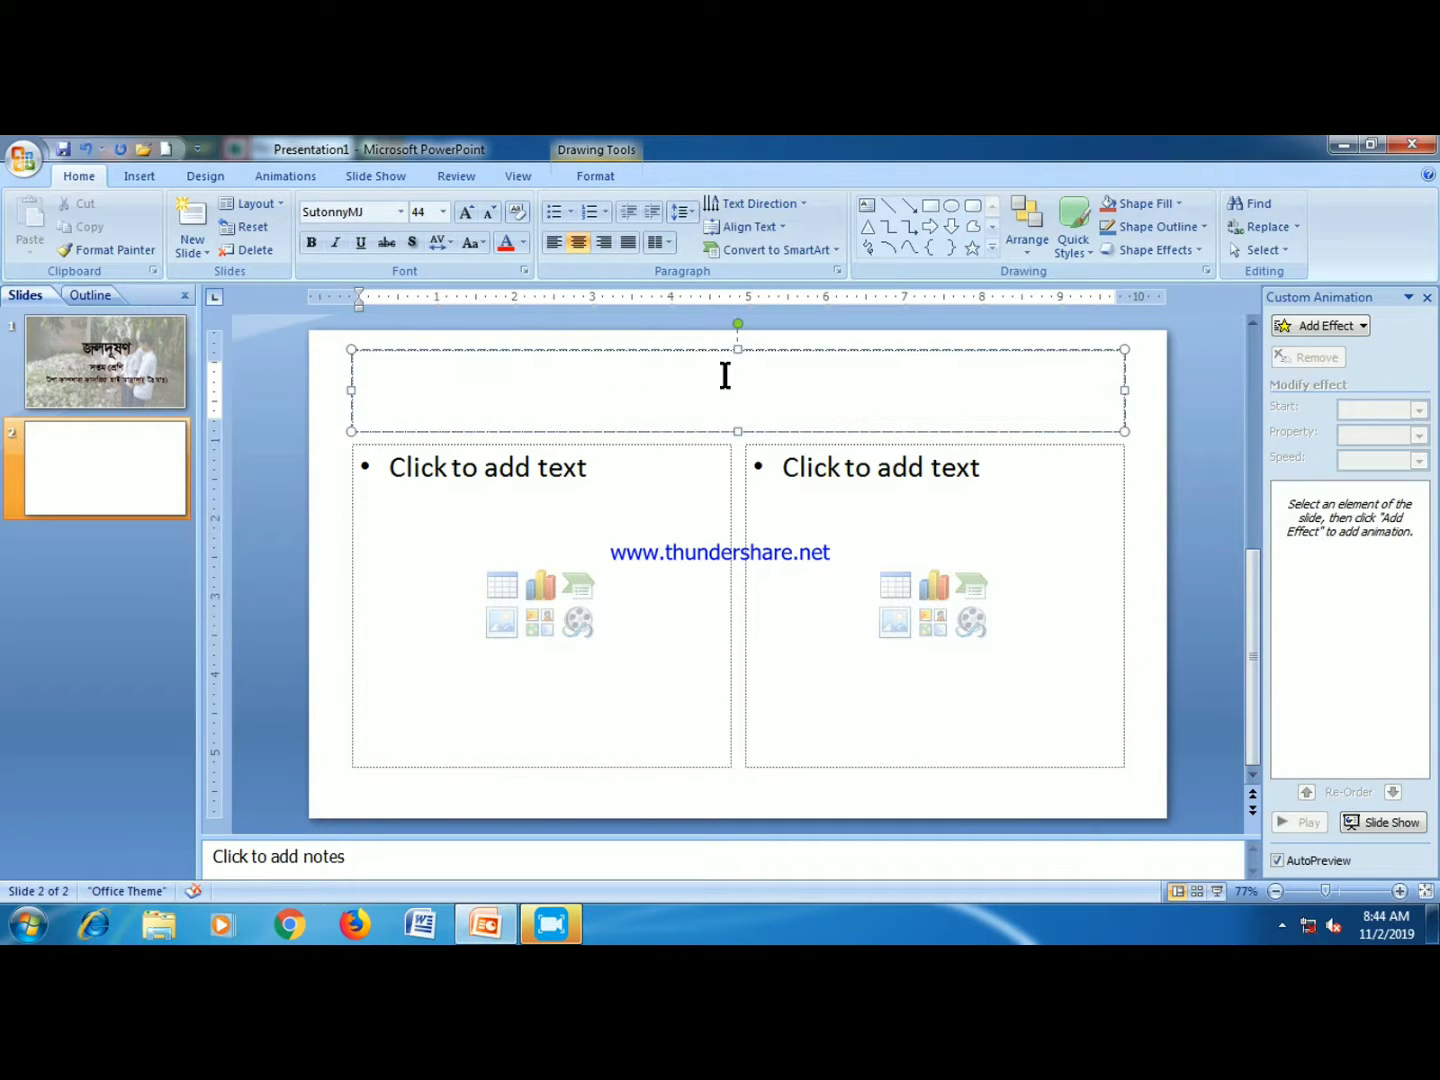
pyautogui.write('জলে')
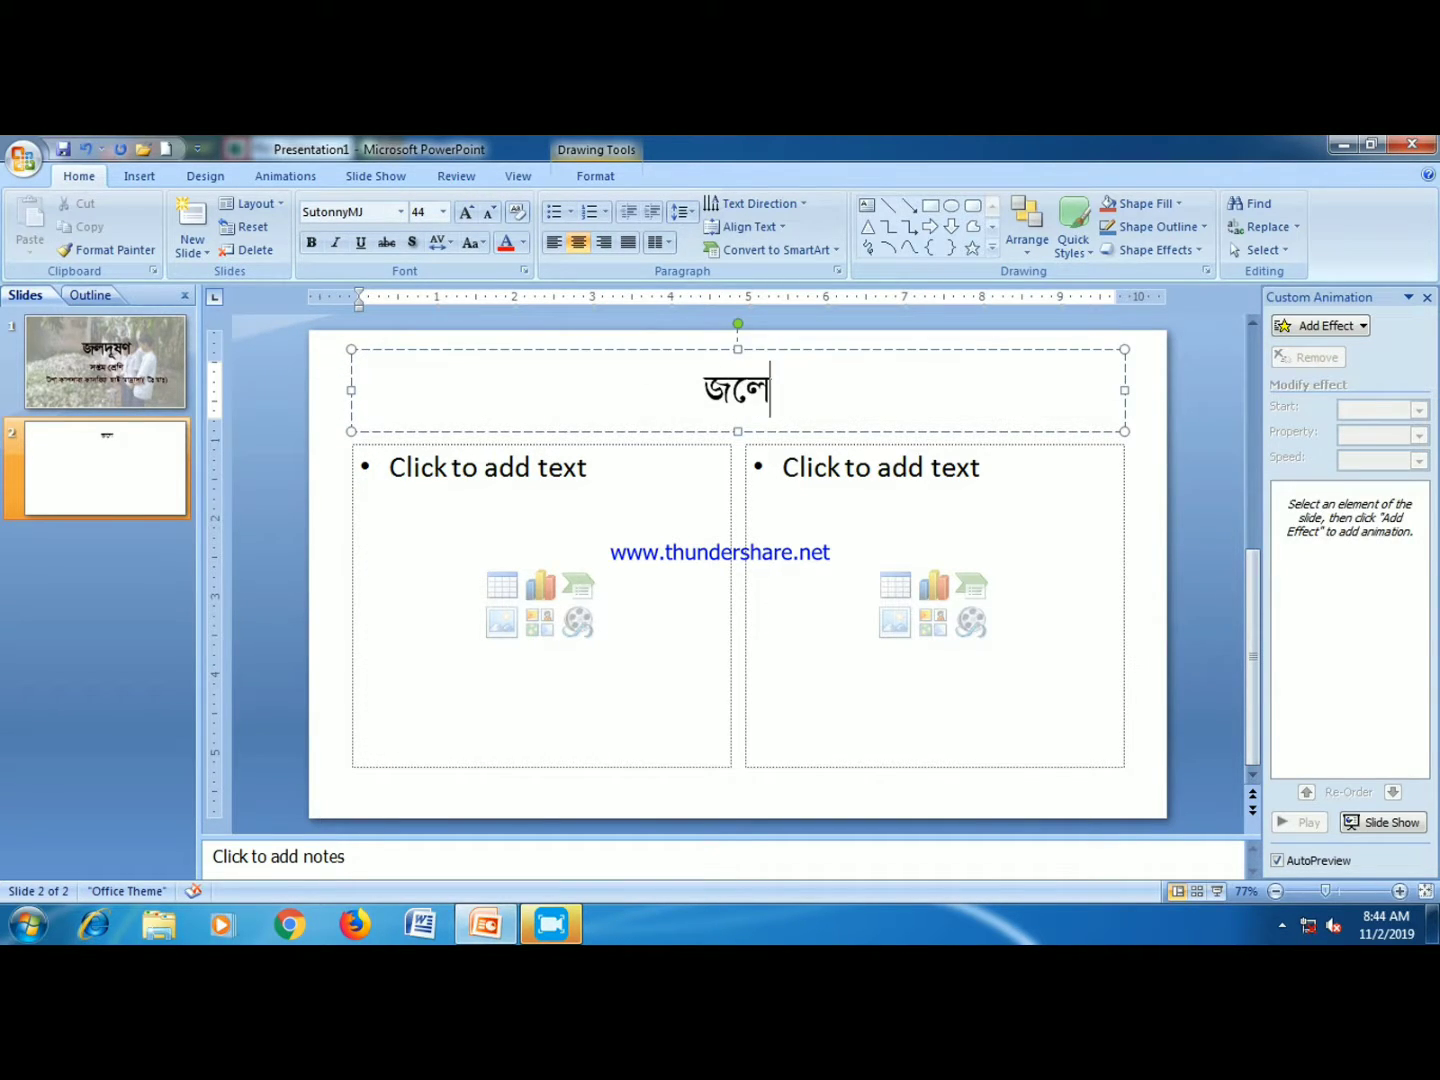
pyautogui.write('র উৎ')
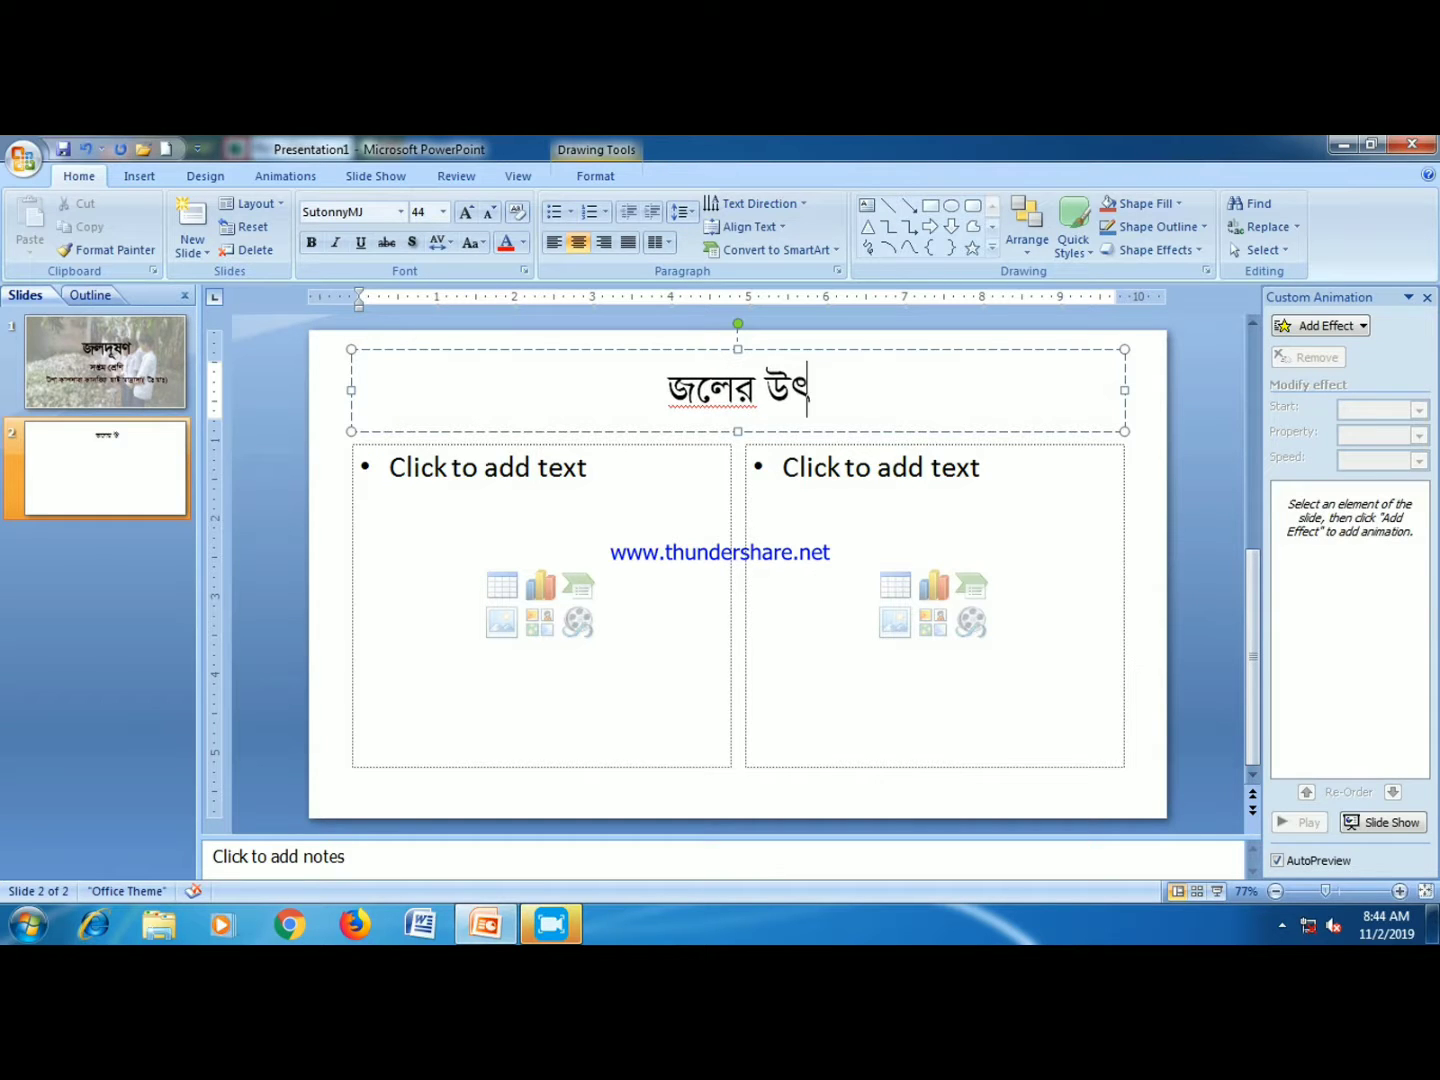
pyautogui.write('স')
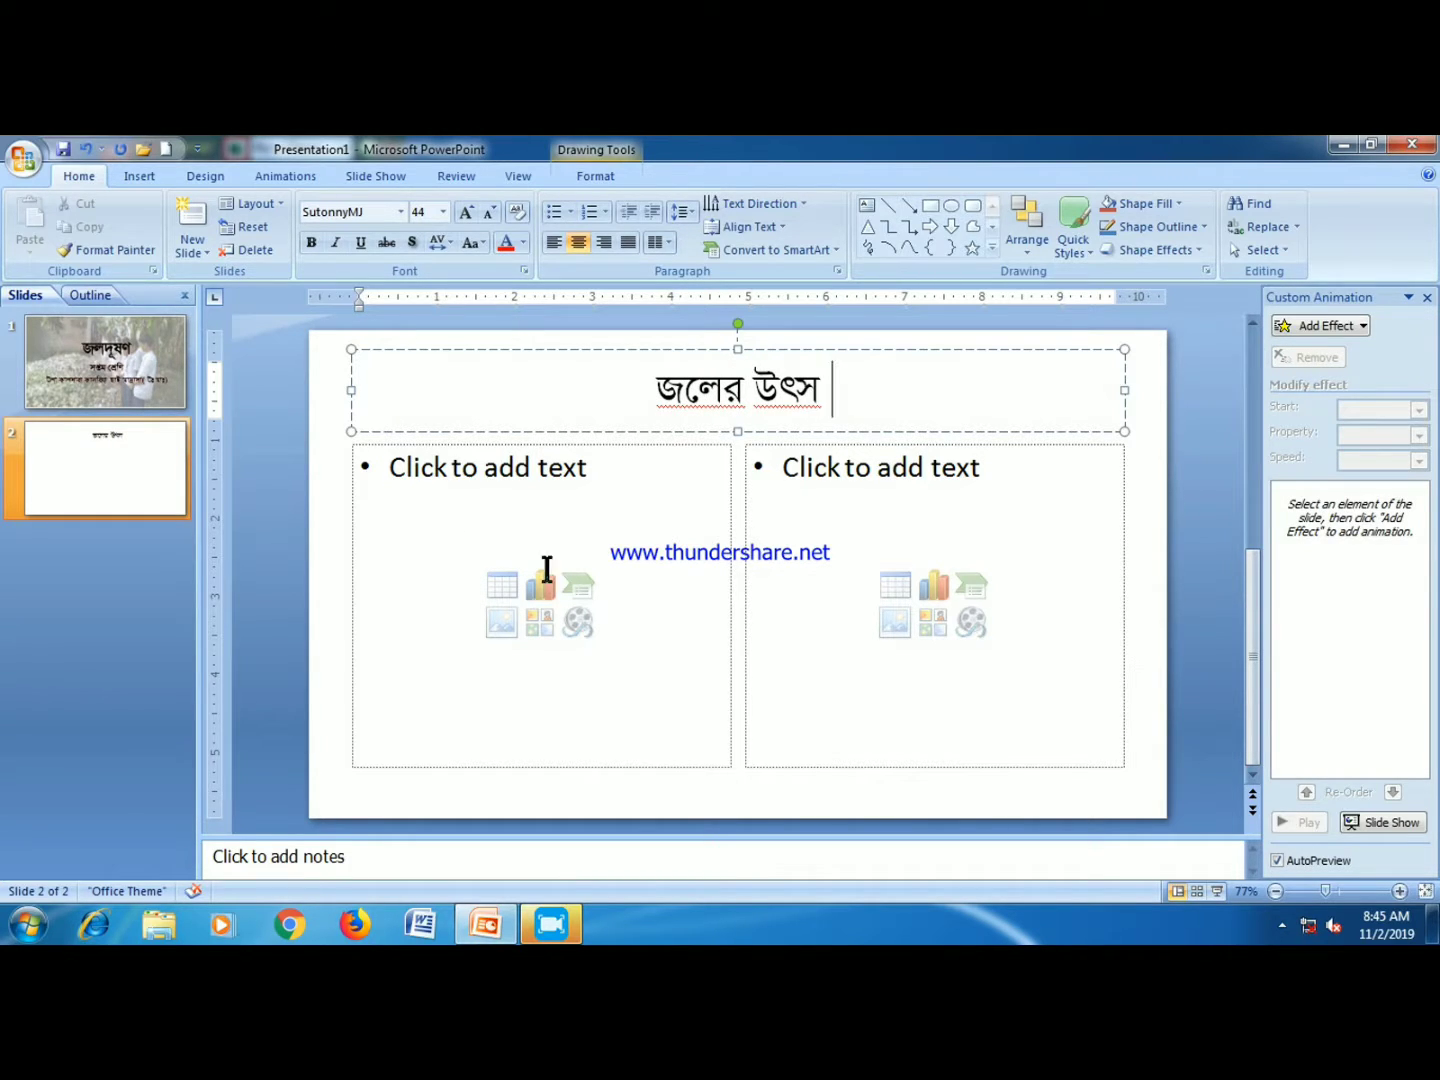
pyautogui.click(544, 592)
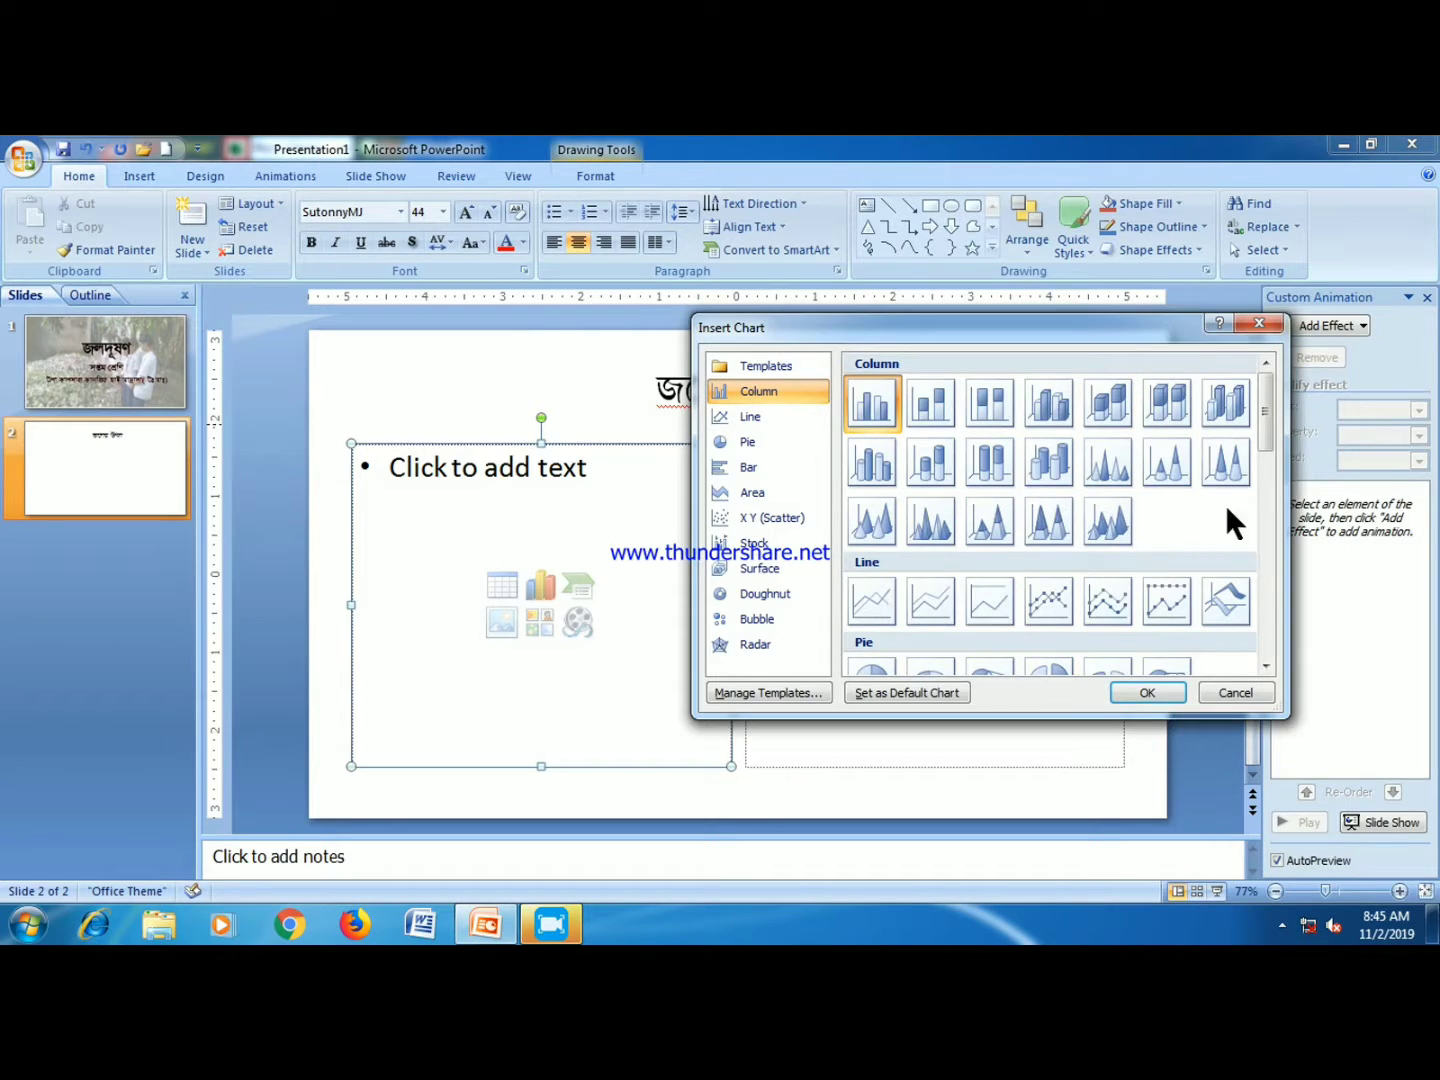
# - Insert a basic pie chart into the left content area
pyautogui.moveTo(1275, 439); pyautogui.dragTo(1274, 478)
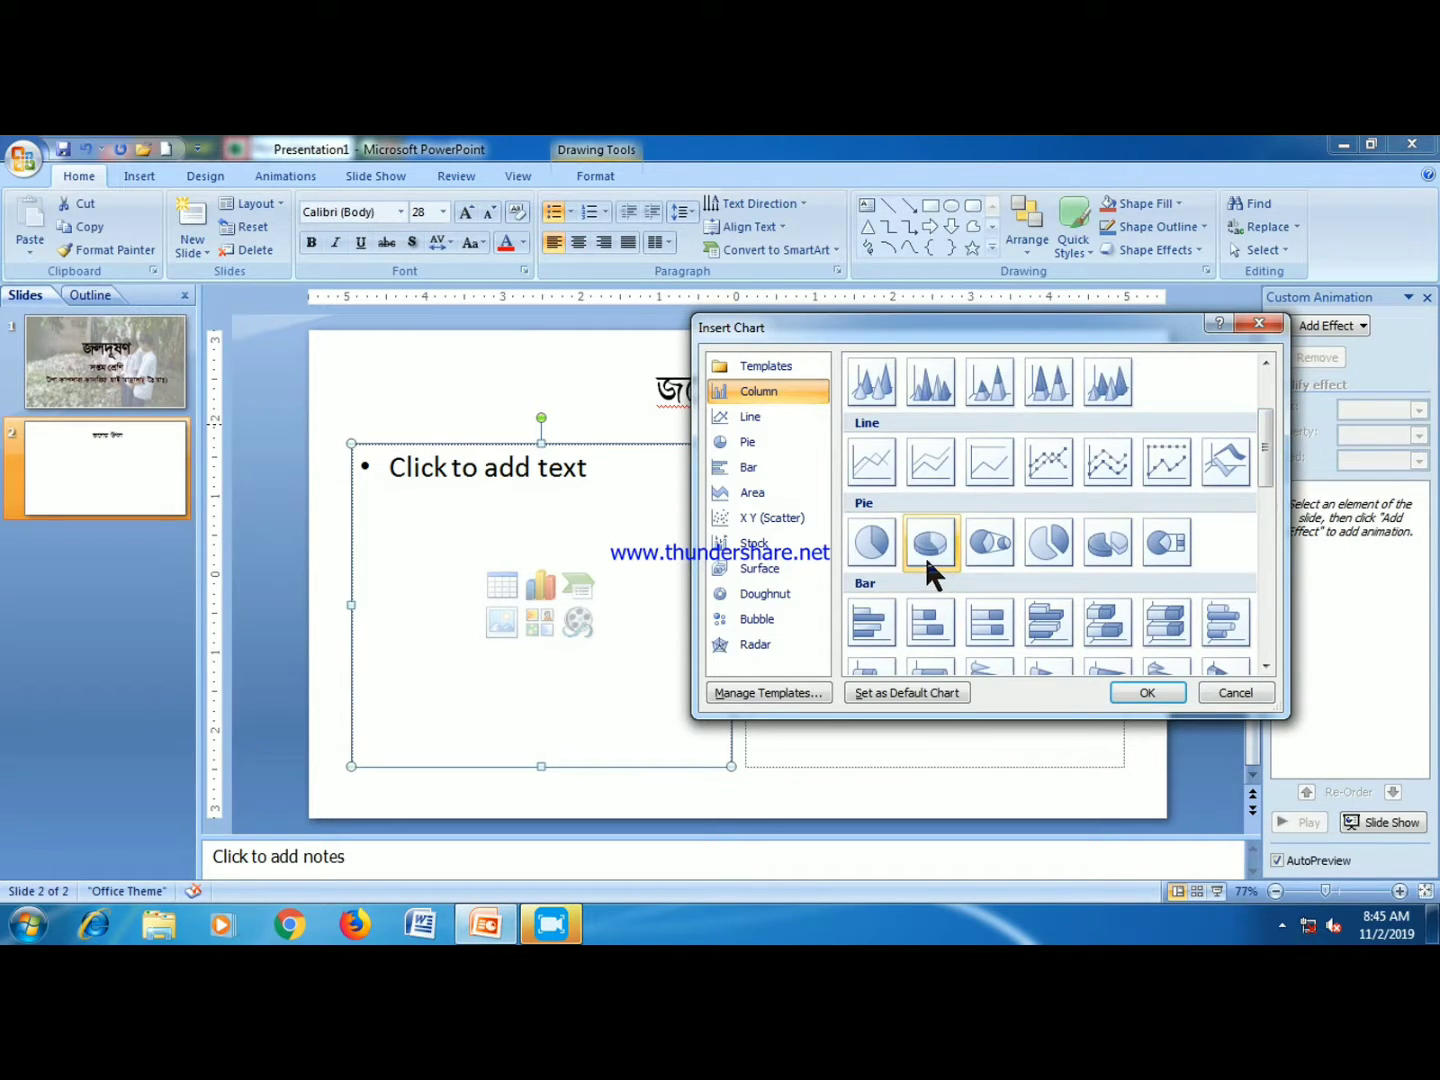
pyautogui.click(874, 544)
pyautogui.click(1148, 691)
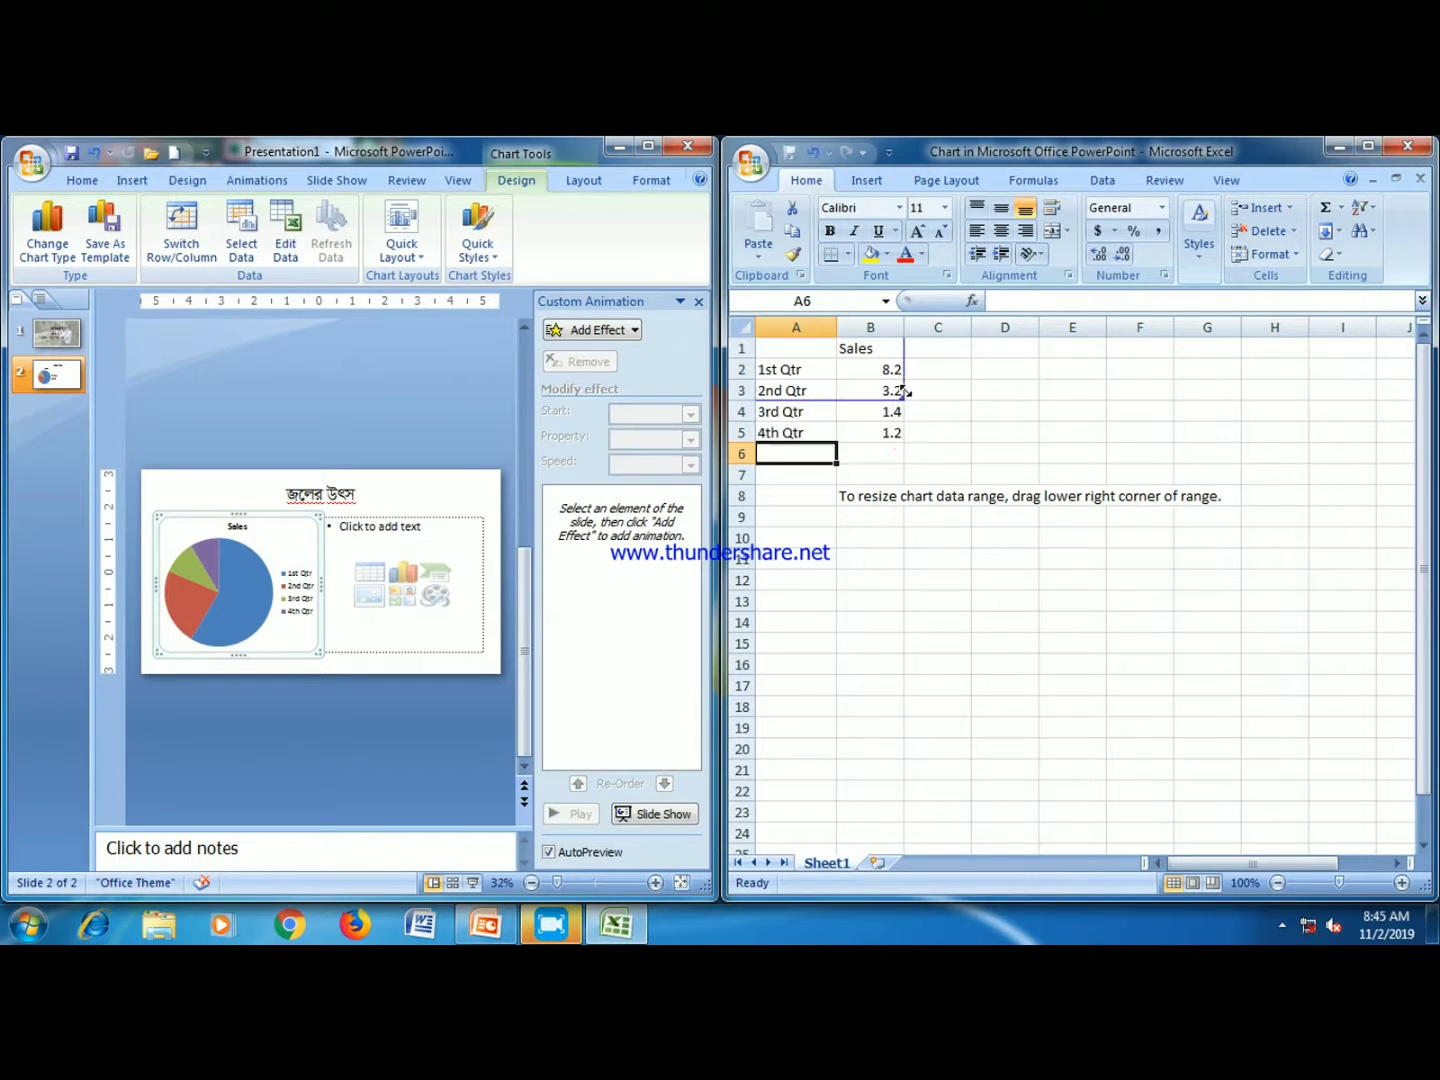
# - Shrink the chart data range to 1st and 2nd Qtr and clear the 3rd and 4th Qtr rows
pyautogui.moveTo(901, 446); pyautogui.dragTo(902, 395)
pyautogui.moveTo(780, 410); pyautogui.dragTo(878, 440)
pyautogui.press('Delete')
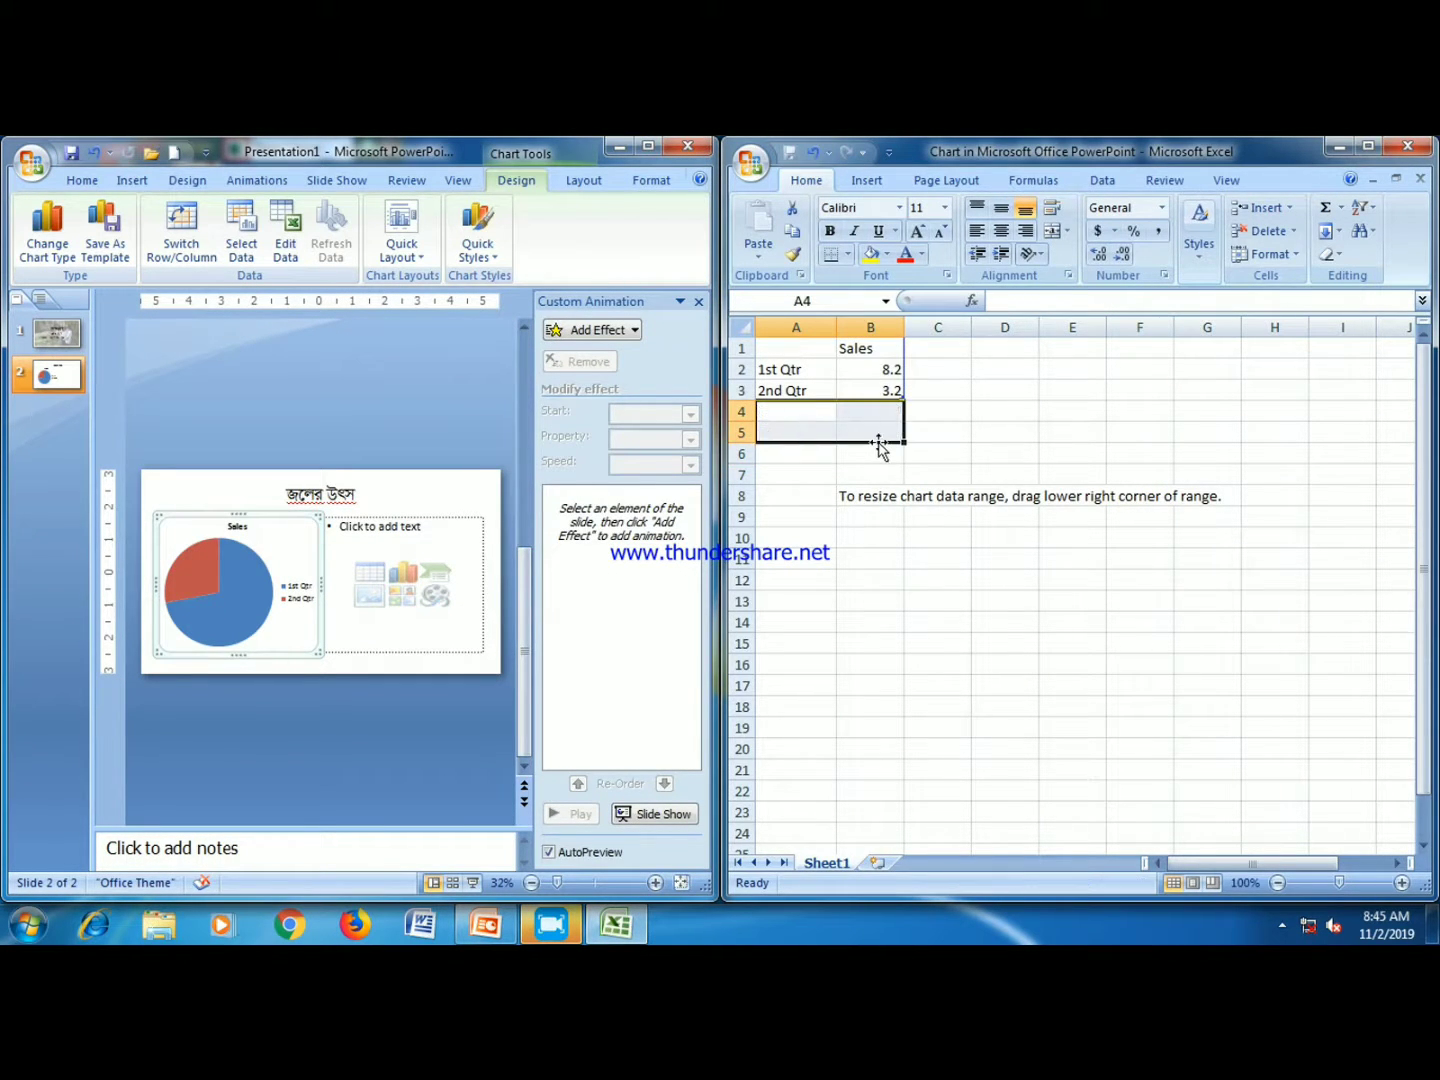
pyautogui.moveTo(775, 350); pyautogui.dragTo(845, 384)
# - Place the Excel data window beside the slide and switch the Bengali keyboard to Unicode
pyautogui.moveTo(1050, 152); pyautogui.dragTo(1018, 296)
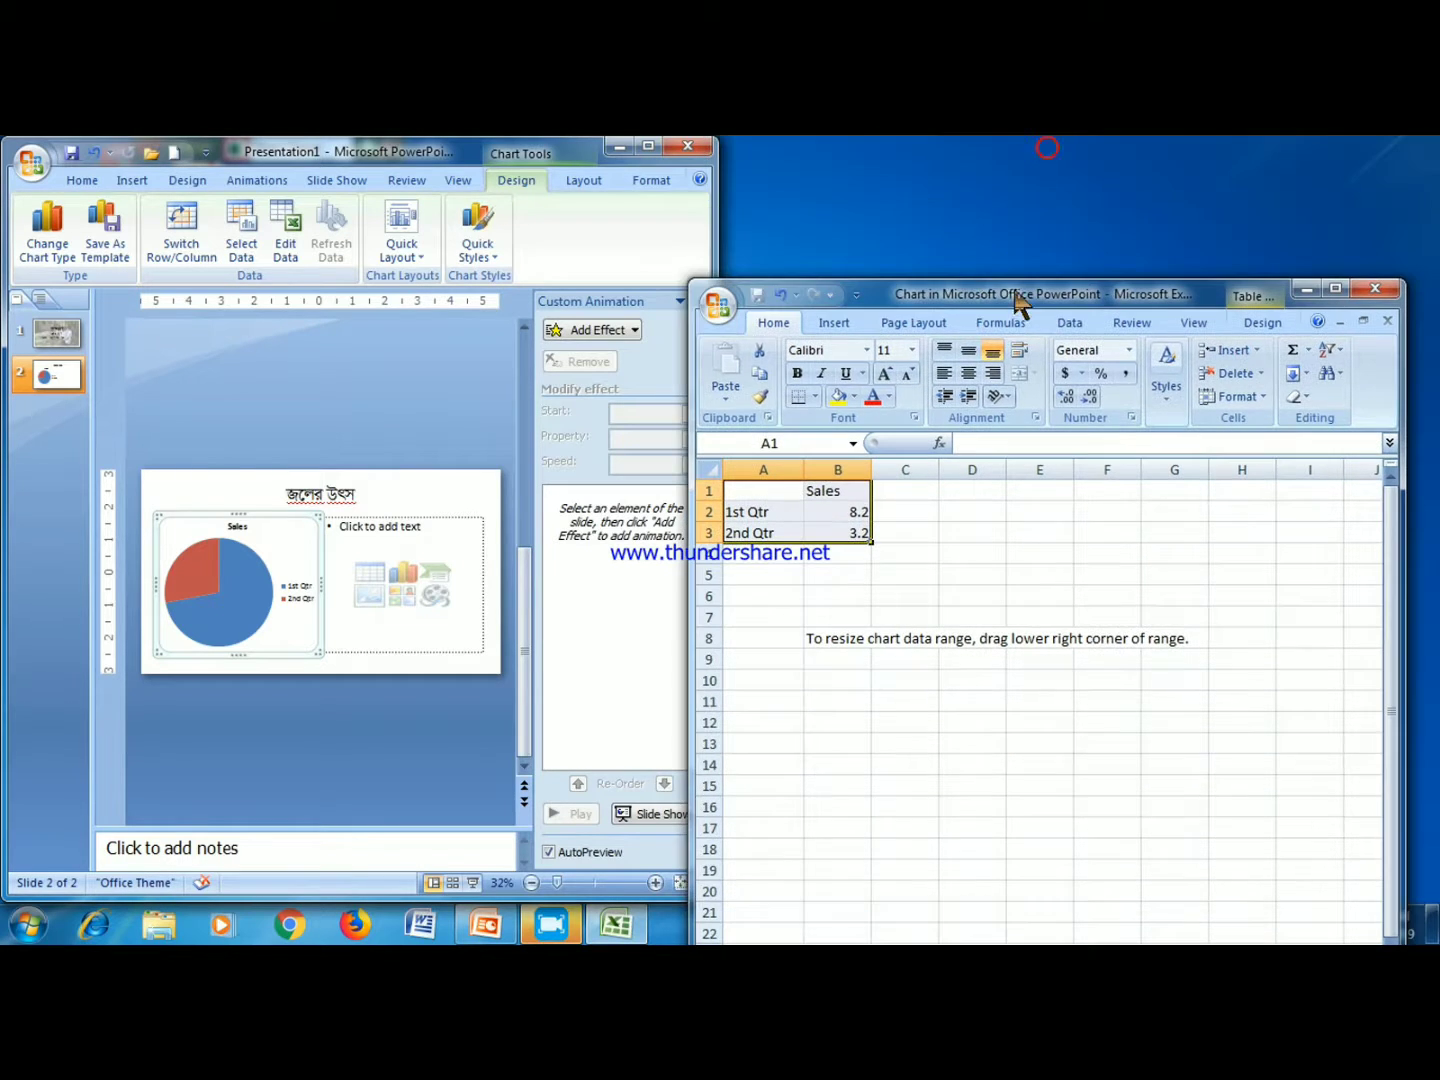
pyautogui.click(620, 148)
pyautogui.click(342, 149)
pyautogui.click(300, 201)
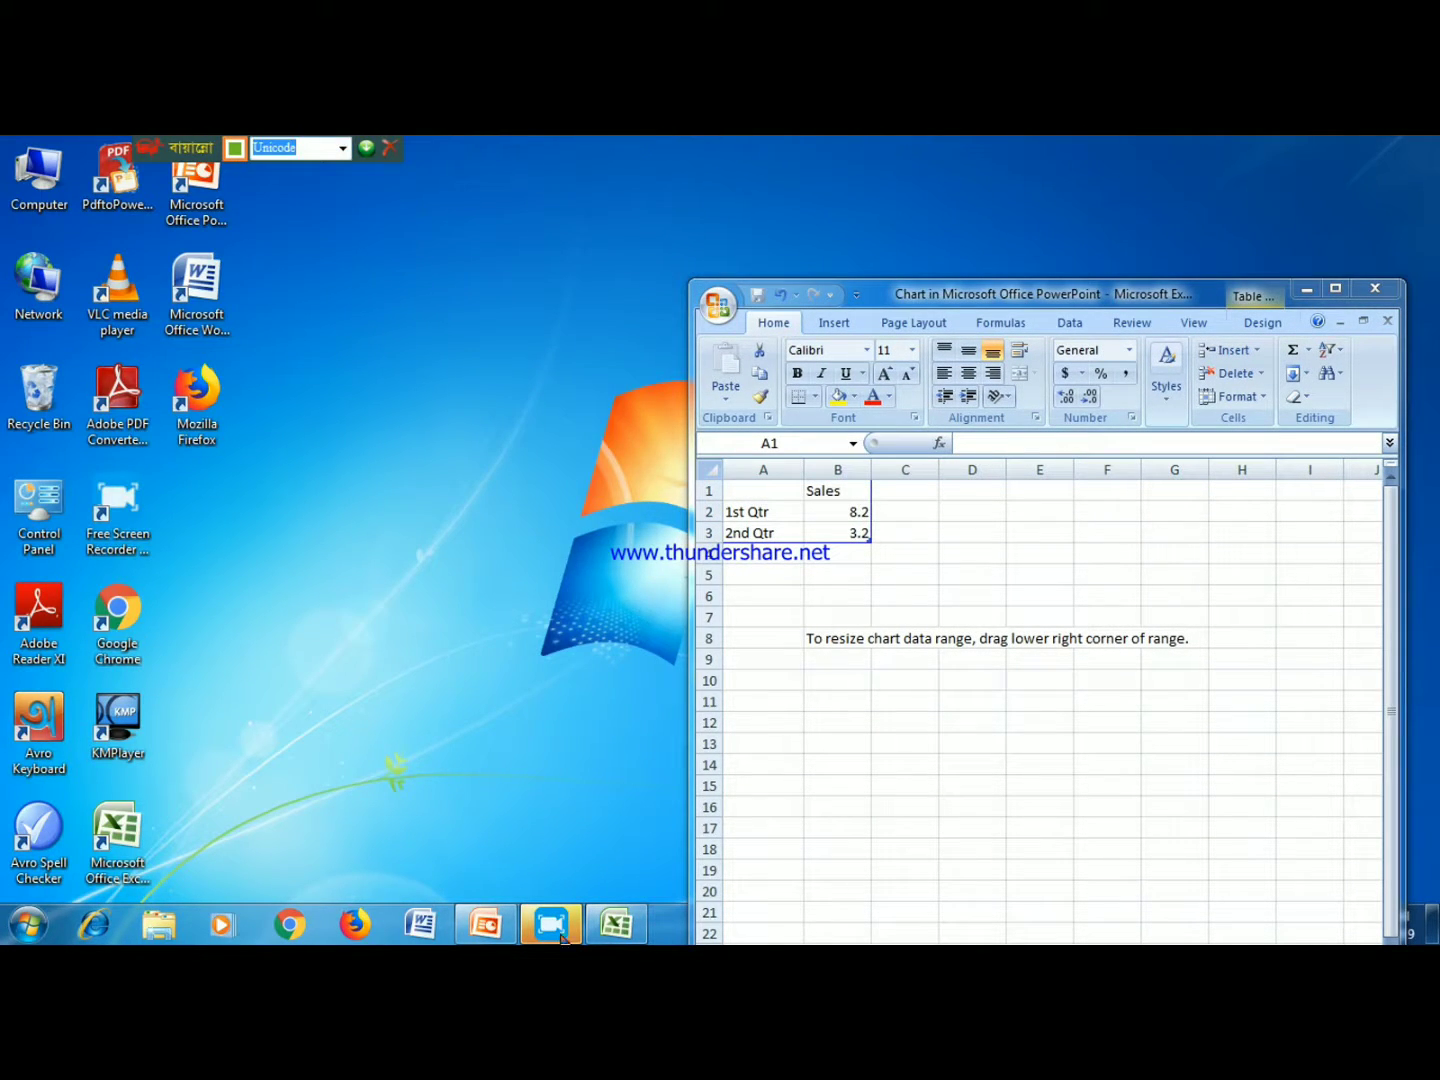
pyautogui.click(488, 924)
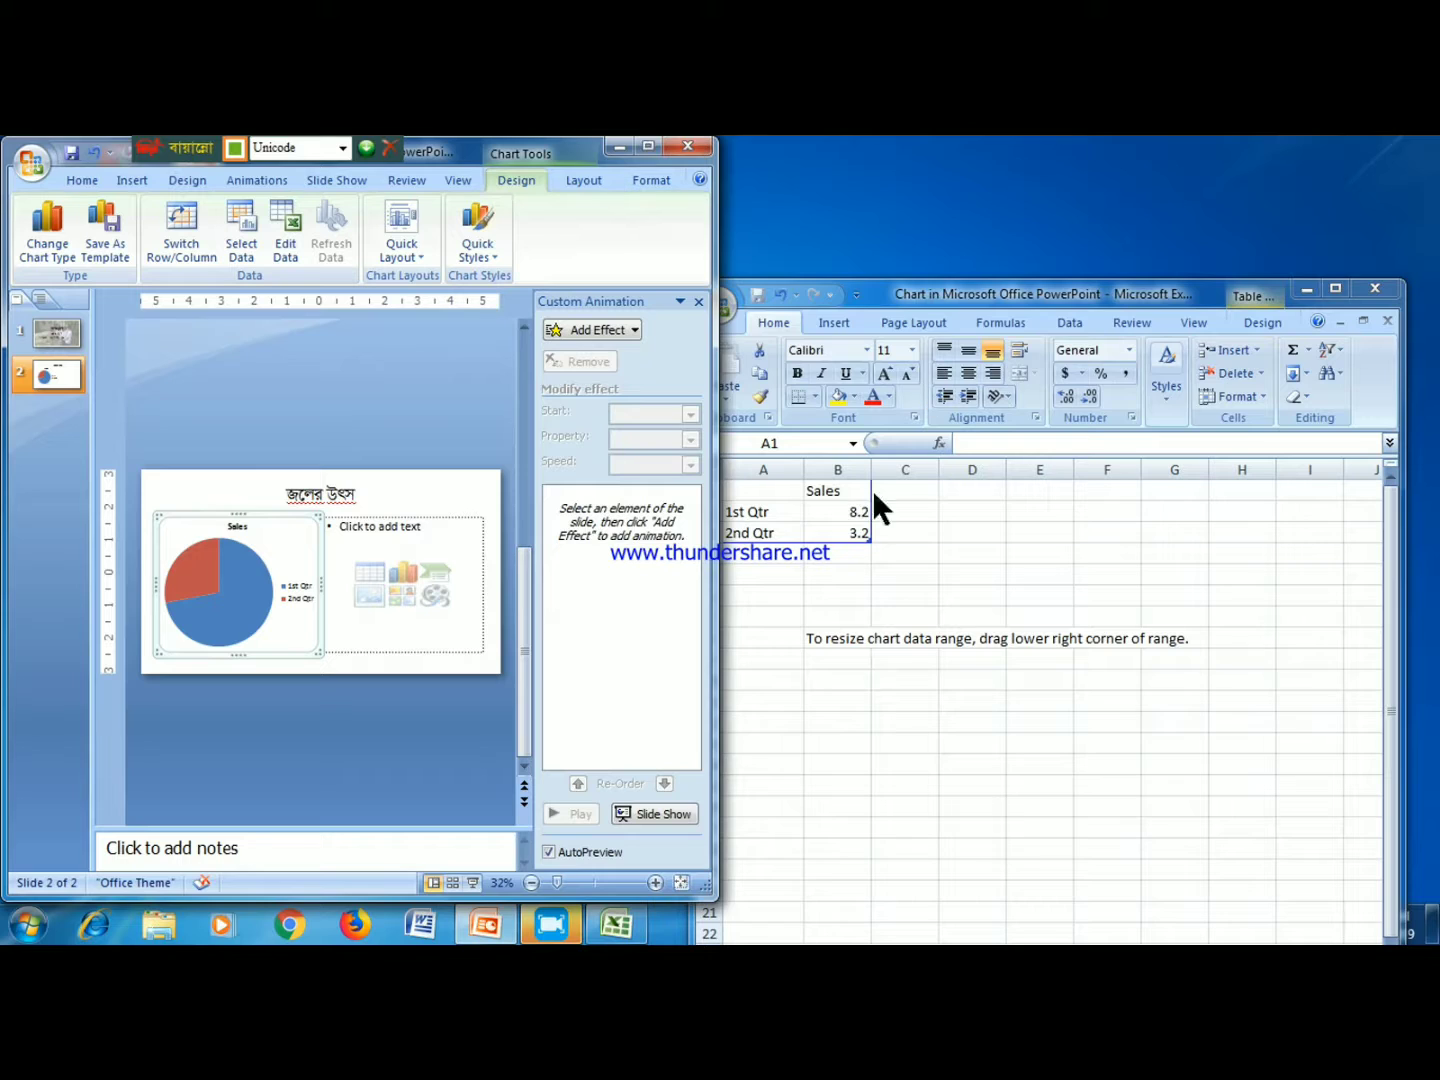
pyautogui.moveTo(900, 293); pyautogui.dragTo(1000, 268)
# - Apply the ArhialkhanM font to data cells A1:B3
pyautogui.moveTo(896, 463); pyautogui.dragTo(988, 506)
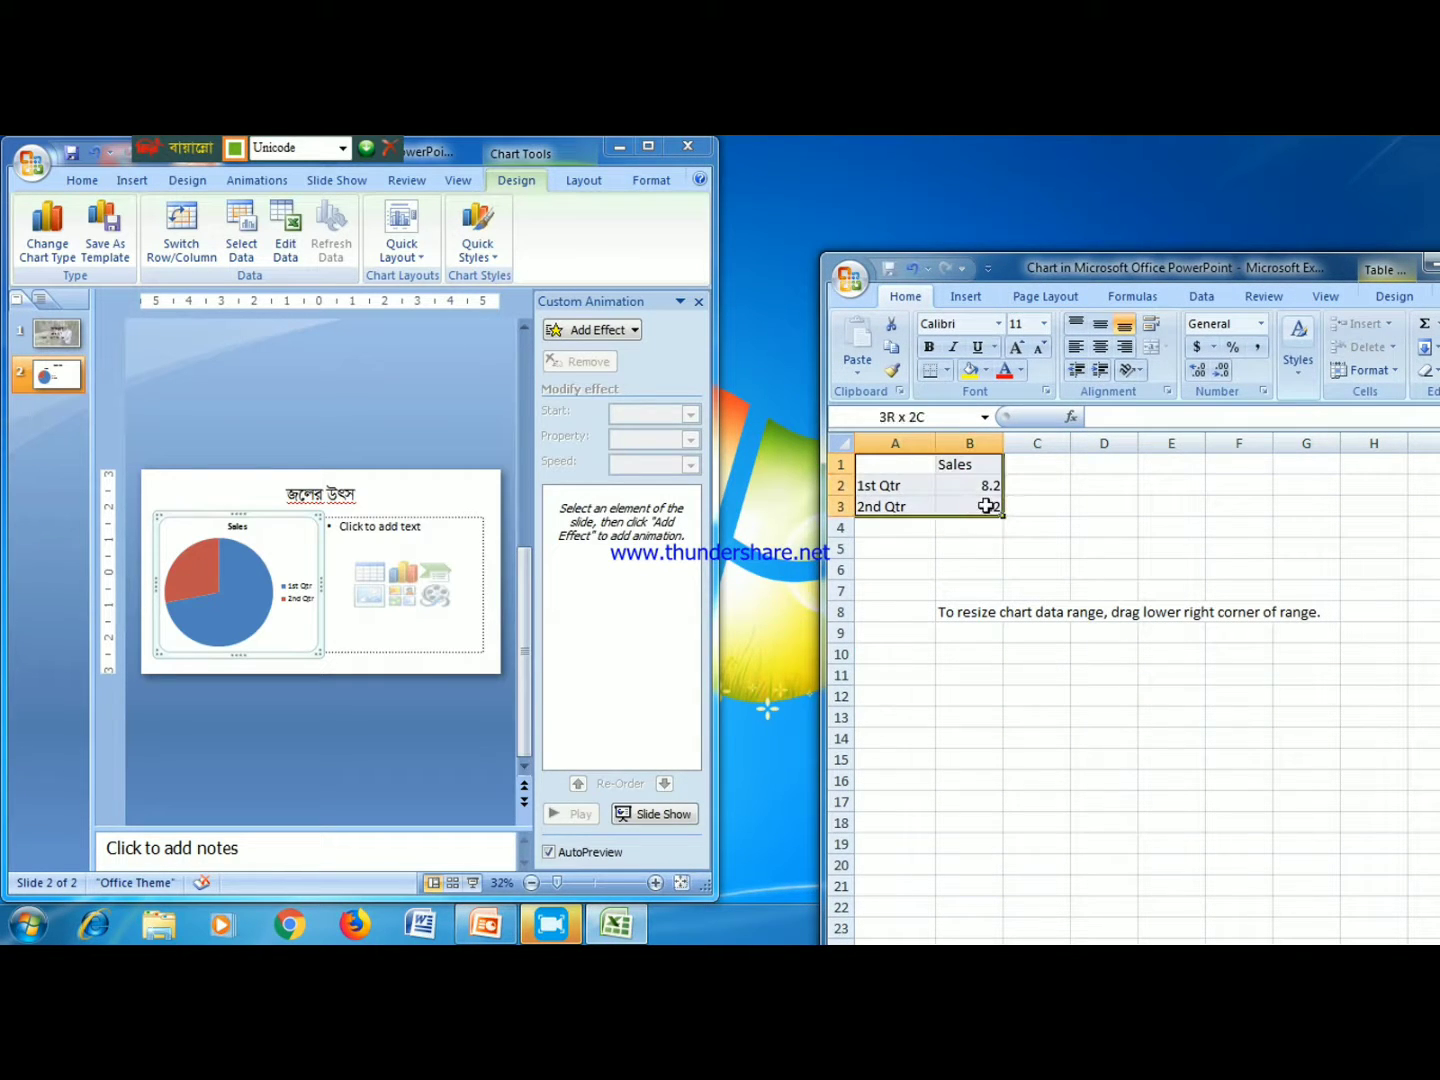
pyautogui.click(998, 323)
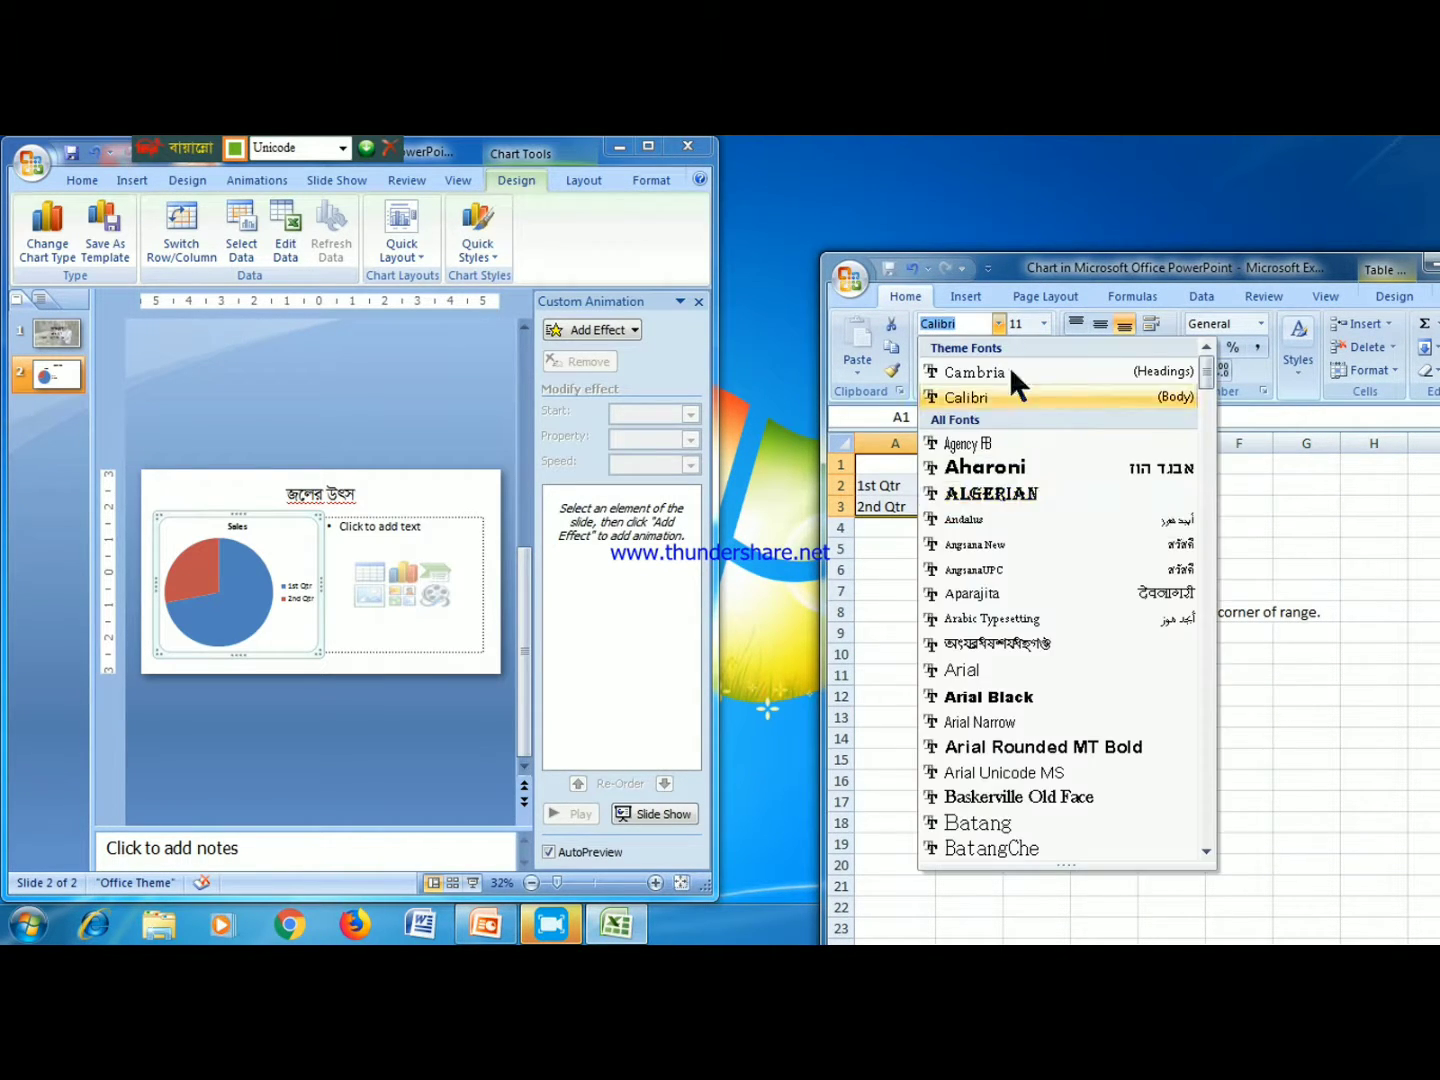
pyautogui.scroll(-3, 1206, 393)
pyautogui.scroll(-1, 1207, 393)
pyautogui.scroll(1, 1131, 394)
pyautogui.click(1060, 373)
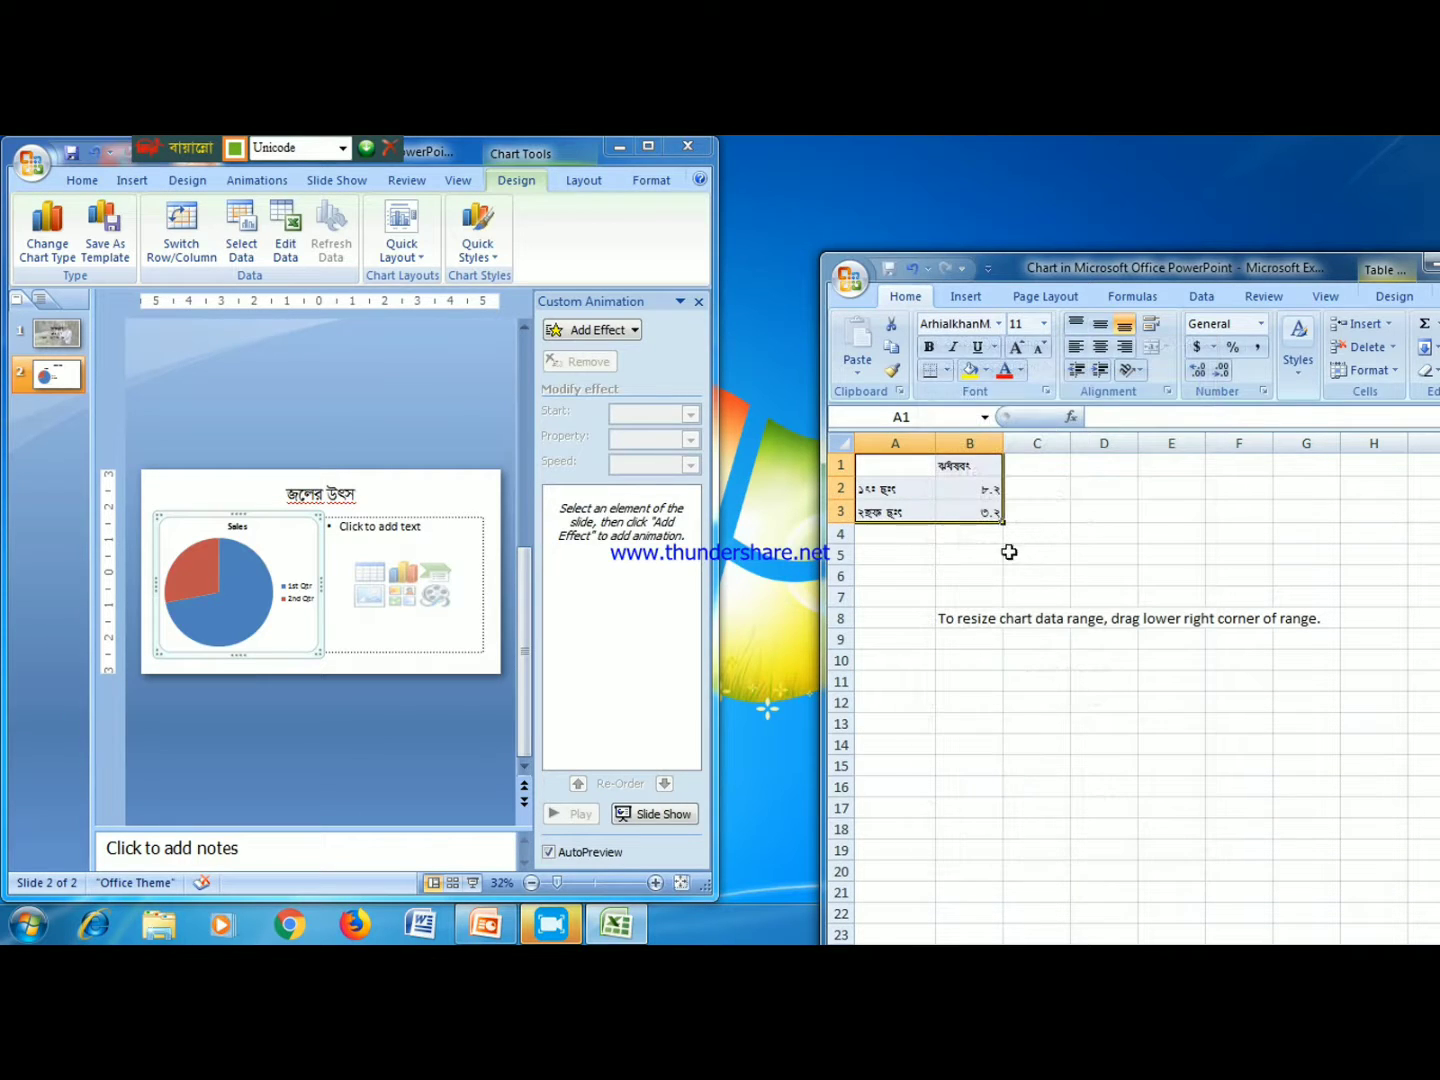
# - Relabel B1 as জল %, A2 as সমুদ্রের জল and A3 as স্বাদু জল
pyautogui.click(977, 468)
pyautogui.doubleClick(976, 468)
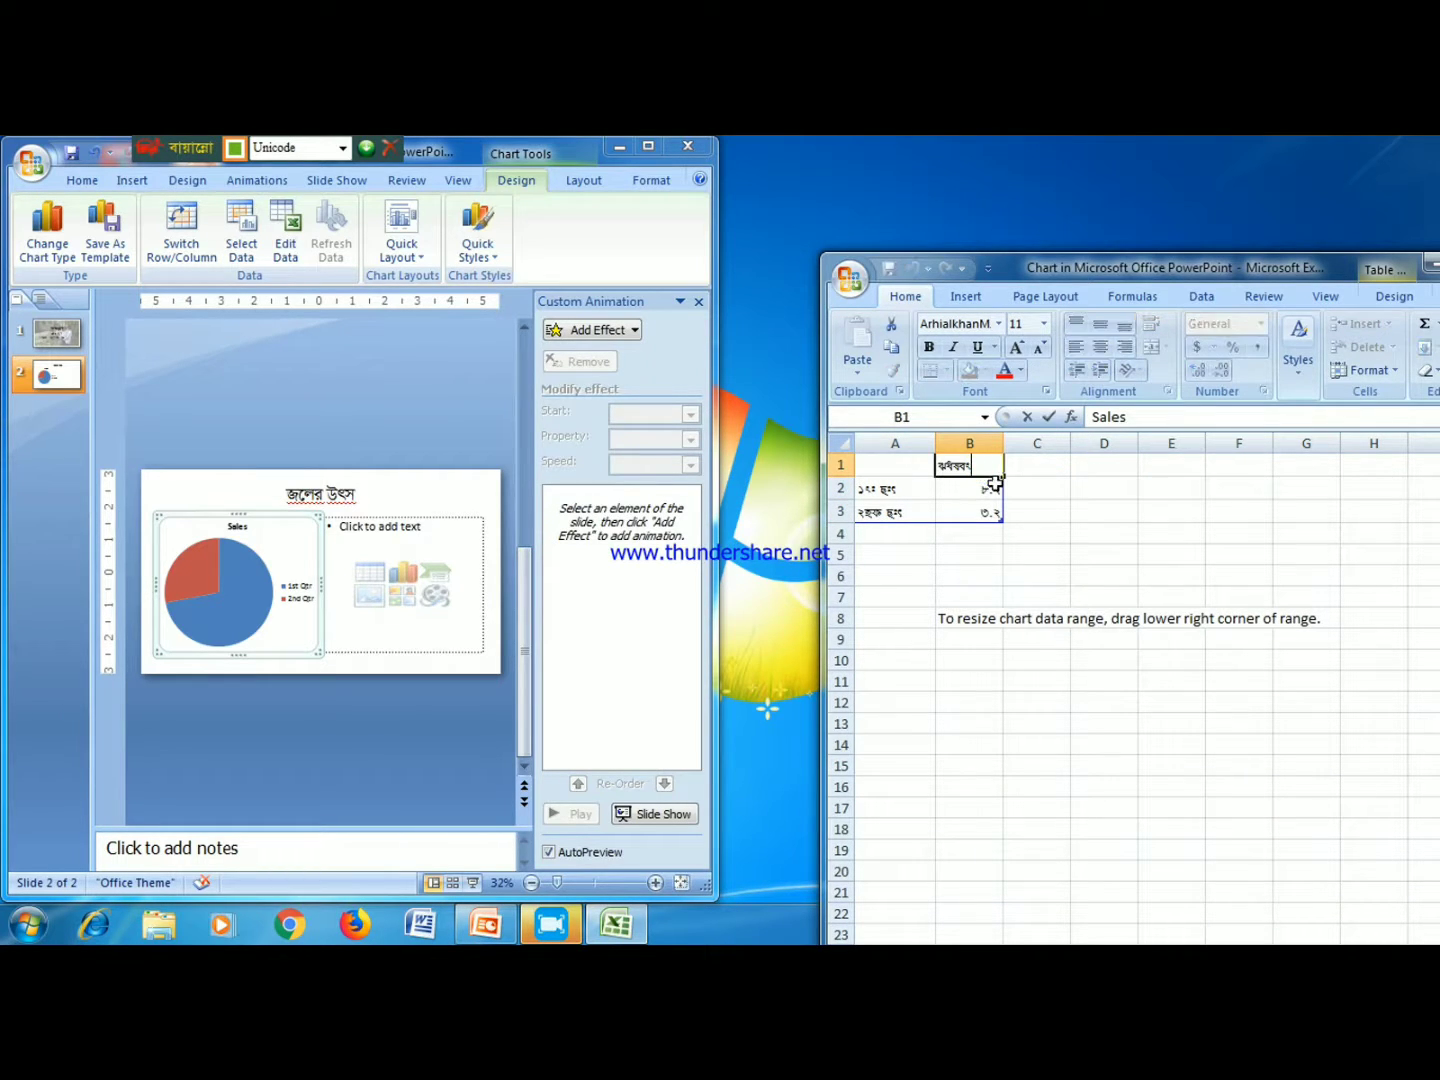
pyautogui.press('BackSpace')
pyautogui.press('BackSpace')
pyautogui.press('BackSpace')
pyautogui.write('জল%')
pyautogui.click(904, 491)
pyautogui.doubleClick(910, 490)
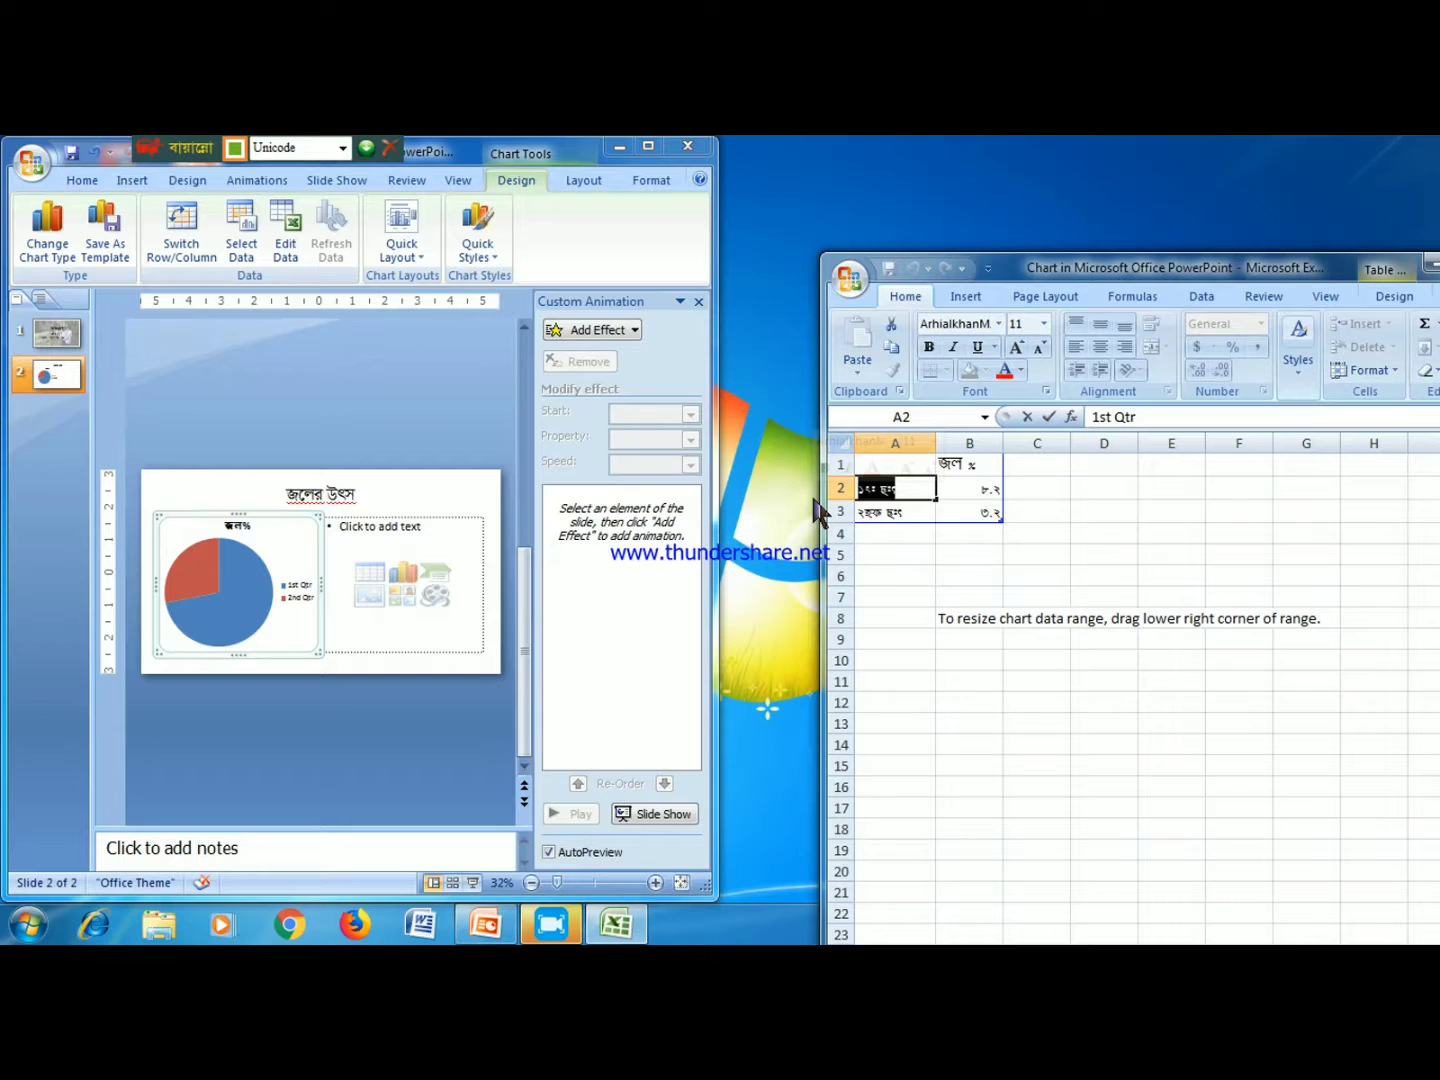
pyautogui.write('সমুদ্রের জল')
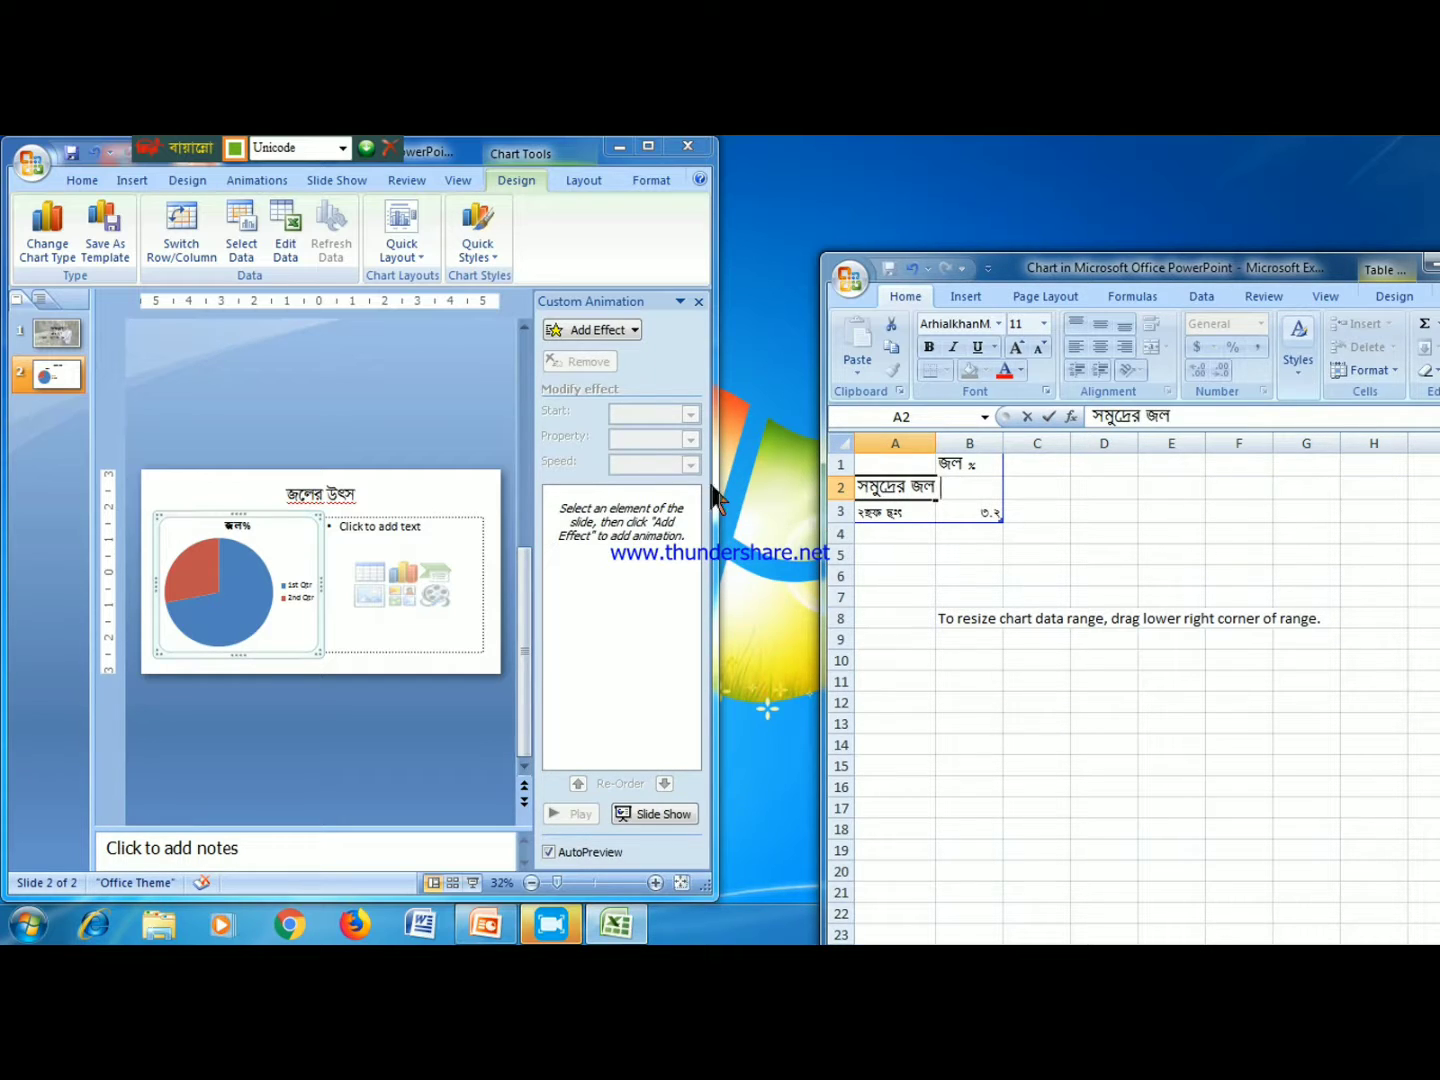
pyautogui.click(896, 511)
pyautogui.doubleClick(896, 511)
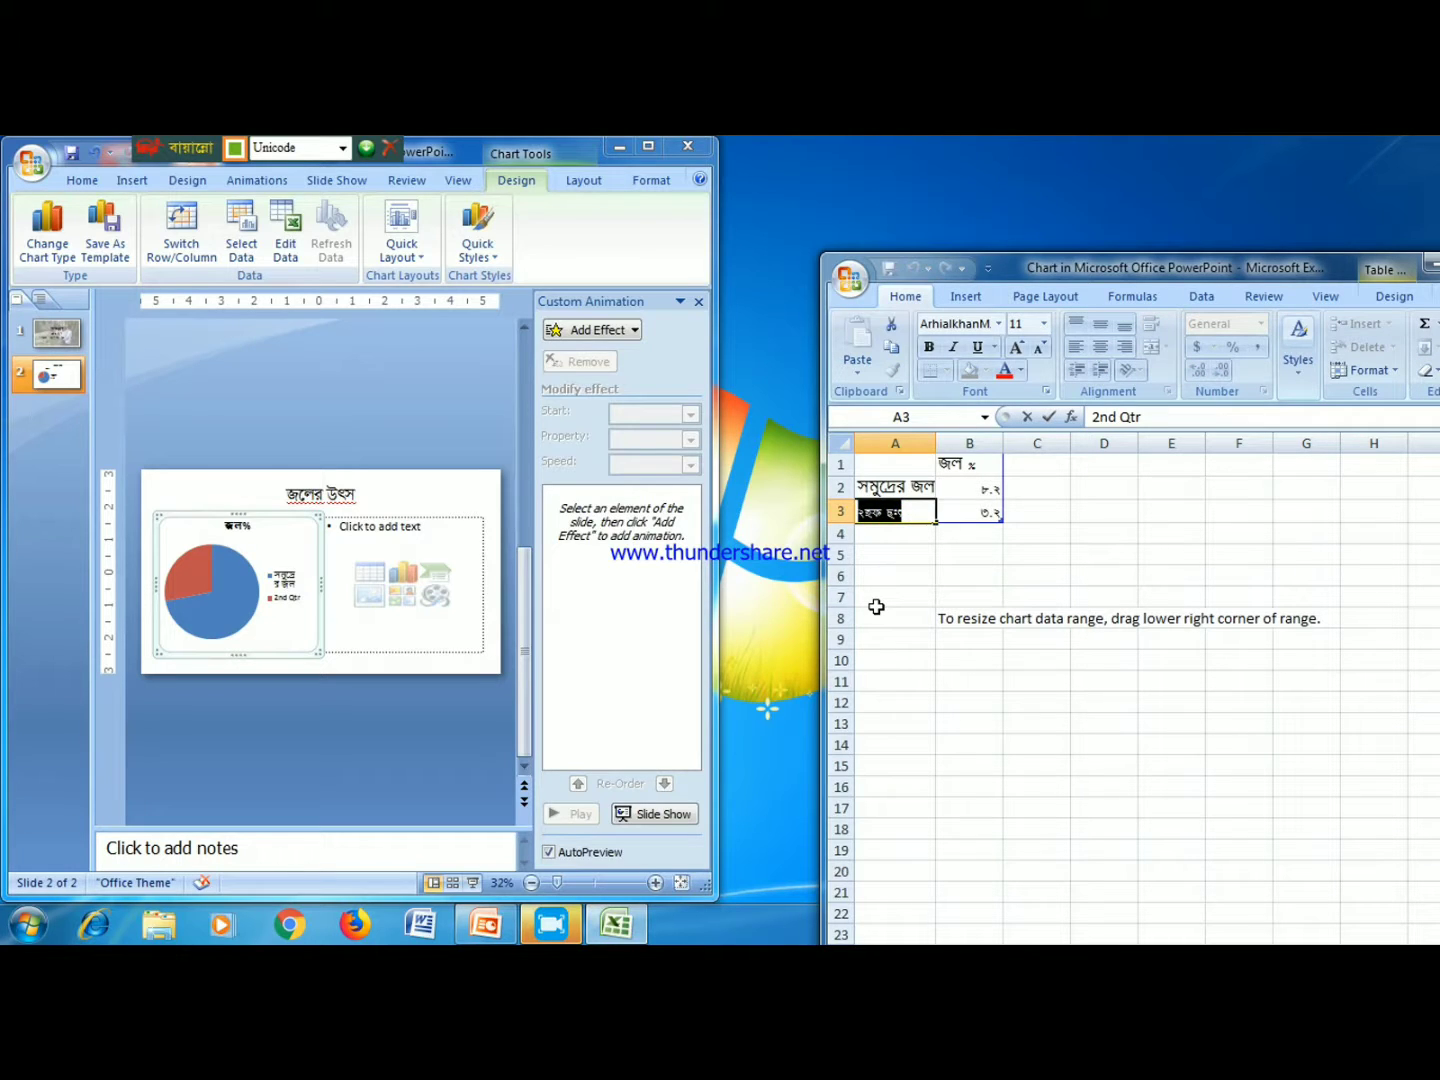
pyautogui.write('স্বাদু')
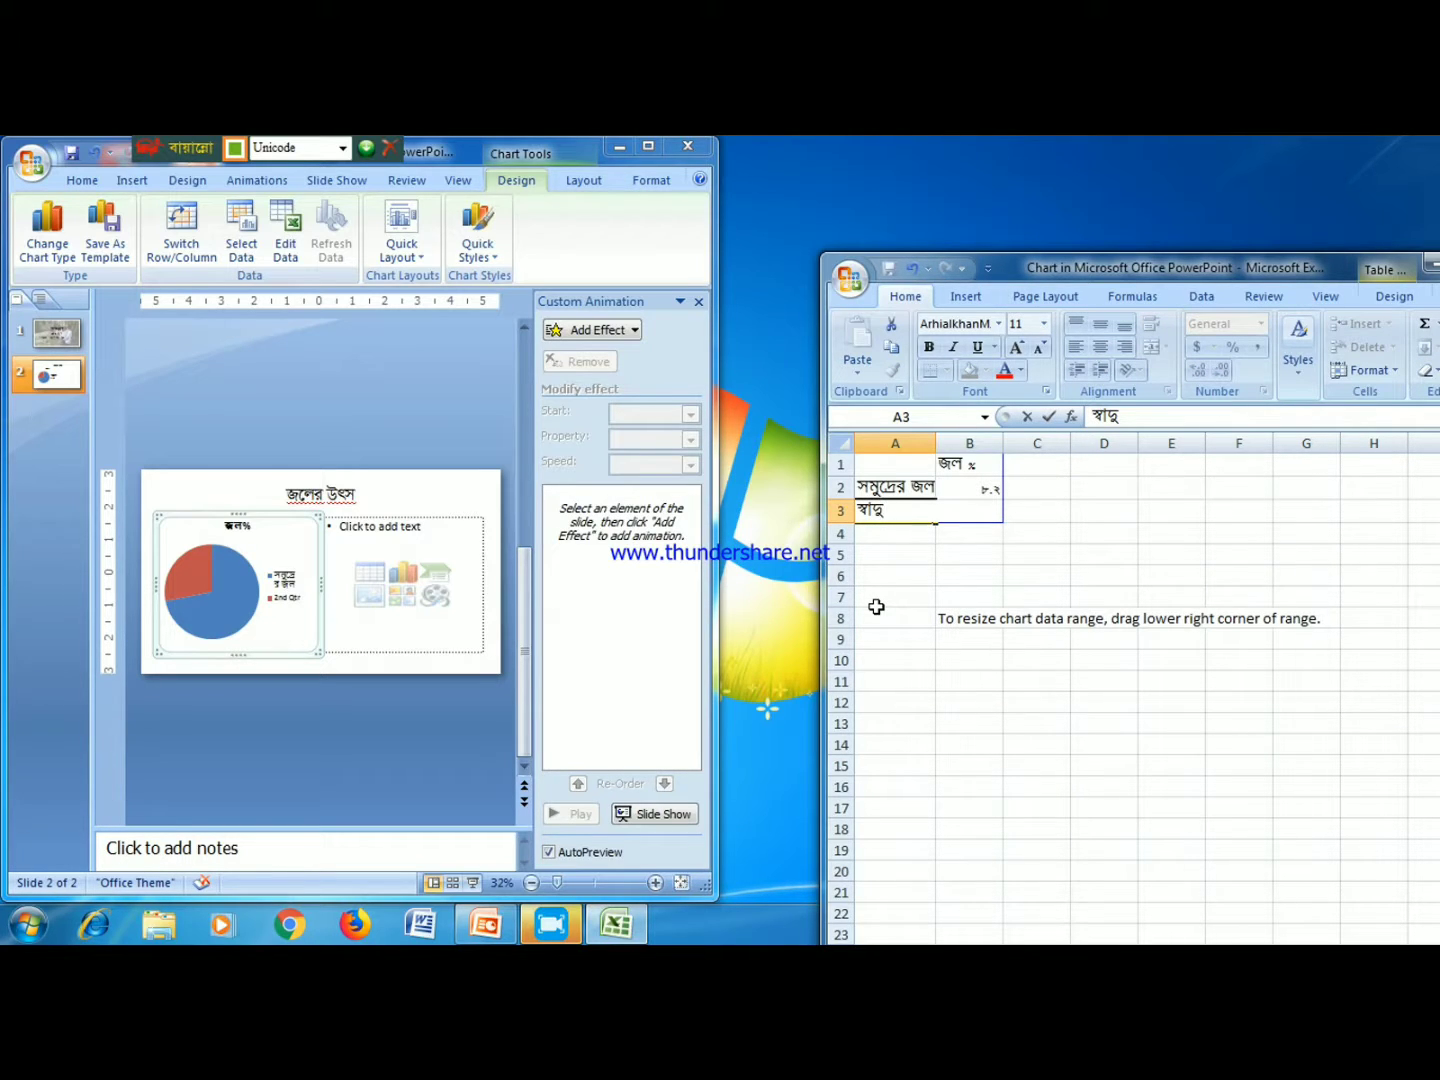
pyautogui.write(' জল')
pyautogui.click(996, 493)
# - Enter ৯৭ in B2 and ৩ in B3, then widen column A to fit the labels
pyautogui.doubleClick(996, 493)
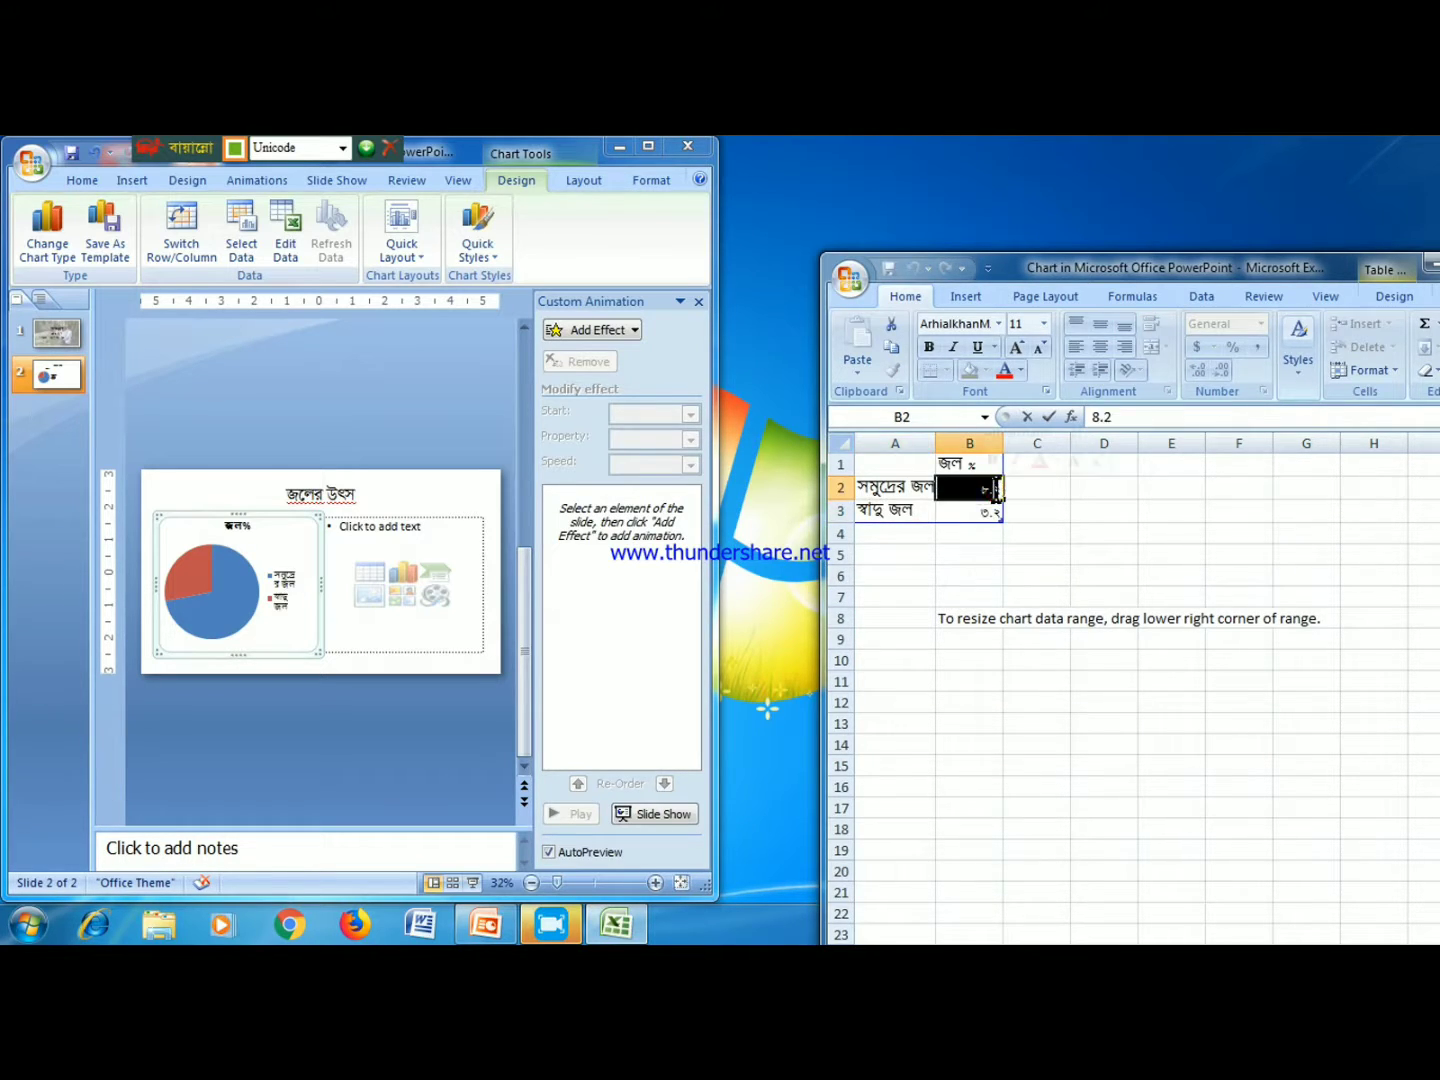
pyautogui.write('৯৭')
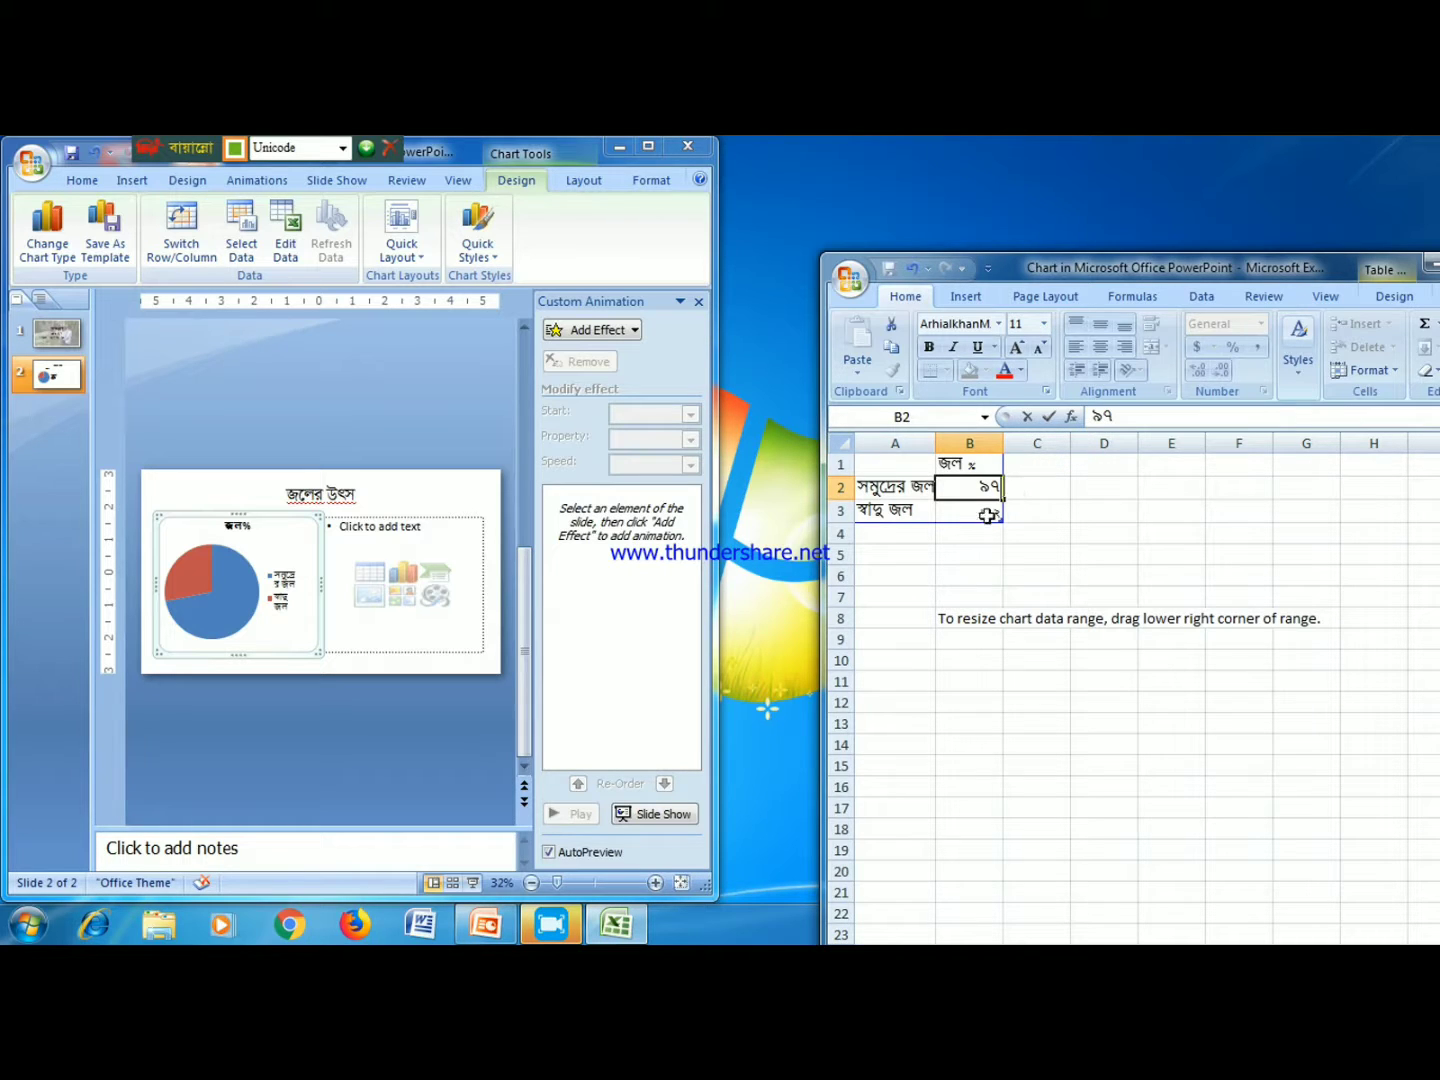
pyautogui.click(990, 513)
pyautogui.doubleClick(990, 513)
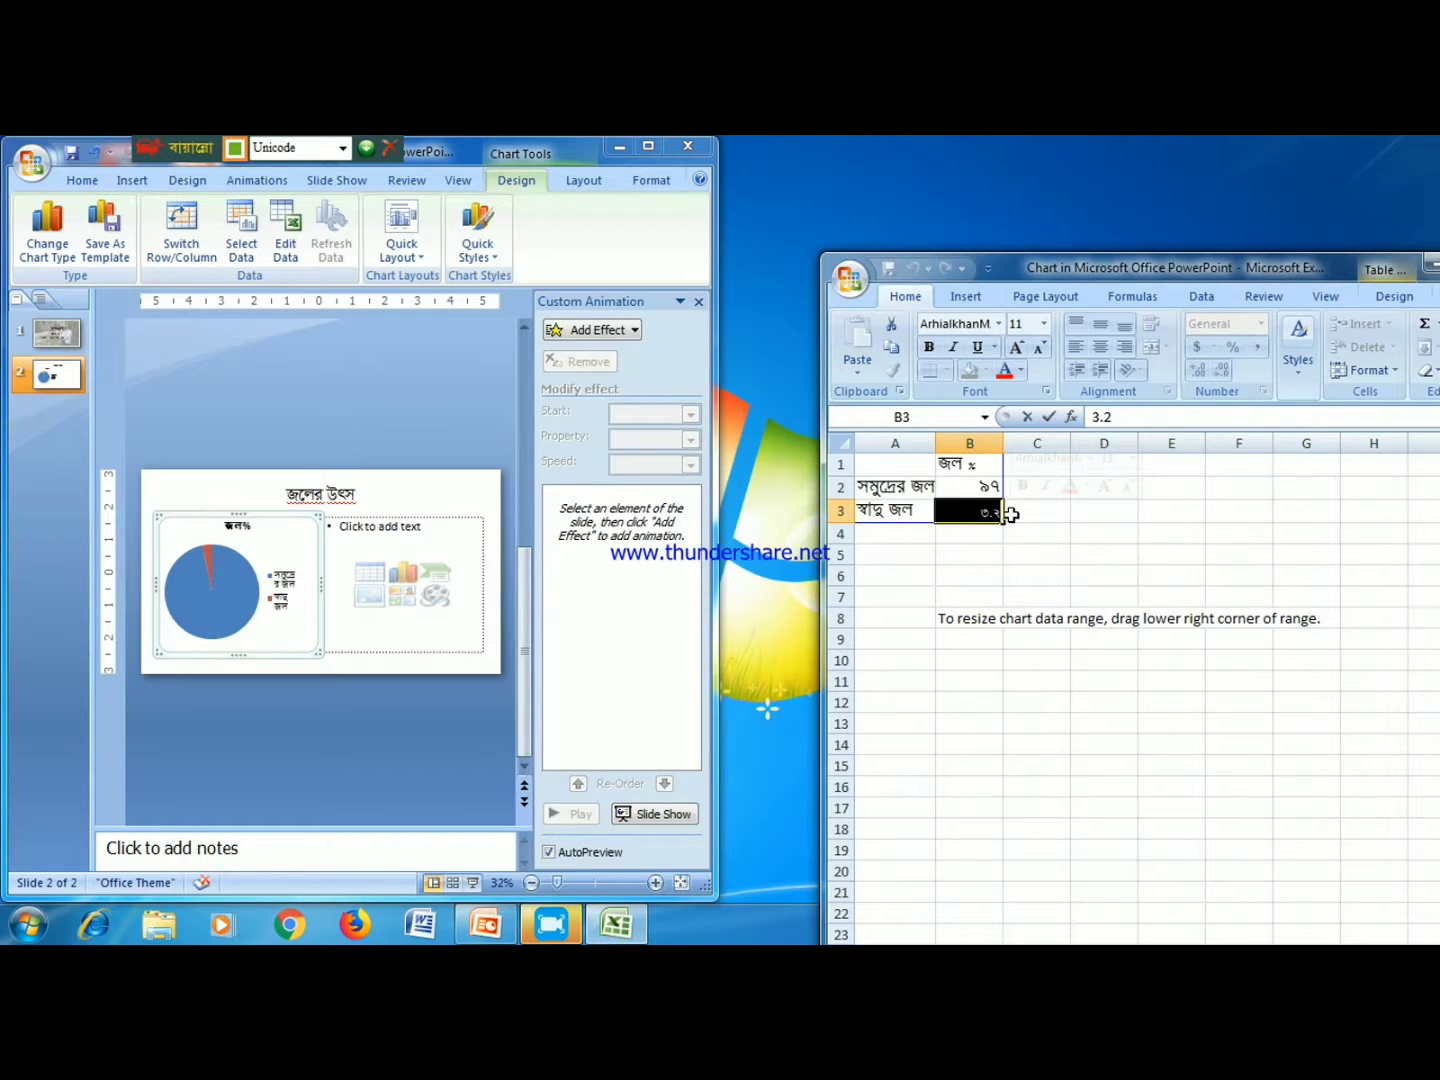
pyautogui.write('৩')
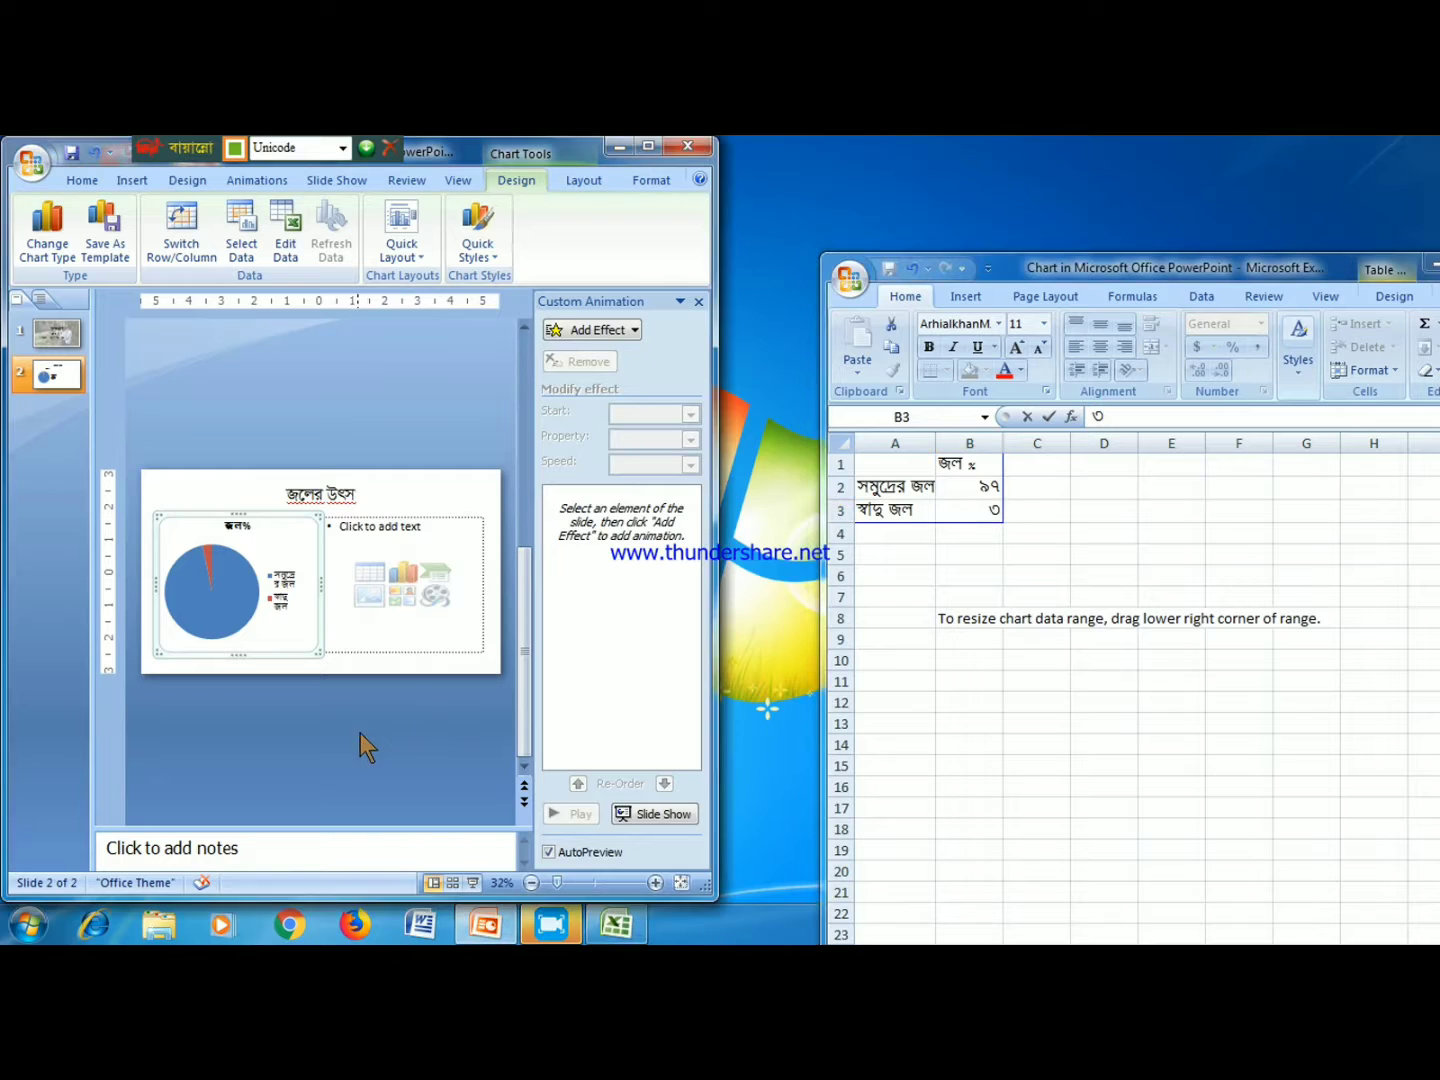
pyautogui.click(933, 463)
pyautogui.moveTo(937, 444); pyautogui.dragTo(949, 444)
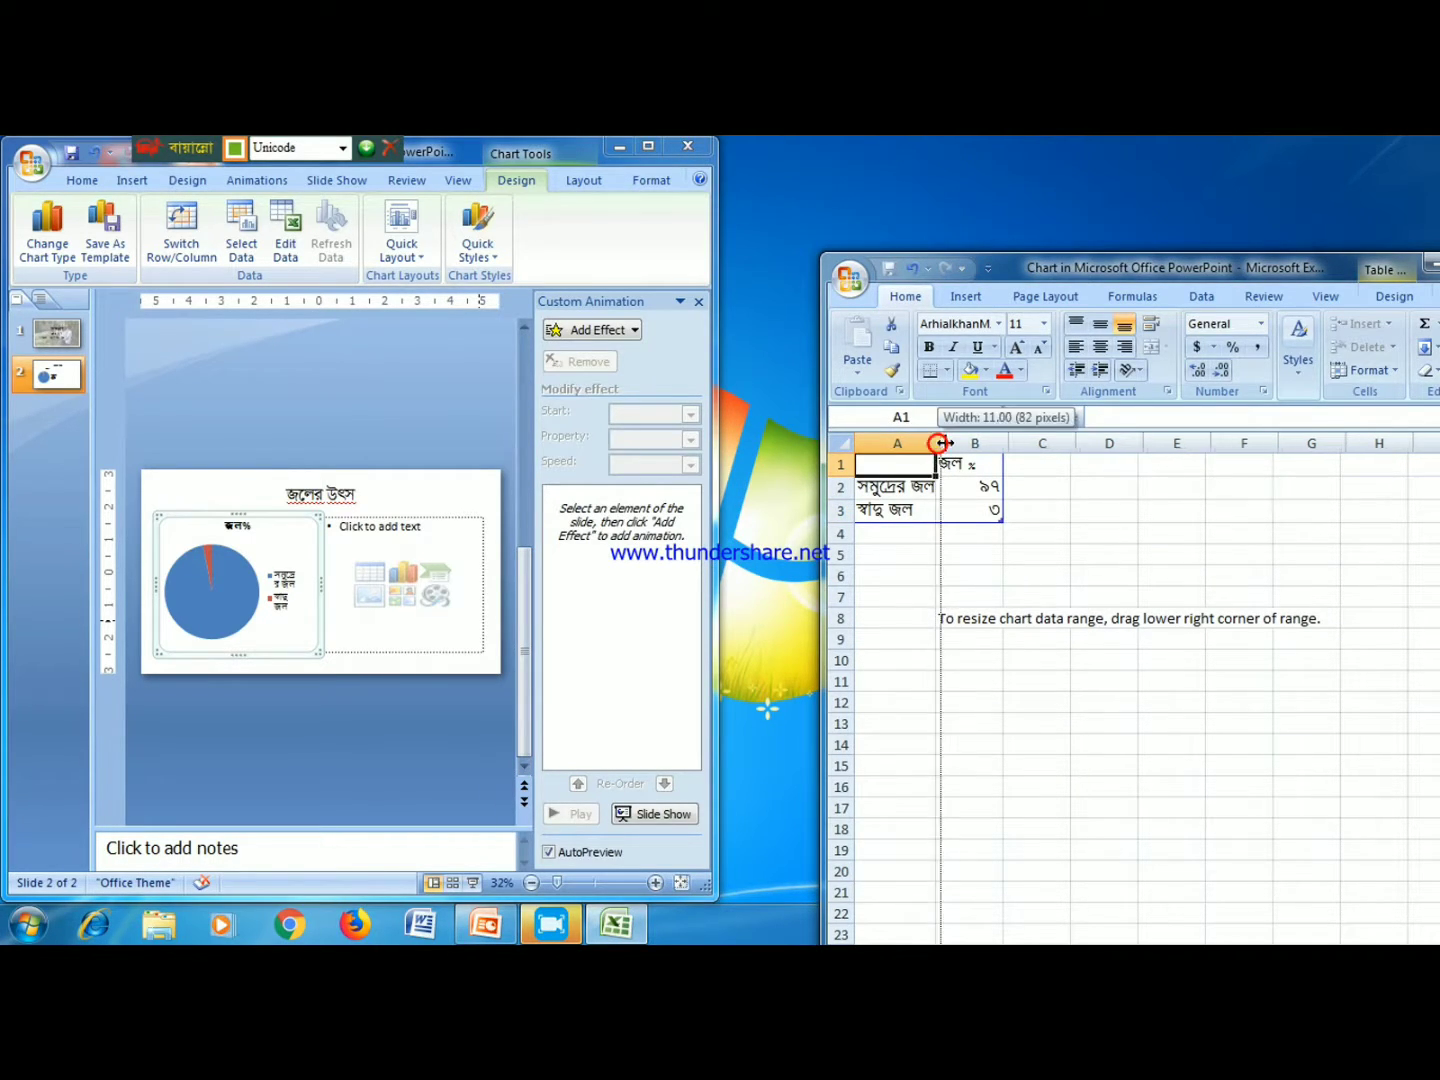
pyautogui.click(648, 146)
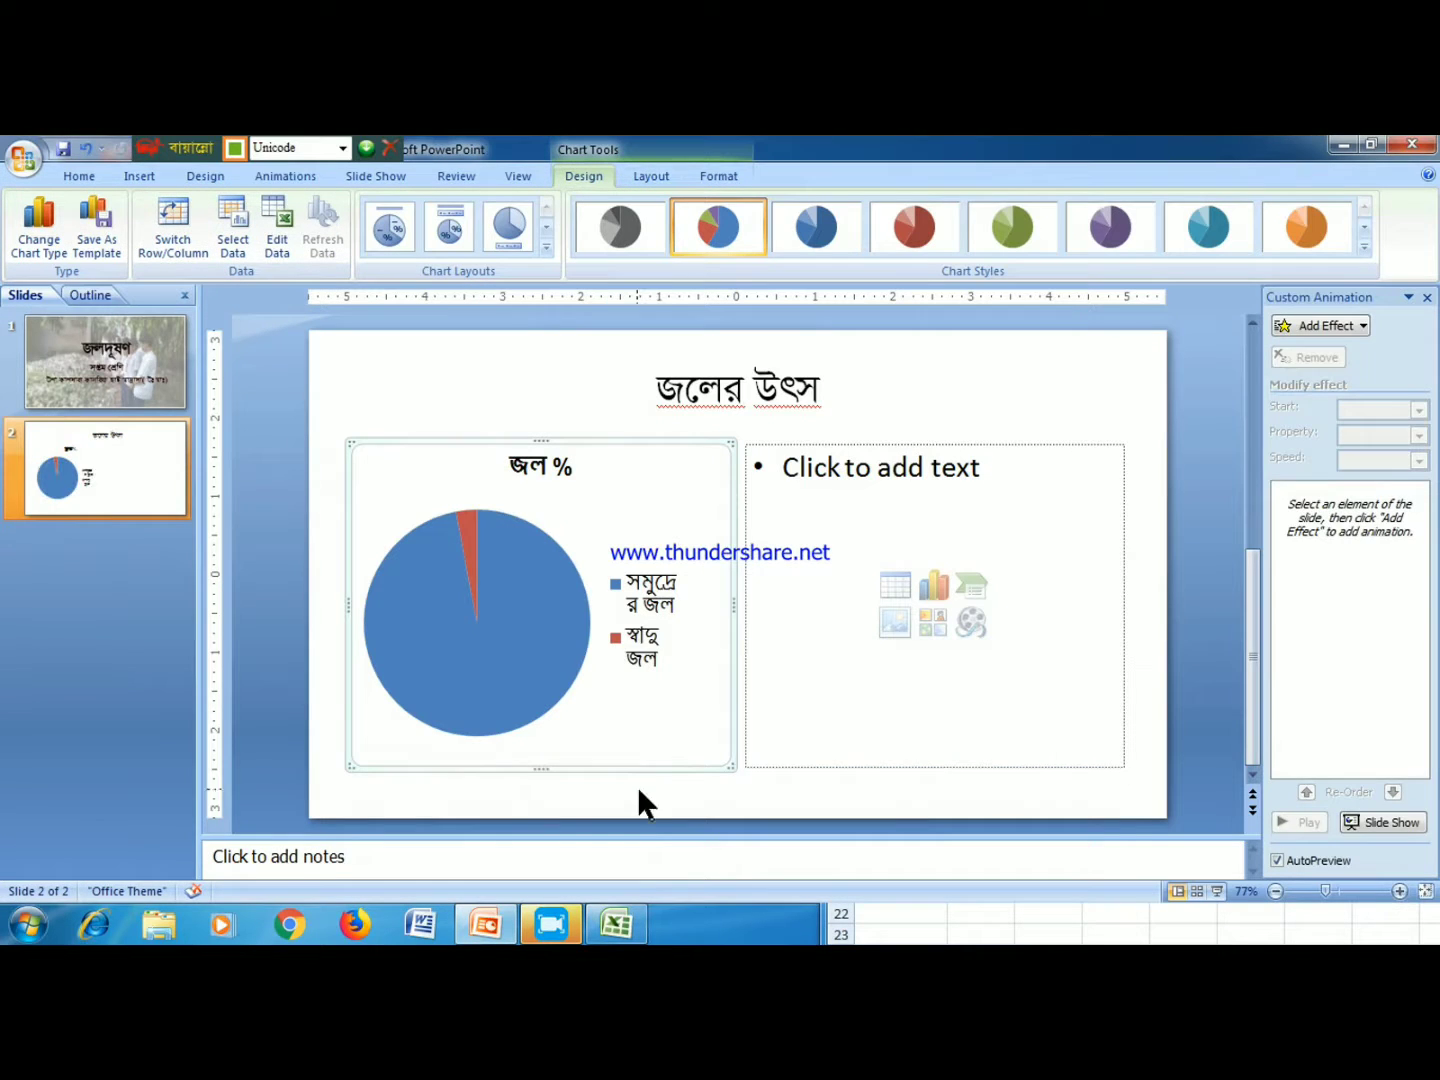
# - Try a column chart, then settle on an exploded 3-D pie chart
pyautogui.click(35, 221)
pyautogui.click(871, 372)
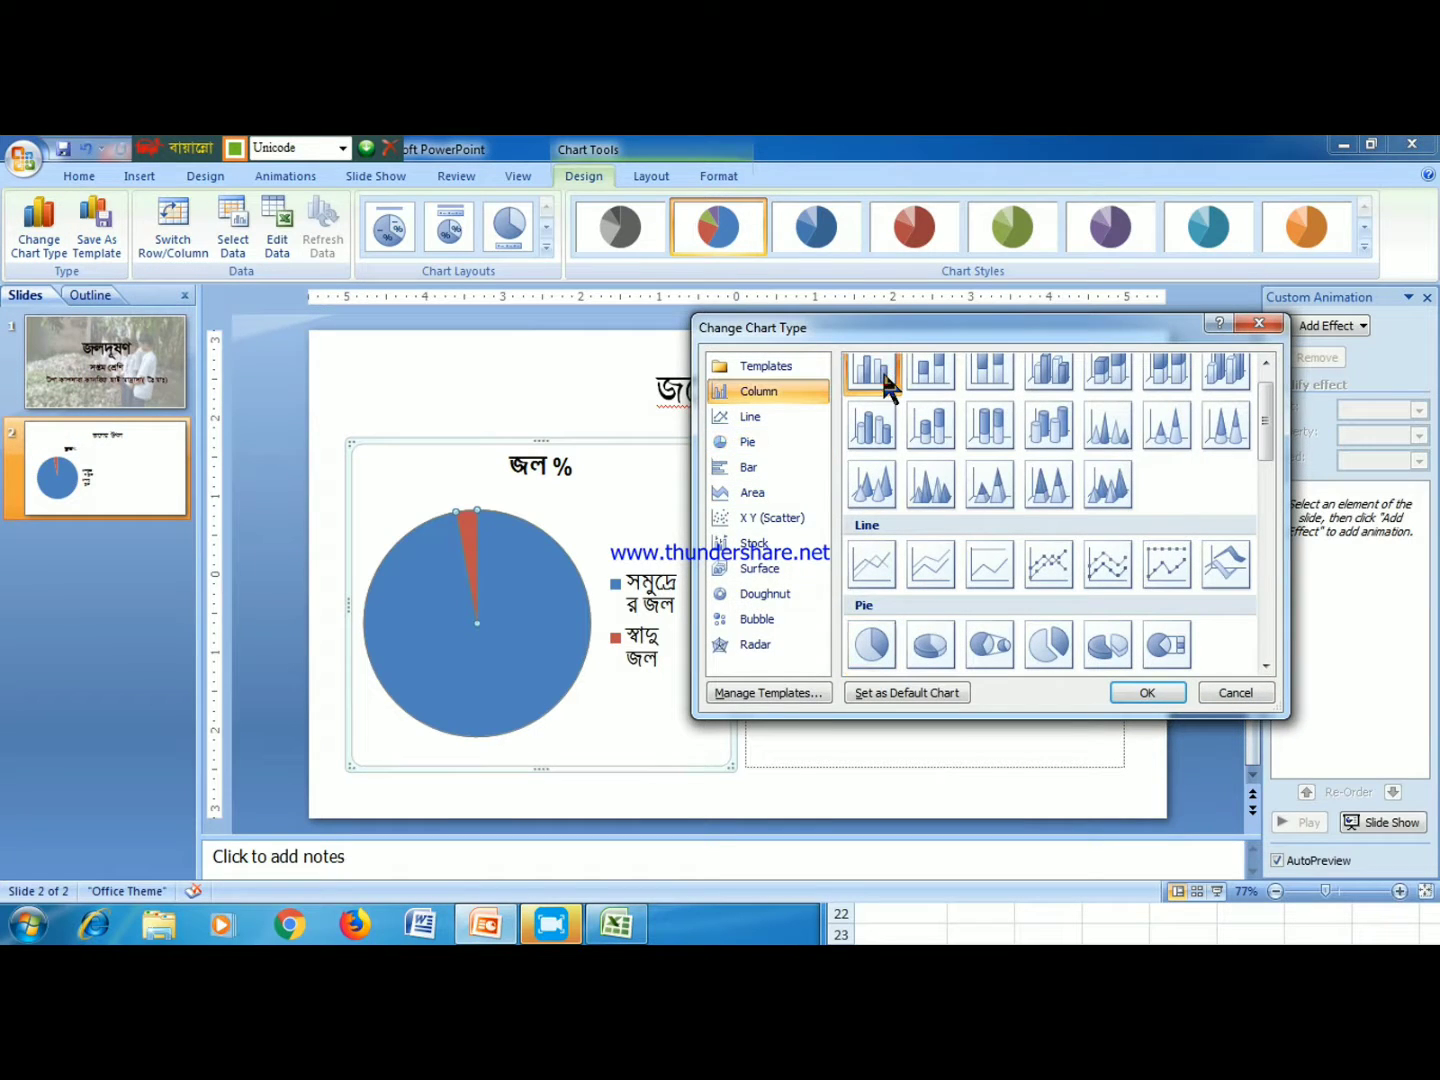
pyautogui.click(1140, 693)
pyautogui.click(38, 225)
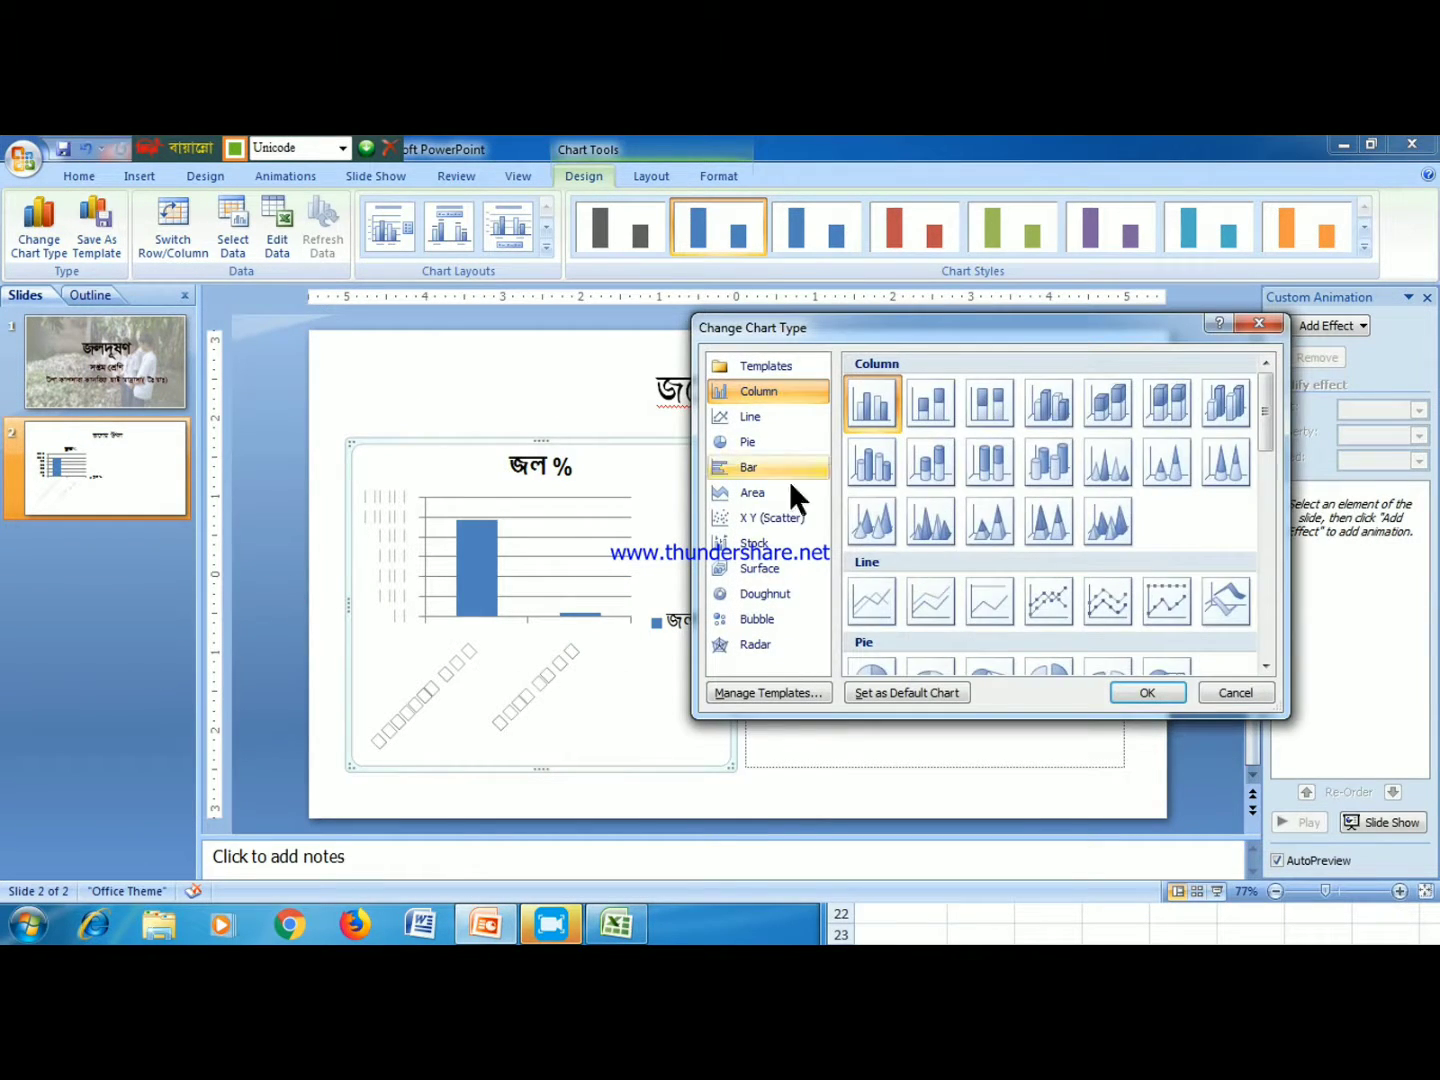
pyautogui.scroll(-5, 877, 561)
pyautogui.click(871, 505)
pyautogui.click(1147, 692)
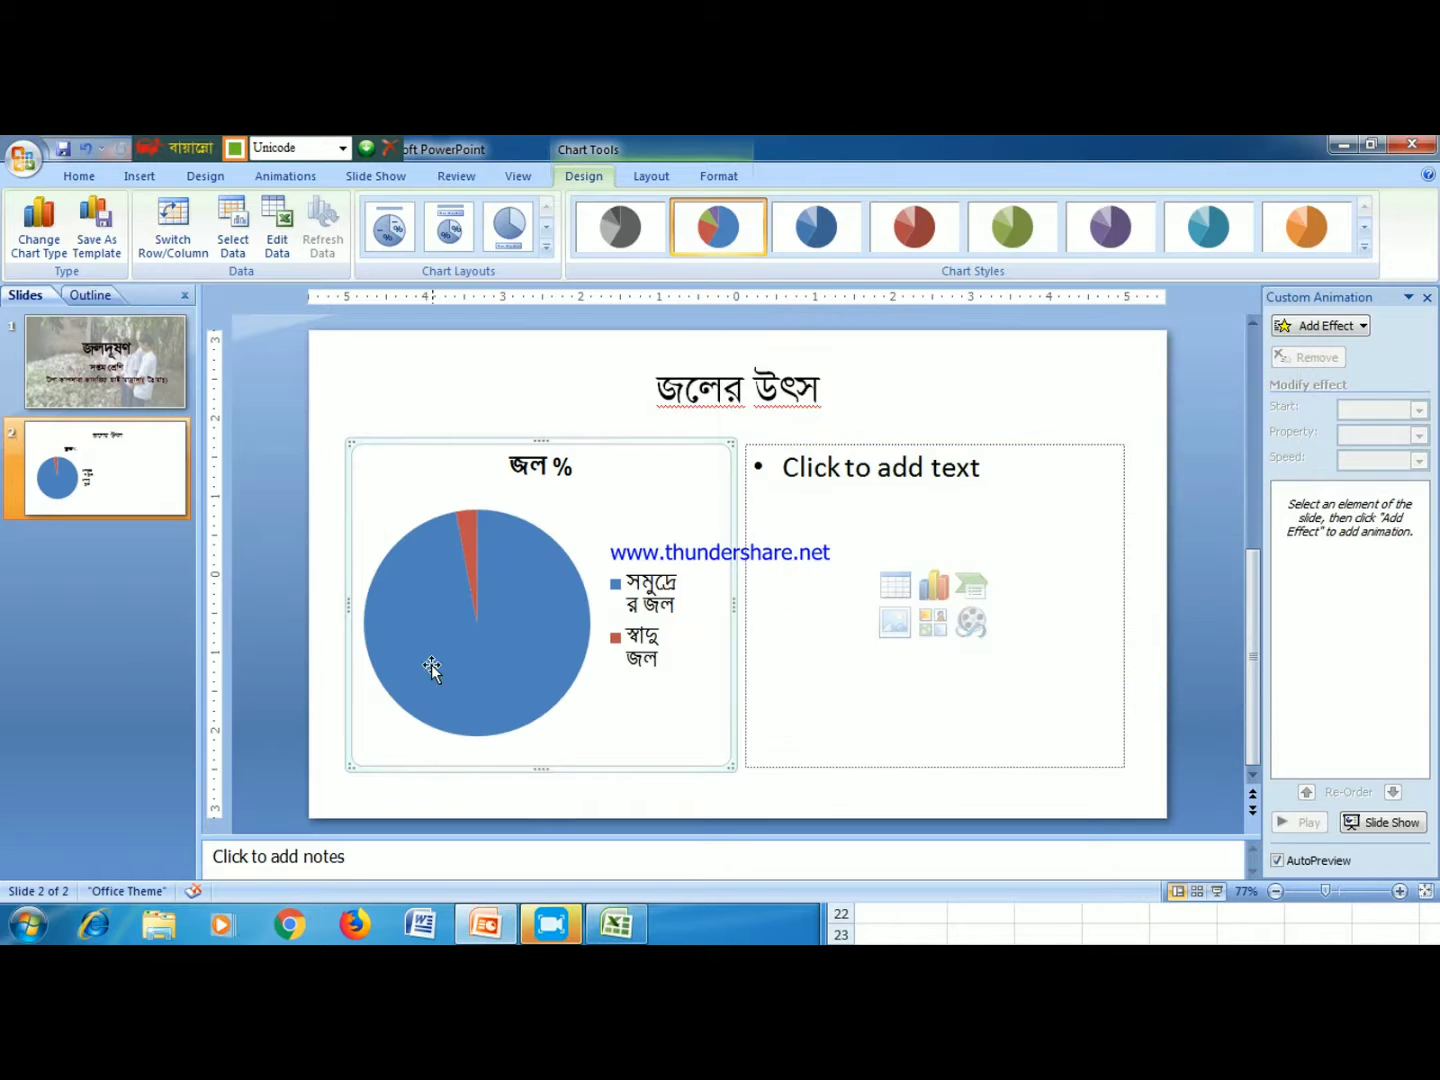
pyautogui.click(45, 222)
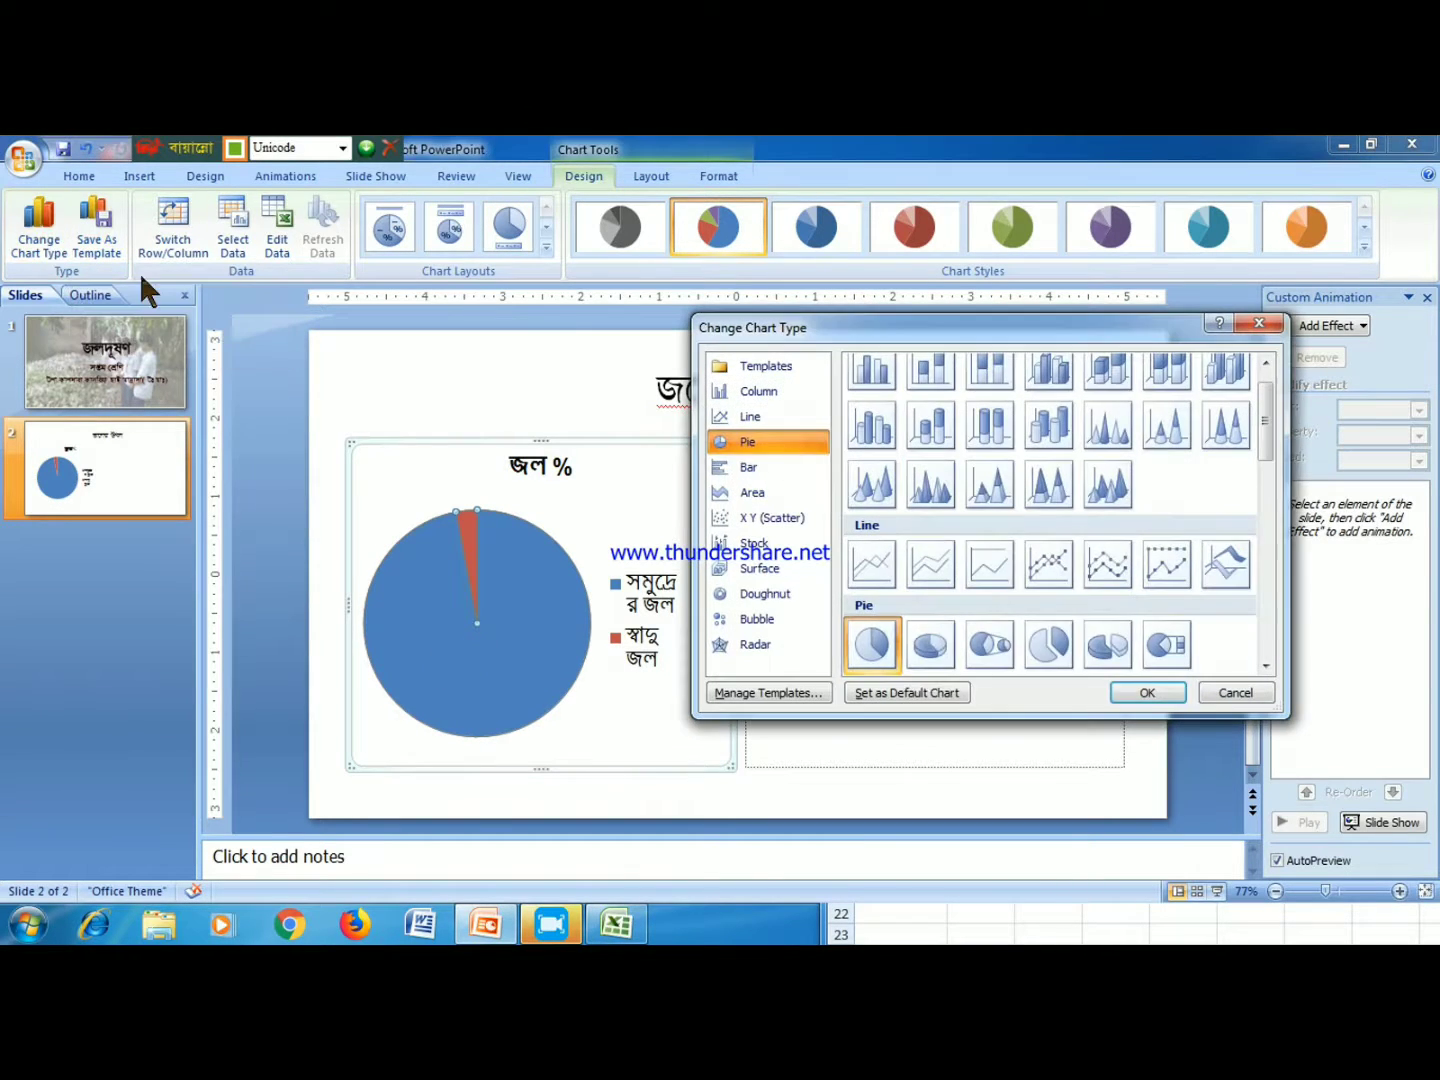
pyautogui.click(1107, 645)
pyautogui.click(1148, 693)
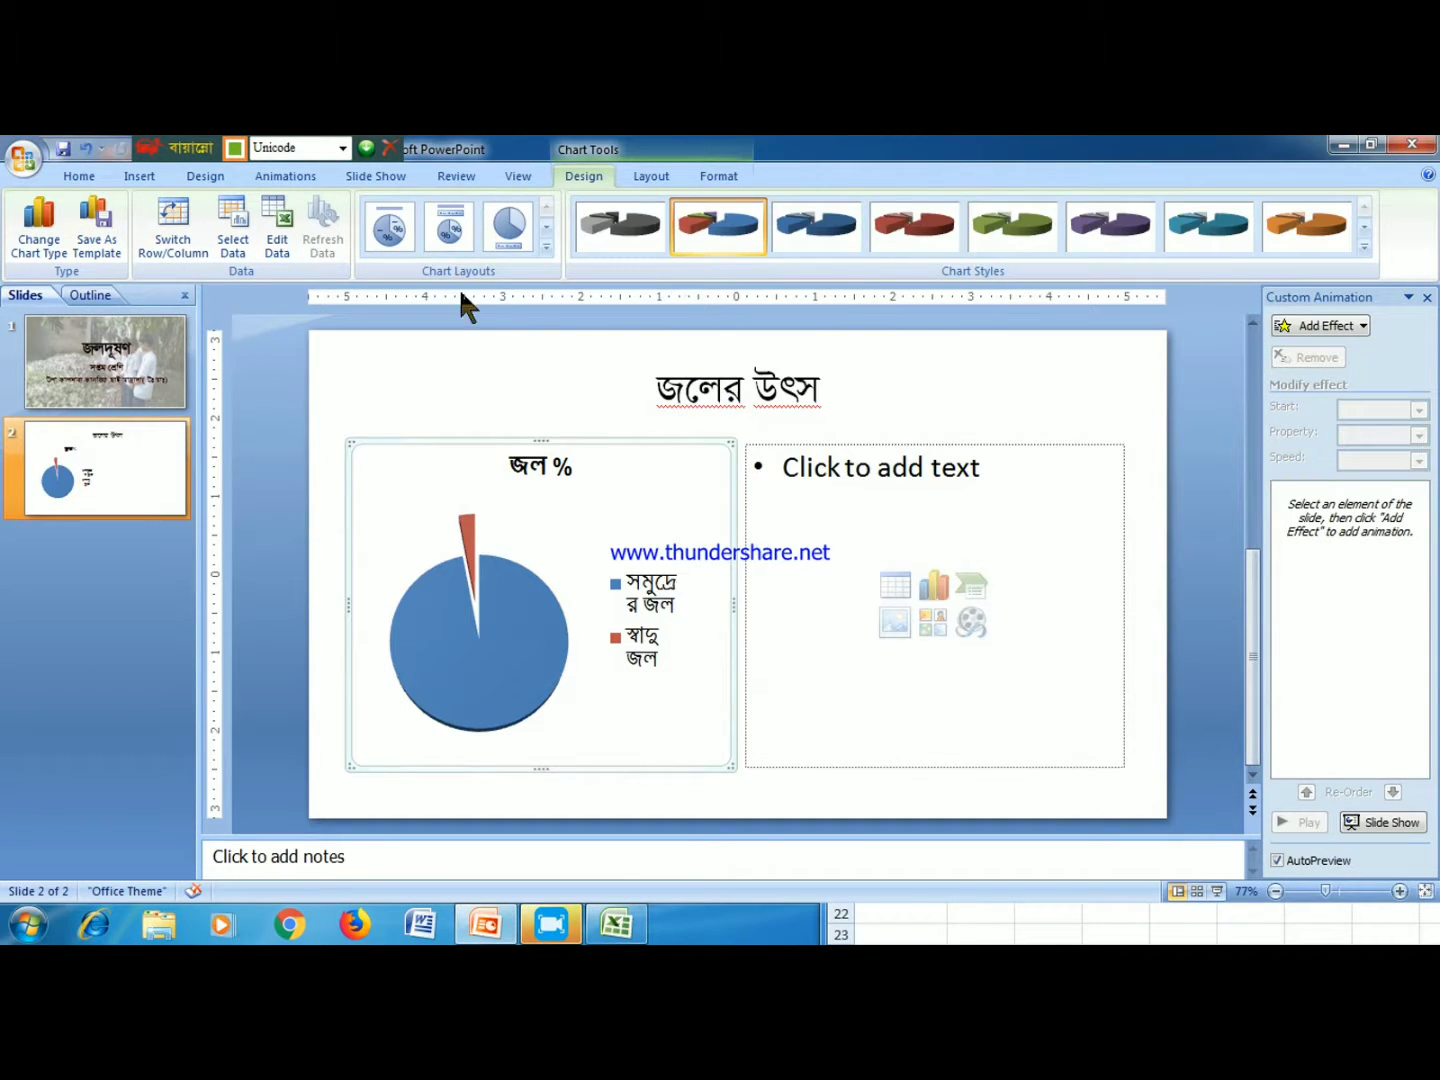
# - Add percentage labels, try green and blue colour schemes, and apply the titled top-legend layout
pyautogui.click(405, 239)
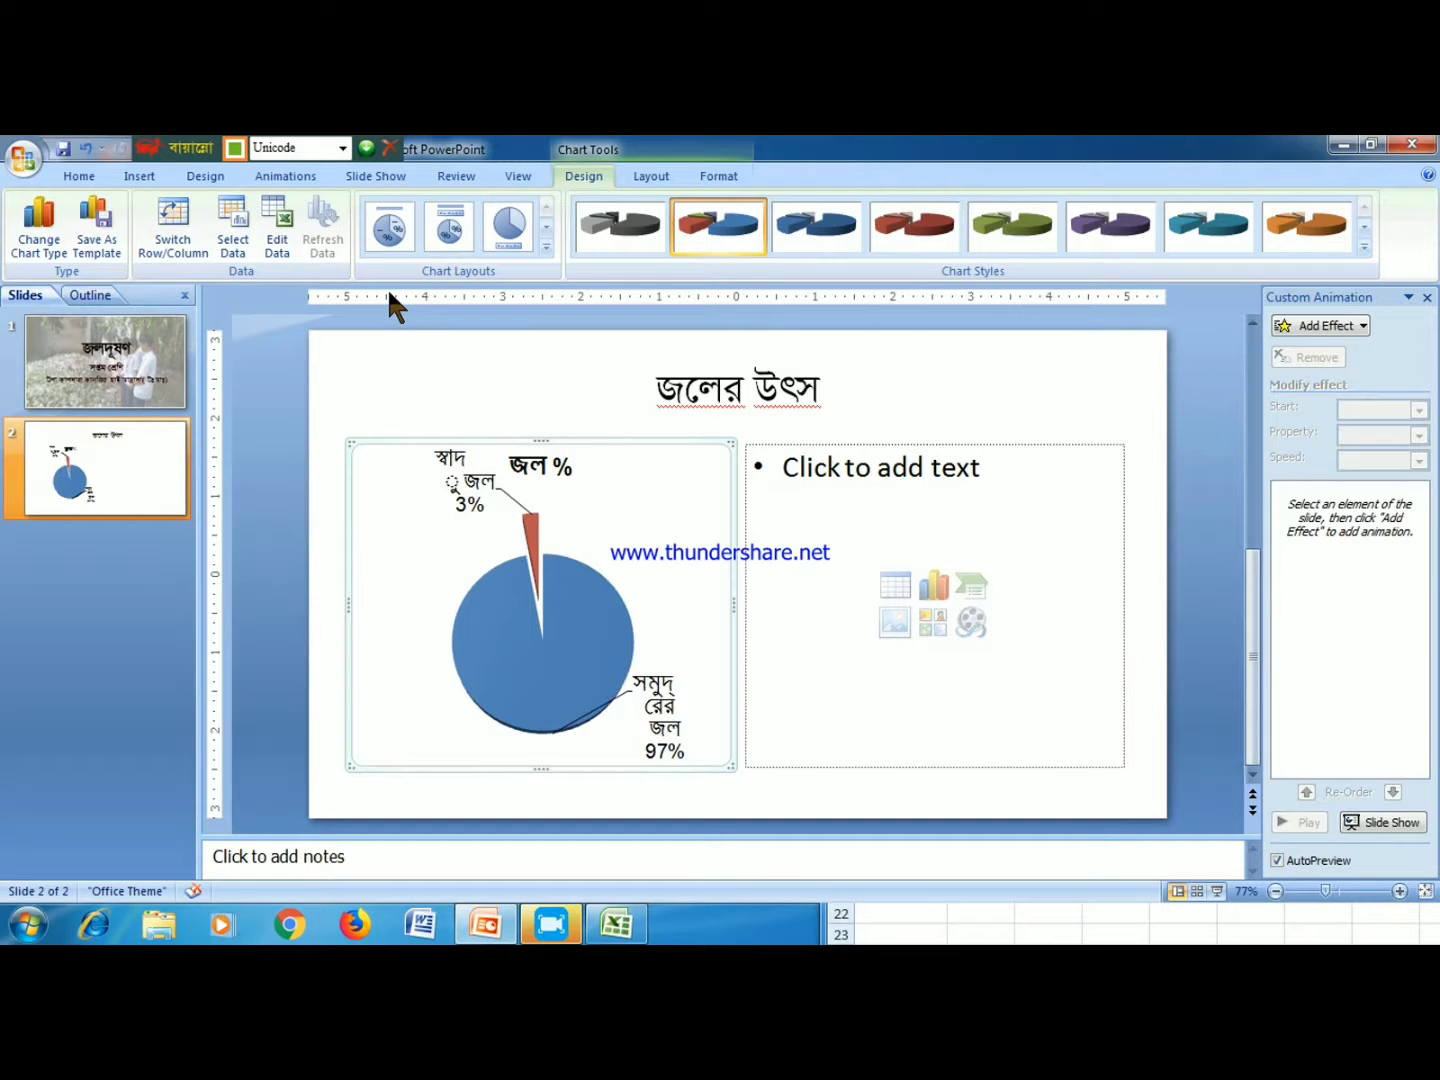
pyautogui.click(1017, 230)
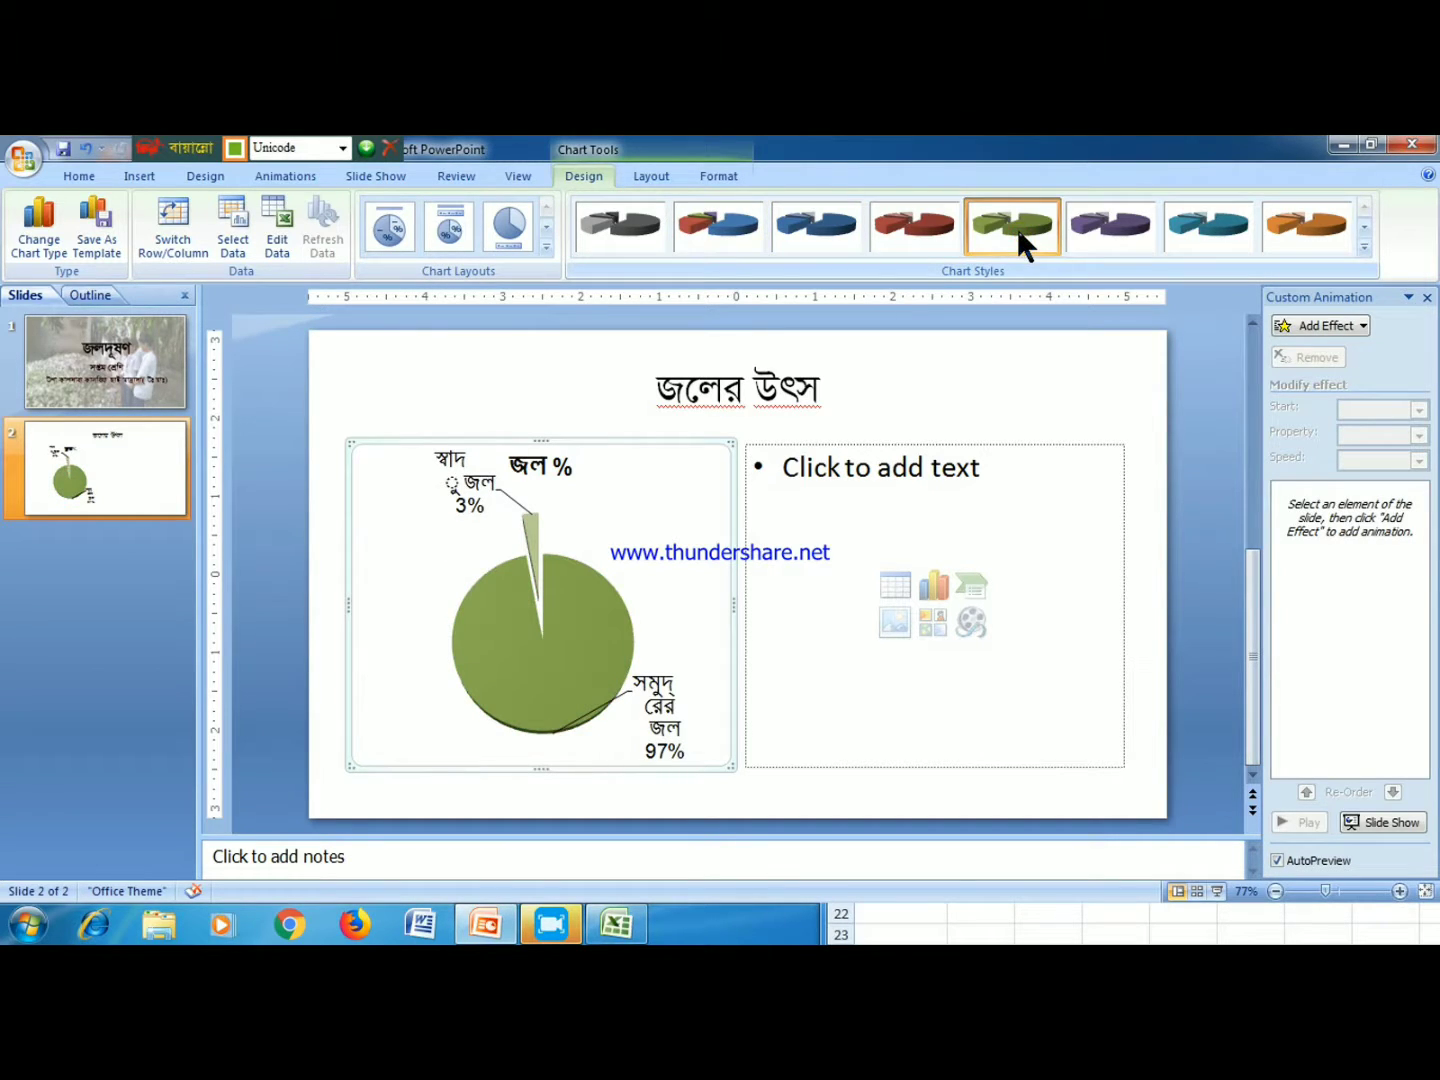
pyautogui.click(717, 225)
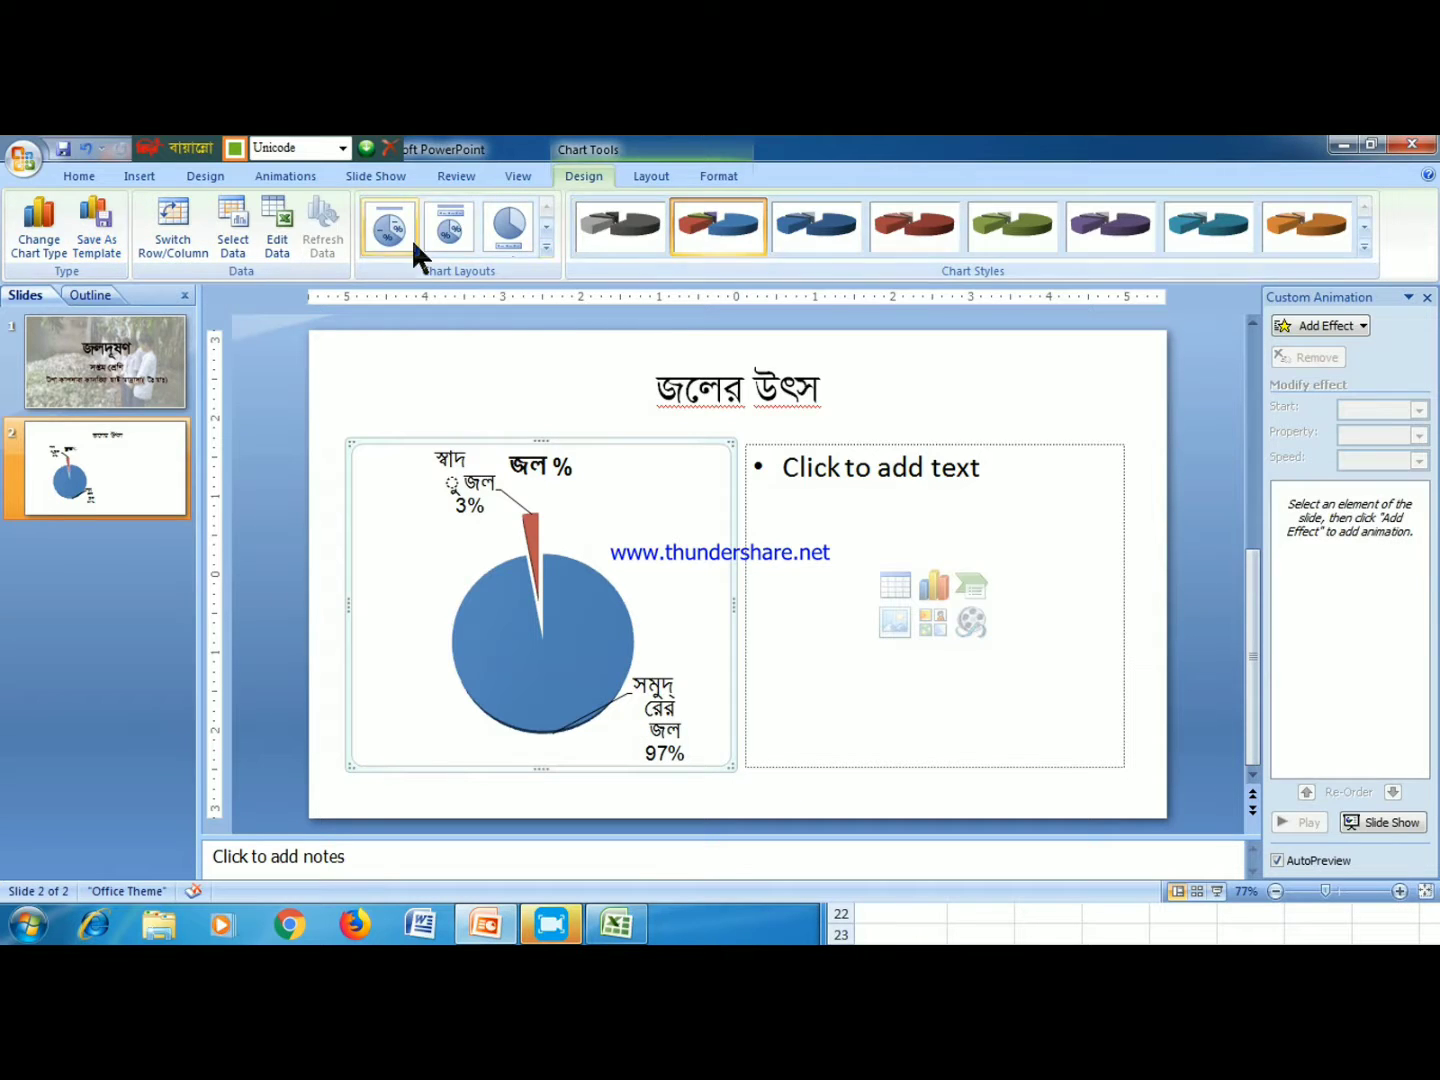
pyautogui.click(449, 228)
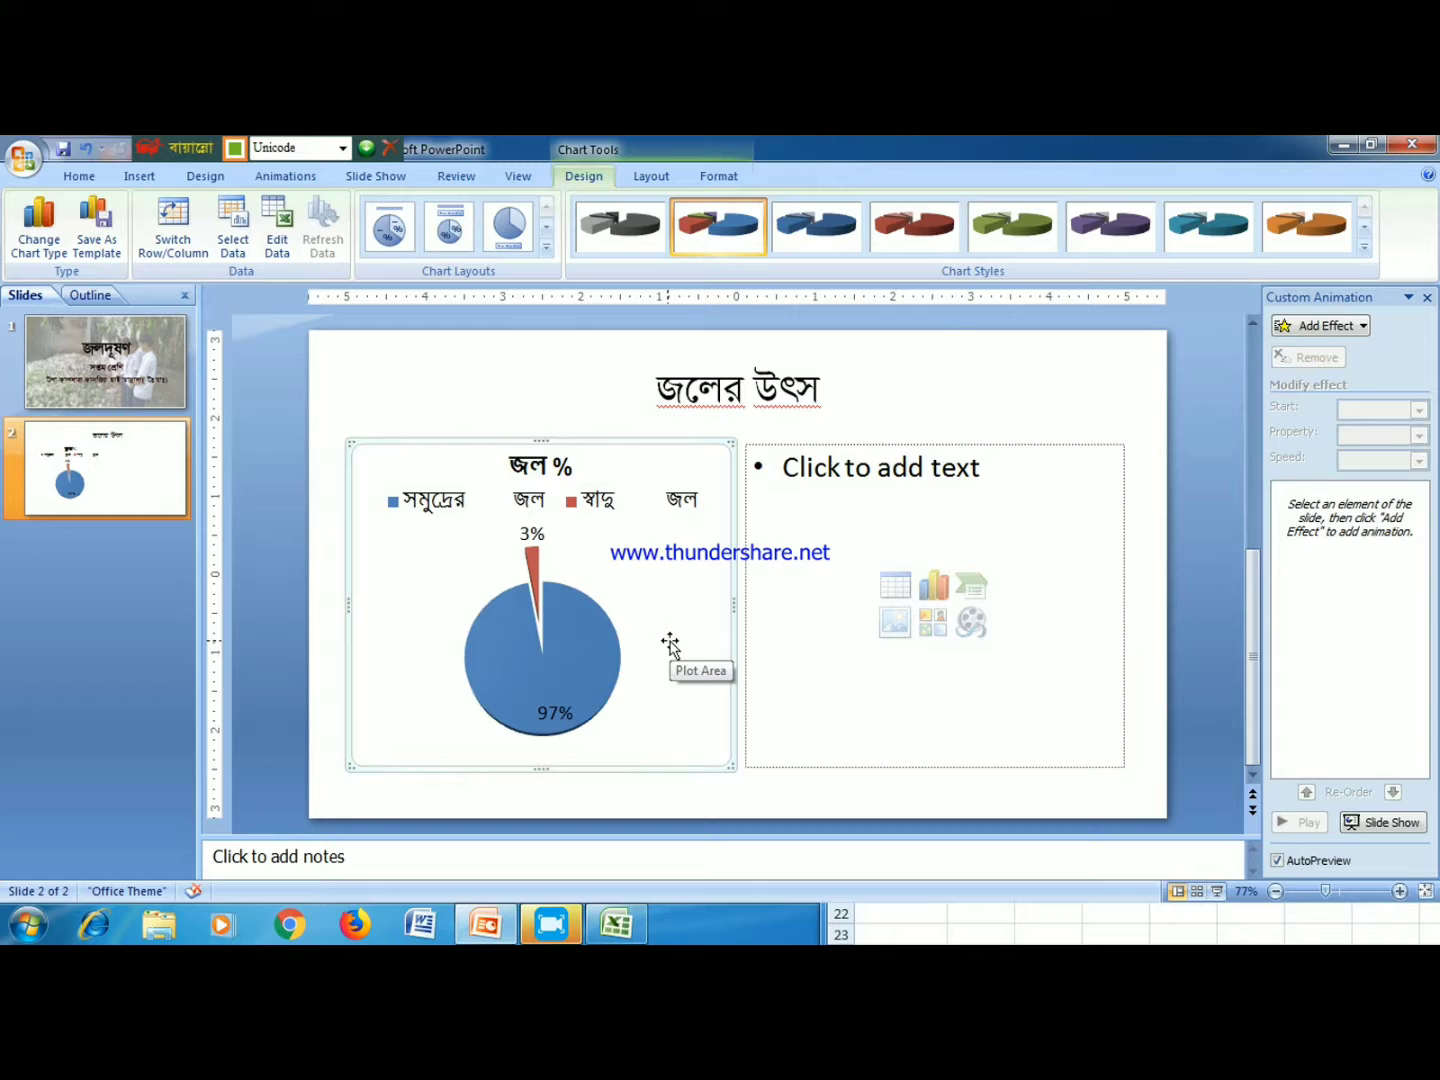
pyautogui.click(1364, 247)
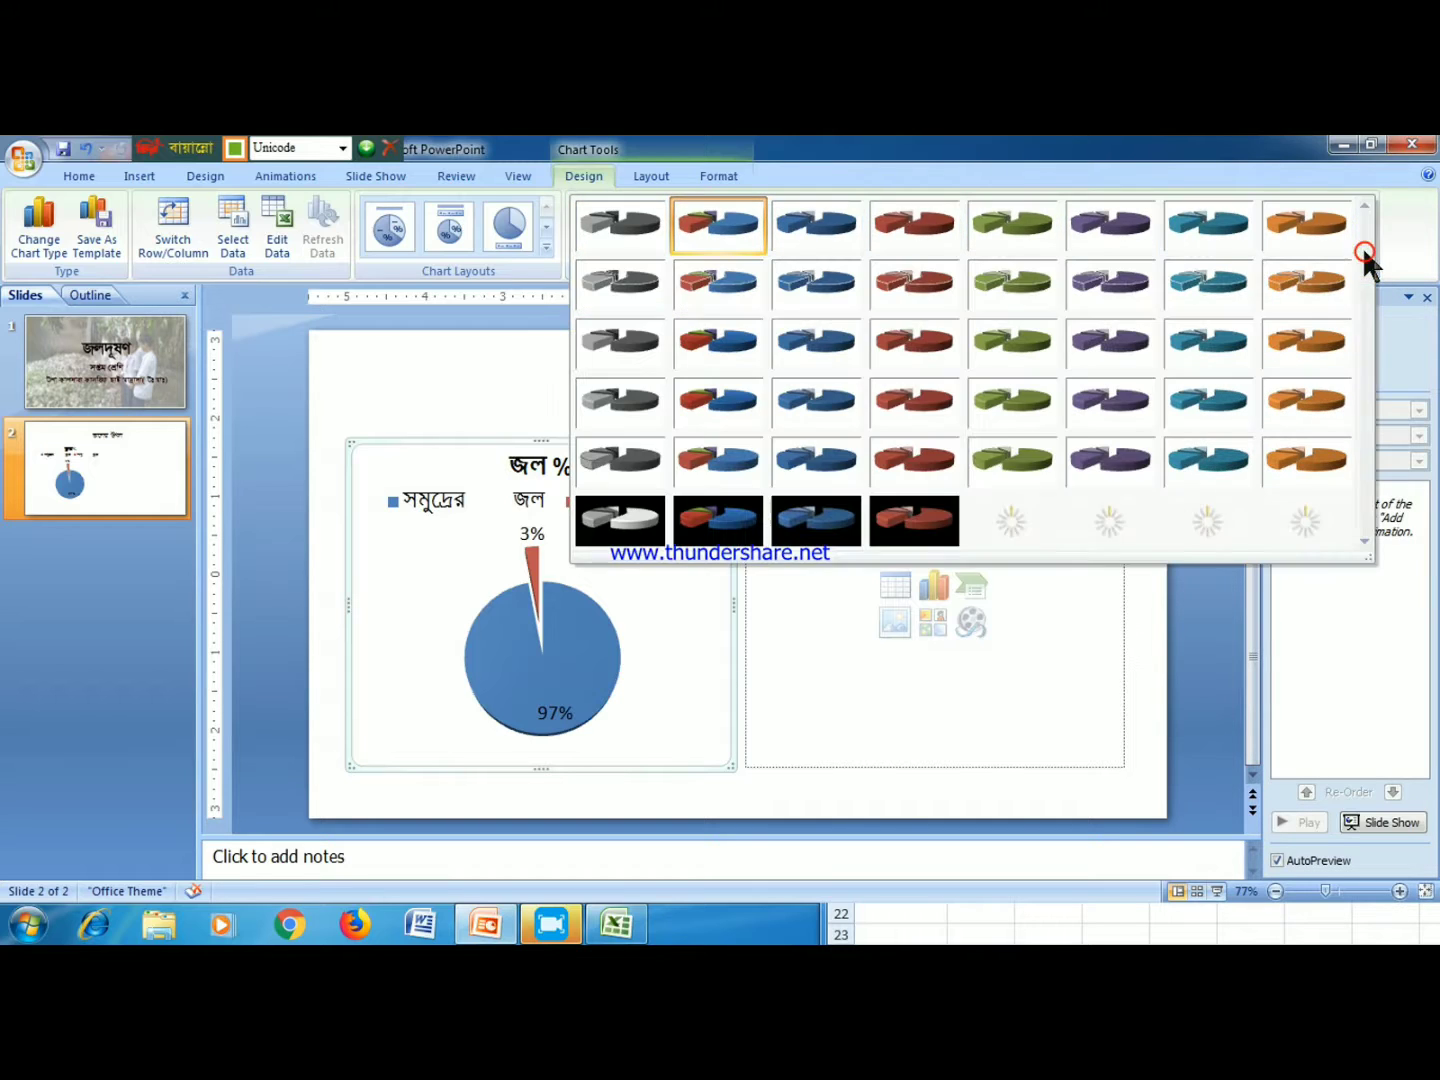
pyautogui.click(720, 520)
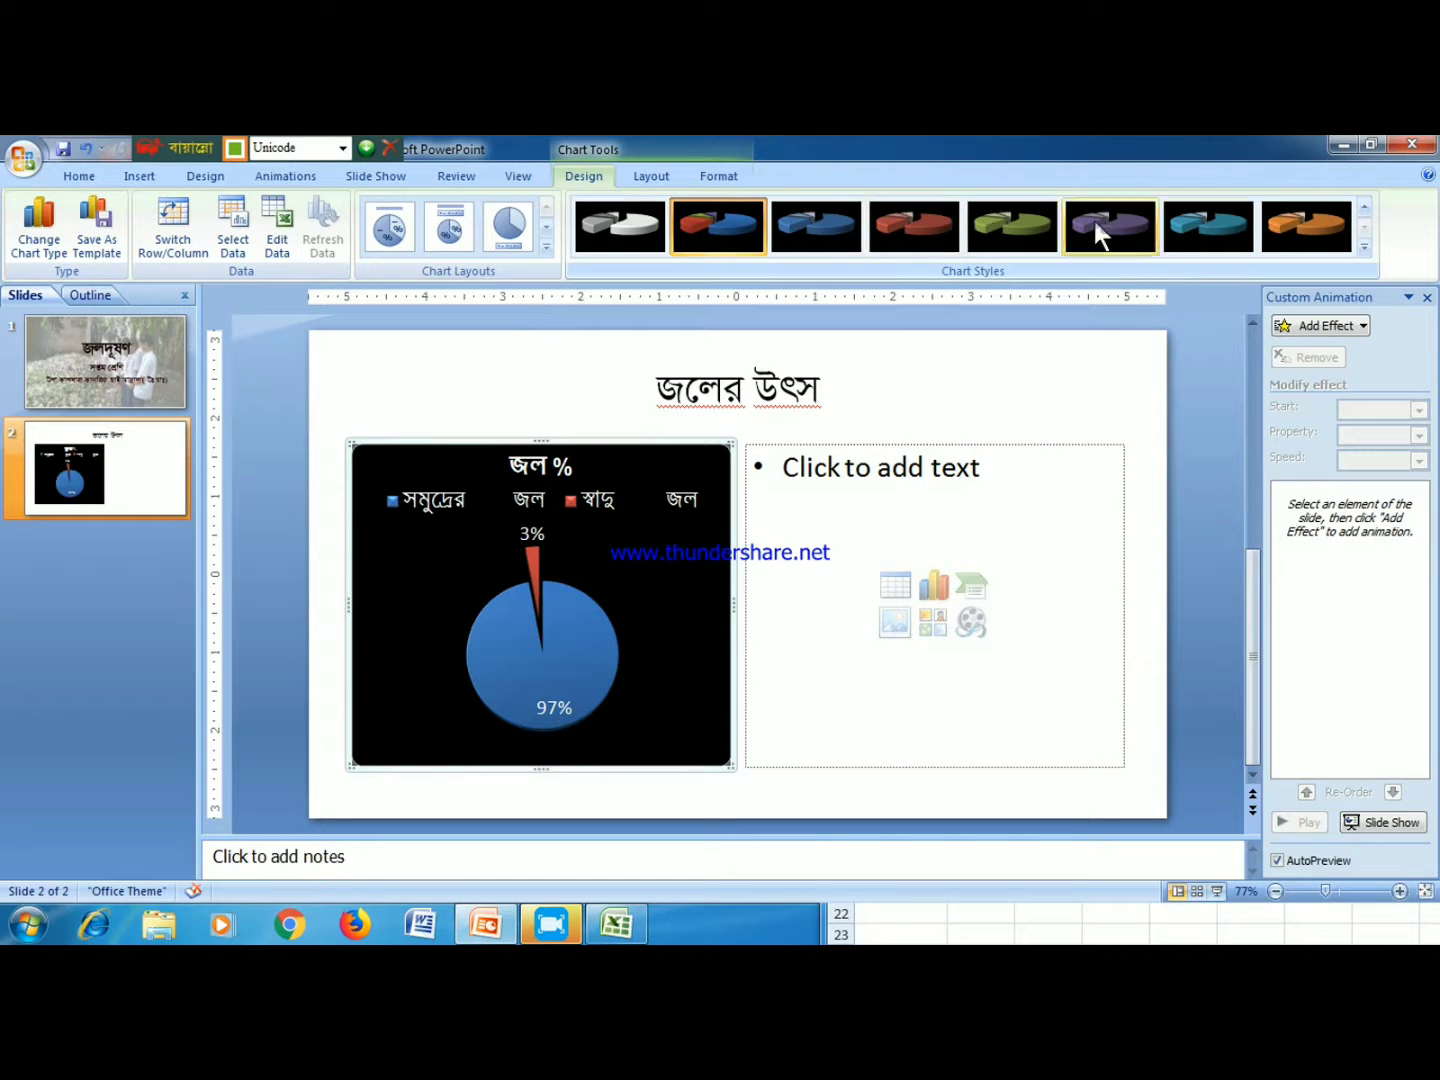
pyautogui.click(1306, 225)
pyautogui.click(718, 225)
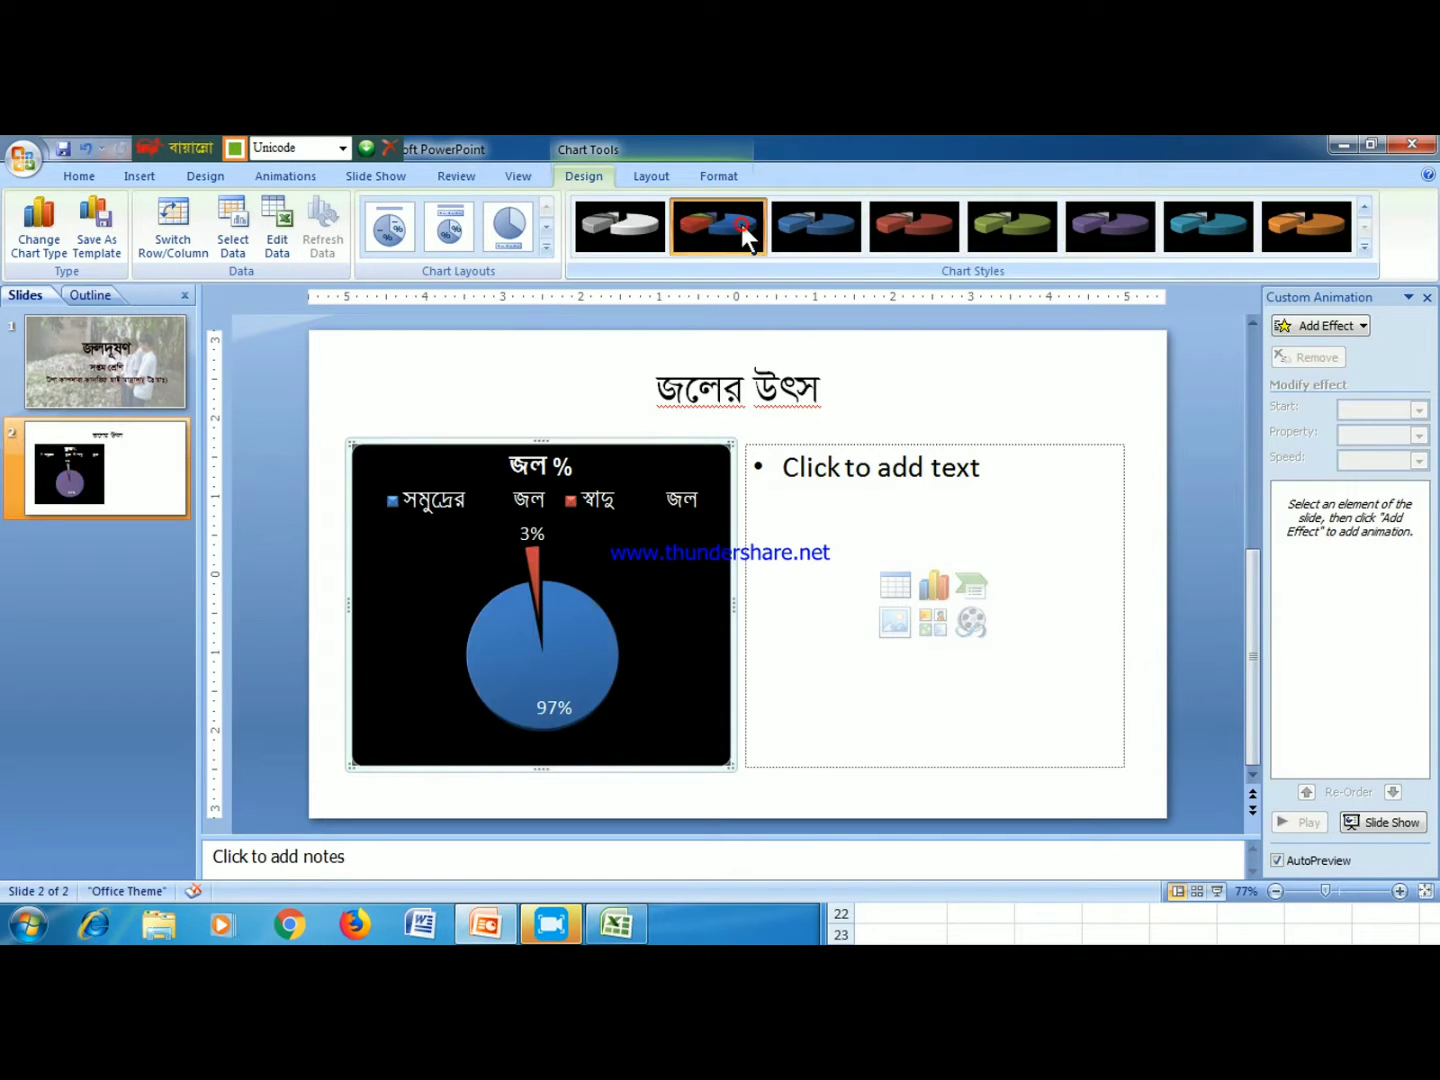
pyautogui.click(1363, 247)
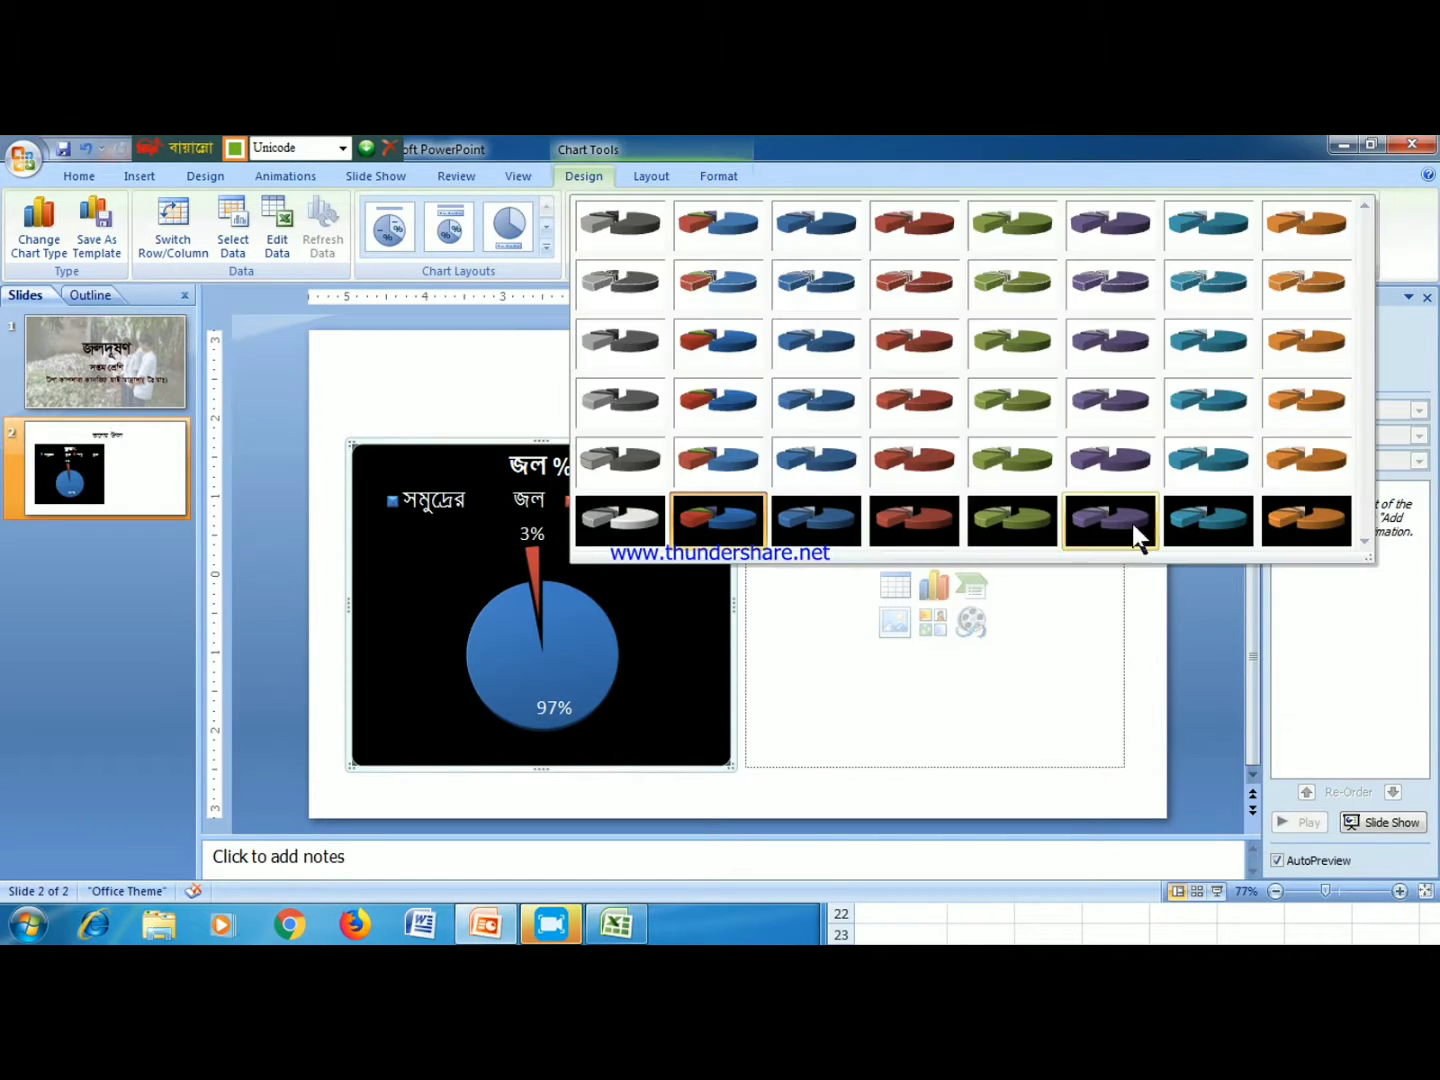
pyautogui.click(711, 409)
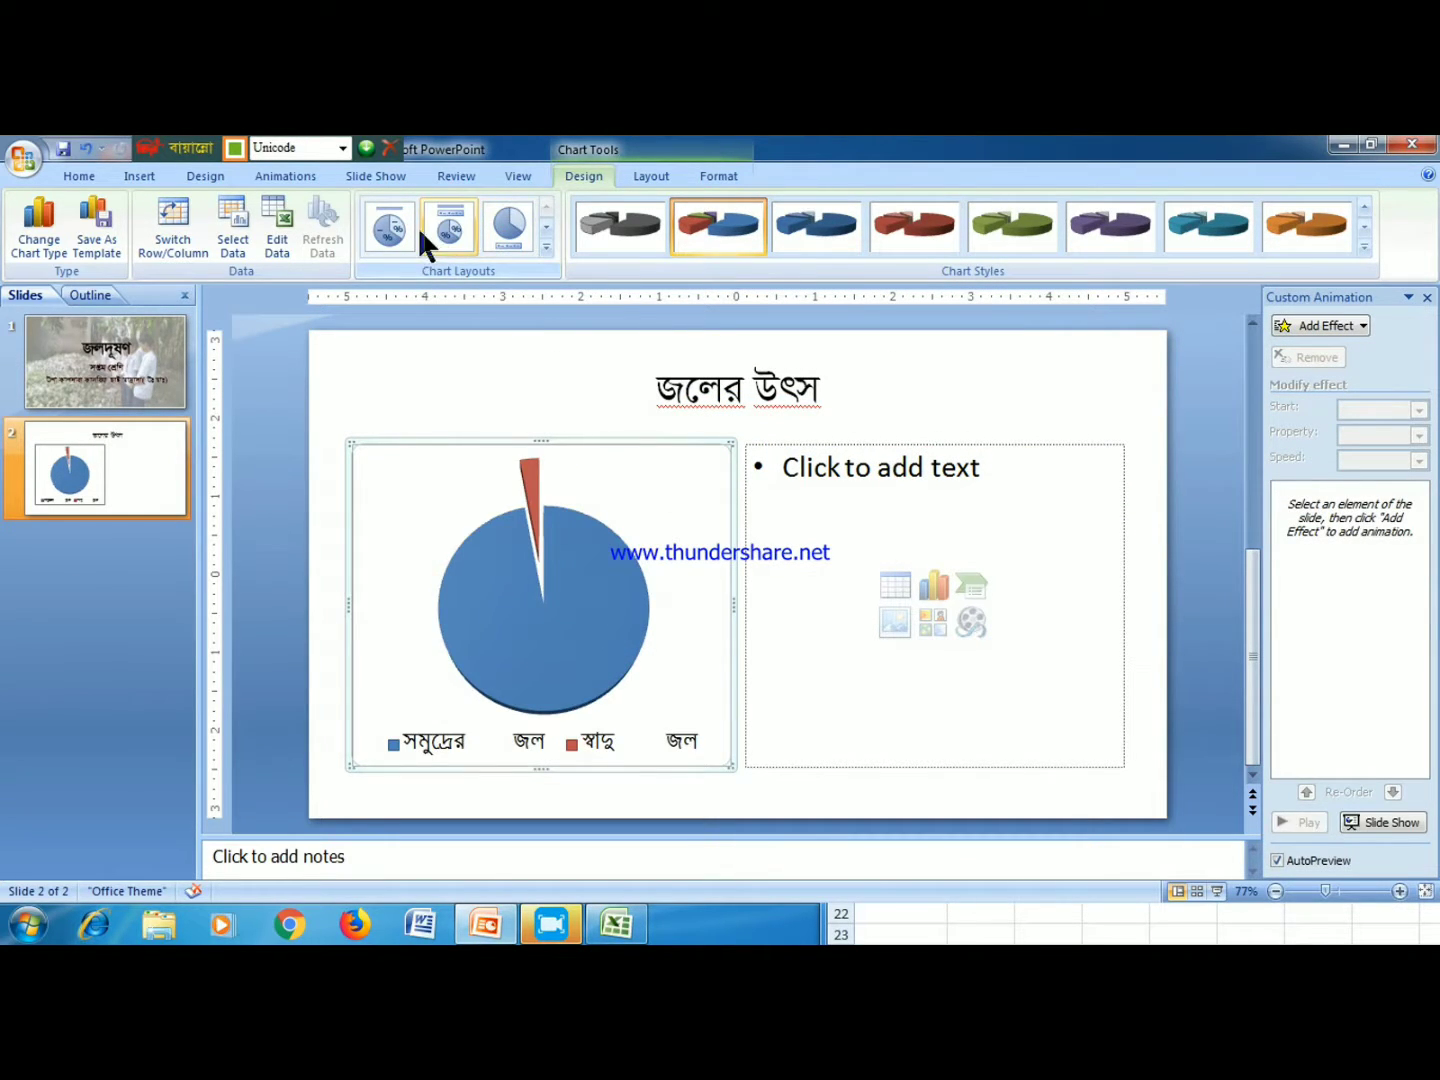
pyautogui.click(1364, 247)
pyautogui.click(705, 530)
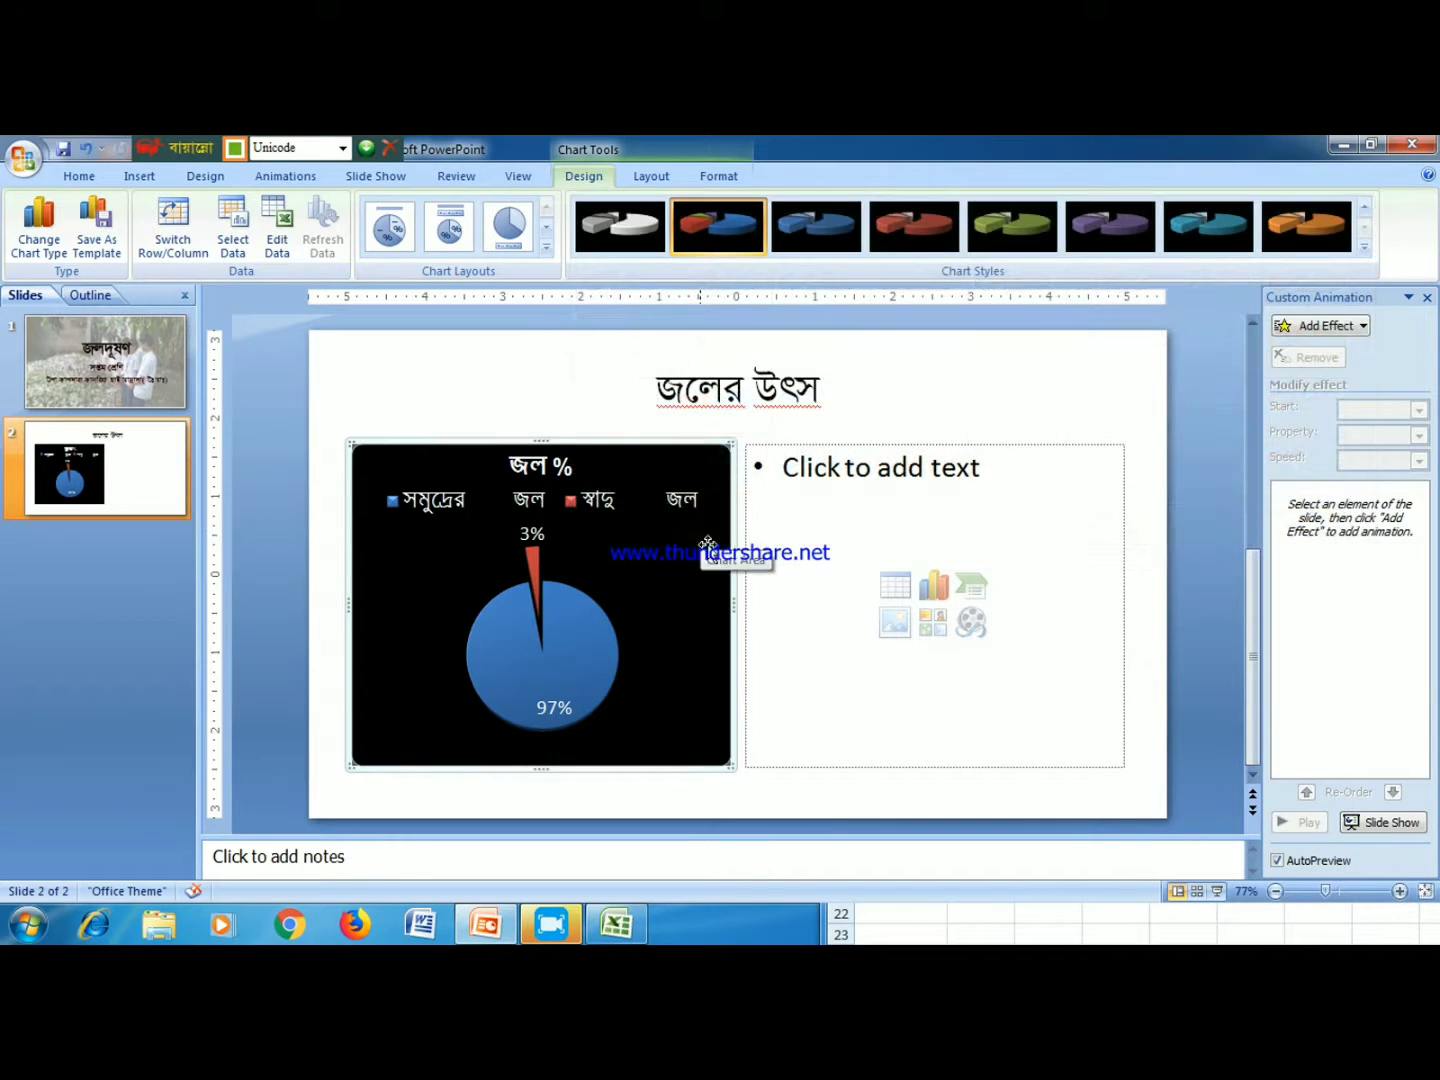
pyautogui.click(1362, 246)
pyautogui.click(745, 478)
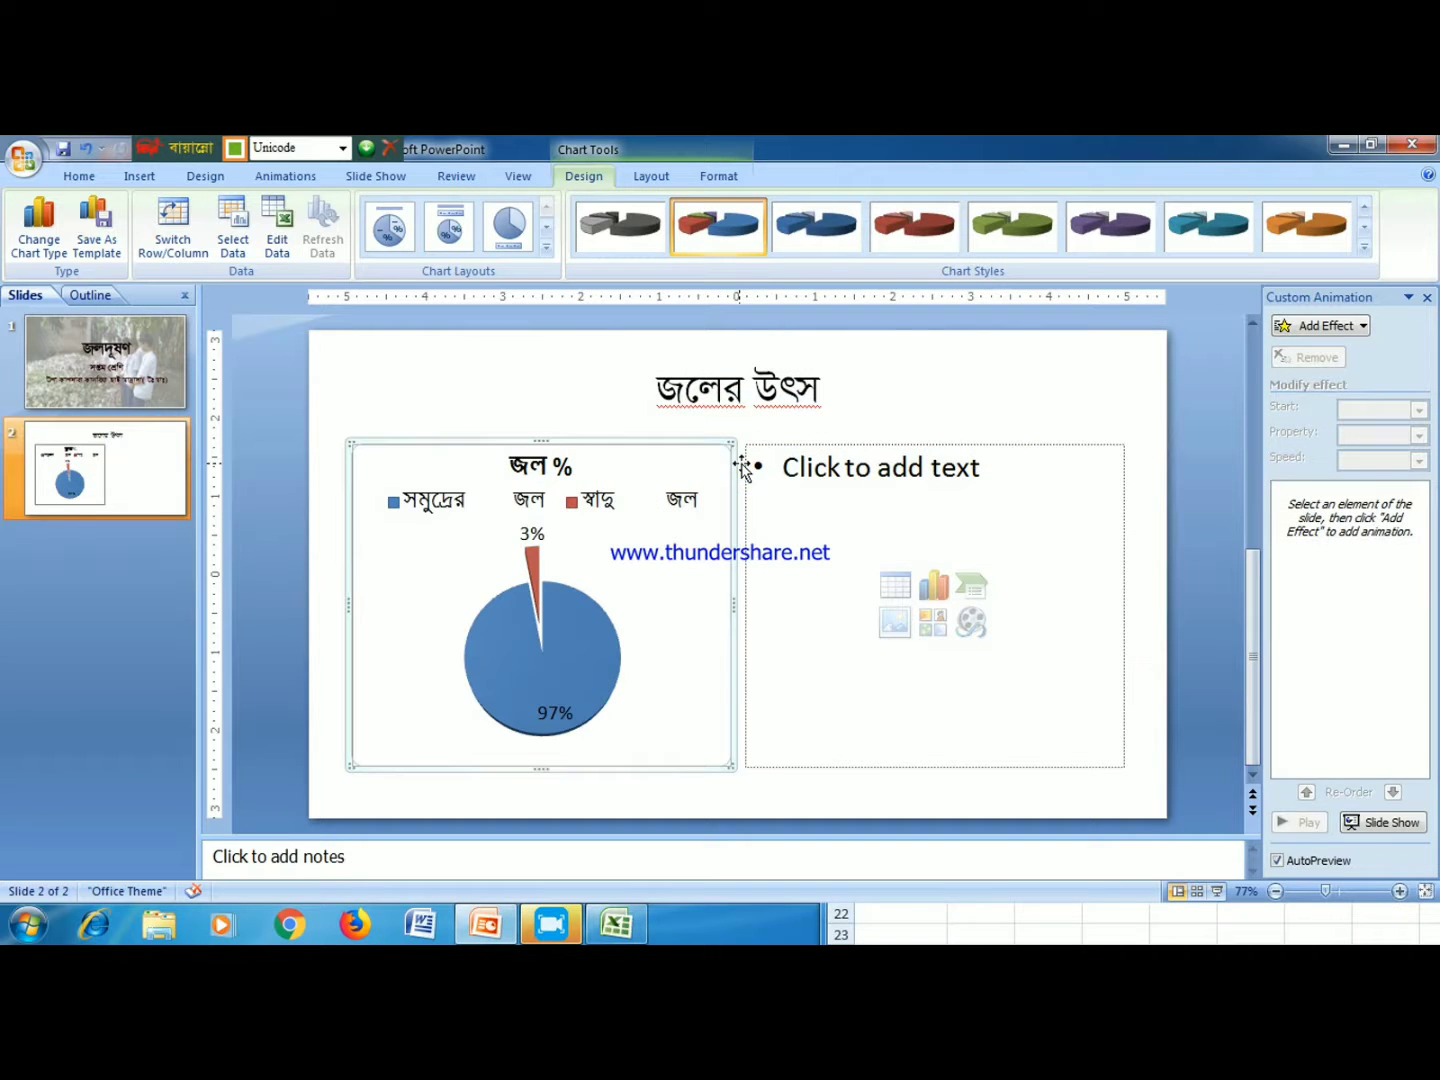
pyautogui.click(548, 246)
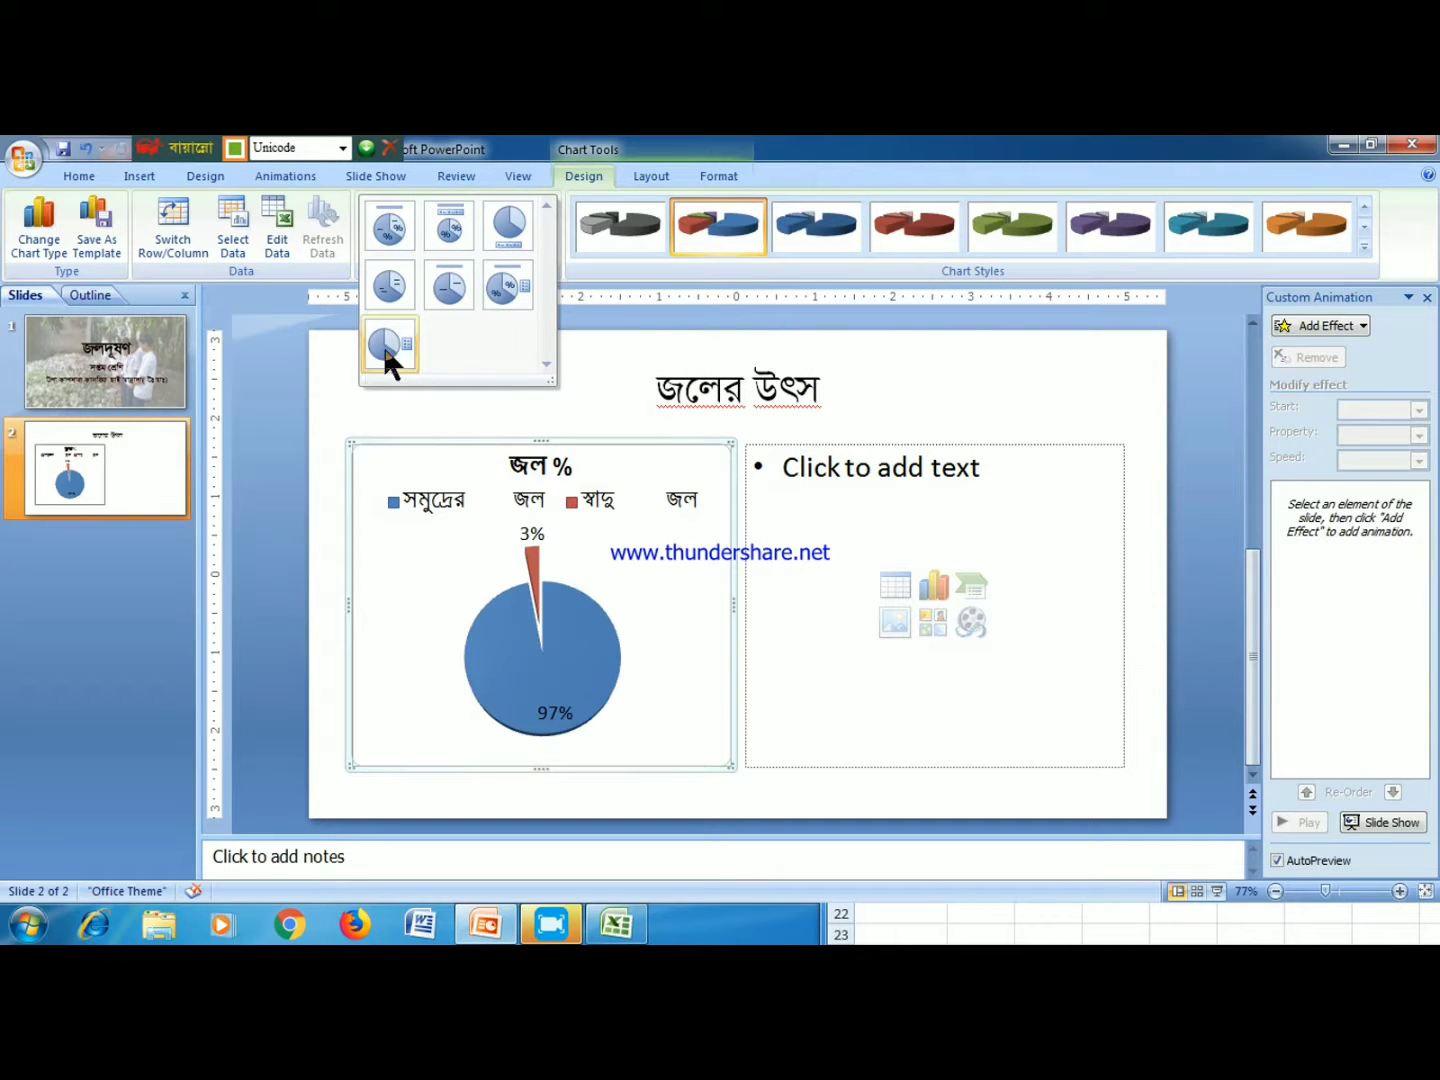
pyautogui.click(390, 344)
pyautogui.click(546, 246)
pyautogui.click(452, 236)
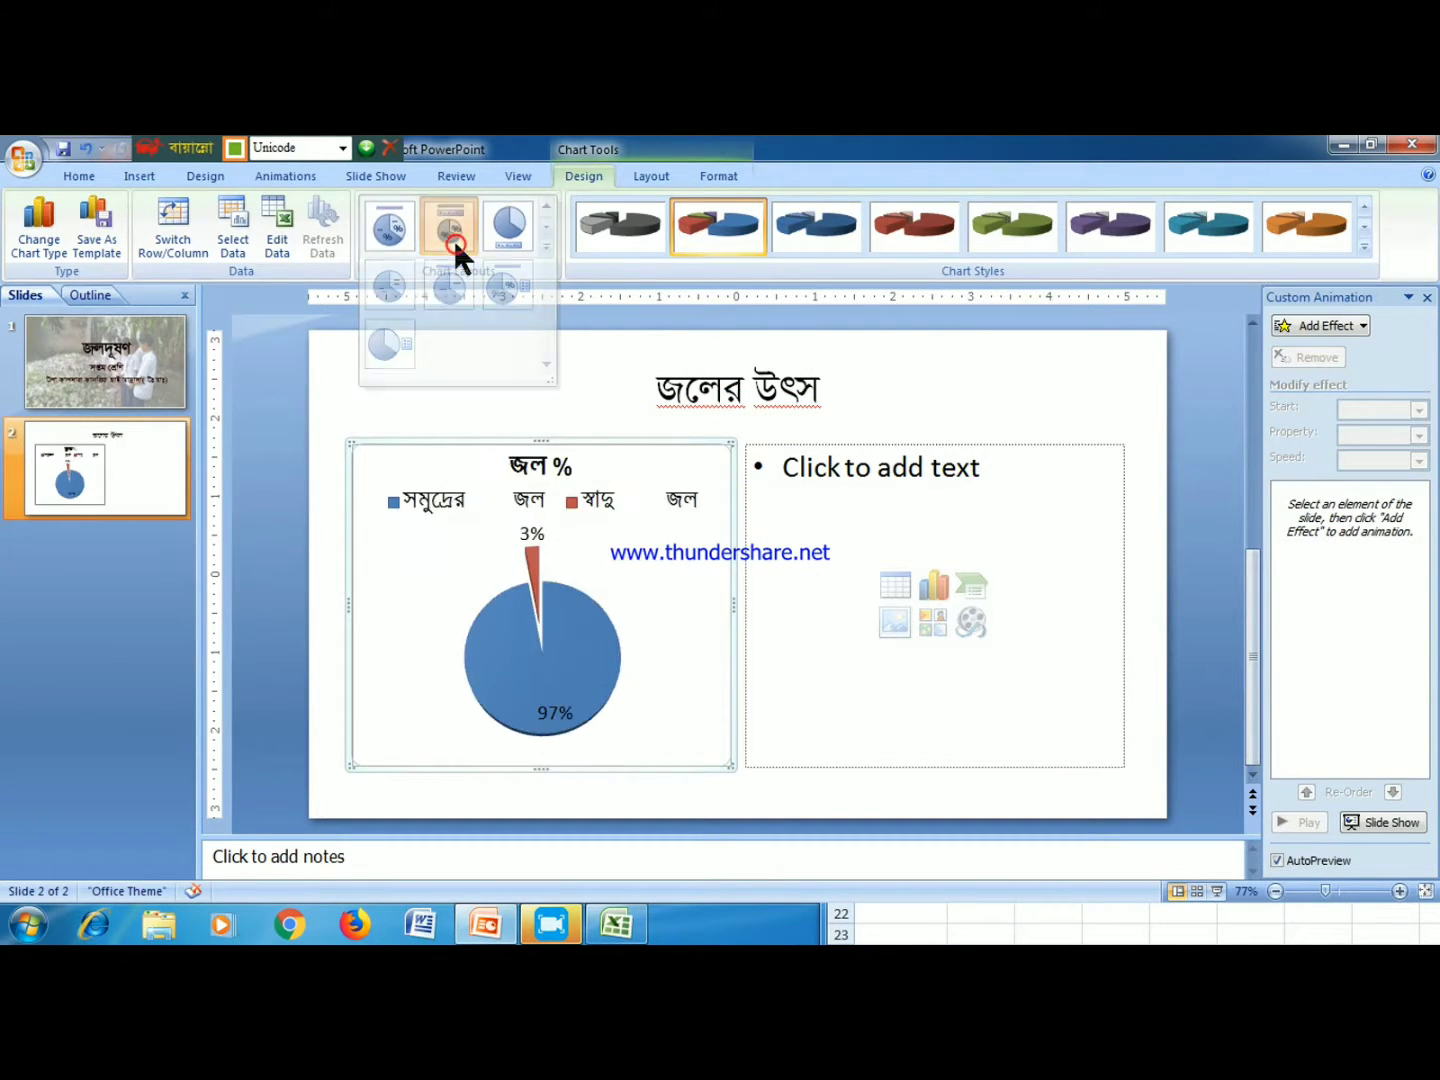
pyautogui.click(544, 247)
pyautogui.click(399, 280)
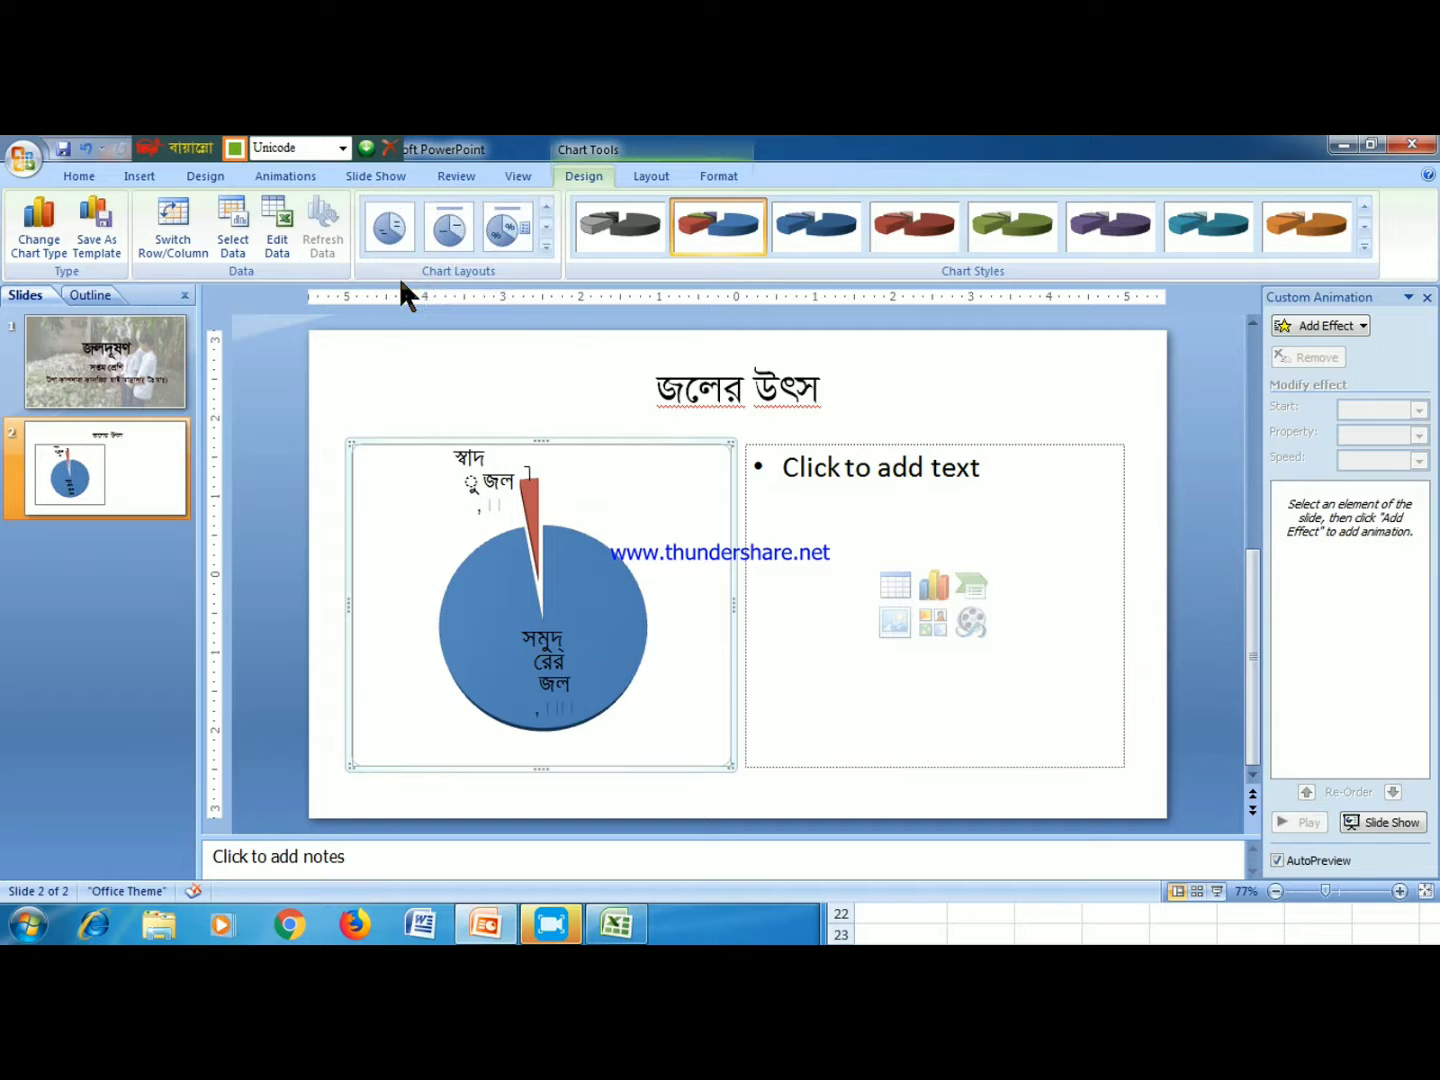
pyautogui.click(546, 247)
pyautogui.click(501, 230)
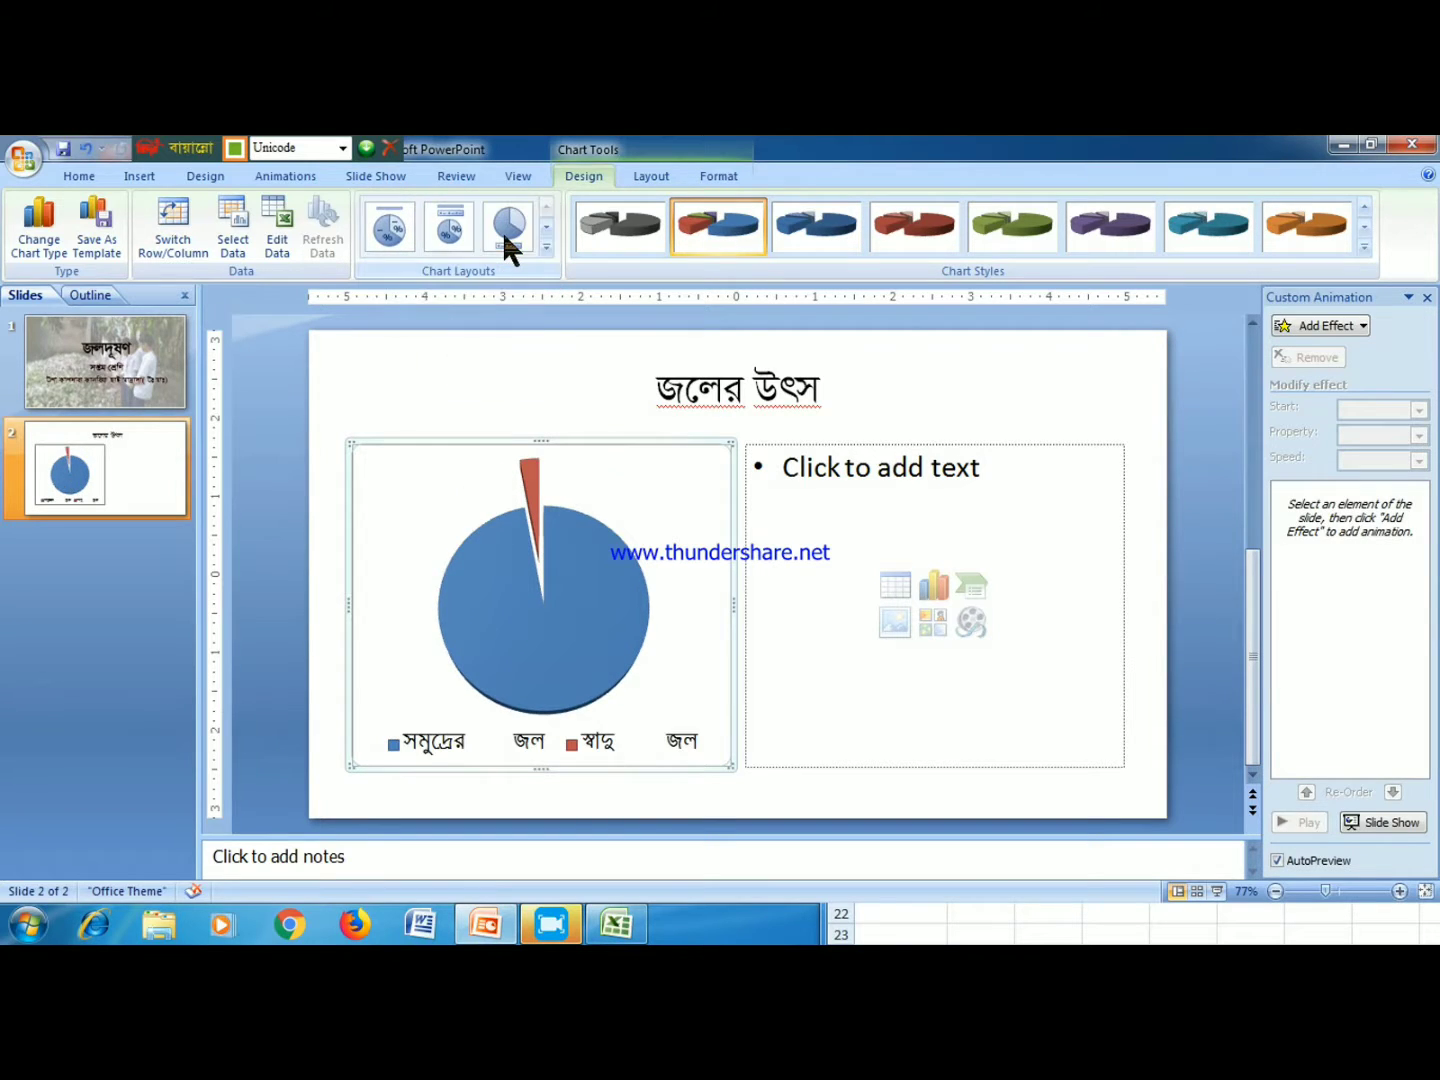
pyautogui.click(449, 231)
# - Insert a basic pie chart into the right placeholder and select its sample data A1:B4
pyautogui.click(806, 624)
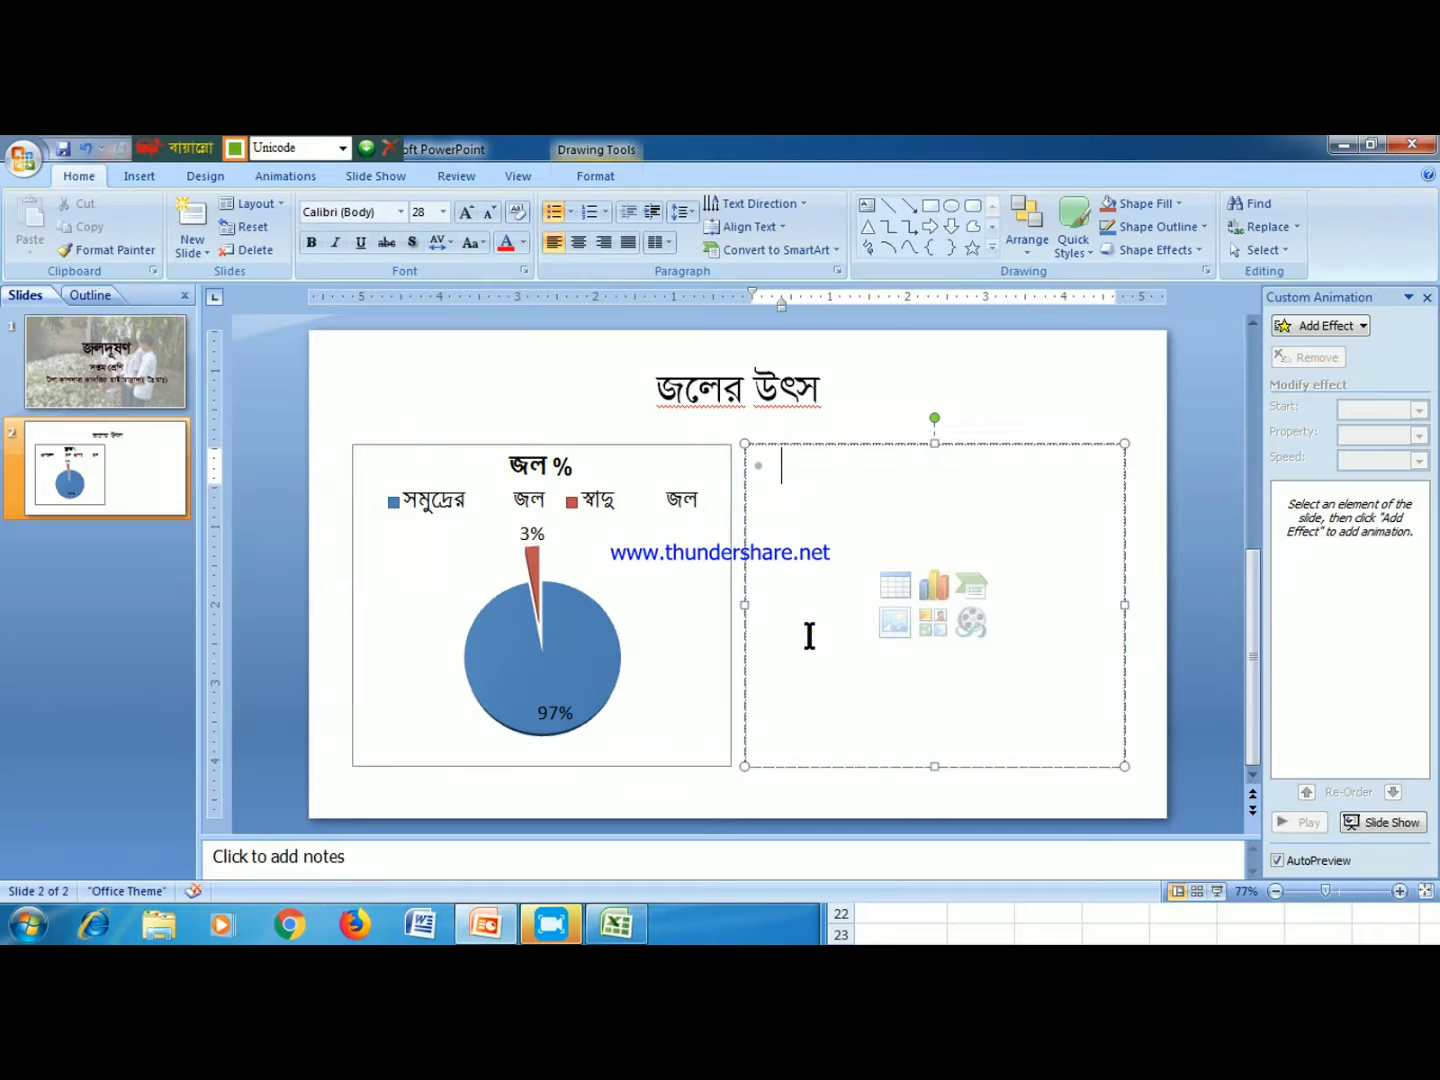
pyautogui.click(934, 599)
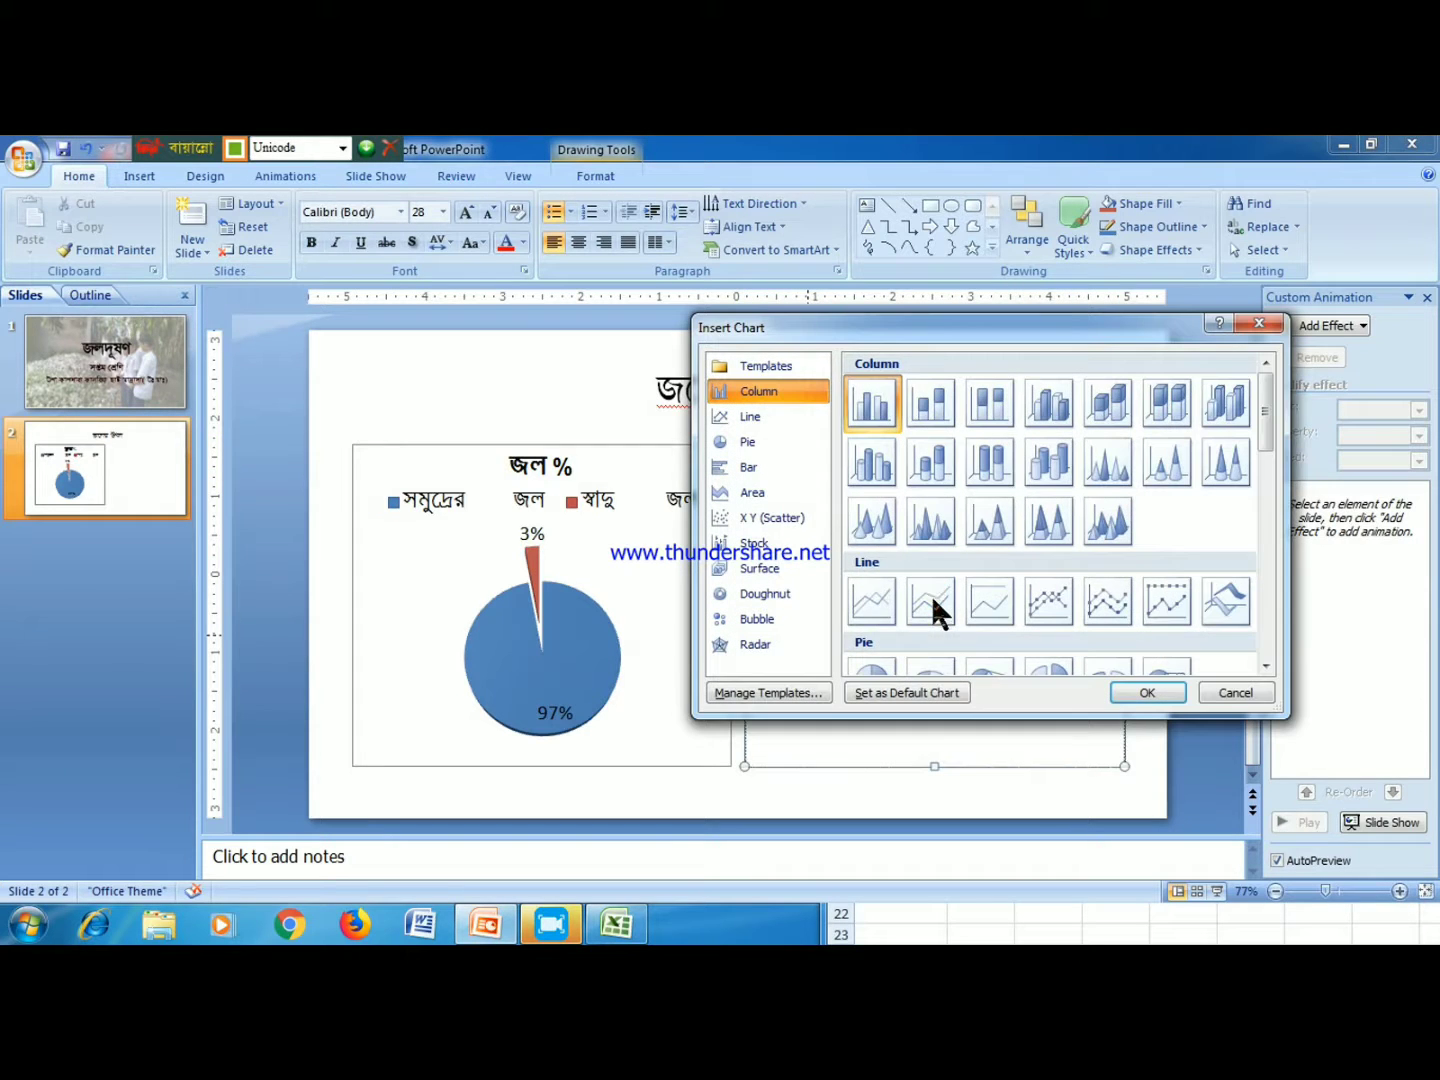
pyautogui.scroll(-3, 890, 545)
pyautogui.click(875, 506)
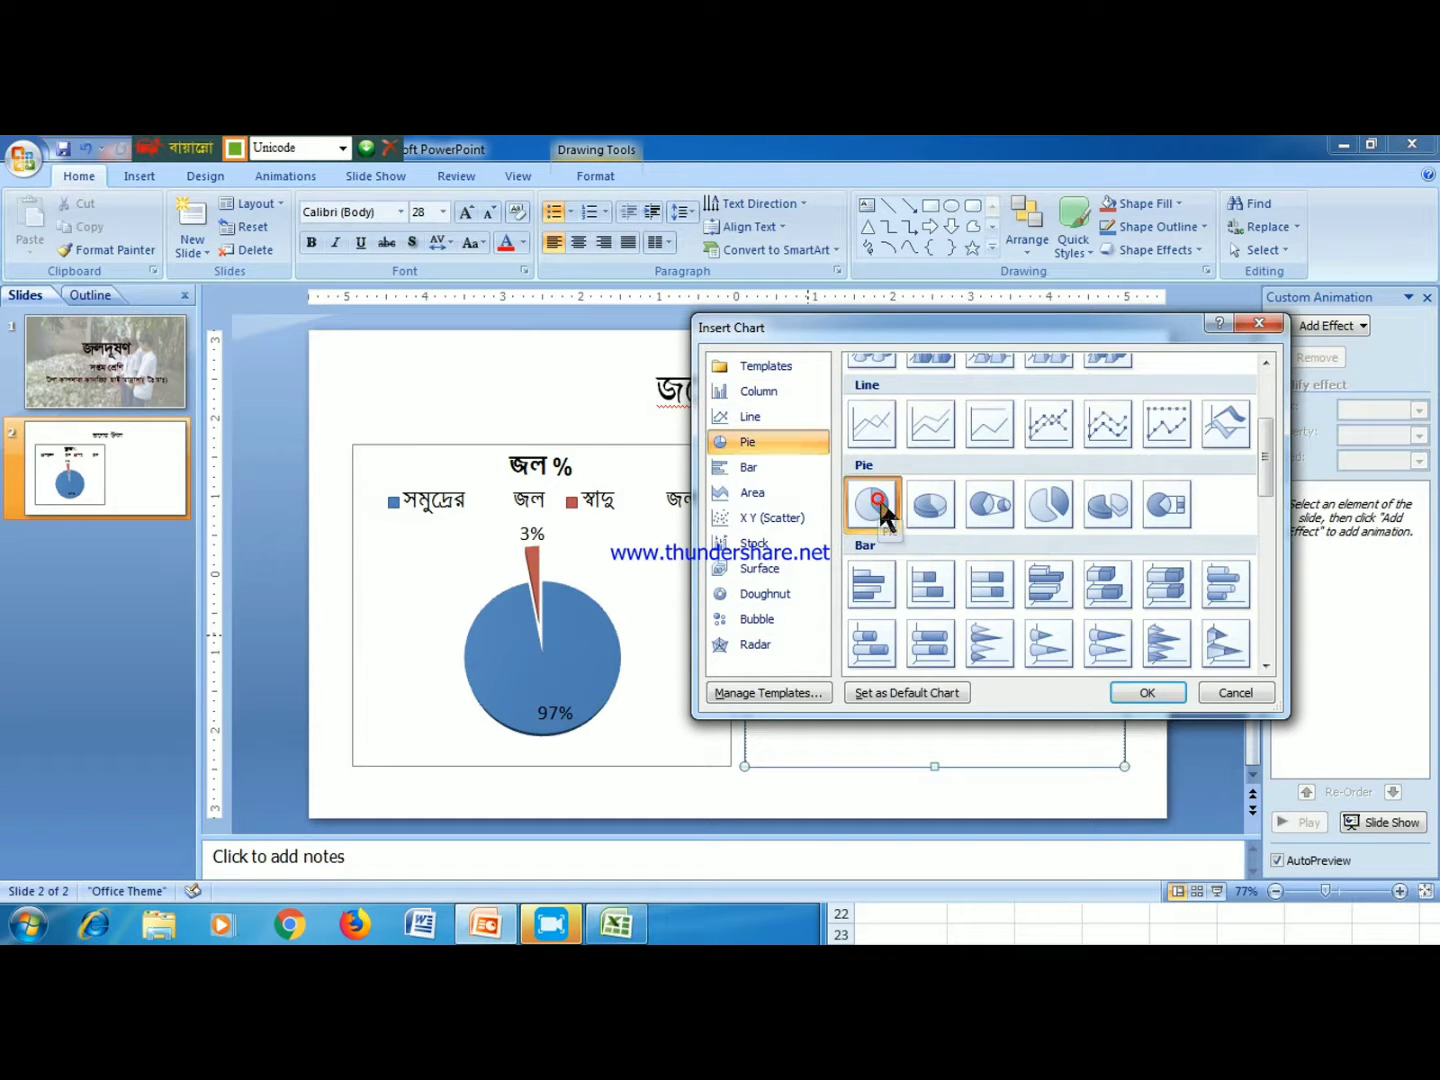
pyautogui.click(1147, 694)
pyautogui.moveTo(797, 351)
pyautogui.mouseDown()
pyautogui.moveTo(912, 452)
pyautogui.moveTo(765, 432)
pyautogui.mouseUp()
# - Clear the 4th Qtr row and apply the SutonnyMJ font to data A1:B4
pyautogui.press('Delete')
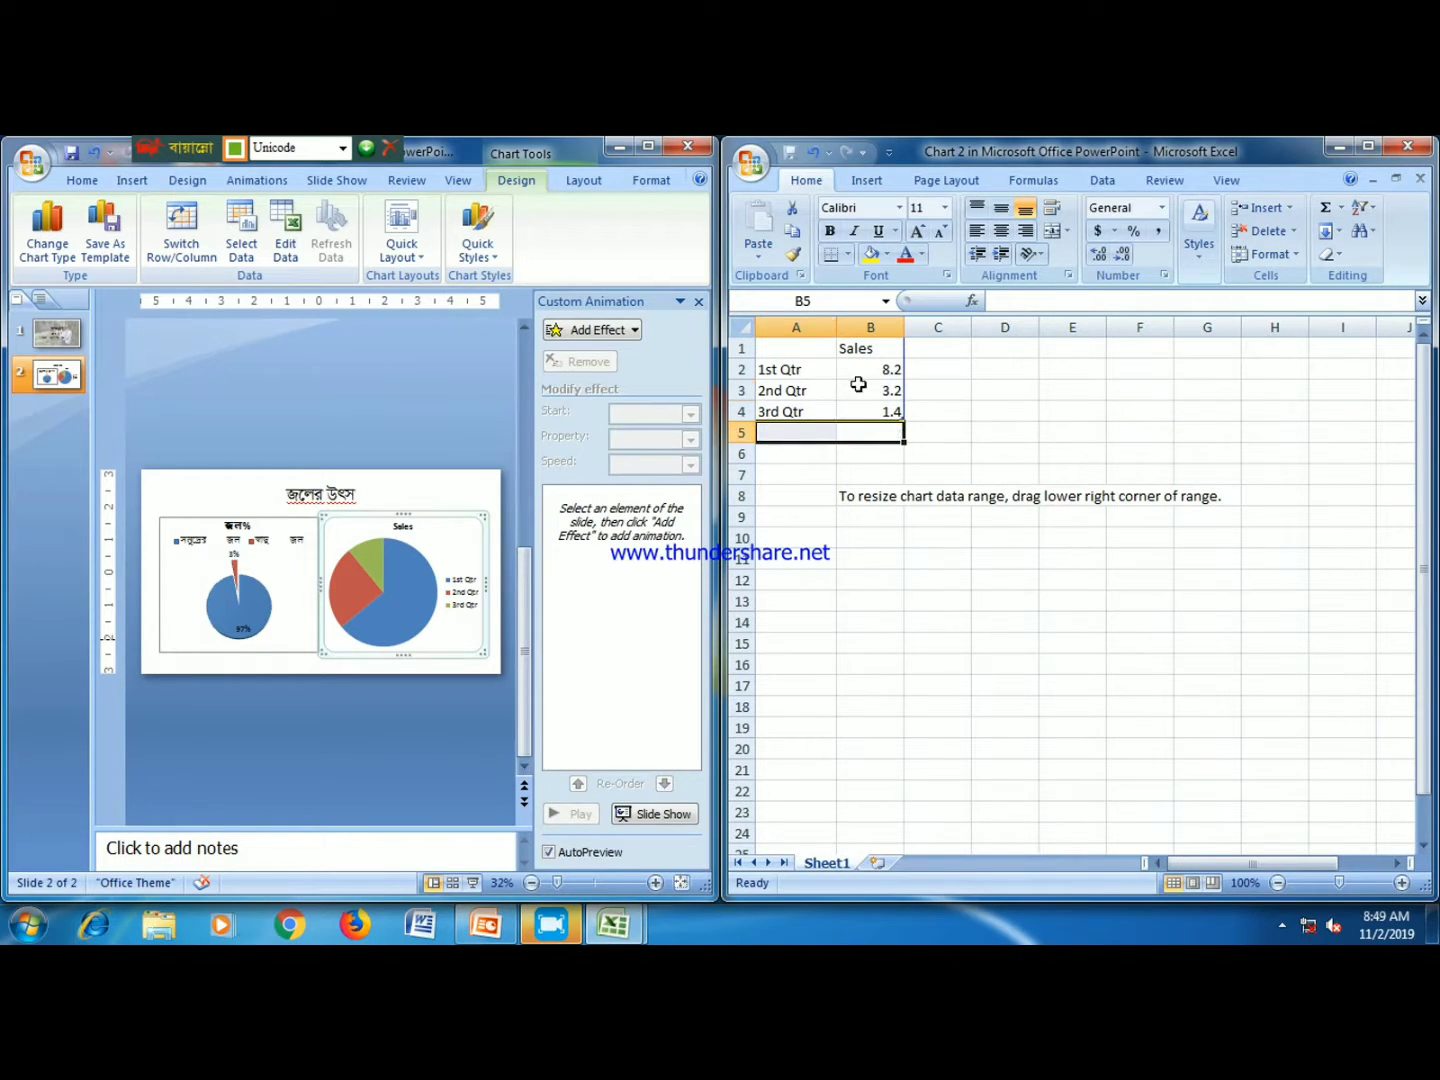
pyautogui.moveTo(770, 350); pyautogui.dragTo(869, 412)
pyautogui.click(899, 207)
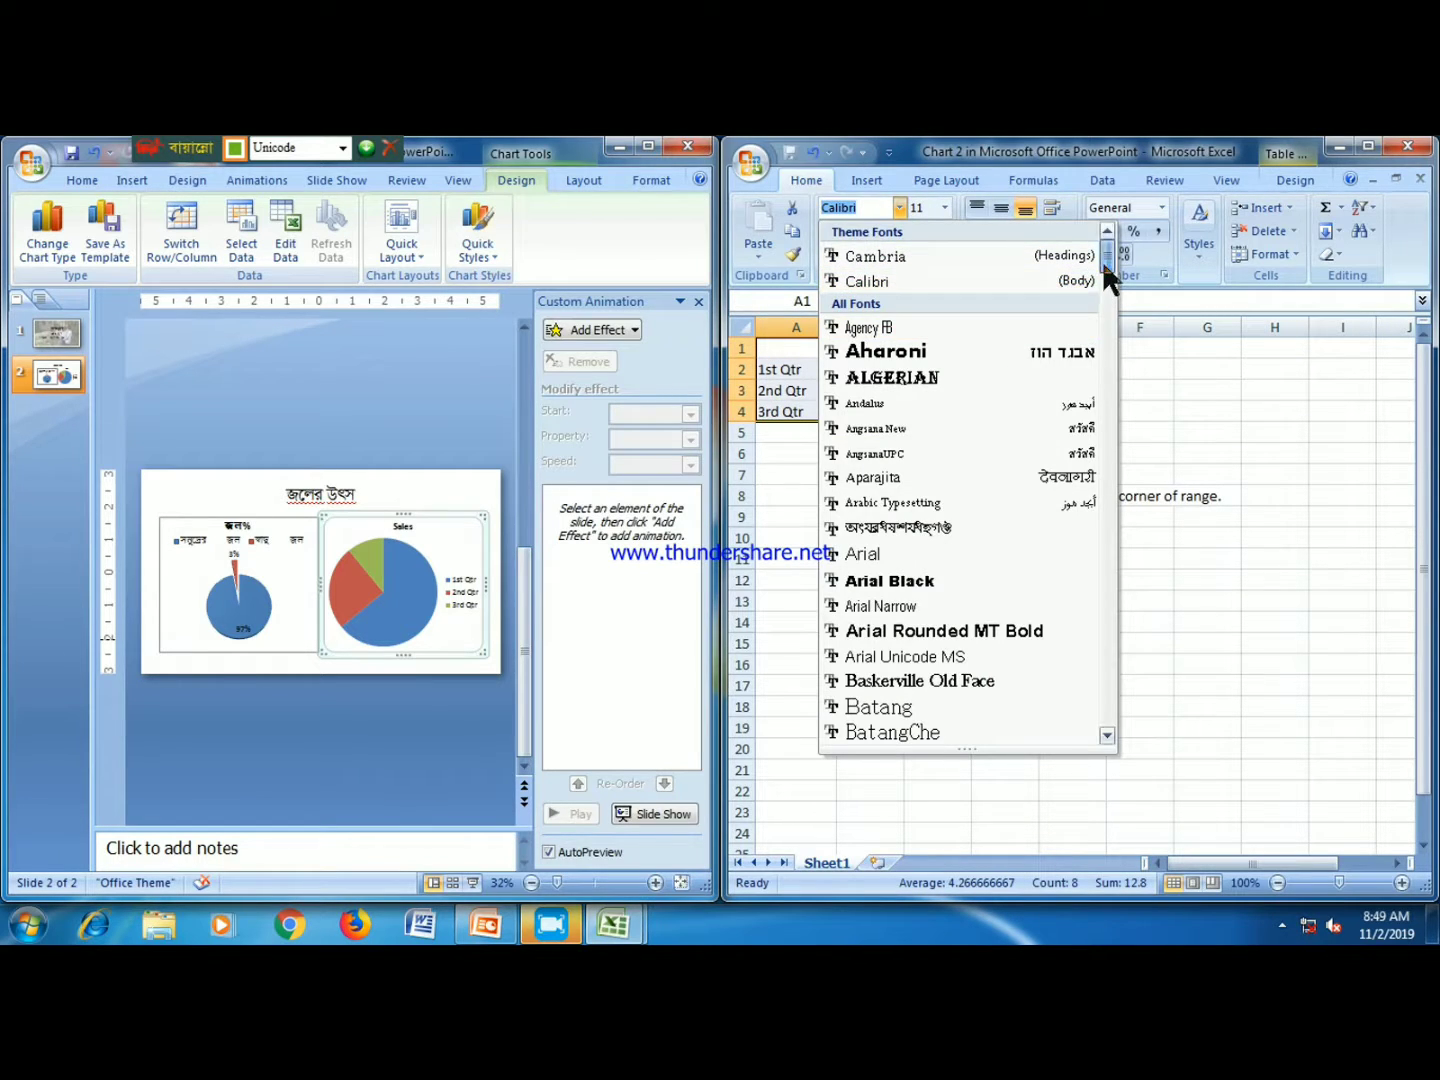
pyautogui.moveTo(1103, 261); pyautogui.dragTo(1091, 669)
pyautogui.click(904, 635)
# - Rename header B1 to জল and label A2 as হিমবাহ জল
pyautogui.doubleClick(878, 352)
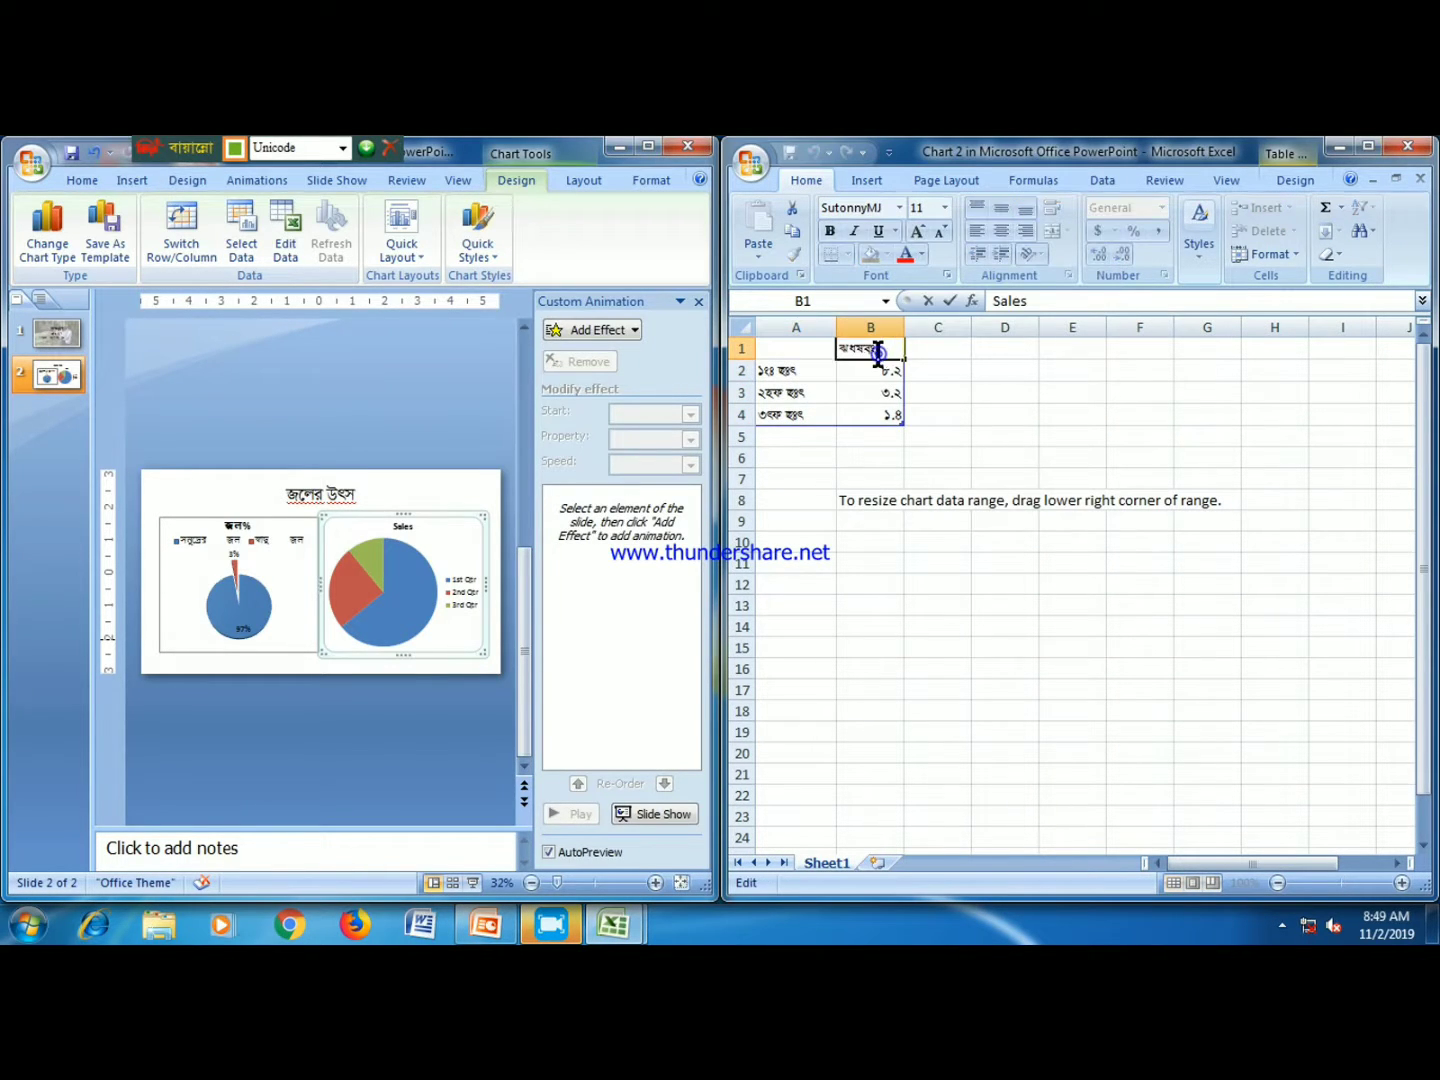
pyautogui.moveTo(878, 352); pyautogui.dragTo(833, 349)
pyautogui.write('জল %')
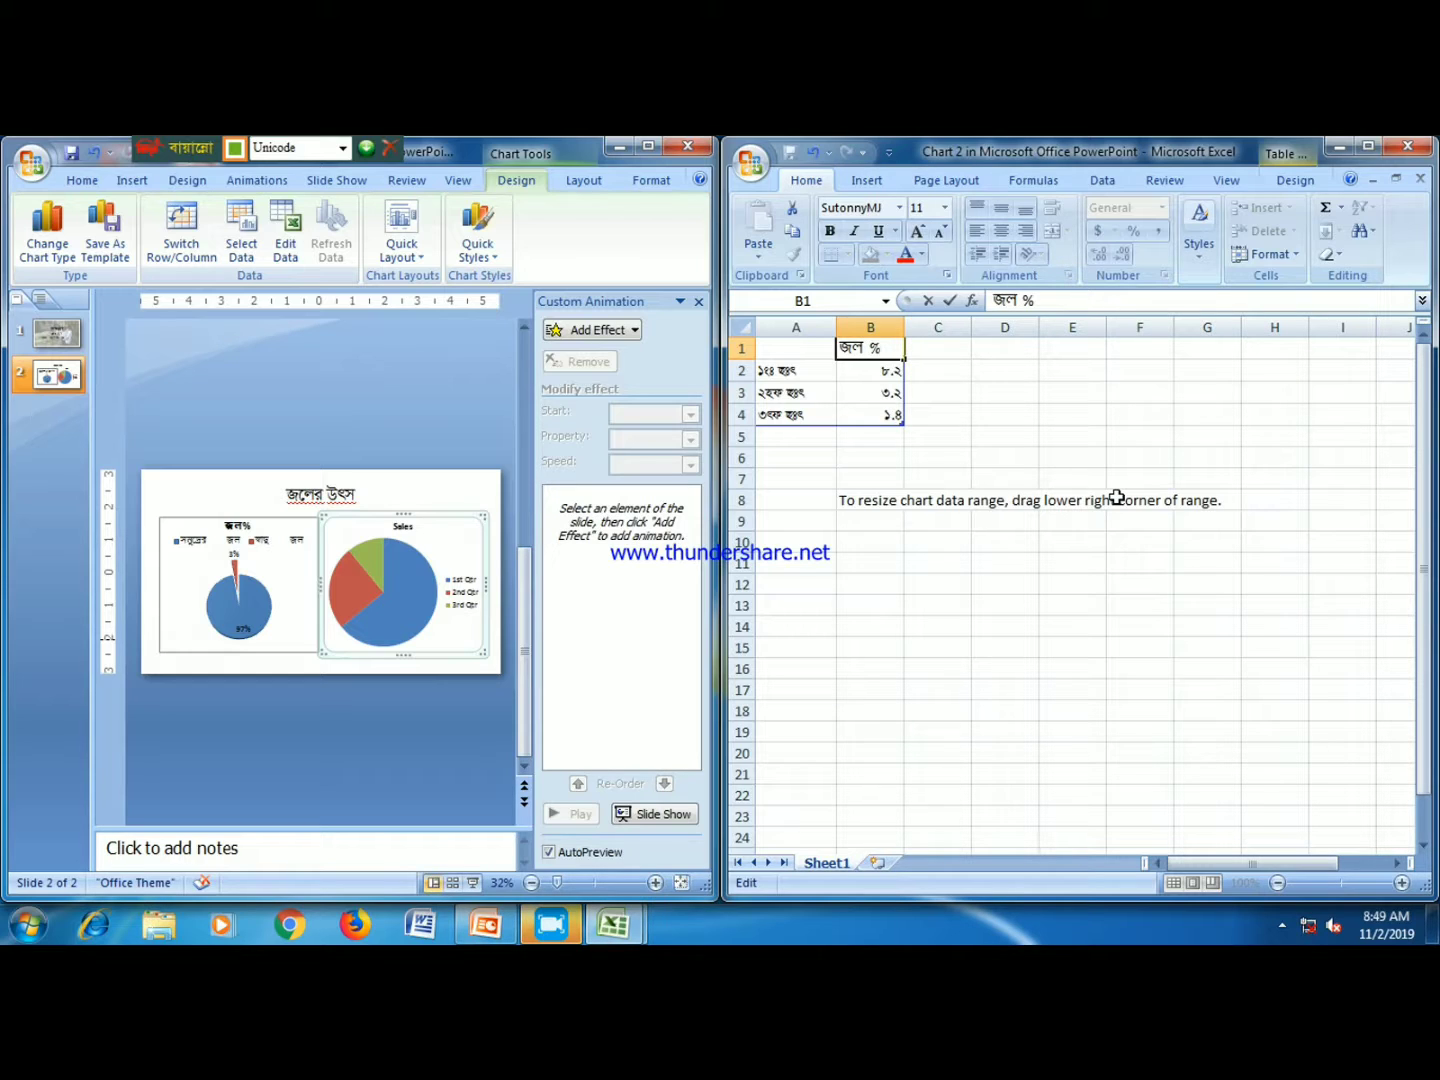
pyautogui.doubleClick(800, 372)
pyautogui.moveTo(800, 372); pyautogui.dragTo(758, 372)
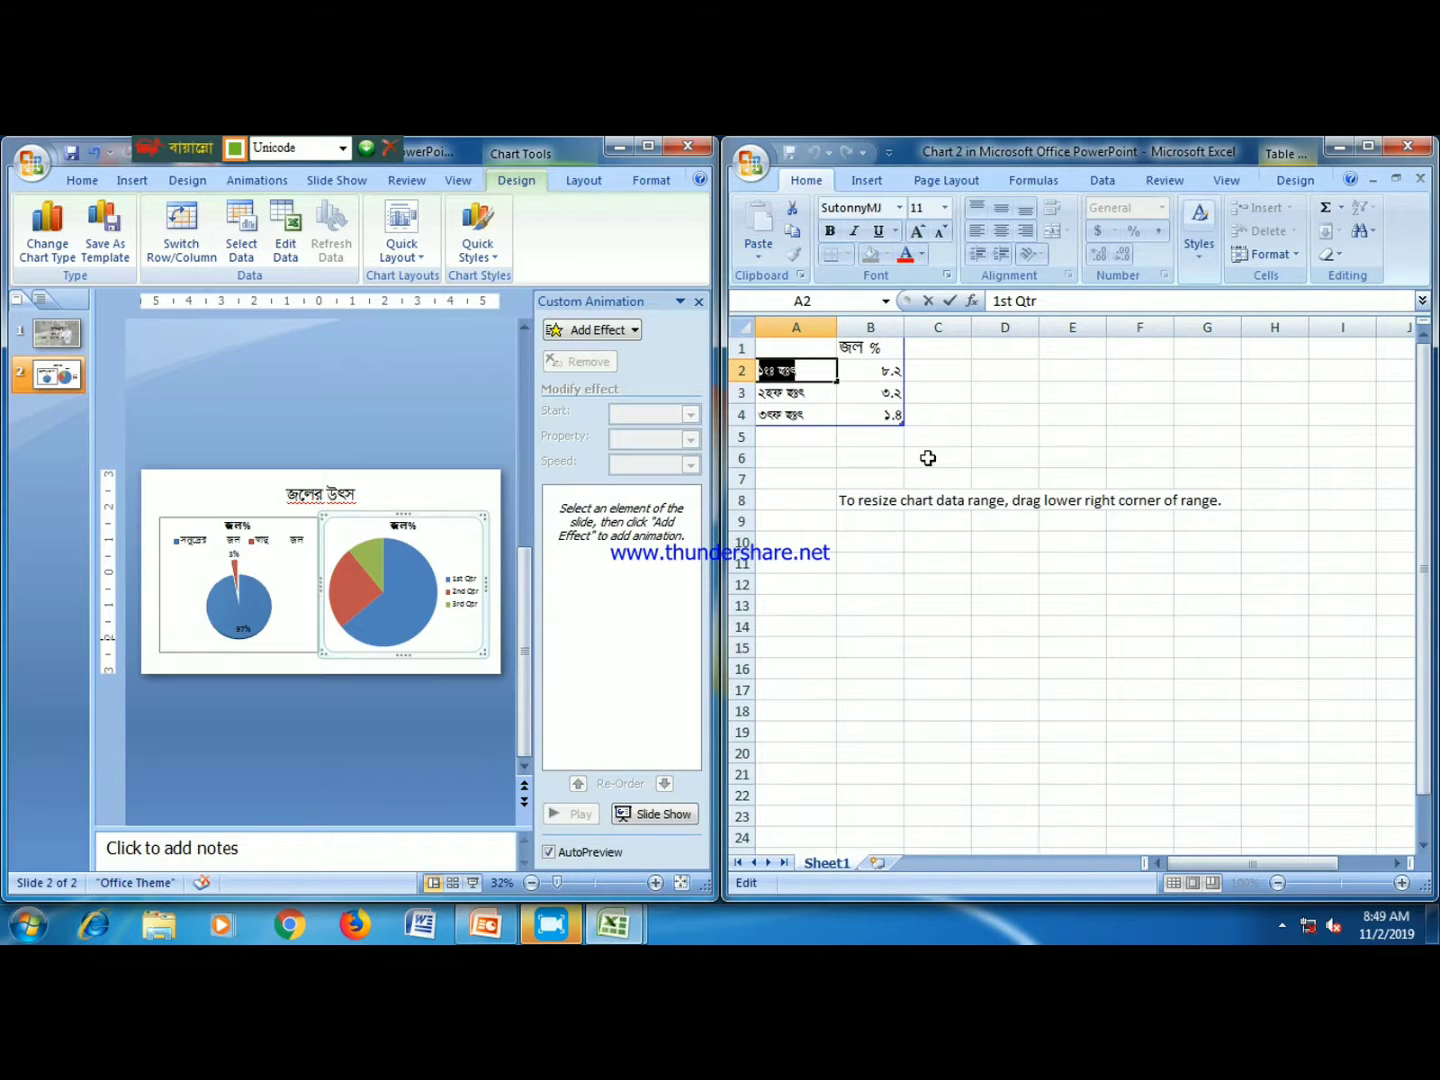
pyautogui.write('হিমবা')
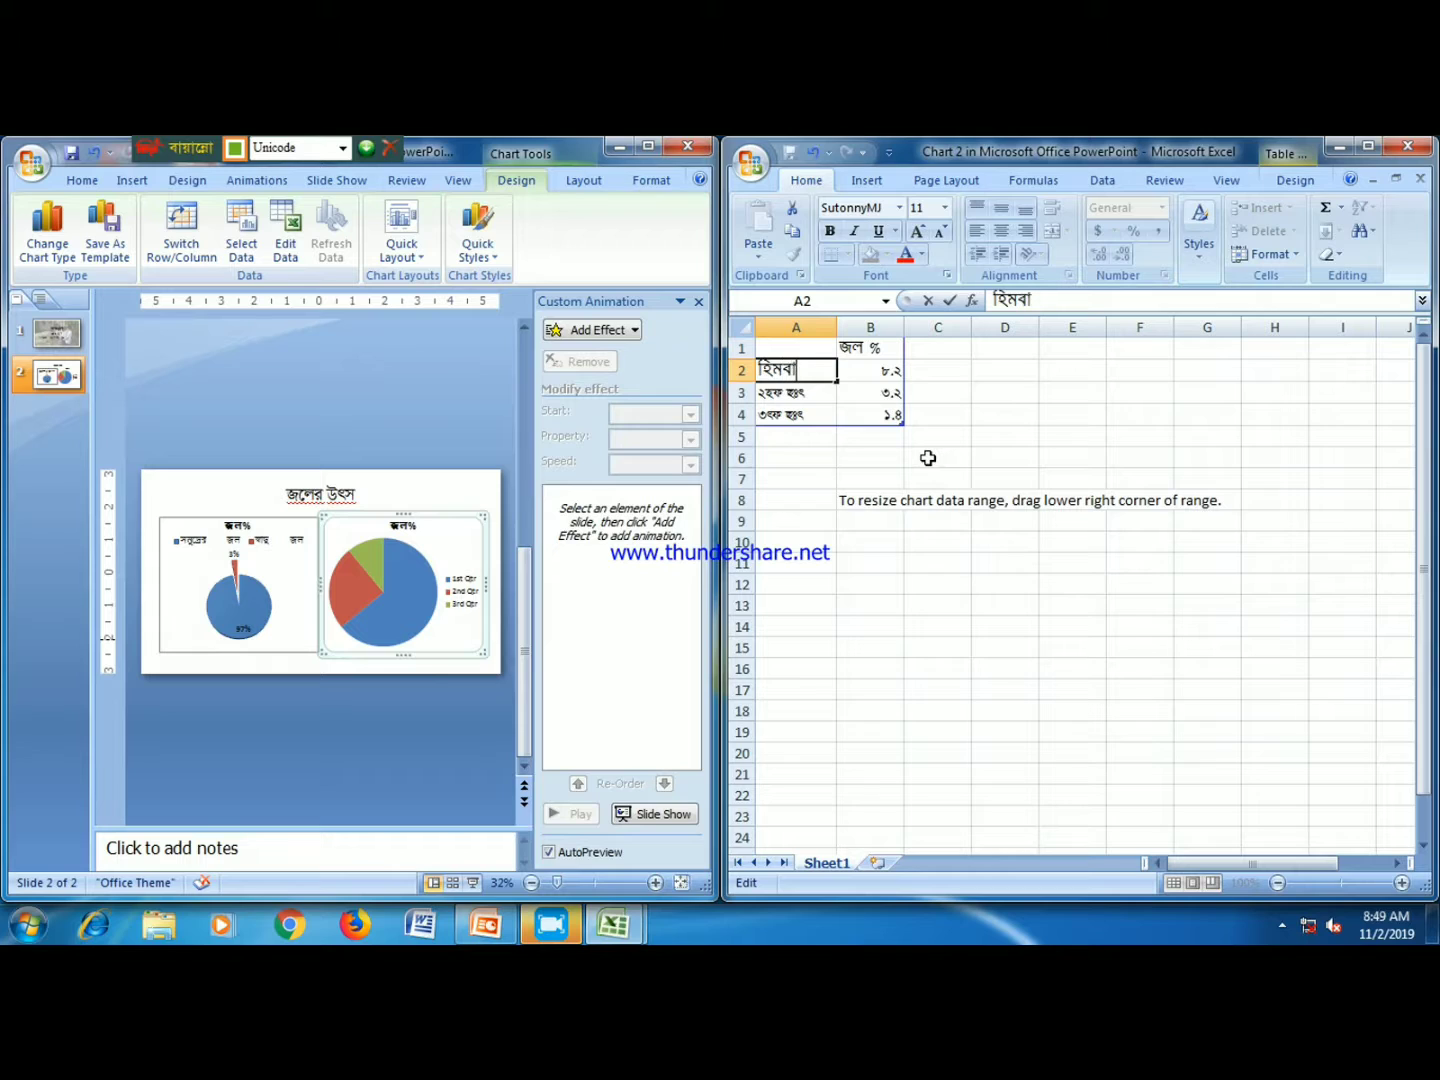
pyautogui.write('হ জল')
# - Label A3 as ভৌমজল and A4 as নদী ও হ্রদের জল
pyautogui.doubleClick(793, 399)
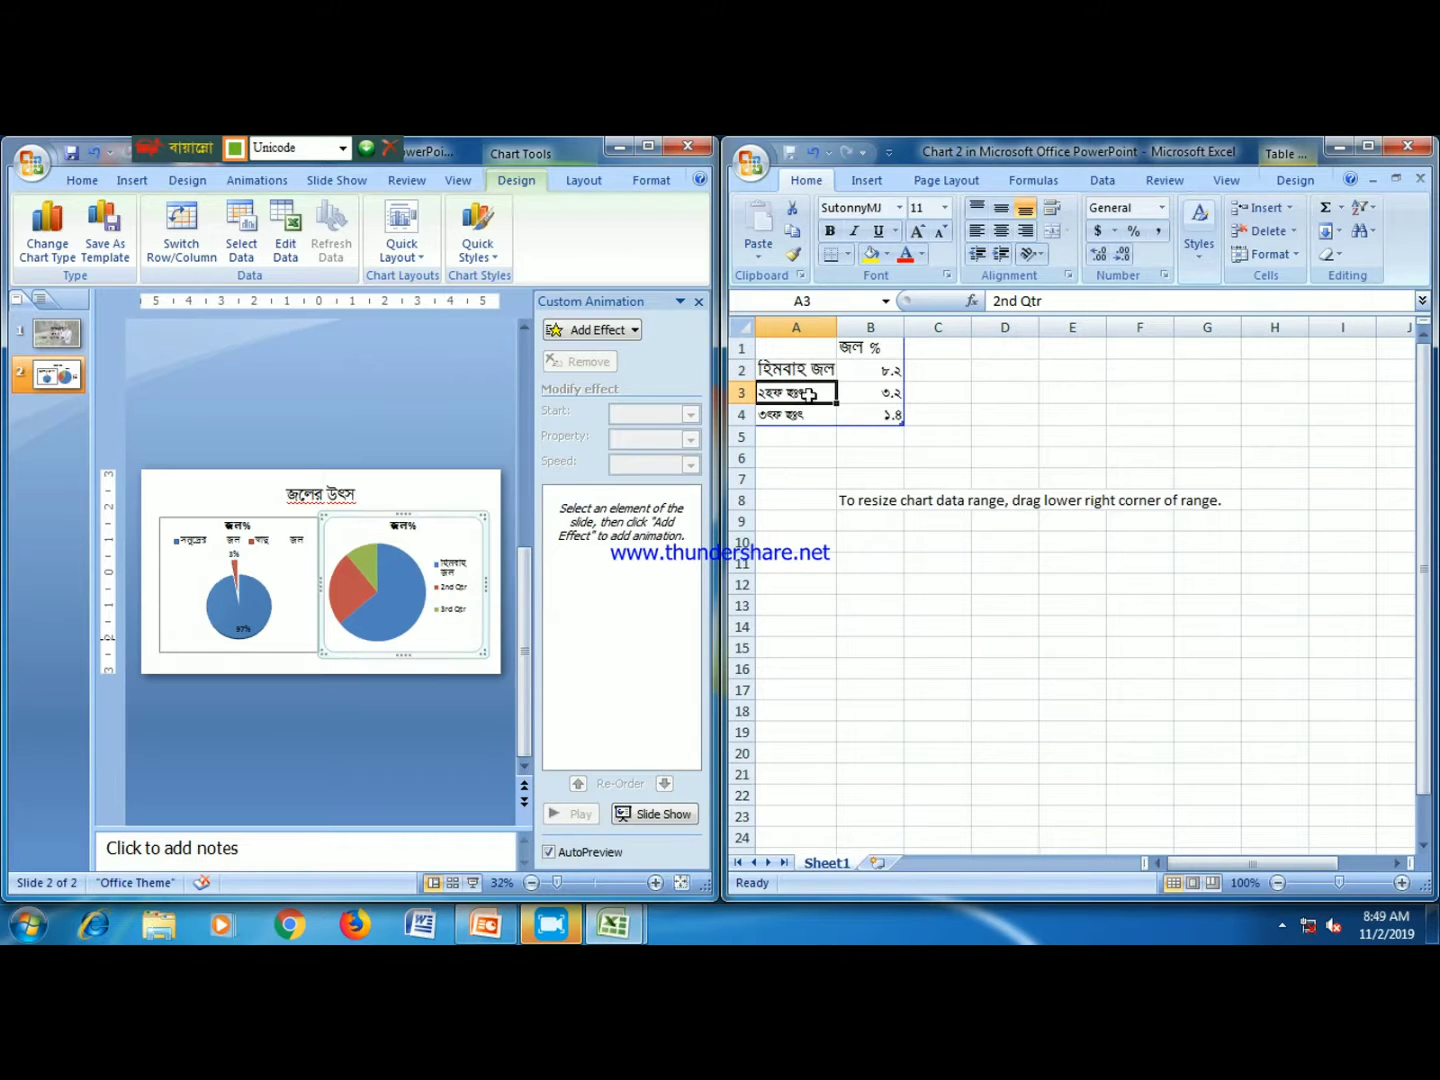
pyautogui.moveTo(793, 400); pyautogui.dragTo(757, 397)
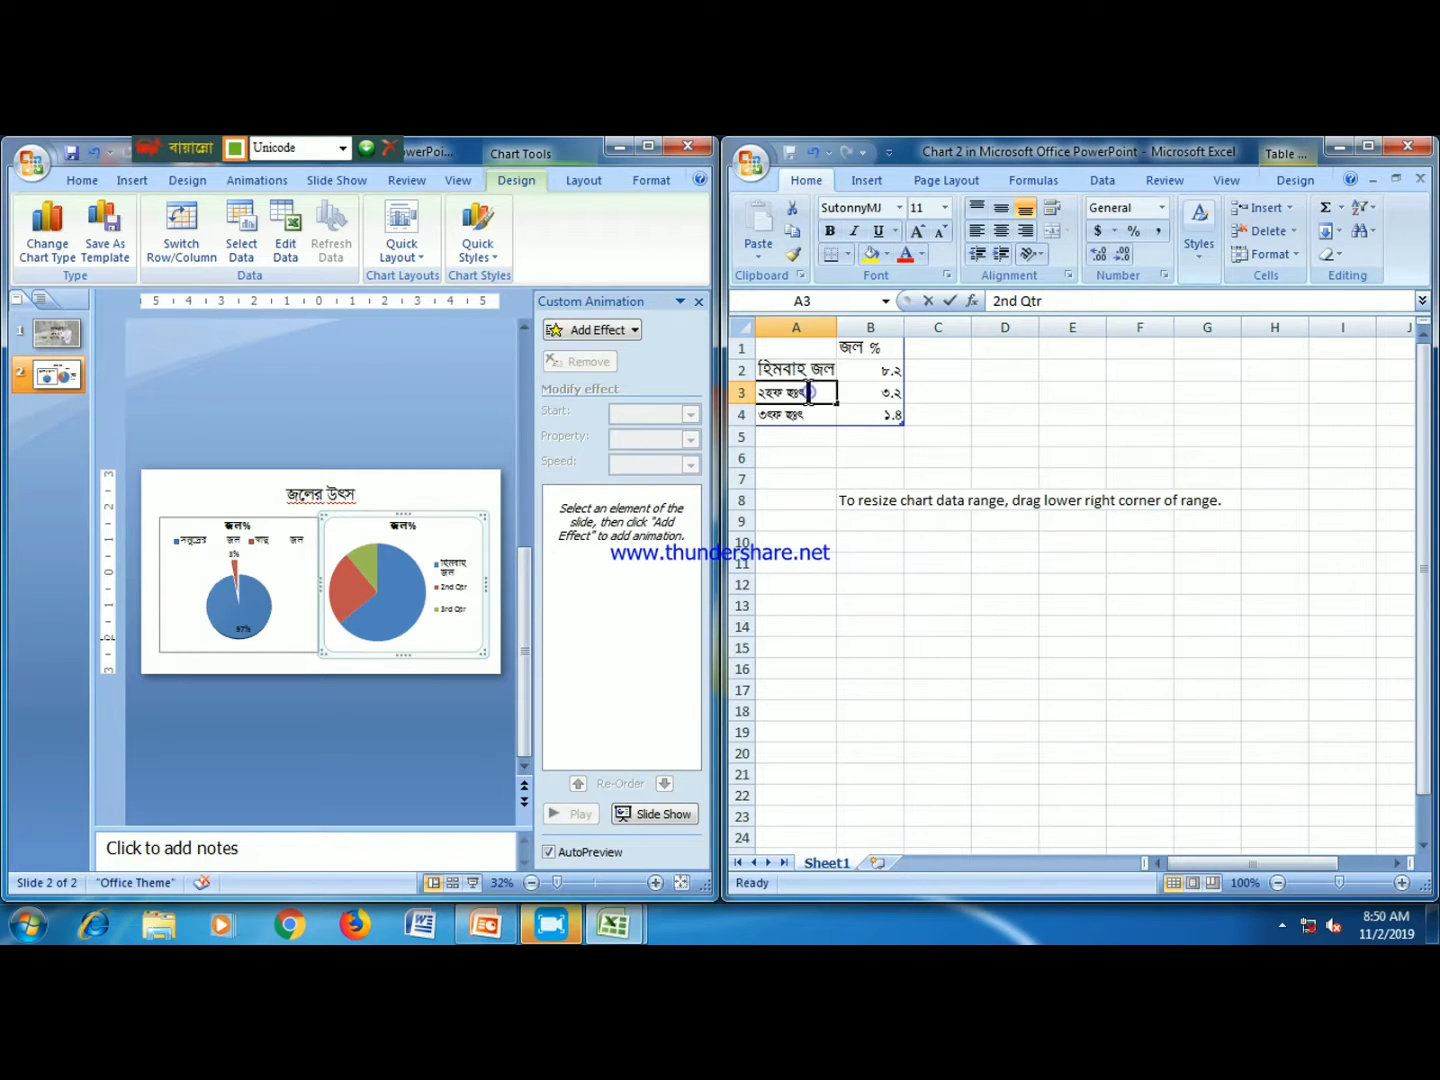
pyautogui.moveTo(829, 395); pyautogui.dragTo(766, 392)
pyautogui.write('ভে')
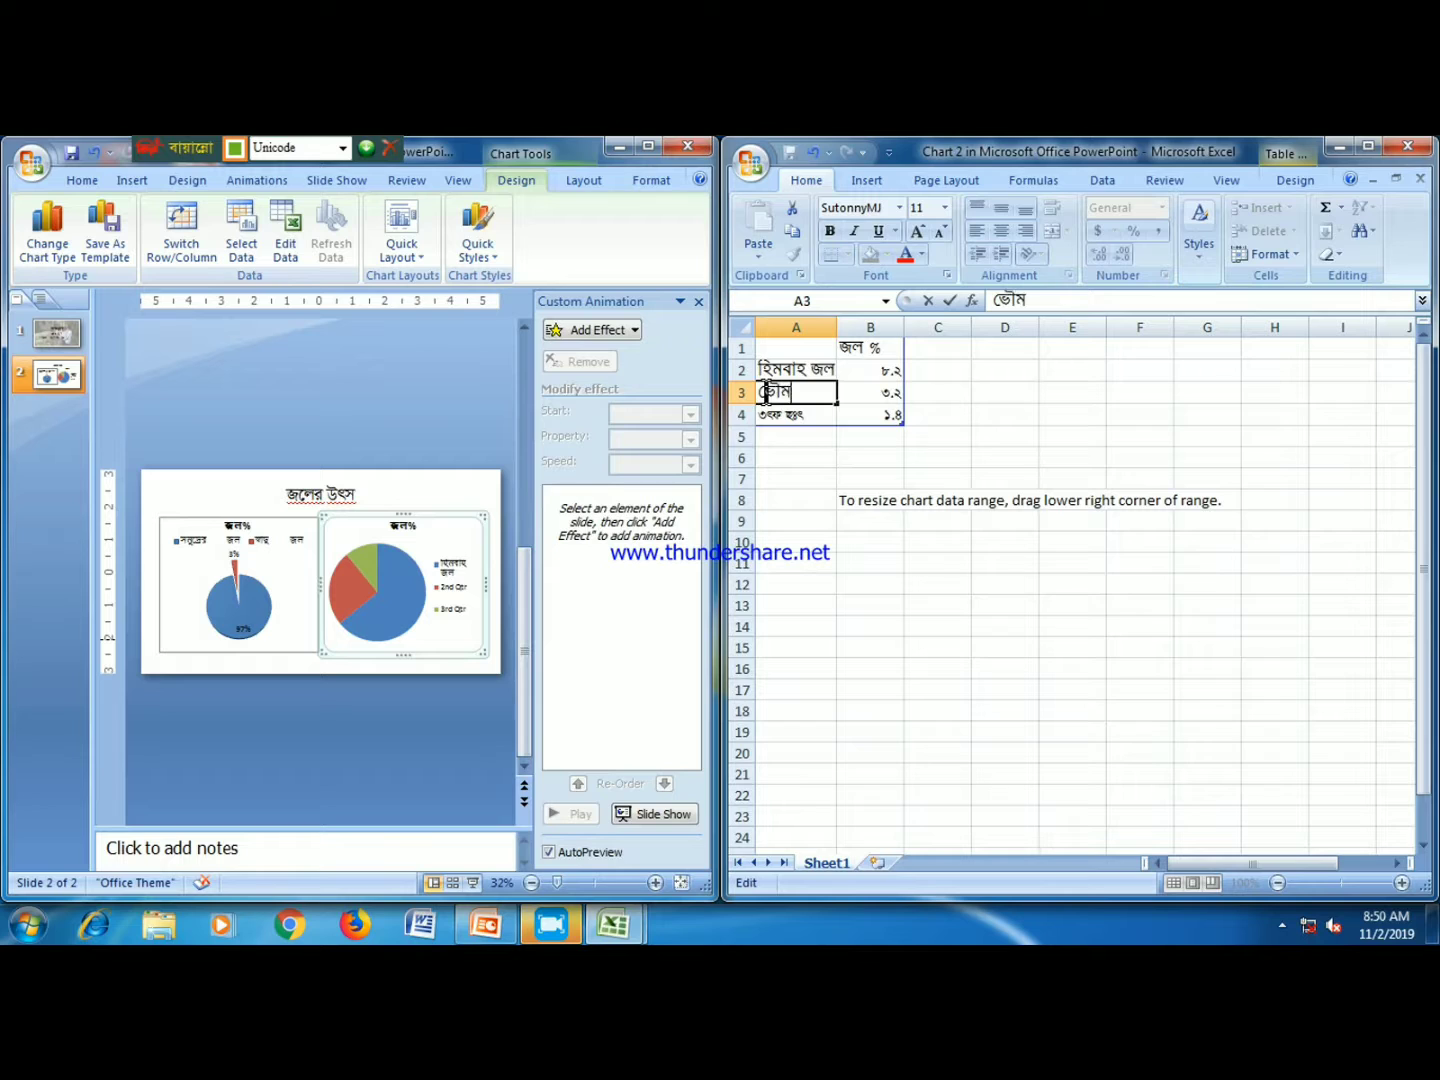
pyautogui.click(795, 415)
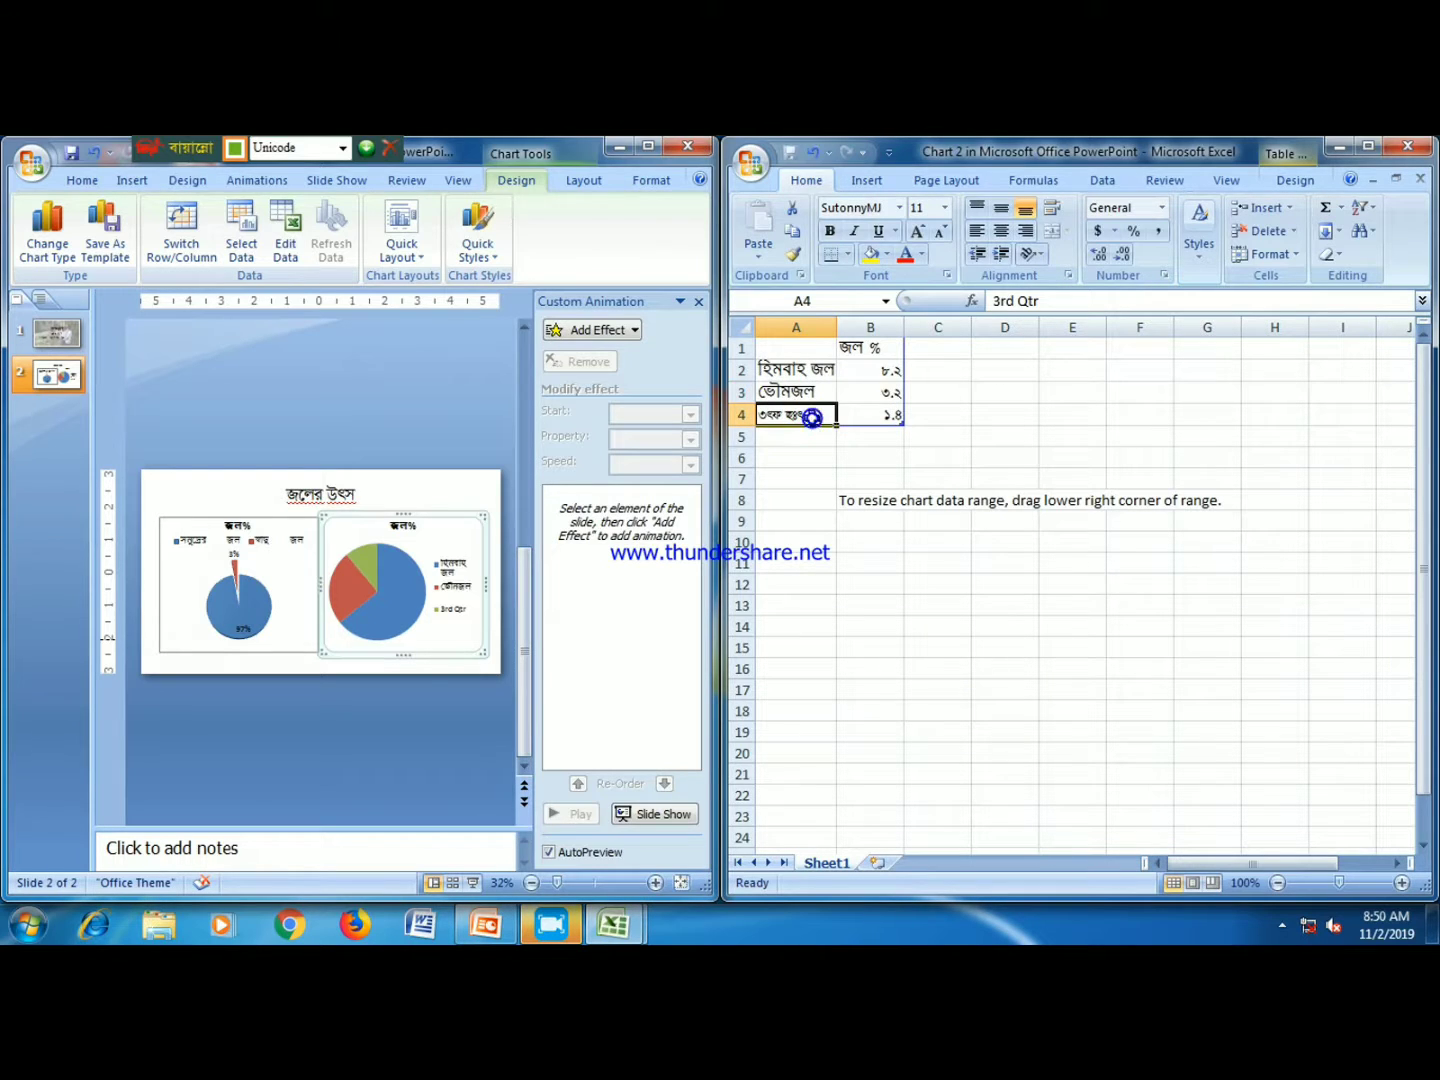
pyautogui.moveTo(809, 416); pyautogui.dragTo(759, 415)
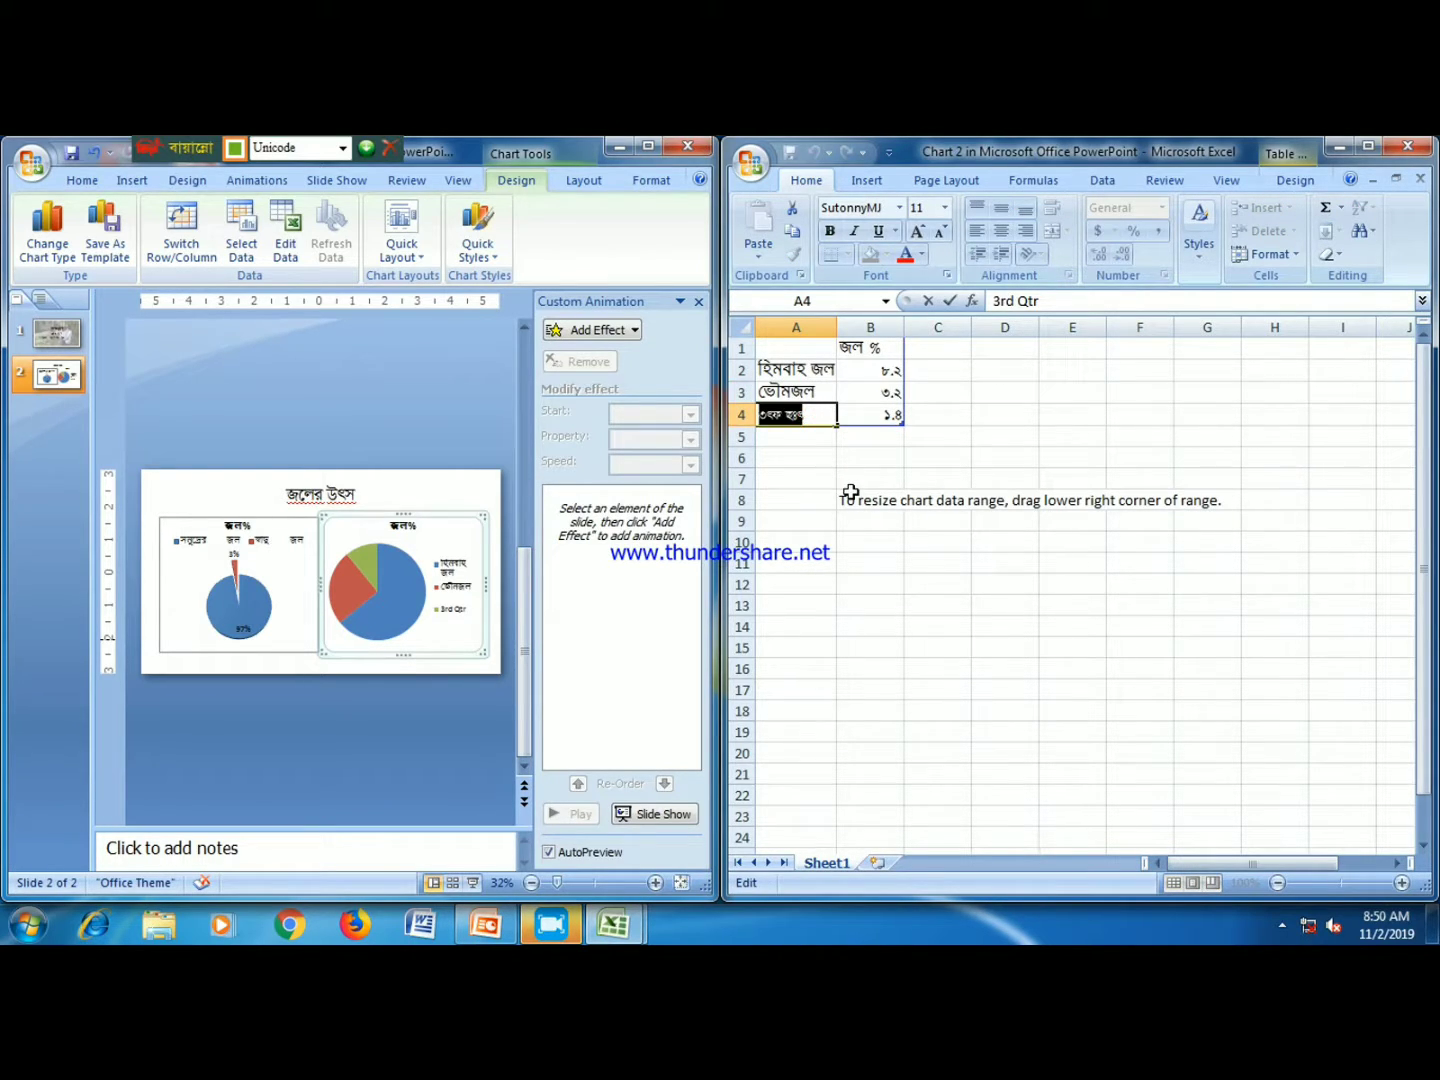
pyautogui.write('নদী ও হ')
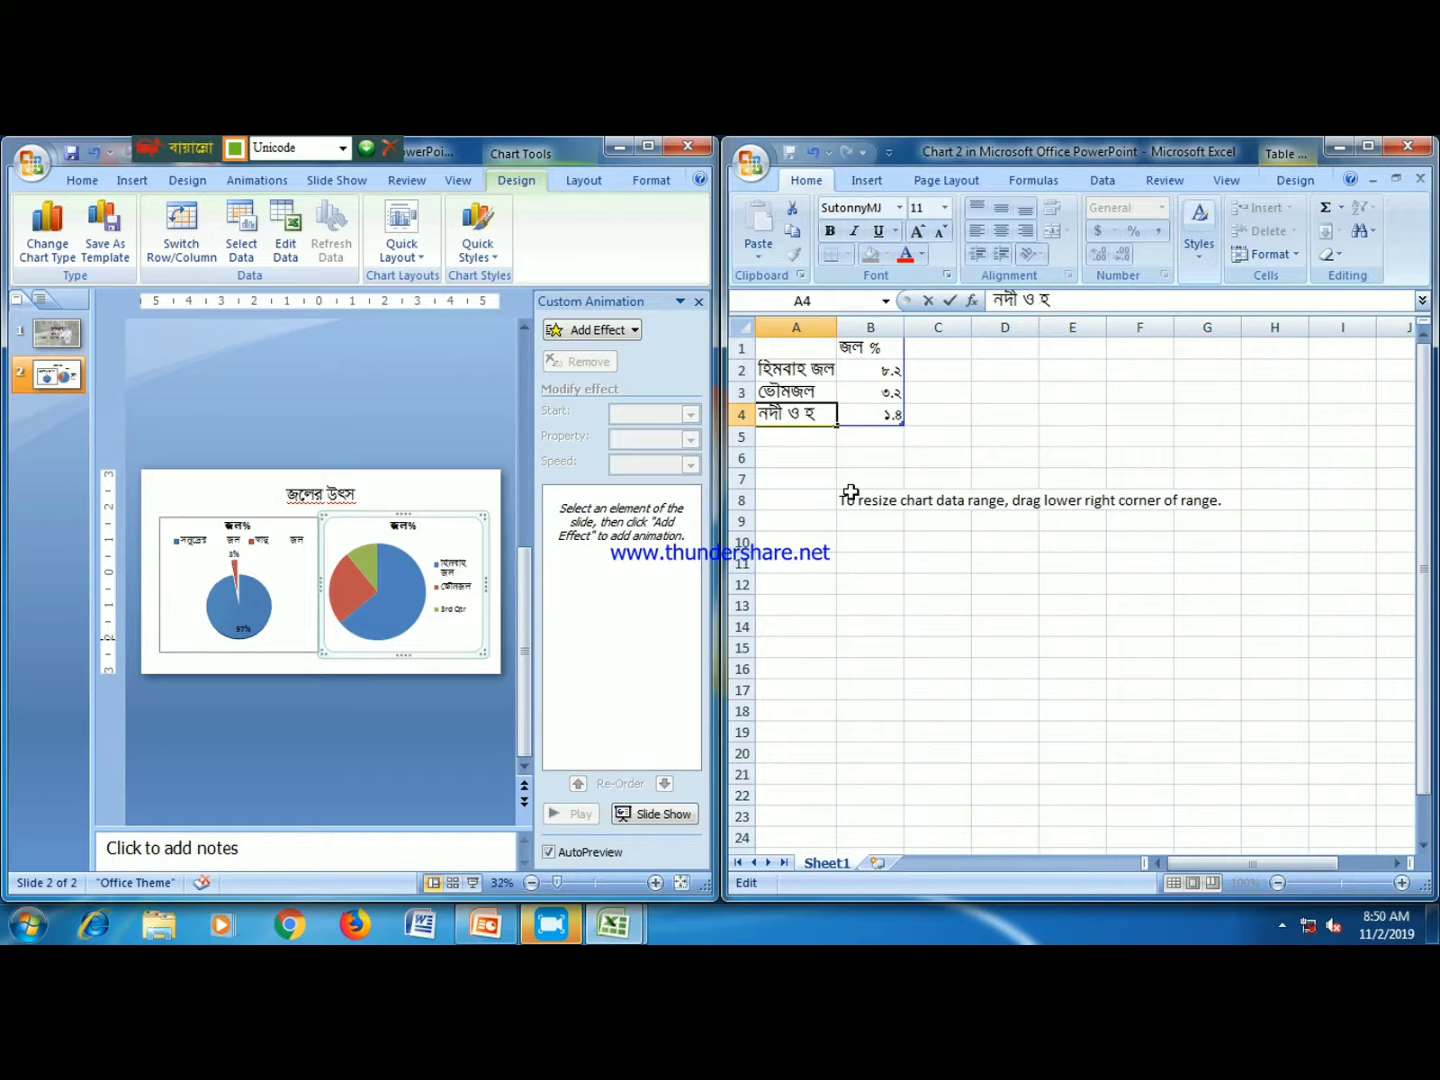
pyautogui.write('্রদে')
pyautogui.write('র জল')
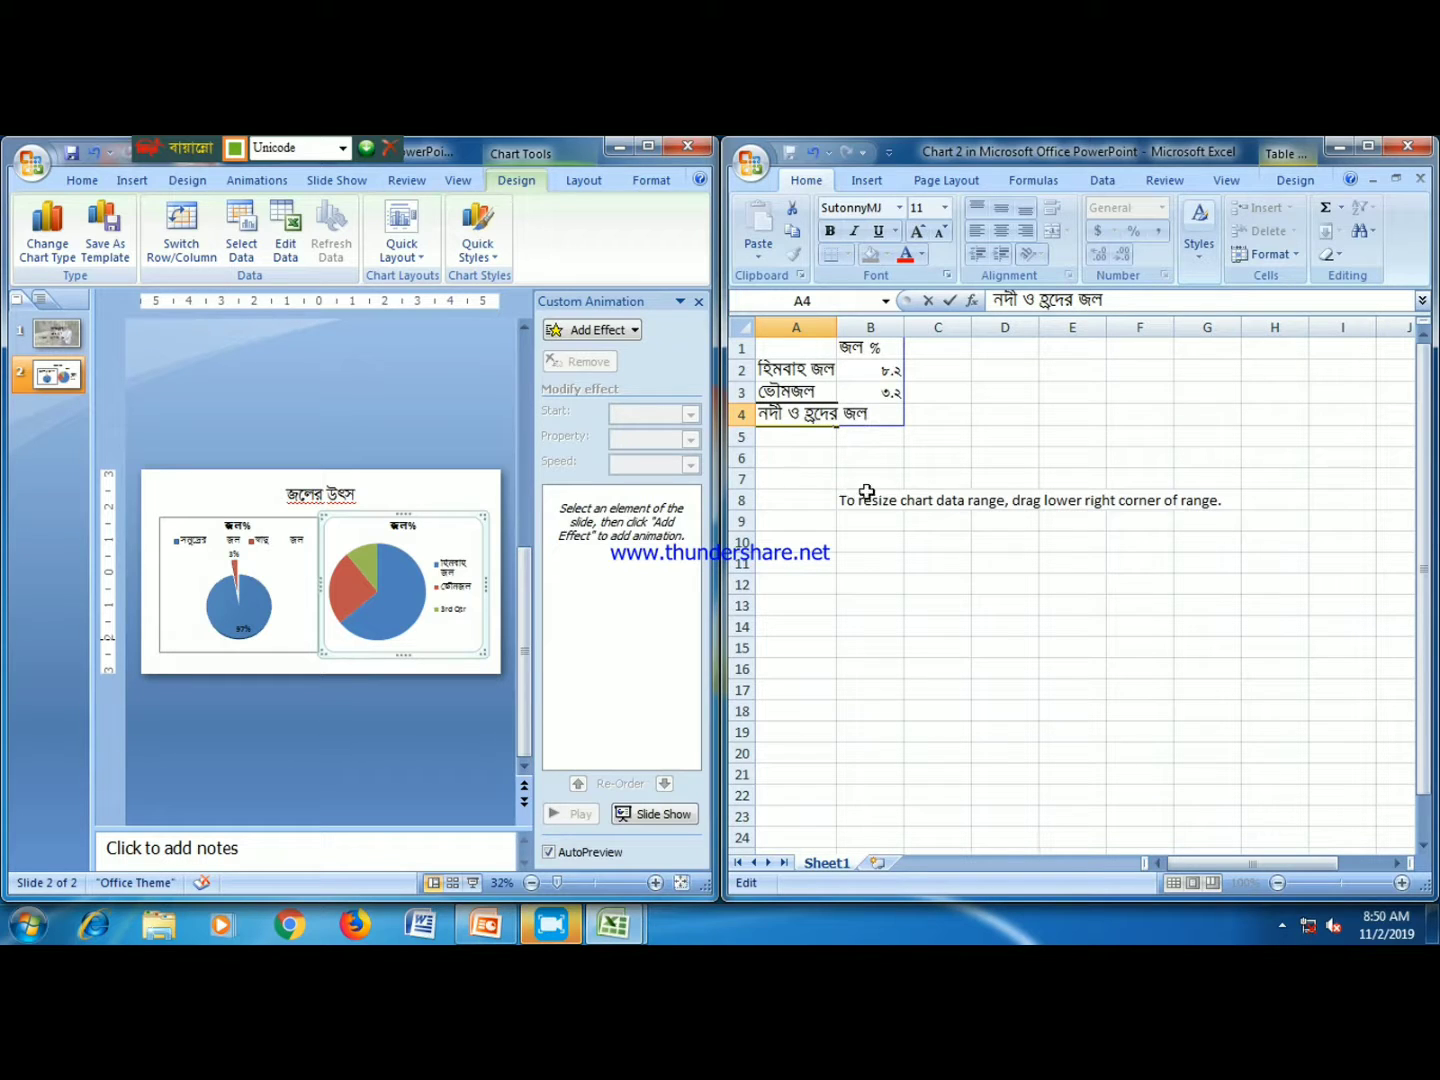
pyautogui.click(884, 414)
# - Enter values ৭০, ২৯ and ১ in B2, B3 and B4, then return to PowerPoint
pyautogui.click(885, 372)
pyautogui.doubleClick(885, 372)
pyautogui.write('১.৪')
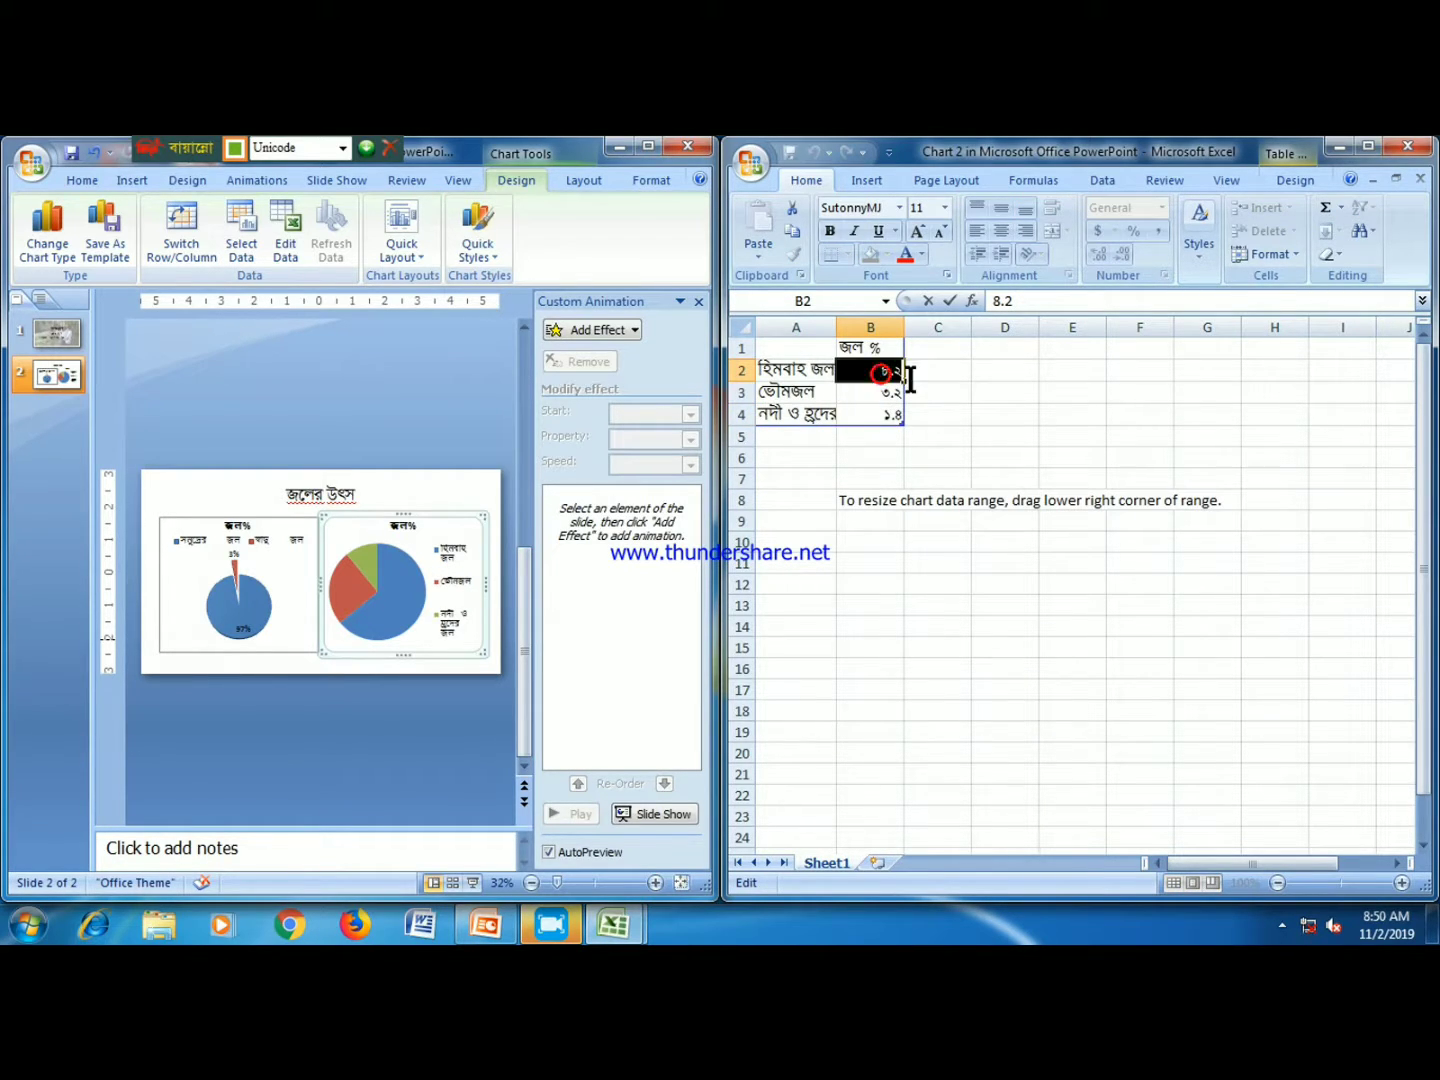
pyautogui.write('২৯')
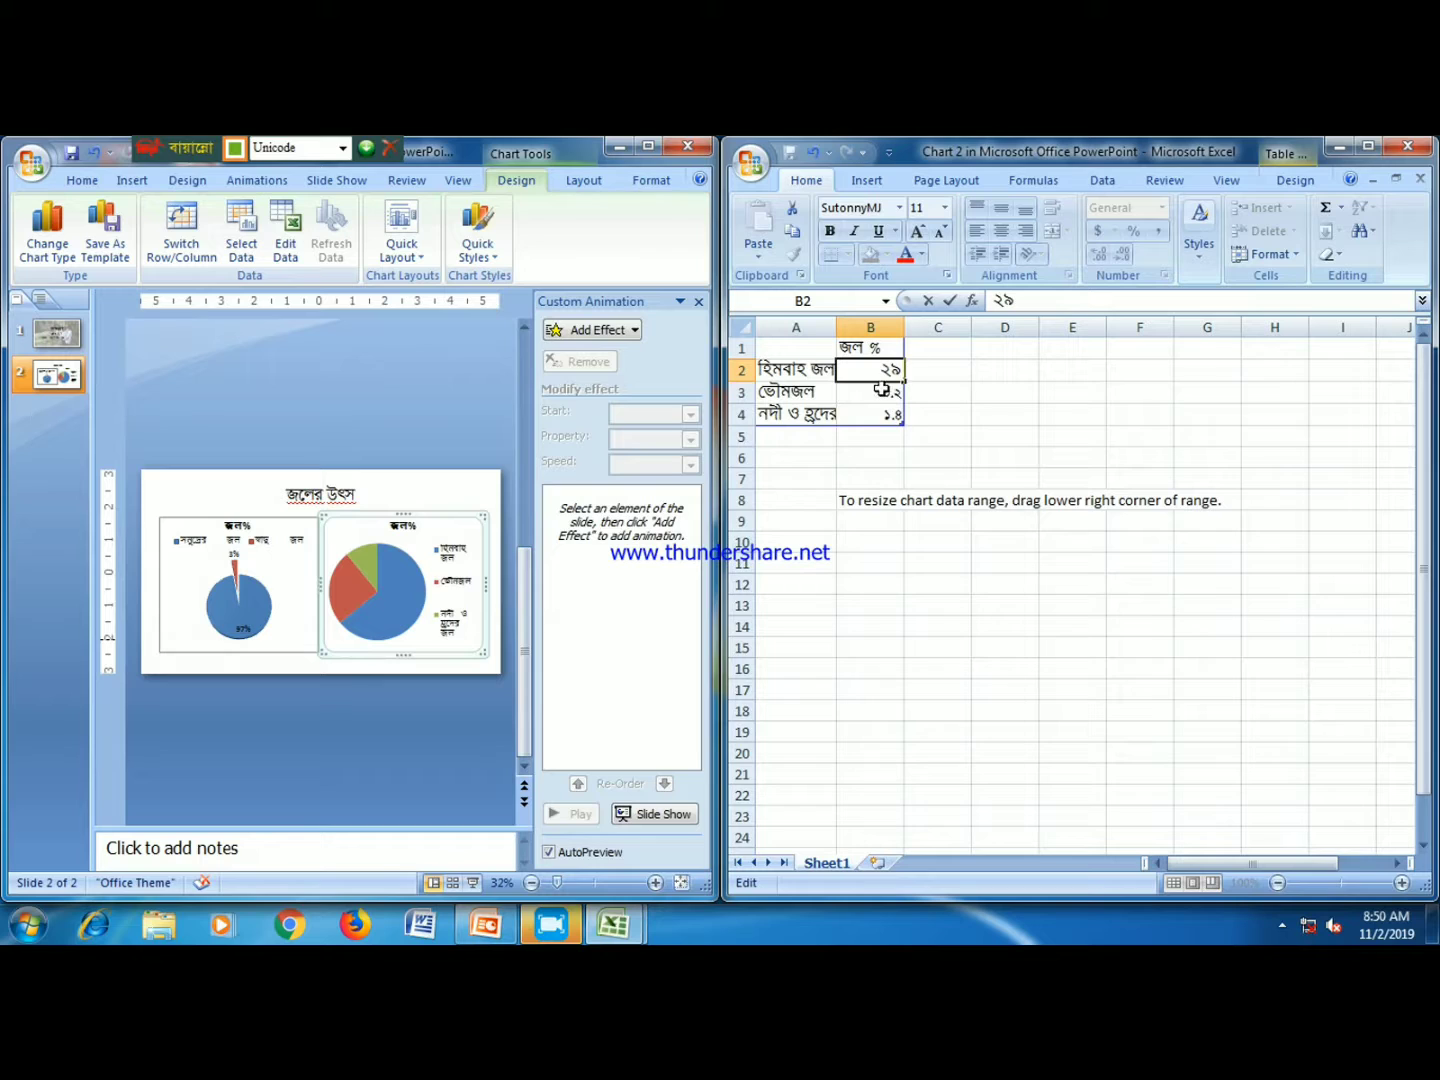
pyautogui.click(881, 391)
pyautogui.click(889, 368)
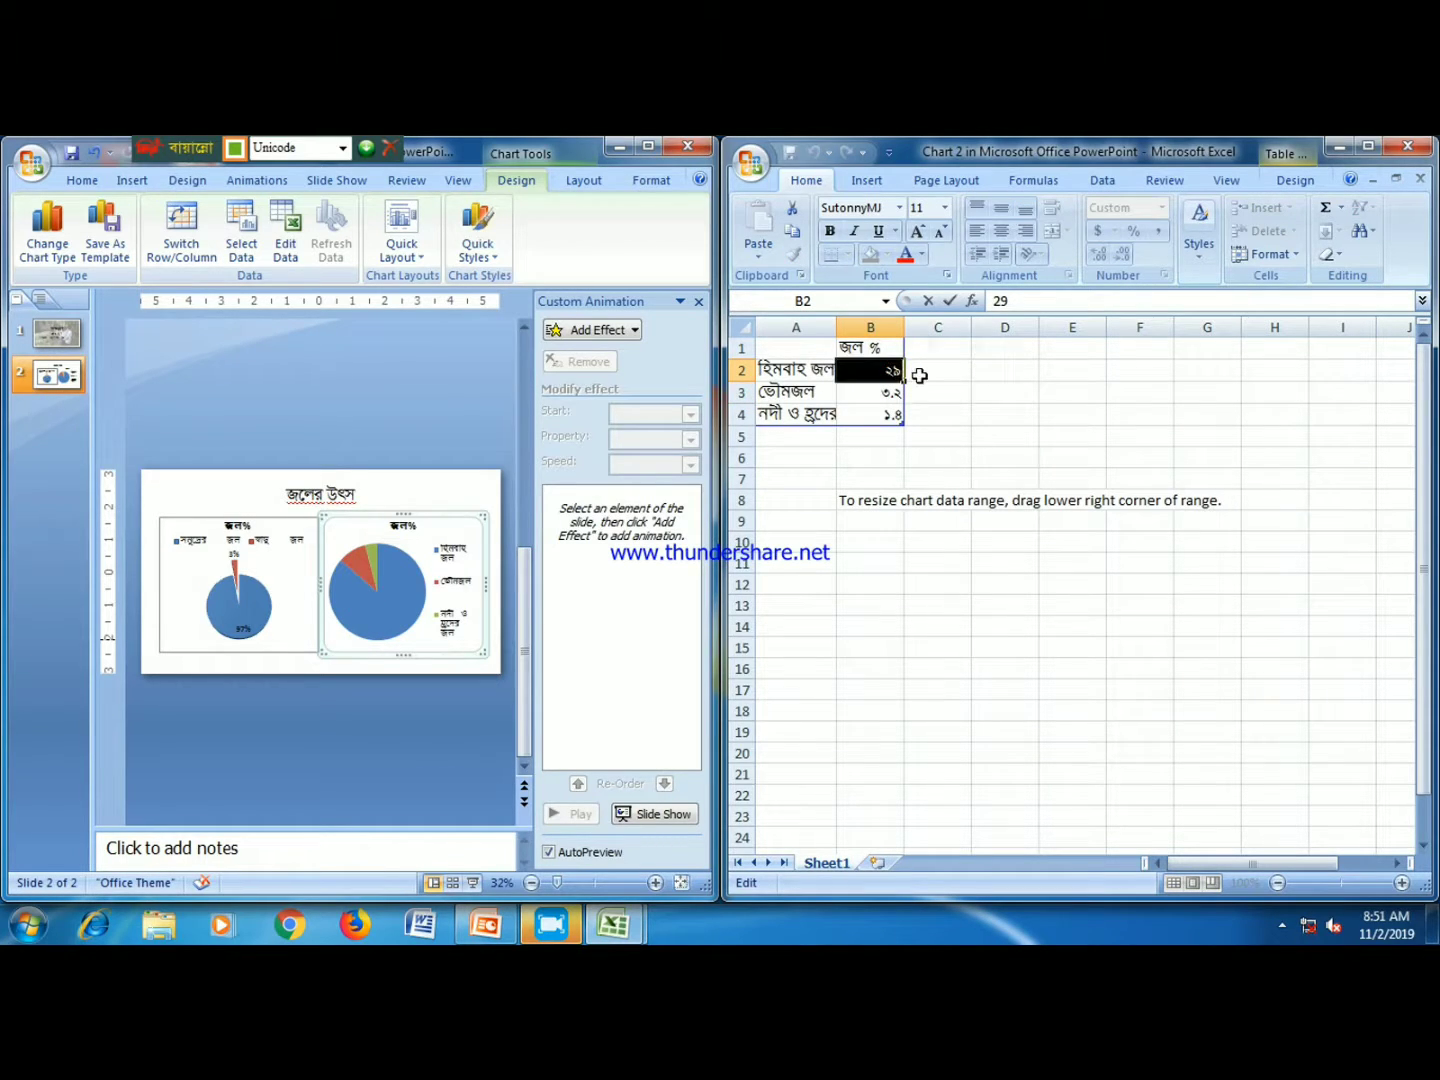
pyautogui.write('৭০')
pyautogui.click(895, 391)
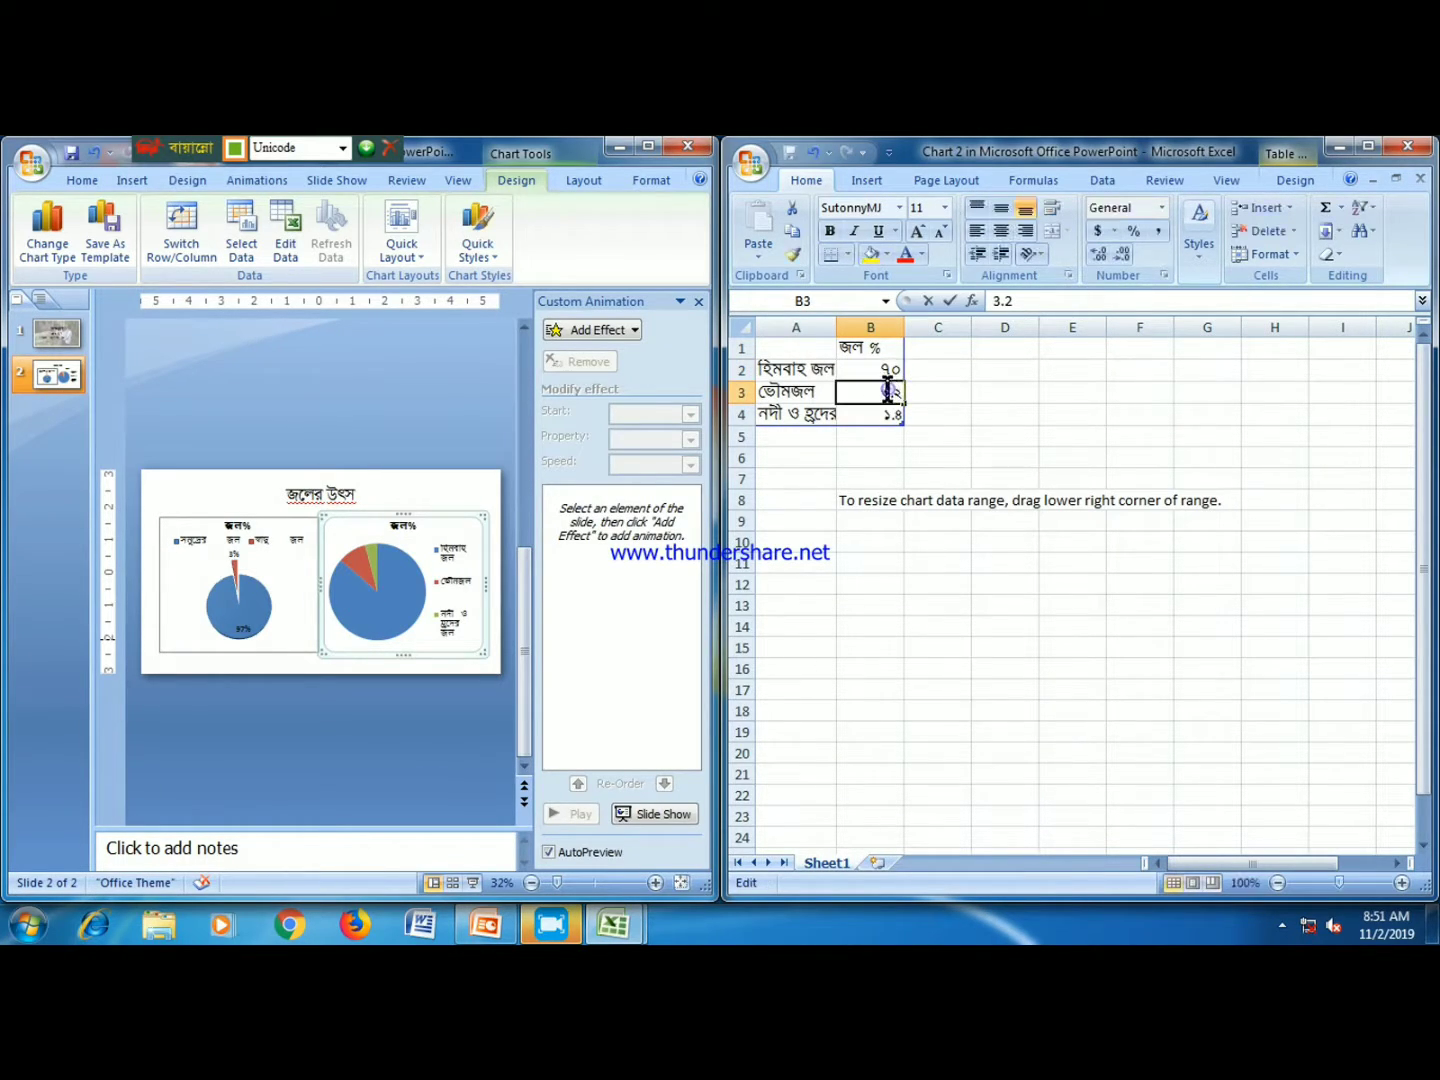
pyautogui.doubleClick(900, 392)
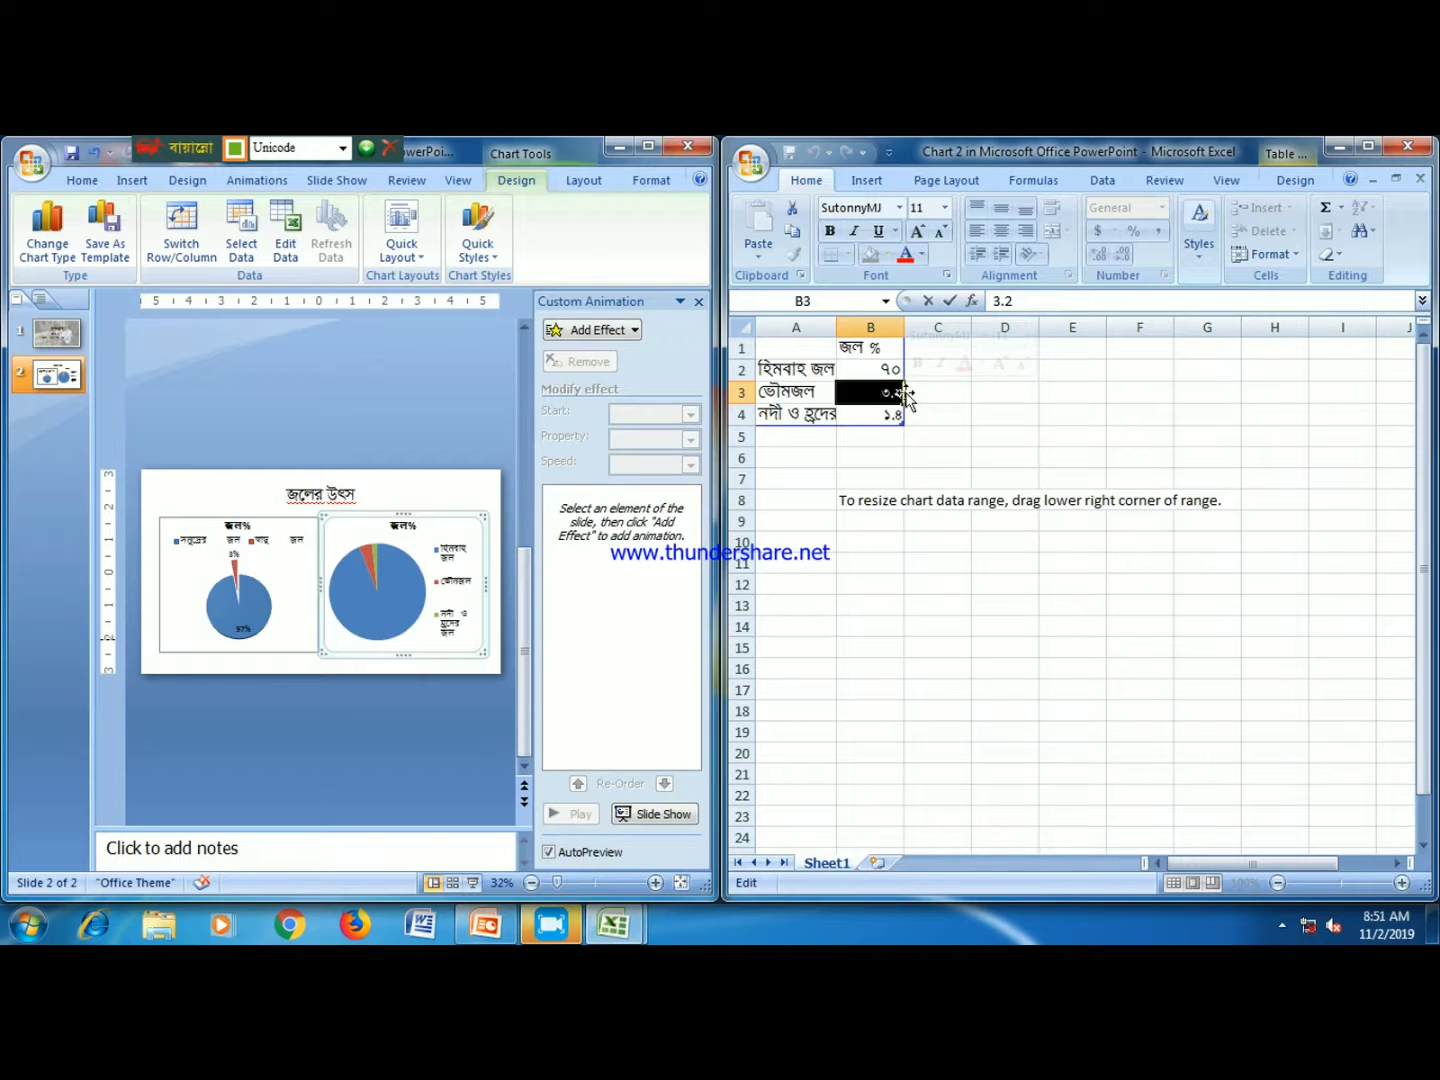
pyautogui.write('২৯')
pyautogui.click(861, 416)
pyautogui.doubleClick(906, 415)
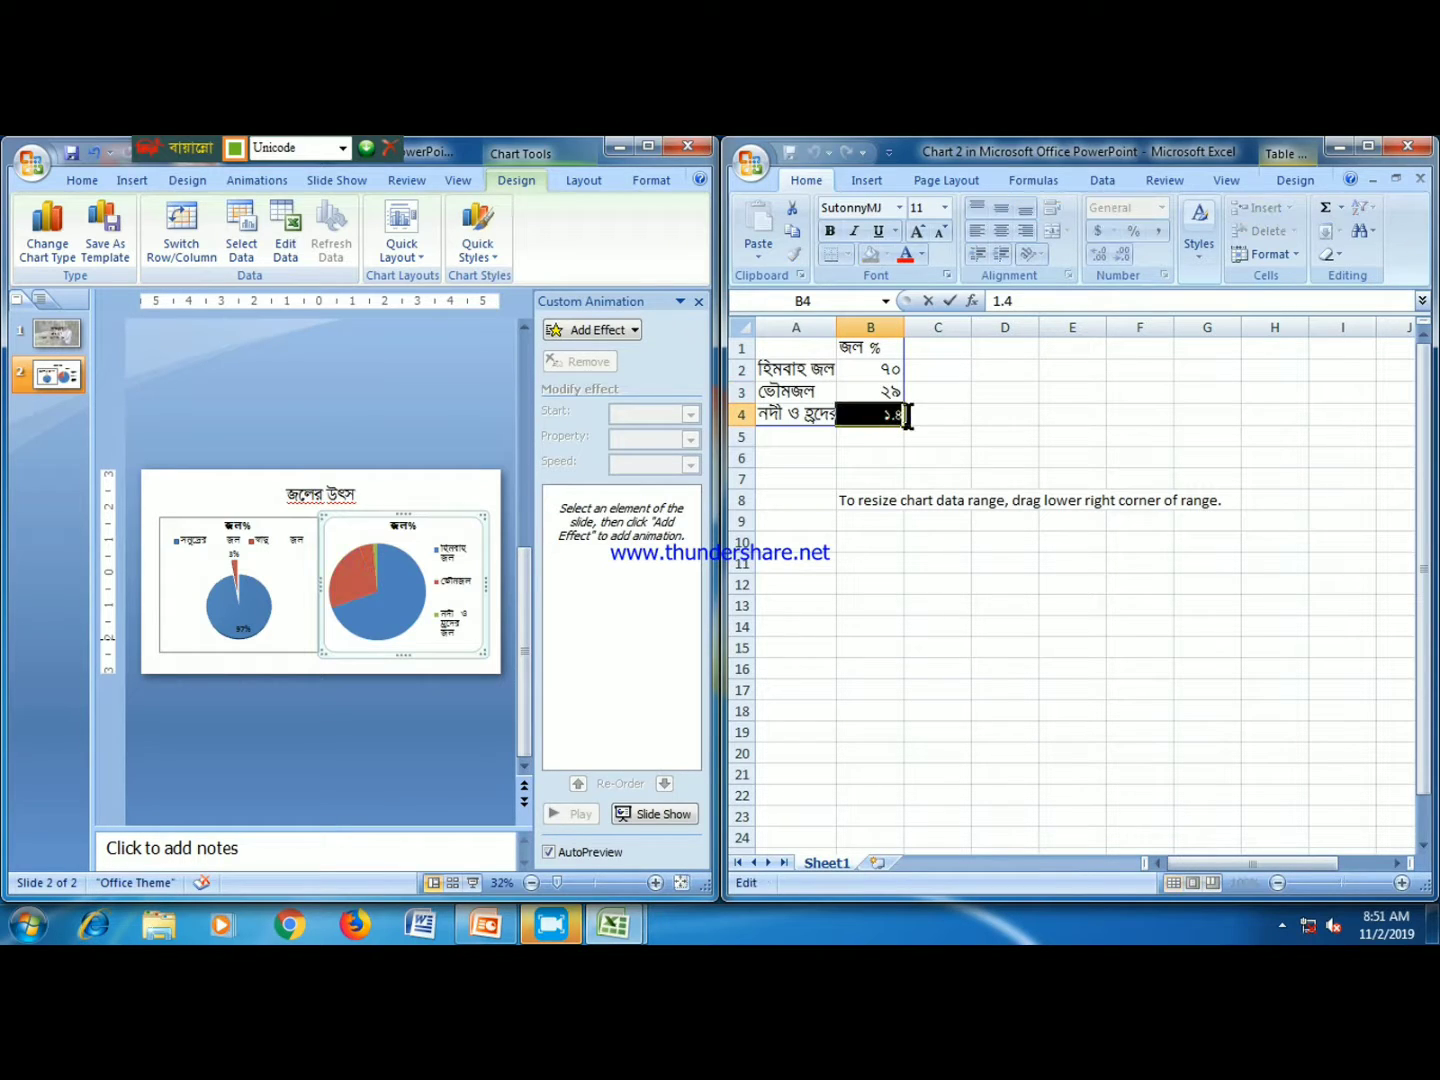
pyautogui.write('১')
pyautogui.click(426, 635)
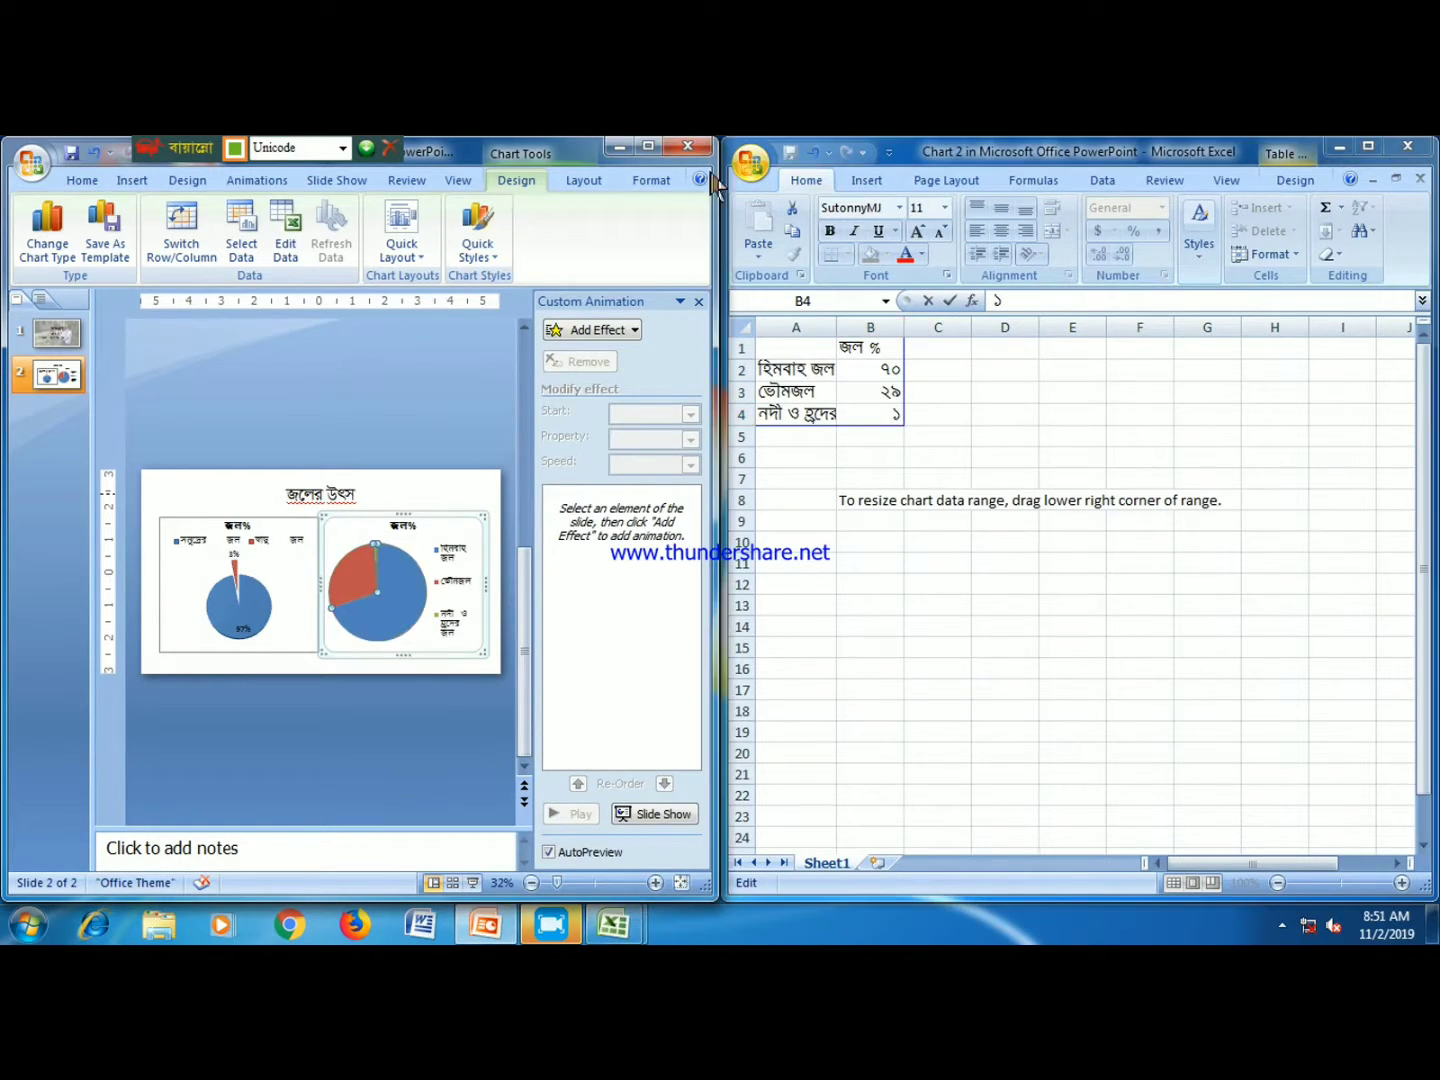
# - Maximise PowerPoint and switch the keyboard layout to Bijoy Classic
pyautogui.click(648, 146)
pyautogui.click(338, 147)
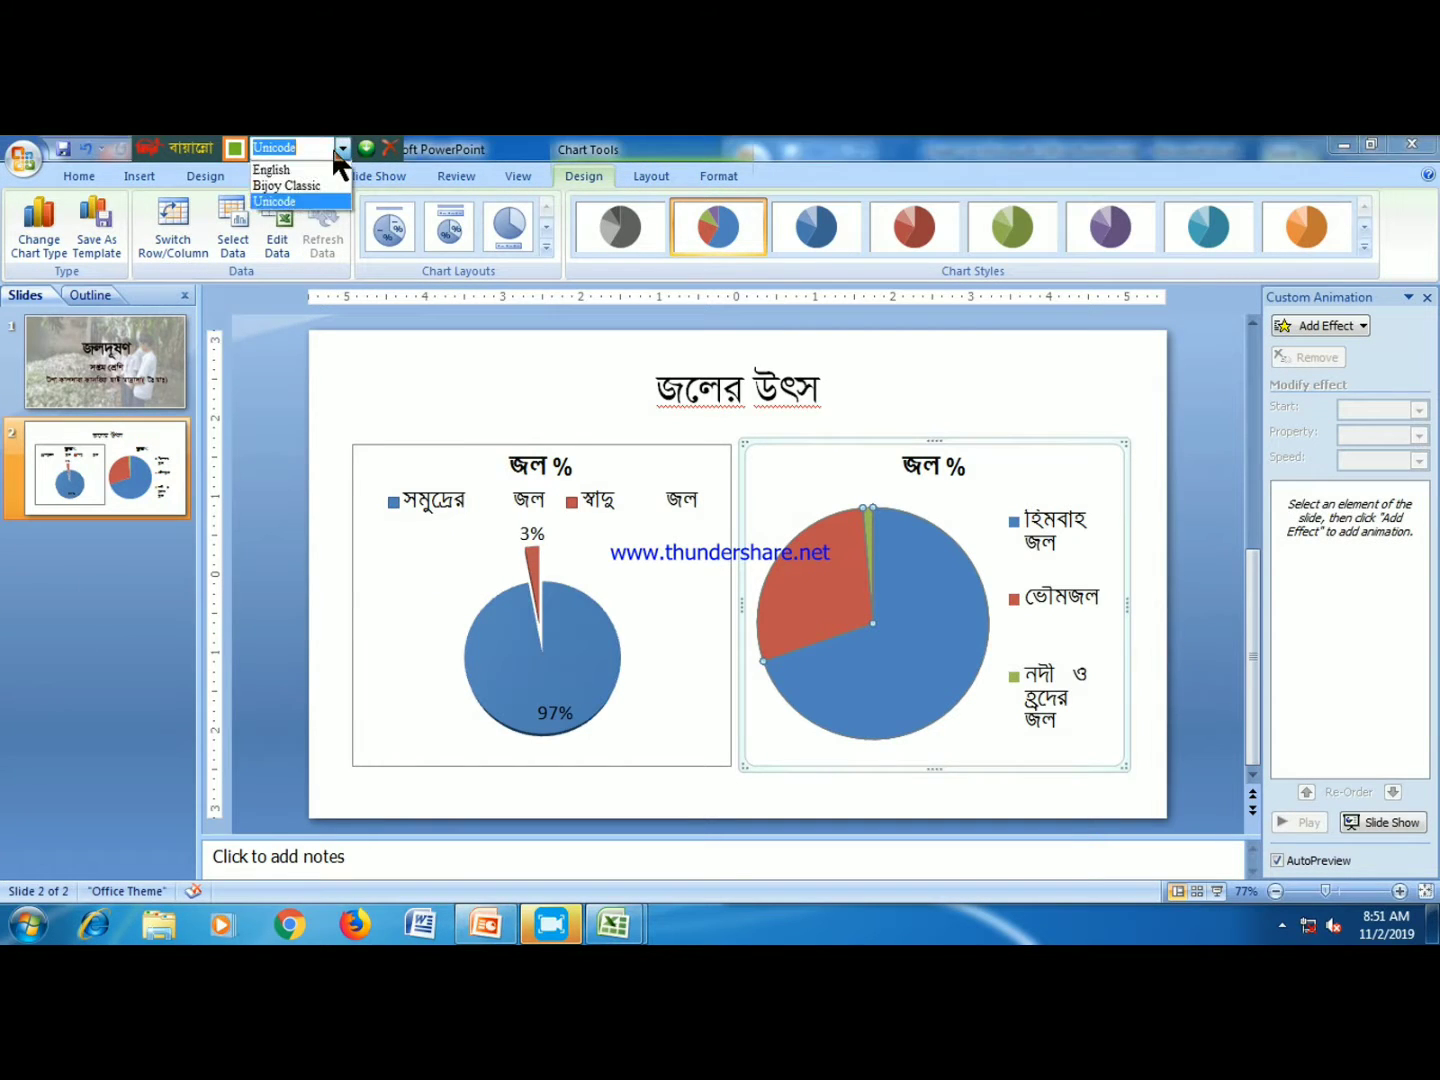
pyautogui.click(320, 182)
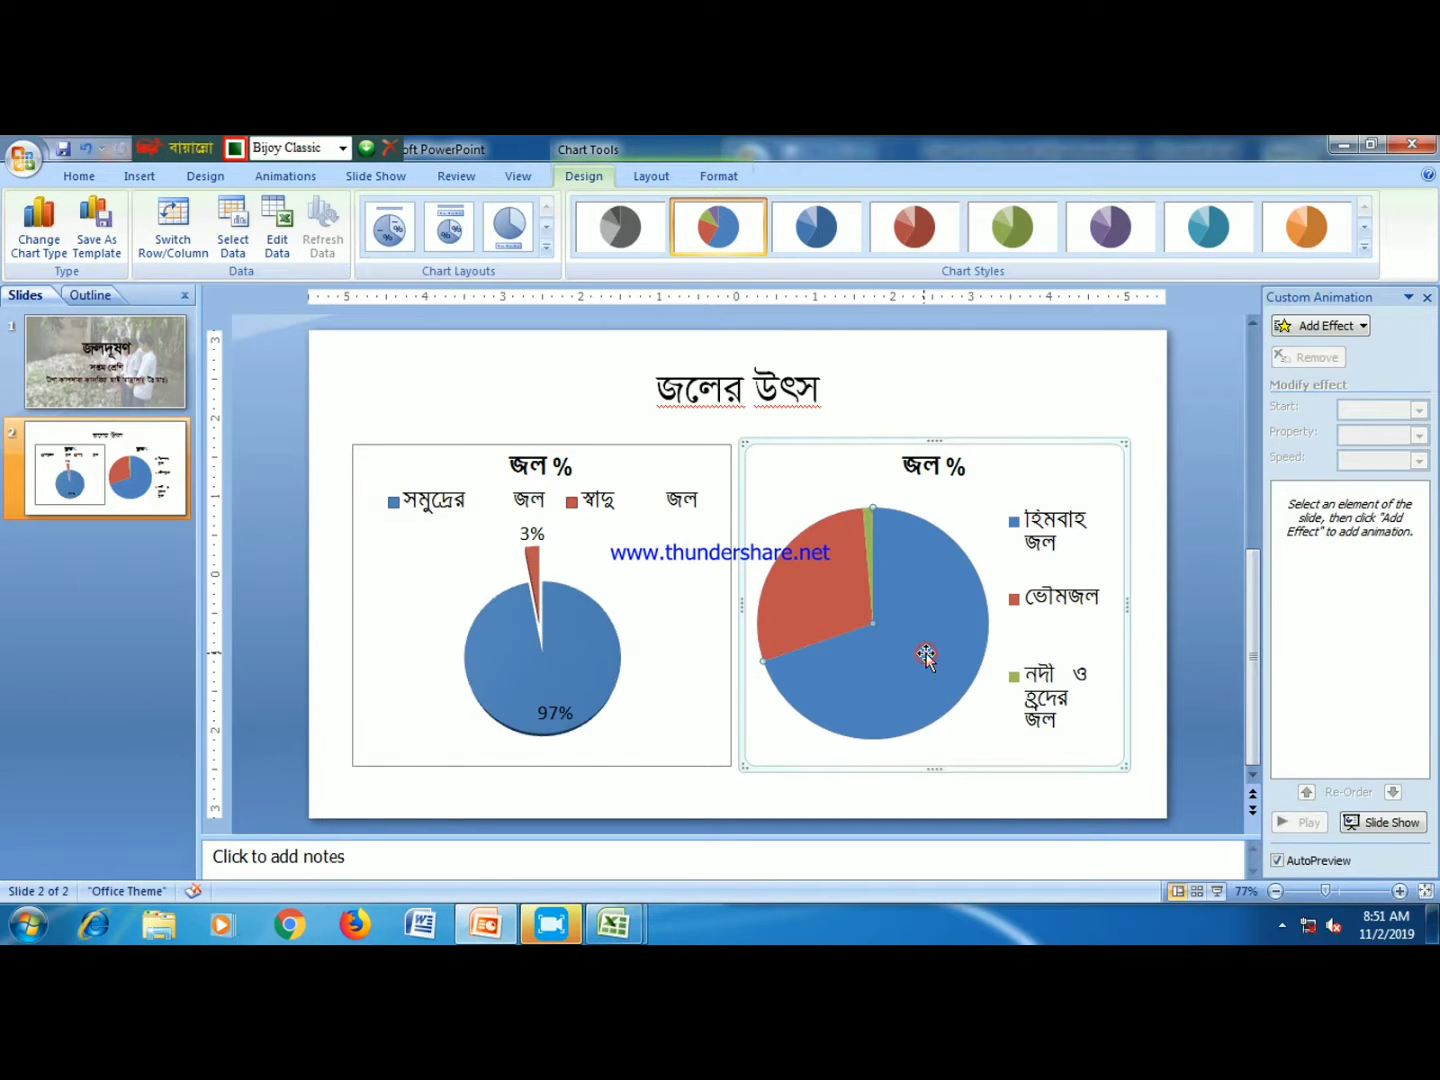
# - Give the right chart the layout with title, top legend and percentage labels
pyautogui.click(454, 235)
pyautogui.click(544, 248)
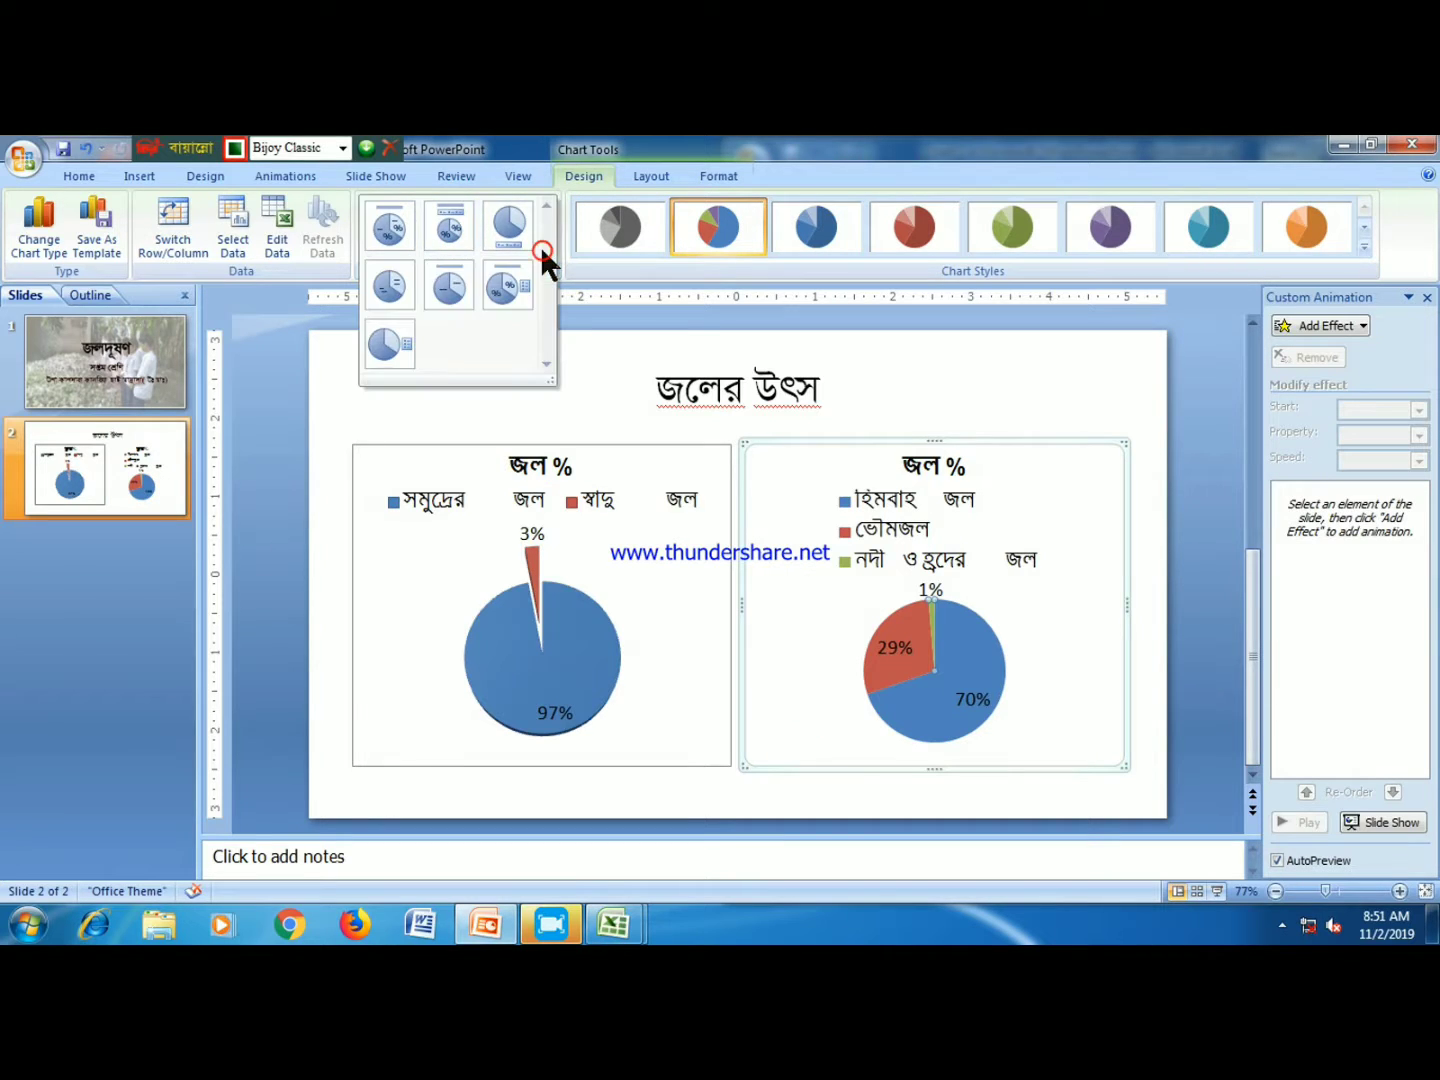
pyautogui.click(447, 288)
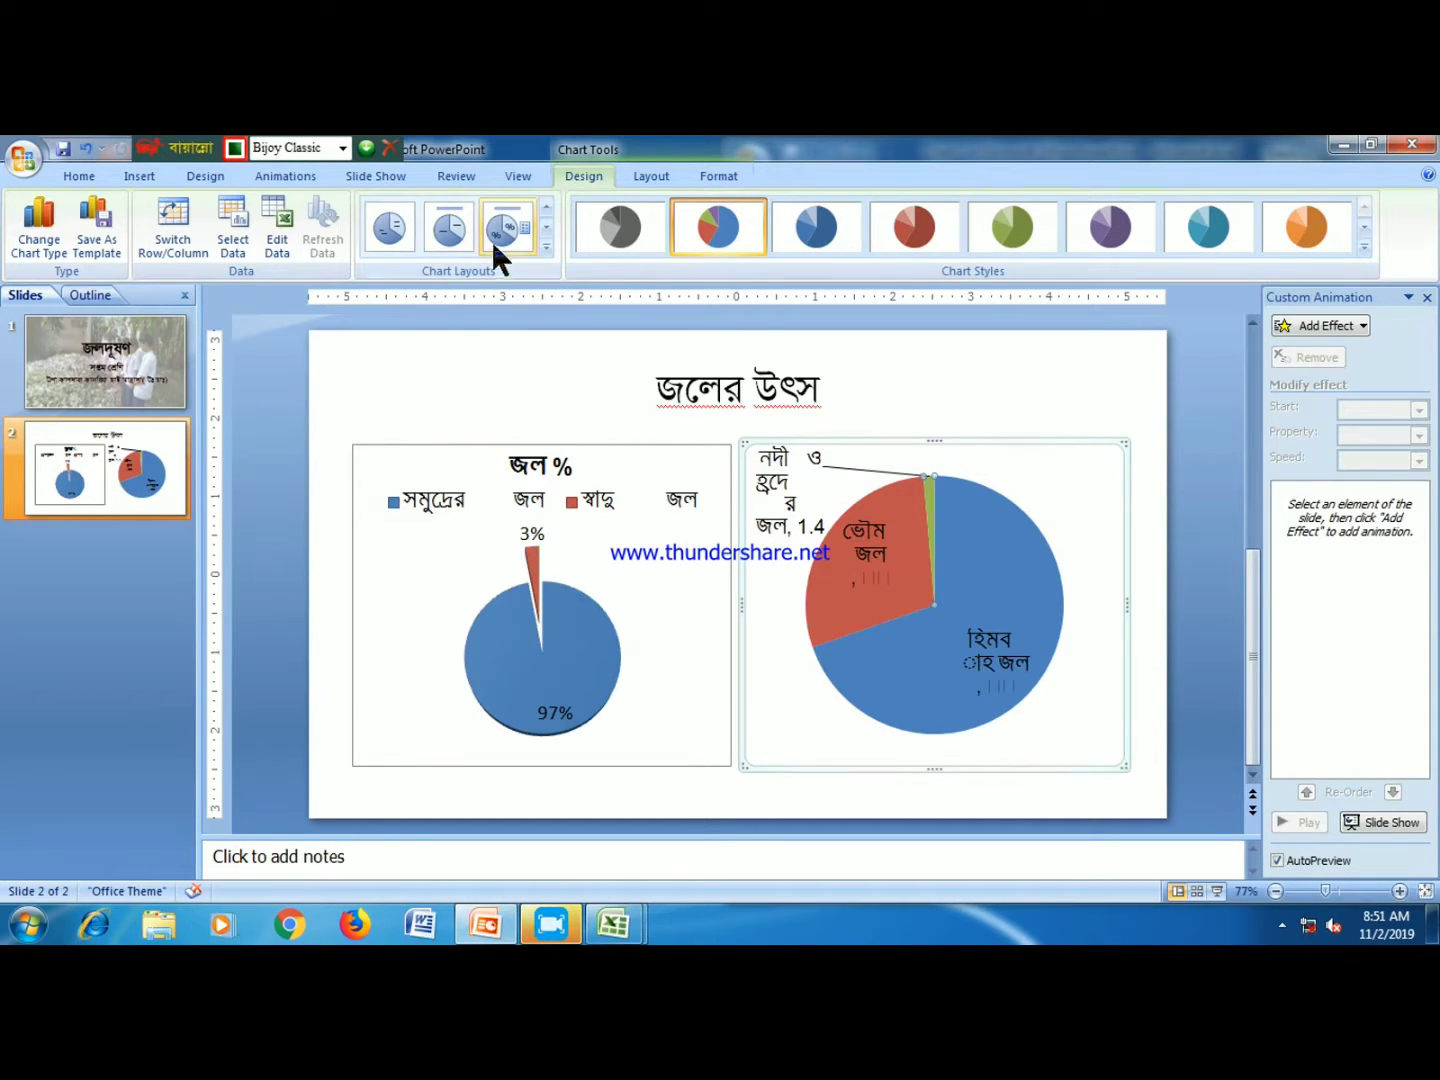
pyautogui.click(546, 248)
pyautogui.click(458, 229)
# - Apply the black-background chart style to the right pie chart
pyautogui.click(888, 519)
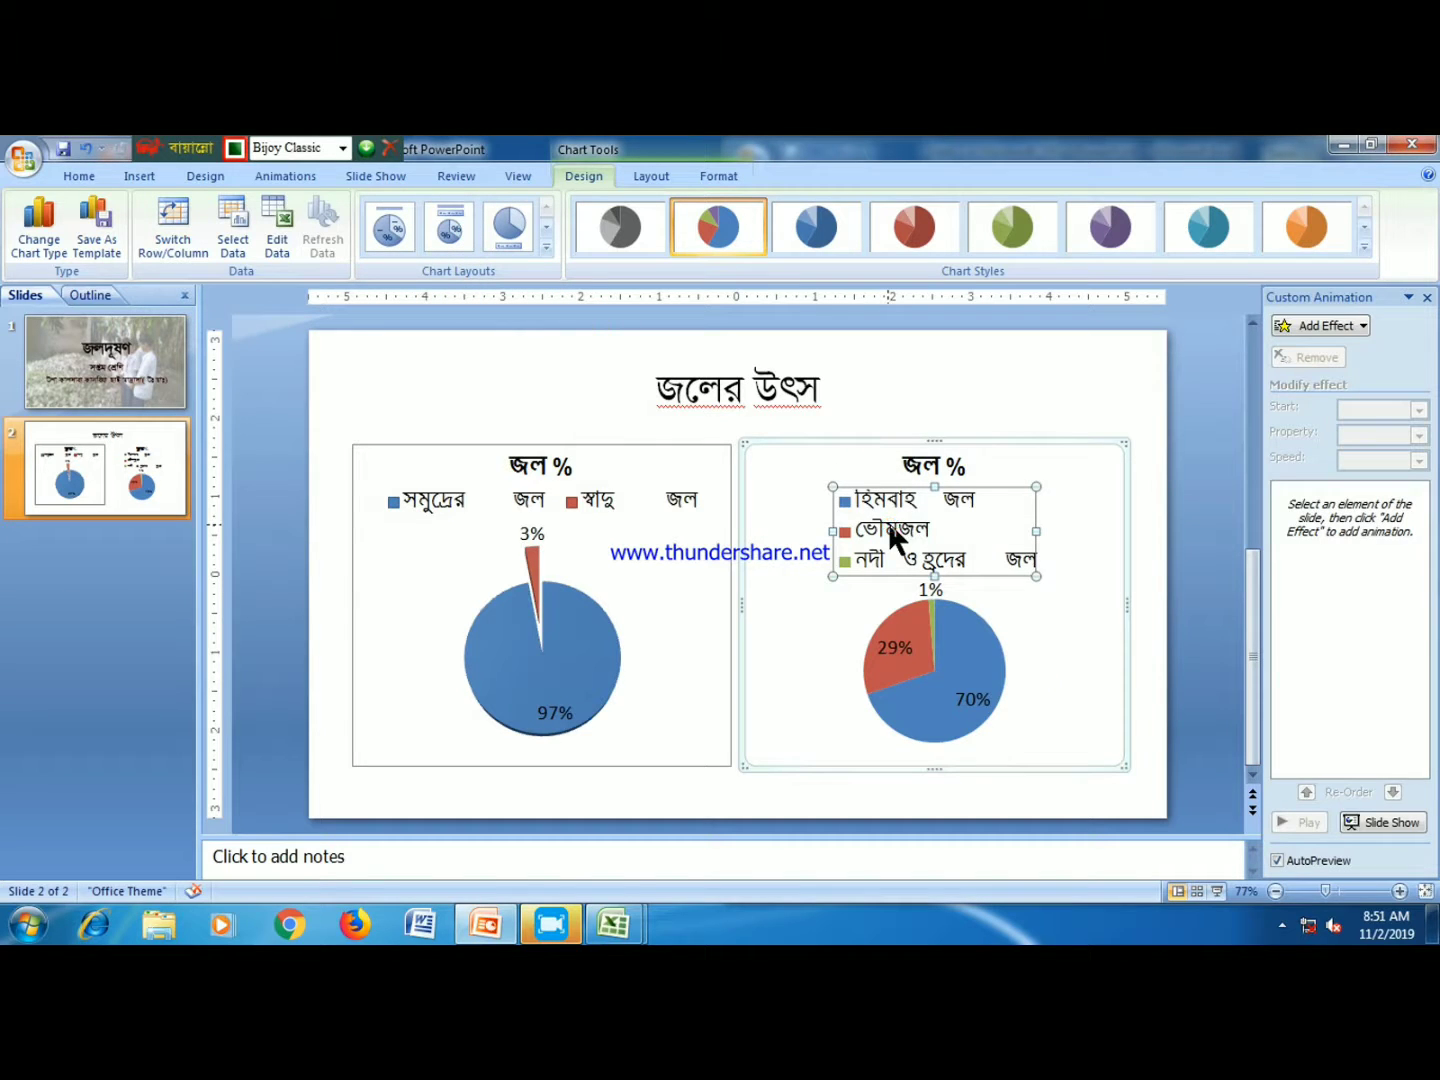
pyautogui.click(1012, 537)
pyautogui.click(560, 420)
pyautogui.click(948, 607)
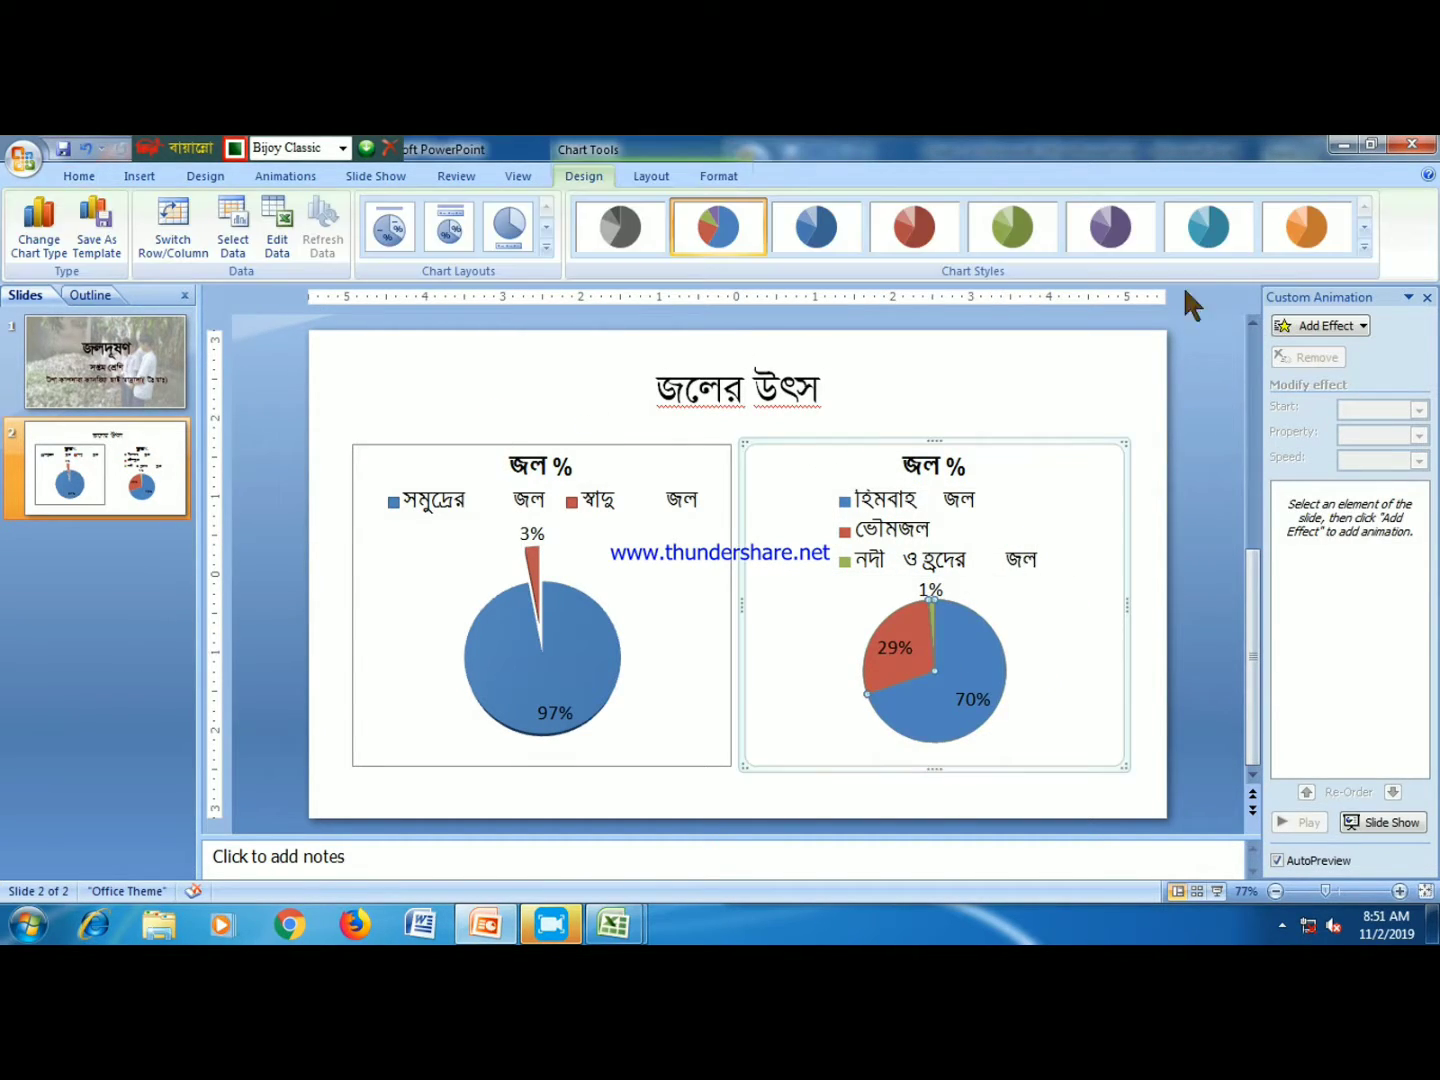
pyautogui.click(1360, 247)
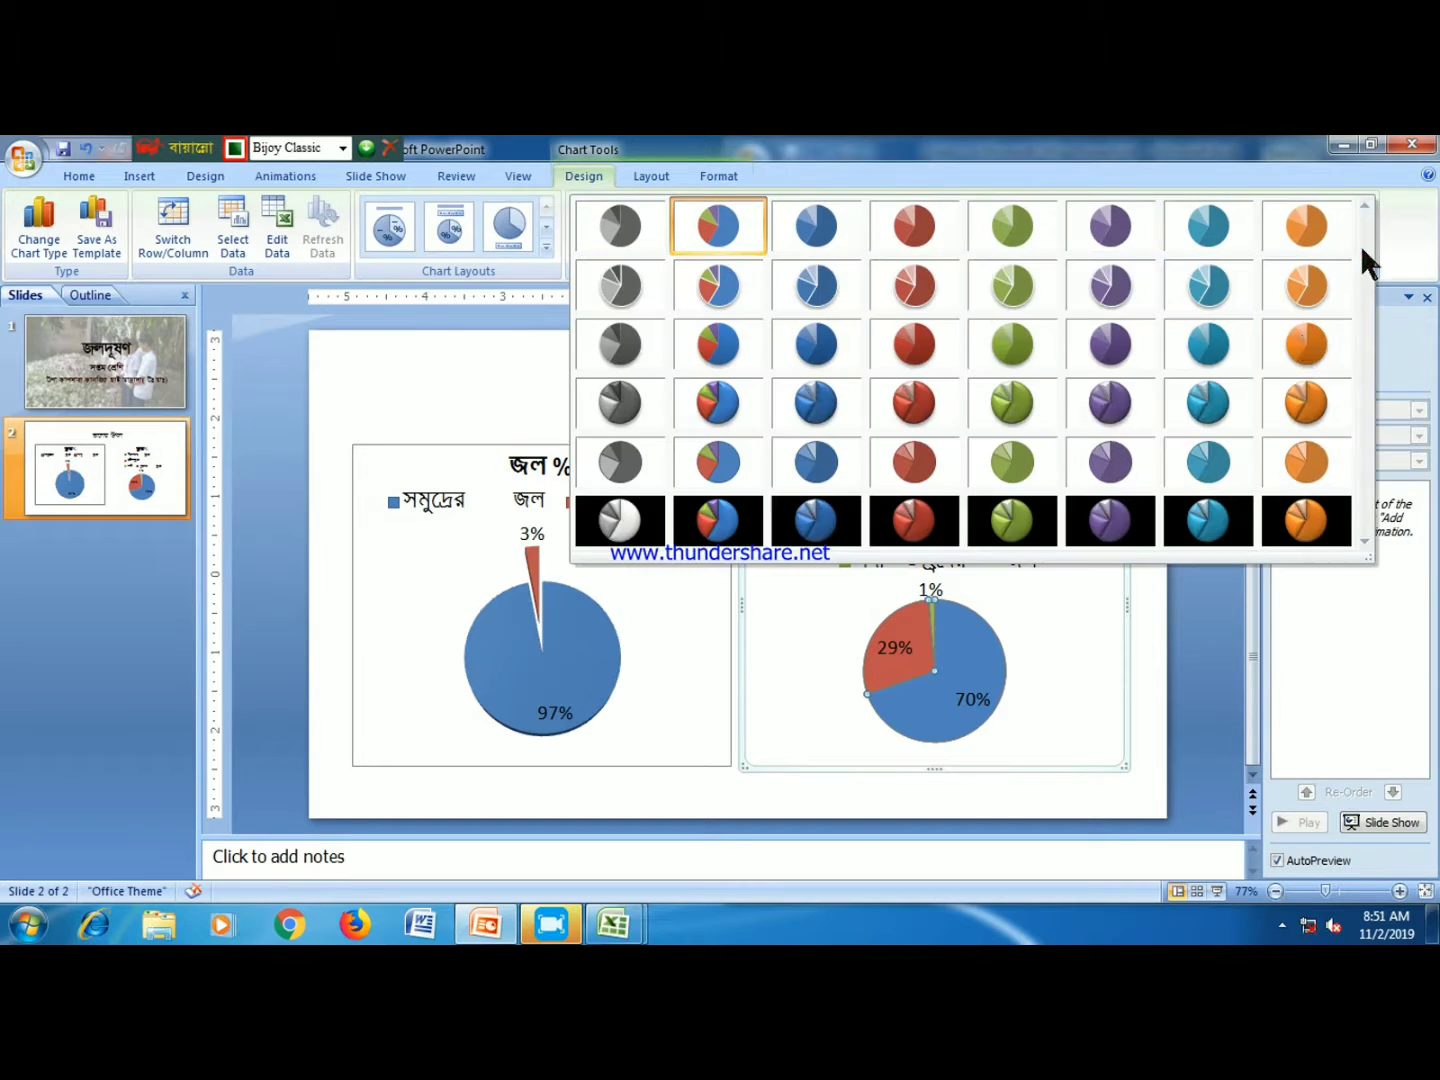
pyautogui.click(724, 520)
pyautogui.click(1146, 502)
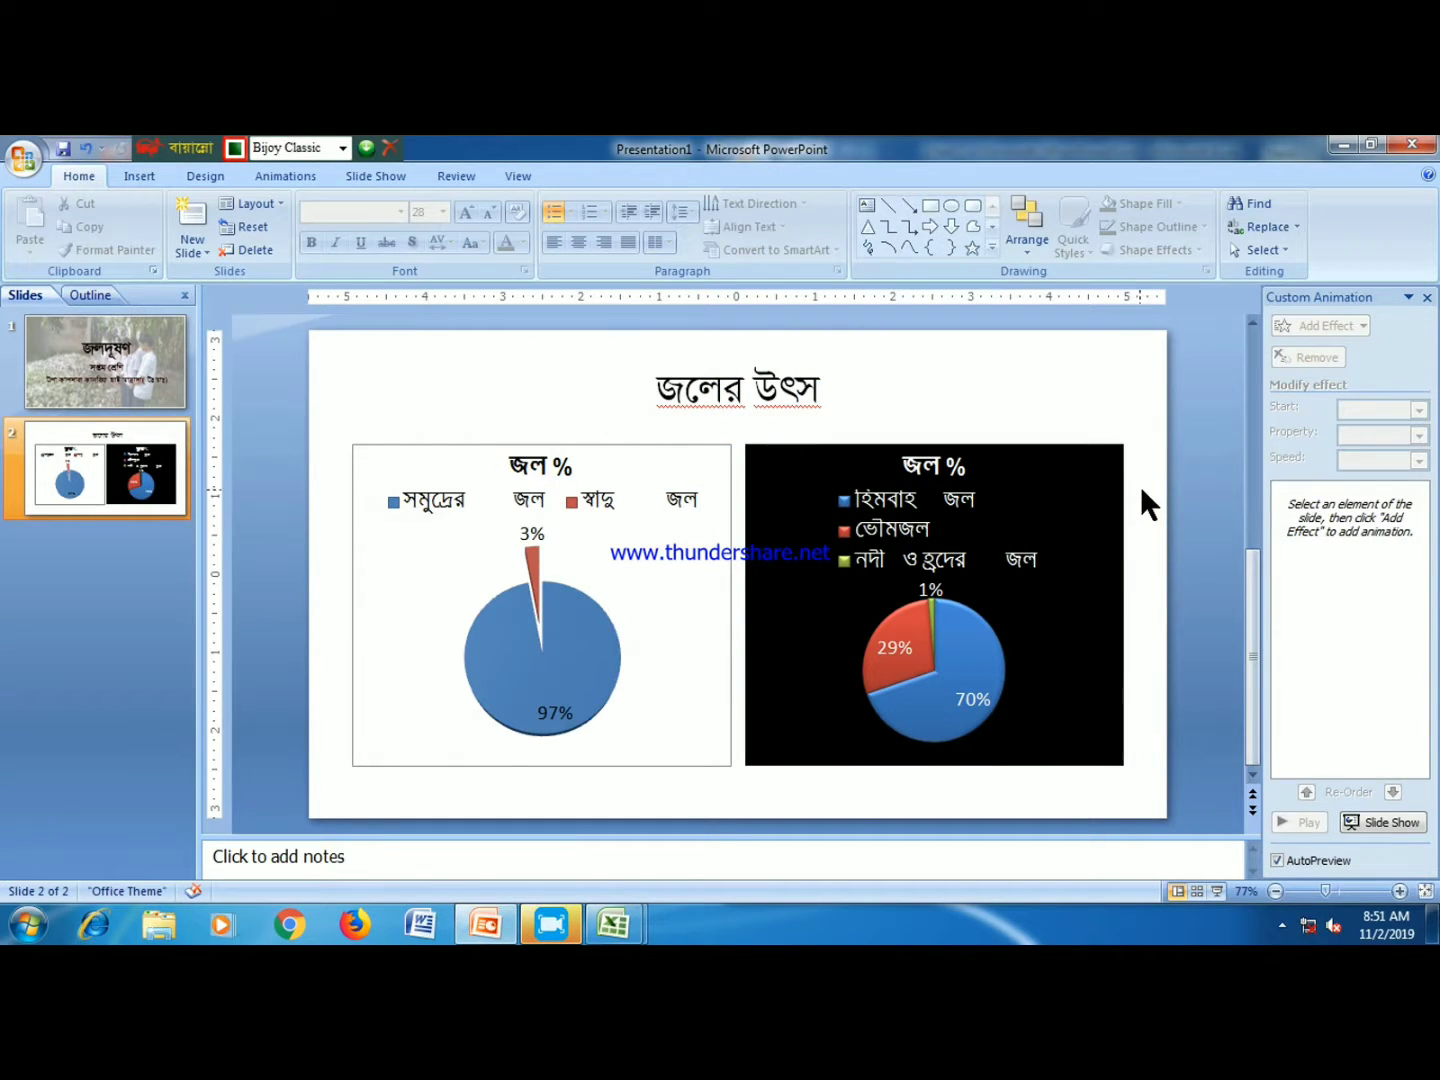
pyautogui.click(657, 738)
pyautogui.click(643, 814)
# - Open Format Background and try gradient, granite and crumpled brown paper fills
pyautogui.rightClick(645, 810)
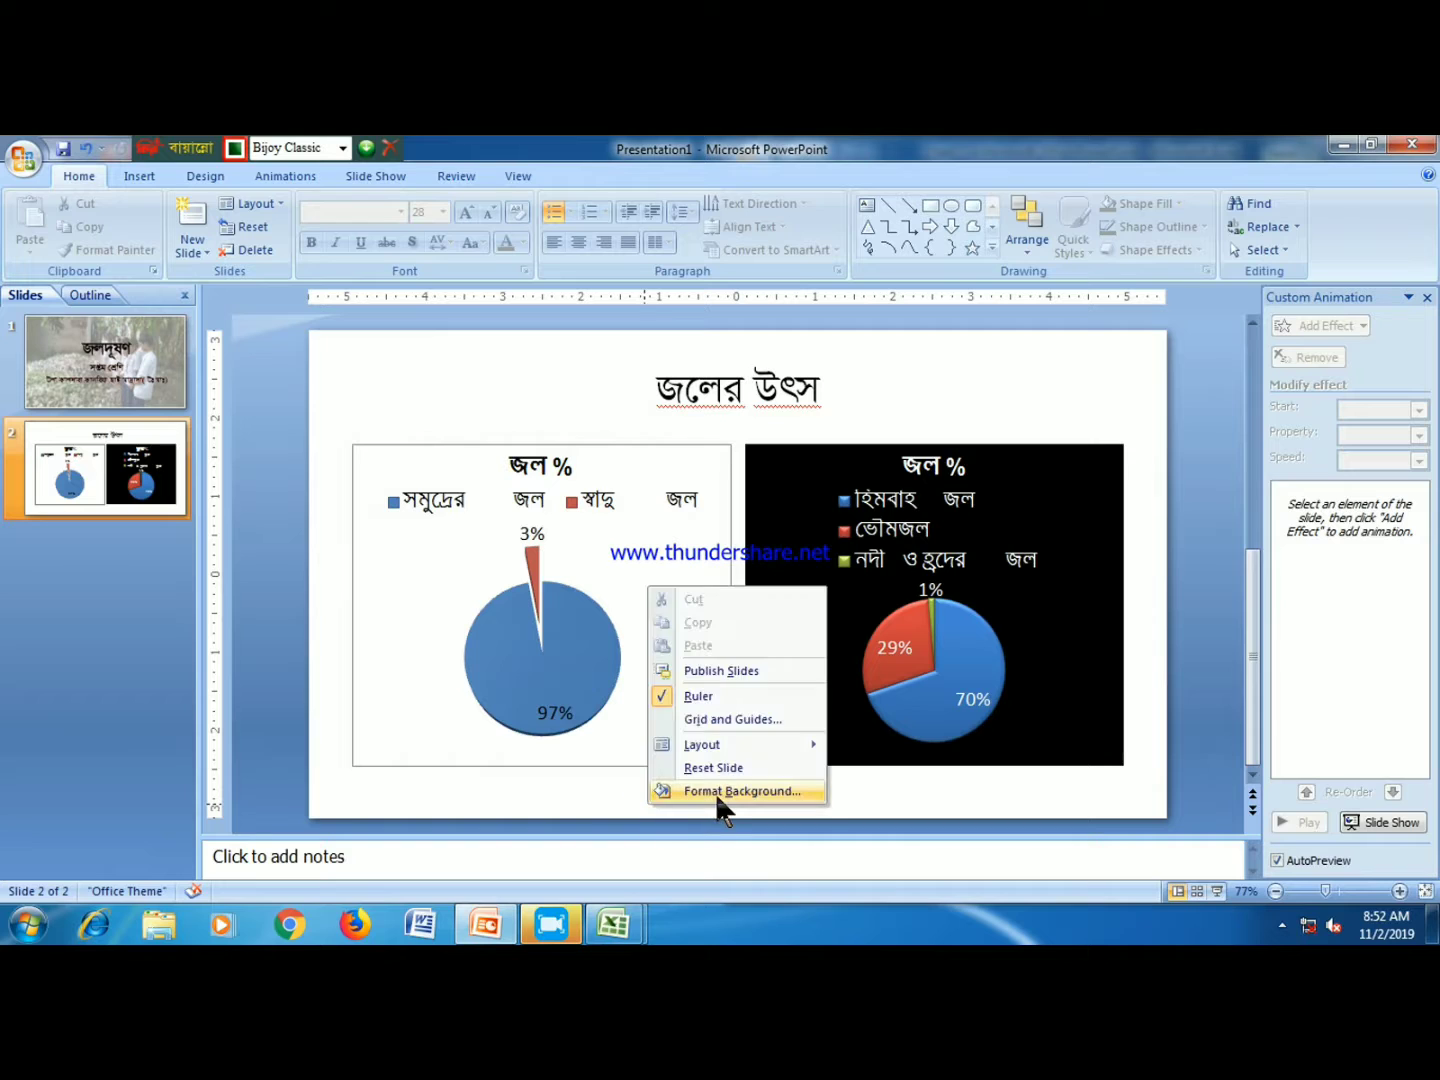
pyautogui.click(725, 791)
pyautogui.click(191, 376)
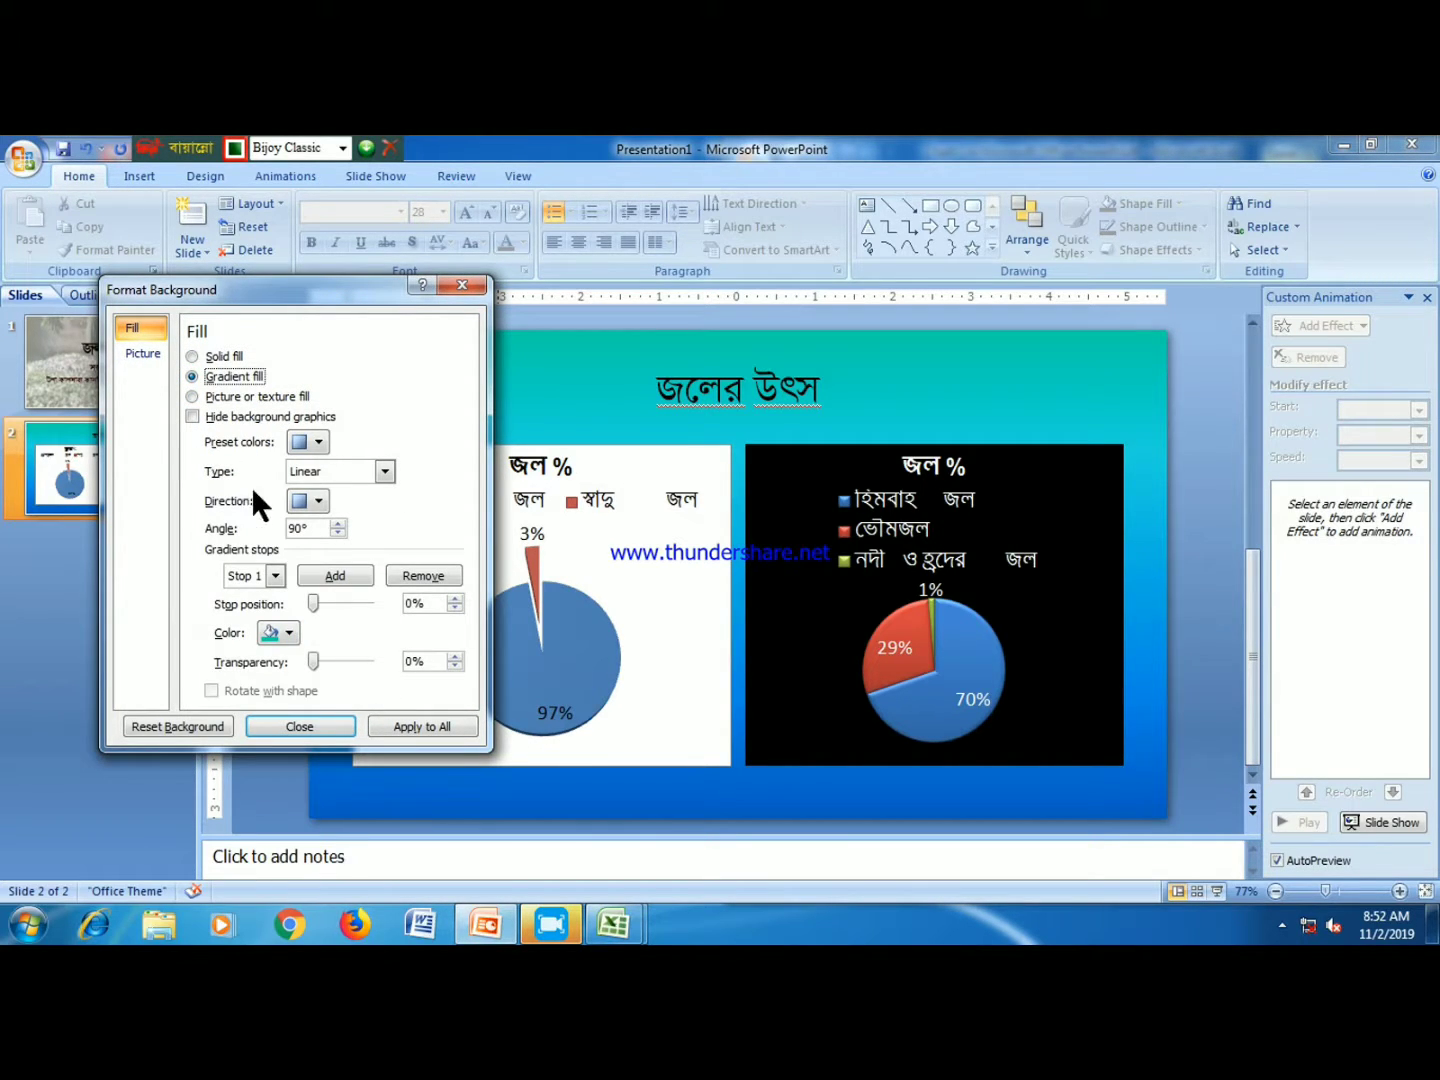
pyautogui.click(207, 398)
pyautogui.click(293, 443)
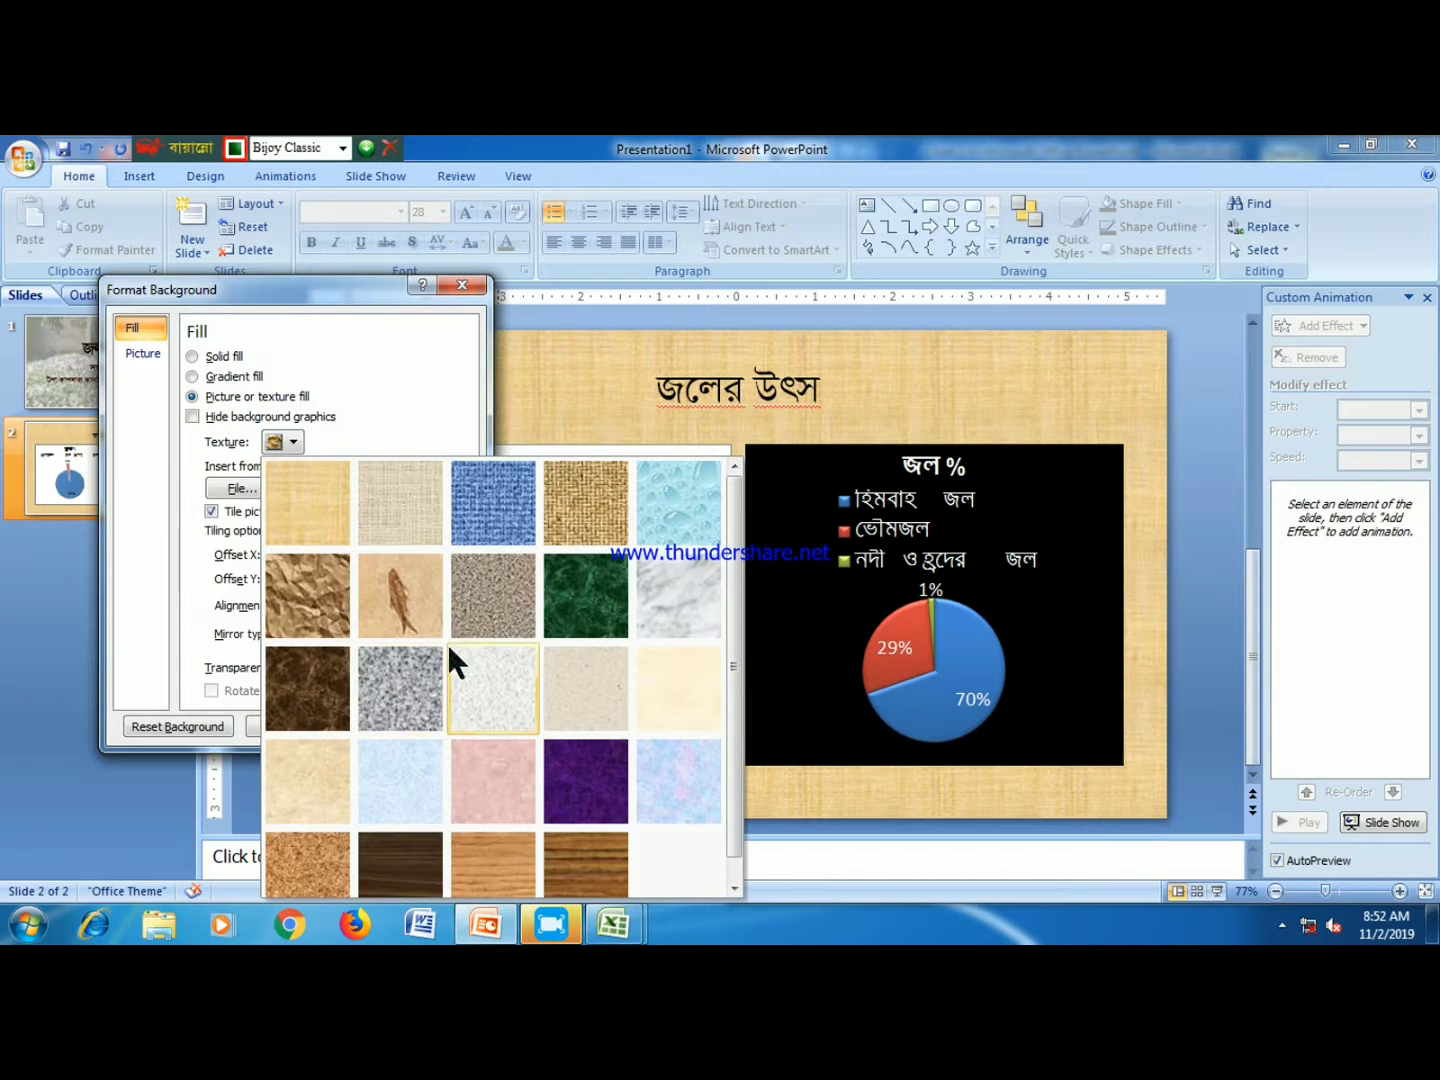
pyautogui.click(450, 650)
pyautogui.click(293, 442)
pyautogui.click(331, 599)
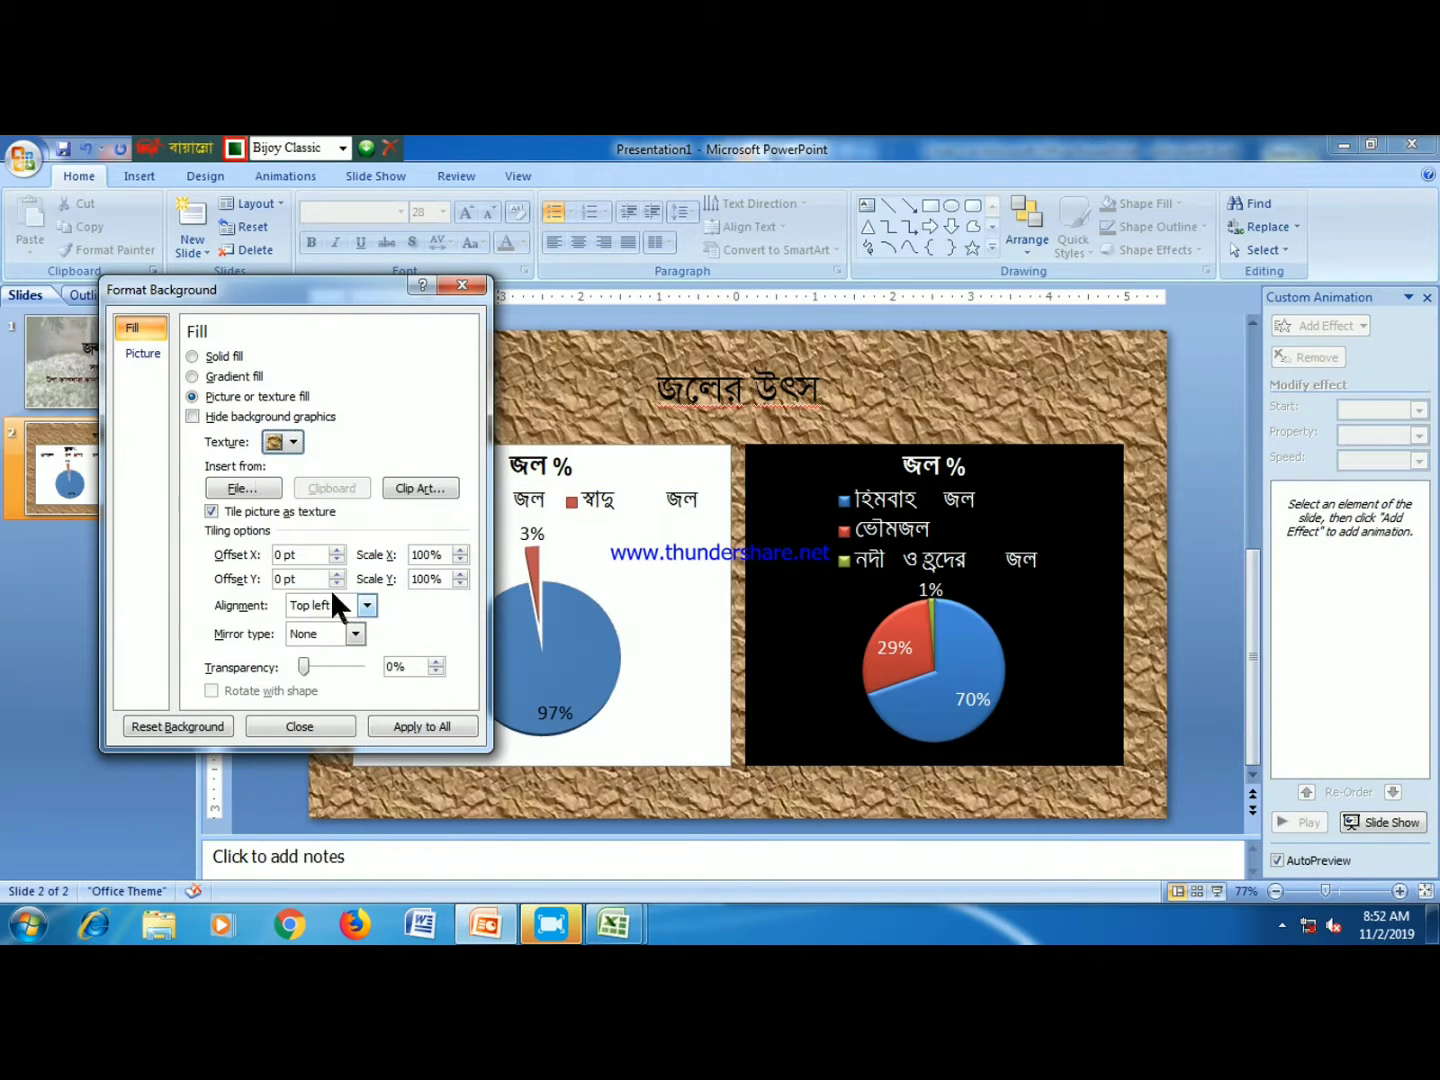
pyautogui.click(193, 356)
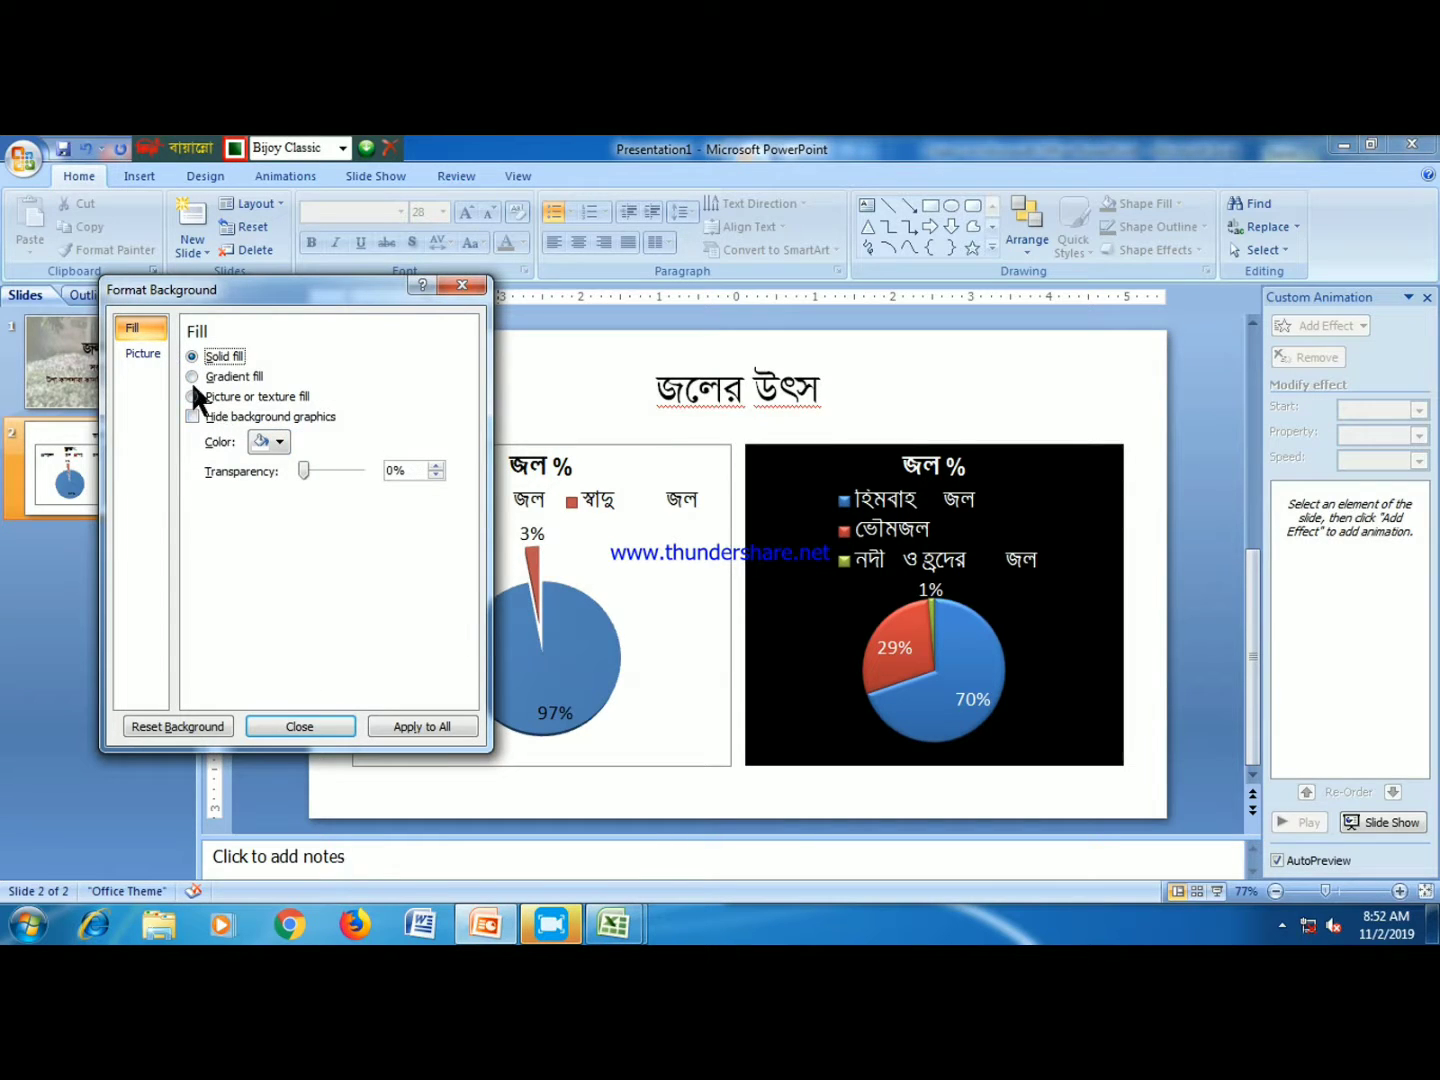
# - Apply a light preset gradient at about 1% transparency and close background formatting
pyautogui.click(192, 377)
pyautogui.click(384, 473)
pyautogui.click(320, 442)
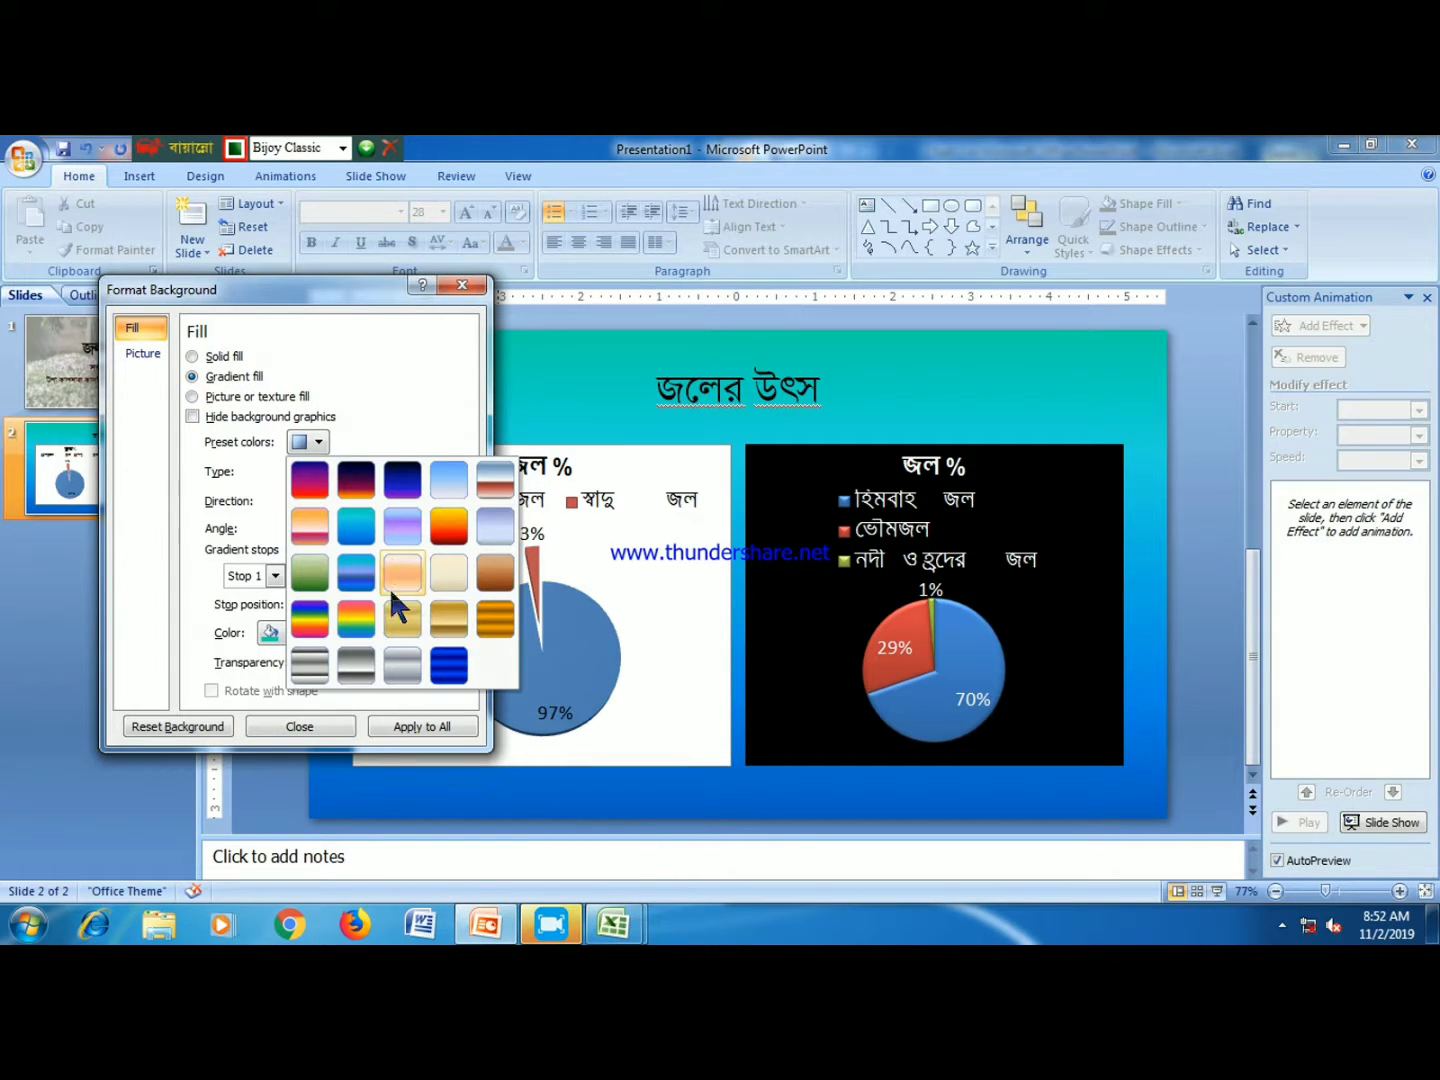
pyautogui.click(449, 665)
pyautogui.click(316, 445)
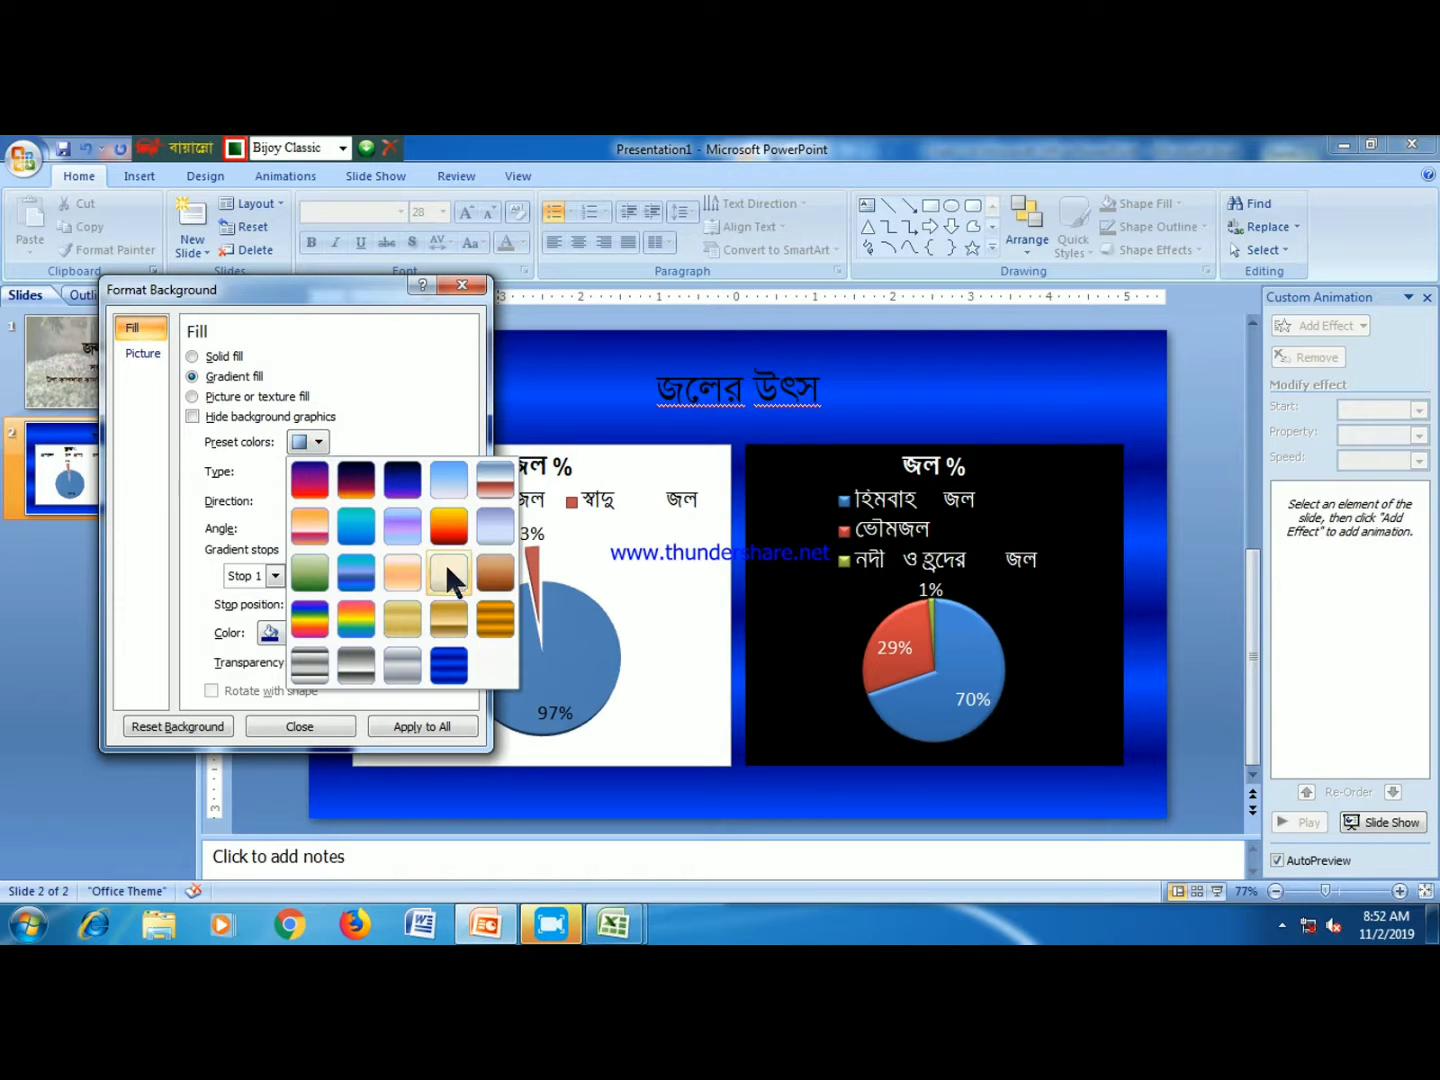
pyautogui.click(492, 530)
pyautogui.moveTo(318, 662)
pyautogui.mouseDown()
pyautogui.moveTo(337, 663)
pyautogui.moveTo(300, 657)
pyautogui.mouseUp()
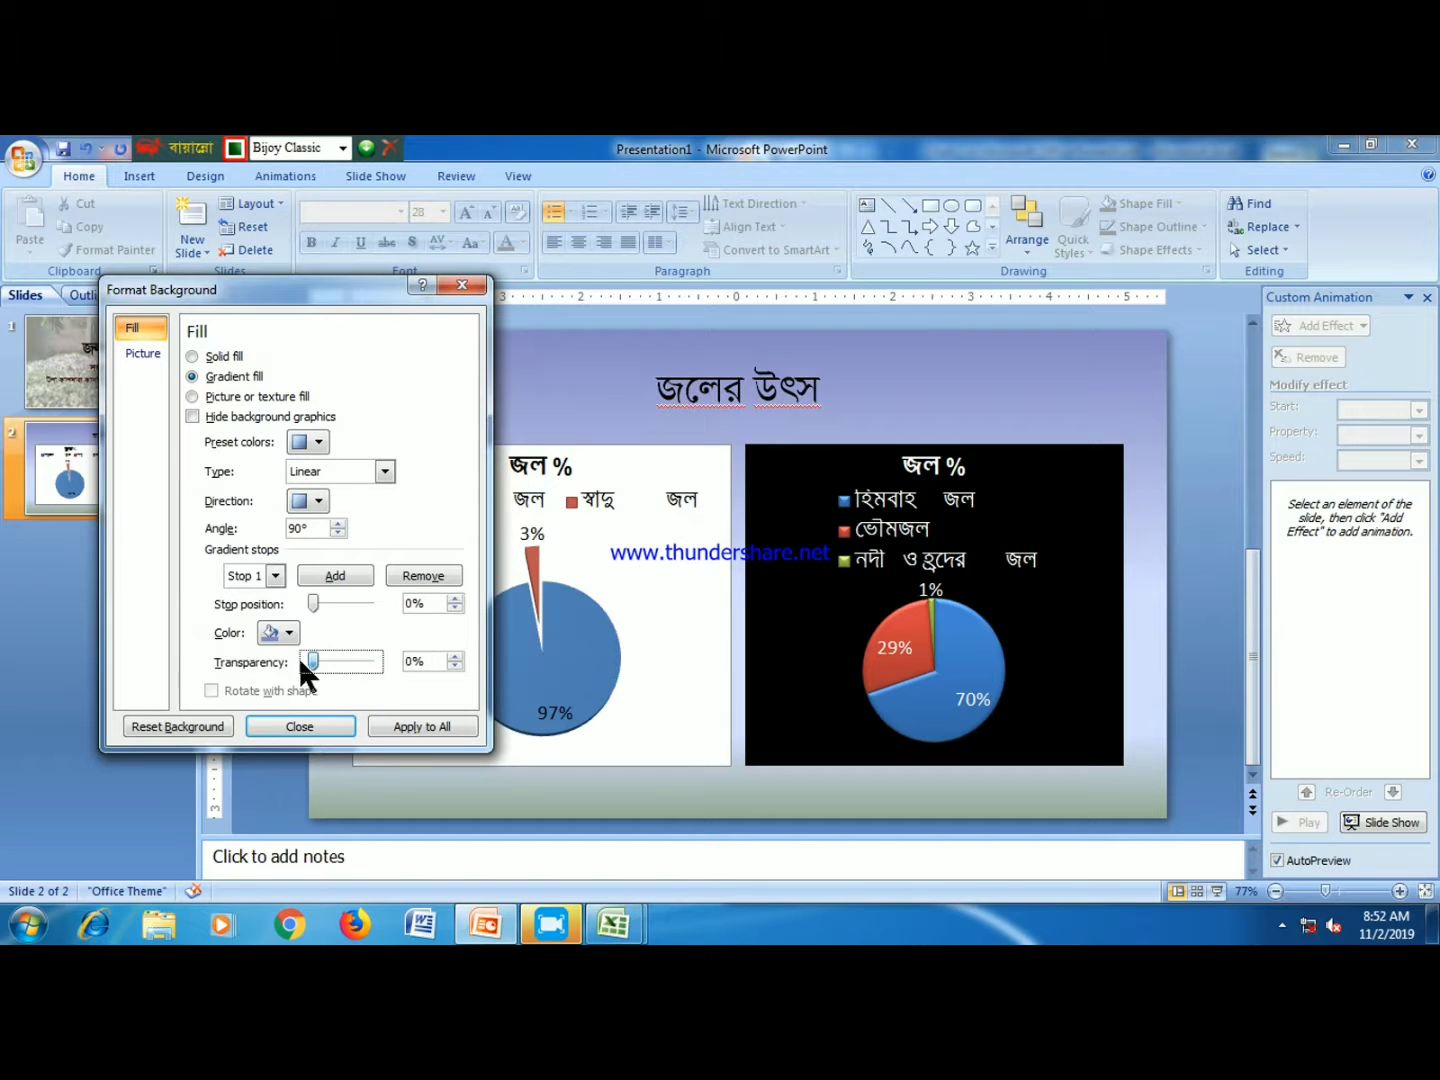
pyautogui.click(337, 726)
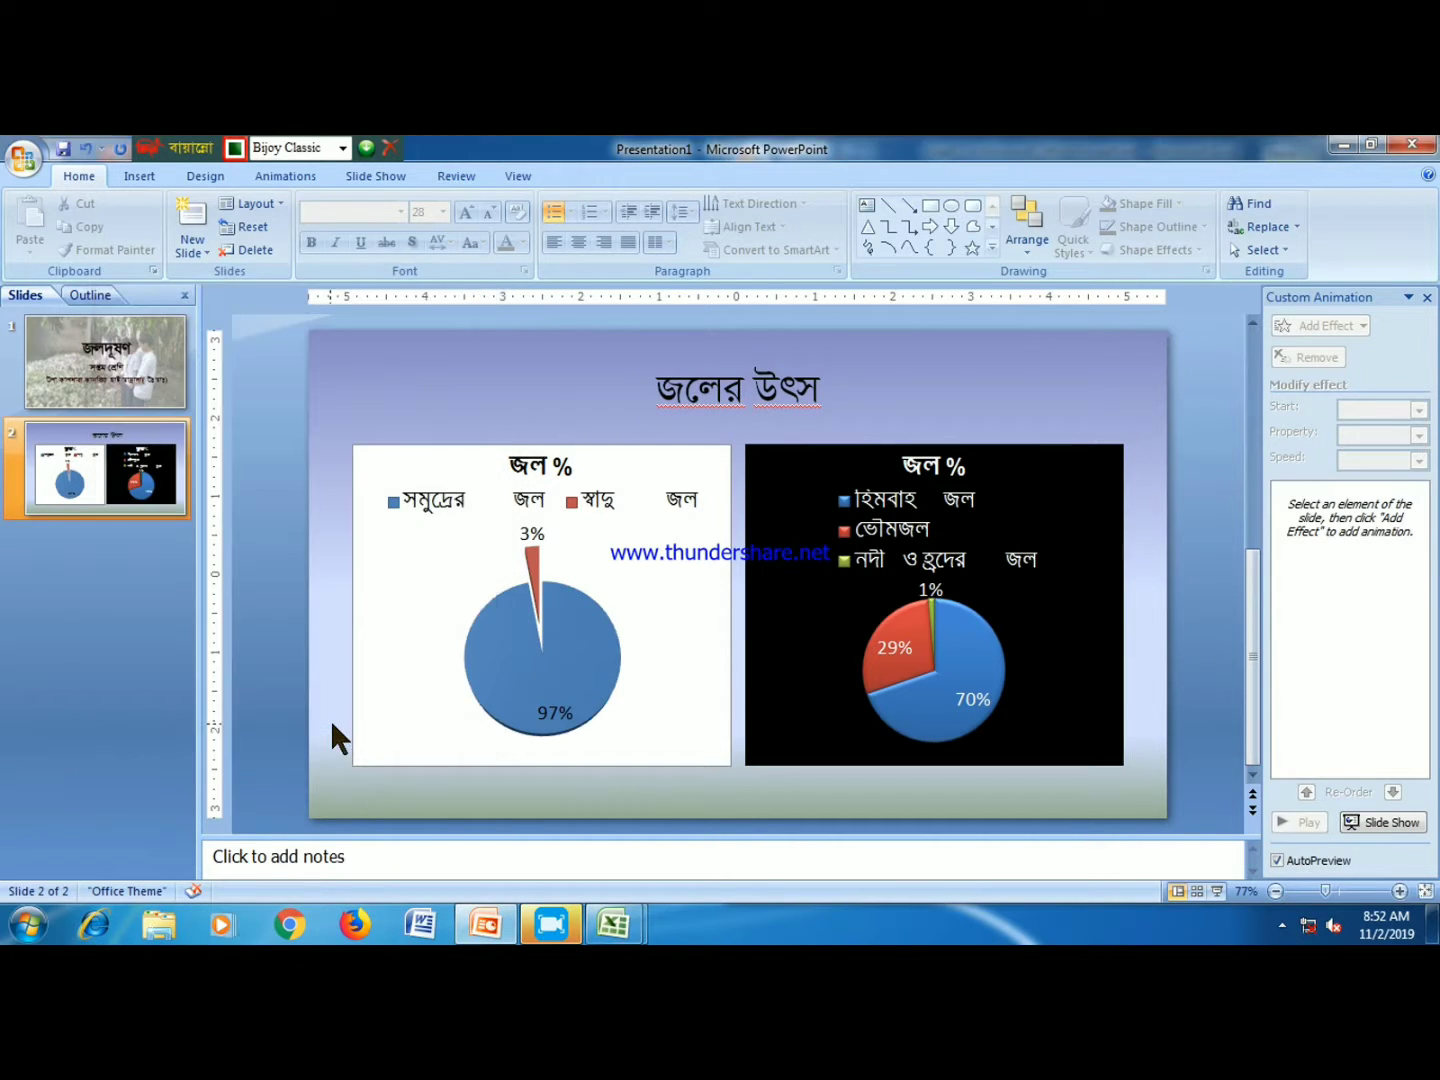
# - Try red legend text on the left pie chart, then set it back to black
pyautogui.click(551, 545)
pyautogui.click(565, 395)
pyautogui.click(595, 476)
pyautogui.click(599, 498)
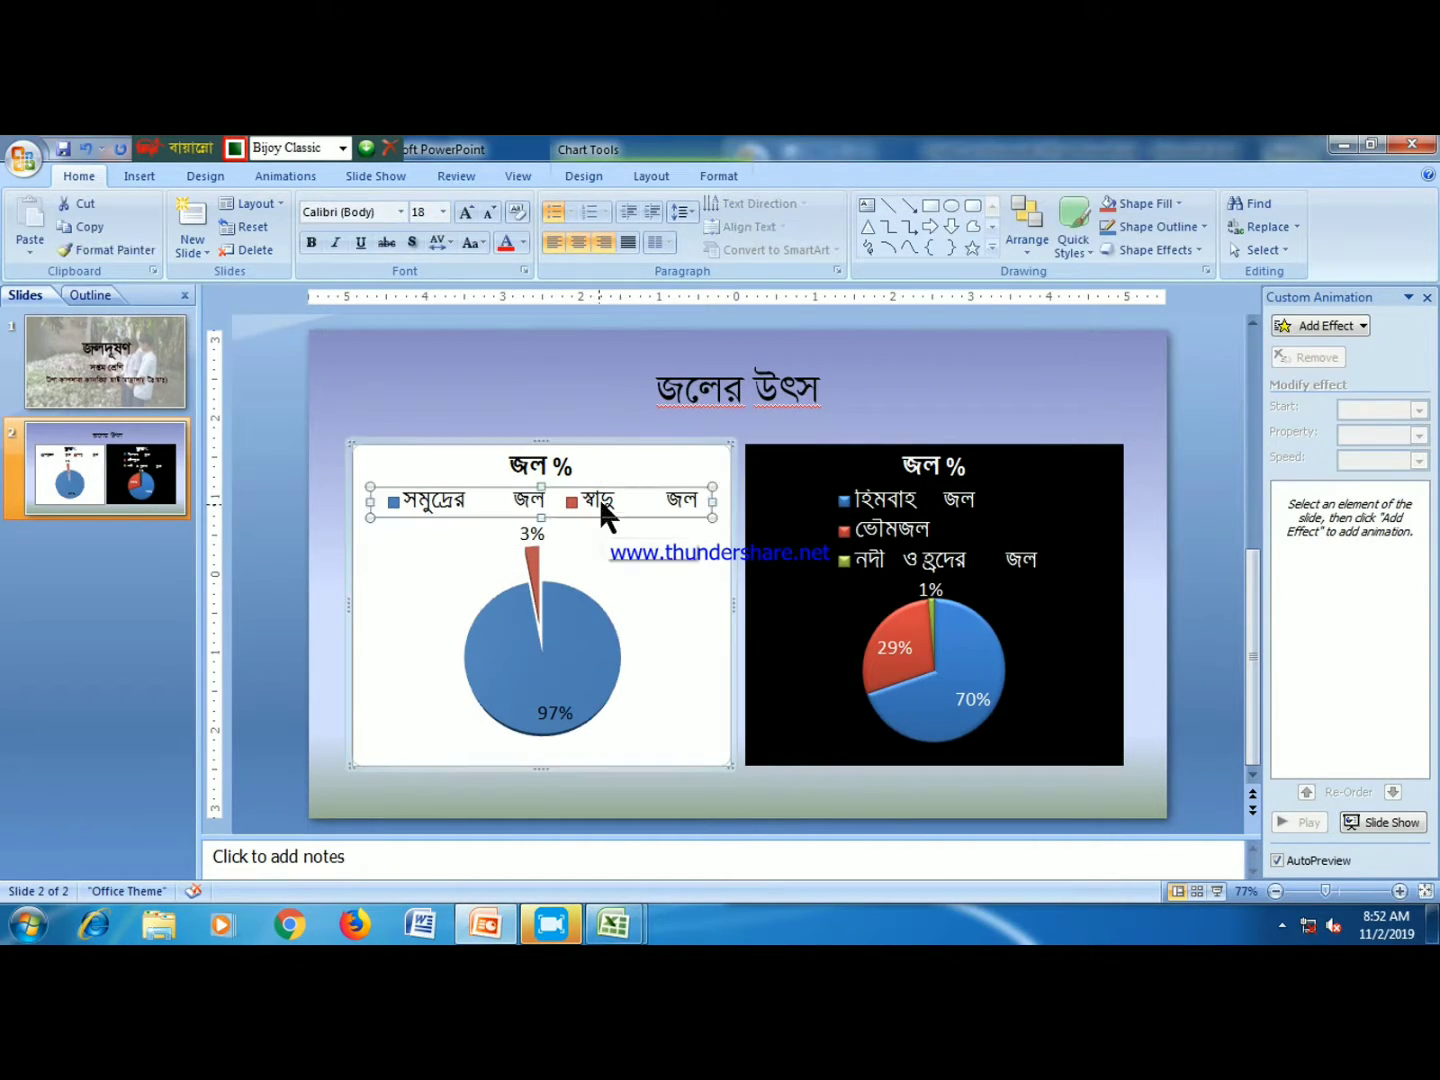
pyautogui.click(523, 241)
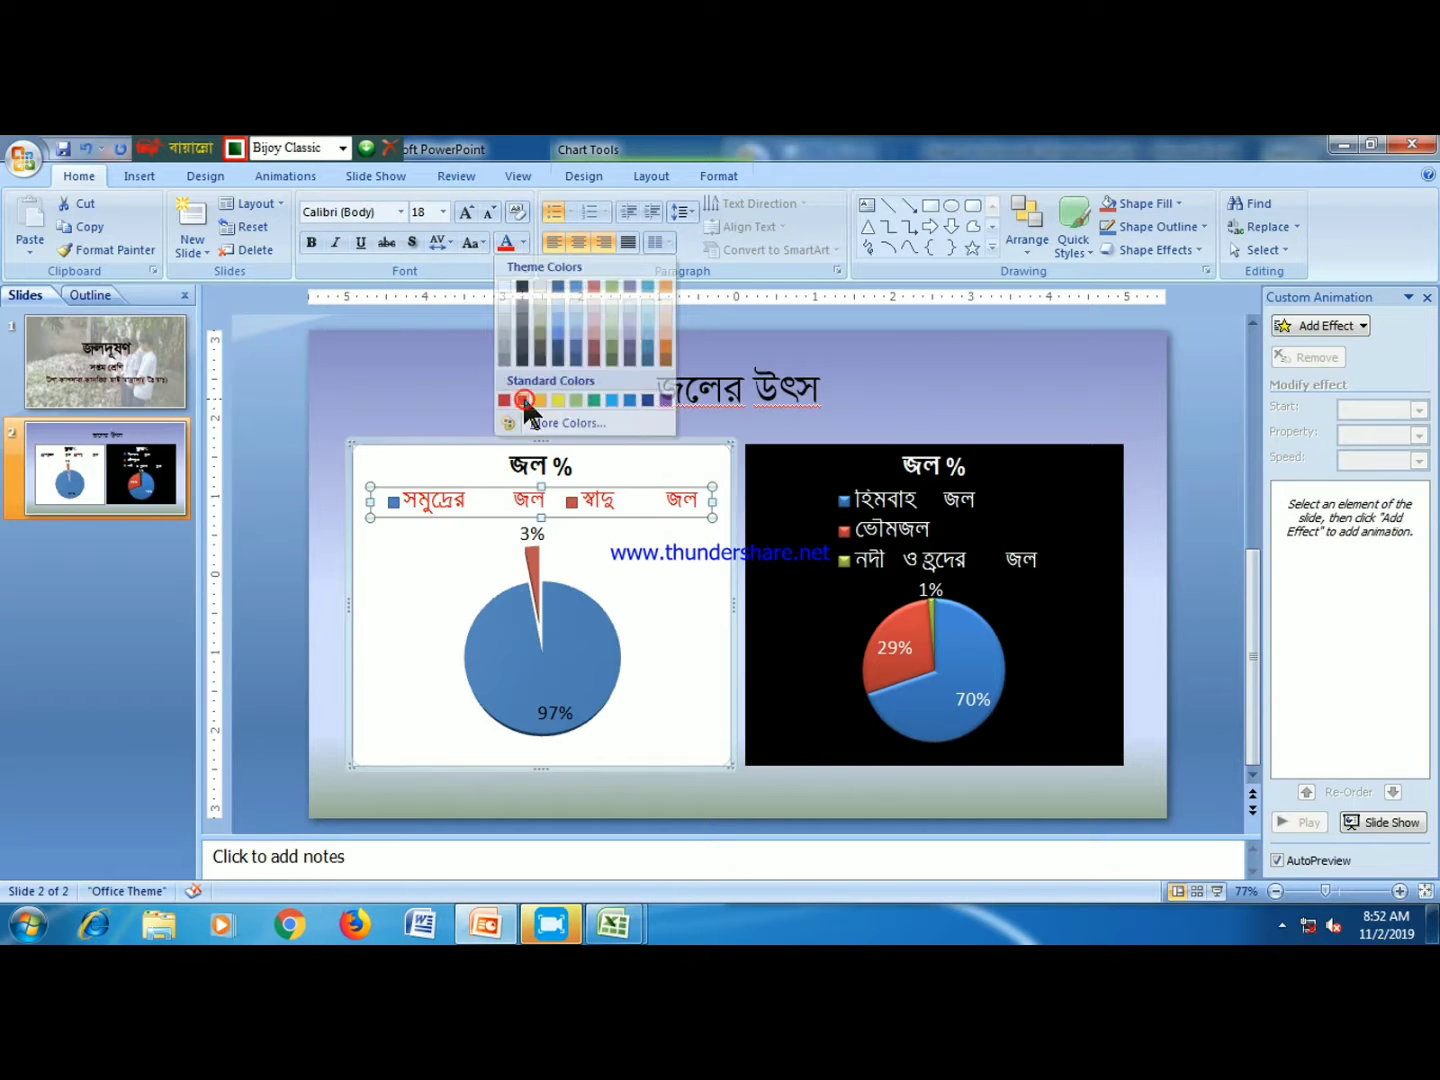
pyautogui.click(526, 407)
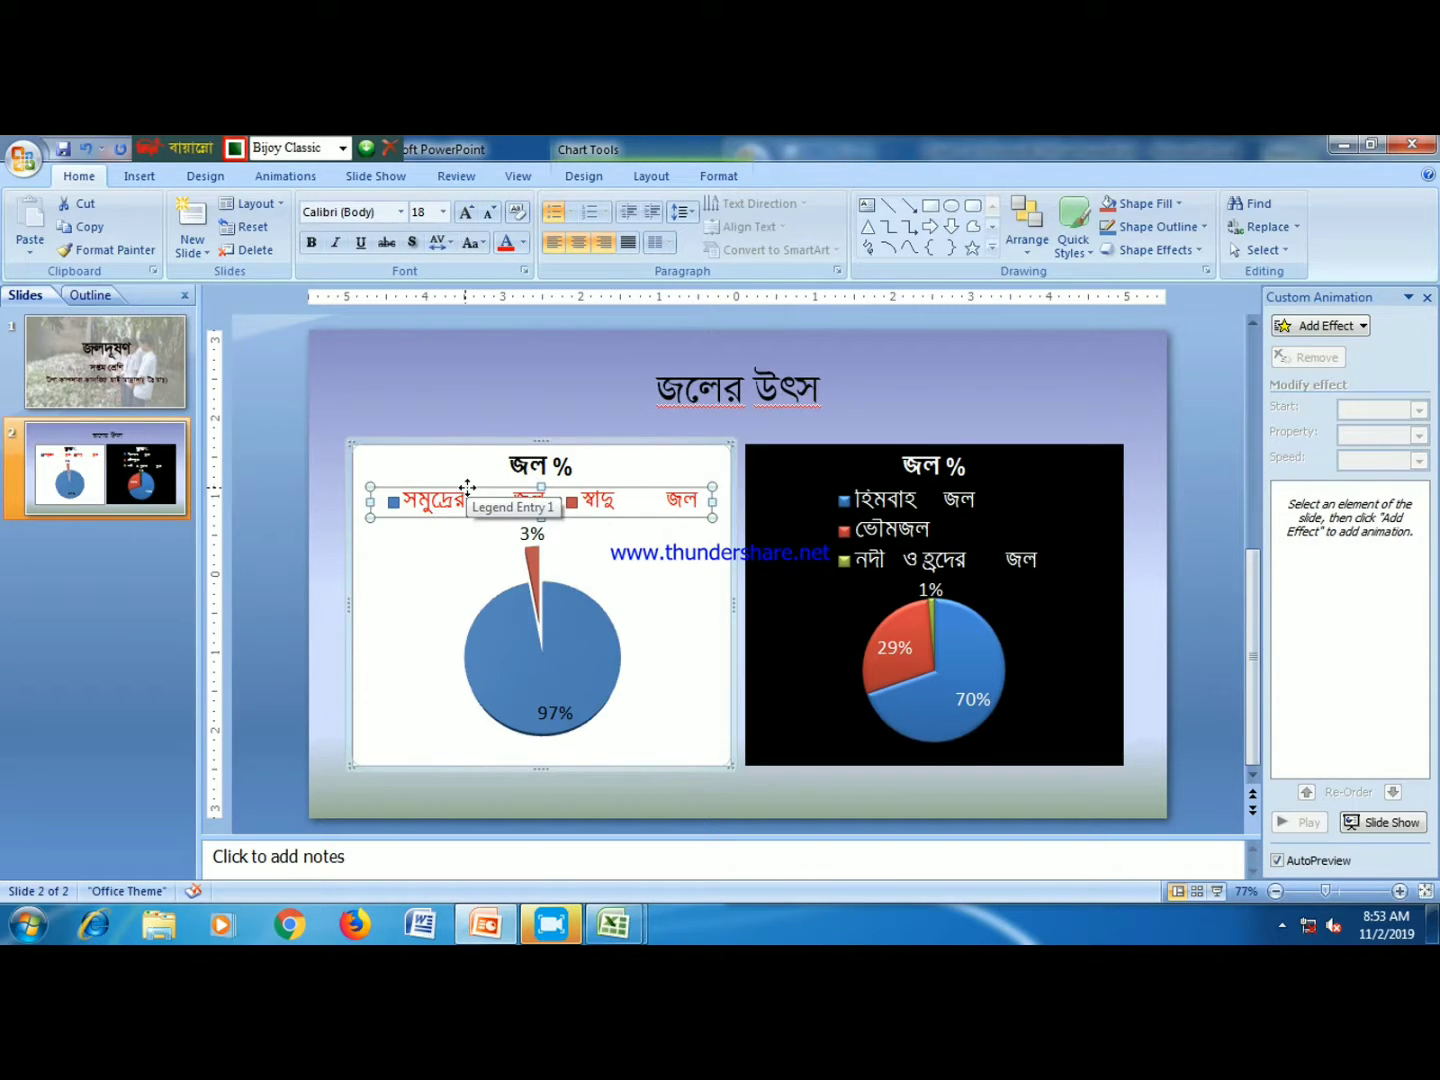
pyautogui.click(521, 243)
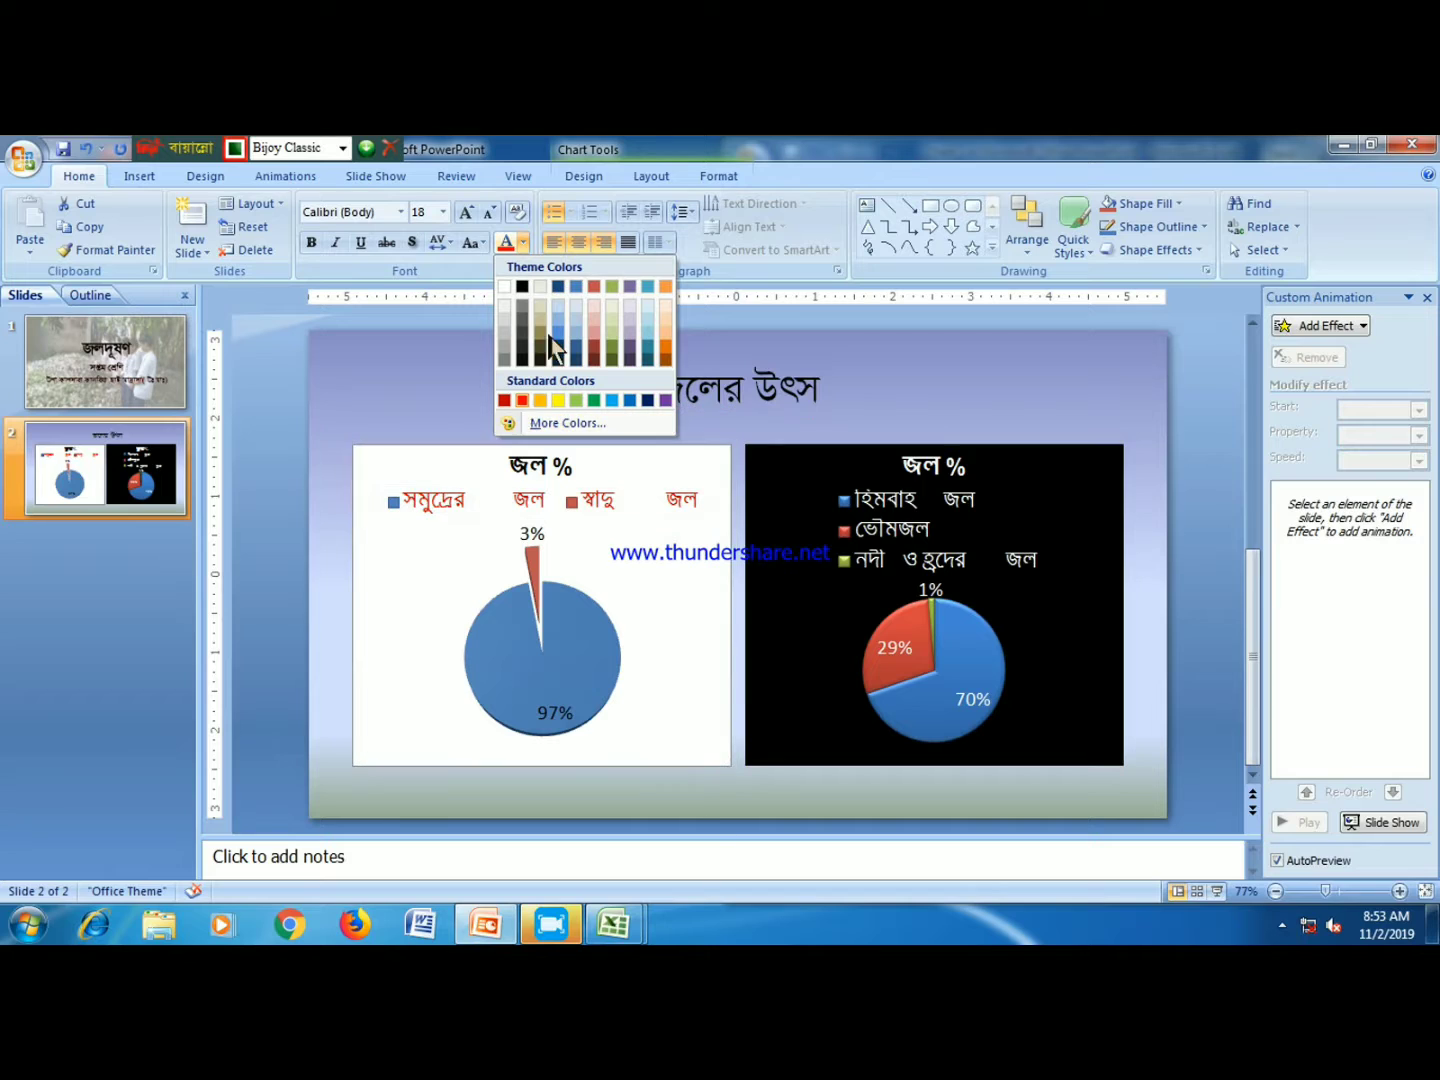
pyautogui.click(522, 287)
# - Fill the left chart's legend green and its plot area light green
pyautogui.click(1140, 203)
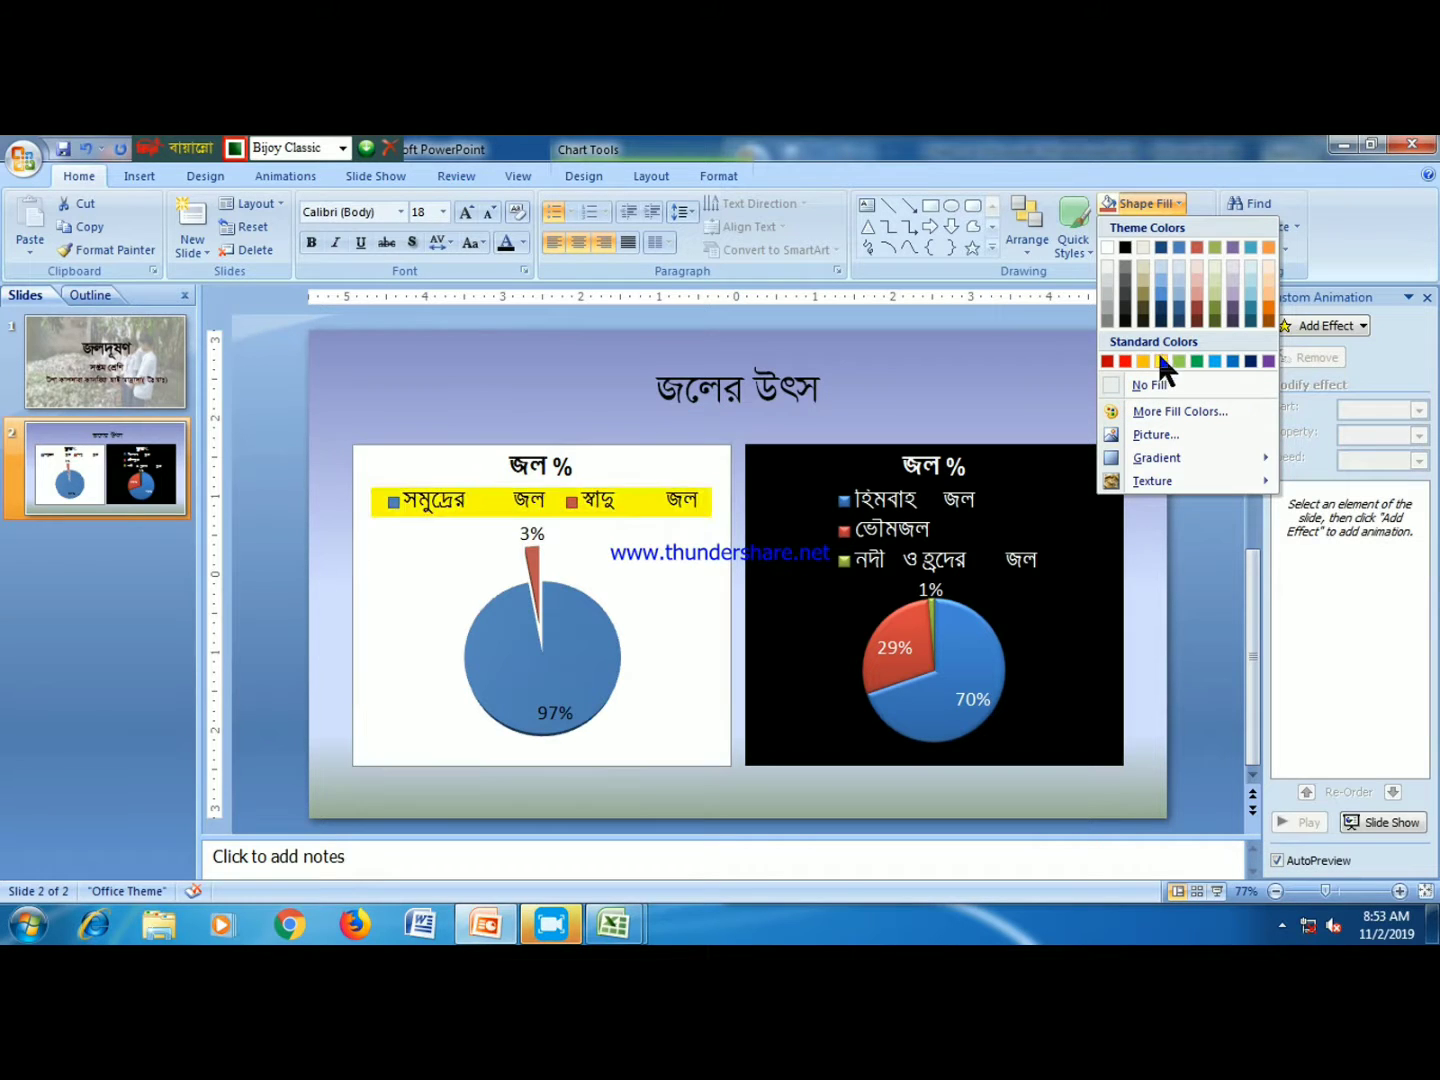
pyautogui.click(1198, 359)
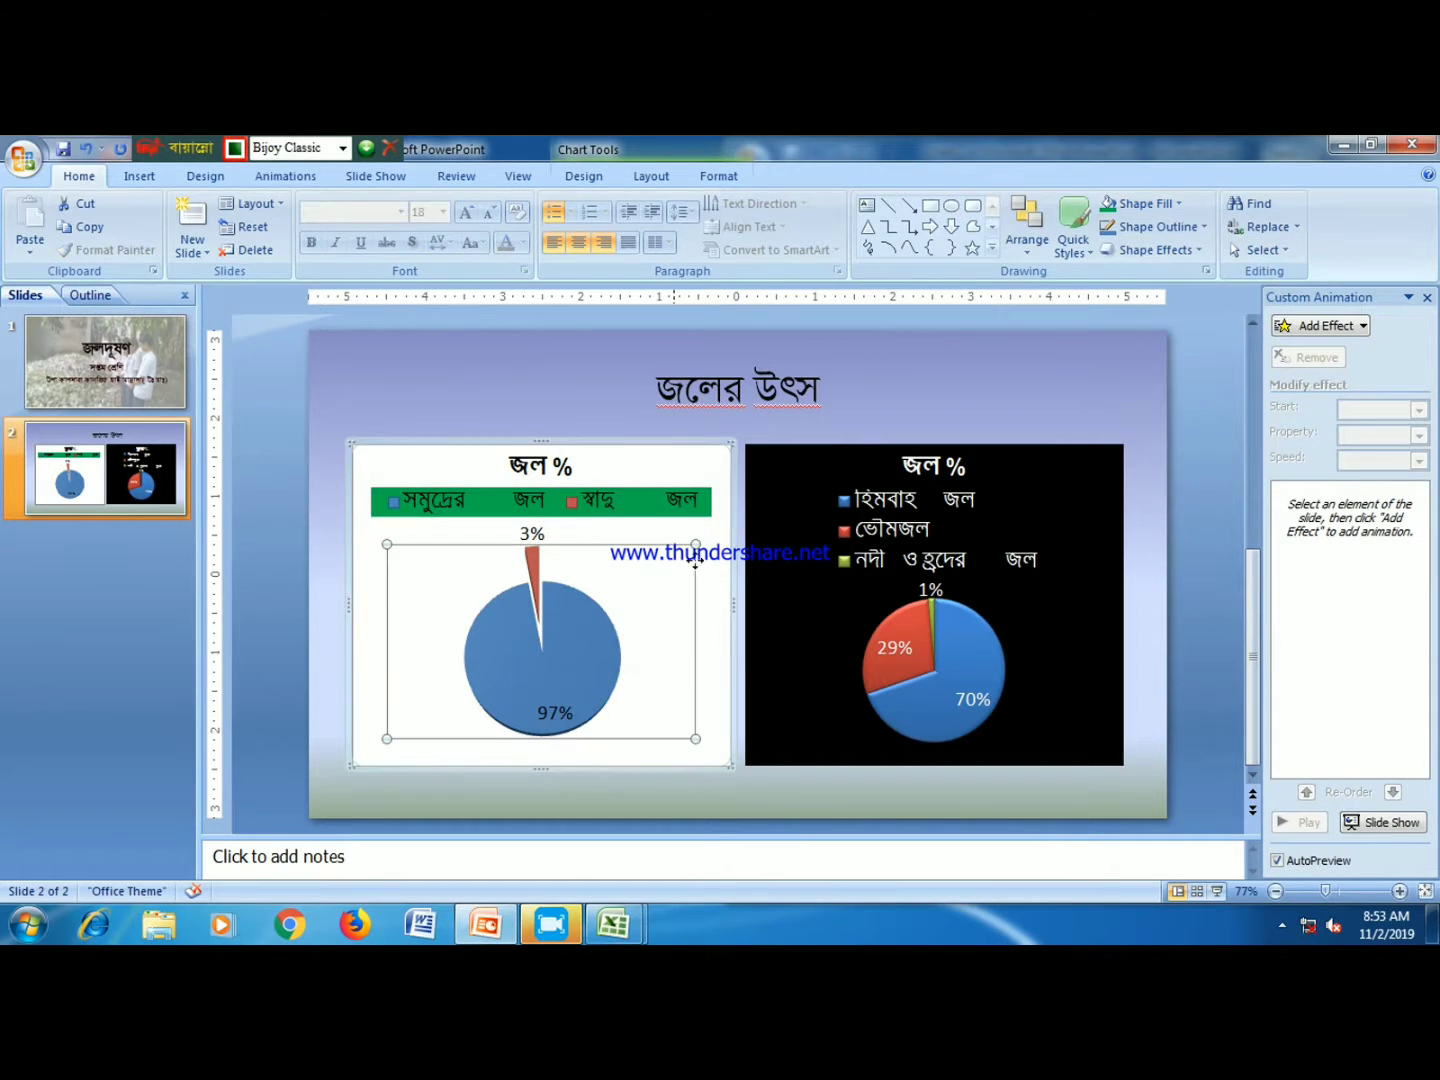
pyautogui.click(1150, 203)
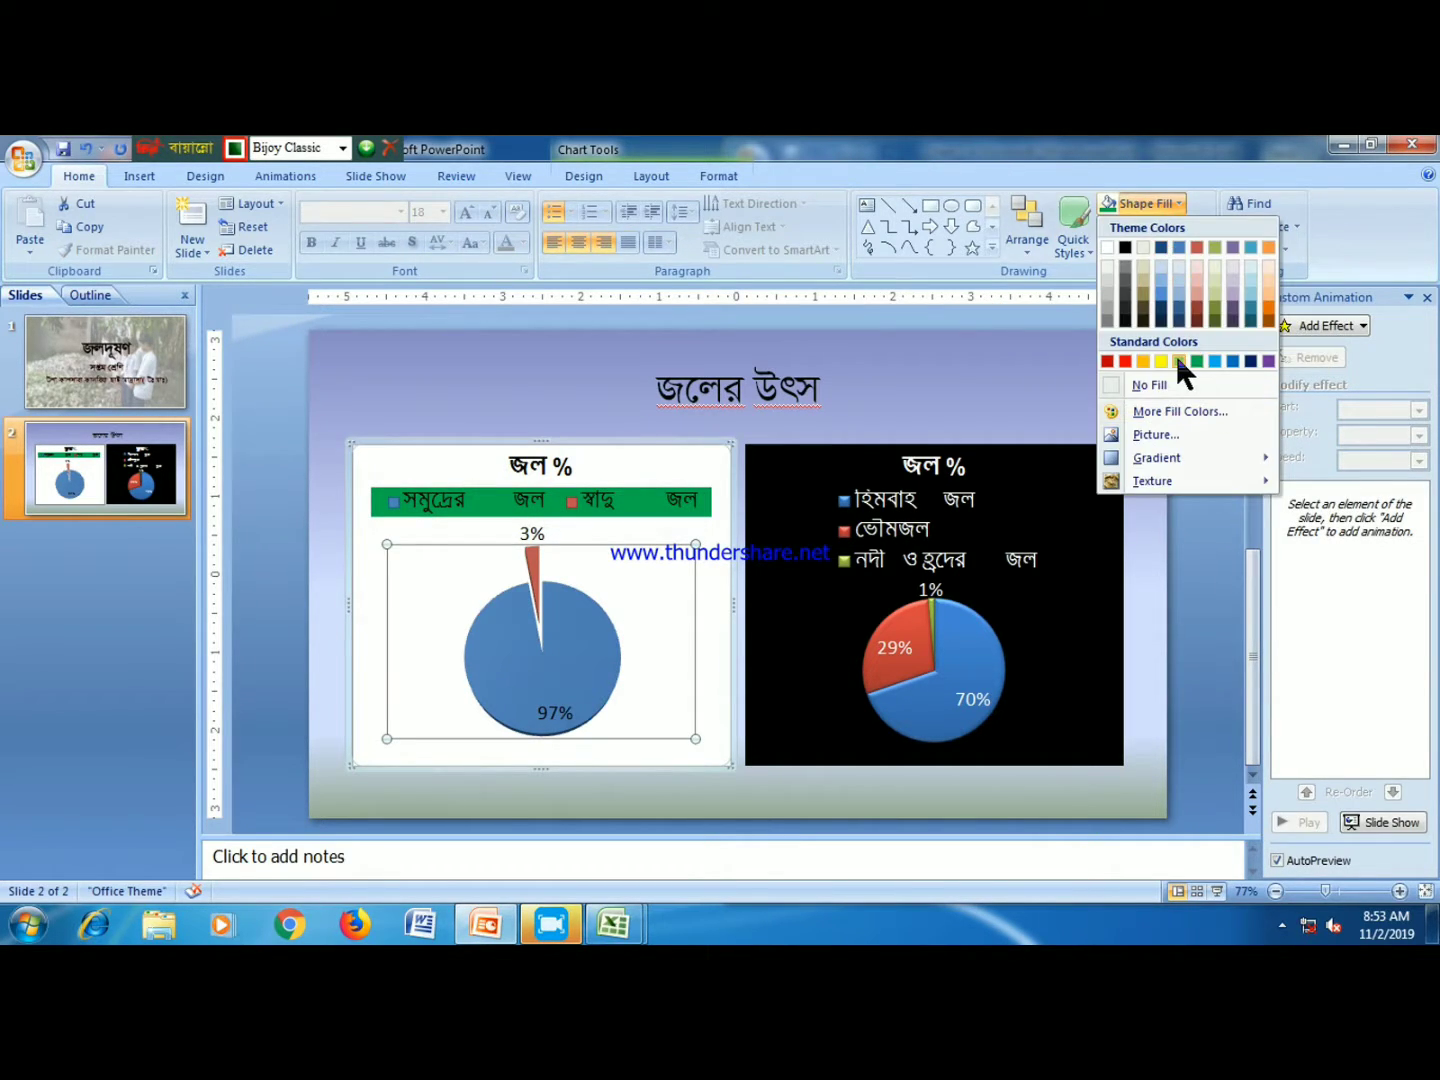
pyautogui.click(1178, 360)
# - Give the right pie chart a dark blue background instead of light beige
pyautogui.click(1033, 603)
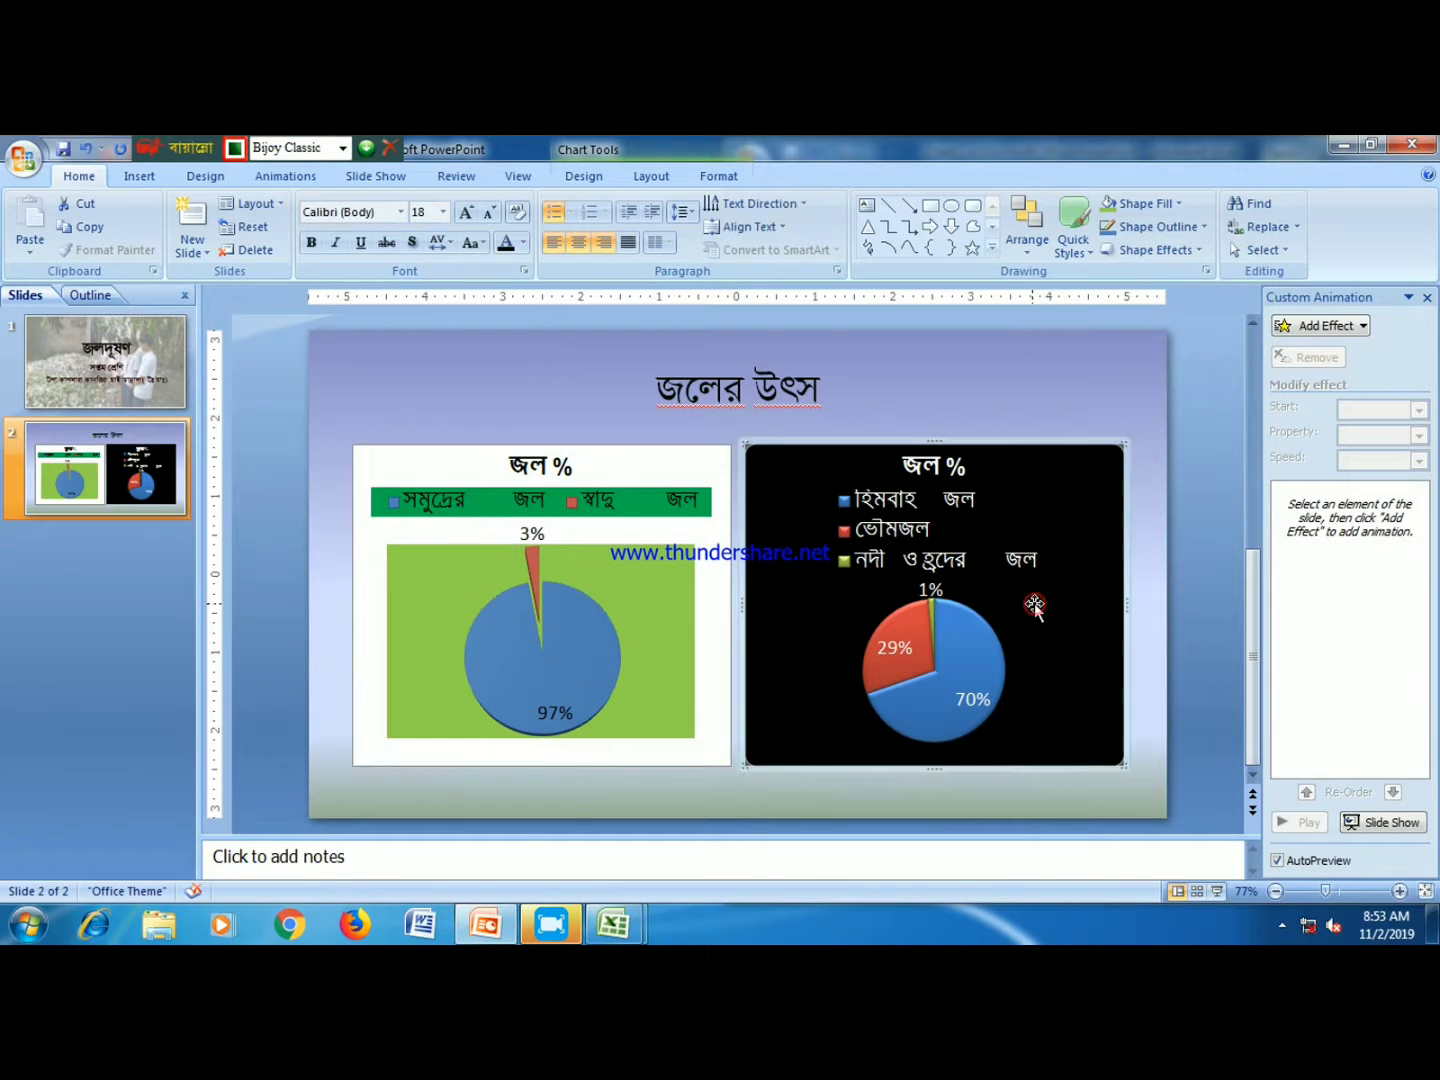
pyautogui.click(1147, 206)
pyautogui.click(1151, 240)
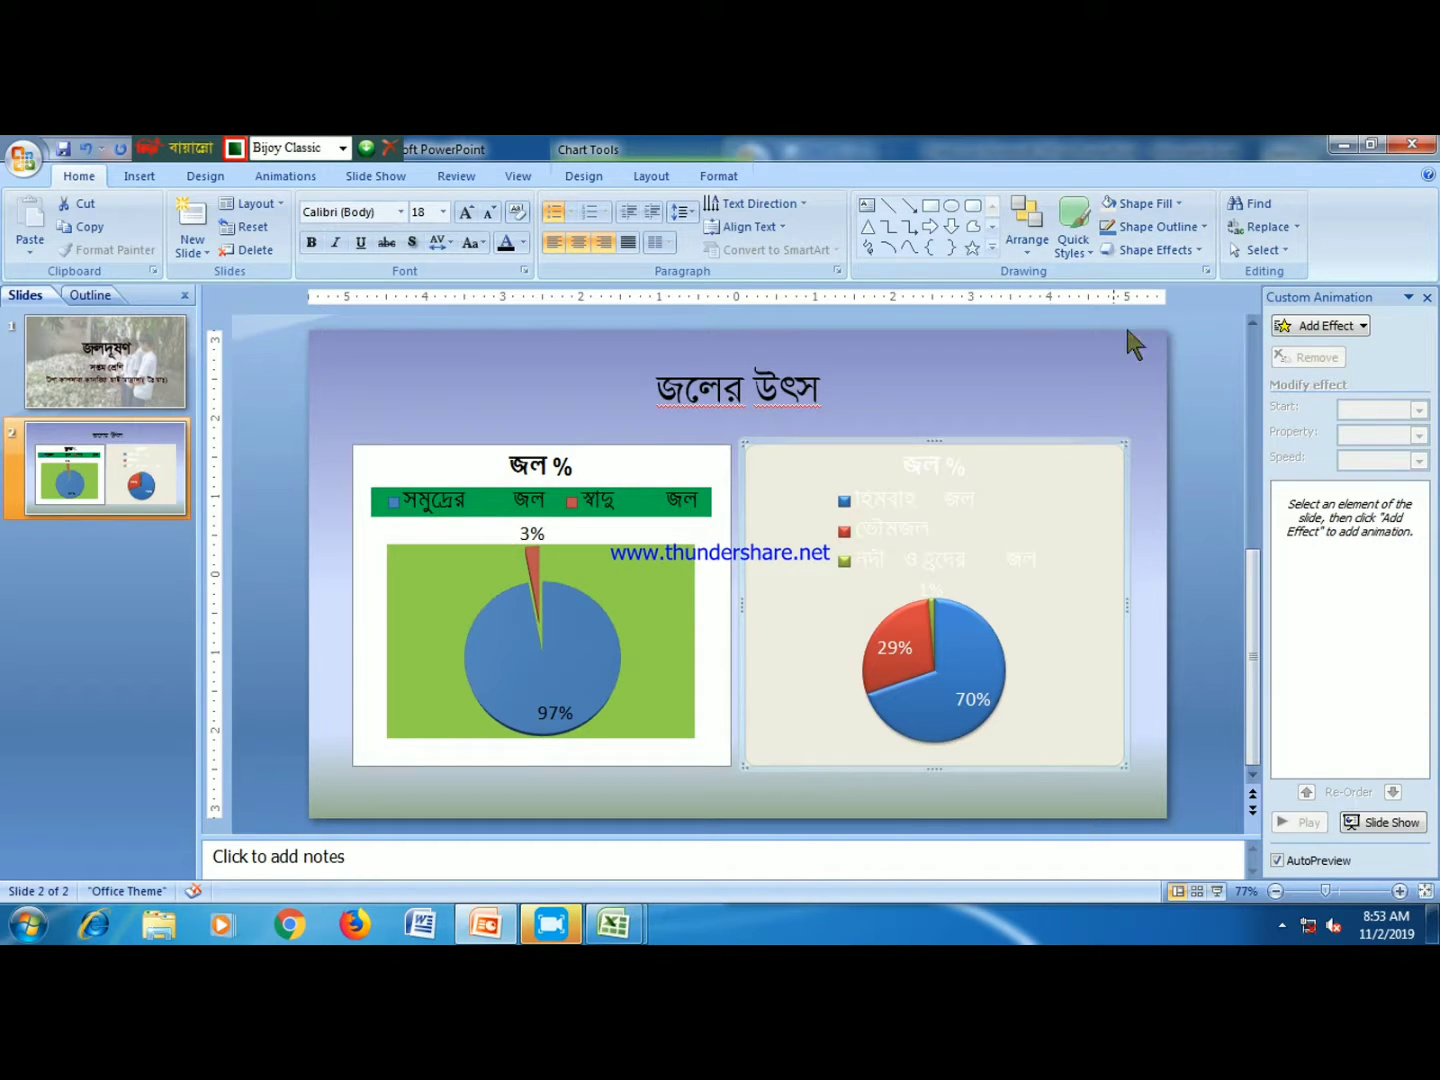
pyautogui.click(1146, 202)
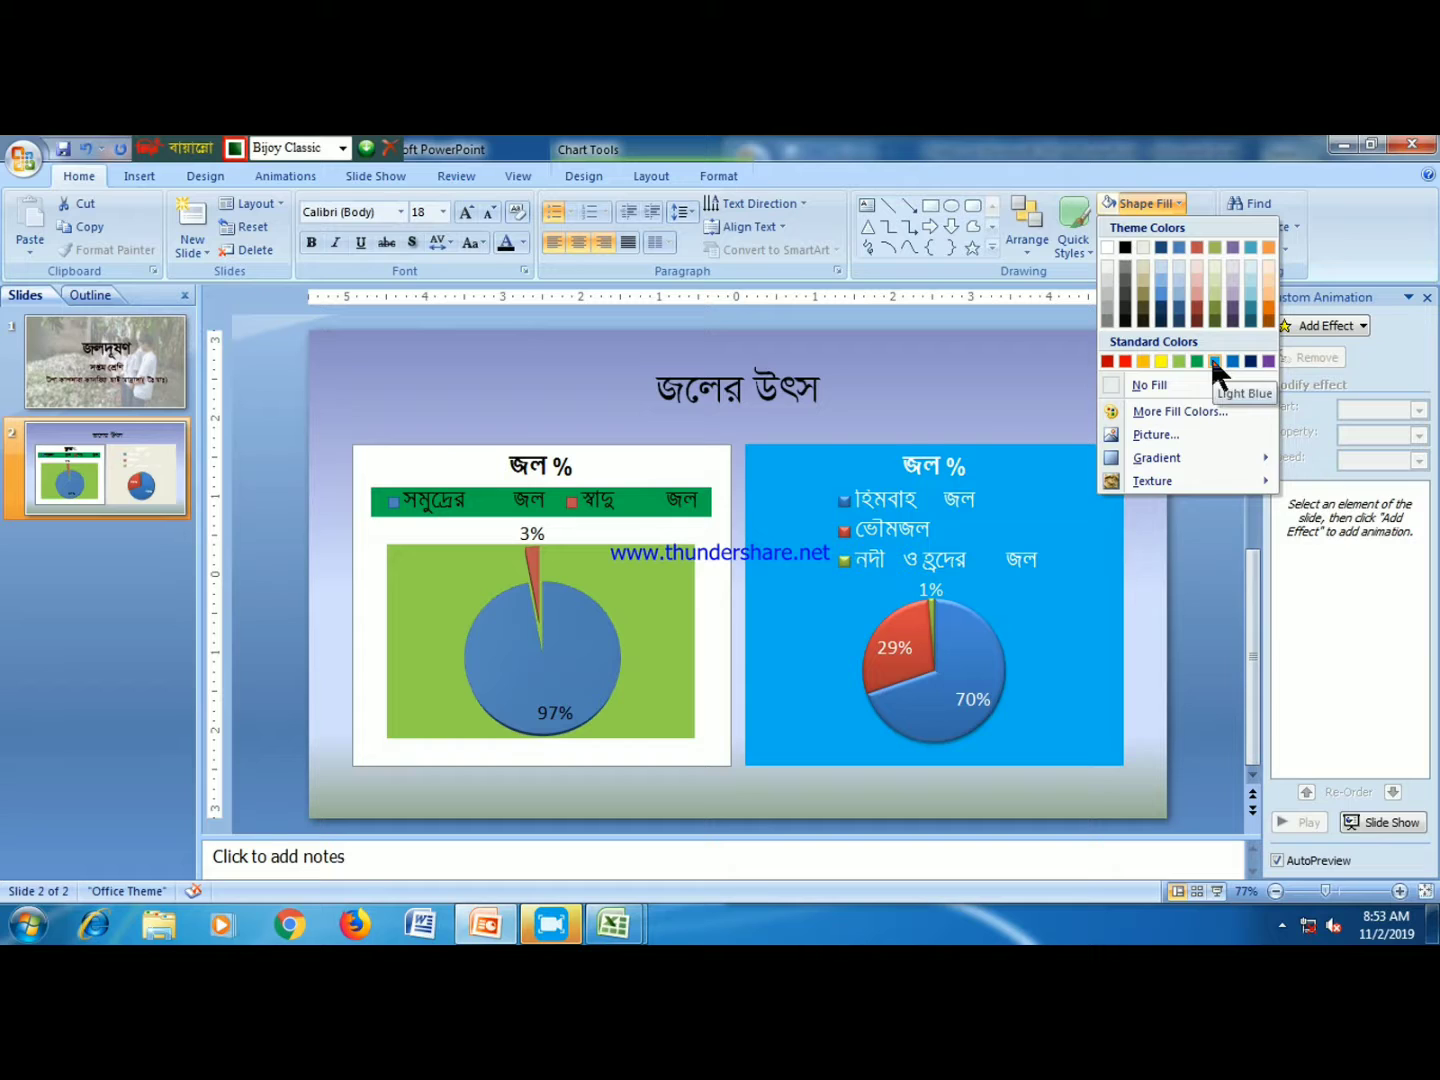
pyautogui.click(1251, 361)
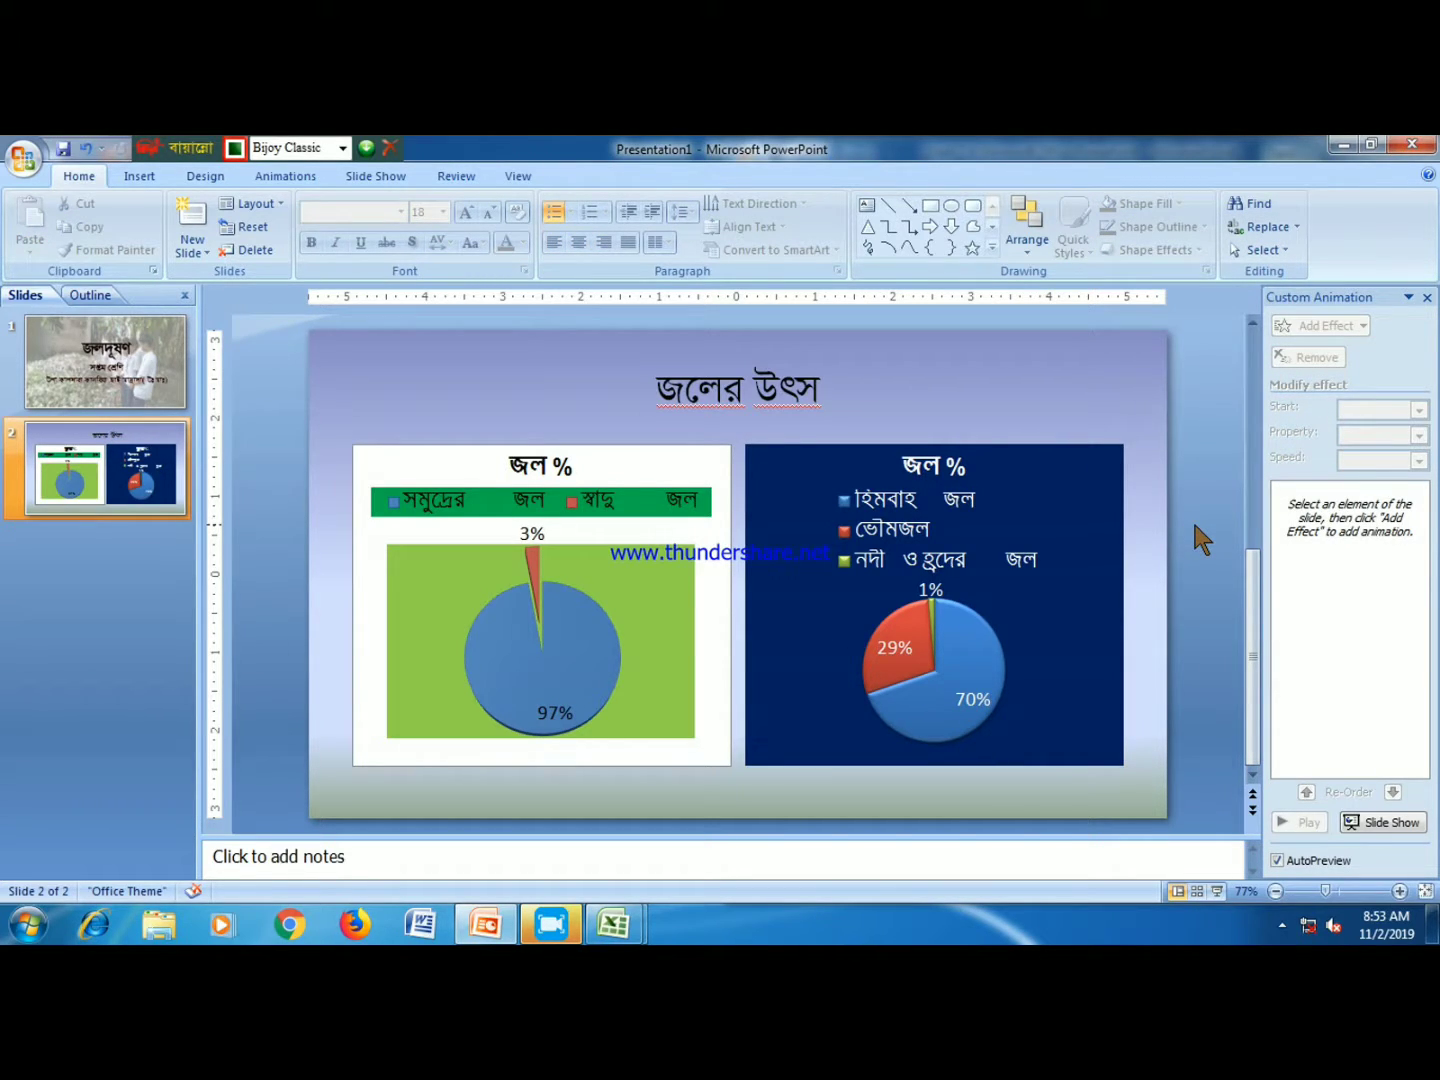
# - Replace an unwanted new slide with a blank slide 3 after the chart slide
pyautogui.click(190, 248)
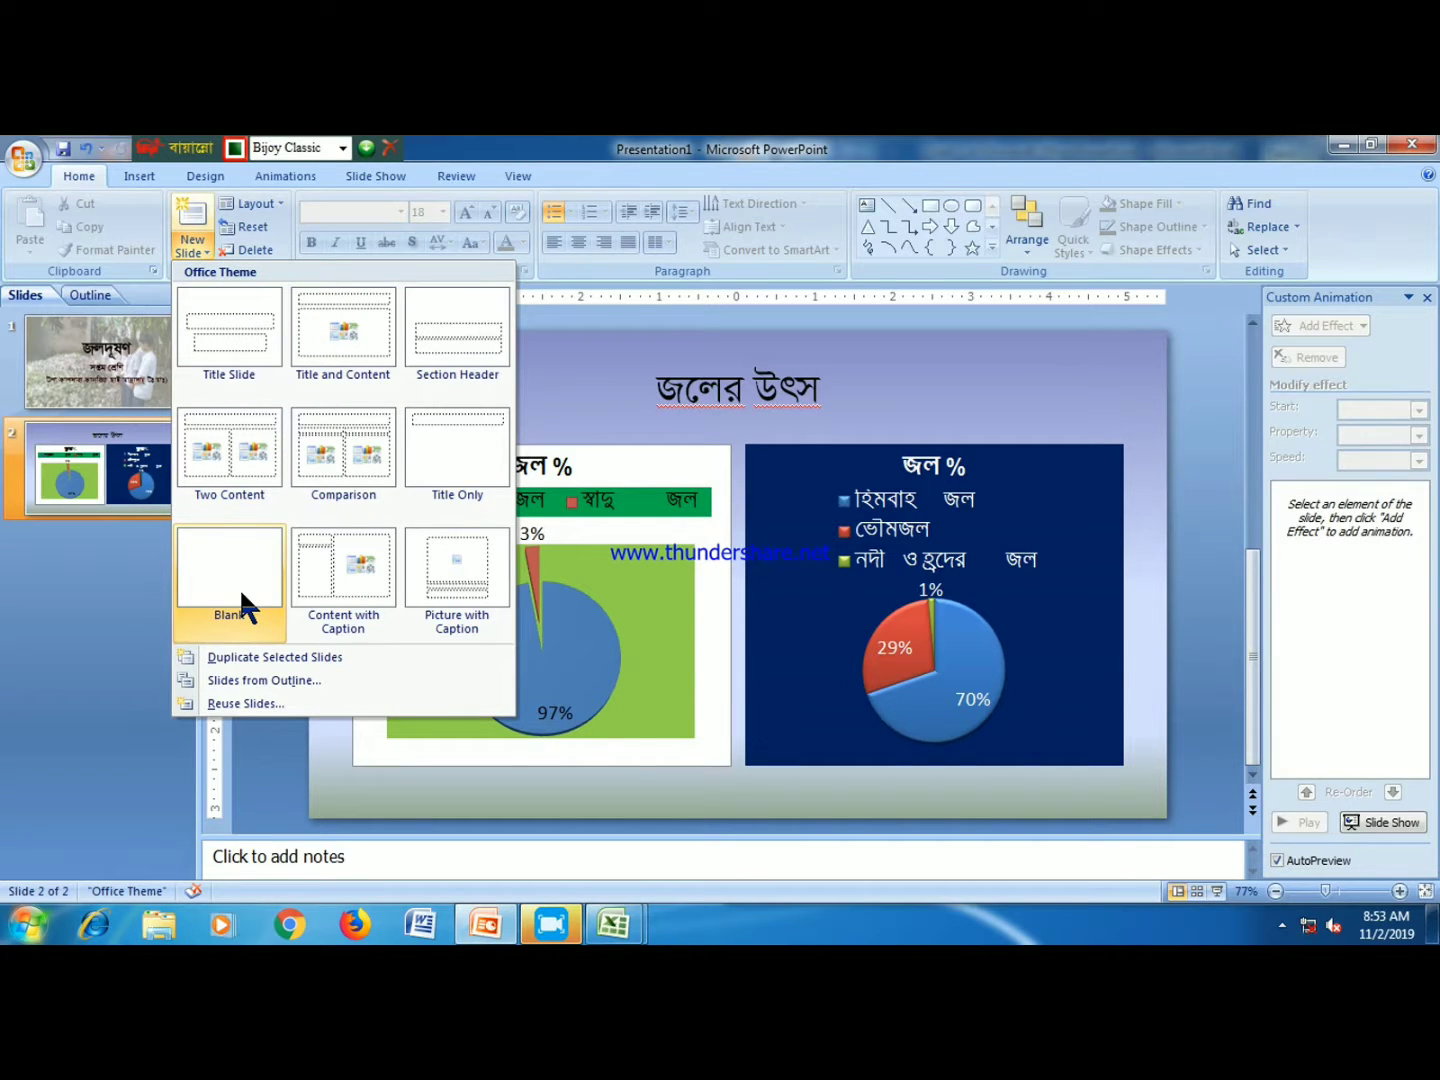
pyautogui.click(344, 310)
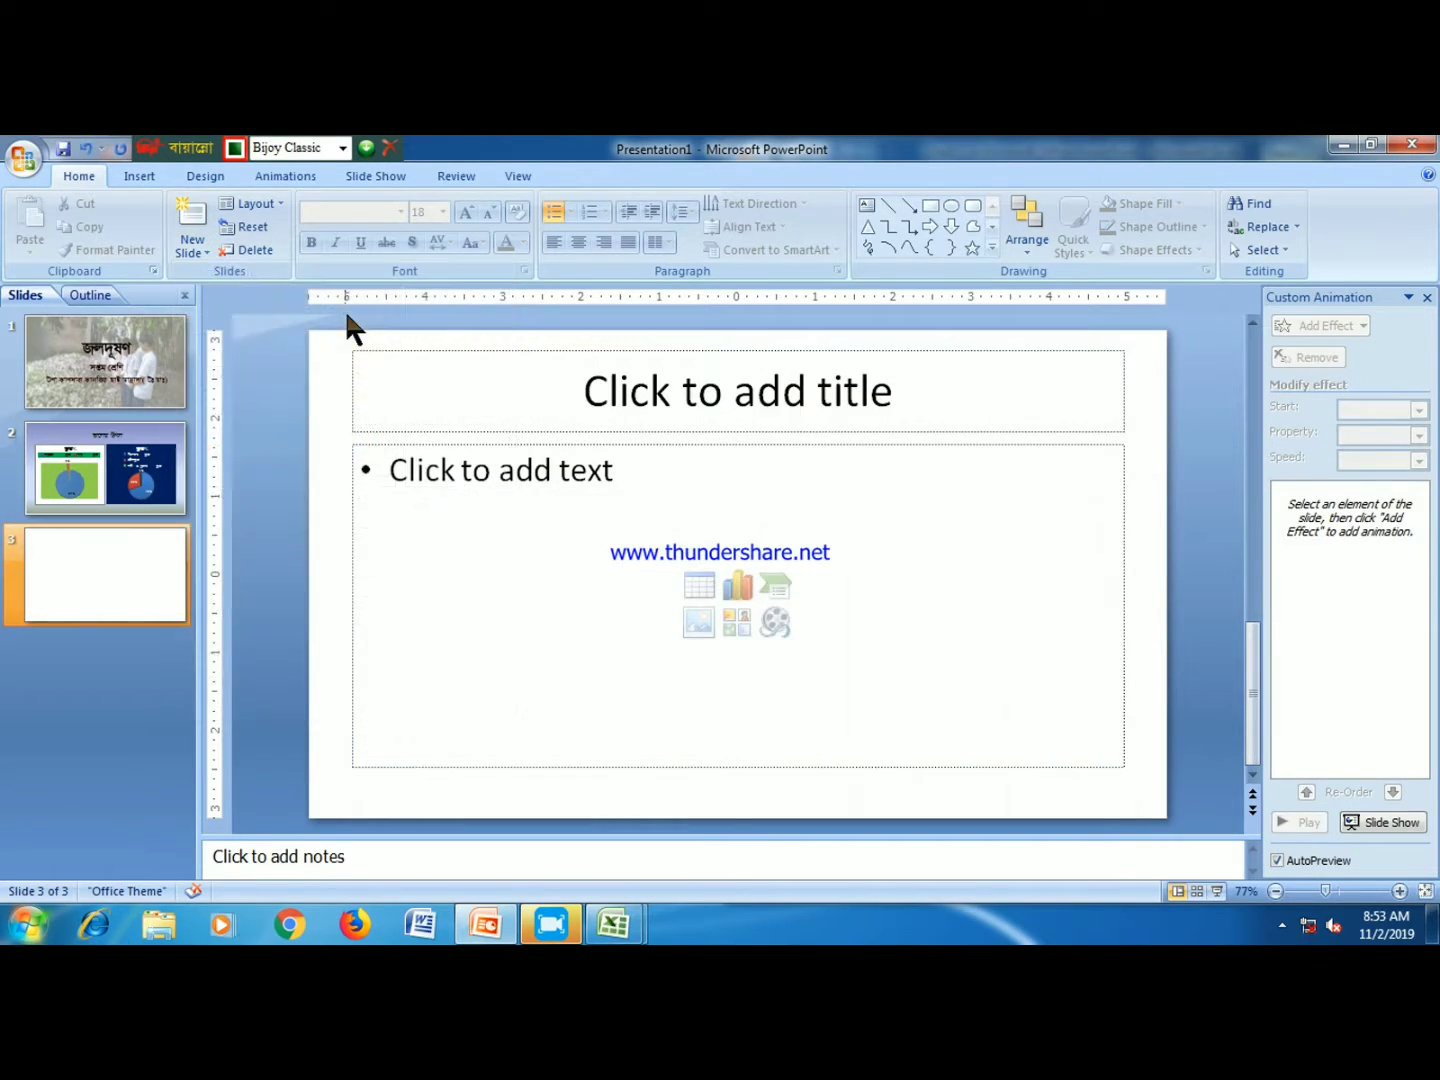
pyautogui.rightClick(84, 589)
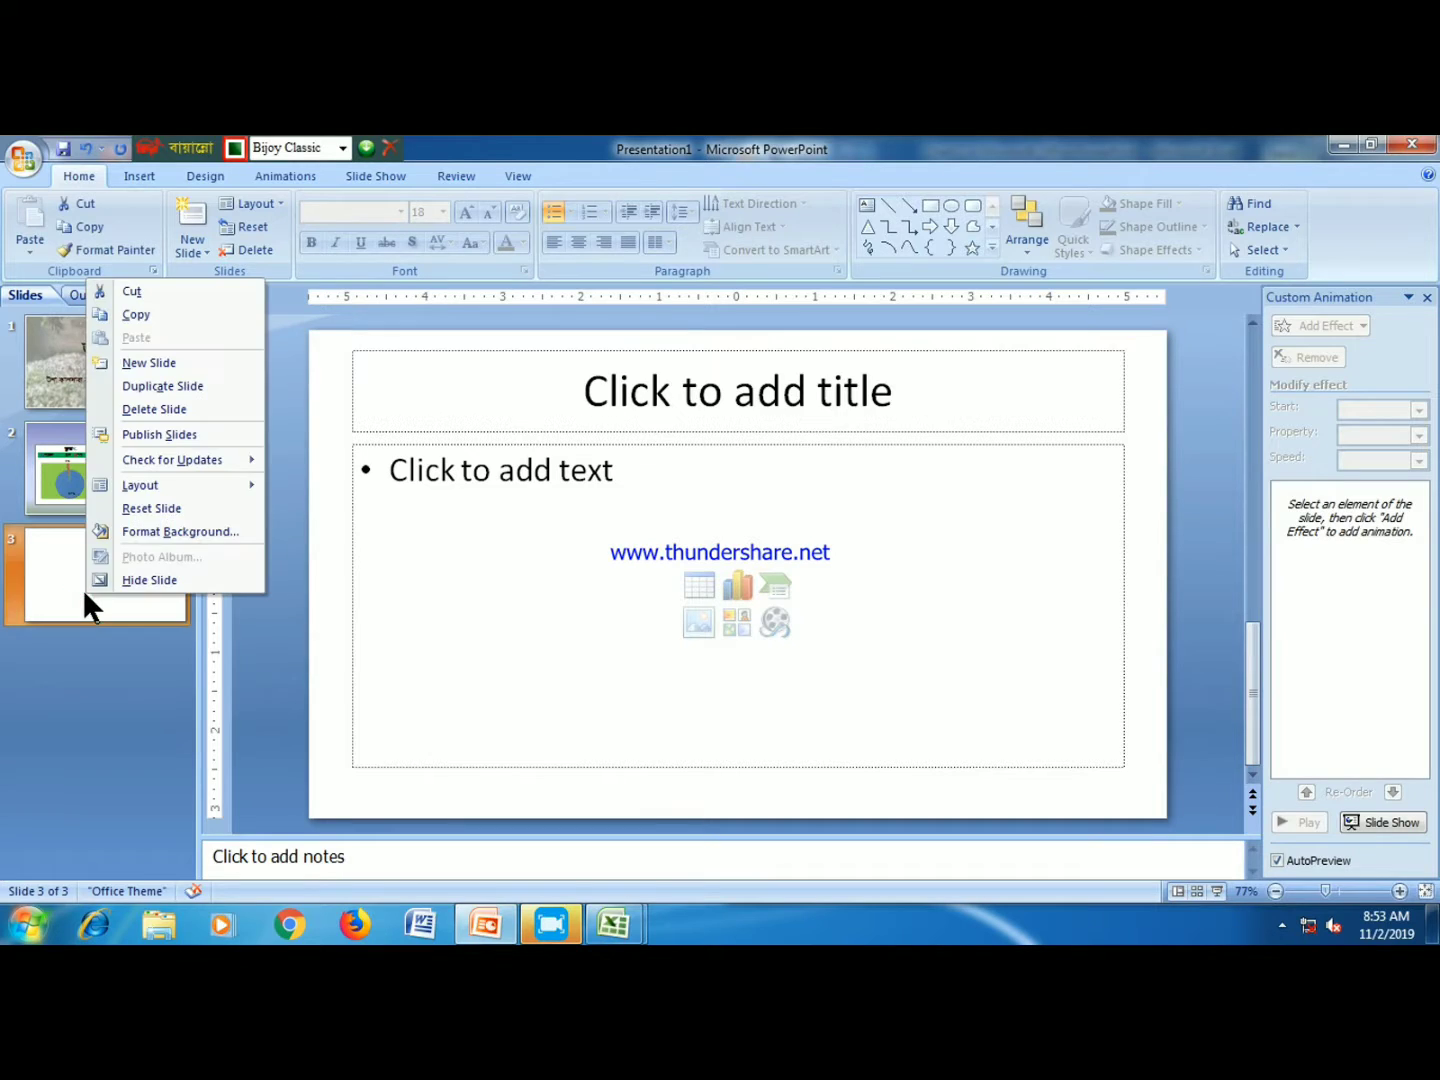
pyautogui.click(156, 409)
pyautogui.click(190, 245)
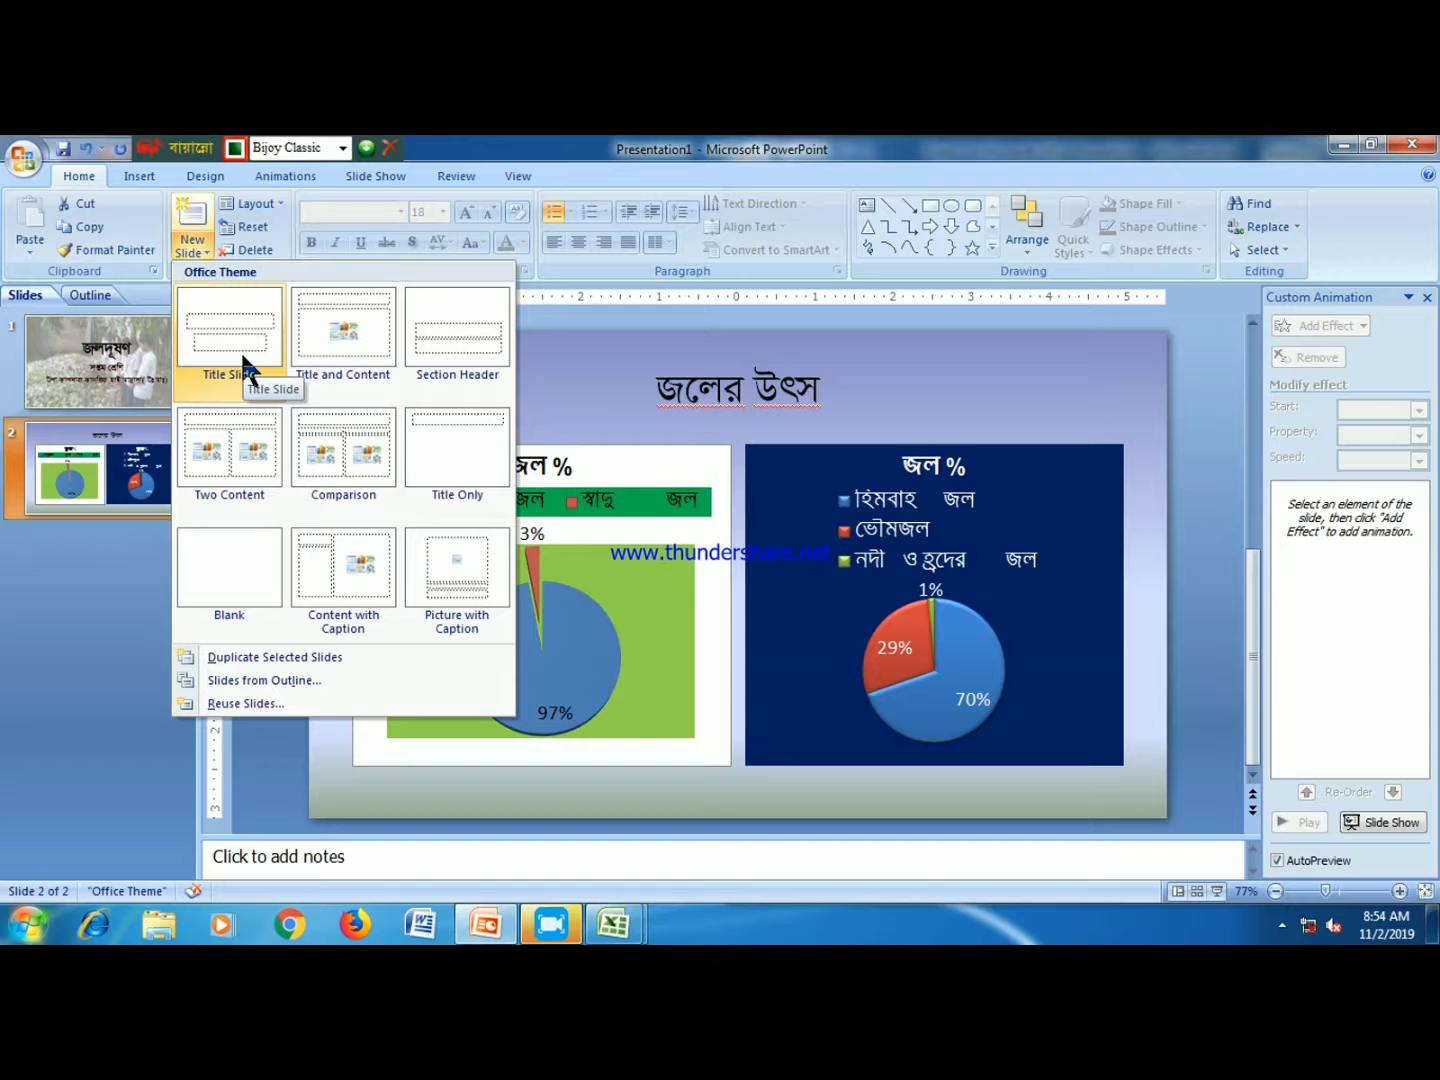
pyautogui.click(230, 575)
# - Draw a wide text box across the slide top in SutonnyMJ at 32 pt
pyautogui.click(868, 208)
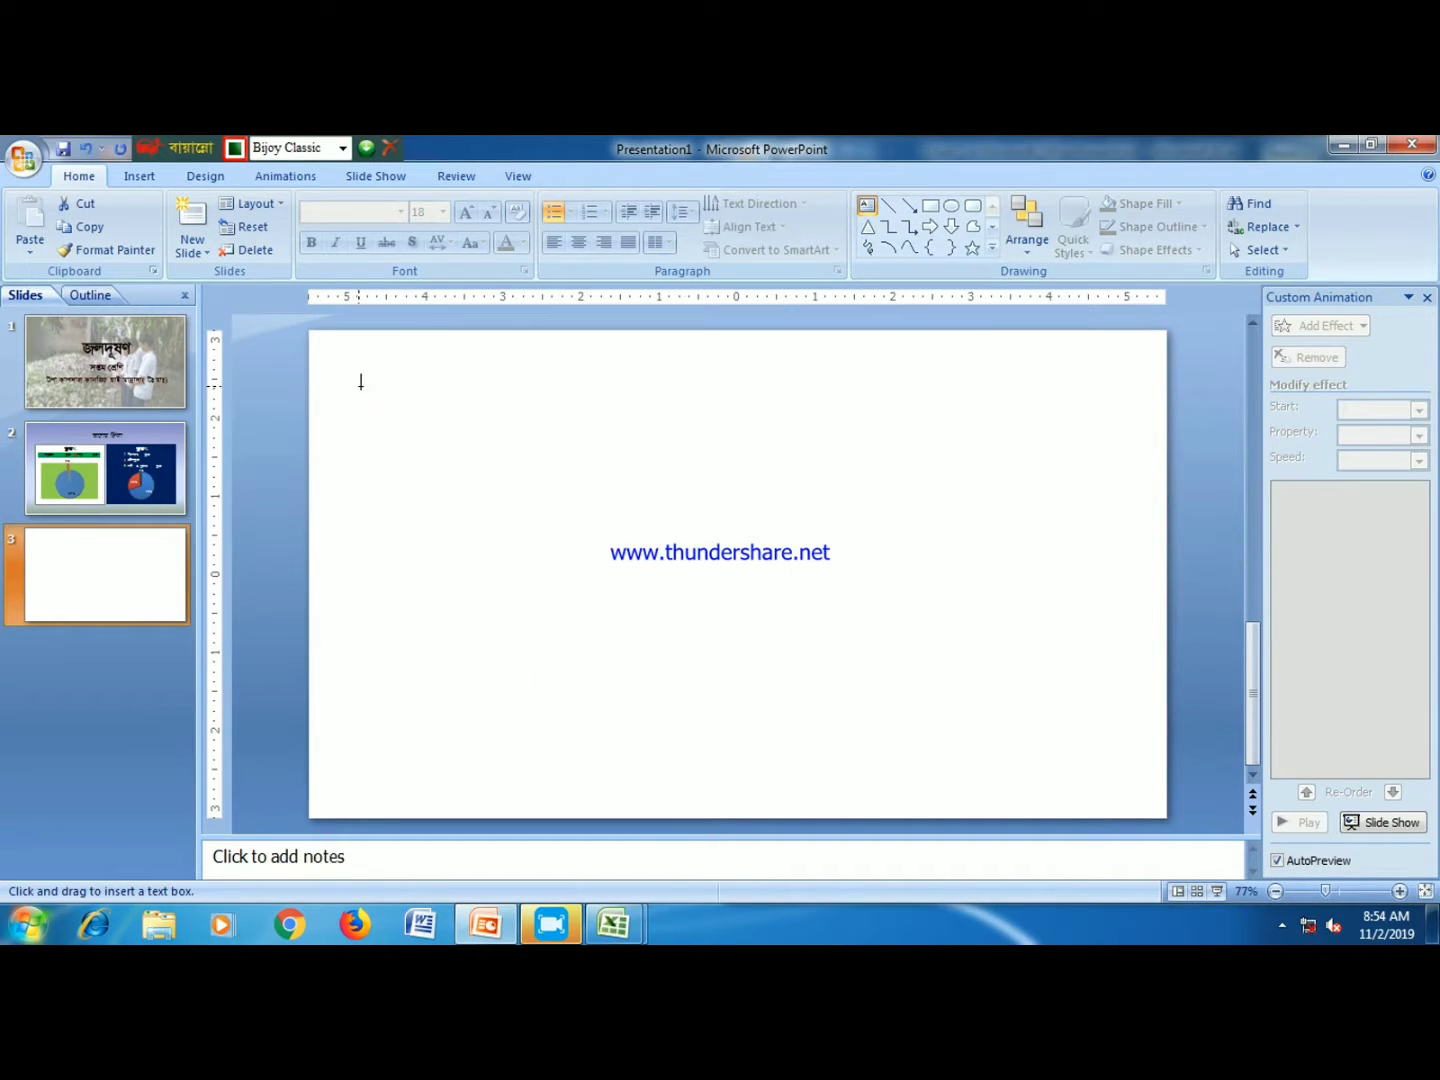
pyautogui.moveTo(361, 382); pyautogui.dragTo(1003, 528)
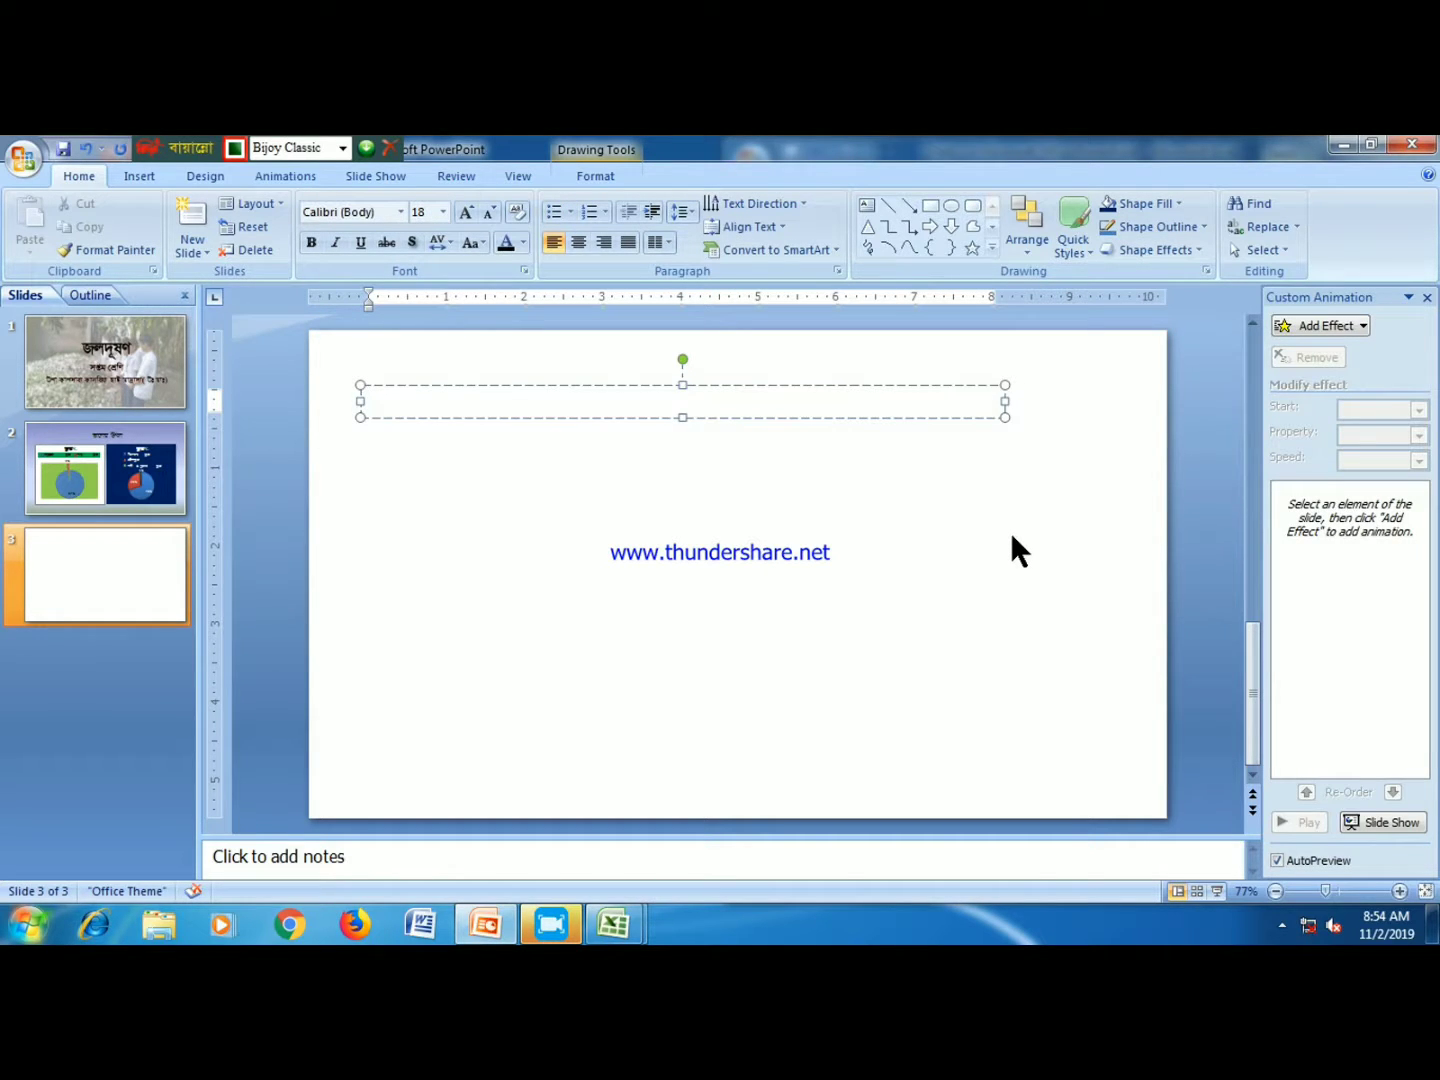
pyautogui.click(401, 211)
pyautogui.click(350, 329)
pyautogui.click(443, 211)
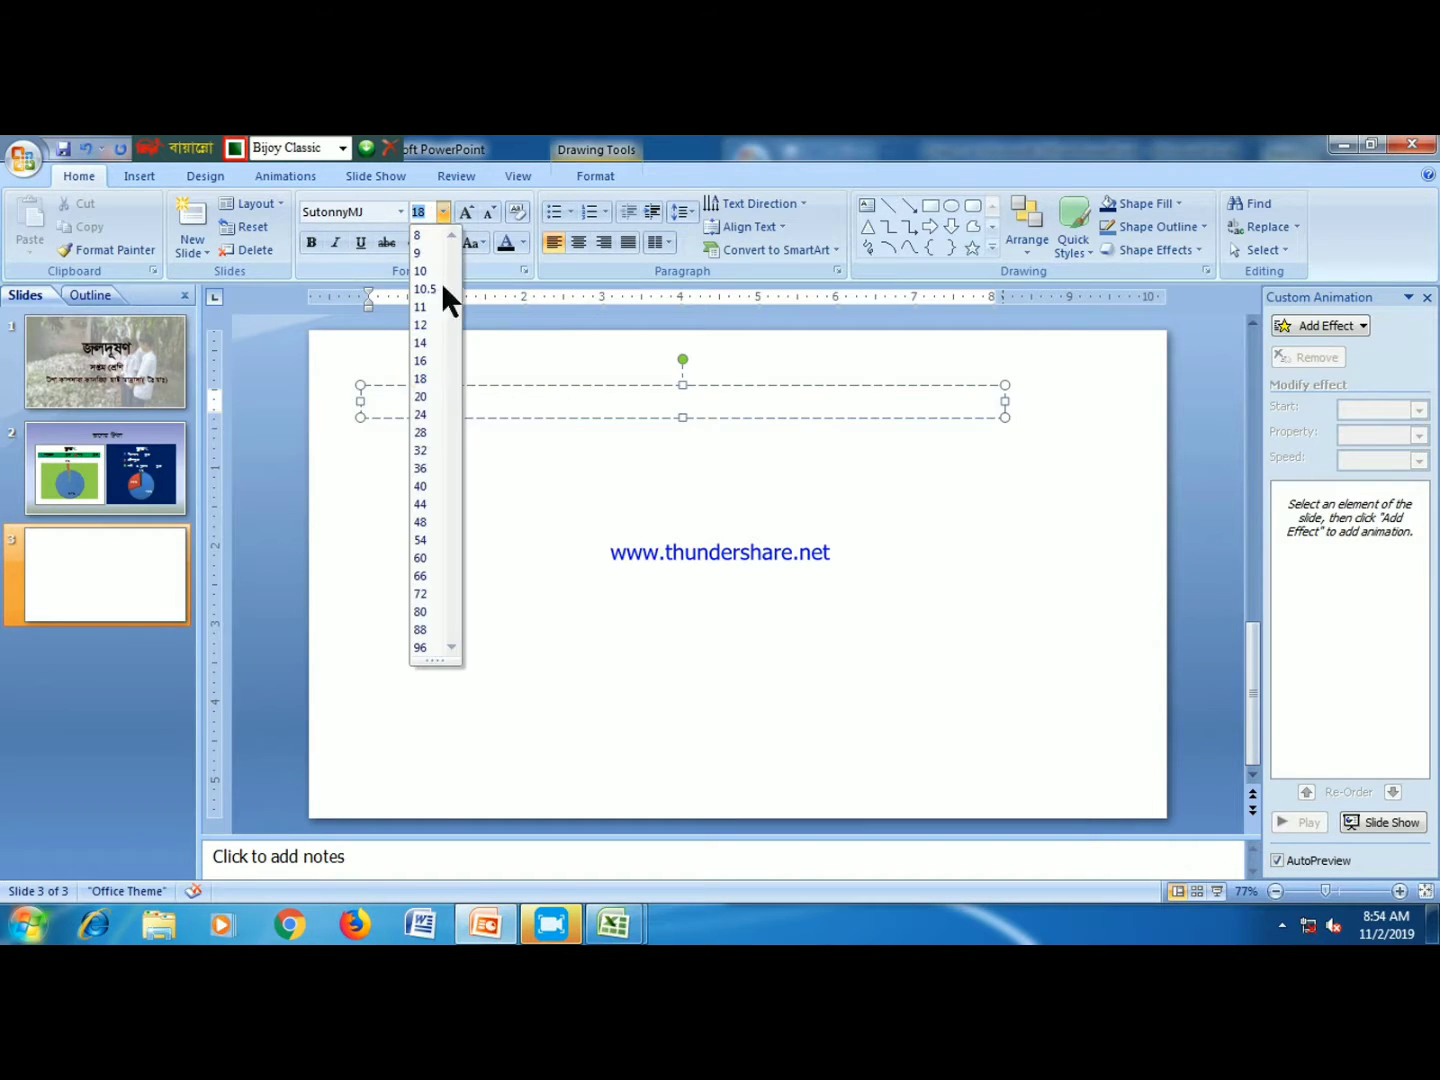
pyautogui.click(419, 449)
# - Type the question 'জল দূষণ কাকে বলে' and begin the definition on the next line
pyautogui.write('জ')
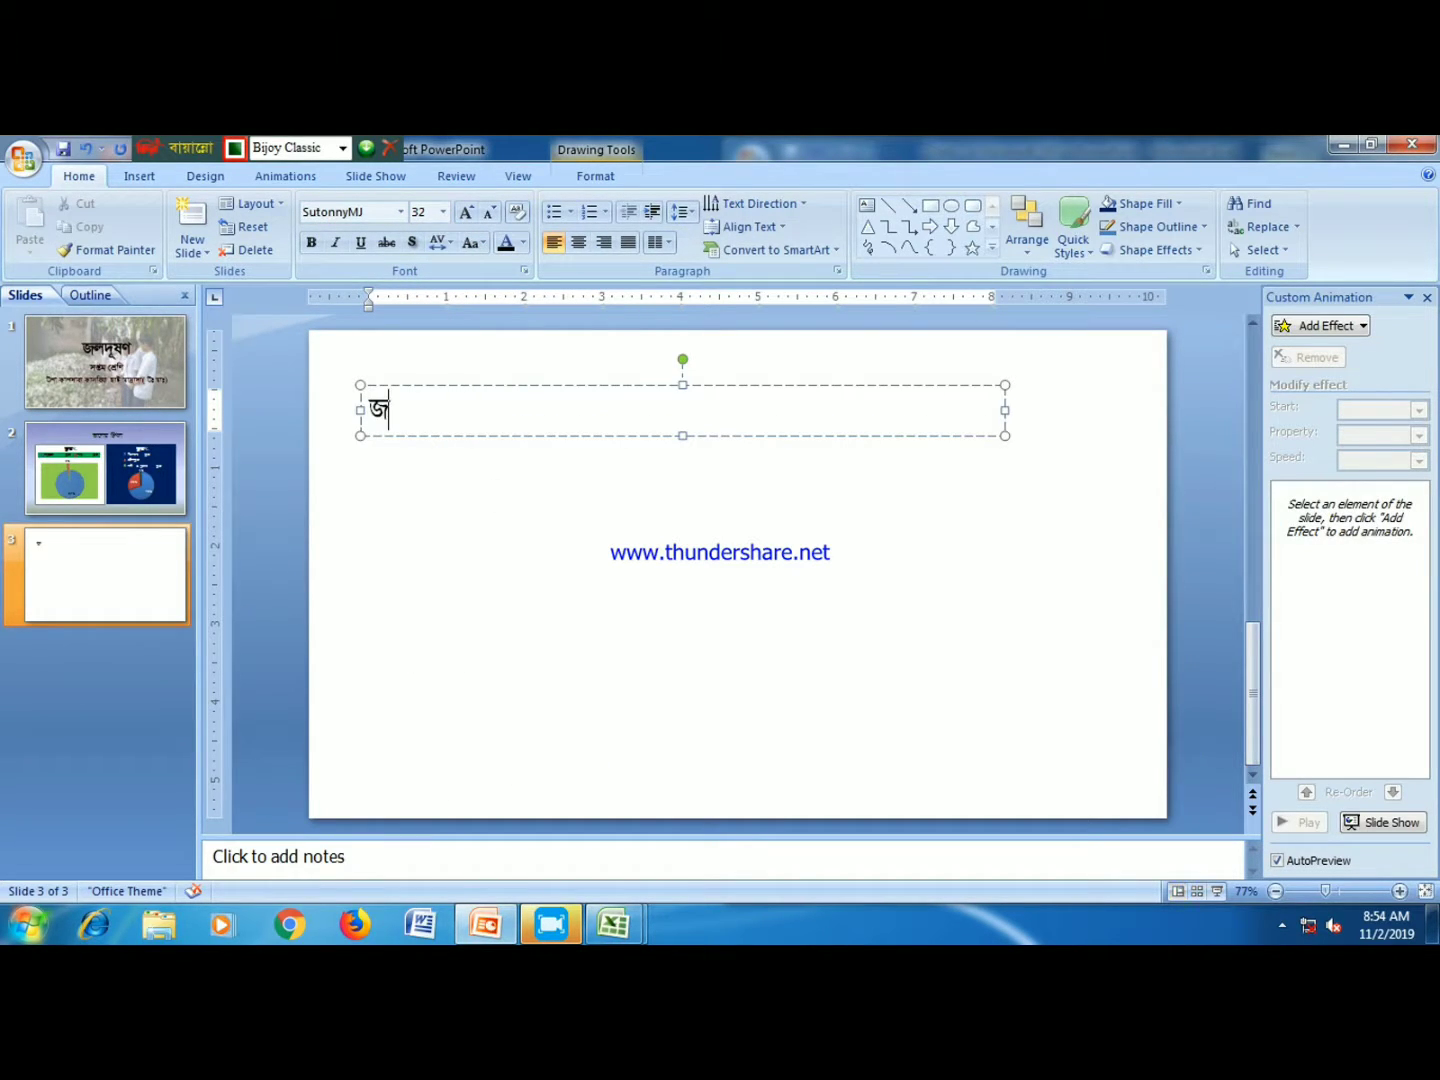
pyautogui.write('ল দূষণ কাকে')
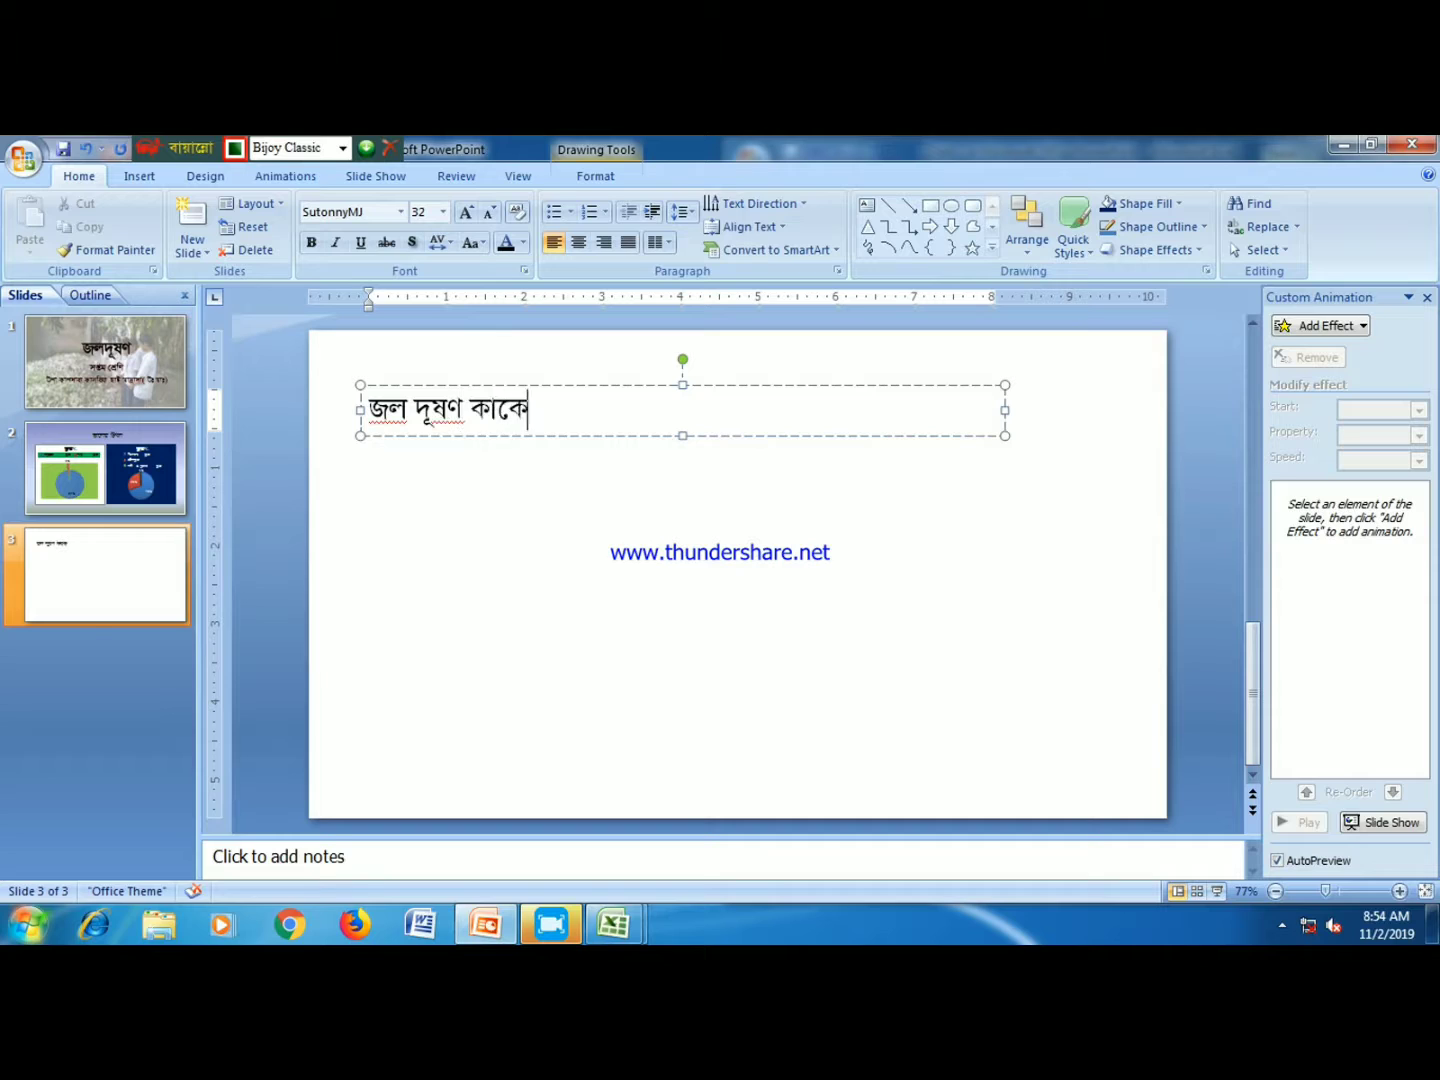
pyautogui.write(' বলে ?')
pyautogui.press('Return')
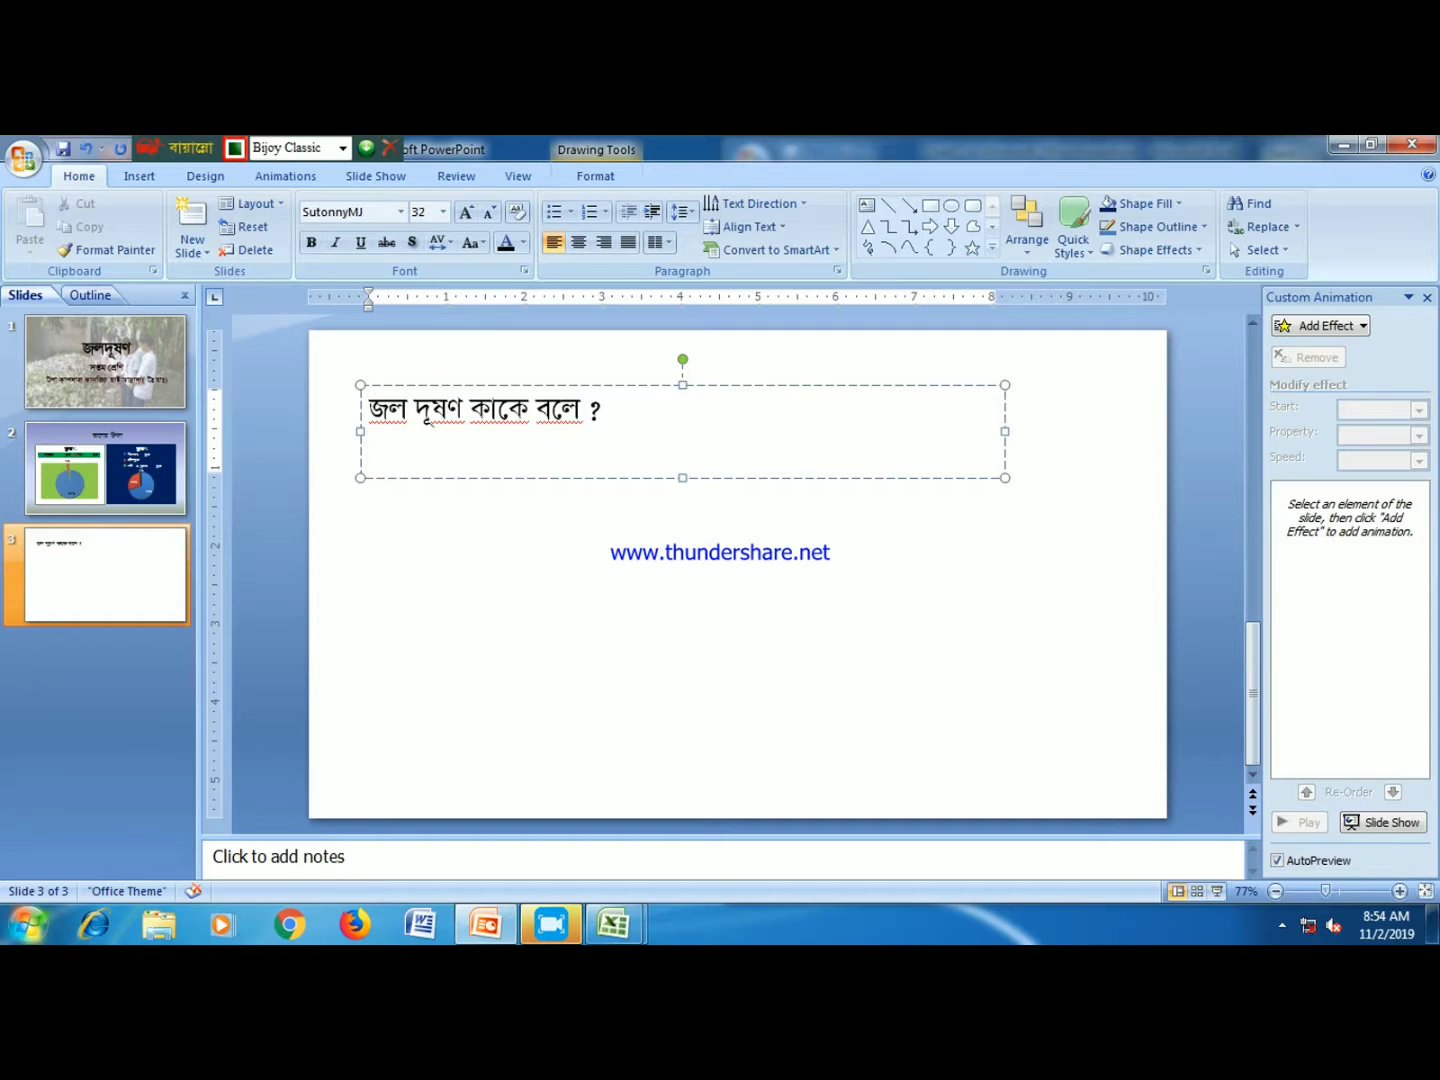
pyautogui.write('জলের সে')
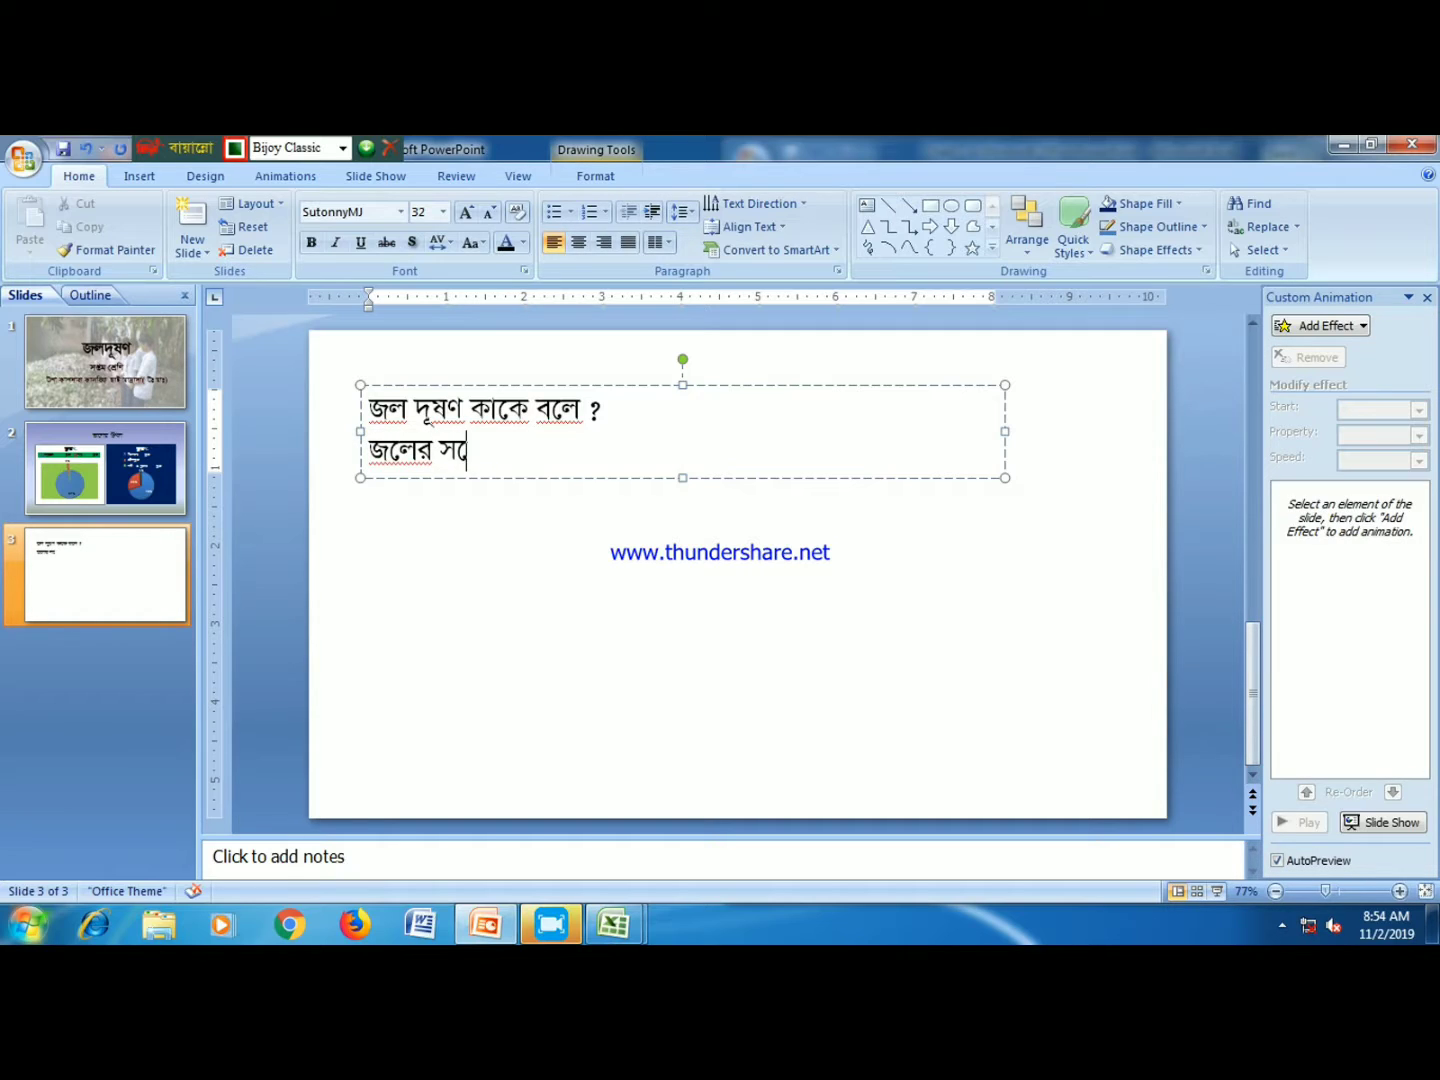
pyautogui.write('ঙ্গ কোনো পদা')
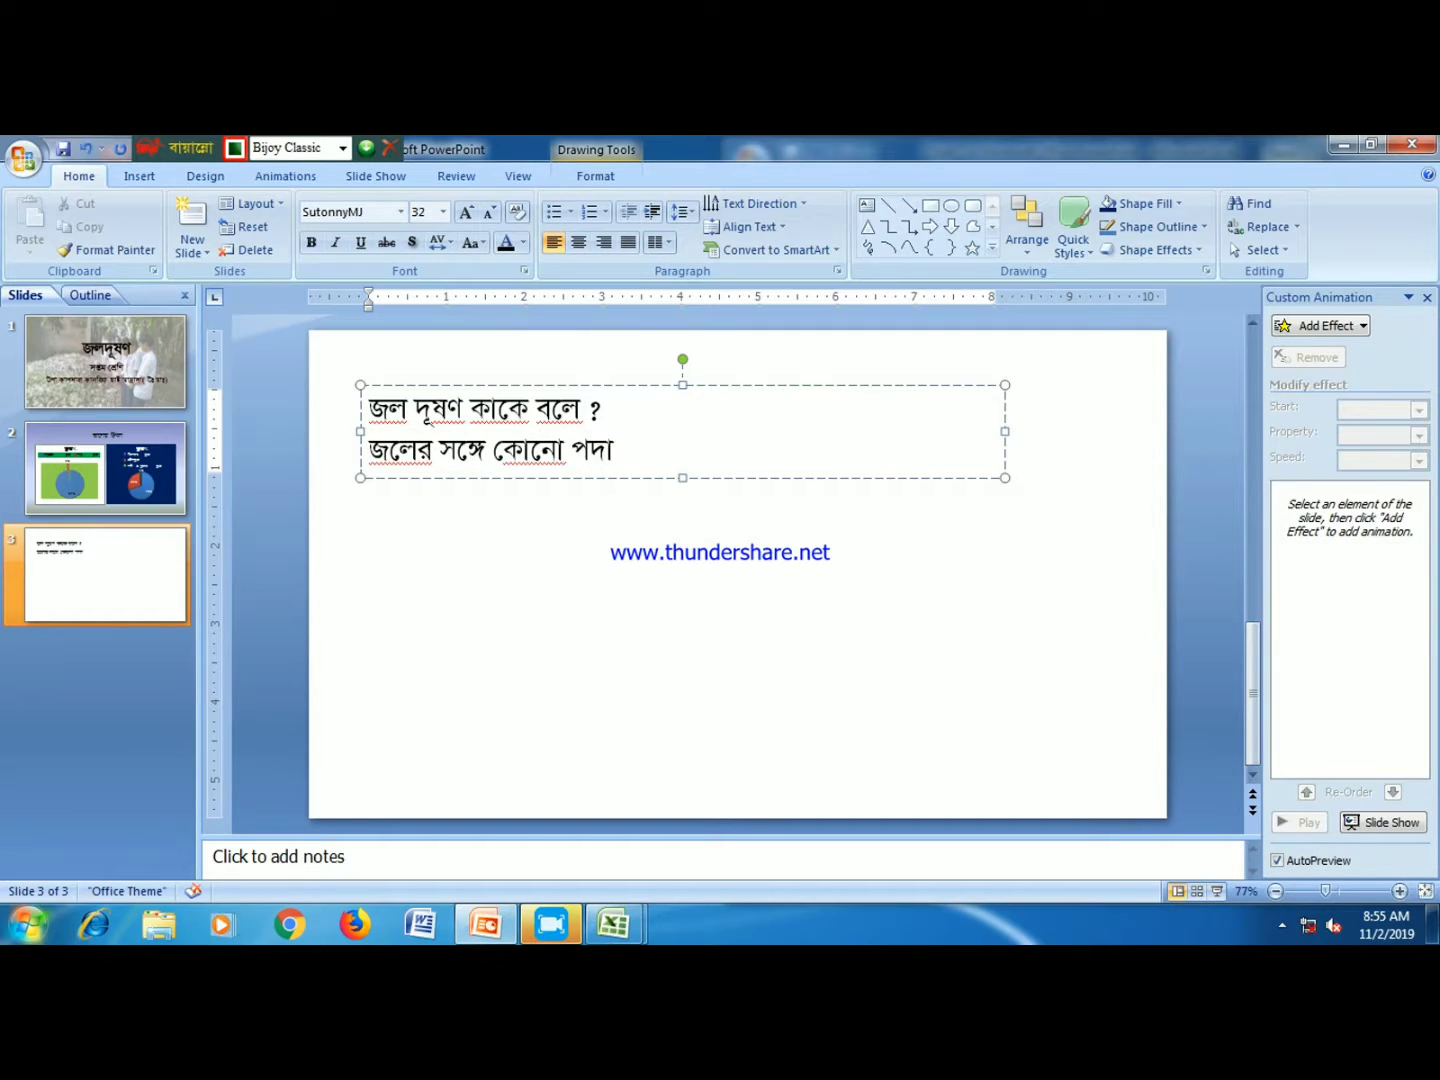
pyautogui.write('র্থ মিশে যাও')
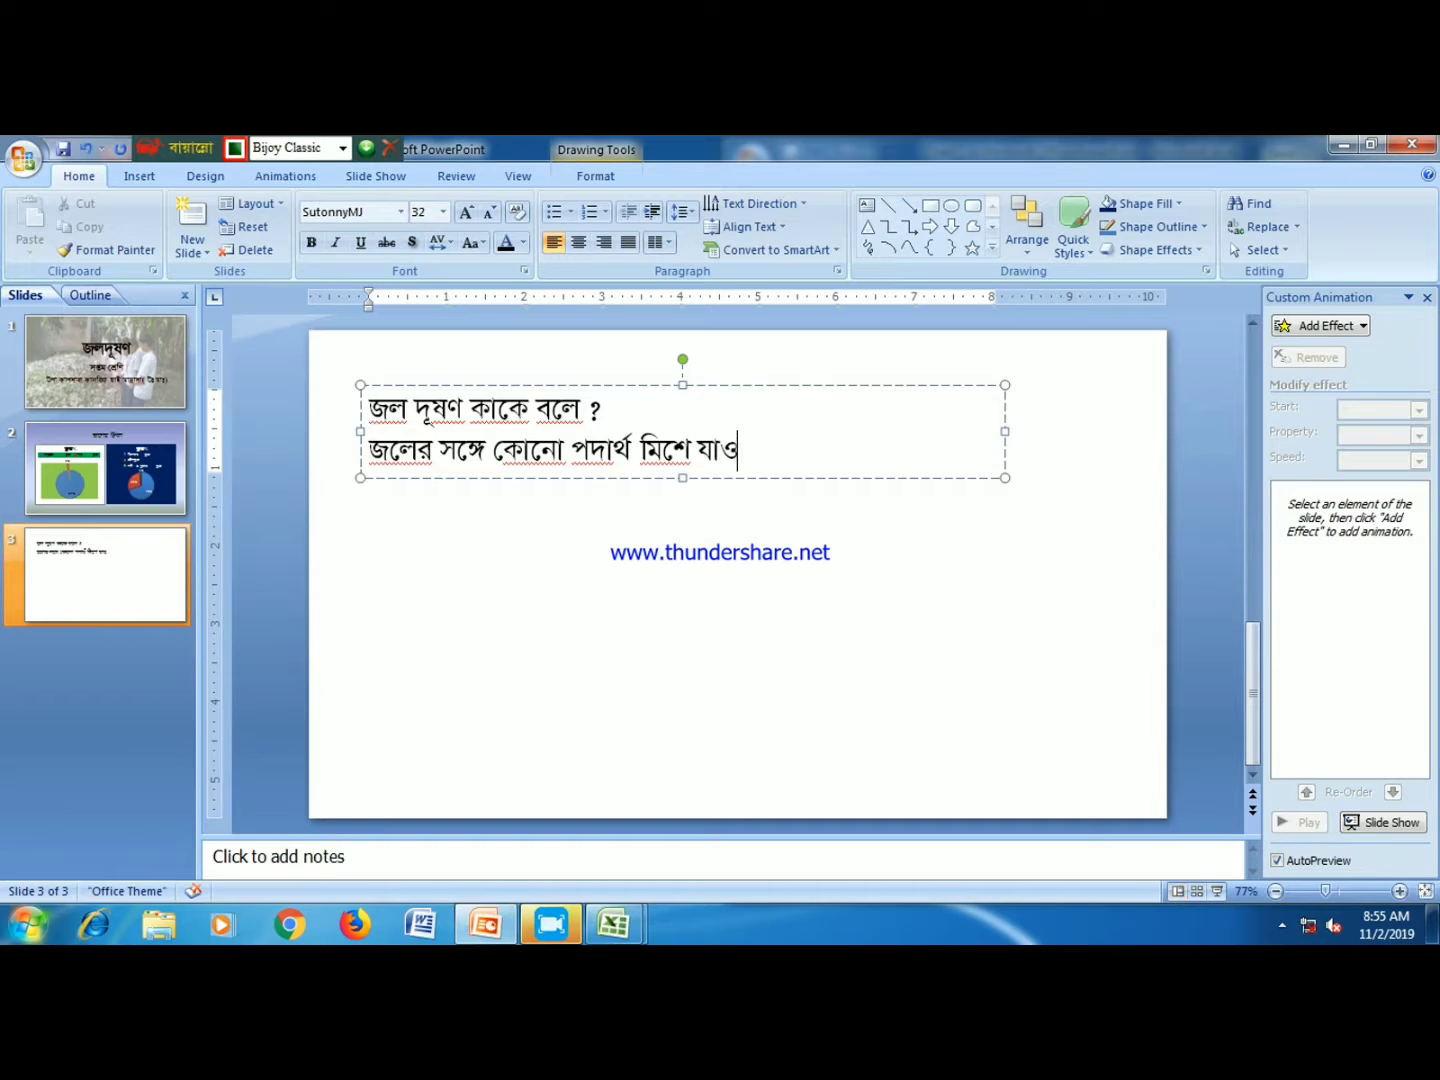
pyautogui.write('য়ার ফলে য')
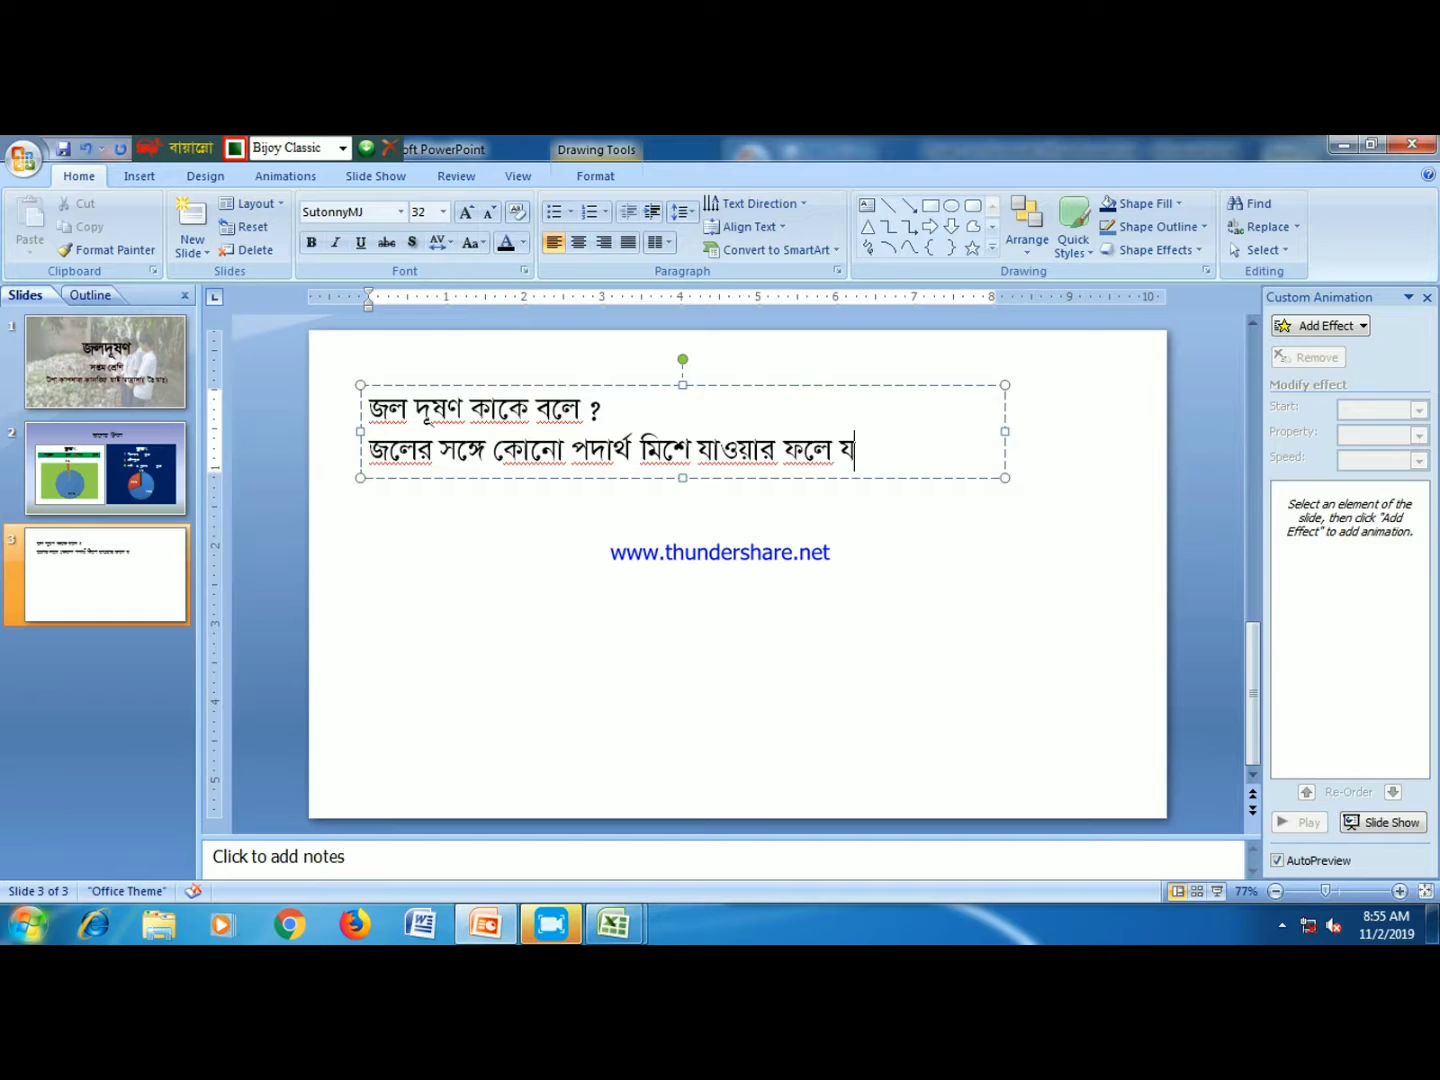
pyautogui.write('দি জল নোং')
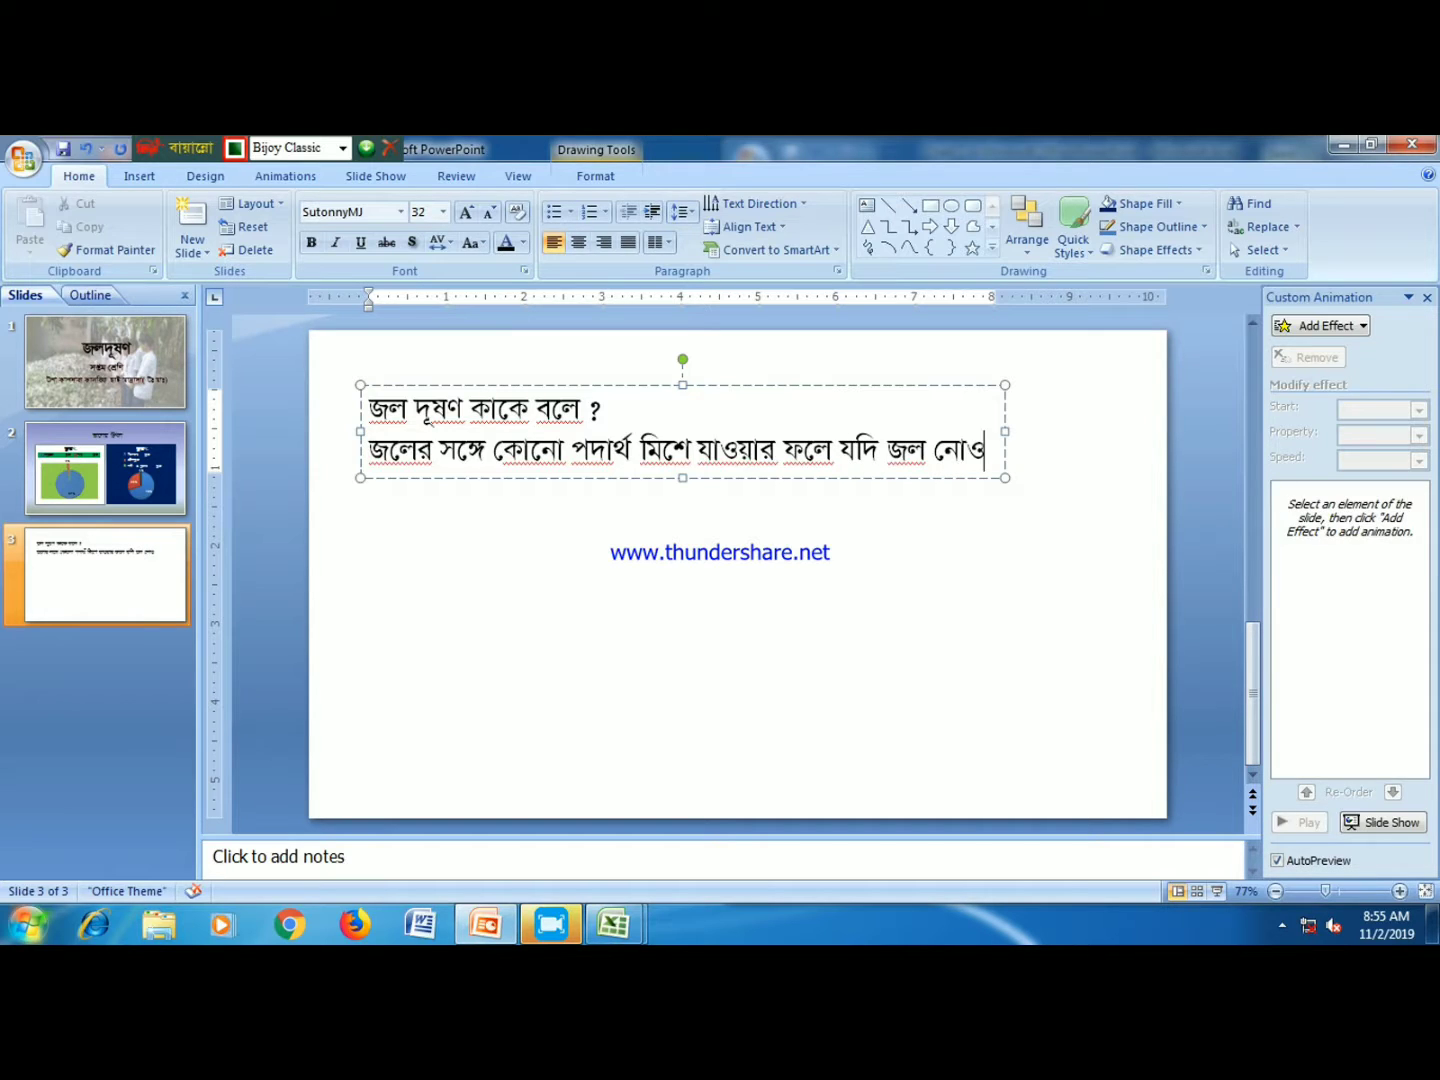
pyautogui.write('রা')
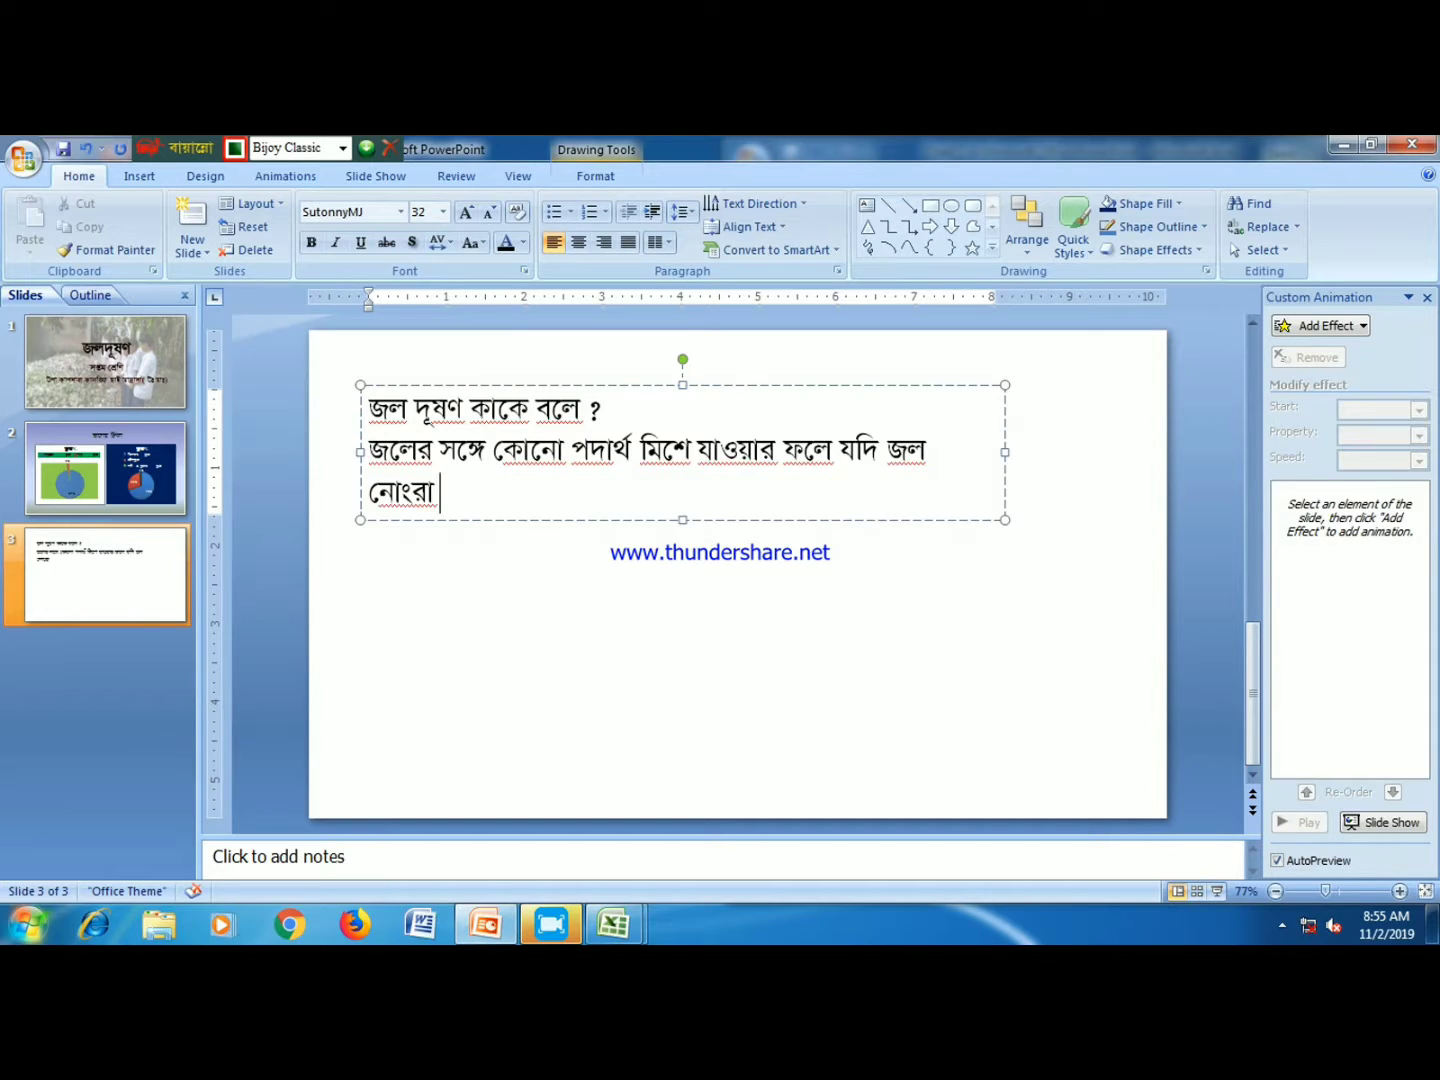
pyautogui.write(' হয়')
pyautogui.write(' এব')
pyautogui.write('ং জলের ')
pyautogui.write('ব')
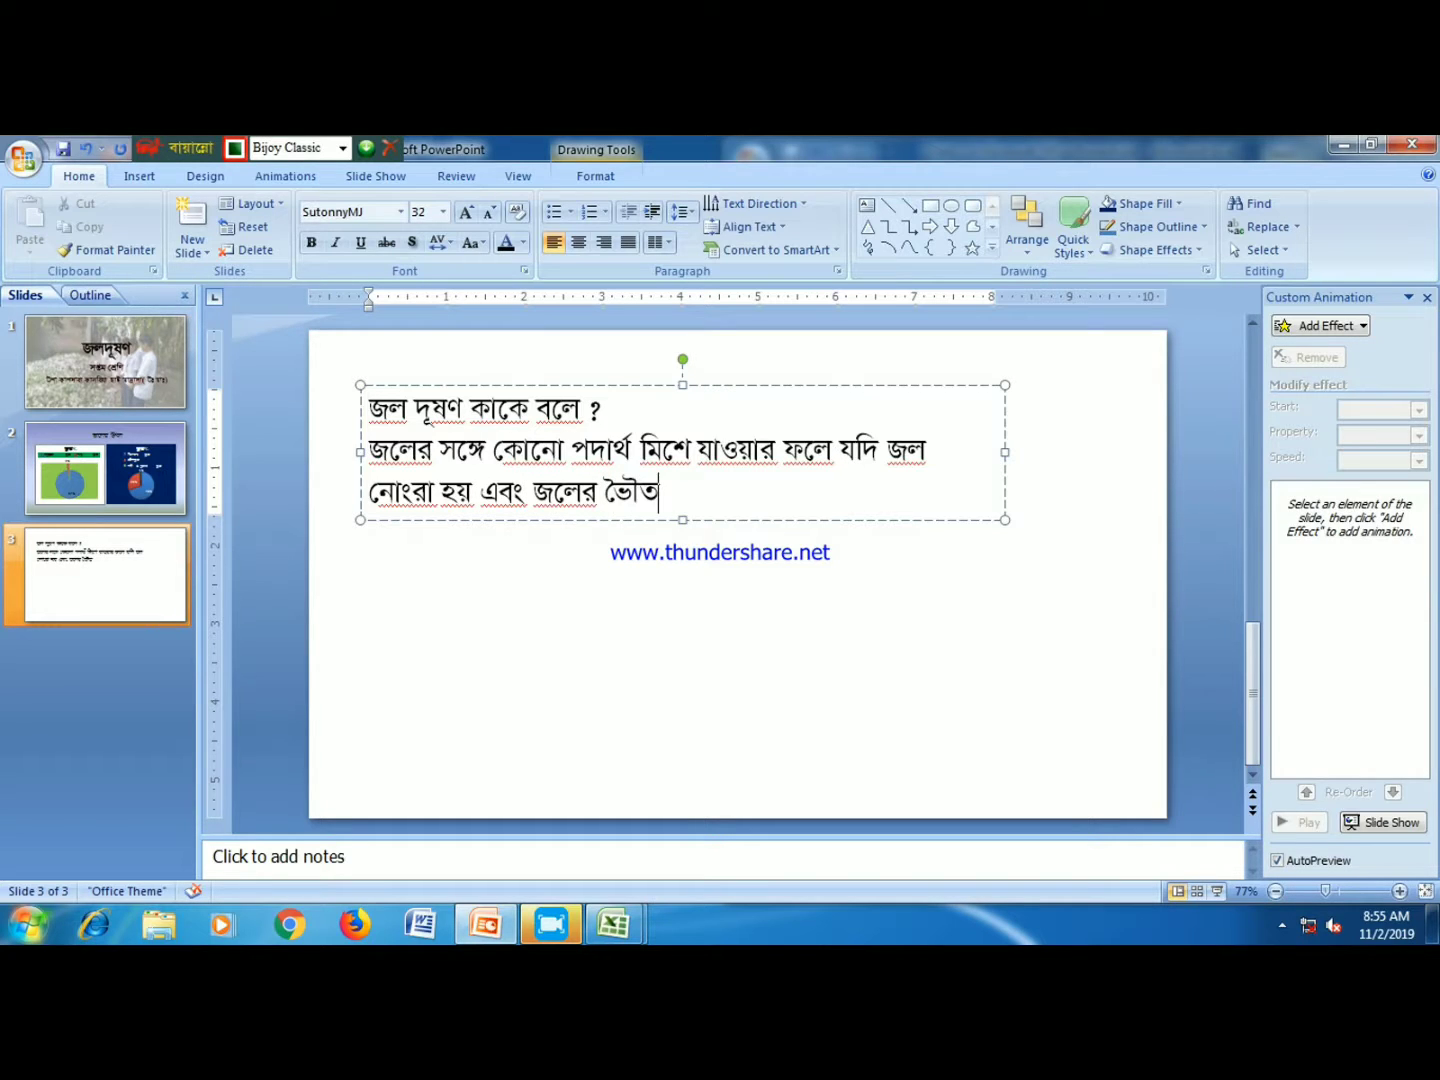
pyautogui.press('BackSpace')
pyautogui.write('ভৌত')
pyautogui.write(' ও')
pyautogui.press('BackSpace')
# - Finish the Bengali definition, ending with 'তাকে জলদূষণ বলে'
pyautogui.write('রাসায়নিক')
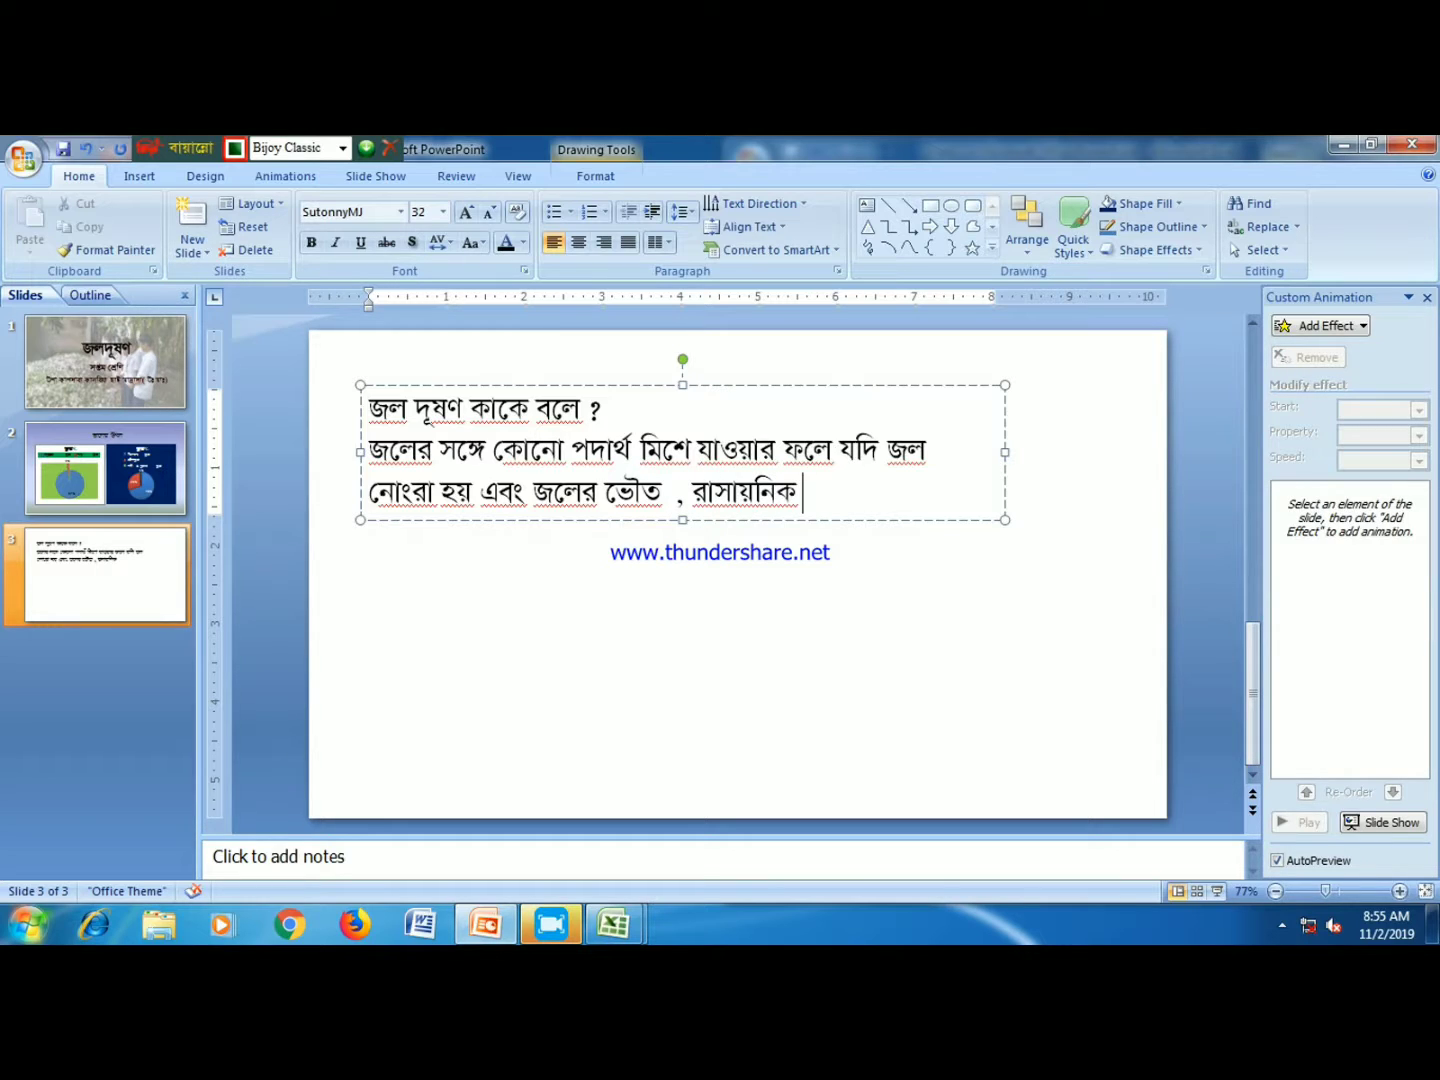
pyautogui.write(' ৈজব')
pyautogui.write('বশি')
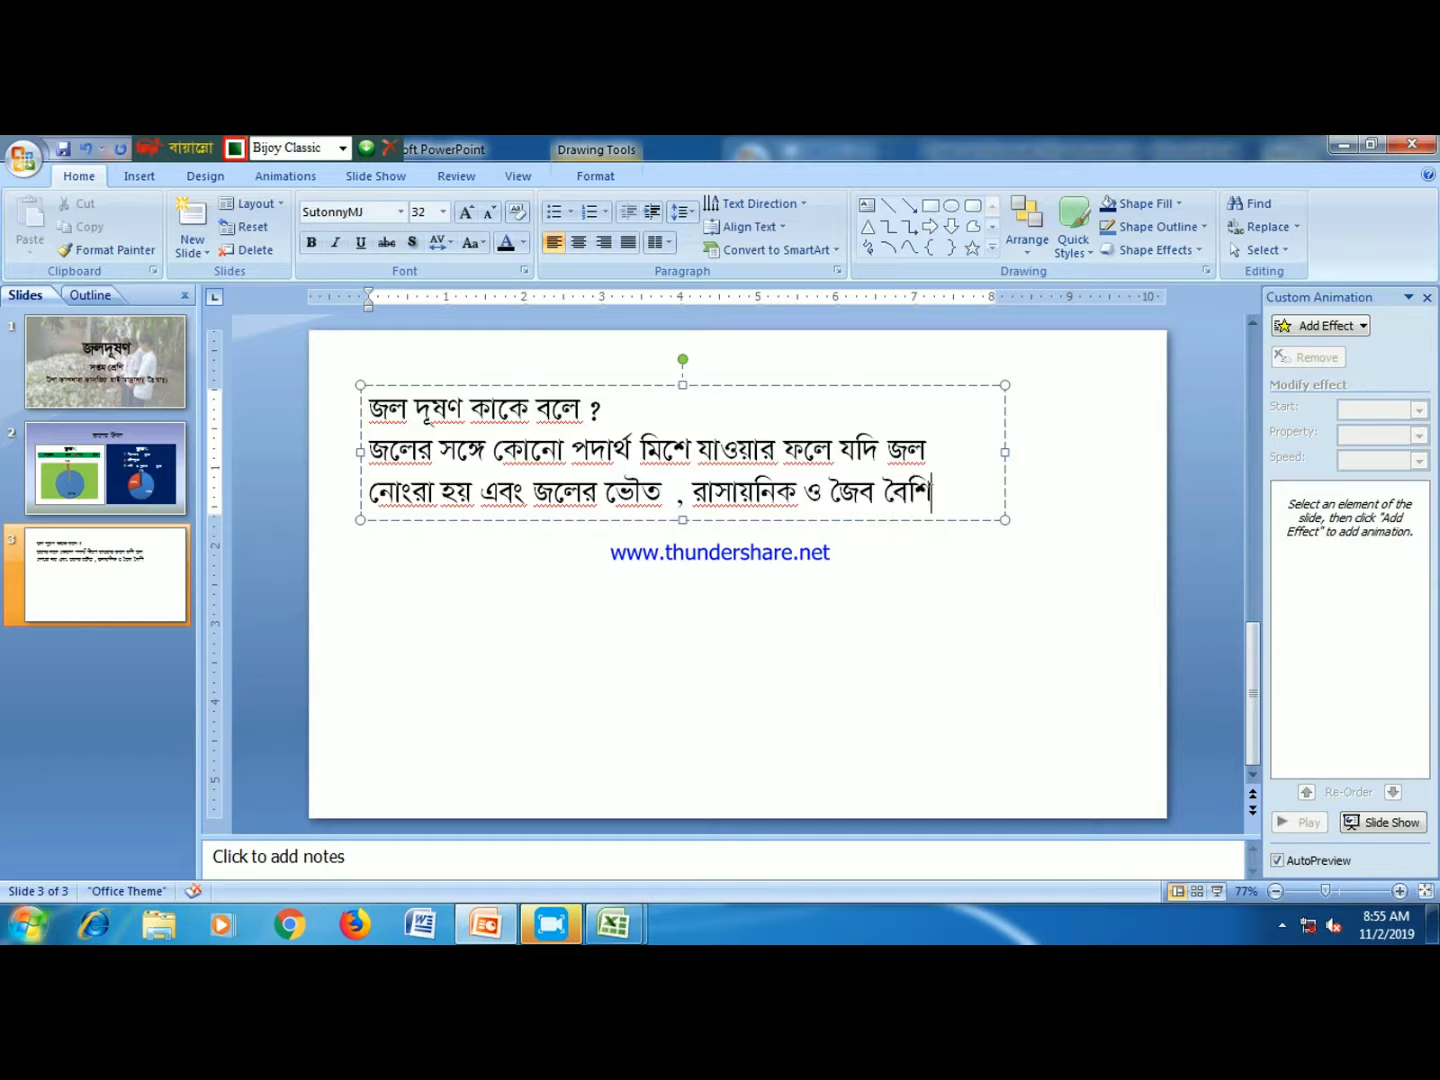
pyautogui.write('ষ্ট')
pyautogui.press('BackSpace')
pyautogui.press('BackSpace')
pyautogui.press('BackSpace')
pyautogui.press('BackSpace')
pyautogui.press('BackSpace')
pyautogui.write('ষ্ট্যে')
pyautogui.write('র পরিবর্তন')
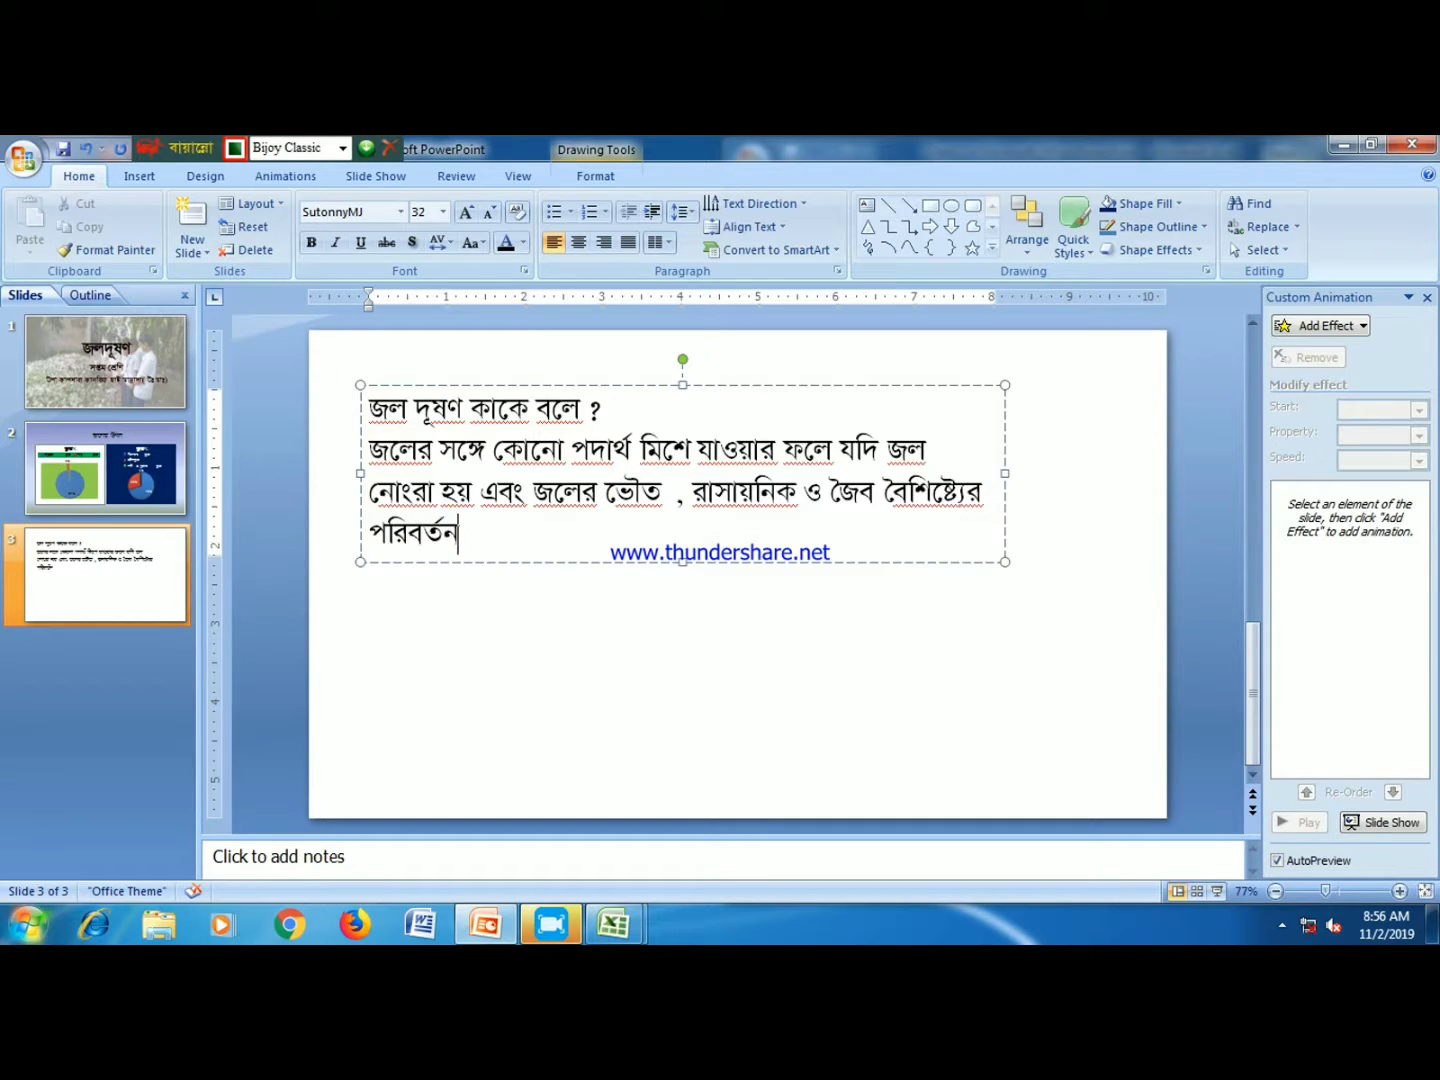
pyautogui.write(' ঘ')
pyautogui.press('BackSpace')
pyautogui.press('BackSpace')
pyautogui.write('ঘ')
pyautogui.write('টে ')
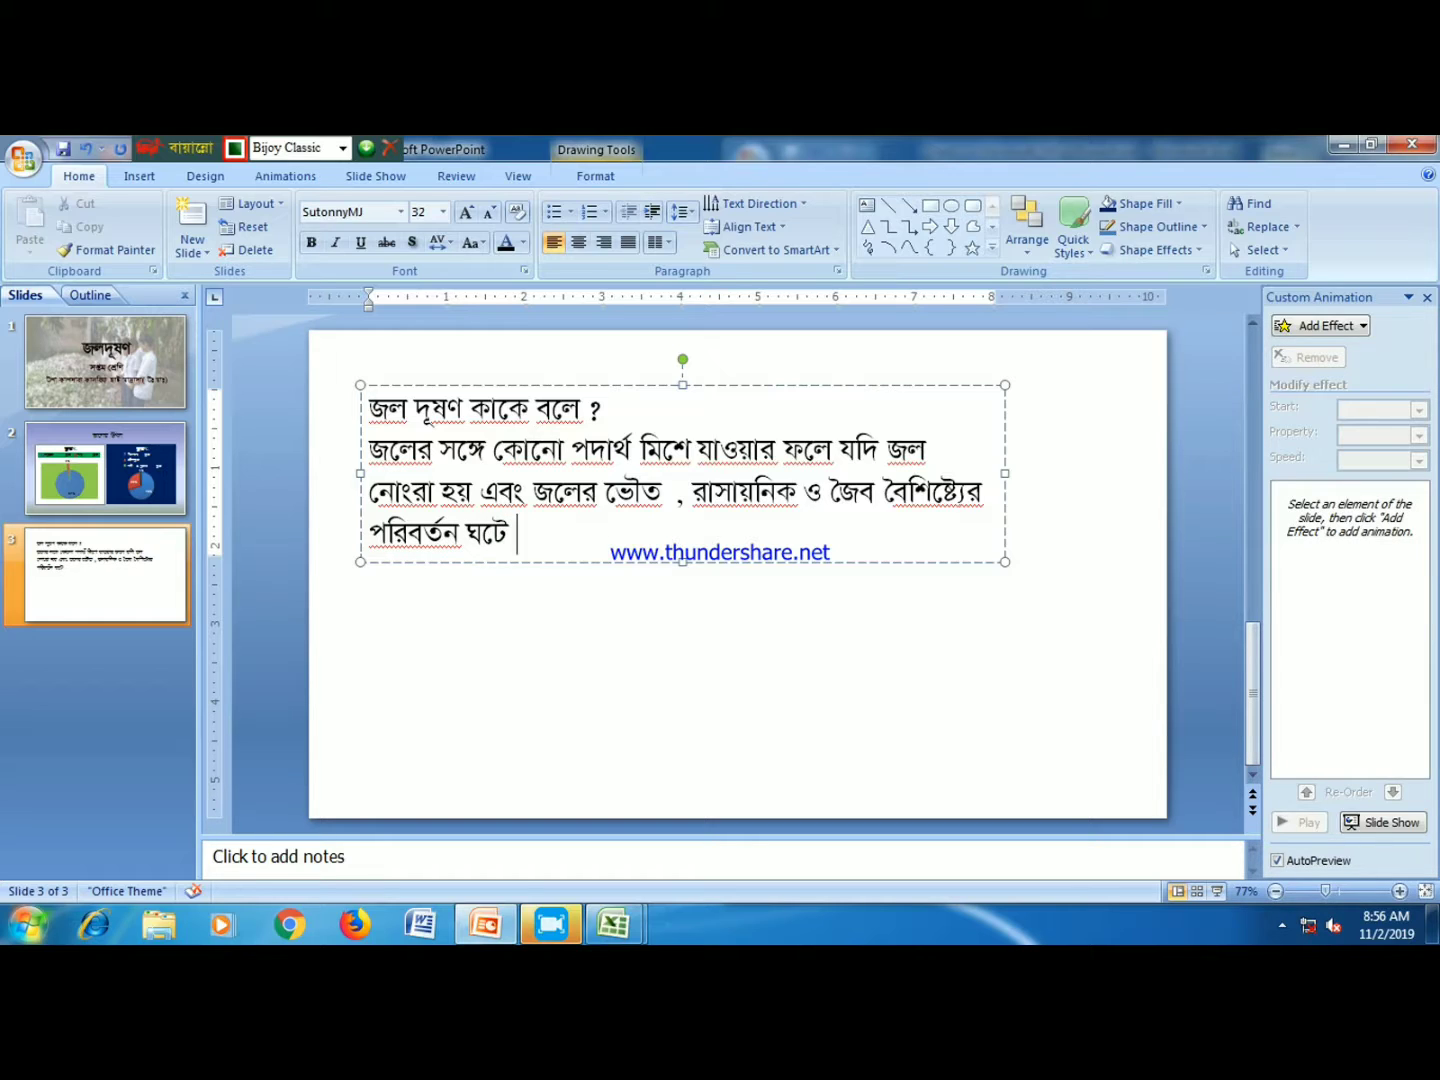
pyautogui.write('এবং তার ফ')
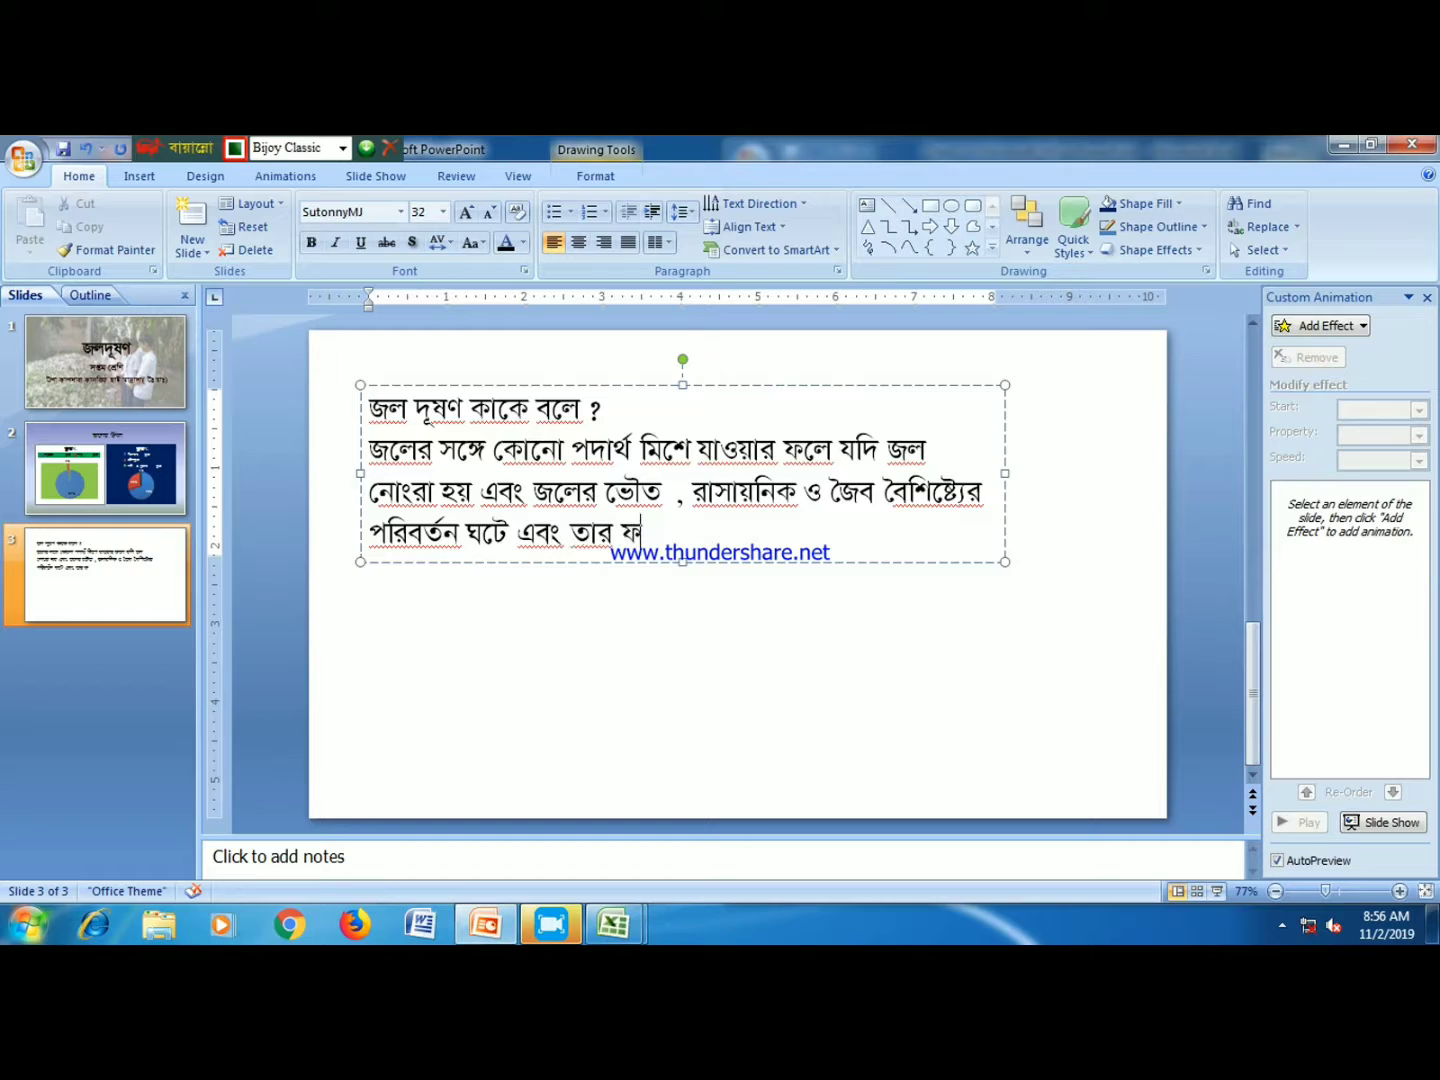
pyautogui.write('ল ')
pyautogui.write('্বরূপ')
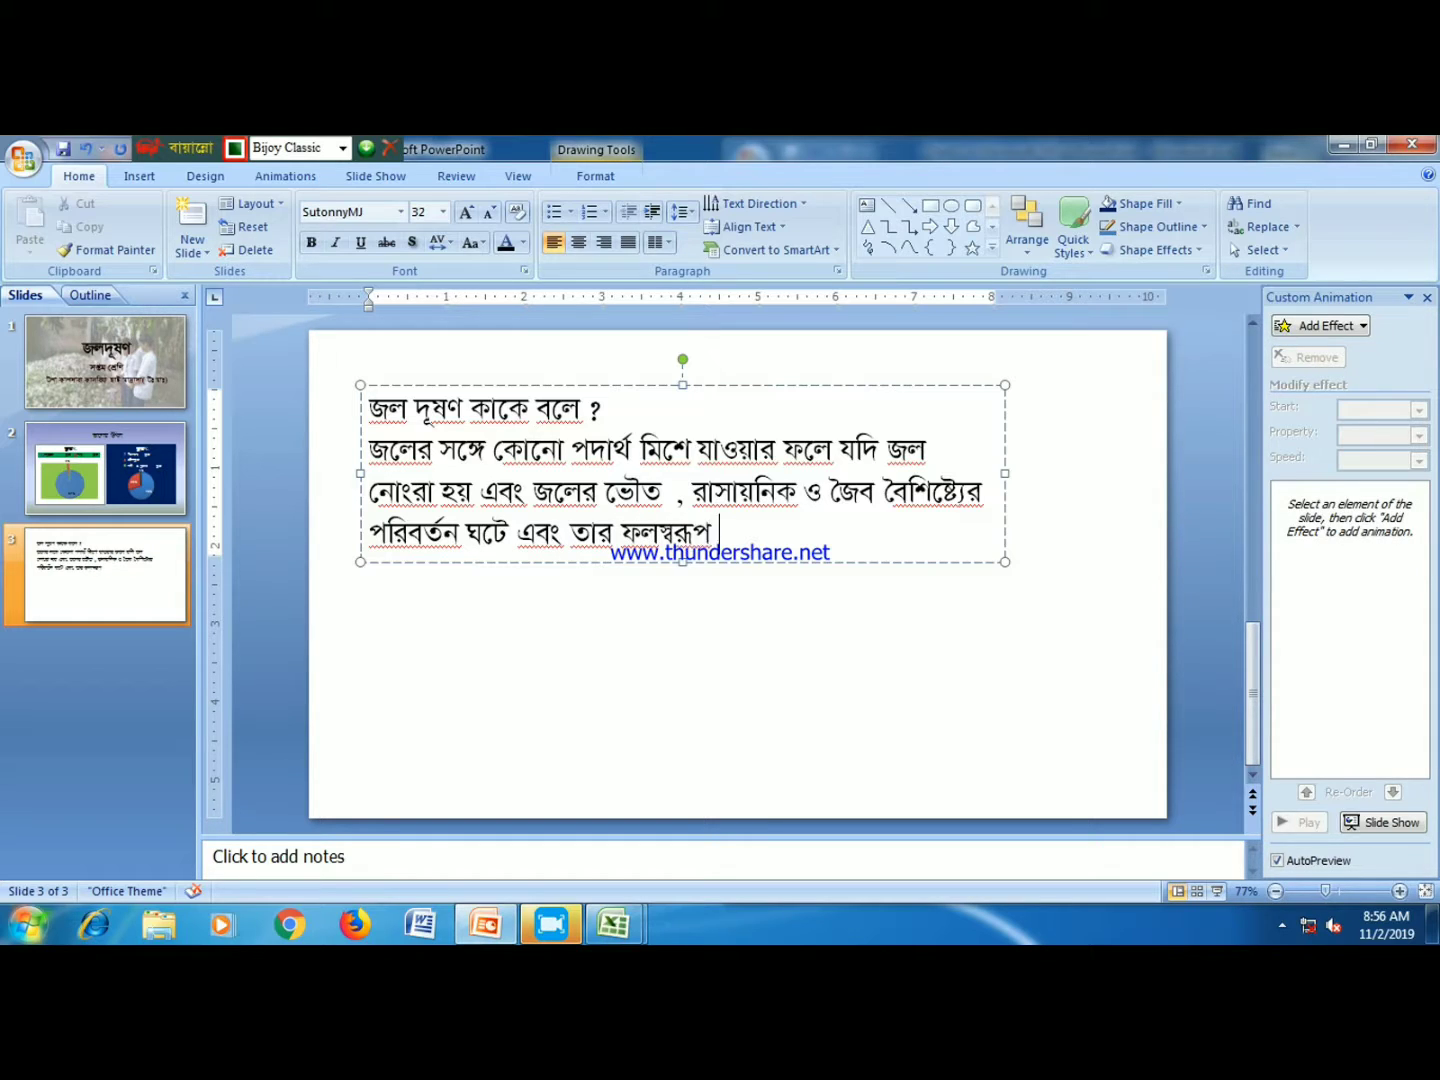
pyautogui.write('জ')
pyautogui.write('লজ')
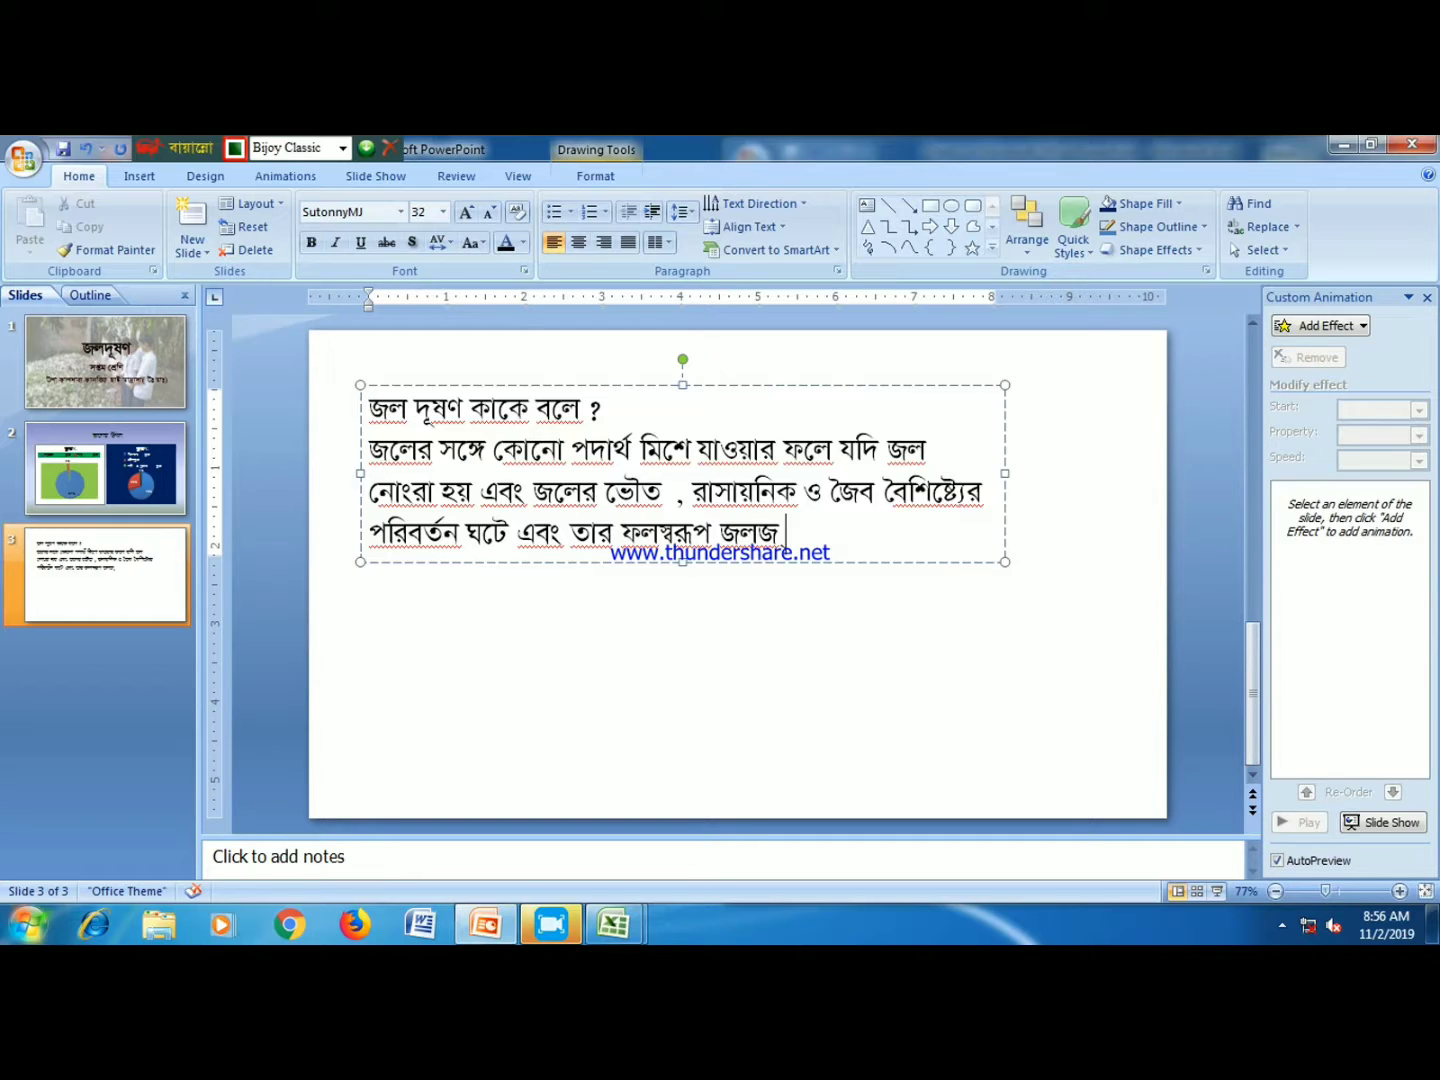
pyautogui.write(' উদ্ভিদ ও প্রা')
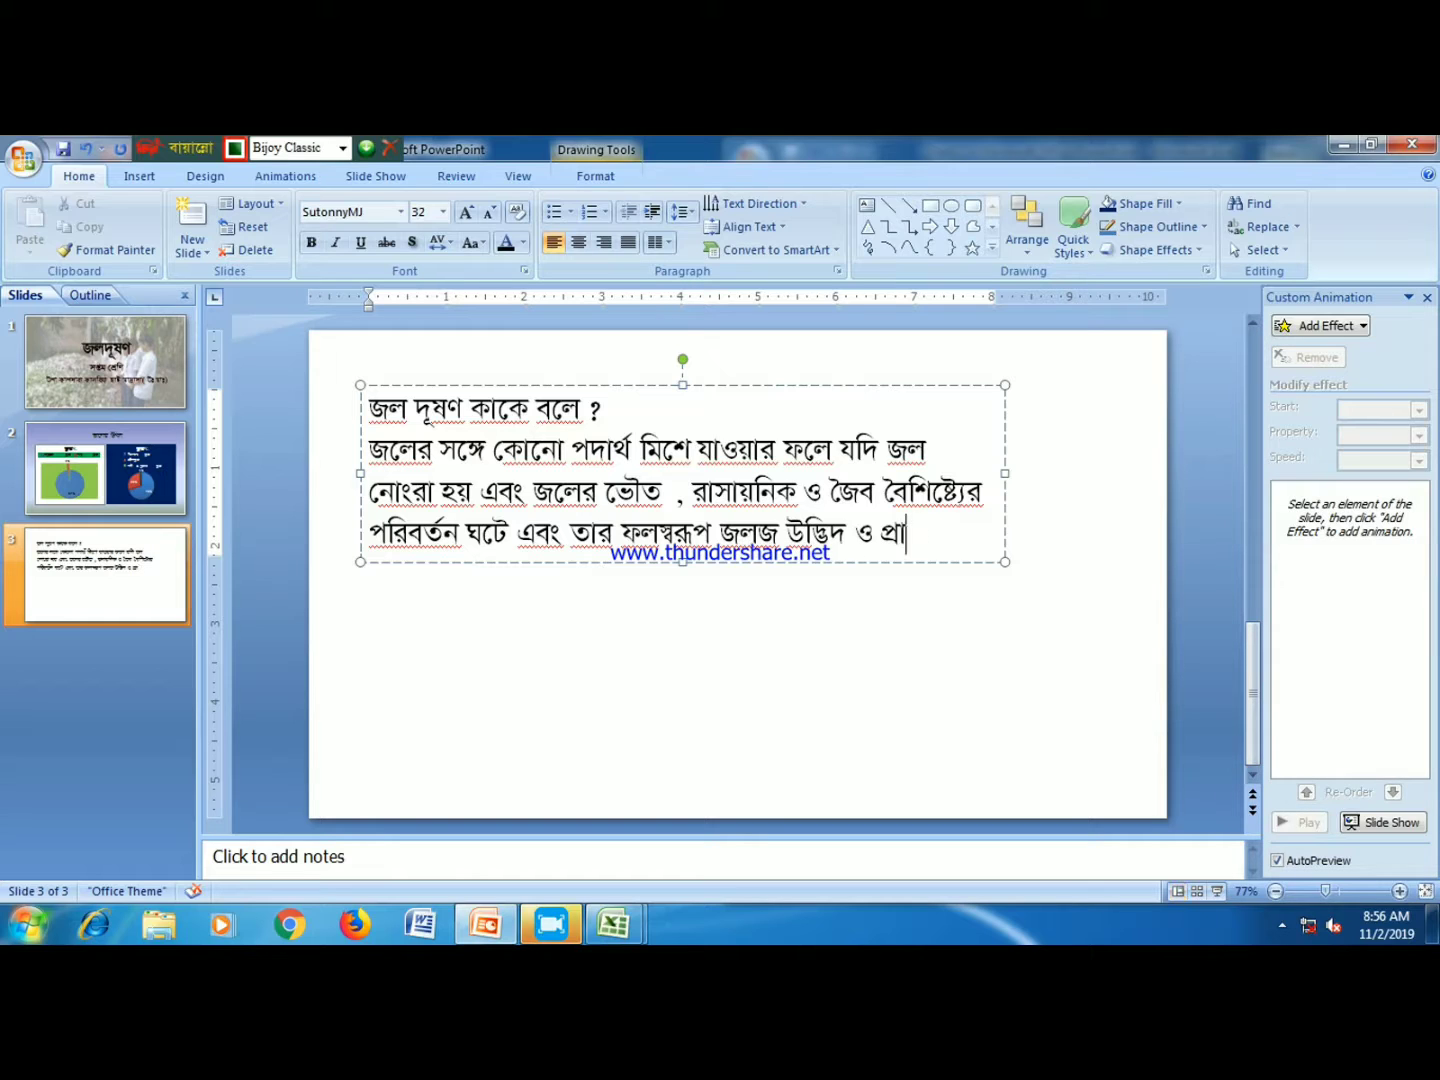
pyautogui.write(' ও মানুষের')
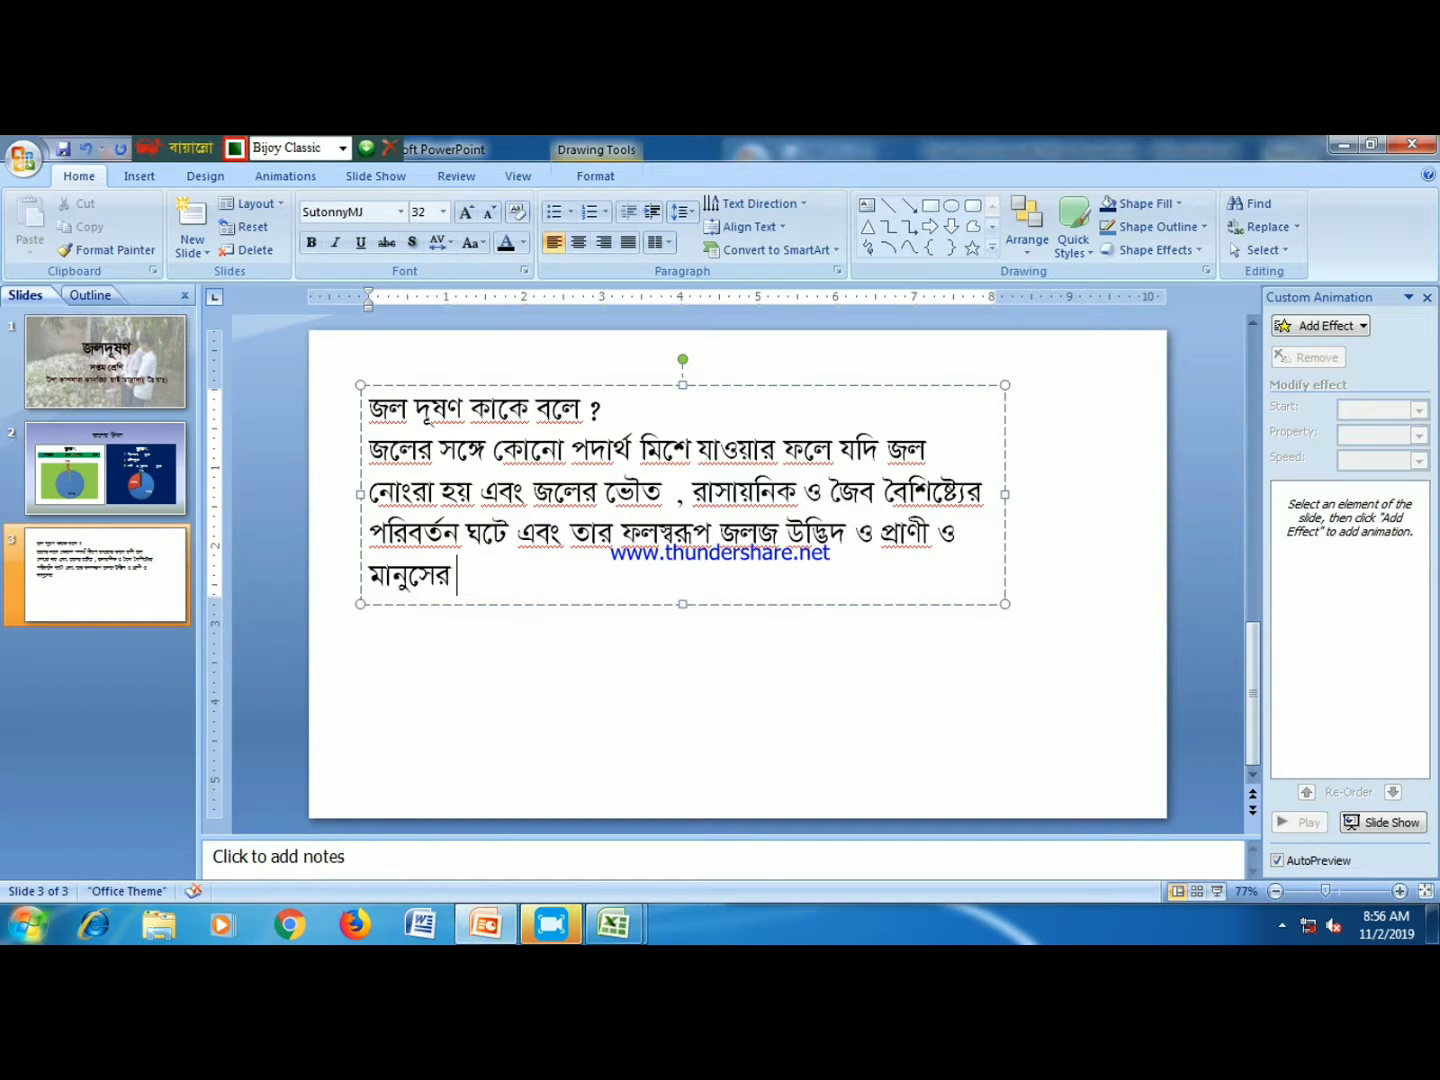
pyautogui.press('BackSpace')
pyautogui.press('BackSpace')
pyautogui.write('ষের ')
pyautogui.write('ক্ষতির আশ')
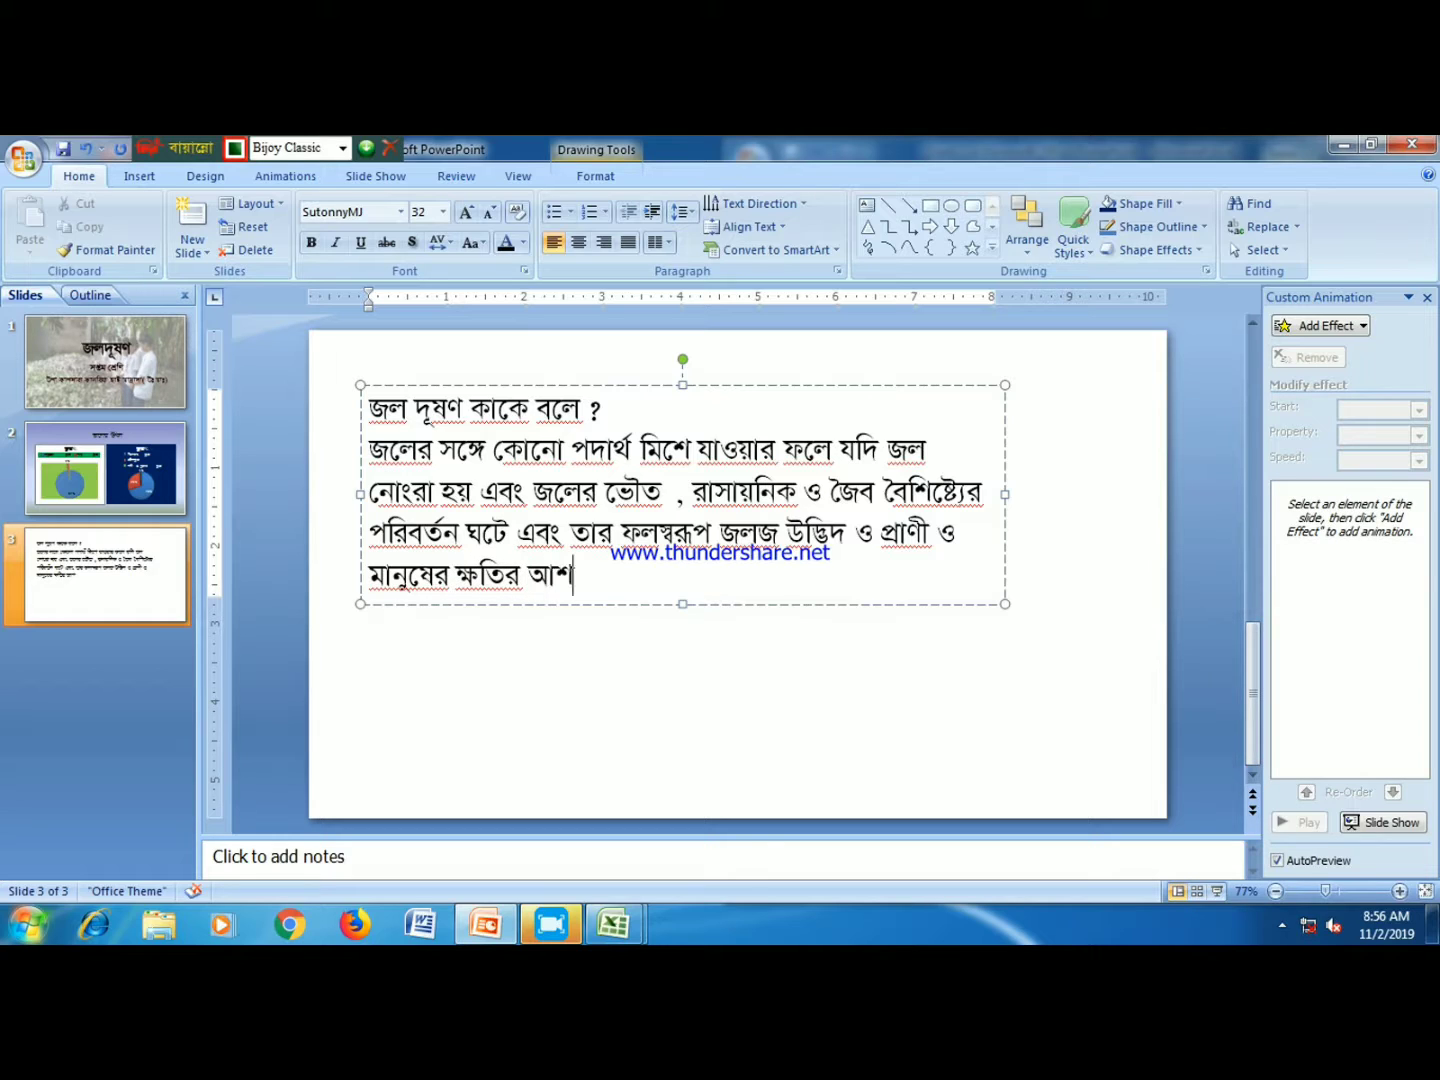
pyautogui.write('ঙ্কা থাকে')
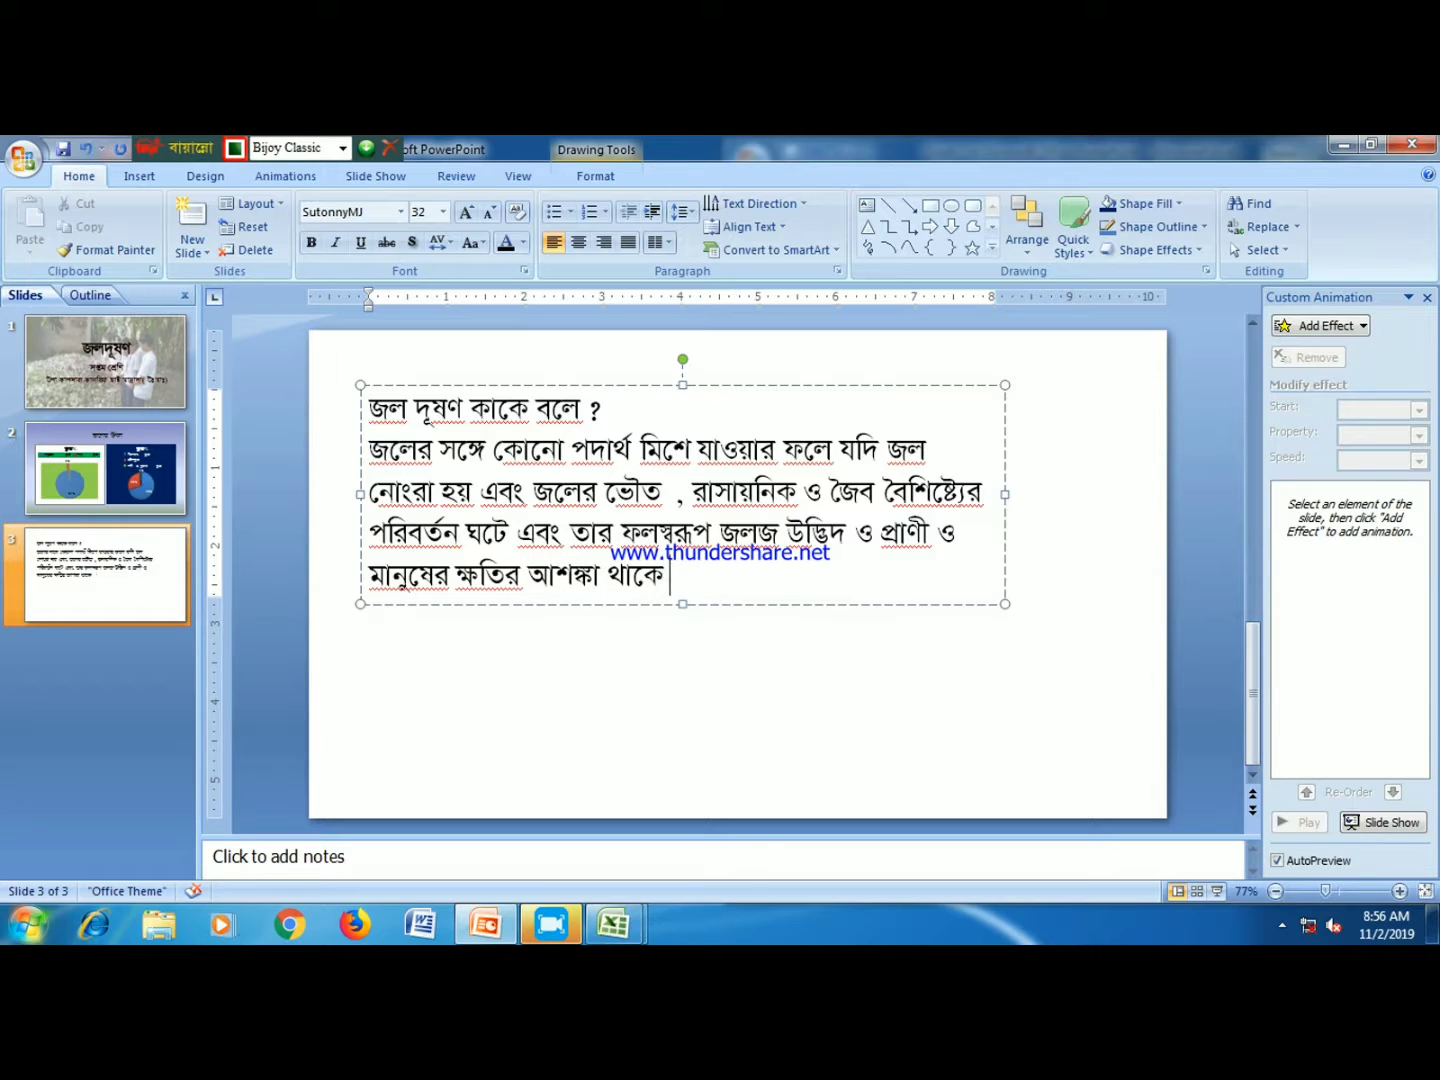
pyautogui.write(' তাহলে')
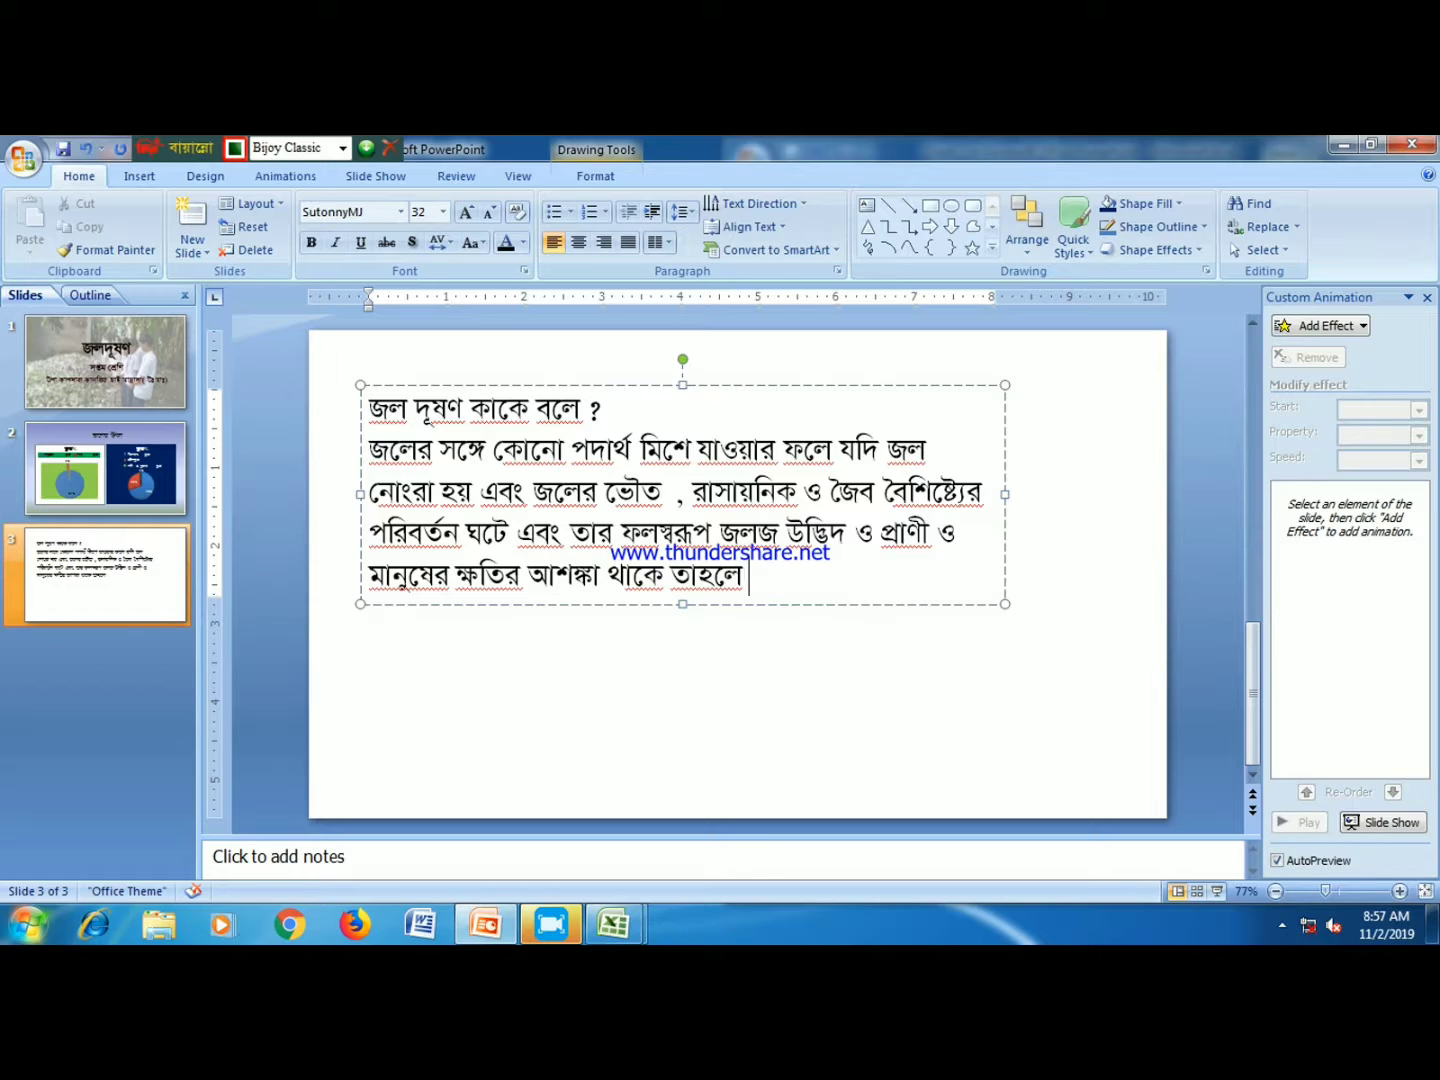
pyautogui.write(' তাকে জলদূ')
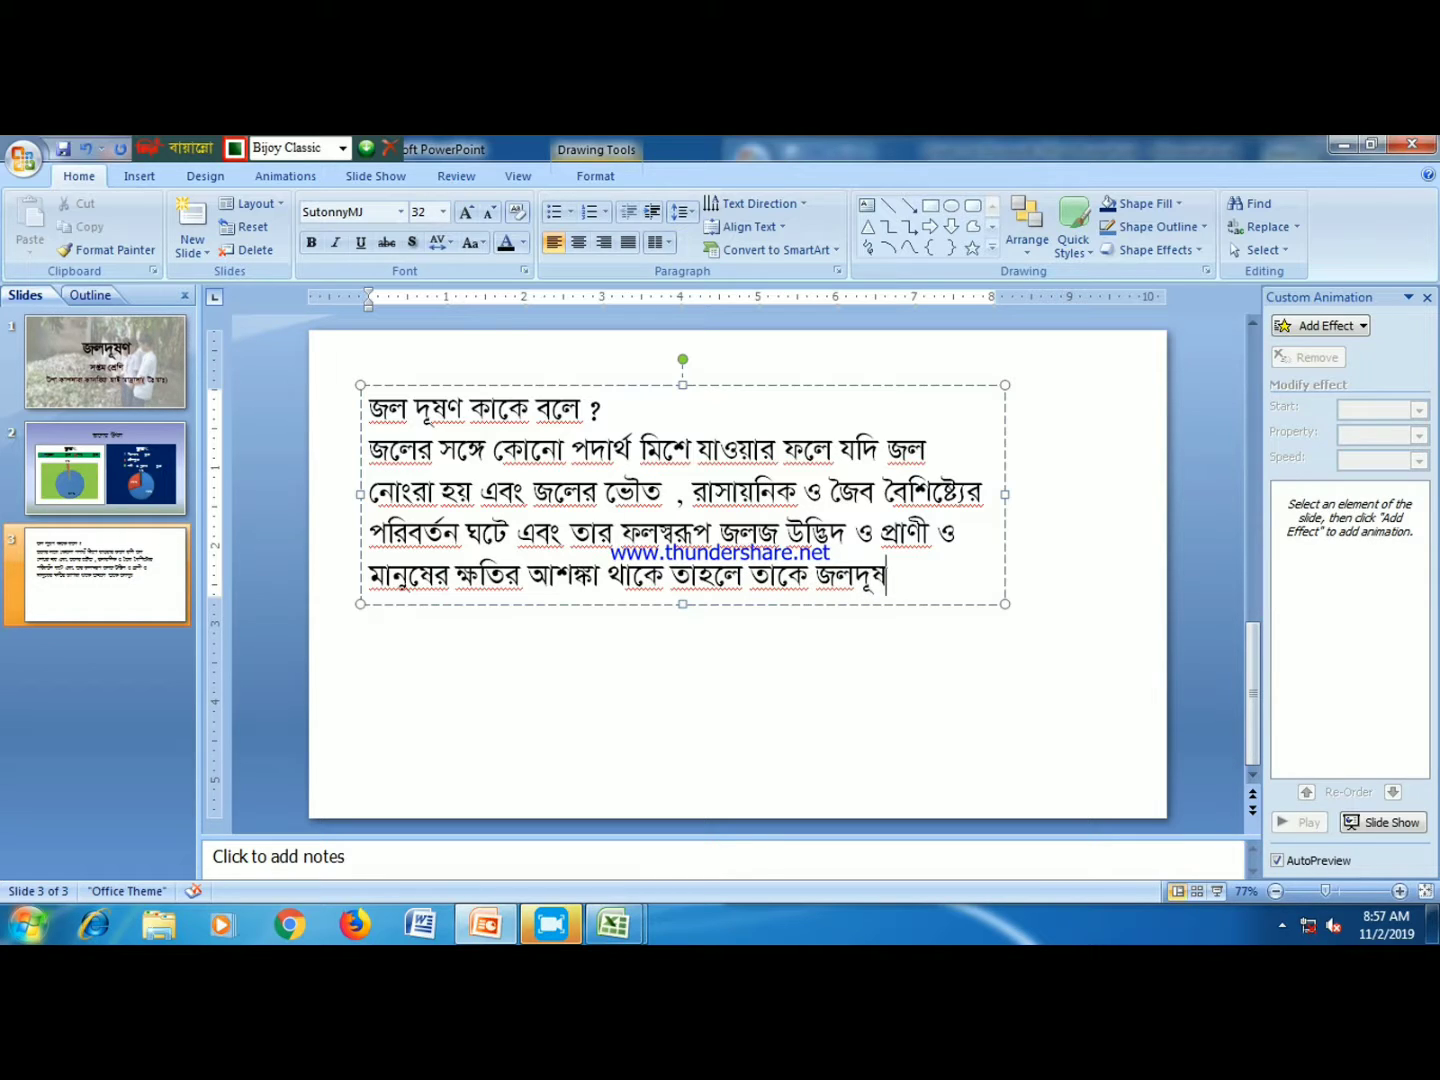
pyautogui.write('ষণ বলে ।')
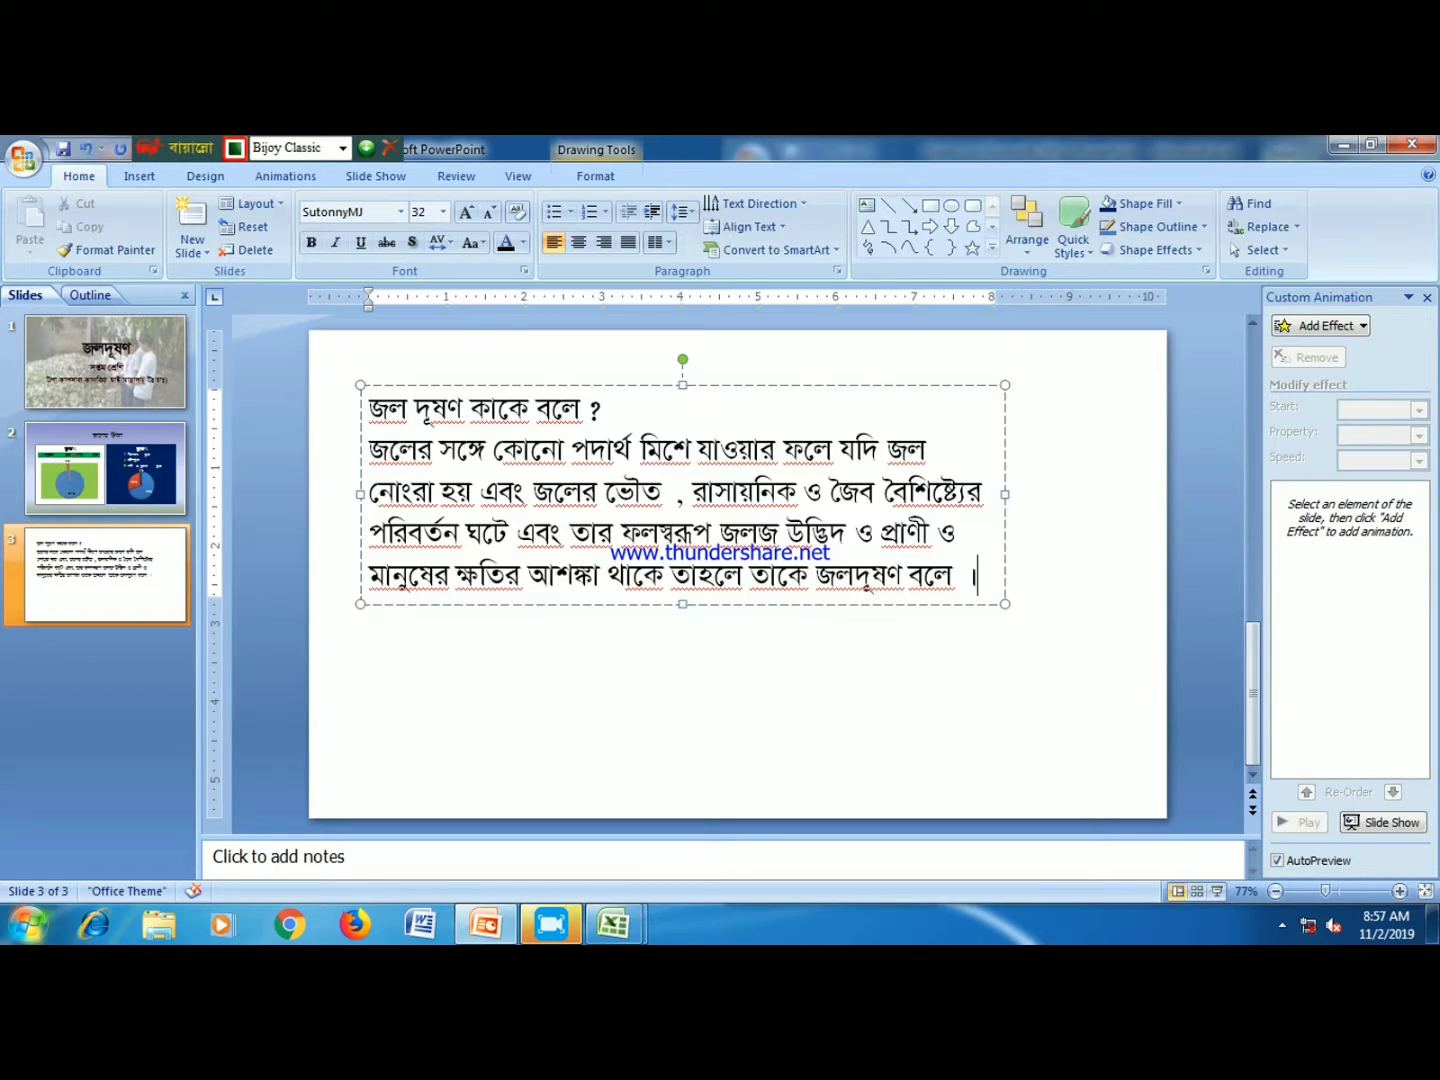
# - Widen the text box and set the question line to 44 pt
pyautogui.moveTo(1005, 494); pyautogui.dragTo(1122, 494)
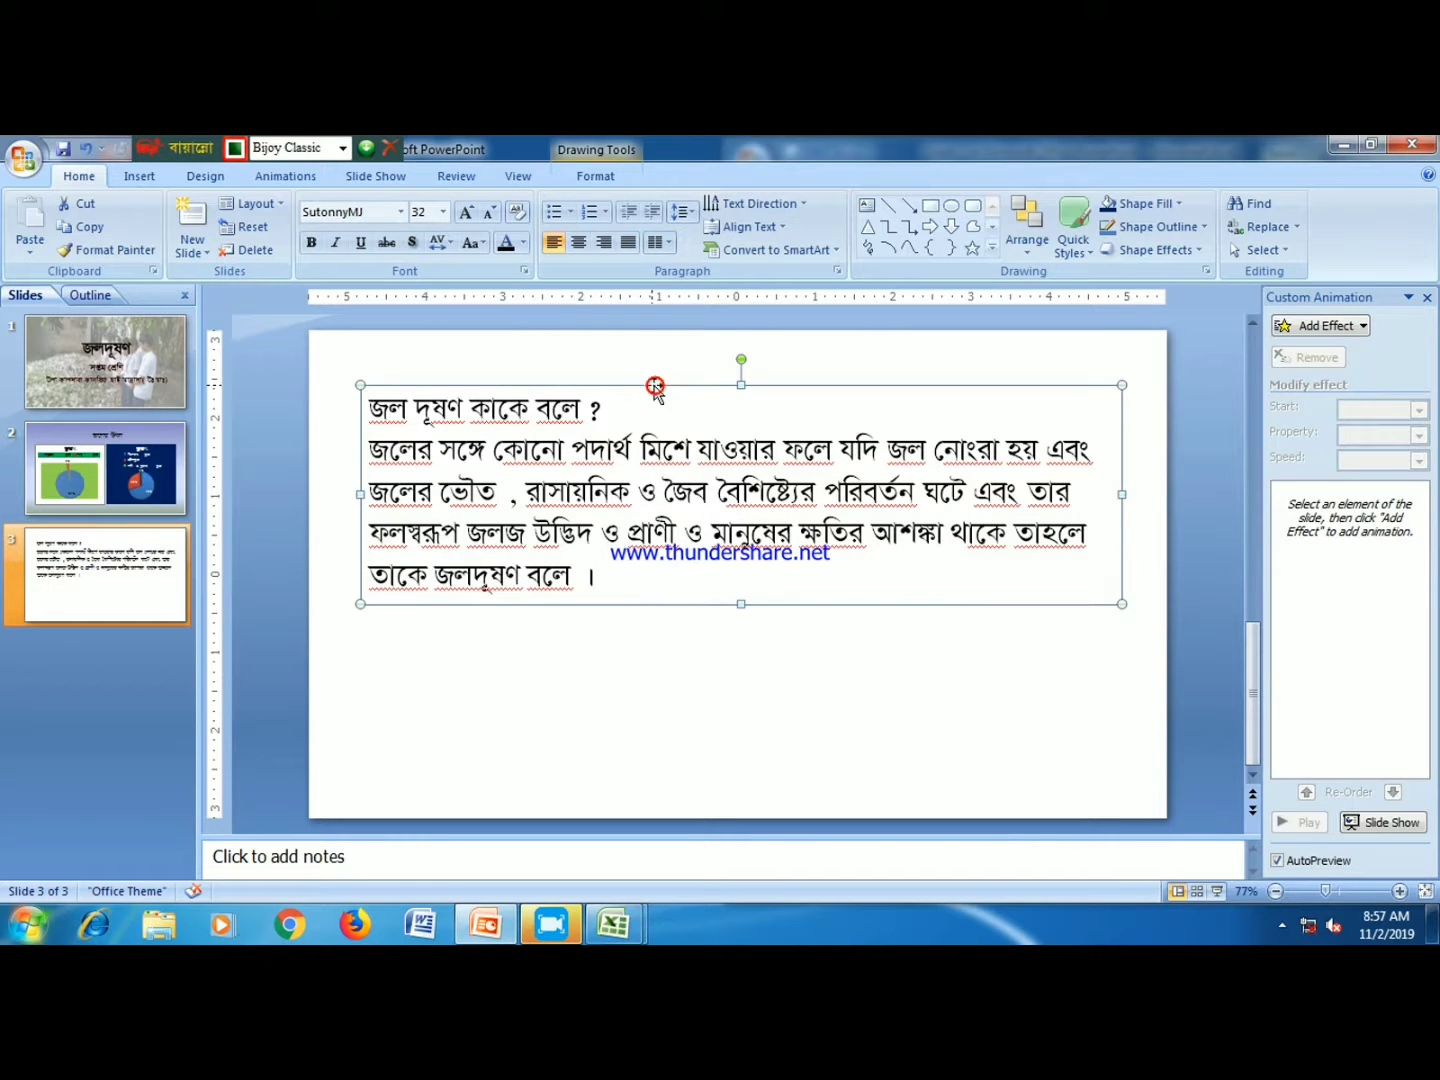
pyautogui.doubleClick(549, 386)
pyautogui.moveTo(622, 408); pyautogui.dragTo(367, 409)
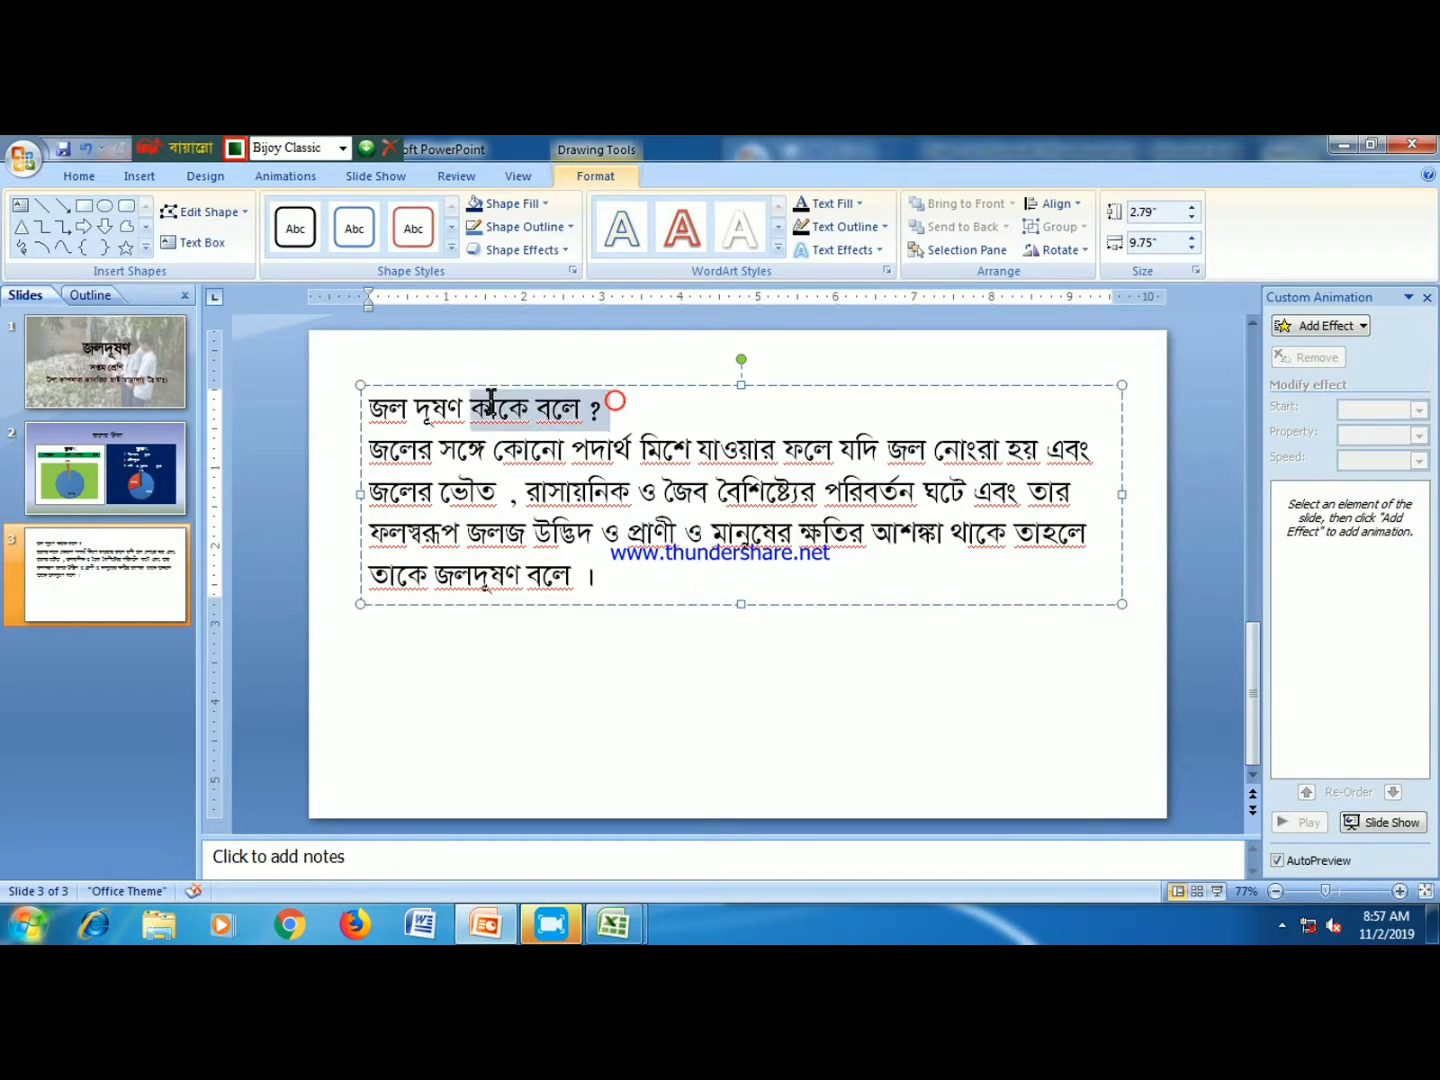
pyautogui.click(78, 176)
pyautogui.click(443, 212)
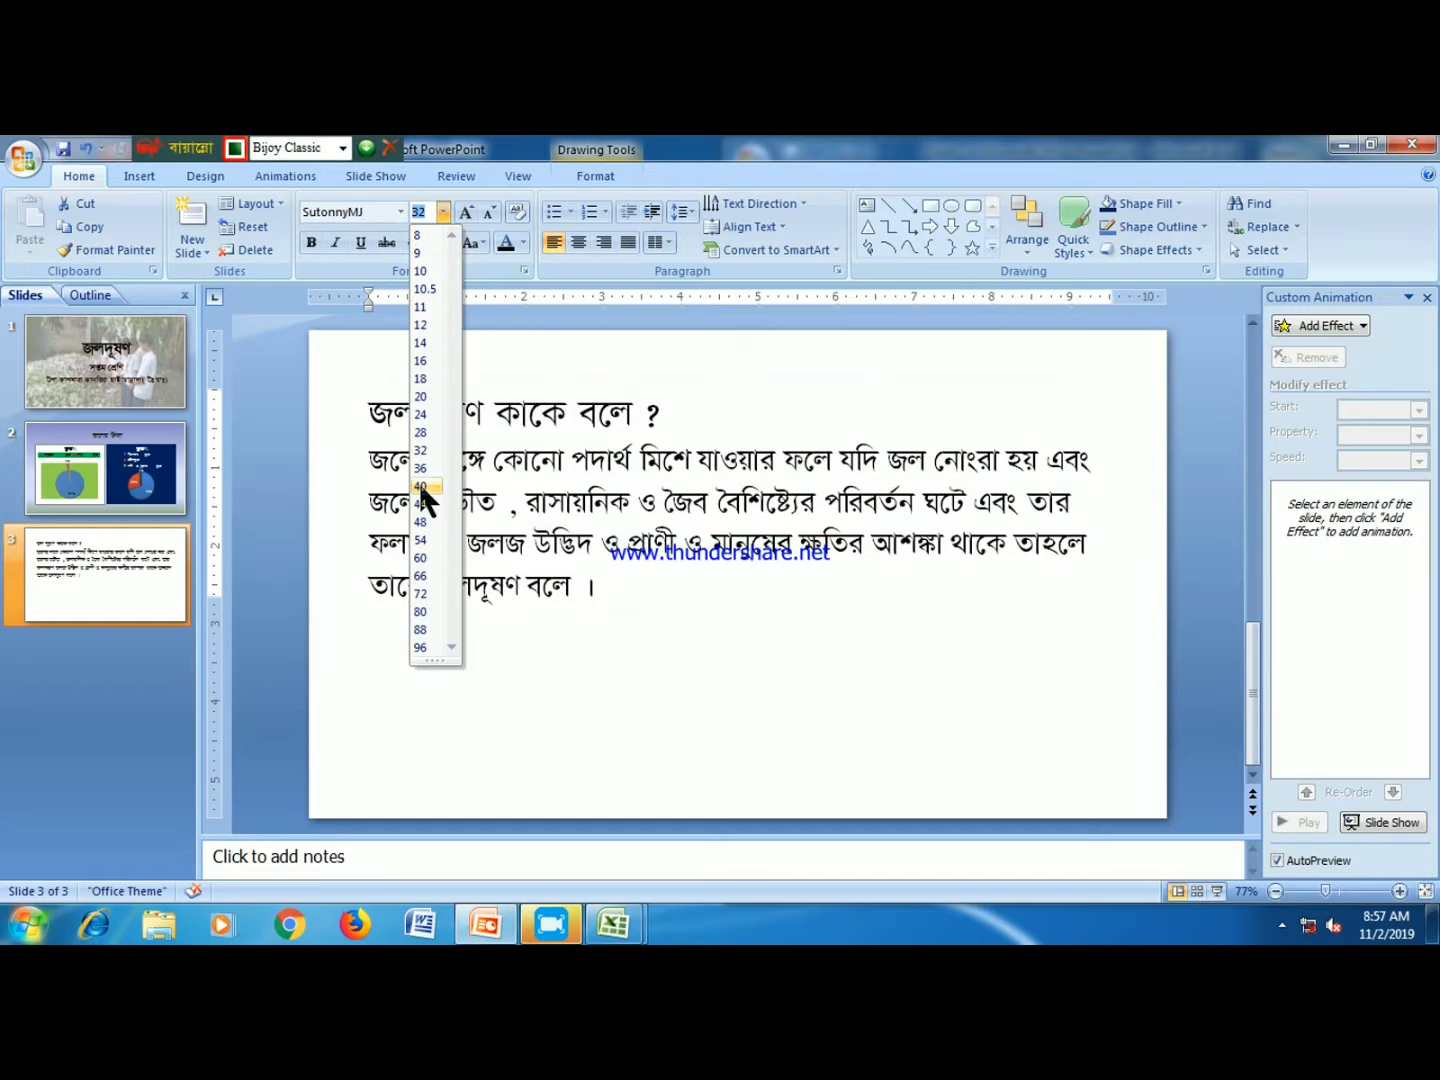
pyautogui.click(421, 506)
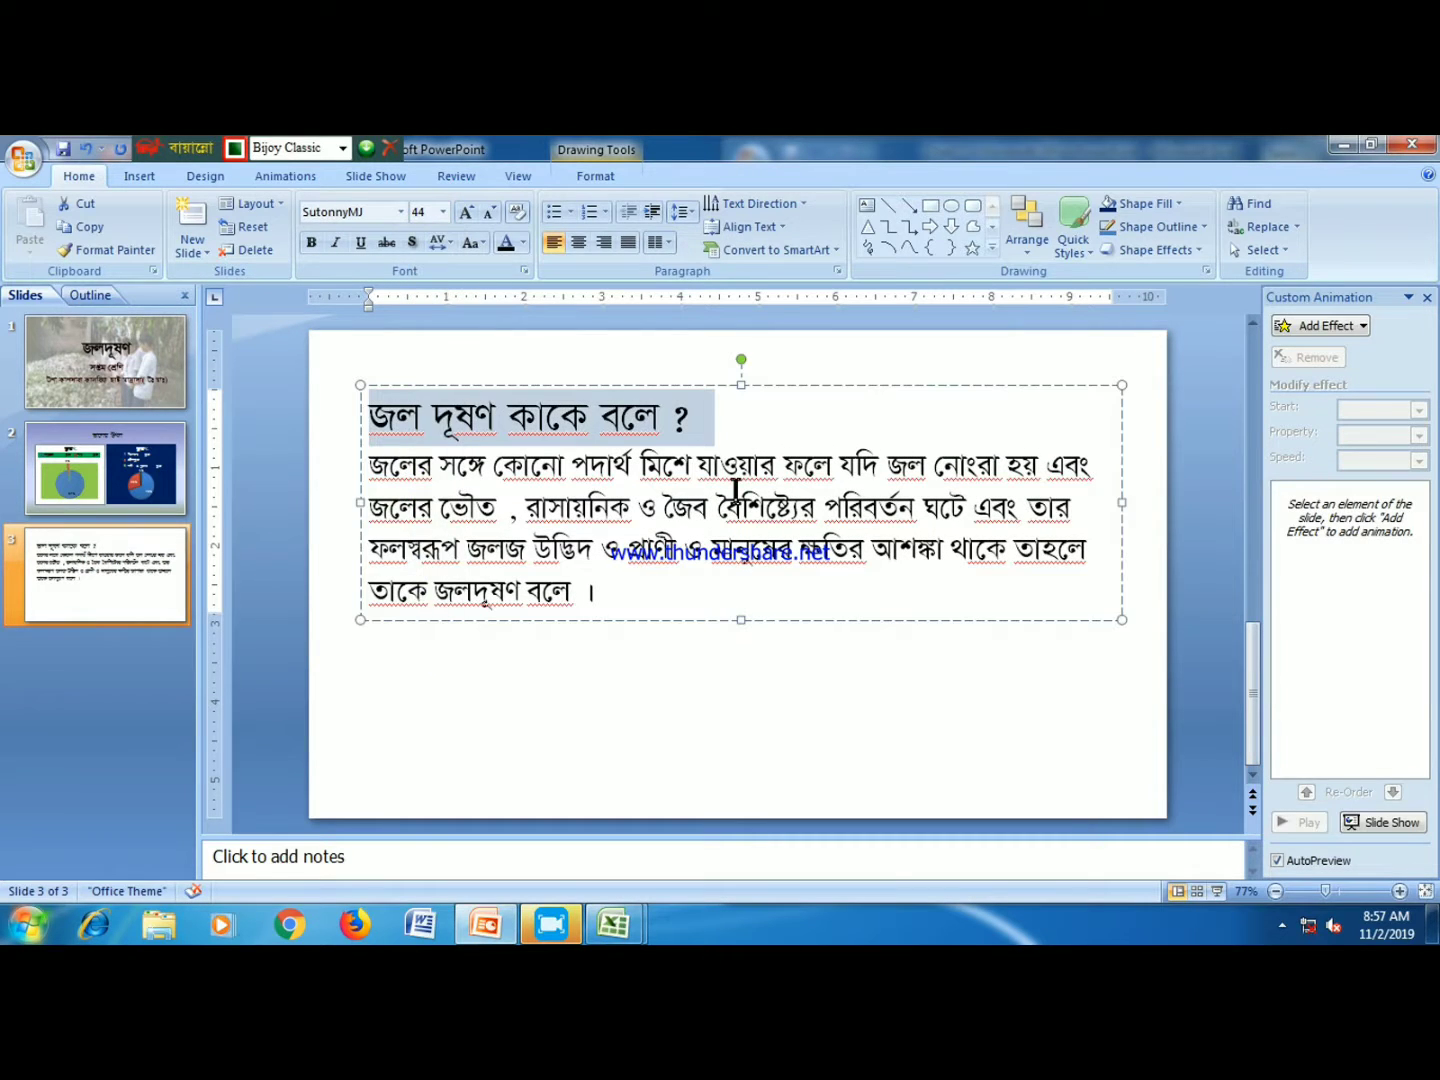
# - Apply the orange WordArt text style to the text
pyautogui.click(594, 176)
pyautogui.click(778, 245)
pyautogui.click(749, 501)
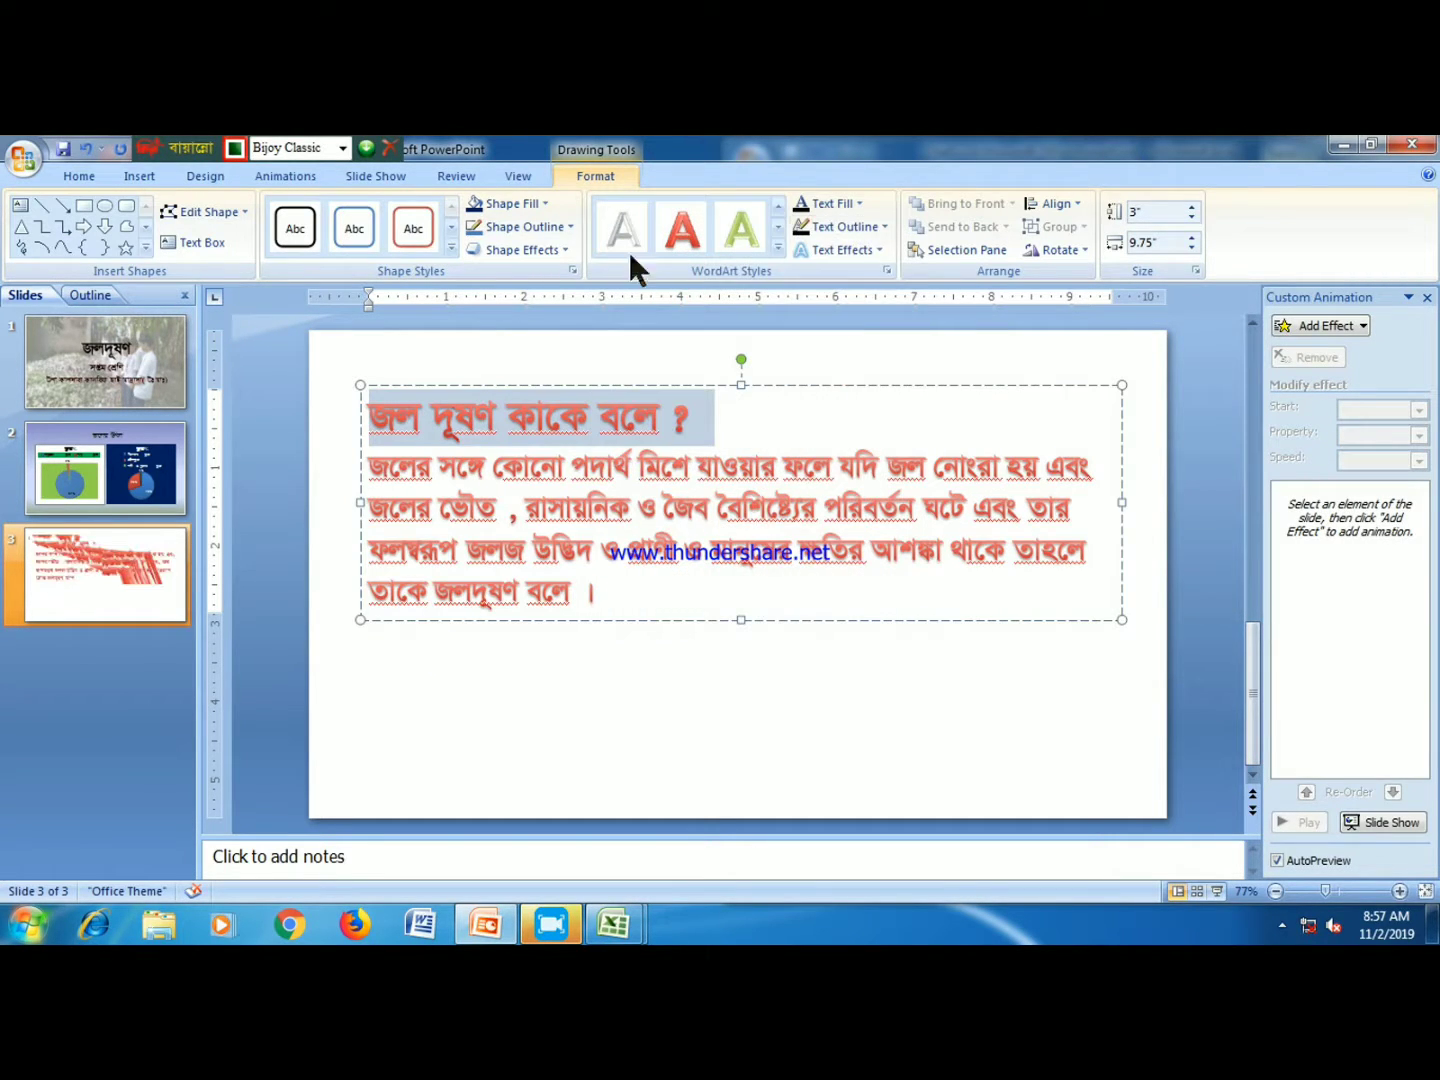
pyautogui.click(829, 204)
pyautogui.click(782, 401)
# - Make the four definition body lines black
pyautogui.moveTo(610, 599); pyautogui.dragTo(374, 470)
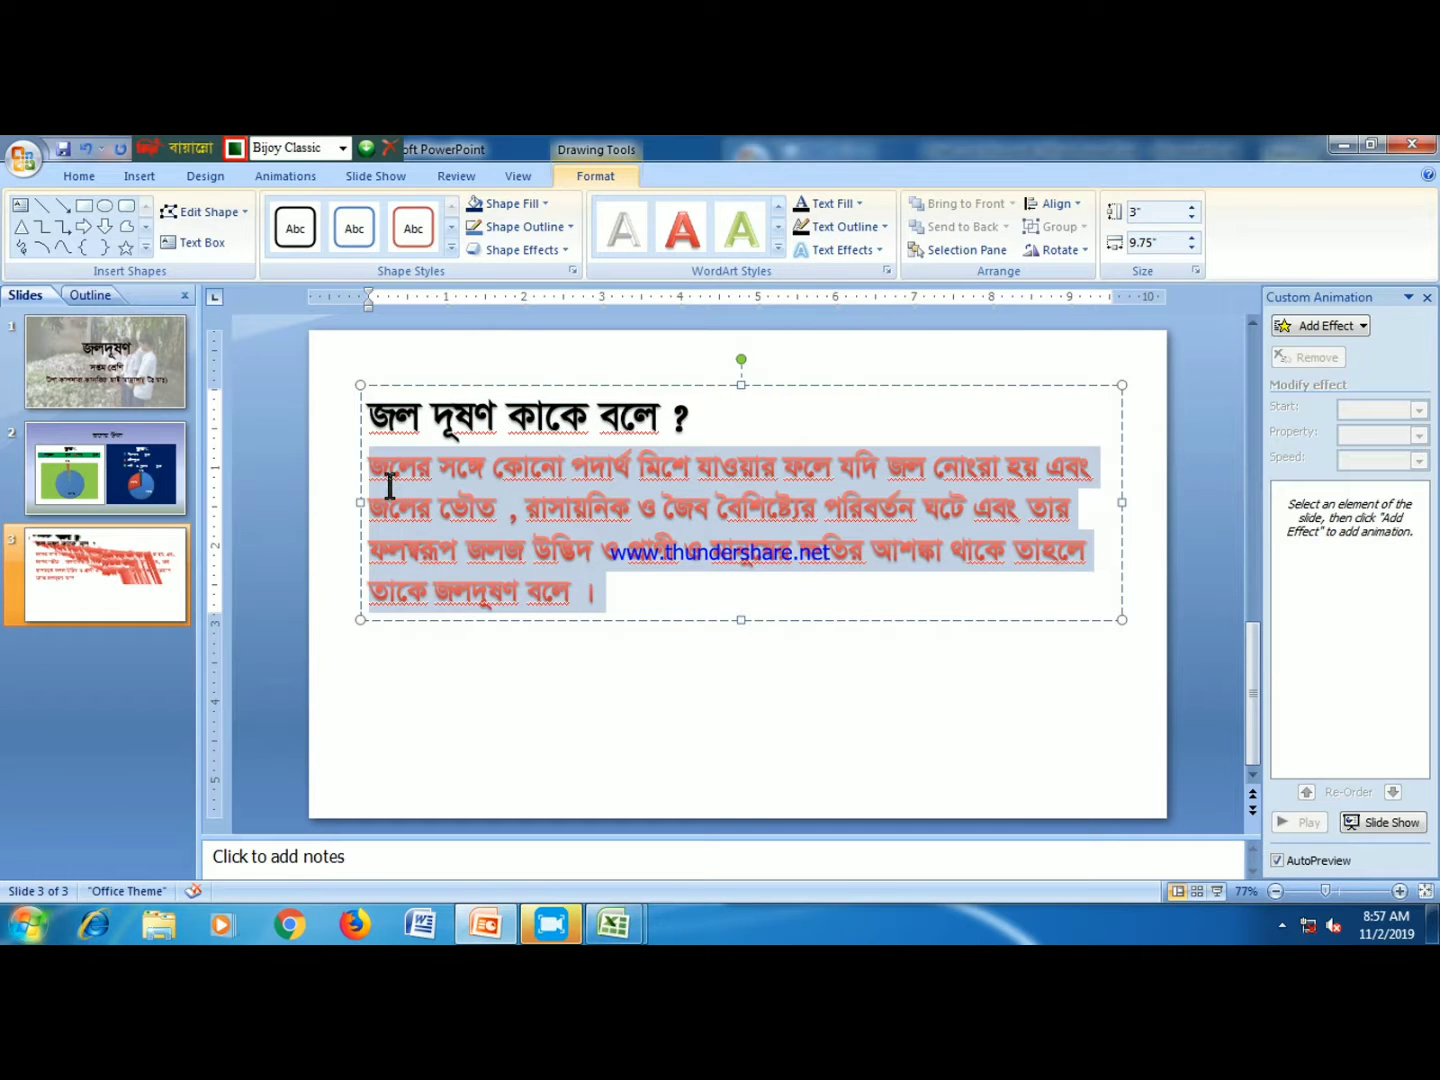
pyautogui.click(851, 203)
pyautogui.click(814, 284)
pyautogui.click(760, 590)
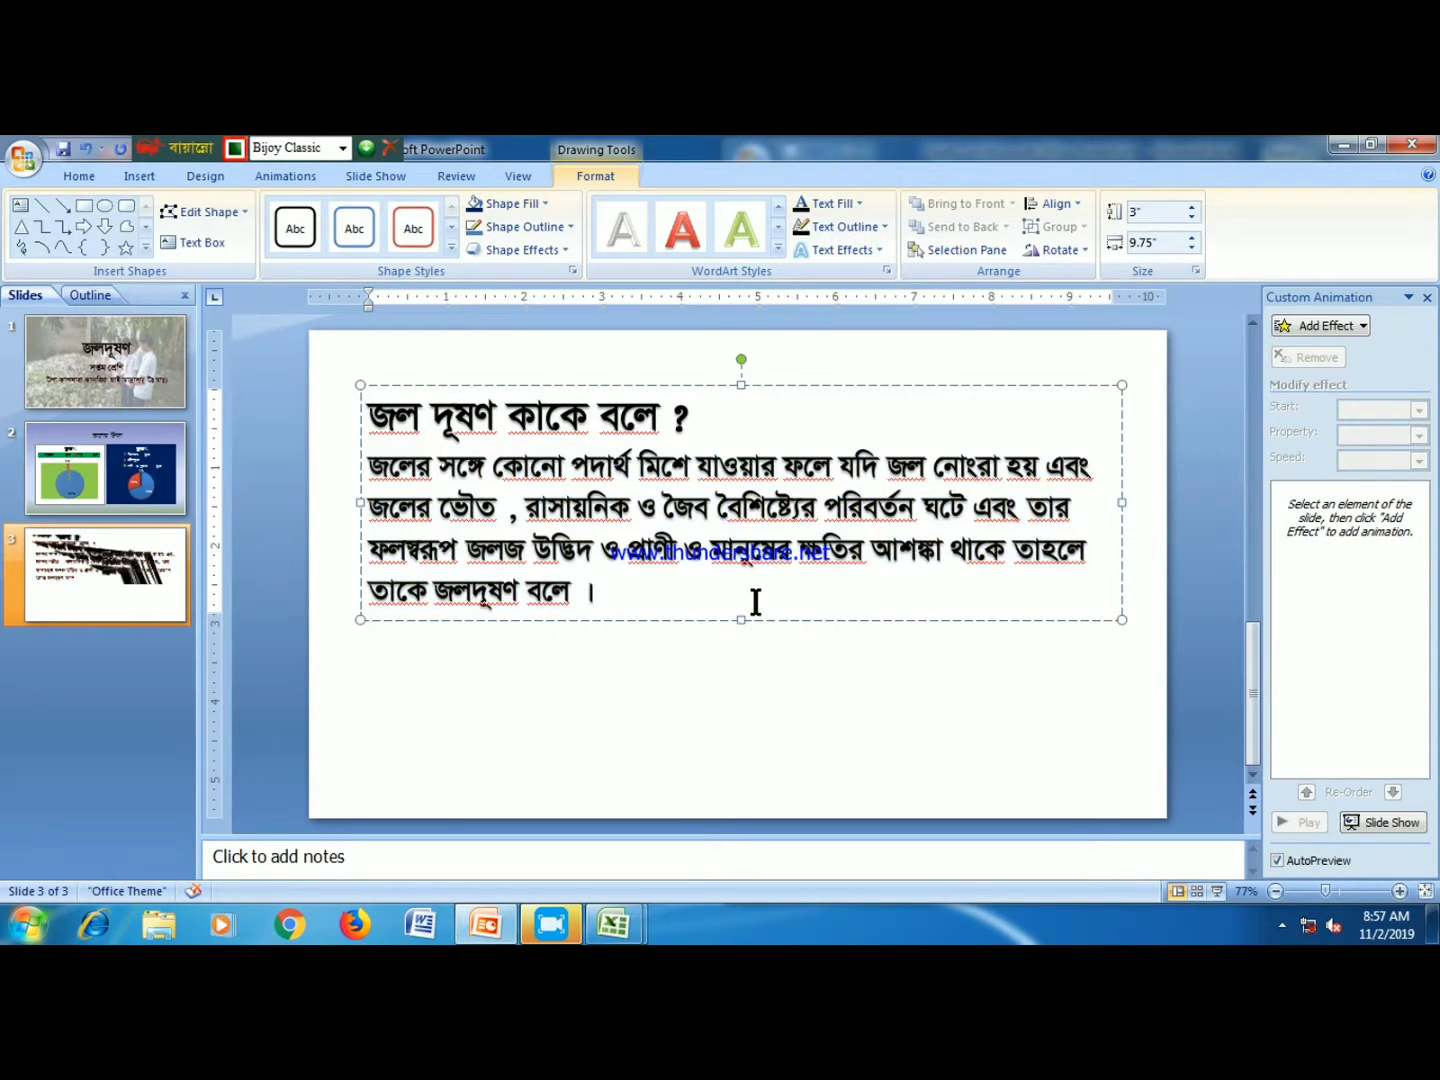
pyautogui.click(700, 384)
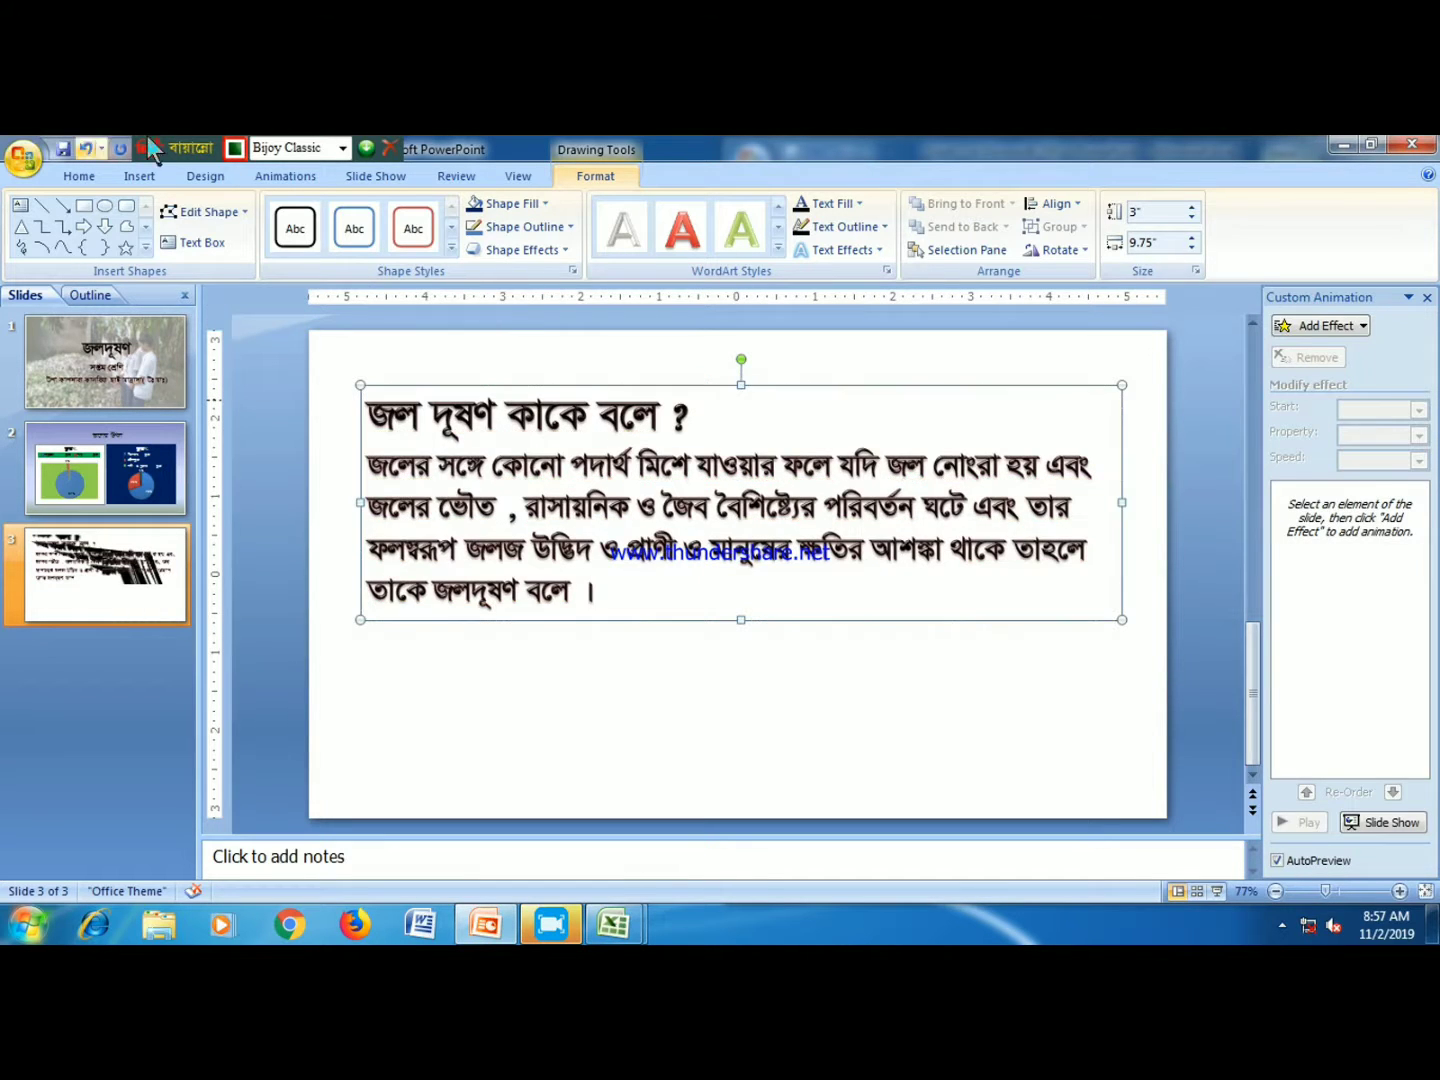
pyautogui.click(285, 176)
pyautogui.click(135, 243)
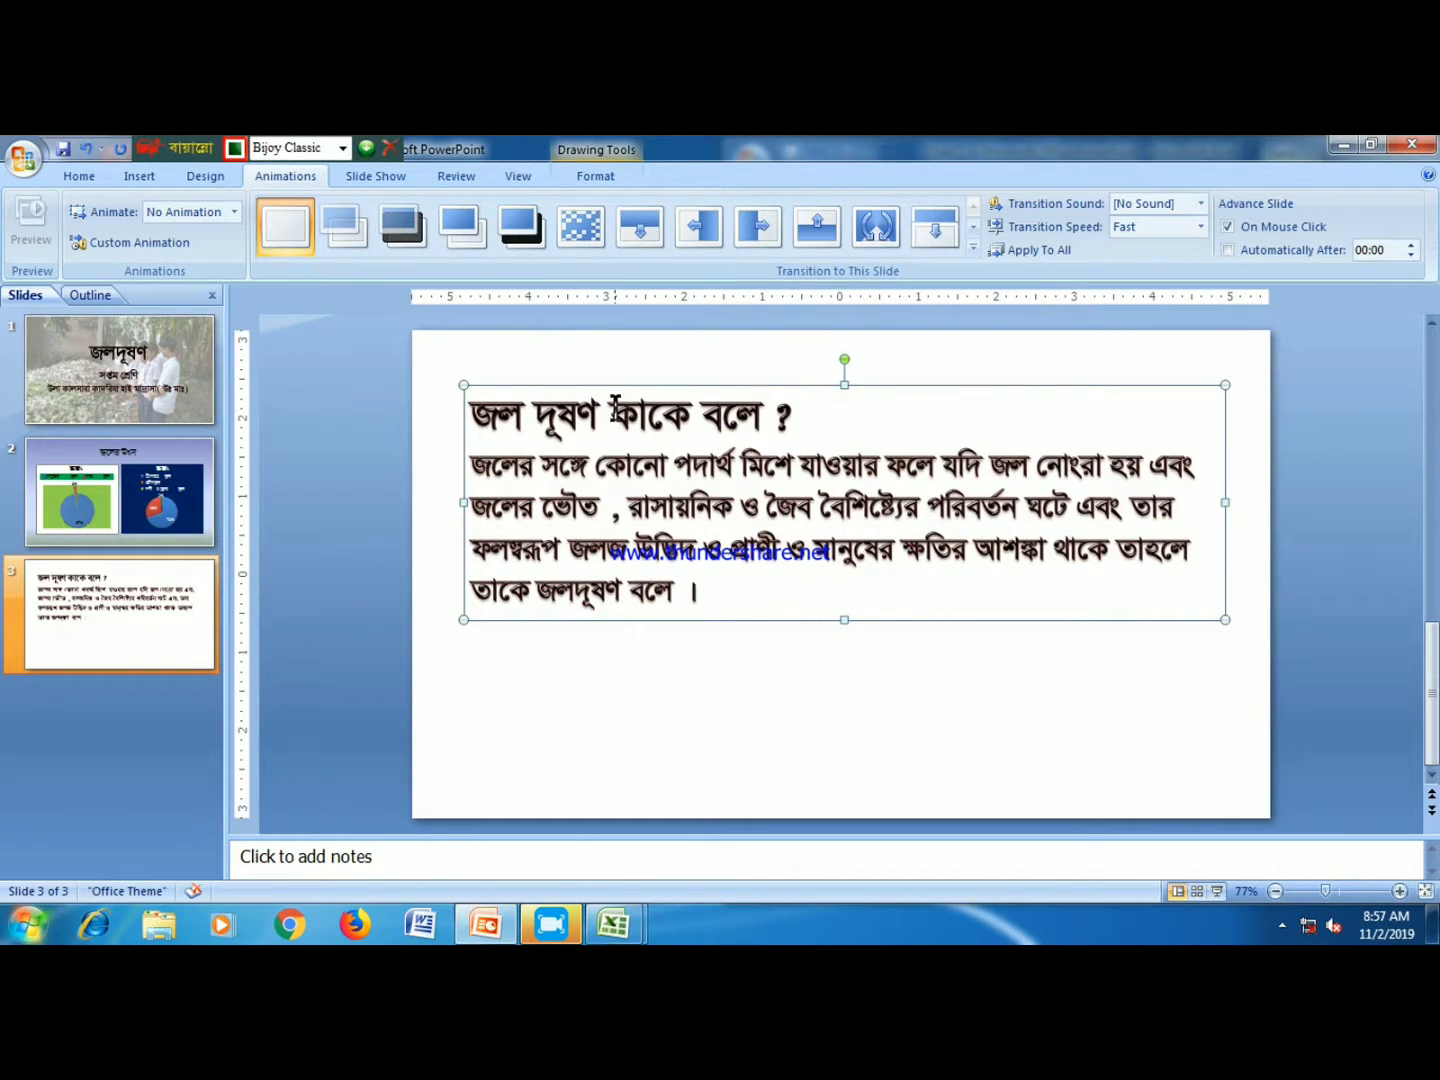
# - Add a Faded Zoom entrance to the text box at Fast speed
pyautogui.click(135, 242)
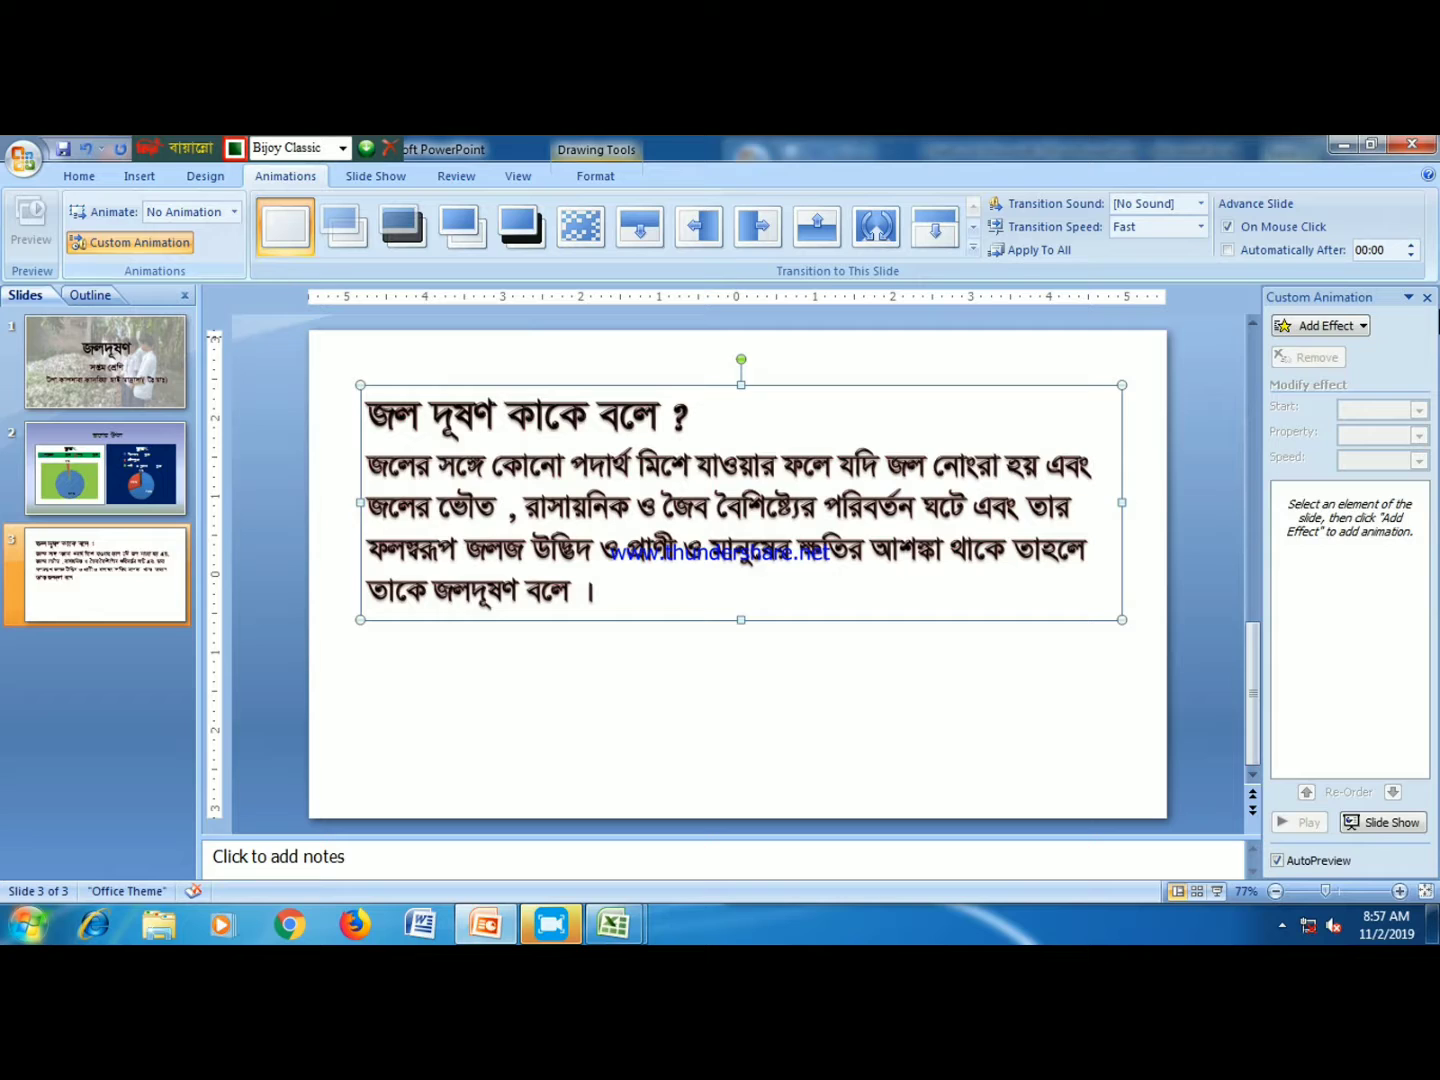
pyautogui.click(1338, 329)
pyautogui.moveTo(1297, 350)
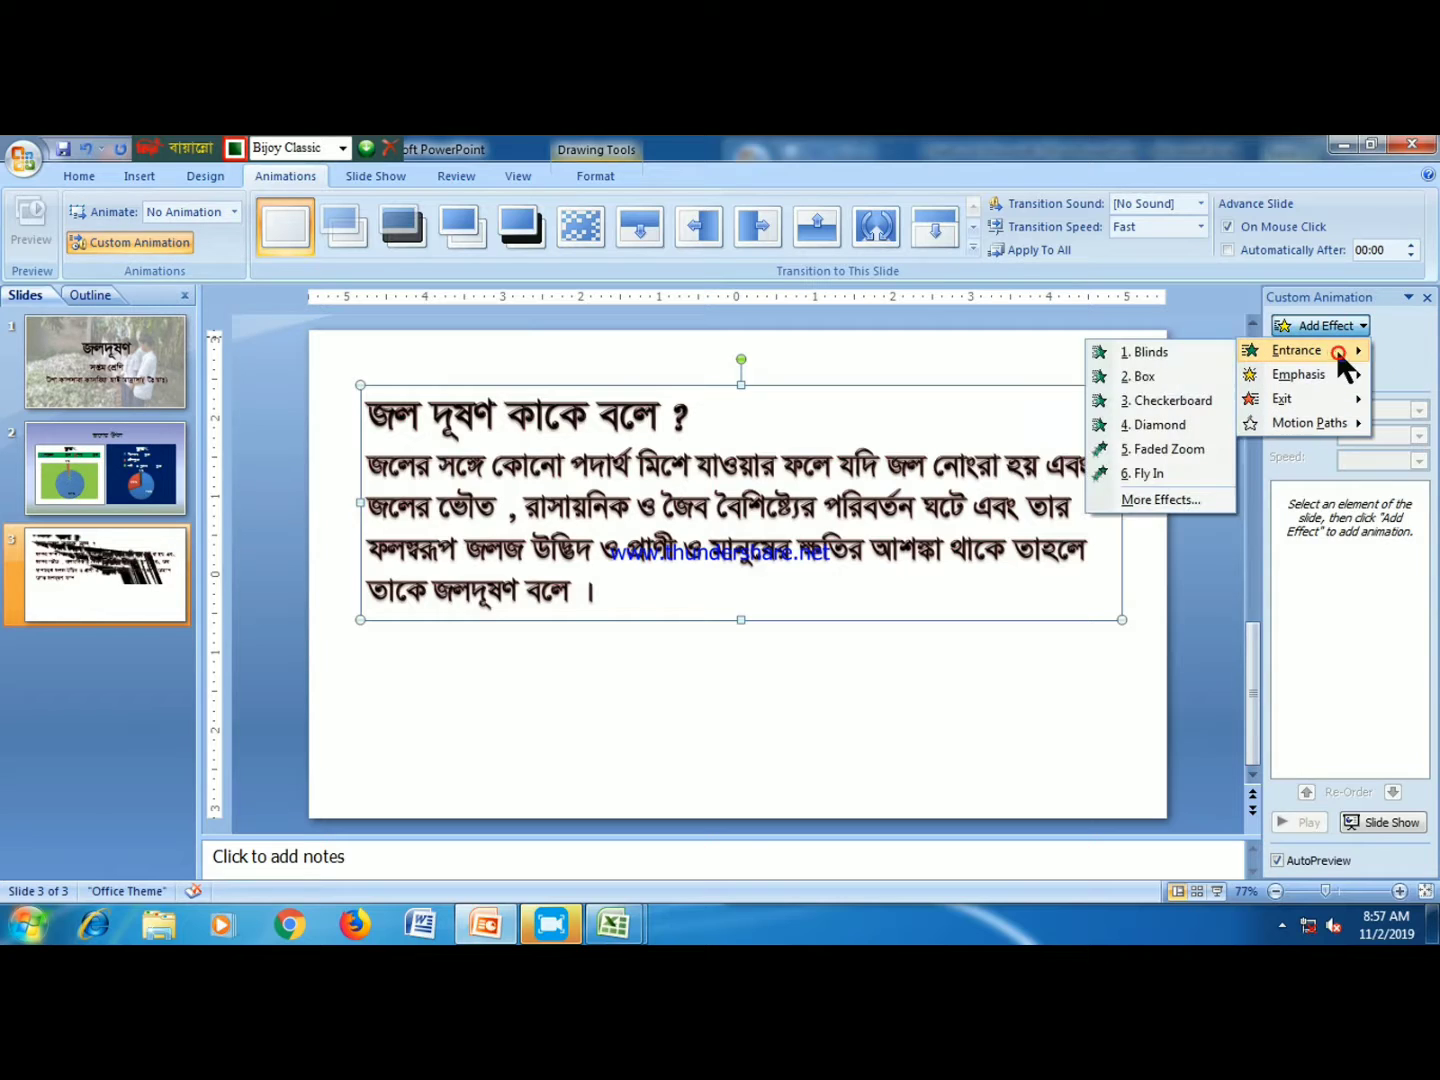
pyautogui.click(1173, 449)
pyautogui.click(1422, 462)
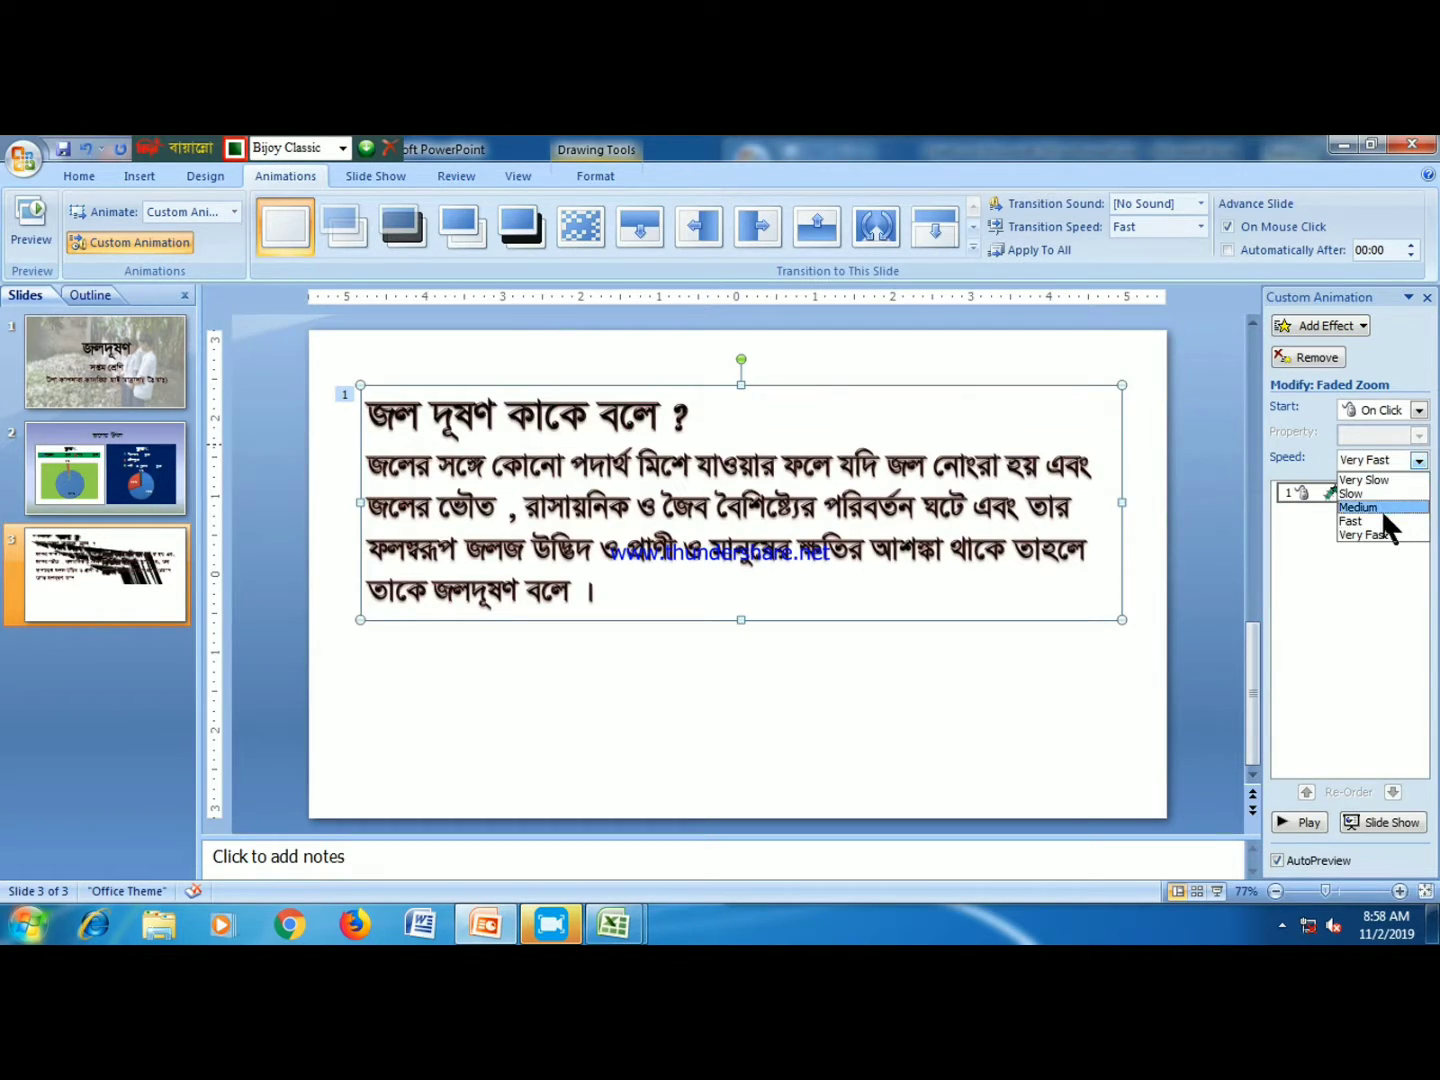
pyautogui.click(1383, 508)
# - Set the Faded Zoom effect to animate the text by letter
pyautogui.click(1409, 492)
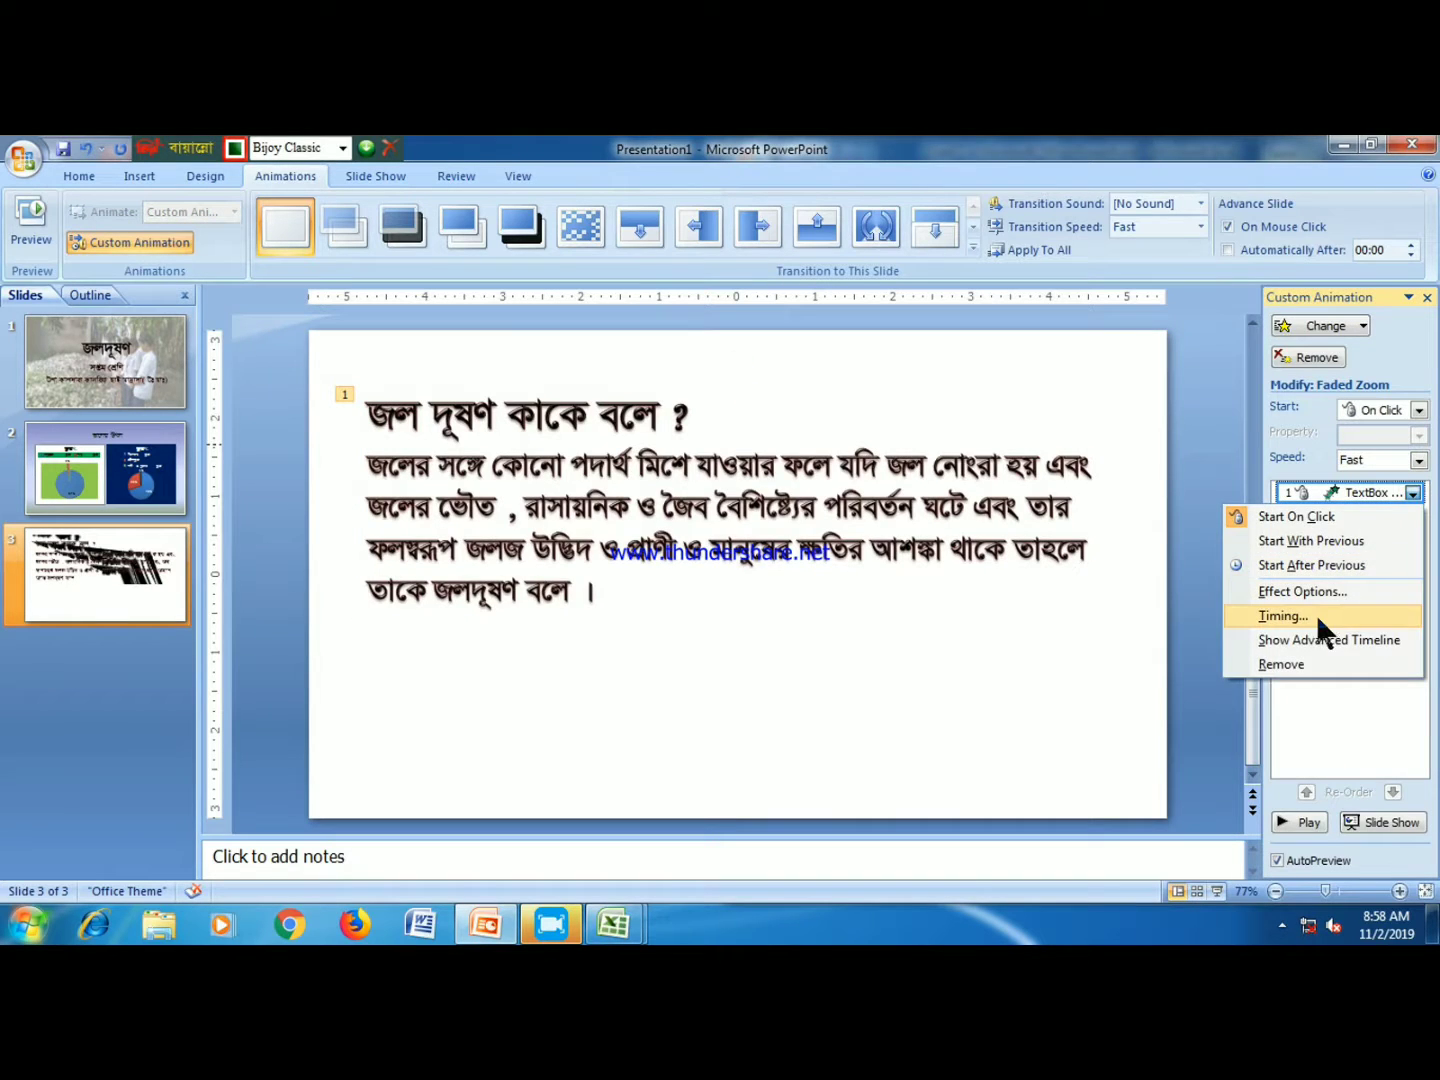
pyautogui.click(1312, 589)
pyautogui.click(830, 512)
pyautogui.click(691, 560)
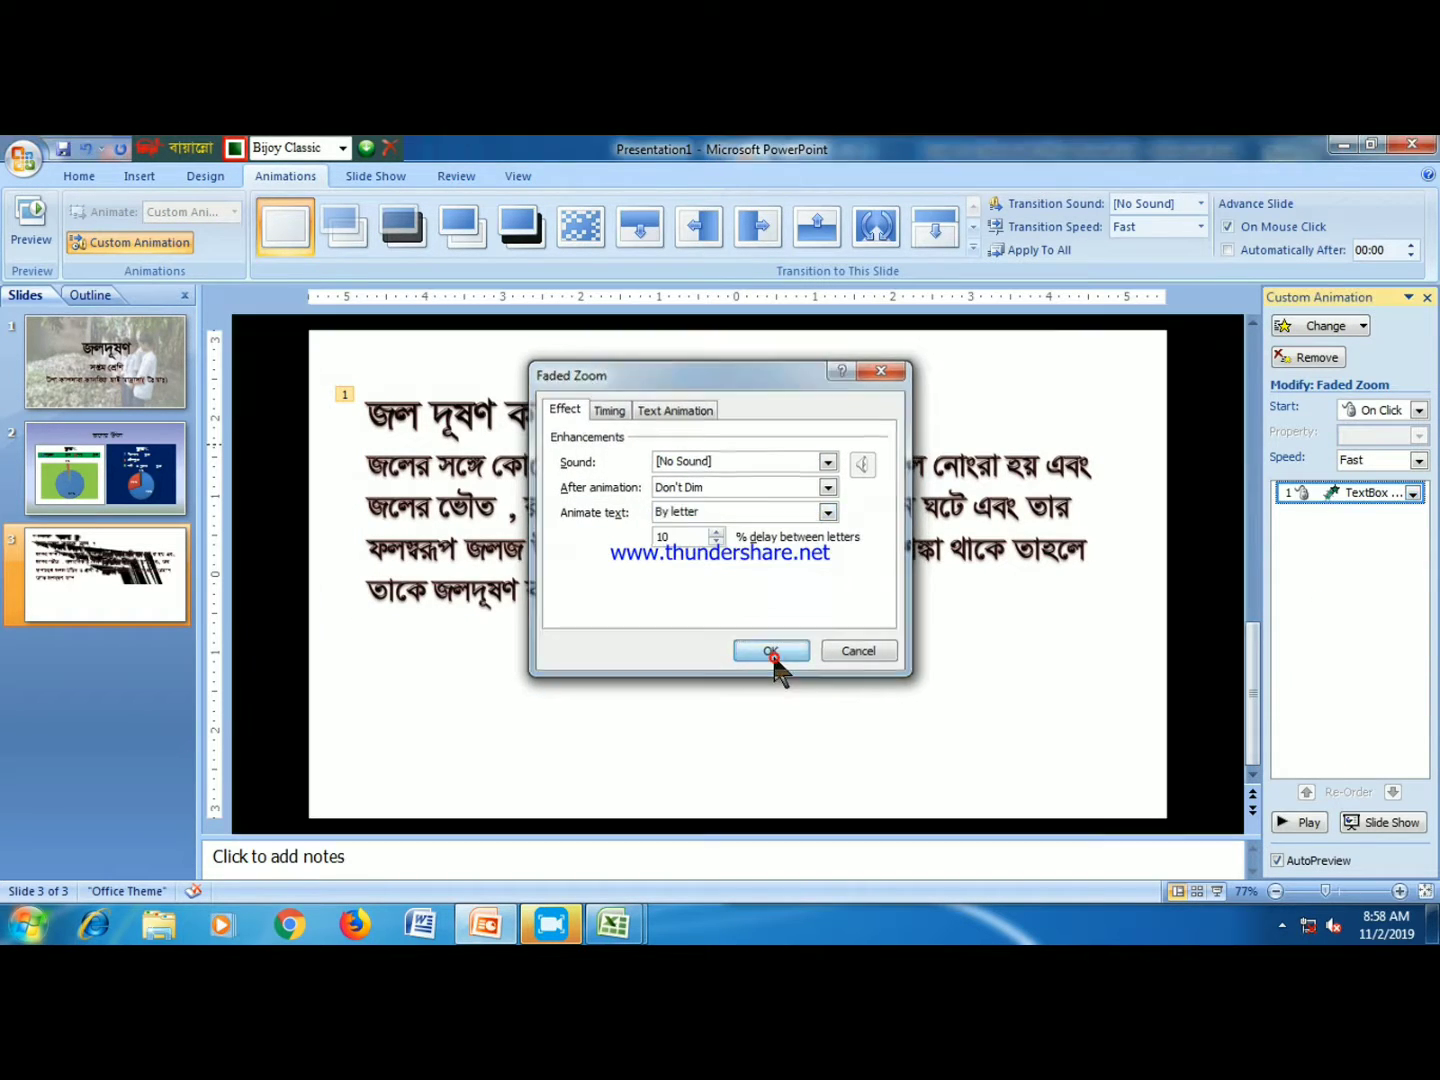
pyautogui.click(770, 652)
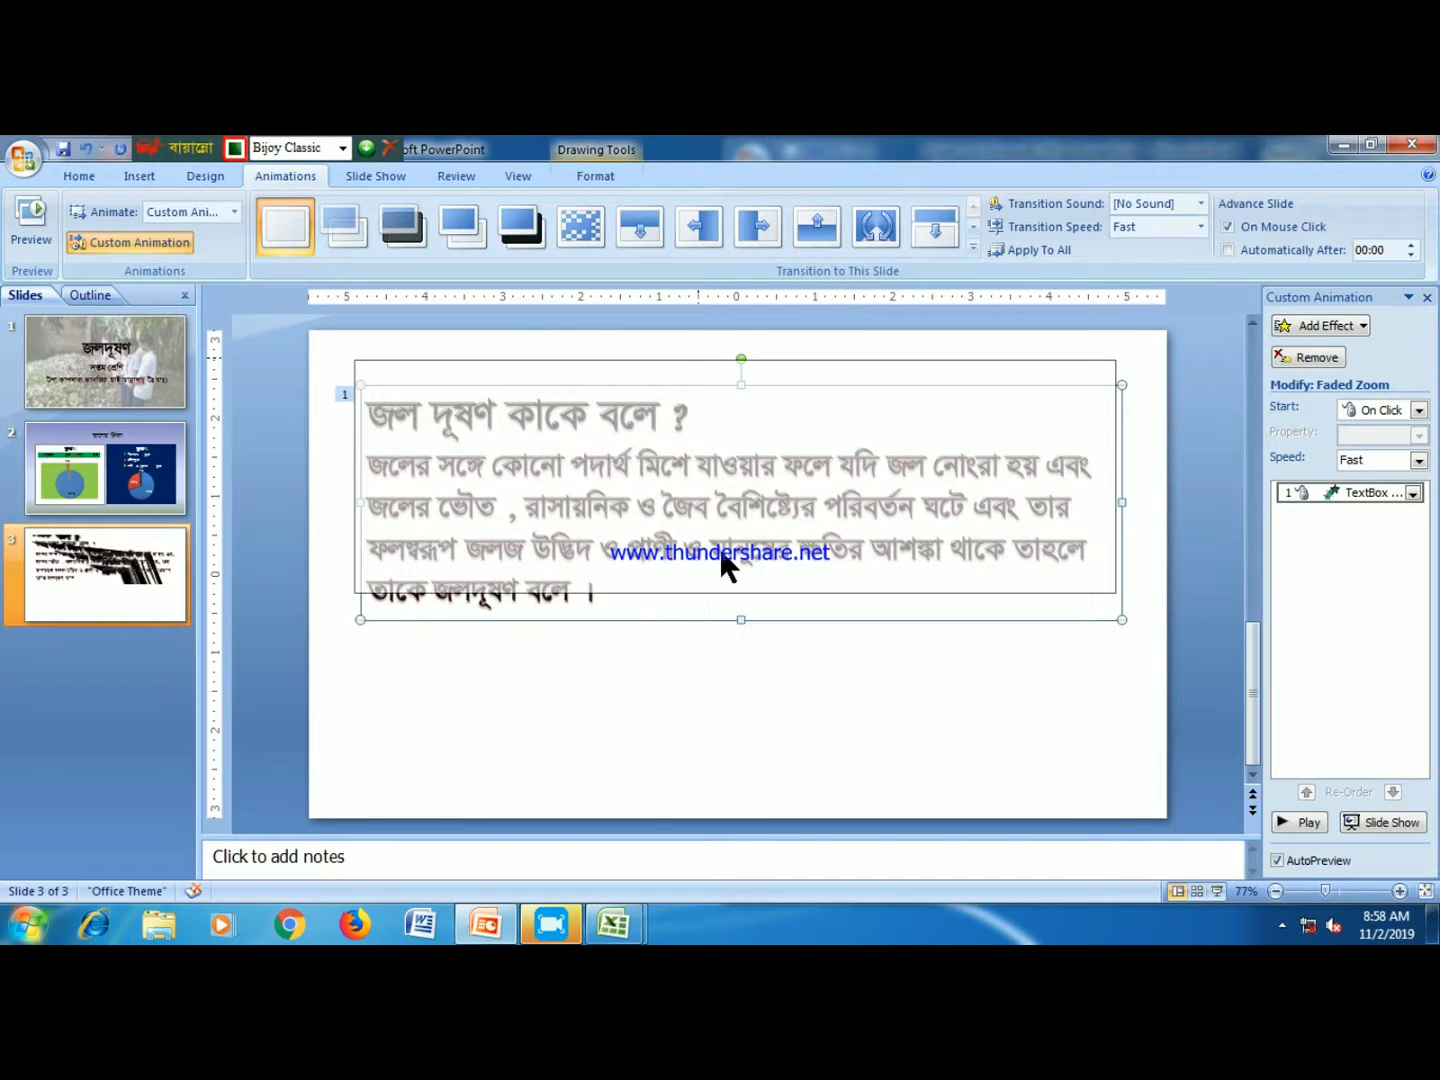
pyautogui.rightClick(685, 678)
# - Fill slide 3's background with the 4426761 dead-fish image at 45% transparency
pyautogui.click(790, 880)
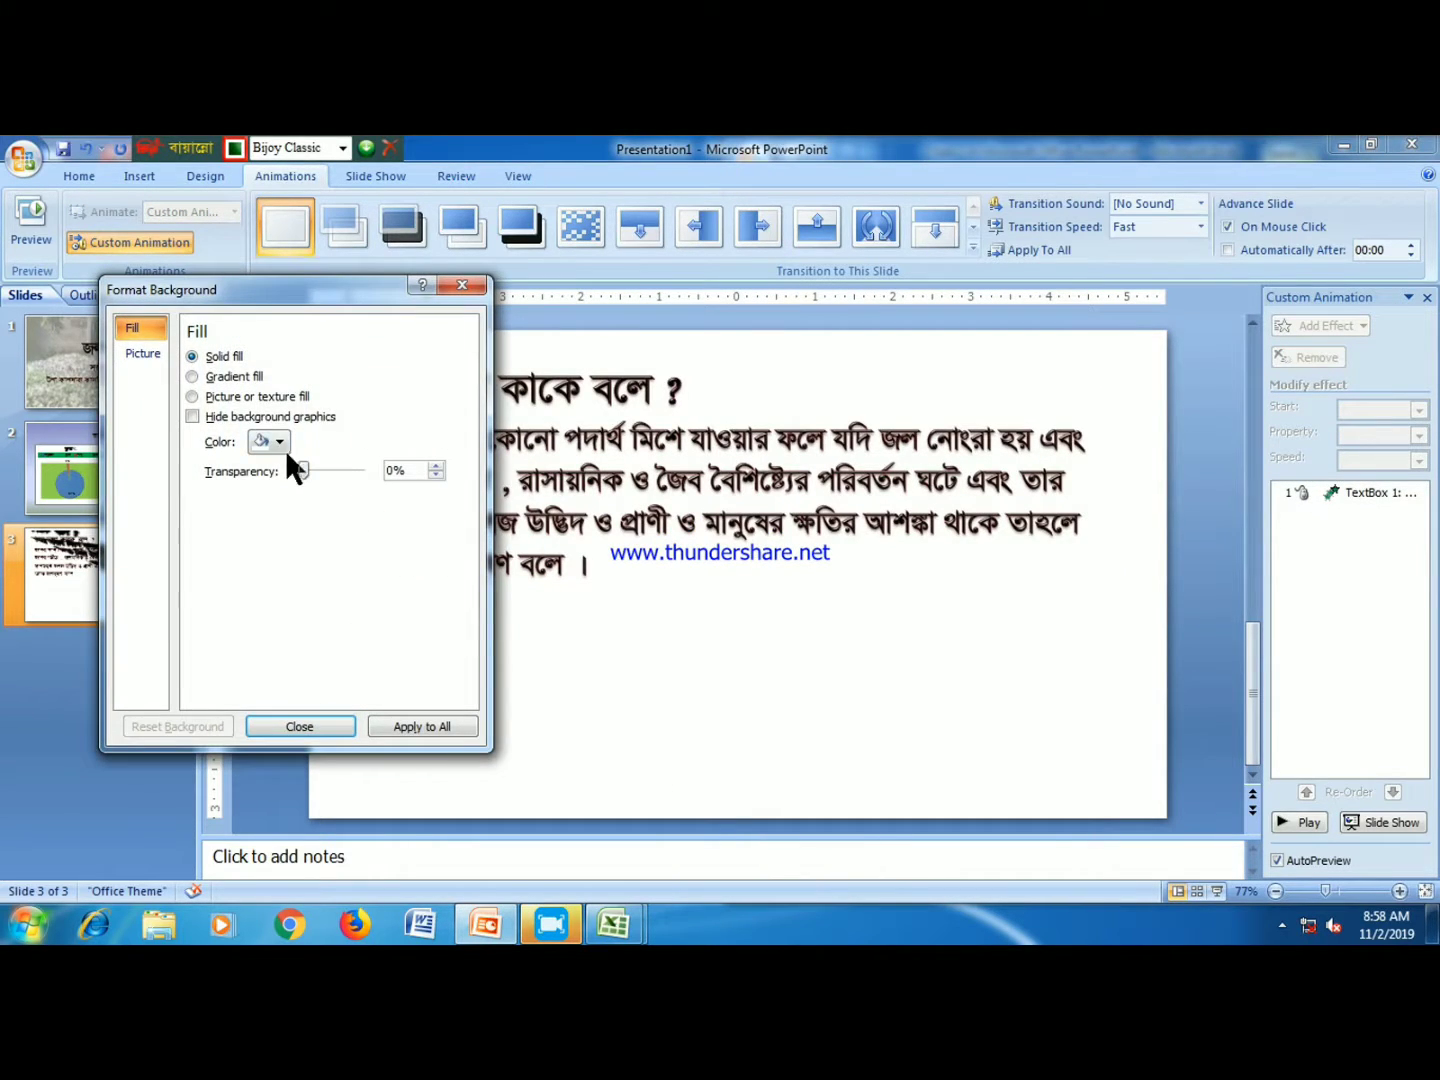
pyautogui.click(195, 397)
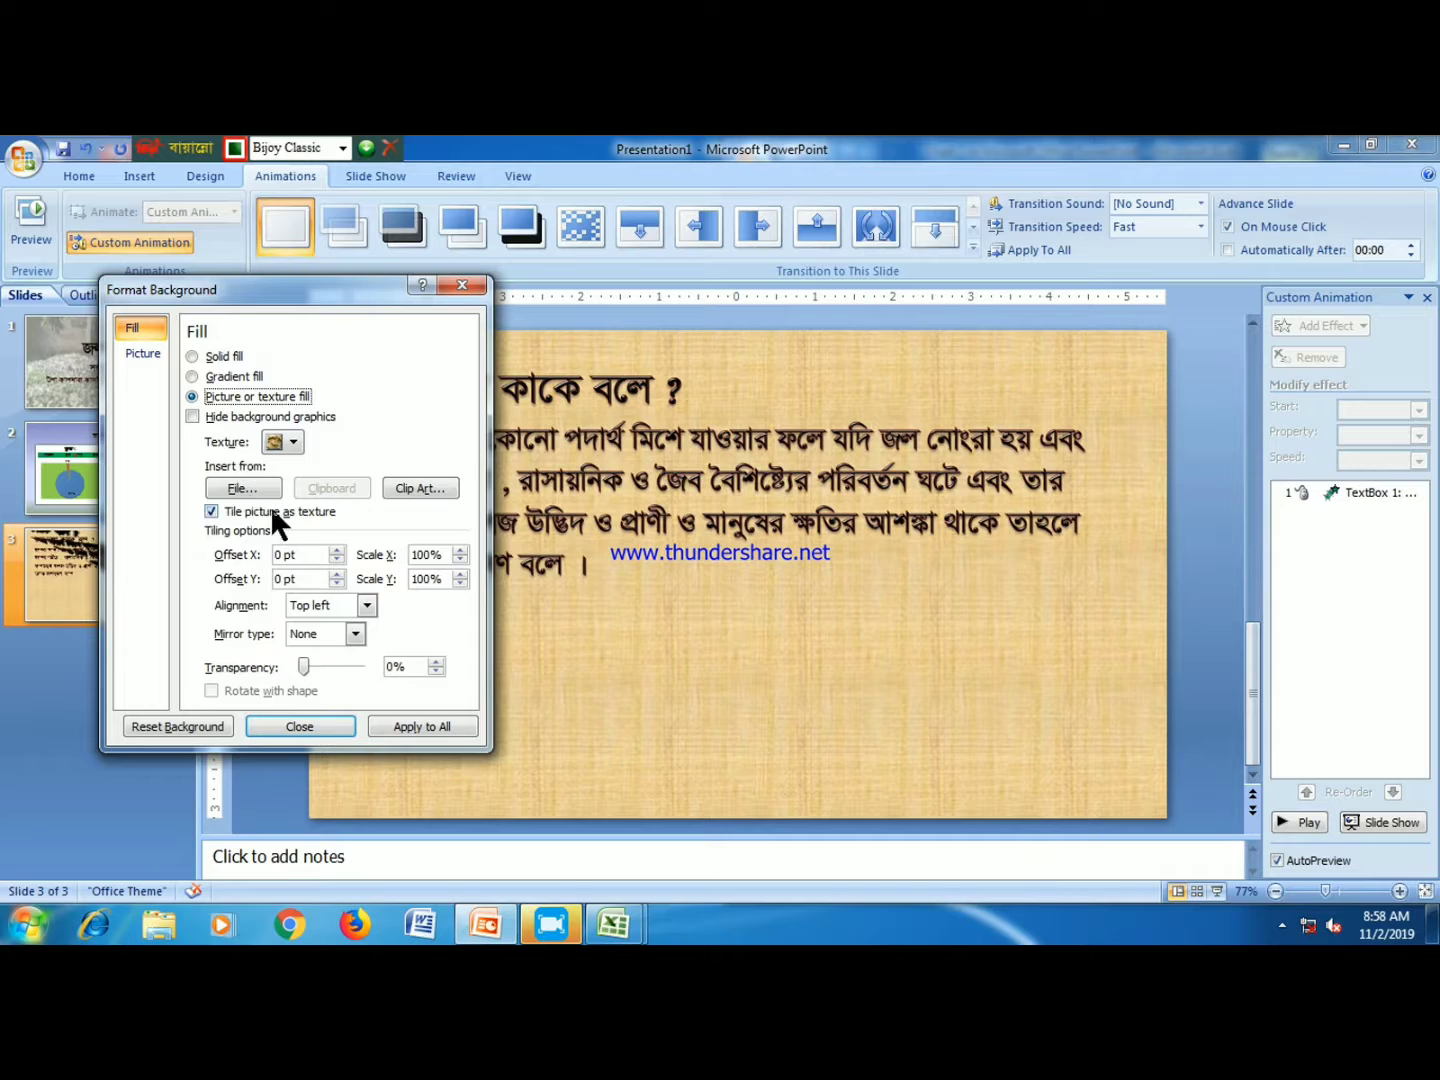
pyautogui.click(248, 487)
pyautogui.click(599, 455)
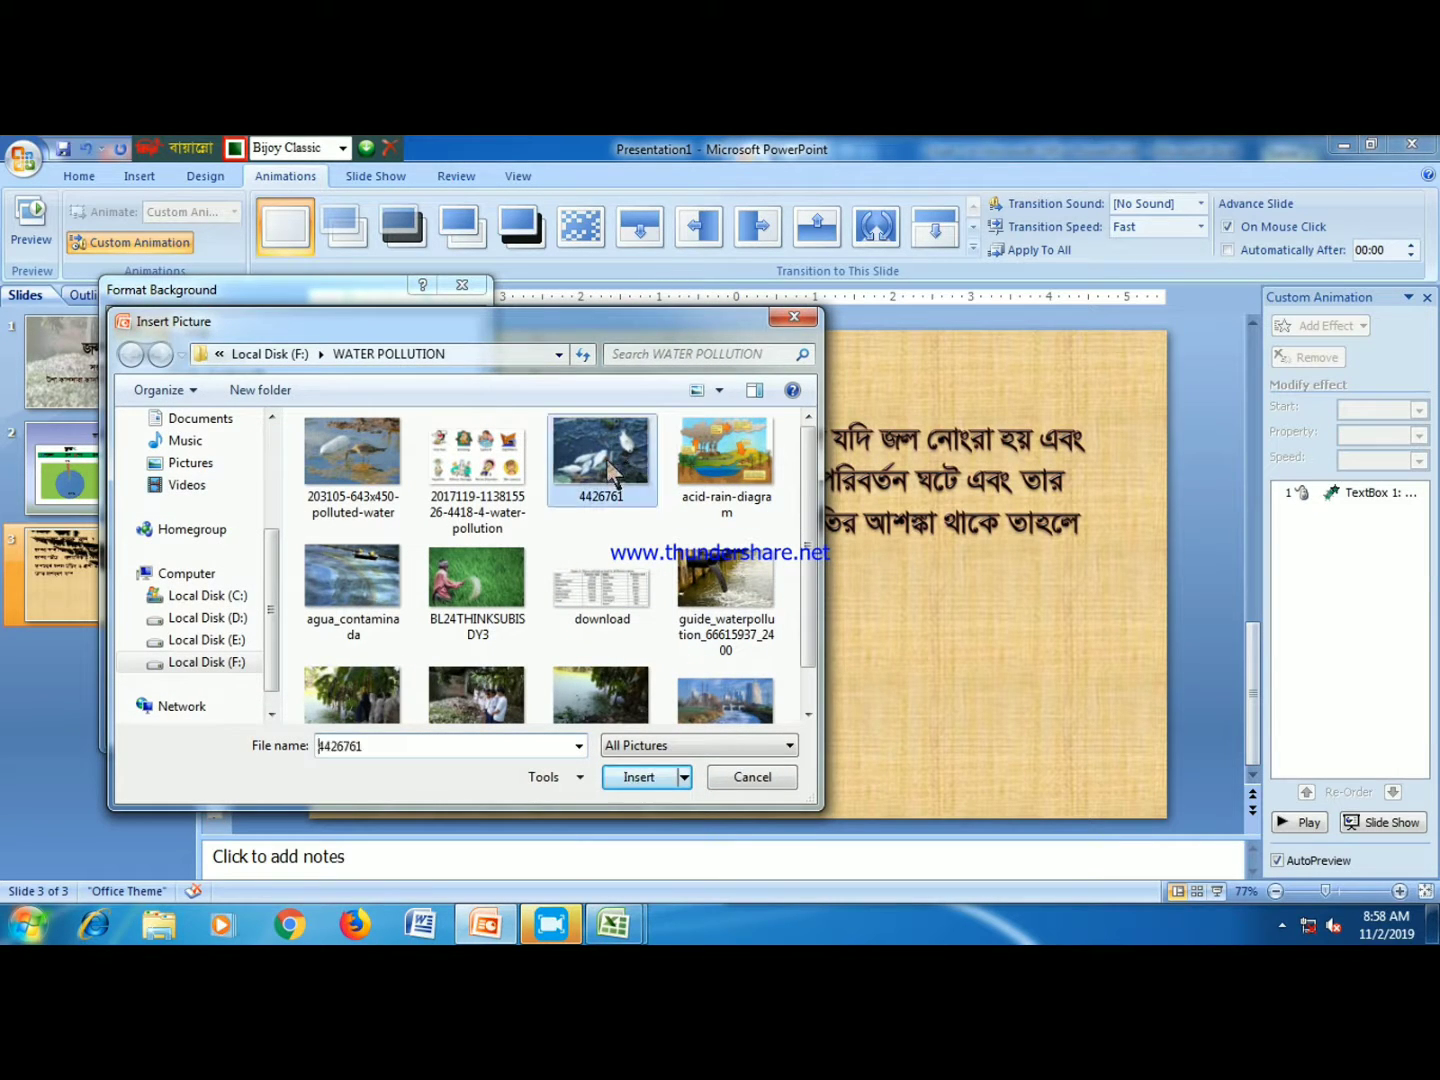
pyautogui.click(644, 777)
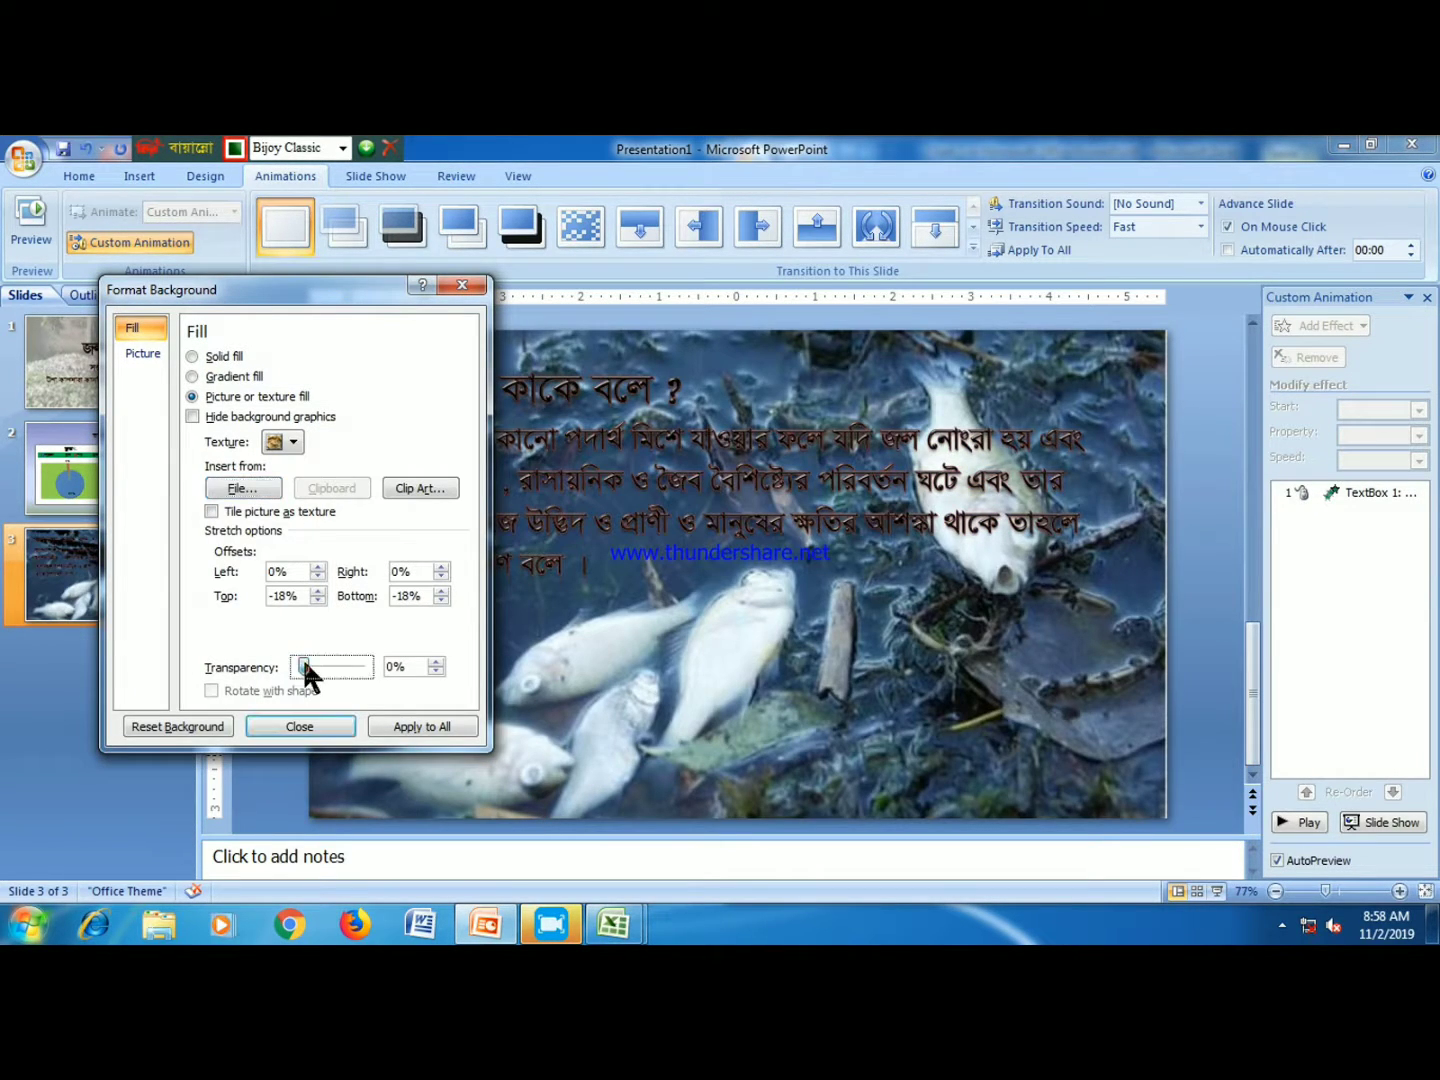
pyautogui.moveTo(303, 666); pyautogui.dragTo(363, 667)
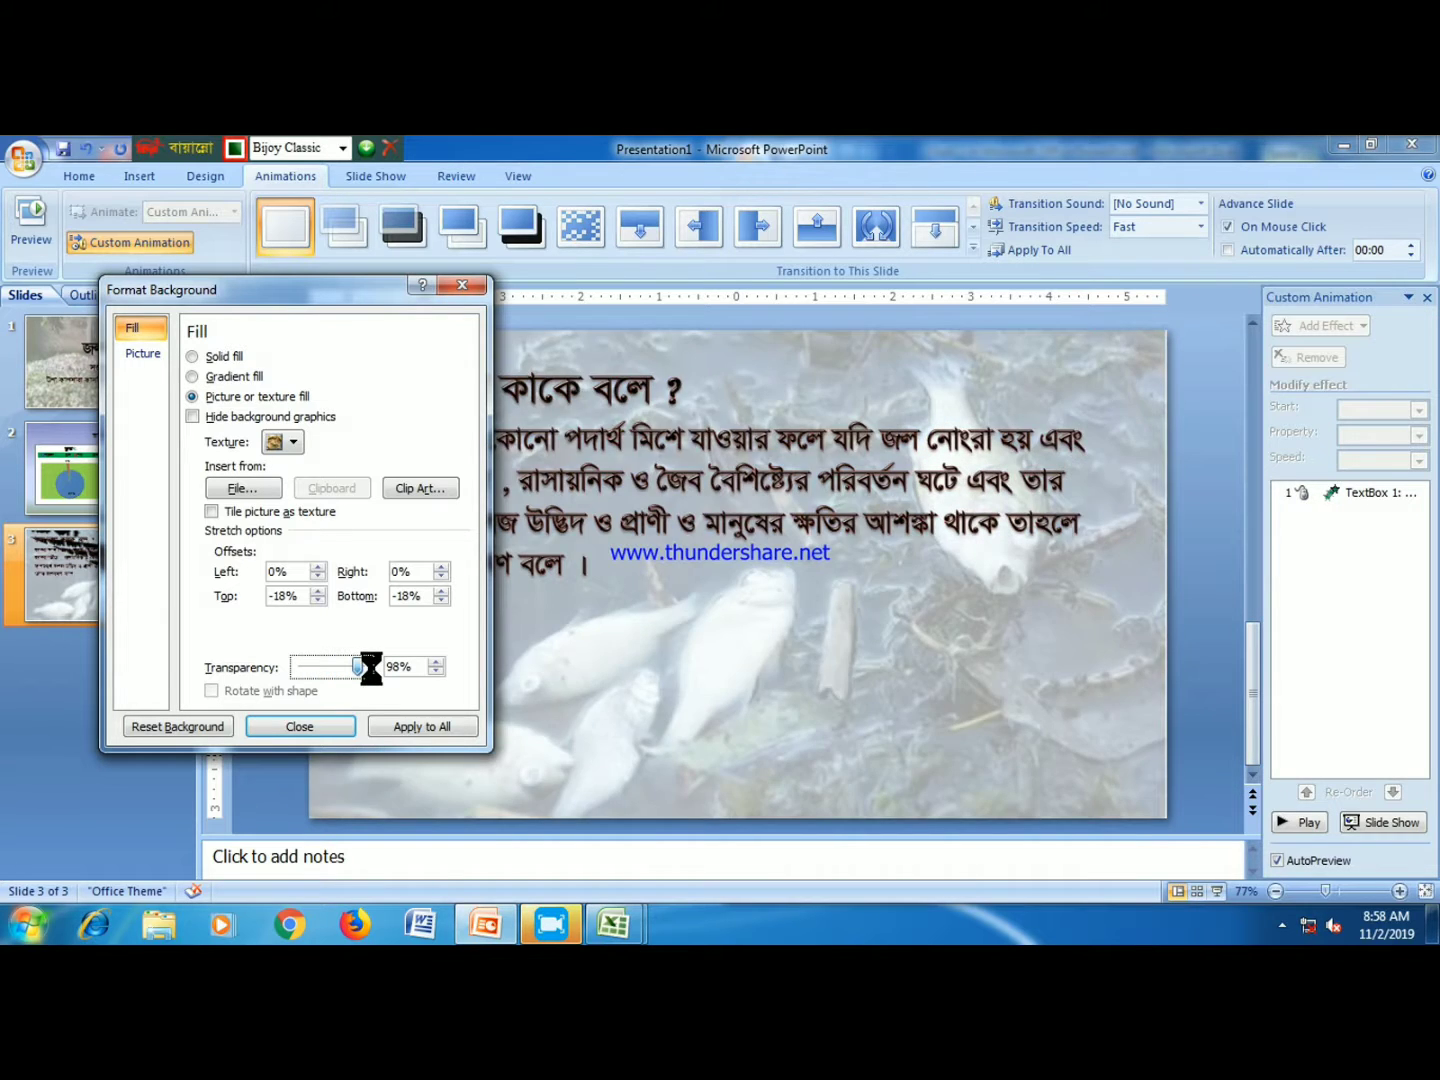
pyautogui.moveTo(364, 667); pyautogui.dragTo(337, 667)
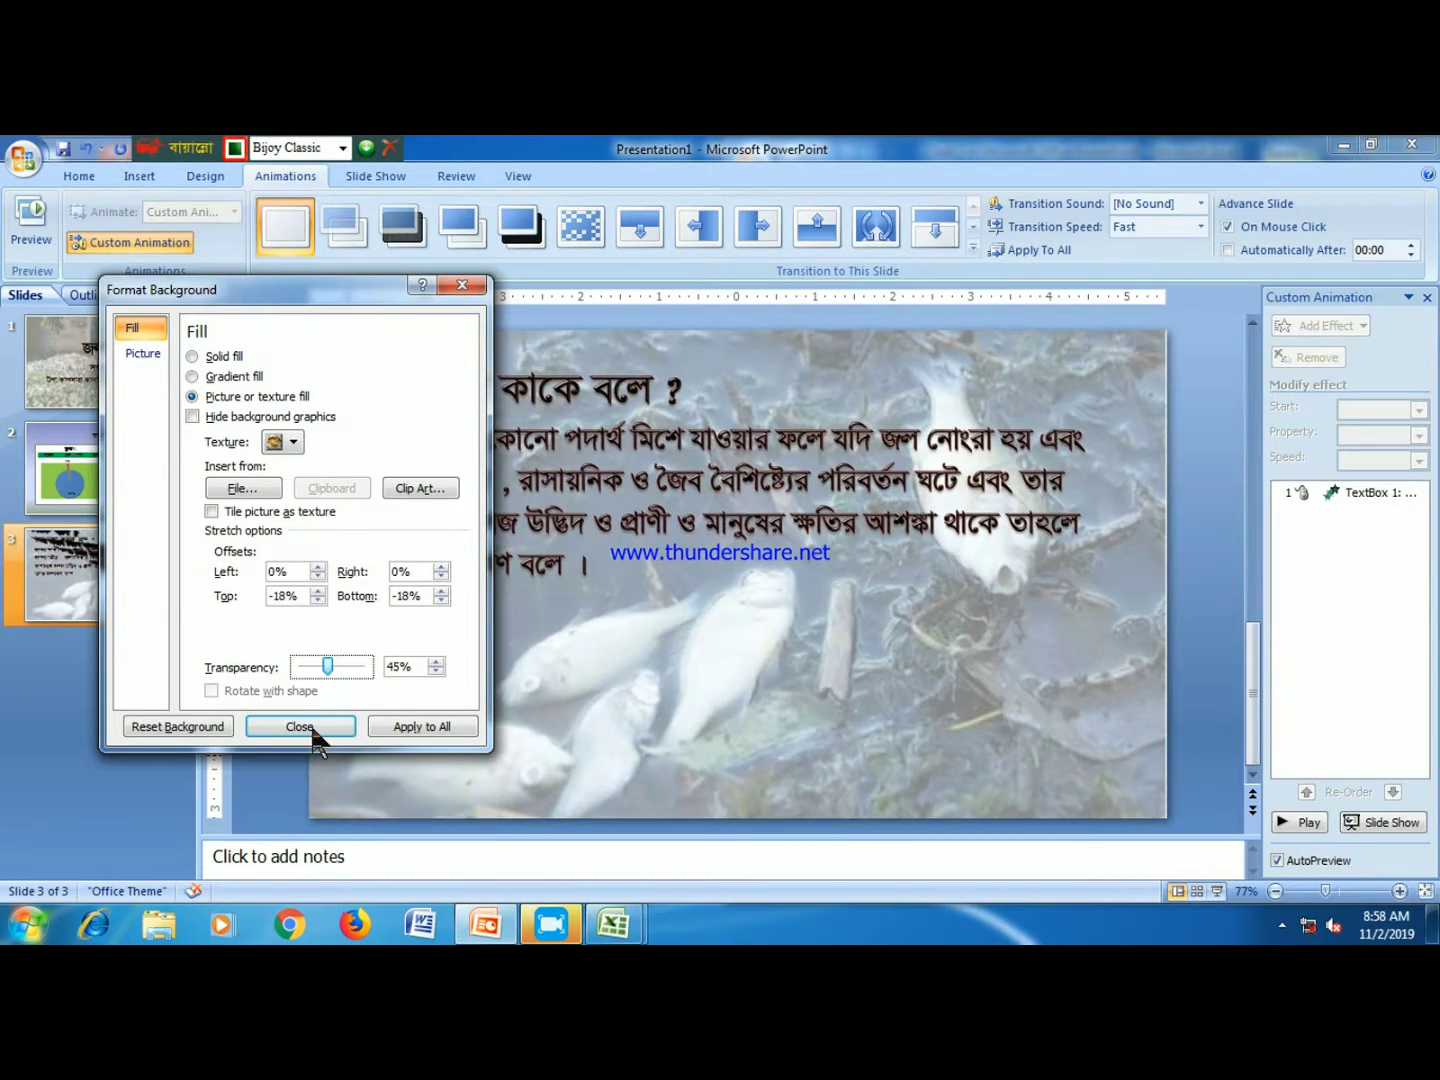
pyautogui.click(313, 730)
pyautogui.click(1310, 492)
pyautogui.click(1413, 493)
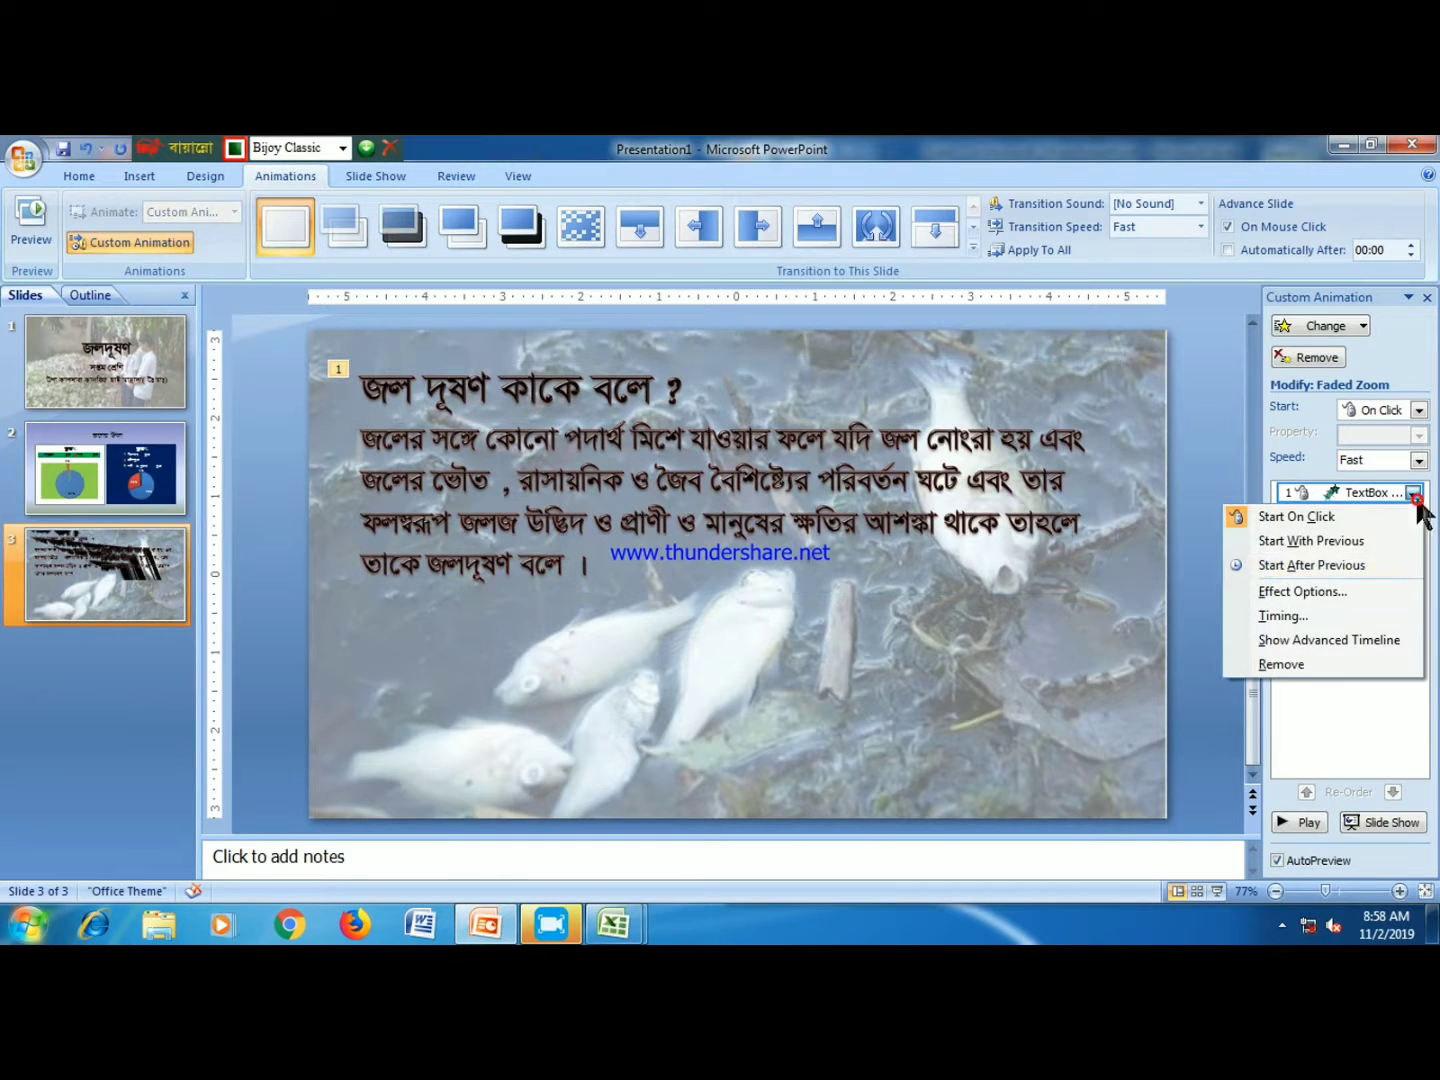
pyautogui.click(1337, 592)
pyautogui.click(826, 511)
pyautogui.click(740, 556)
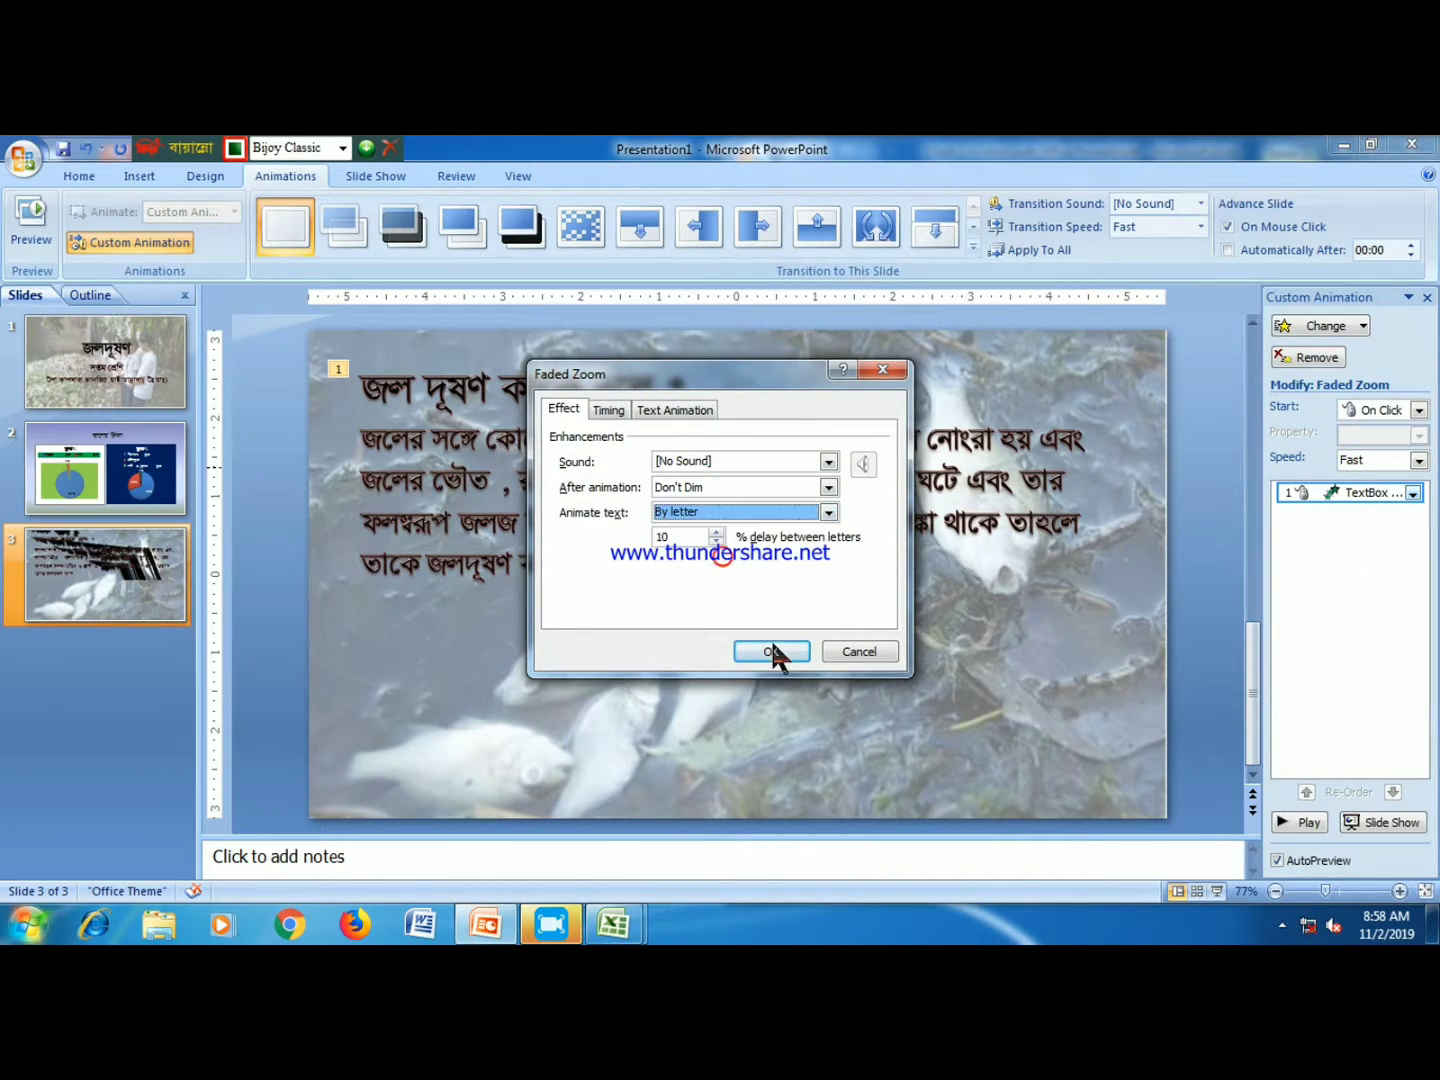
pyautogui.click(771, 651)
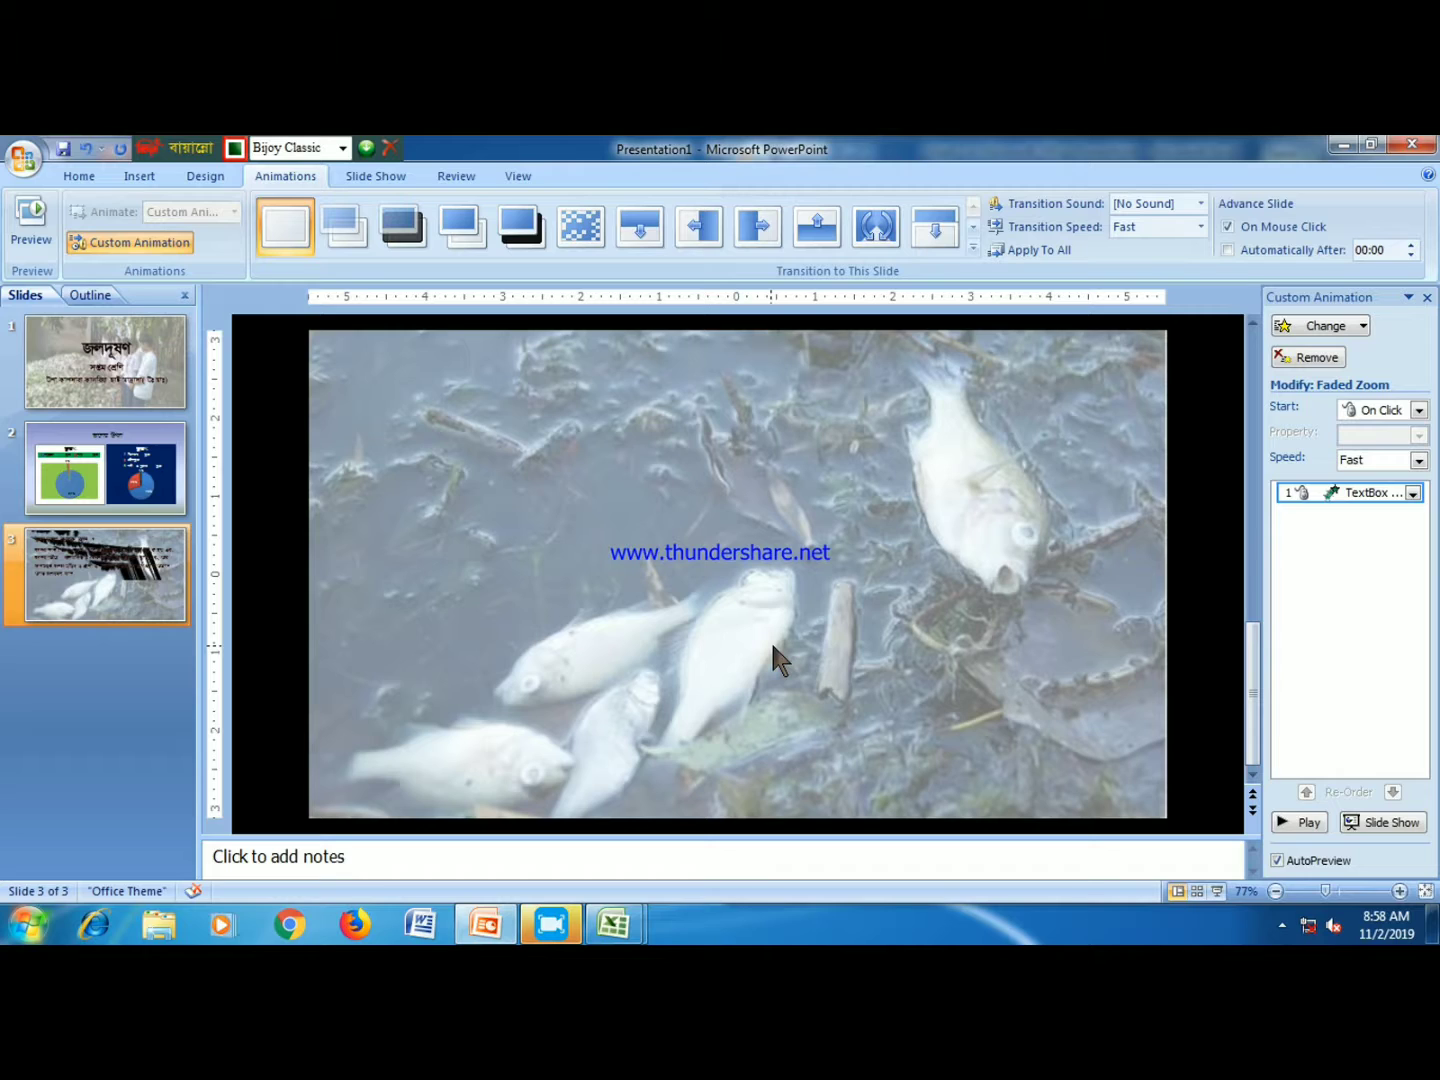
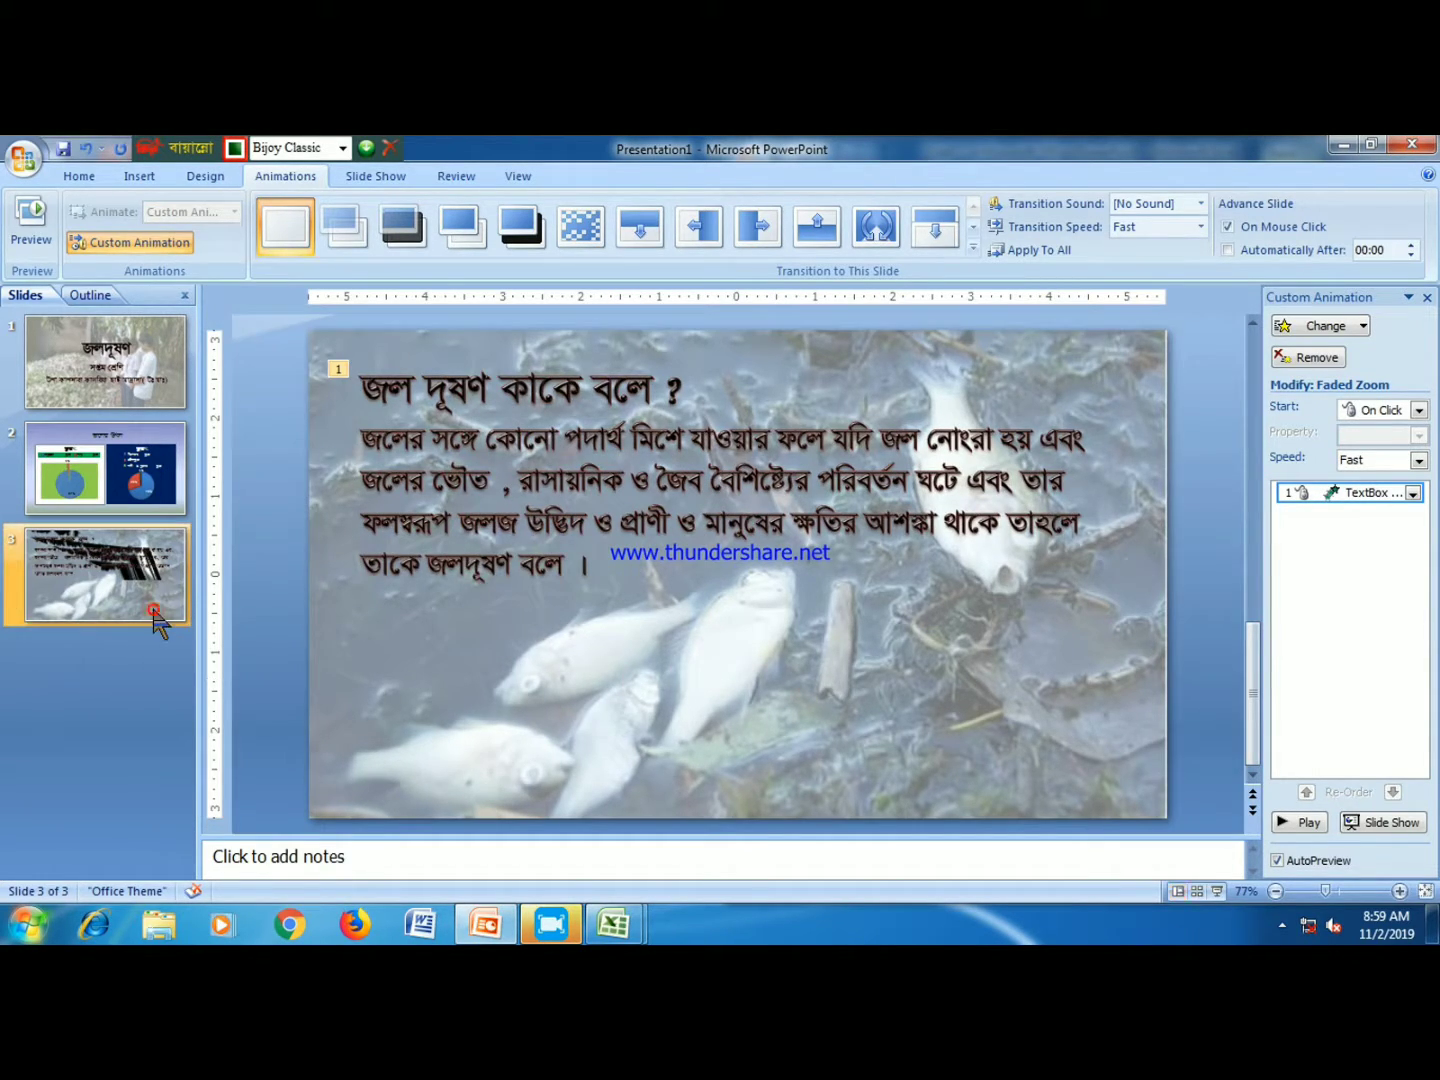
# - Add a new slide with the Title and Content layout
pyautogui.click(89, 173)
pyautogui.scroll(-1, 156, 275)
pyautogui.click(66, 175)
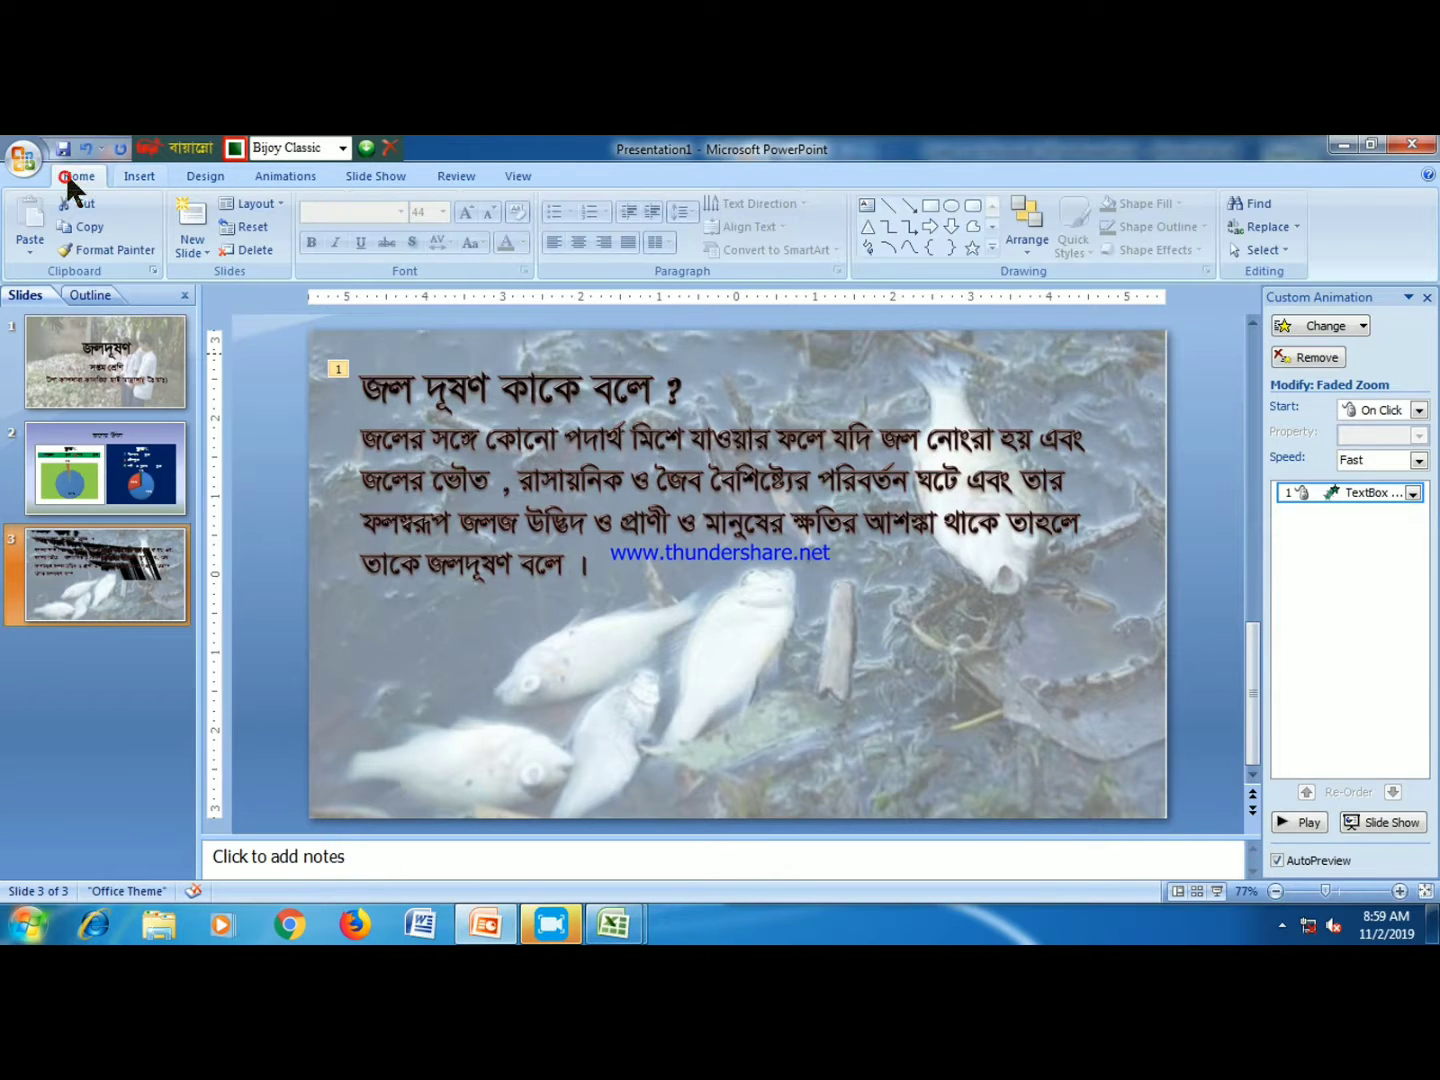
pyautogui.click(193, 246)
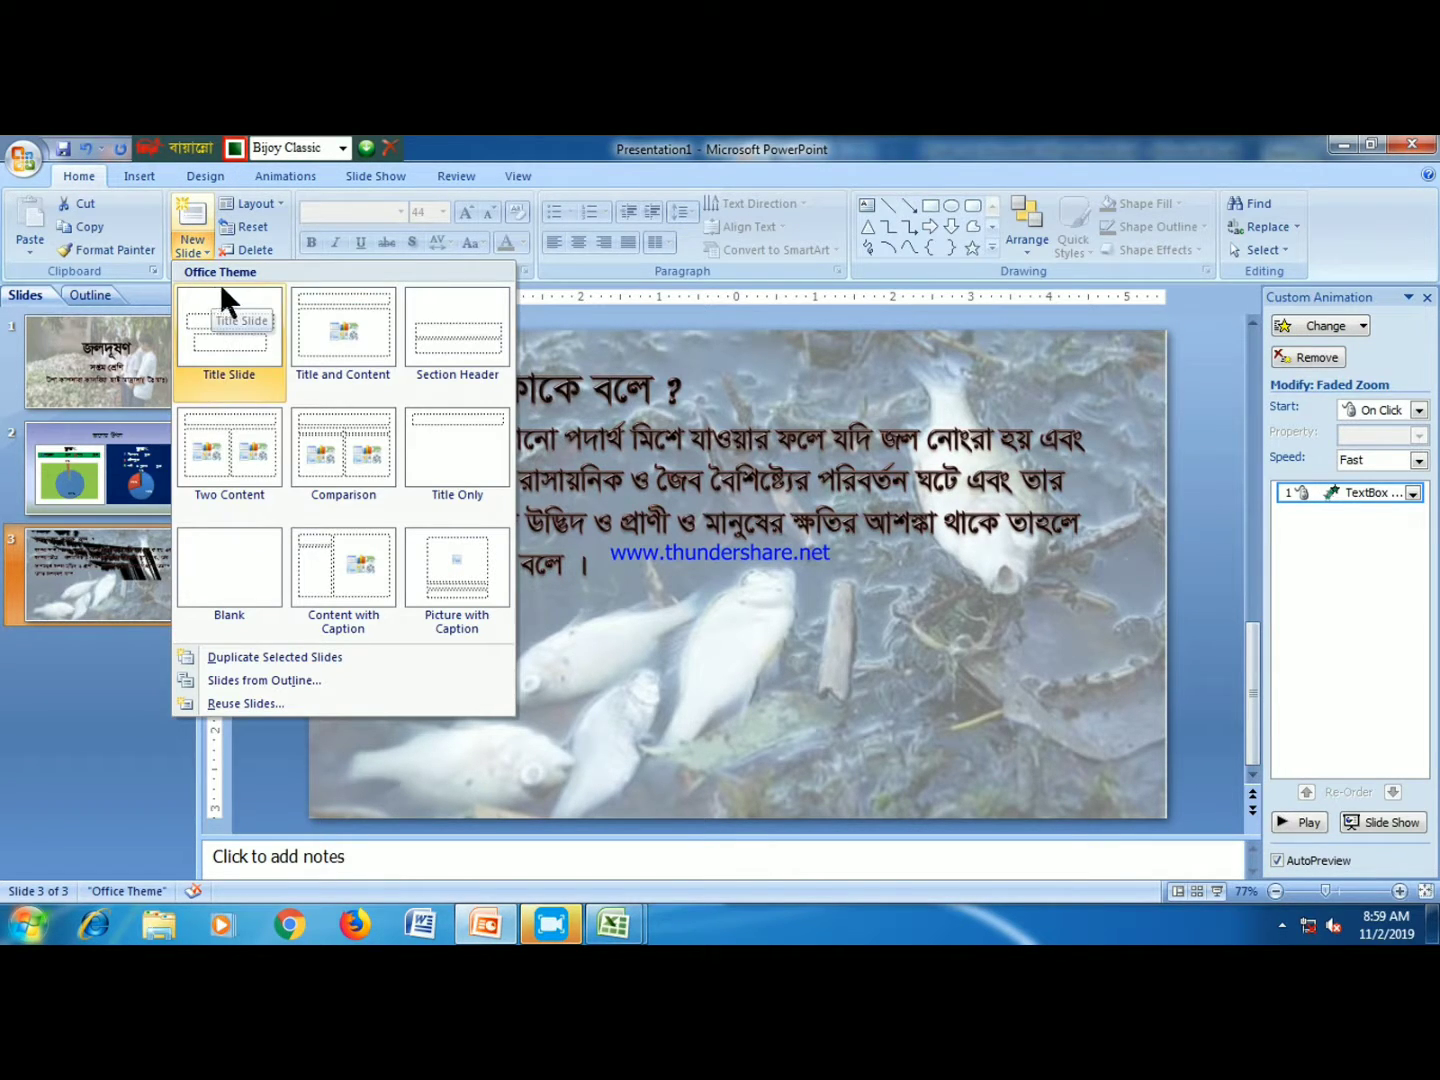
pyautogui.click(316, 330)
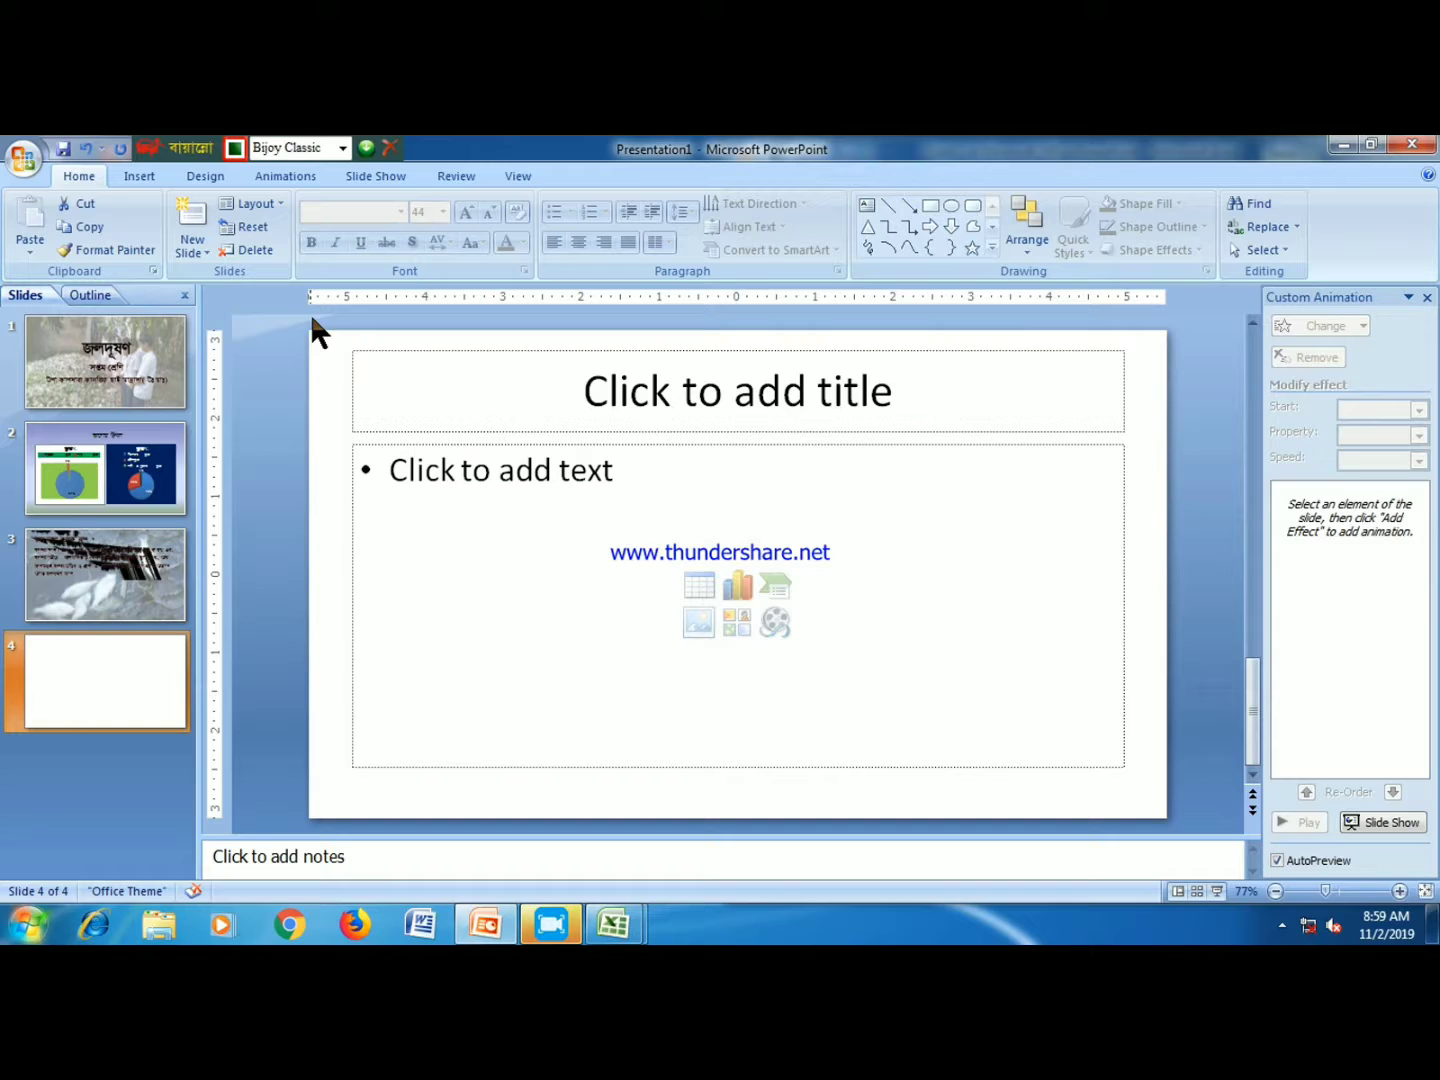
# - Title the slide 'জলের দূষক' in the SutonnyMJ font
pyautogui.click(862, 406)
pyautogui.click(444, 211)
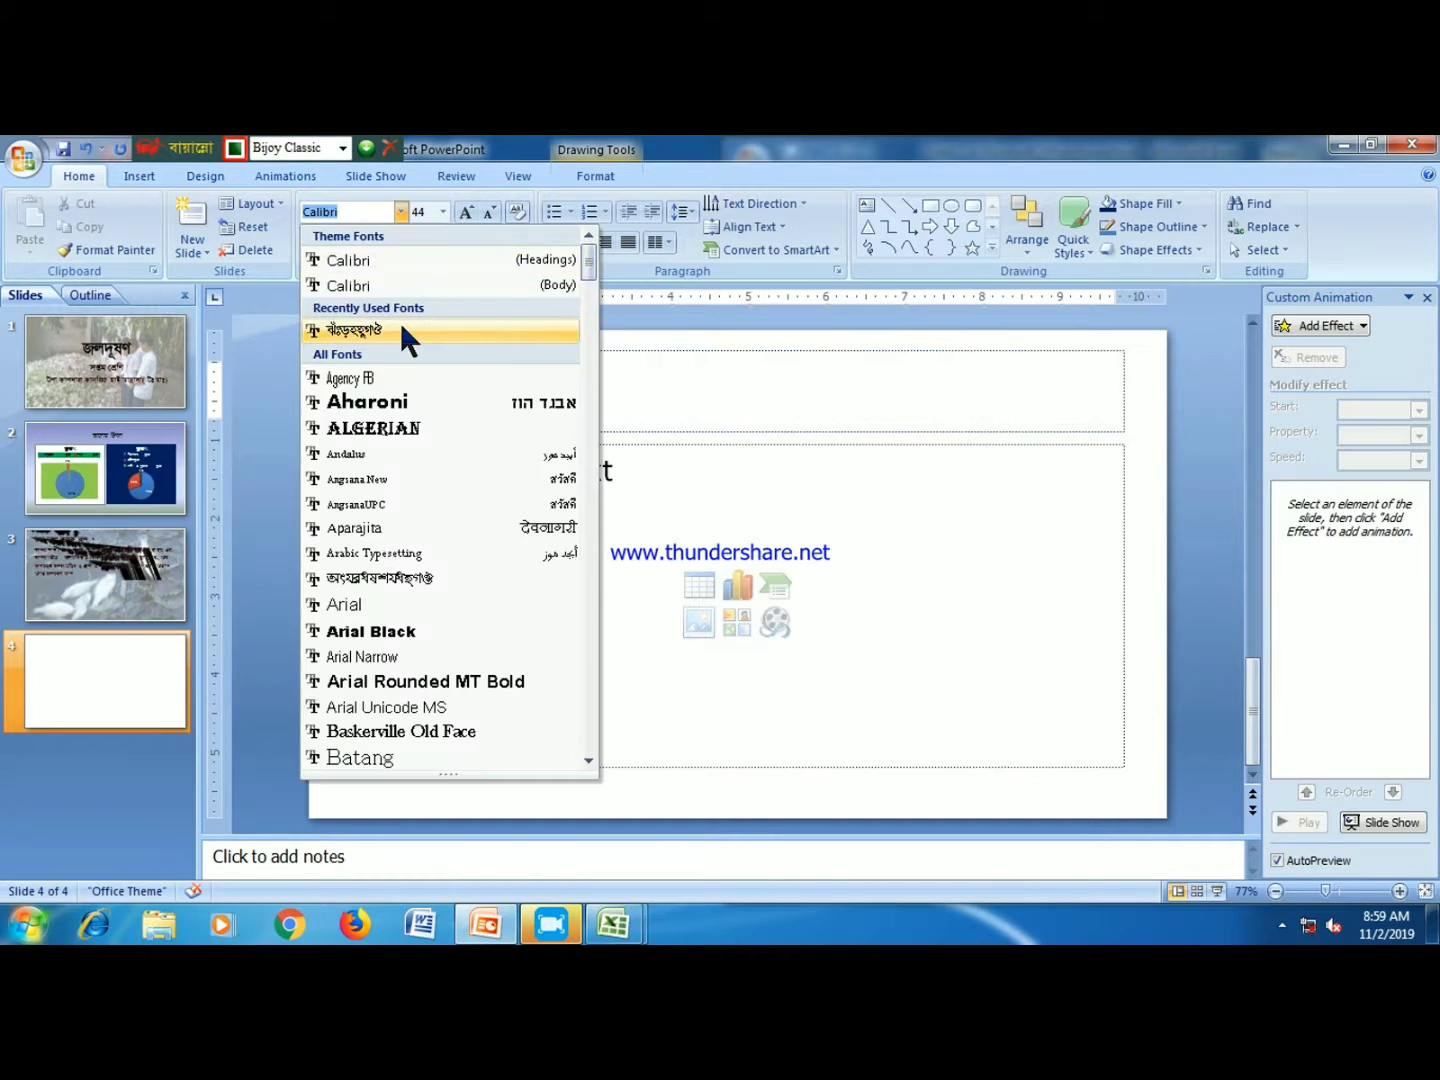
pyautogui.click(401, 329)
pyautogui.write('জলের দু')
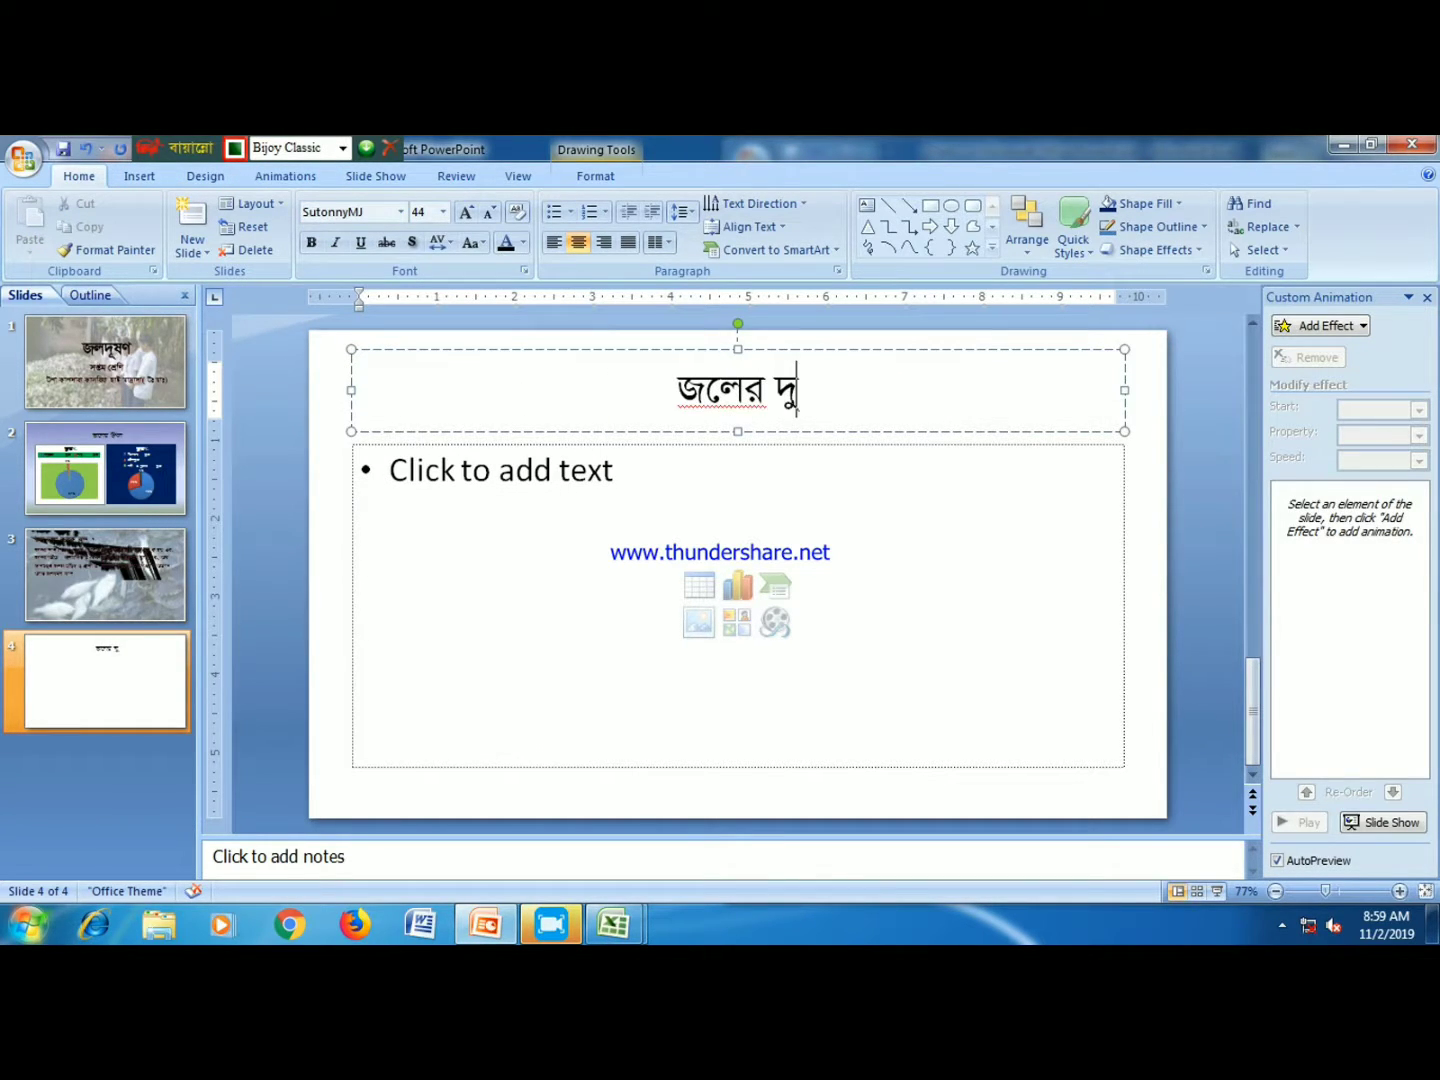
pyautogui.press('BackSpace')
pyautogui.write('ূষক')
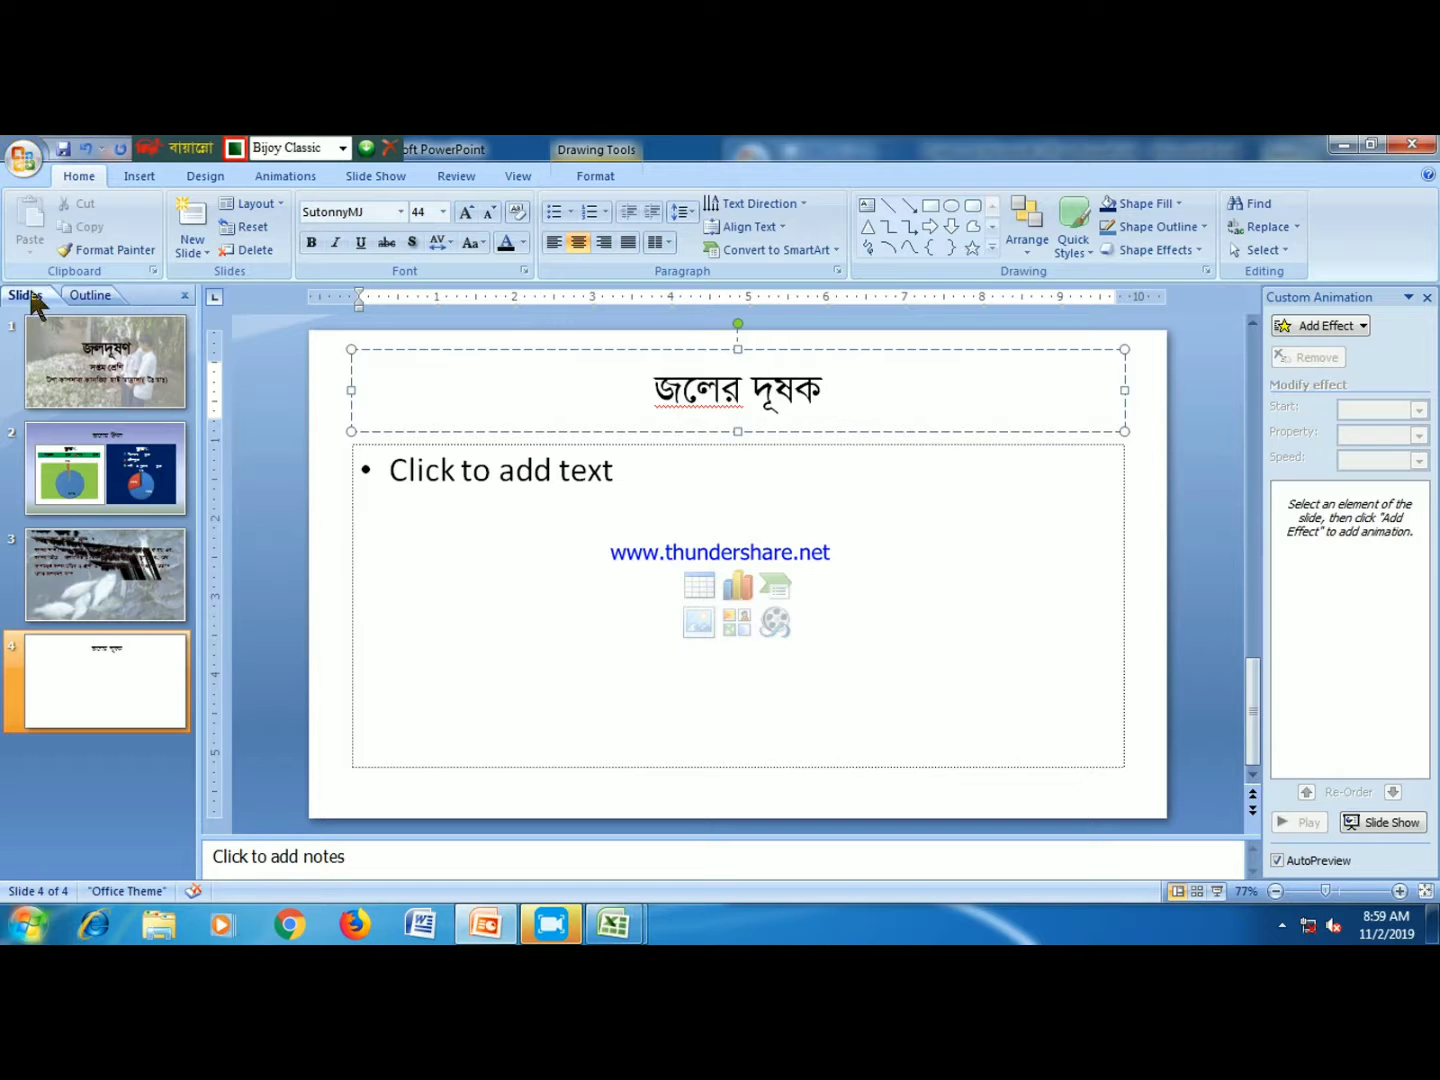
pyautogui.click(689, 589)
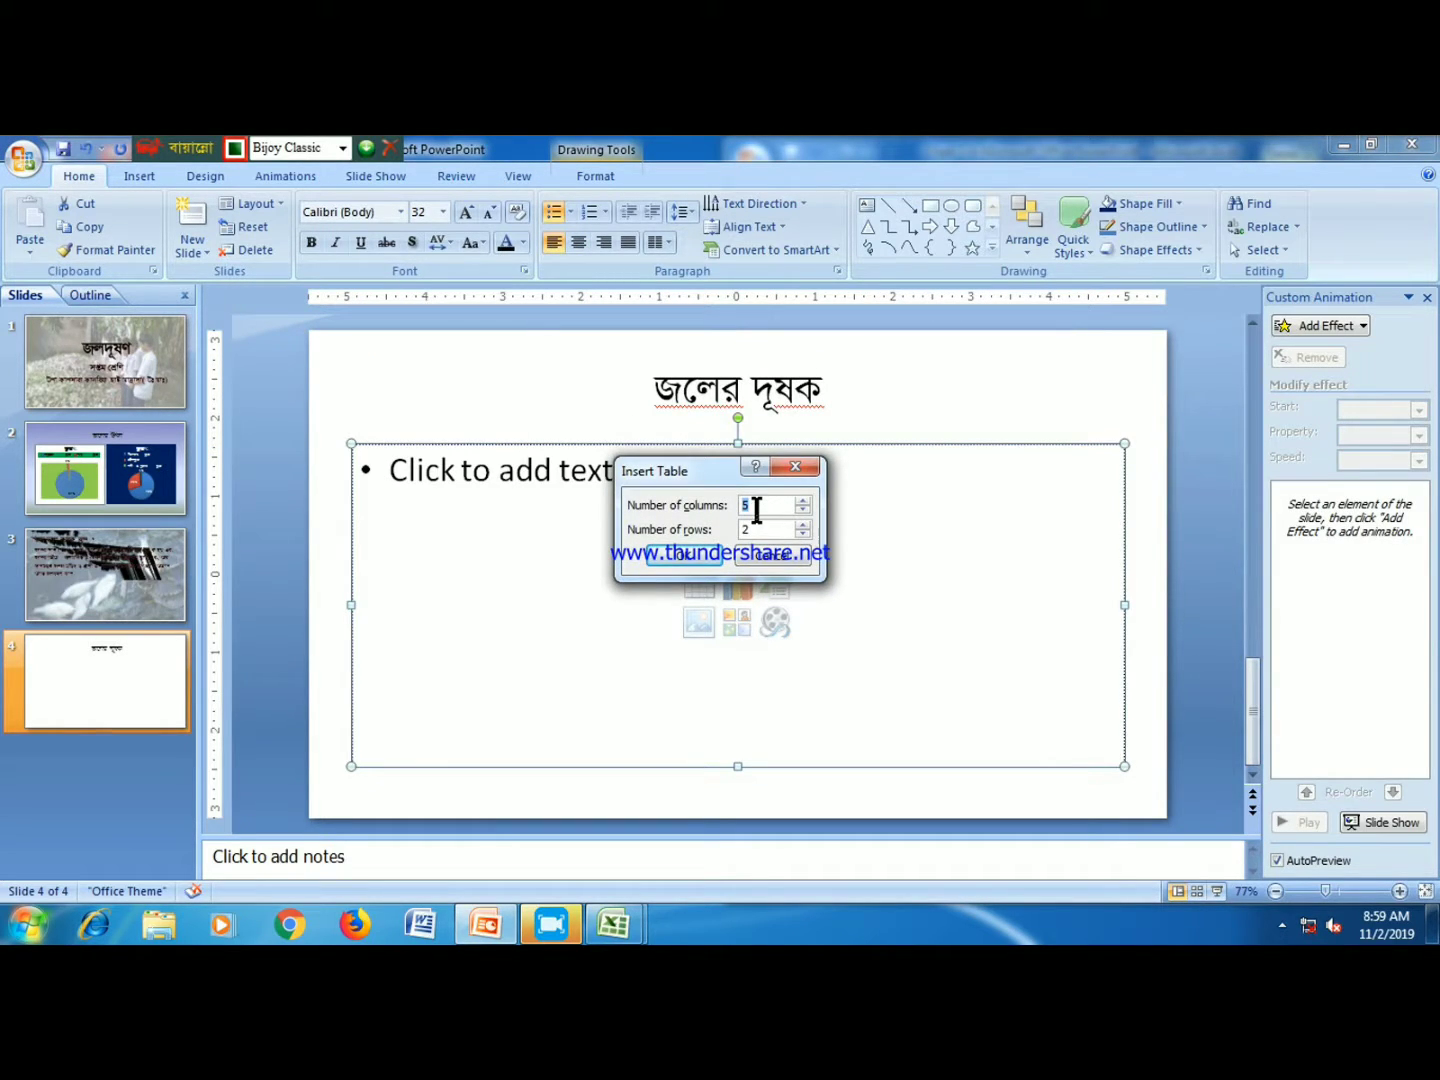
# - Insert a 2-column, 5-row table and make it taller
pyautogui.write('2')
pyautogui.press('Tab')
pyautogui.click(689, 554)
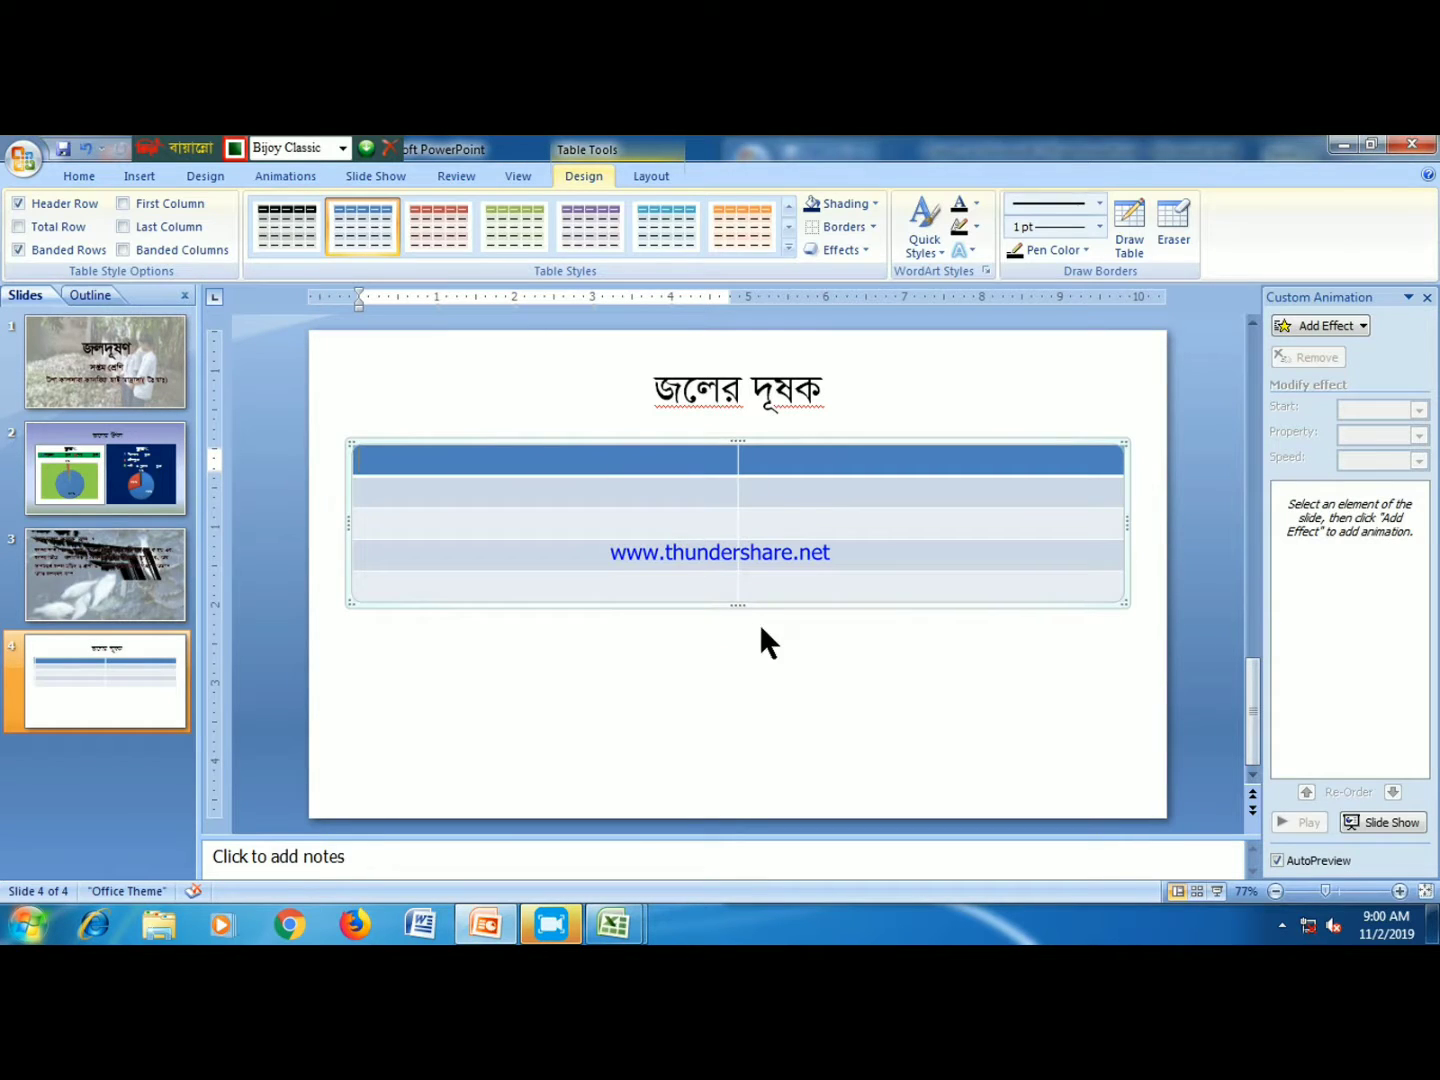
pyautogui.moveTo(740, 604); pyautogui.dragTo(726, 776)
# - Set the table's font to SutonnyMJ
pyautogui.moveTo(480, 491); pyautogui.dragTo(998, 745)
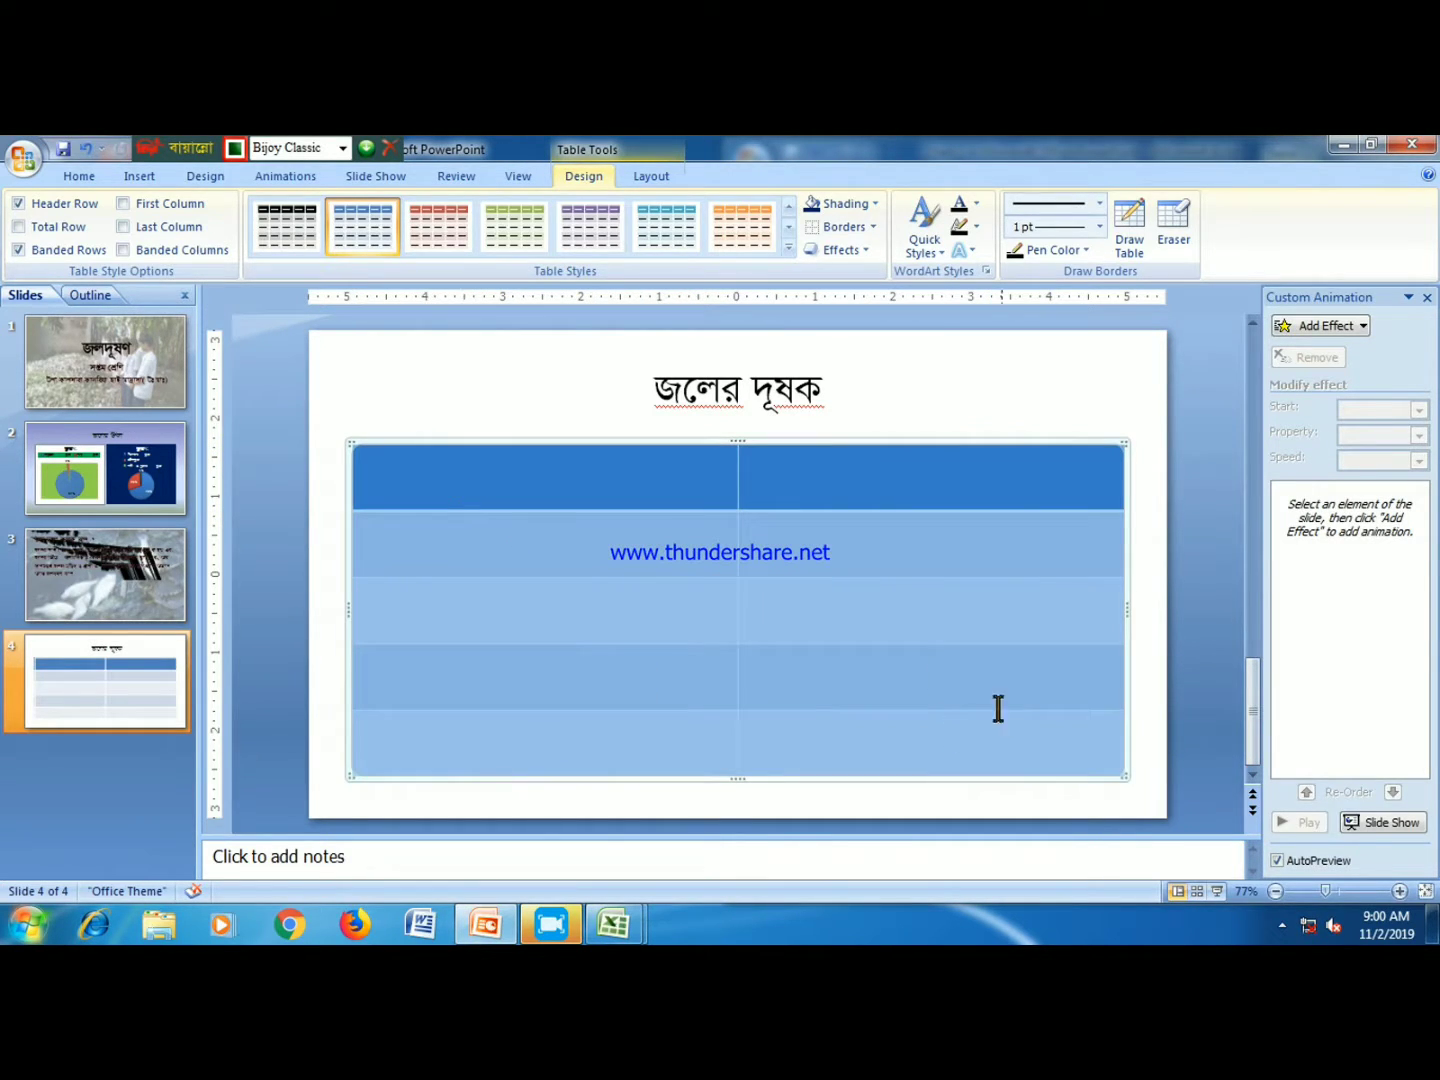
pyautogui.click(79, 176)
pyautogui.click(401, 212)
pyautogui.click(396, 331)
pyautogui.click(553, 493)
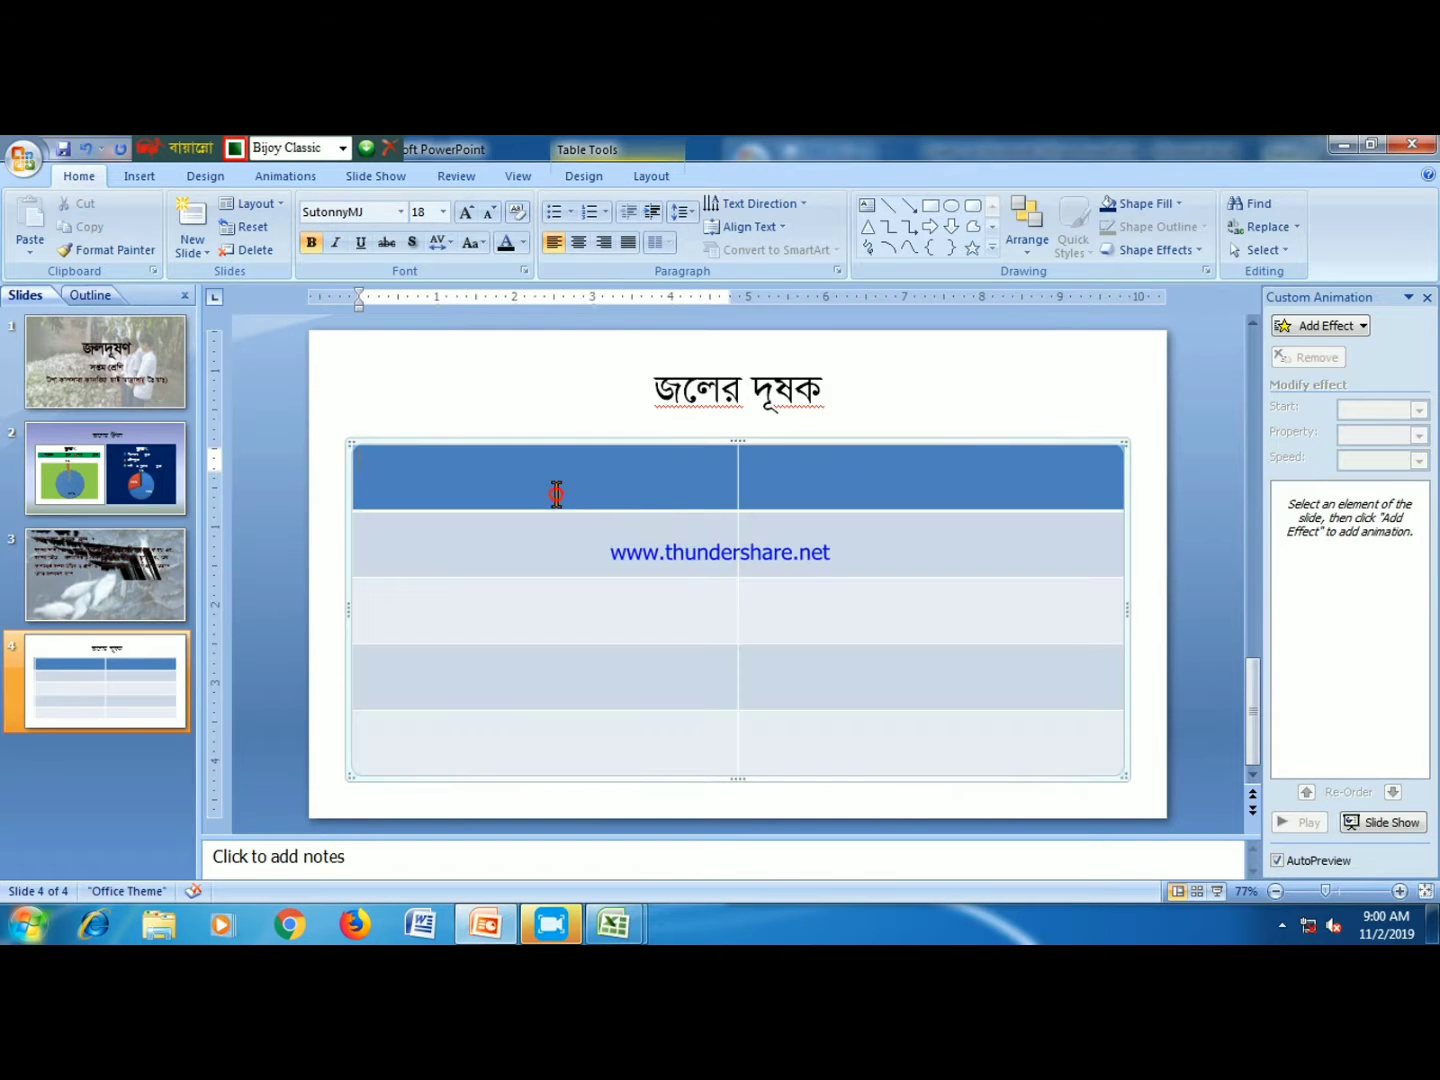
pyautogui.click(778, 446)
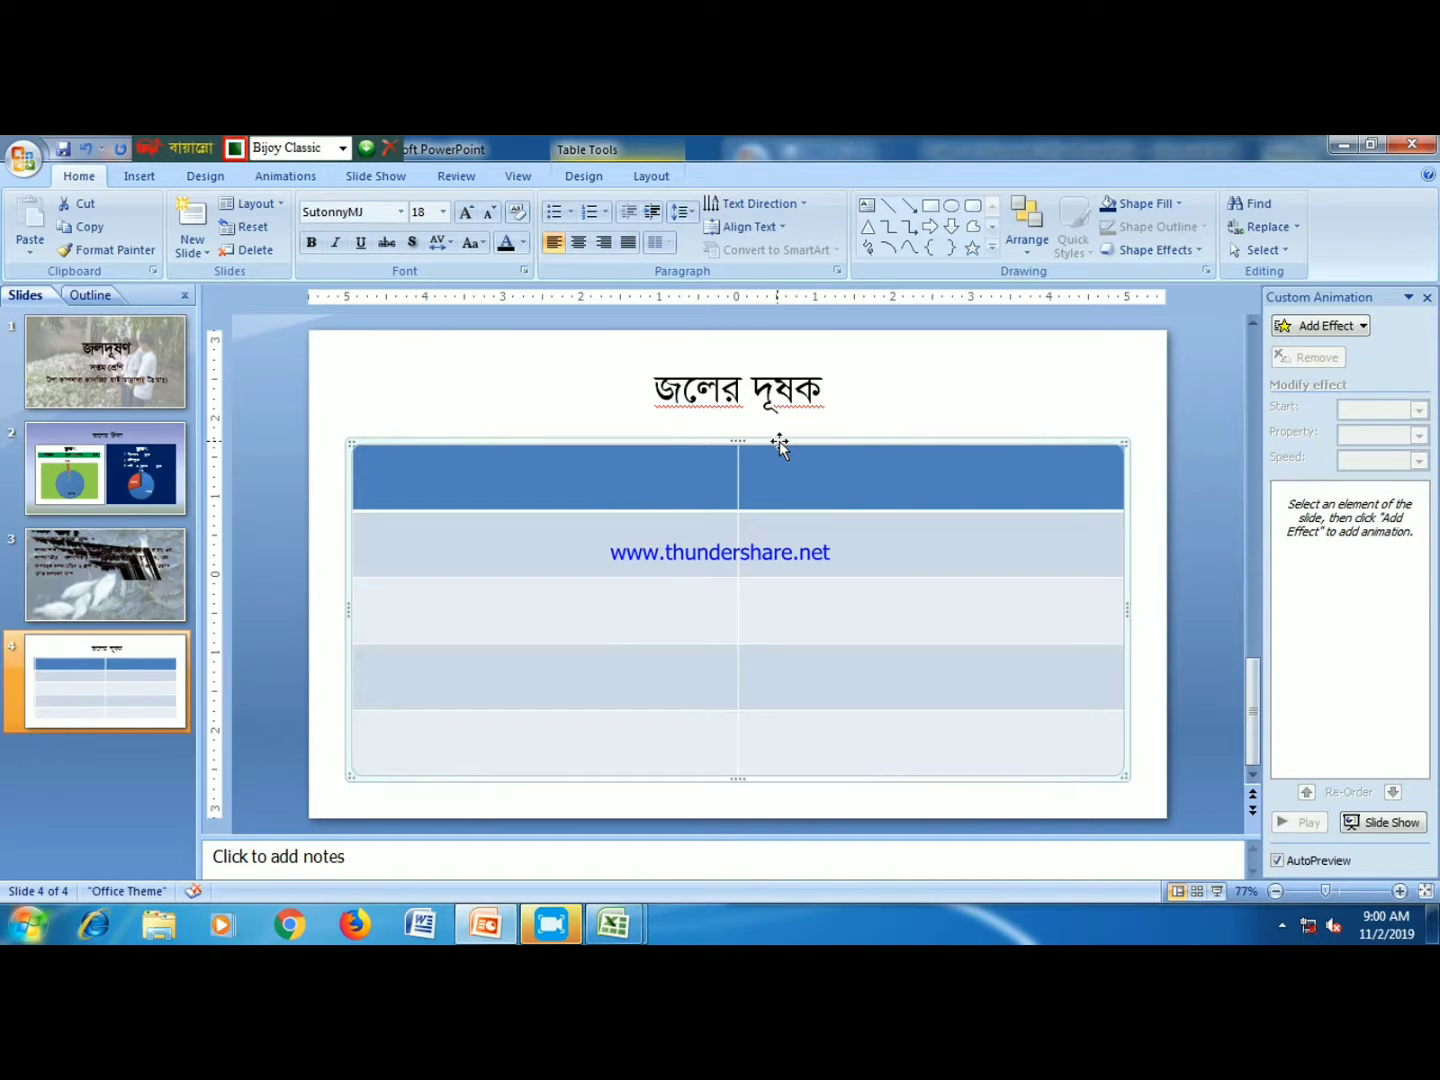
pyautogui.click(402, 469)
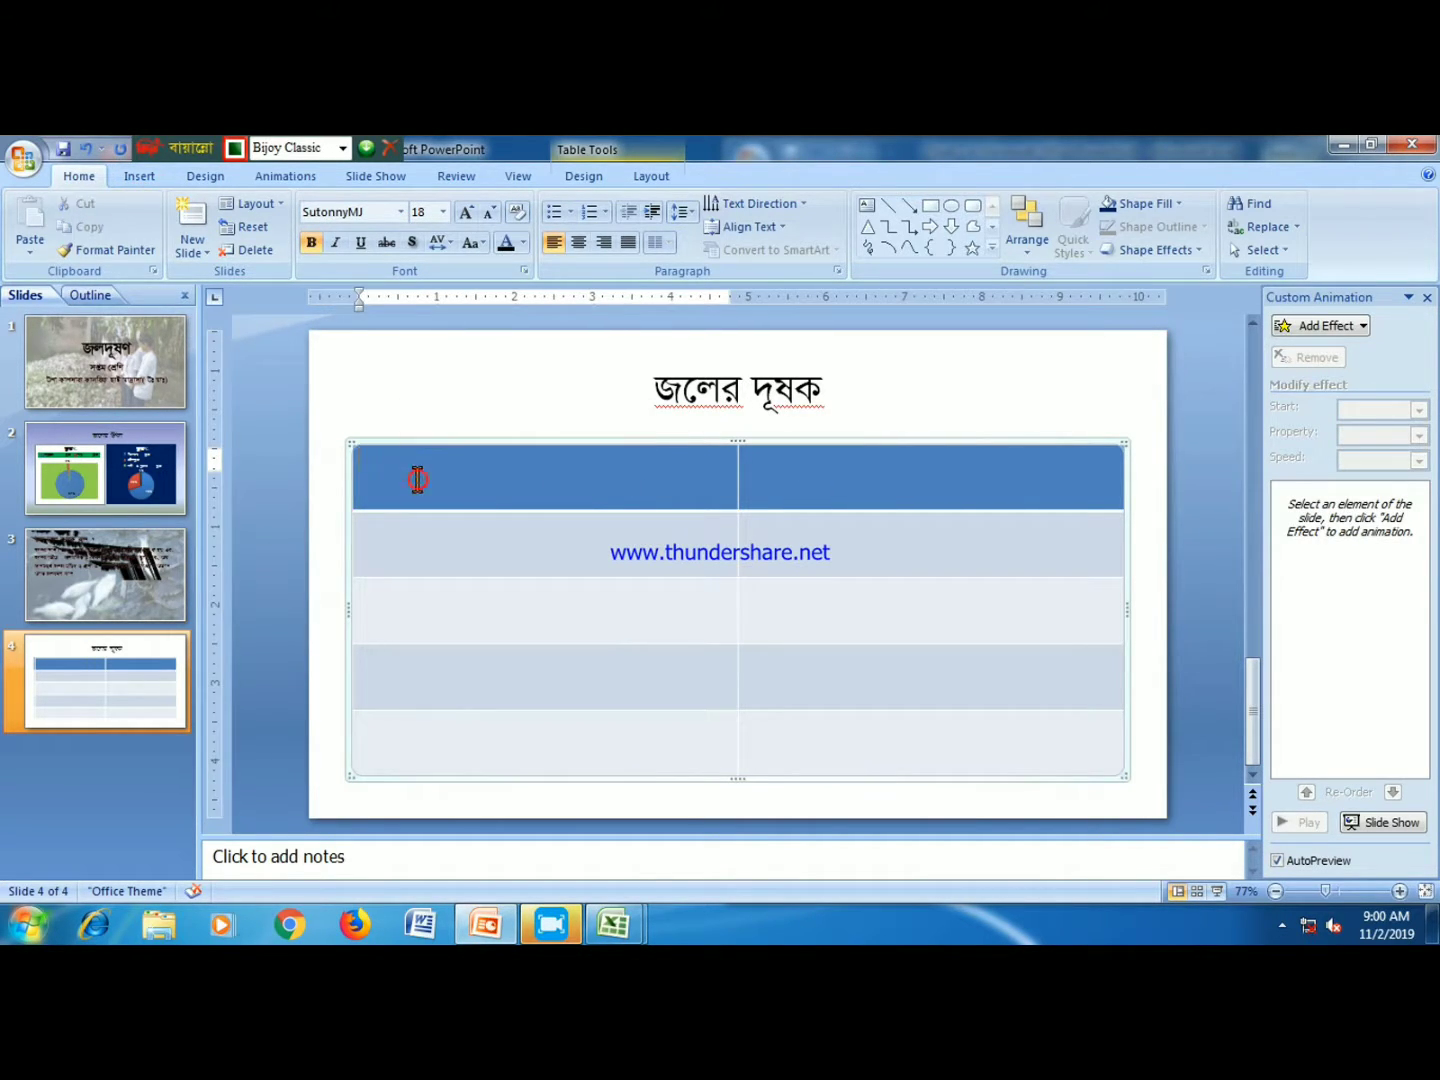
pyautogui.rightClick(418, 478)
pyautogui.click(374, 482)
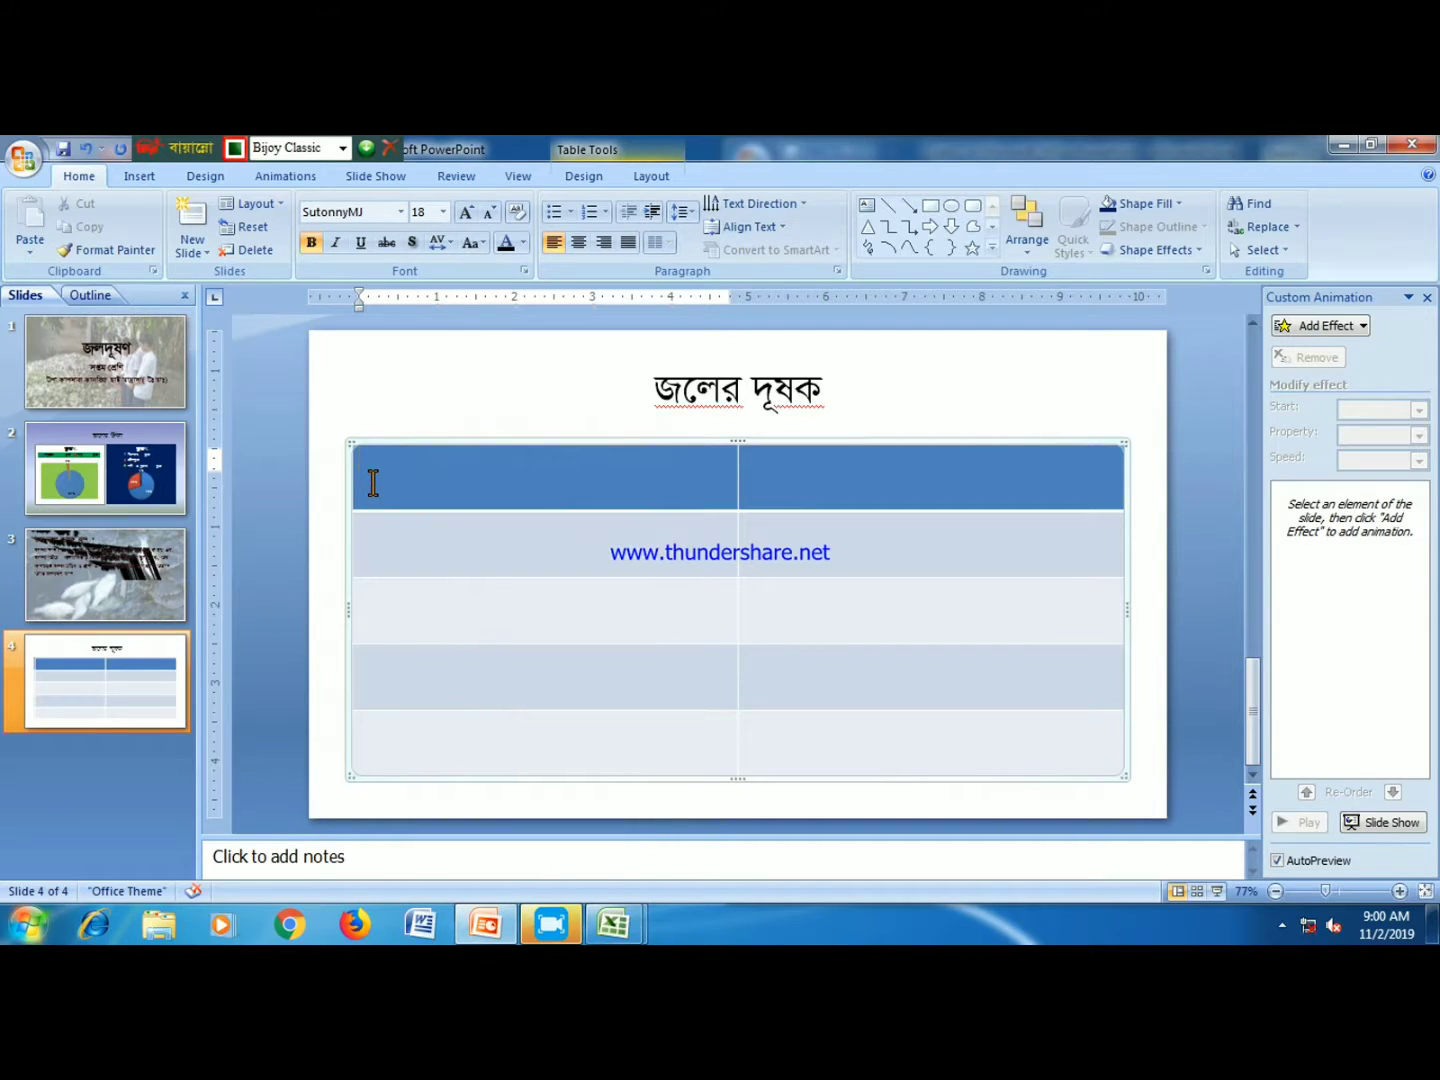
# - Apply the black-bordered grey banded table style
pyautogui.click(661, 180)
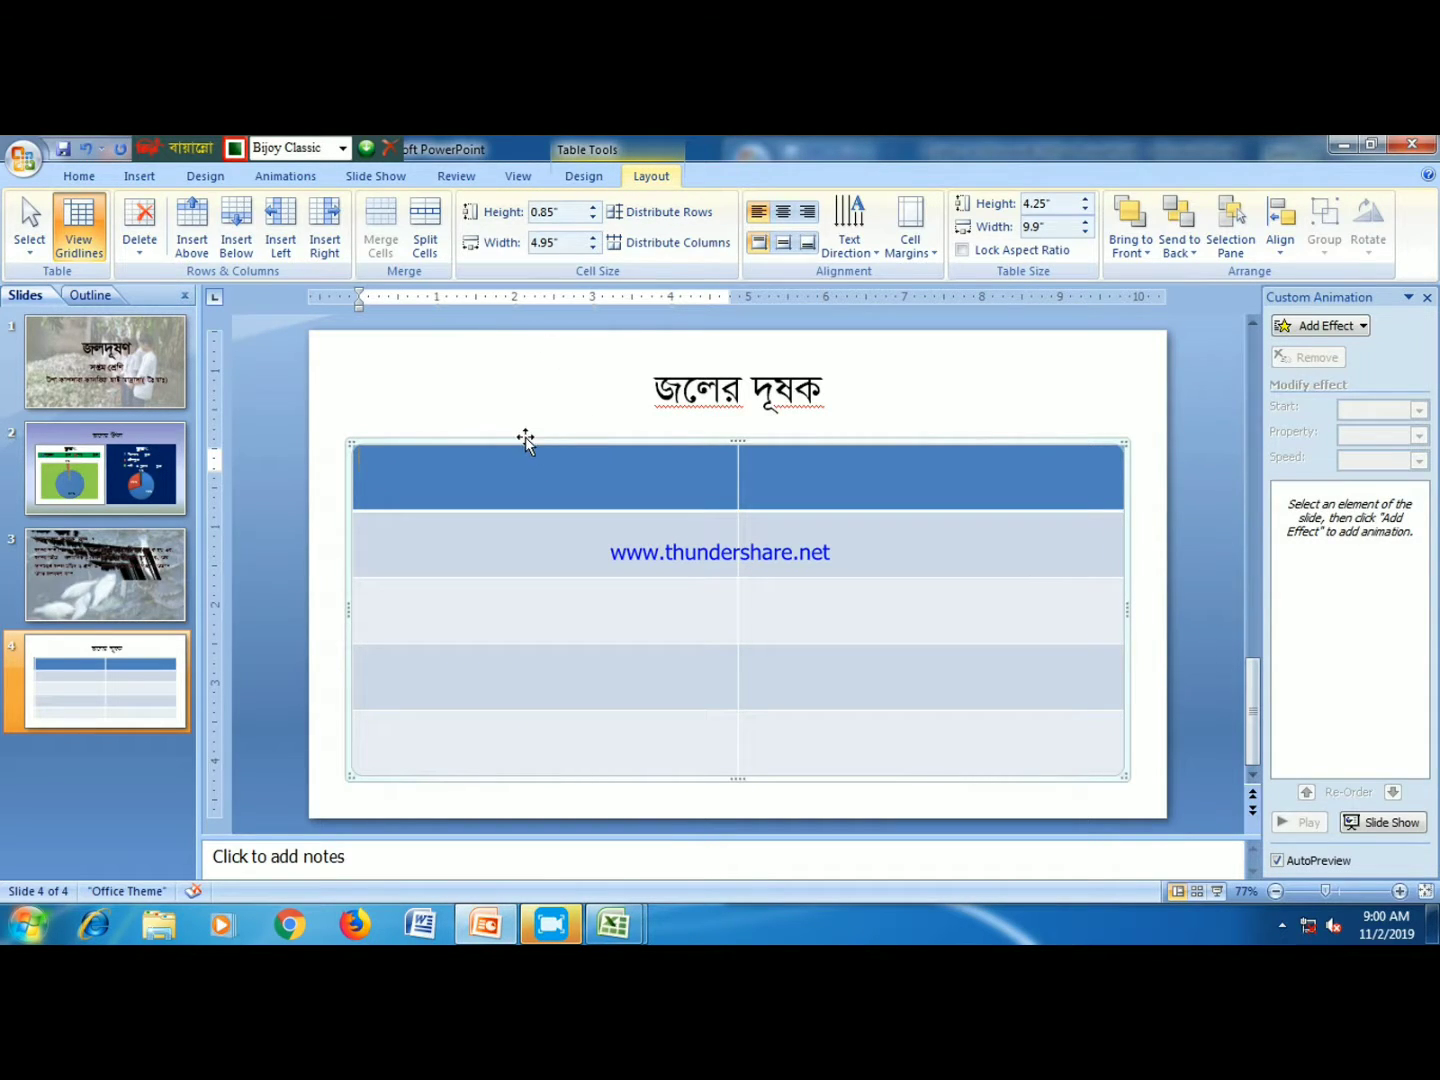
pyautogui.click(525, 436)
pyautogui.click(589, 176)
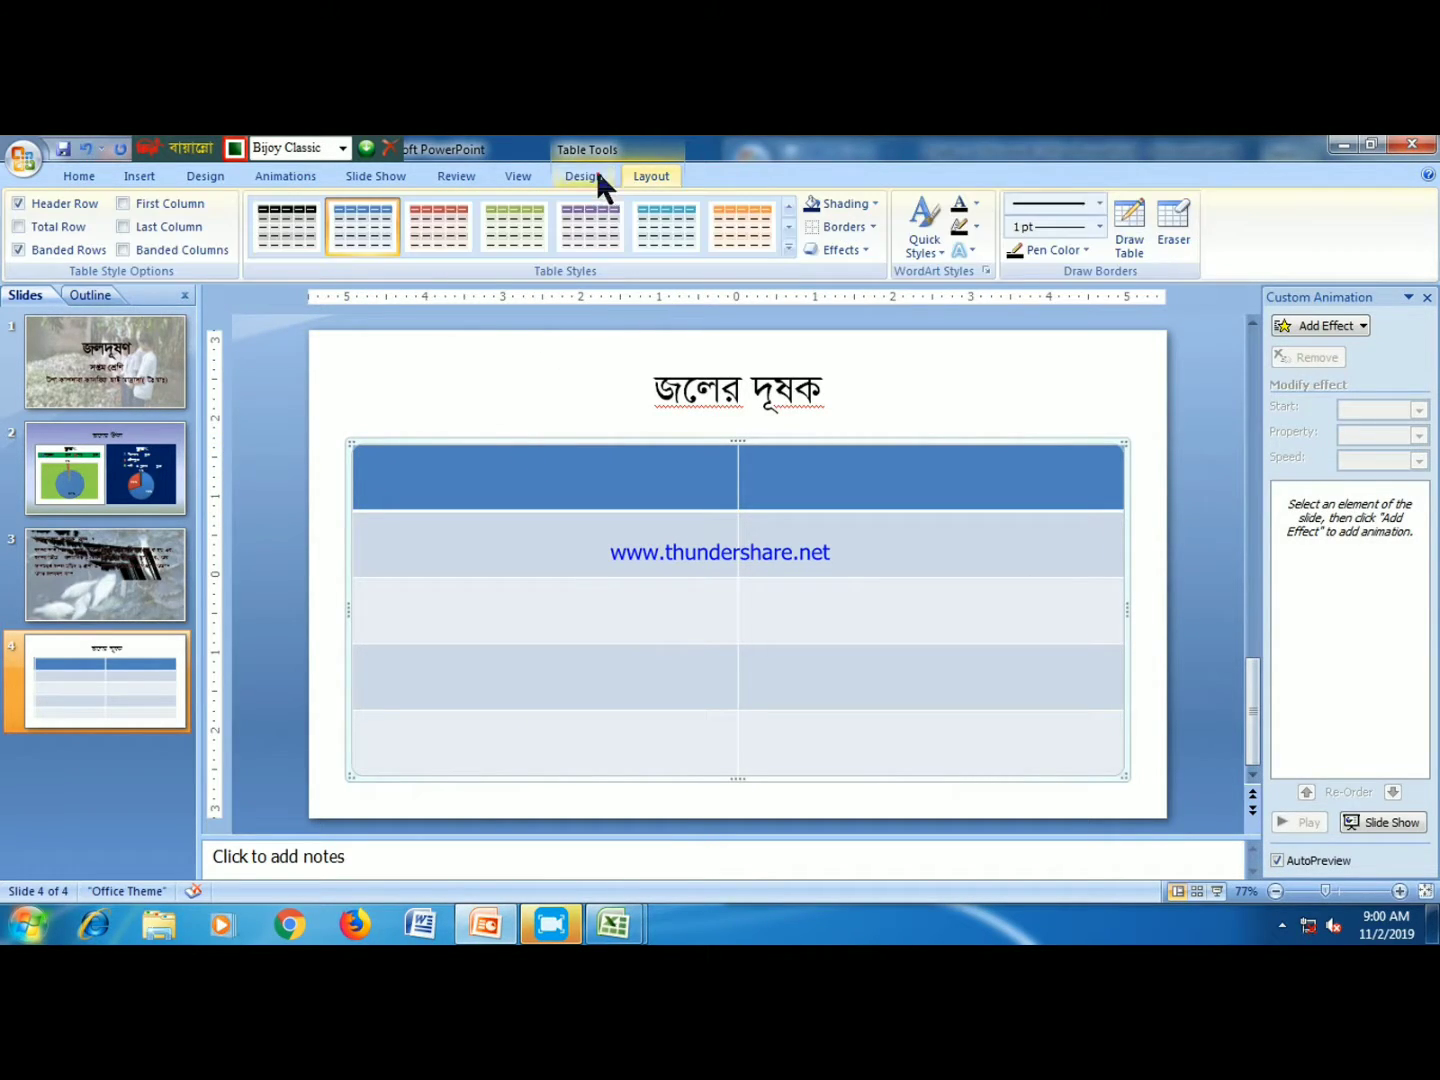
pyautogui.click(787, 247)
pyautogui.click(289, 524)
pyautogui.click(518, 468)
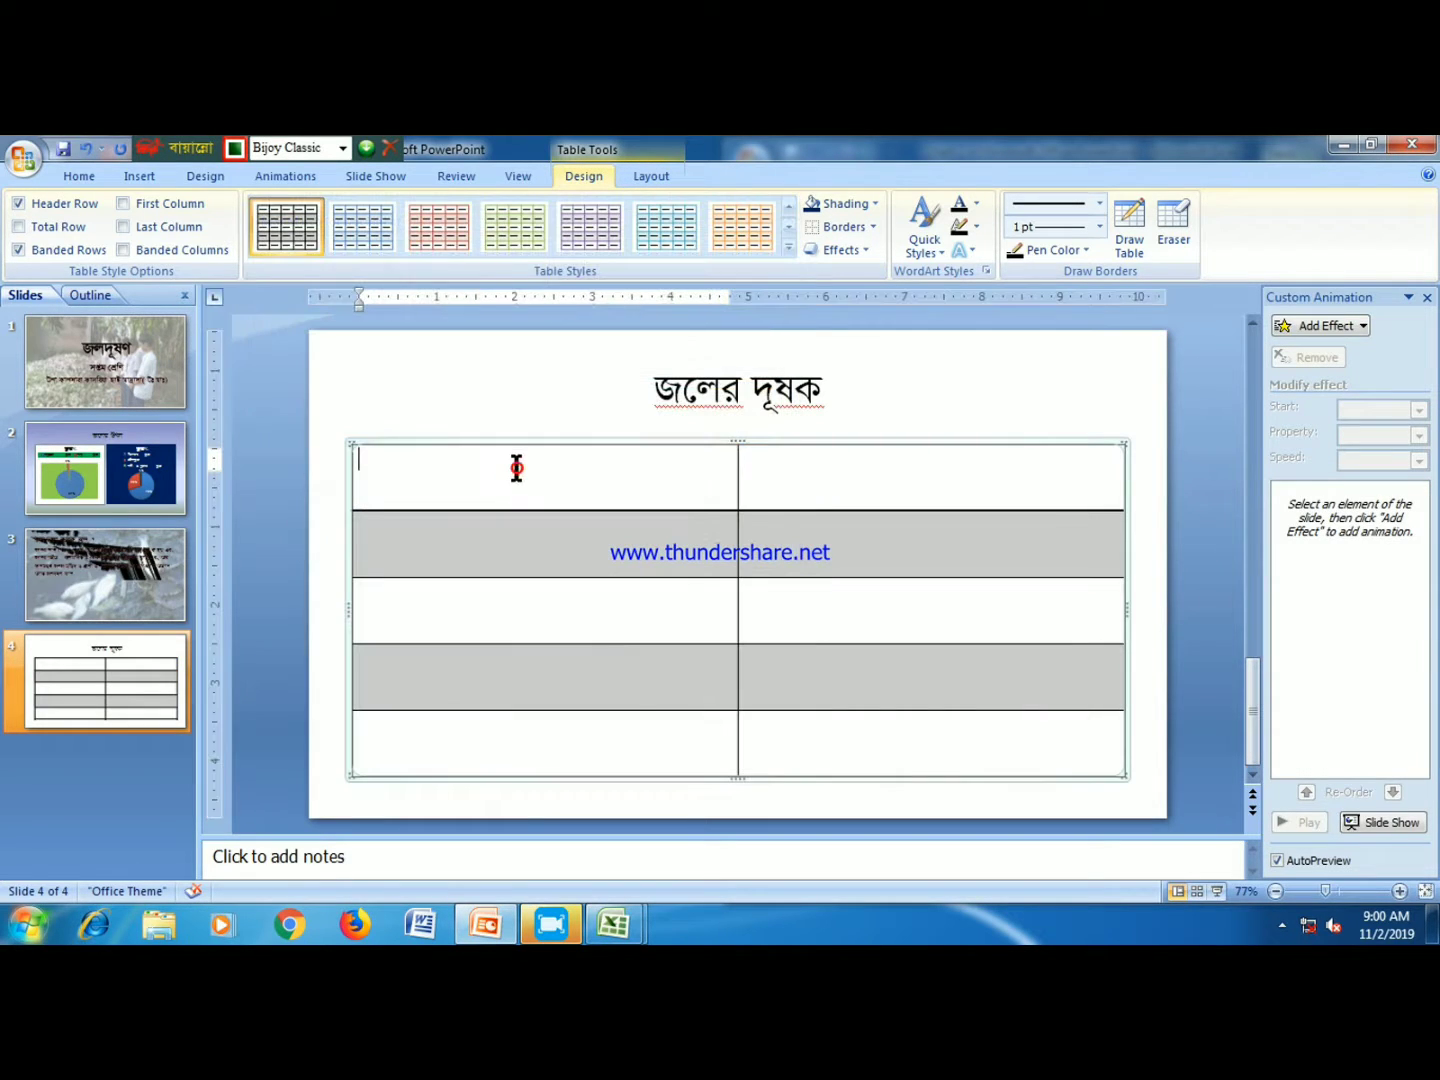
pyautogui.click(79, 175)
# - Centre the table text at size 18 and move the table up toward the title
pyautogui.click(579, 242)
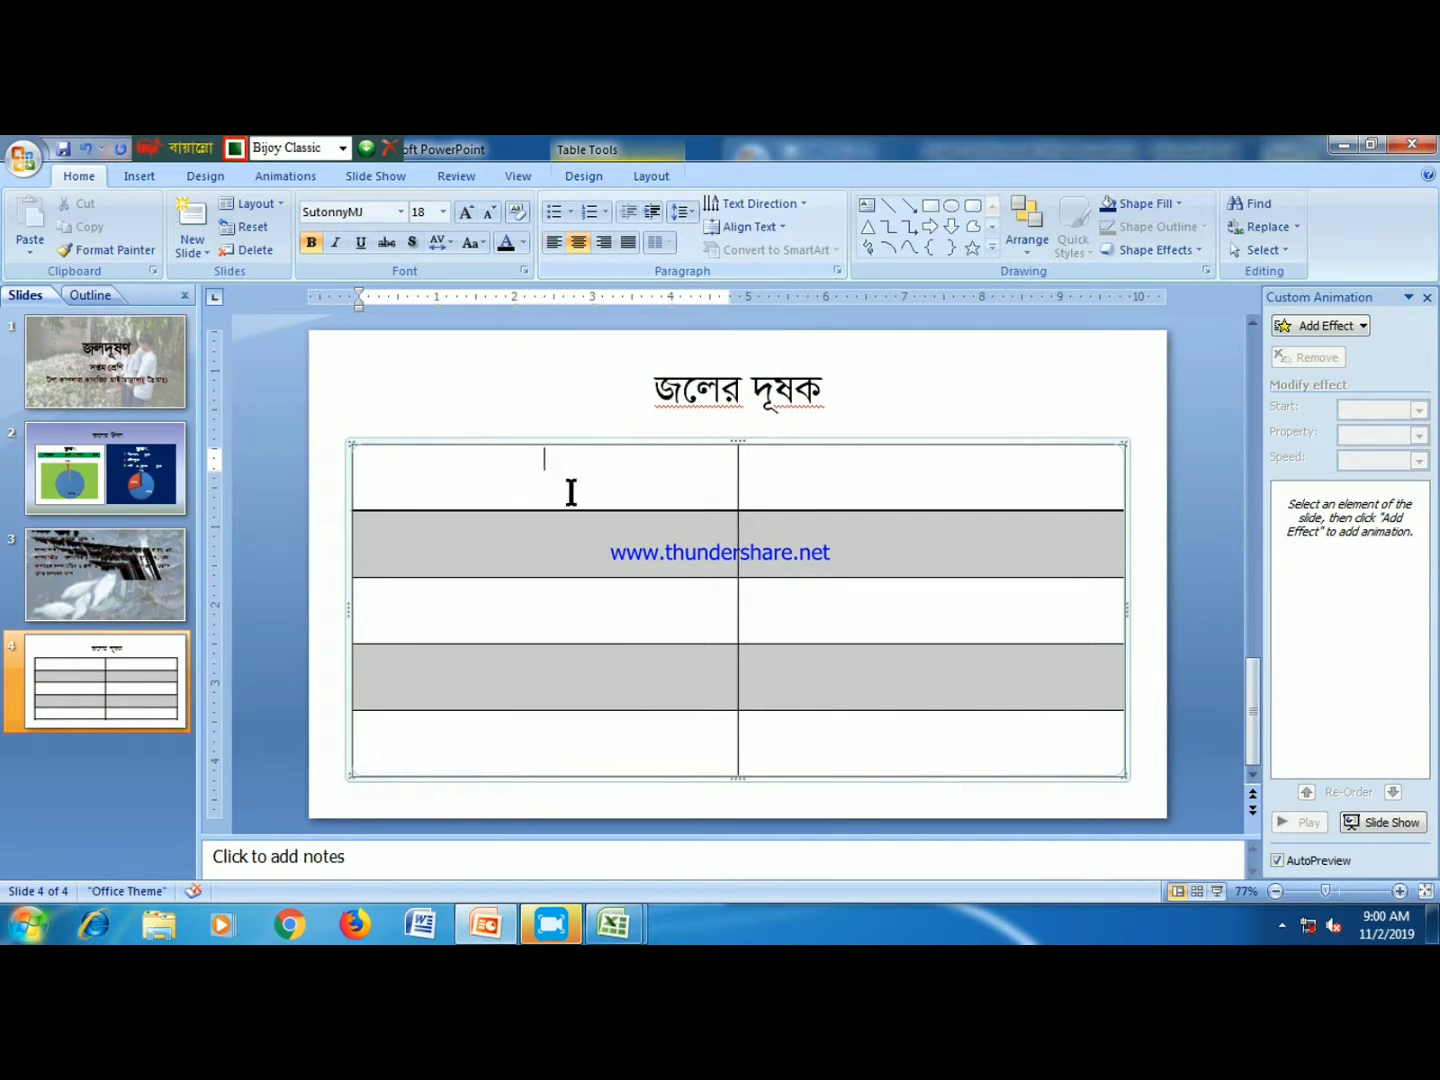
pyautogui.moveTo(572, 491); pyautogui.dragTo(918, 738)
pyautogui.click(565, 450)
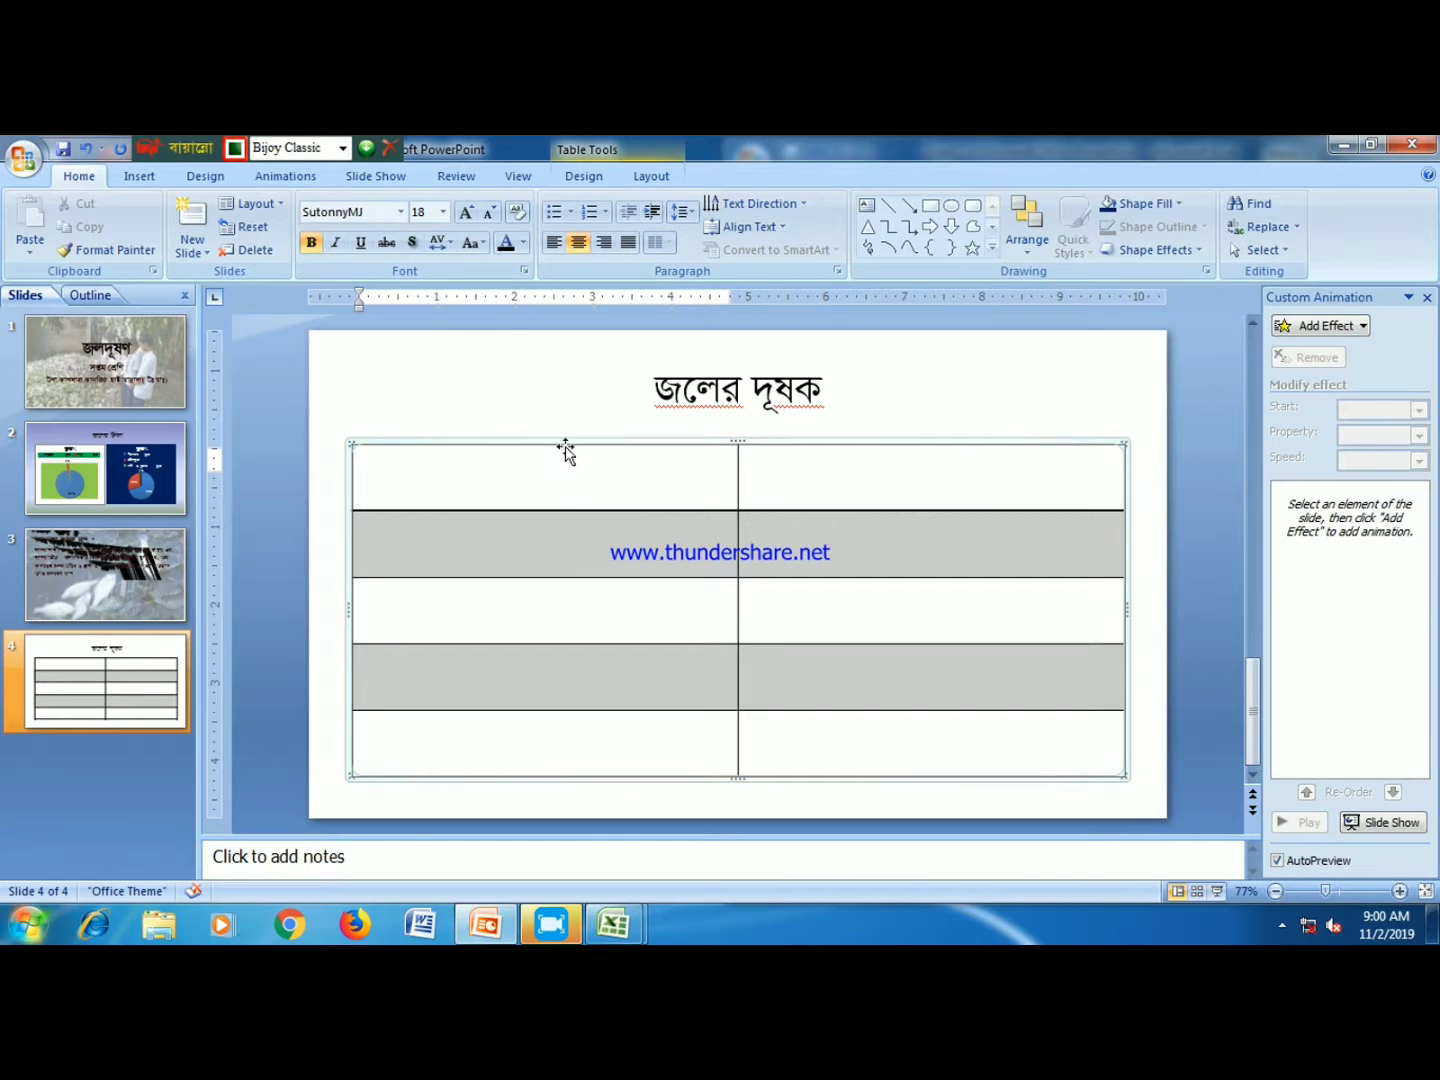
pyautogui.click(443, 211)
pyautogui.click(573, 469)
pyautogui.moveTo(692, 443); pyautogui.dragTo(689, 416)
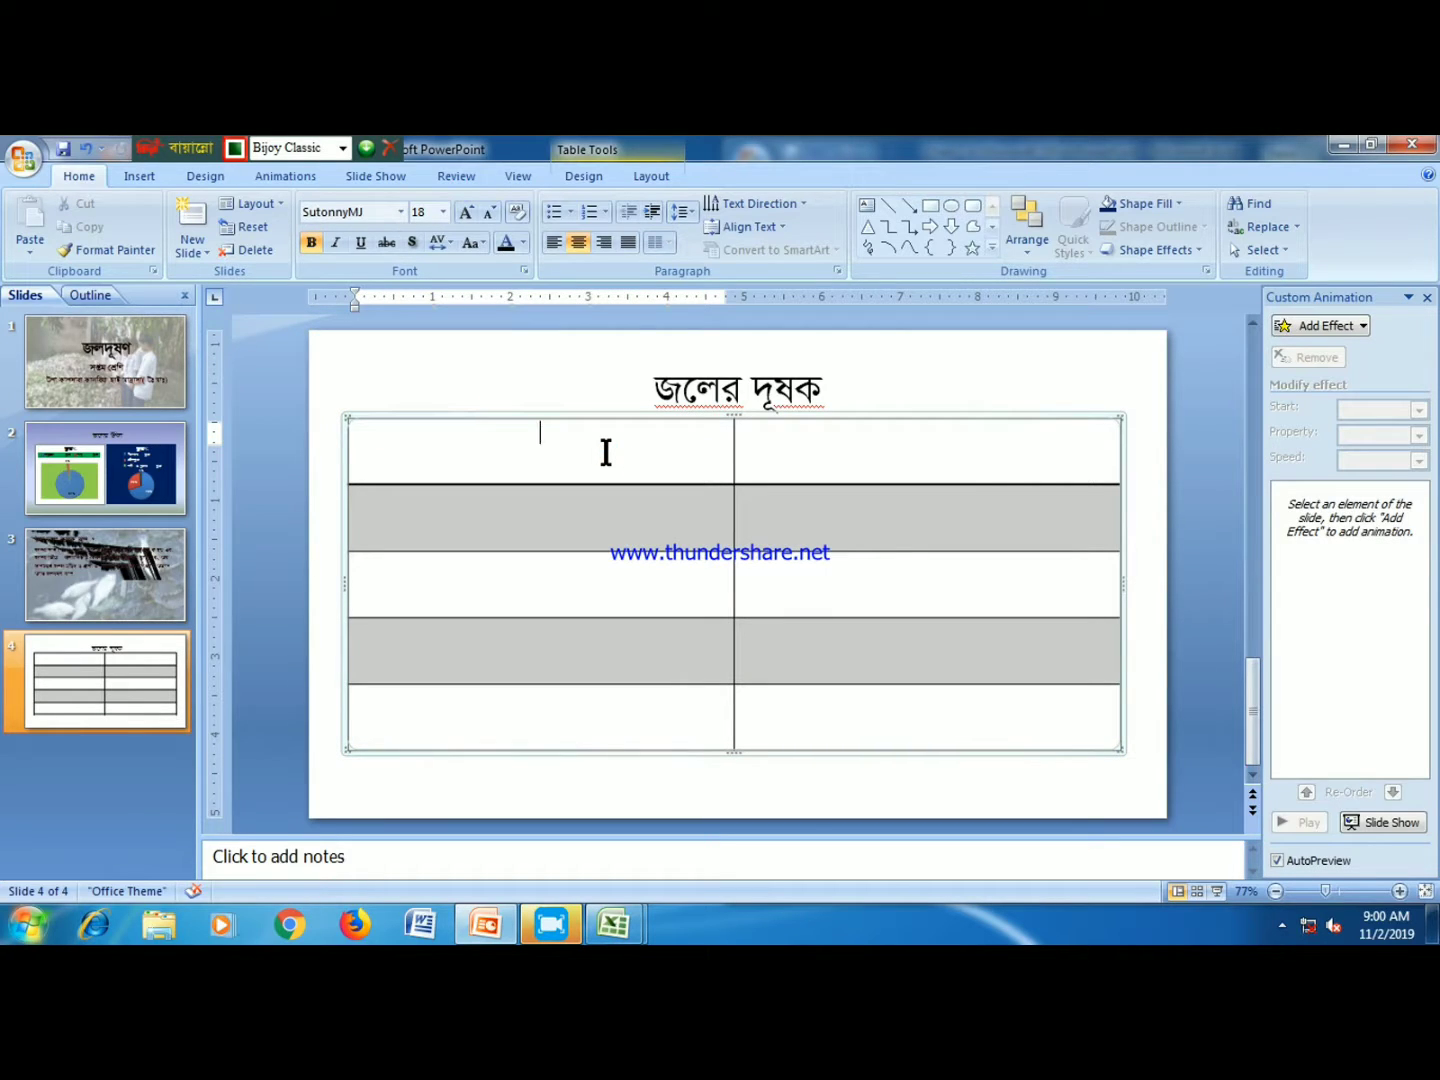
# - Enter headers 'জলদূষক' and 'মাধ্যম', and shorten the header row and the table
pyautogui.write('জল')
pyautogui.write('দূষক')
pyautogui.click(540, 500)
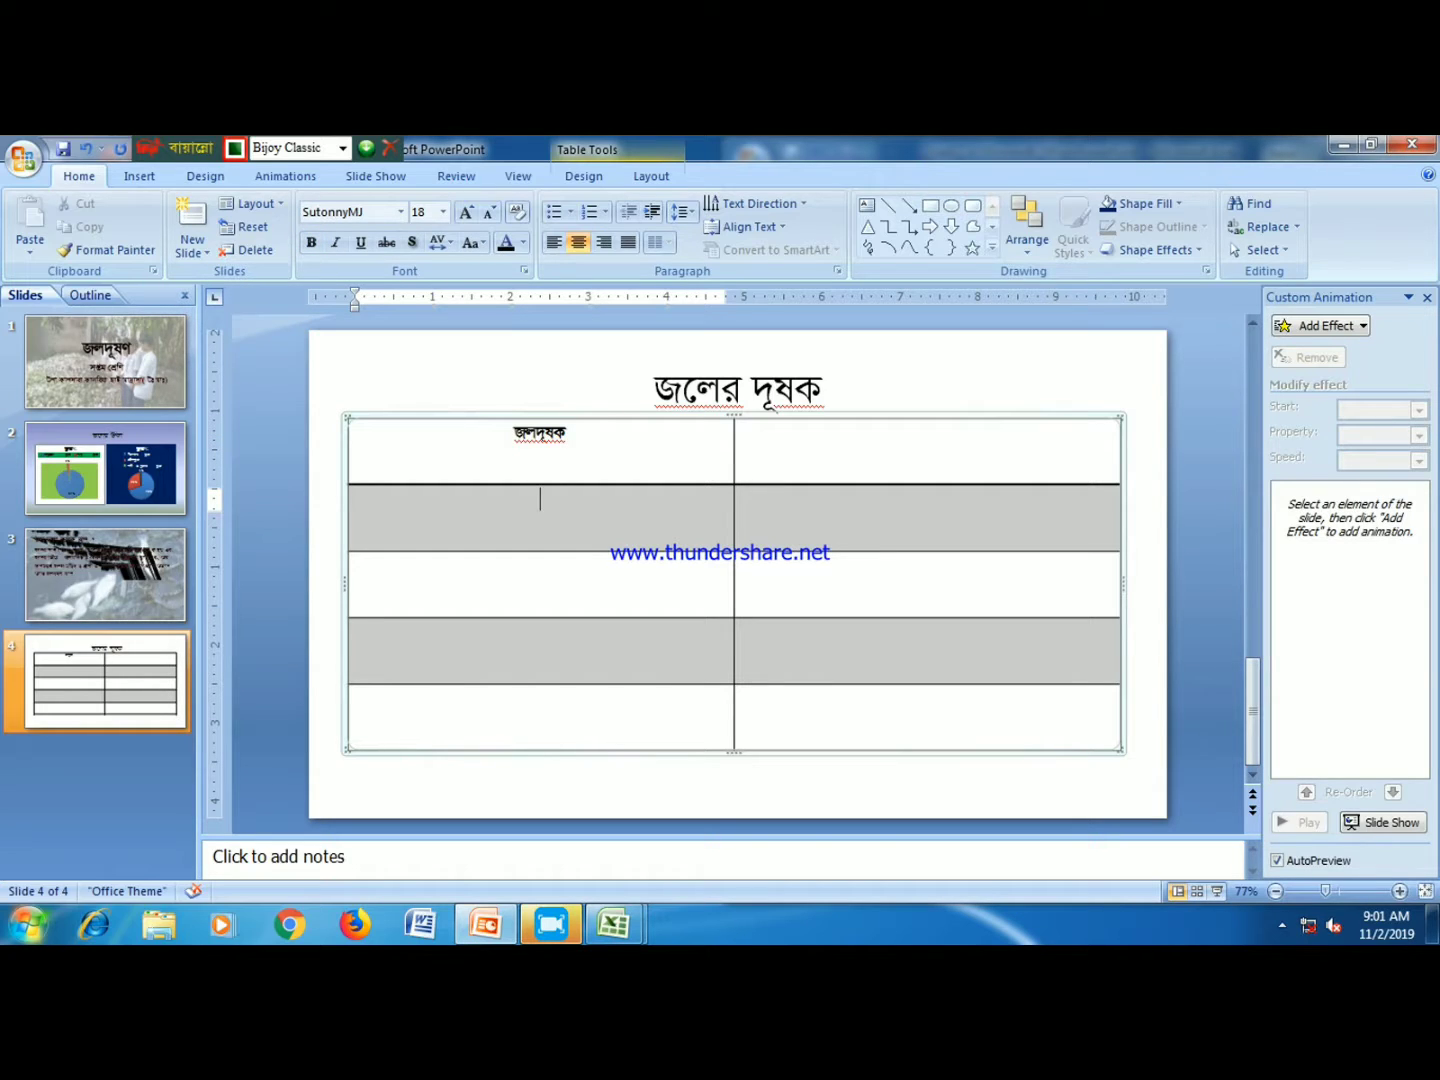
pyautogui.moveTo(652, 484); pyautogui.dragTo(655, 451)
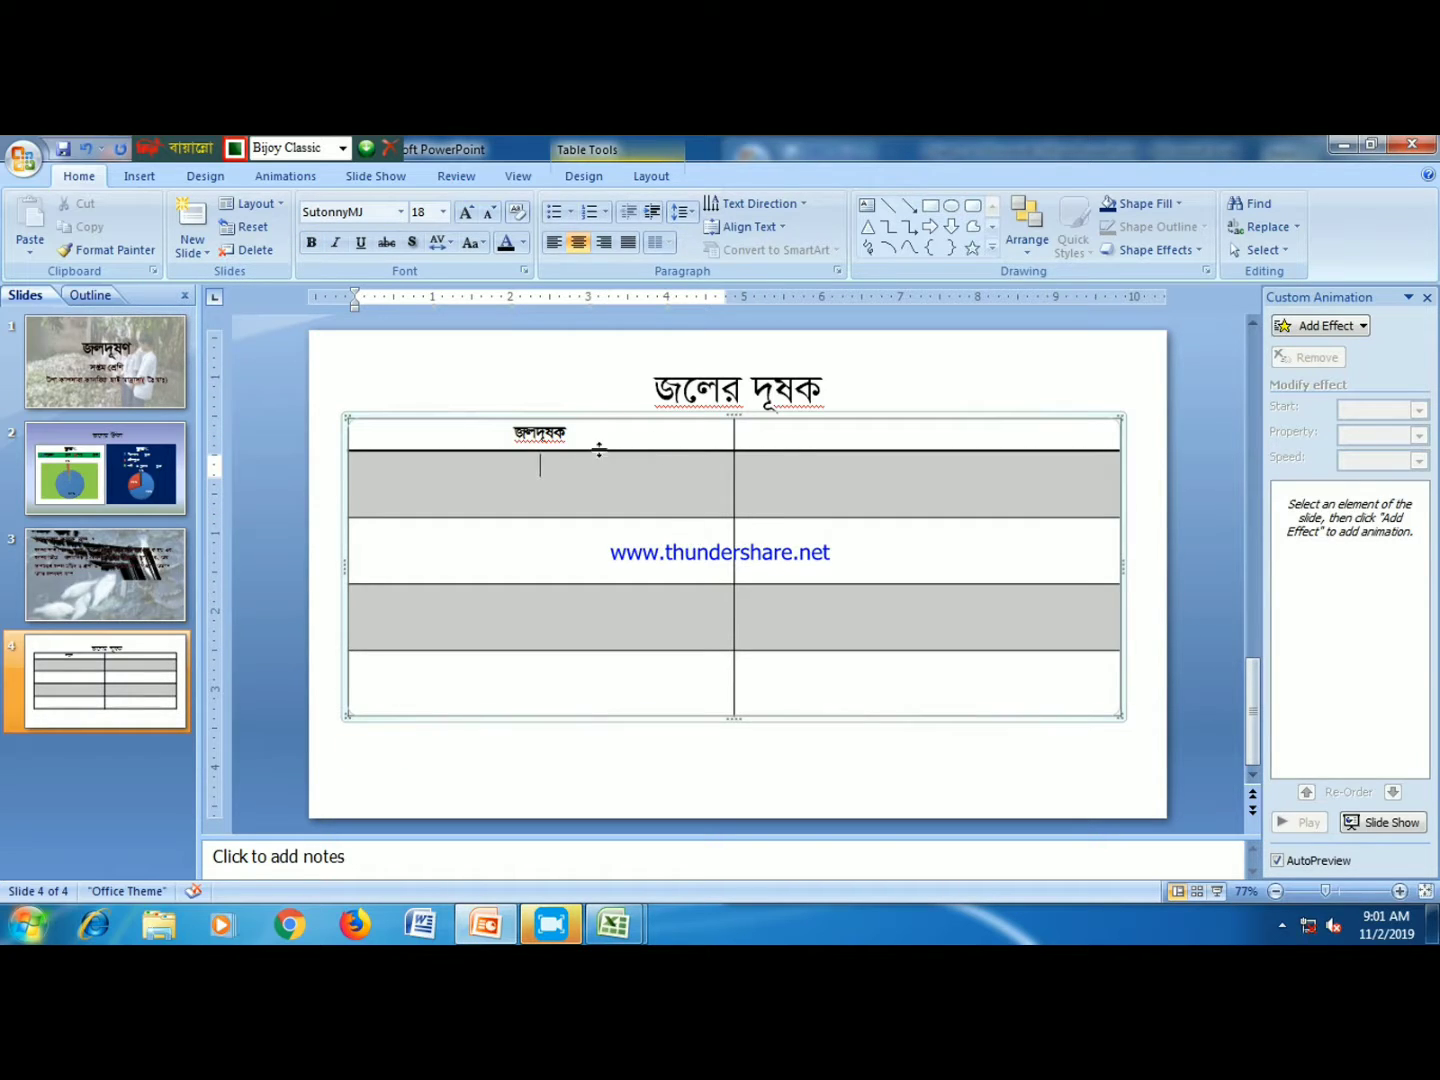
pyautogui.click(793, 446)
pyautogui.click(644, 446)
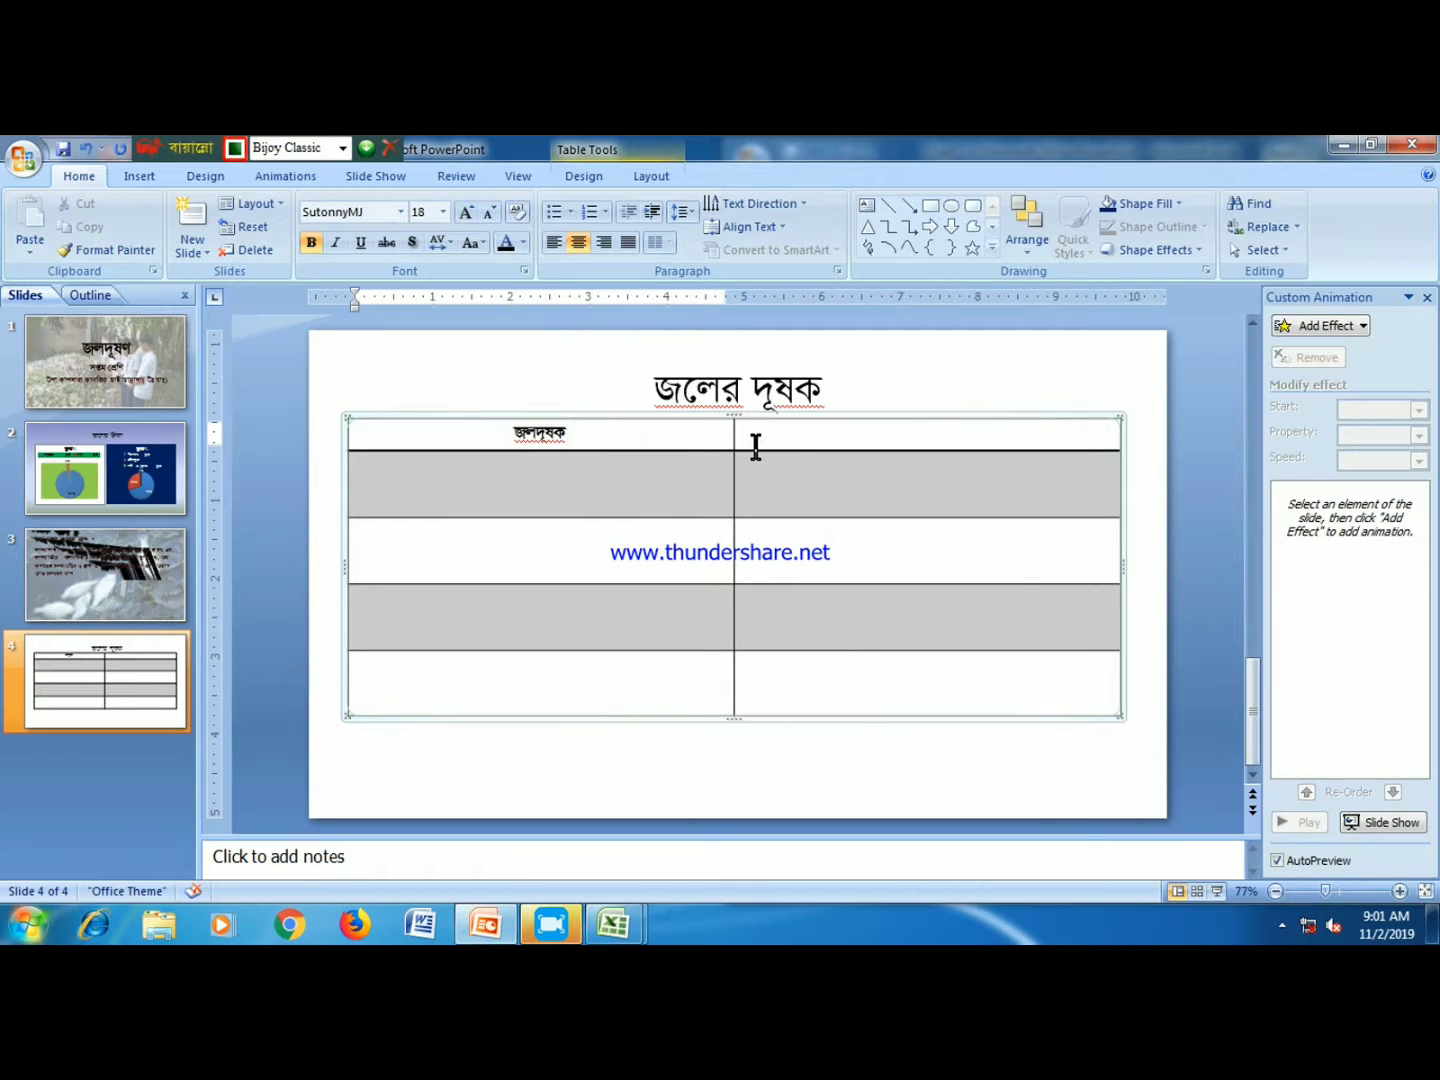
pyautogui.moveTo(1119, 714); pyautogui.dragTo(1126, 636)
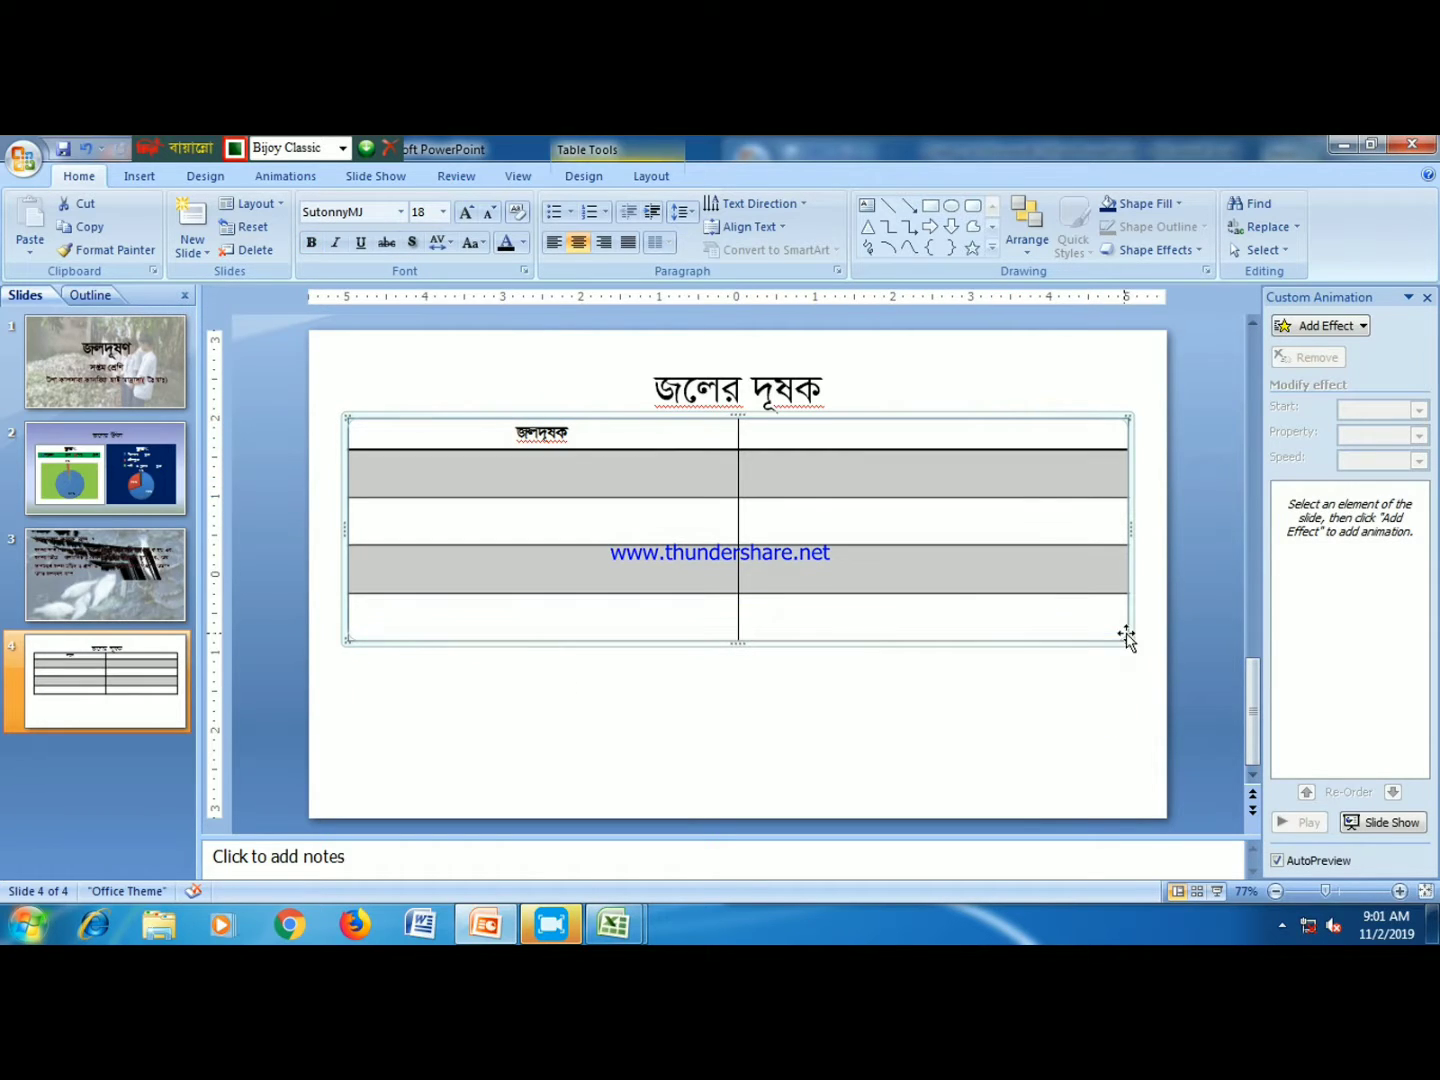
pyautogui.click(832, 436)
pyautogui.write('মাদ')
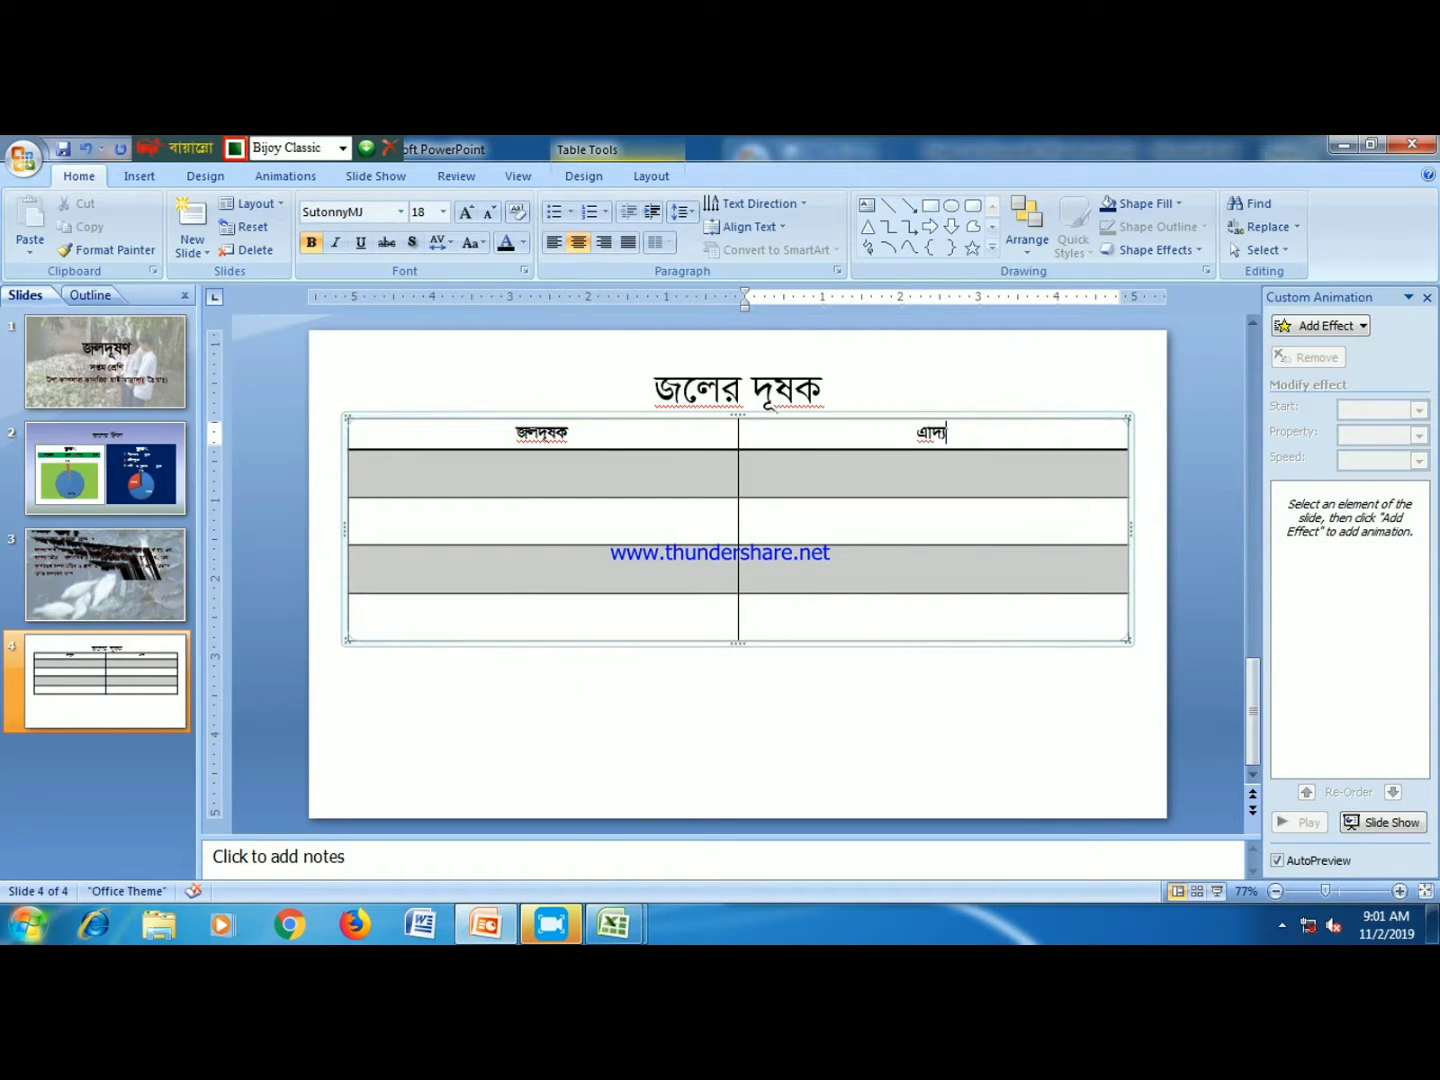
pyautogui.write('মাধ্য')
pyautogui.write('ম')
pyautogui.click(555, 455)
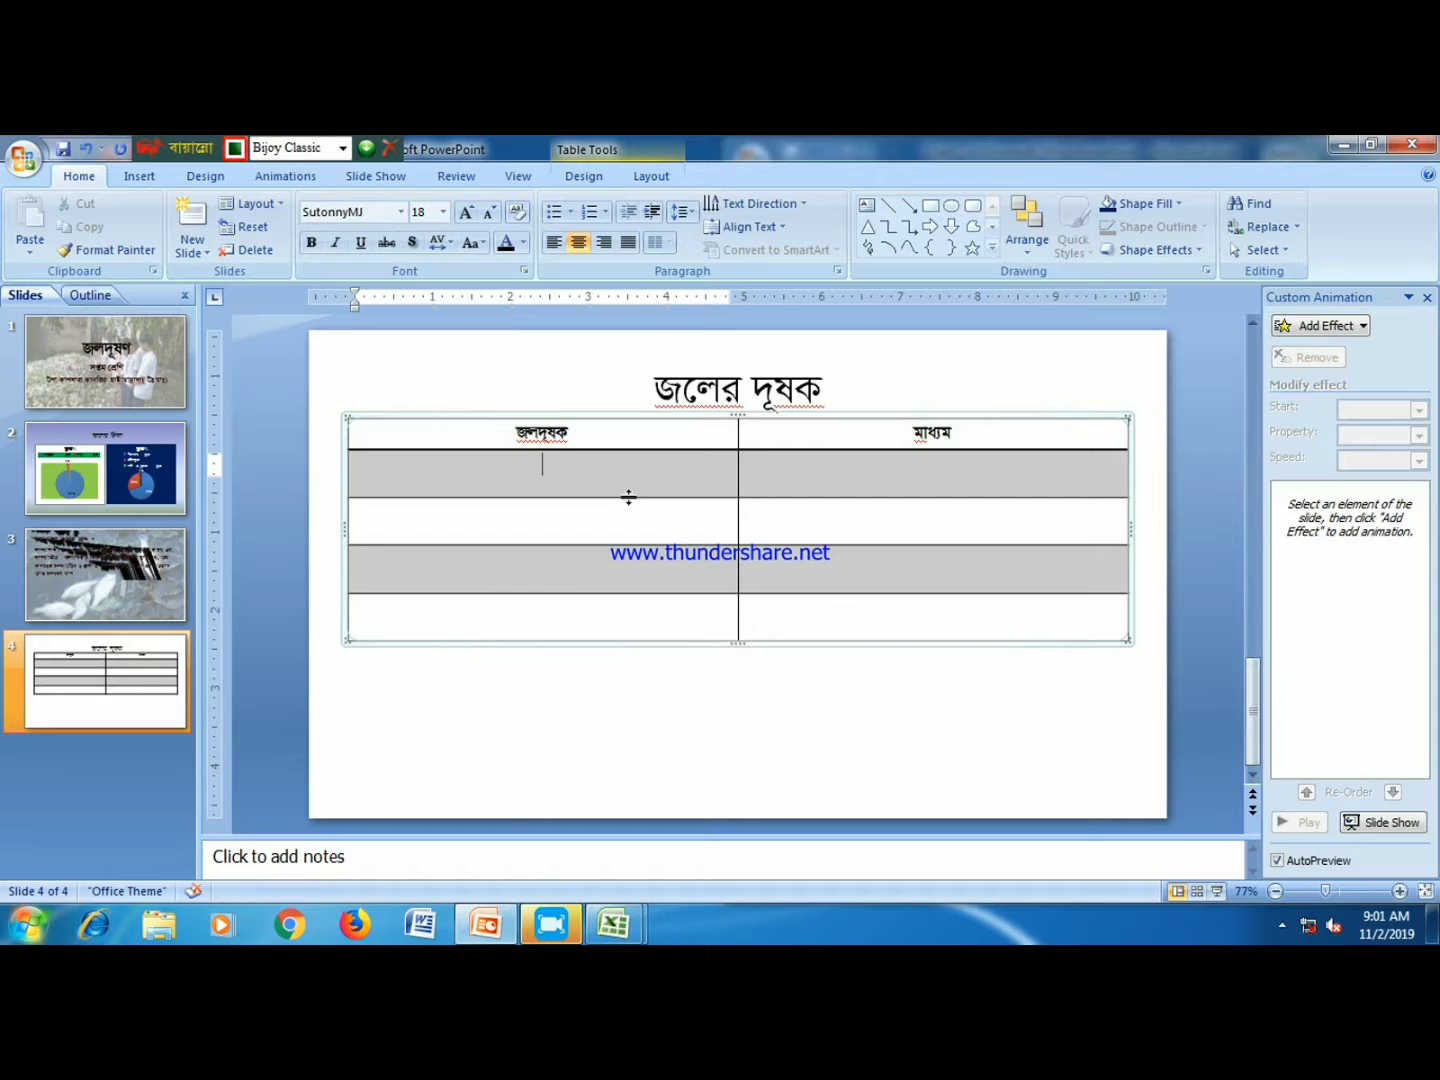
pyautogui.write('ৈ')
# - Left-align rows 2 to 5 and type 'জৈব পরিপোষক' in row two
pyautogui.moveTo(525, 480); pyautogui.dragTo(874, 608)
pyautogui.click(553, 242)
pyautogui.click(579, 482)
pyautogui.write('জৈব পরিপোষক')
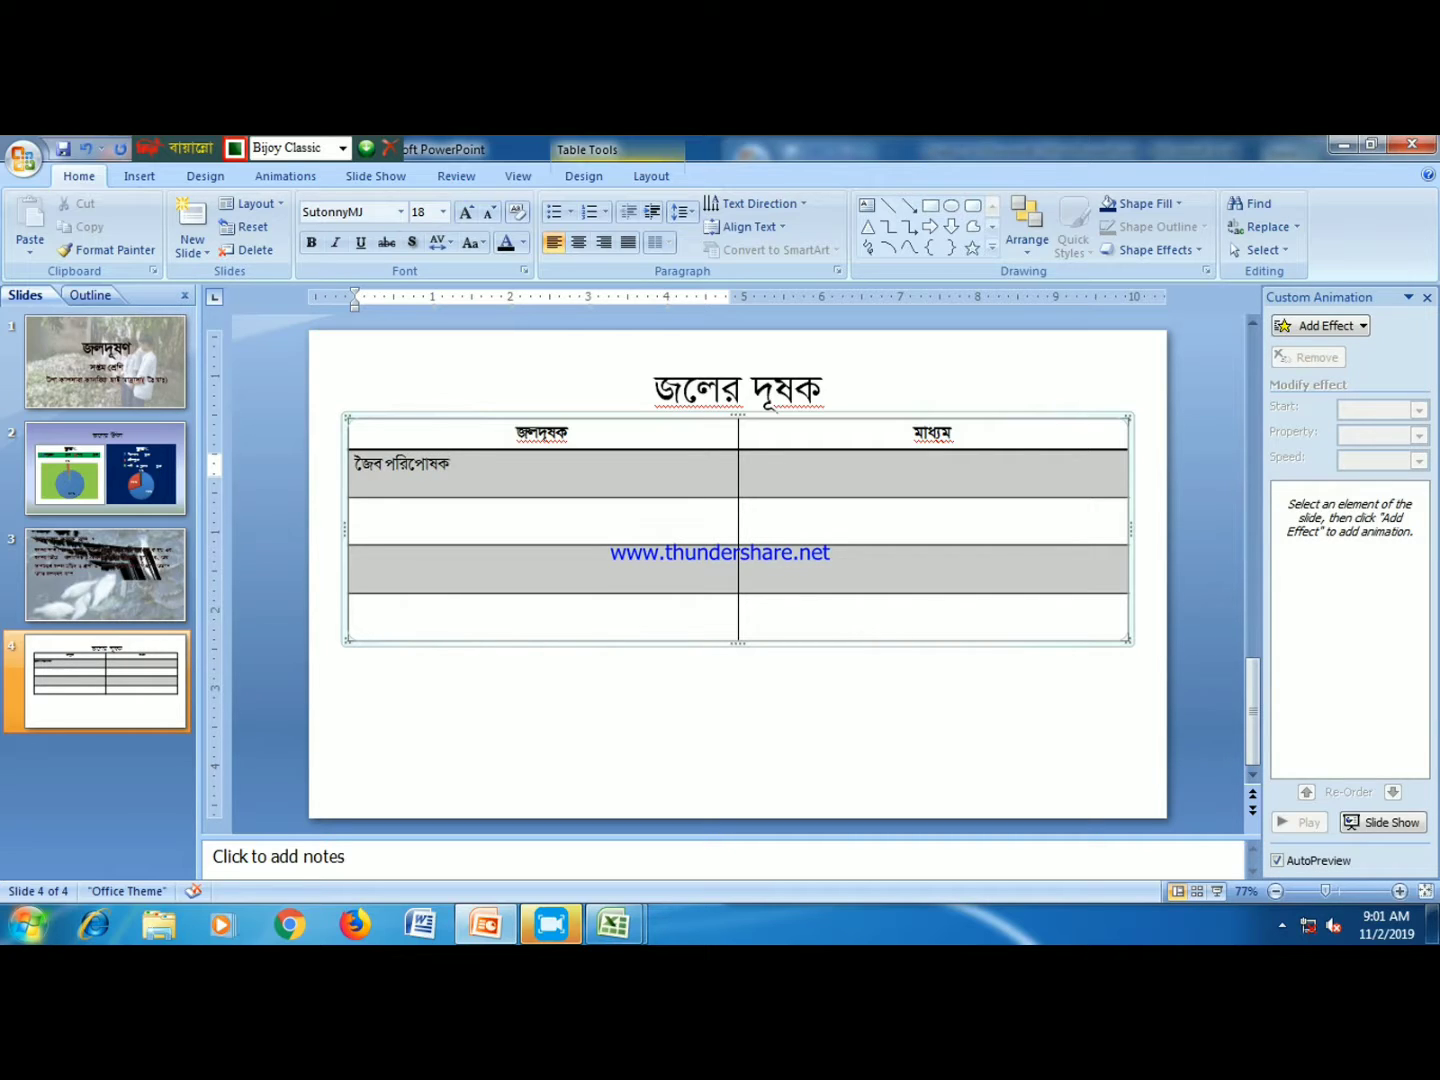
pyautogui.click(355, 512)
pyautogui.write('অ')
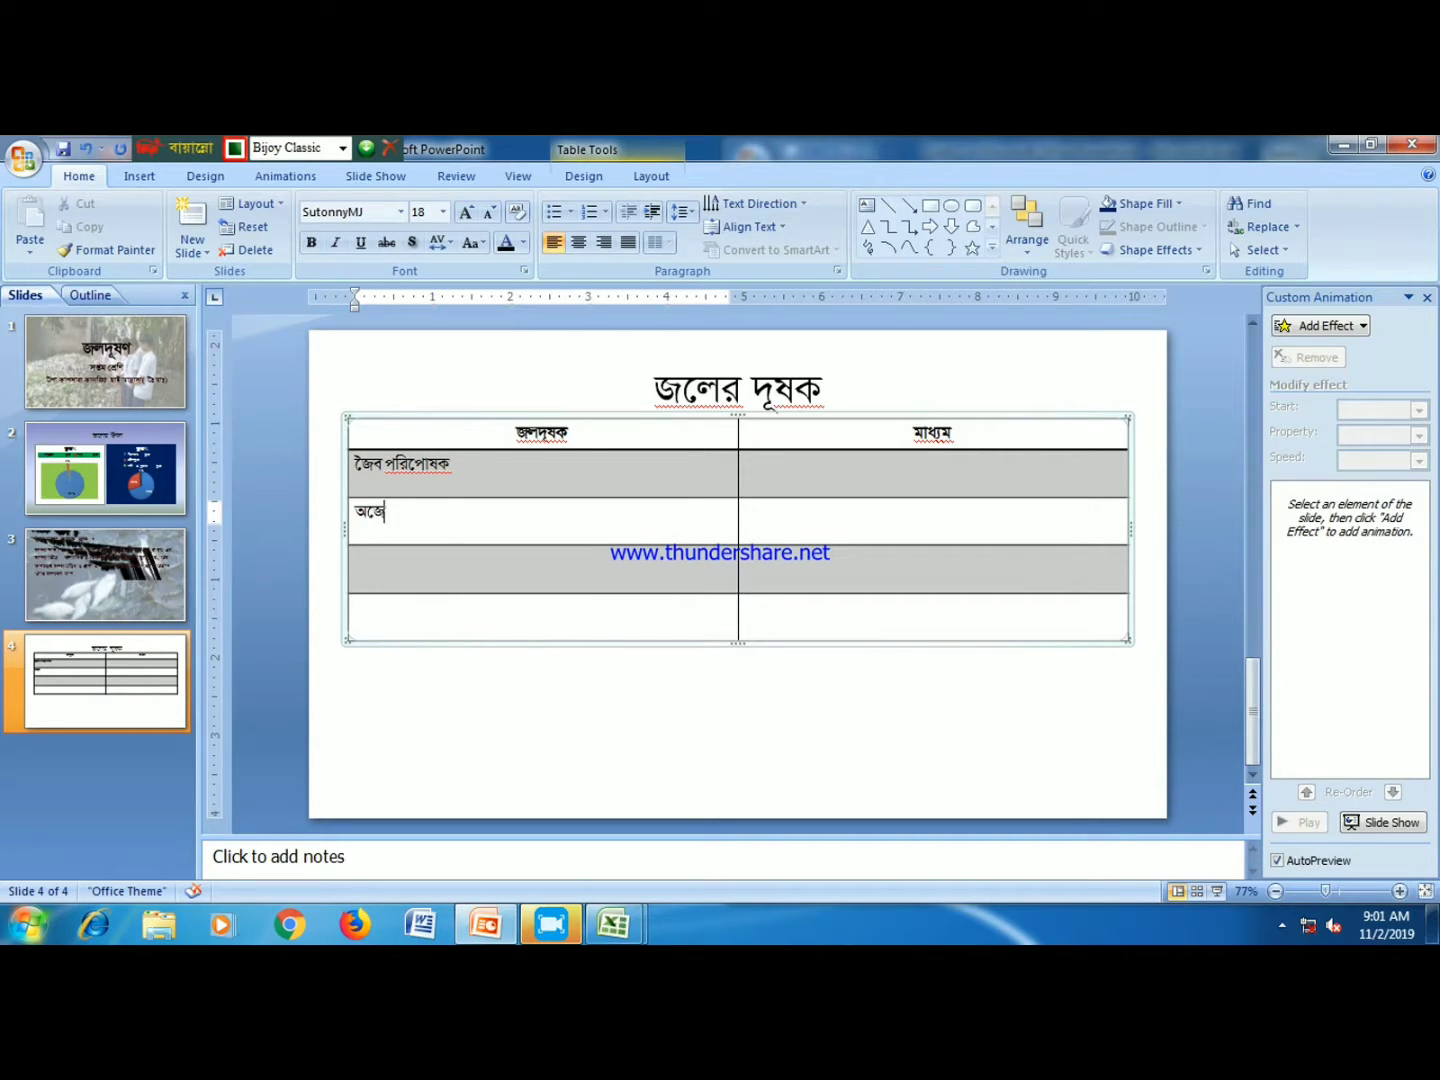
# - Enlarge all table text to 32 and enter 'জৈব পরিপোষক' in the third row
pyautogui.click(411, 413)
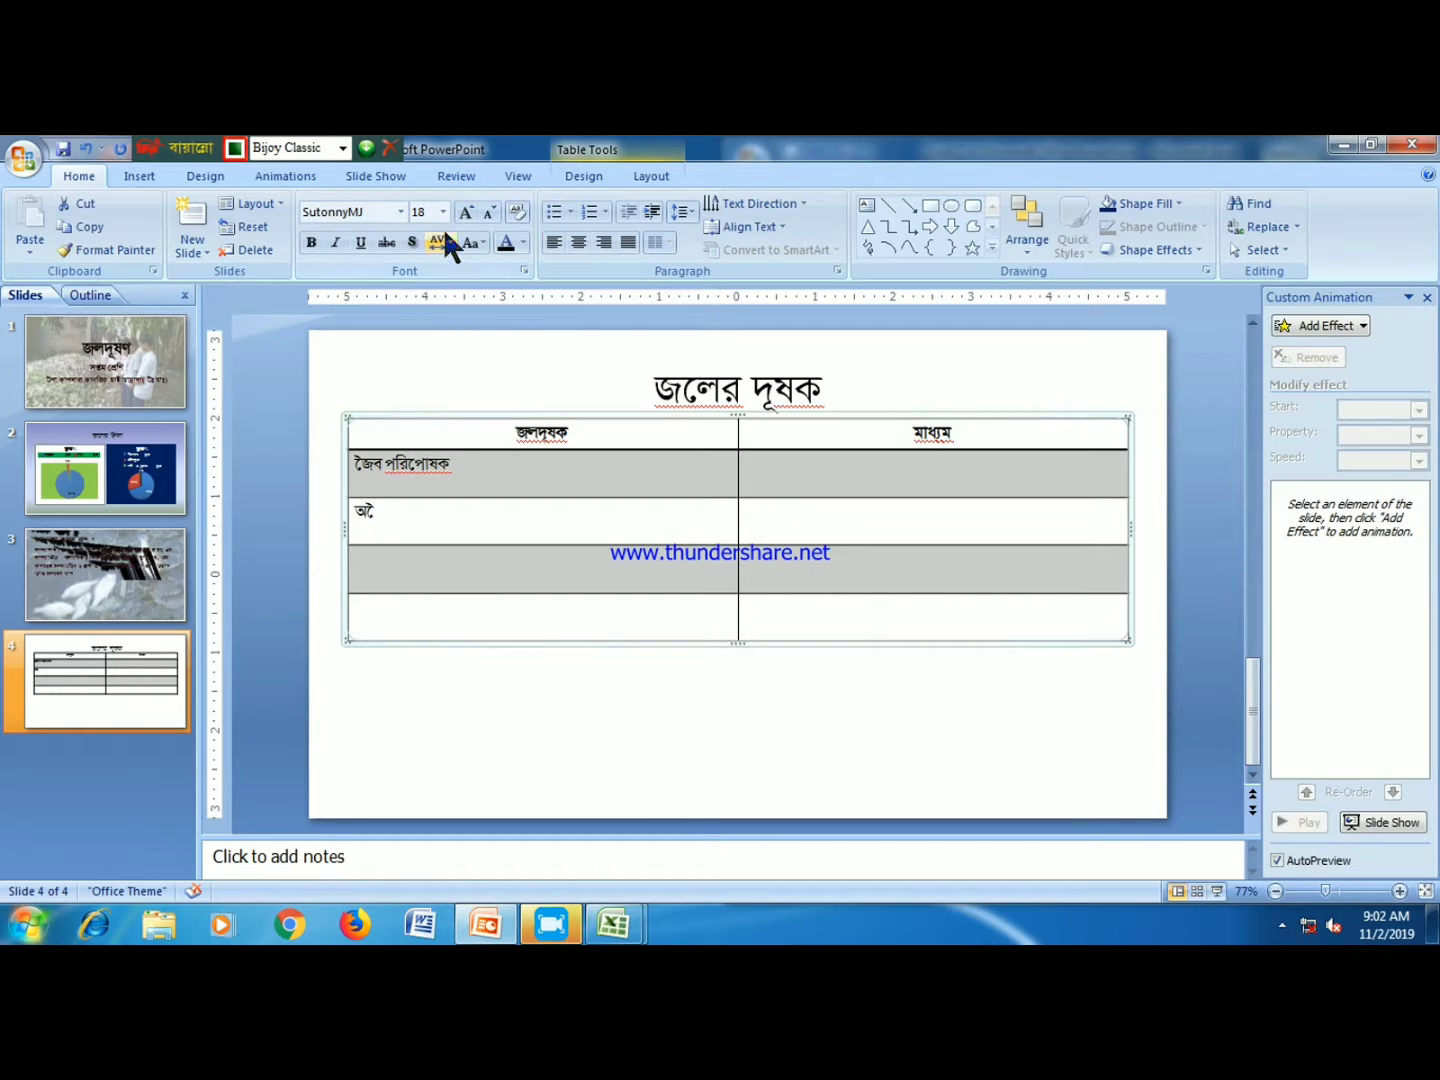
pyautogui.click(443, 211)
pyautogui.click(432, 479)
pyautogui.click(480, 541)
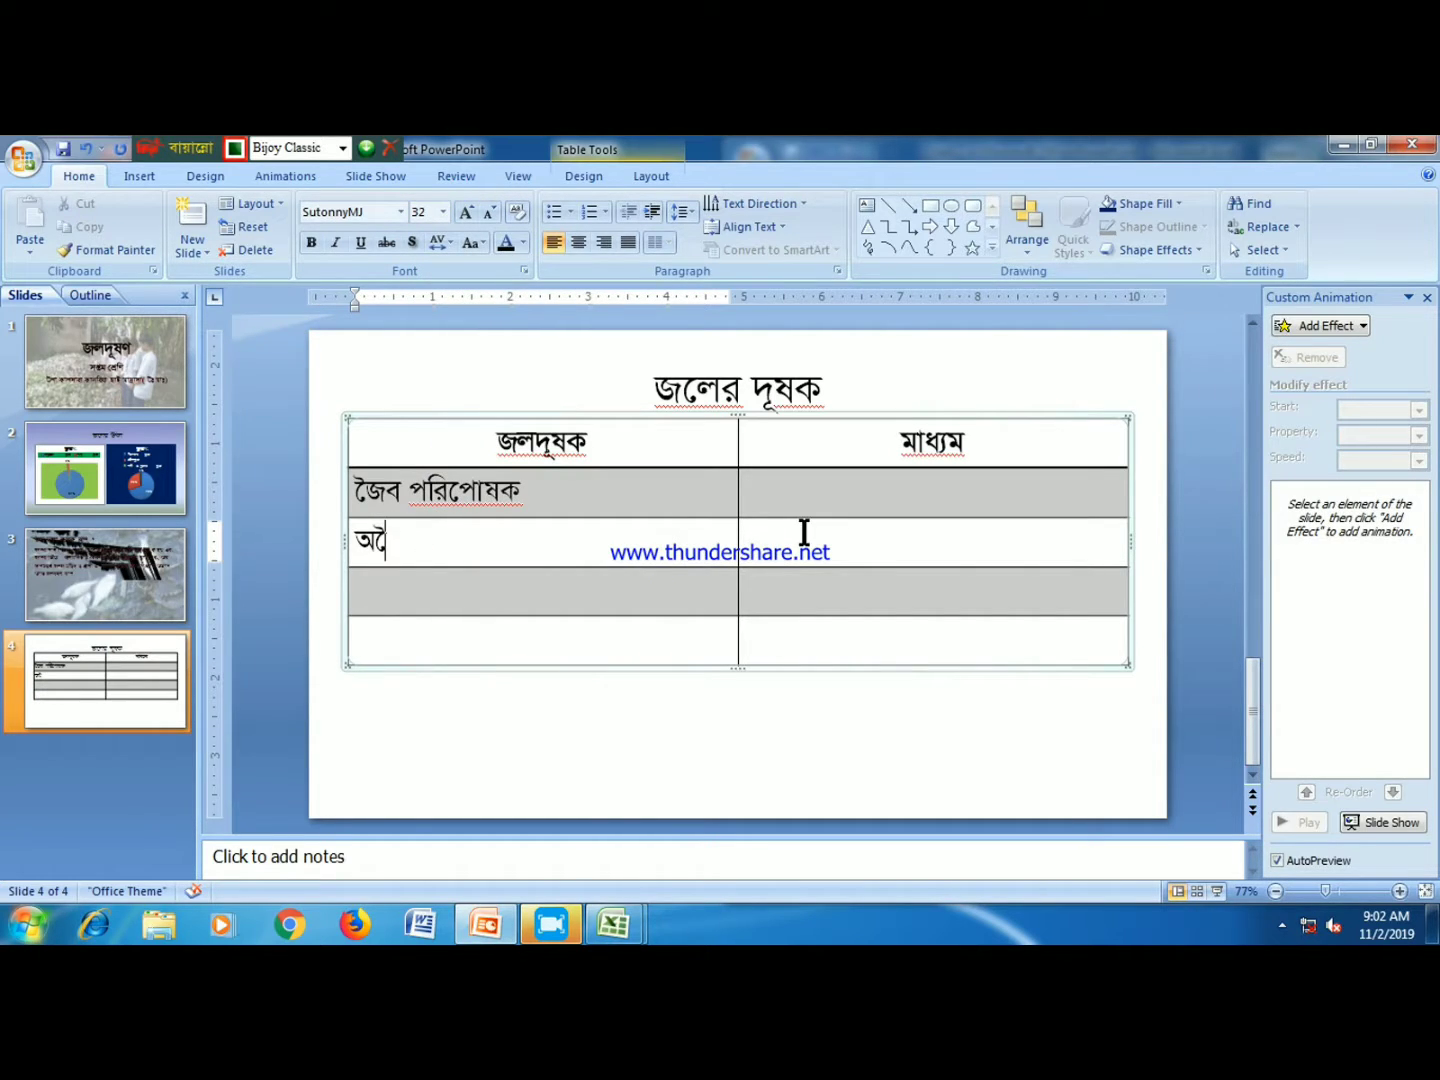
pyautogui.write('জৈব পরিপে')
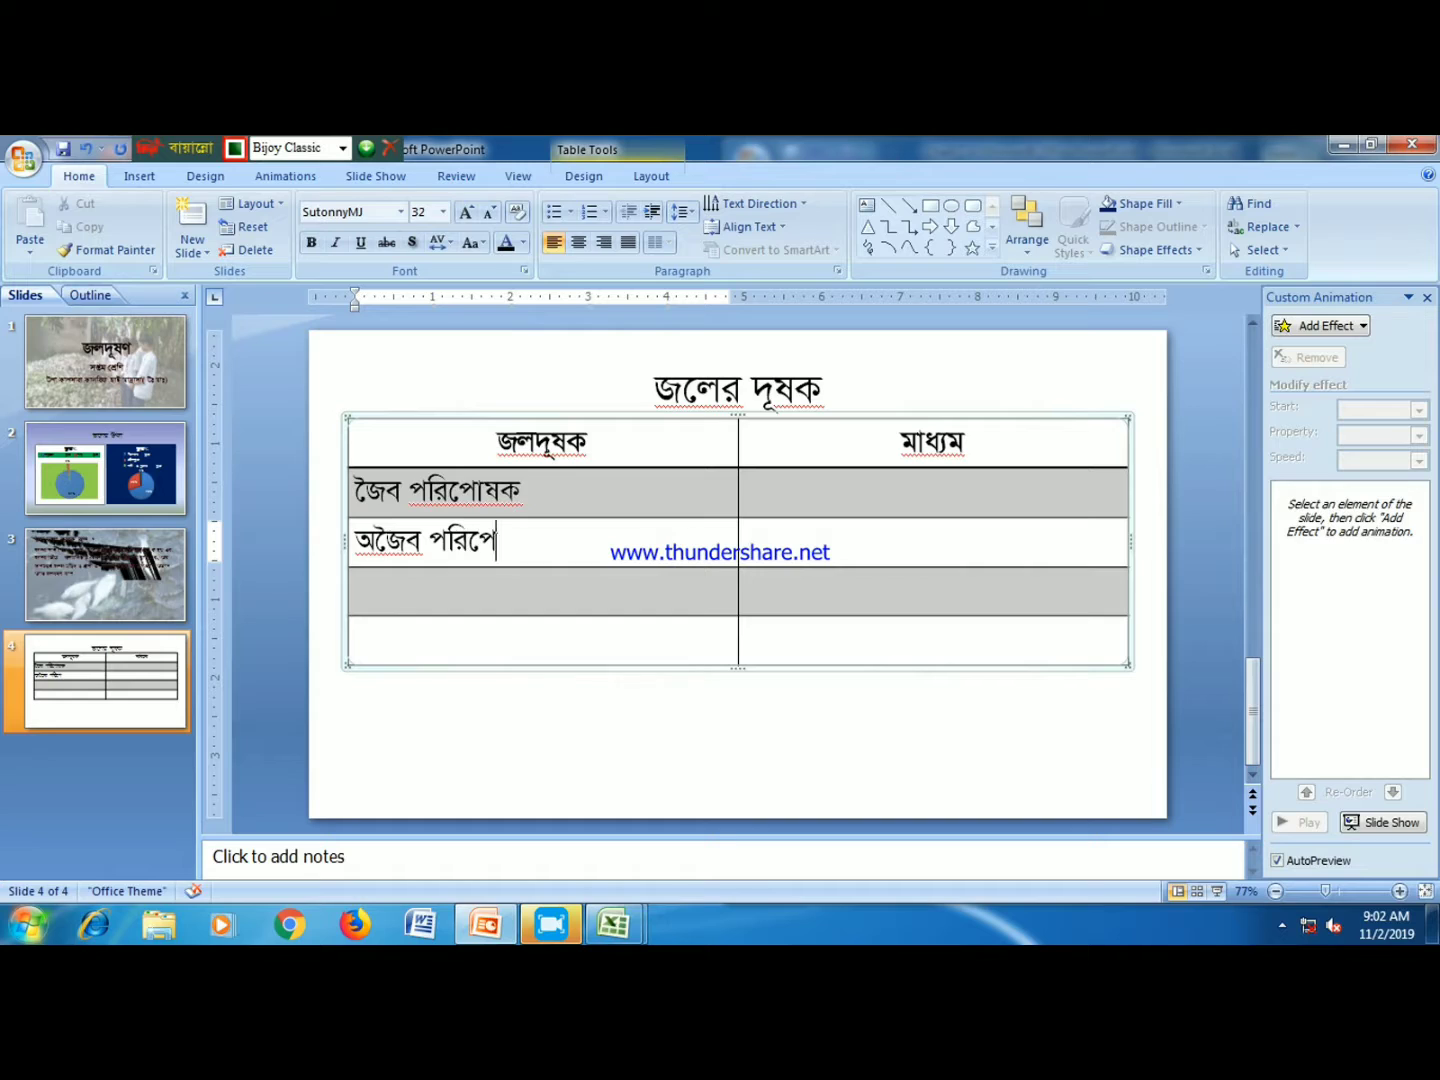
pyautogui.press('BackSpace')
pyautogui.write('োষক')
# - Enter 'রোগ জীবাণু' and 'জৈব দূষক' in the remaining first-column cells
pyautogui.click(355, 589)
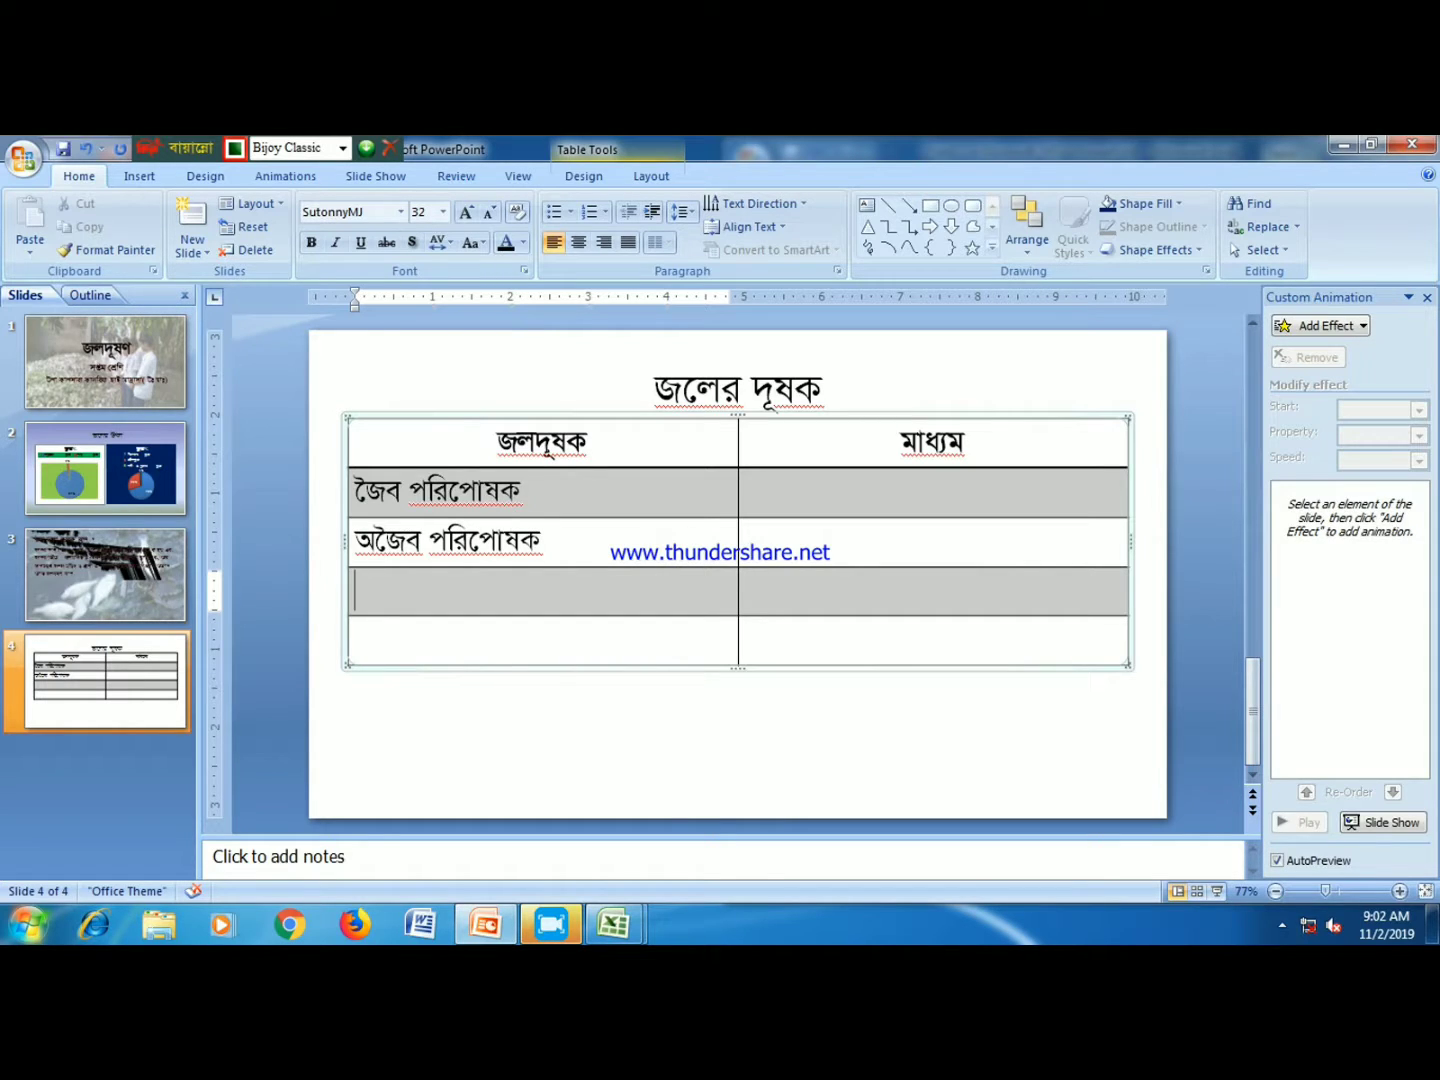
pyautogui.write('রোগ জীব')
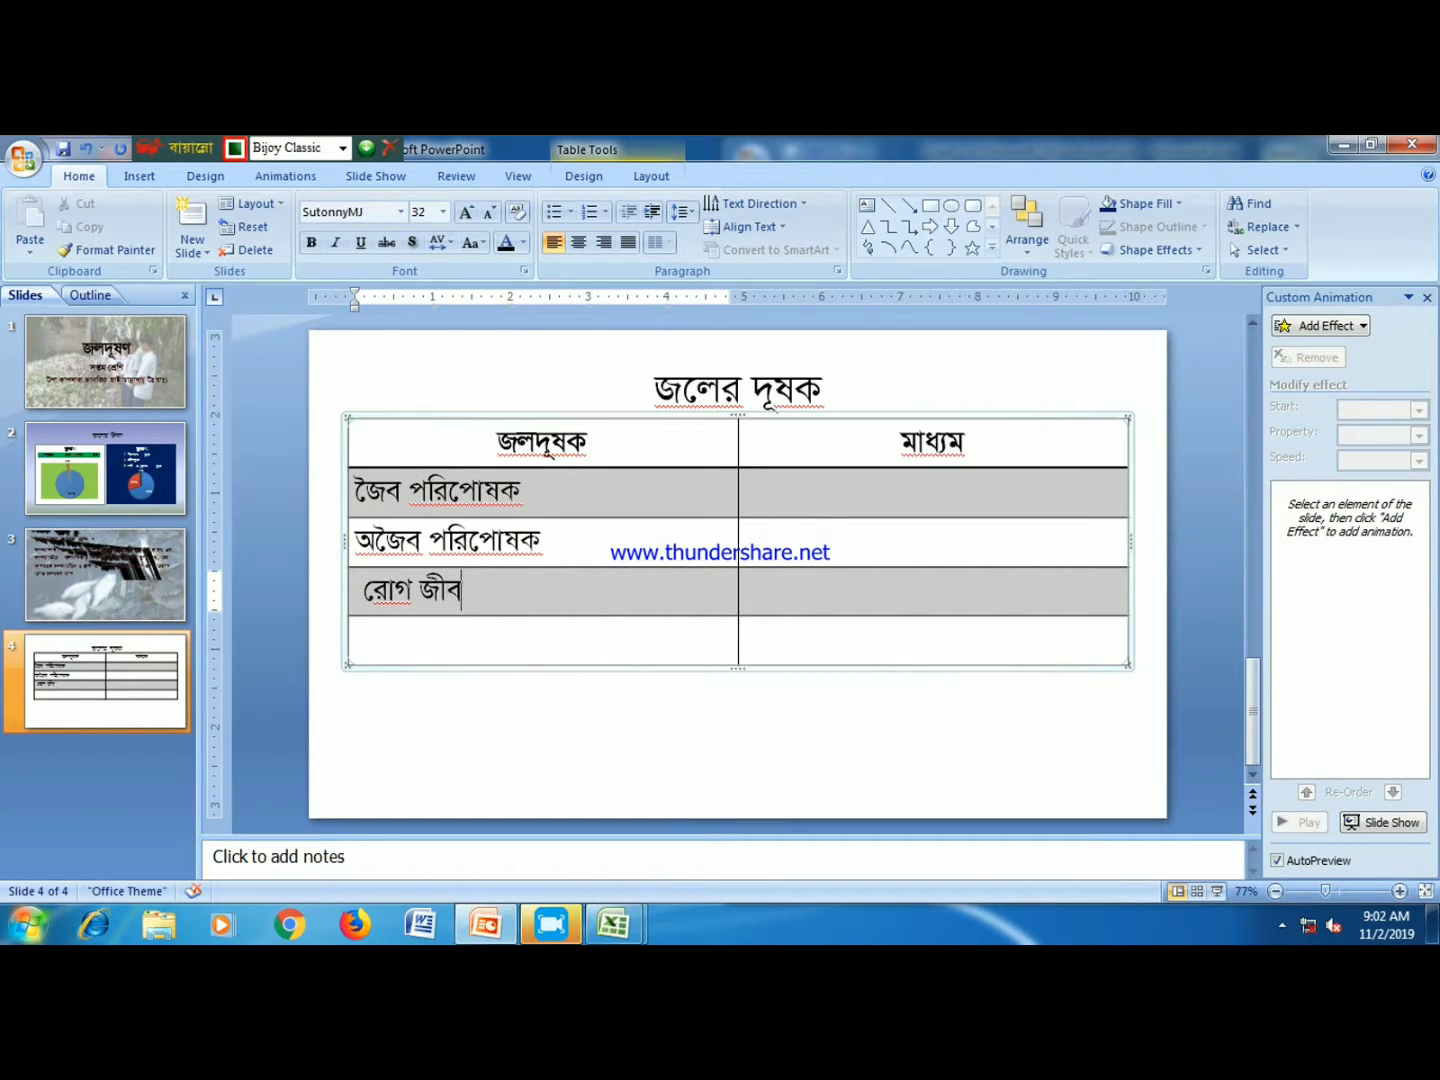
pyautogui.write('ানু')
pyautogui.press('BackSpace')
pyautogui.write('ণু')
pyautogui.click(355, 641)
pyautogui.write('ে')
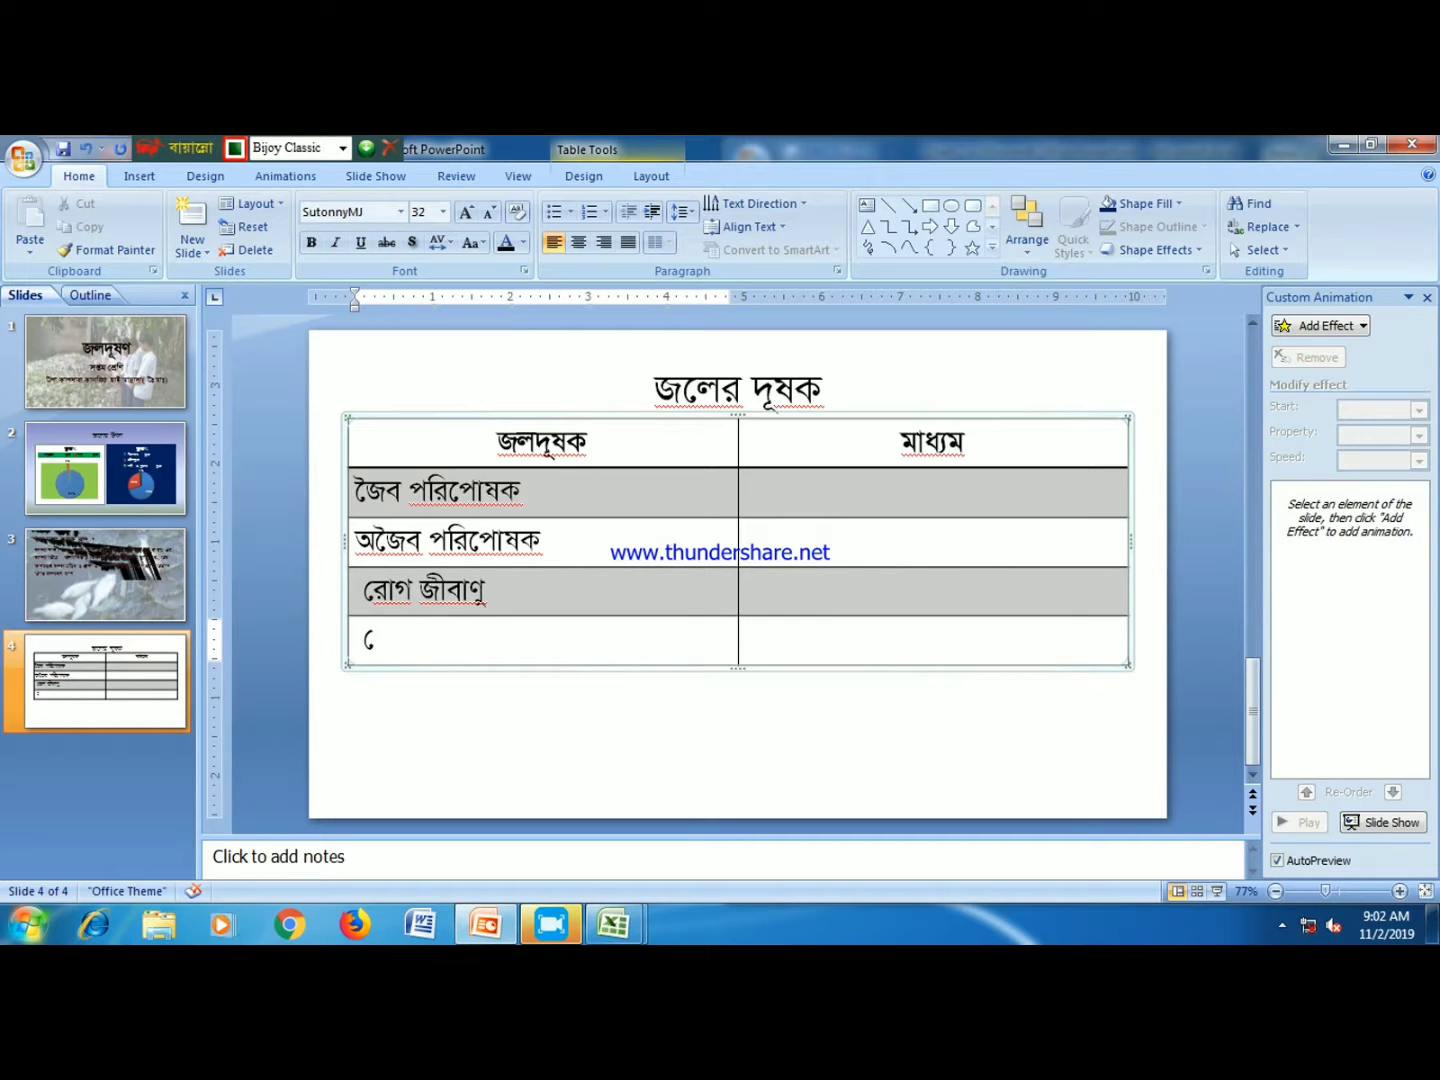
pyautogui.write('ৈজ')
pyautogui.write('ব দ')
pyautogui.write('ূষক')
# - Bring up the table shortcut menu on the last row
pyautogui.rightClick(608, 638)
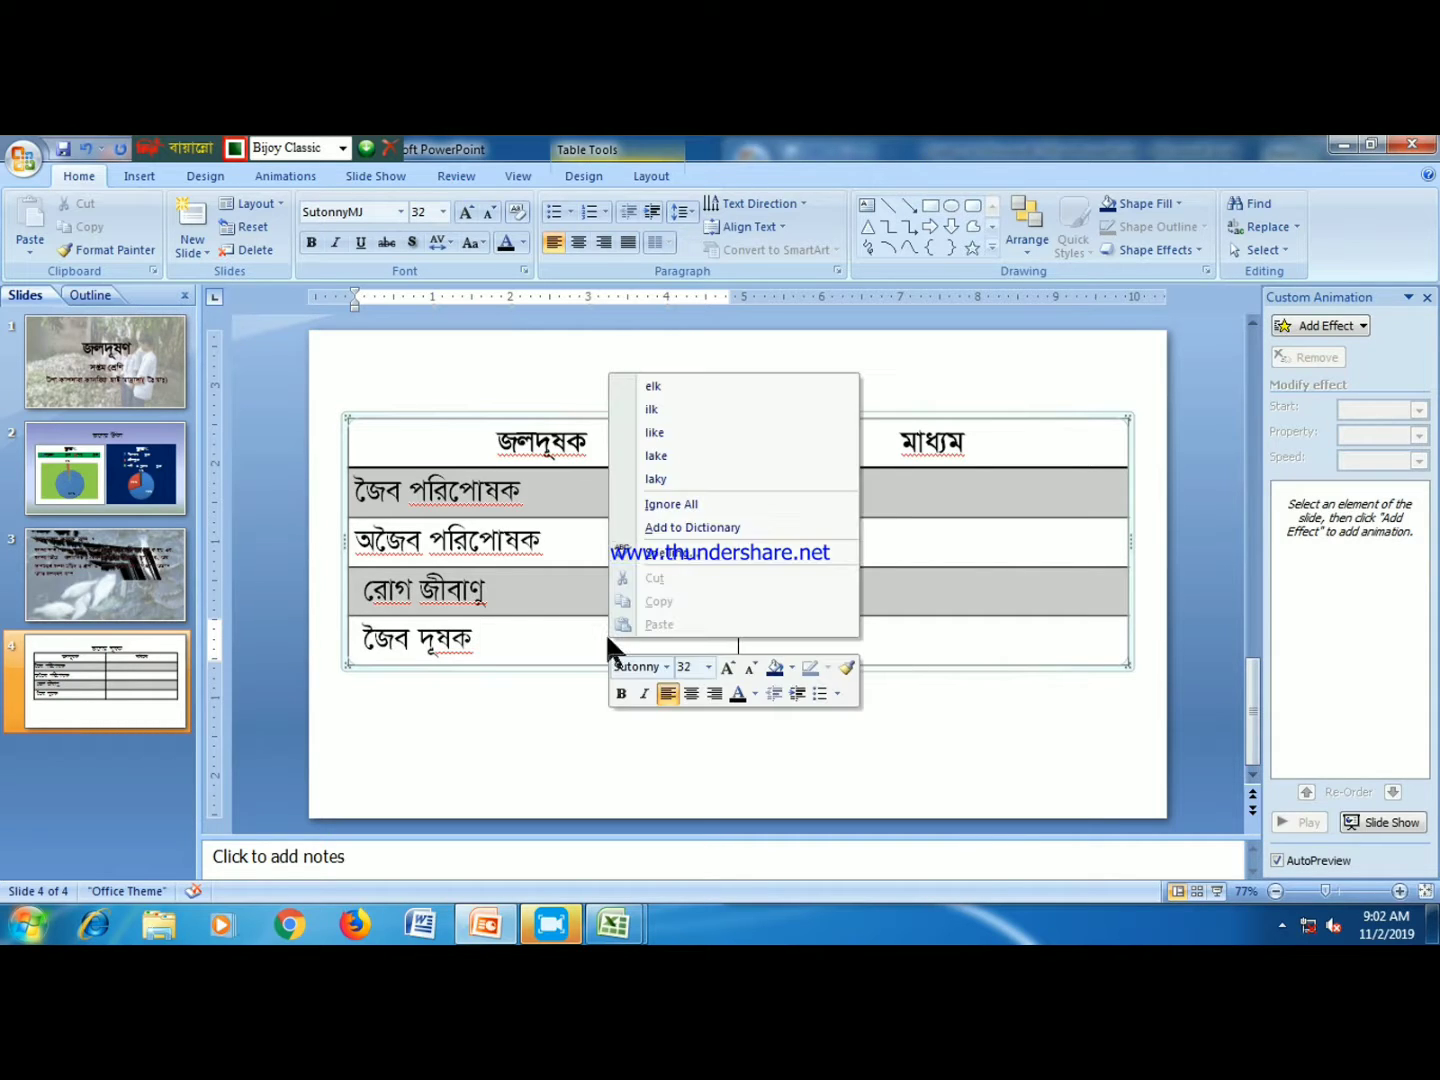
pyautogui.click(527, 643)
pyautogui.rightClick(527, 641)
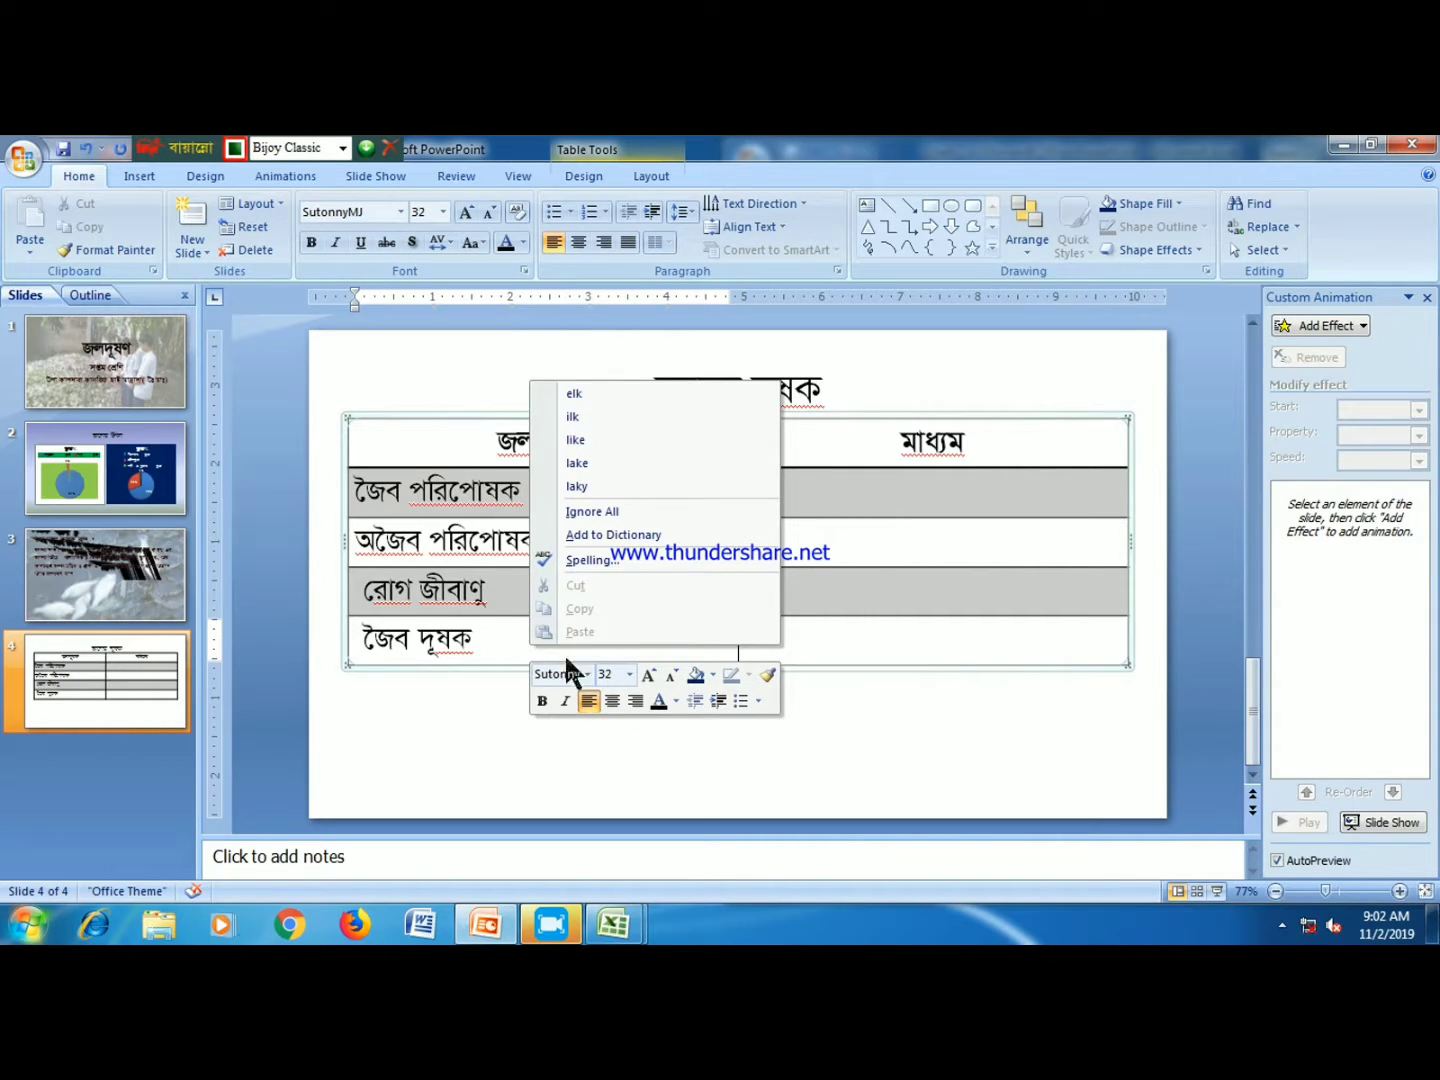
pyautogui.click(656, 761)
pyautogui.rightClick(774, 652)
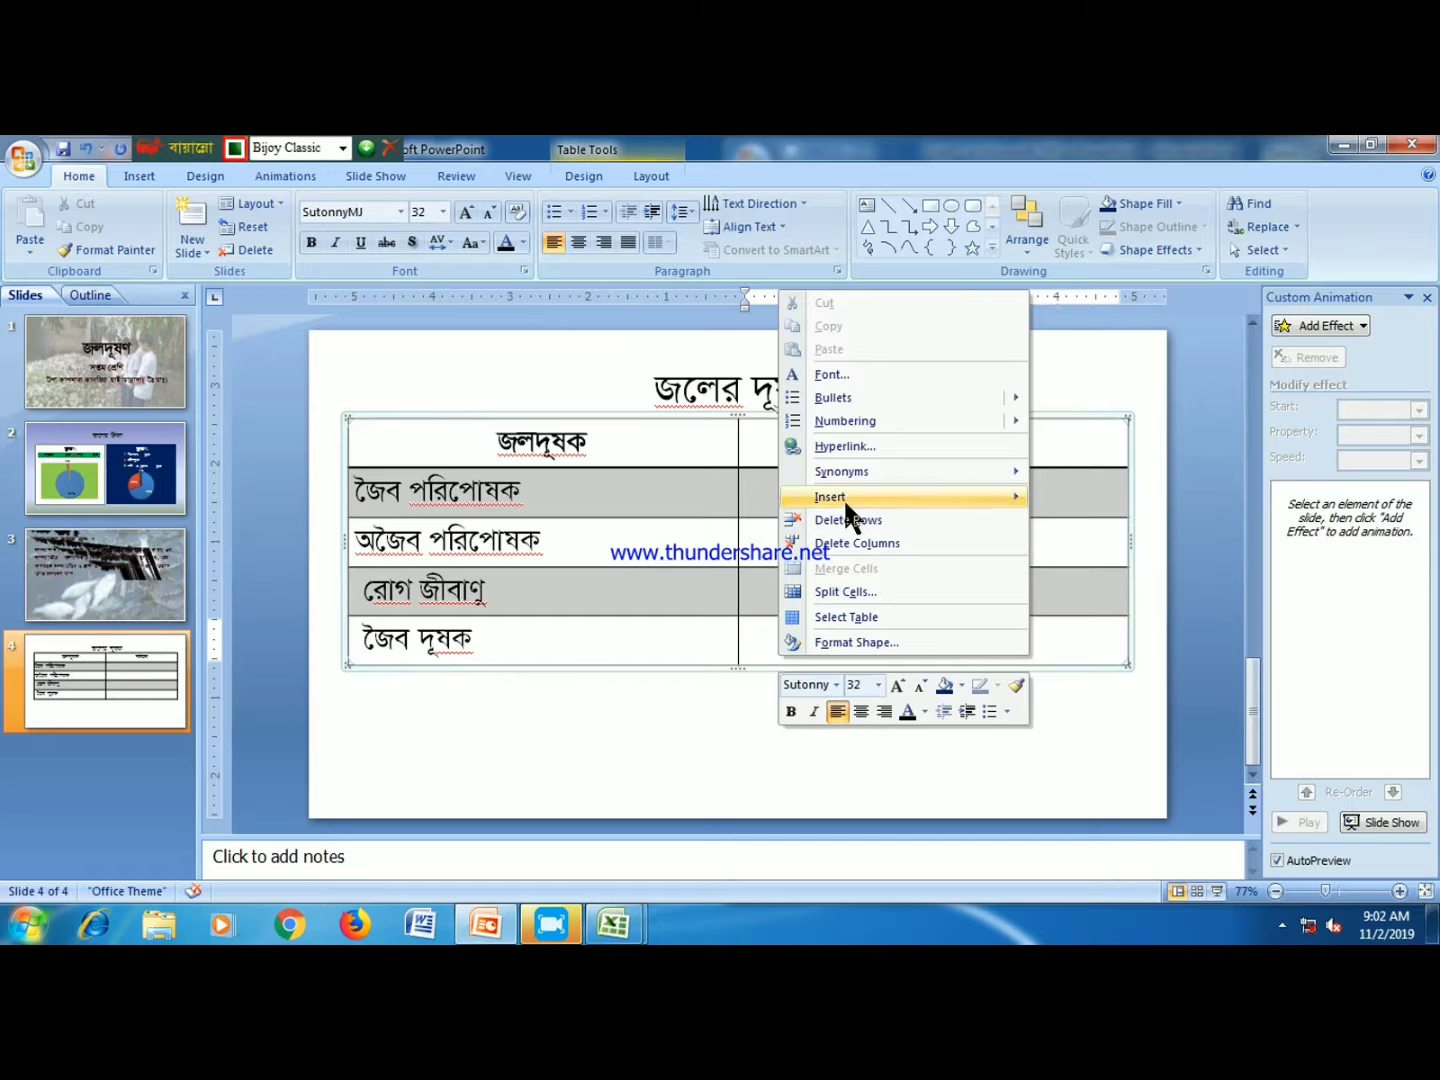
pyautogui.moveTo(900, 496)
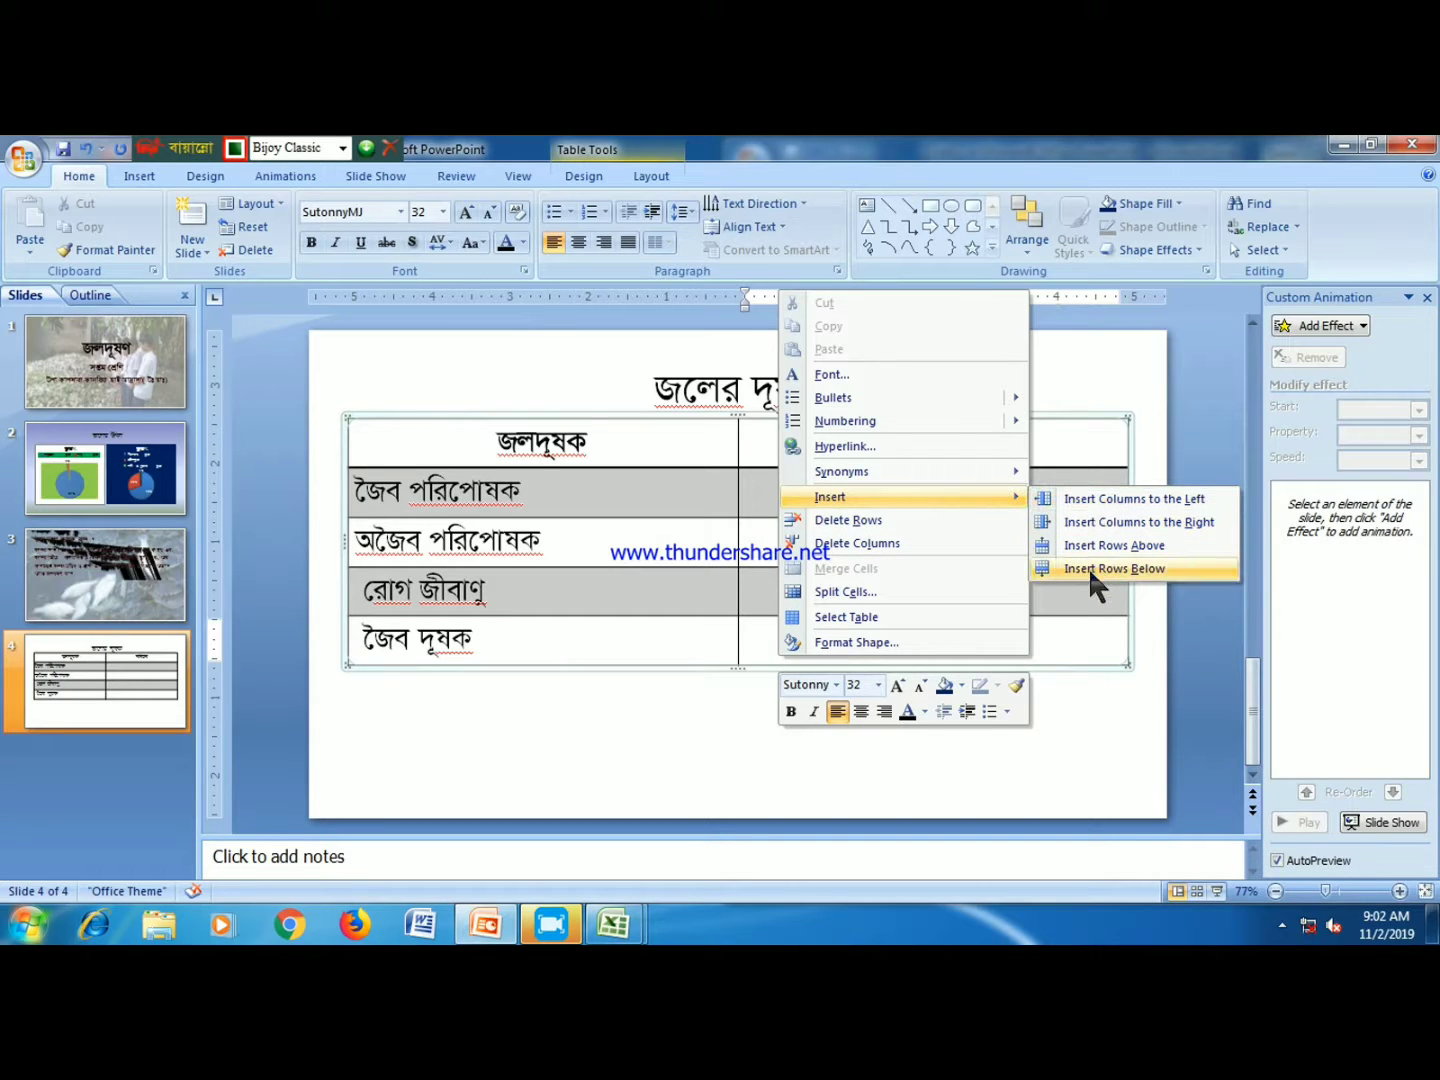
# - Add a row below the table's last row labelled 'অজৈব পদার্থ'
pyautogui.click(1094, 571)
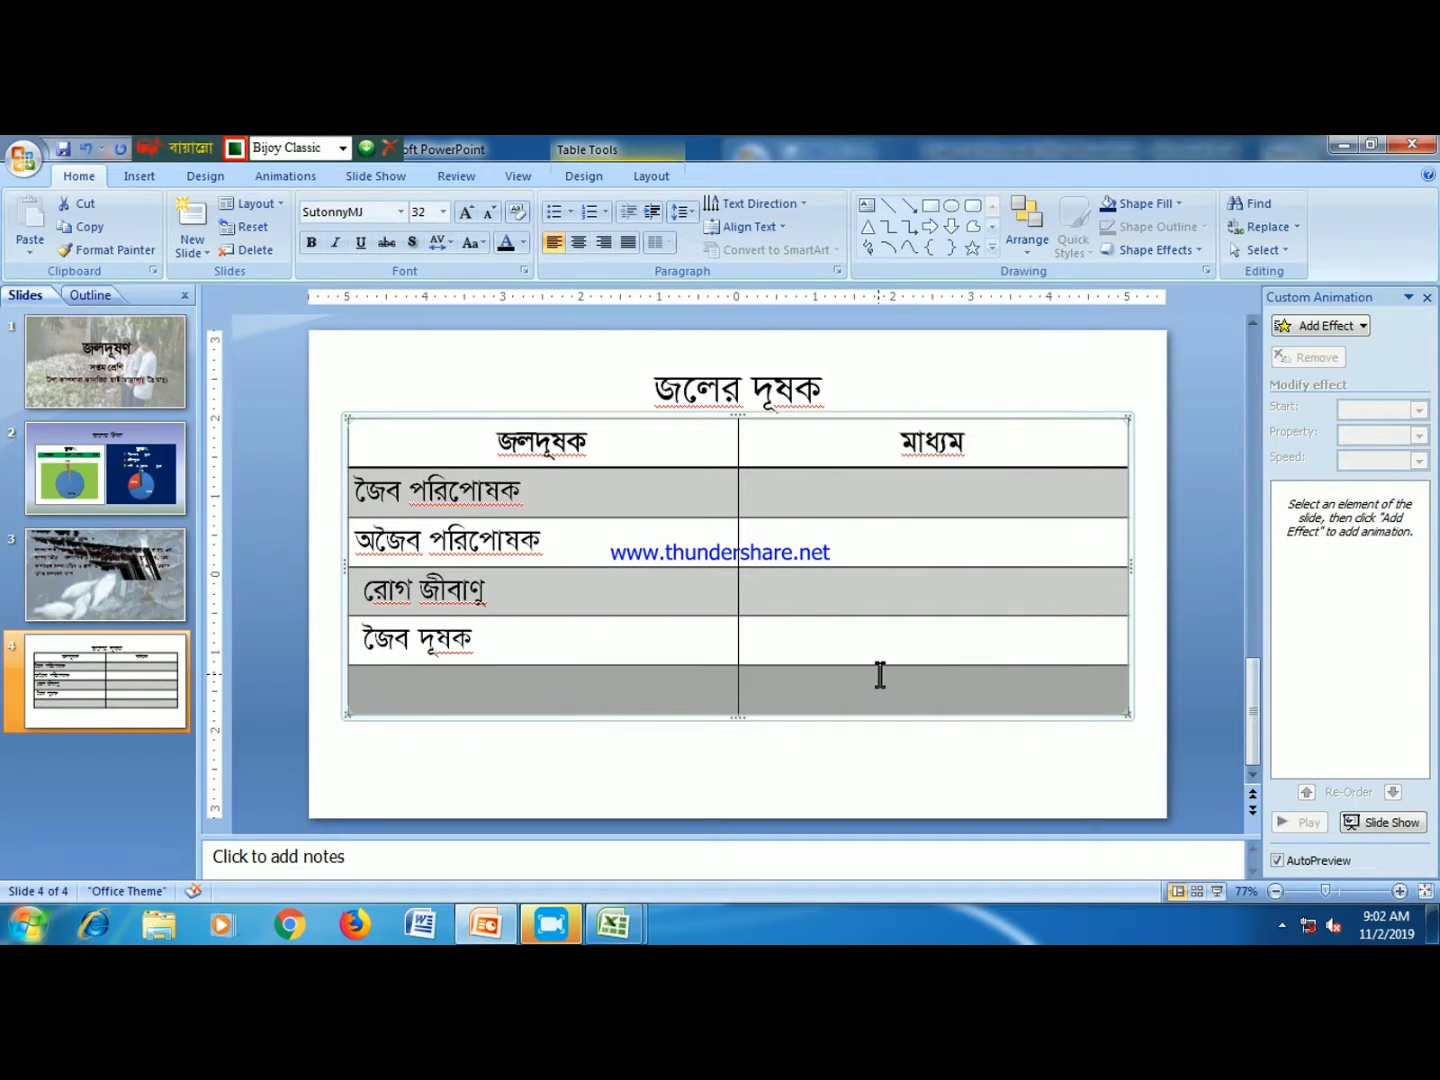
pyautogui.click(506, 700)
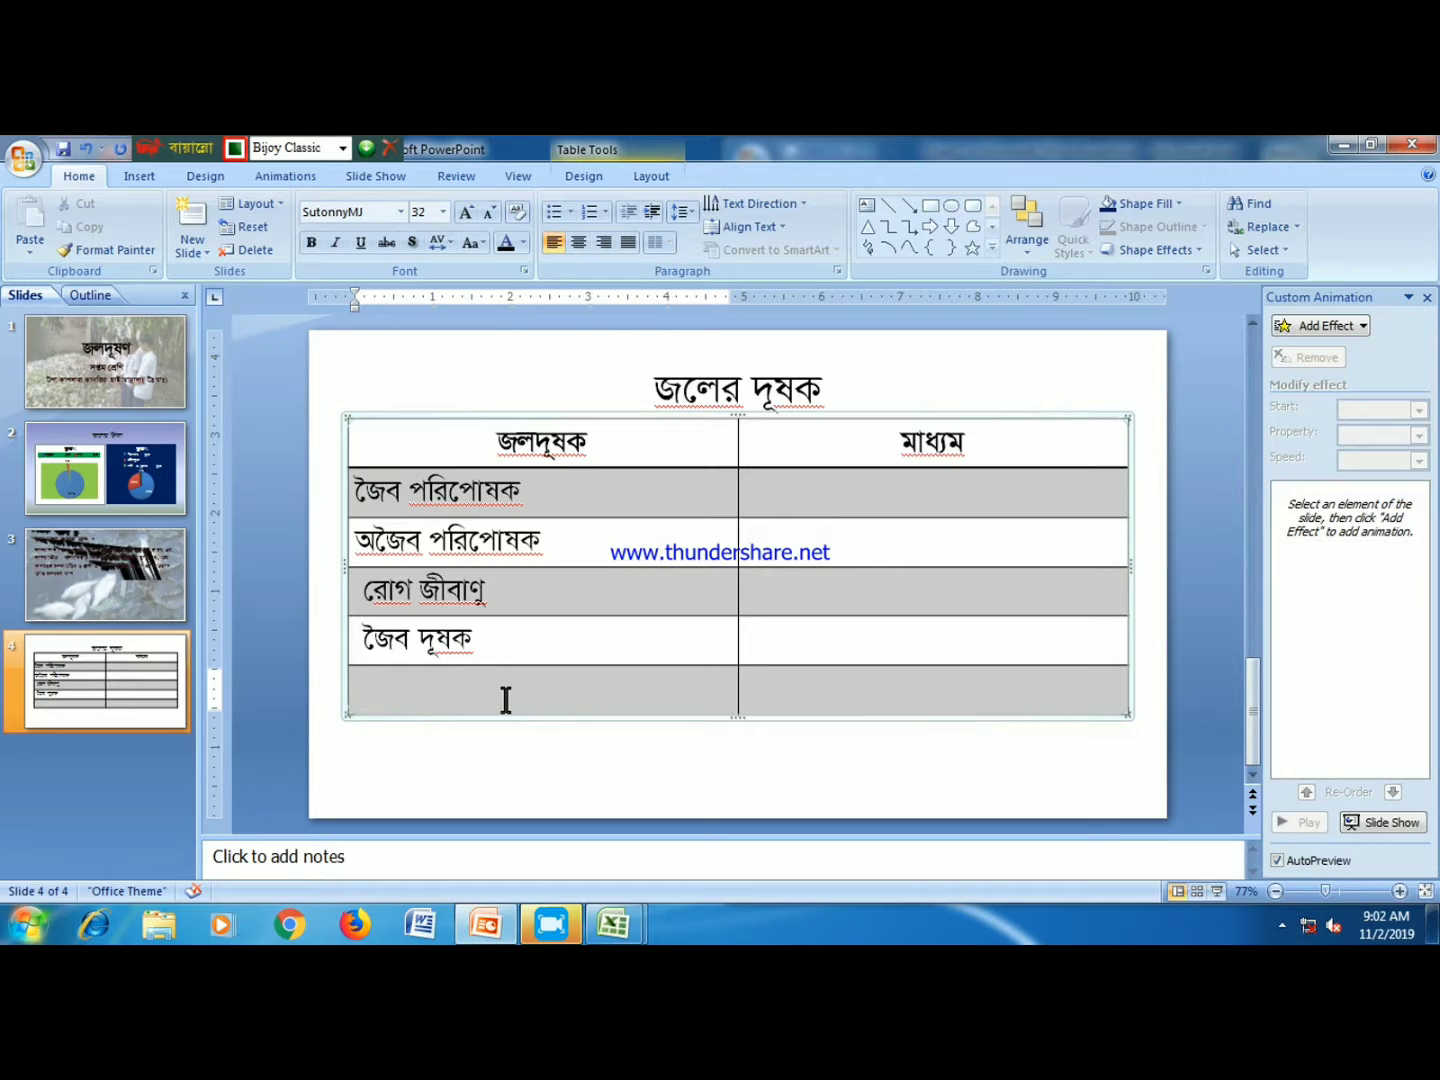
pyautogui.write('অ')
pyautogui.write('জৈ')
pyautogui.write('ব পা')
pyautogui.write('দা')
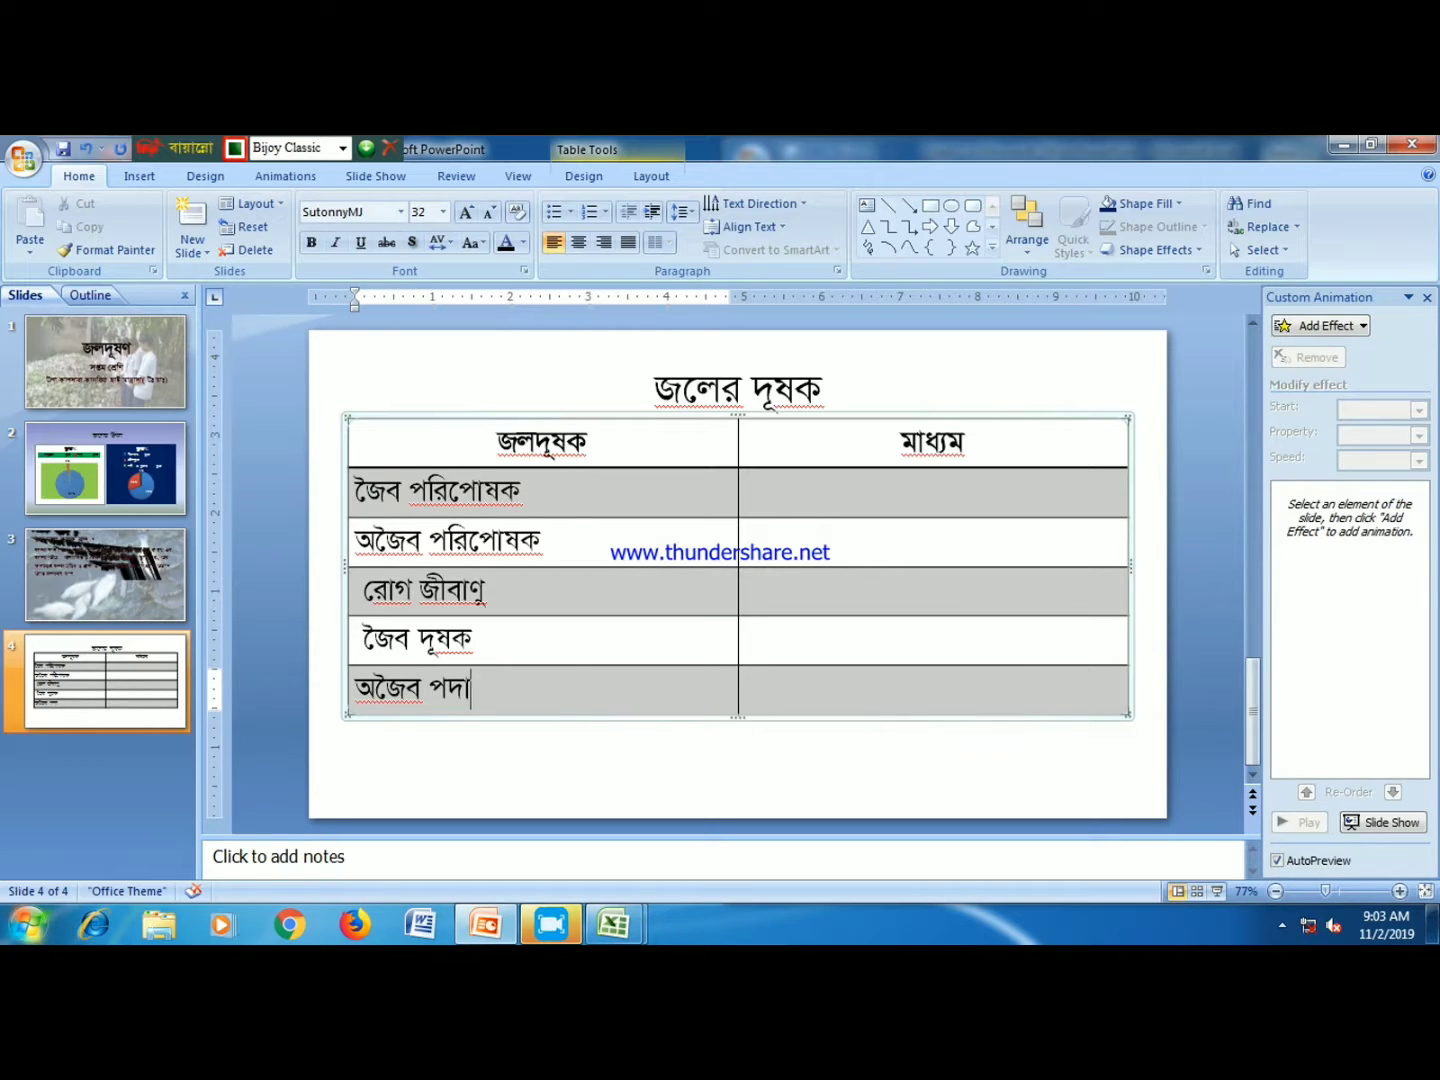
pyautogui.write('র্থ')
# - Fill sources 'মানুষ ও প্রাণীর বর্জ্য পদার্থ' and 'নাইট্রোজেন, ফসফরাস প্রভৃতি' in the first two মাধ্যম cells
pyautogui.click(824, 501)
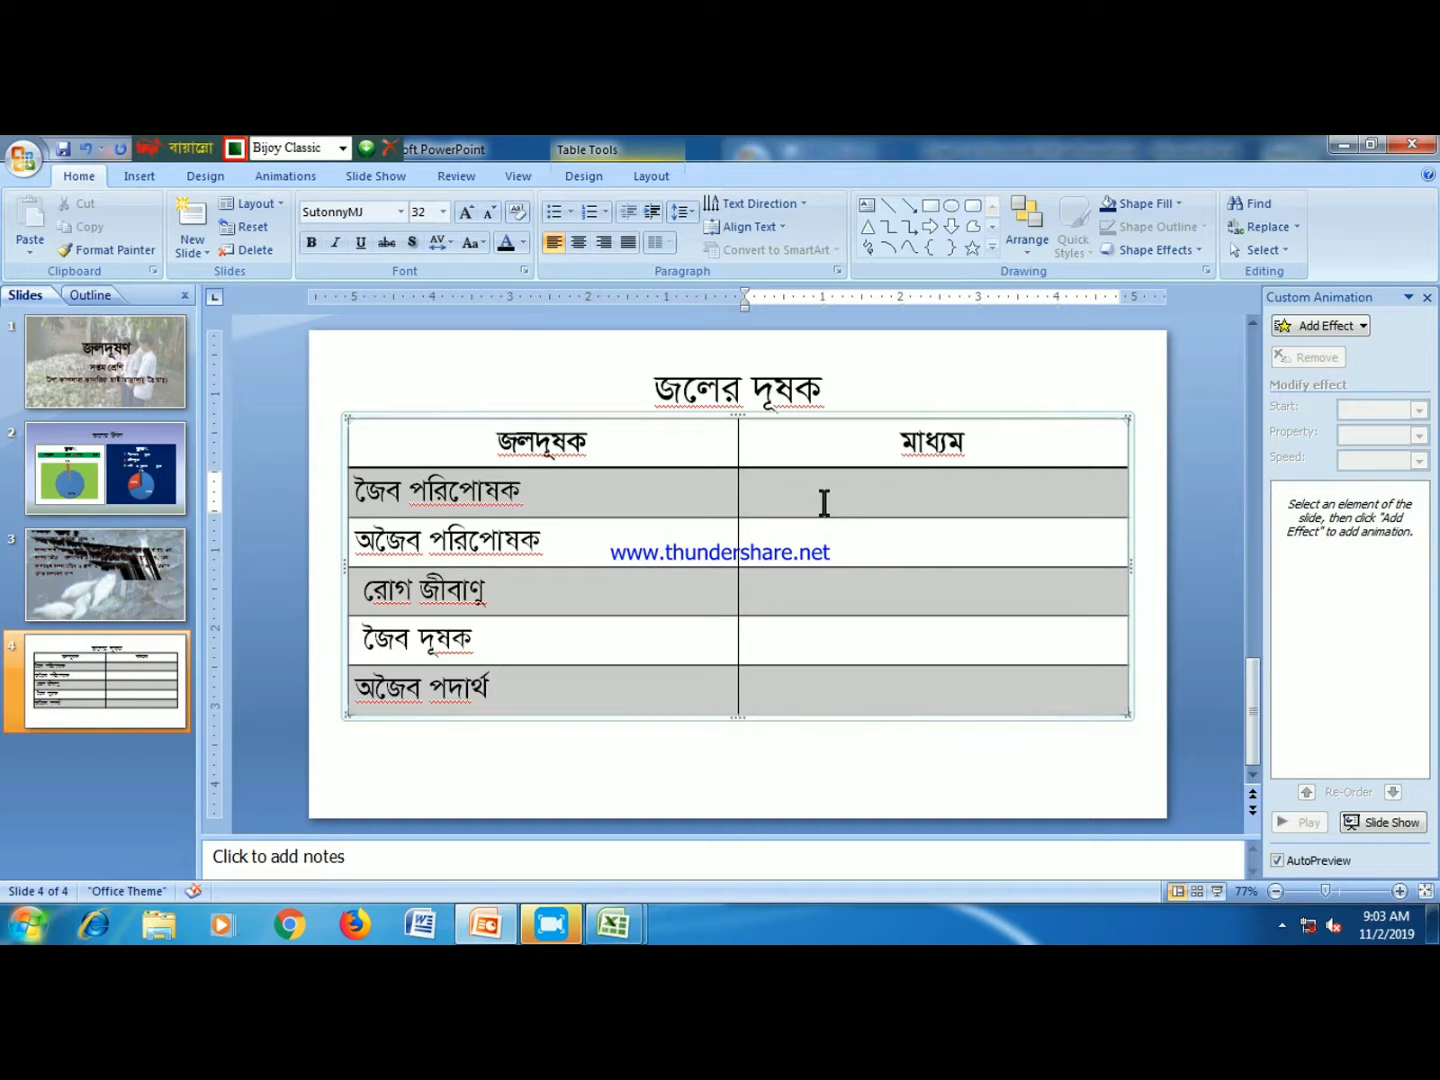
pyautogui.write('মানুষ')
pyautogui.write(' ও')
pyautogui.write(' প্রাণীর ')
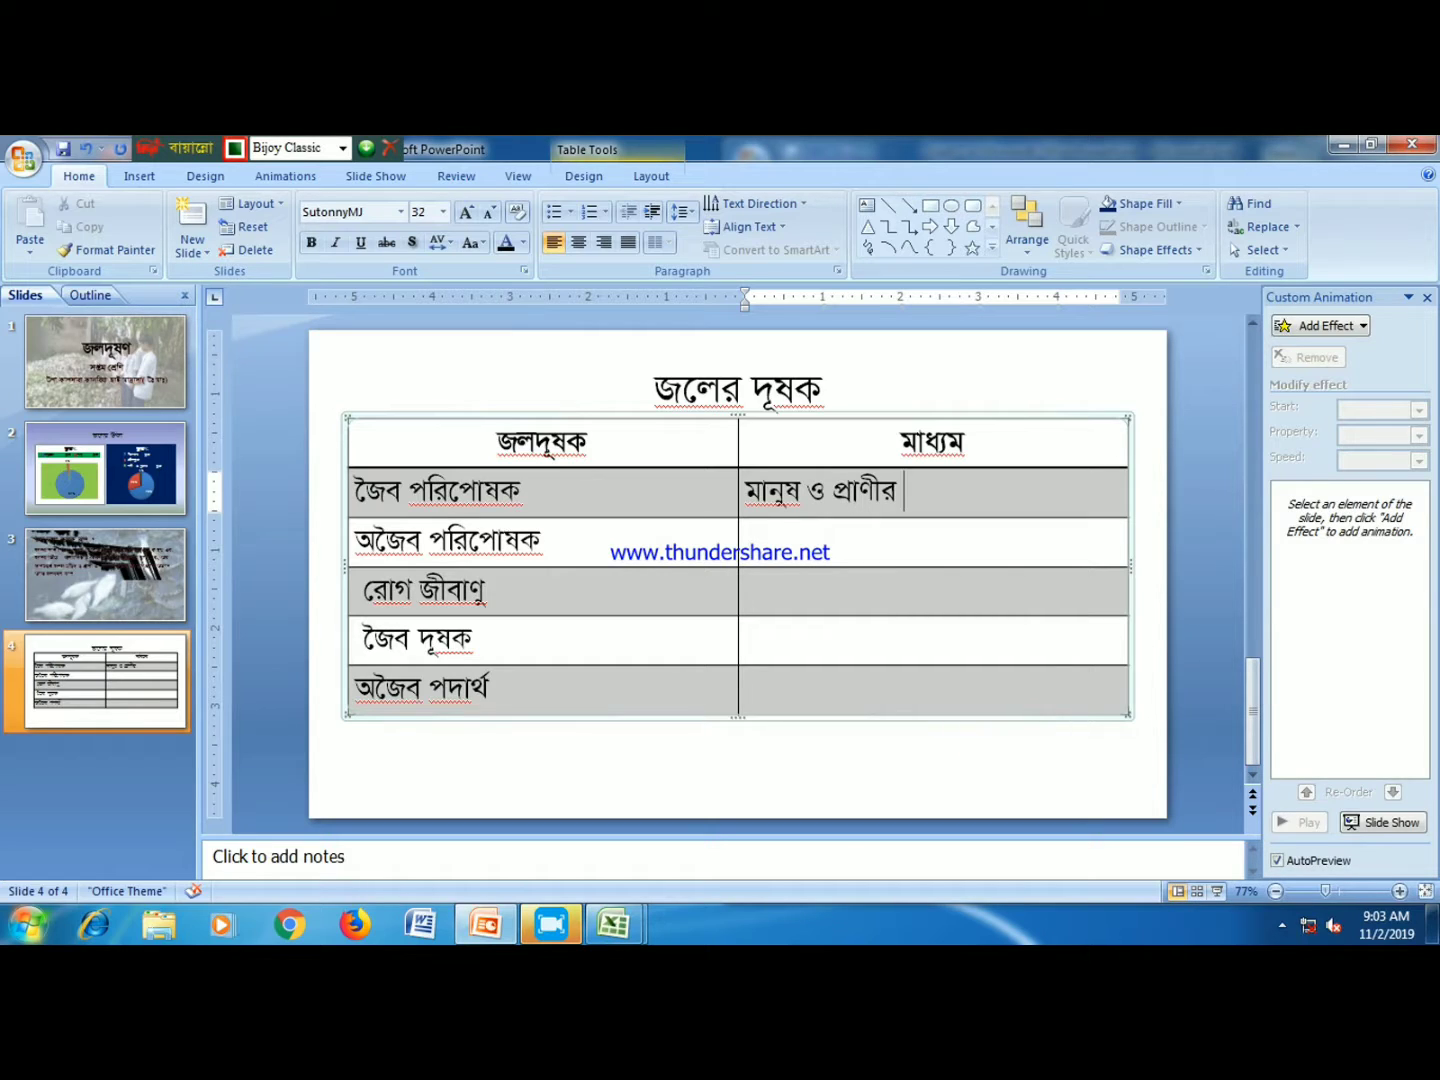
pyautogui.write('বর্জ্য পদাথ')
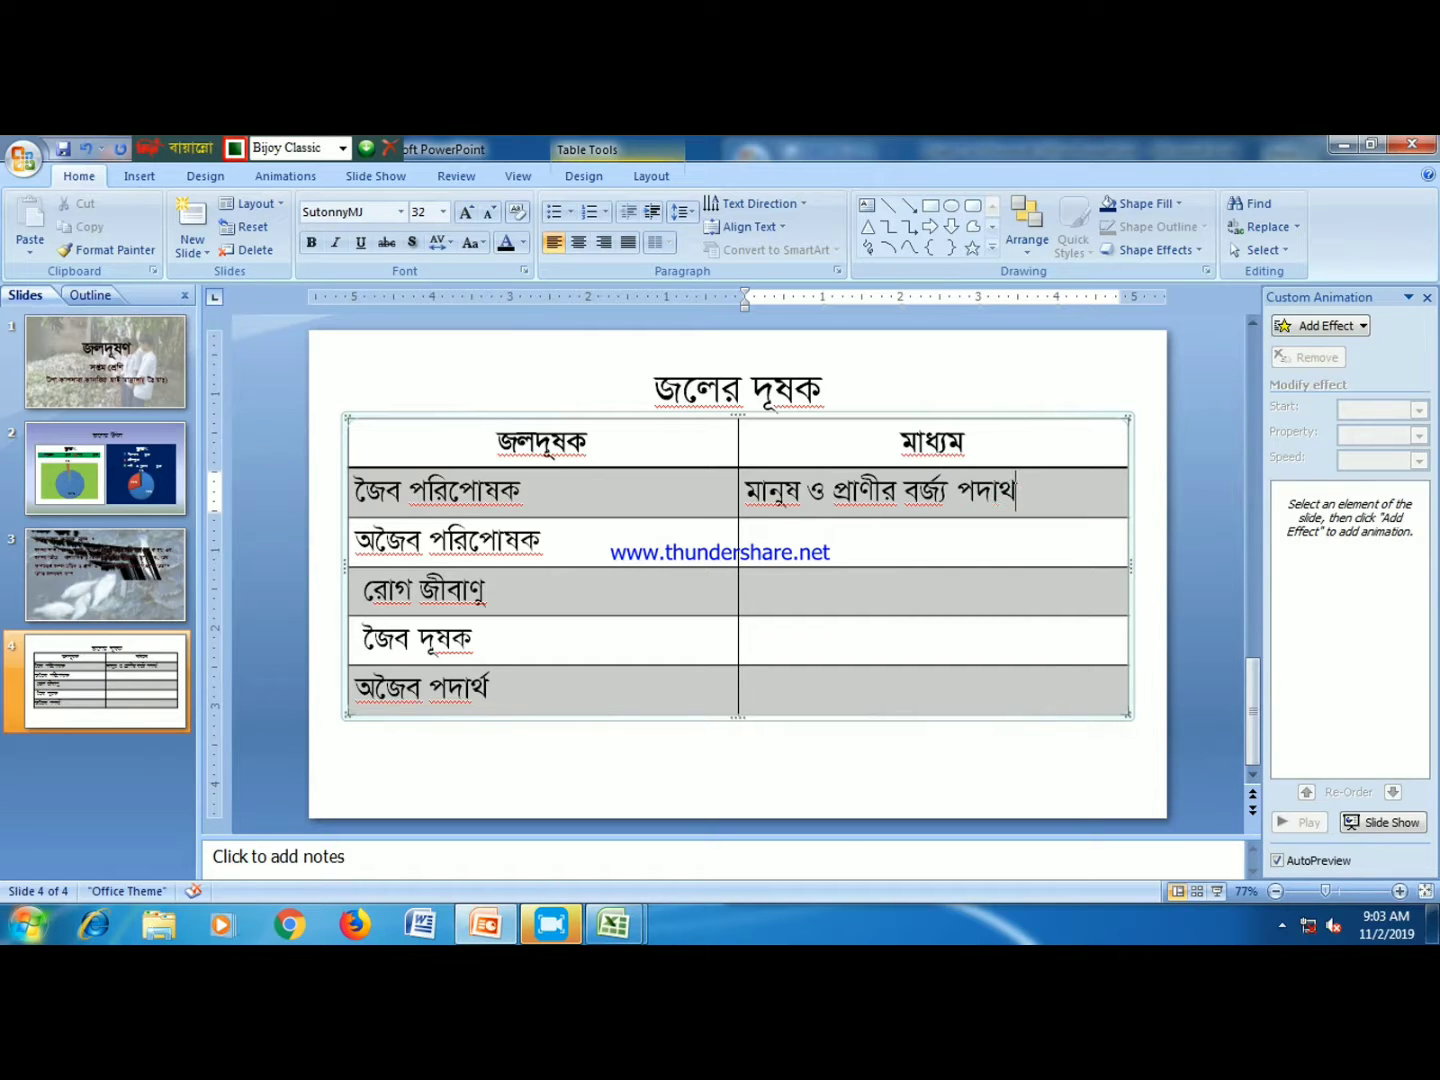
pyautogui.click(745, 541)
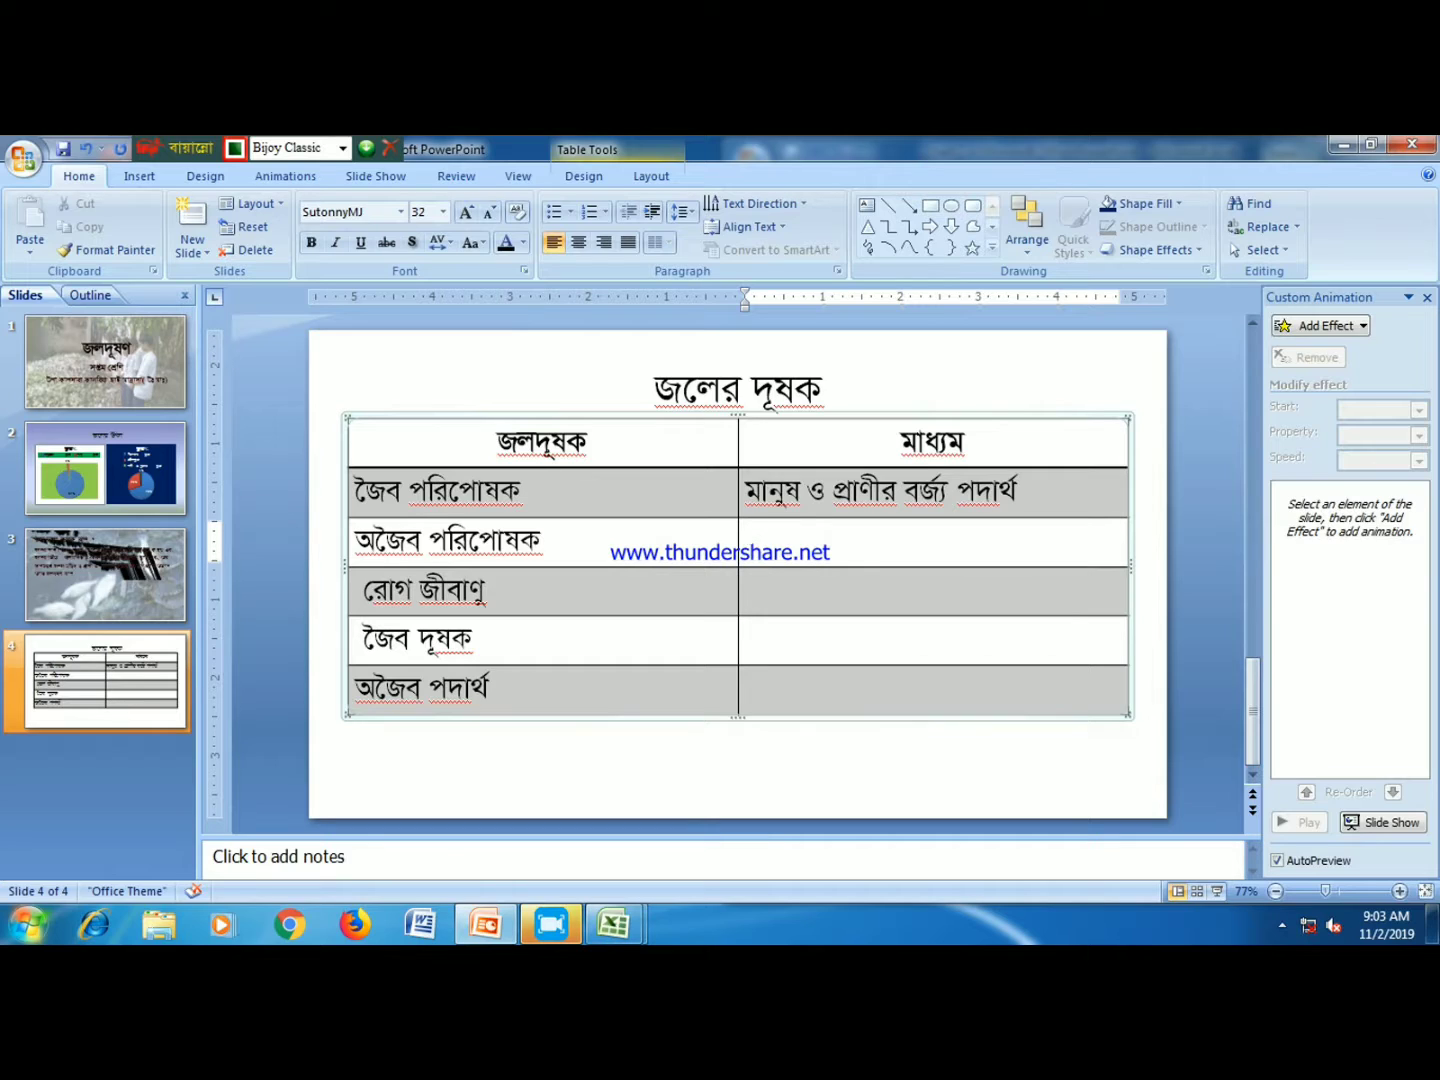
pyautogui.write('হ্য')
pyautogui.press('BackSpace')
pyautogui.press('BackSpace')
pyautogui.press('BackSpace')
pyautogui.write('ইউনাই')
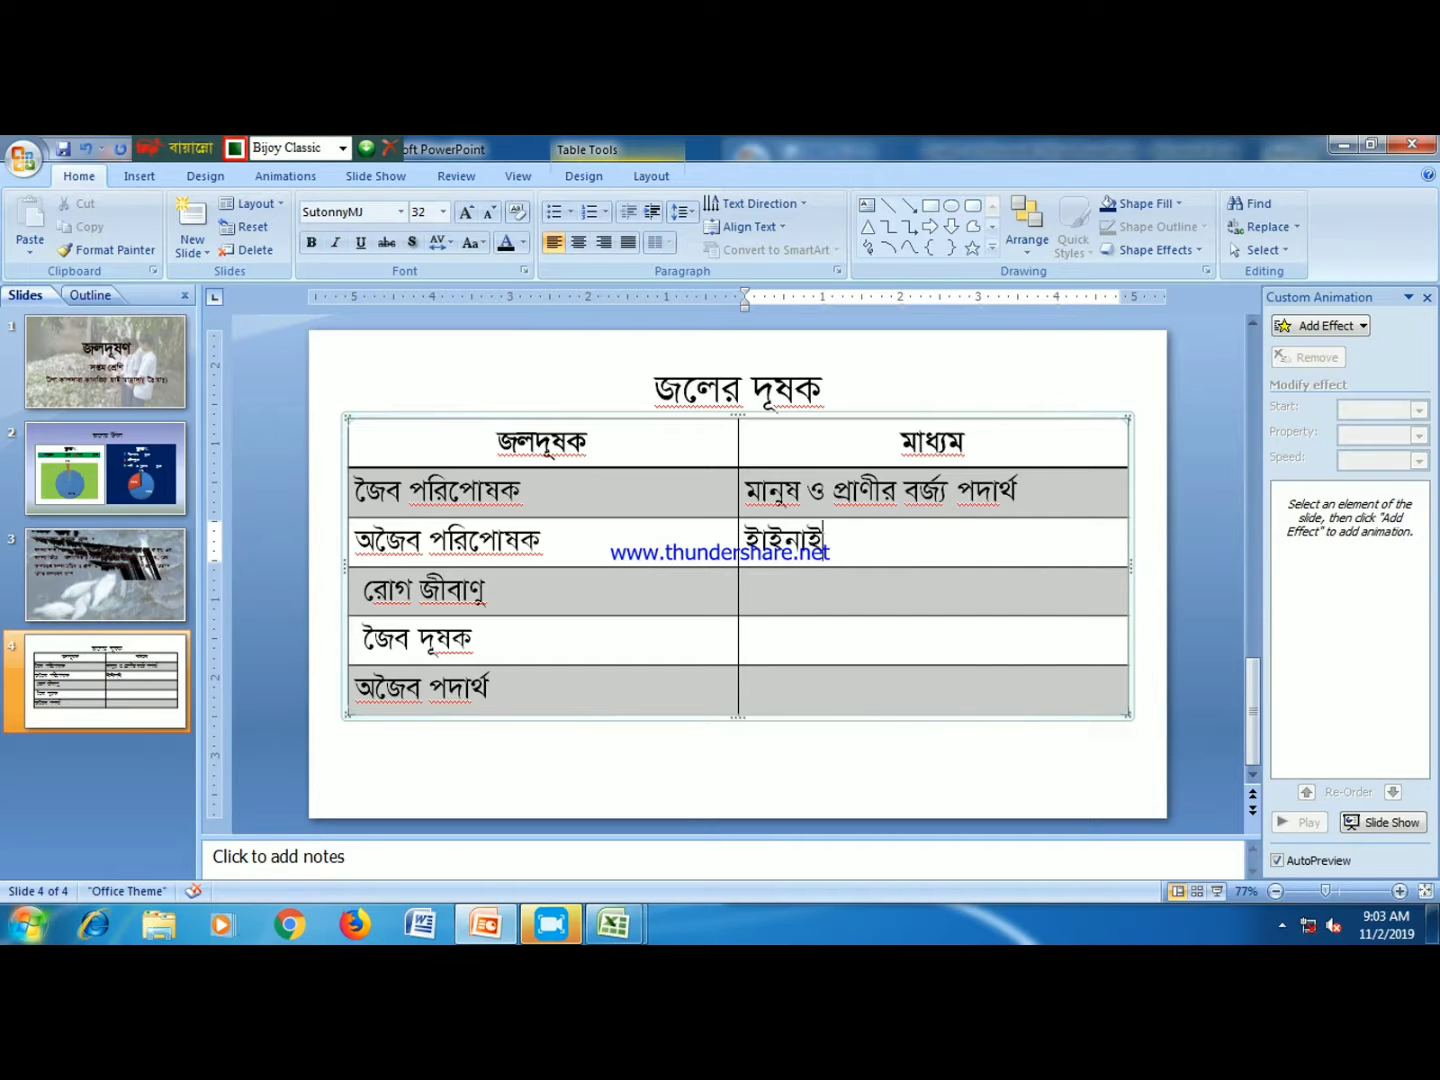
pyautogui.write('ট্রোজেন')
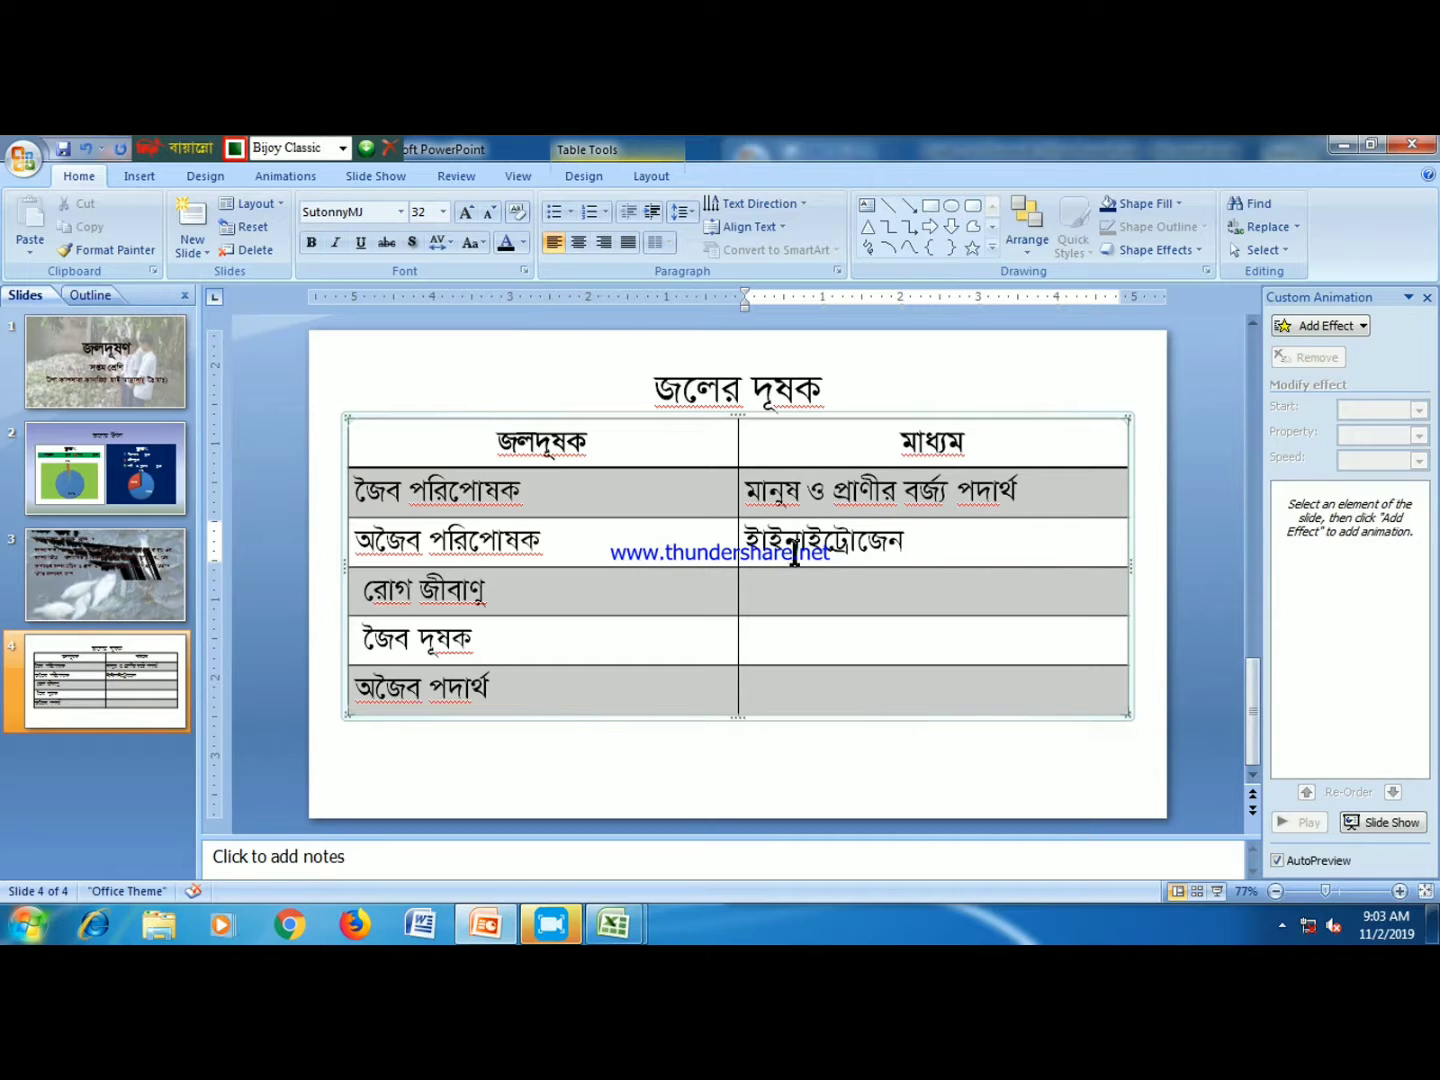
pyautogui.click(777, 544)
pyautogui.press('BackSpace')
pyautogui.press('BackSpace')
pyautogui.click(872, 544)
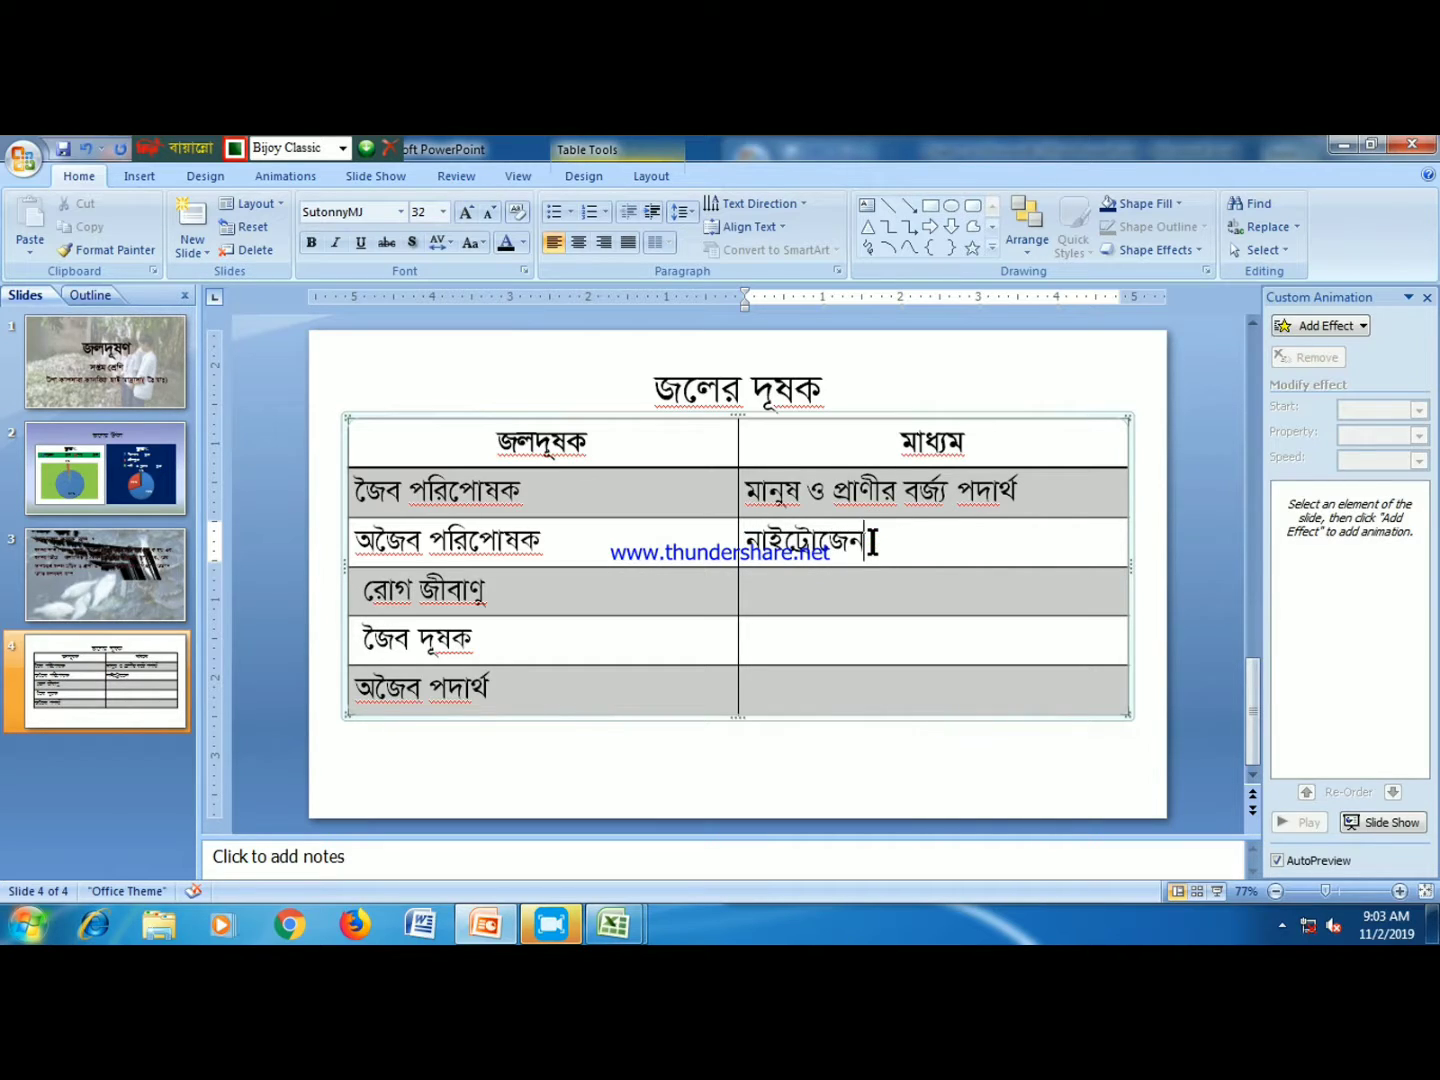
pyautogui.write(' , ফসফরা')
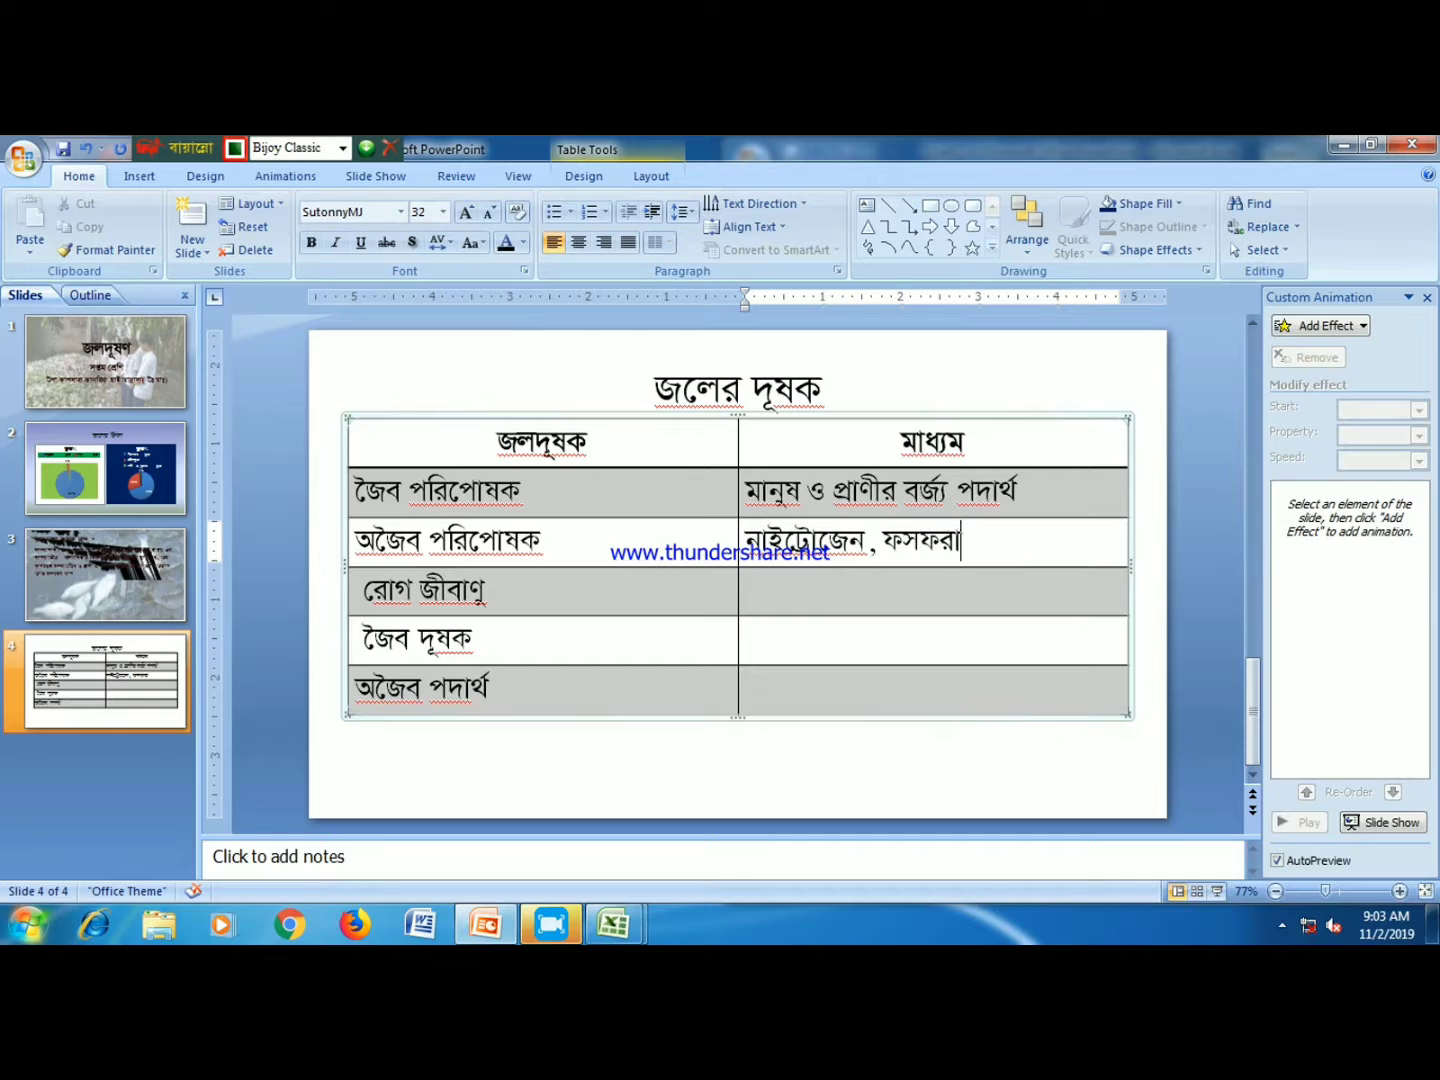
pyautogui.write('স প্র')
pyautogui.write('ভৃতি')
# - Enter 'ব্যাকটিরিয়া, ভাইরাস' for the রোগ জীবাণু row
pyautogui.click(758, 603)
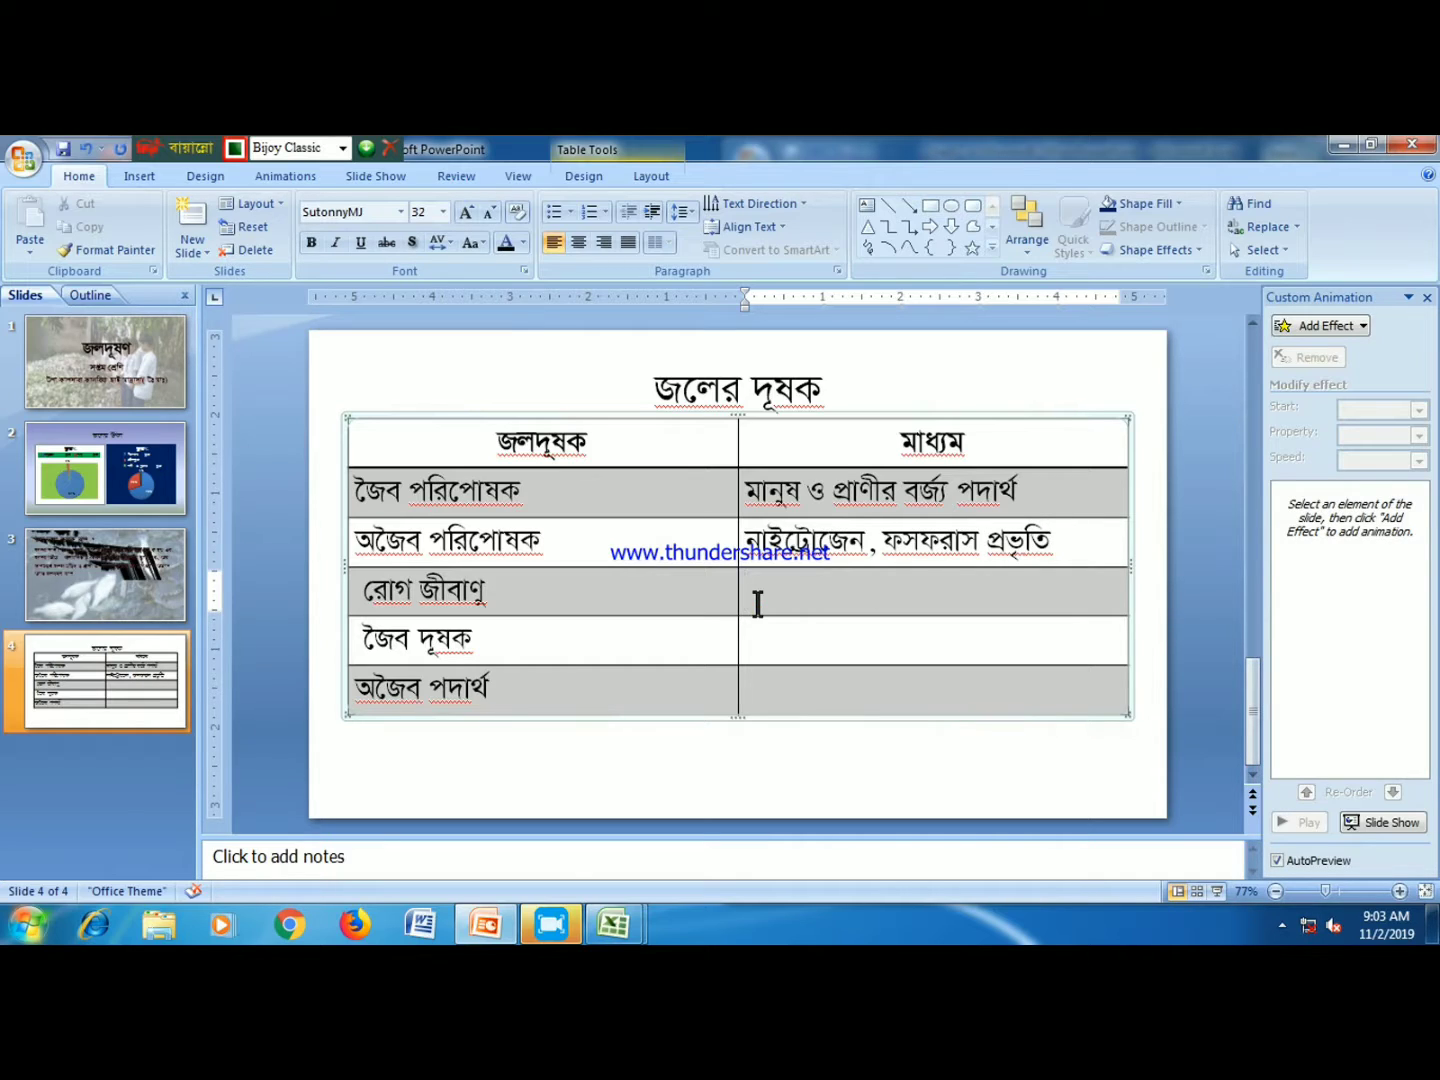
pyautogui.write('বা')
pyautogui.press('BackSpace')
pyautogui.press('BackSpace')
pyautogui.write('র')
pyautogui.write('উ্য')
pyautogui.write('্যাকট')
pyautogui.press('BackSpace')
pyautogui.press('BackSpace')
pyautogui.write('ক')
pyautogui.write('টিরিয়া')
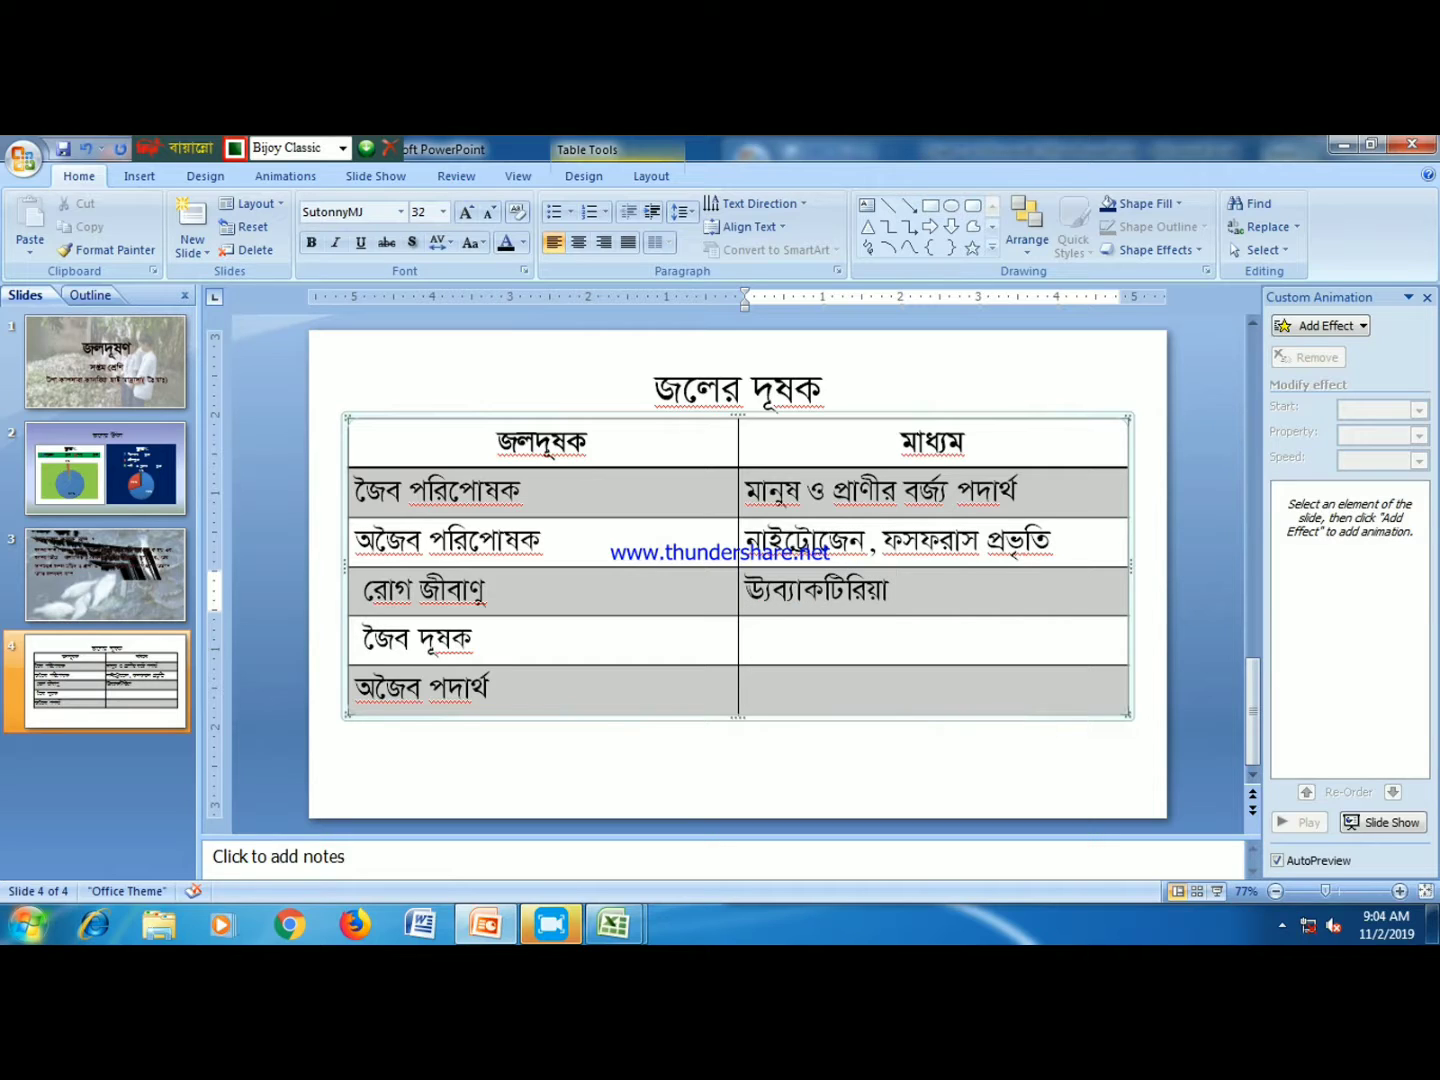
pyautogui.write(' , ভাইরাস')
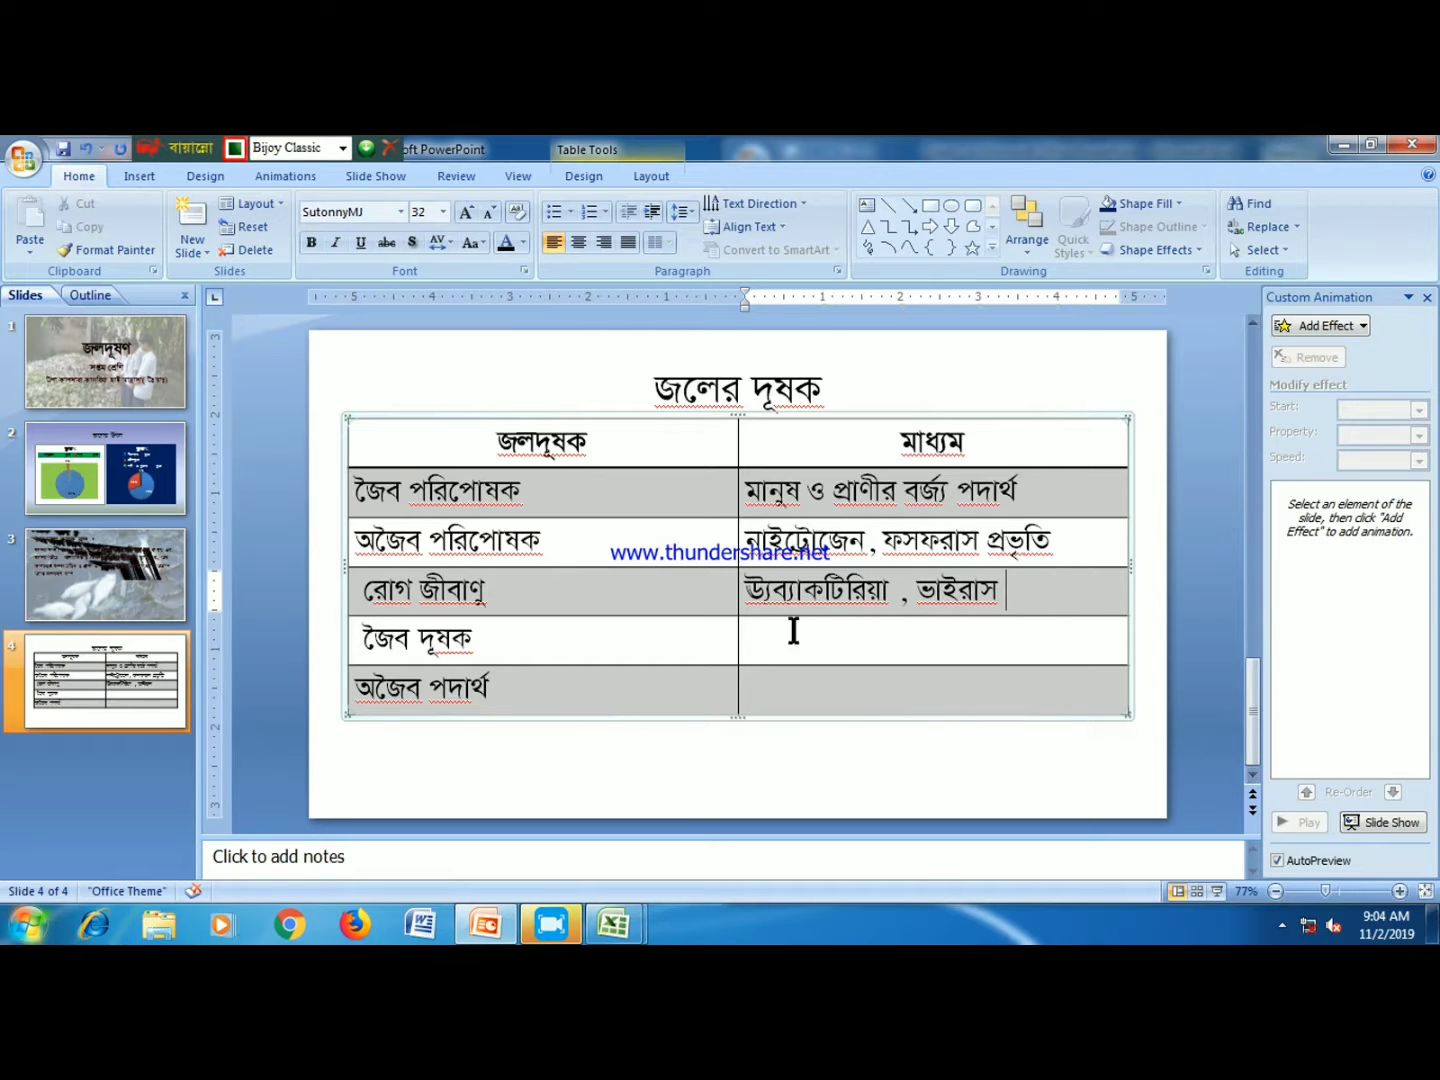
pyautogui.click(769, 605)
pyautogui.press('BackSpace')
# - Enter 'কীটনাশক, খনিজতেল' and 'ধাতু - পারদ, লবণ, আর্সেনিক' in the last two মাধ্যম cells
pyautogui.click(779, 638)
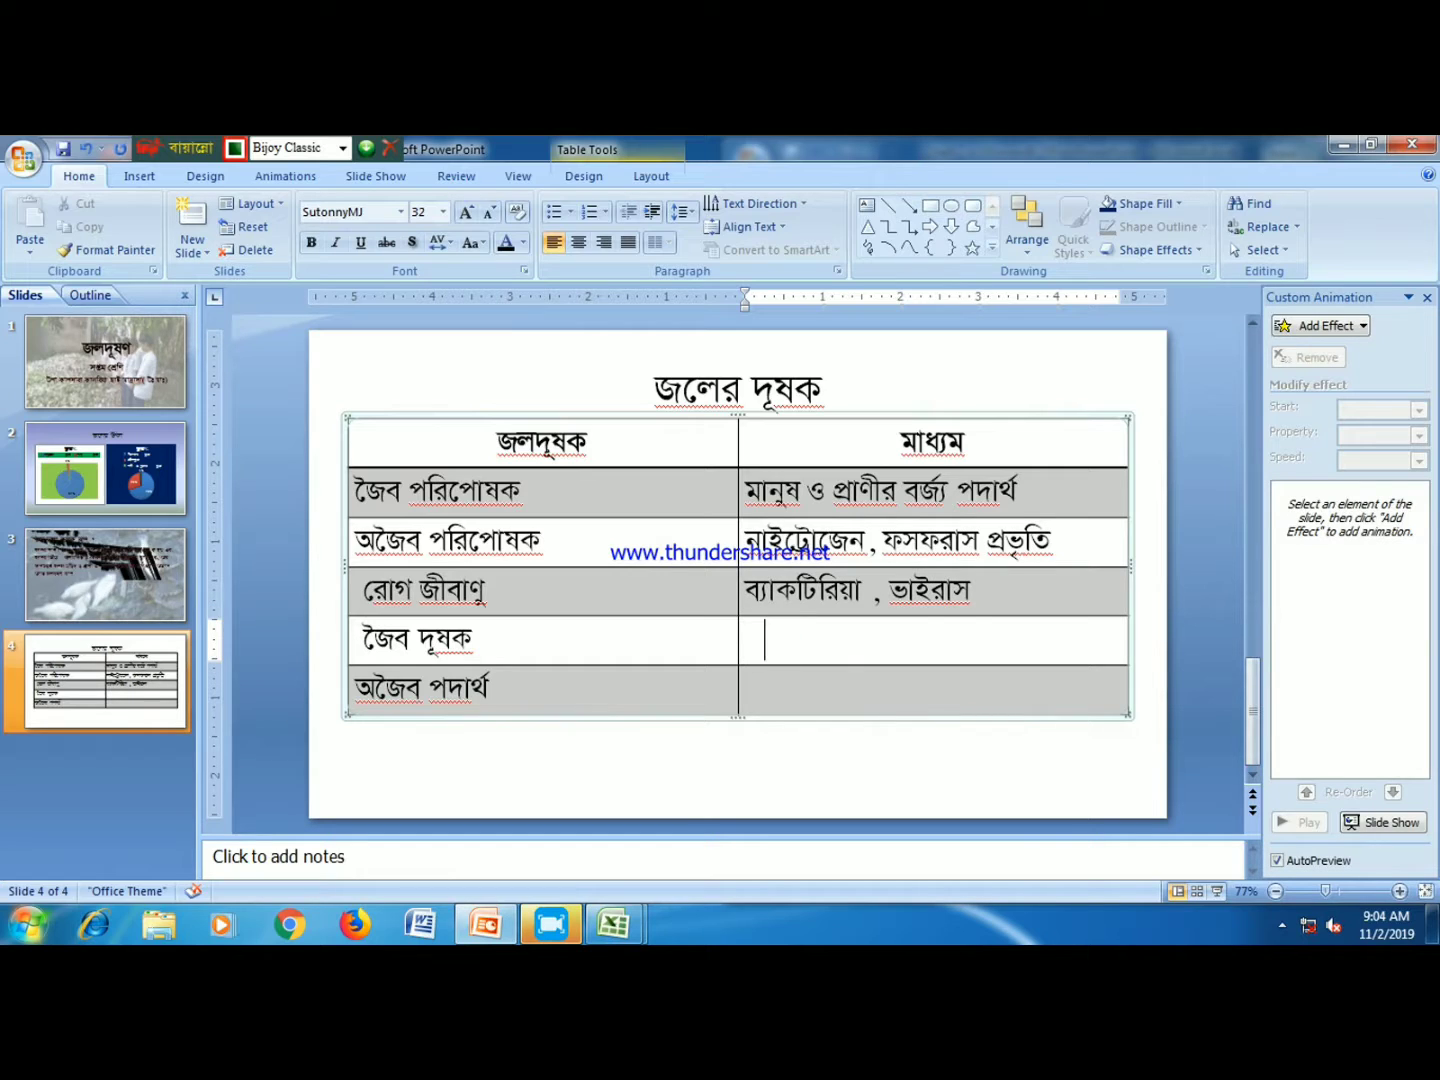
pyautogui.write('কীটনাশক')
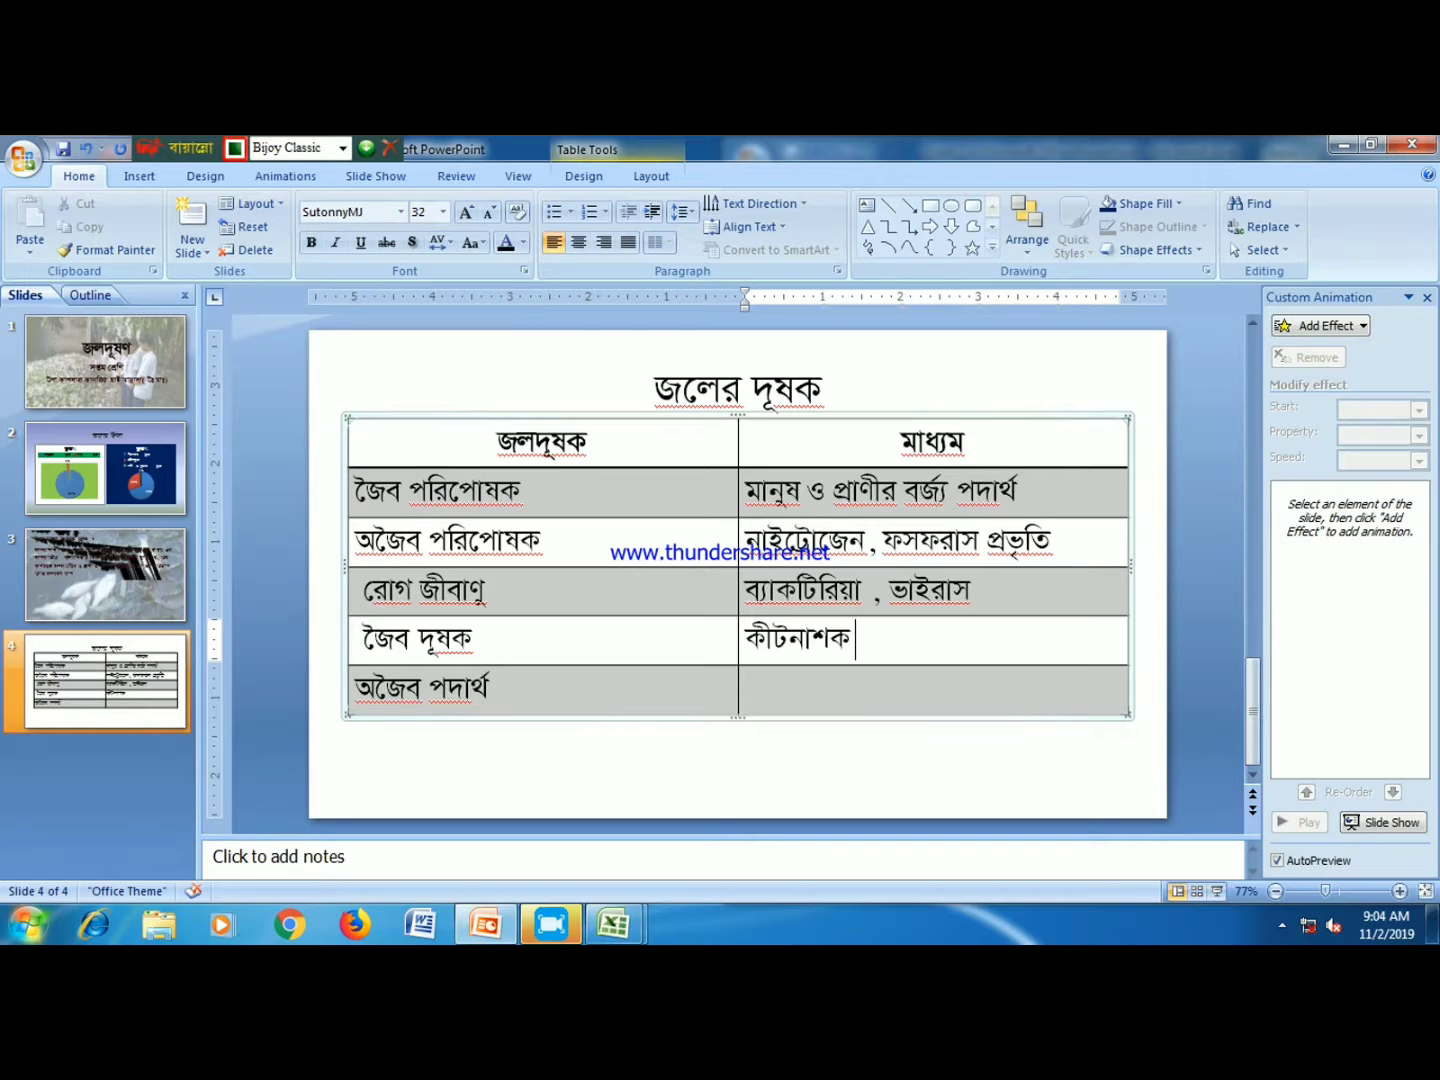
pyautogui.write(' , খনি')
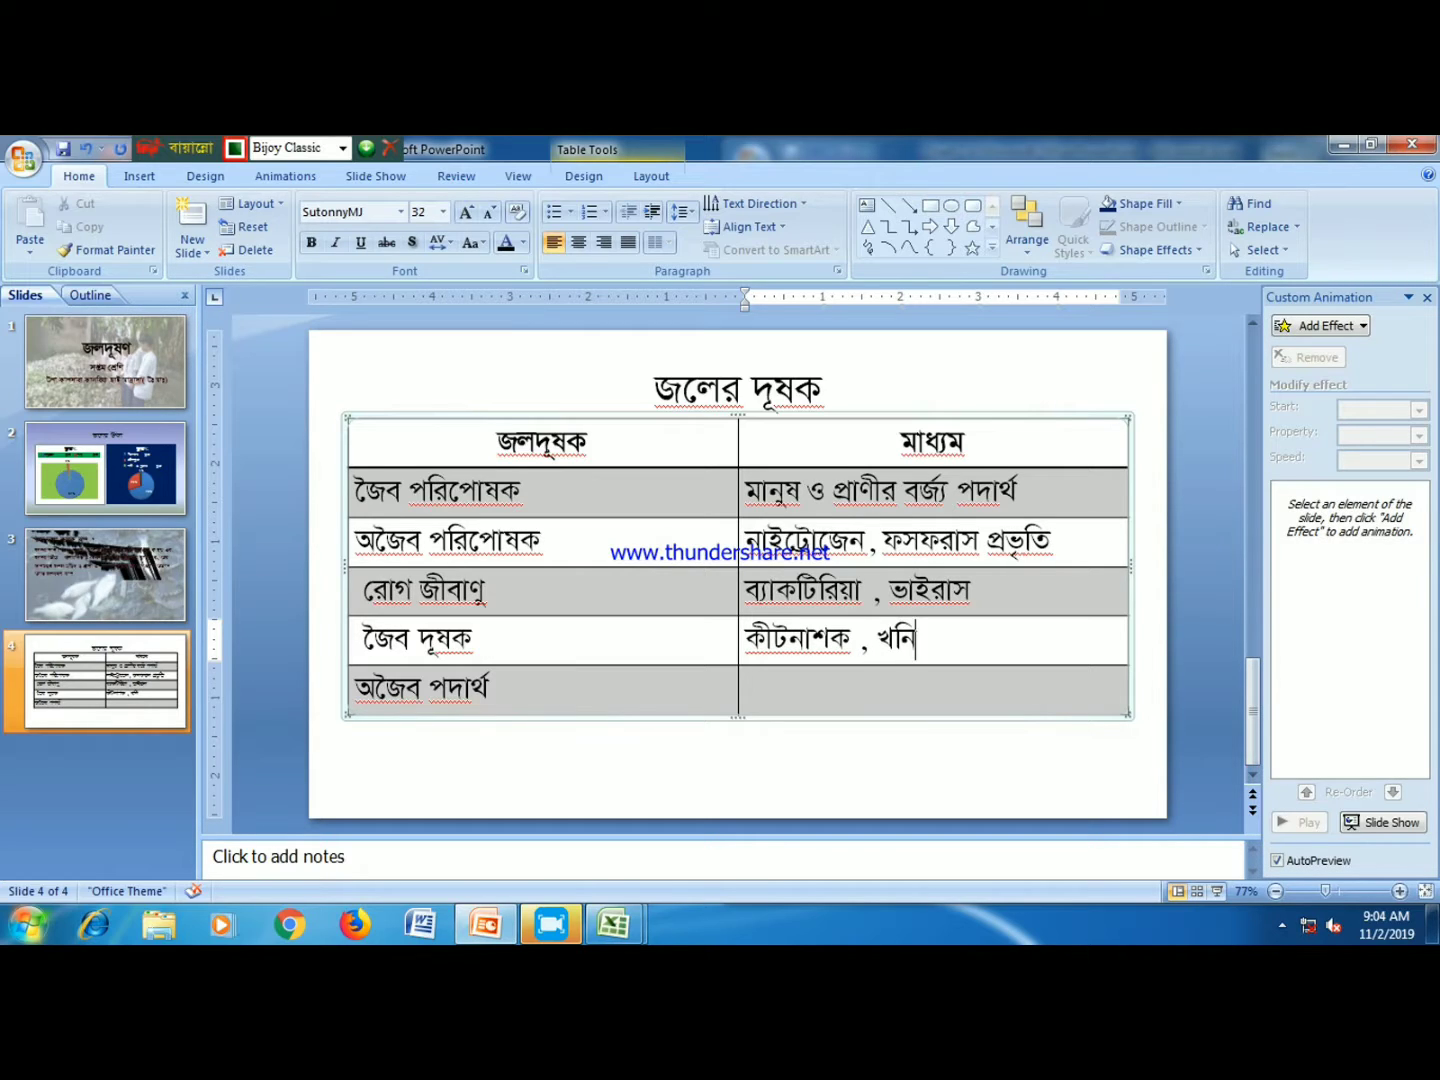
pyautogui.write('জতেল')
pyautogui.click(745, 690)
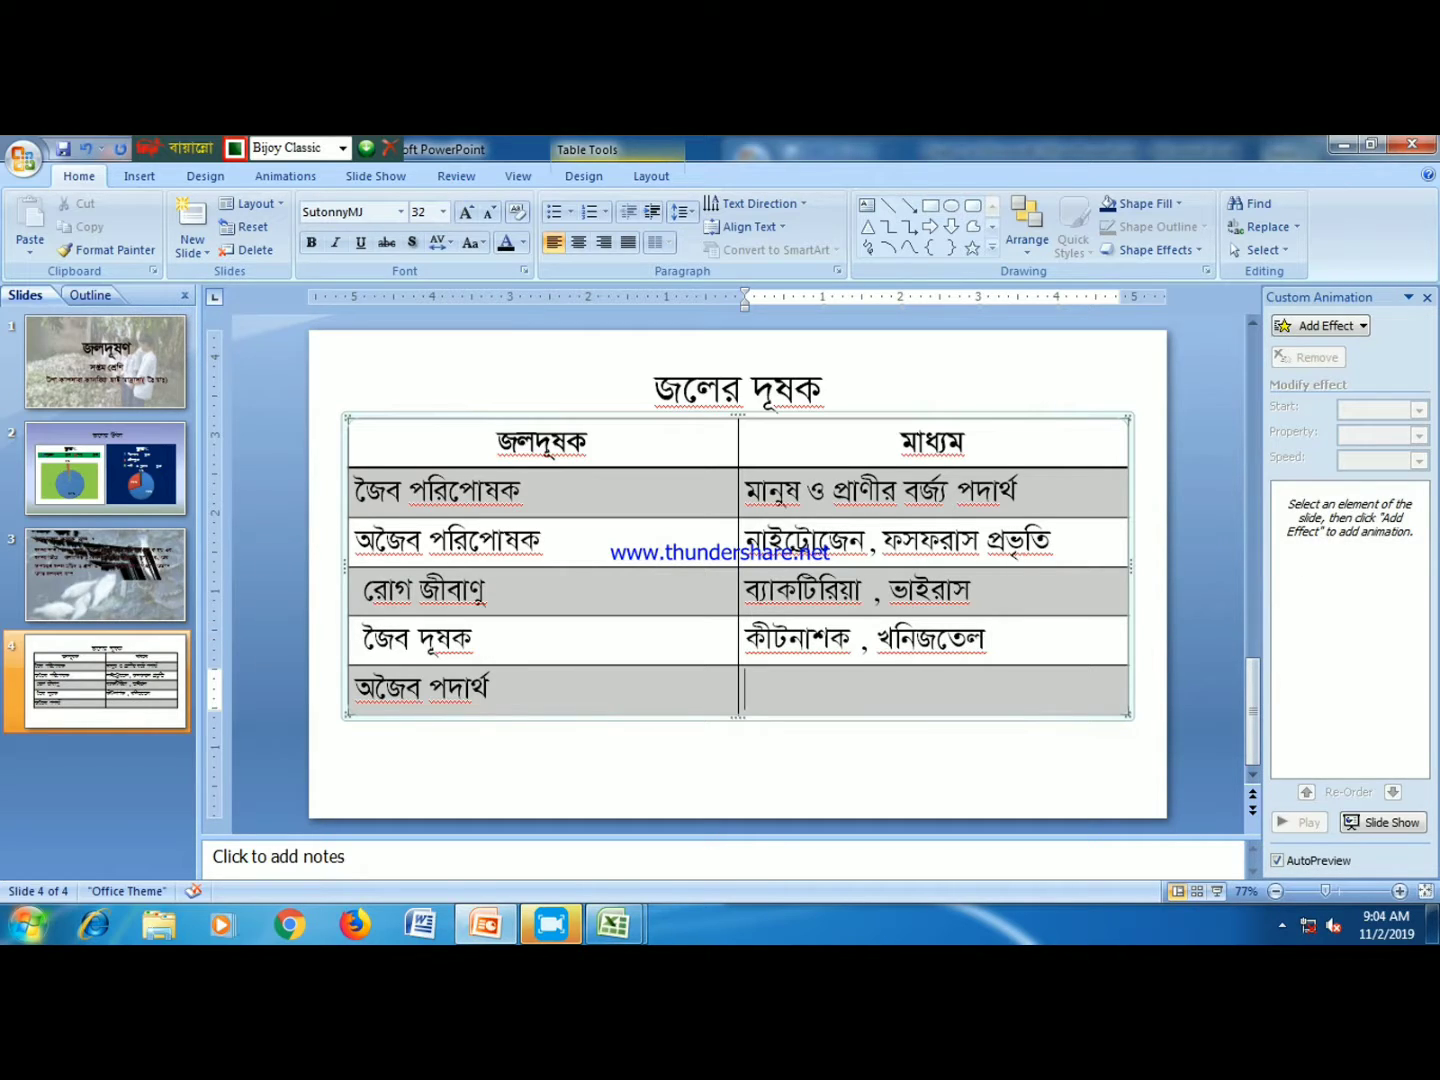
pyautogui.write('ধাতু - পা')
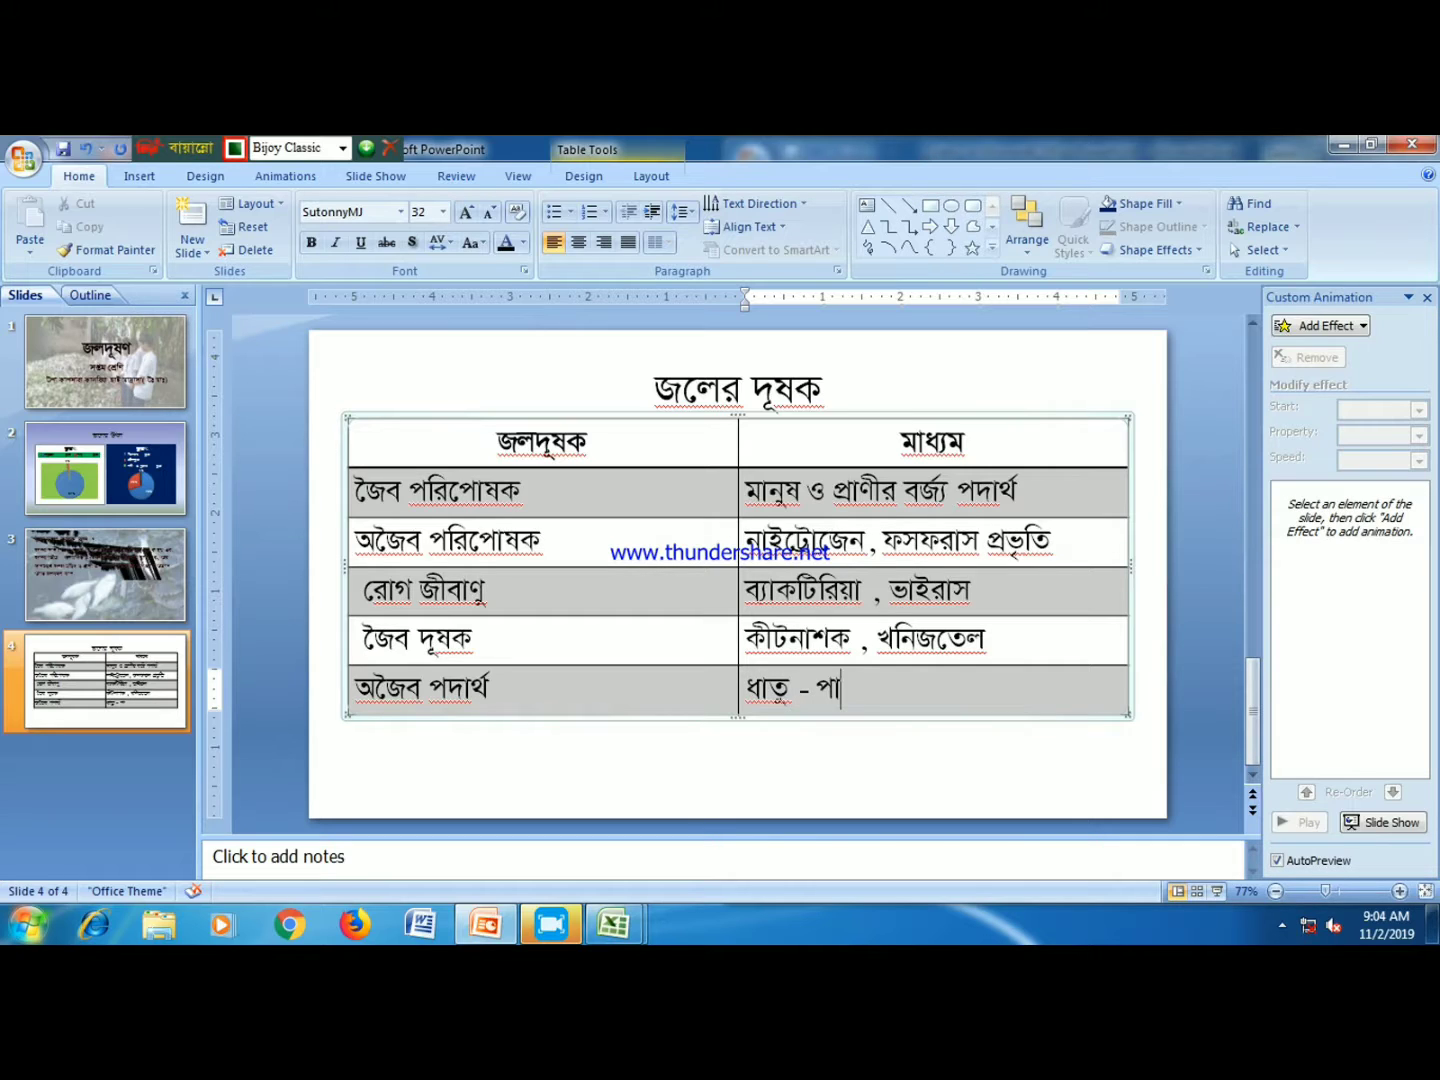
pyautogui.write('রাদ')
pyautogui.press('BackSpace')
pyautogui.press('BackSpace')
pyautogui.press('BackSpace')
pyautogui.write('আে')
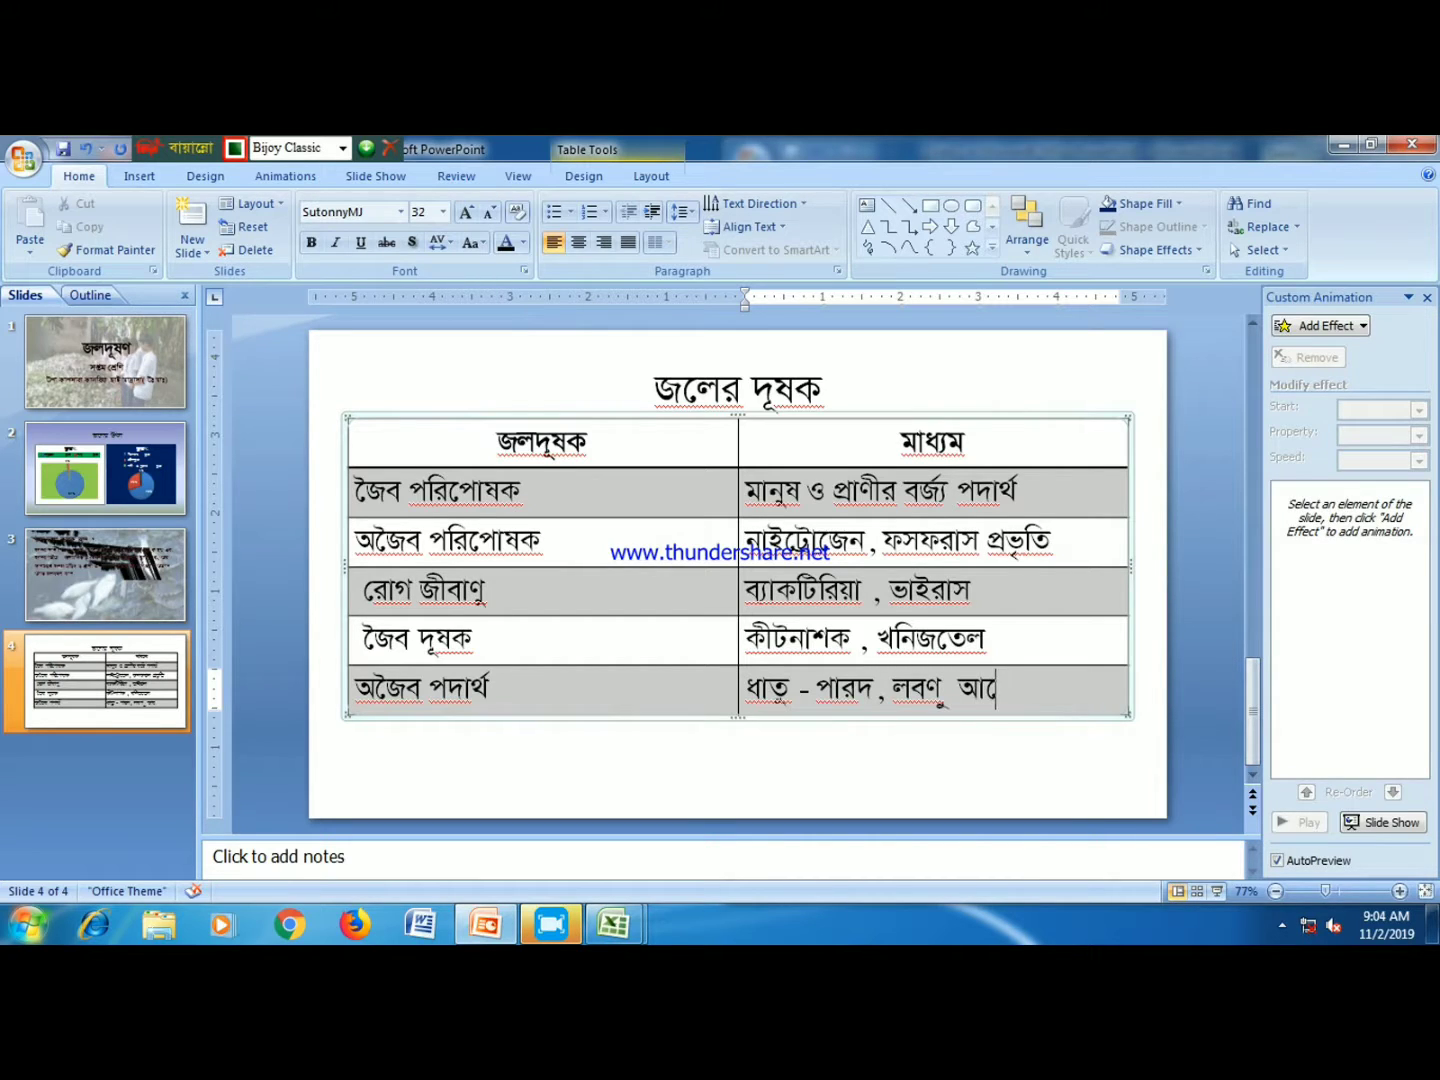
pyautogui.write('র্সে')
pyautogui.press('BackSpace')
pyautogui.press('BackSpace')
pyautogui.press('BackSpace')
pyautogui.write('আে')
pyautogui.write('র্নিক ।')
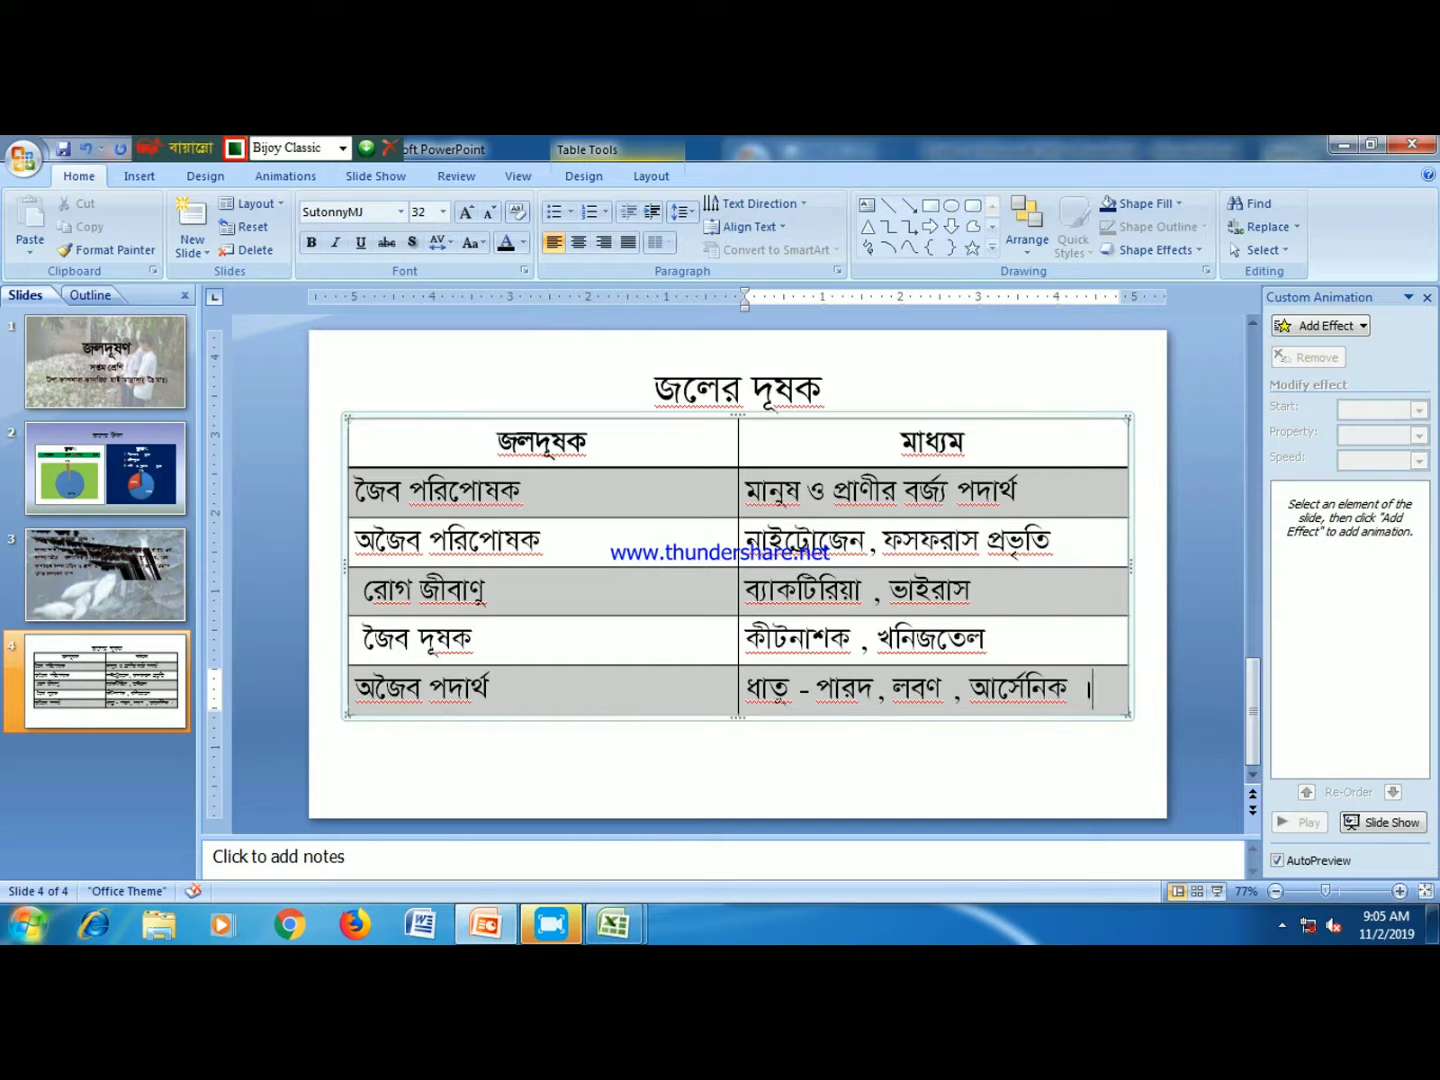
# - Fill the জলদূষক header blue and the left column's body cells light blue
pyautogui.click(648, 760)
pyautogui.click(620, 501)
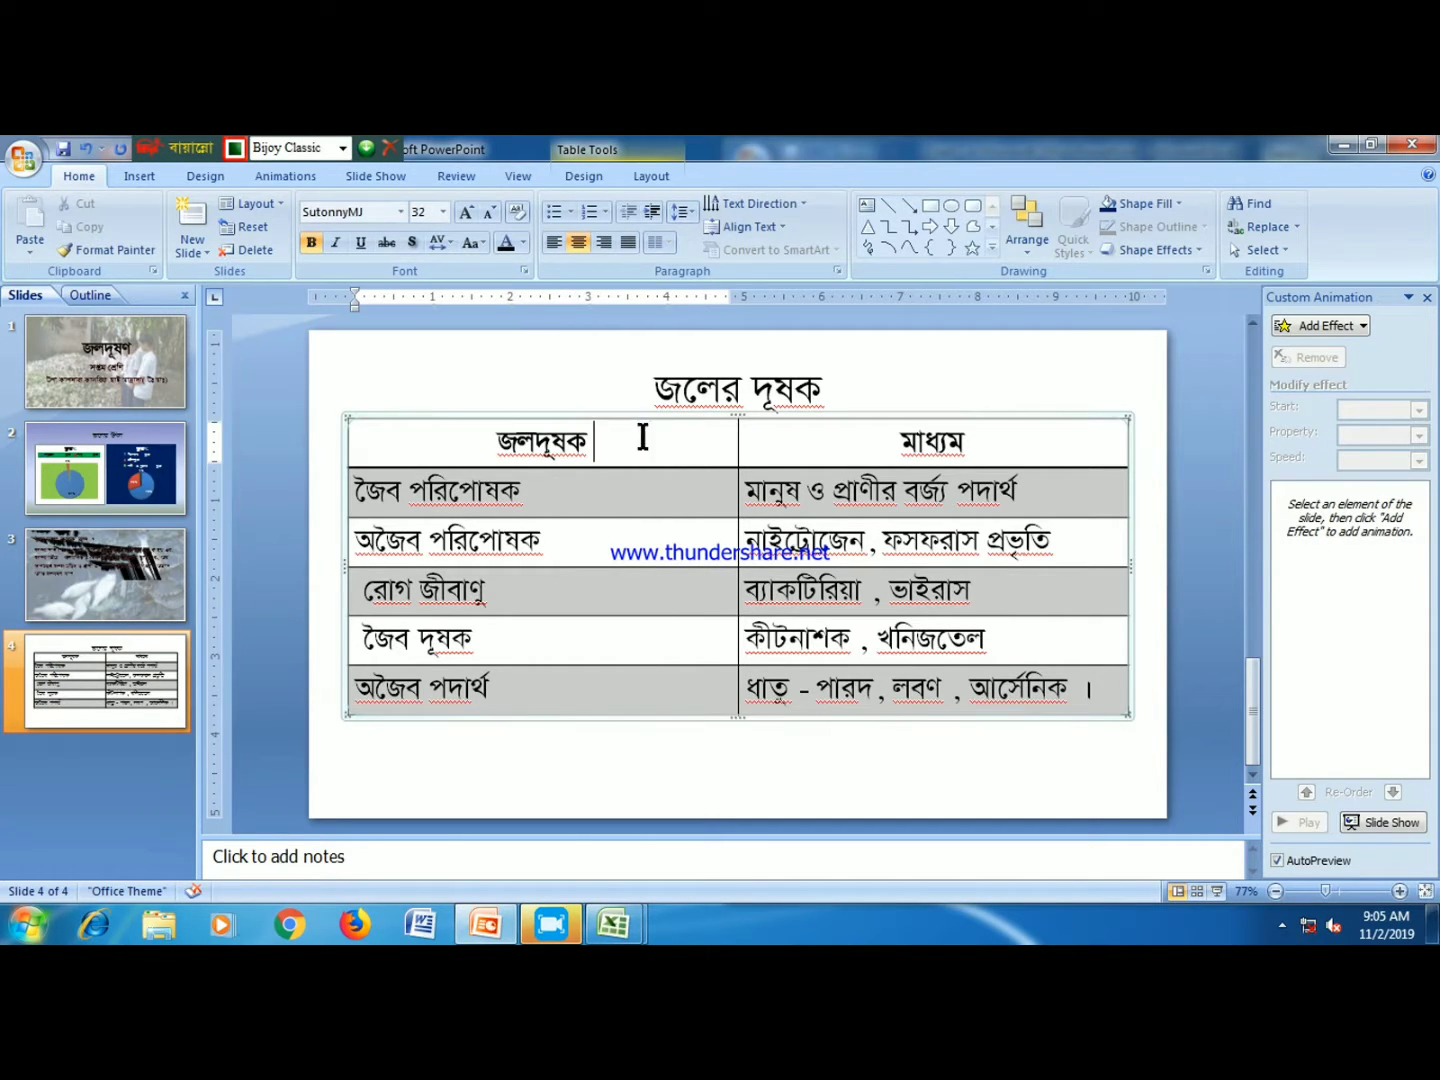
pyautogui.moveTo(640, 436); pyautogui.dragTo(482, 392)
pyautogui.click(1146, 203)
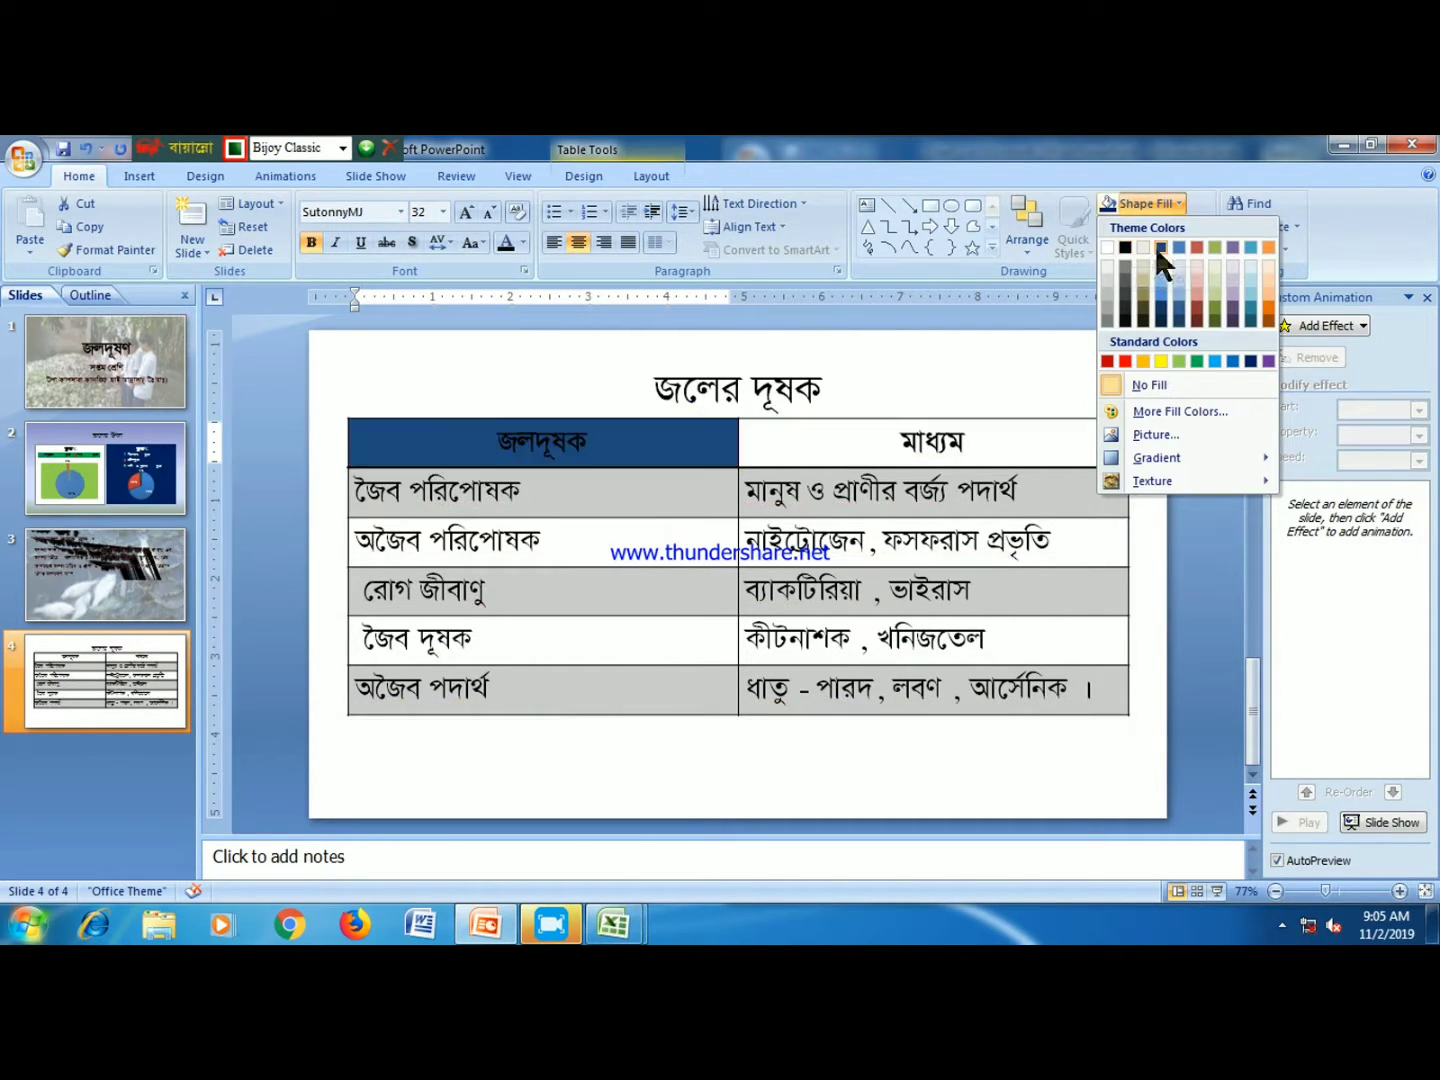
pyautogui.click(1175, 244)
pyautogui.moveTo(1000, 446); pyautogui.dragTo(900, 441)
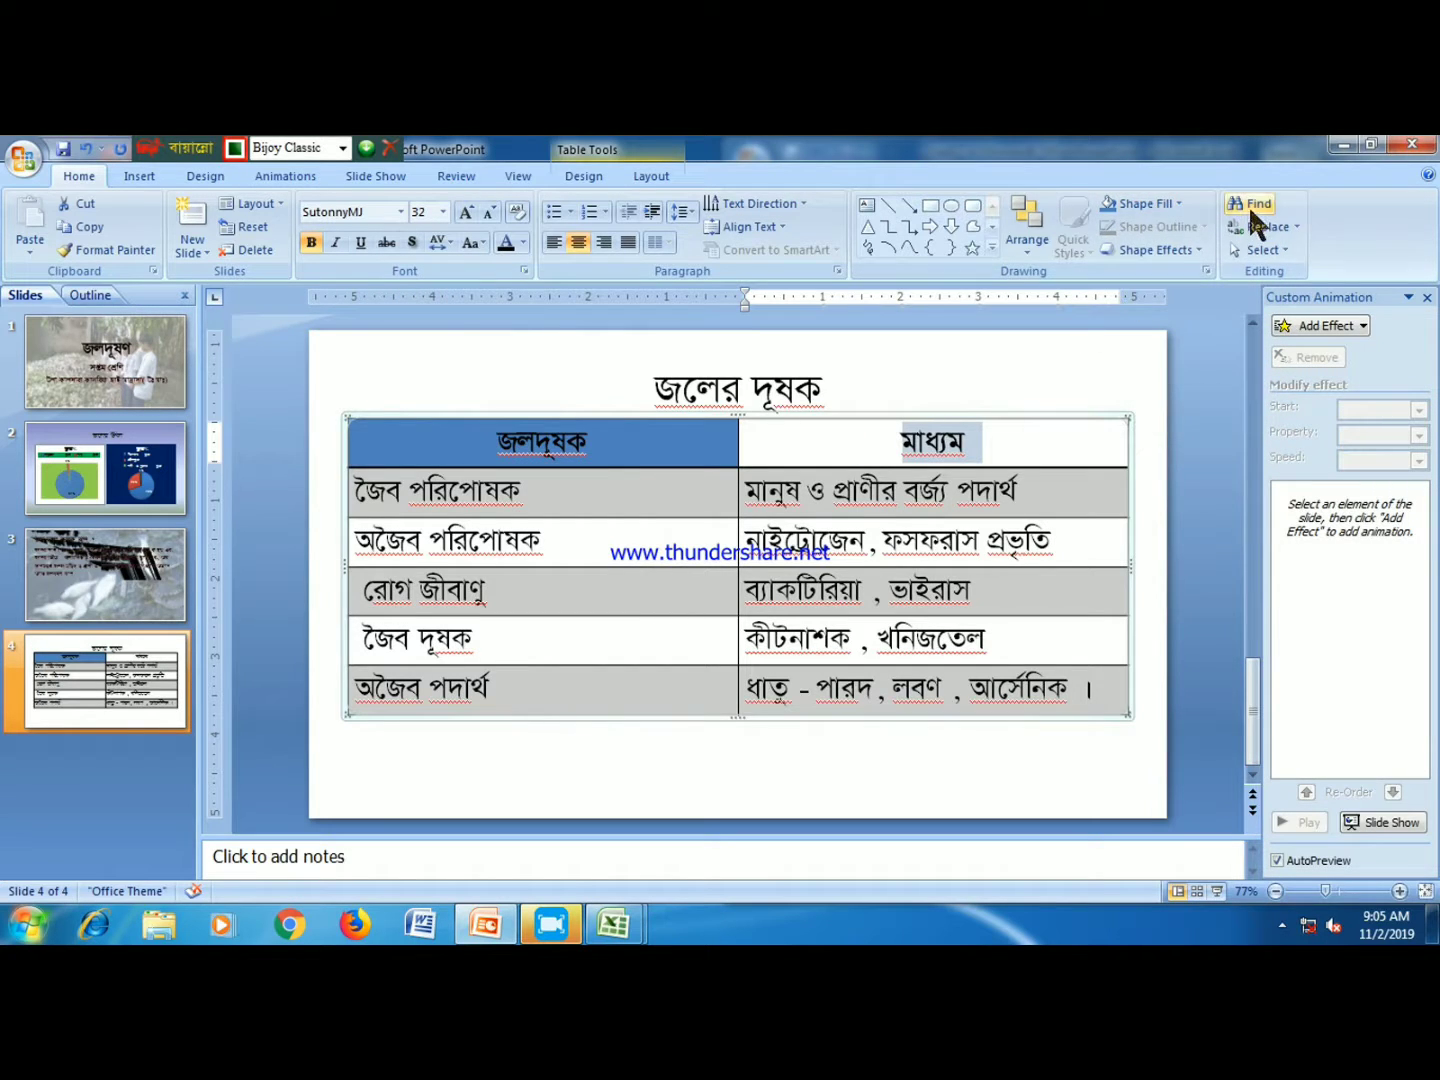
pyautogui.click(1178, 202)
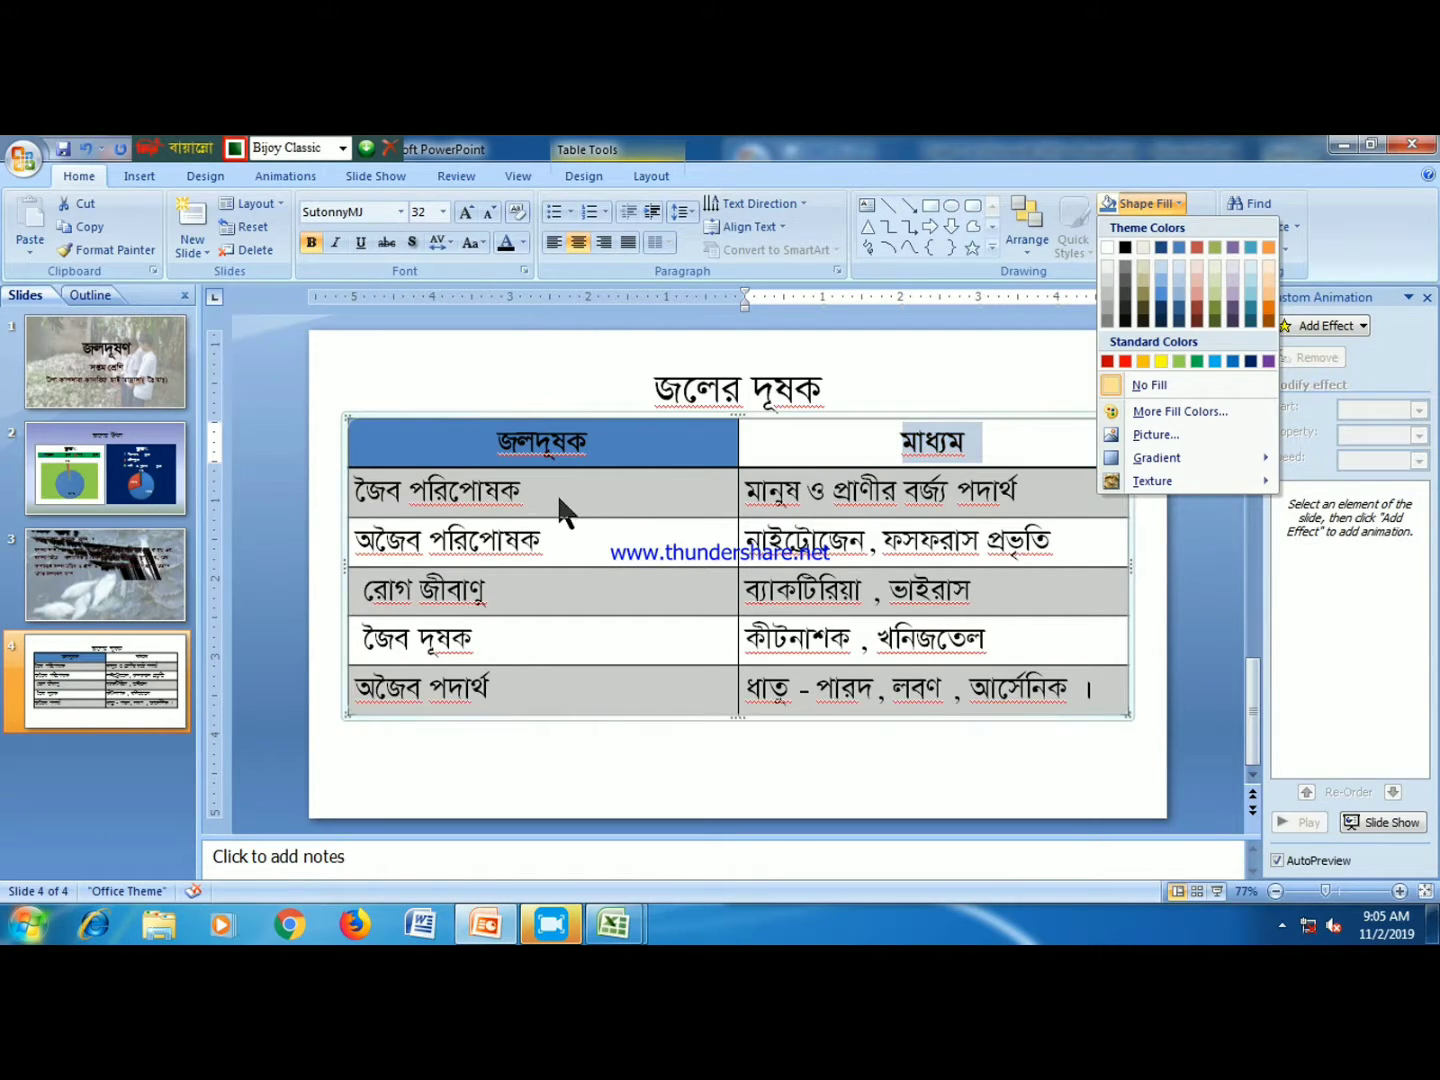
pyautogui.moveTo(556, 491); pyautogui.dragTo(600, 696)
pyautogui.click(1159, 203)
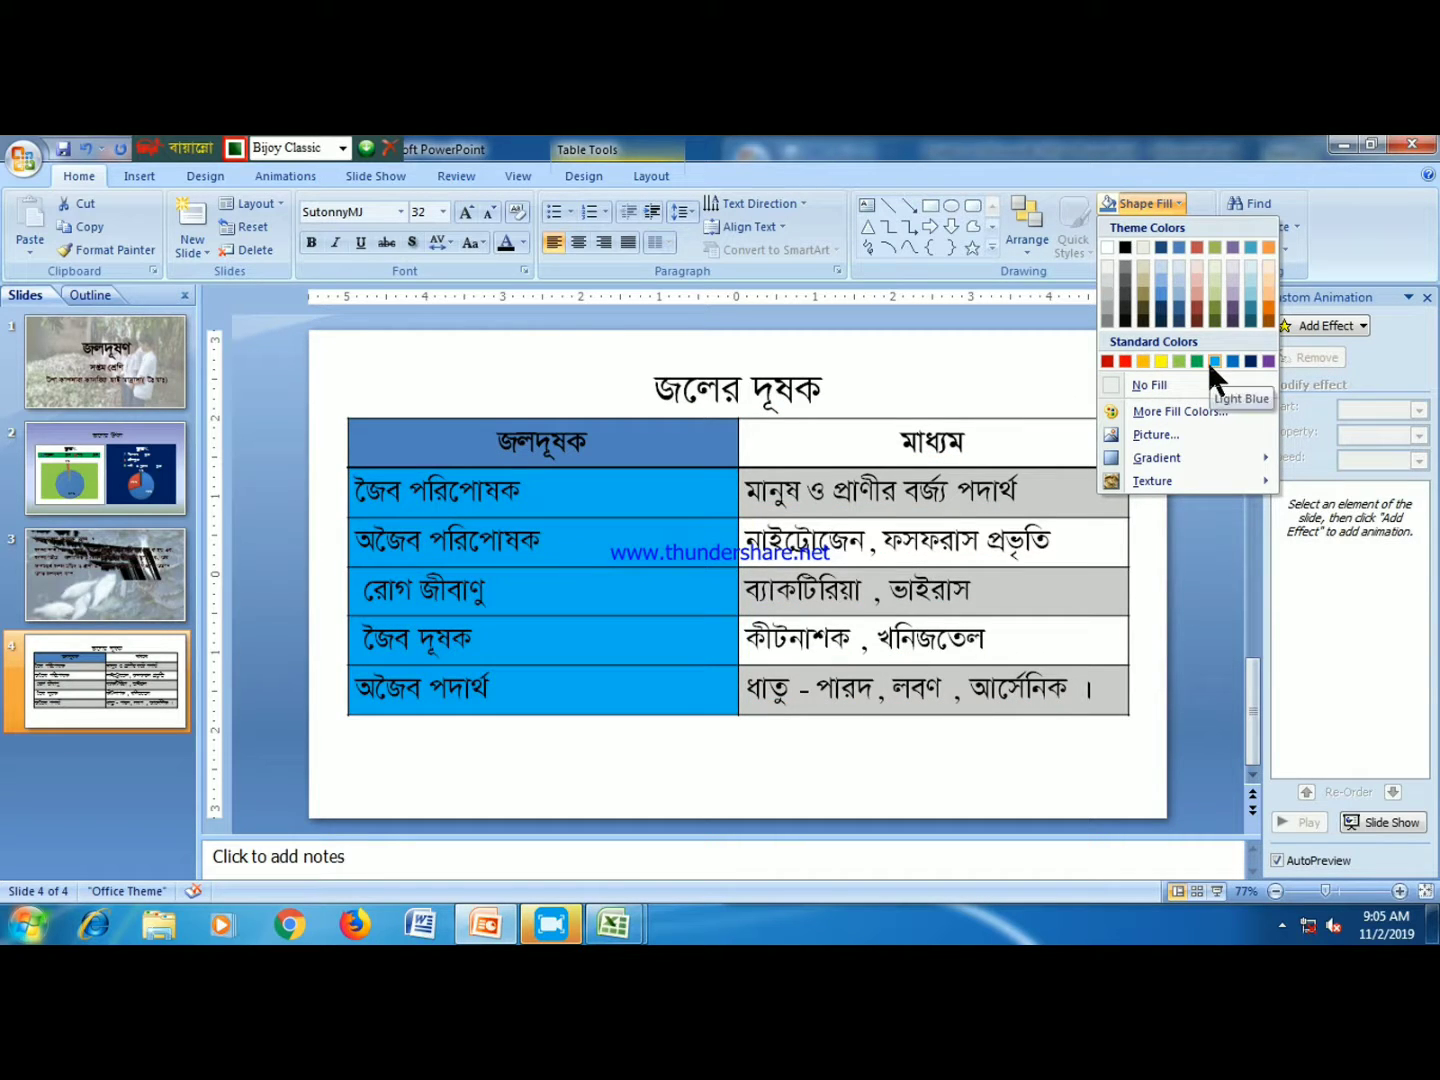
pyautogui.click(1211, 362)
# - Fill the right column's body cells pink and its header olive green
pyautogui.moveTo(779, 490); pyautogui.dragTo(878, 675)
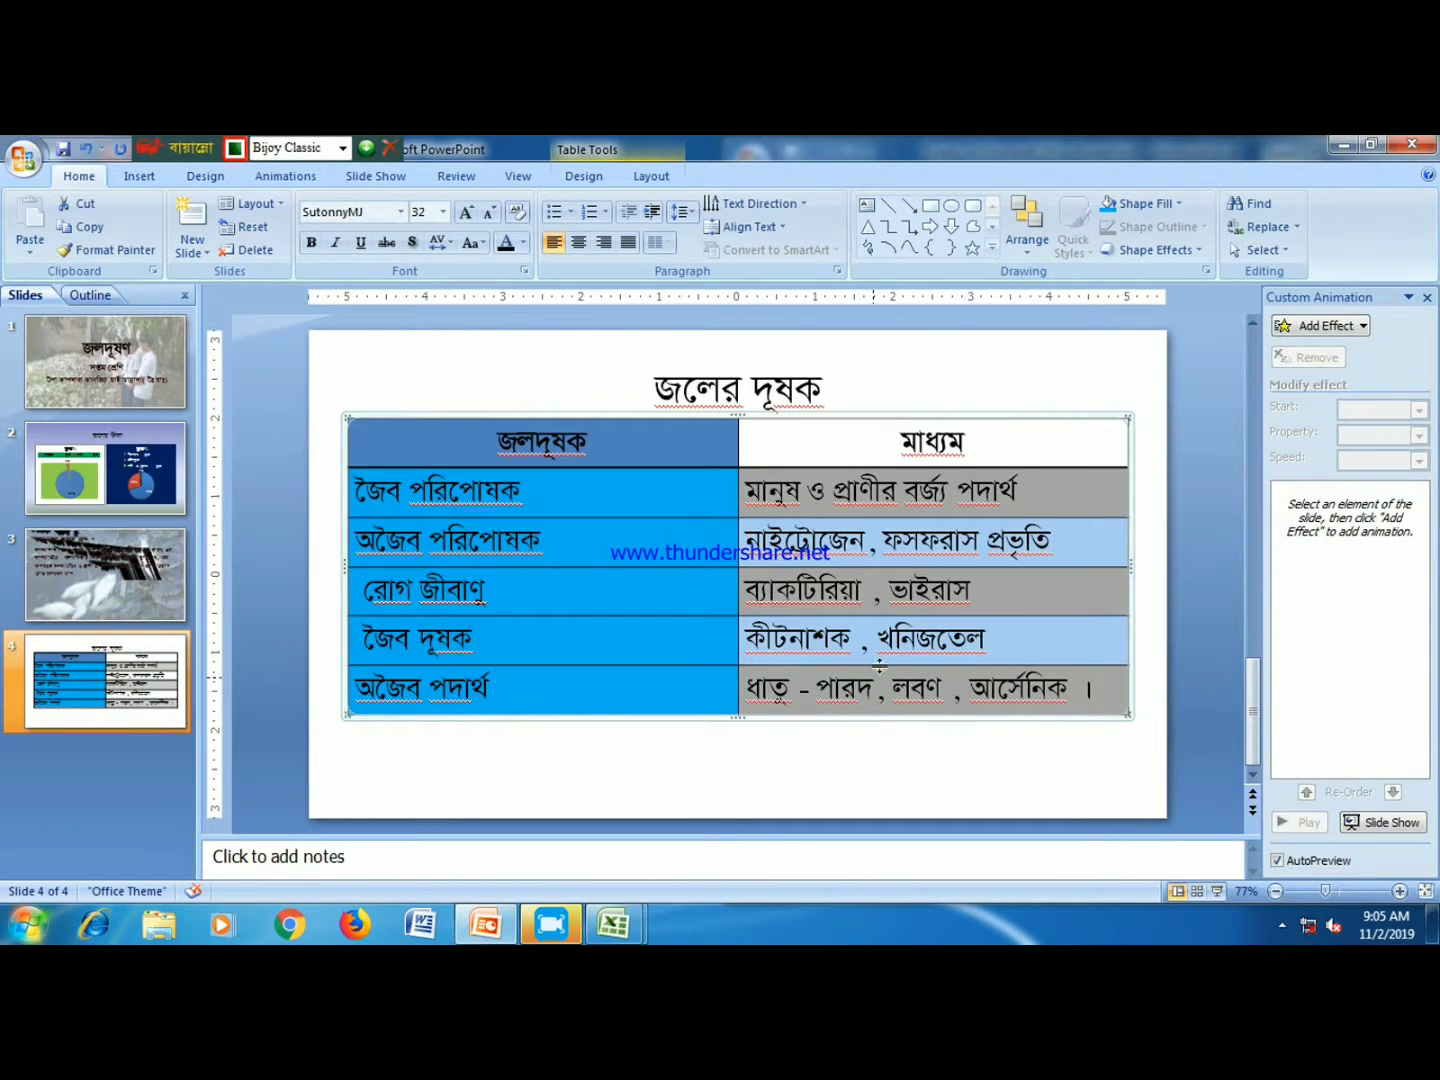
pyautogui.click(1160, 202)
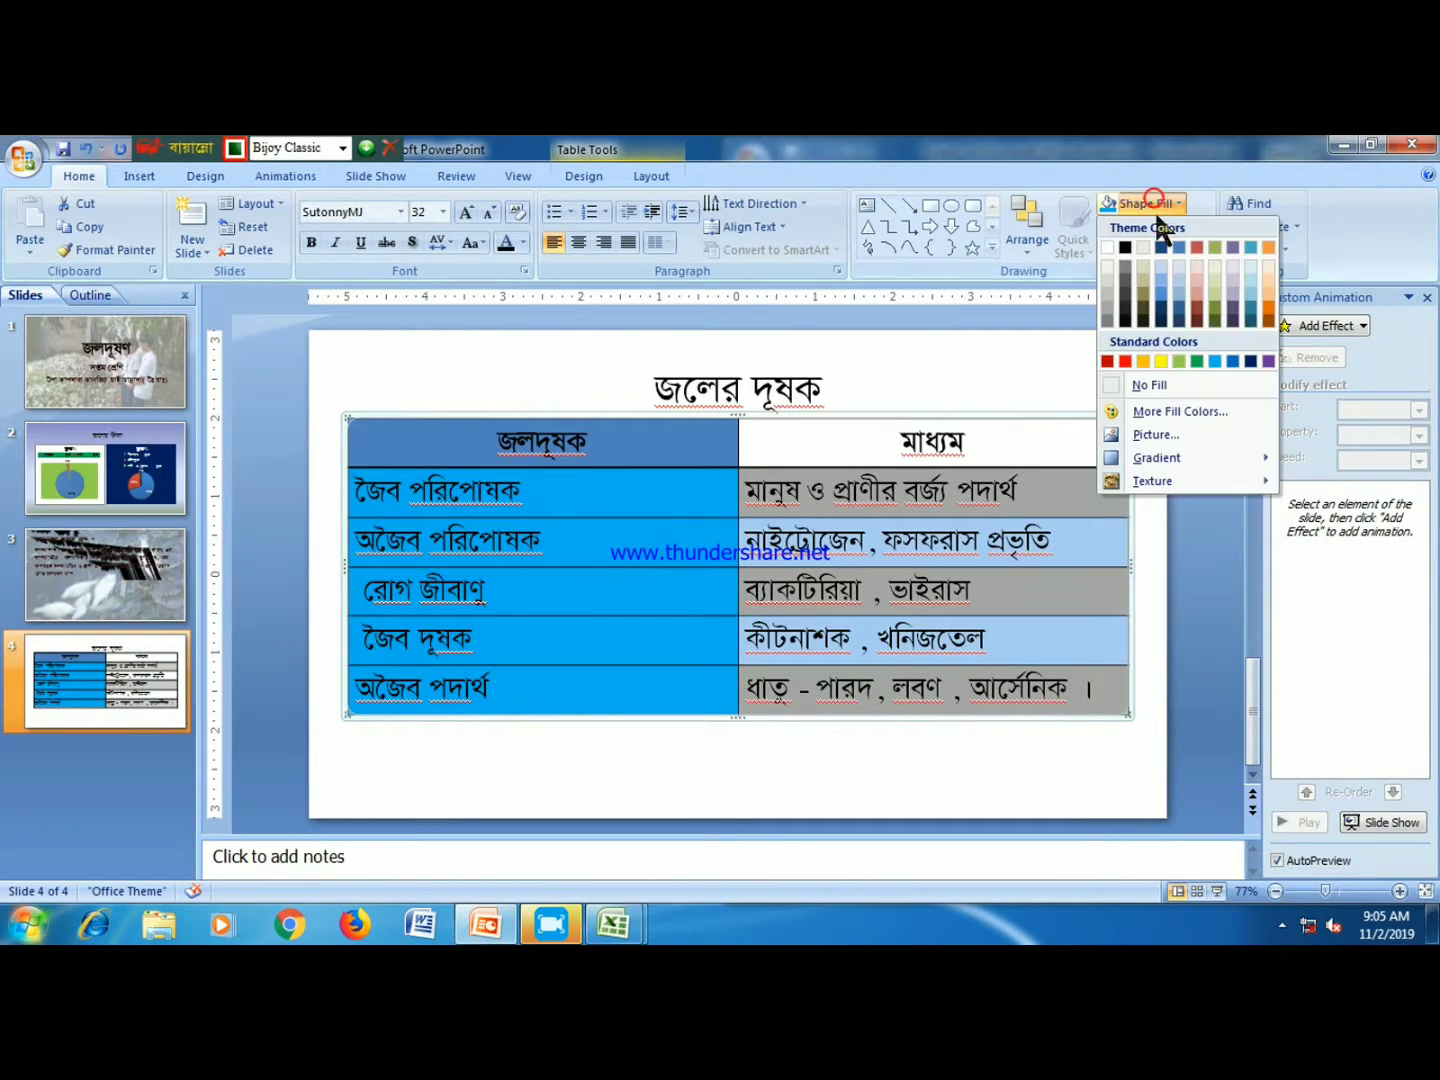
pyautogui.click(1193, 285)
pyautogui.click(992, 437)
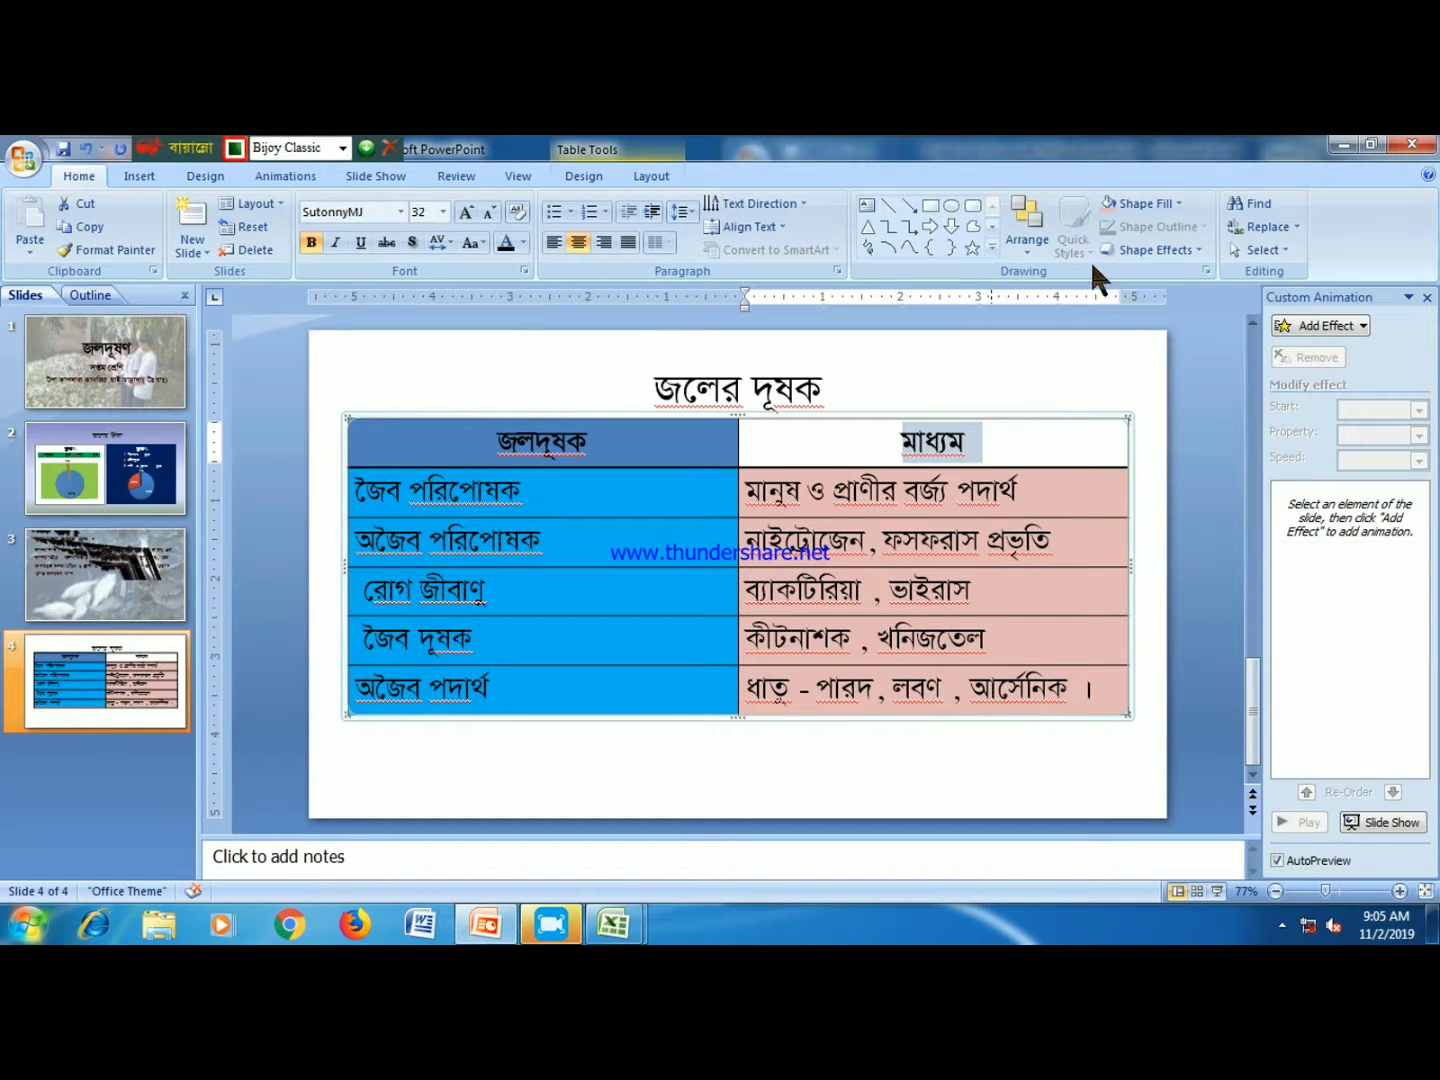
pyautogui.click(1146, 203)
pyautogui.click(1216, 247)
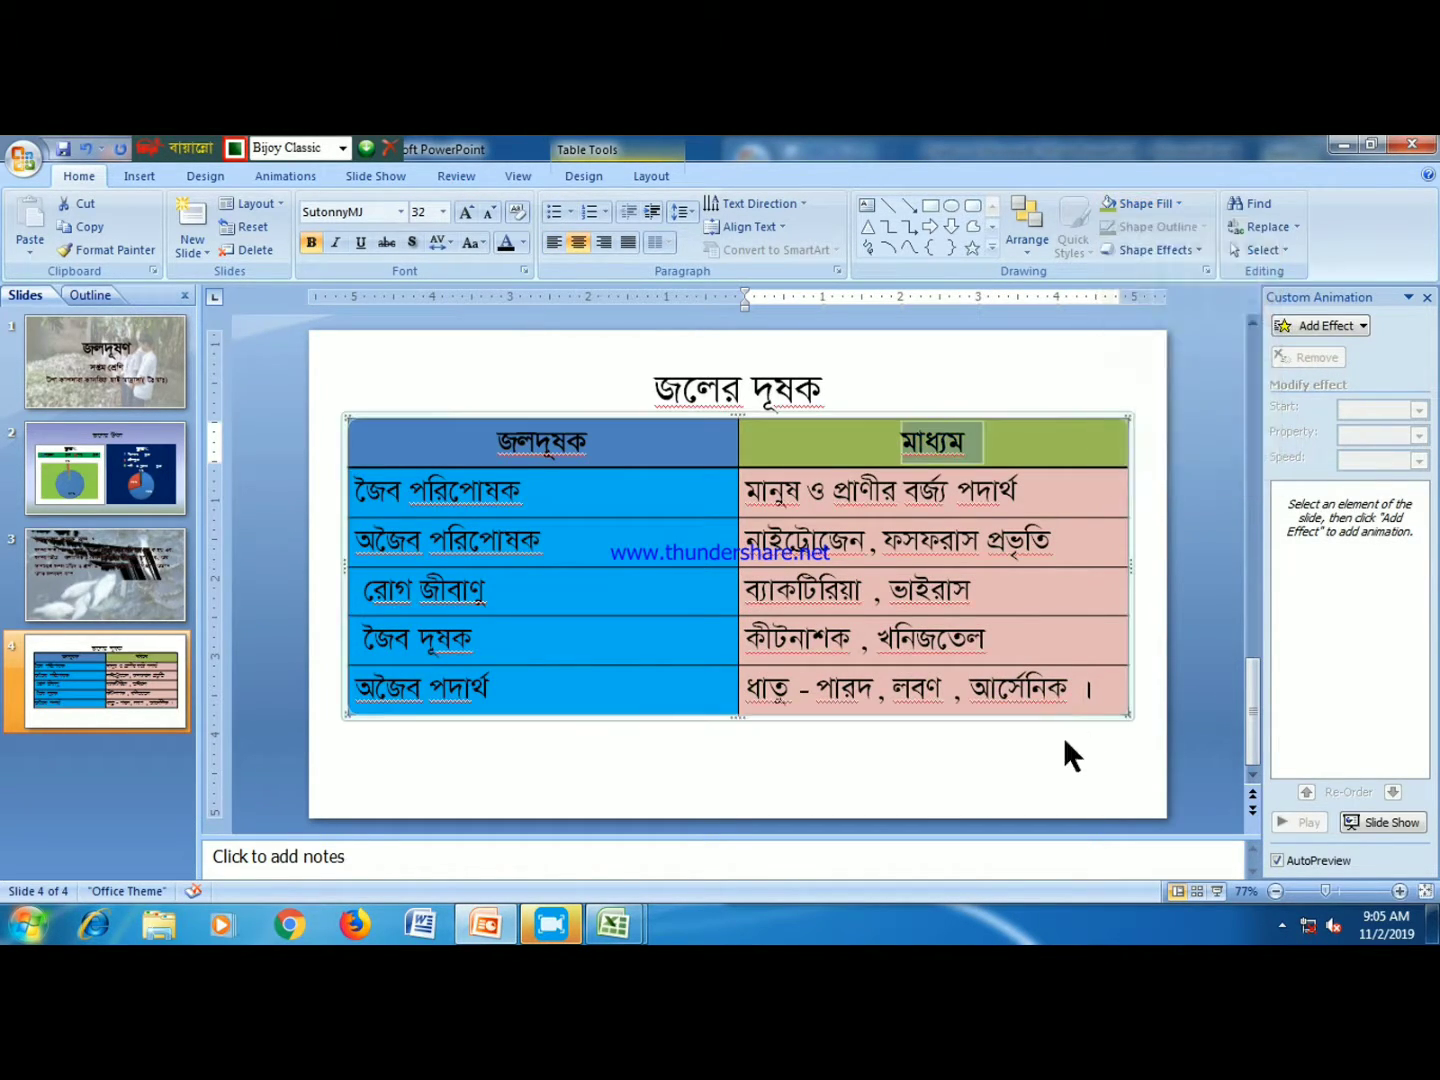
pyautogui.click(1063, 736)
# - Move the table lower on the slide
pyautogui.click(851, 389)
pyautogui.click(1073, 229)
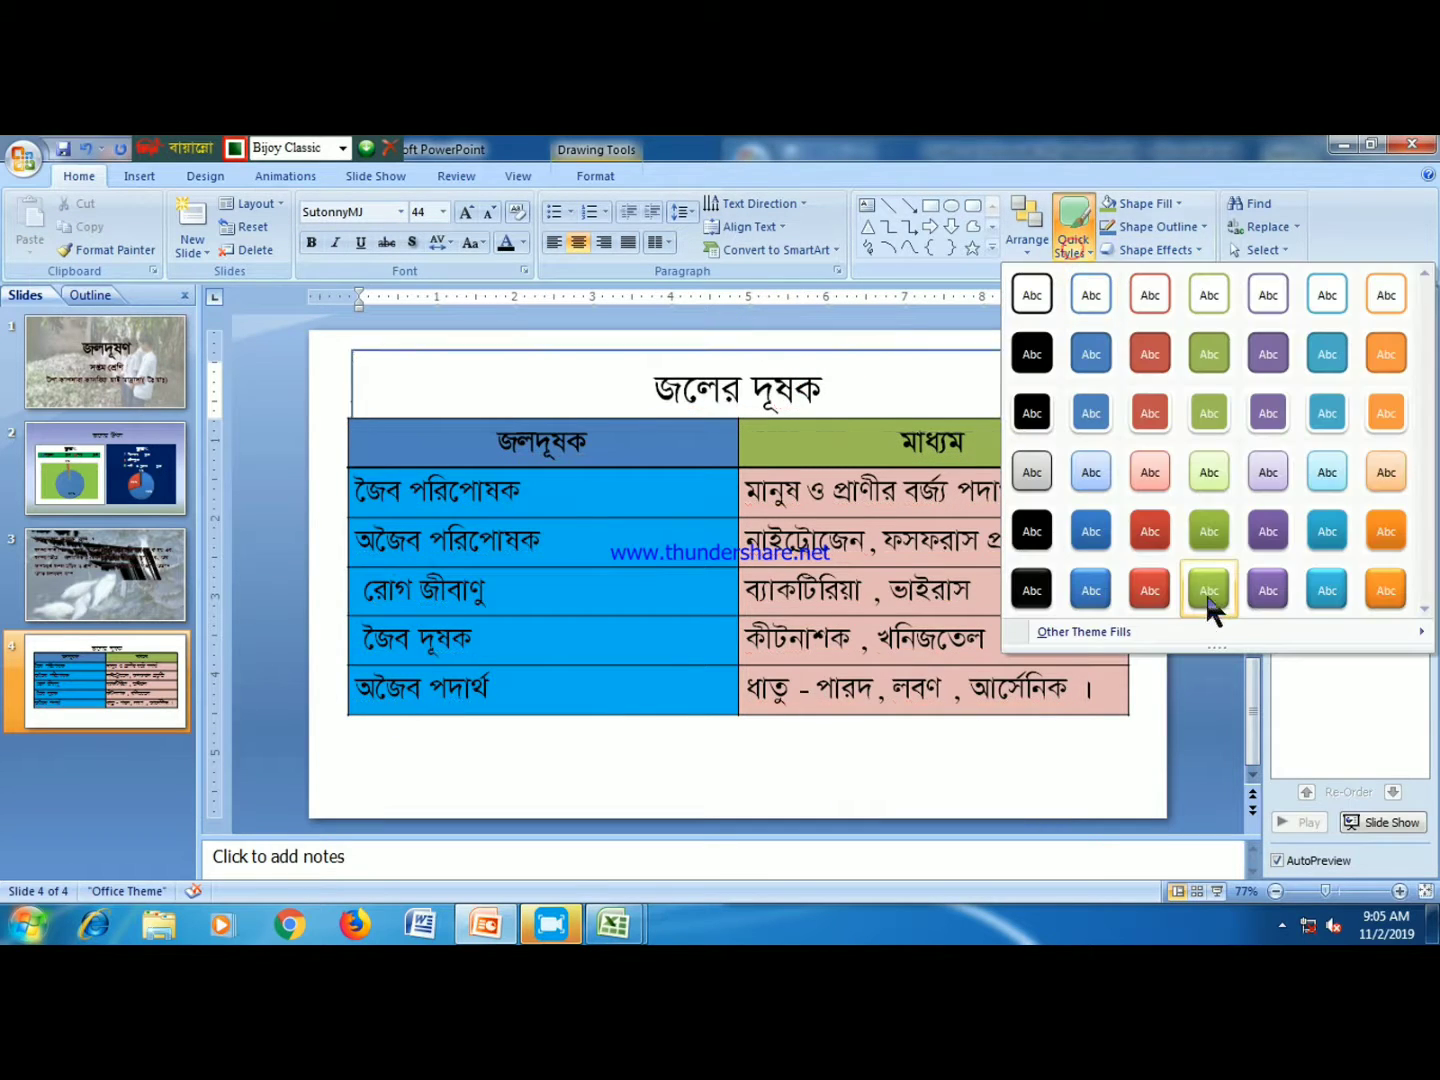
pyautogui.click(583, 649)
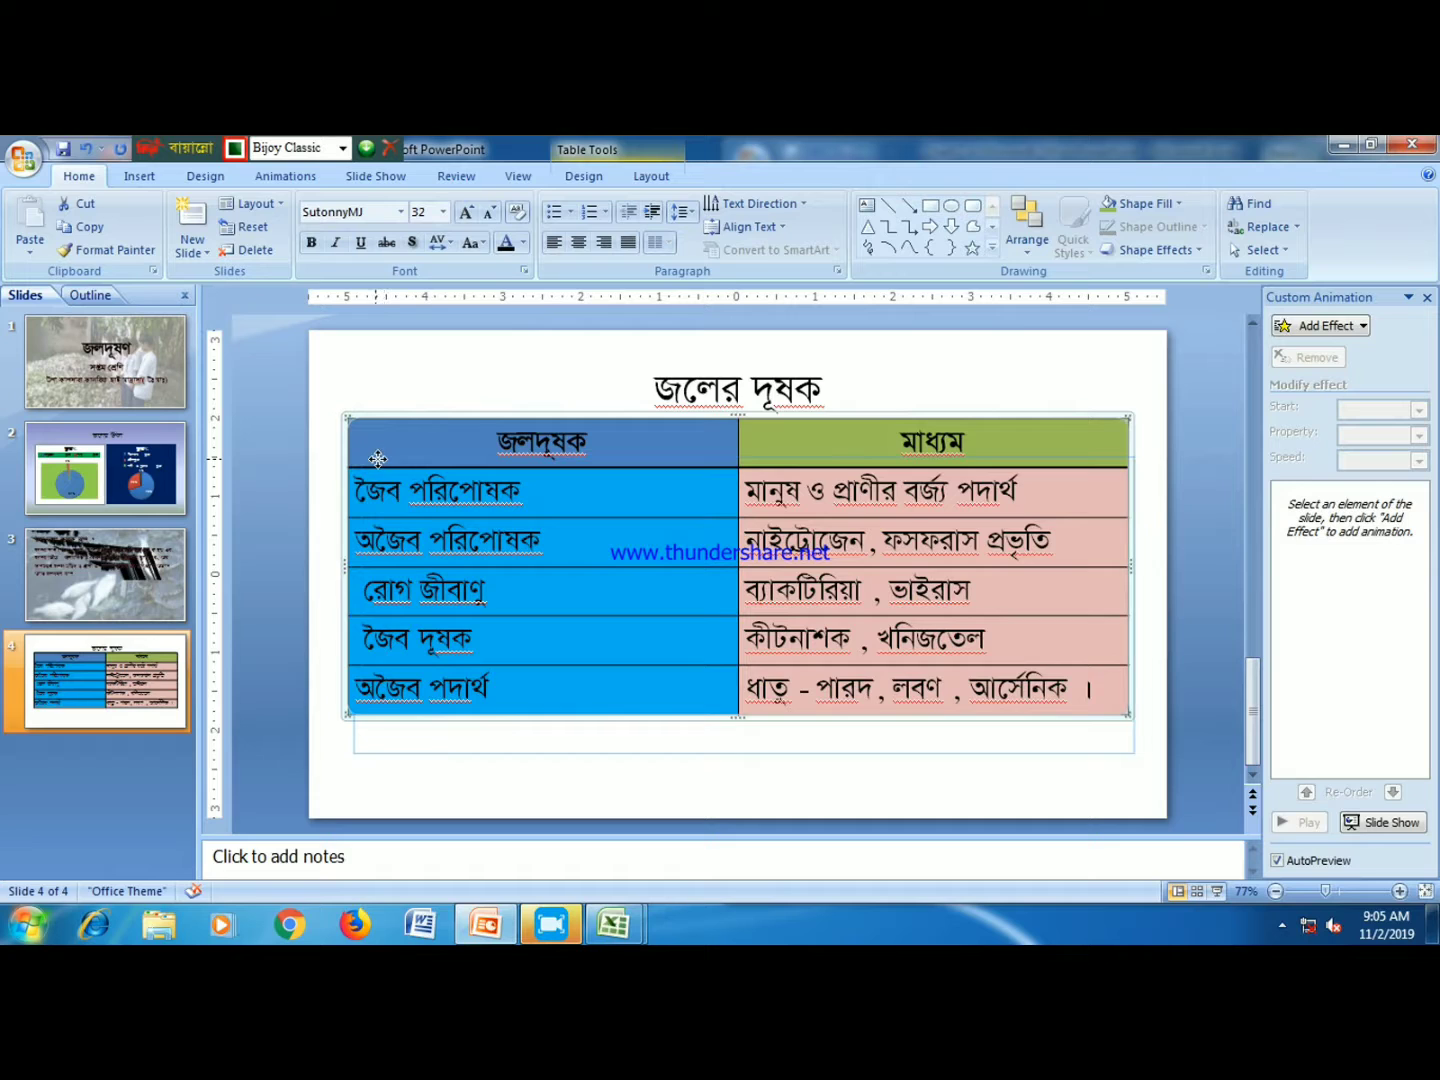
pyautogui.moveTo(371, 424); pyautogui.dragTo(380, 464)
pyautogui.click(715, 410)
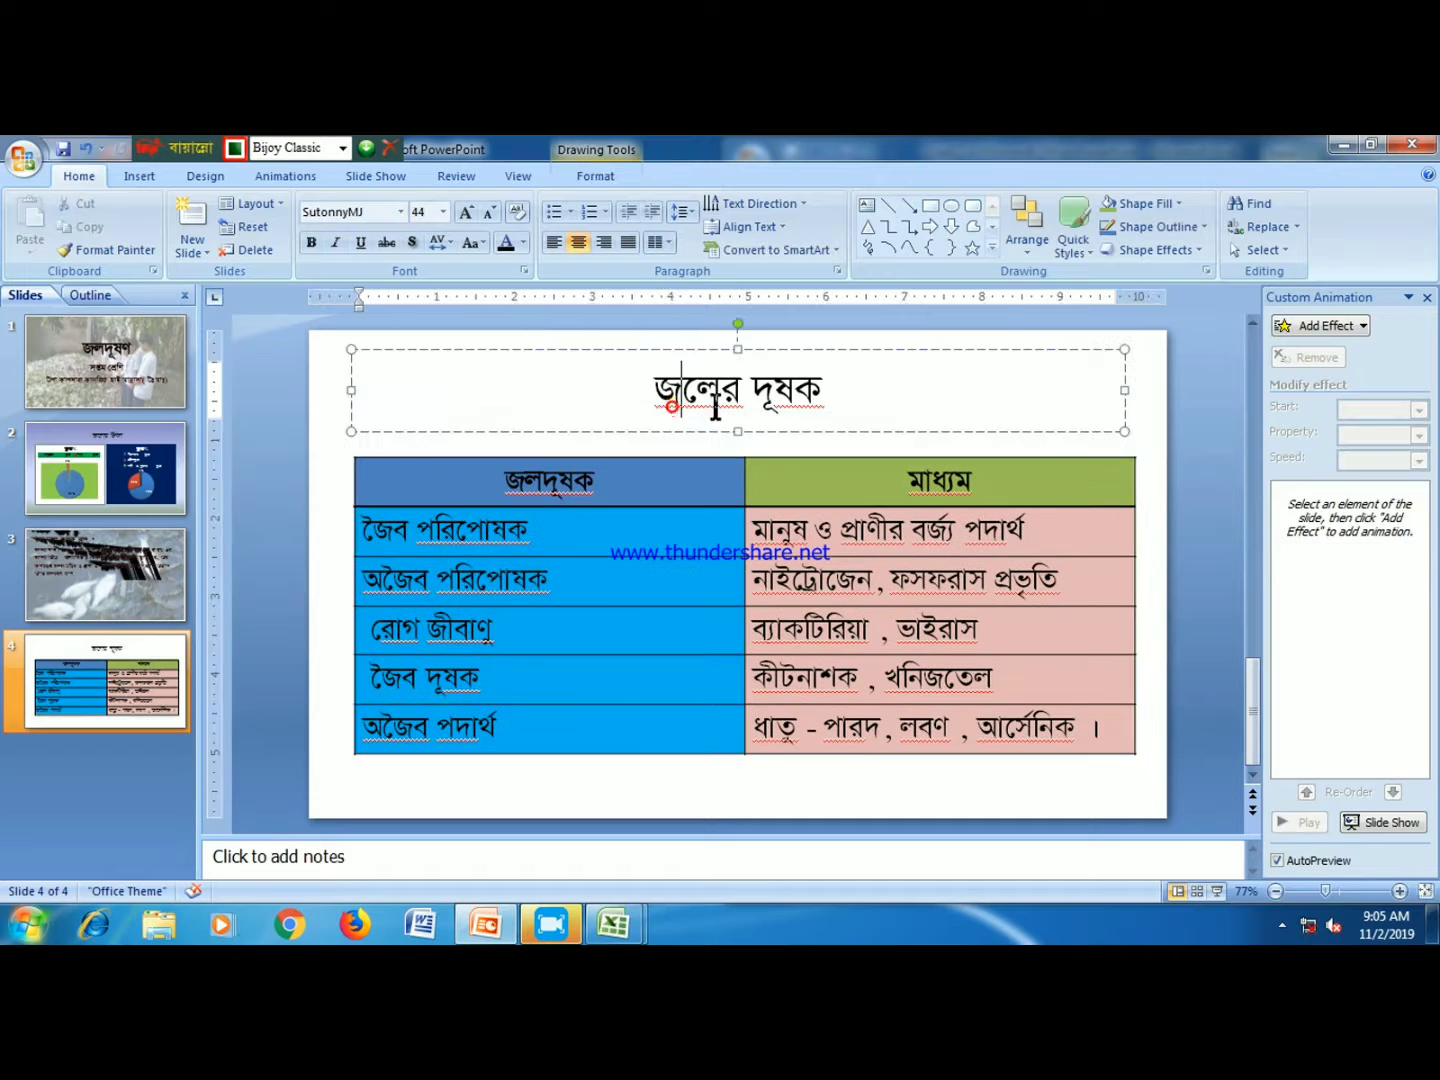
# - Give the title box a cyan shape style with black title text
pyautogui.click(1070, 239)
pyautogui.click(1322, 592)
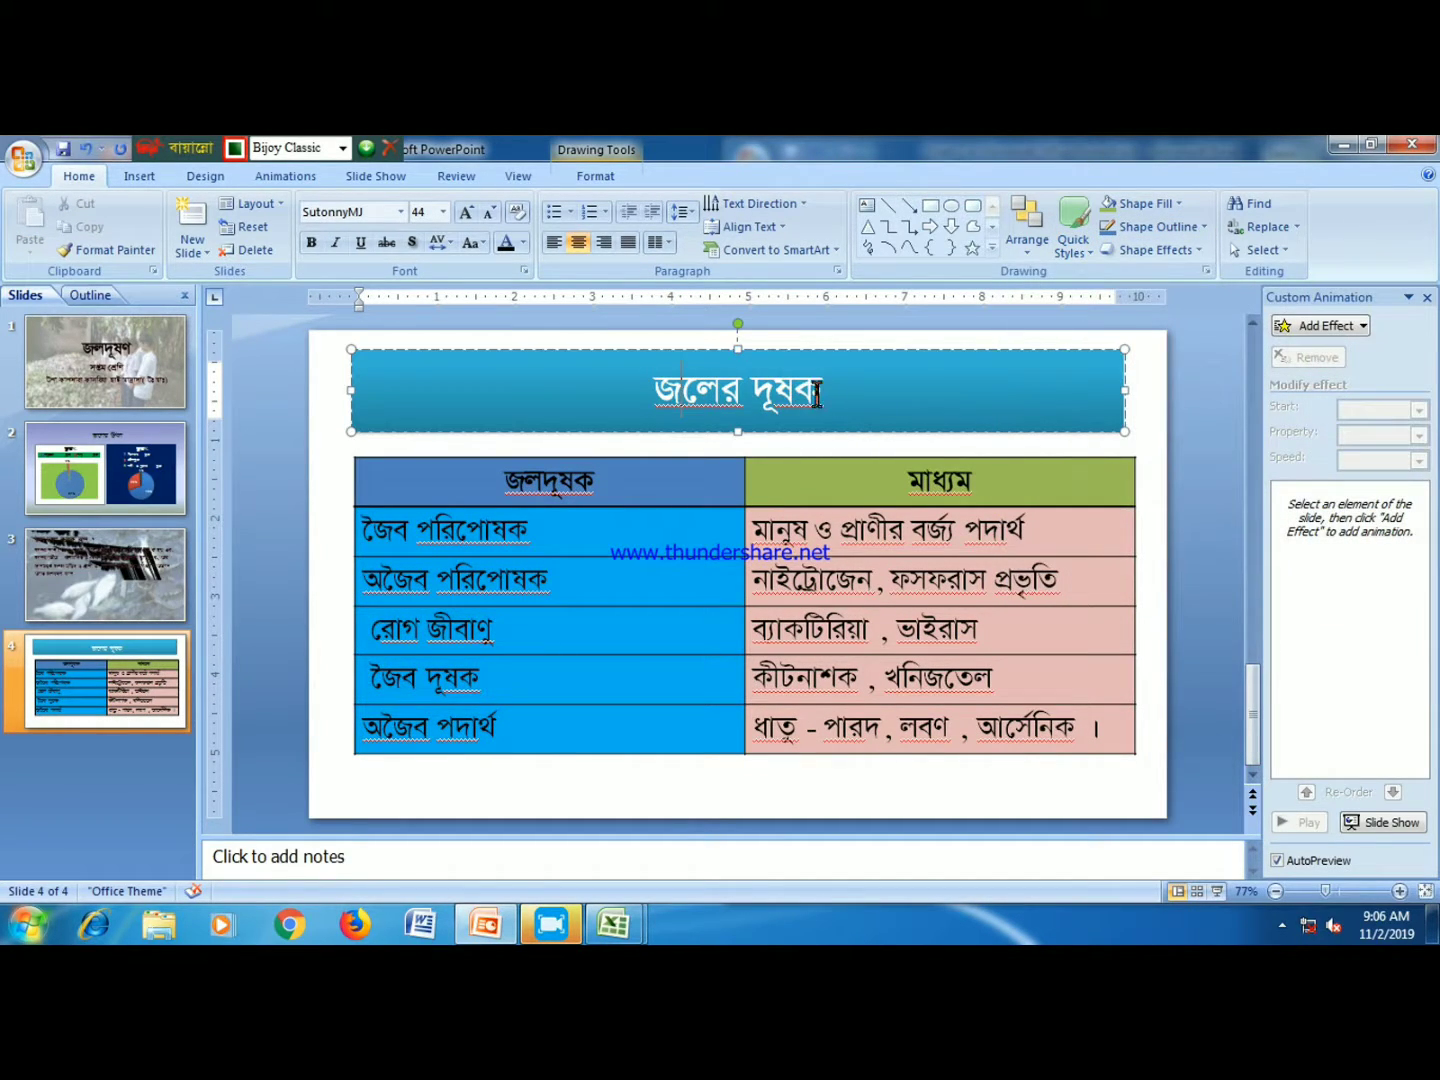
pyautogui.moveTo(816, 395); pyautogui.dragTo(654, 391)
pyautogui.click(507, 242)
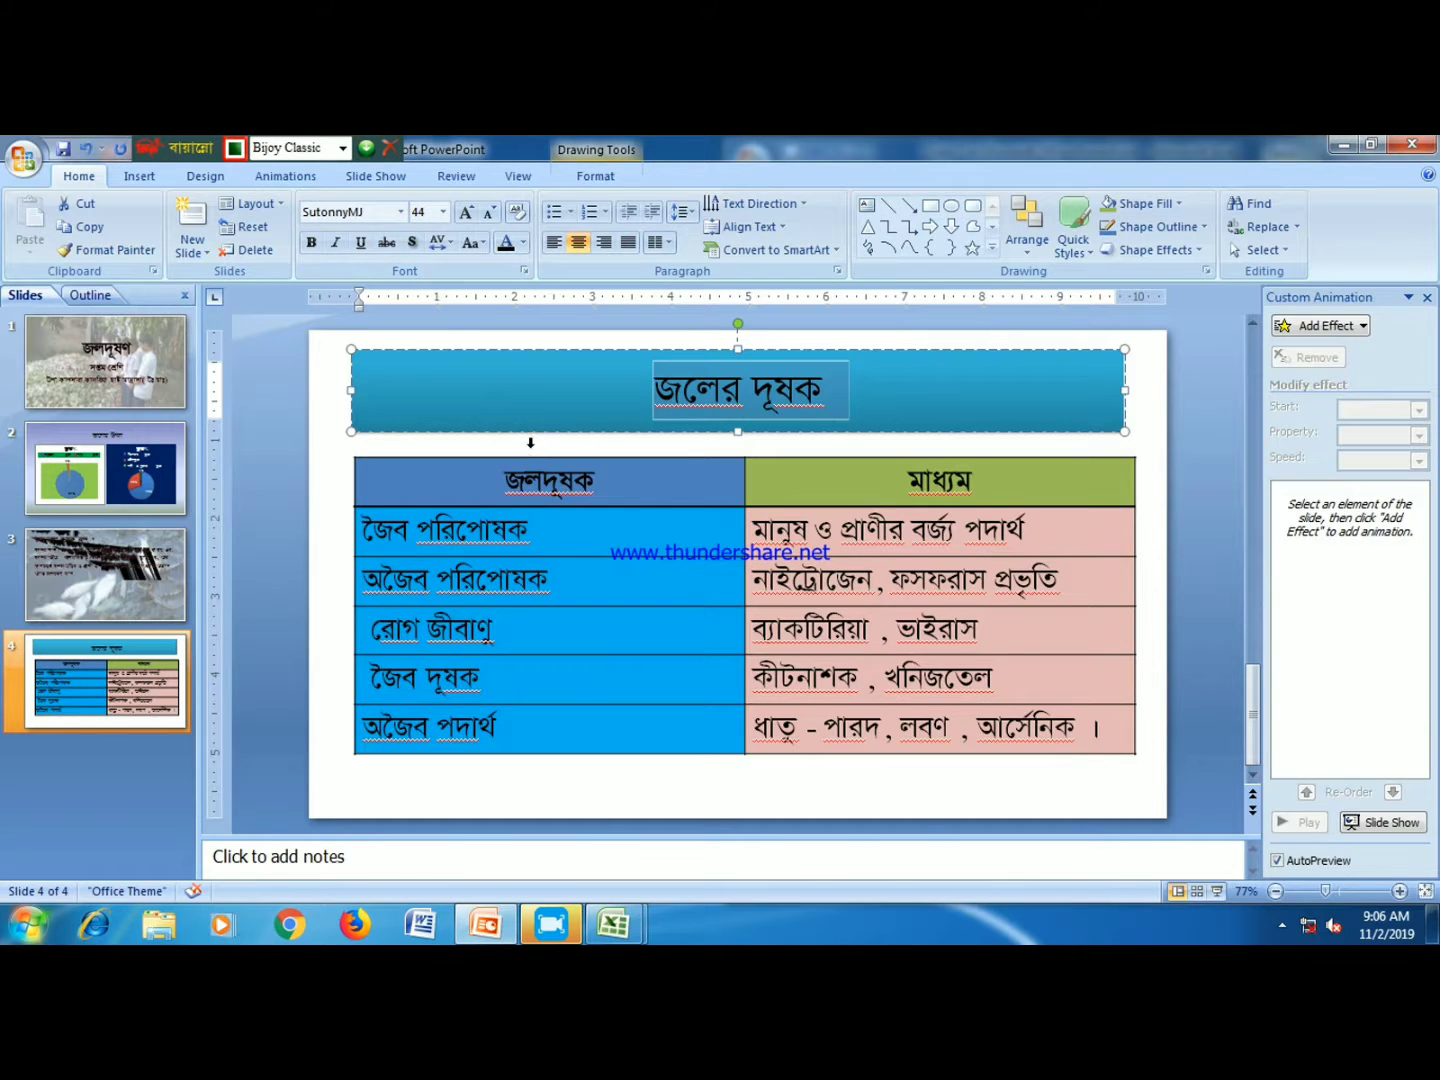
pyautogui.click(598, 812)
# - Set a water-pollution photo from file as the slide background at 26% transparency
pyautogui.rightClick(597, 812)
pyautogui.click(640, 787)
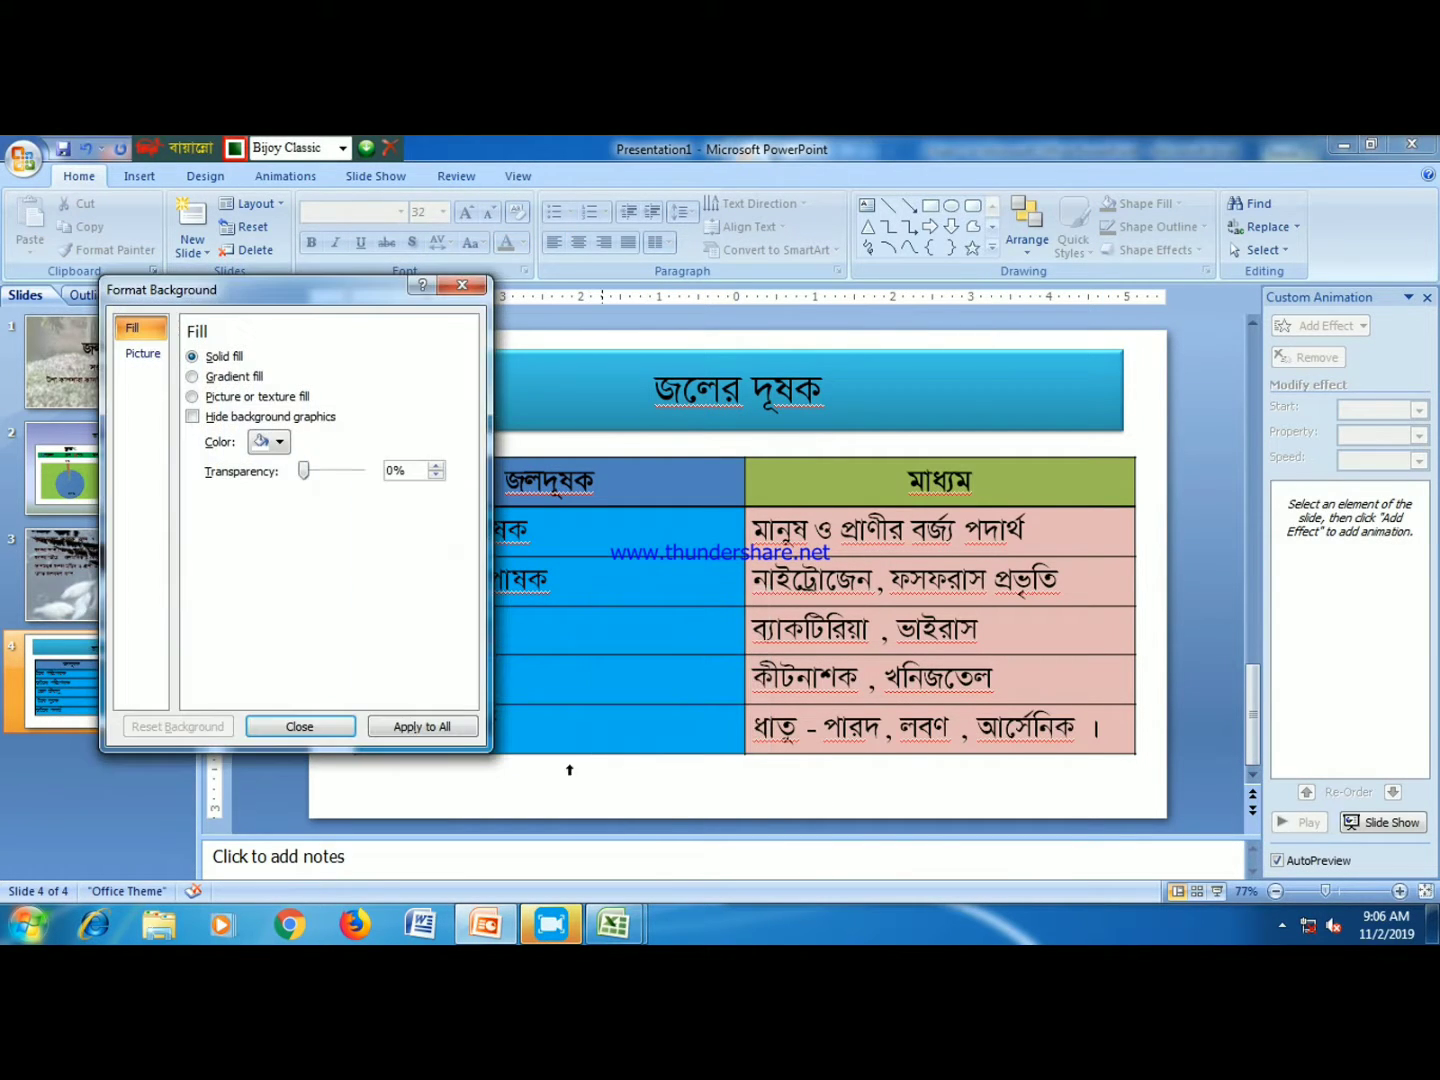
pyautogui.click(193, 397)
pyautogui.click(232, 490)
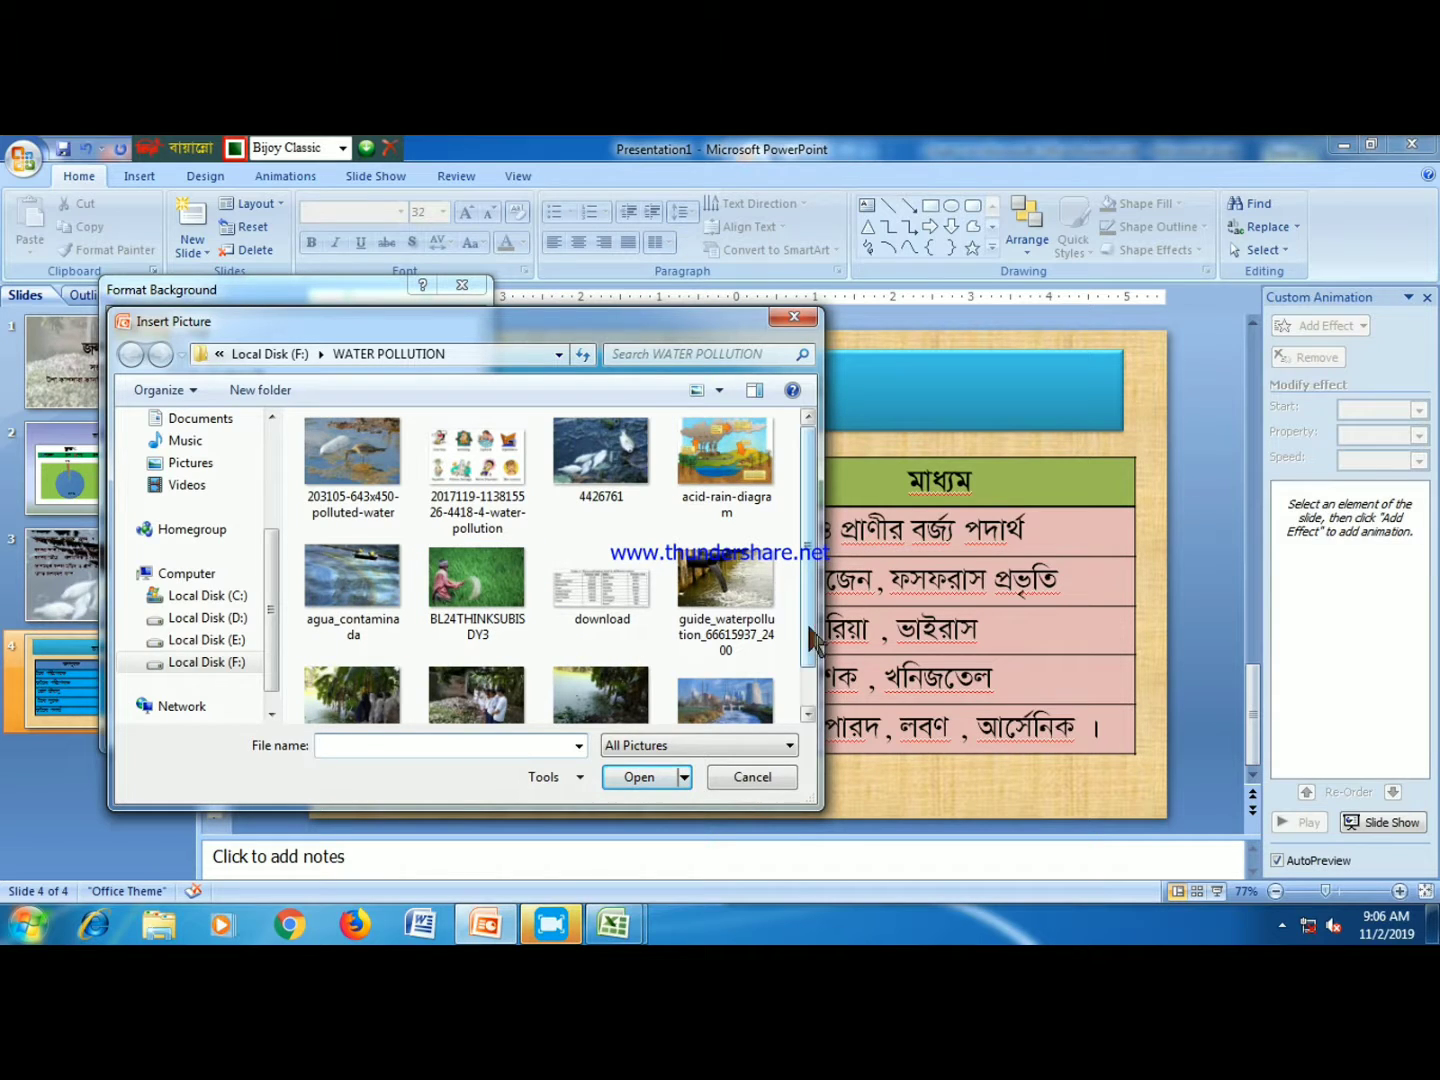
pyautogui.scroll(-1, 814, 637)
pyautogui.click(600, 640)
pyautogui.click(640, 779)
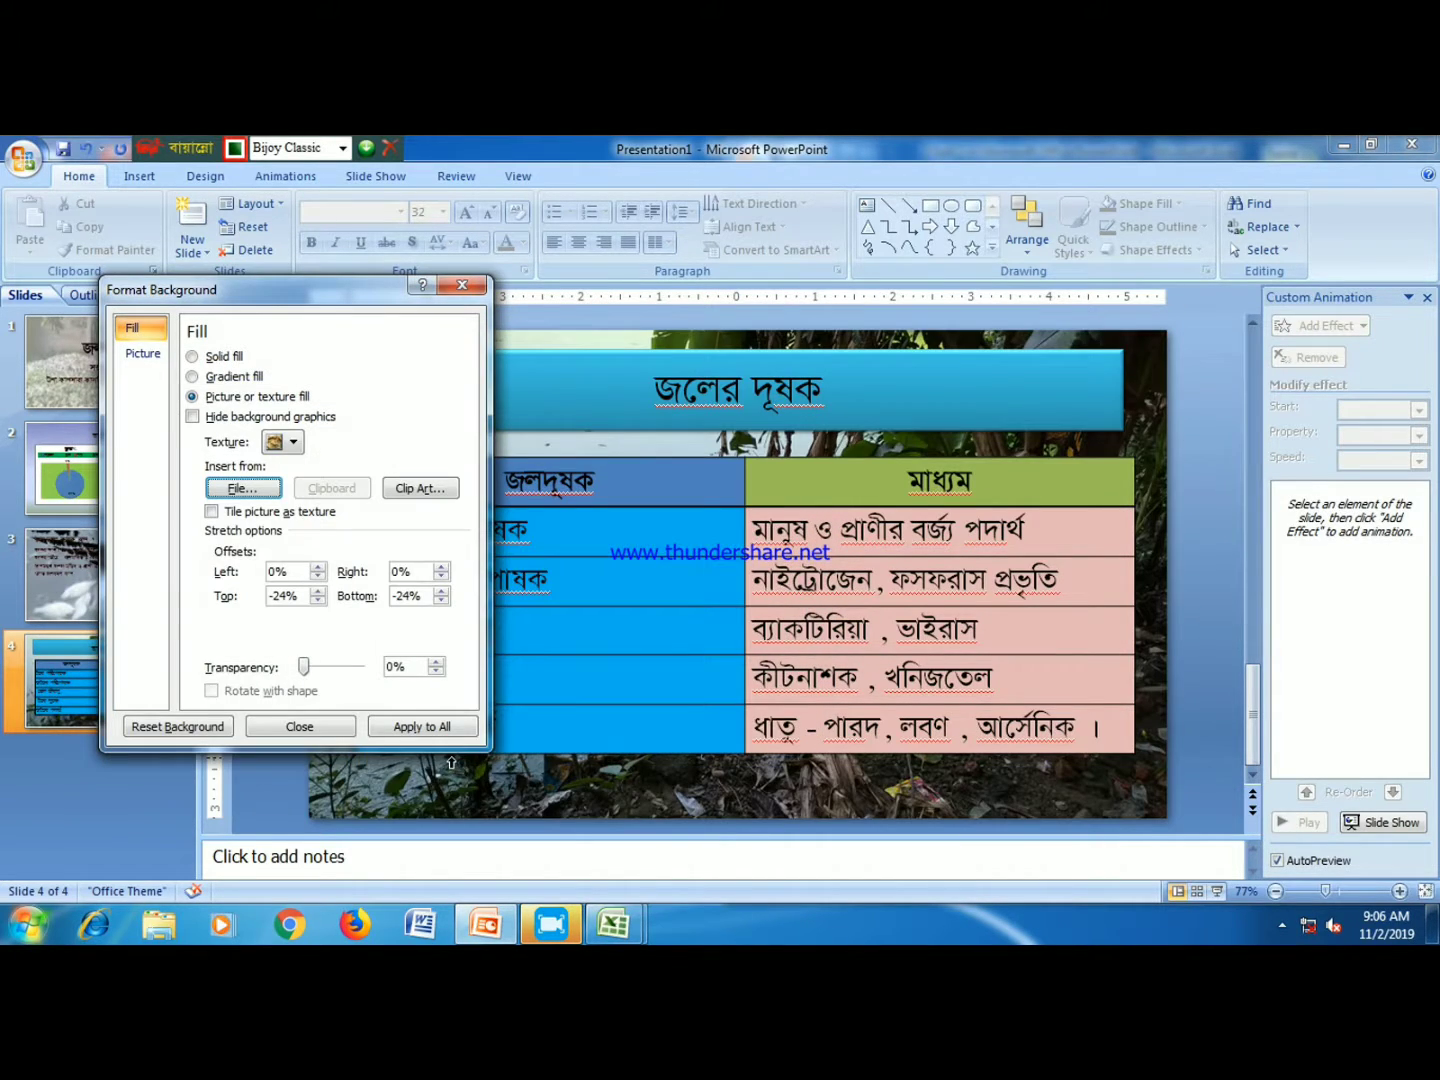
pyautogui.moveTo(304, 667); pyautogui.dragTo(319, 668)
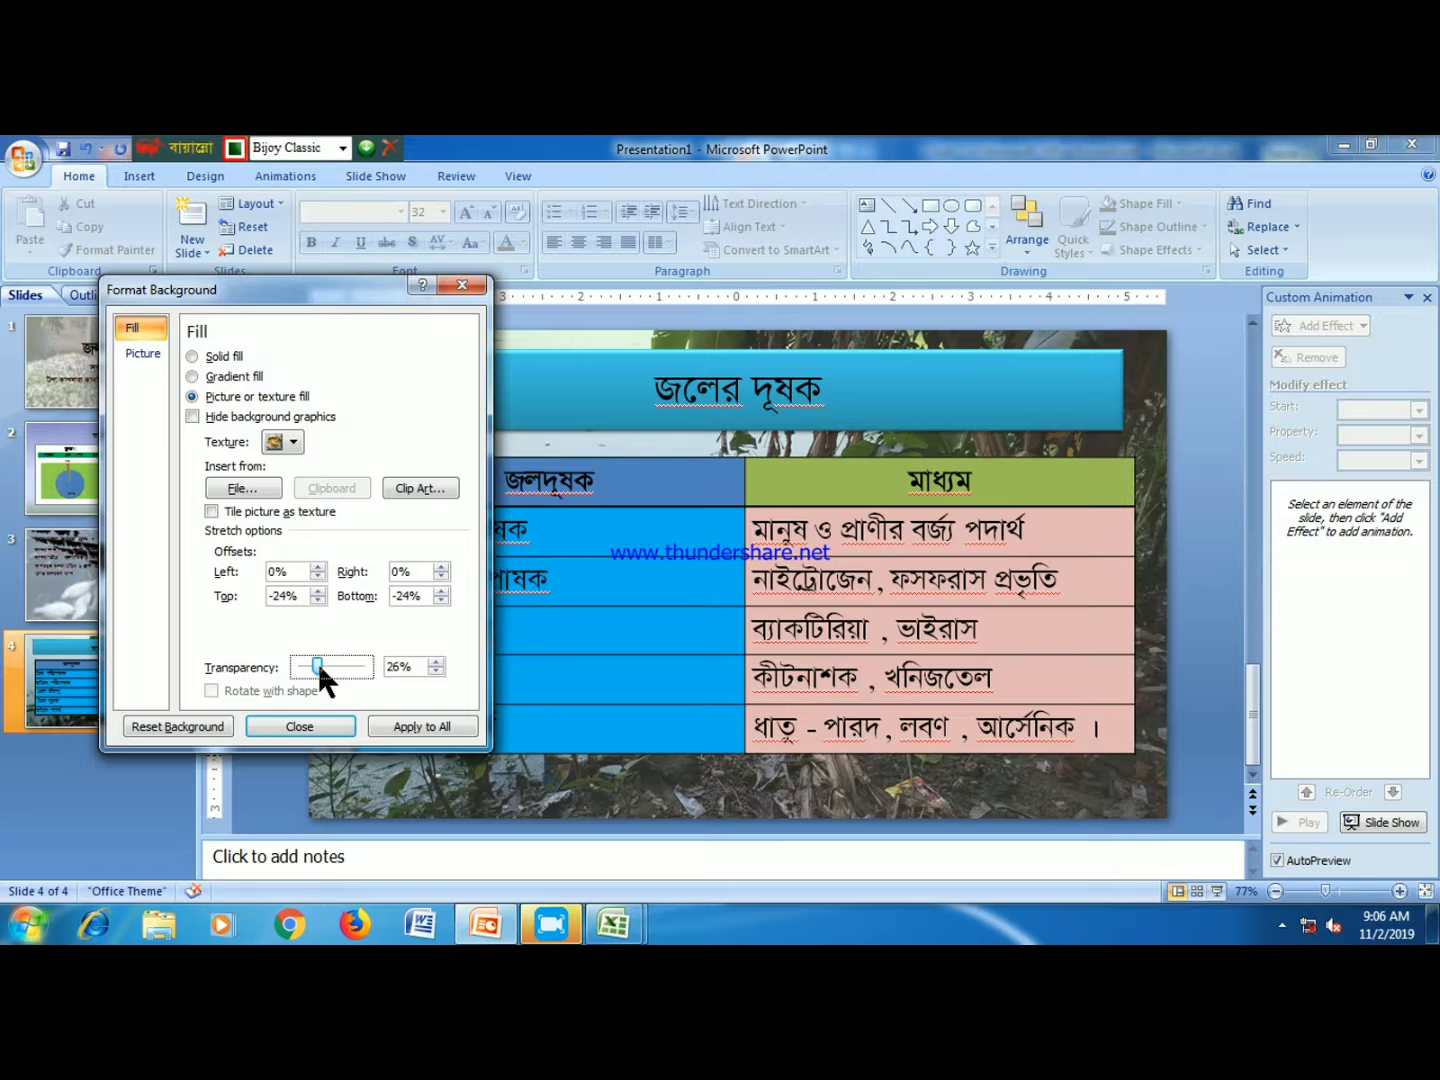
pyautogui.click(305, 727)
pyautogui.click(544, 410)
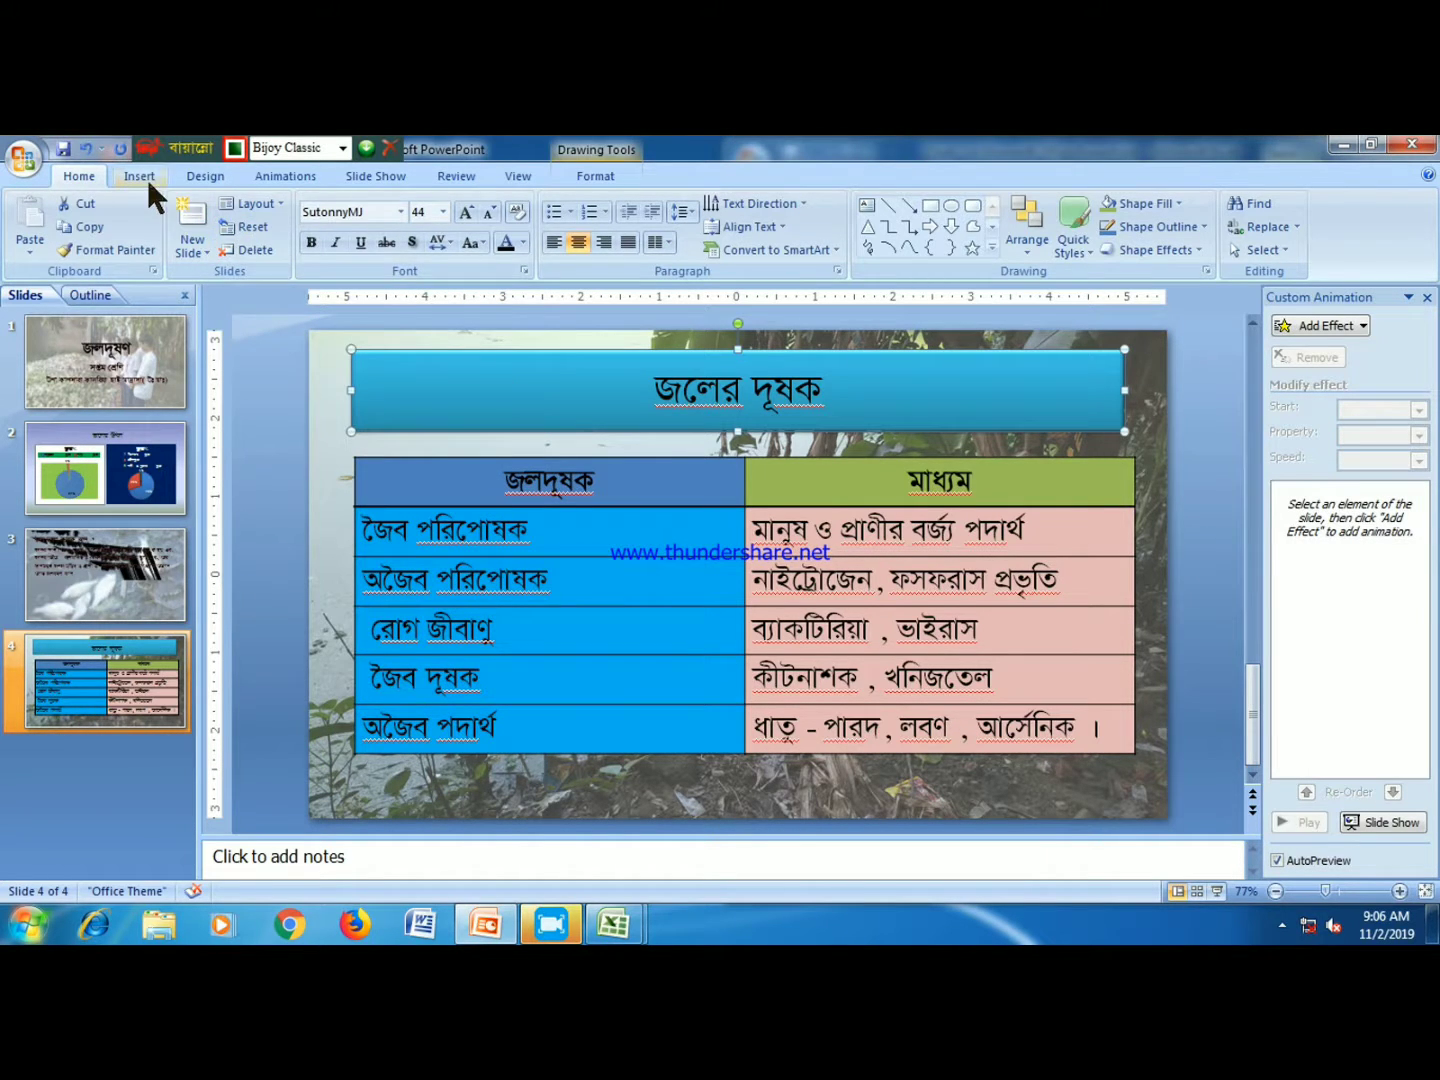
# - Apply the fourth transition effect in the Animations gallery to slide 4
pyautogui.click(290, 180)
pyautogui.click(135, 241)
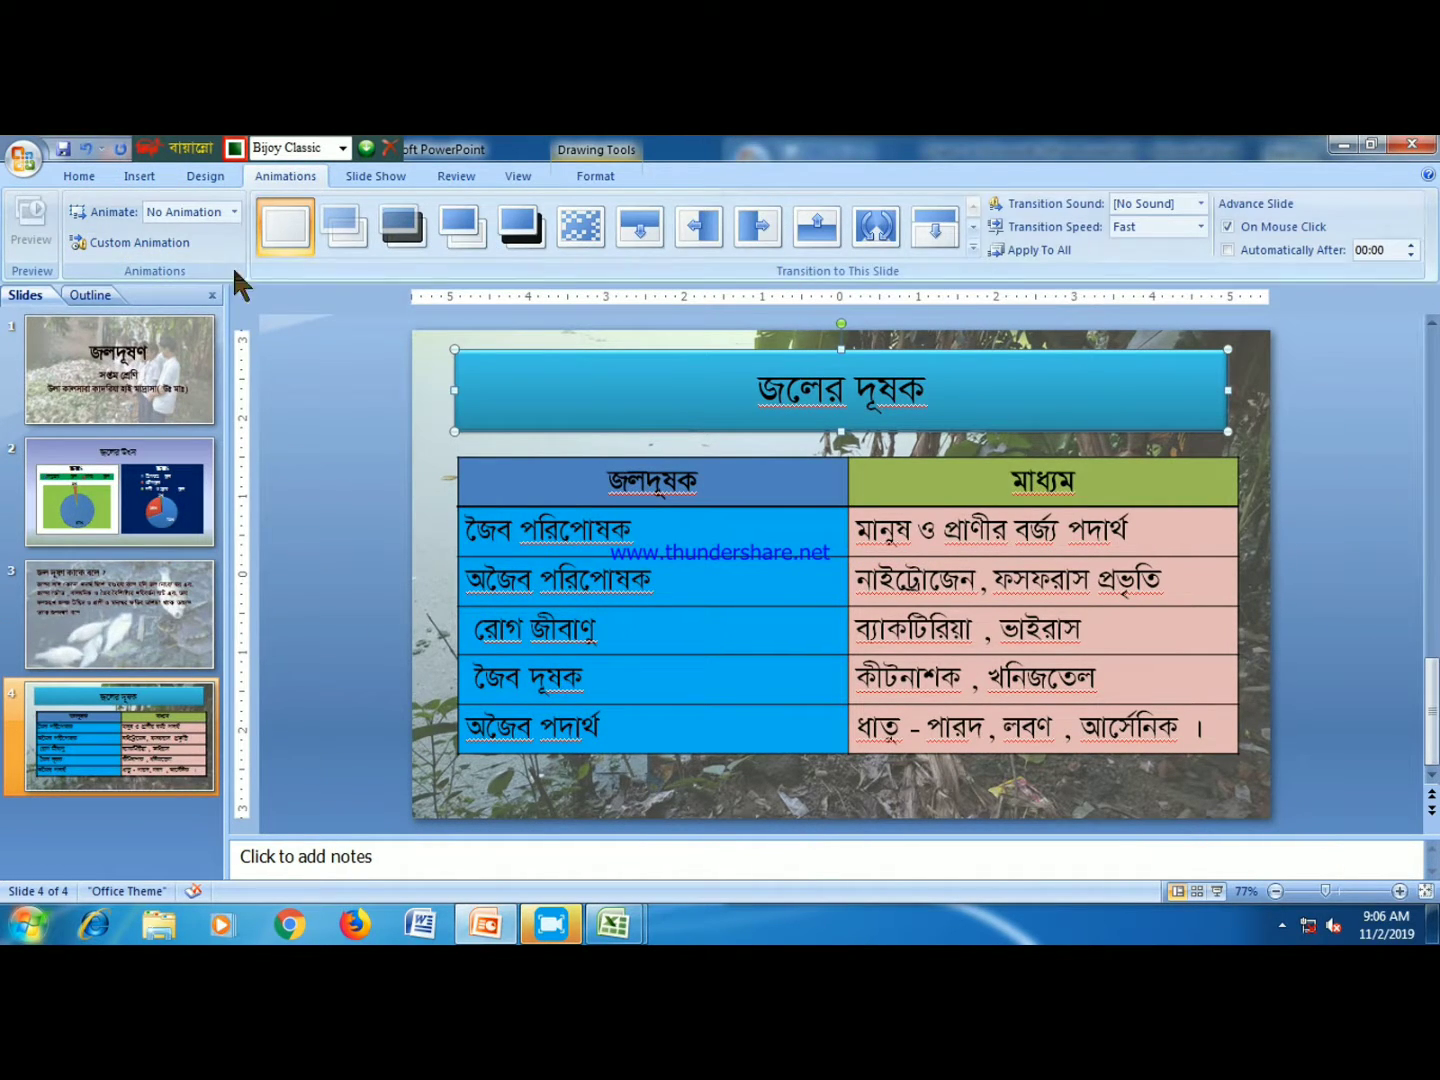
pyautogui.click(180, 238)
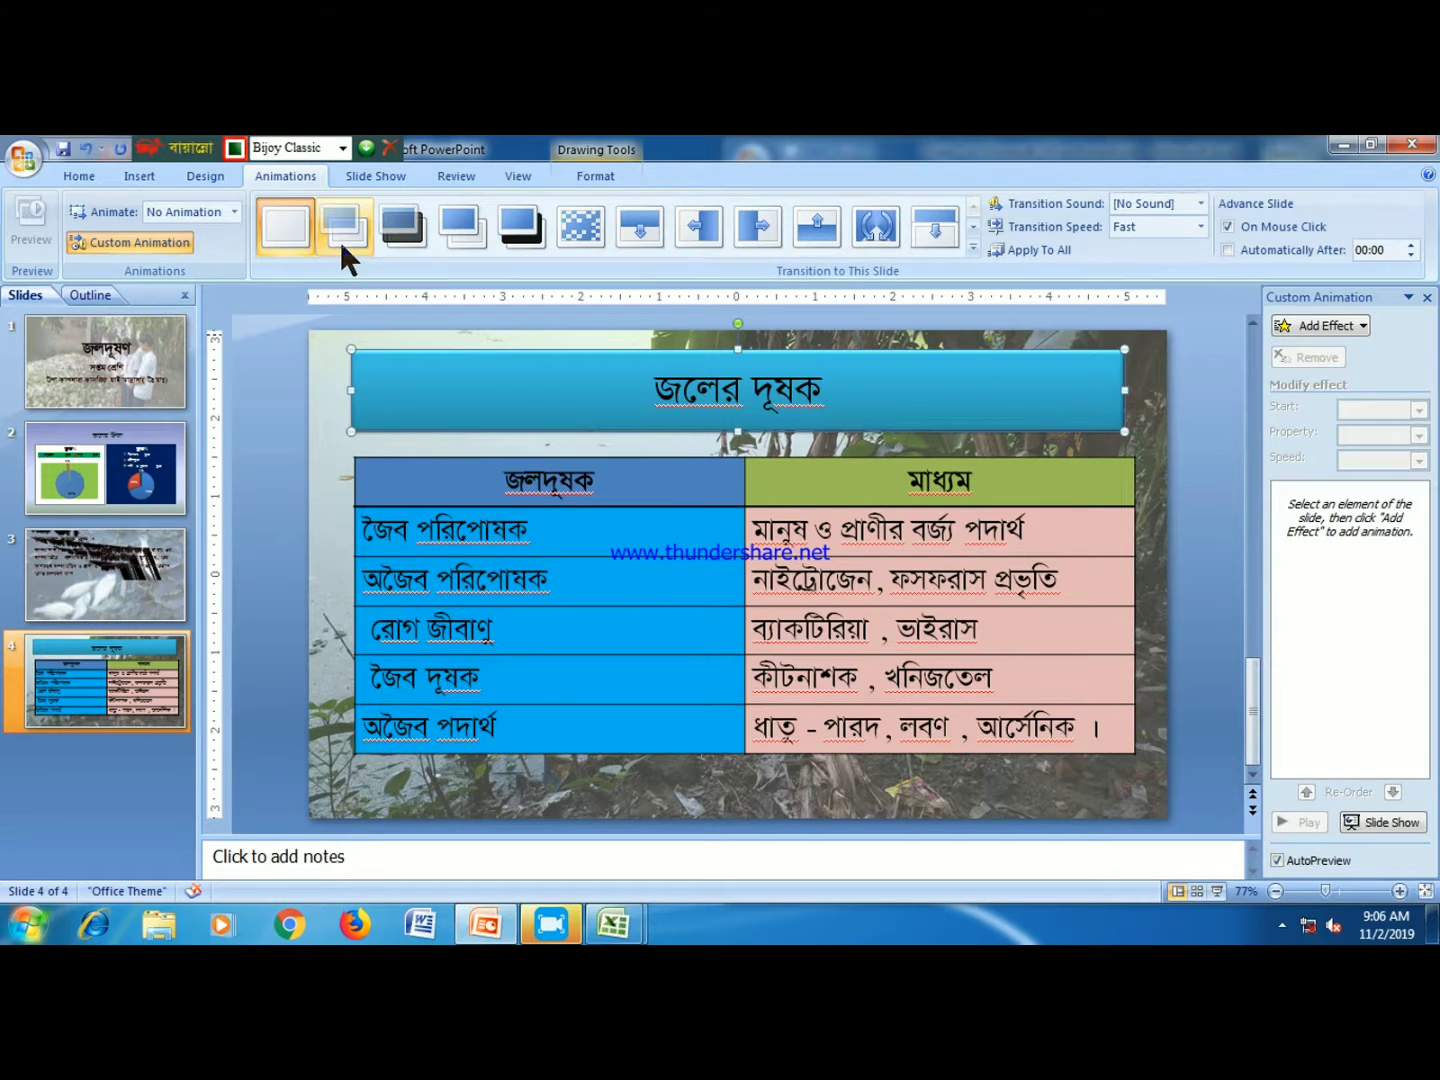
pyautogui.click(462, 232)
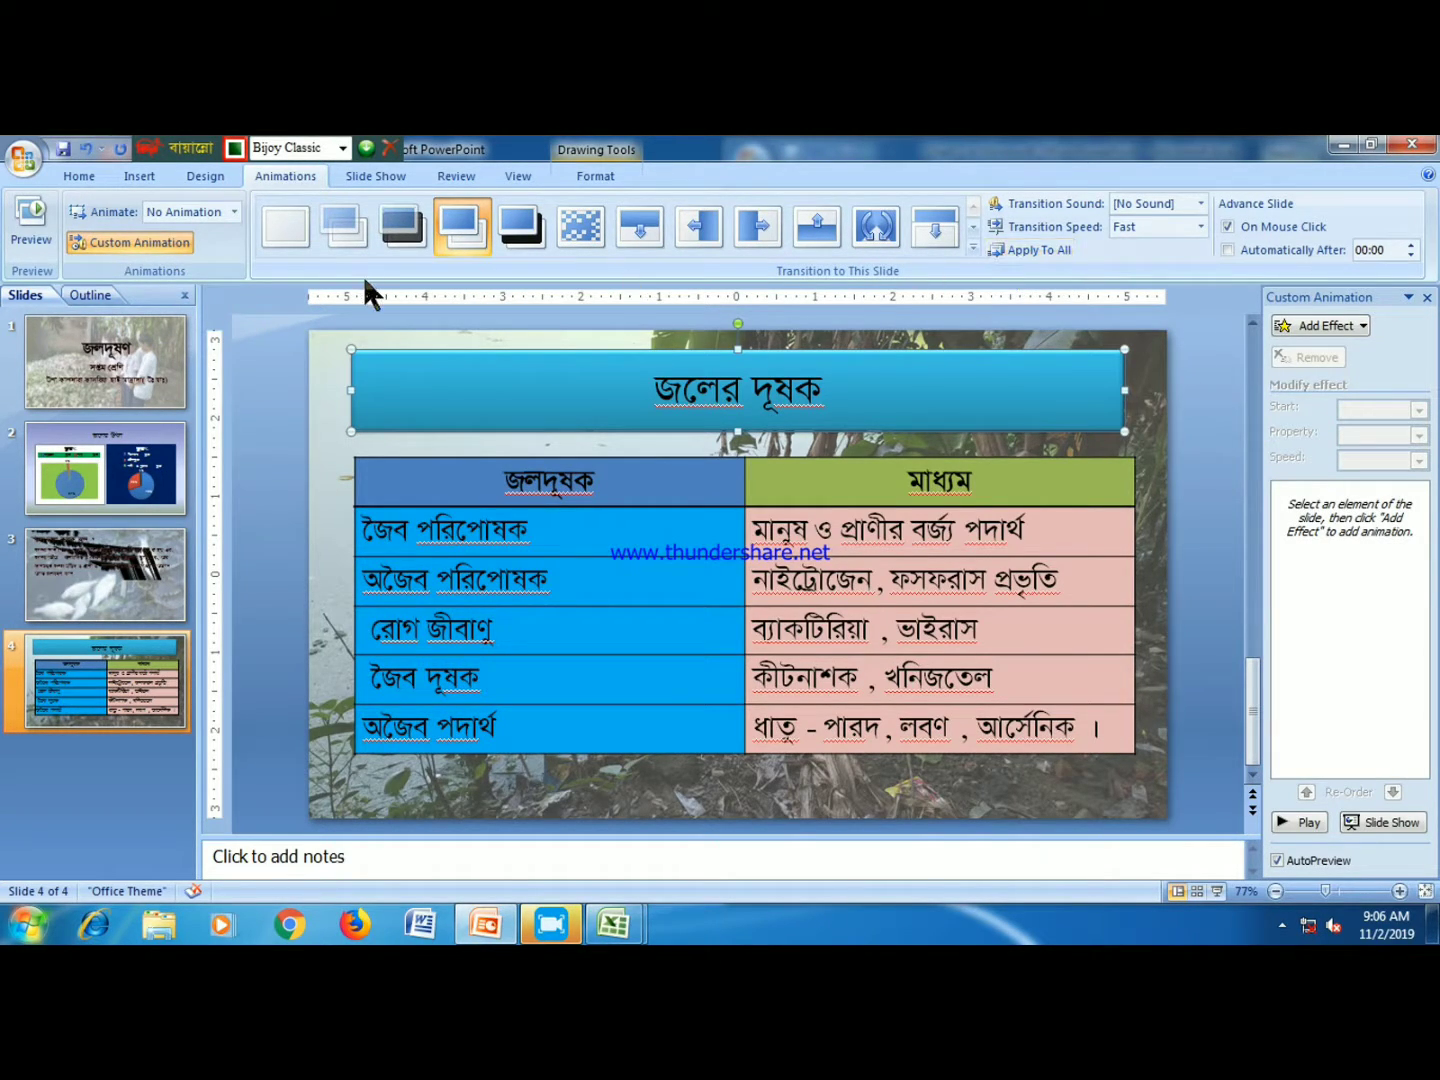
pyautogui.click(156, 245)
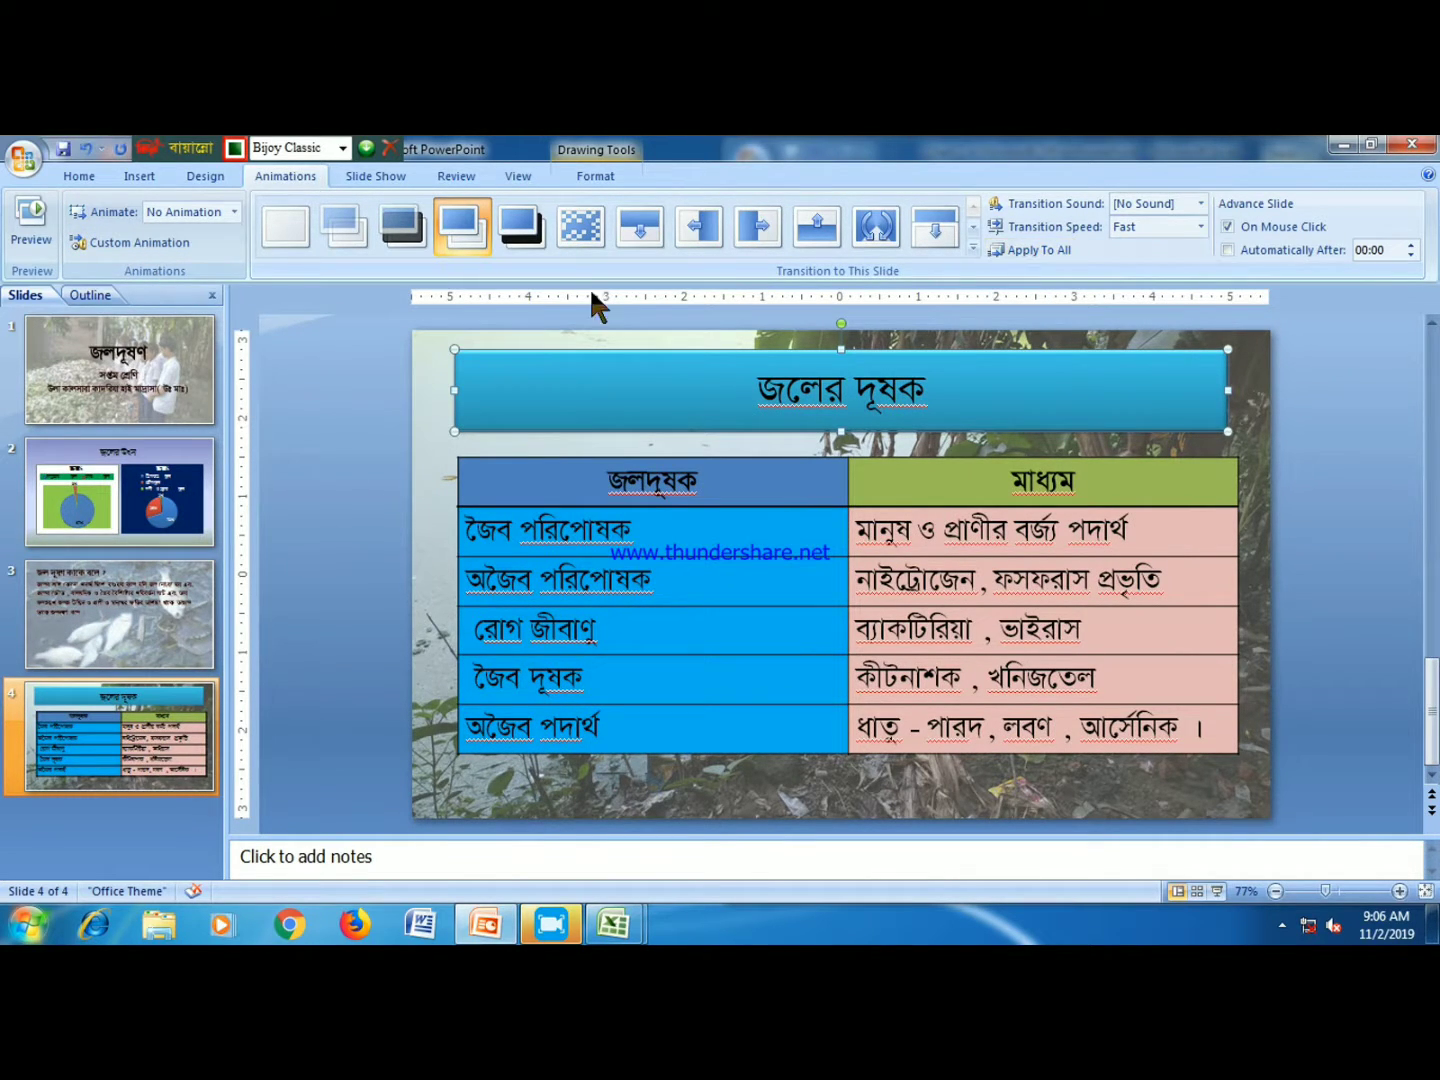
pyautogui.click(150, 243)
# - Give the title a Diamond entrance and the table a Faded Zoom entrance at Medium speed
pyautogui.click(1325, 326)
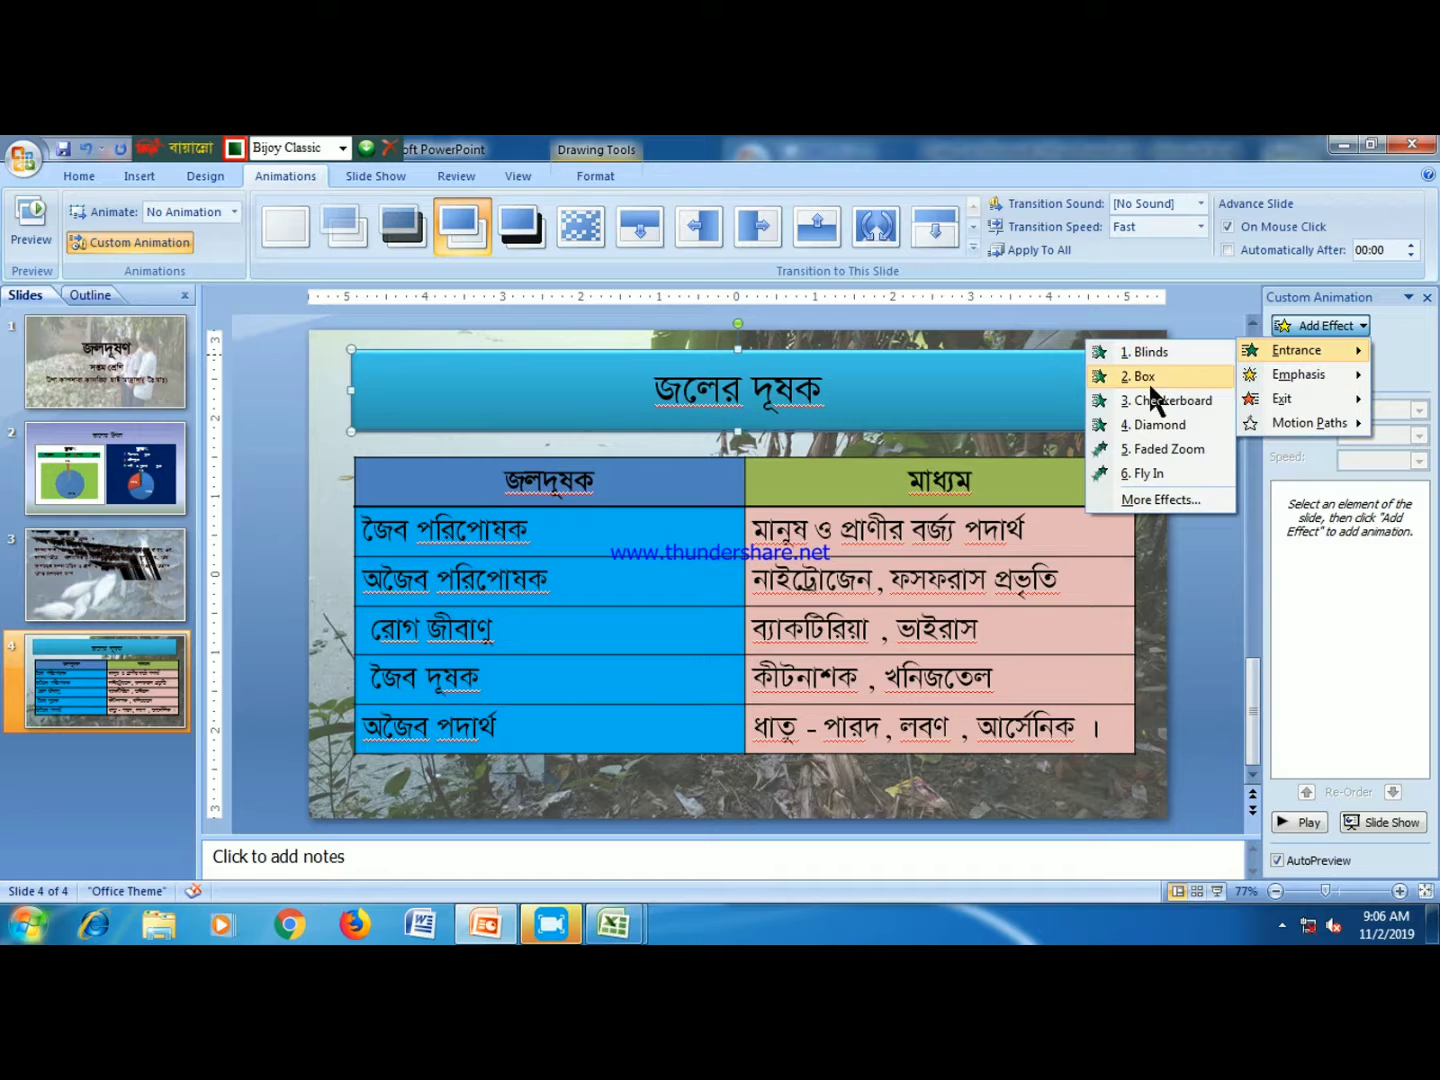
pyautogui.click(1155, 425)
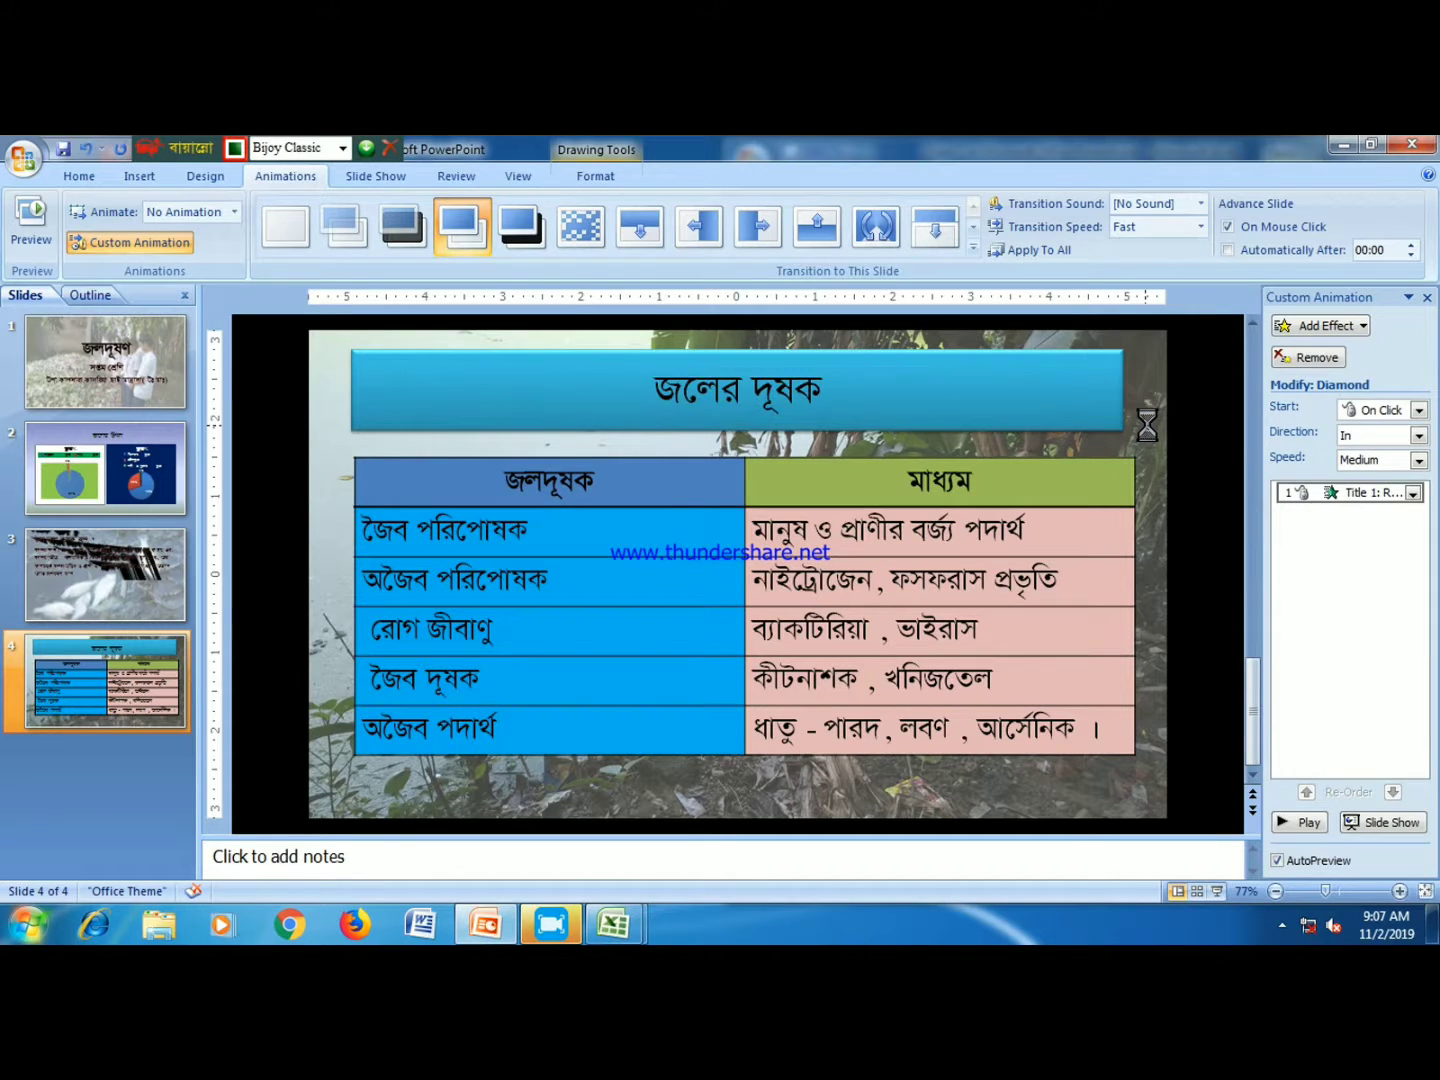
pyautogui.click(880, 460)
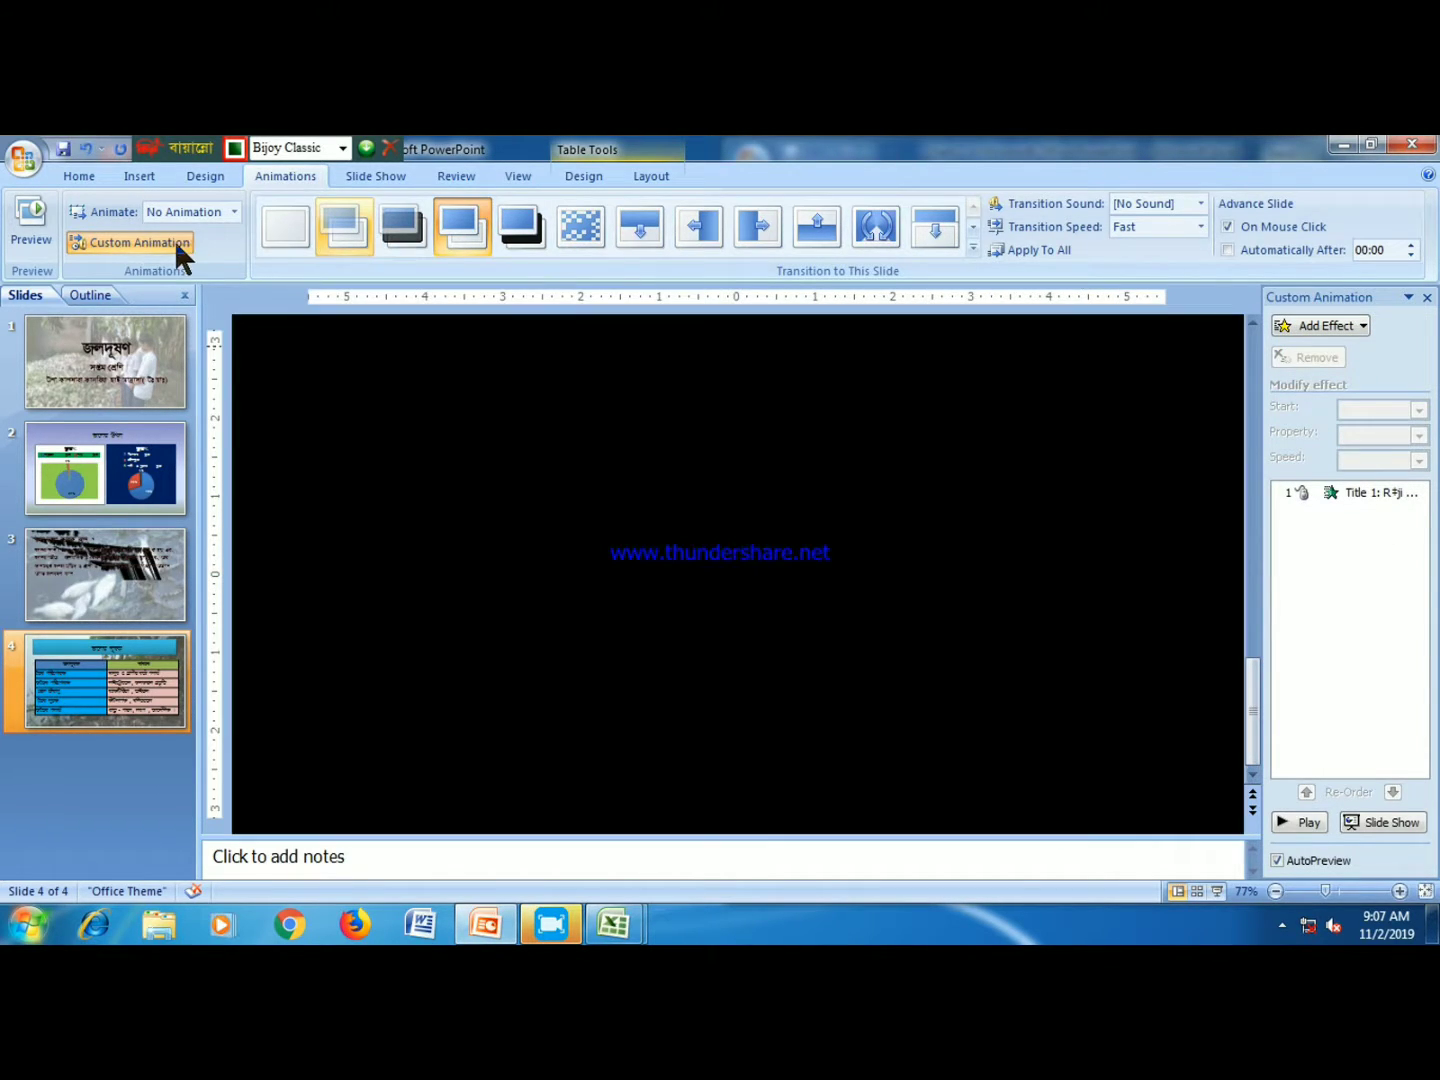
pyautogui.click(1326, 326)
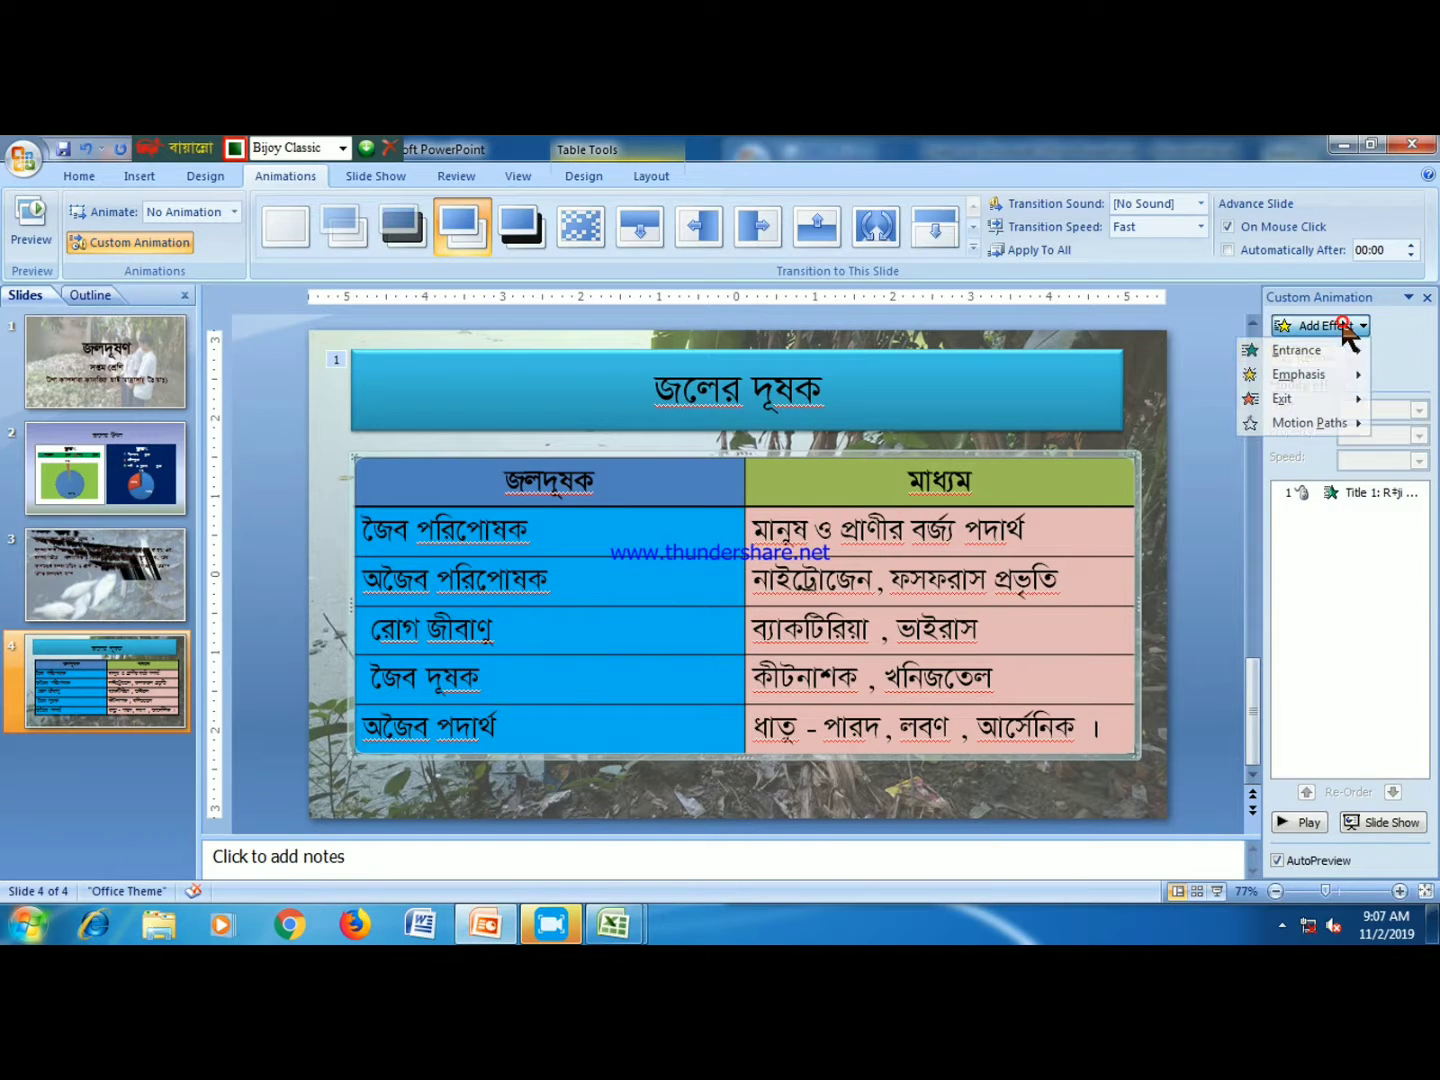
pyautogui.moveTo(1297, 350)
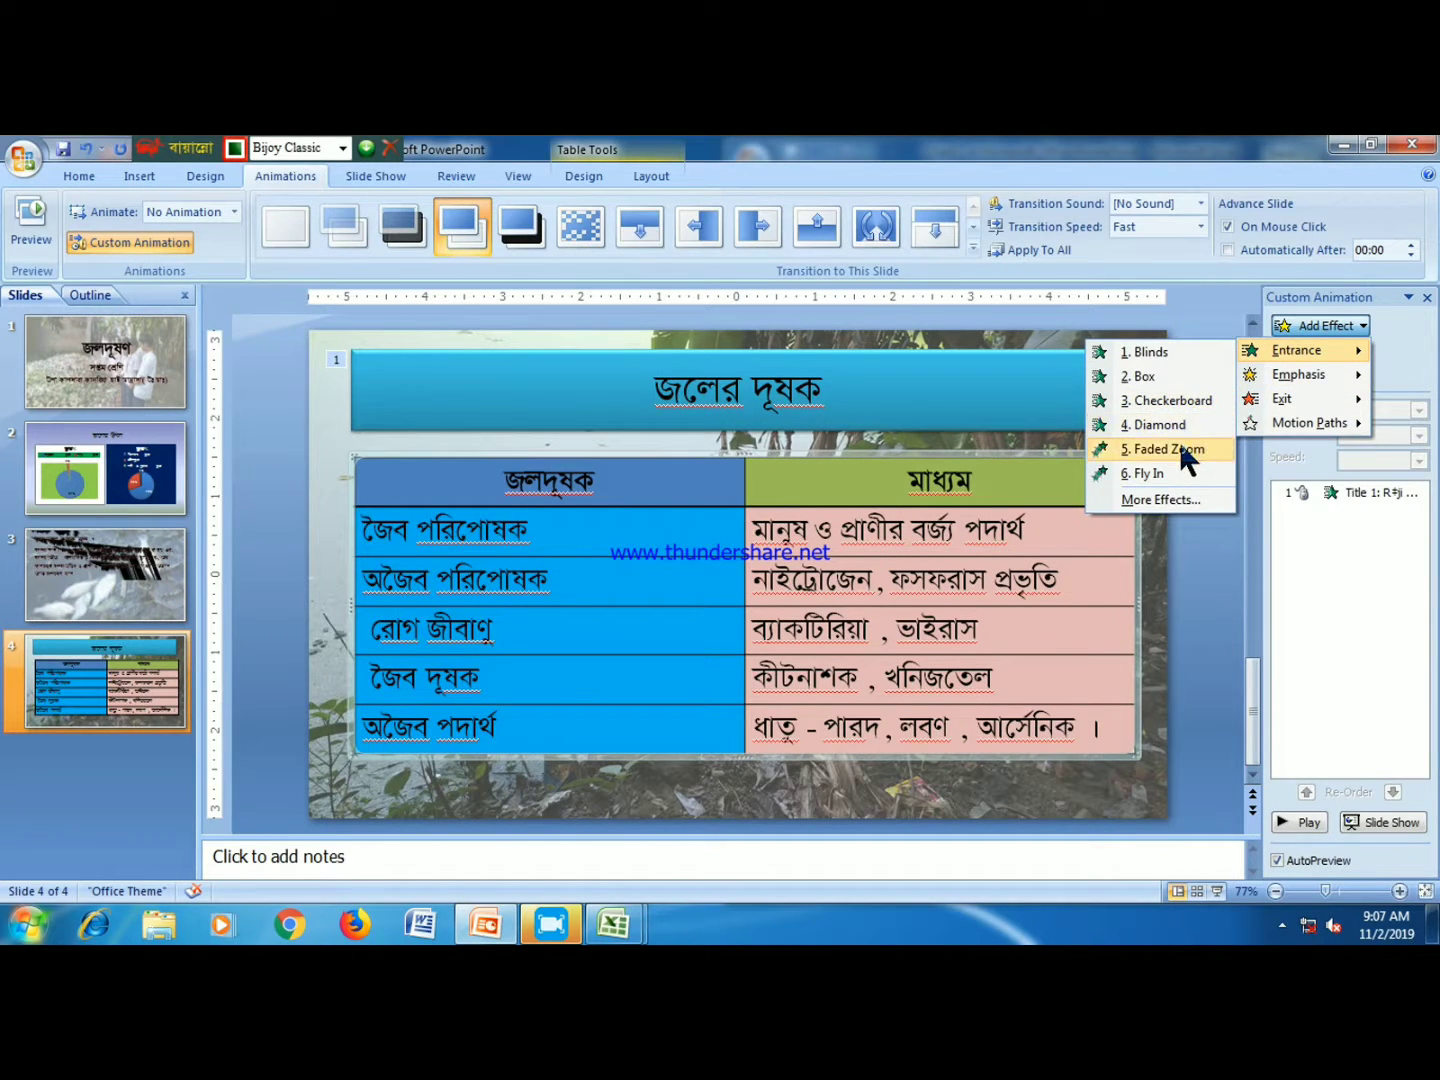
pyautogui.click(1188, 450)
pyautogui.click(1418, 461)
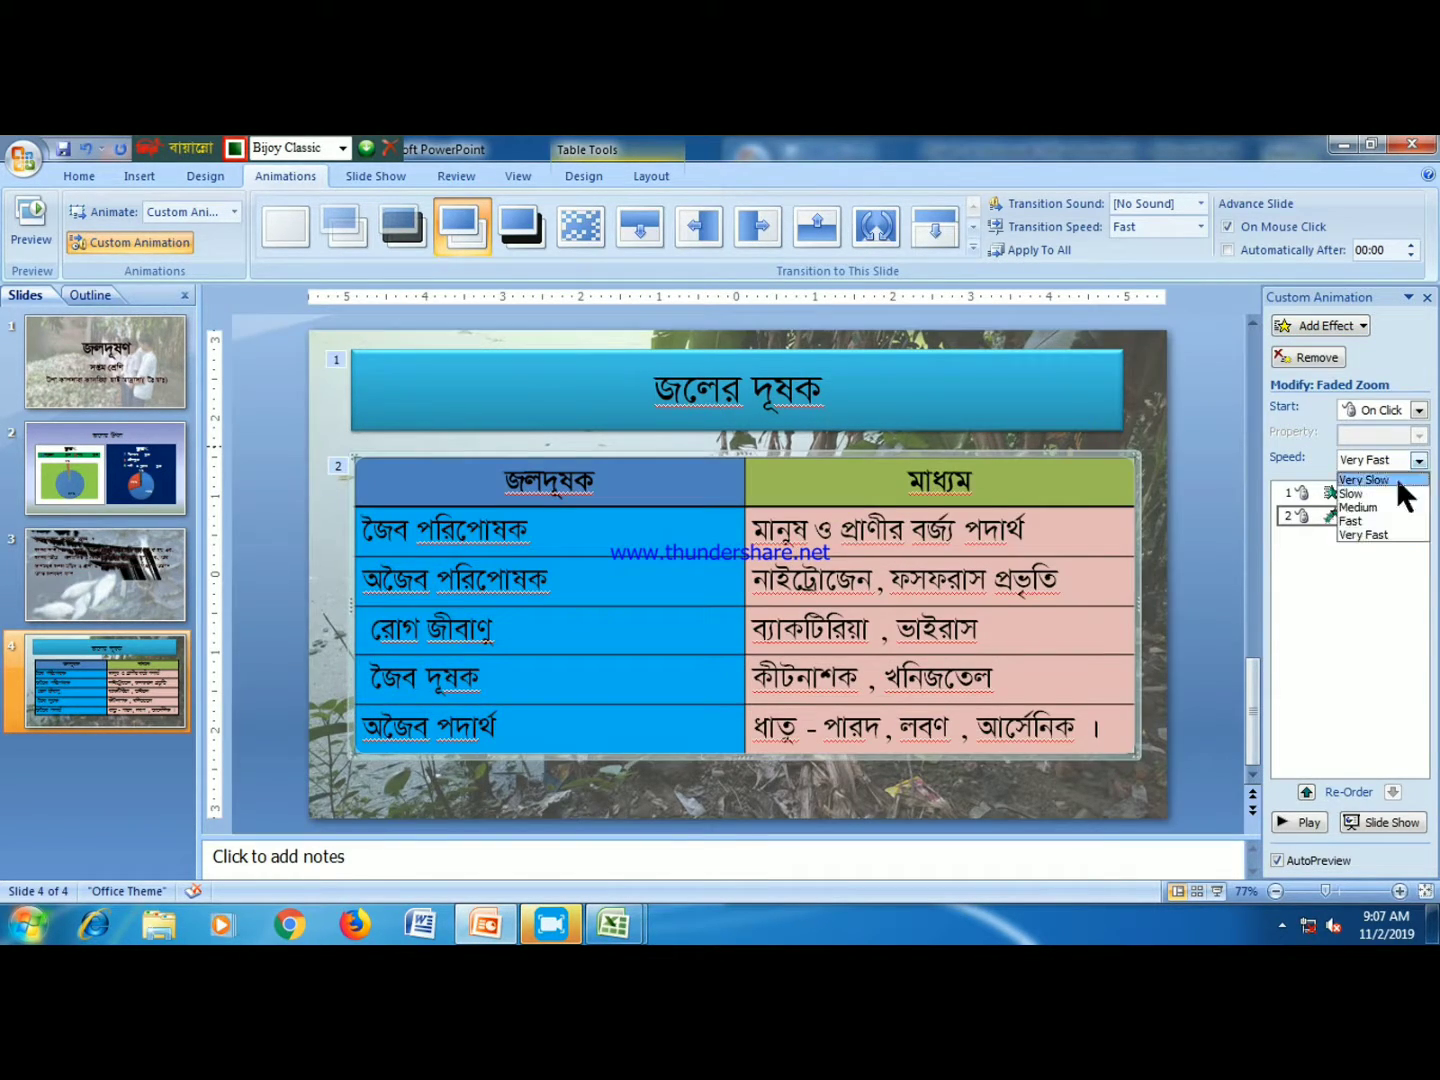
pyautogui.click(1358, 508)
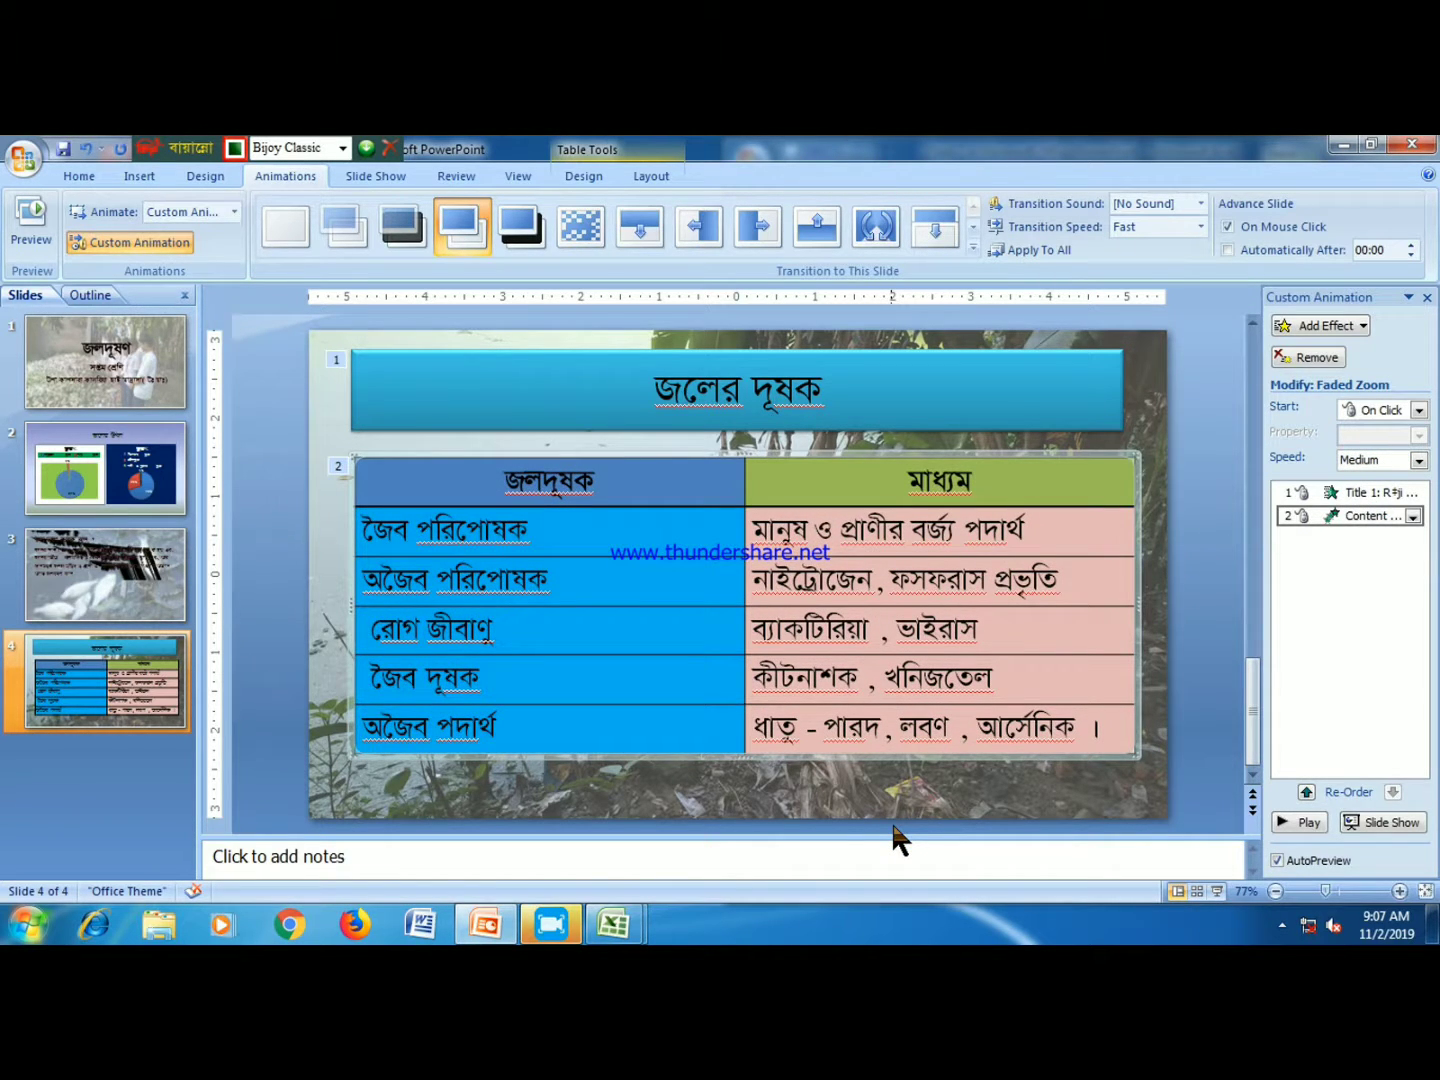
pyautogui.click(93, 764)
pyautogui.click(79, 175)
# - Add a blank slide with a text box, then discard the box and delete that slide
pyautogui.click(192, 240)
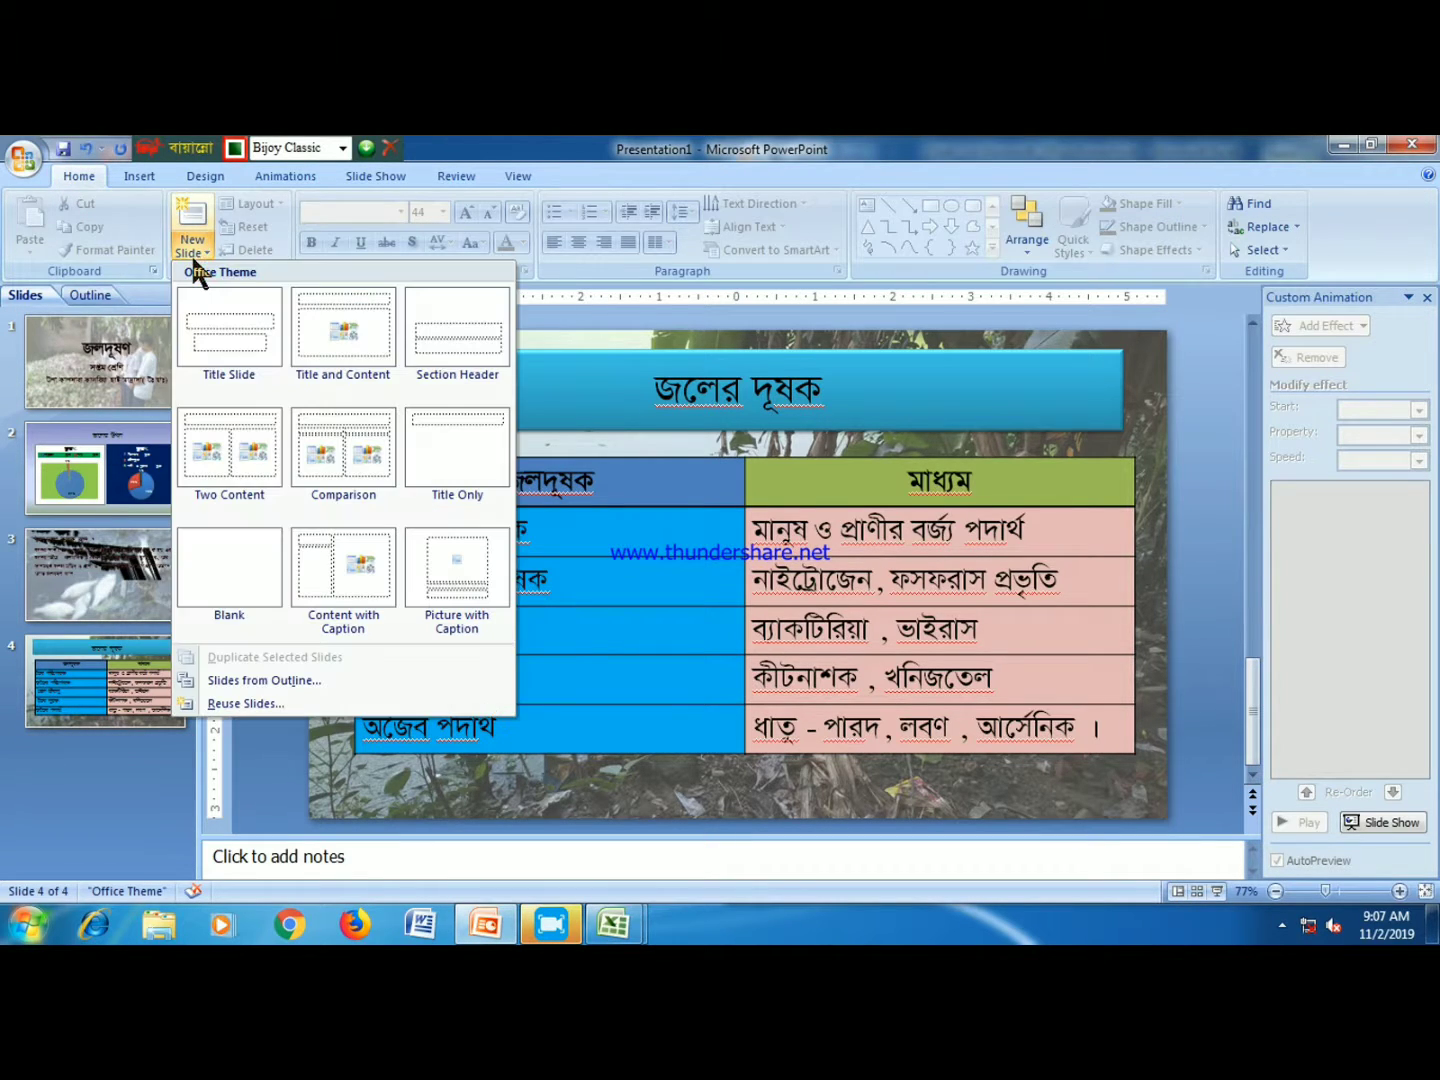
pyautogui.click(226, 580)
pyautogui.click(866, 206)
pyautogui.moveTo(347, 366); pyautogui.dragTo(653, 476)
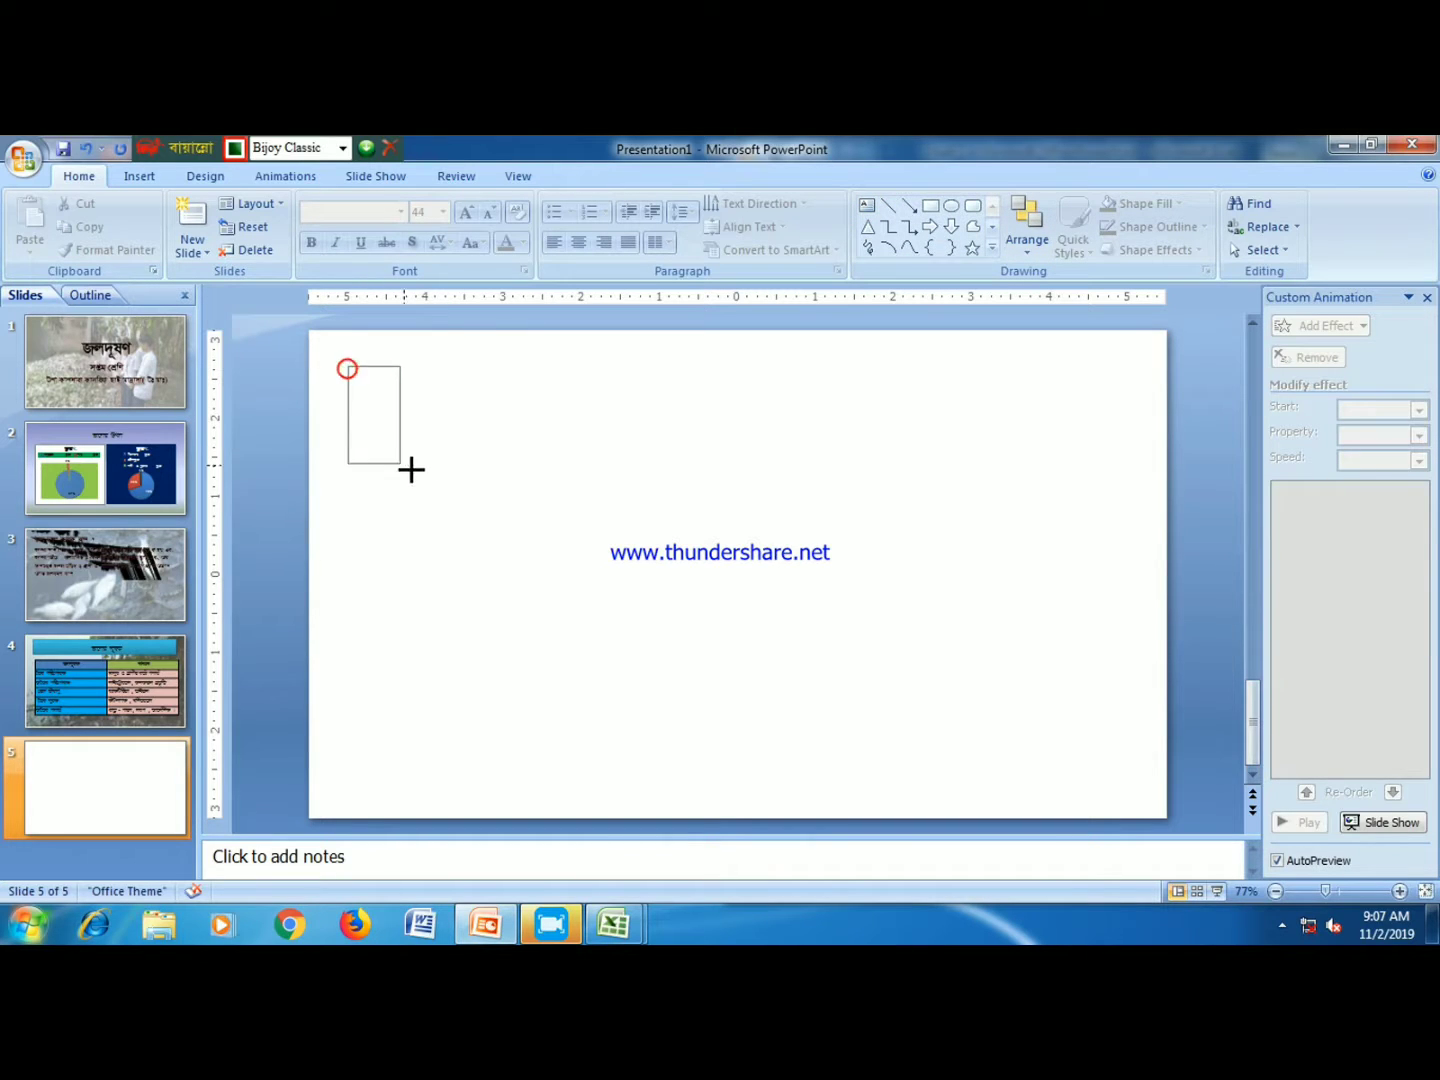
pyautogui.click(90, 751)
pyautogui.rightClick(89, 748)
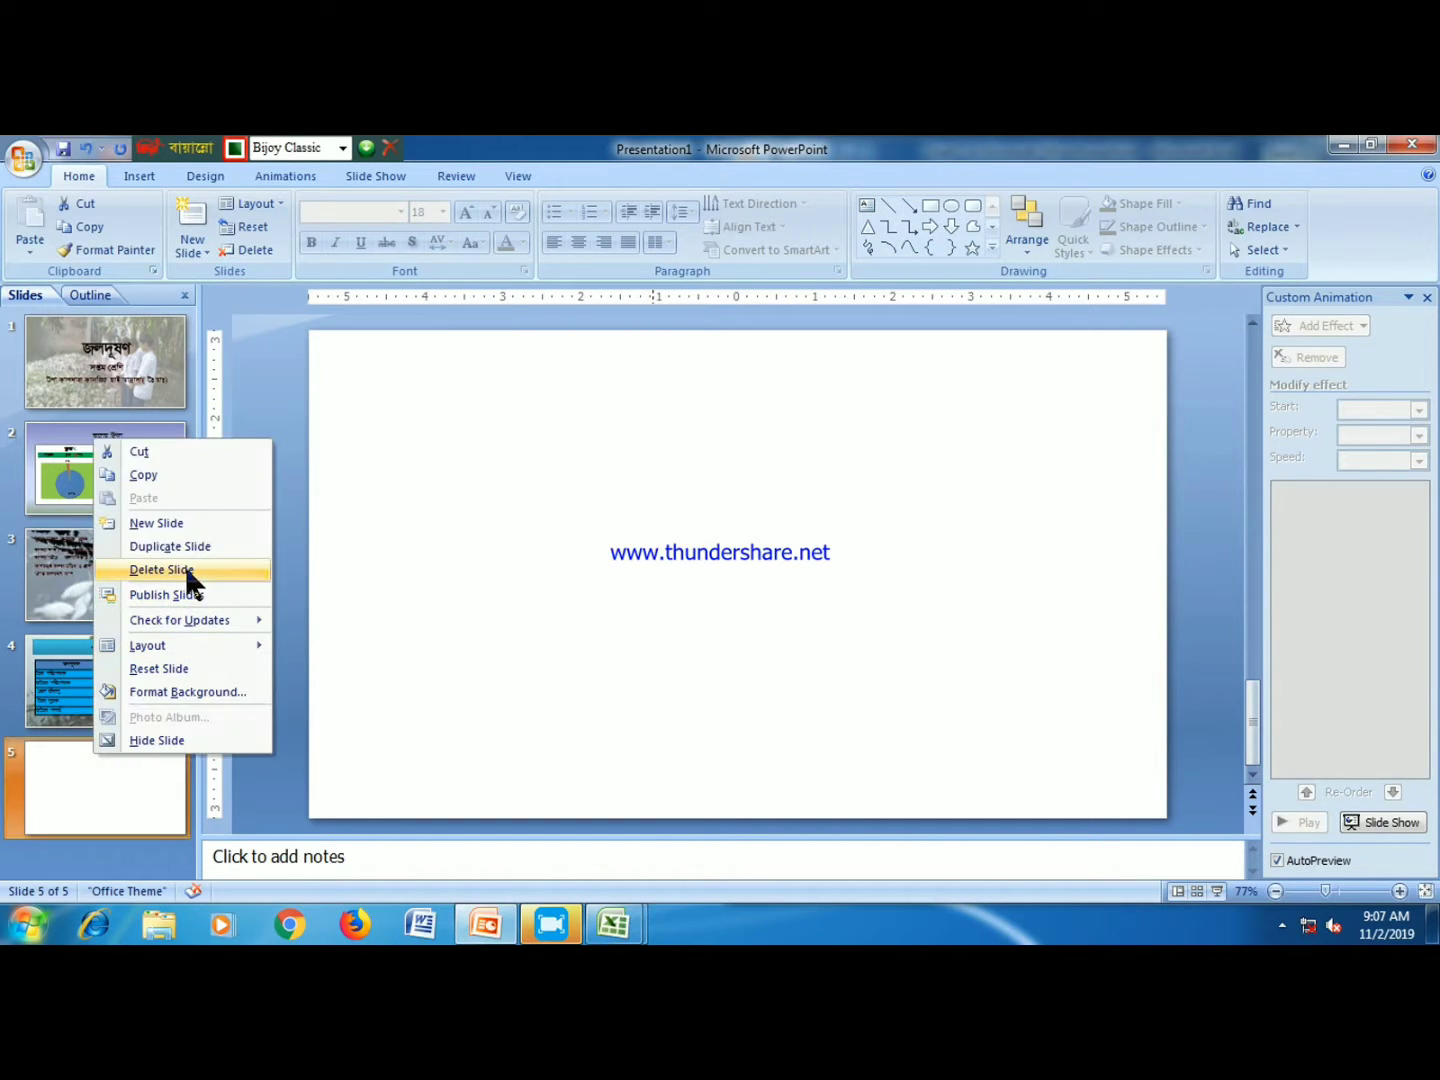
pyautogui.click(178, 568)
# - Add a Title and Content slide titled 'জল দূষণের কারণ' in the SutonnyMJ font
pyautogui.click(194, 250)
pyautogui.click(325, 328)
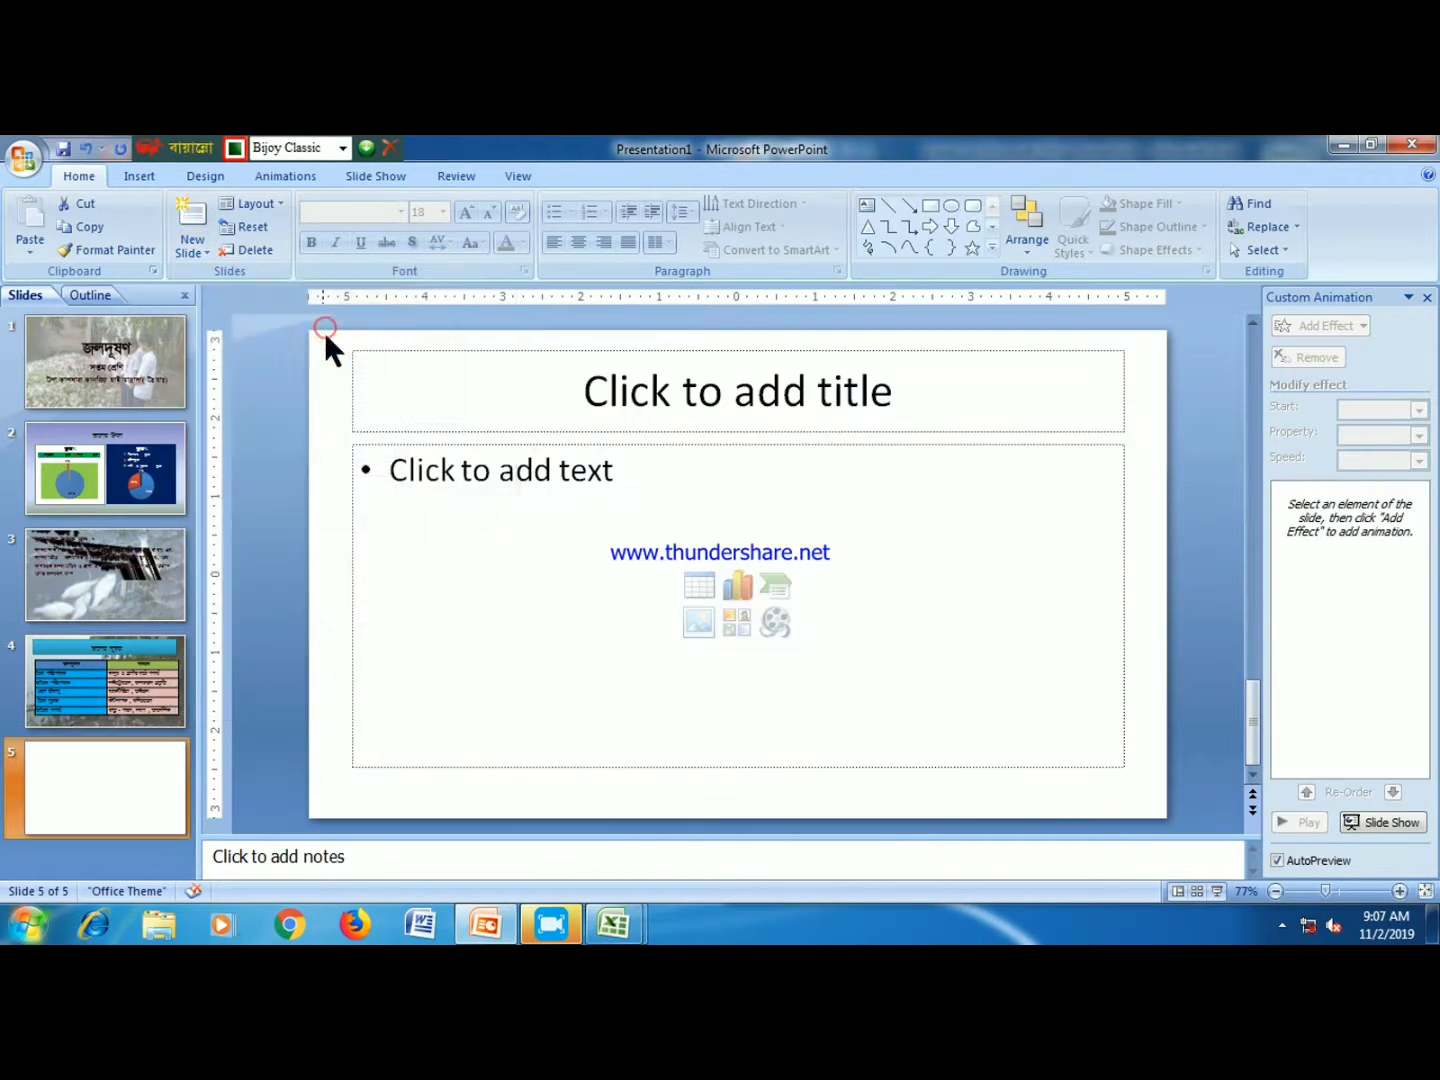
pyautogui.click(463, 415)
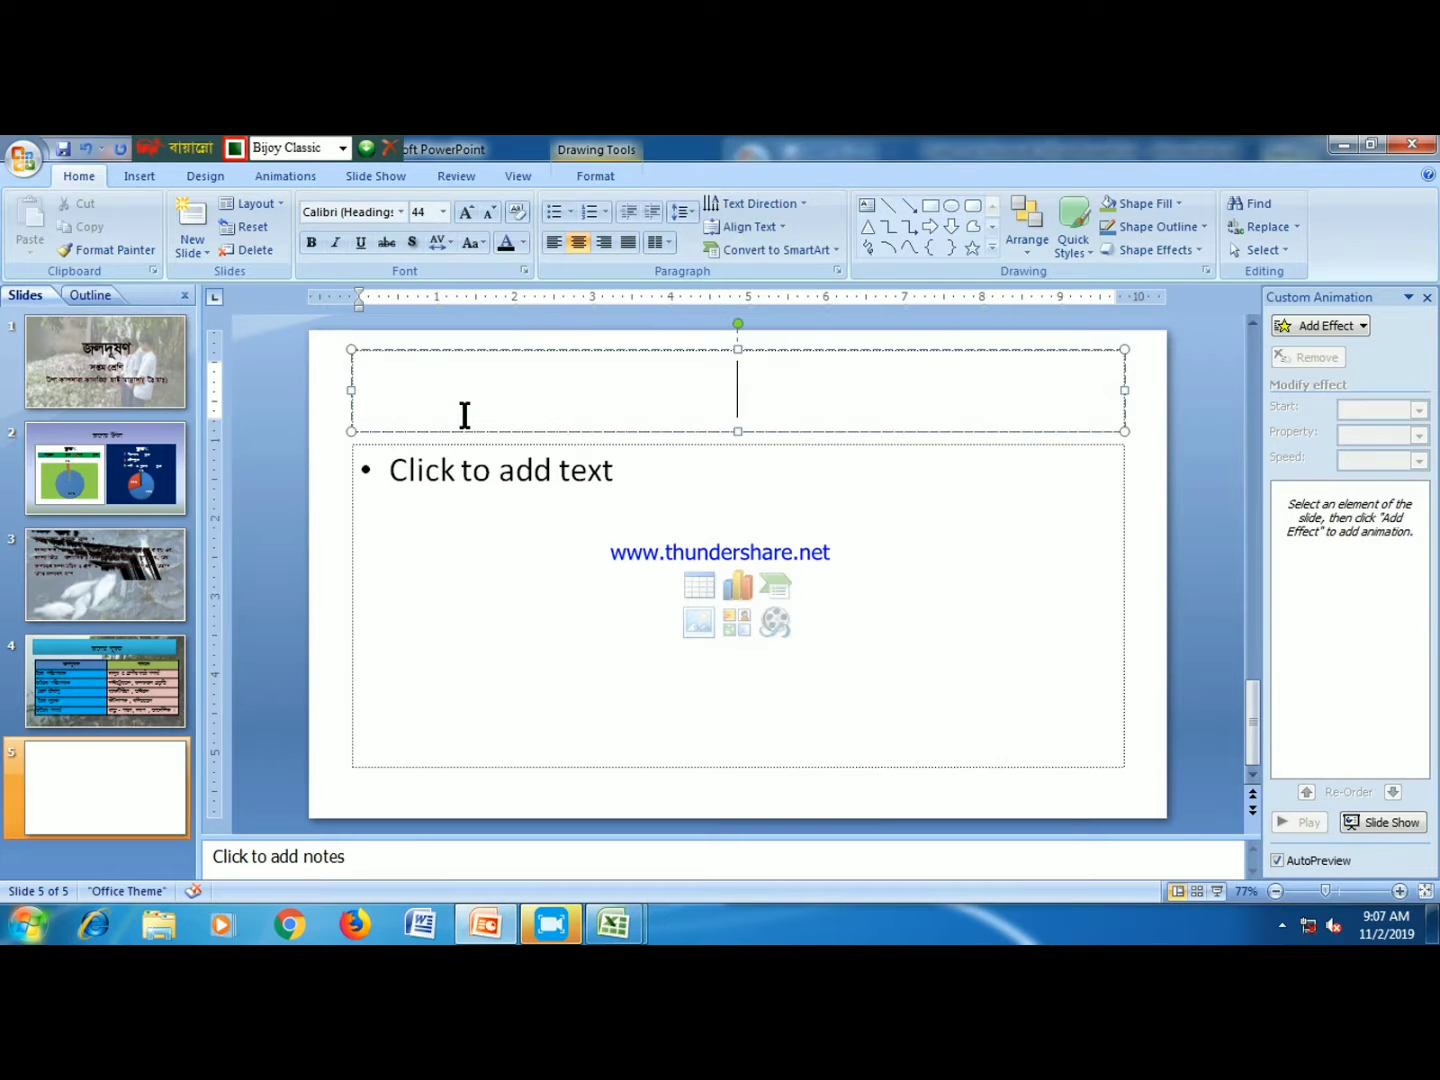
pyautogui.click(401, 212)
pyautogui.click(347, 325)
pyautogui.write('জল')
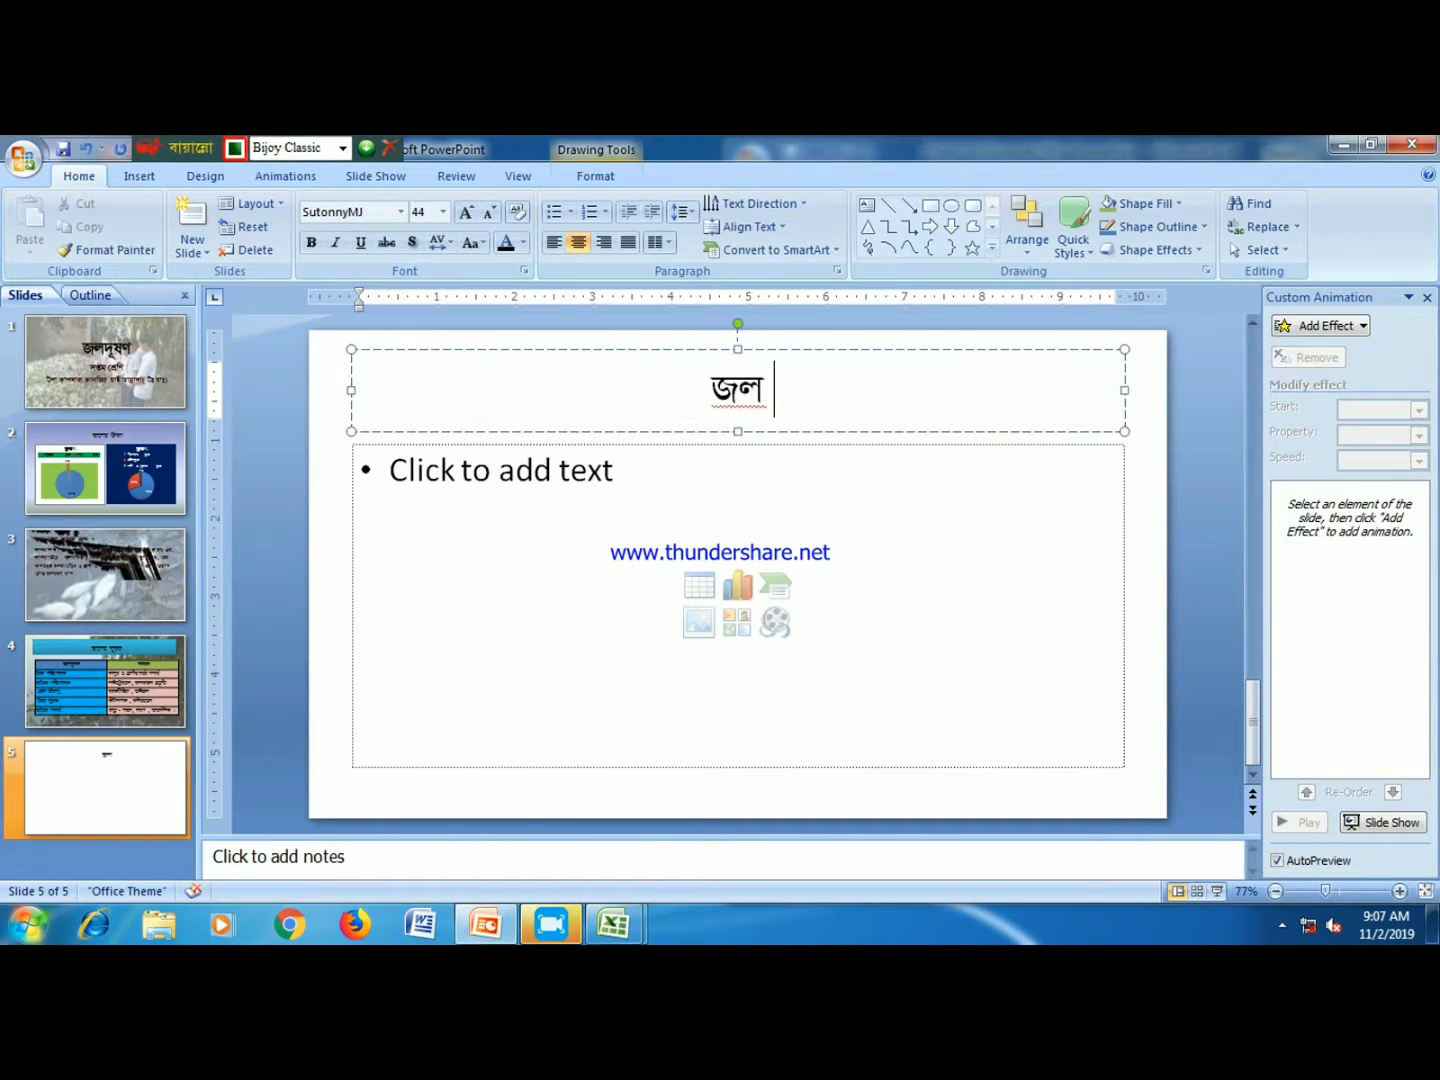
pyautogui.write(' দূষণের কারণ')
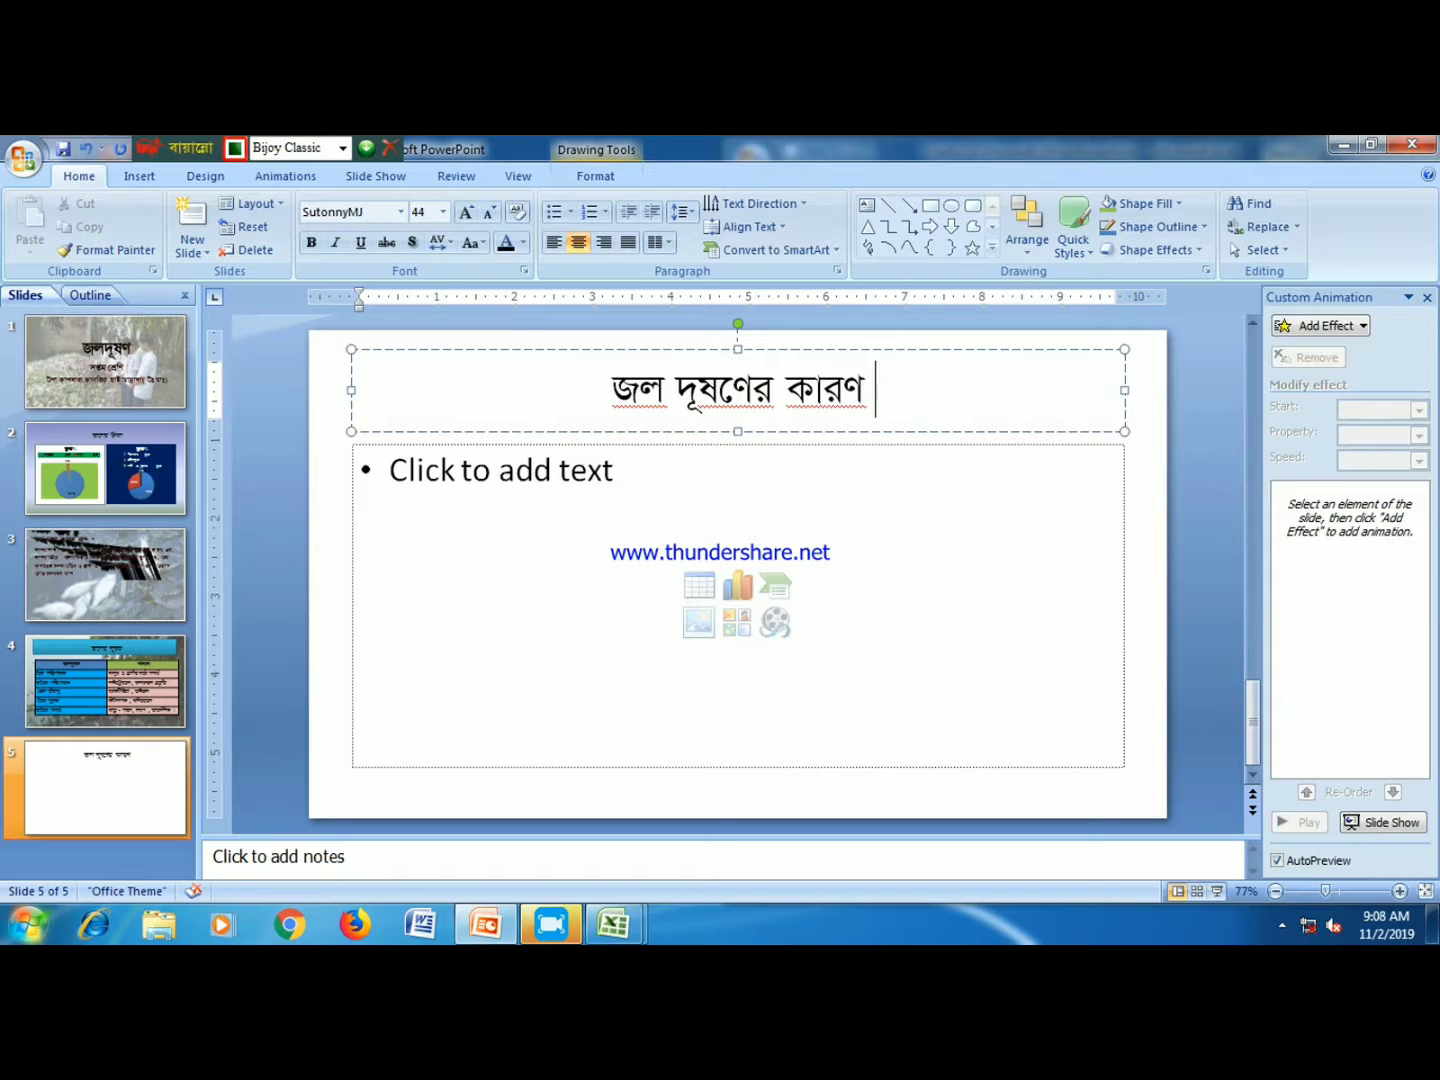
pyautogui.click(635, 484)
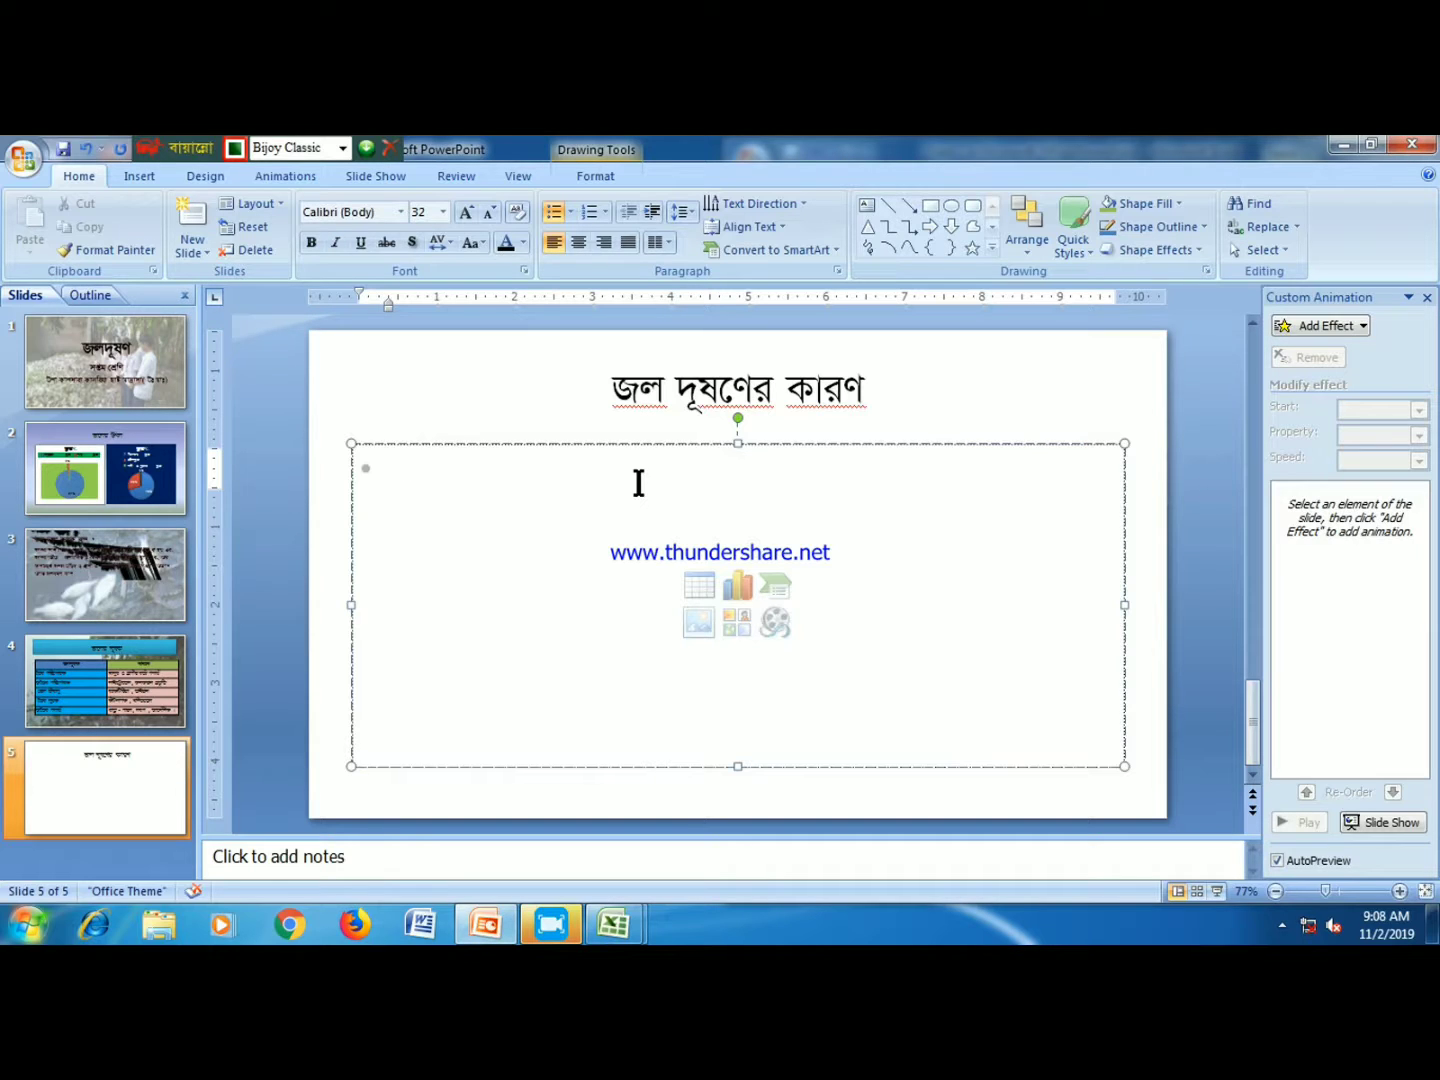
# - Type the first cause bullet in SutonnyMJ and start a new bullet line
pyautogui.write('M')
pyautogui.press('BackSpace')
pyautogui.press('BackSpace')
pyautogui.press('BackSpace')
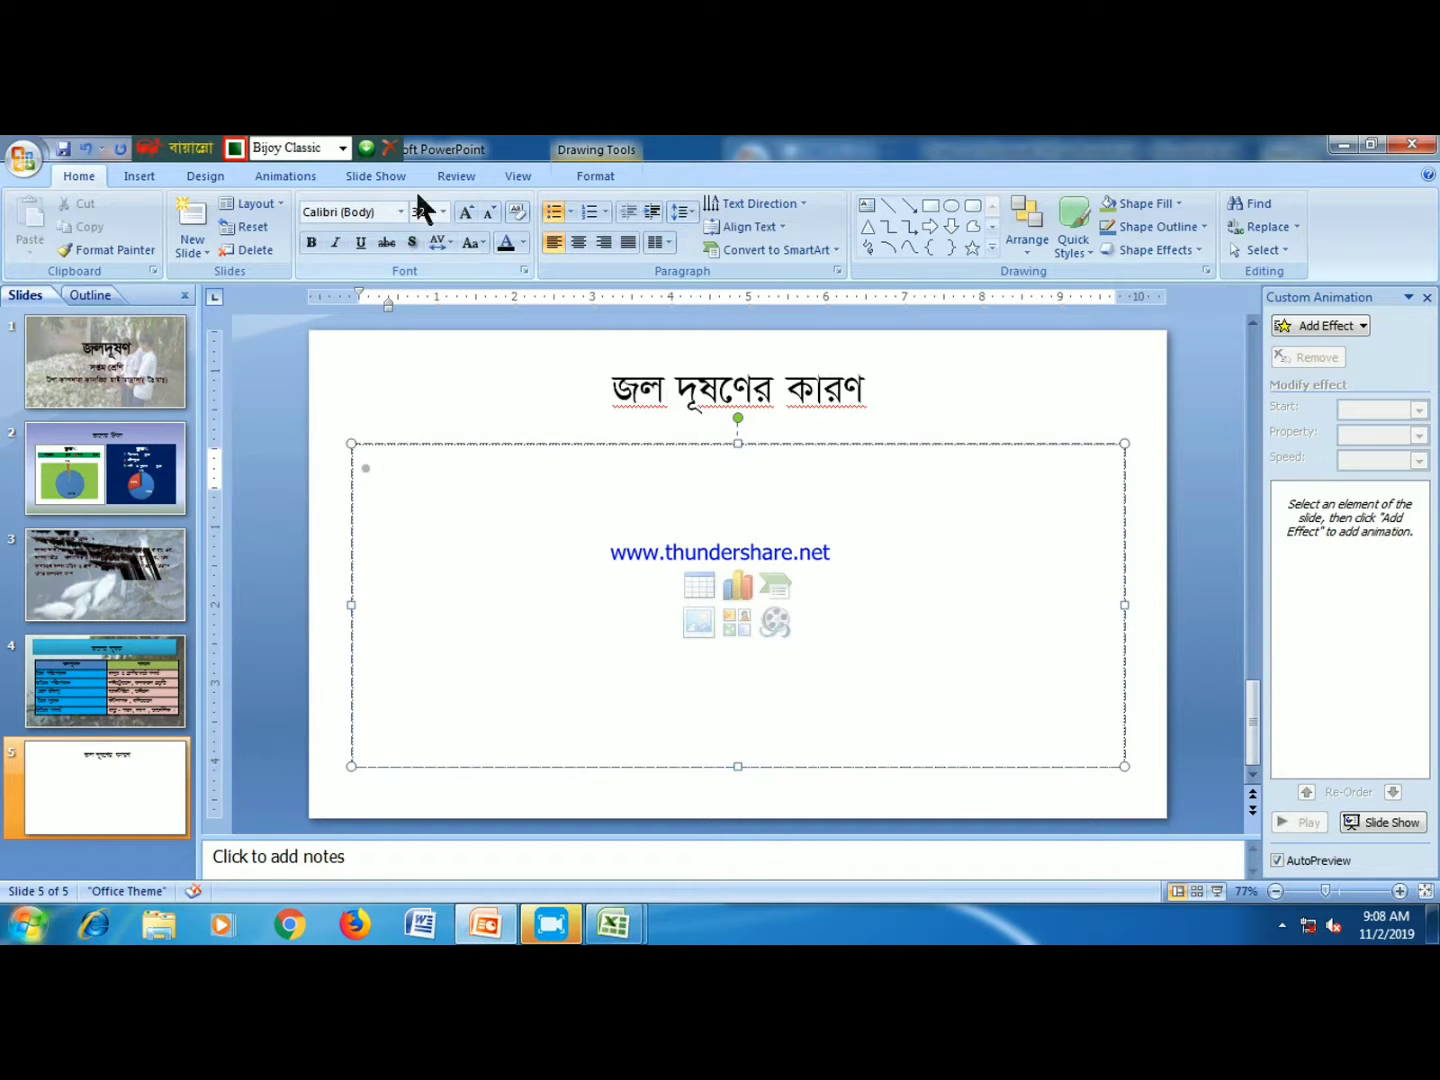
pyautogui.click(400, 211)
pyautogui.click(379, 329)
pyautogui.write('গা')
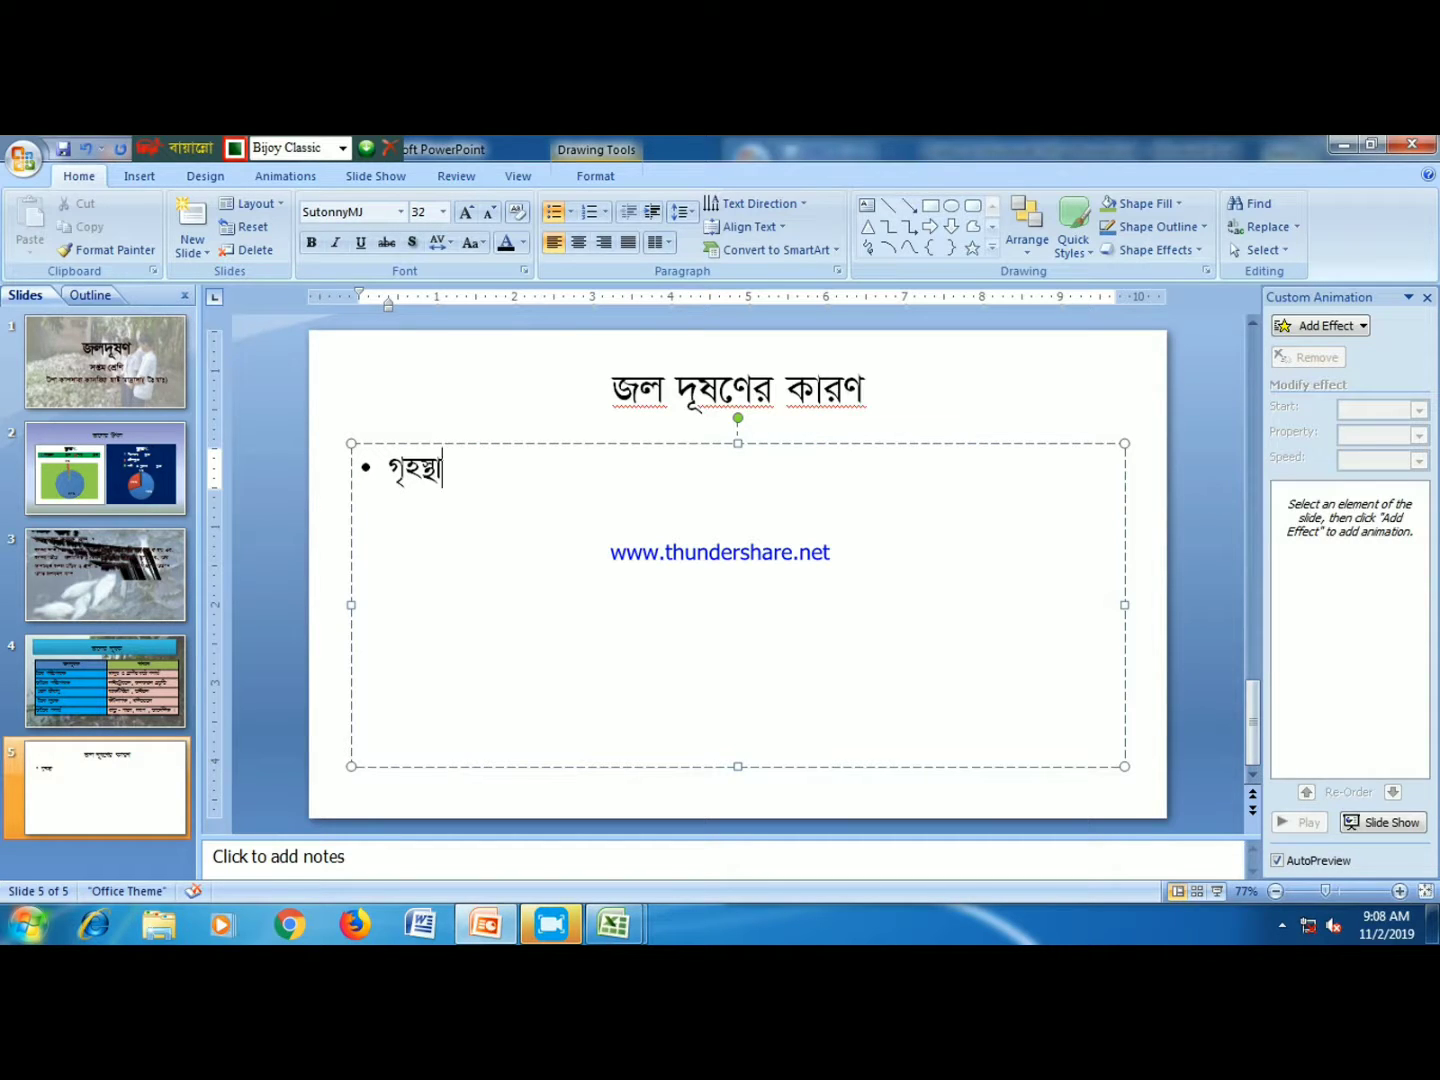
pyautogui.write('লির পরি')
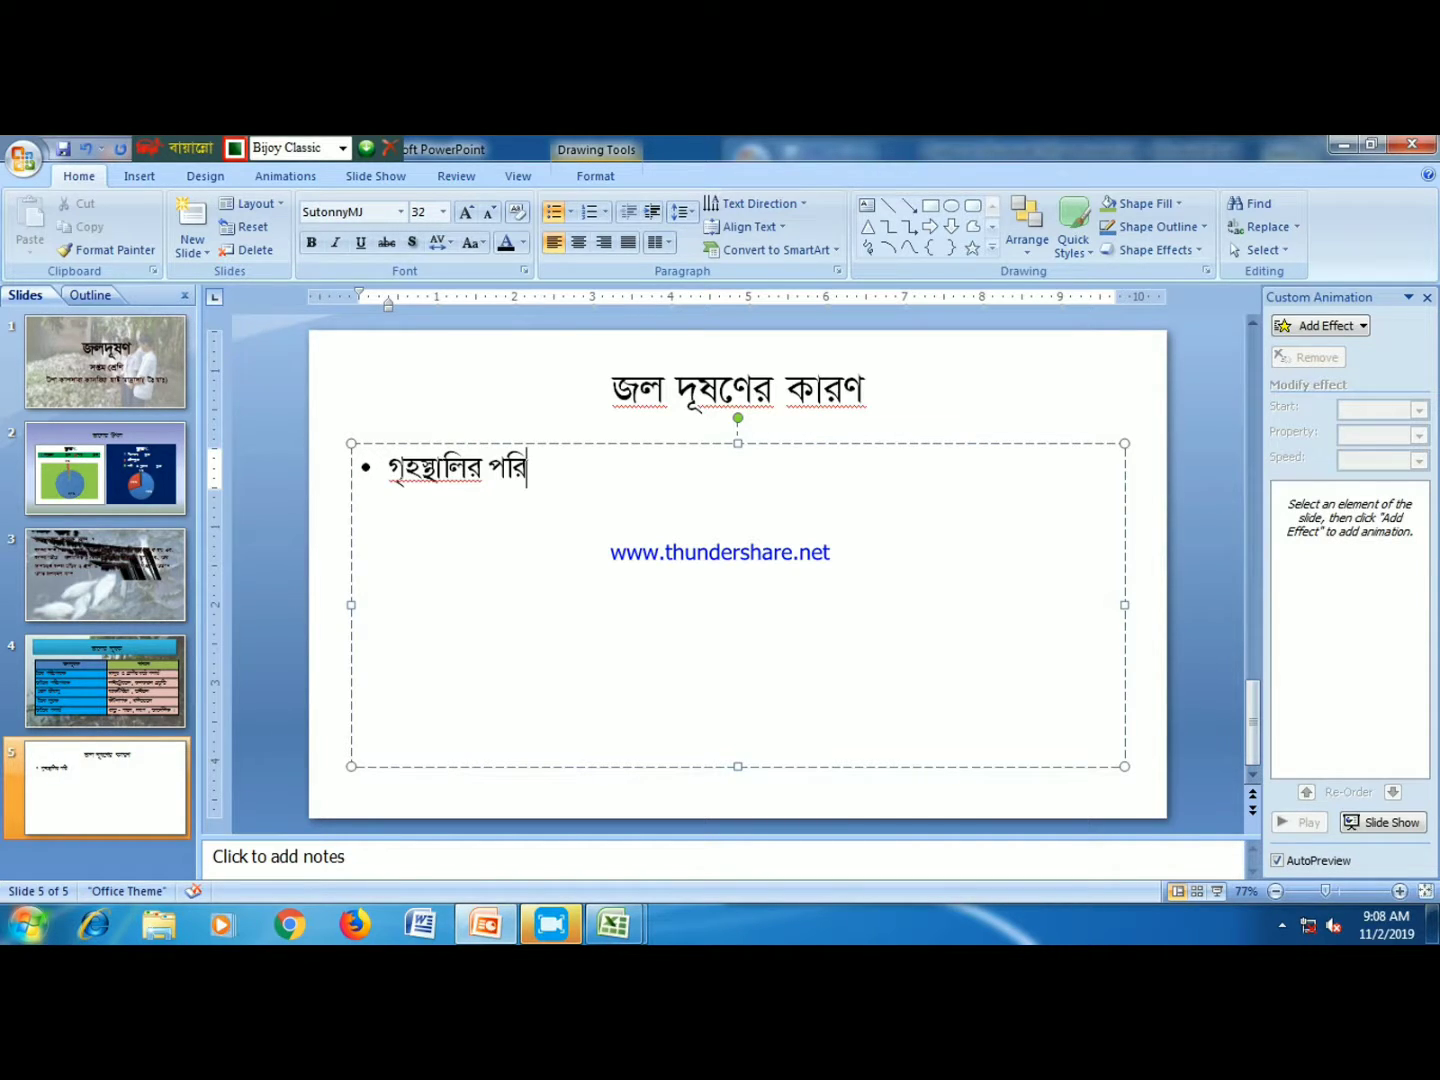
pyautogui.write('ত্যক্ত আ')
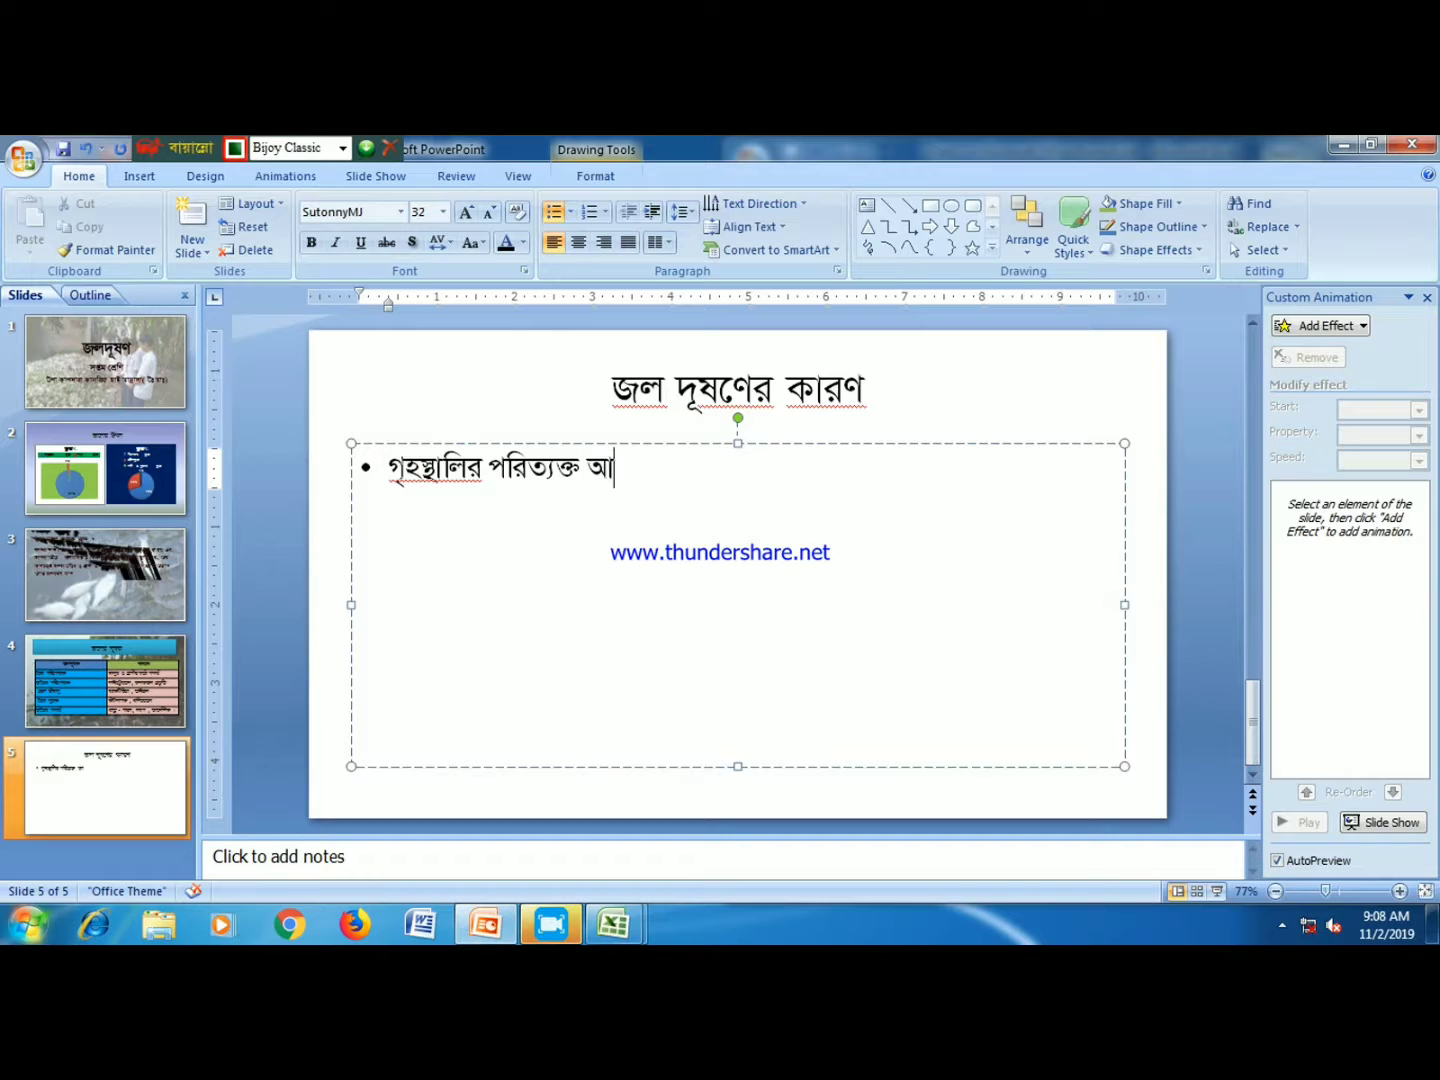
pyautogui.write('র্না')
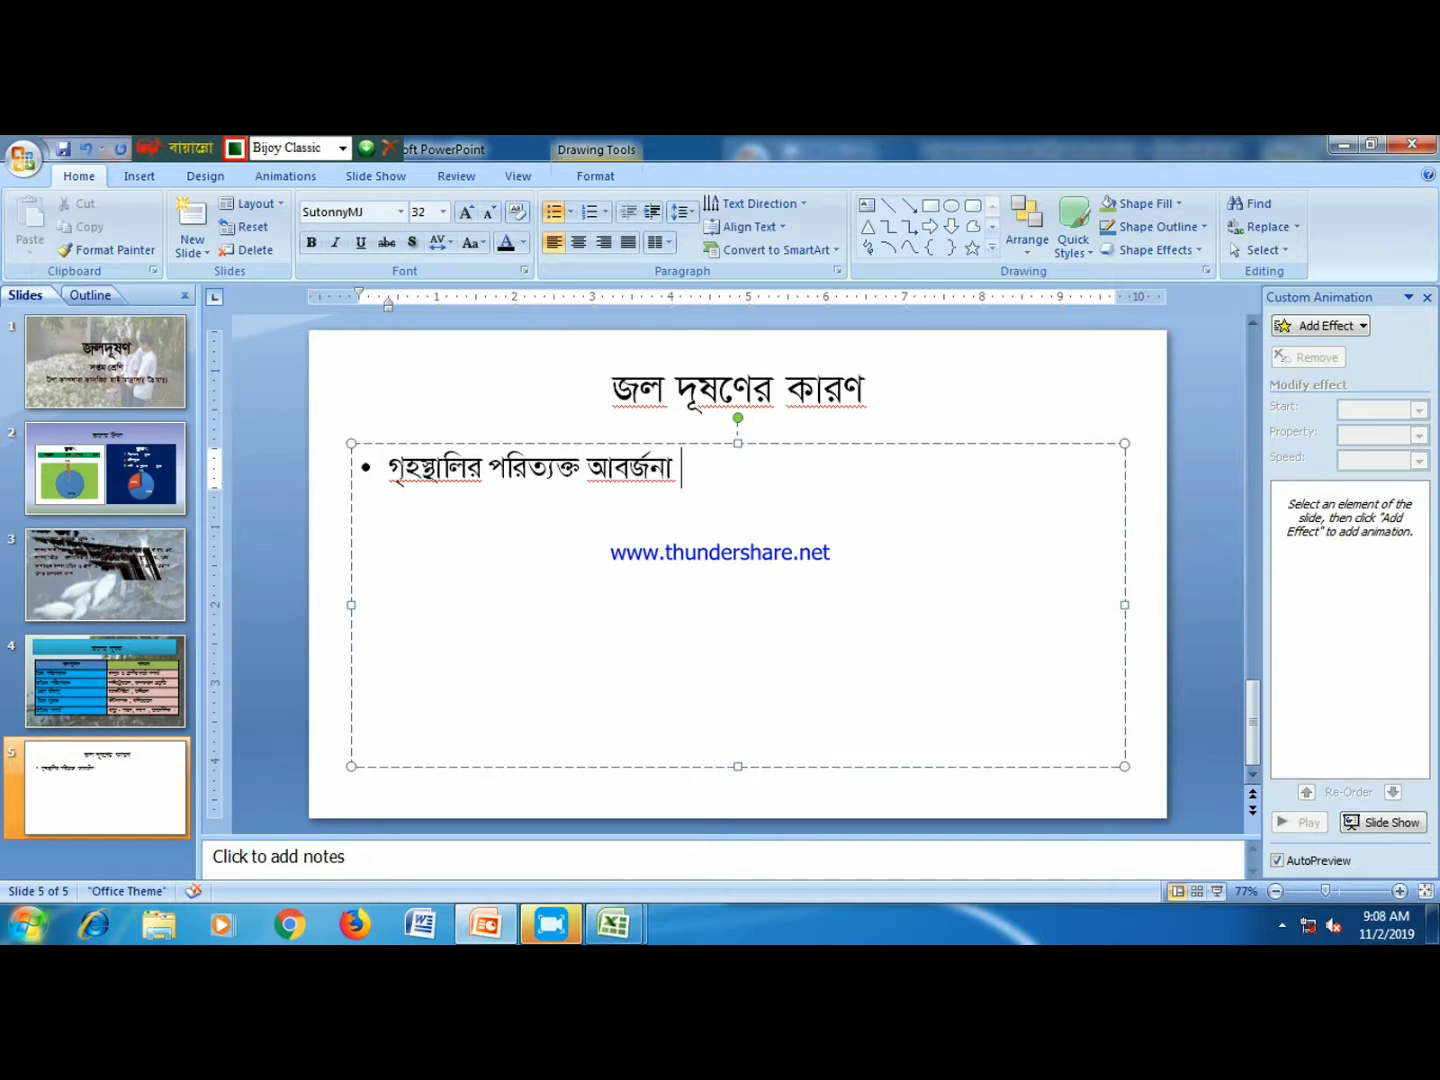
pyautogui.write(' মি')
pyautogui.write('জল')
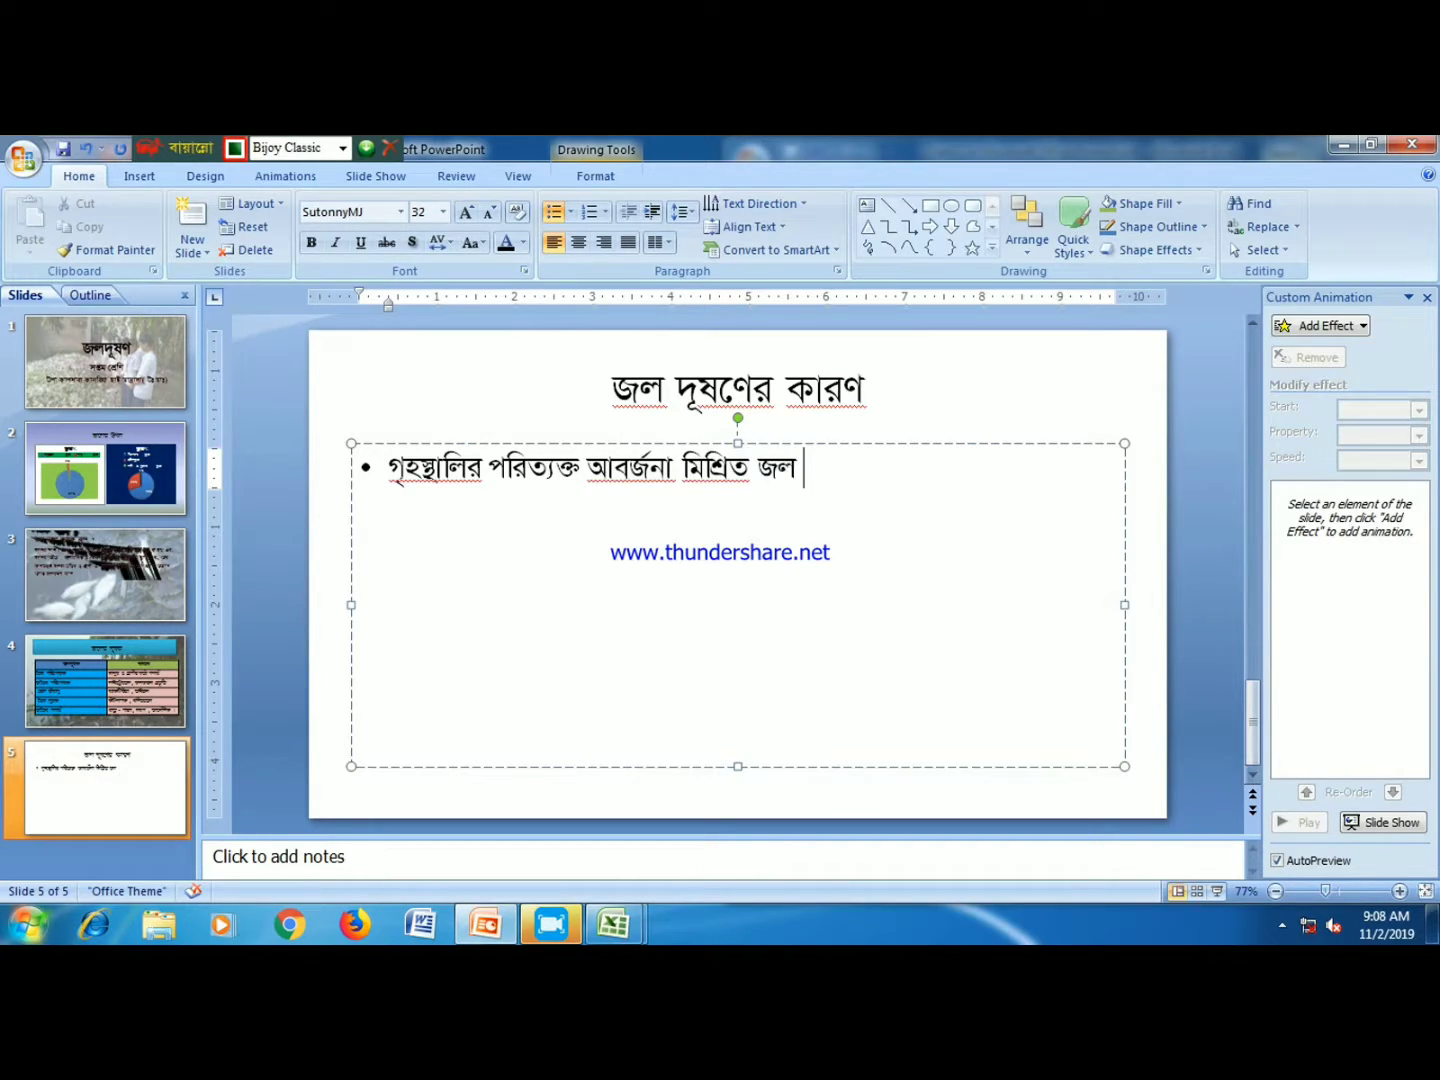
pyautogui.write('।')
pyautogui.press('Return')
# - Begin the second bullet with 'শিল্পকে', then open a new blank presentation
pyautogui.write('শি')
pyautogui.press('BackSpace')
pyautogui.press('BackSpace')
pyautogui.press('BackSpace')
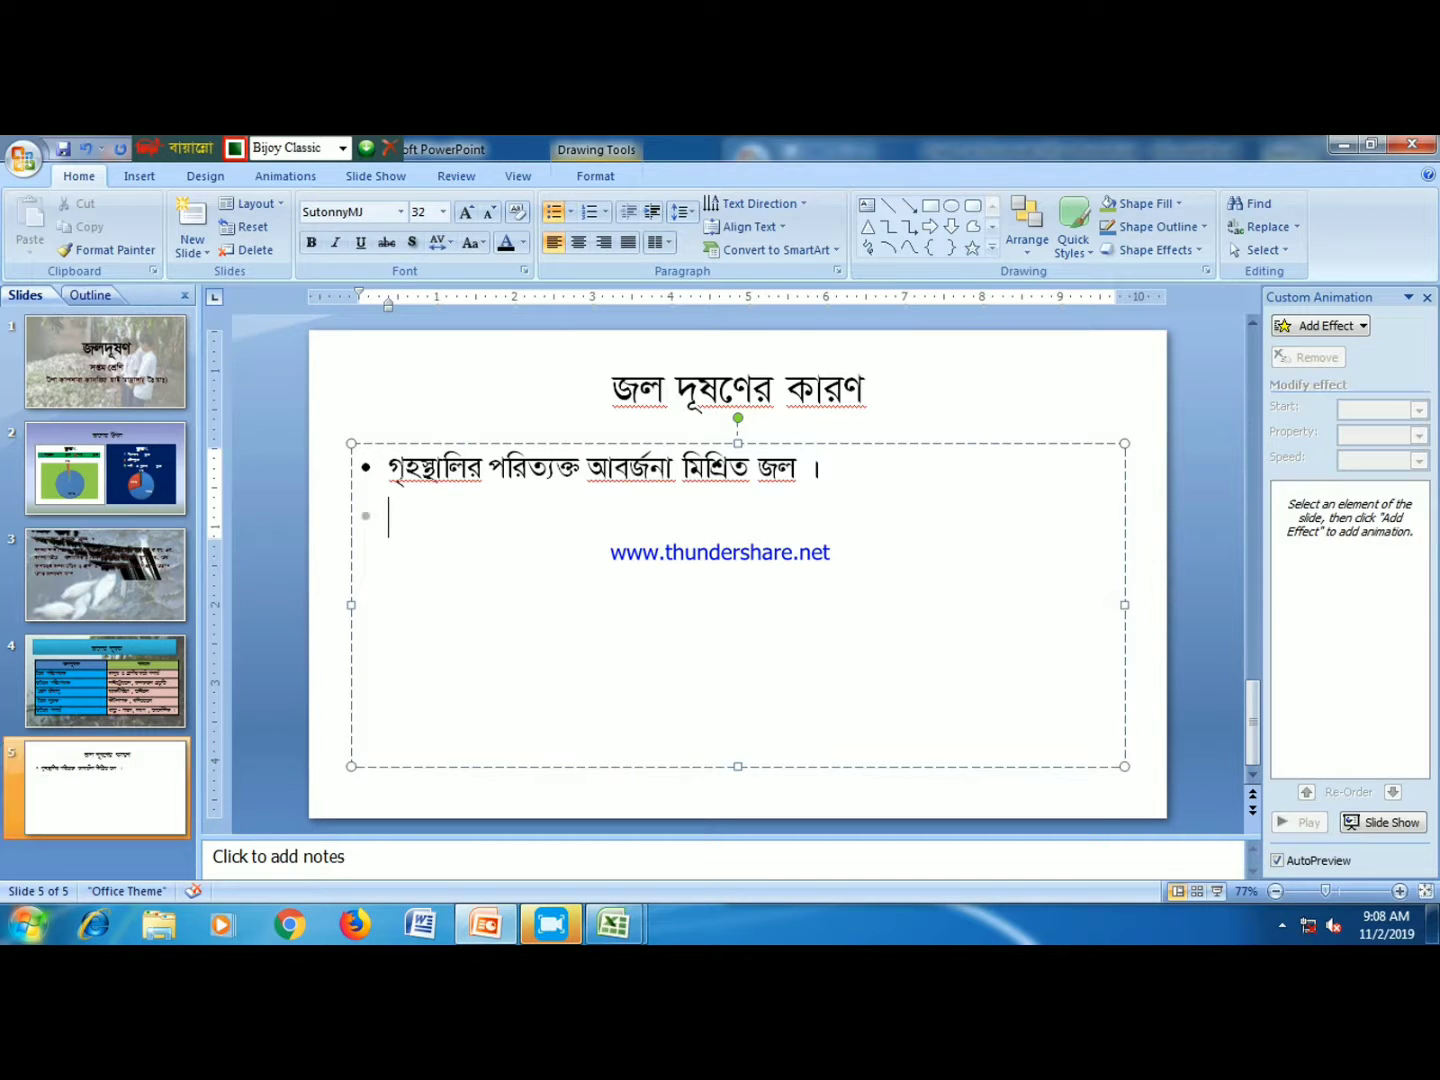
pyautogui.write('ডশল্পকে')
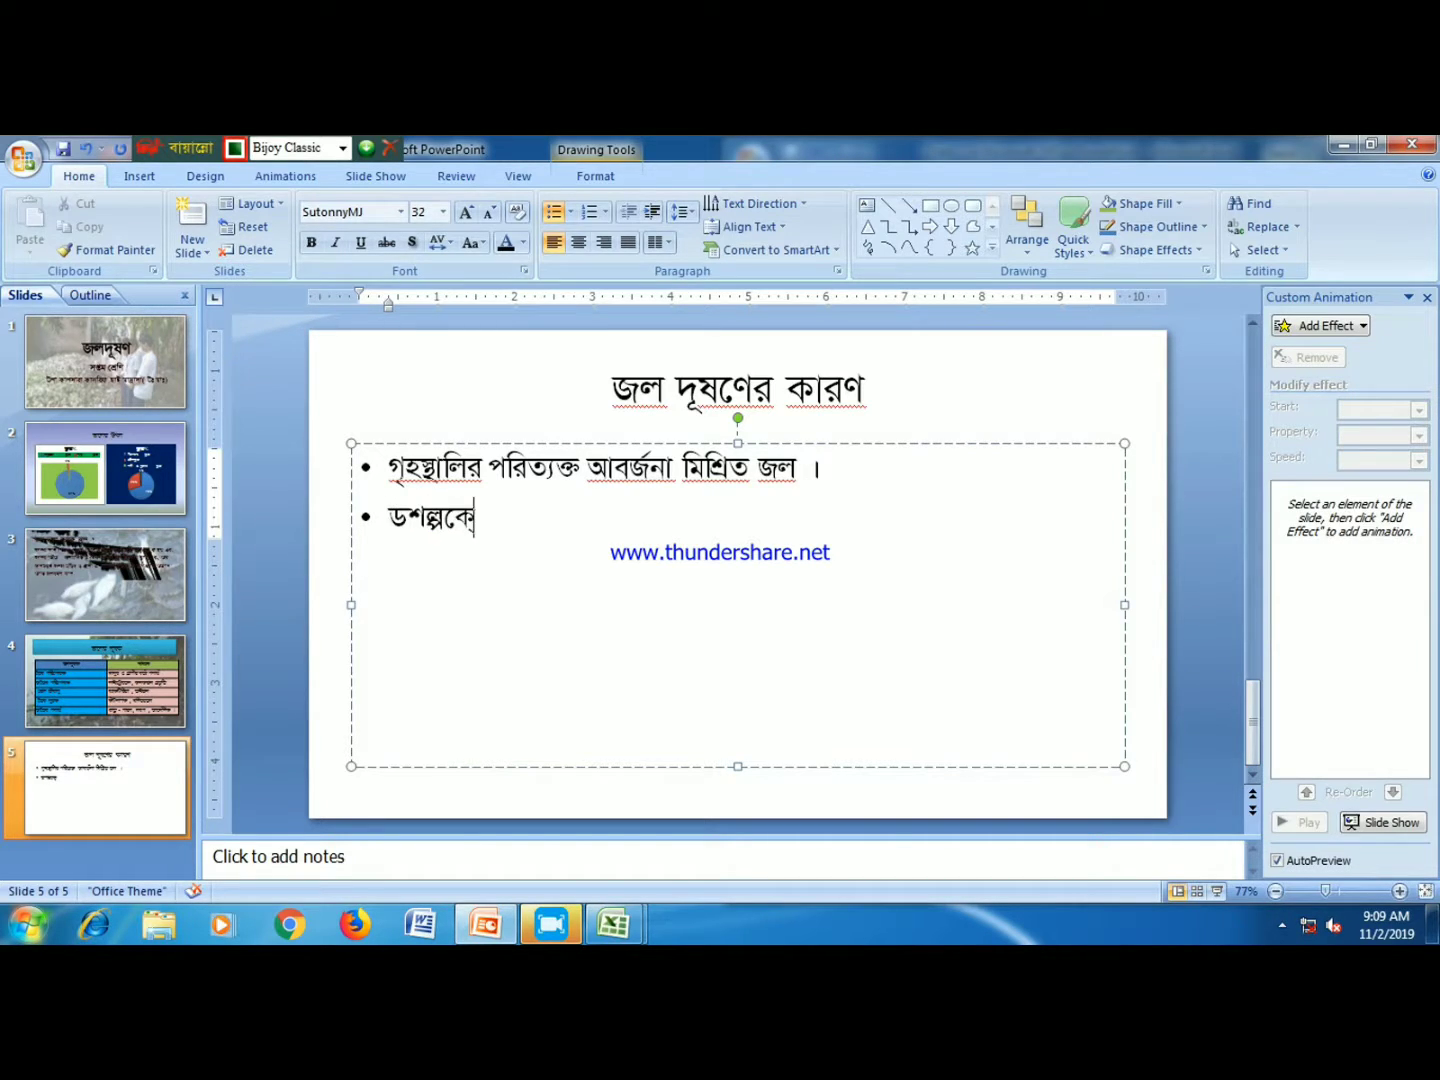
pyautogui.hotkey('ctrl', 'n')
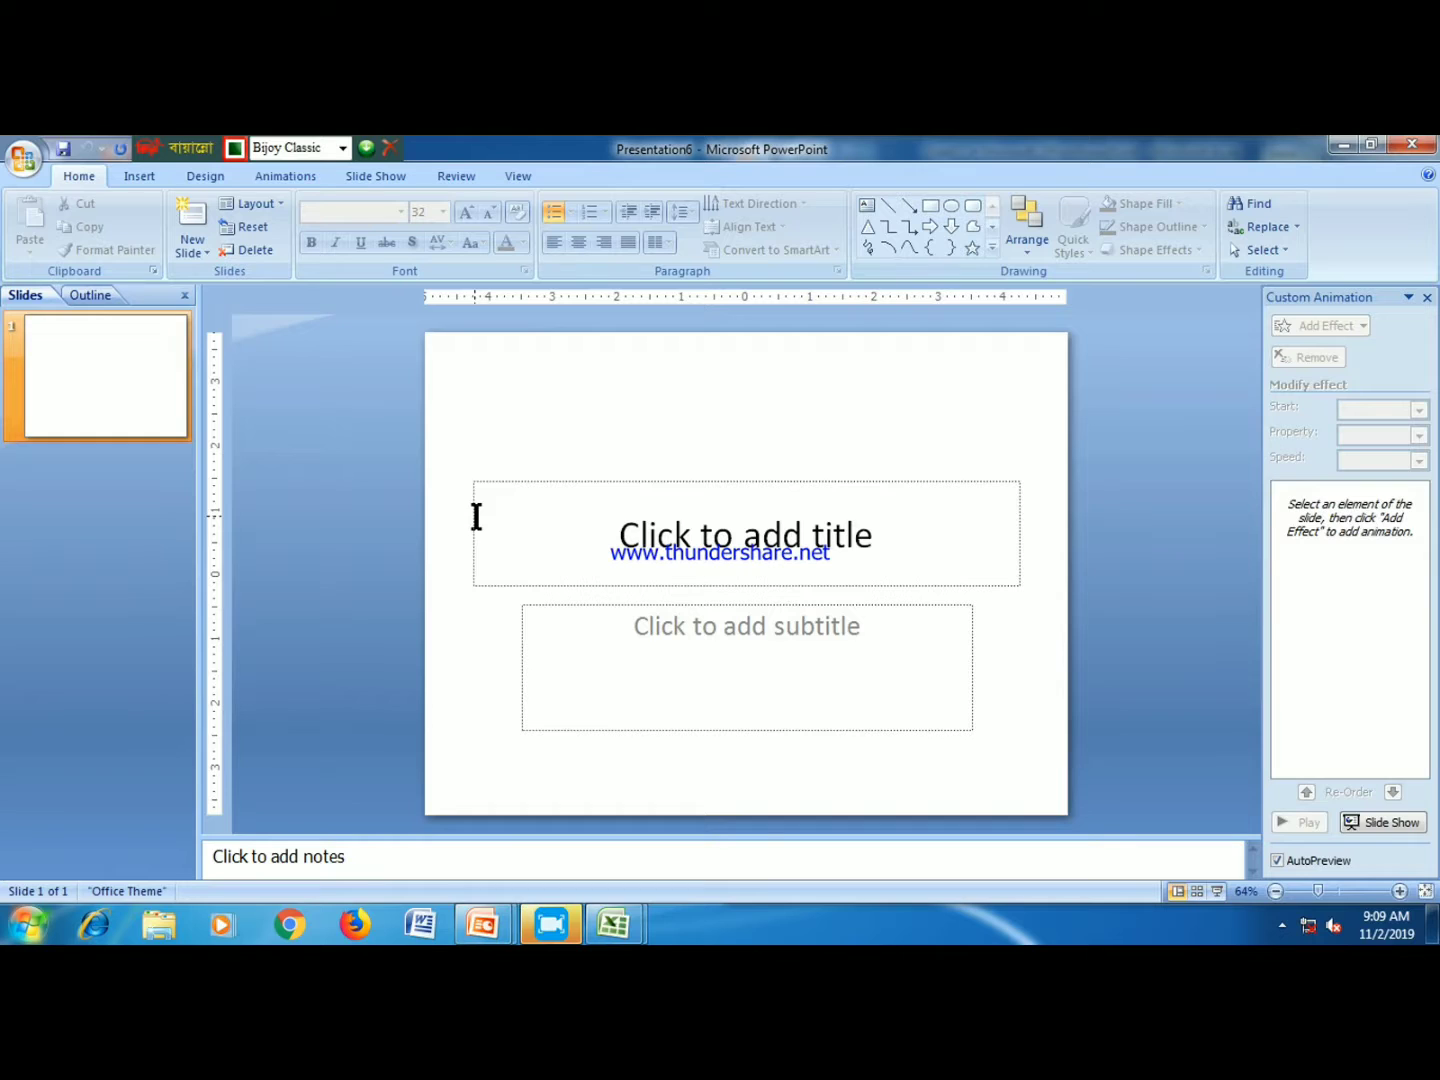
# - Try reopening the recent WATER POLLUTION file, dismiss the path error, and return to the Bengali deck
pyautogui.click(23, 157)
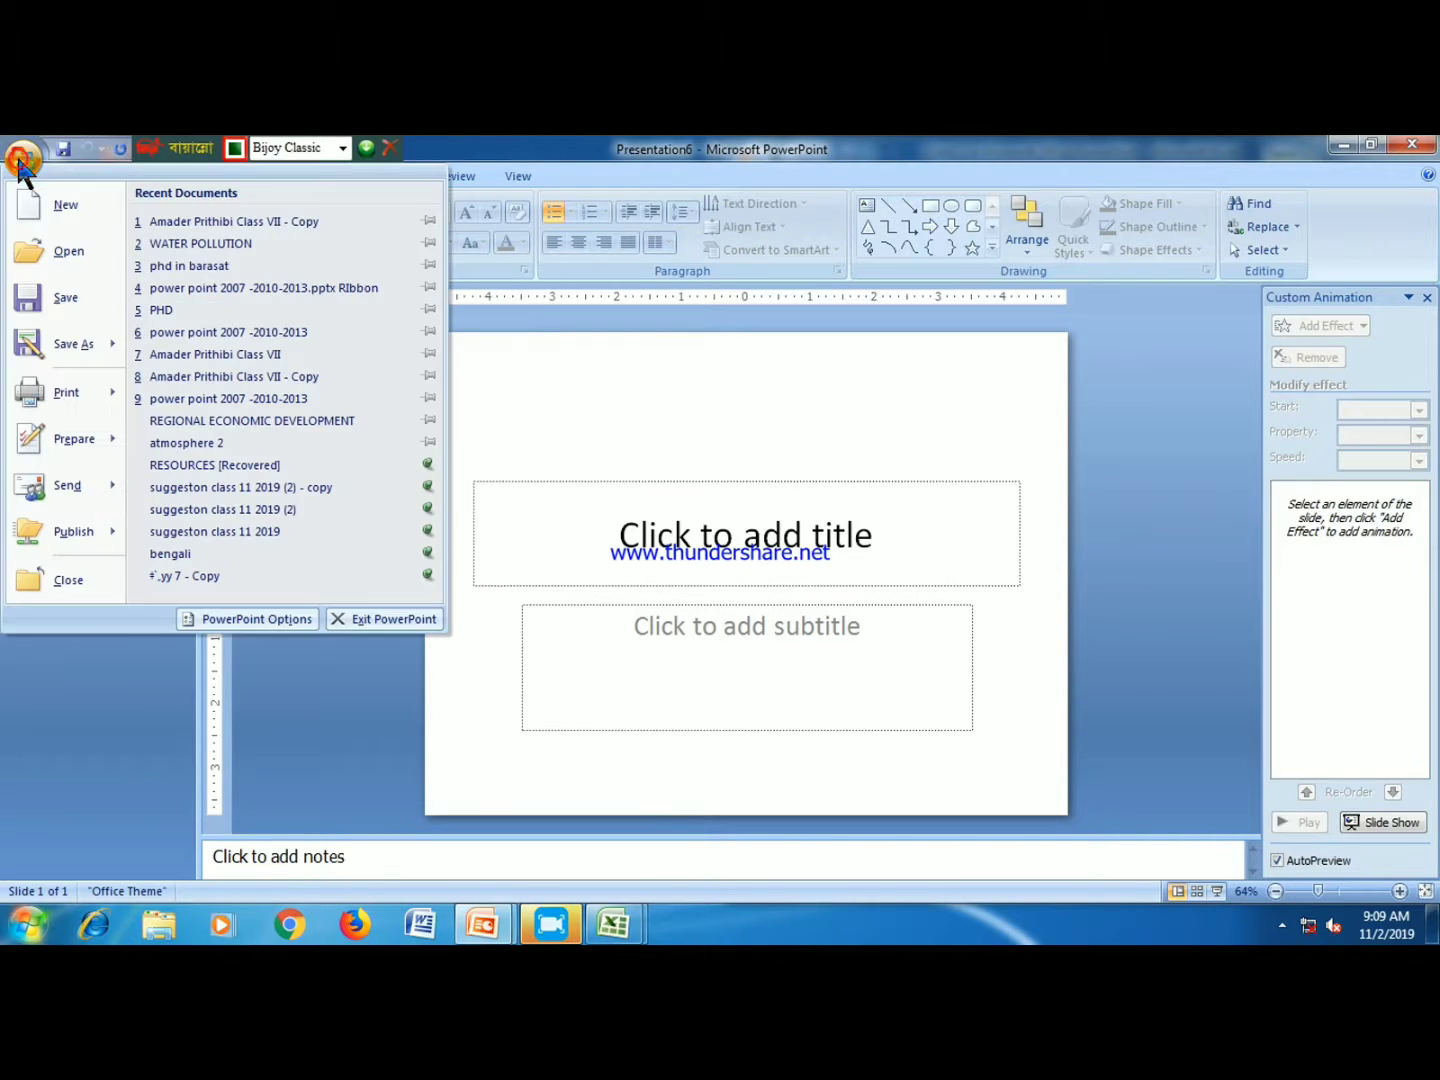
pyautogui.click(197, 241)
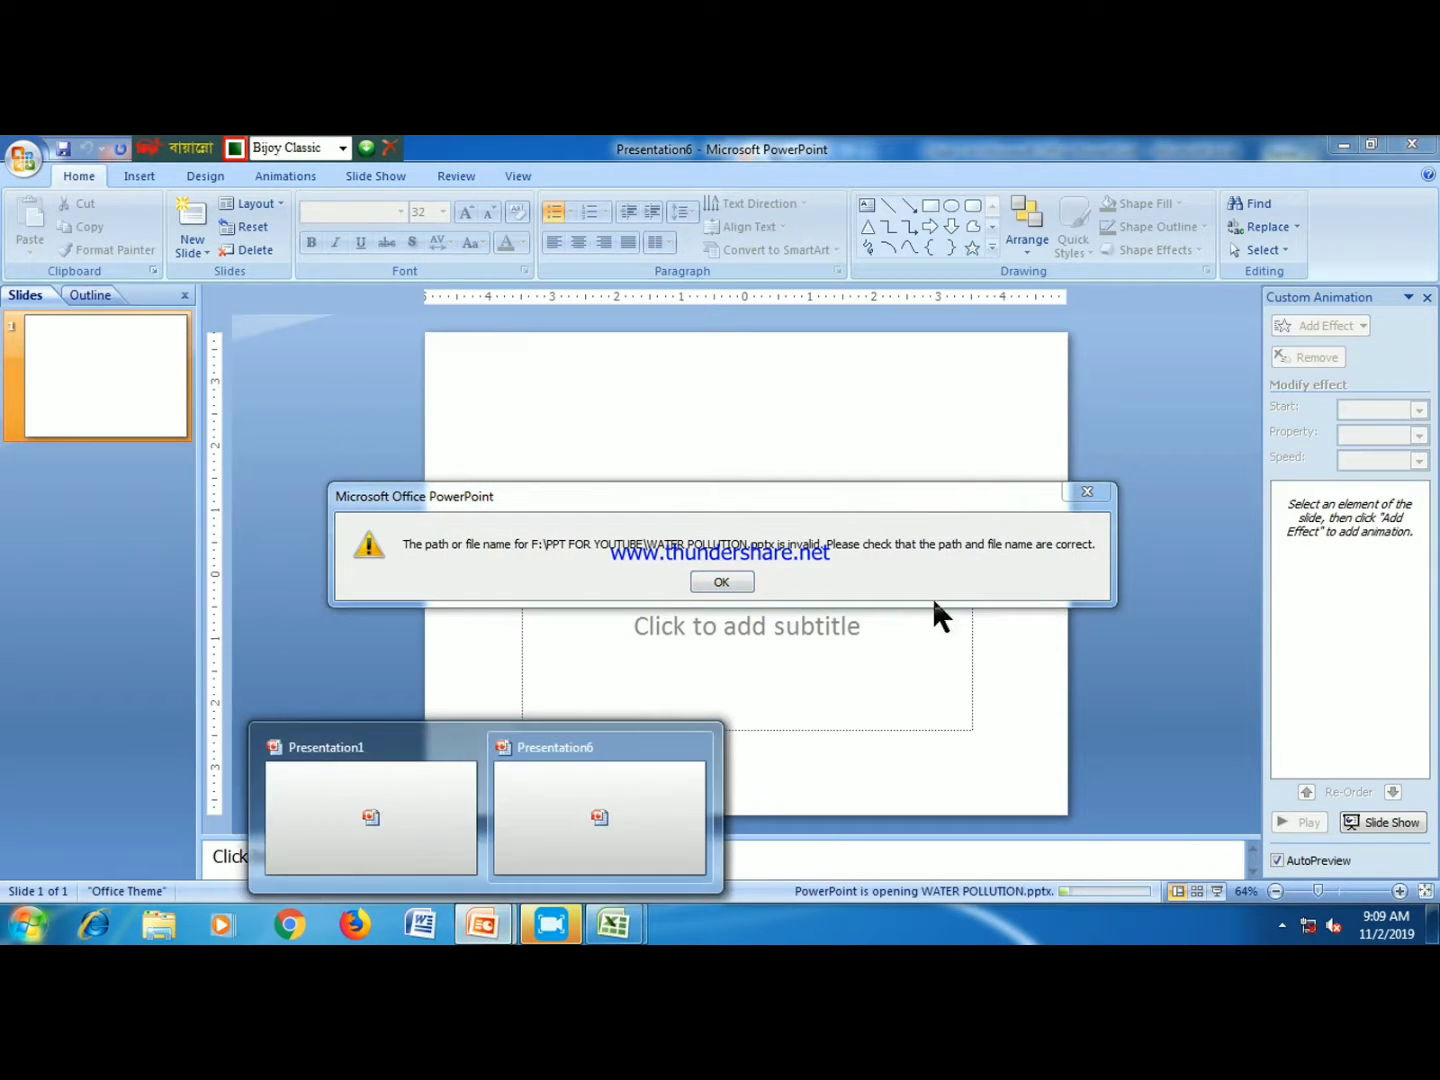
pyautogui.click(1101, 497)
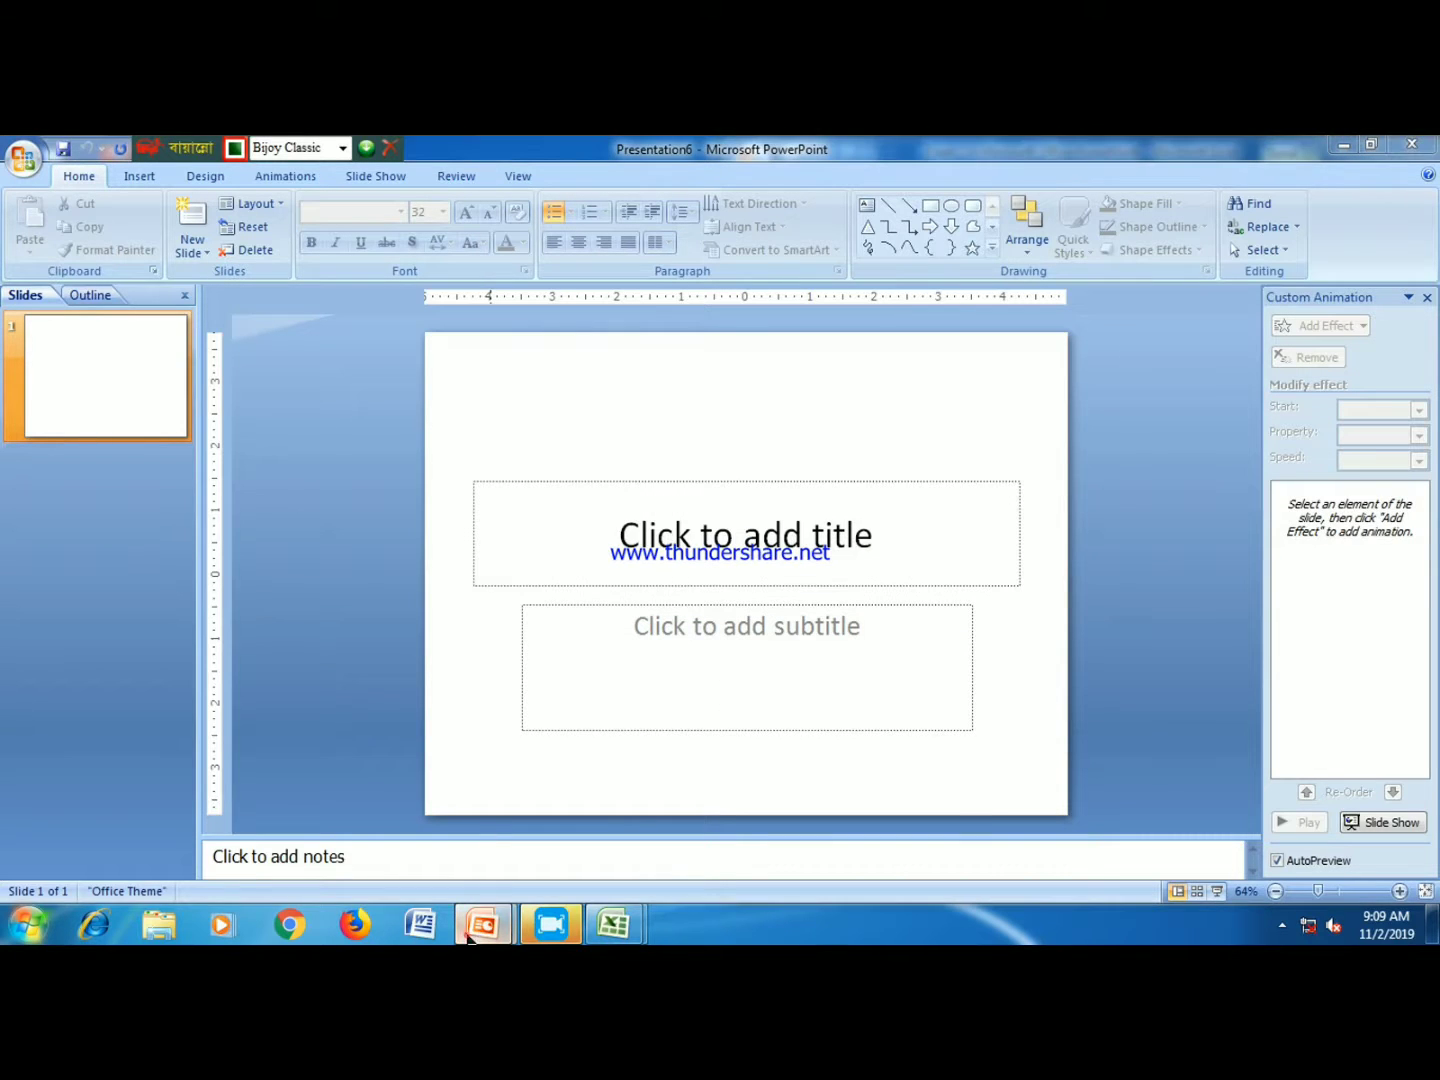
pyautogui.click(405, 851)
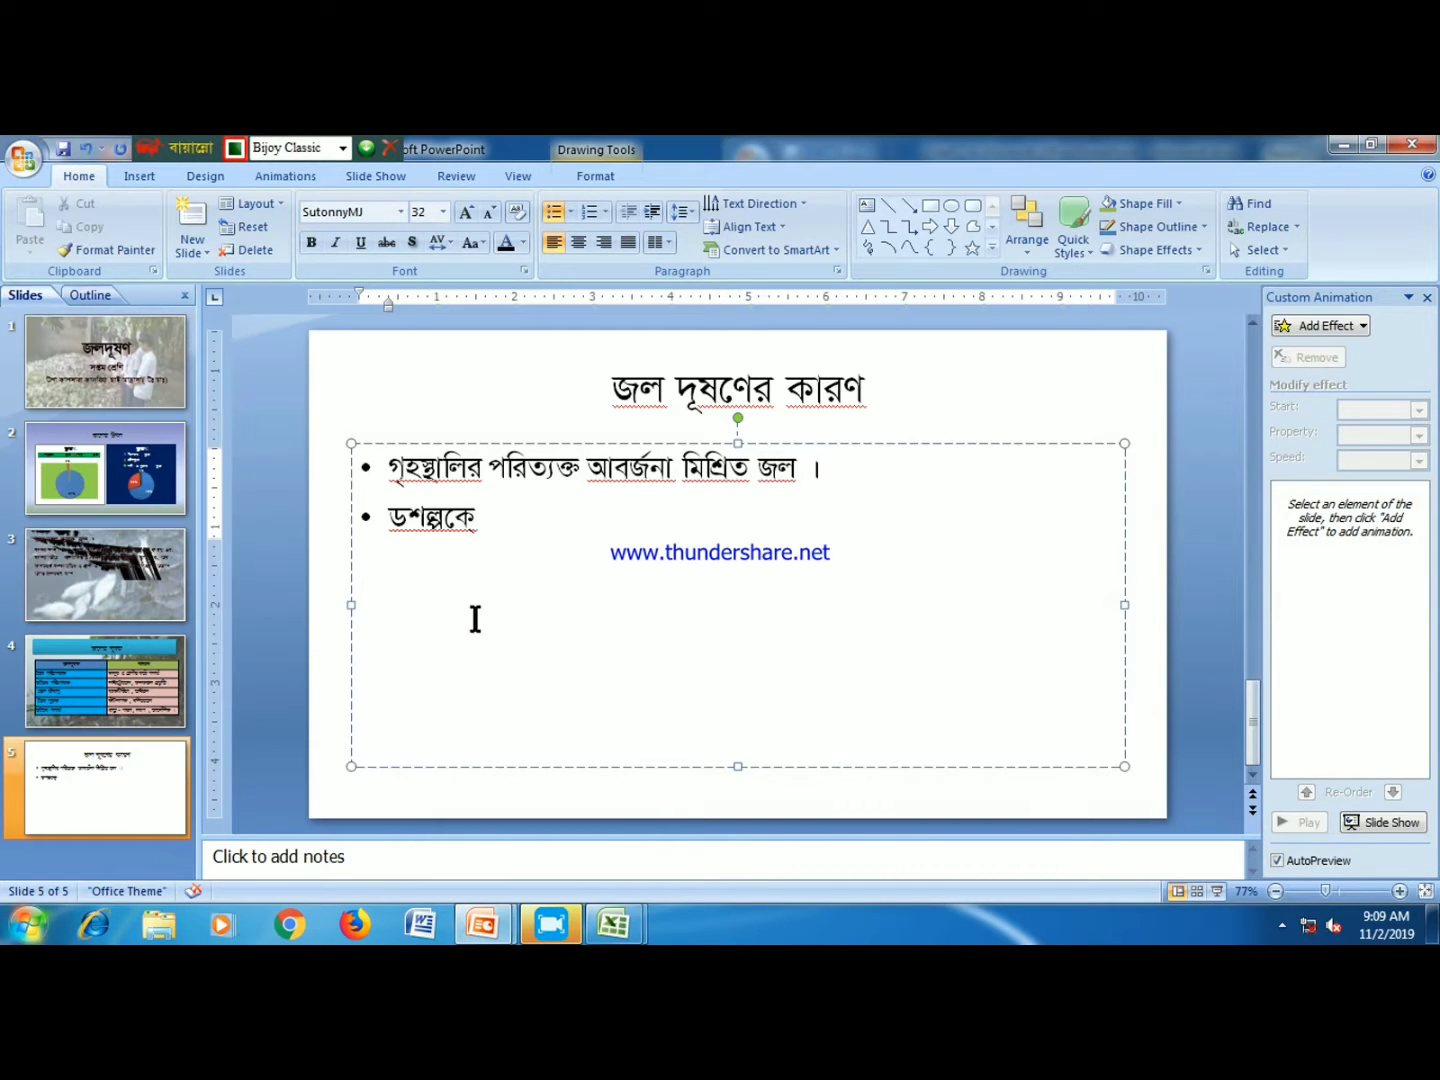
pyautogui.click(498, 545)
# - Save the presentation as 'water pollution' in the WATER POLLUTION folder on drive F
pyautogui.click(61, 149)
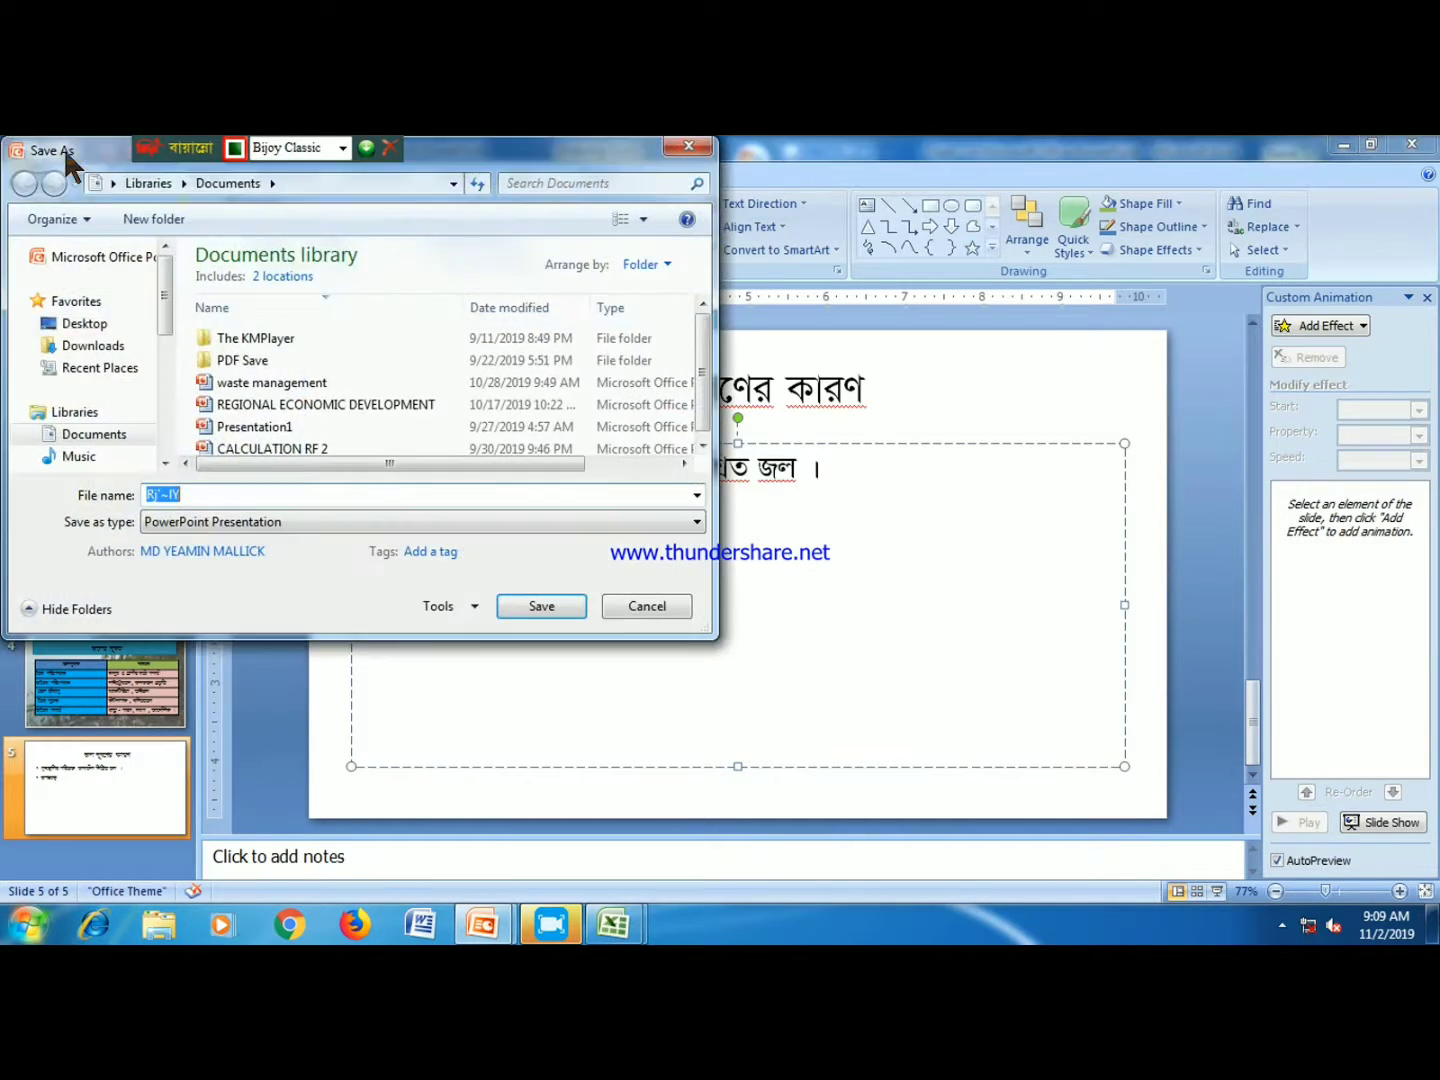
pyautogui.moveTo(159, 329); pyautogui.dragTo(166, 374)
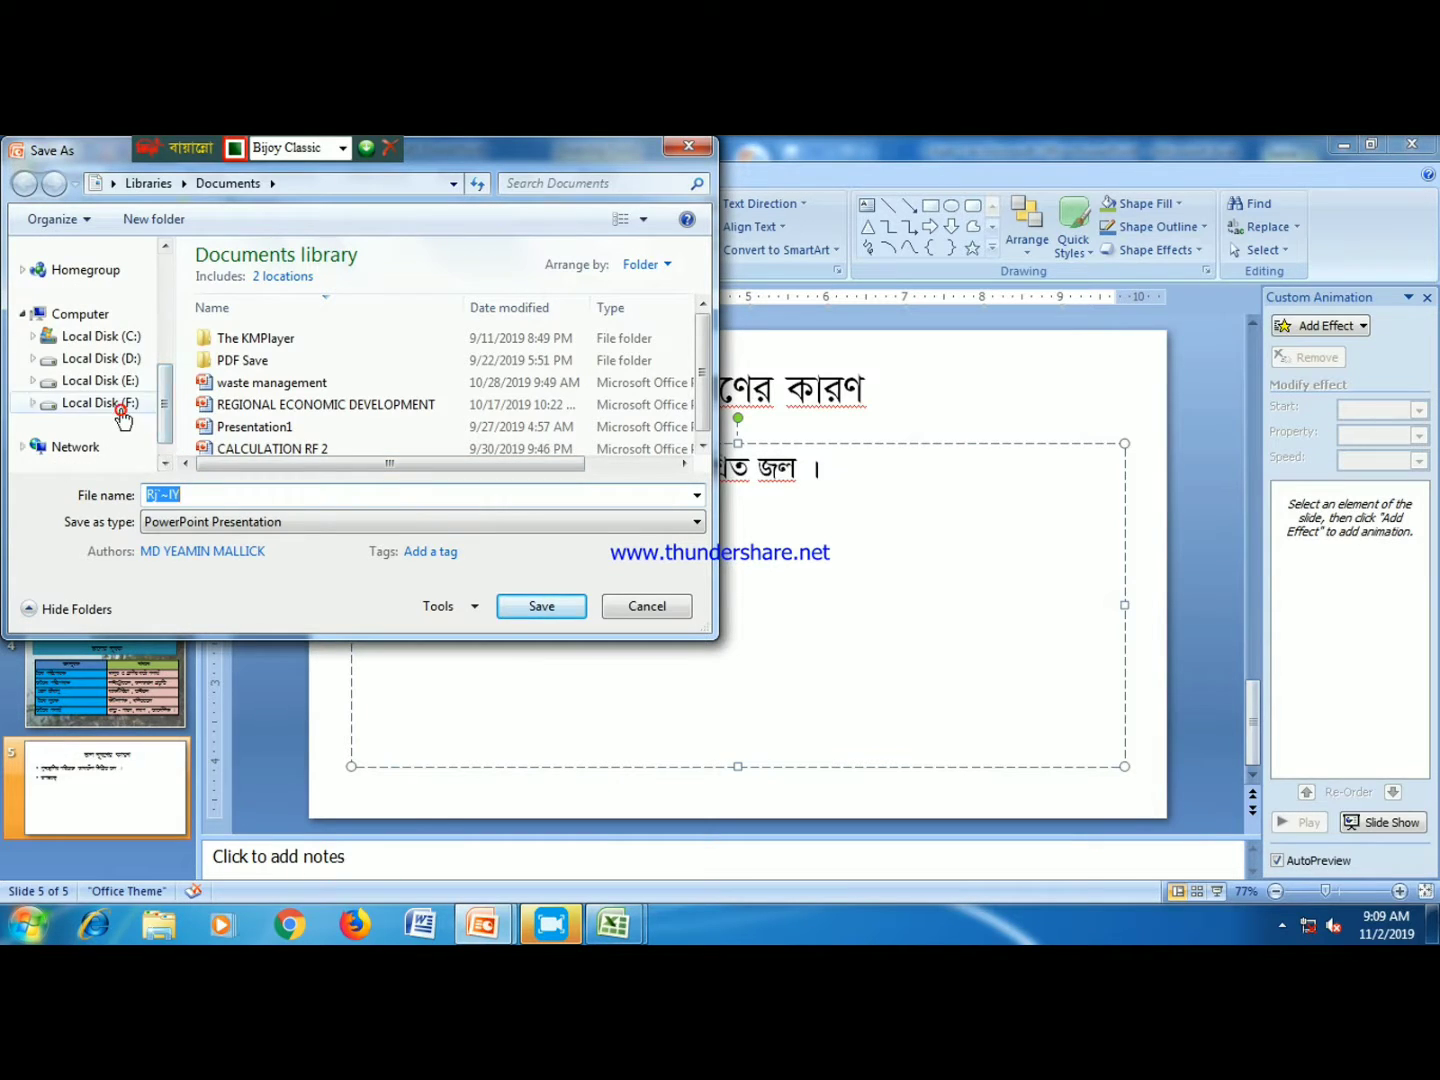
pyautogui.click(100, 420)
pyautogui.click(272, 327)
pyautogui.doubleClick(271, 324)
pyautogui.click(342, 148)
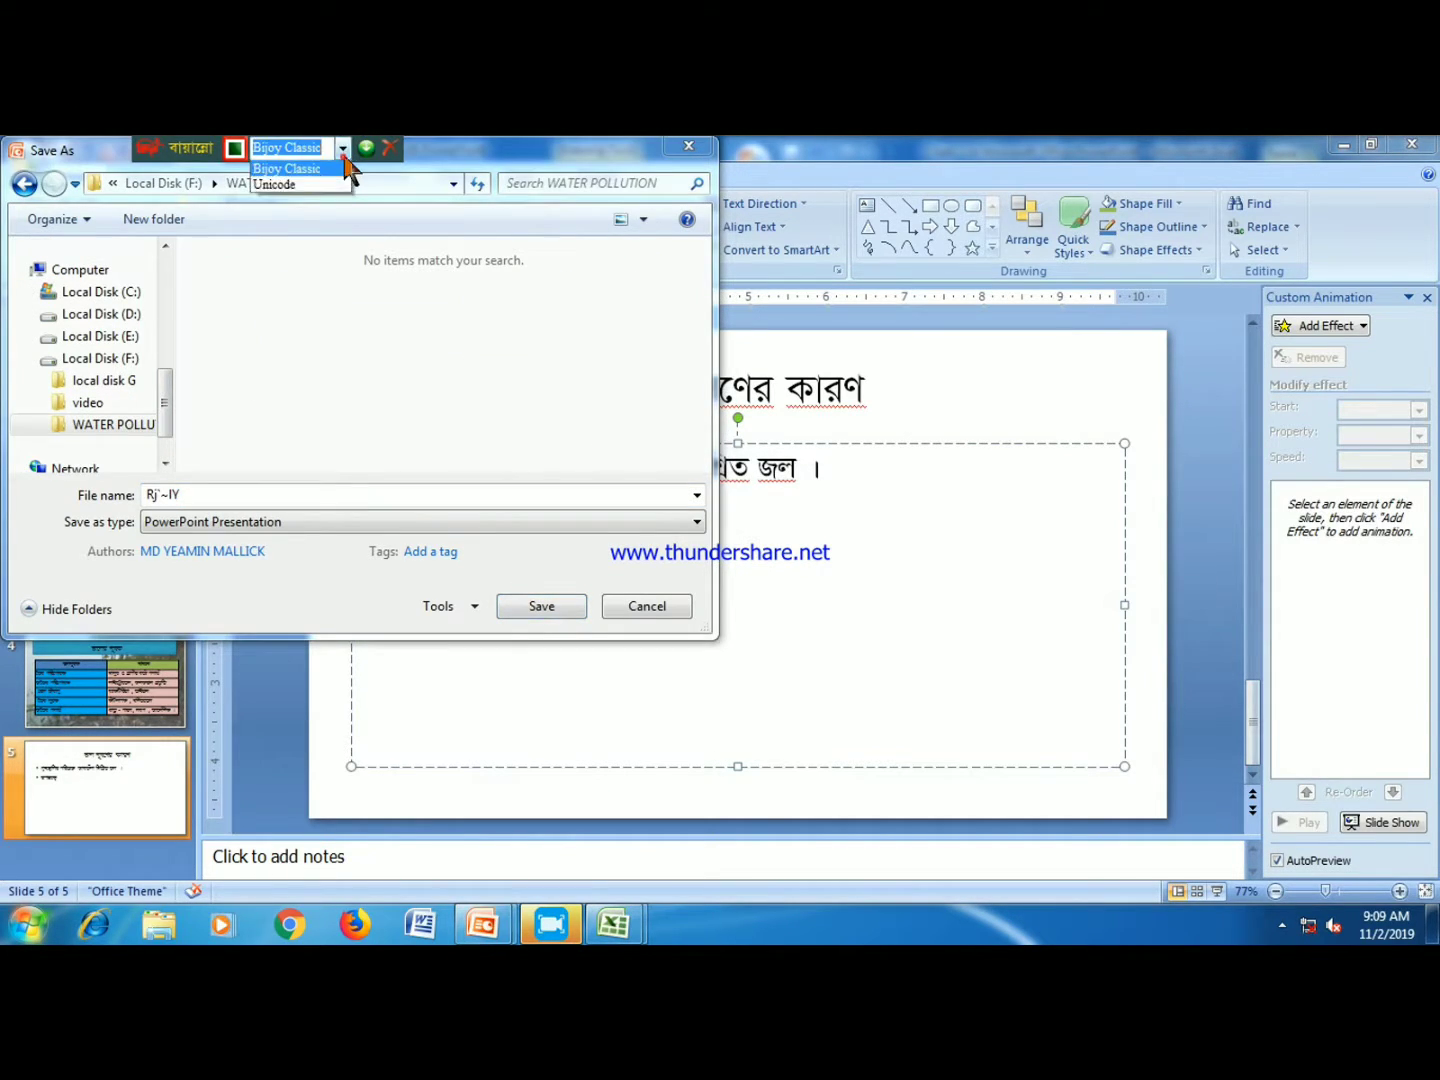
pyautogui.click(319, 170)
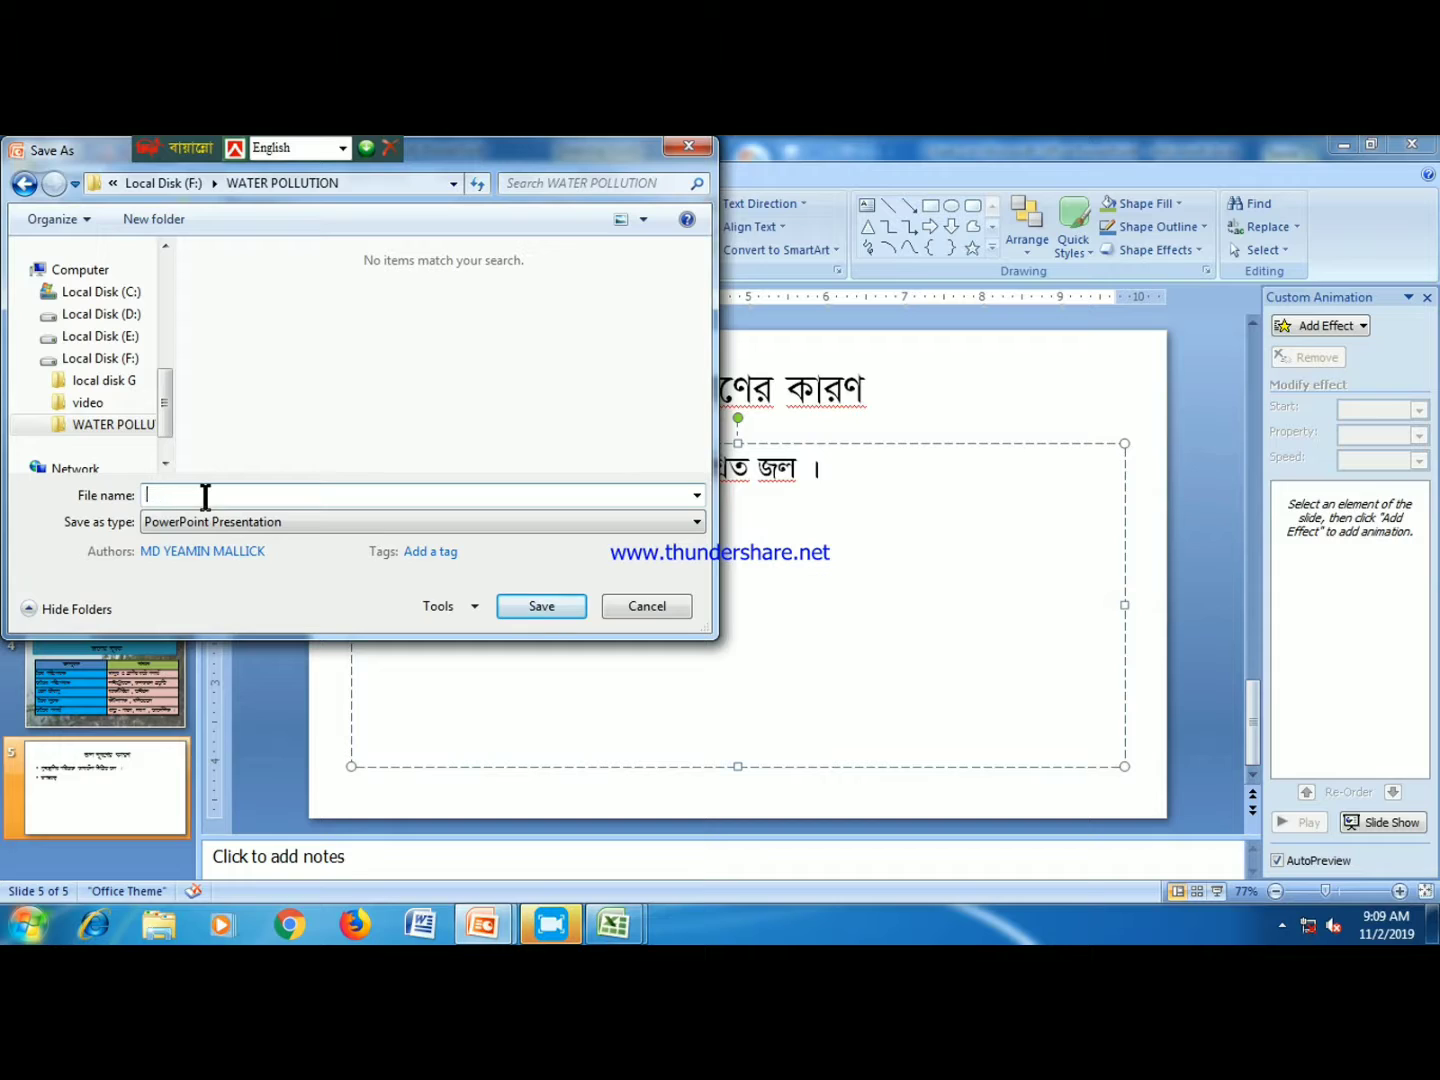
pyautogui.write('water')
pyautogui.click(204, 496)
pyautogui.click(518, 612)
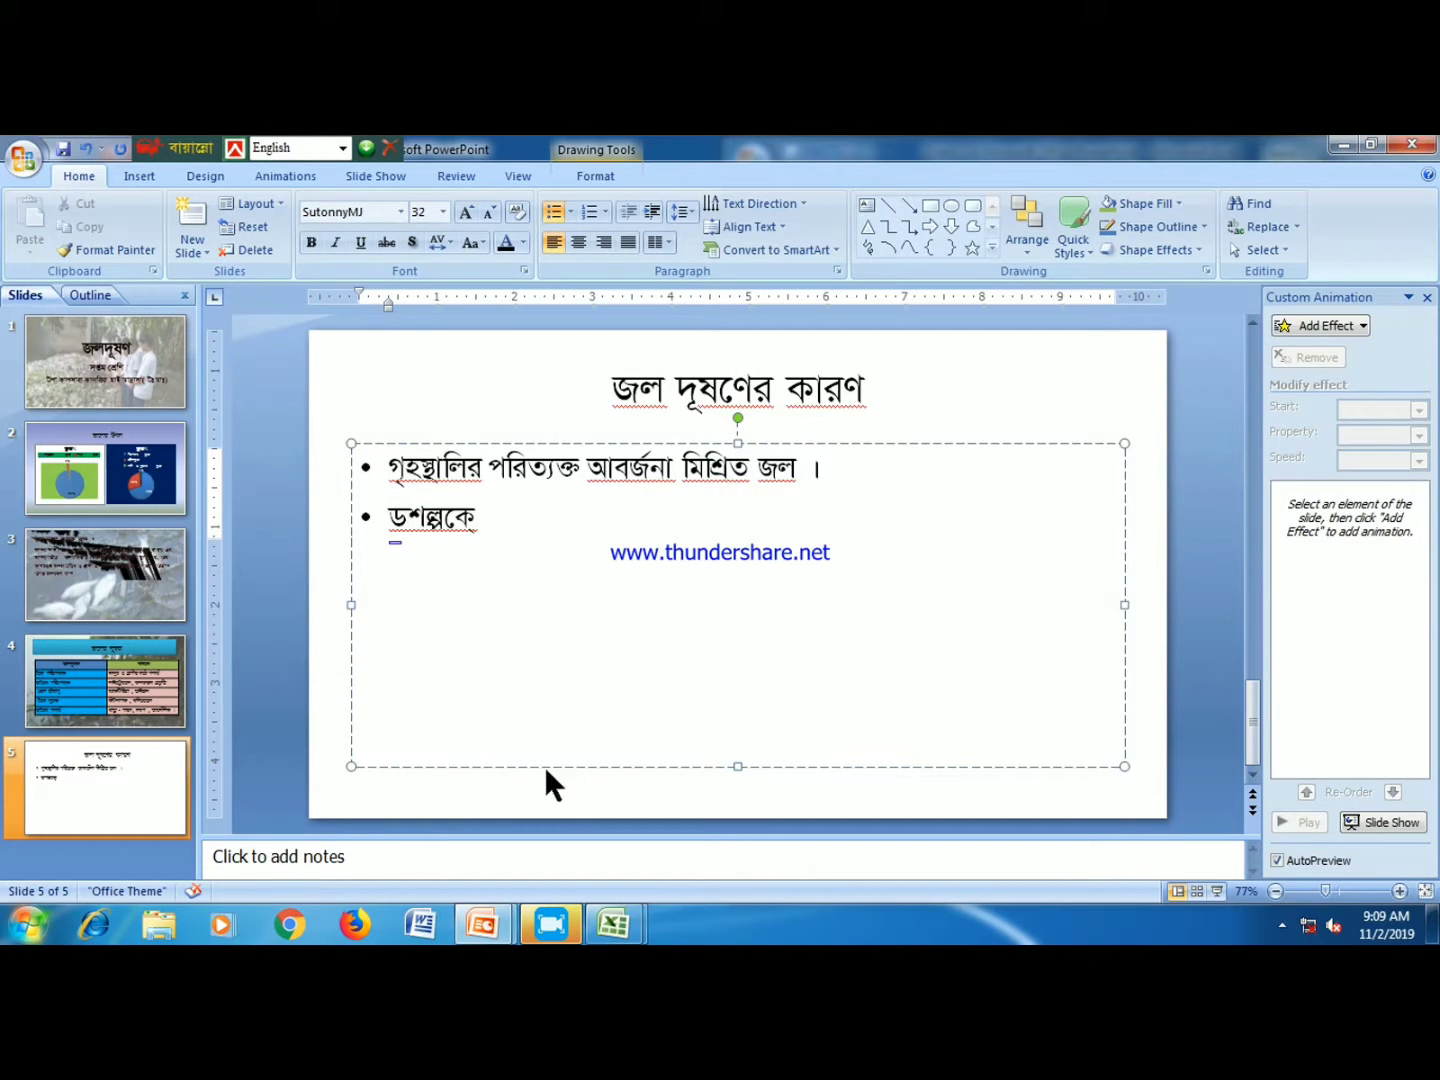
# - Switch input back to Bijoy Classic and clear the garbled second line for a fresh bullet
pyautogui.press('BackSpace')
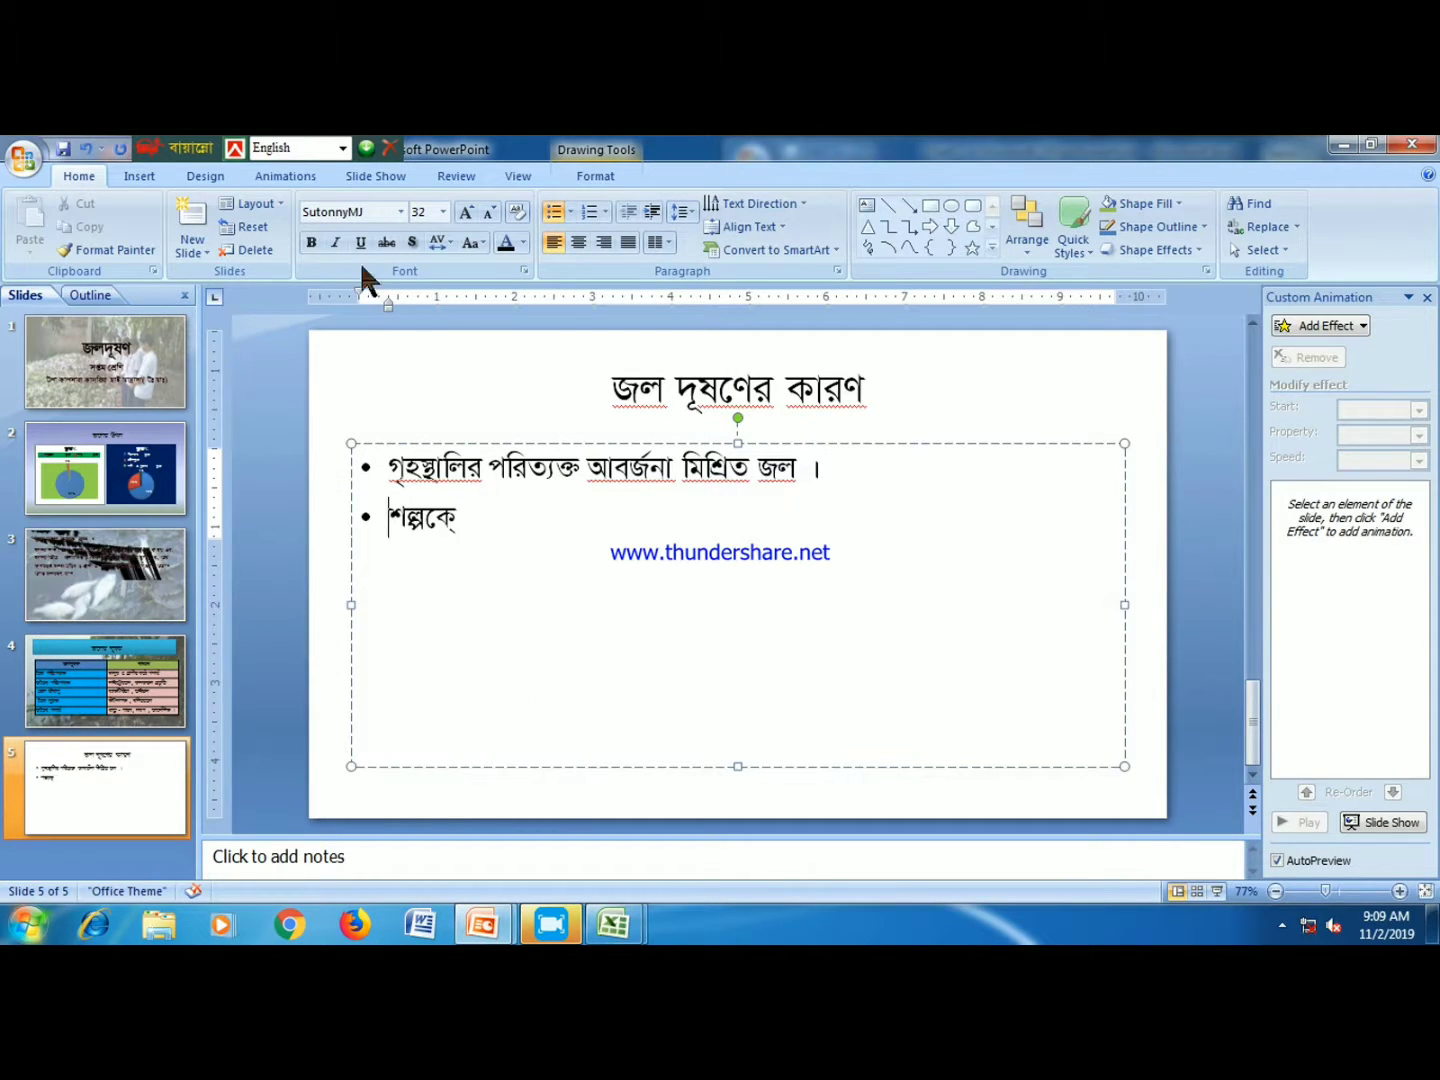
pyautogui.click(342, 149)
pyautogui.click(285, 182)
pyautogui.click(387, 515)
pyautogui.press('BackSpace')
pyautogui.write('d')
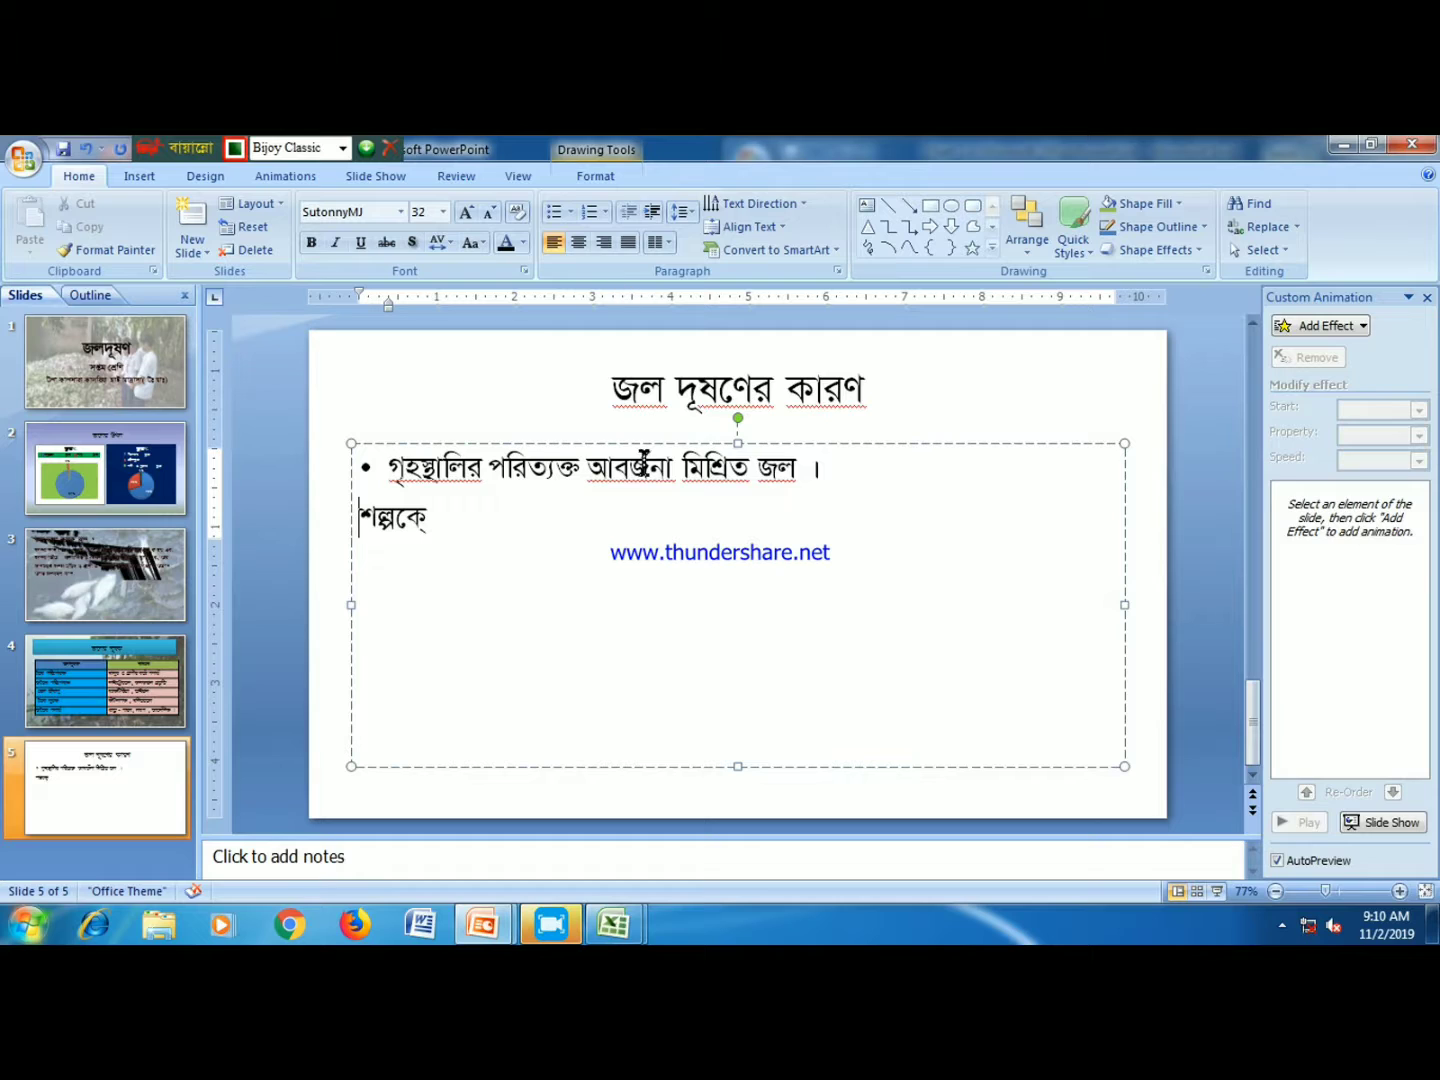
pyautogui.press('Delete')
pyautogui.press('Delete')
pyautogui.press('Delete')
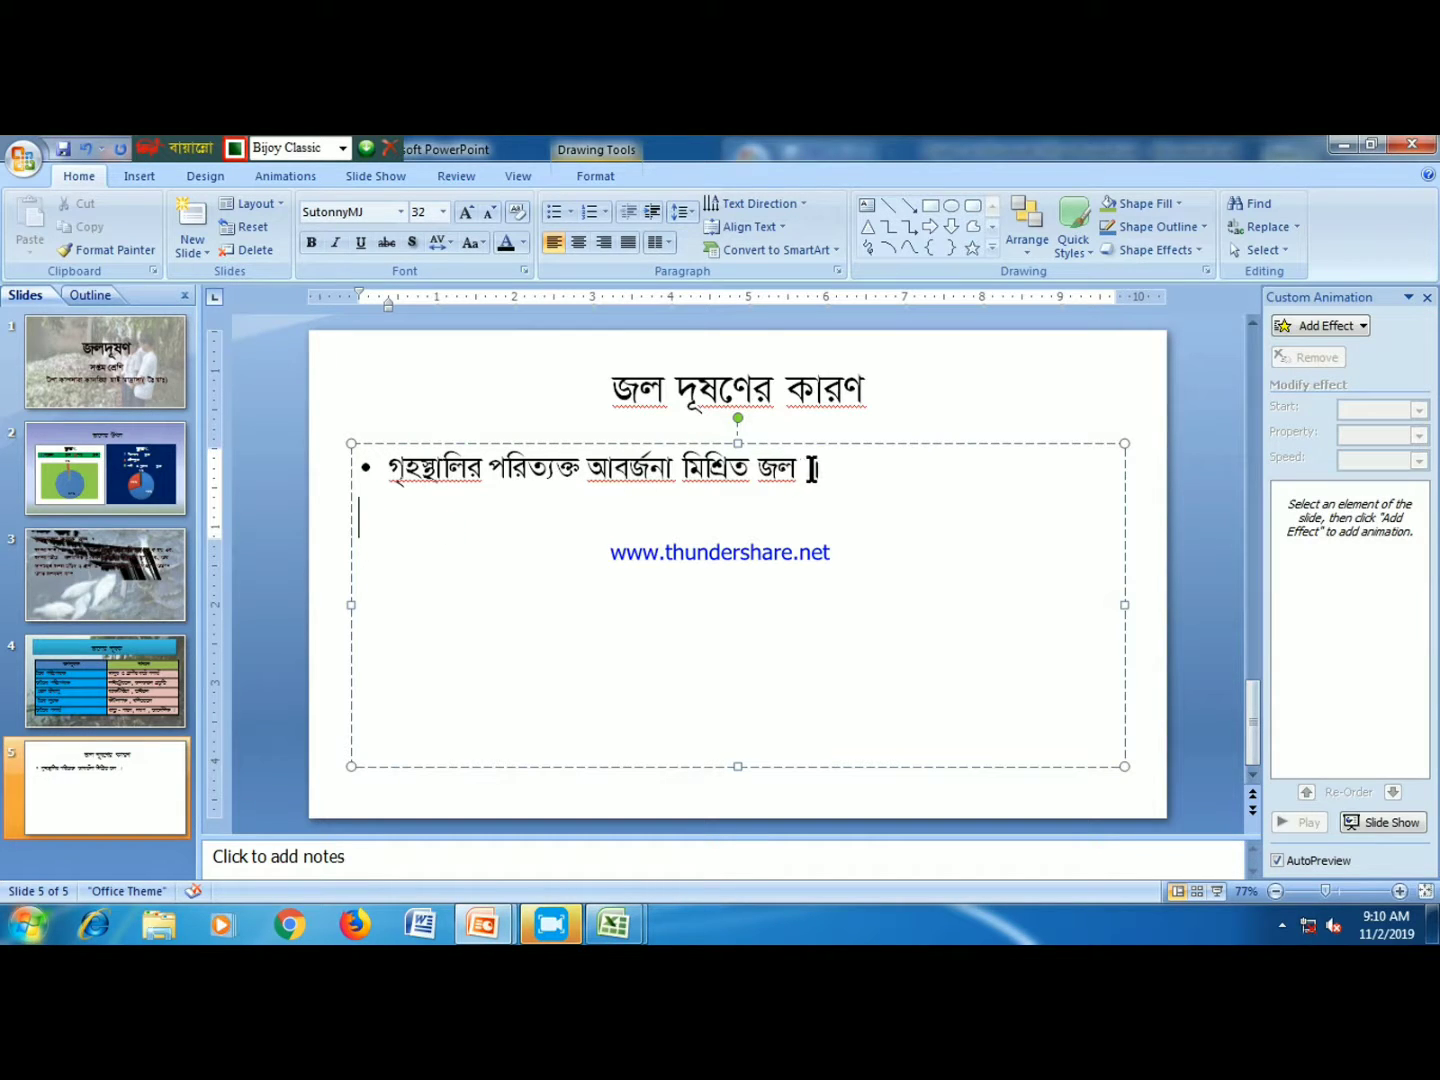
pyautogui.press('Return')
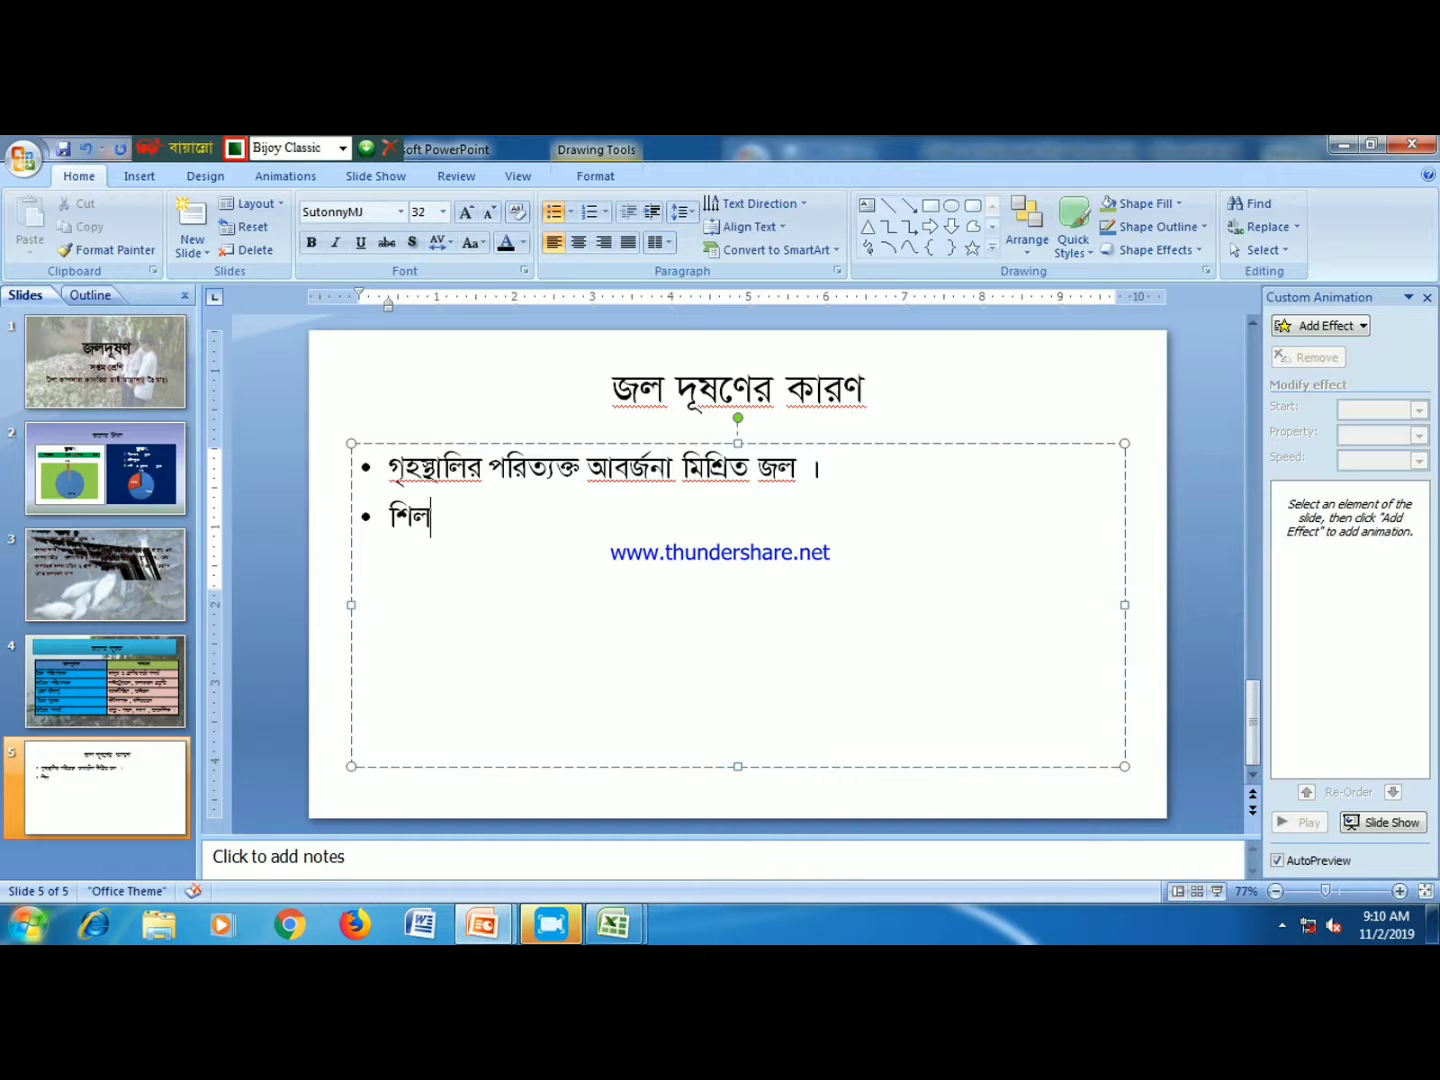
# - Type four more cause bullets, from 'শিল্পক্ষেত্রের বর্জ্য পদার্থ ।' to 'সমুদ্রজলে ভাসমান তেল ।'
pyautogui.write('grcj')
pyautogui.press('BackSpace')
pyautogui.write('jgNckzcv')
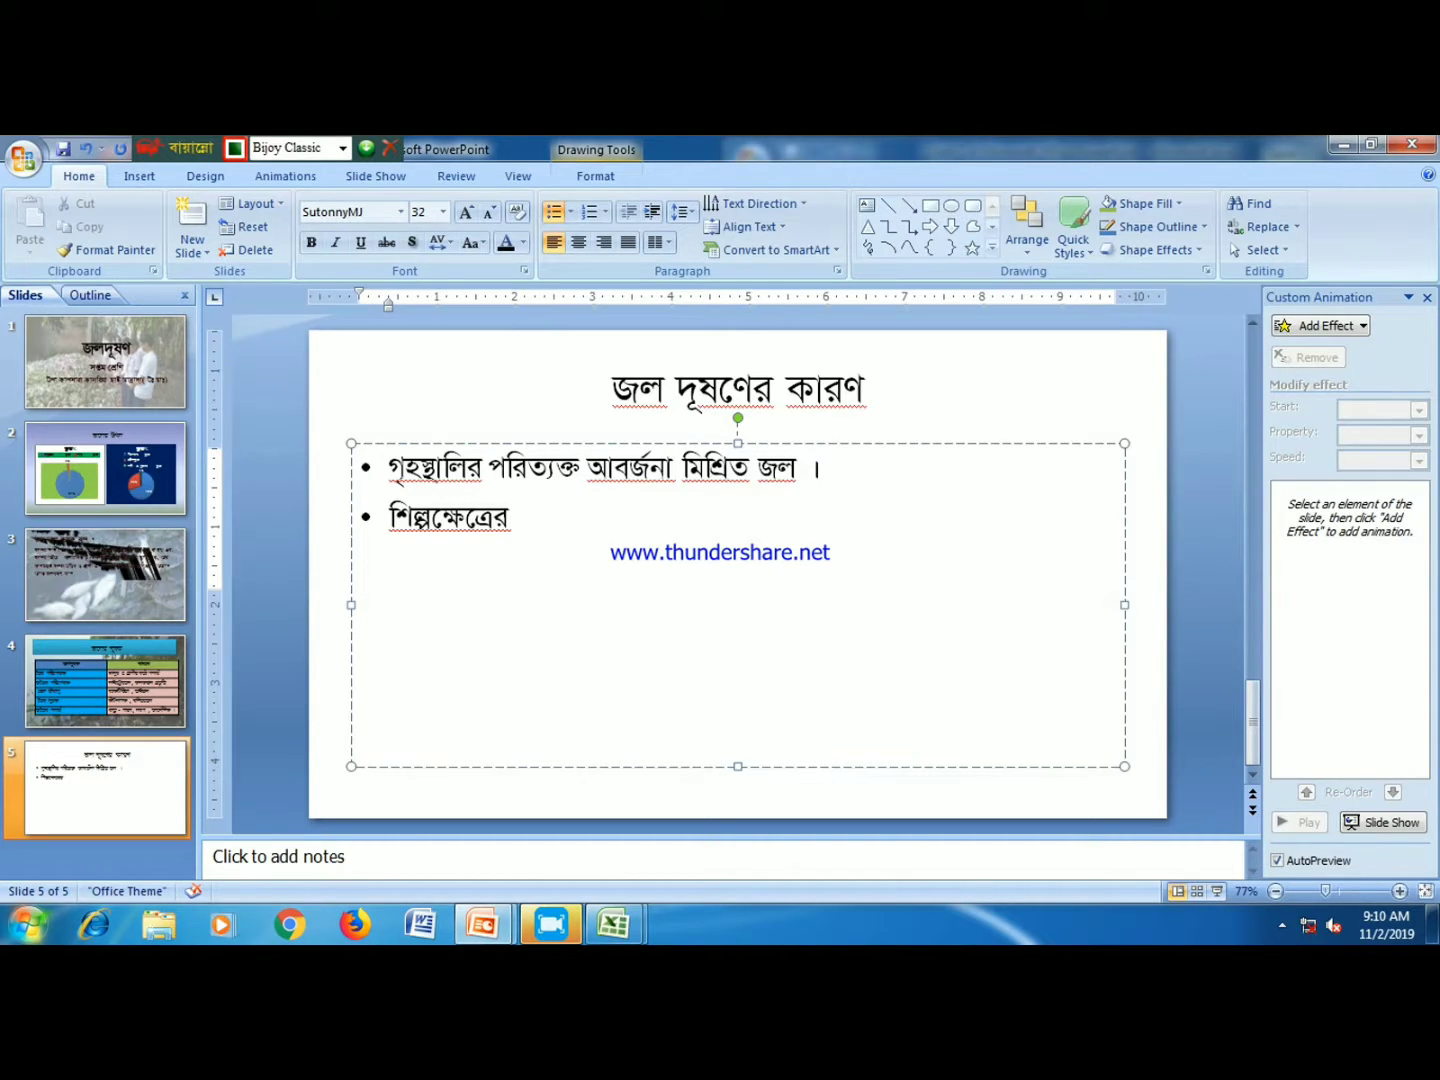
pyautogui.write(' hvguylf')
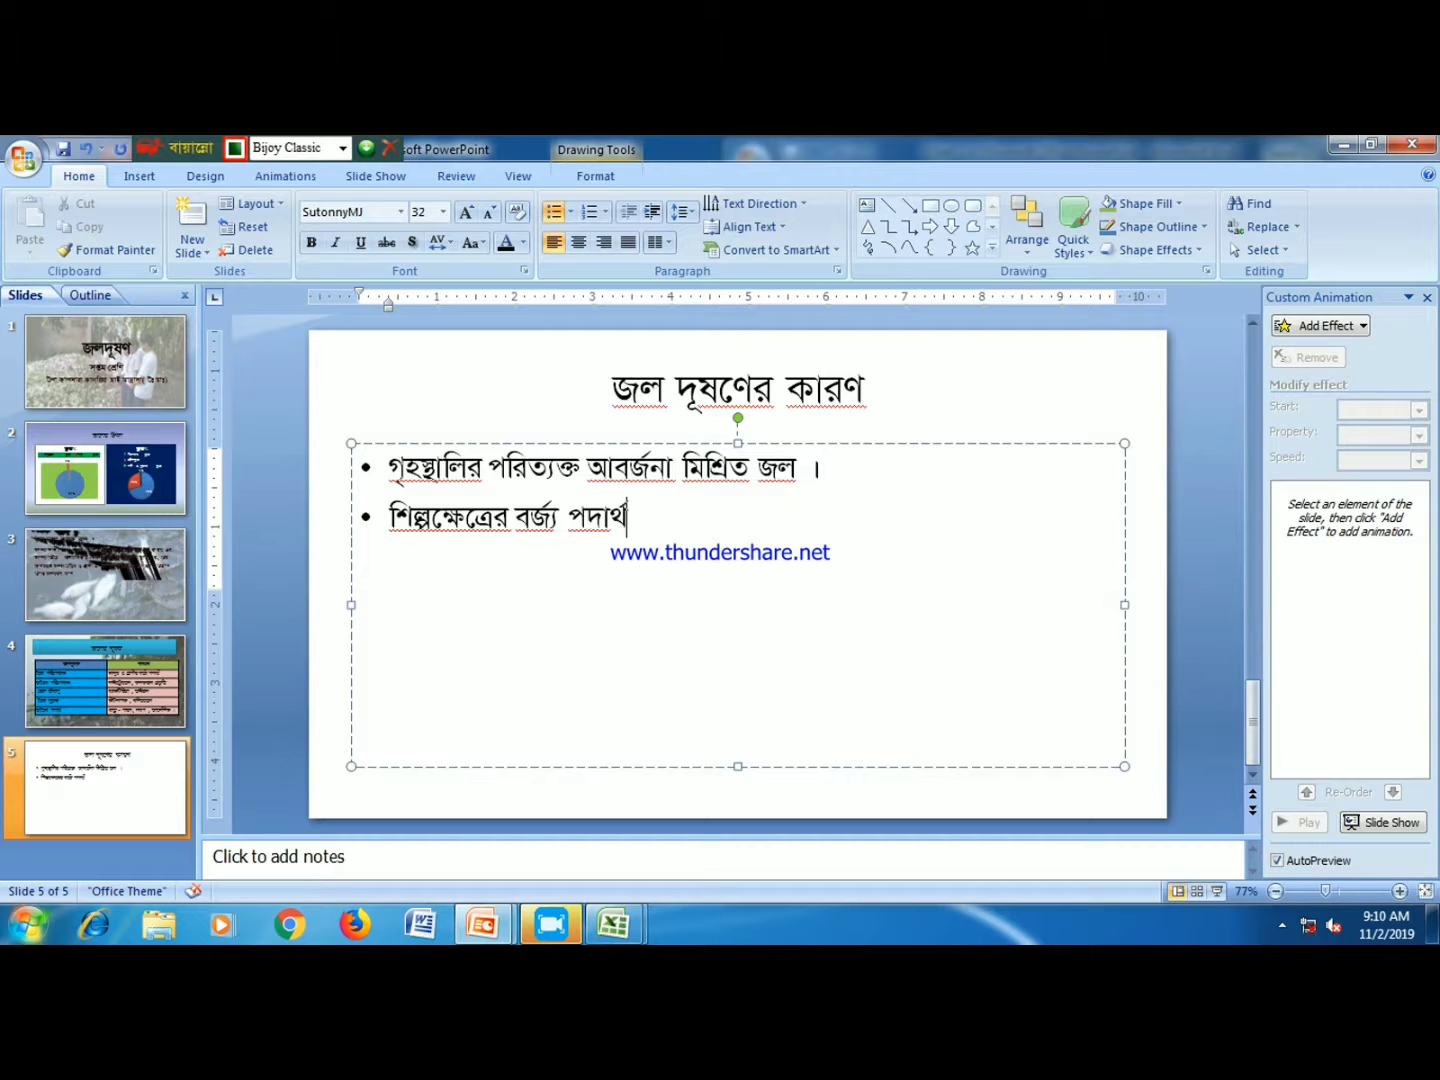
pyautogui.write('।')
pyautogui.press('Return')
pyautogui.write('jadN')
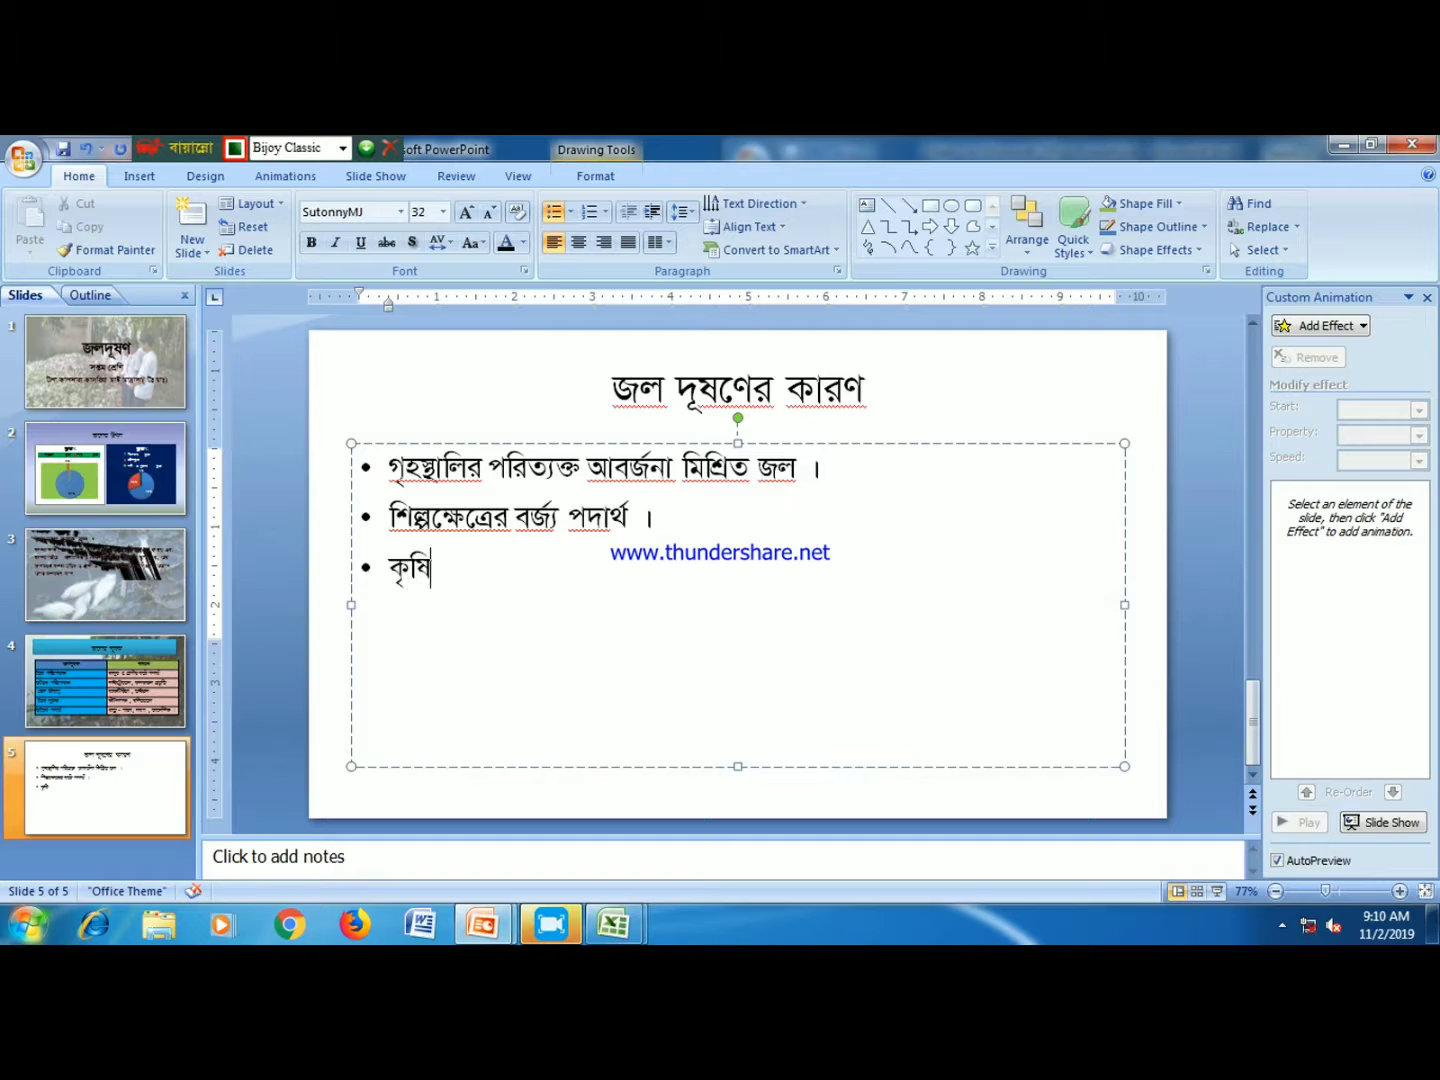
pyautogui.write('cjgNckzv huA')
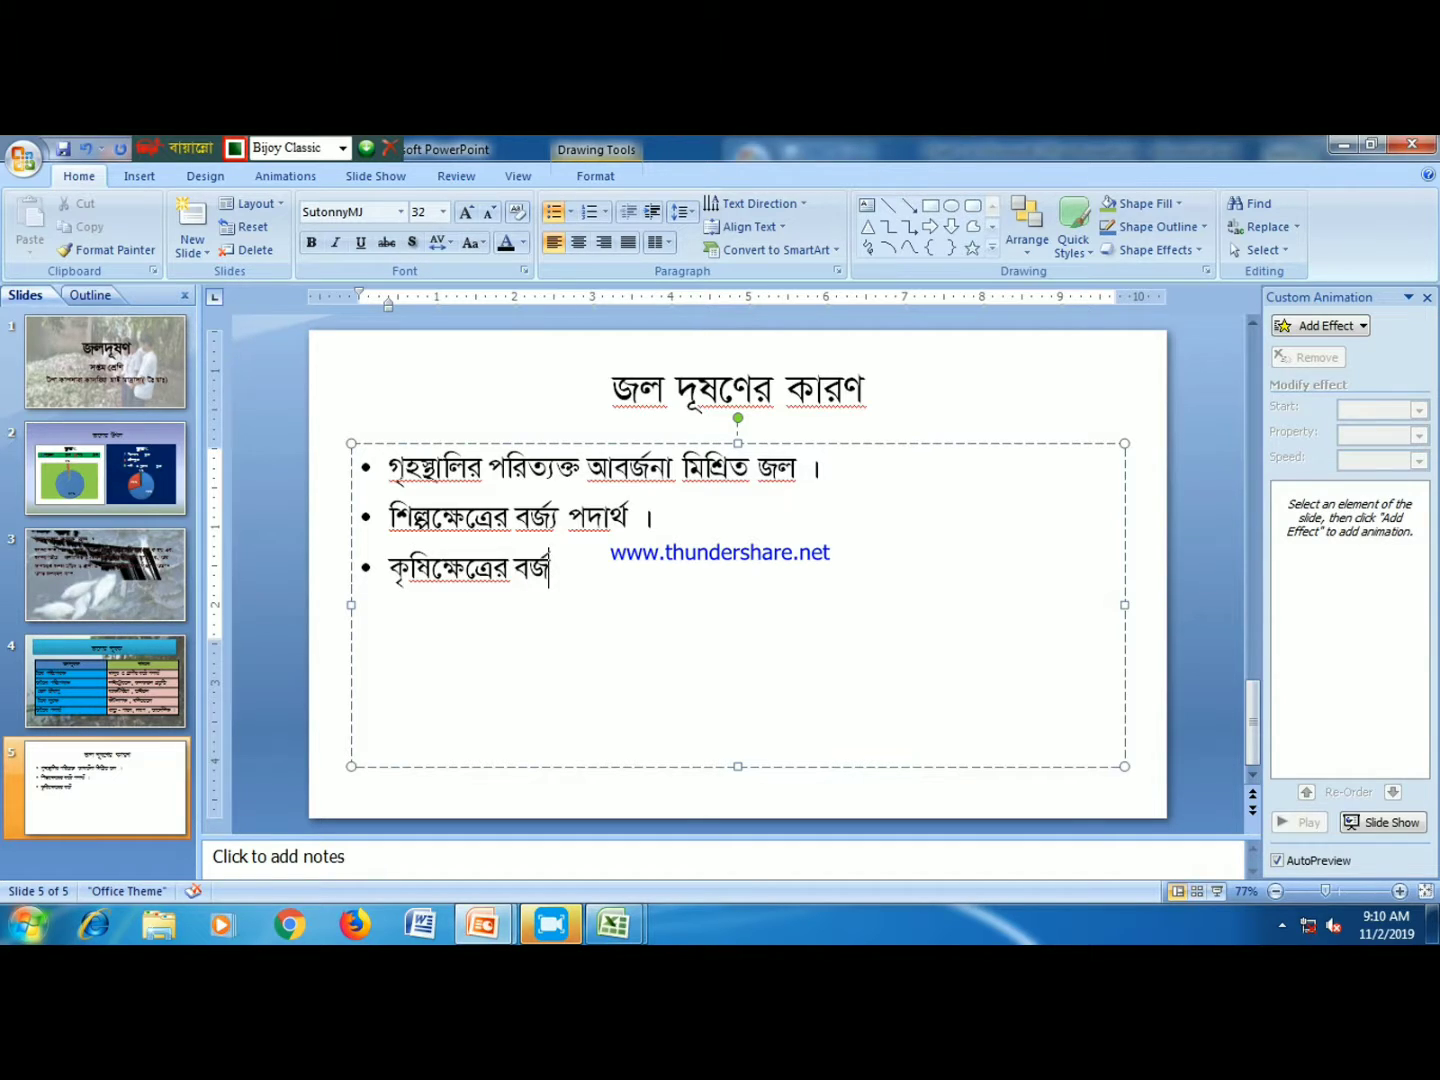
pyautogui.write('vgK G')
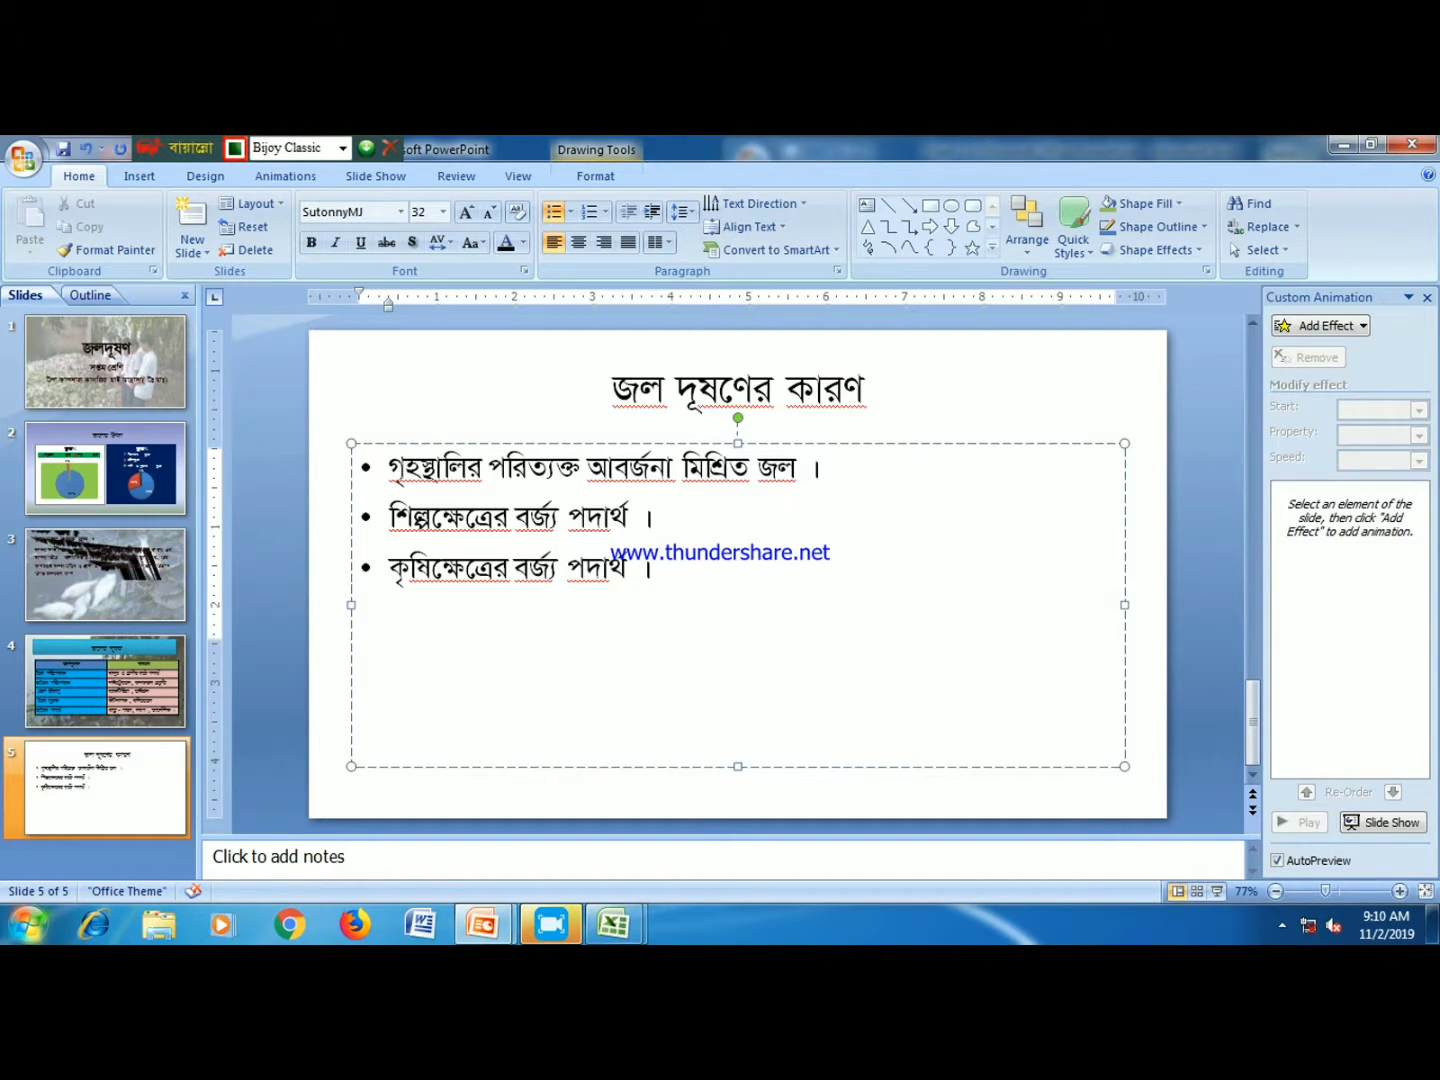
pyautogui.press('Return')
pyautogui.write('kf')
pyautogui.write('rDW')
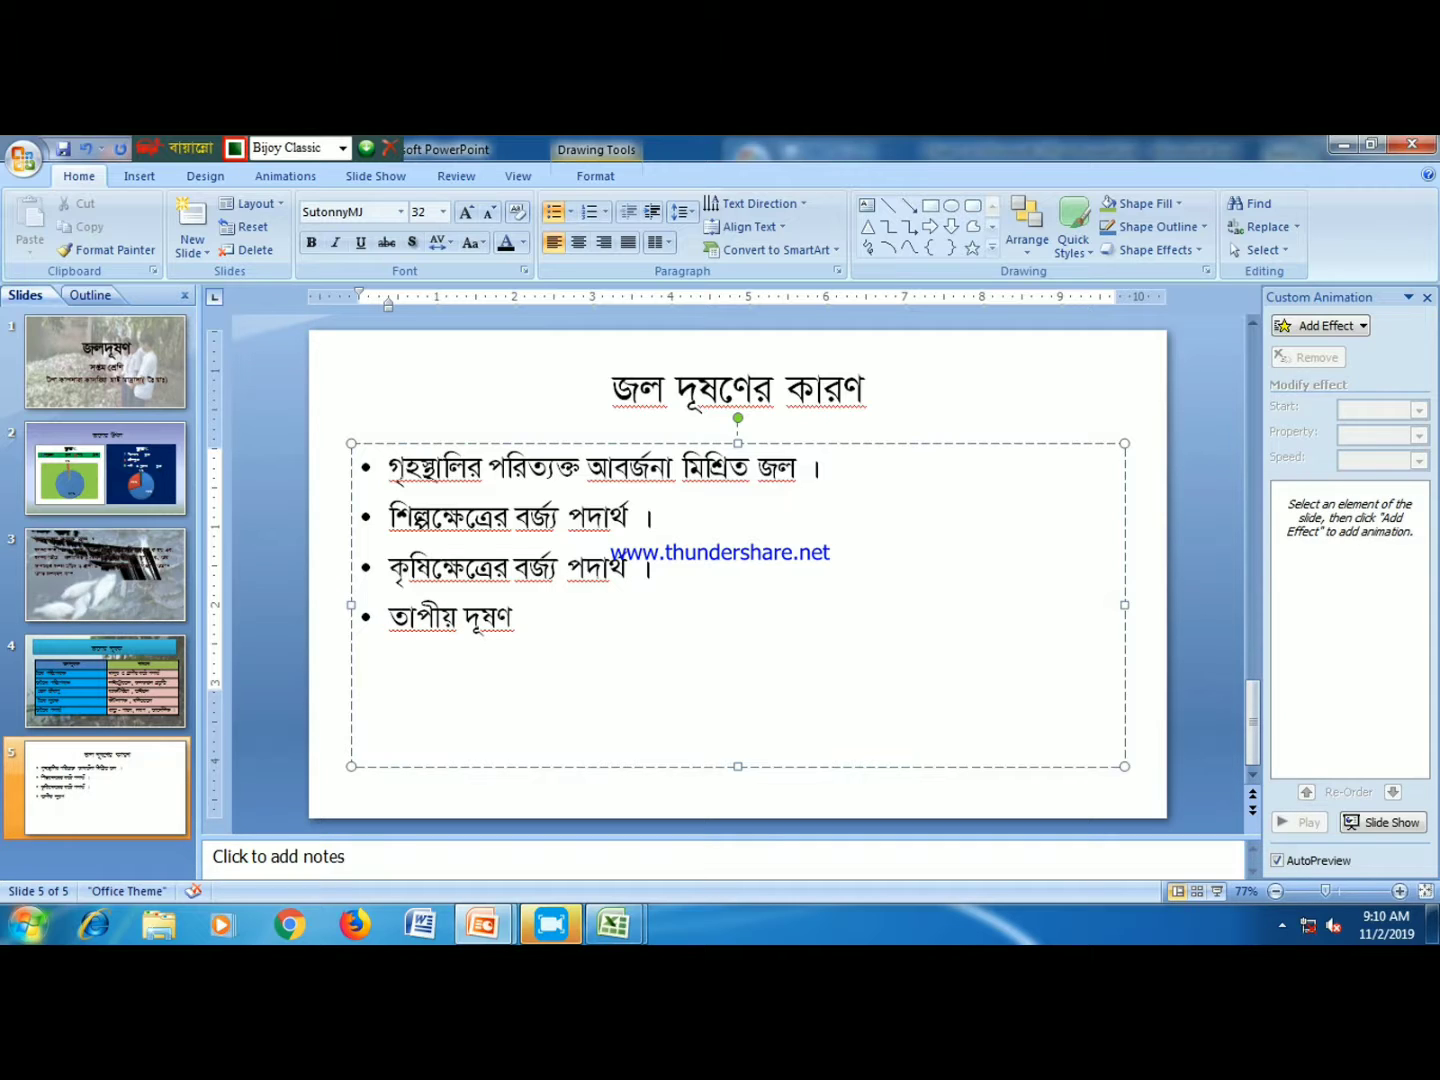
pyautogui.press('Return')
pyautogui.write('ngulz')
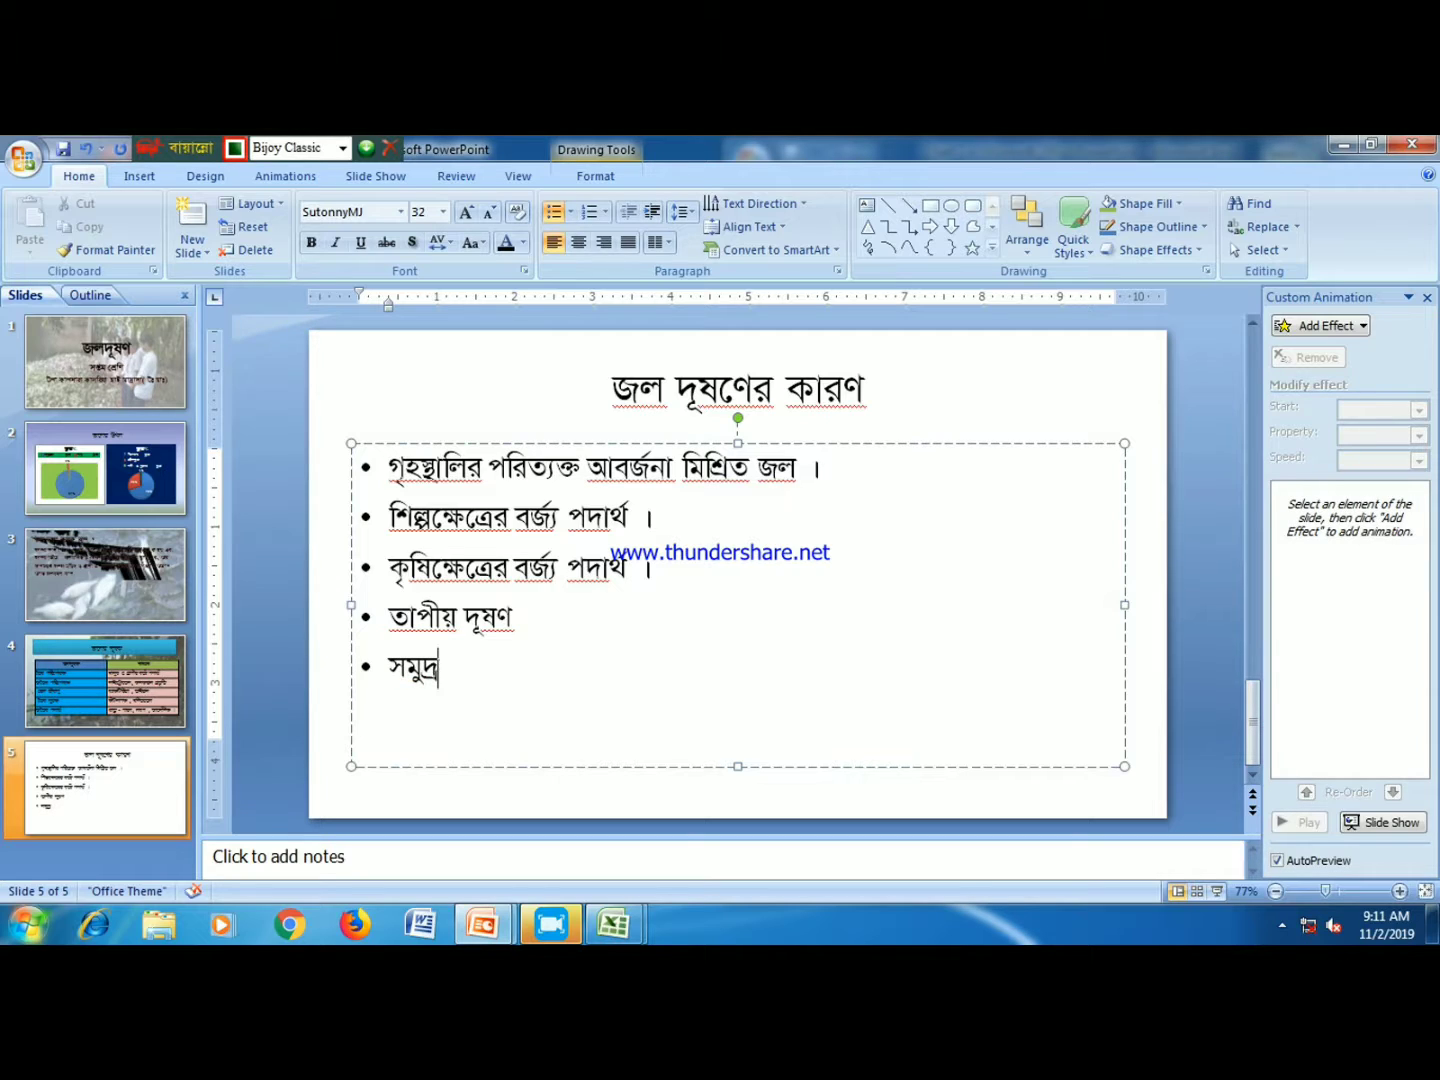
pyautogui.write('cV')
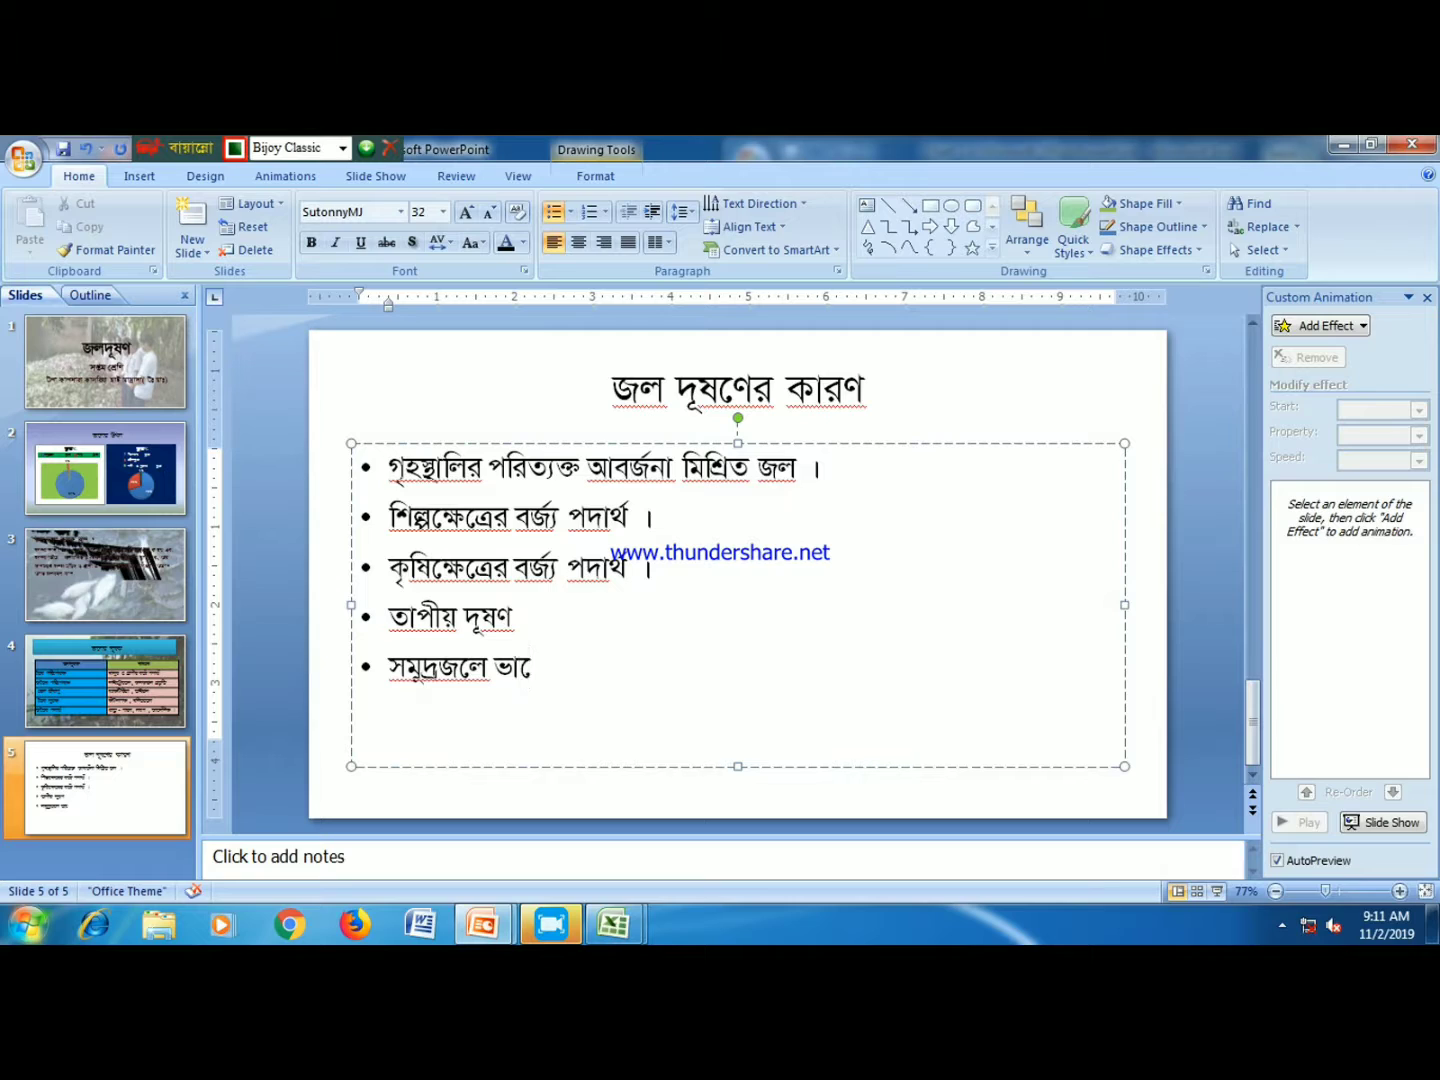
pyautogui.write('mgvb cZj')
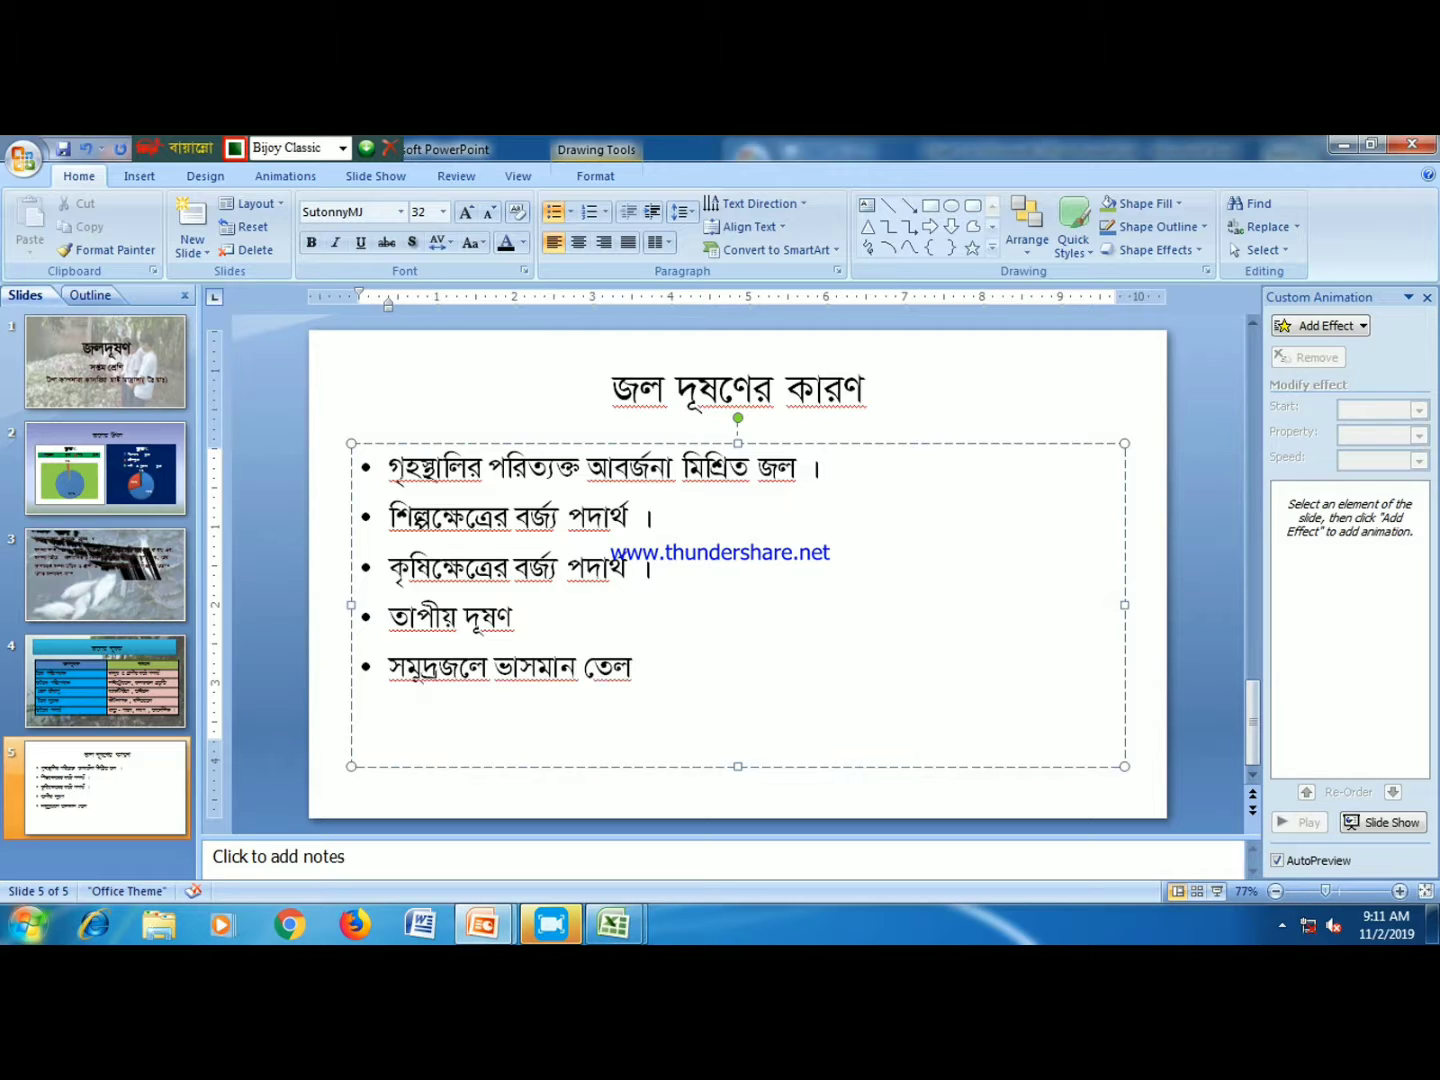
pyautogui.press('Return')
pyautogui.press('BackSpace')
pyautogui.write('।')
# - Enlarge all five bullet lines from 32 to 40 pt
pyautogui.moveTo(678, 679); pyautogui.dragTo(331, 473)
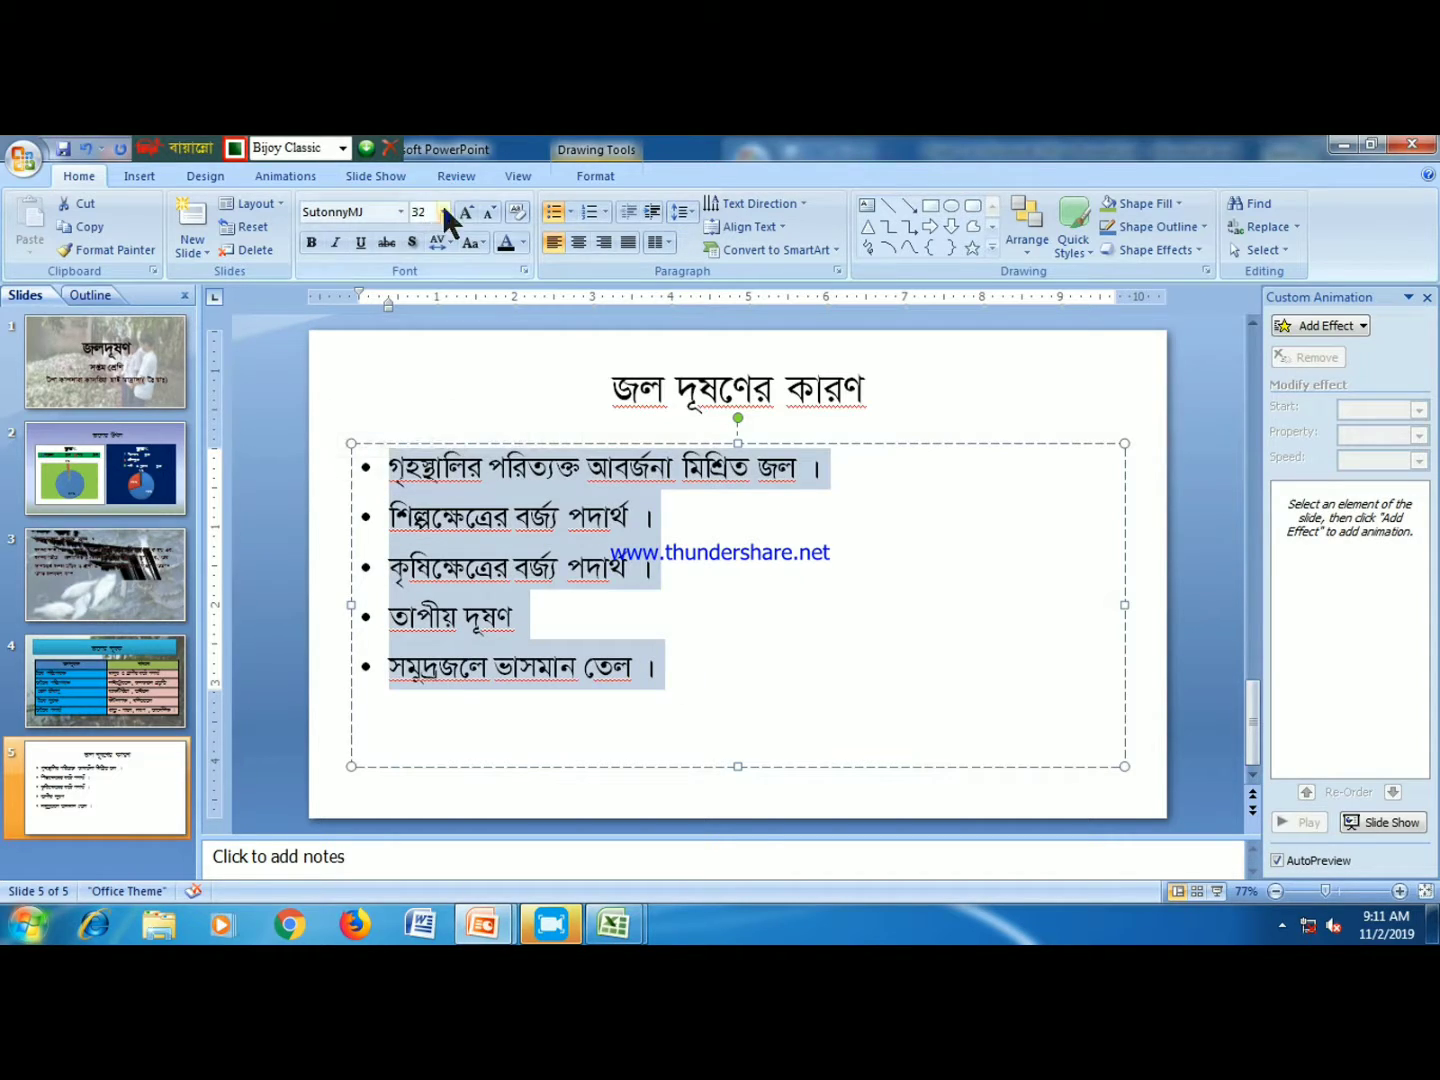
pyautogui.click(467, 211)
pyautogui.click(467, 213)
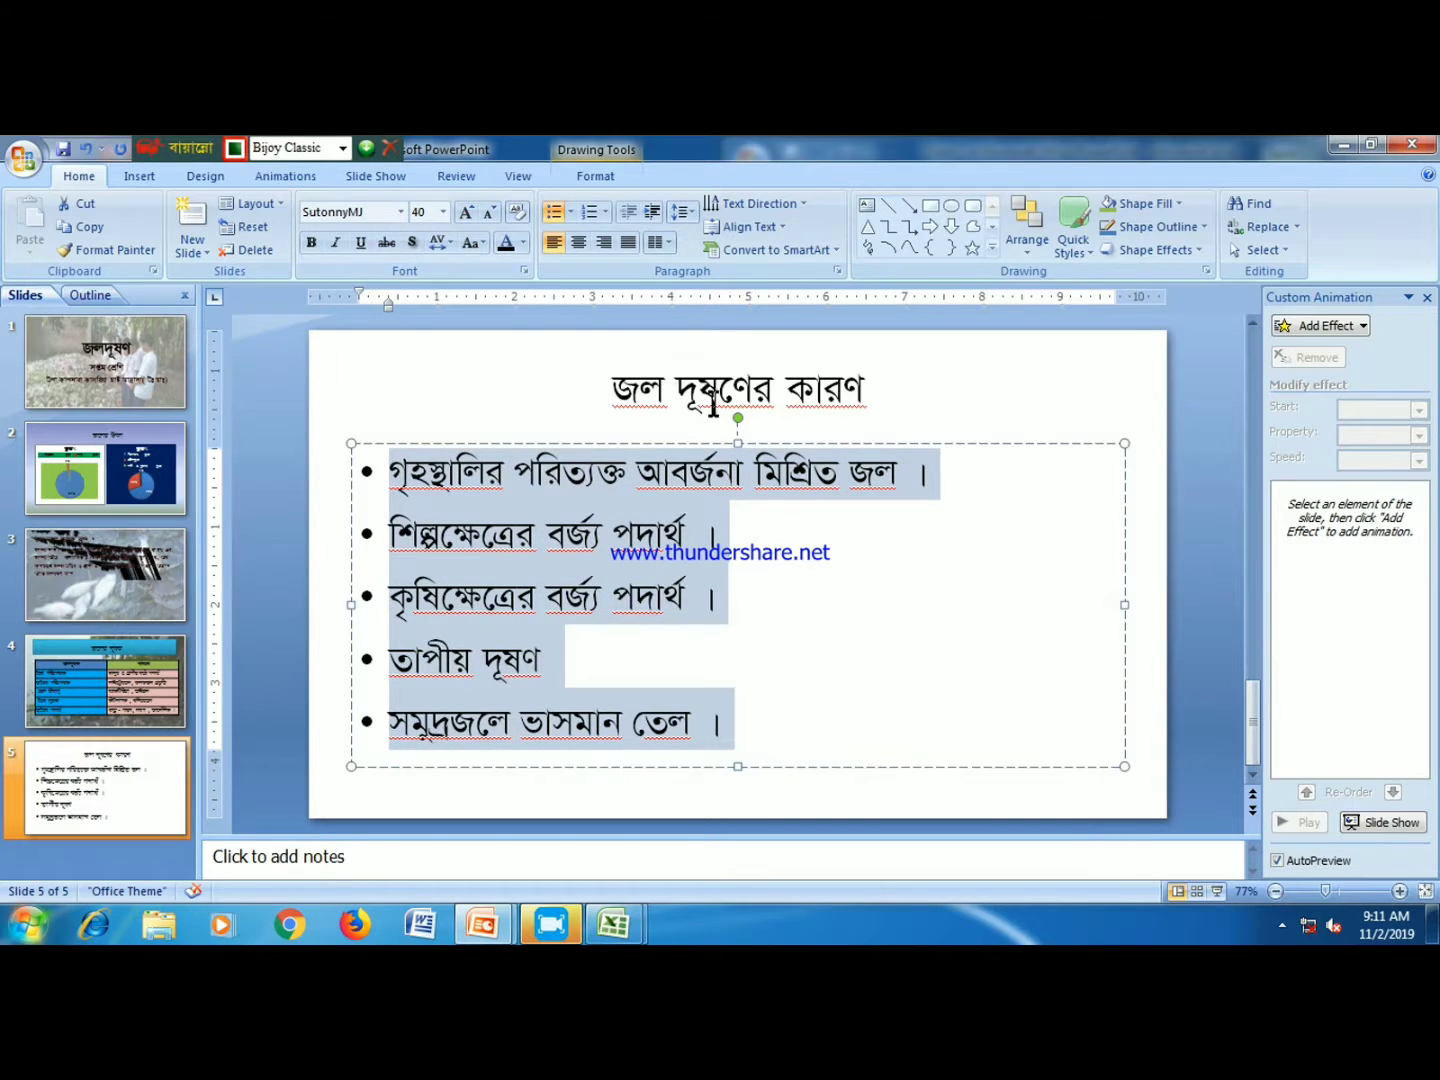
# - Apply a blue shape style to the title and bring up styles for the bullet box
pyautogui.click(764, 360)
pyautogui.click(1073, 232)
pyautogui.click(1091, 589)
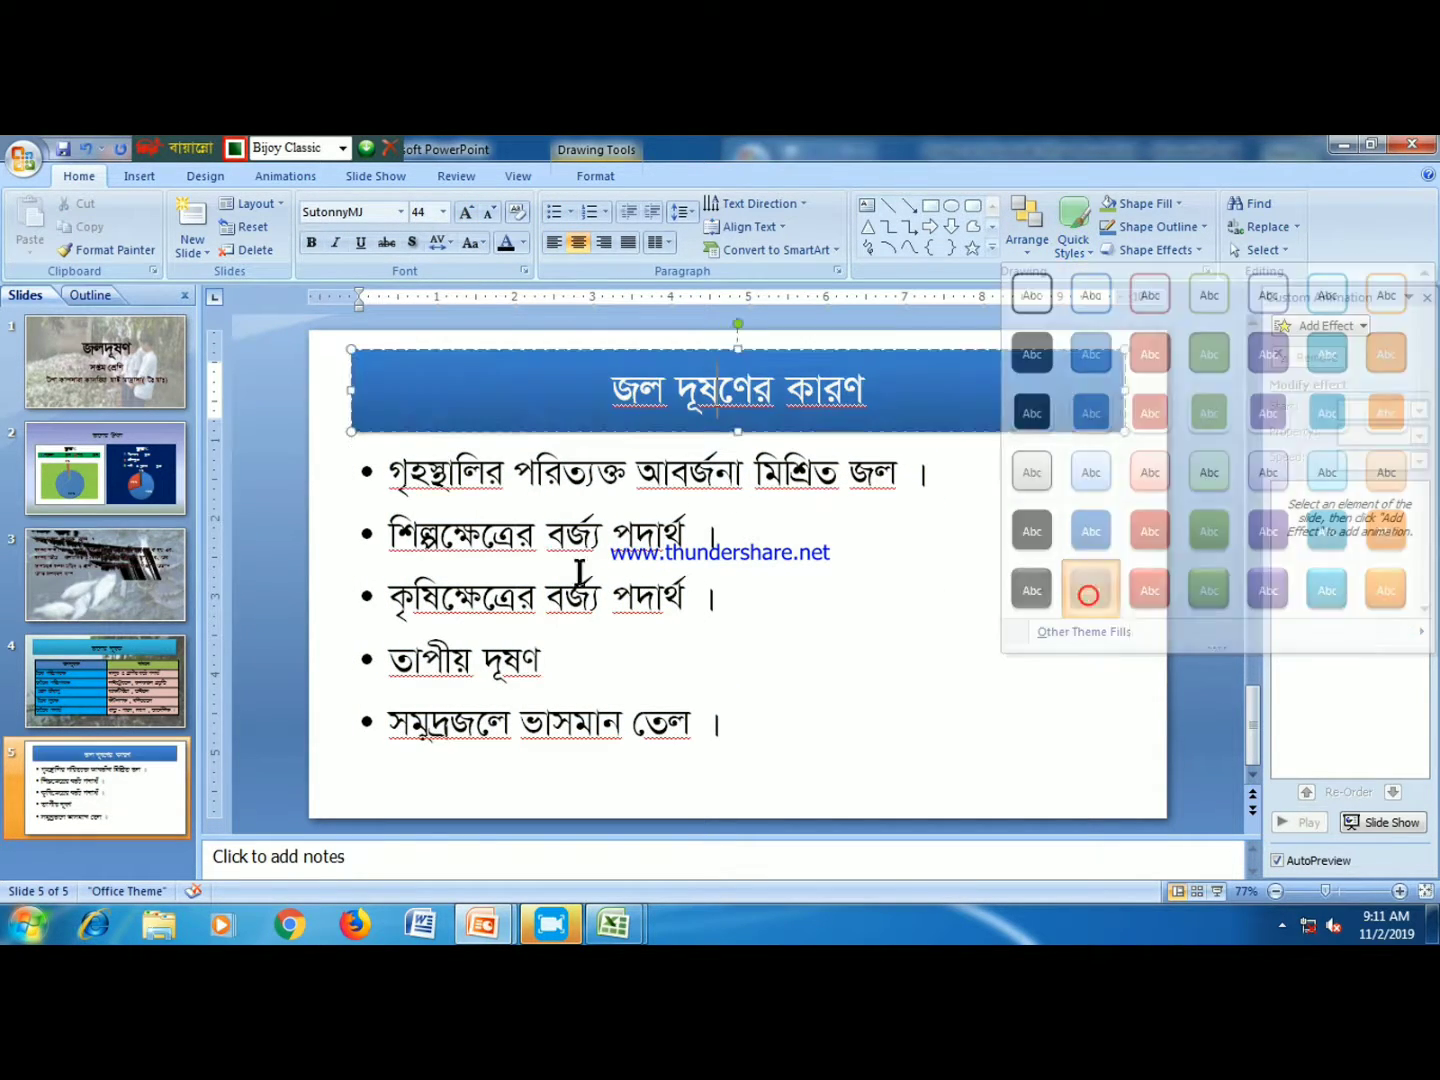
pyautogui.click(553, 572)
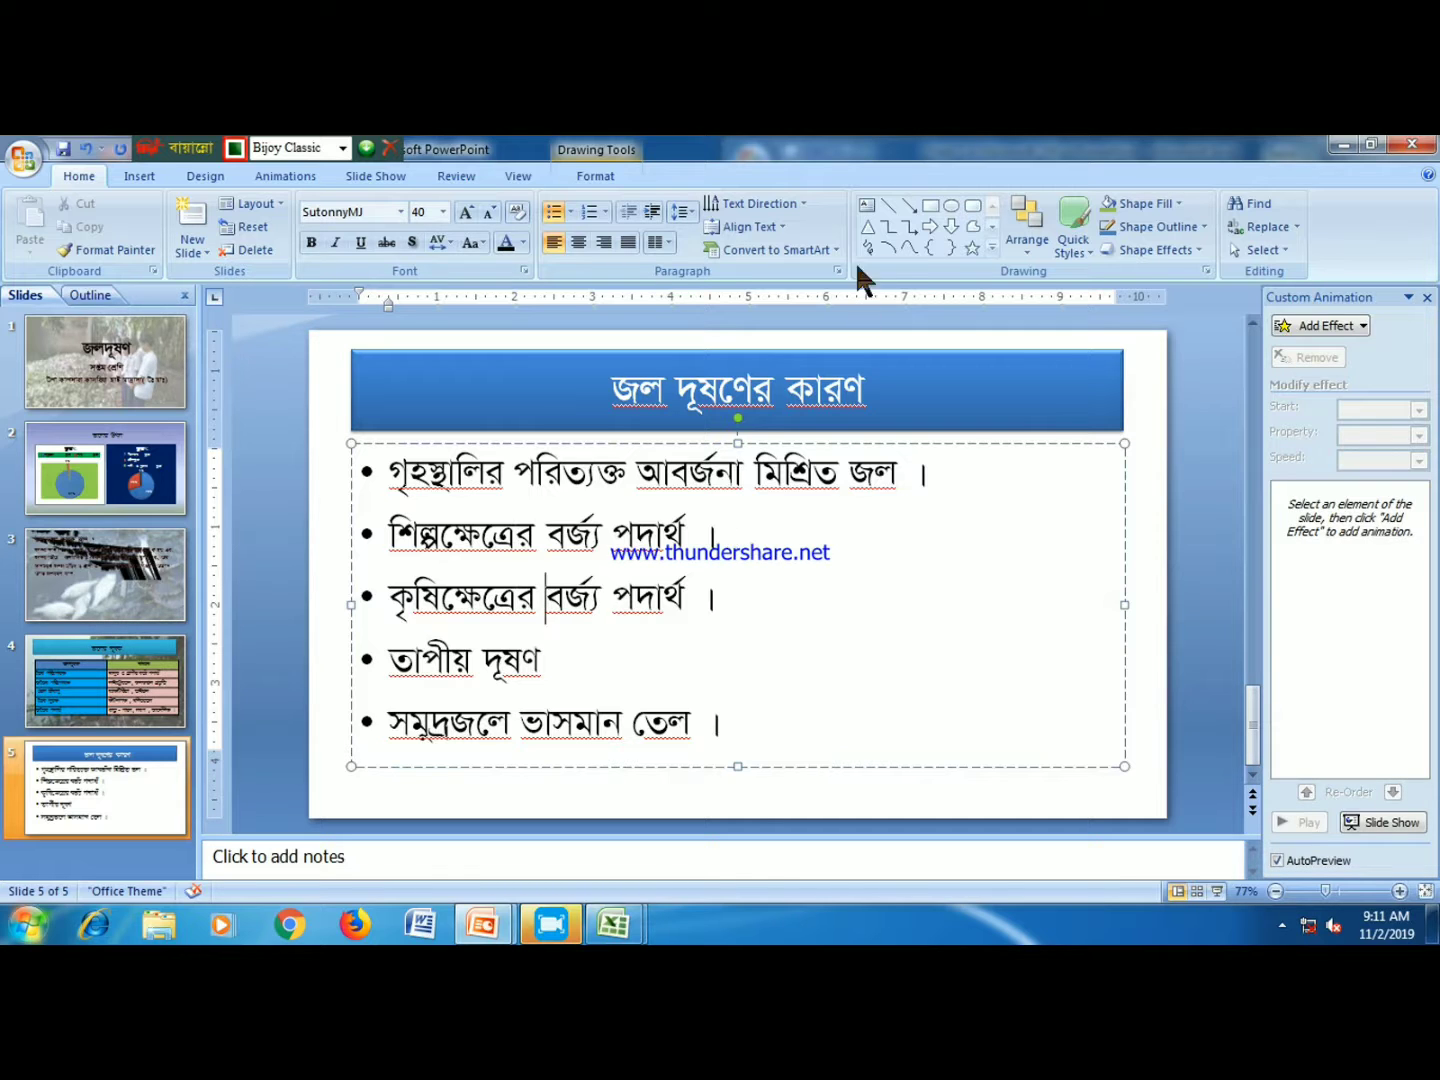
pyautogui.click(1072, 232)
# - Fill the bullet box pink and give the title a Fly In entrance at Fast speed
pyautogui.click(1149, 474)
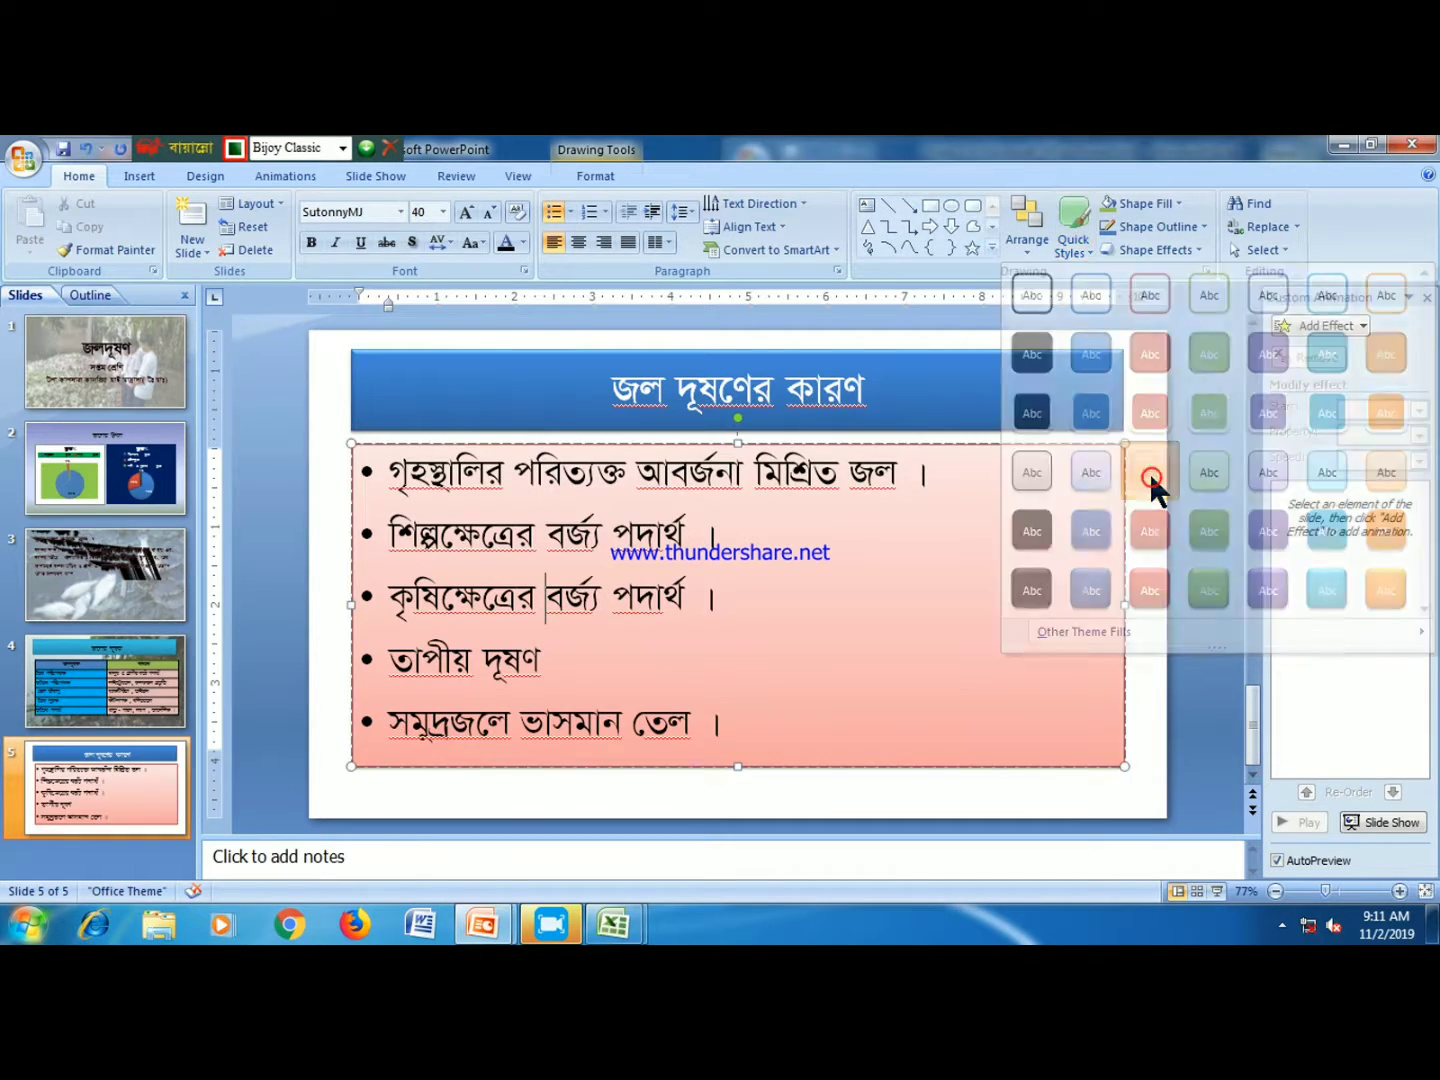
pyautogui.click(910, 395)
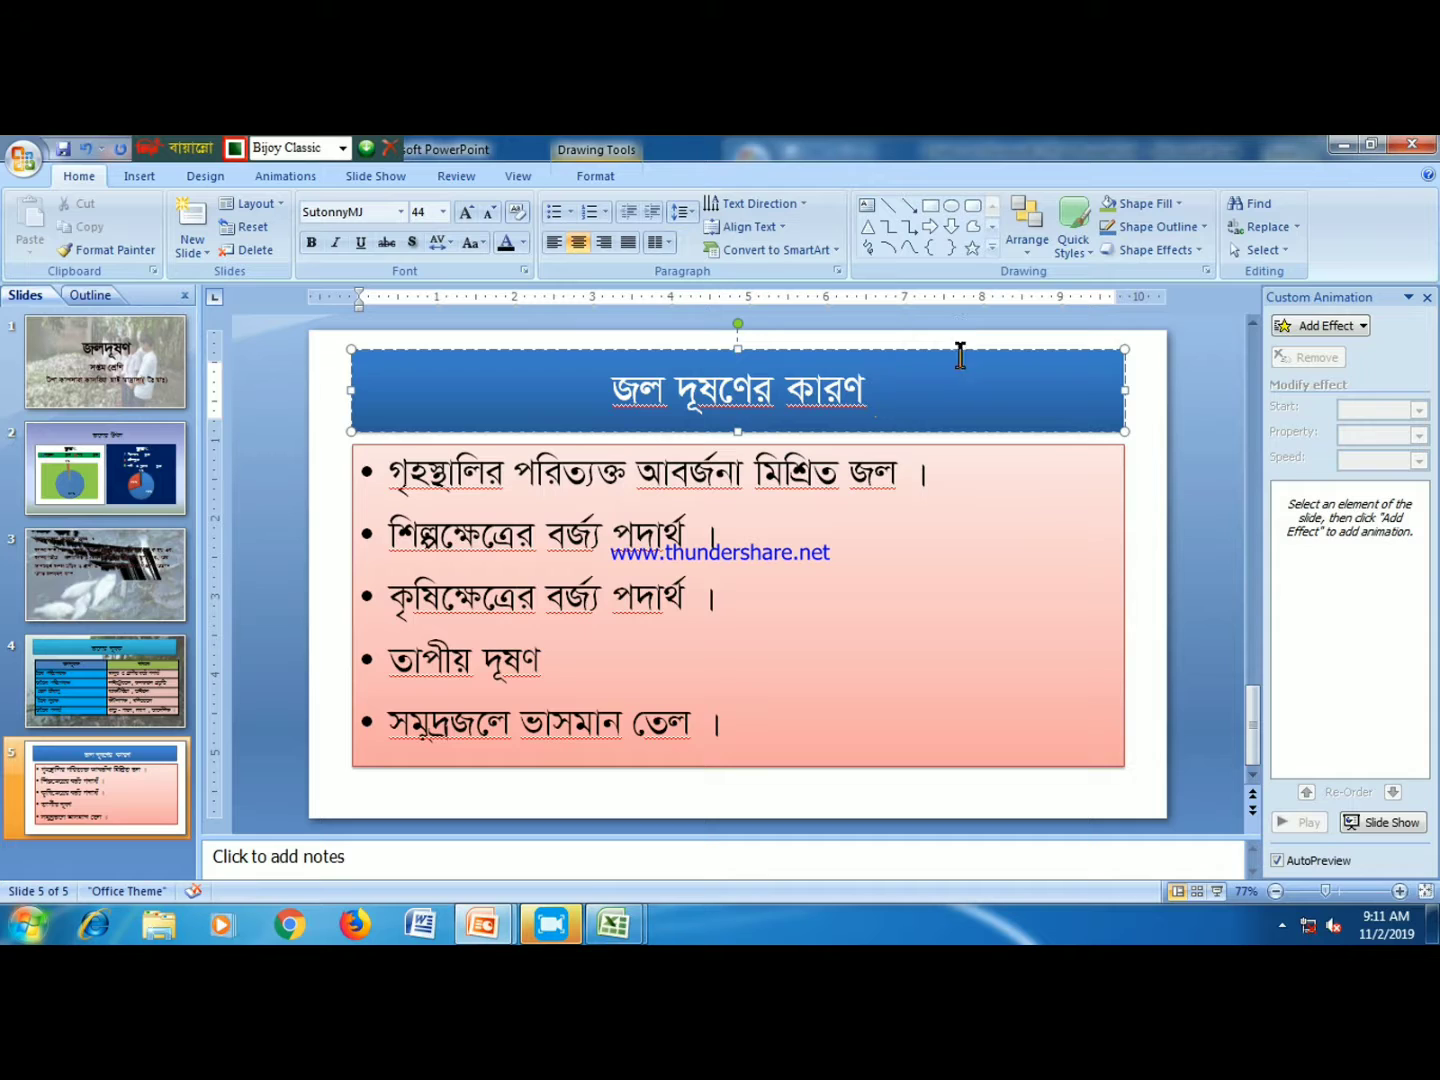
pyautogui.click(270, 175)
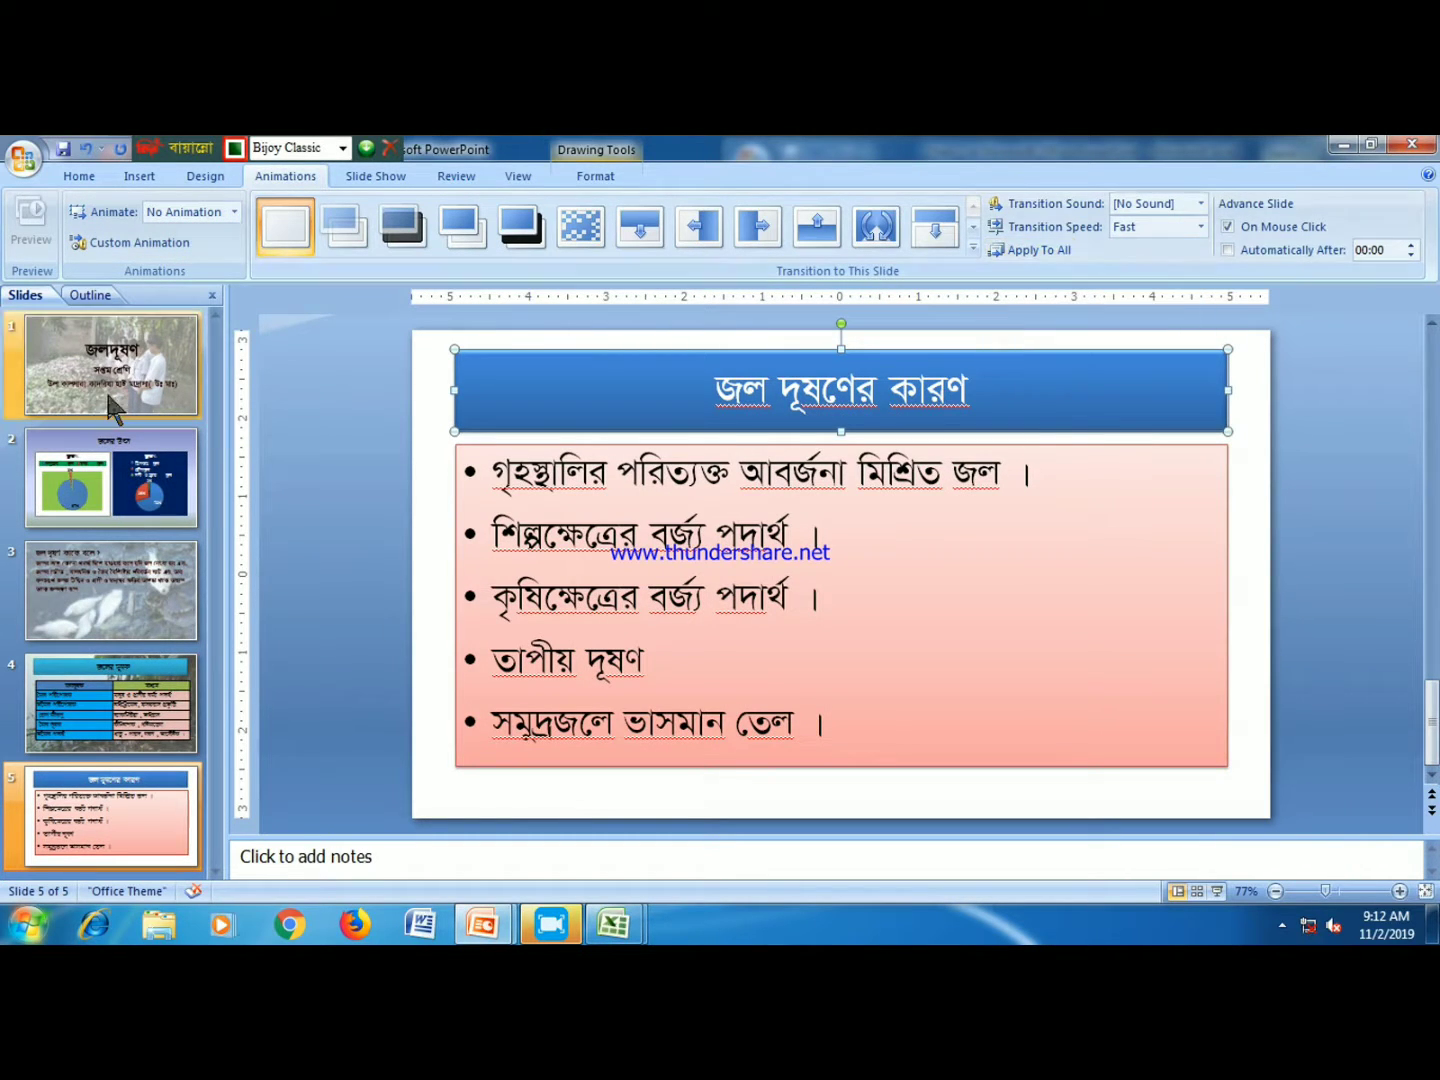
pyautogui.click(141, 244)
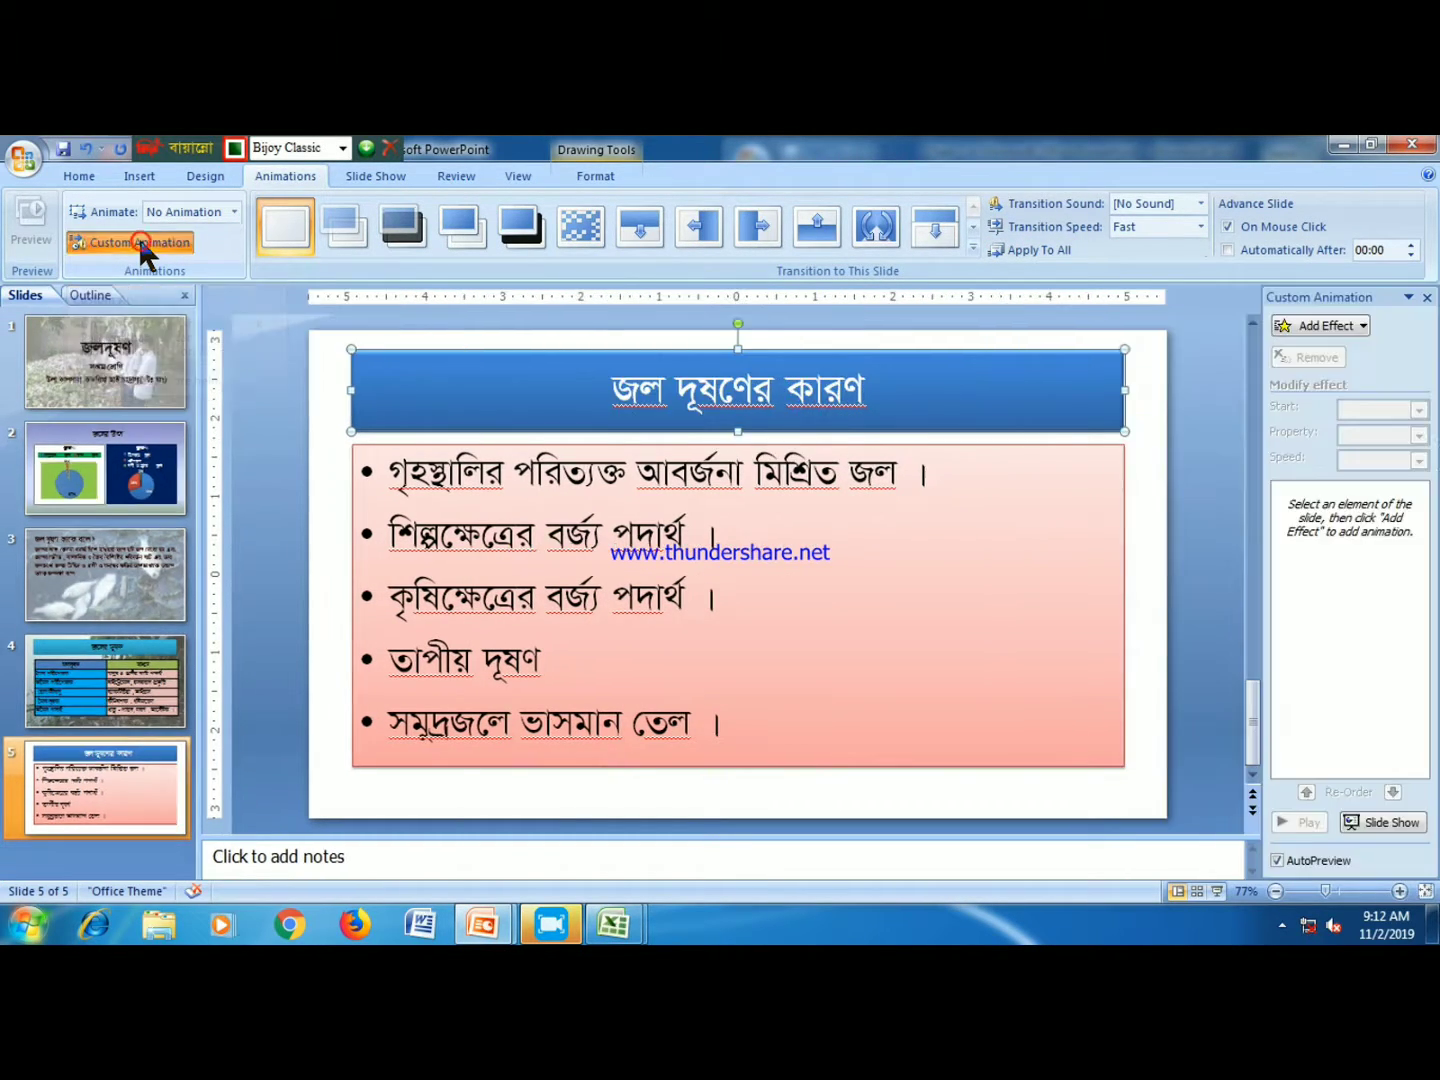
pyautogui.click(1330, 326)
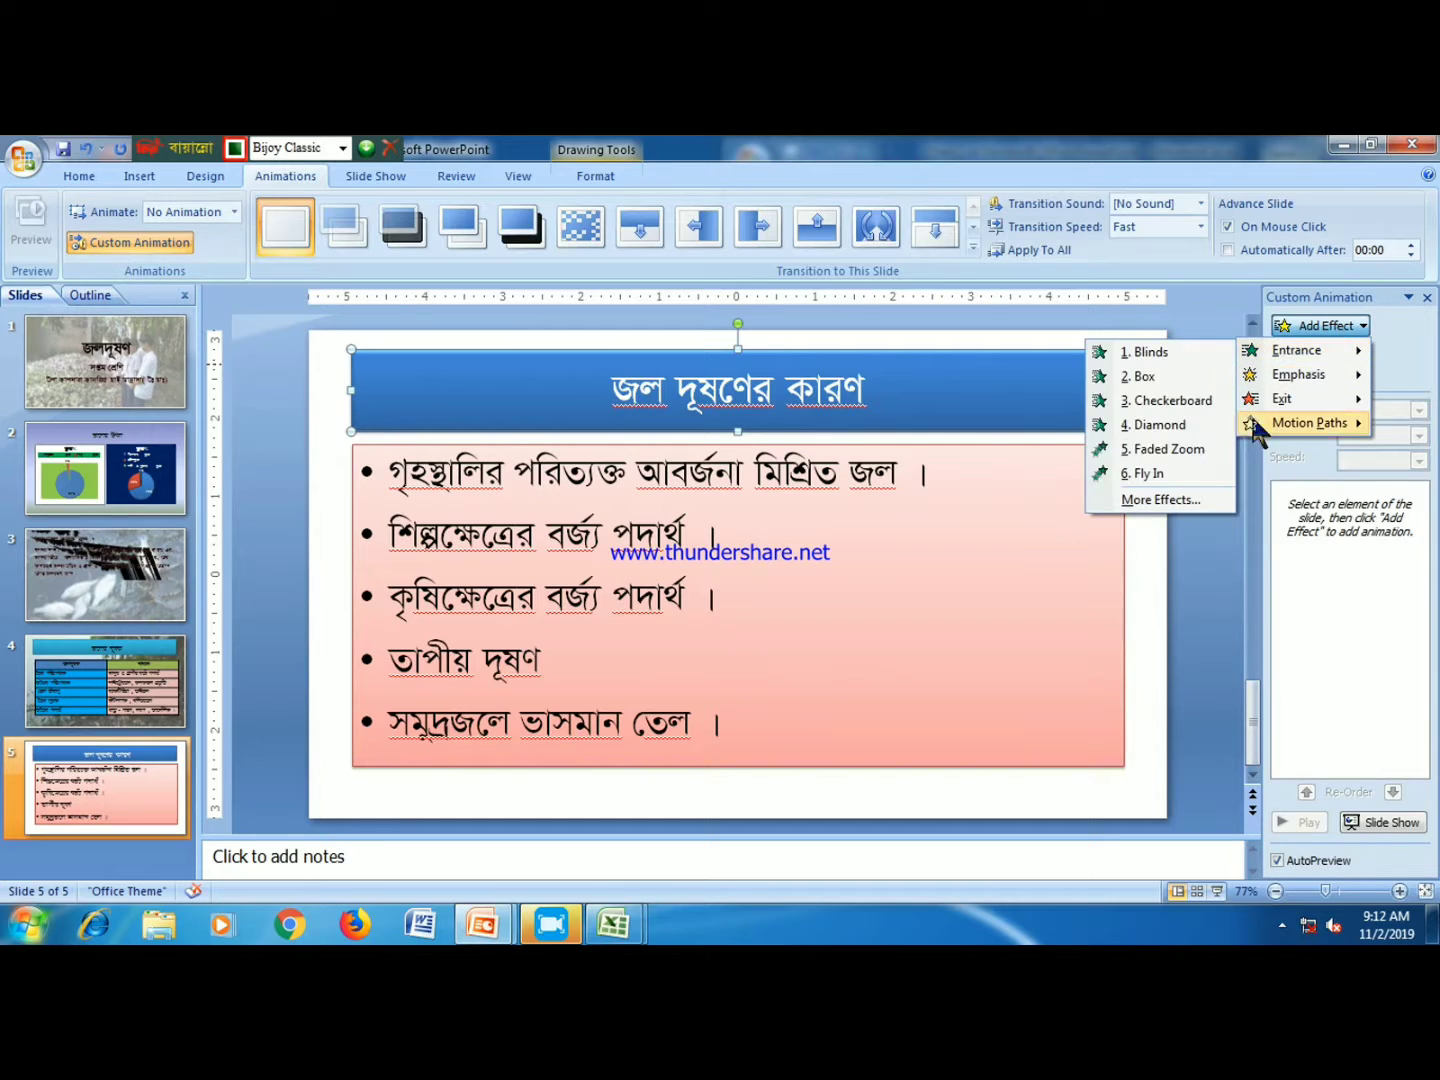
pyautogui.click(1152, 473)
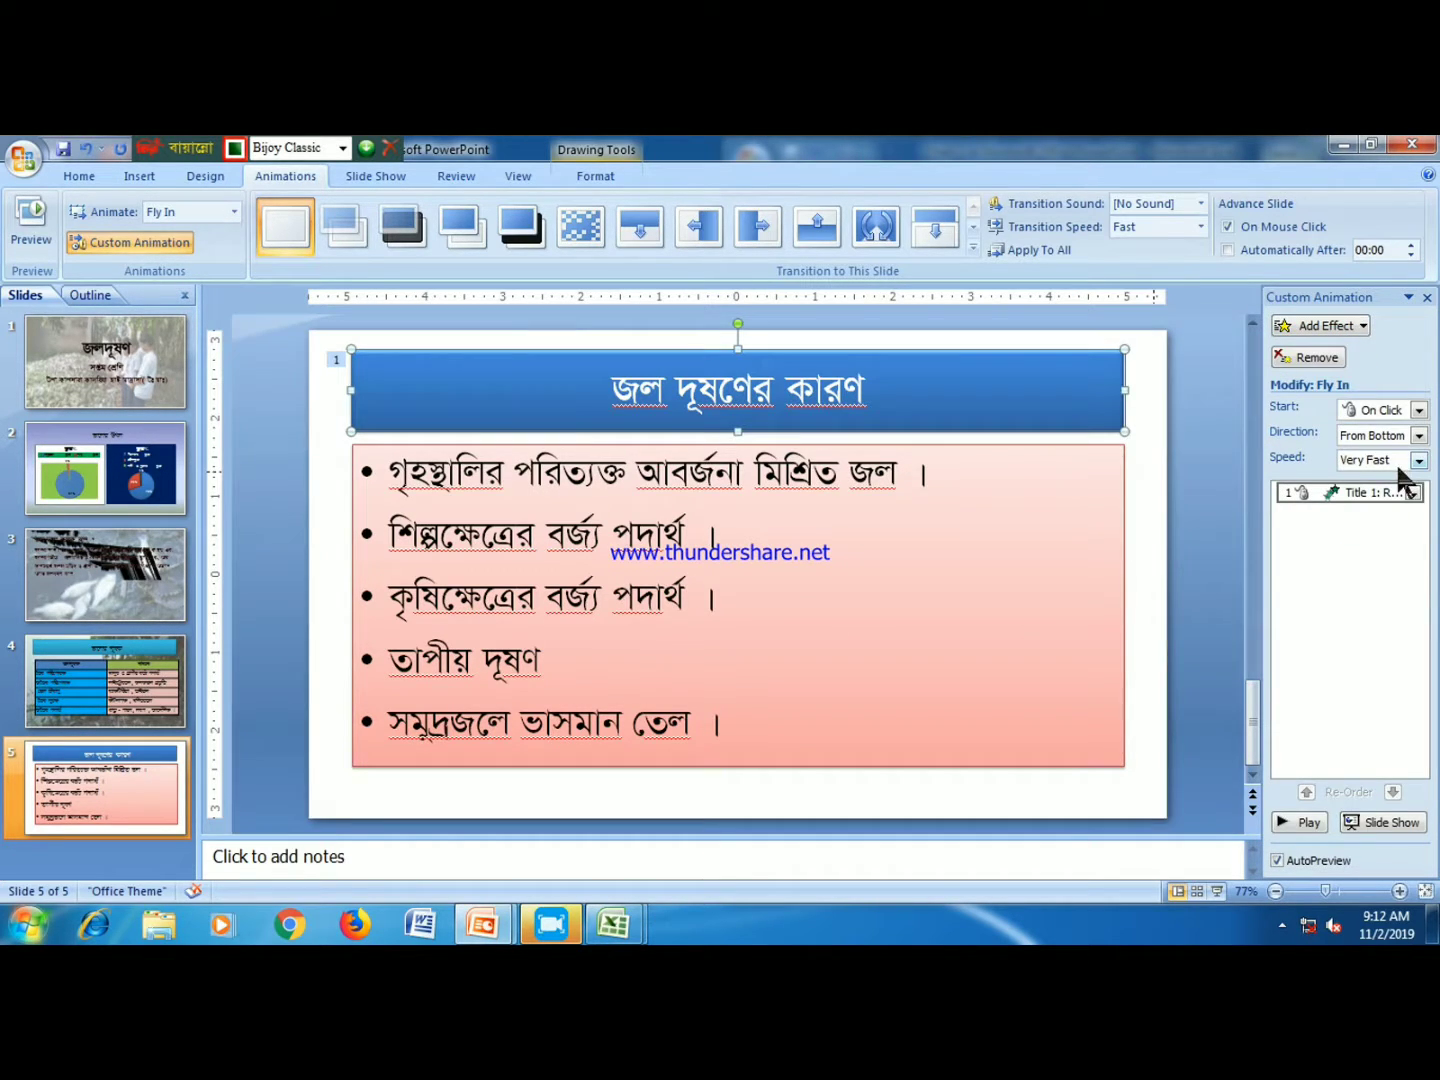
pyautogui.click(1419, 460)
pyautogui.click(1372, 509)
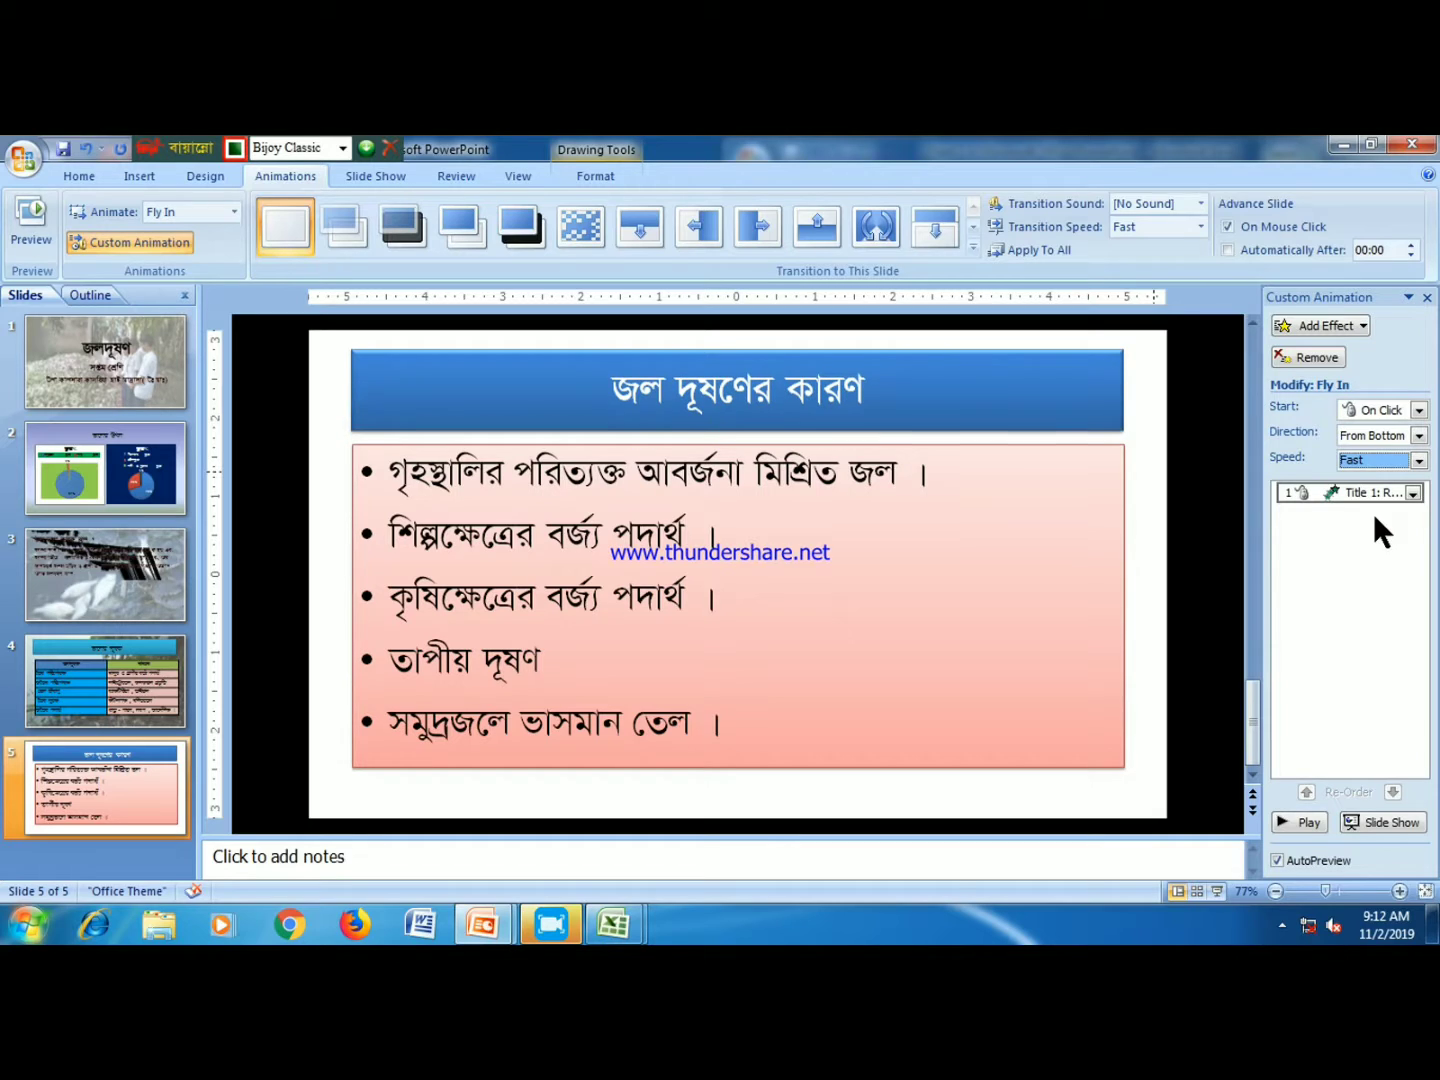
pyautogui.click(790, 500)
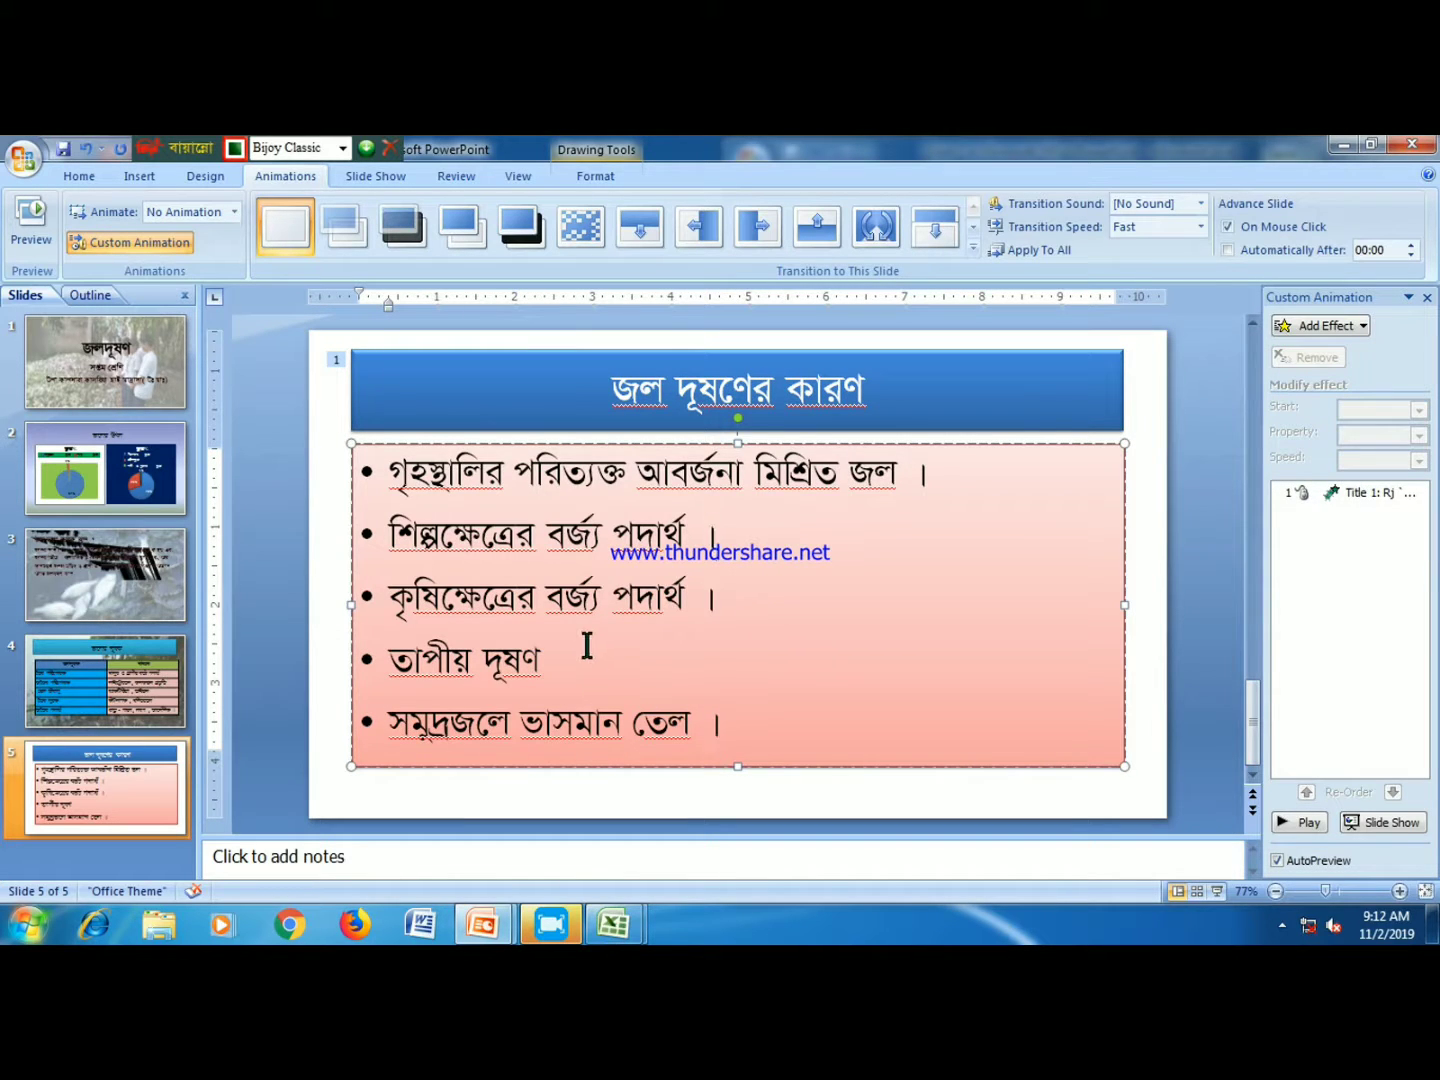
# - Insert the pond photo from the WATER POLLUTION folder on drive F
pyautogui.click(948, 488)
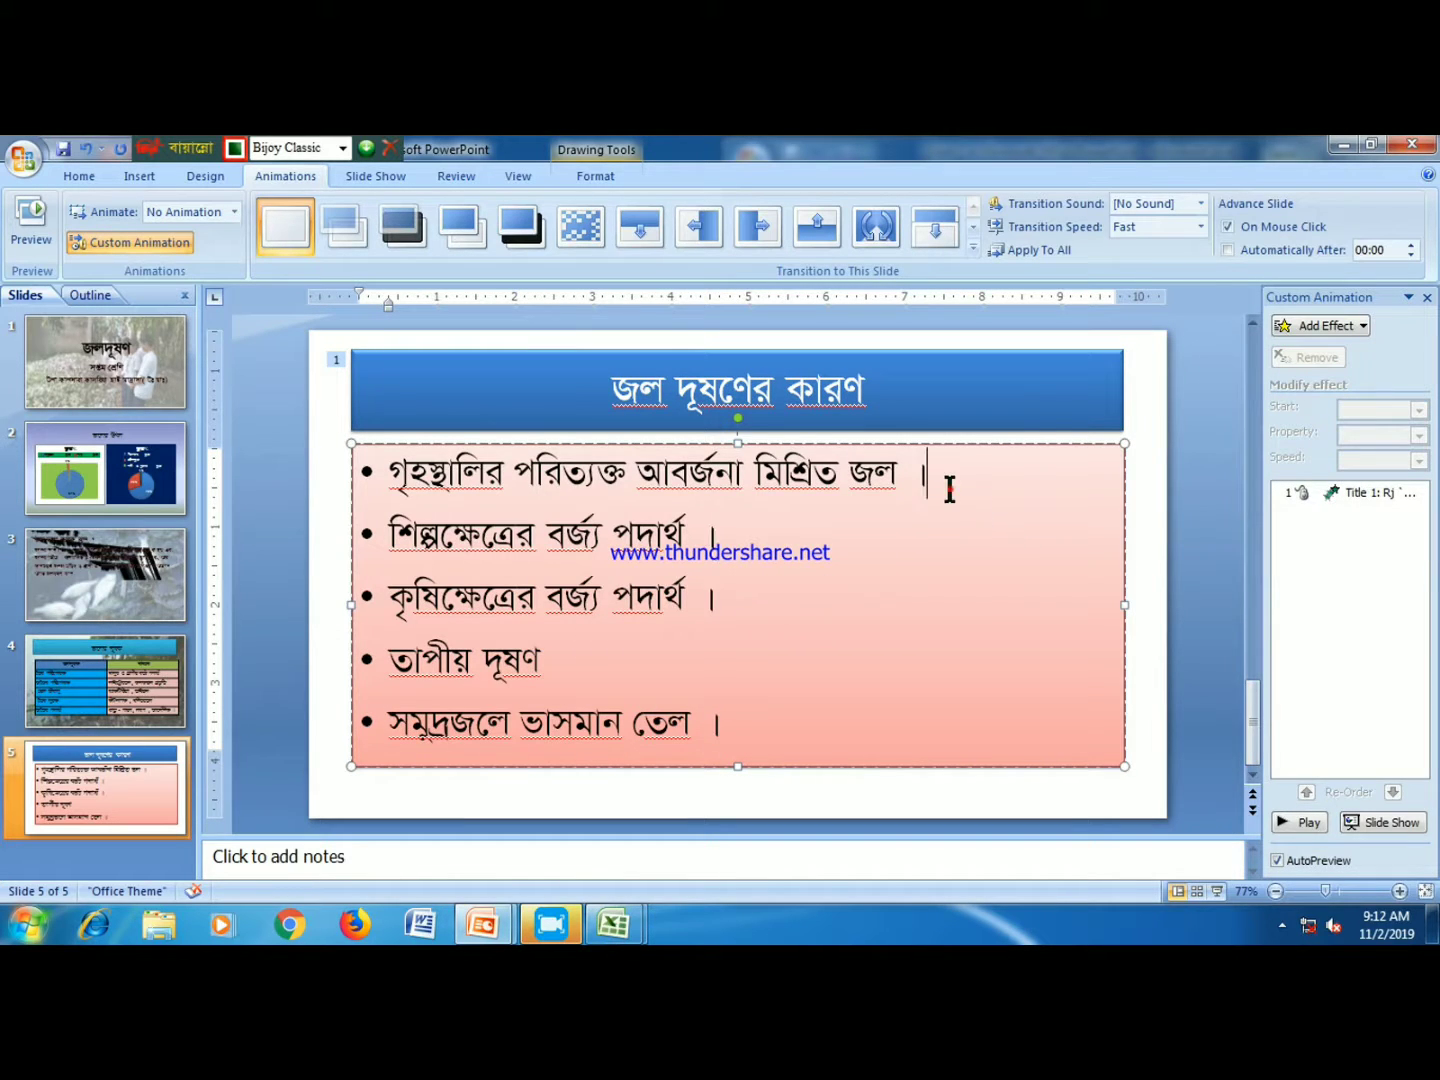
pyautogui.click(156, 178)
pyautogui.click(88, 225)
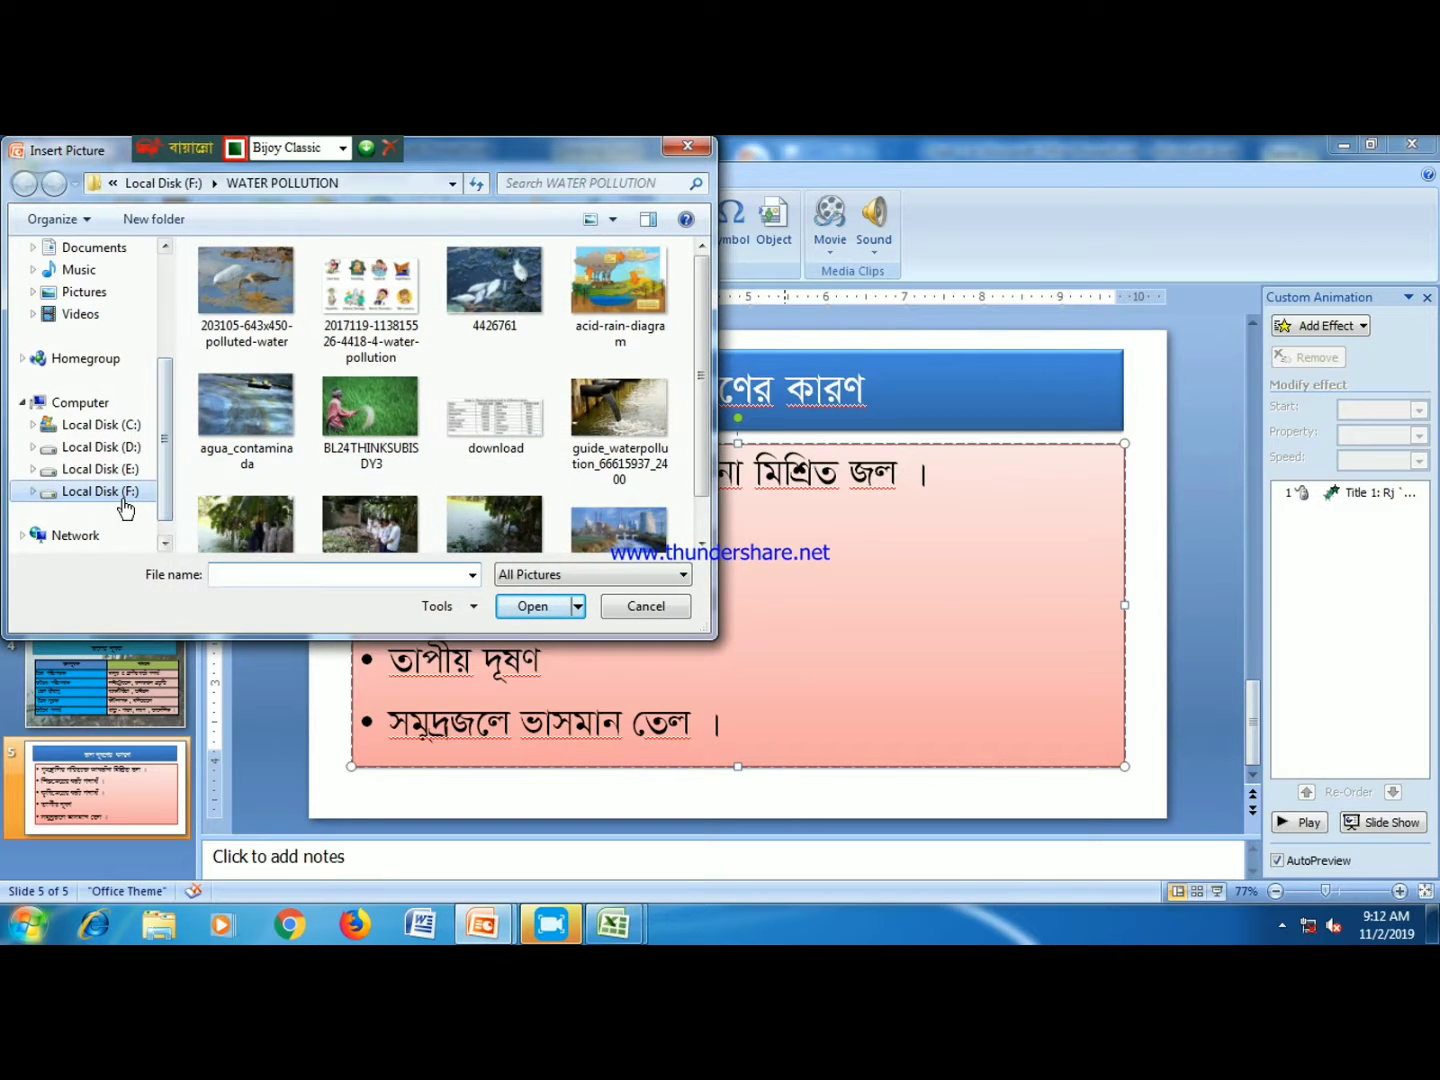
pyautogui.click(110, 491)
pyautogui.doubleClick(301, 303)
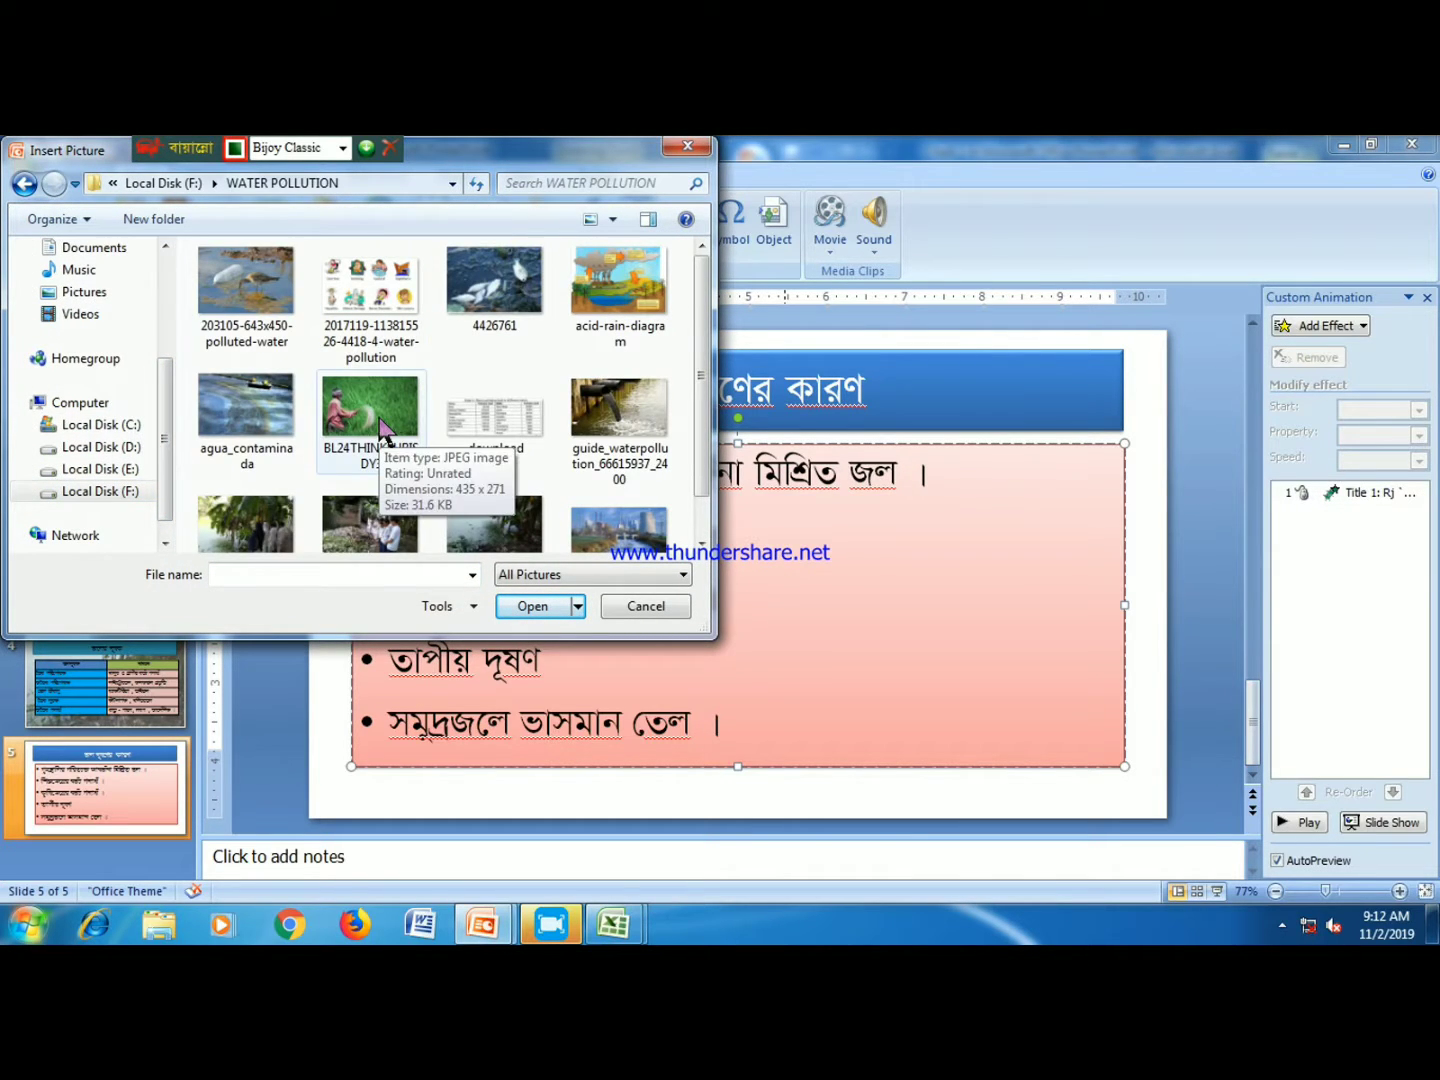
pyautogui.moveTo(700, 290); pyautogui.dragTo(700, 386)
pyautogui.click(485, 488)
pyautogui.click(533, 604)
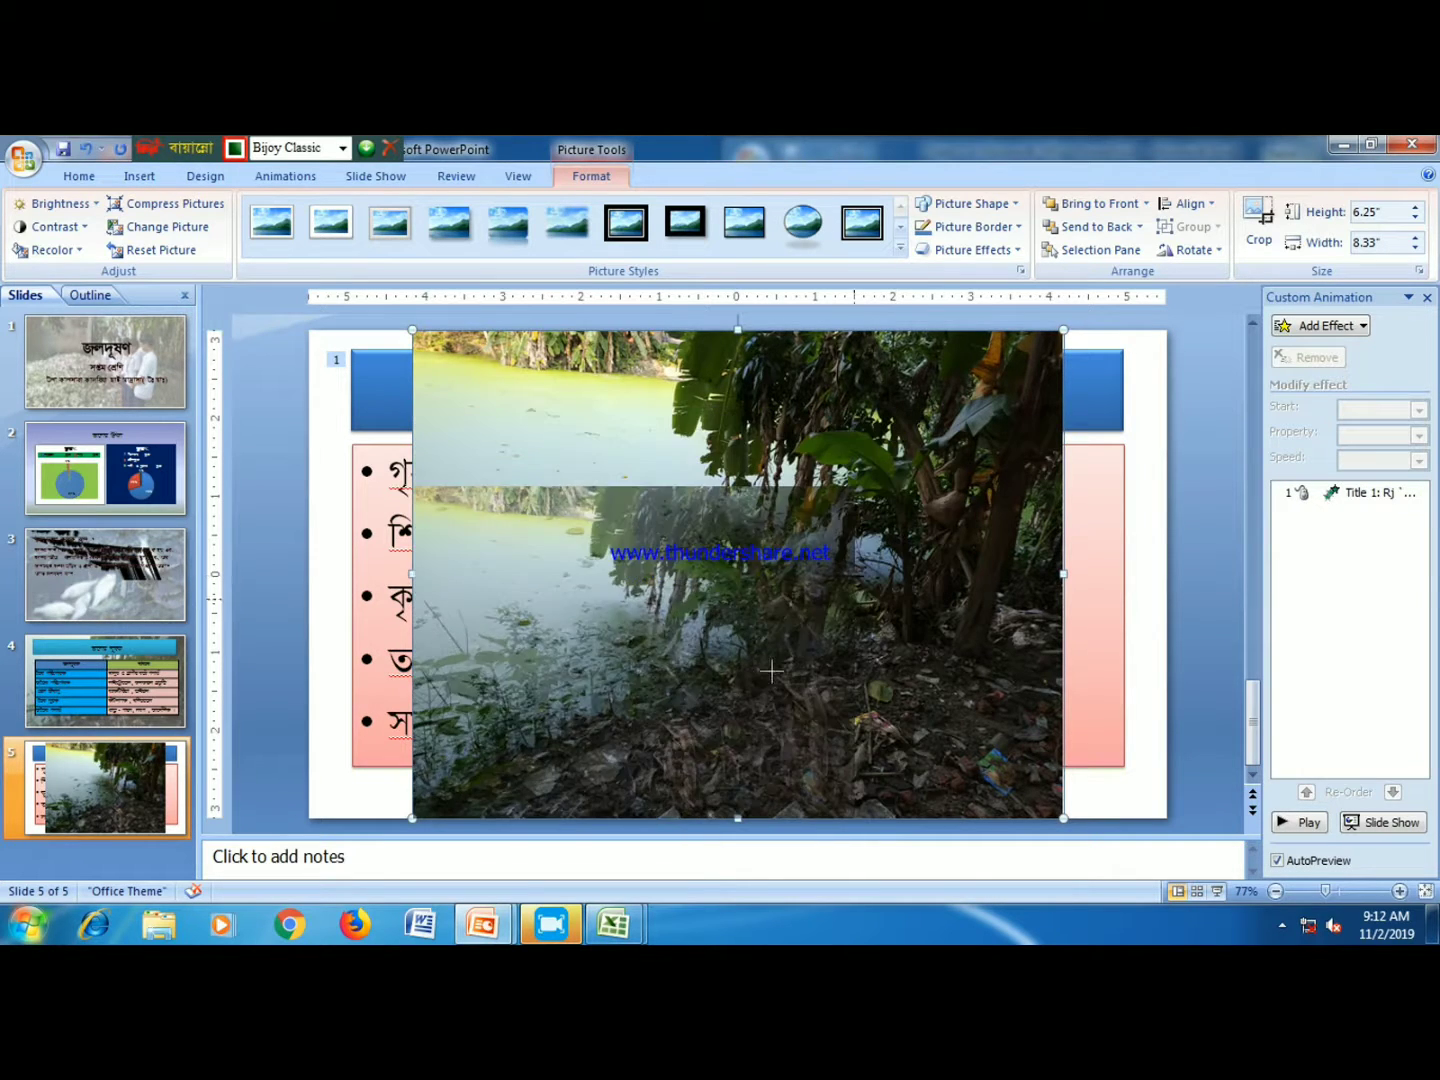
# - Shrink the pond photo to about 2.5 inches wide and fit it in the bullet box's upper-right corner
pyautogui.moveTo(1064, 330); pyautogui.dragTo(672, 622)
pyautogui.moveTo(571, 707)
pyautogui.mouseDown()
pyautogui.moveTo(1064, 548)
pyautogui.moveTo(1026, 548)
pyautogui.mouseUp()
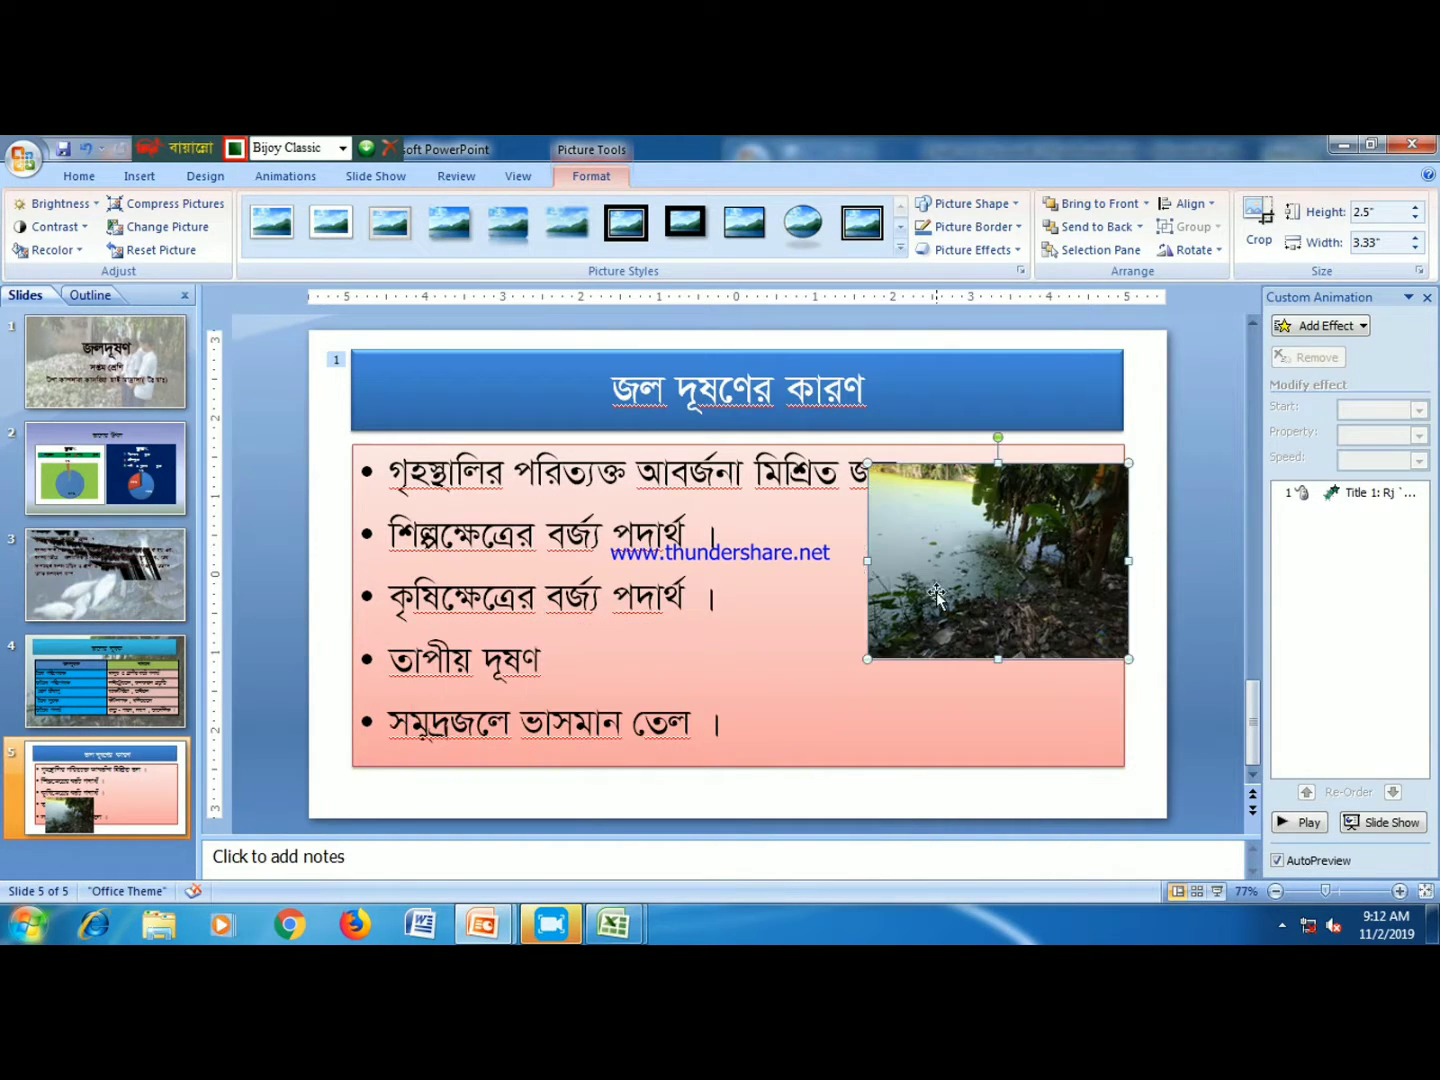
pyautogui.moveTo(868, 560); pyautogui.dragTo(932, 560)
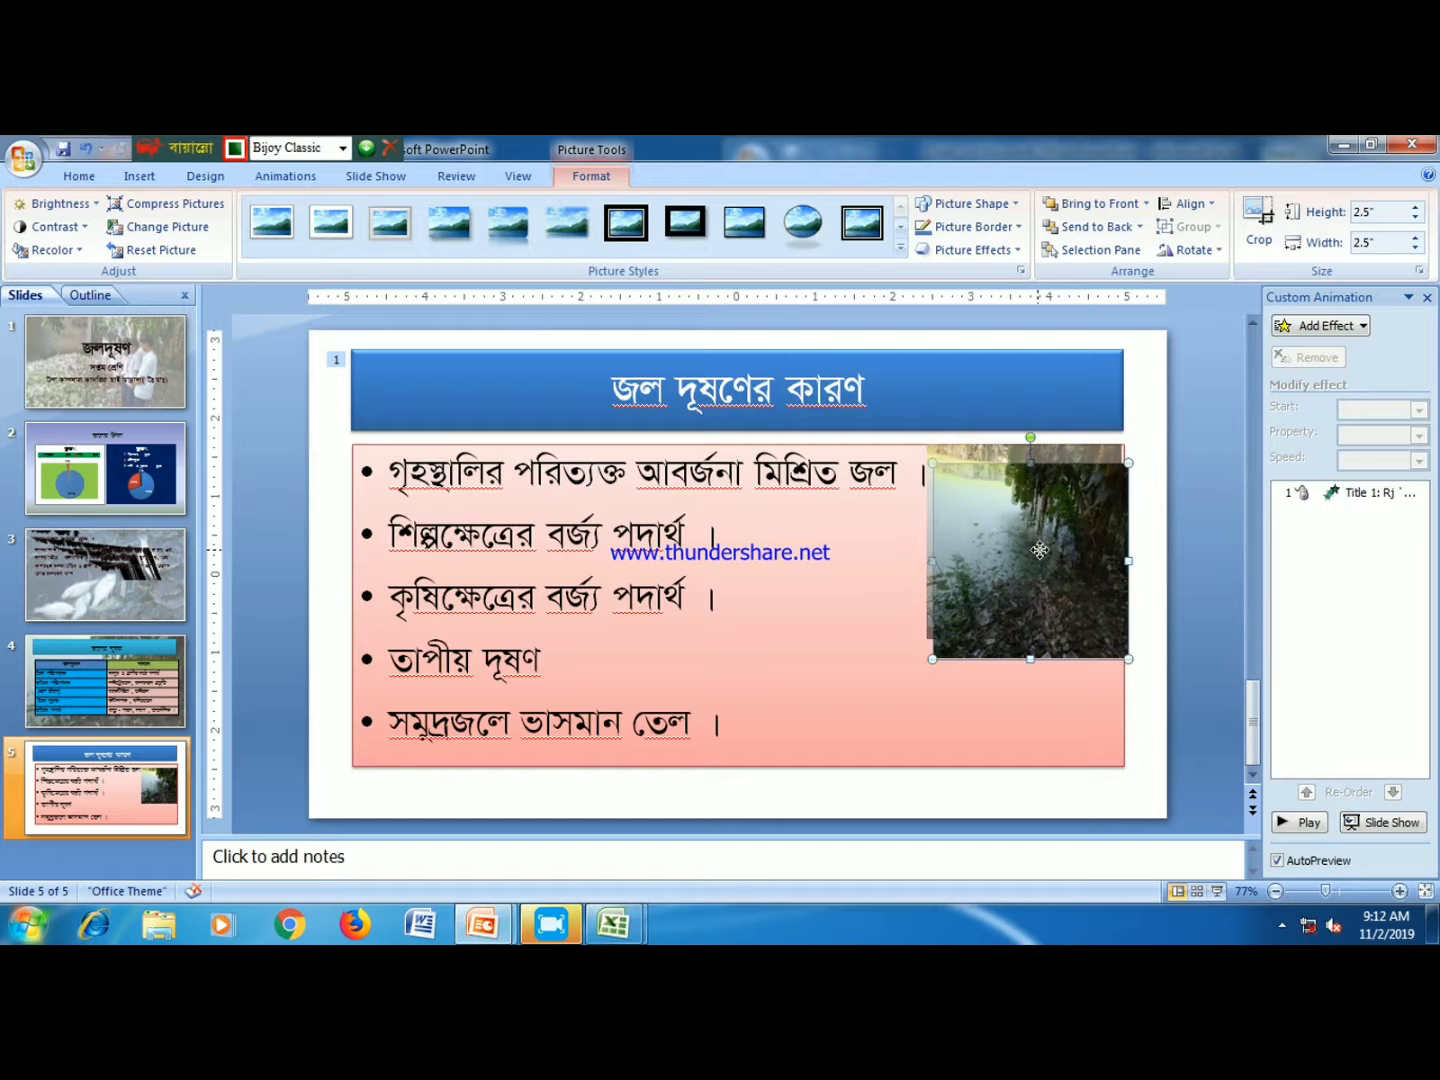
pyautogui.moveTo(1037, 553); pyautogui.dragTo(1031, 535)
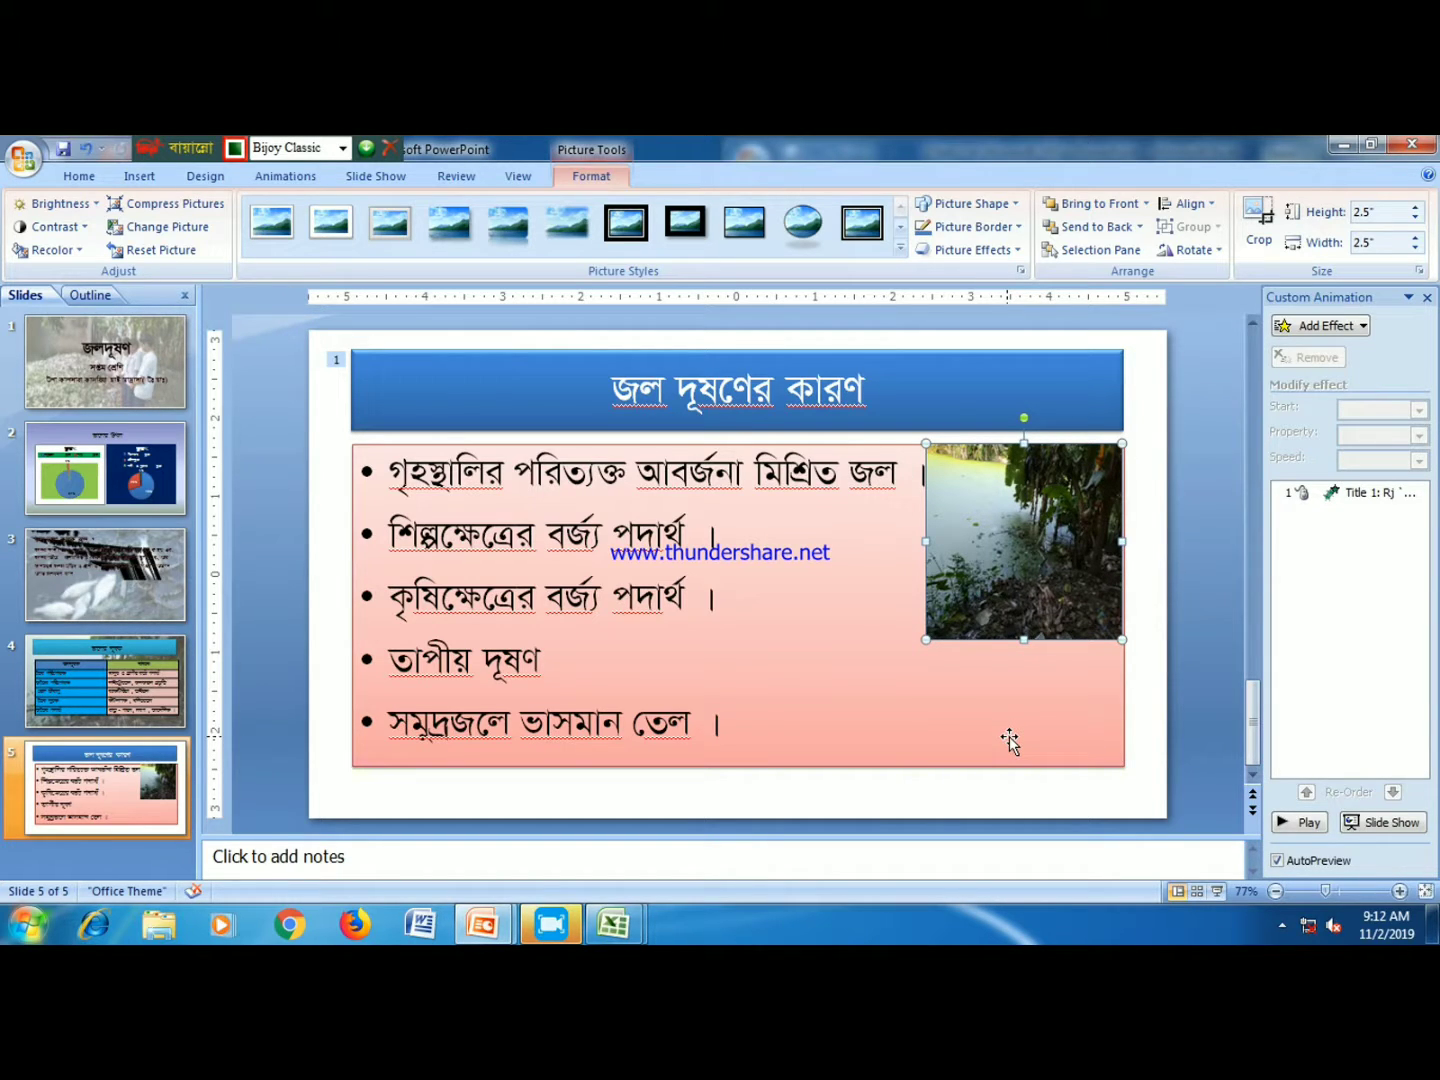
pyautogui.click(1009, 736)
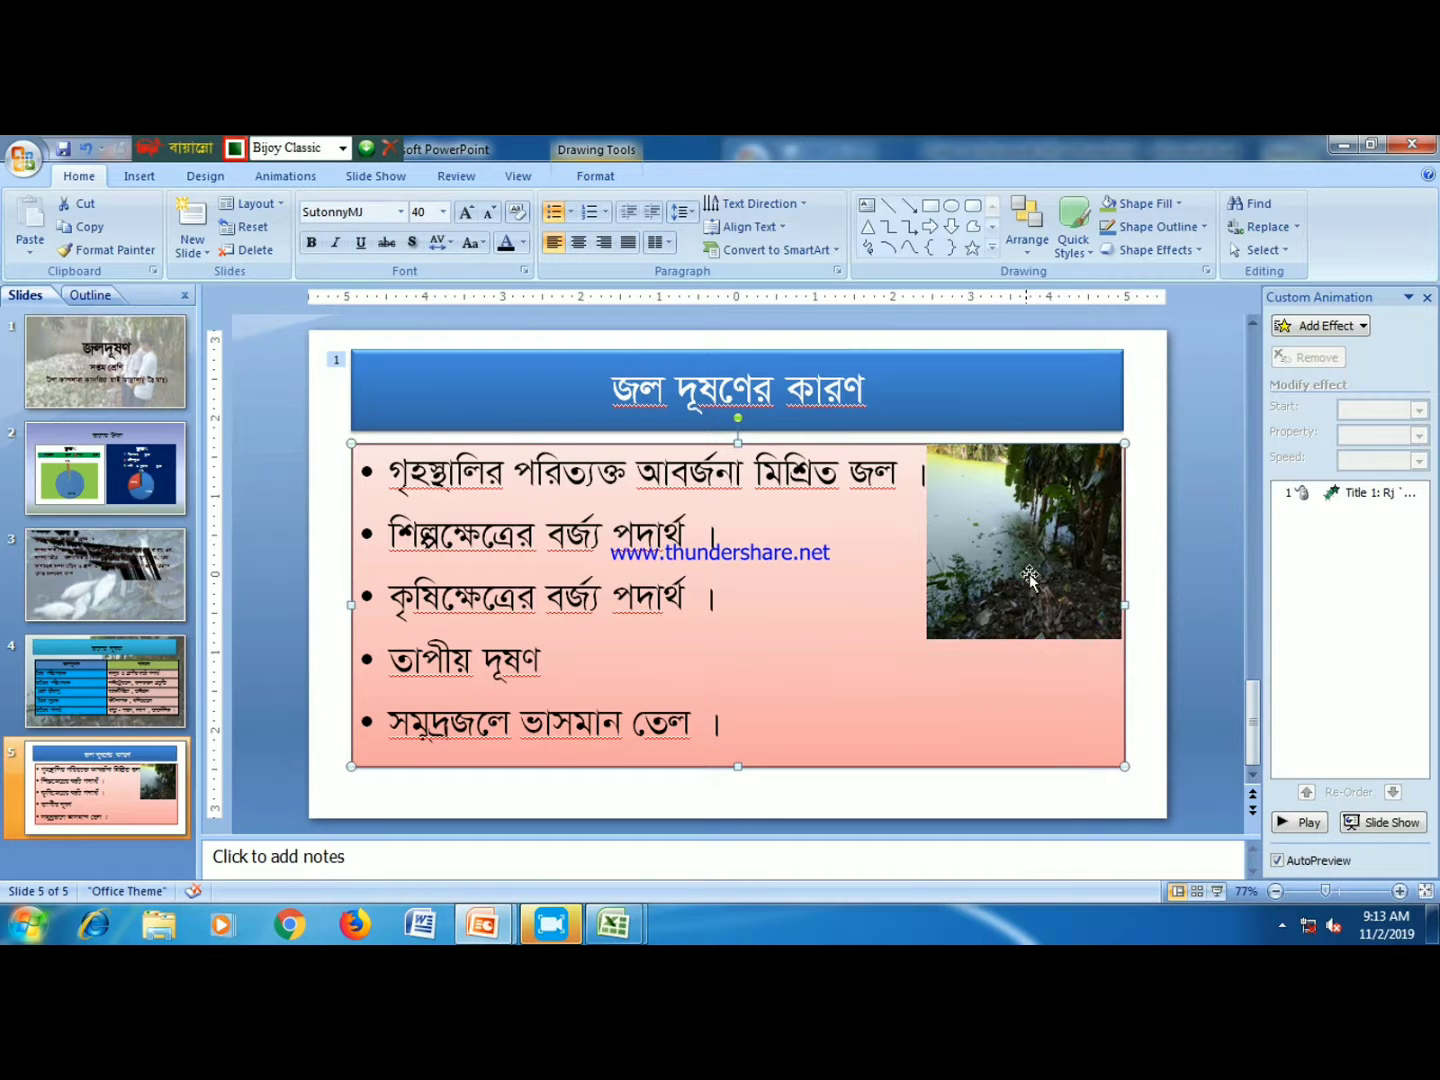
pyautogui.moveTo(1093, 637); pyautogui.dragTo(1015, 696)
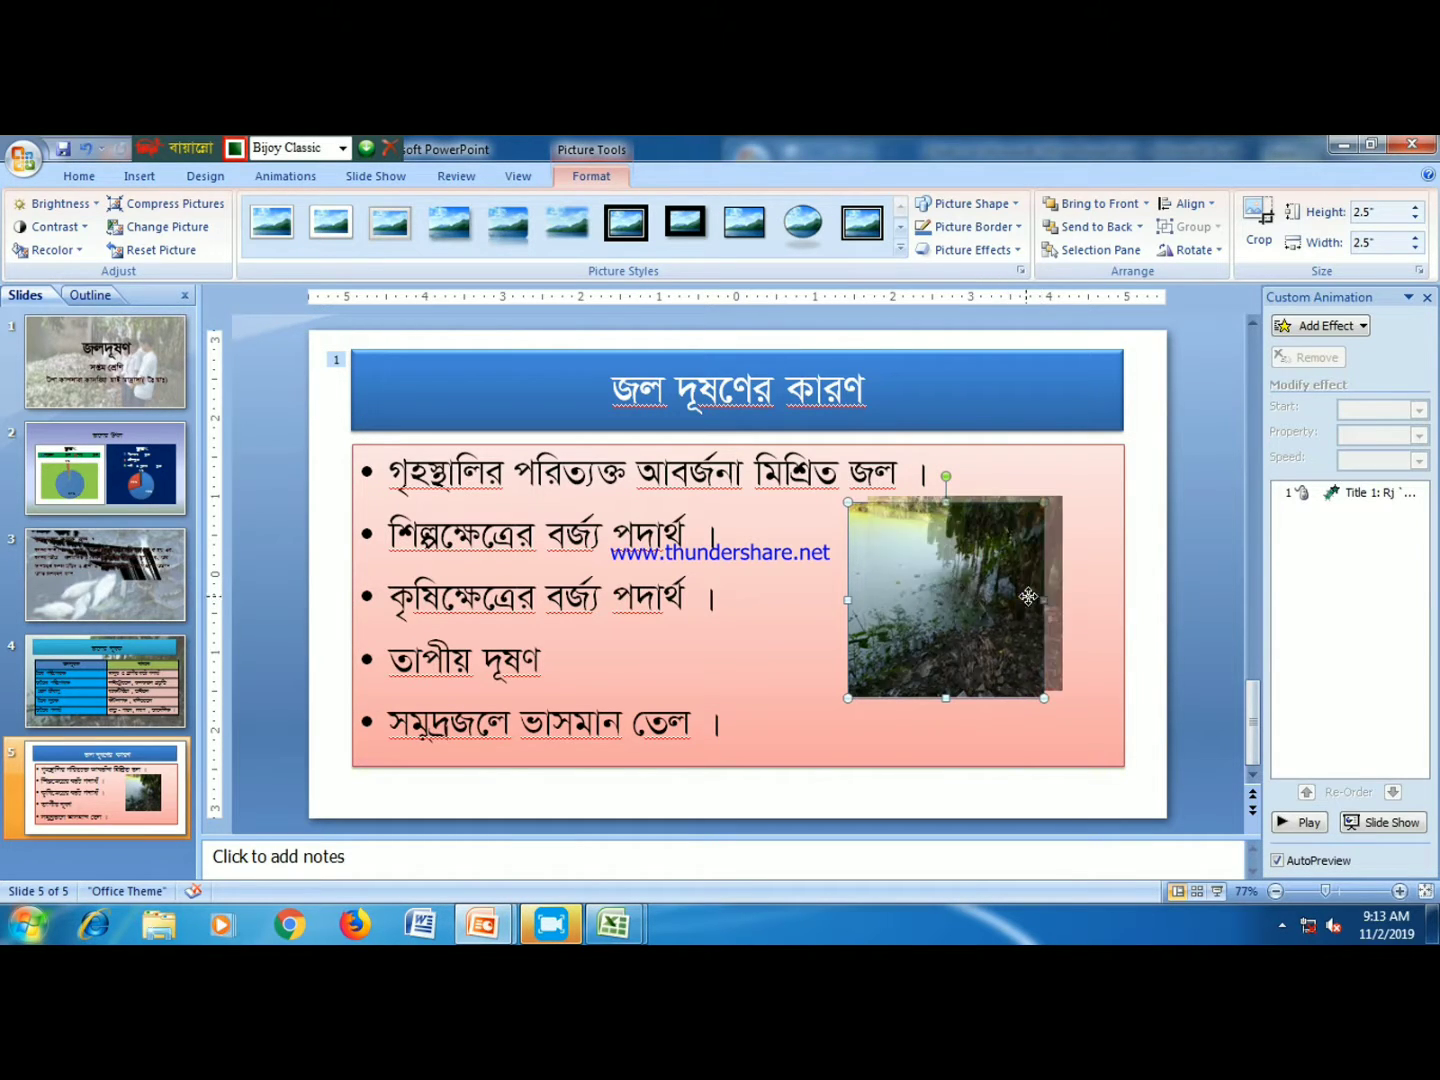
pyautogui.moveTo(1039, 604); pyautogui.dragTo(1077, 597)
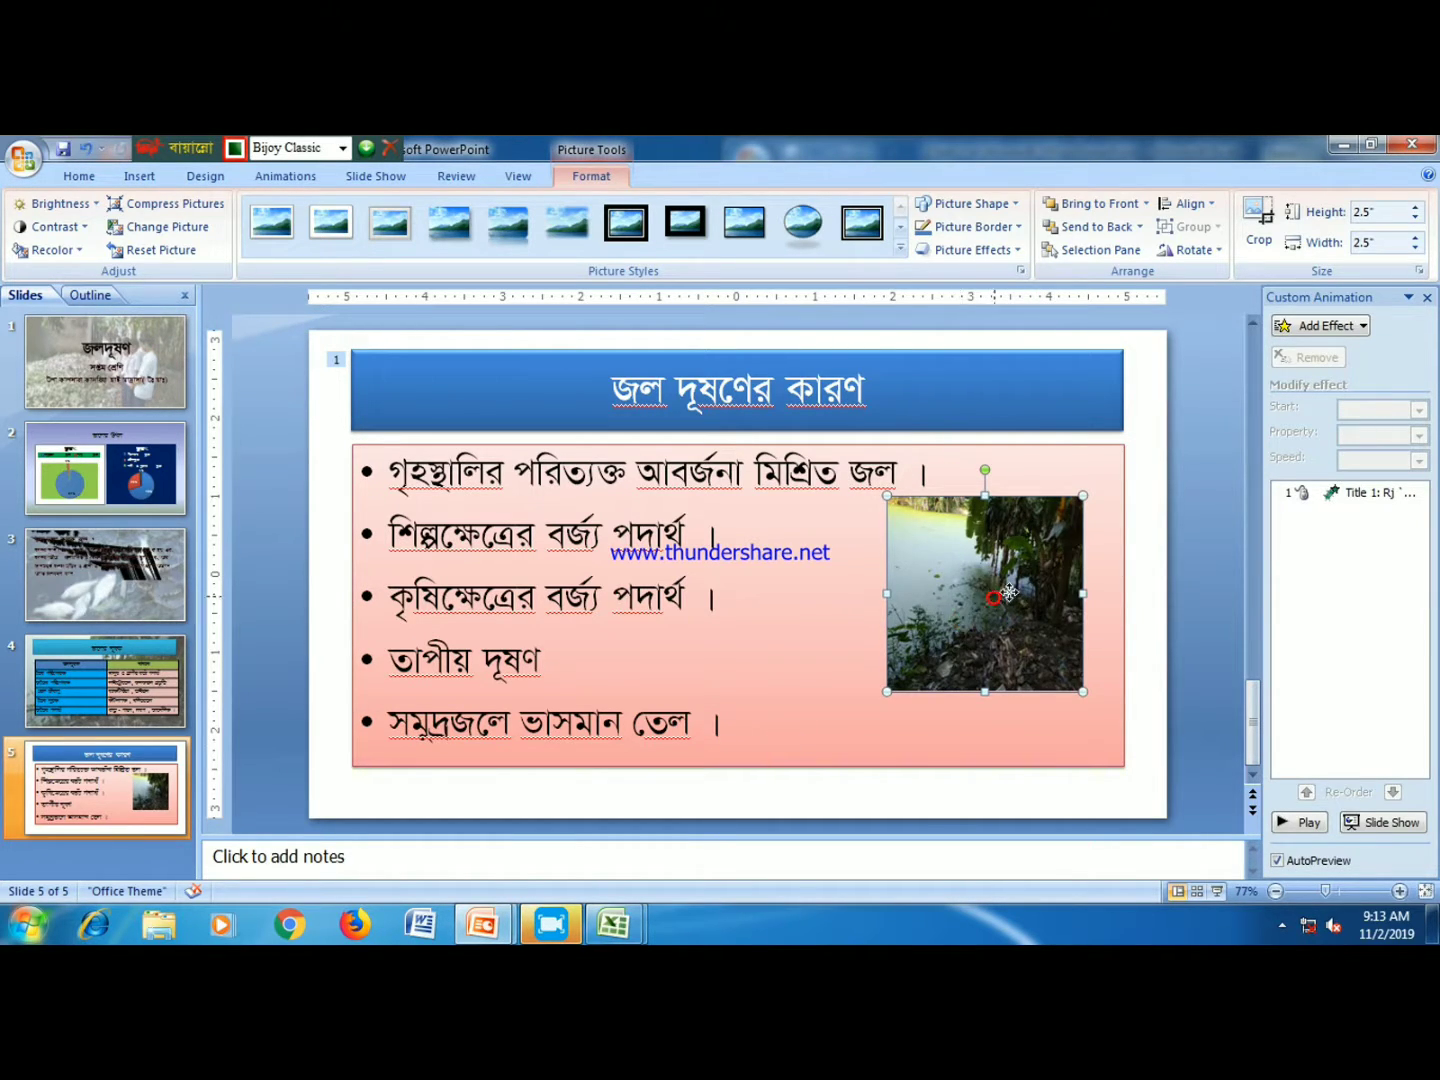
pyautogui.moveTo(986, 601); pyautogui.dragTo(1024, 557)
pyautogui.moveTo(1026, 651); pyautogui.dragTo(1023, 550)
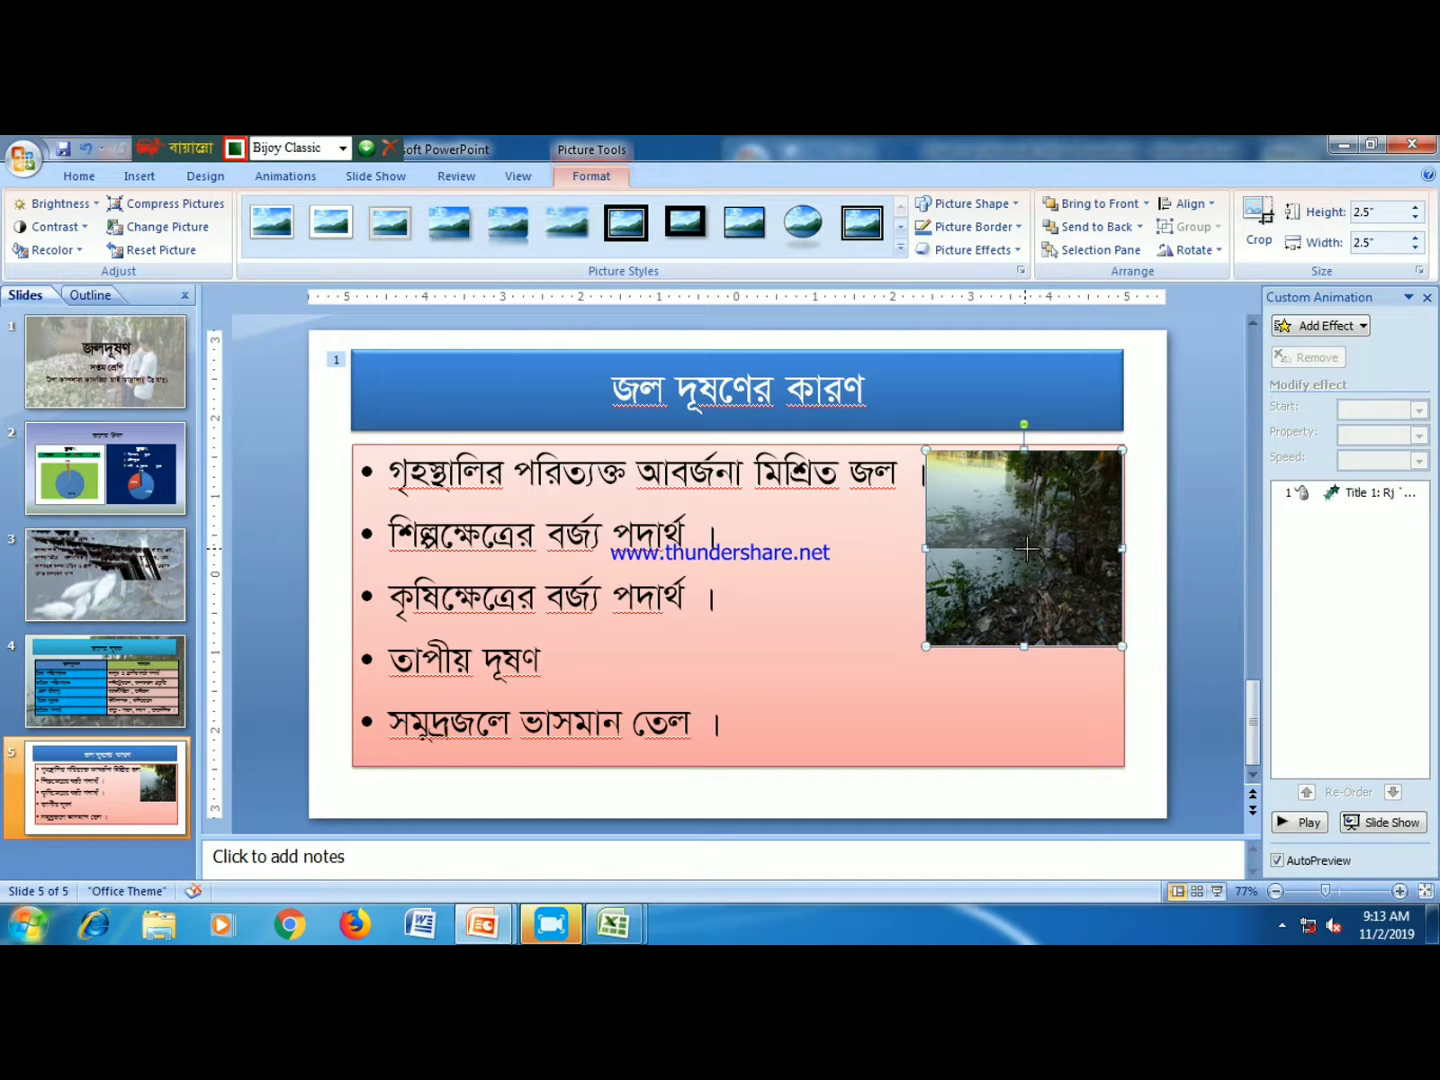
pyautogui.click(993, 677)
# - Insert the power-plant river picture, shrink it, and place it below the pond photo
pyautogui.click(140, 175)
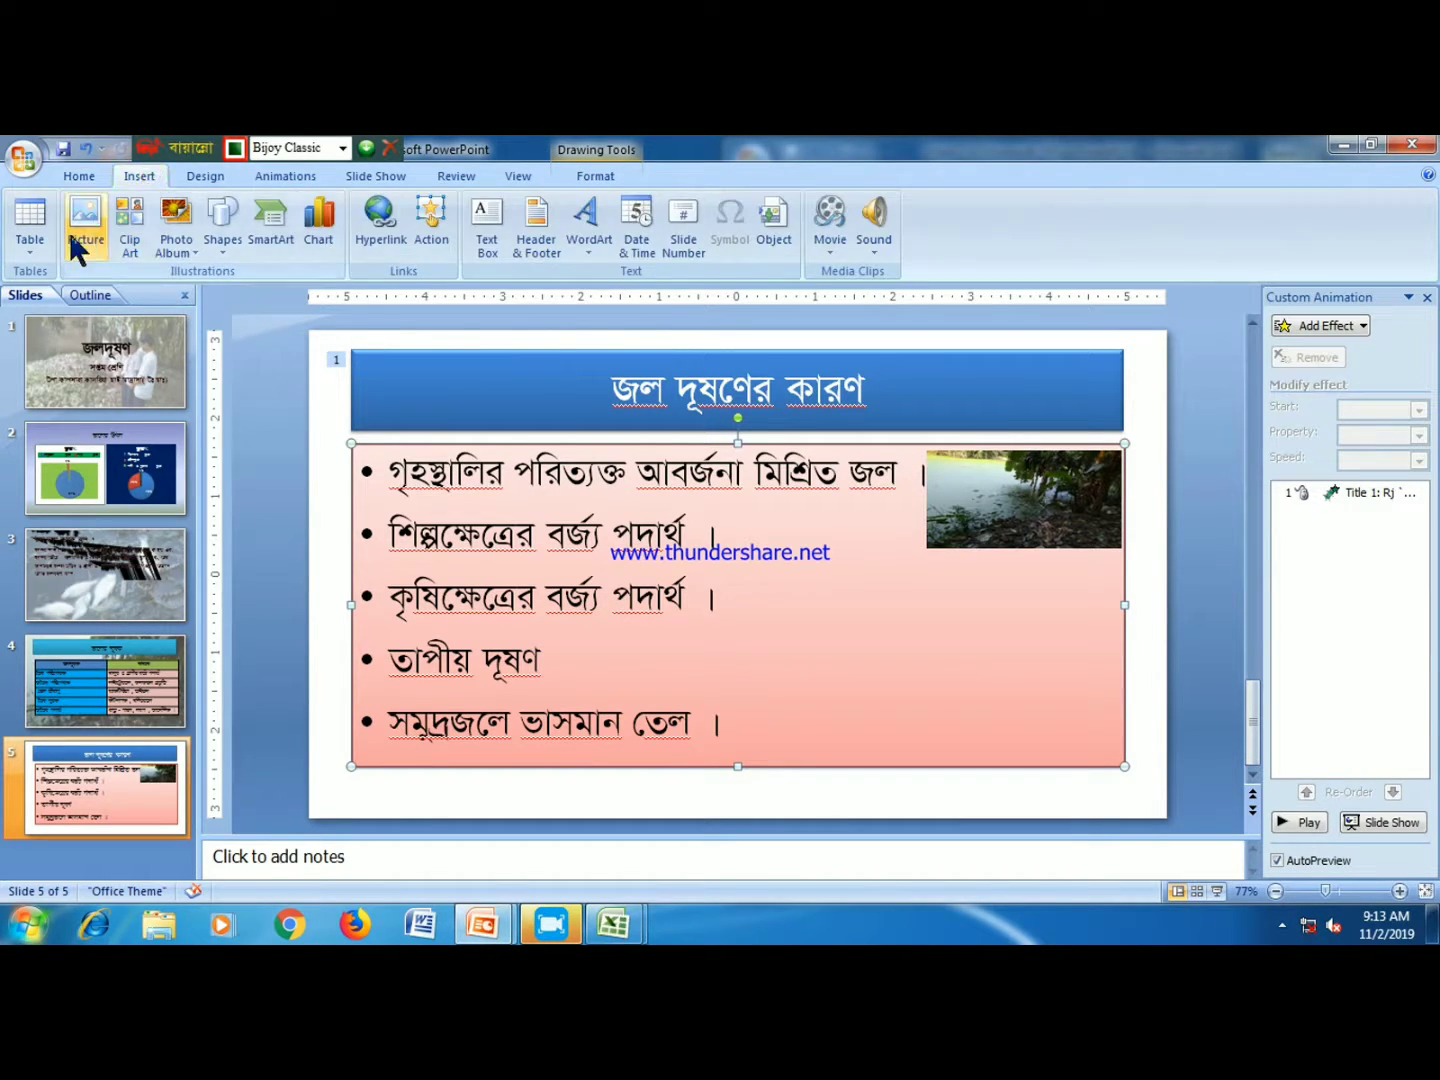
pyautogui.click(87, 225)
pyautogui.scroll(-1, 700, 320)
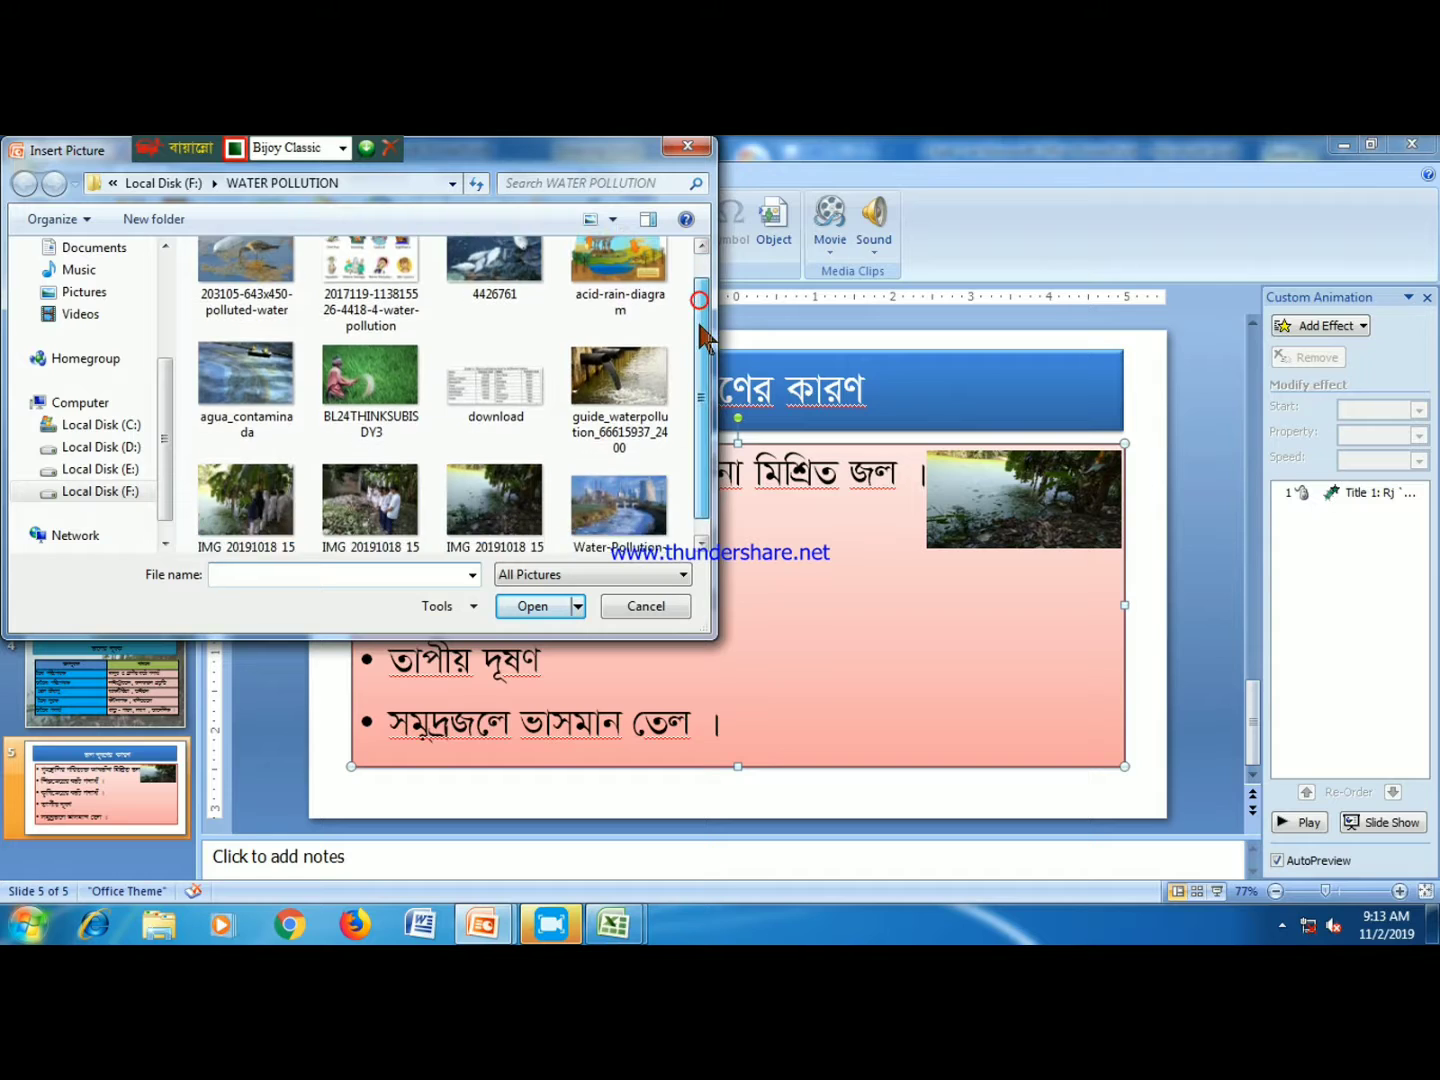
pyautogui.click(619, 491)
pyautogui.click(540, 608)
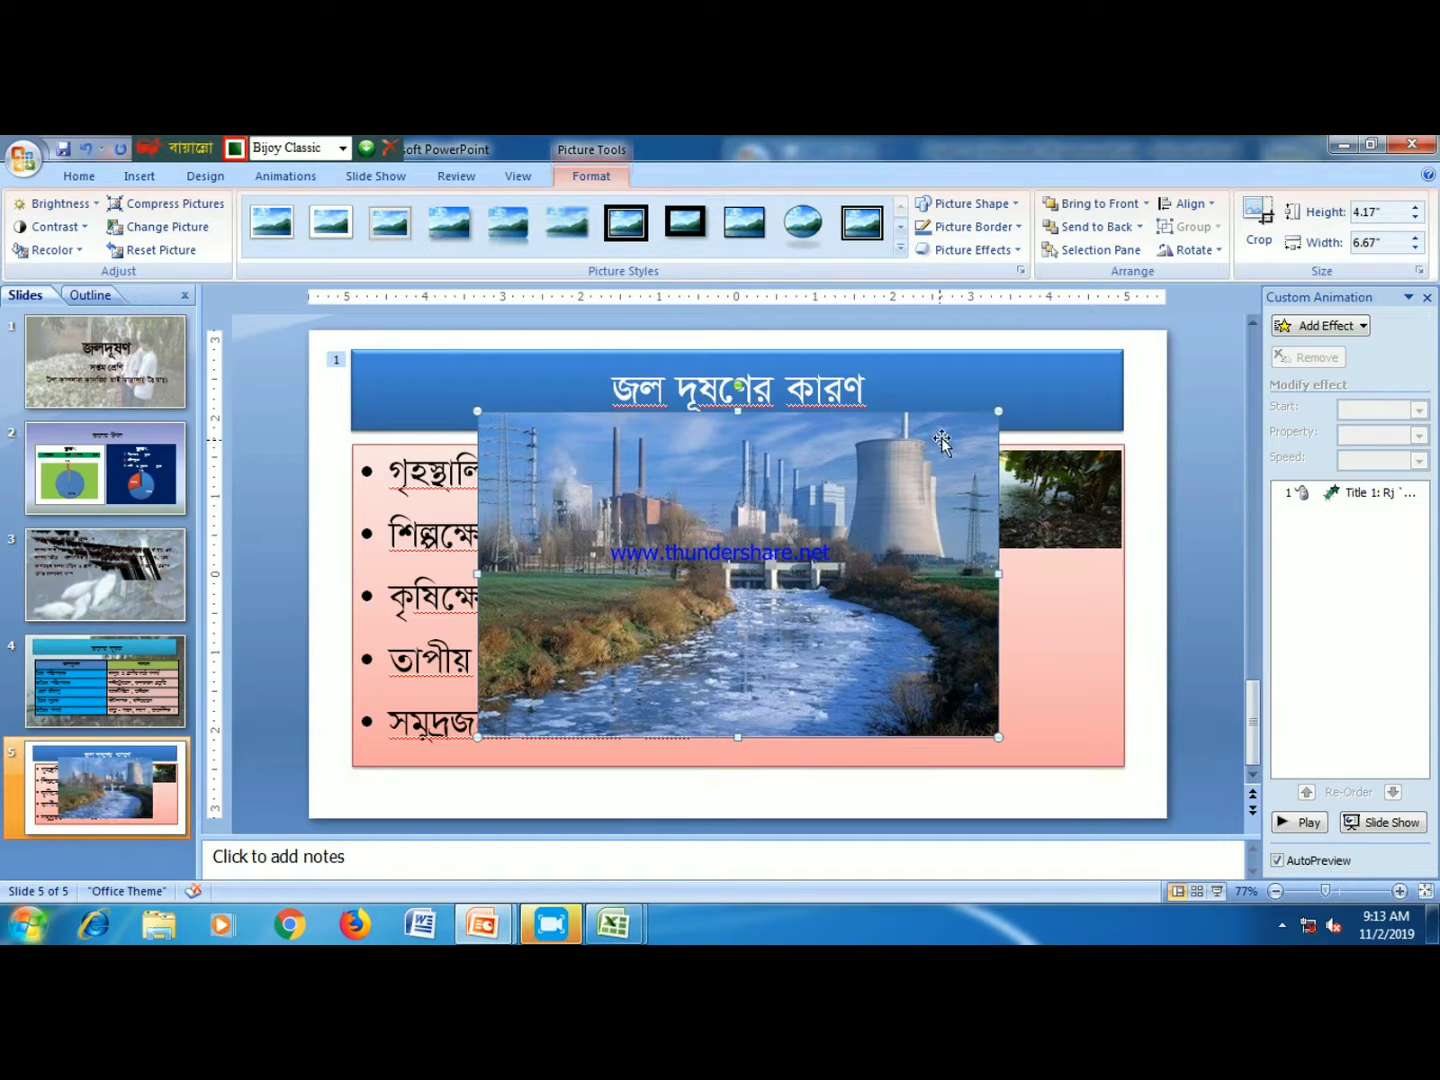
pyautogui.moveTo(1000, 409); pyautogui.dragTo(667, 618)
pyautogui.moveTo(611, 676)
pyautogui.mouseDown()
pyautogui.moveTo(1058, 611)
pyautogui.moveTo(1021, 652)
pyautogui.moveTo(1041, 612)
pyautogui.moveTo(1034, 635)
pyautogui.mouseUp()
pyautogui.click(959, 730)
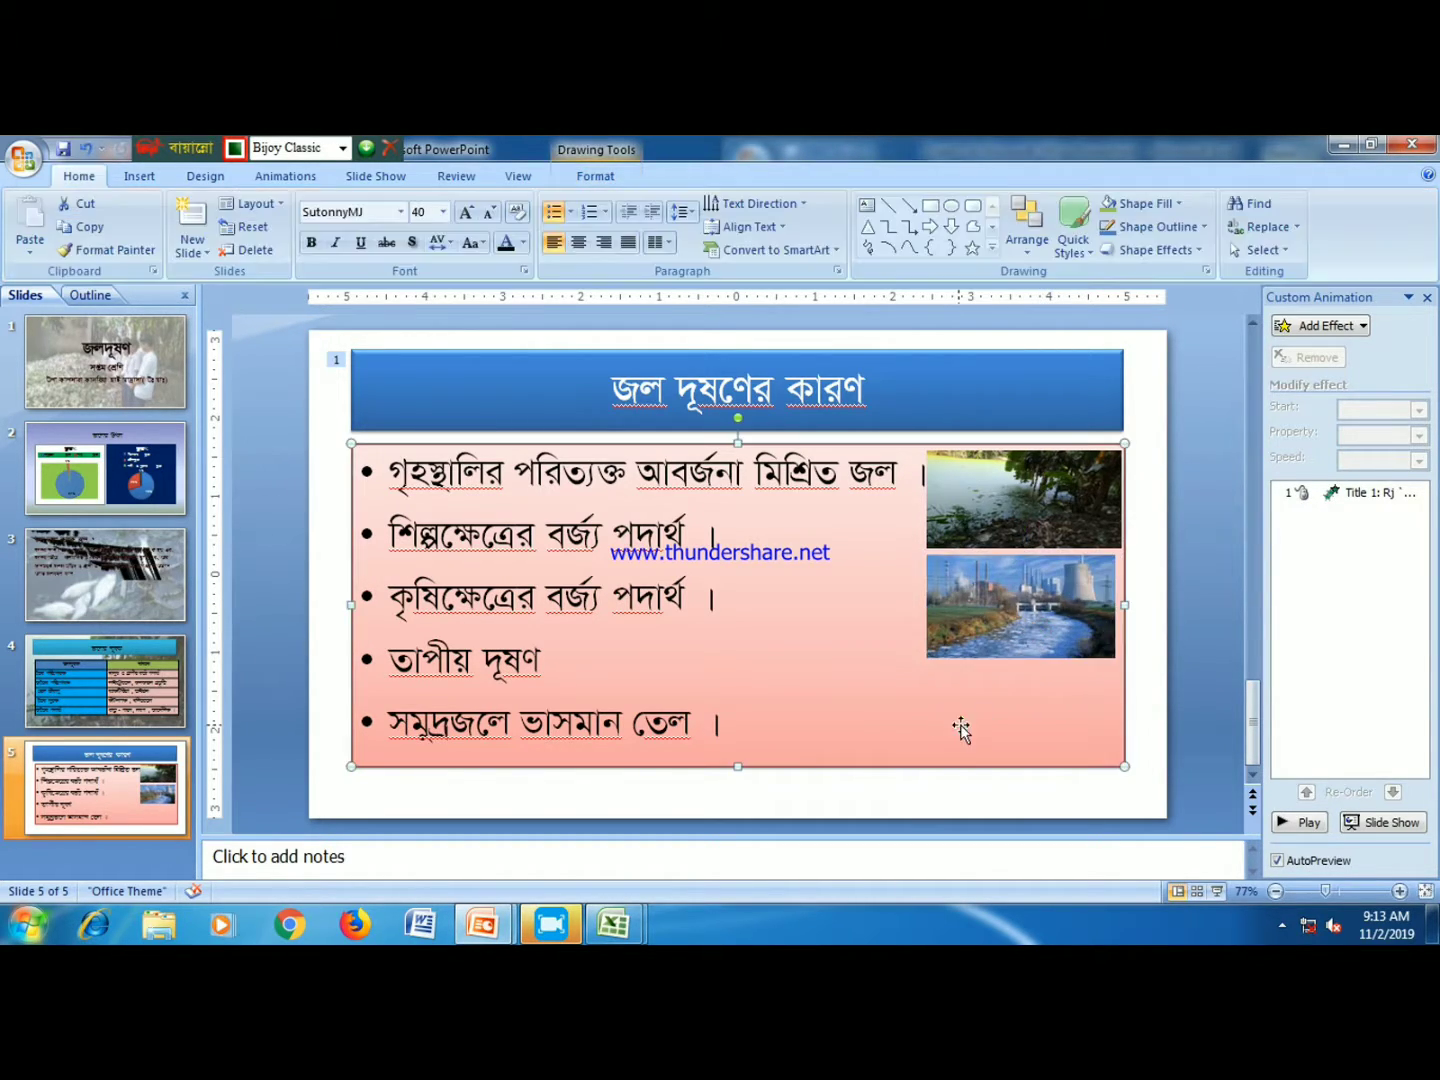
# - Insert the oil-slick boat picture, resize it to 1.31 by 2 inches, and place it bottom-right
pyautogui.click(139, 177)
pyautogui.click(104, 247)
pyautogui.click(620, 410)
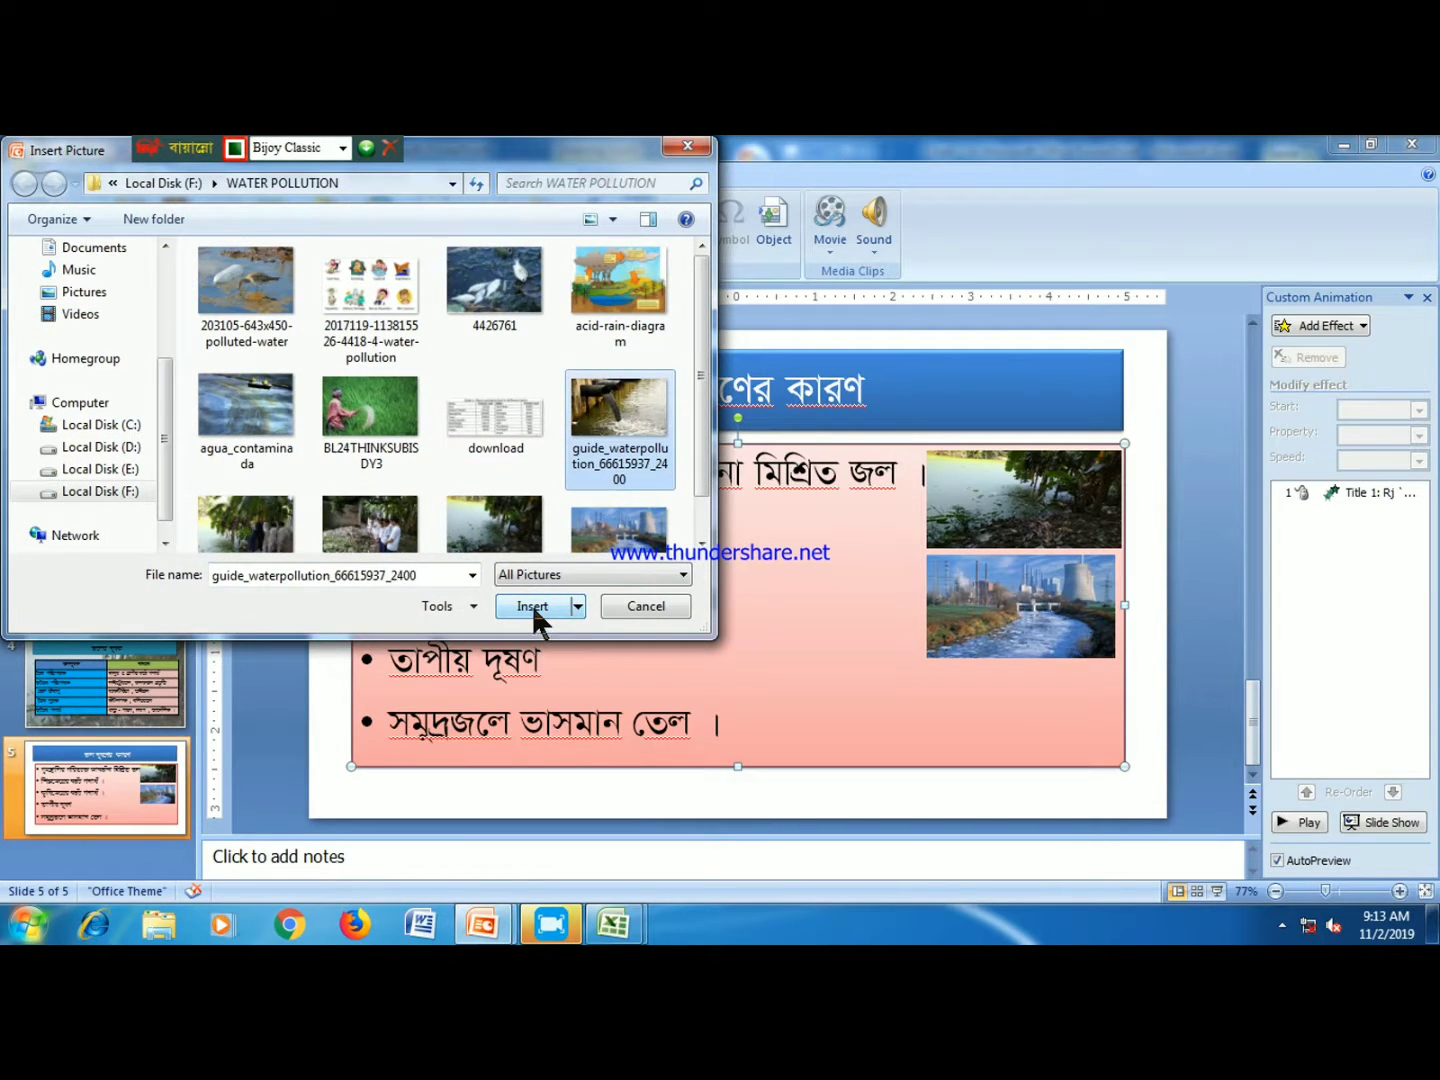
pyautogui.click(548, 608)
pyautogui.moveTo(929, 448); pyautogui.dragTo(758, 563)
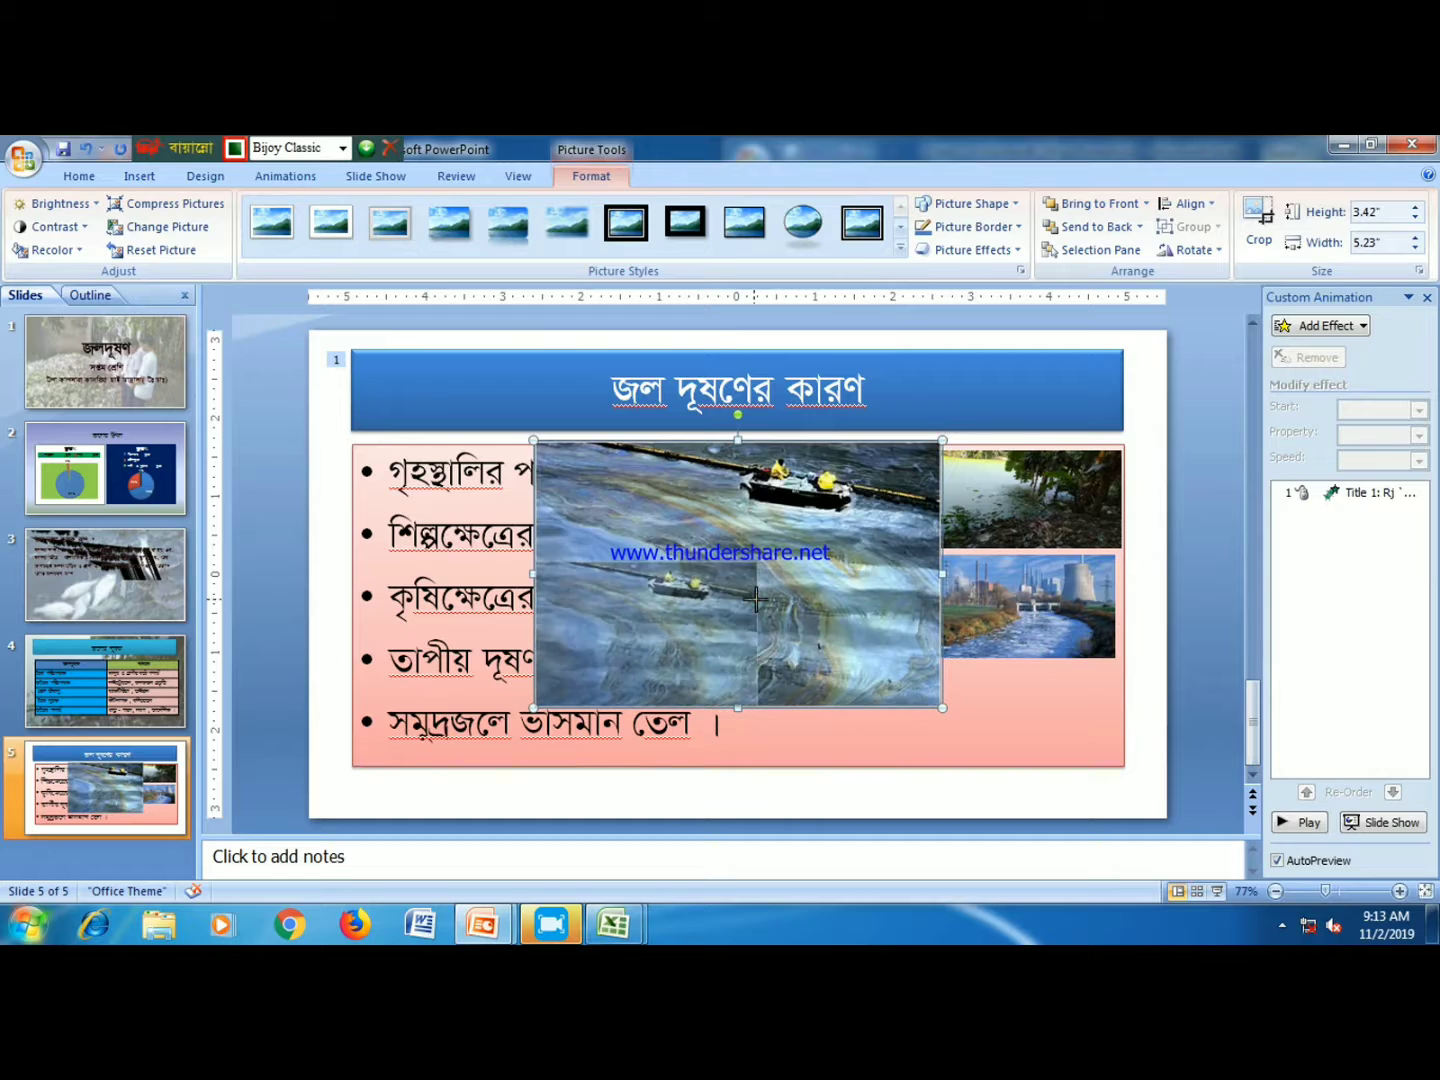
pyautogui.moveTo(685, 651); pyautogui.dragTo(1048, 679)
pyautogui.moveTo(1017, 590)
pyautogui.mouseDown()
pyautogui.moveTo(946, 631)
pyautogui.moveTo(1032, 712)
pyautogui.moveTo(1064, 714)
pyautogui.mouseUp()
pyautogui.moveTo(959, 715); pyautogui.dragTo(930, 715)
pyautogui.click(951, 800)
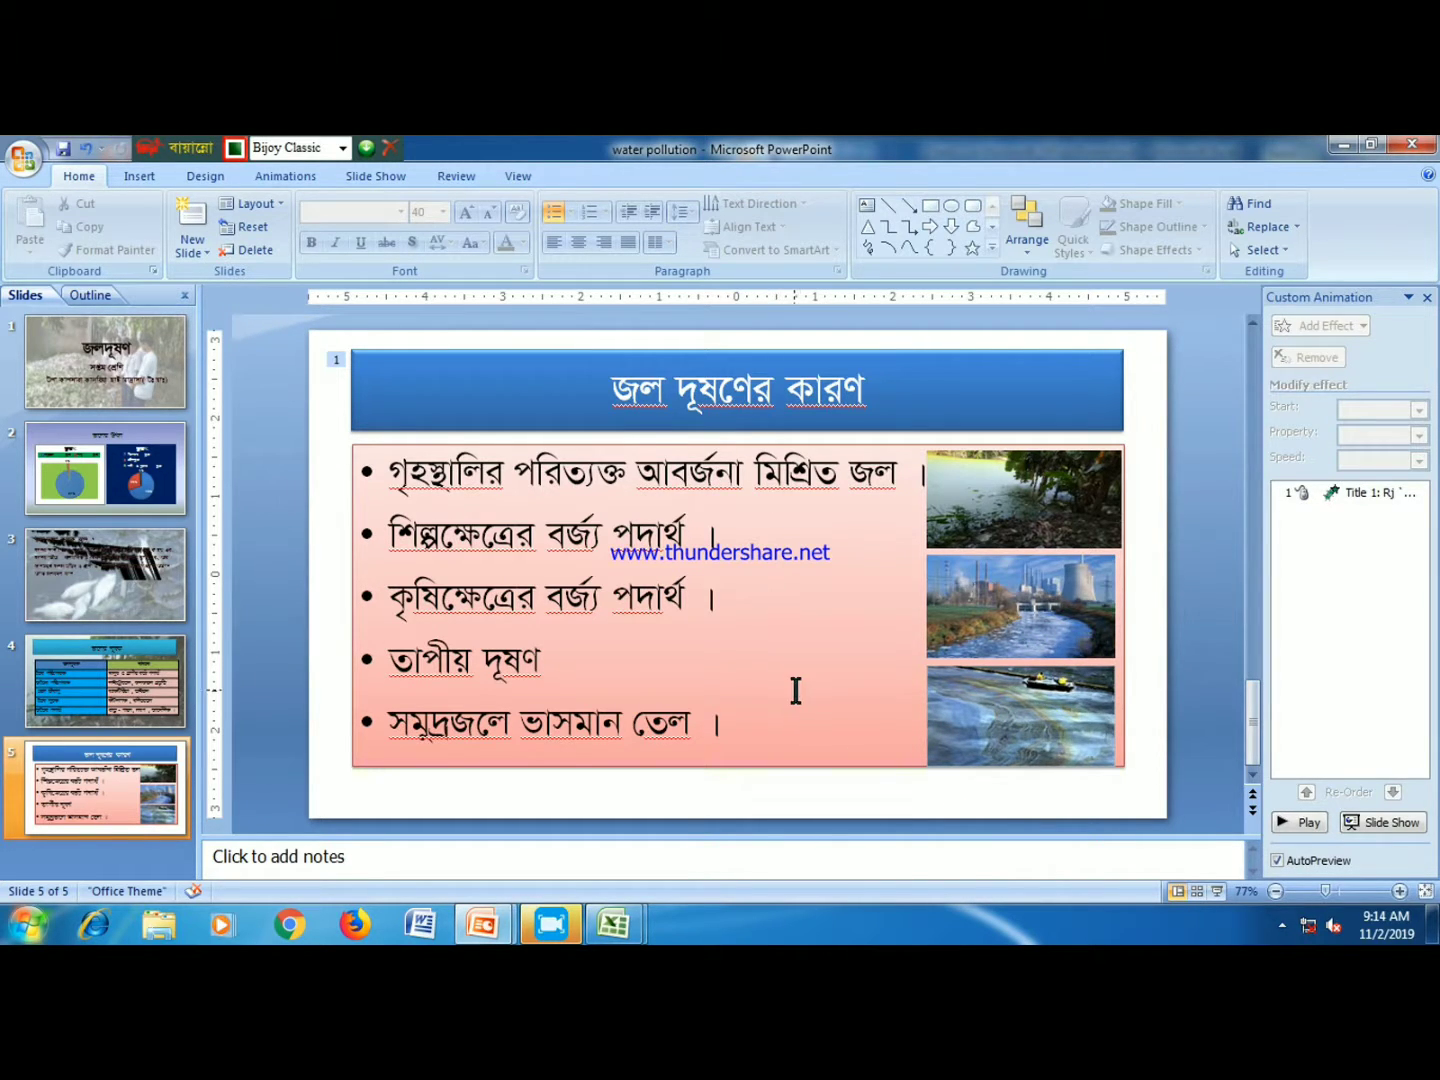
# - Append 'প্রভৃতি' to the last bullet, remove the stray comma and space, and end it with '।'
pyautogui.click(779, 740)
pyautogui.write('প')
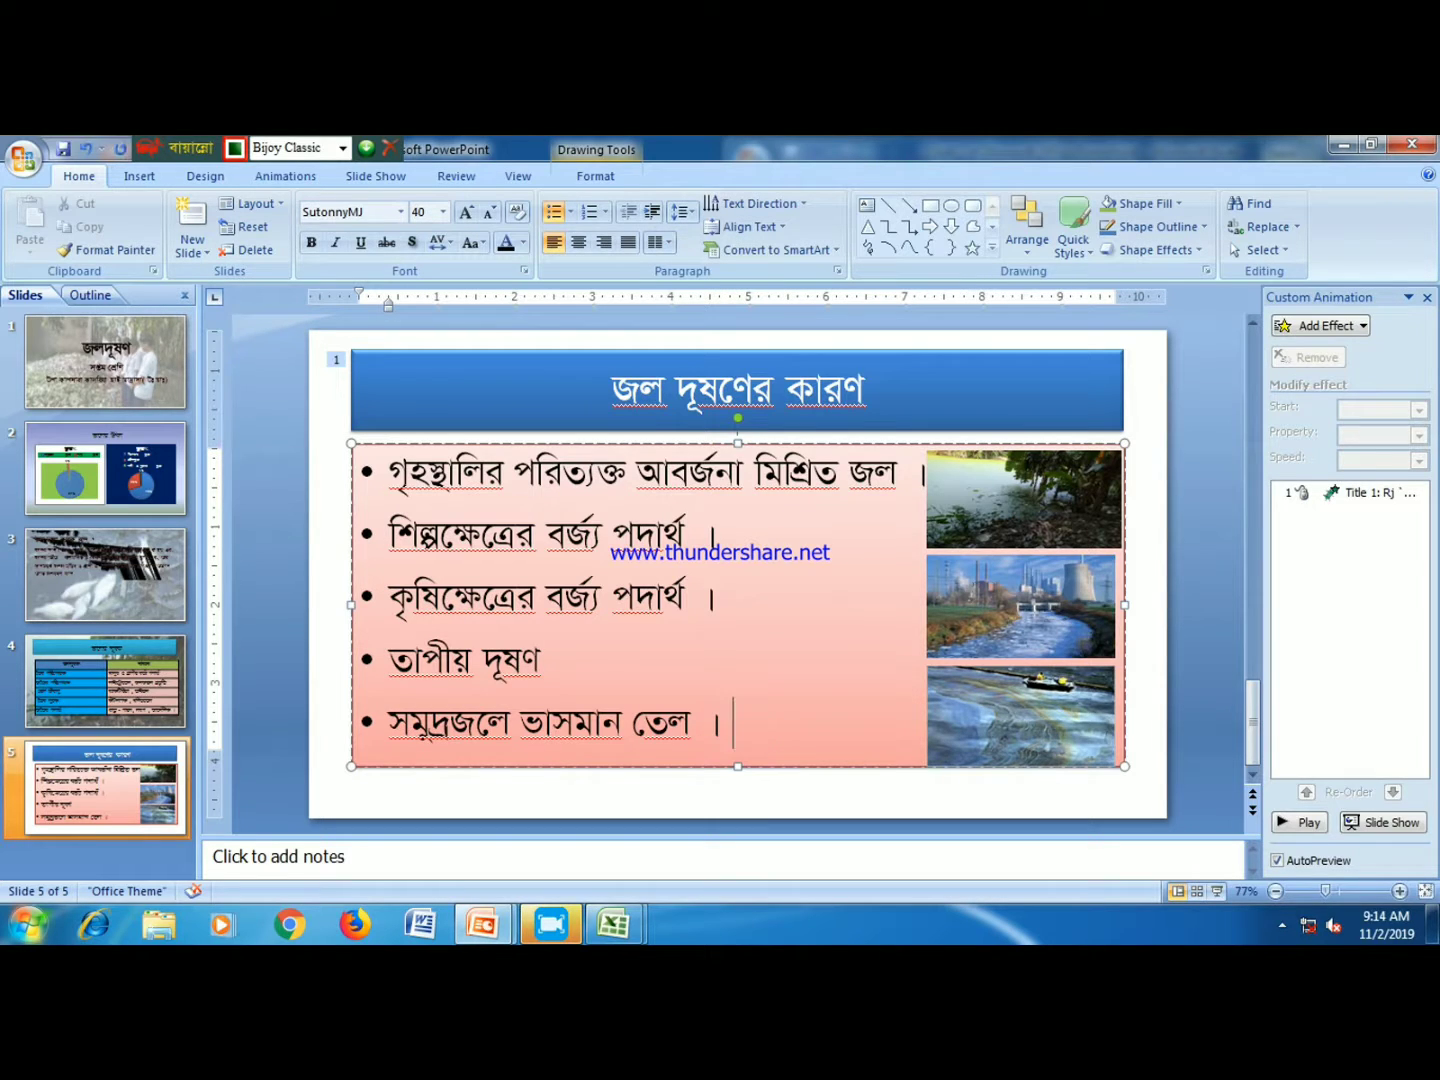
pyautogui.write('্রভ')
pyautogui.write('ৃতি')
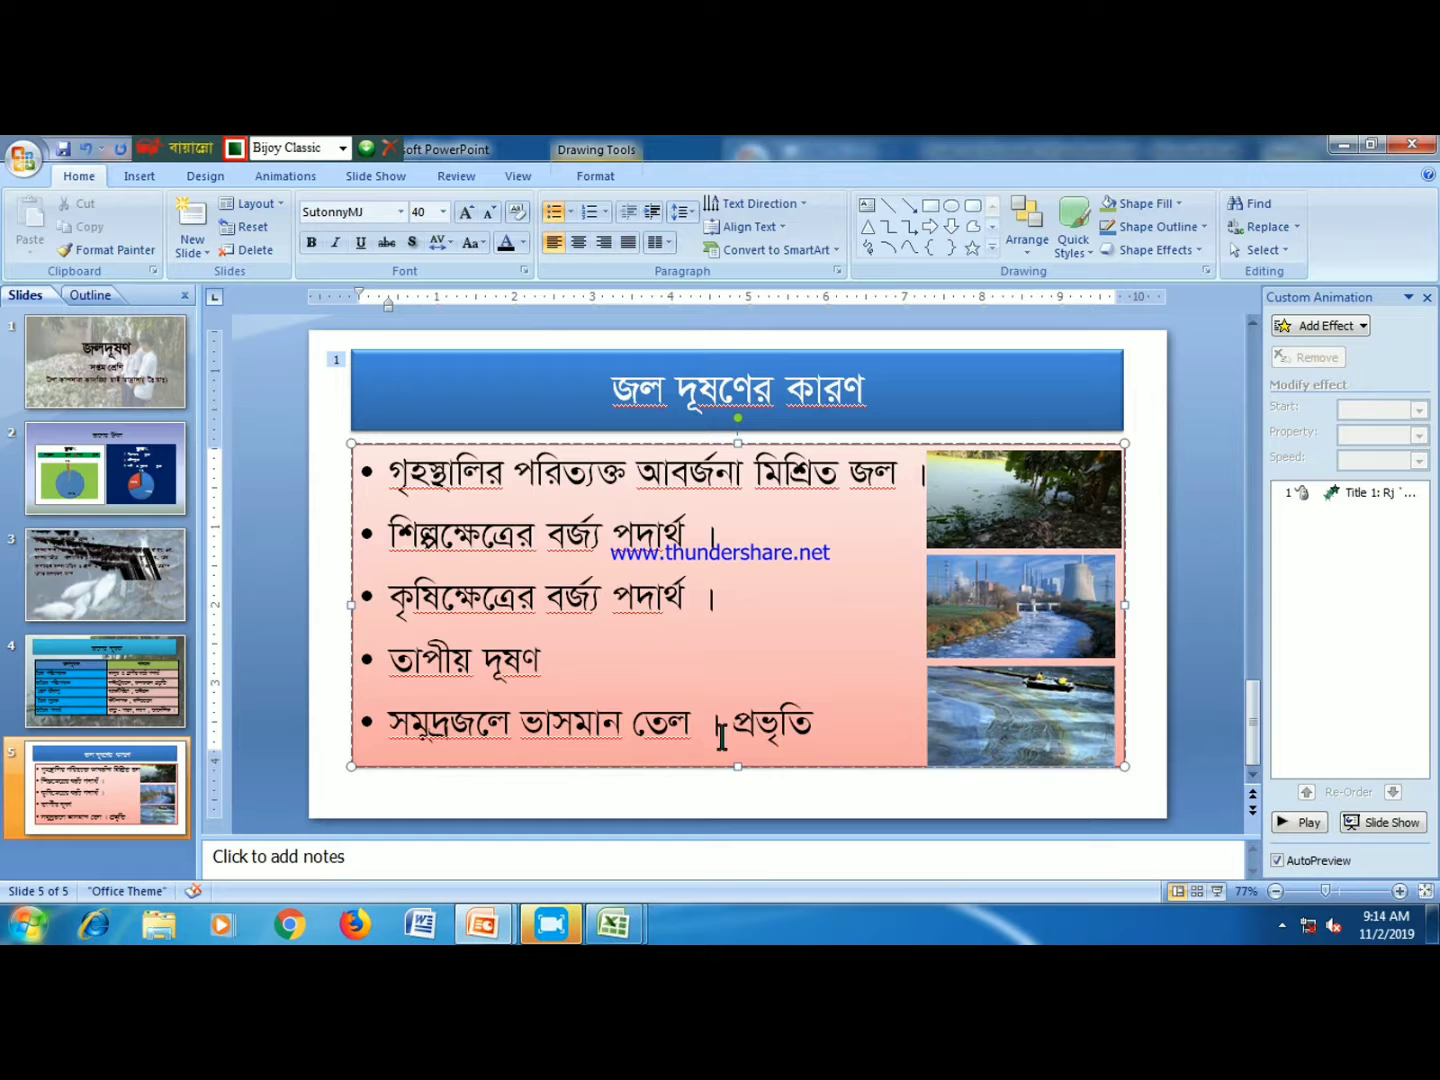
pyautogui.click(715, 738)
pyautogui.press('BackSpace')
pyautogui.write(',')
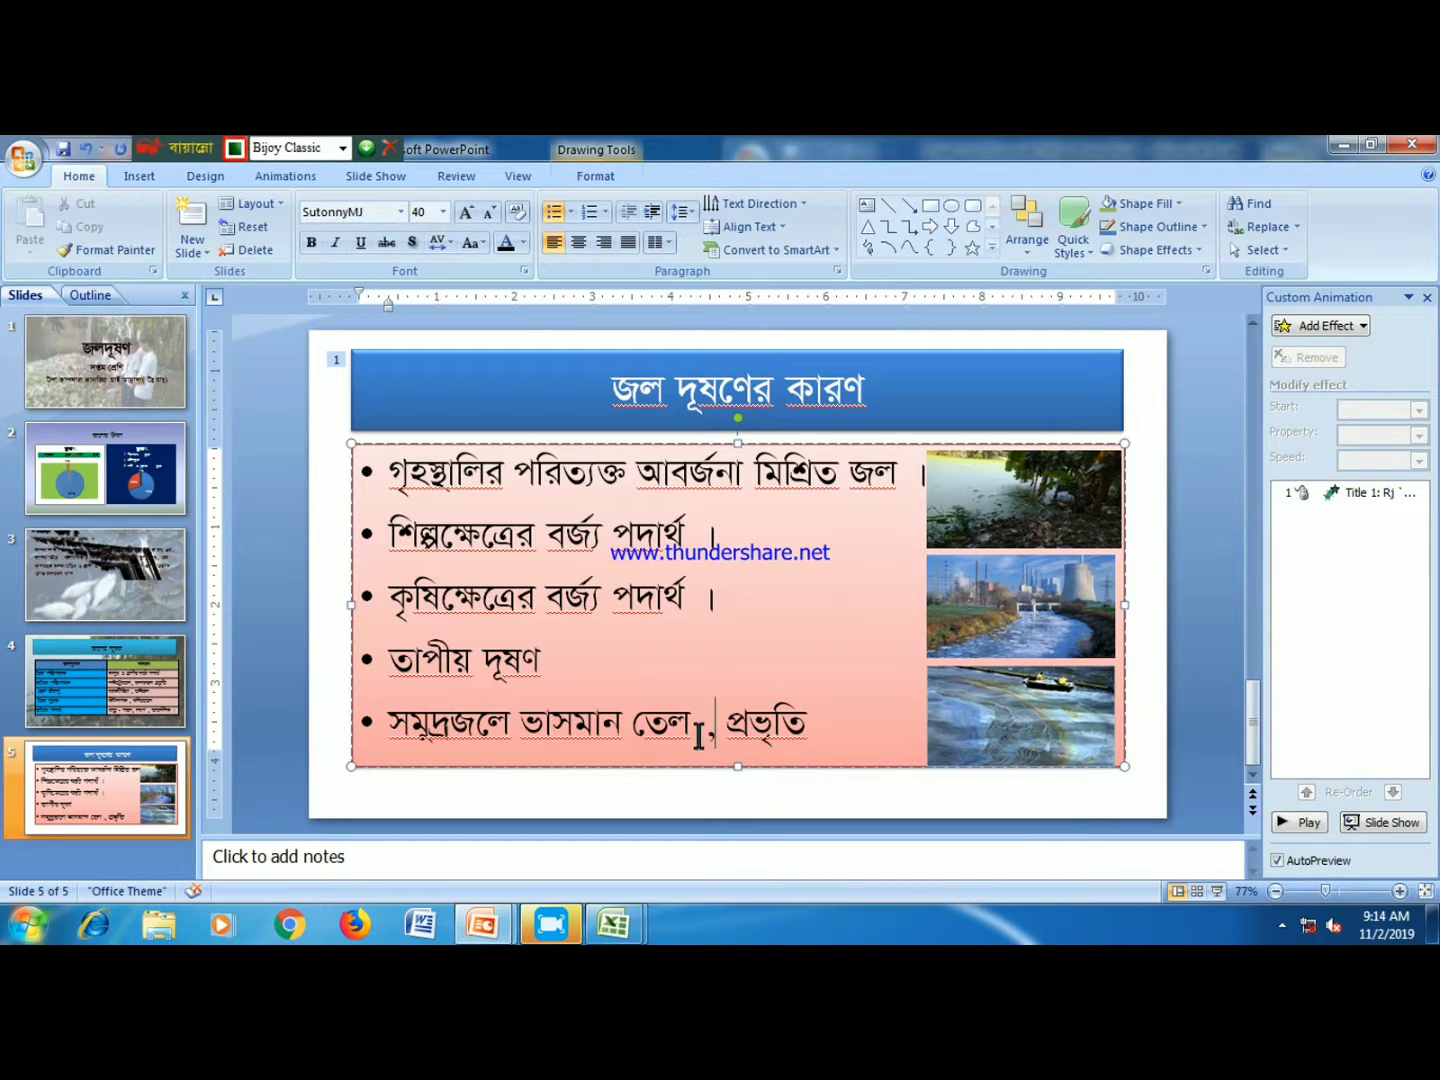
pyautogui.press('BackSpace')
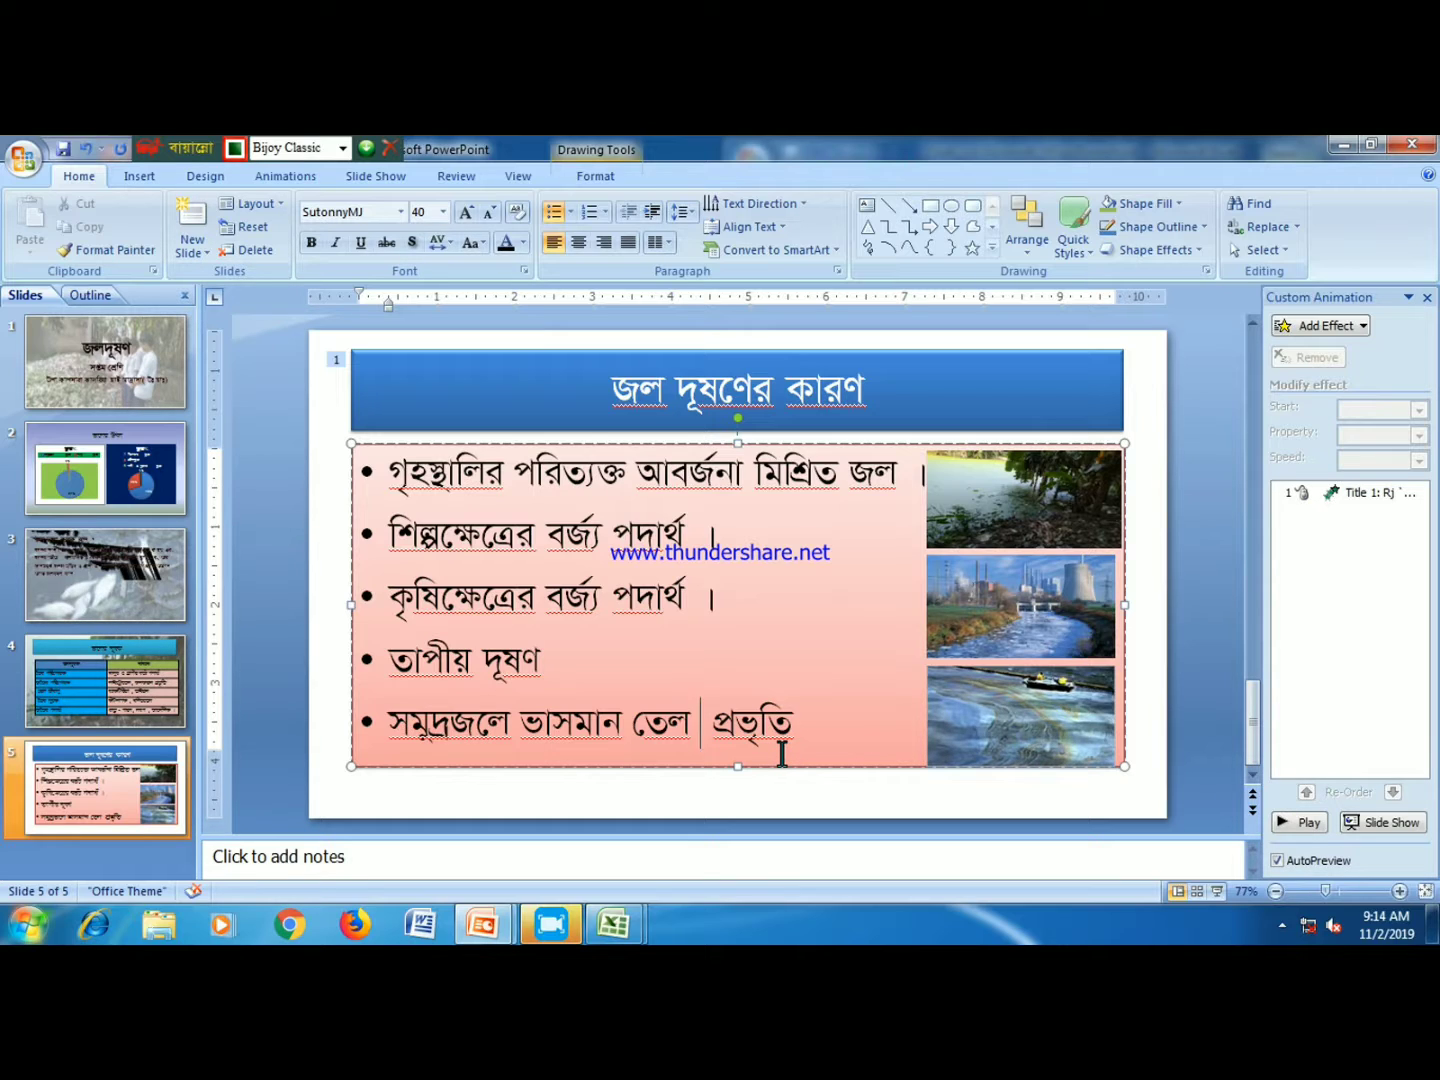
pyautogui.write('।')
pyautogui.press('Return')
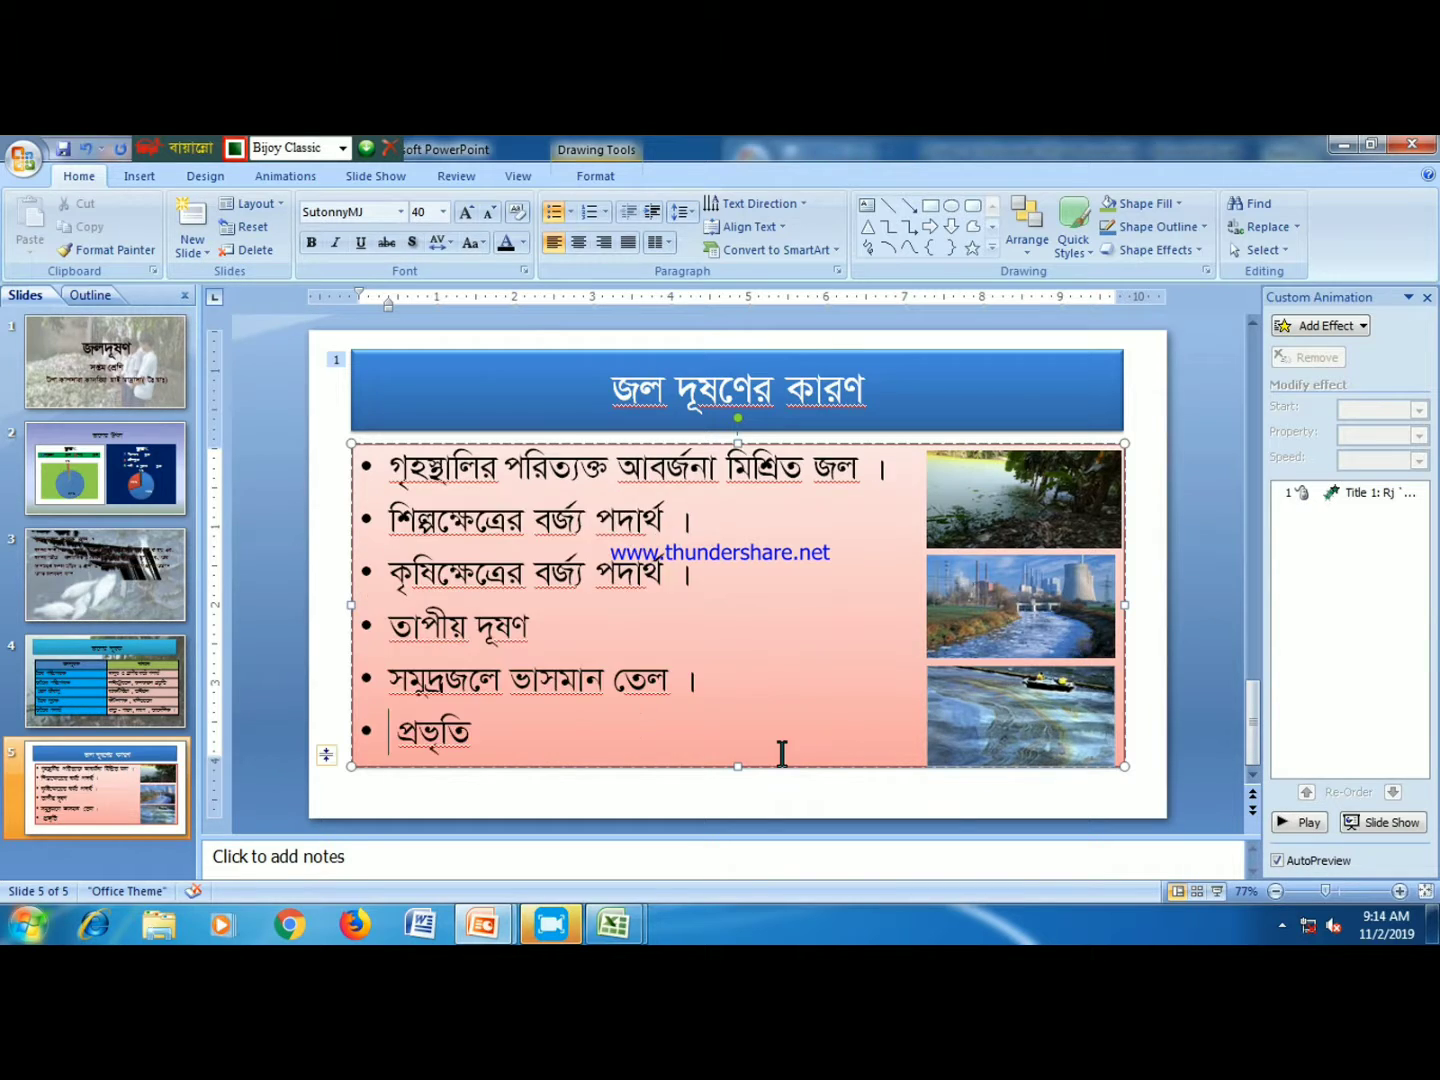
pyautogui.press('BackSpace')
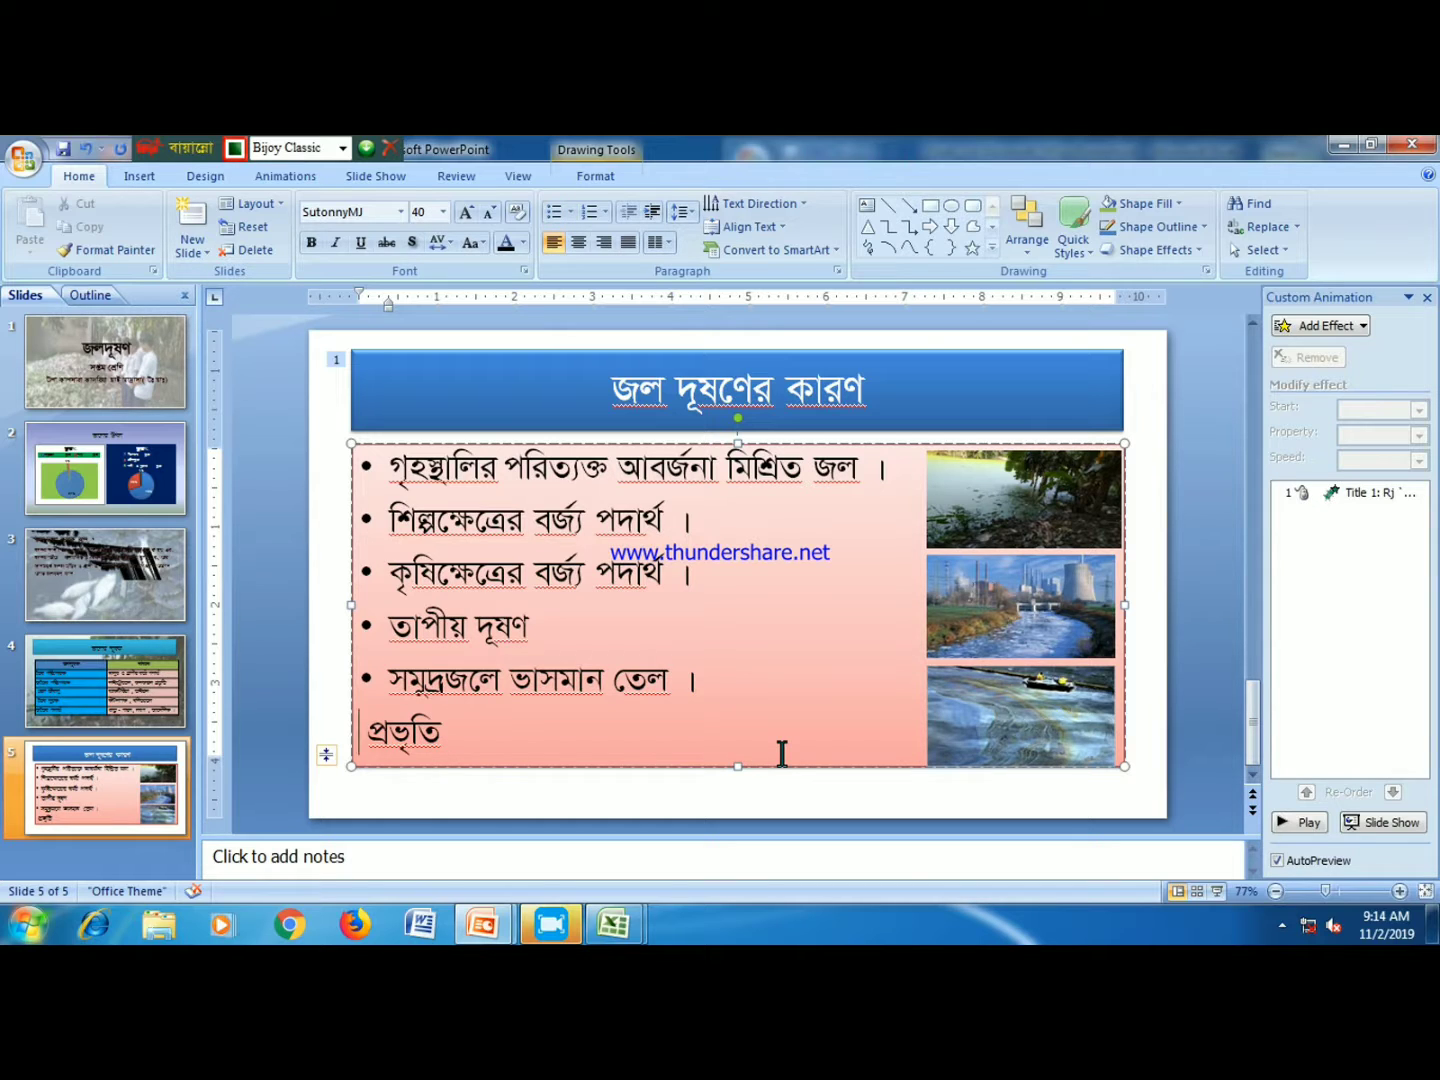
pyautogui.press('BackSpace')
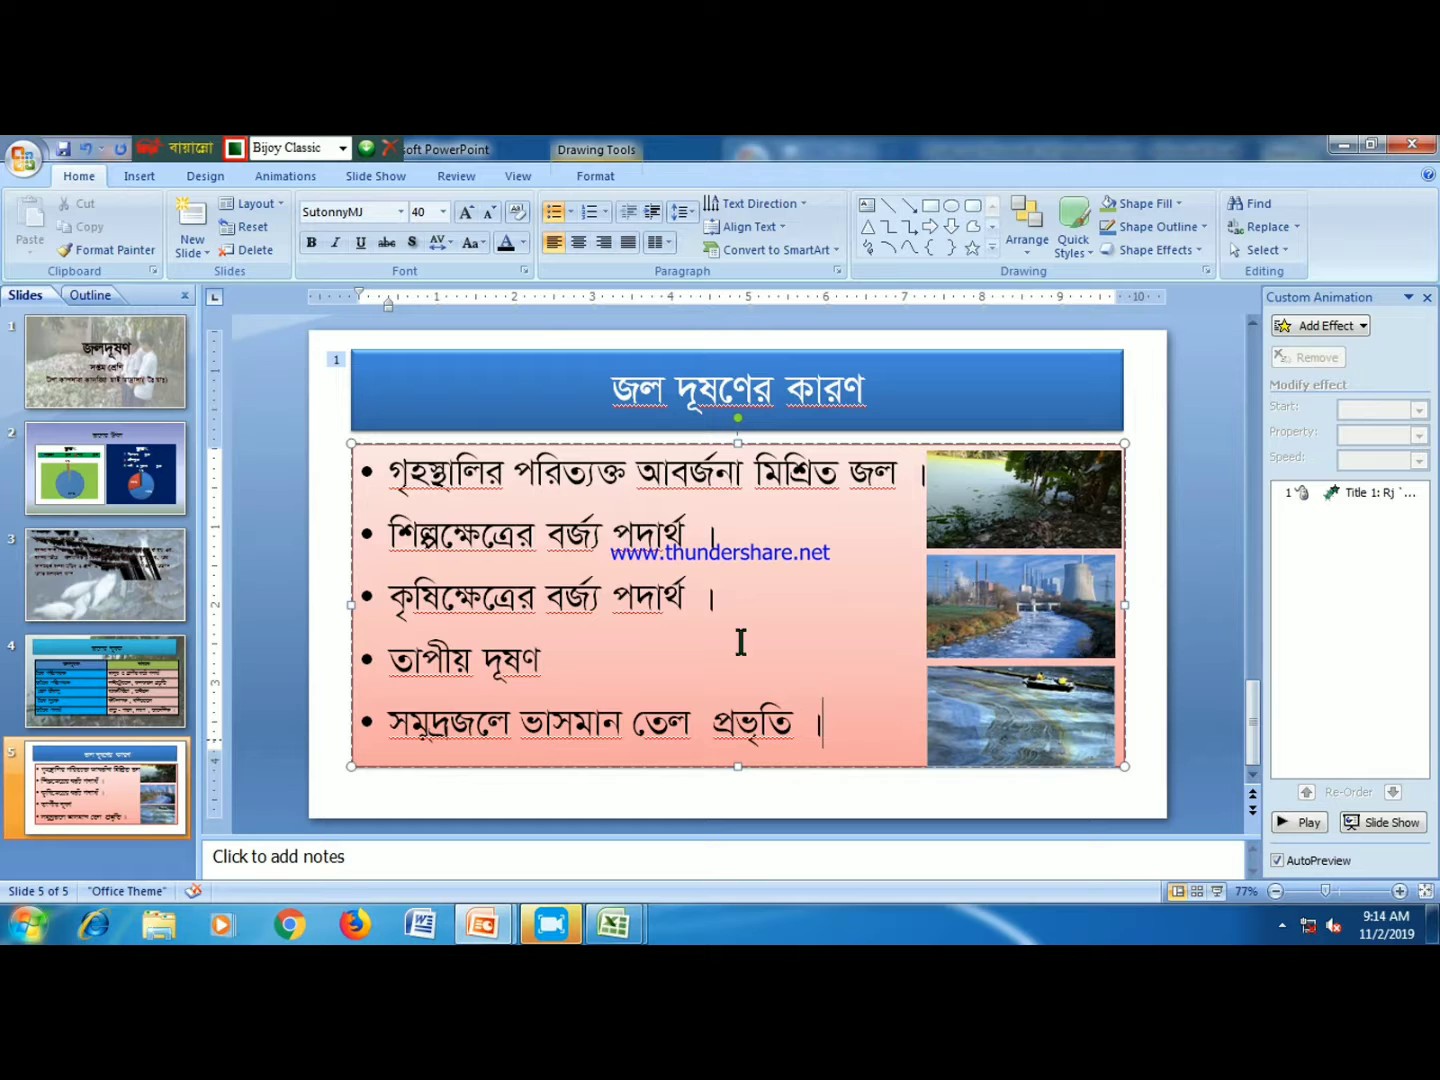
pyautogui.click(837, 742)
pyautogui.click(924, 791)
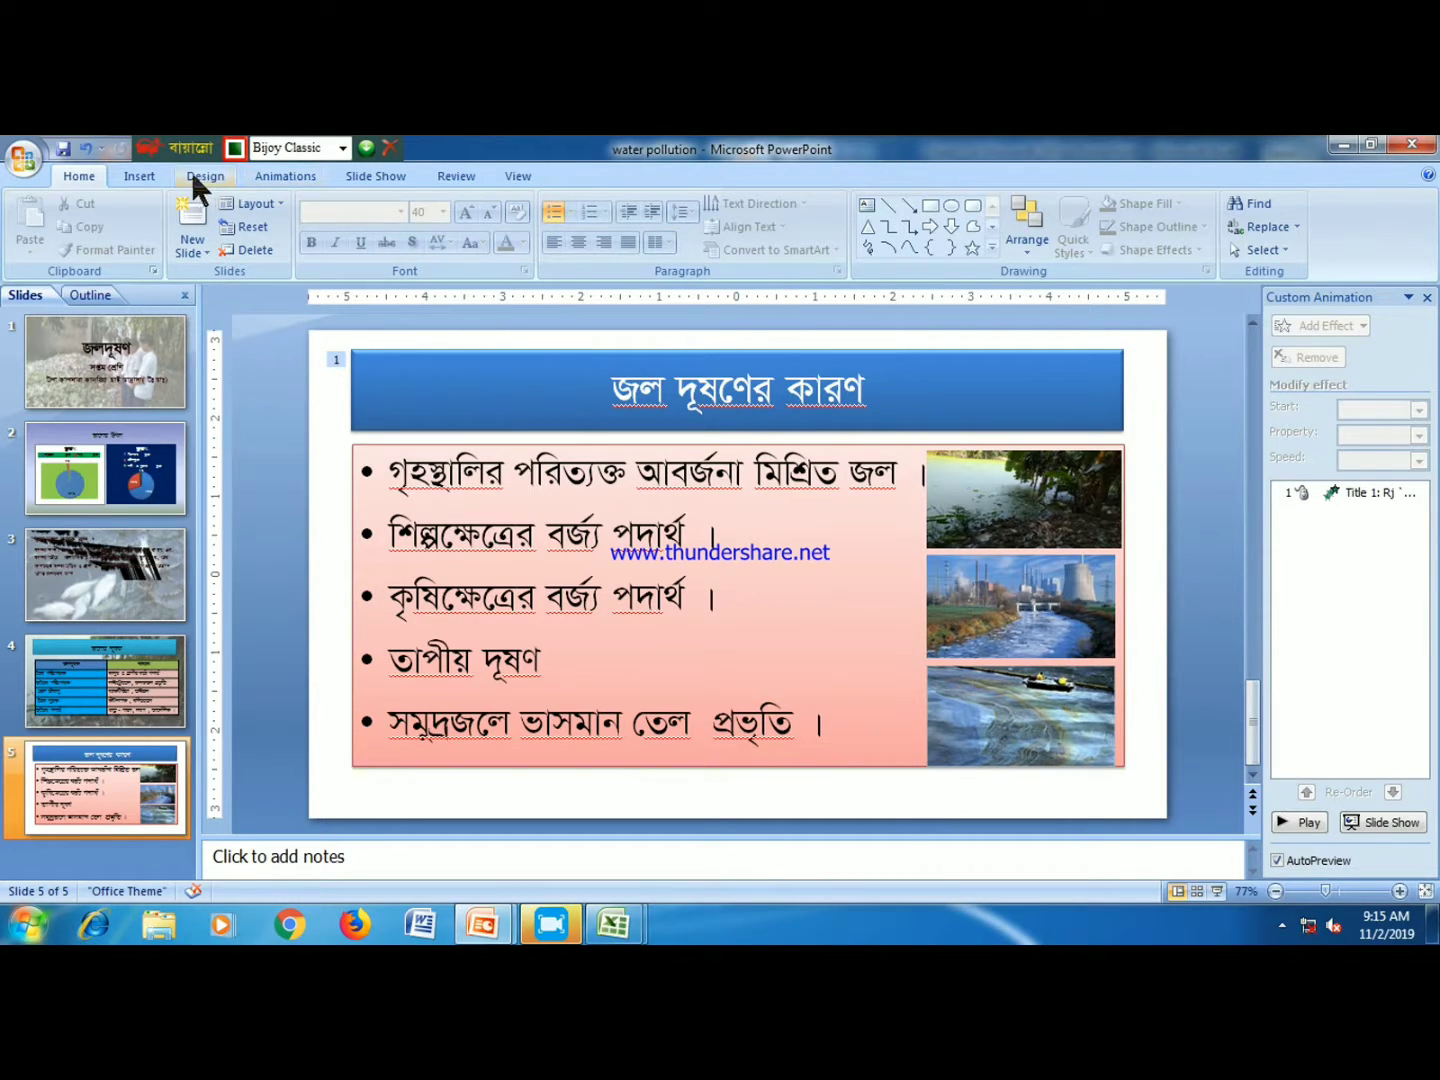
# - Draw a green block right arrow beside the top bullets
pyautogui.click(143, 172)
pyautogui.click(222, 225)
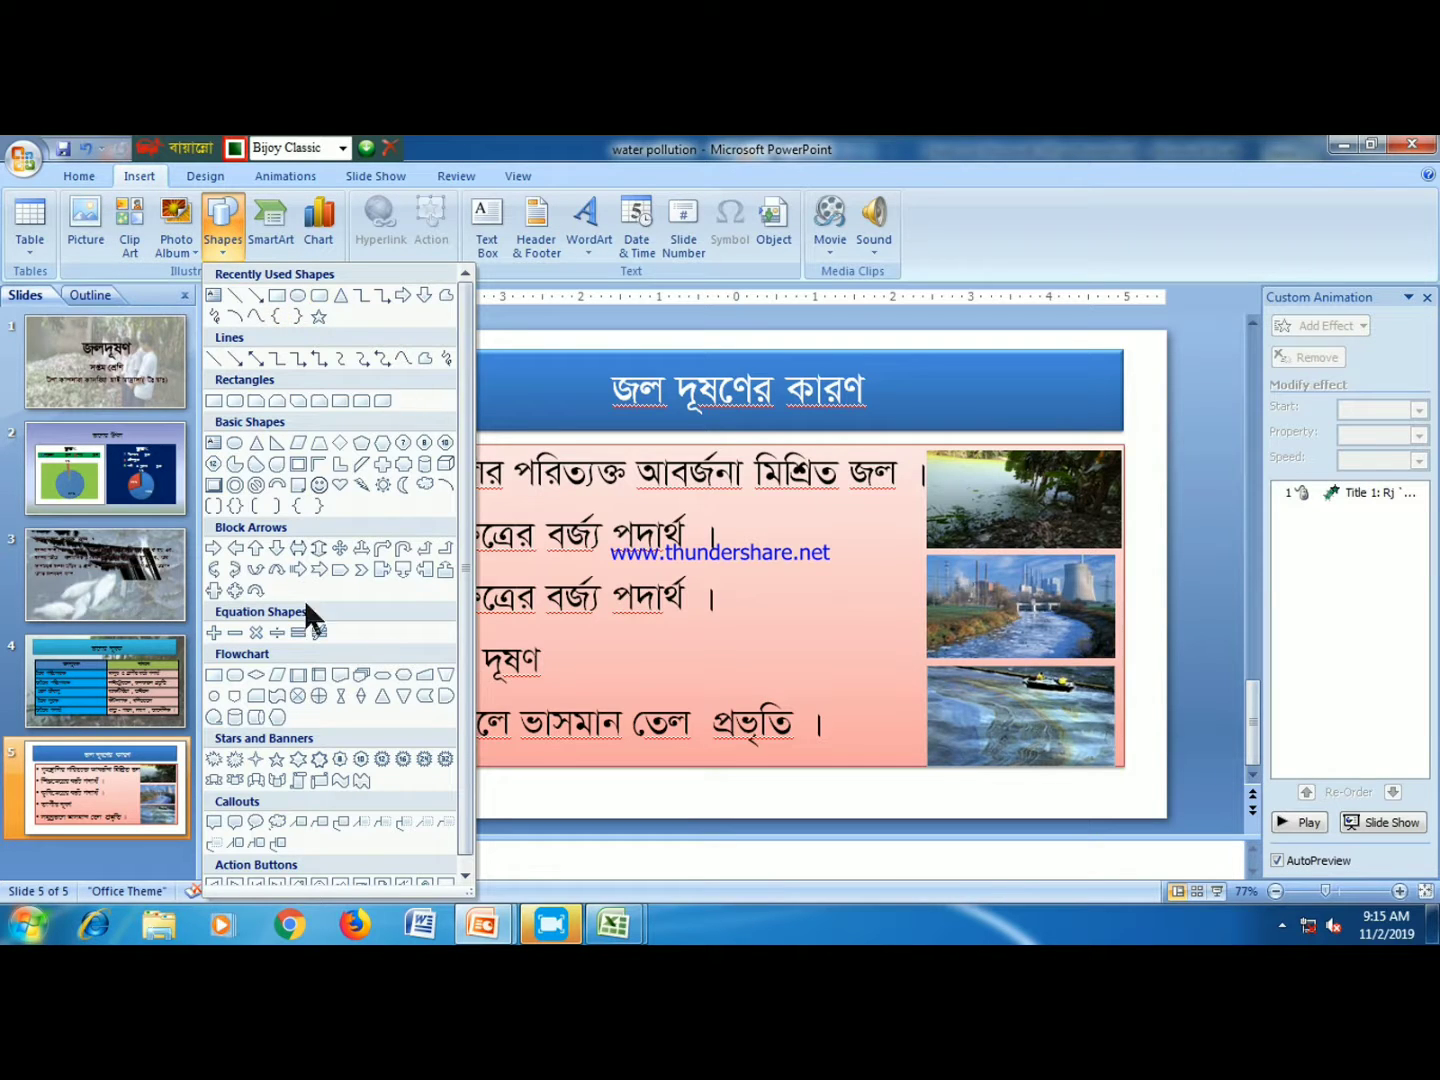
pyautogui.click(214, 547)
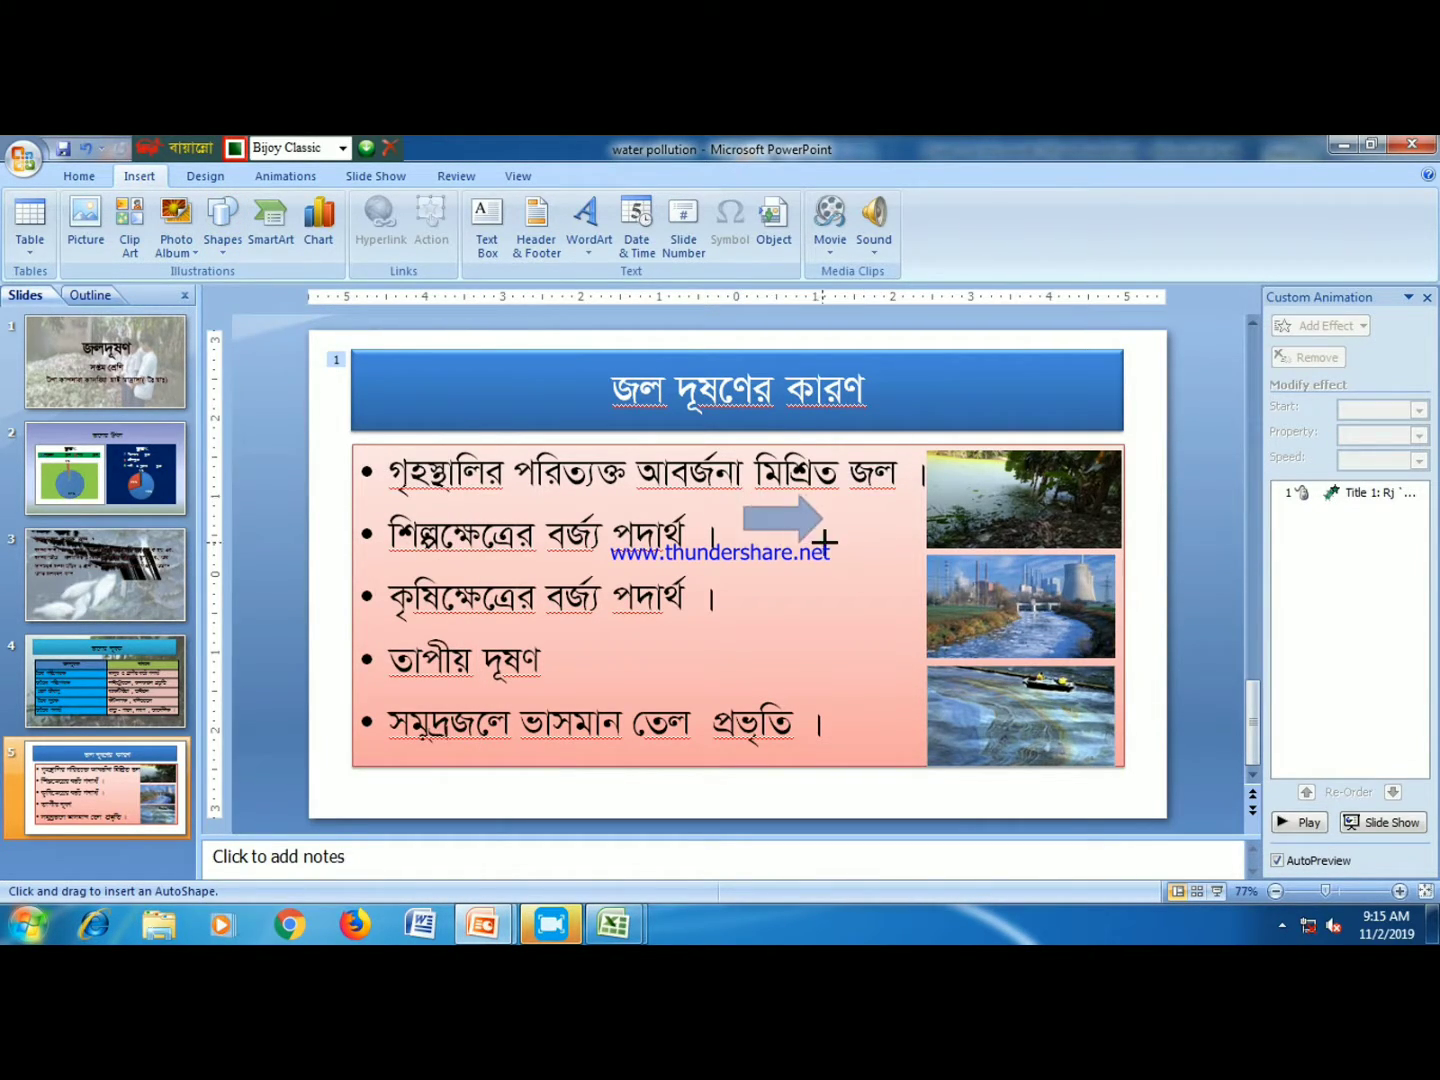
pyautogui.moveTo(742, 498)
pyautogui.mouseDown()
pyautogui.moveTo(796, 562)
pyautogui.moveTo(822, 521)
pyautogui.mouseUp()
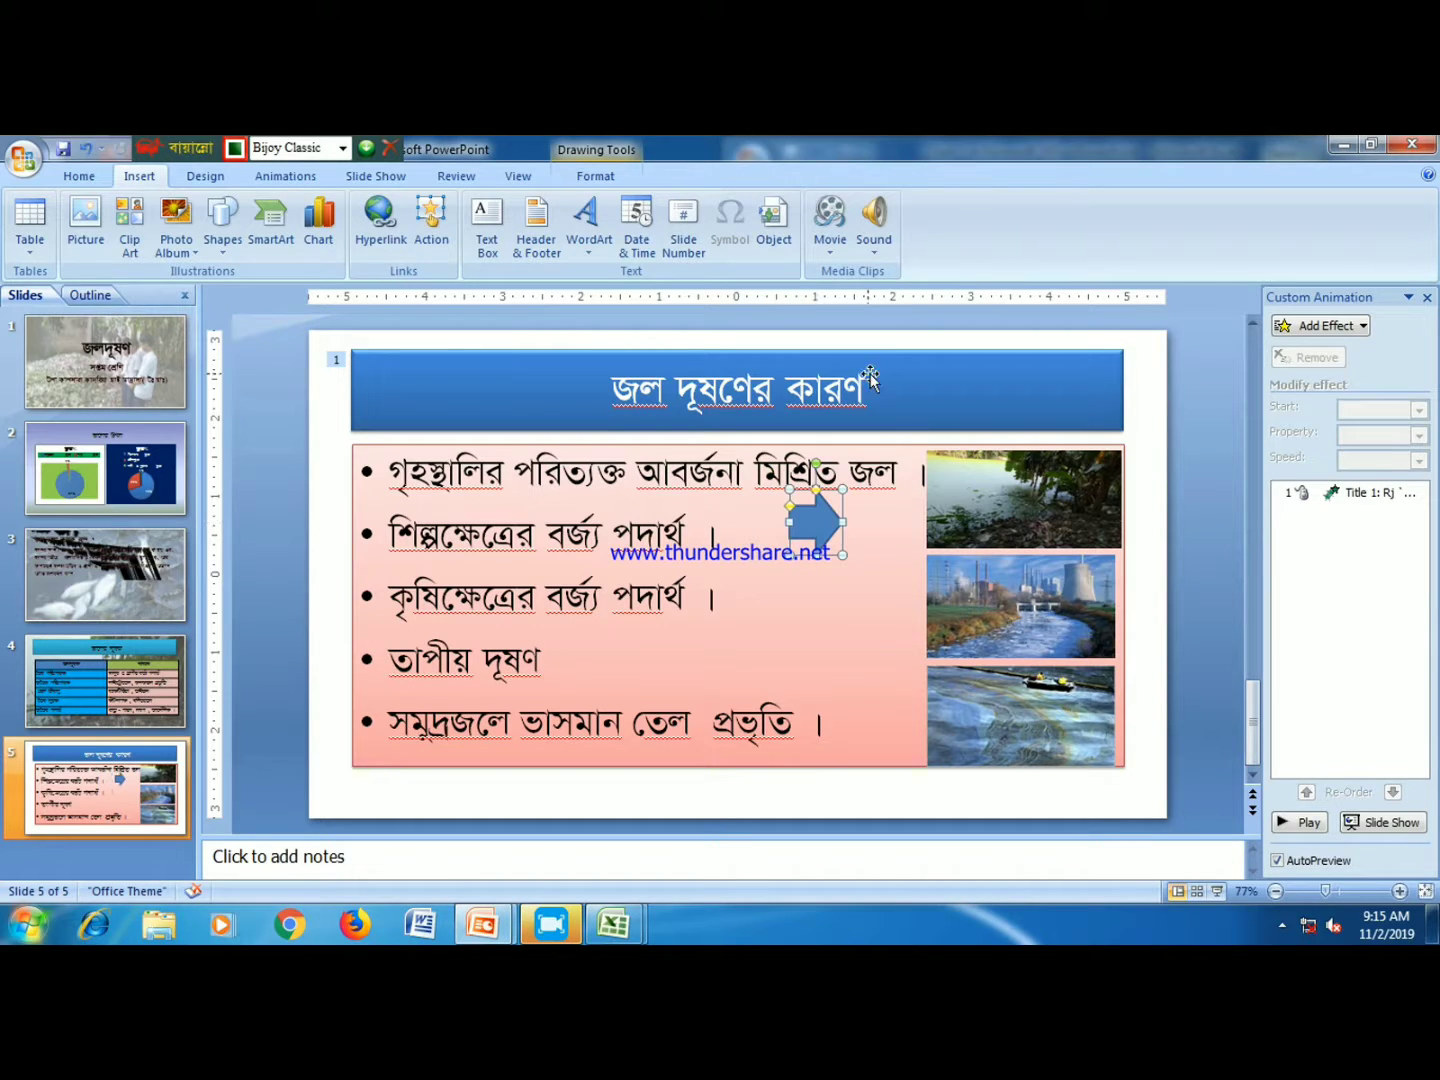
pyautogui.click(78, 175)
pyautogui.click(1073, 240)
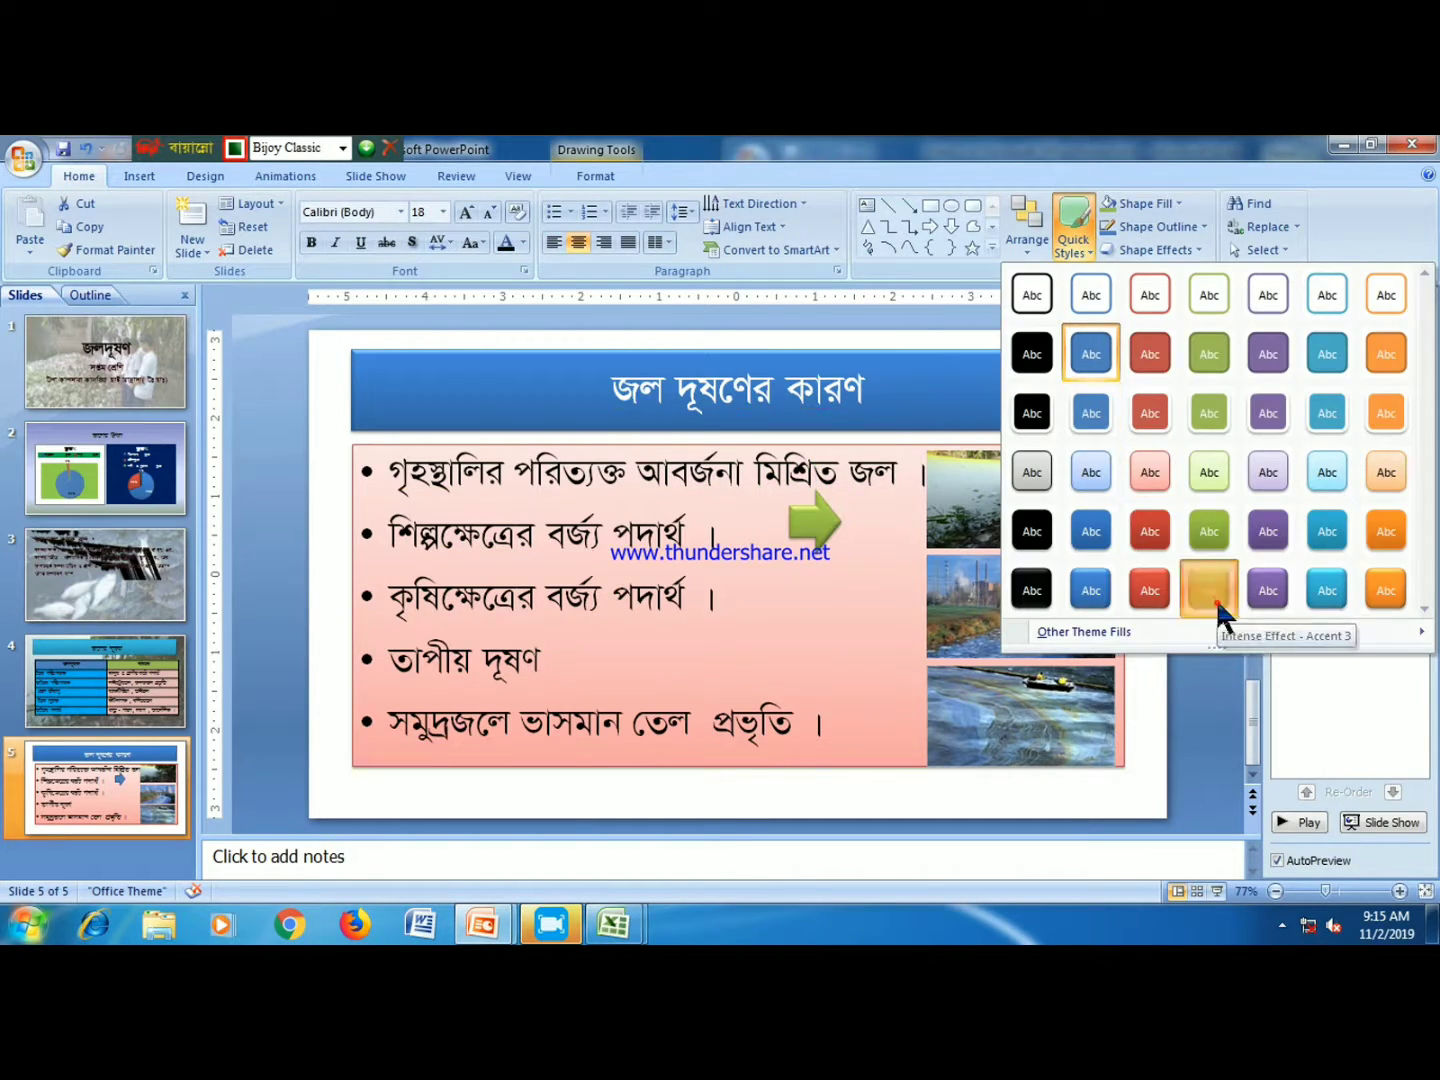
pyautogui.click(1205, 585)
# - Hyperlink the arrow to the video VID_20191018_152737 in the WATER POLLUTION folder
pyautogui.rightClick(822, 530)
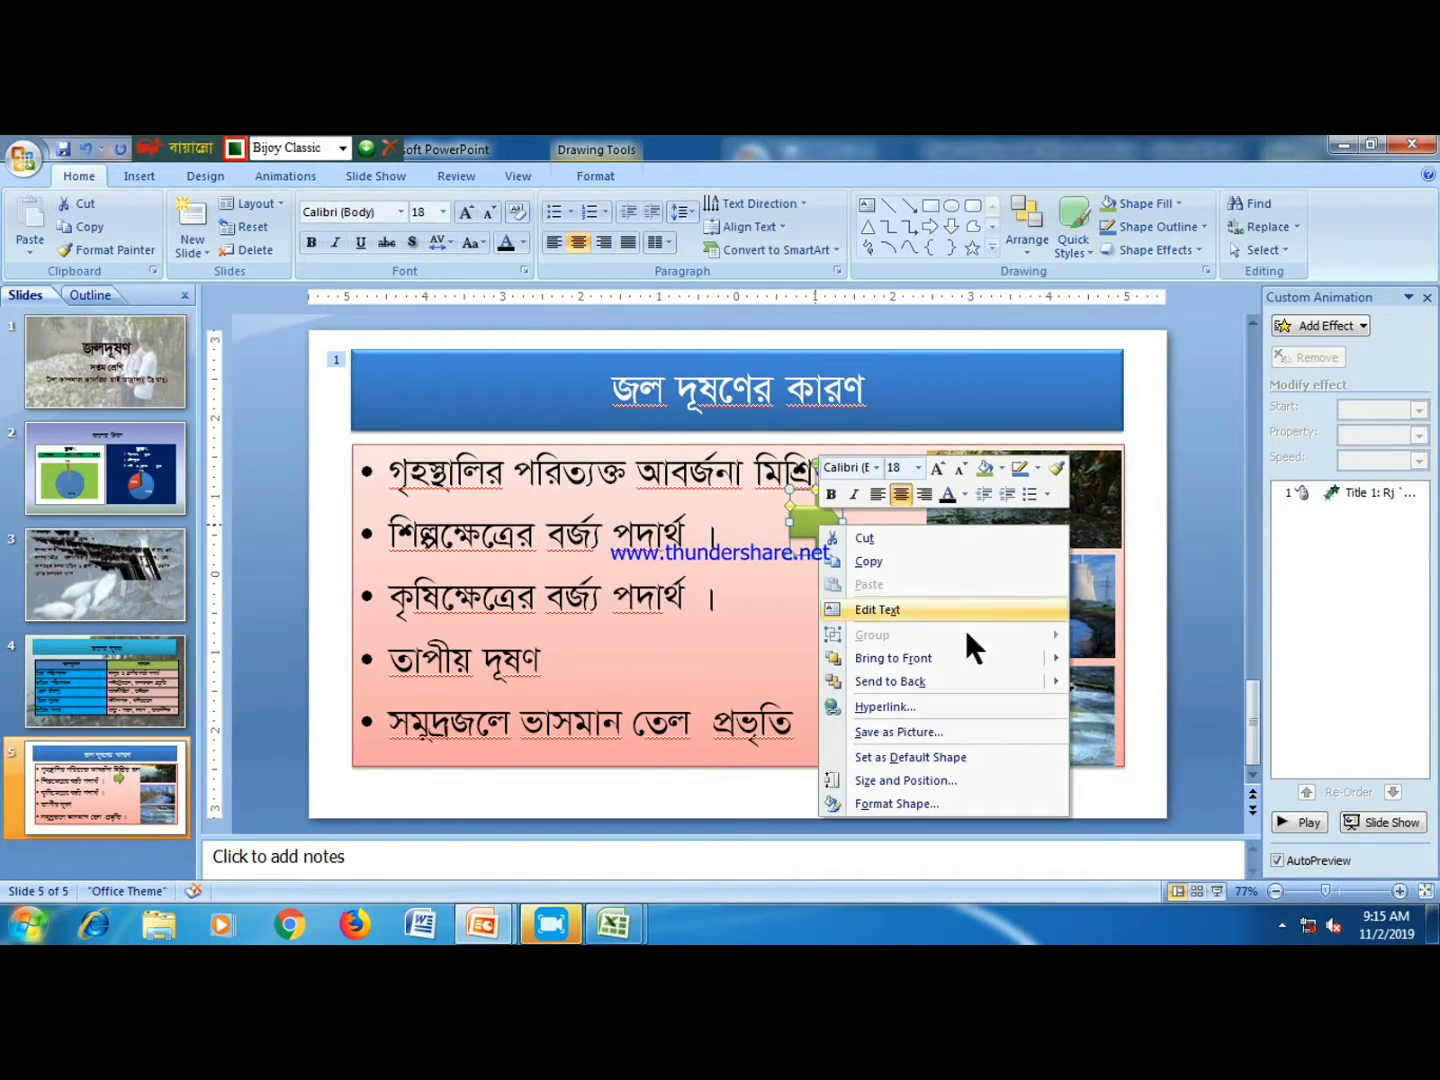
pyautogui.click(877, 706)
pyautogui.click(536, 560)
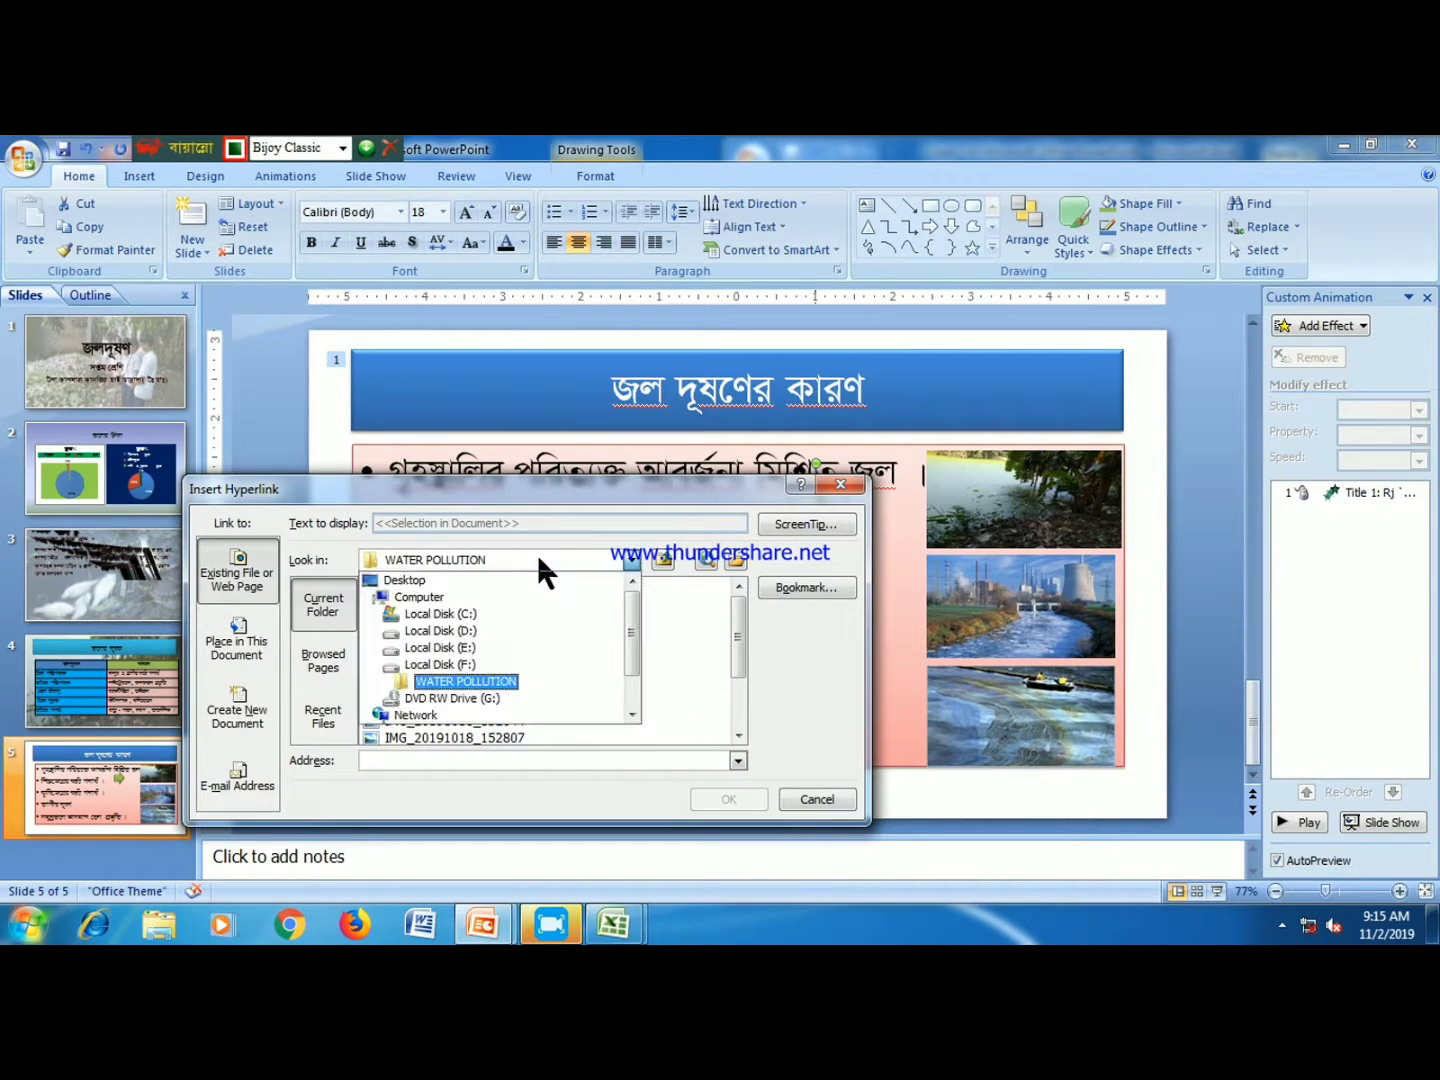
pyautogui.click(484, 678)
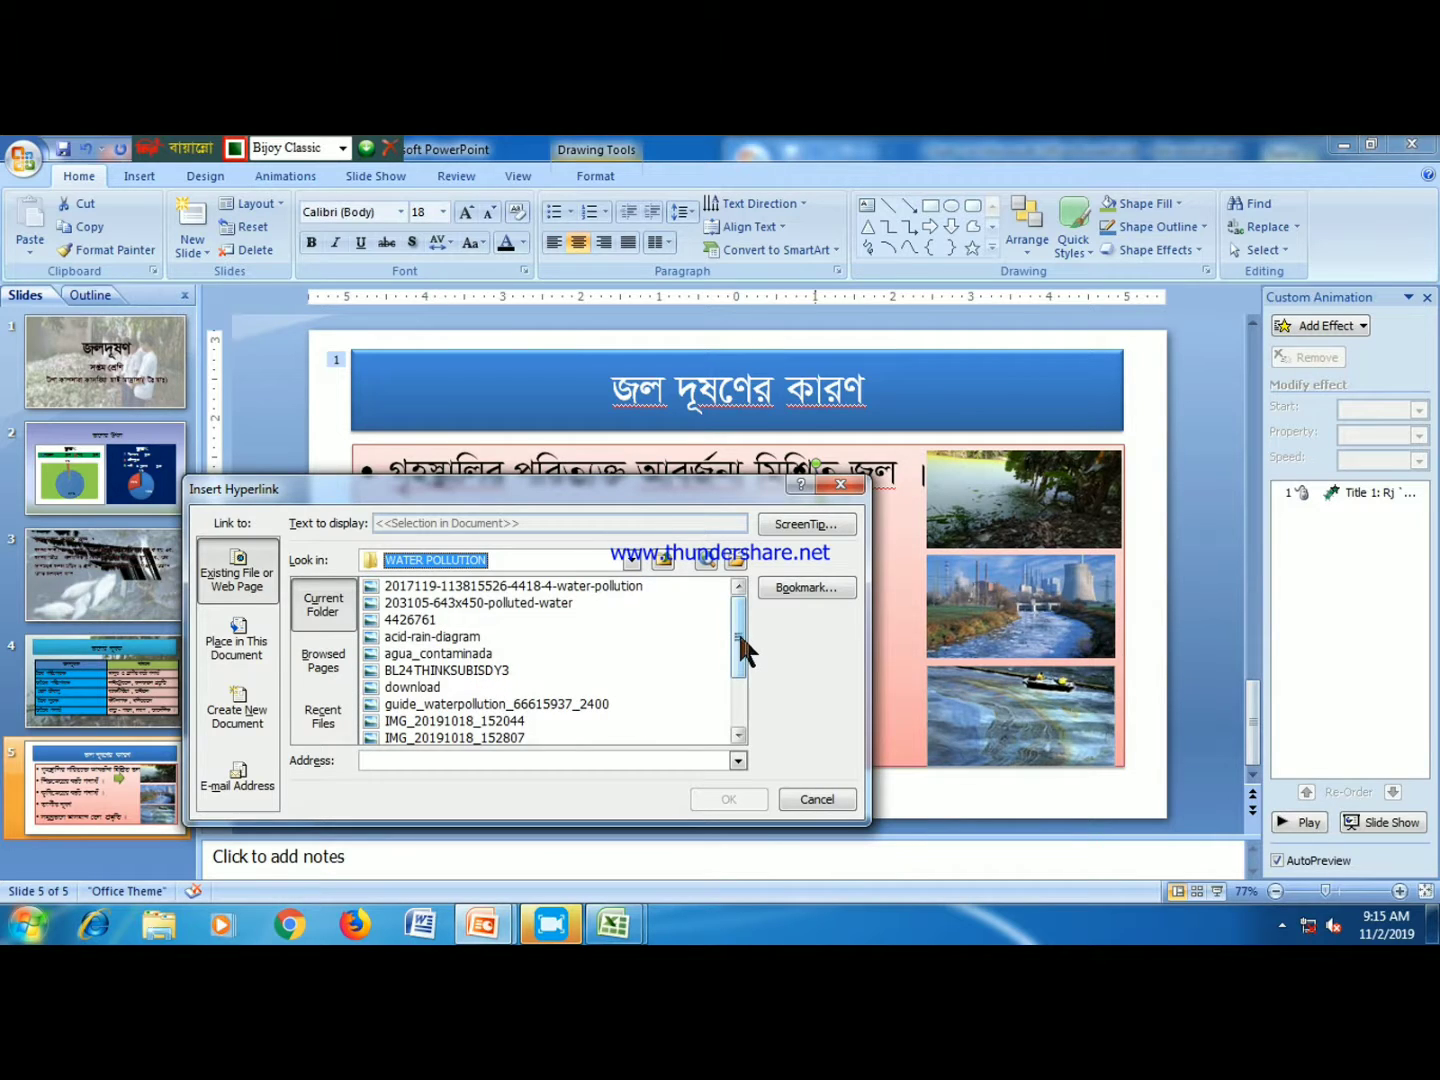
pyautogui.moveTo(741, 641); pyautogui.dragTo(741, 697)
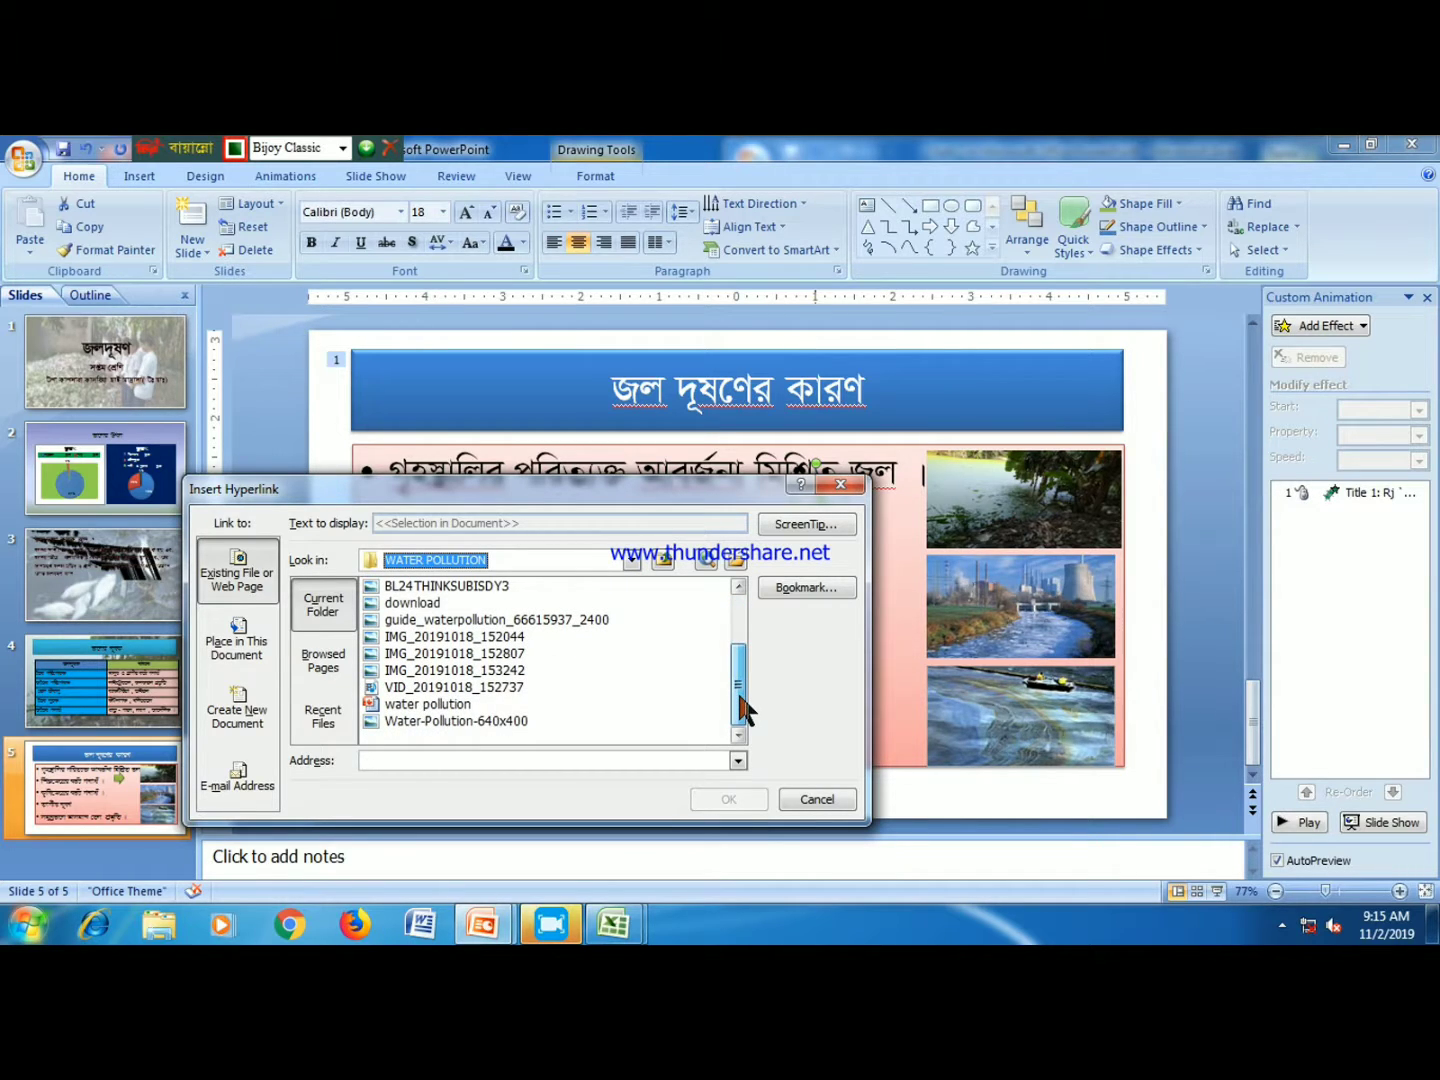
pyautogui.click(472, 686)
pyautogui.click(727, 800)
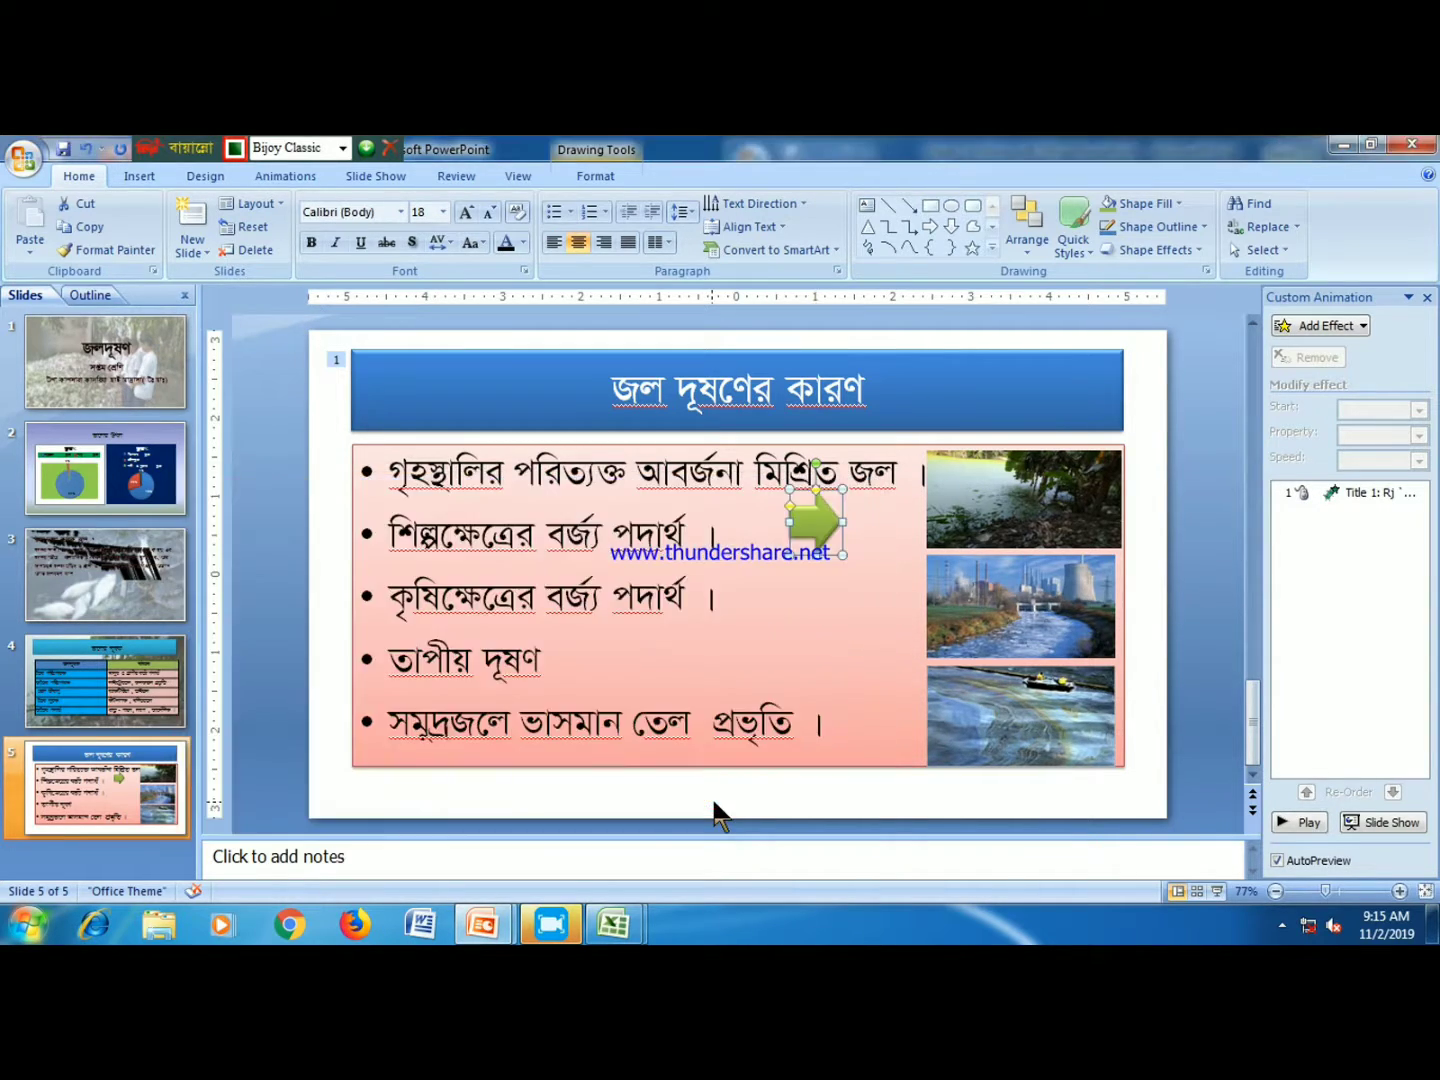
pyautogui.click(1217, 891)
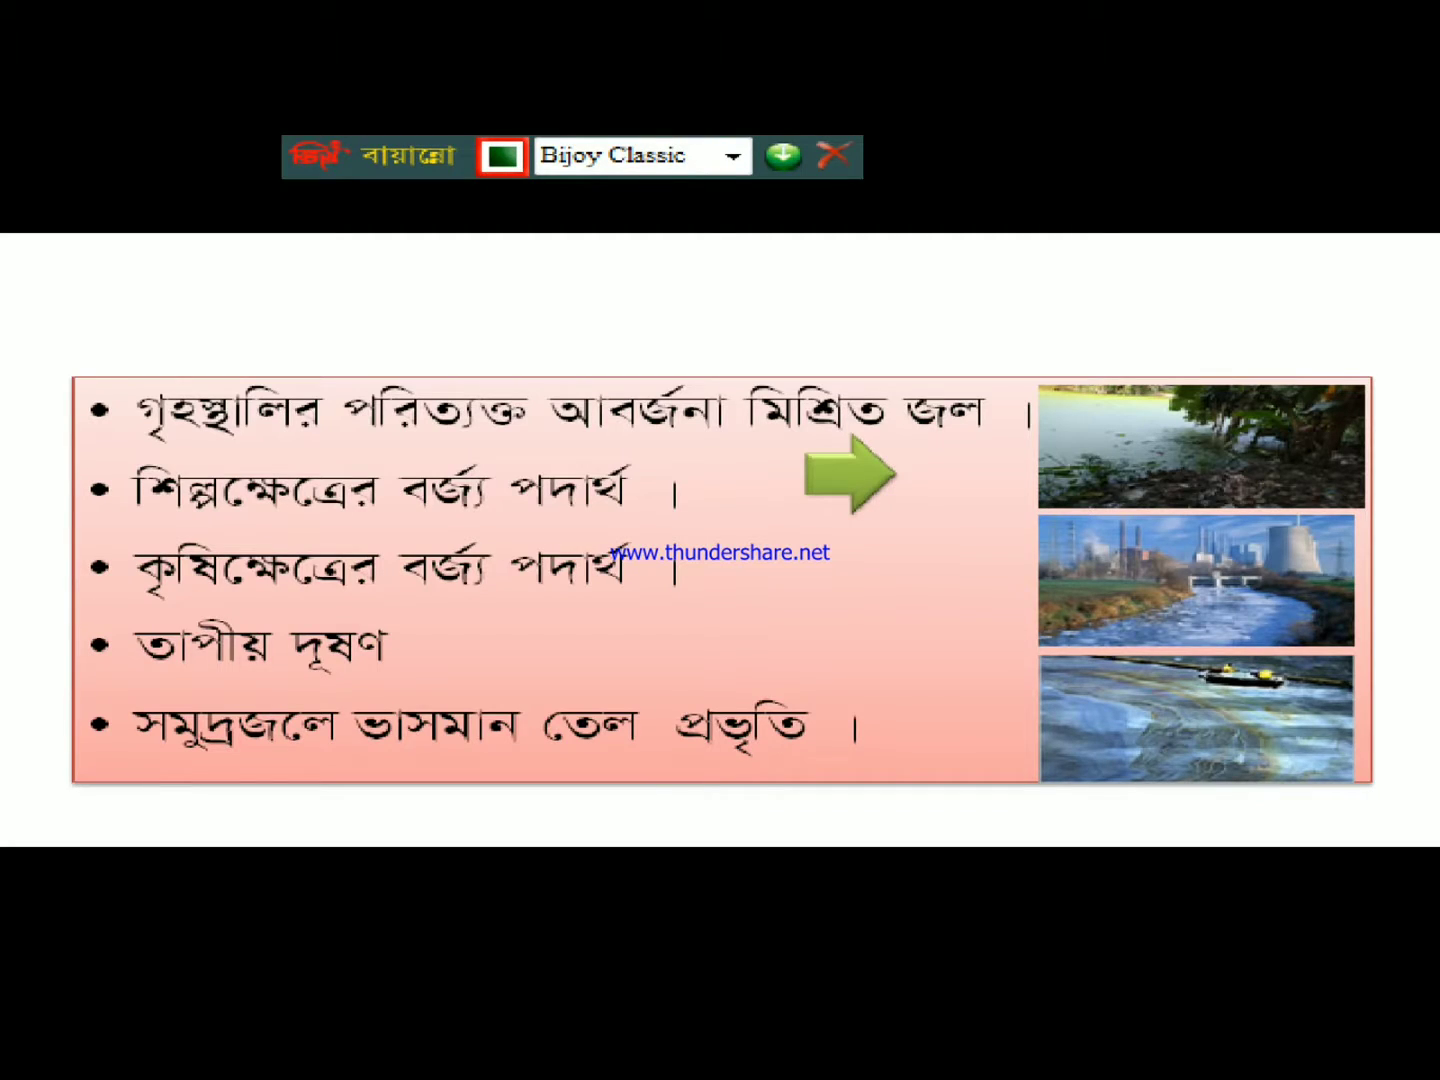
pyautogui.click(858, 481)
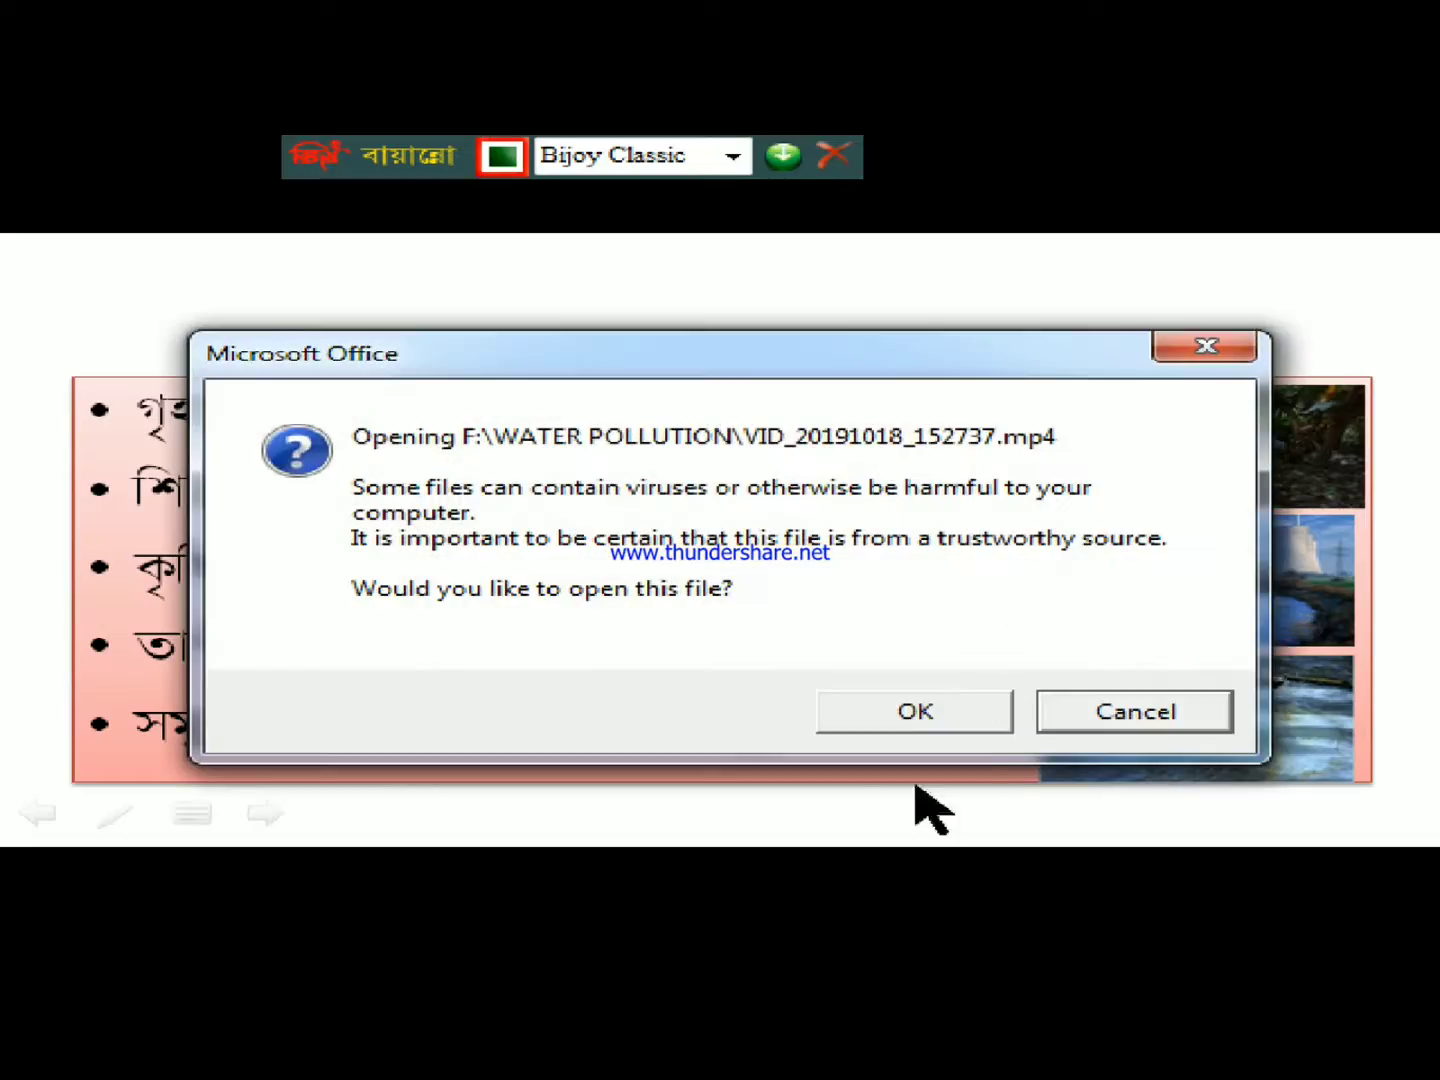
pyautogui.click(869, 708)
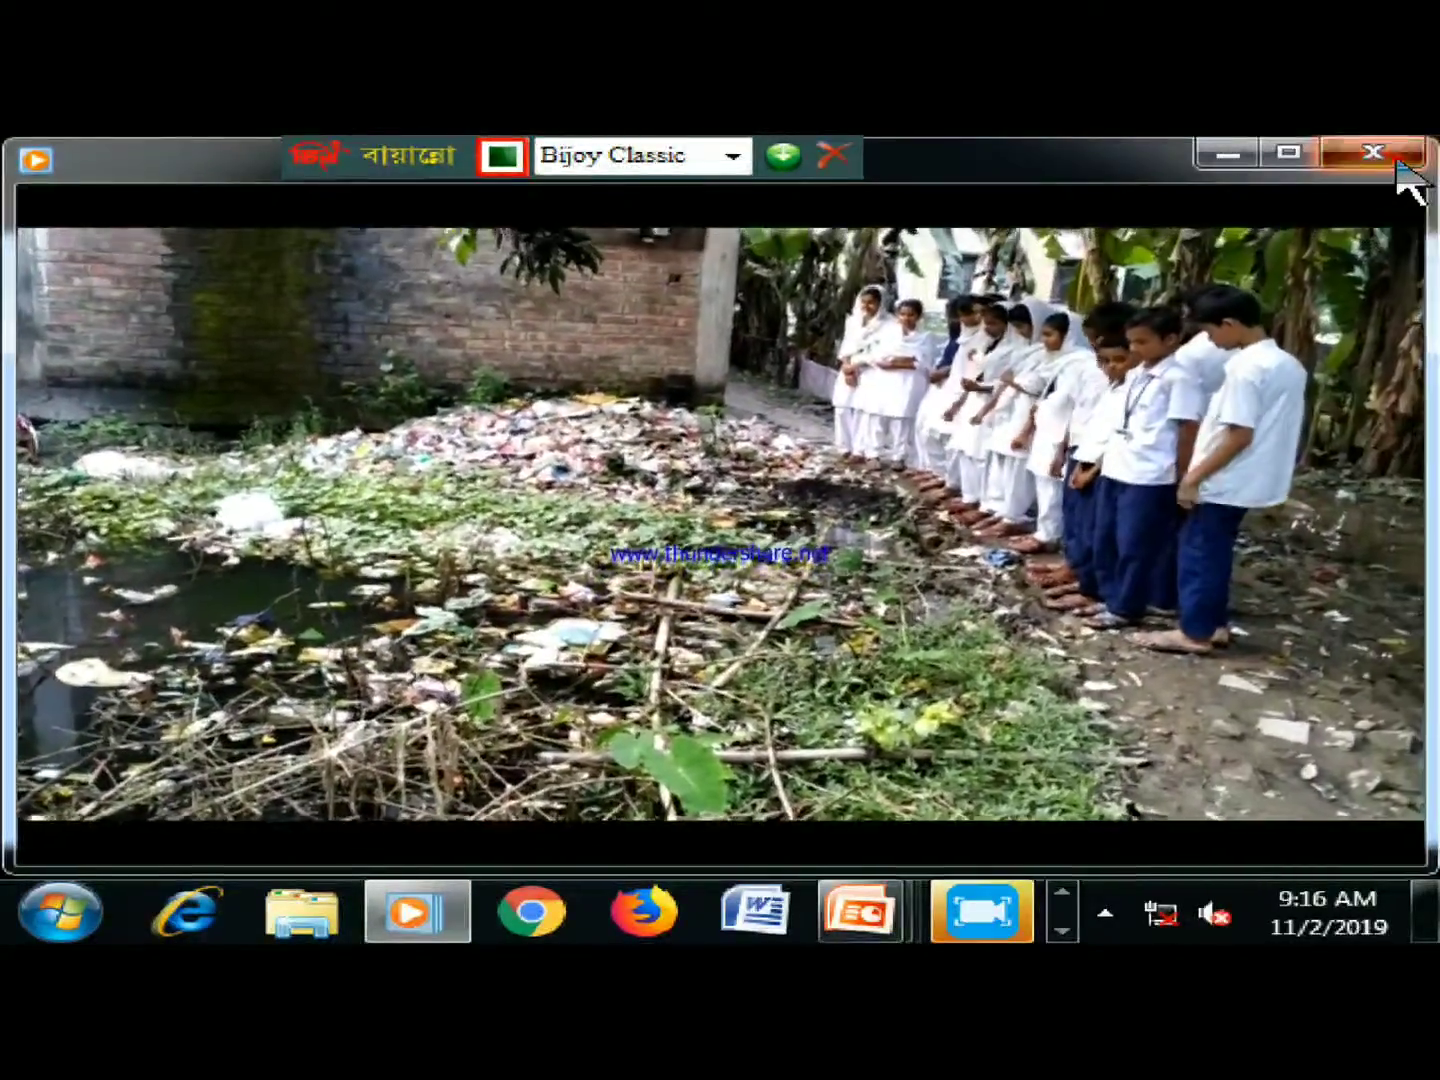
pyautogui.click(1398, 162)
pyautogui.press('Escape')
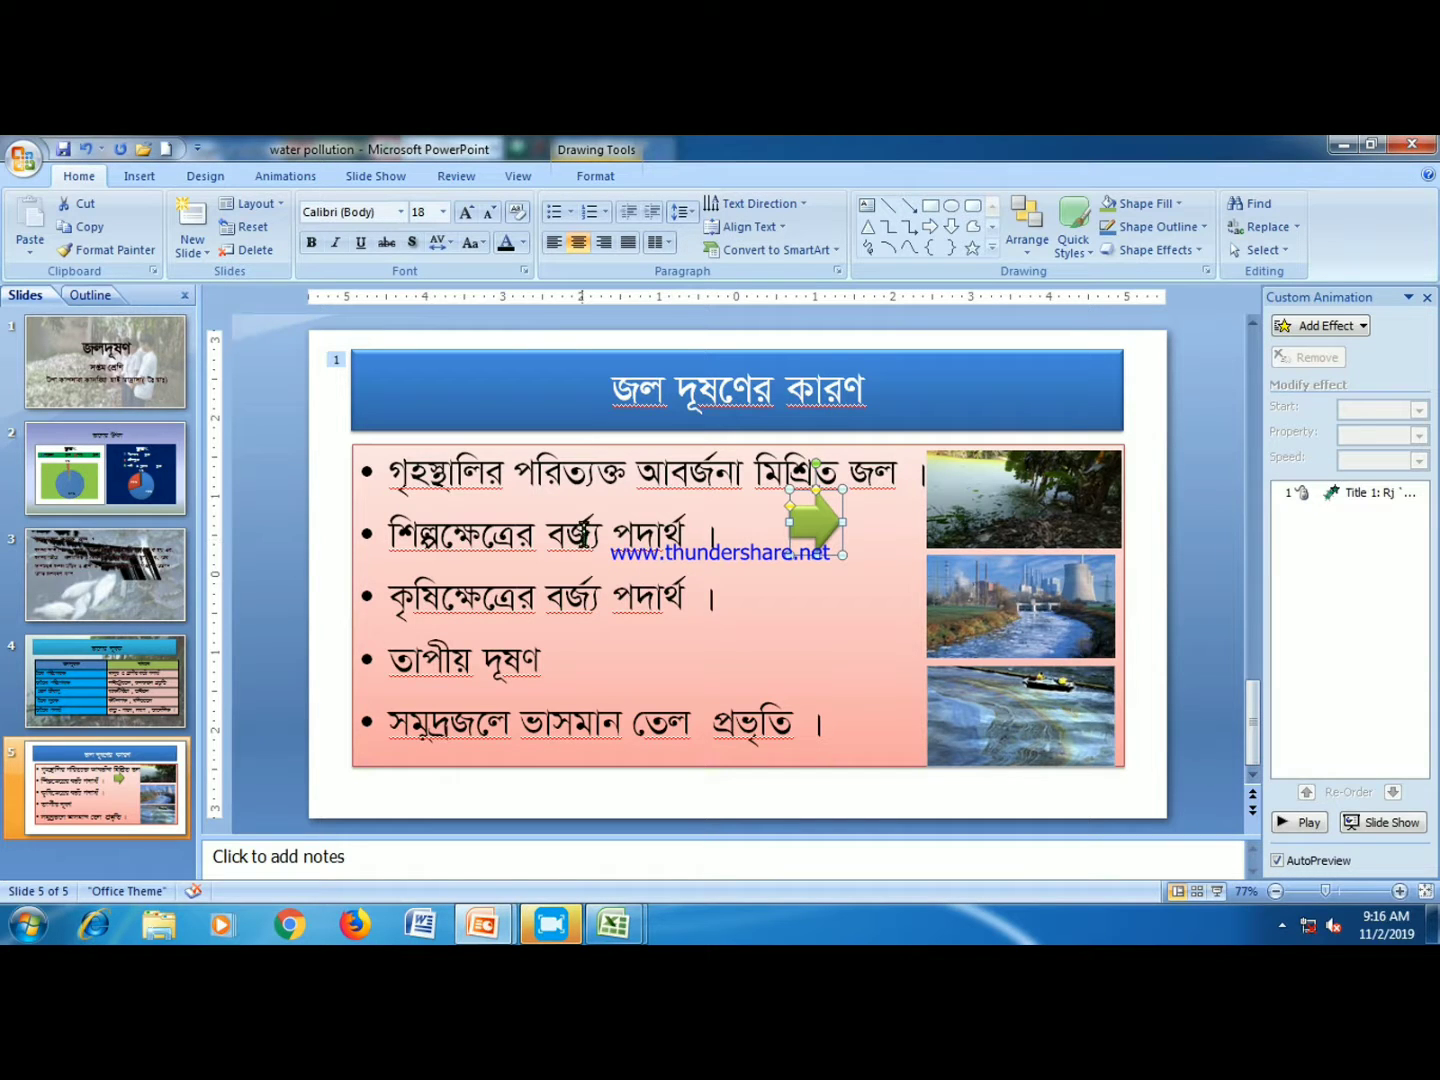
# - Shift the green arrow right next to the first bullet's end, then show the New Slide layouts
pyautogui.moveTo(815, 520); pyautogui.dragTo(855, 519)
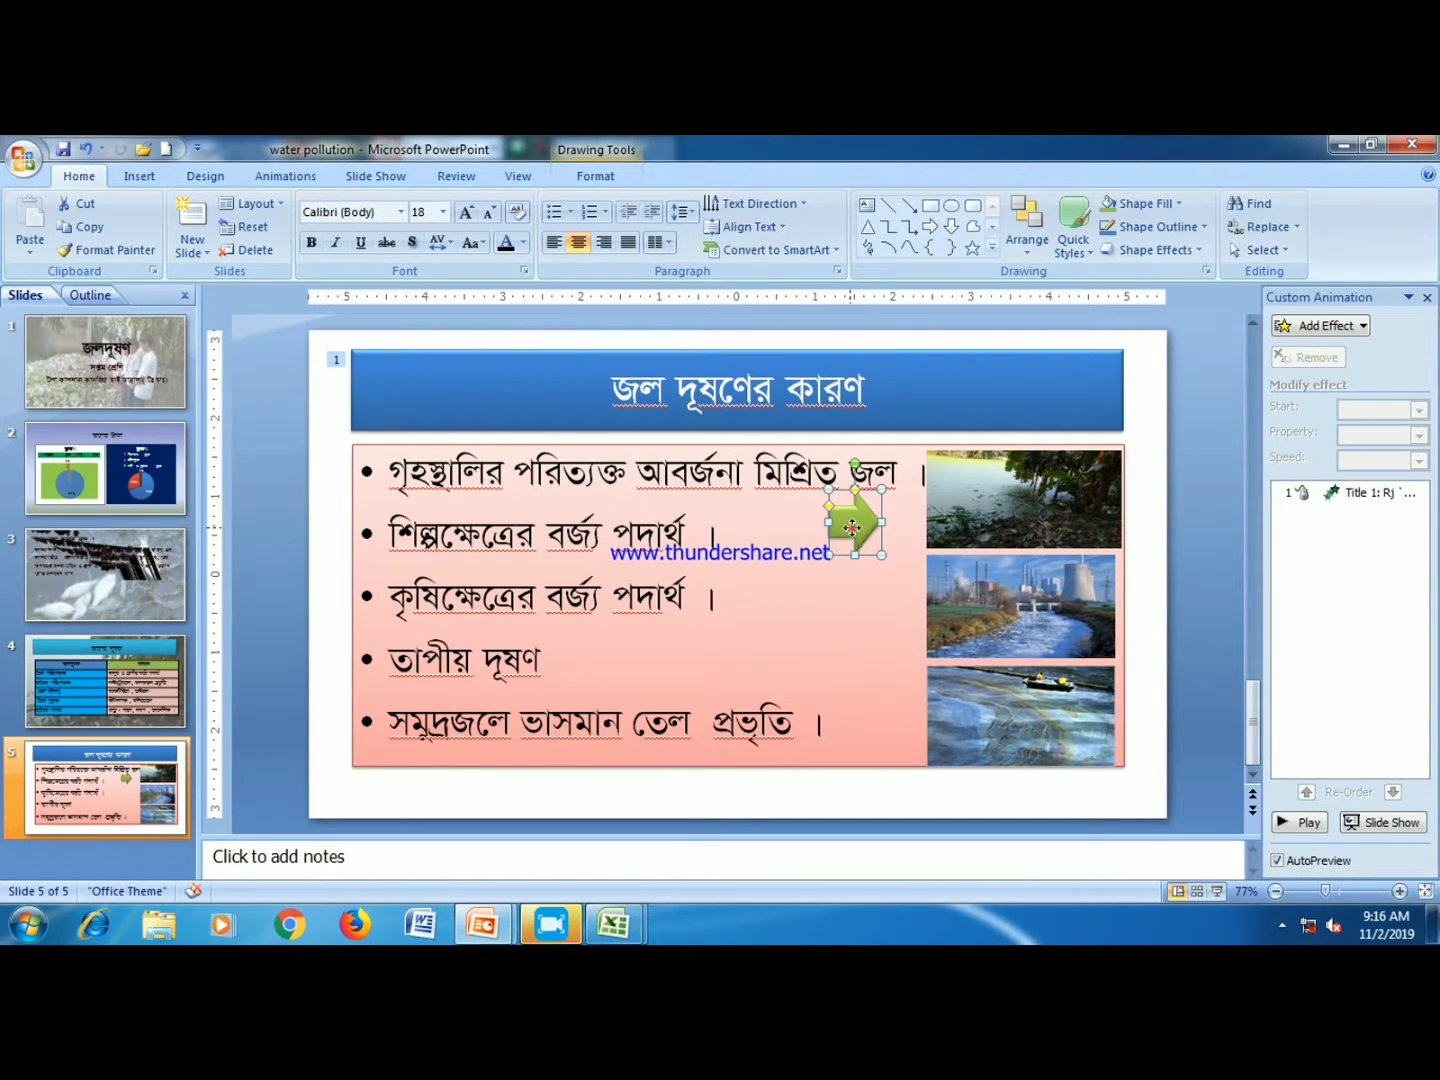
pyautogui.click(835, 628)
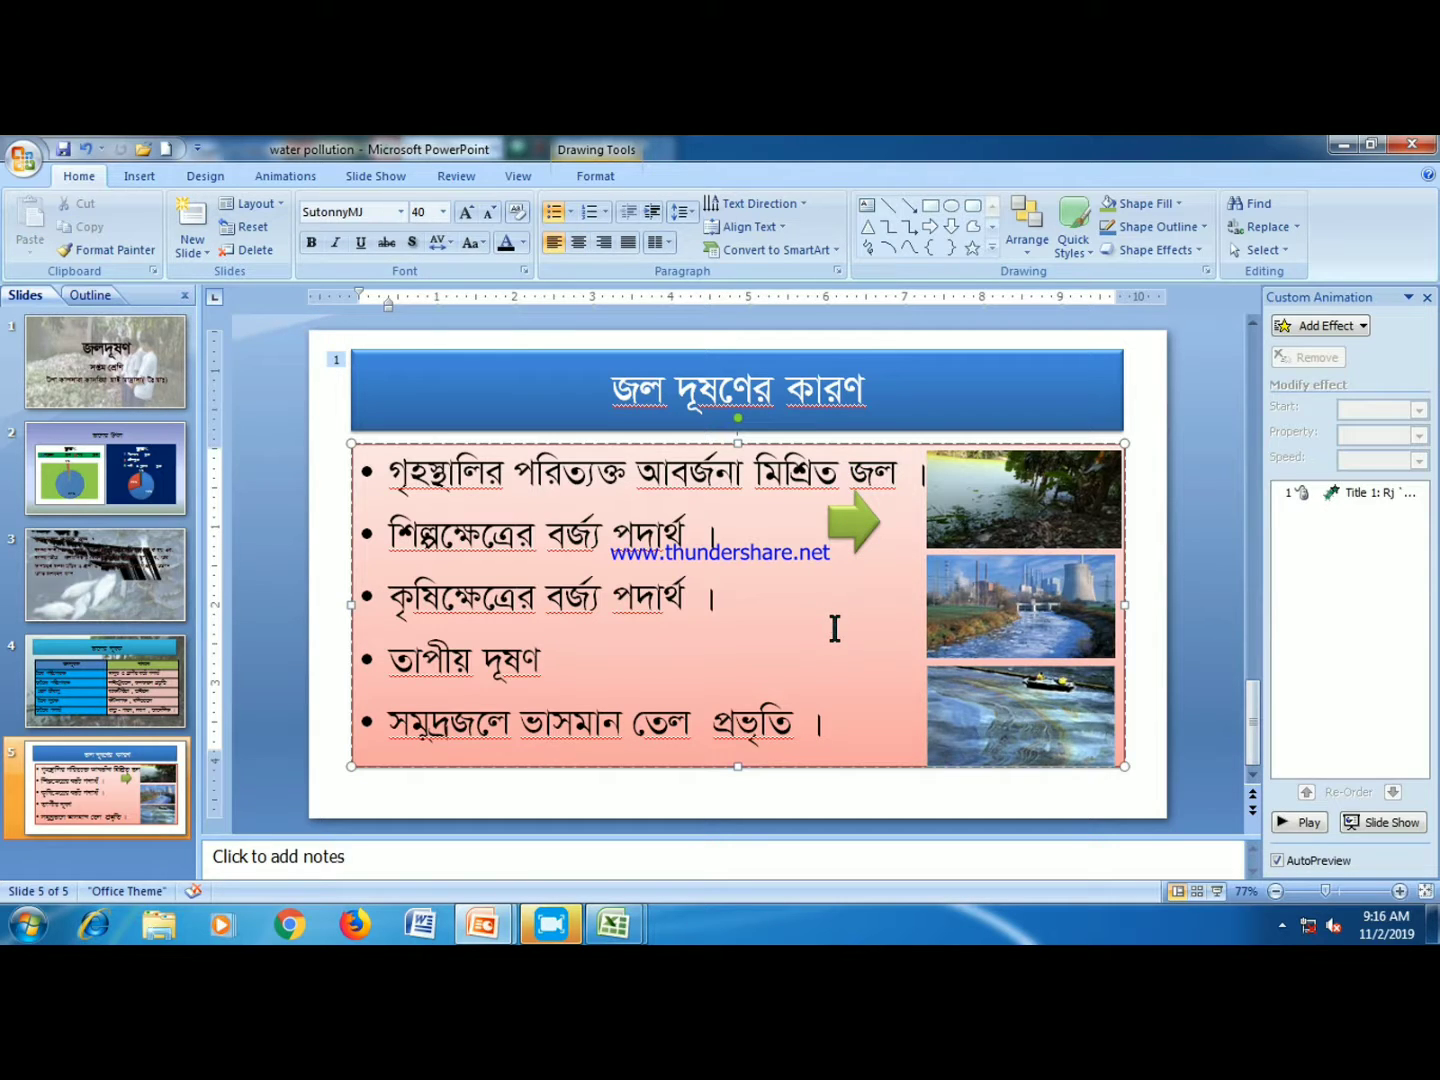
pyautogui.rightClick(64, 848)
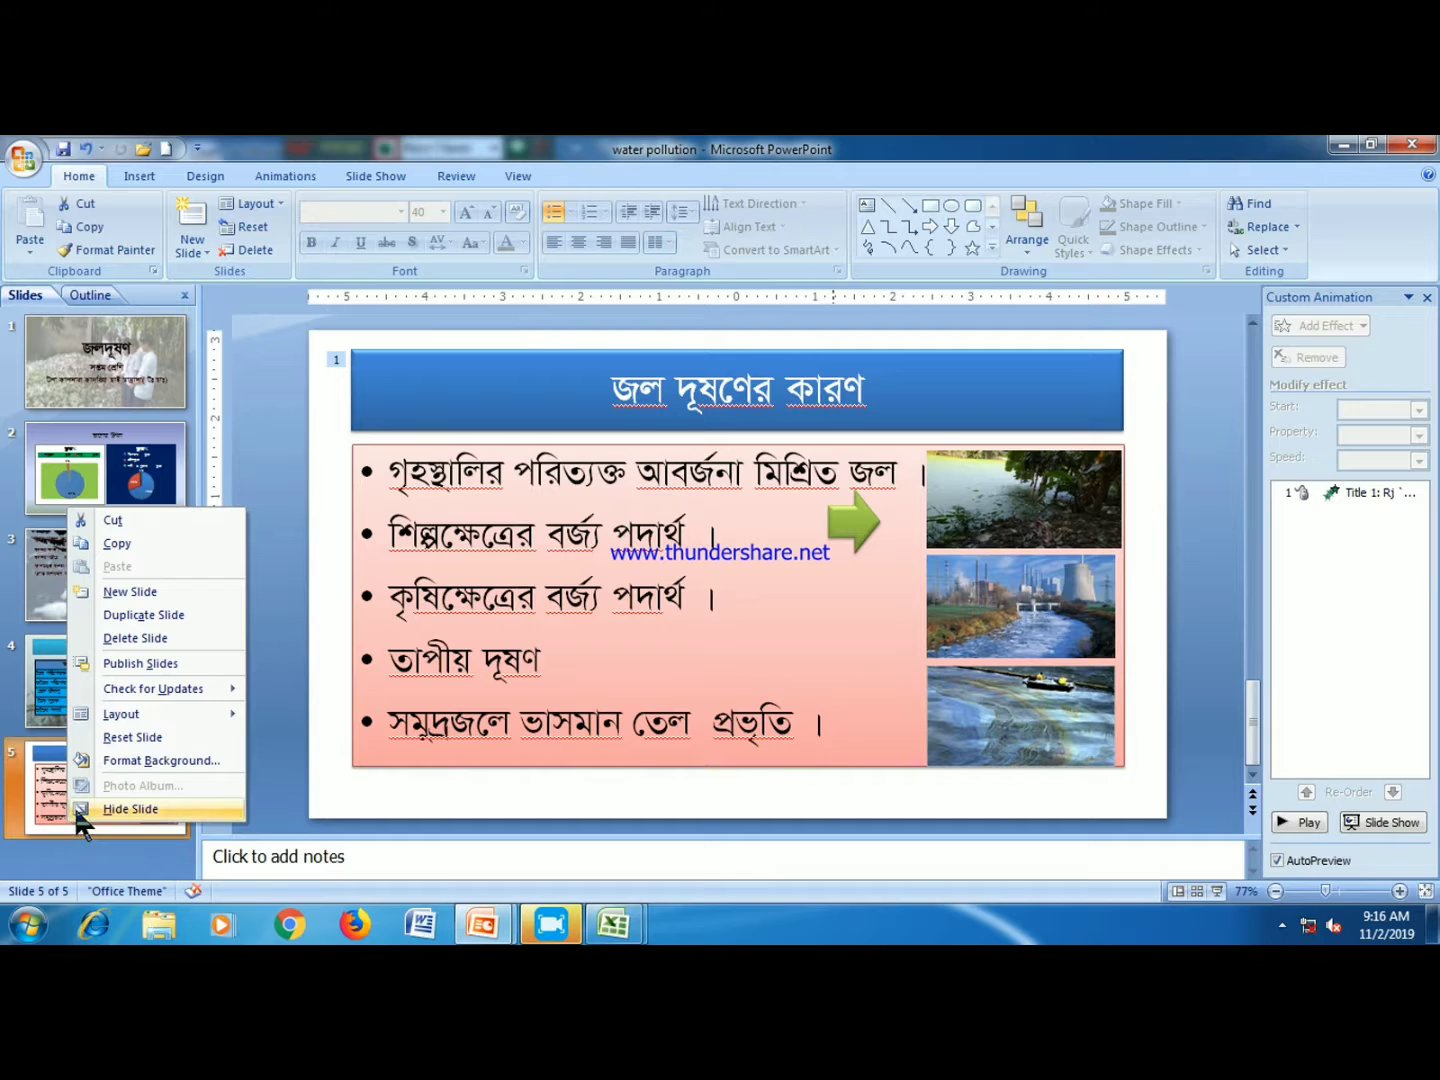
pyautogui.click(59, 870)
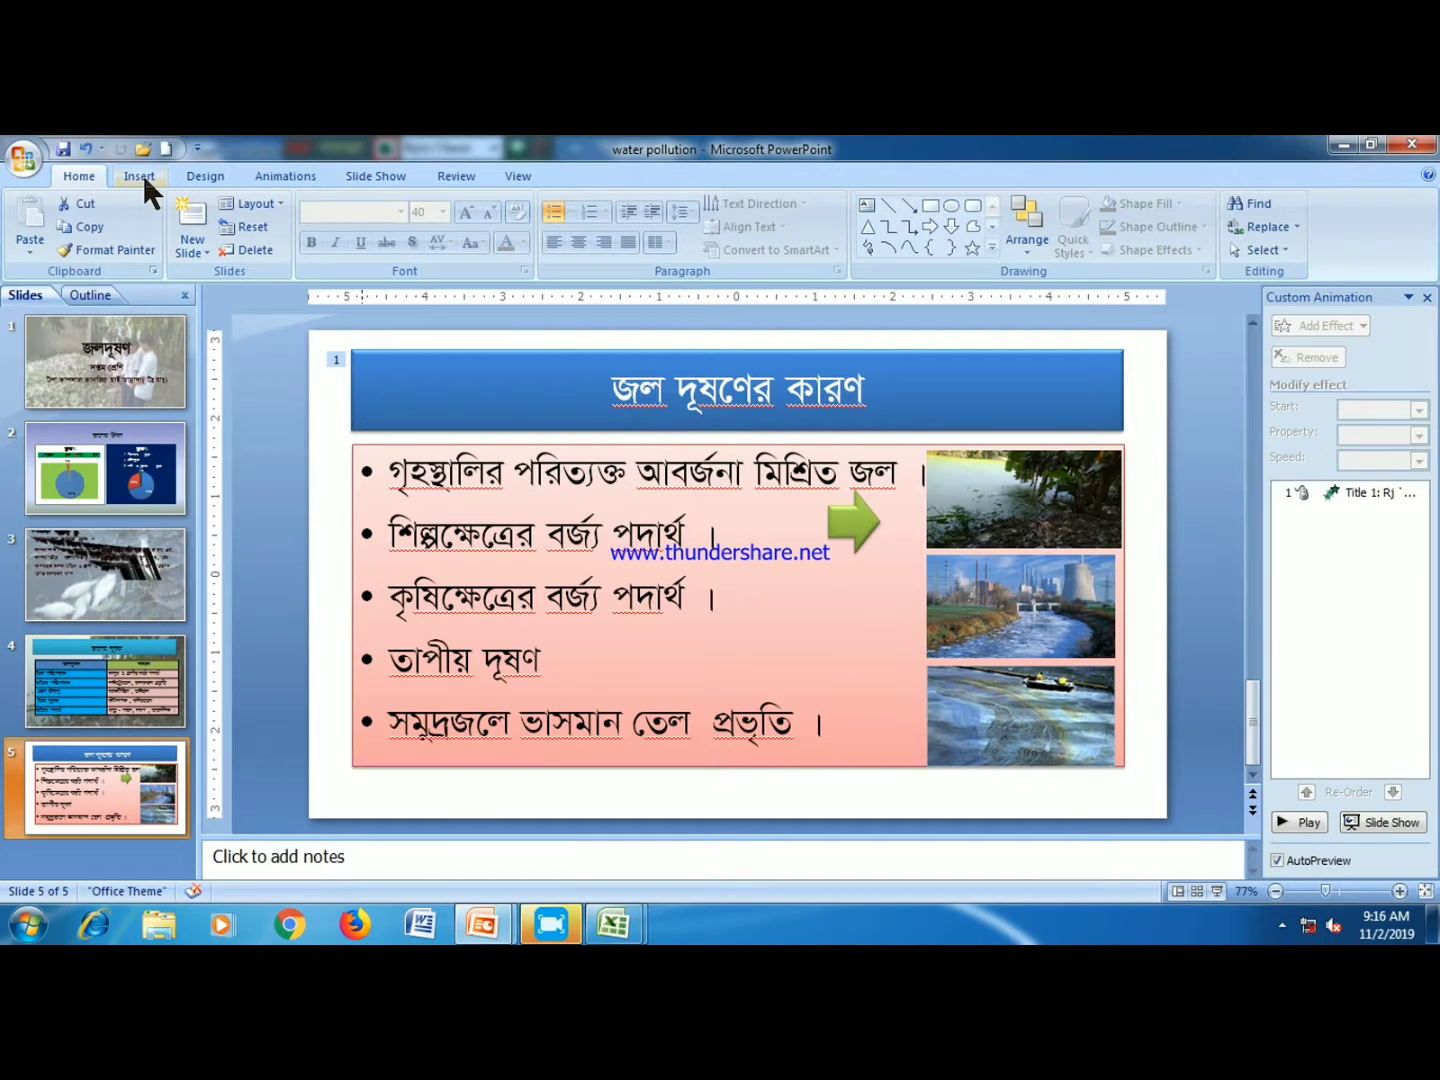
pyautogui.click(192, 247)
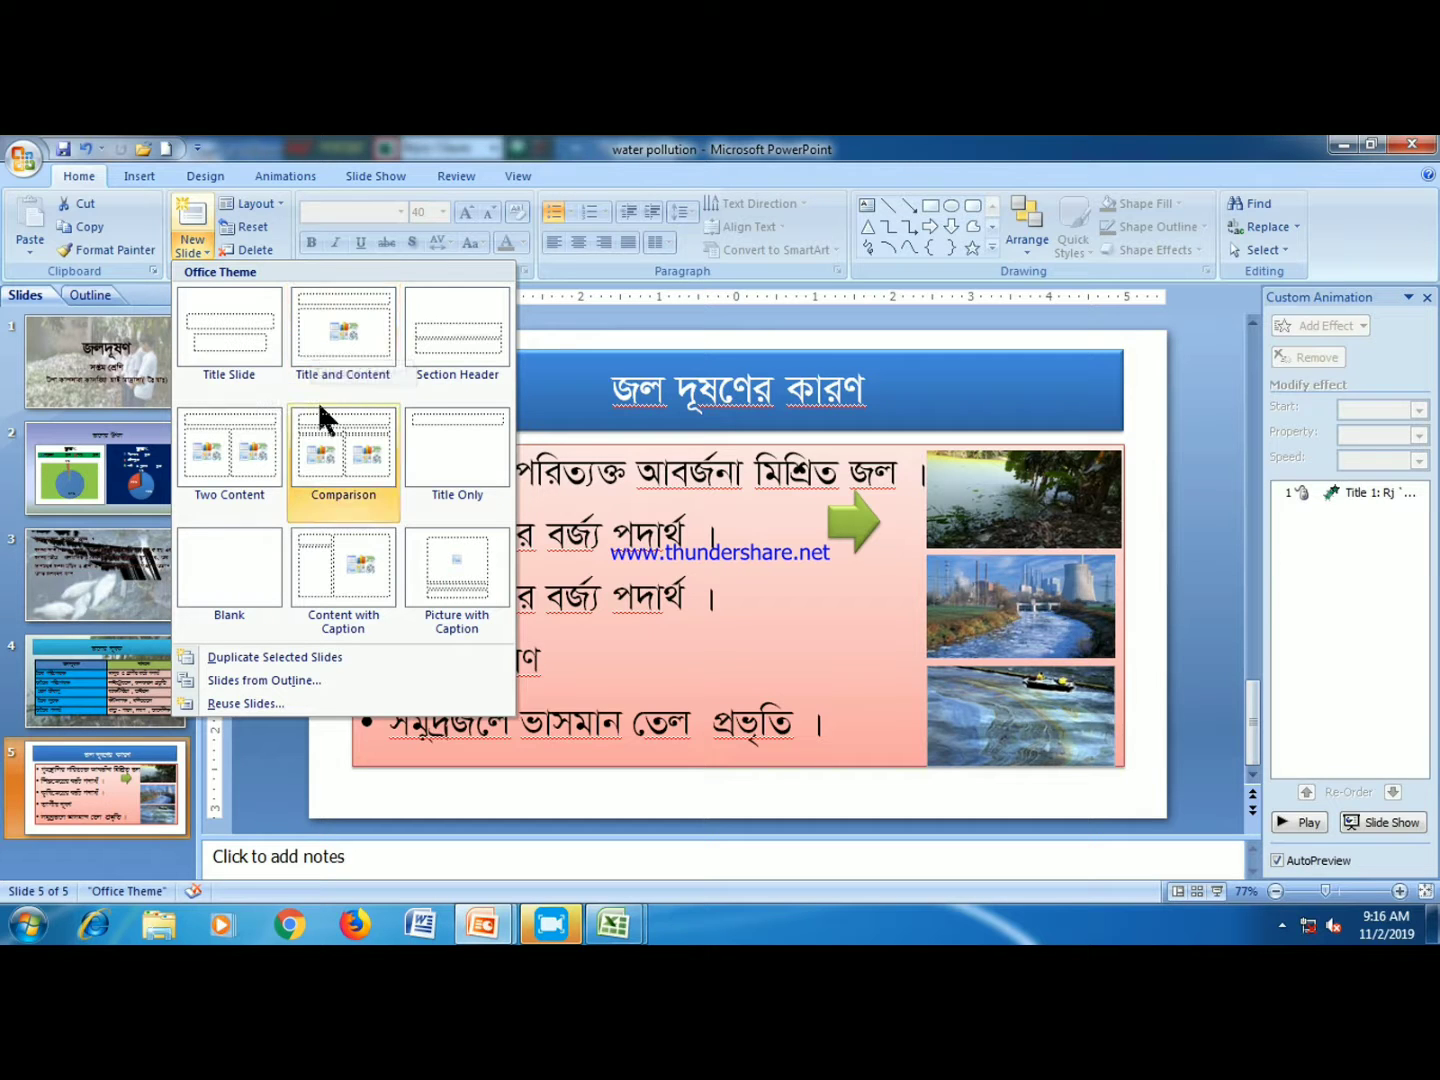
# - Add a Comparison-layout slide titled 'জলদূষণের প্রভাব' in SutonnyMJ
pyautogui.click(321, 429)
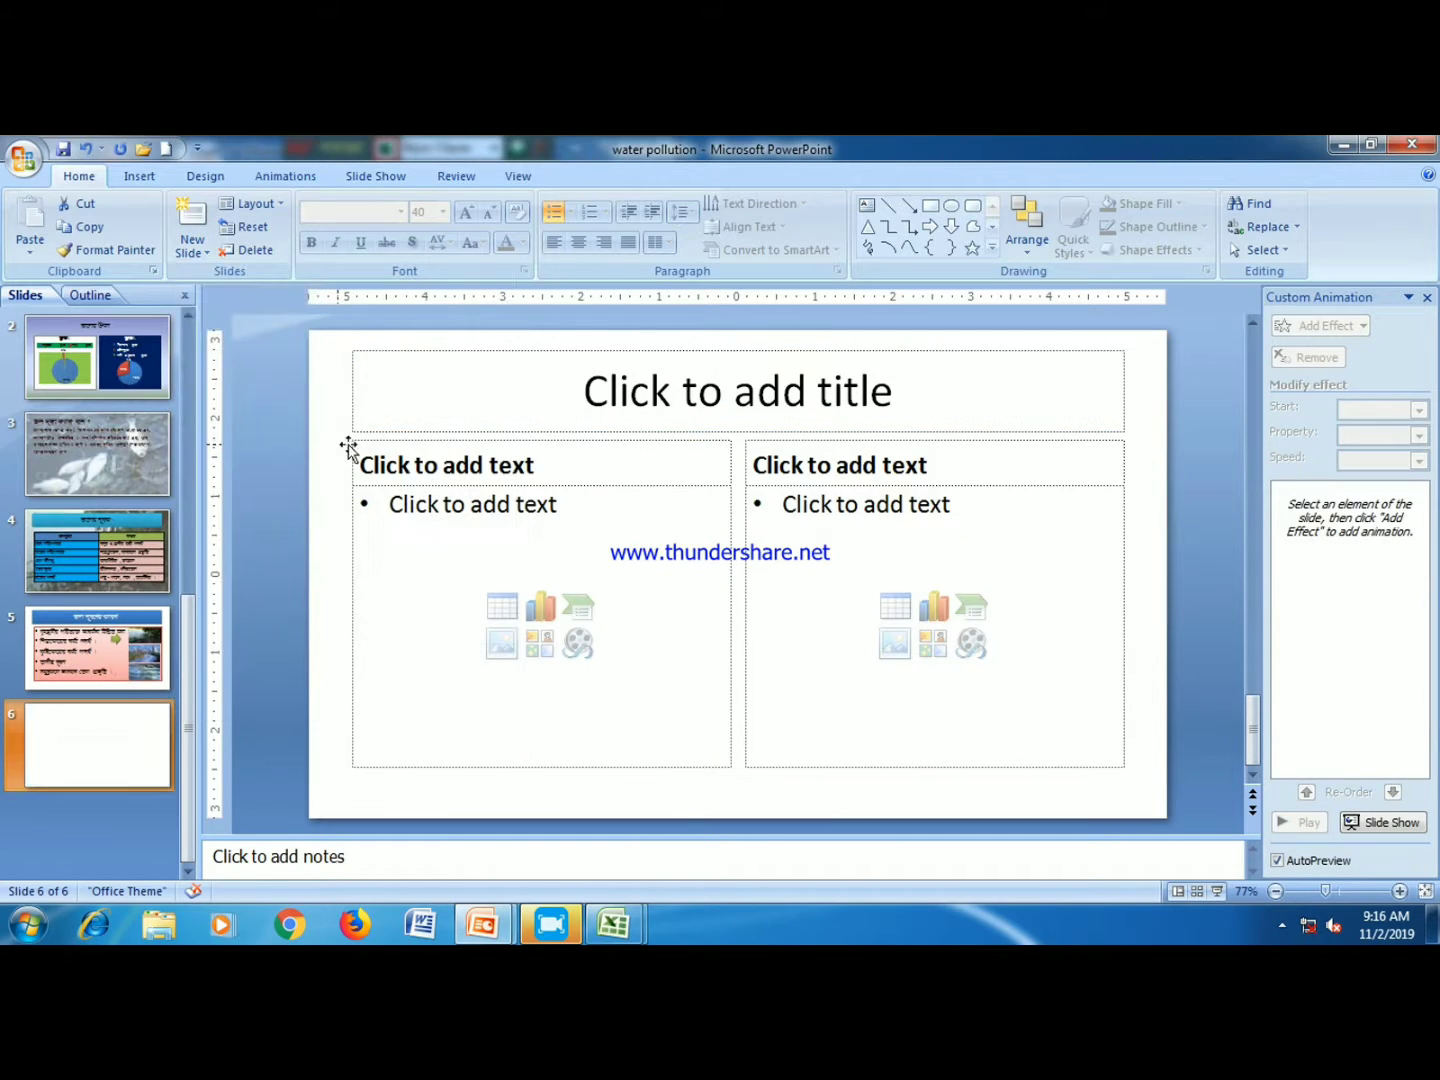
pyautogui.click(903, 403)
pyautogui.click(401, 212)
pyautogui.click(360, 329)
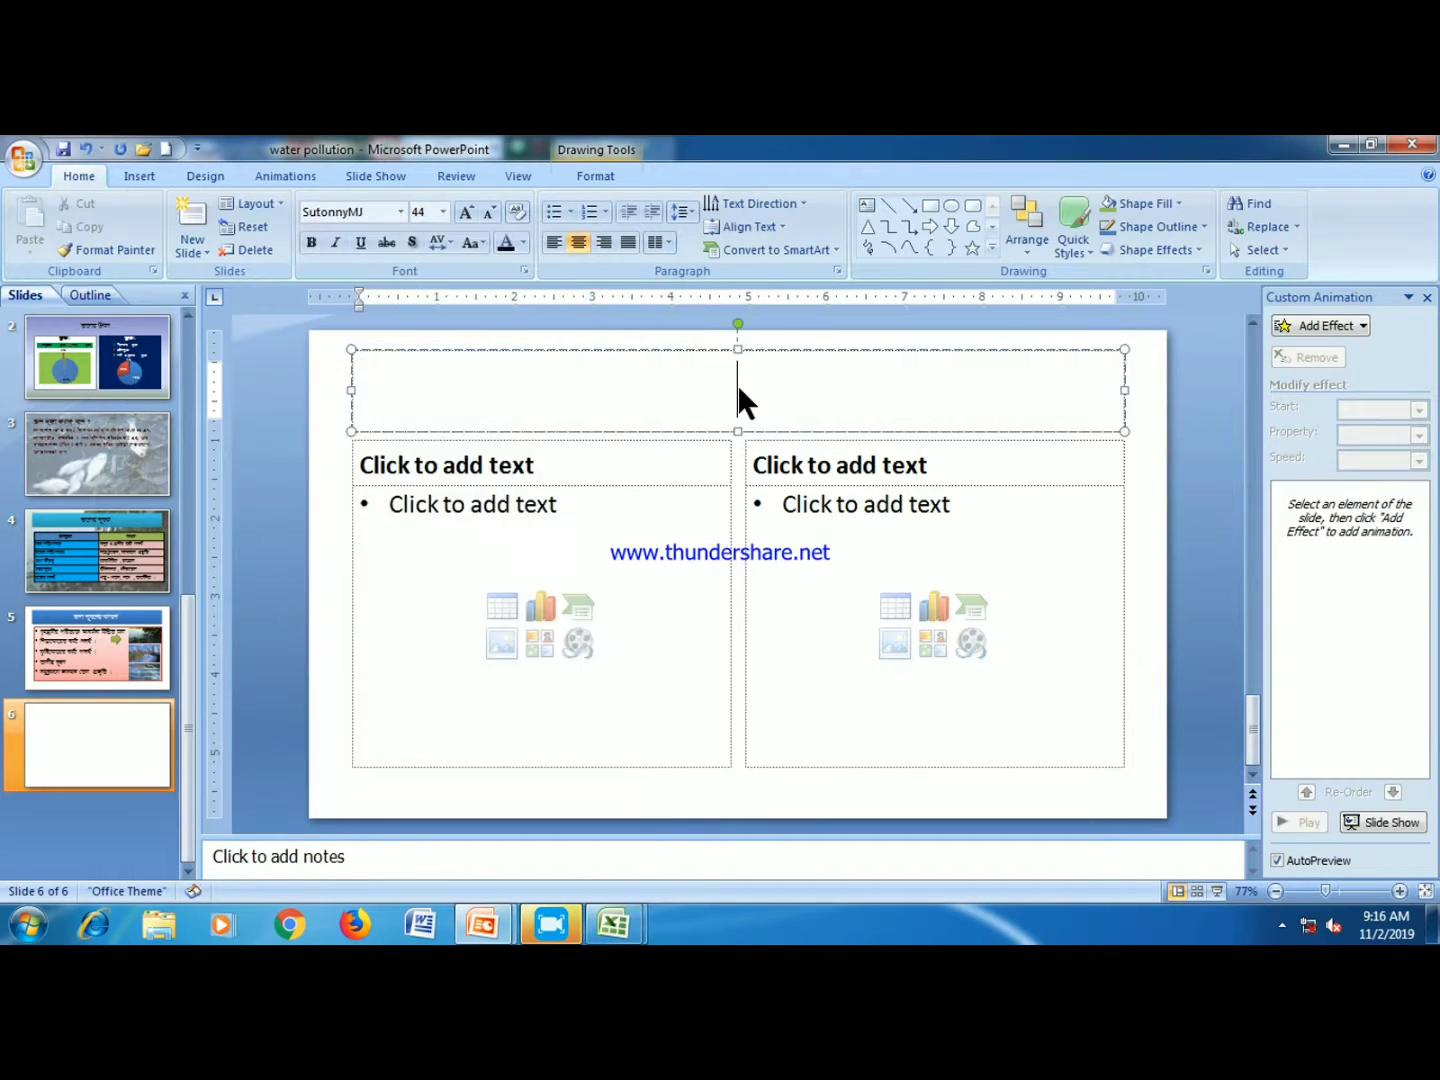
pyautogui.write('Rj`~l')
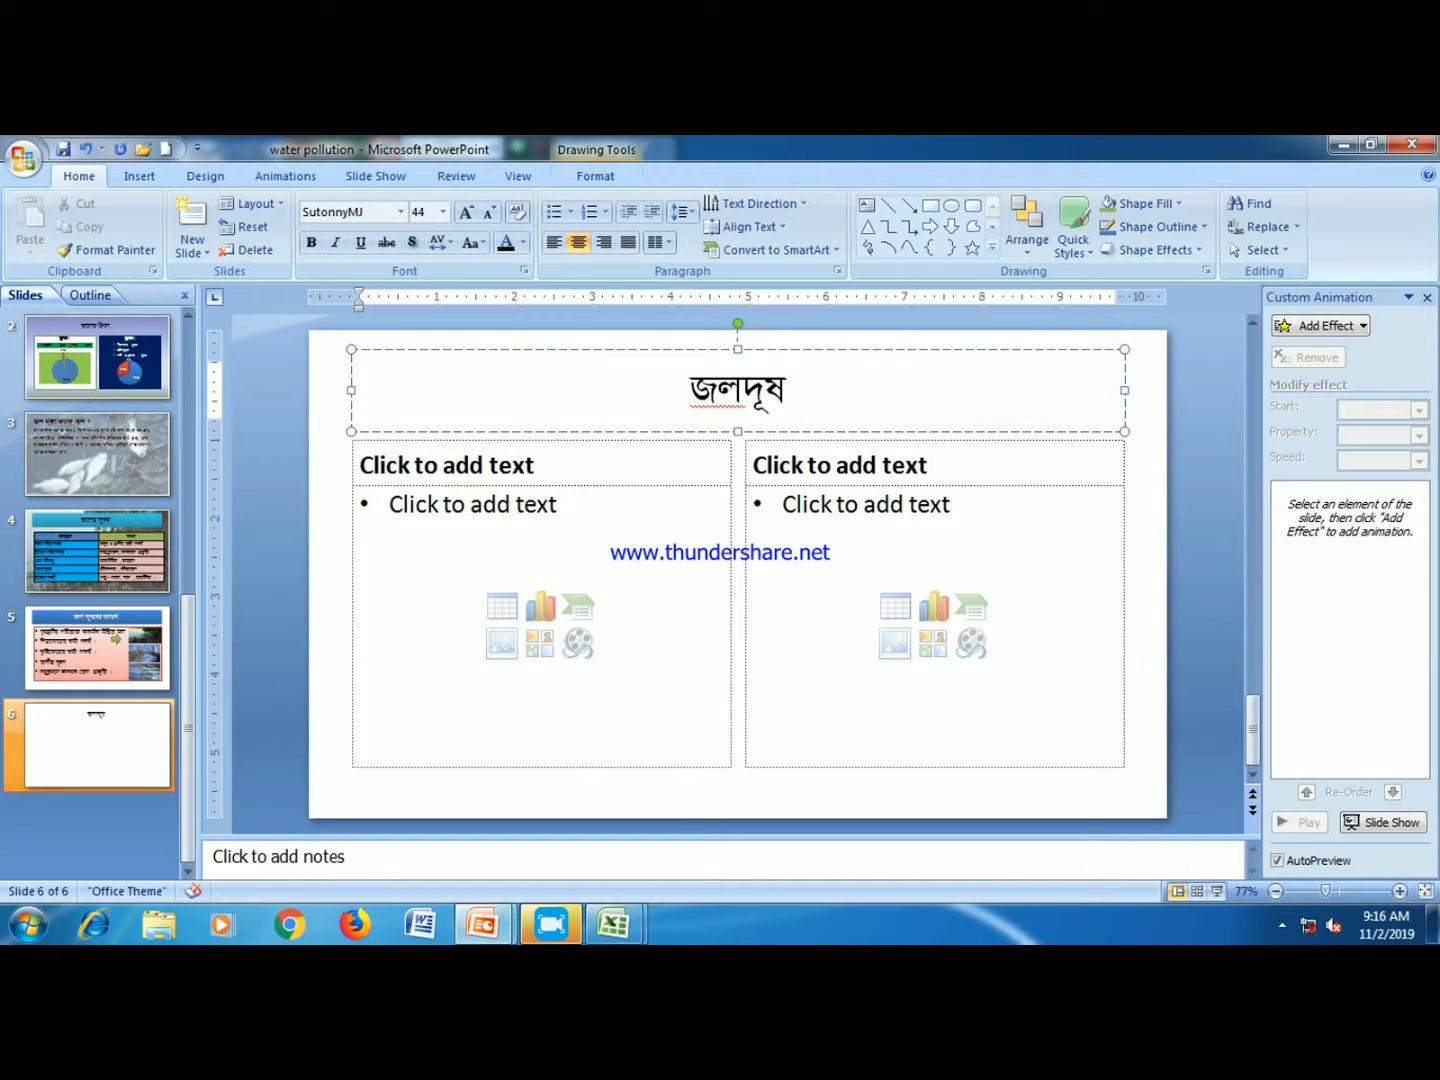
pyautogui.write('†Yi cÖf')
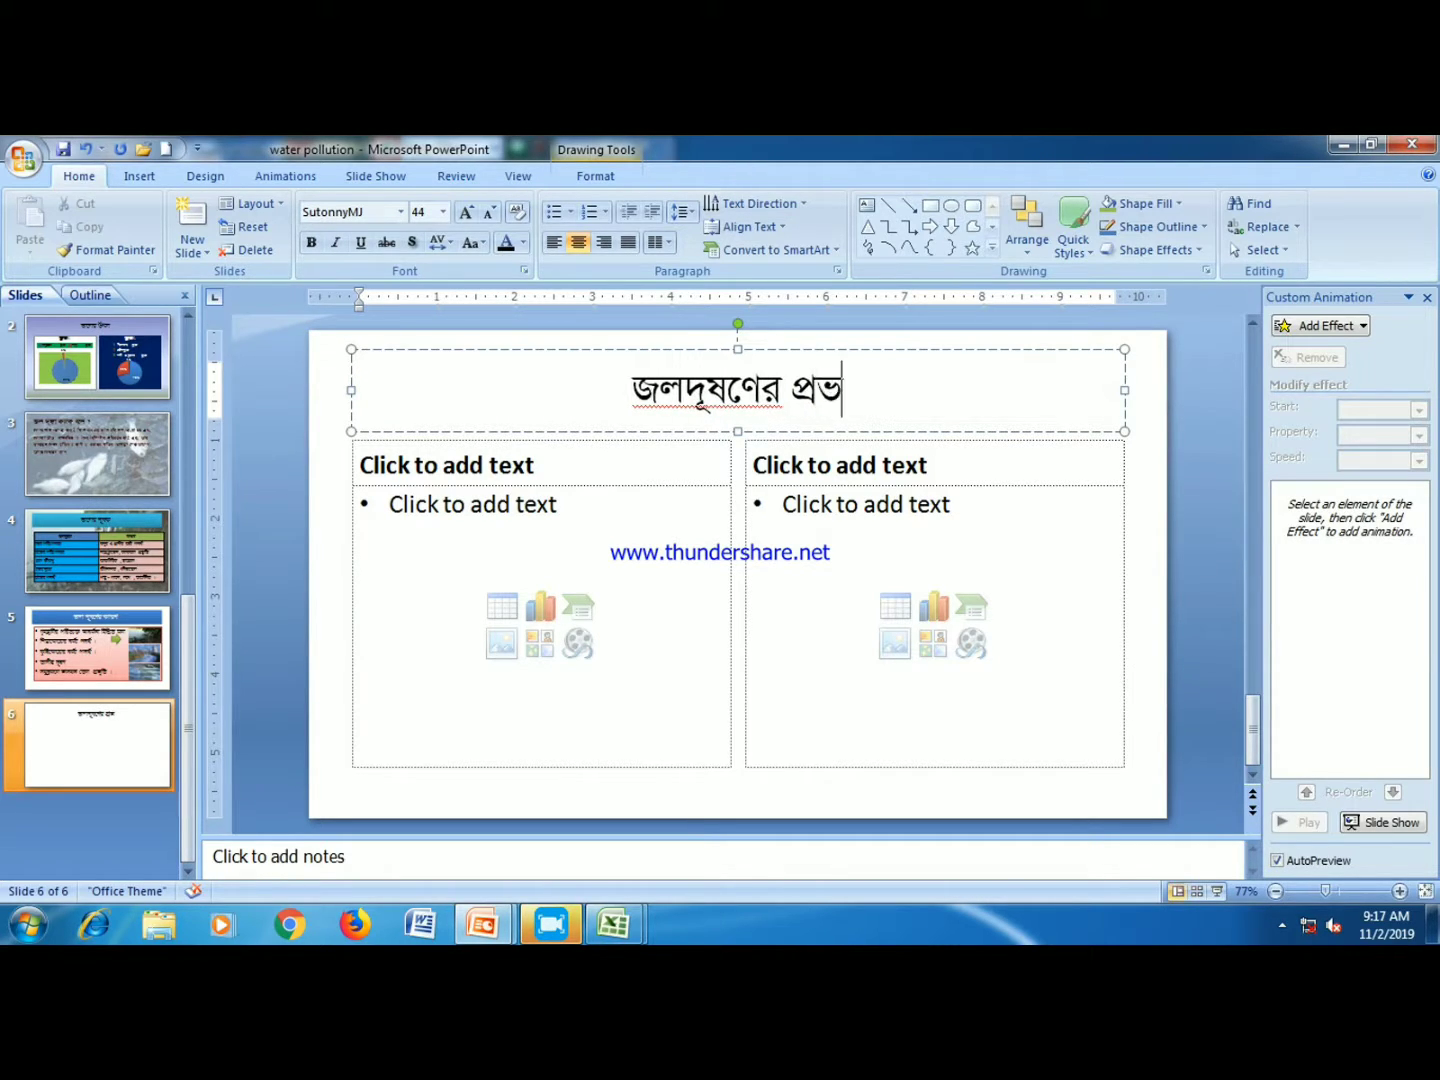
pyautogui.write('ve')
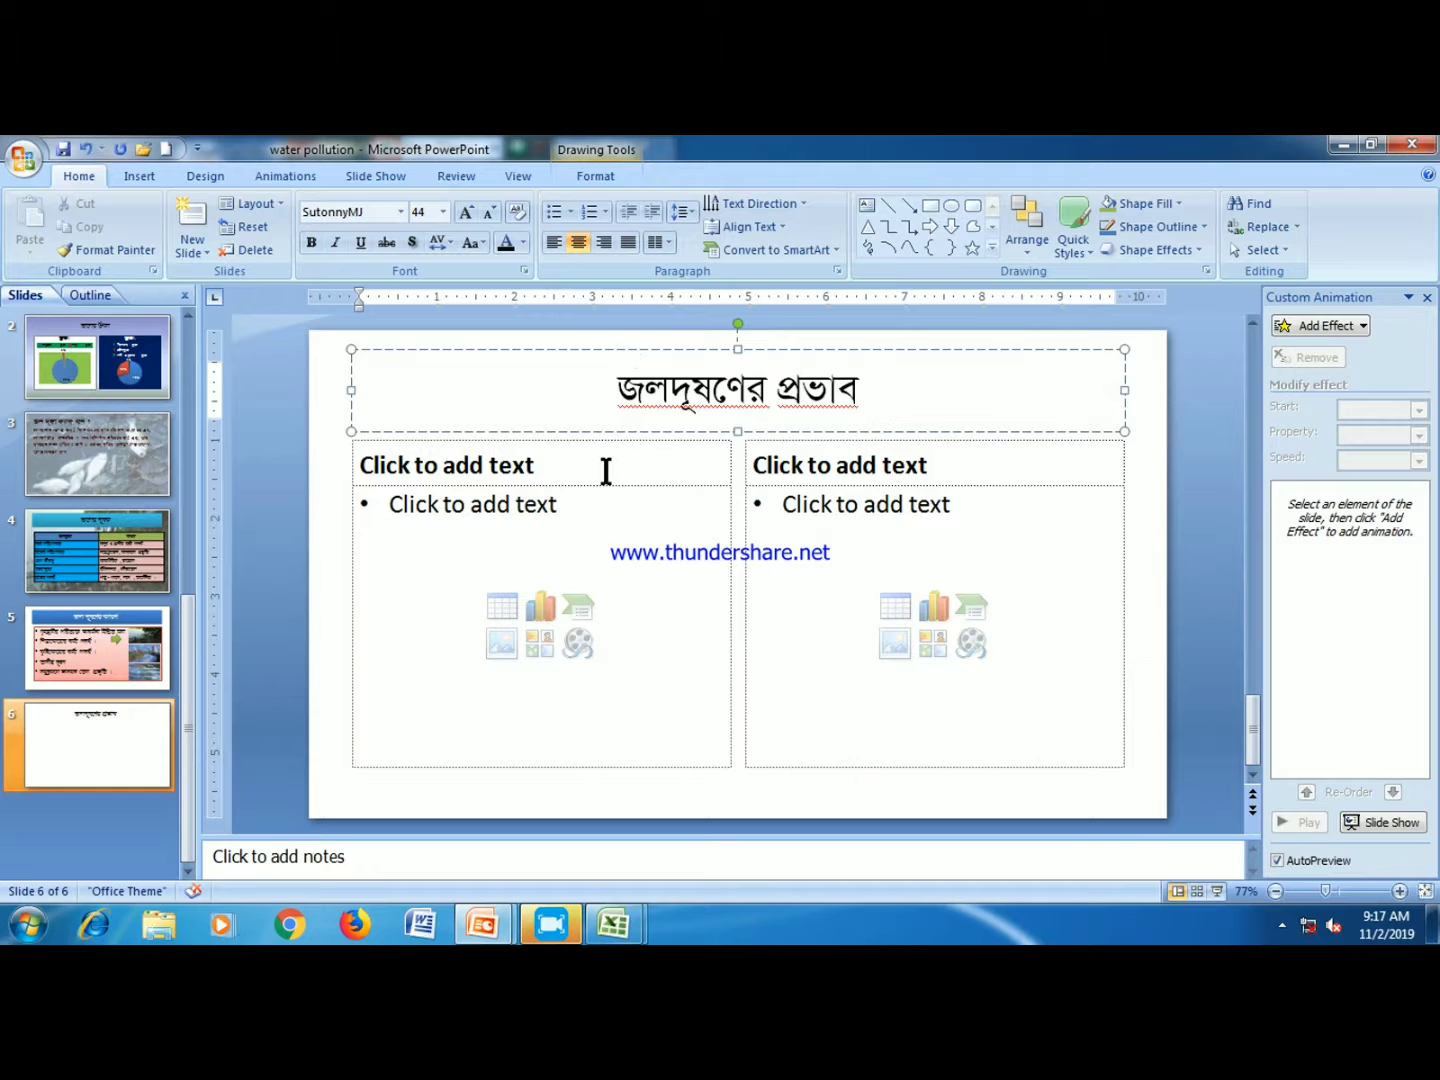
pyautogui.click(607, 472)
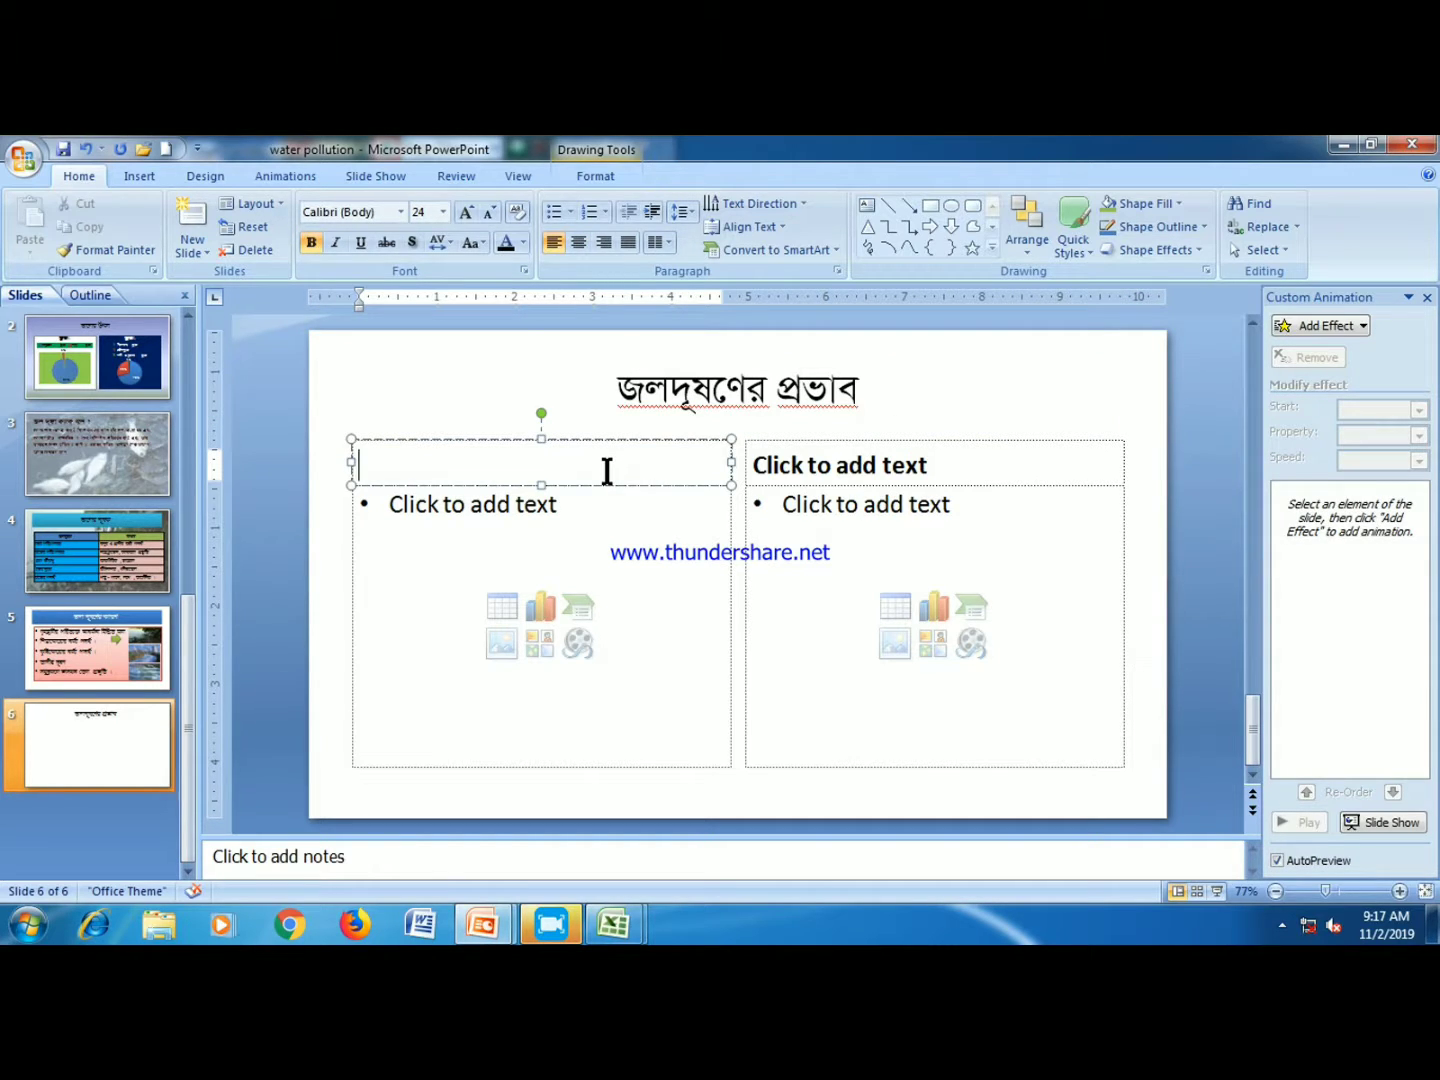
# - Type the left heading 'মানুষের স্বাস্থ্যের উপর প্রভাব' in SutonnyMJ, correcting typos
pyautogui.click(400, 212)
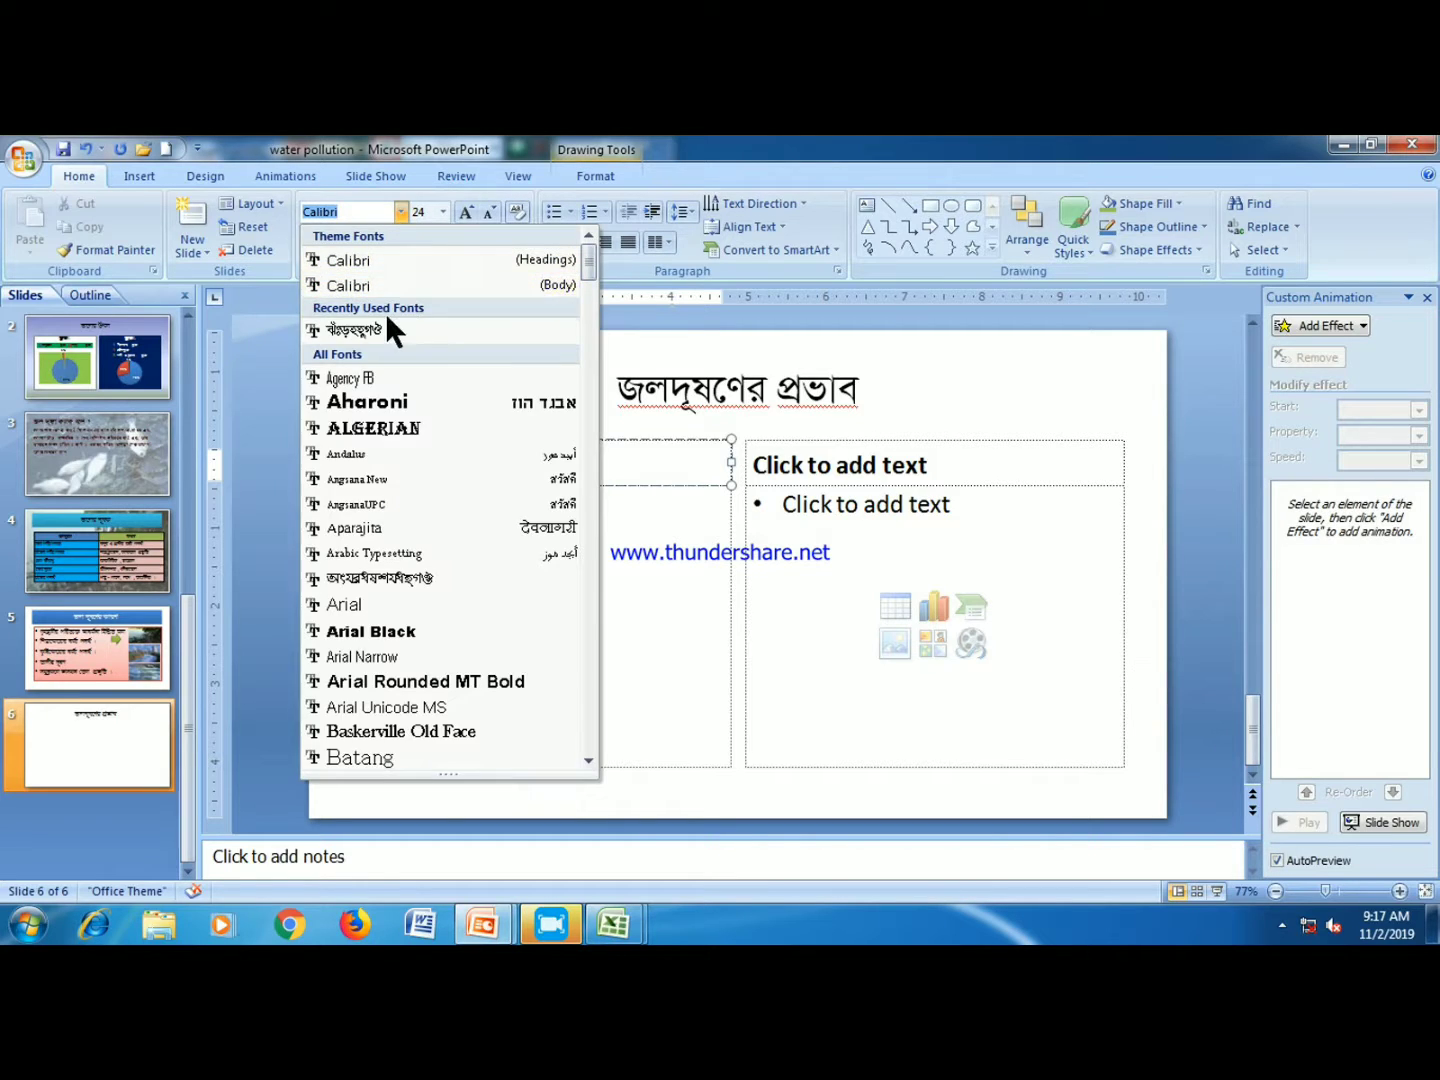
pyautogui.click(385, 328)
pyautogui.write('gvby')
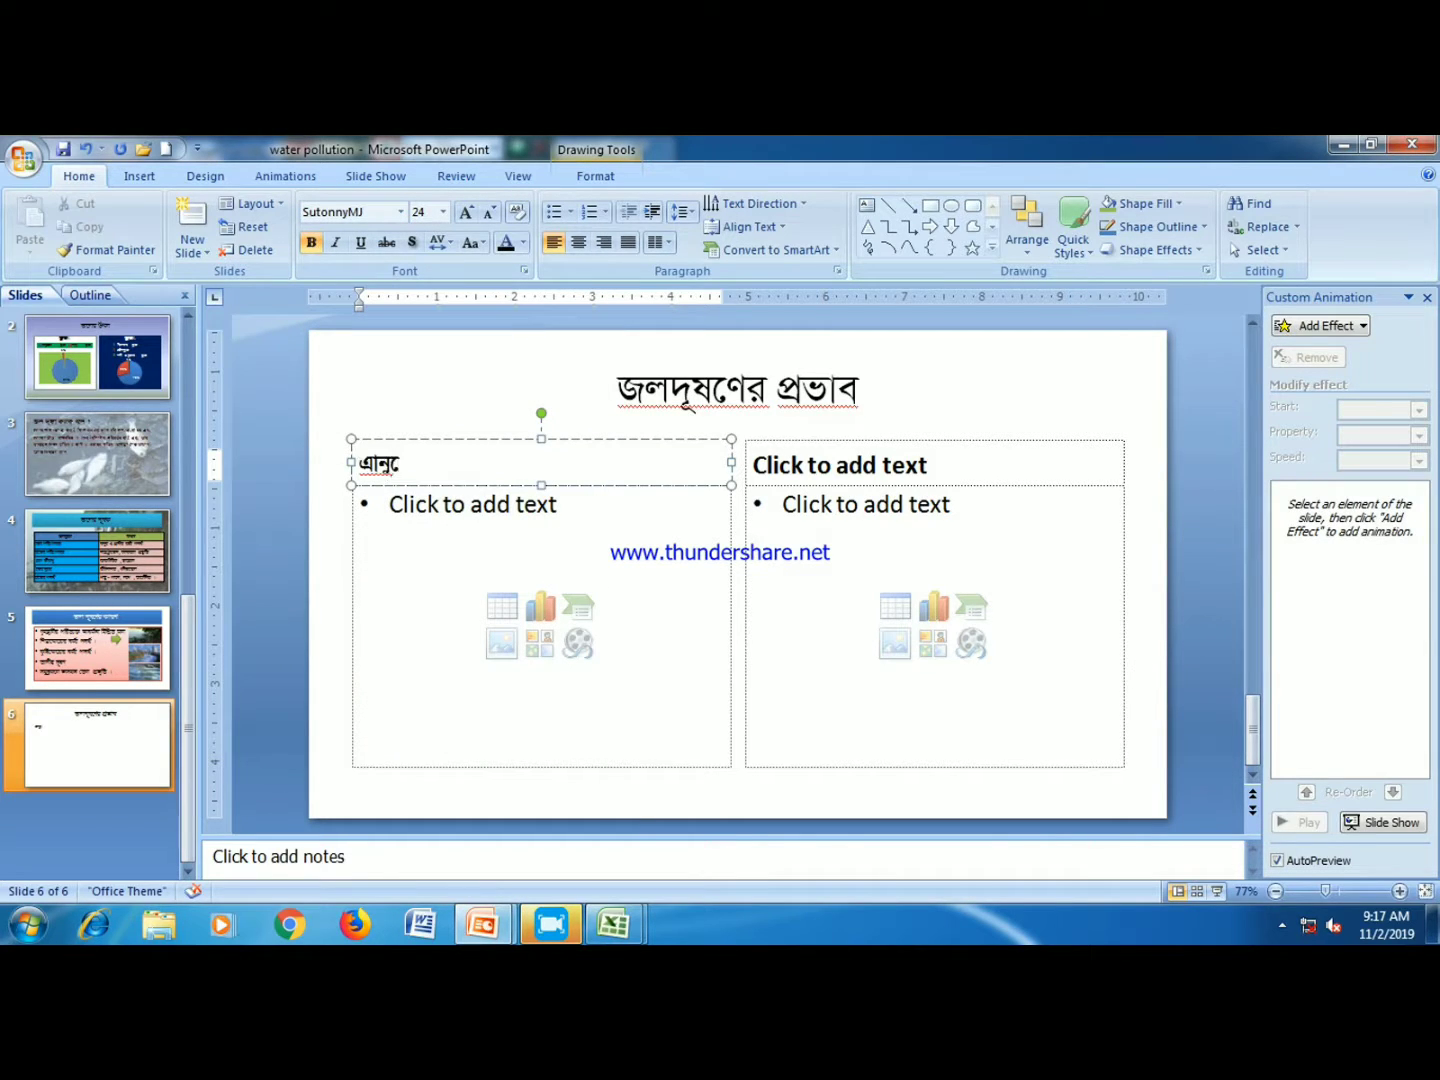
pyautogui.write('l')
pyautogui.press('BackSpace')
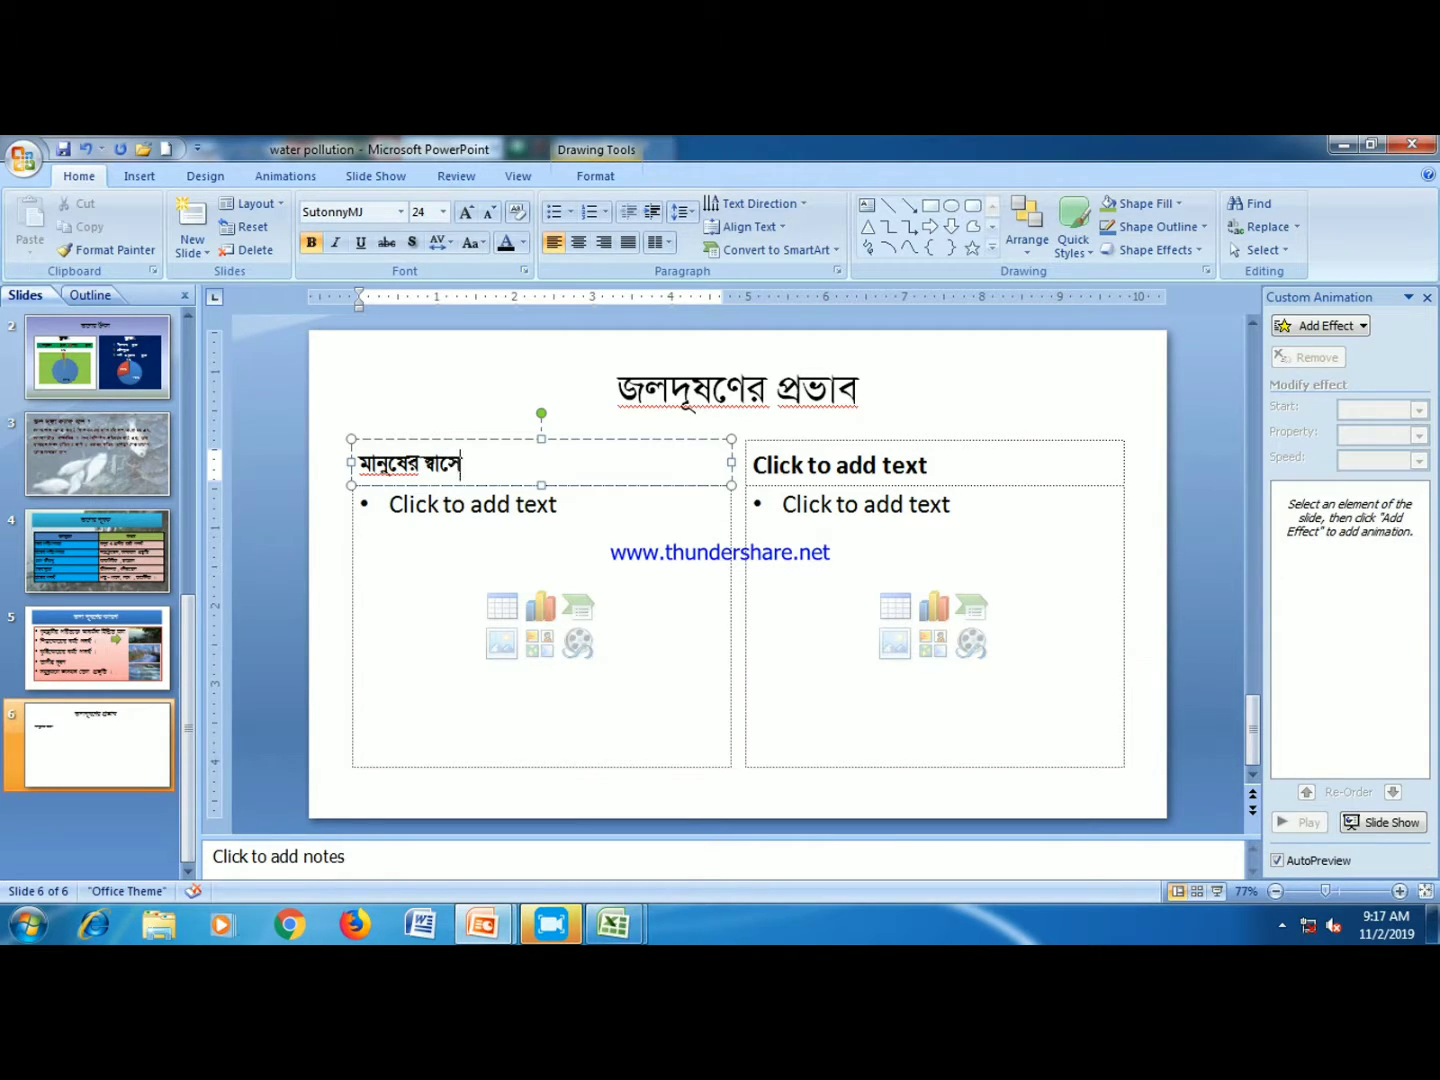
pyautogui.press('BackSpace')
pyautogui.write('v')
pyautogui.write('v r')
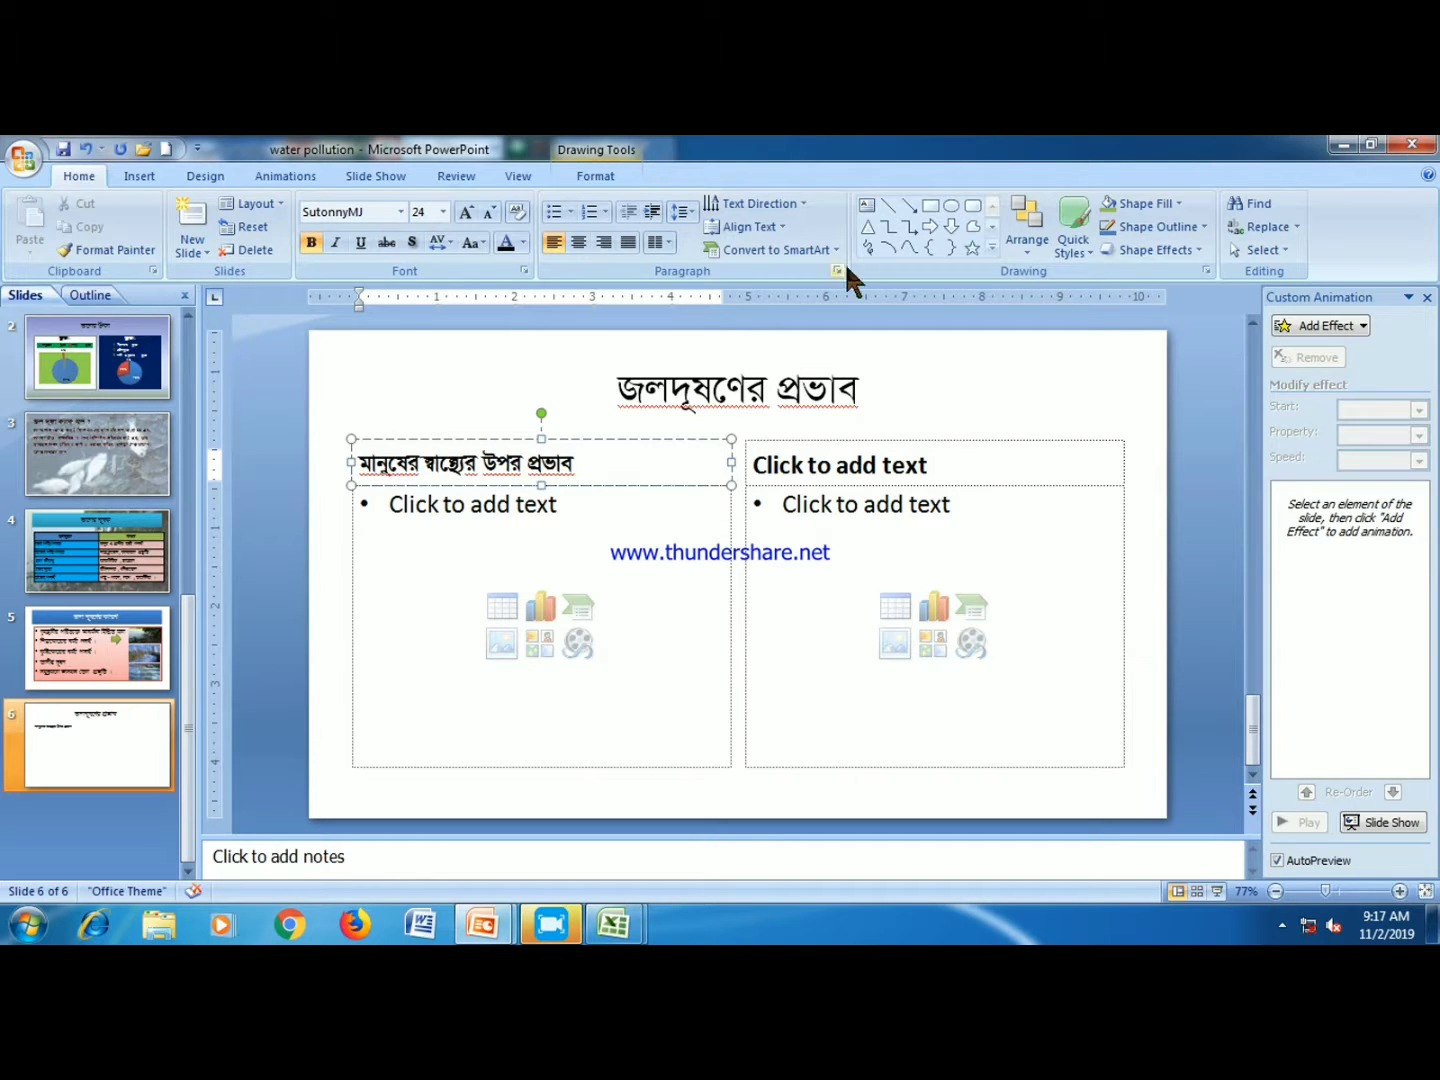
# - Start the right heading in SutonnyMJ with 'জলজ বাস্তুতন্ত্রে'
pyautogui.click(929, 465)
pyautogui.click(401, 211)
pyautogui.click(393, 329)
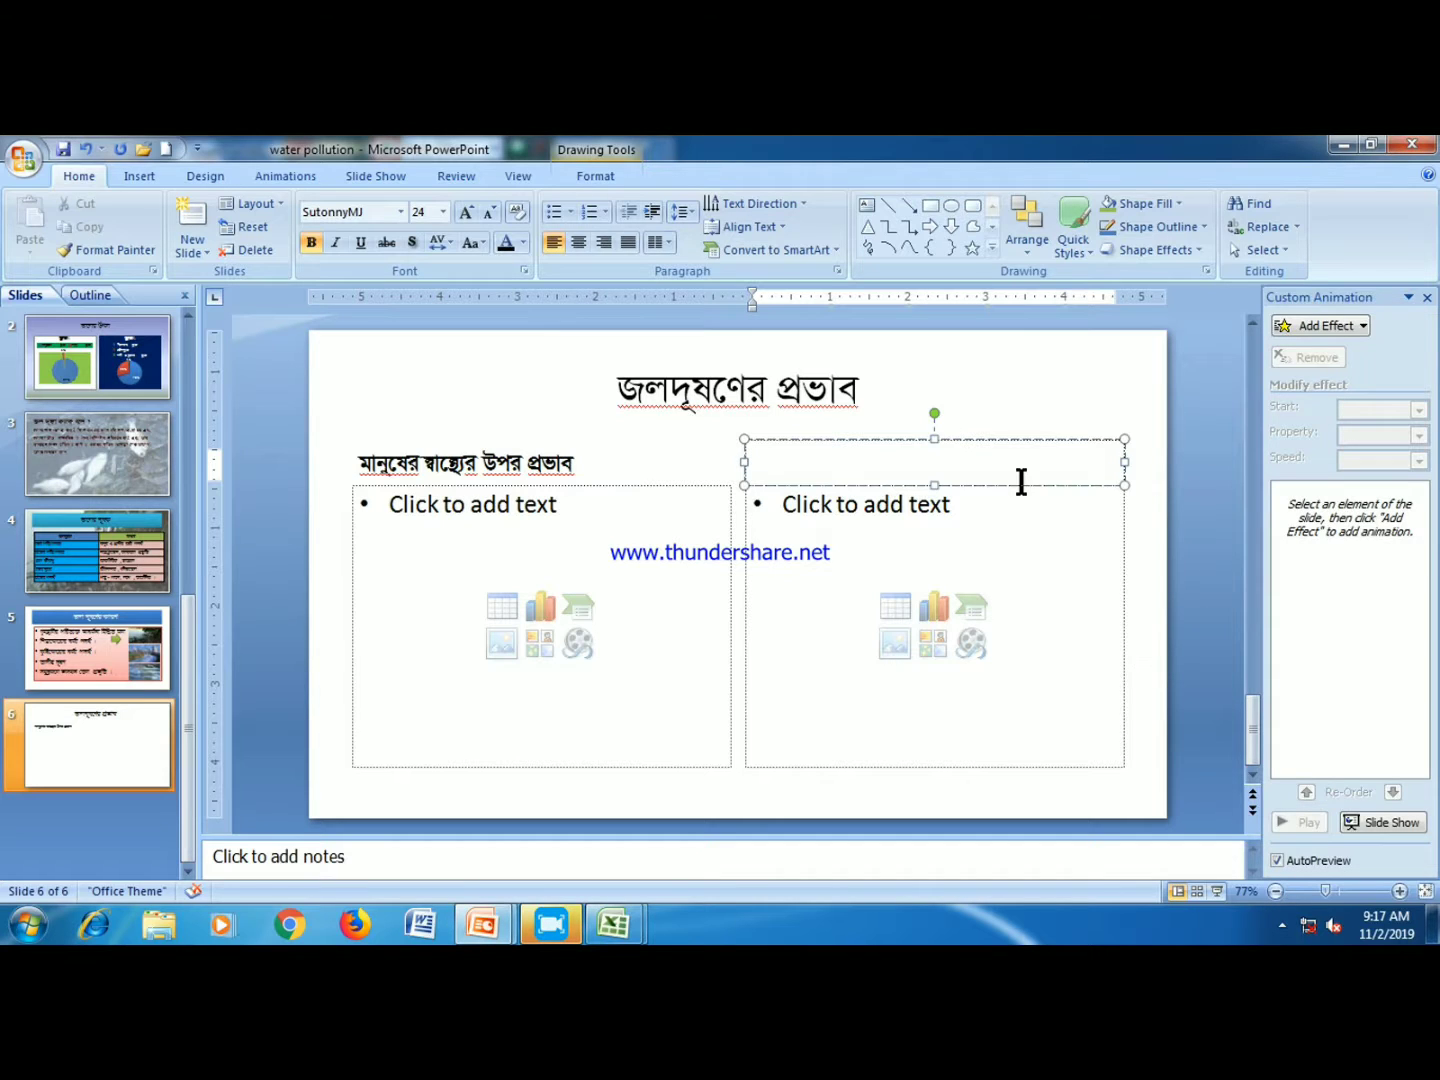
pyautogui.write('u')
pyautogui.write('kjk')
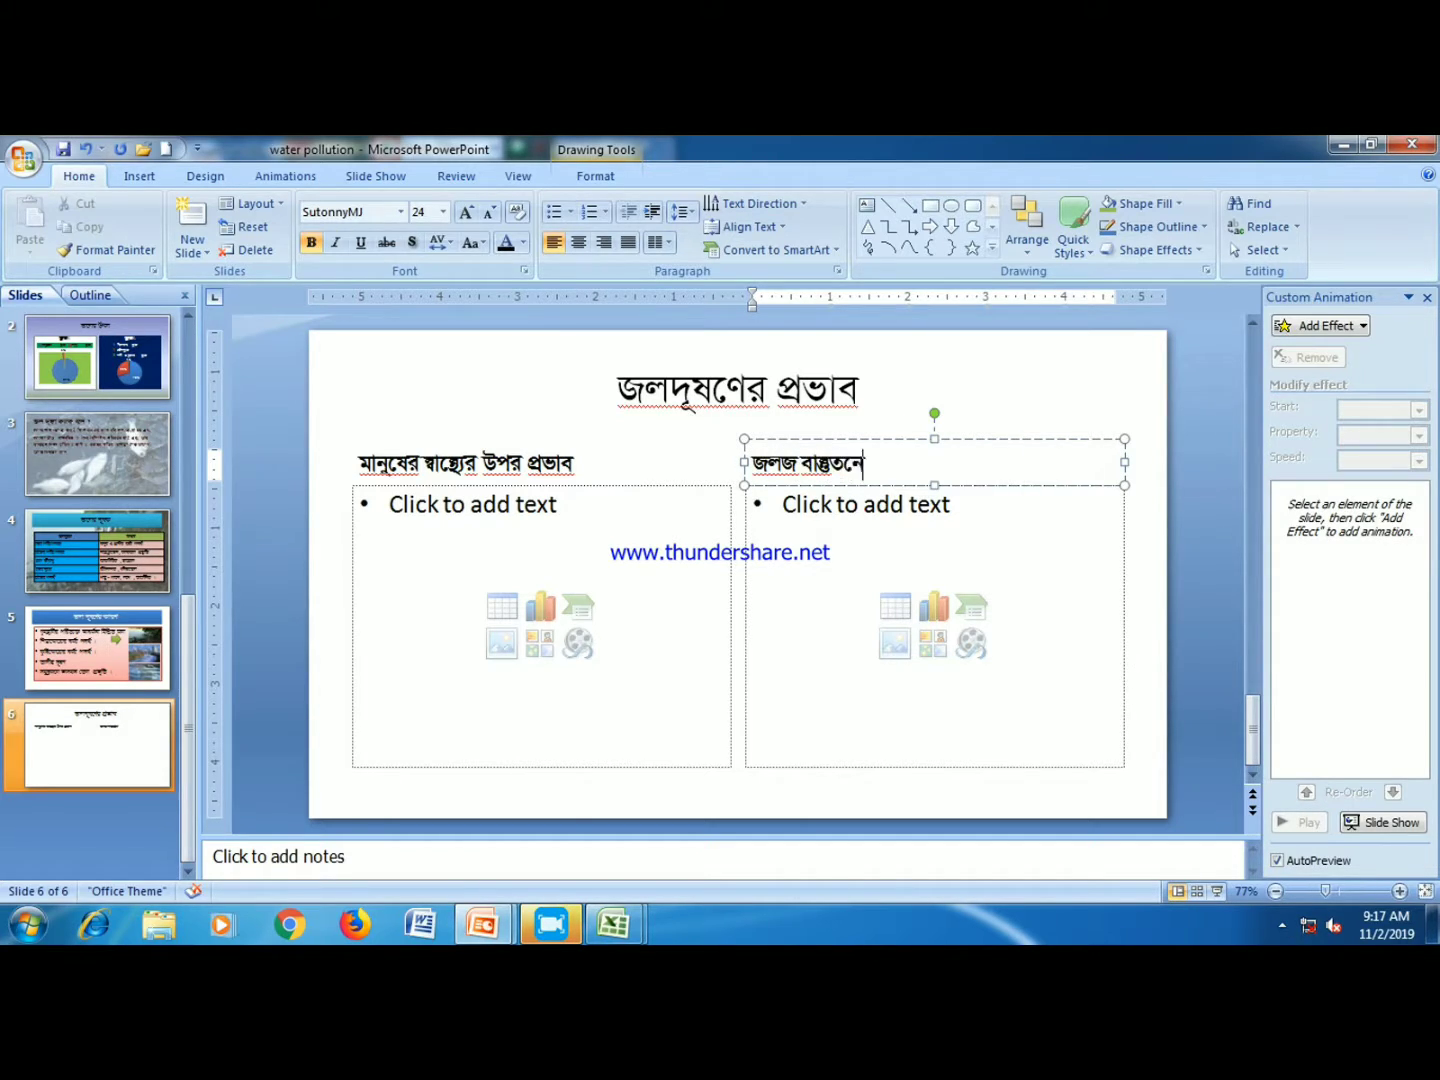
pyautogui.write('gkzcvbg')
pyautogui.write('kz')
# - Insert the water-pollution diseases clipart in the left column and enlarge it
pyautogui.click(585, 500)
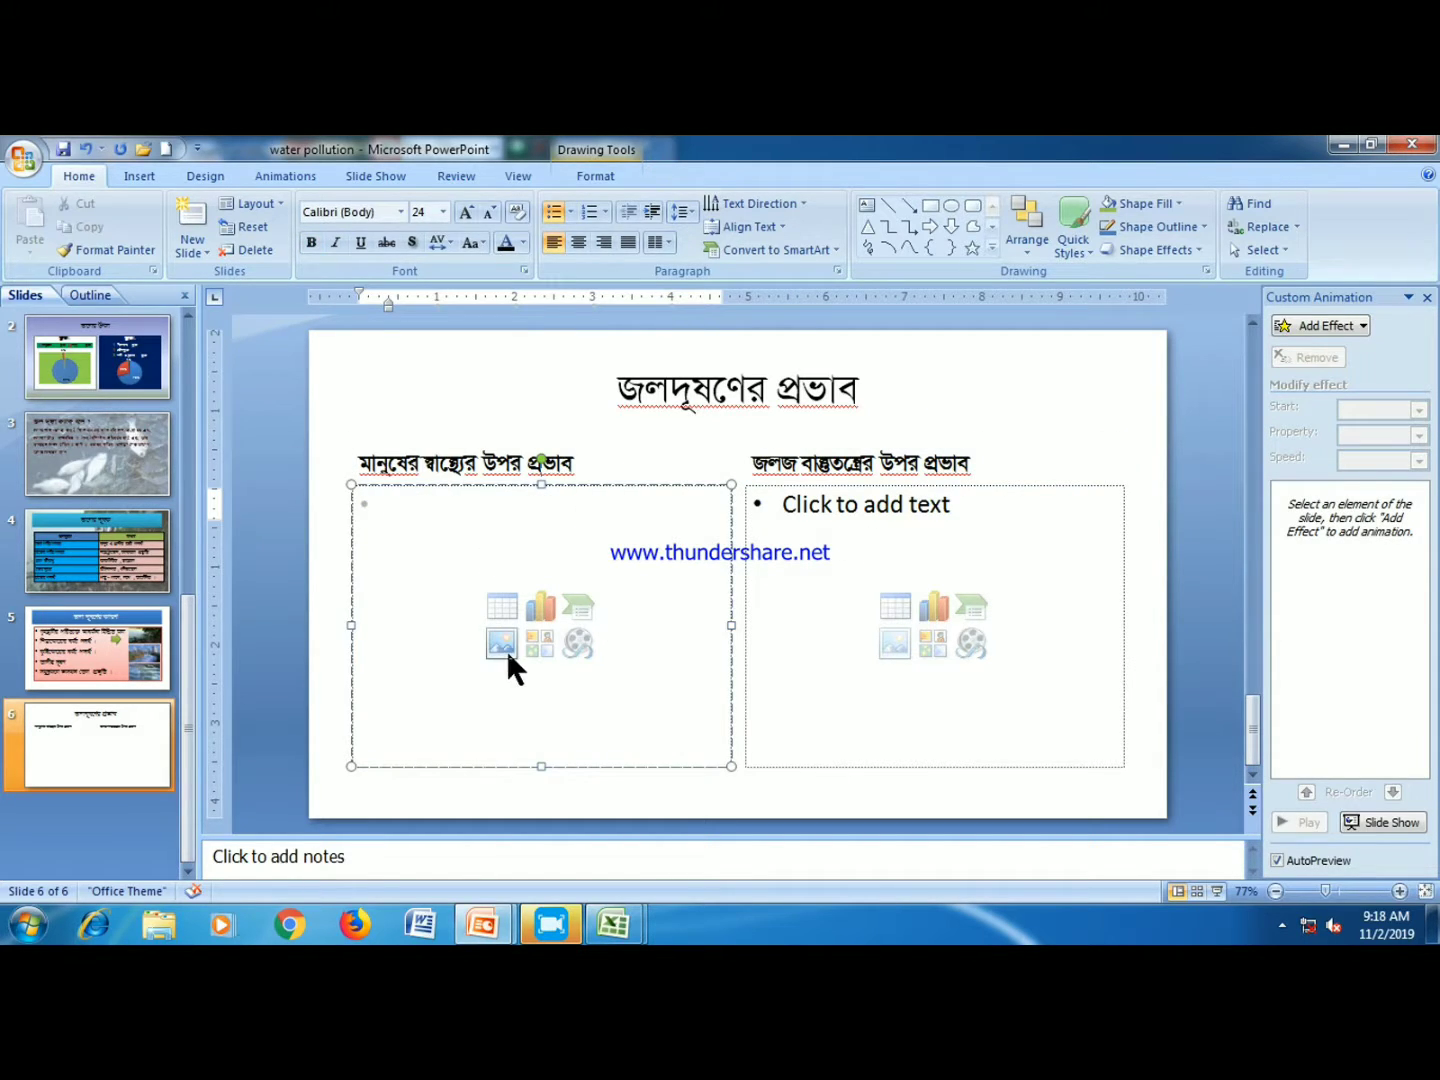
pyautogui.click(507, 653)
pyautogui.click(371, 294)
pyautogui.click(565, 605)
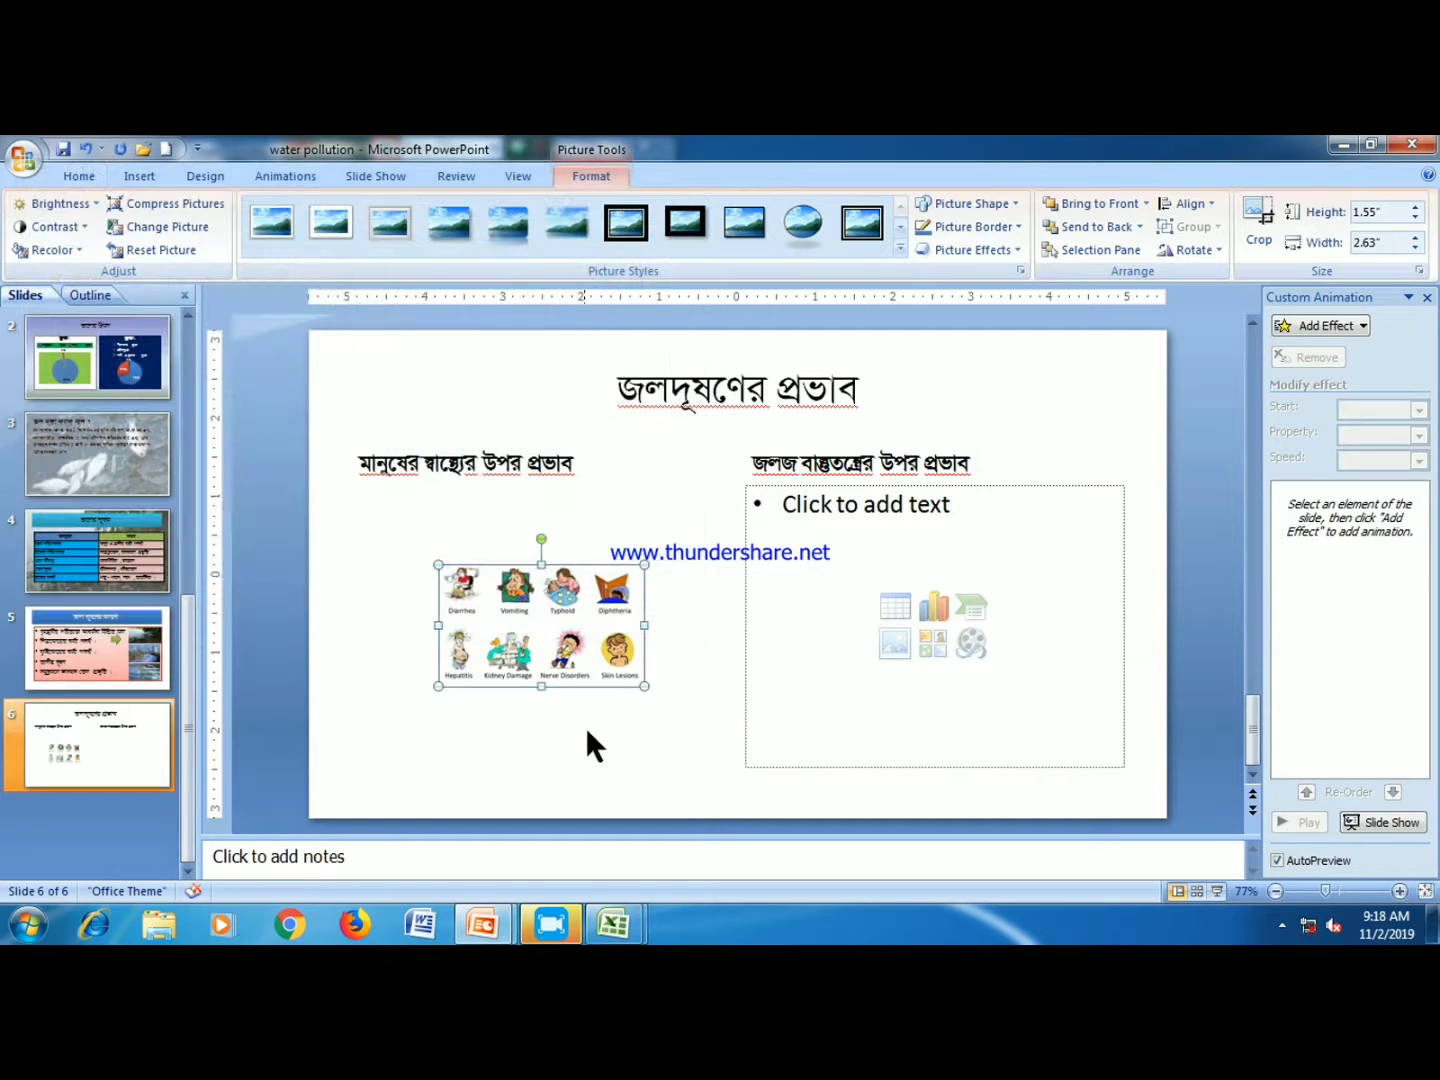
pyautogui.moveTo(437, 565); pyautogui.dragTo(331, 502)
pyautogui.moveTo(489, 687); pyautogui.dragTo(507, 757)
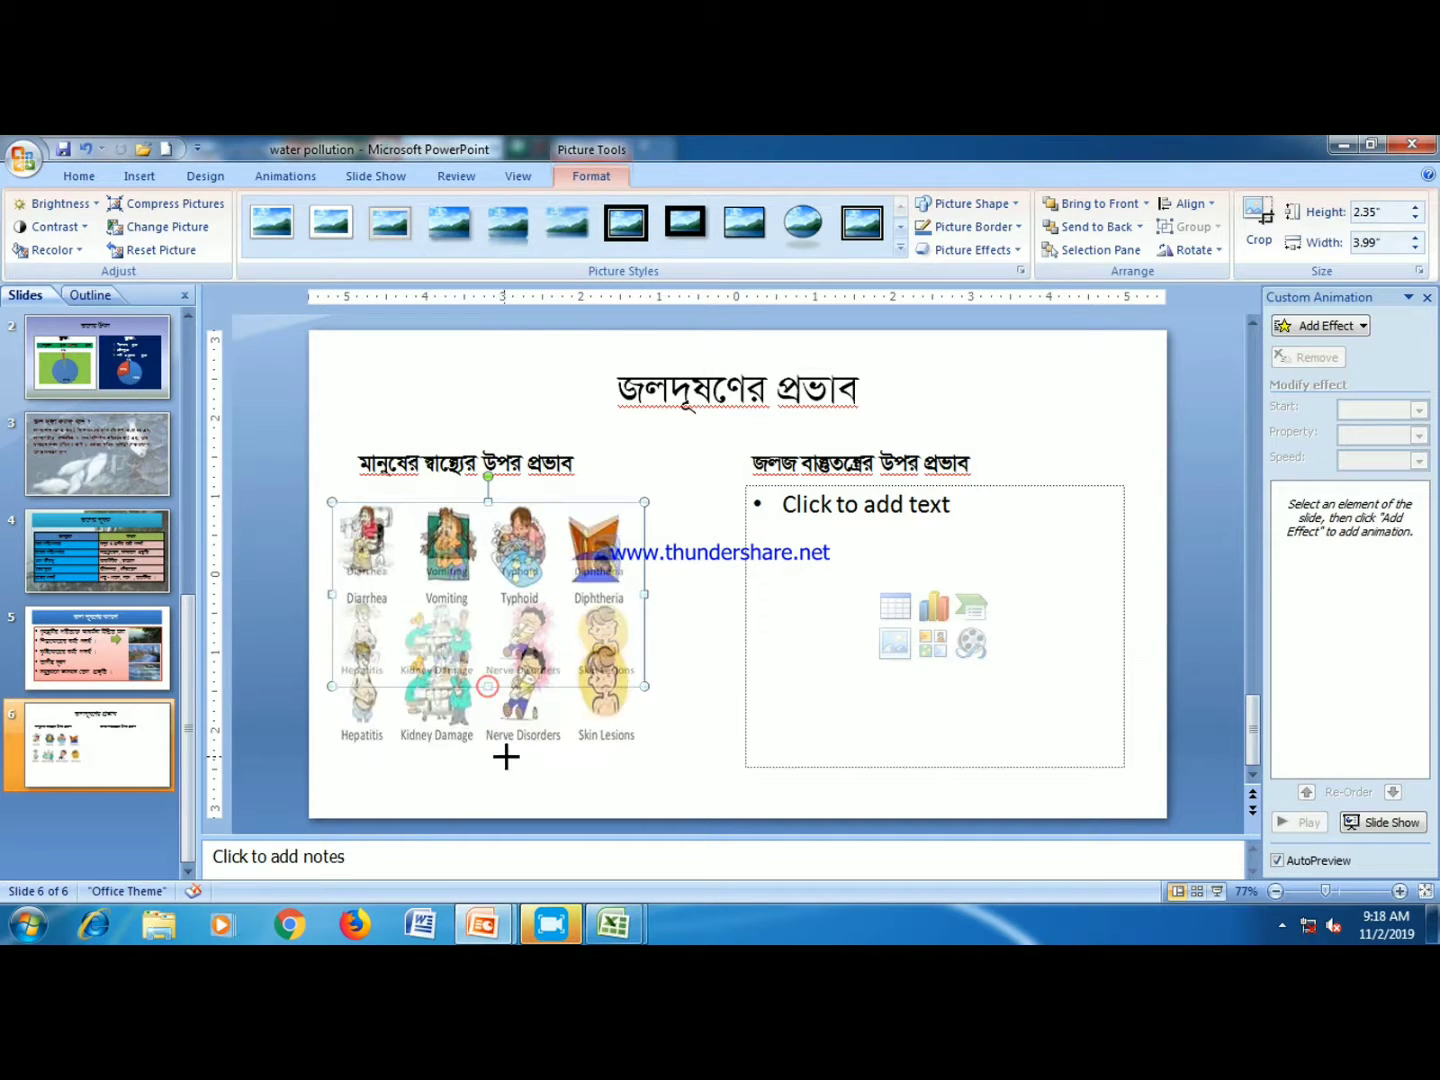
pyautogui.moveTo(547, 667); pyautogui.dragTo(583, 671)
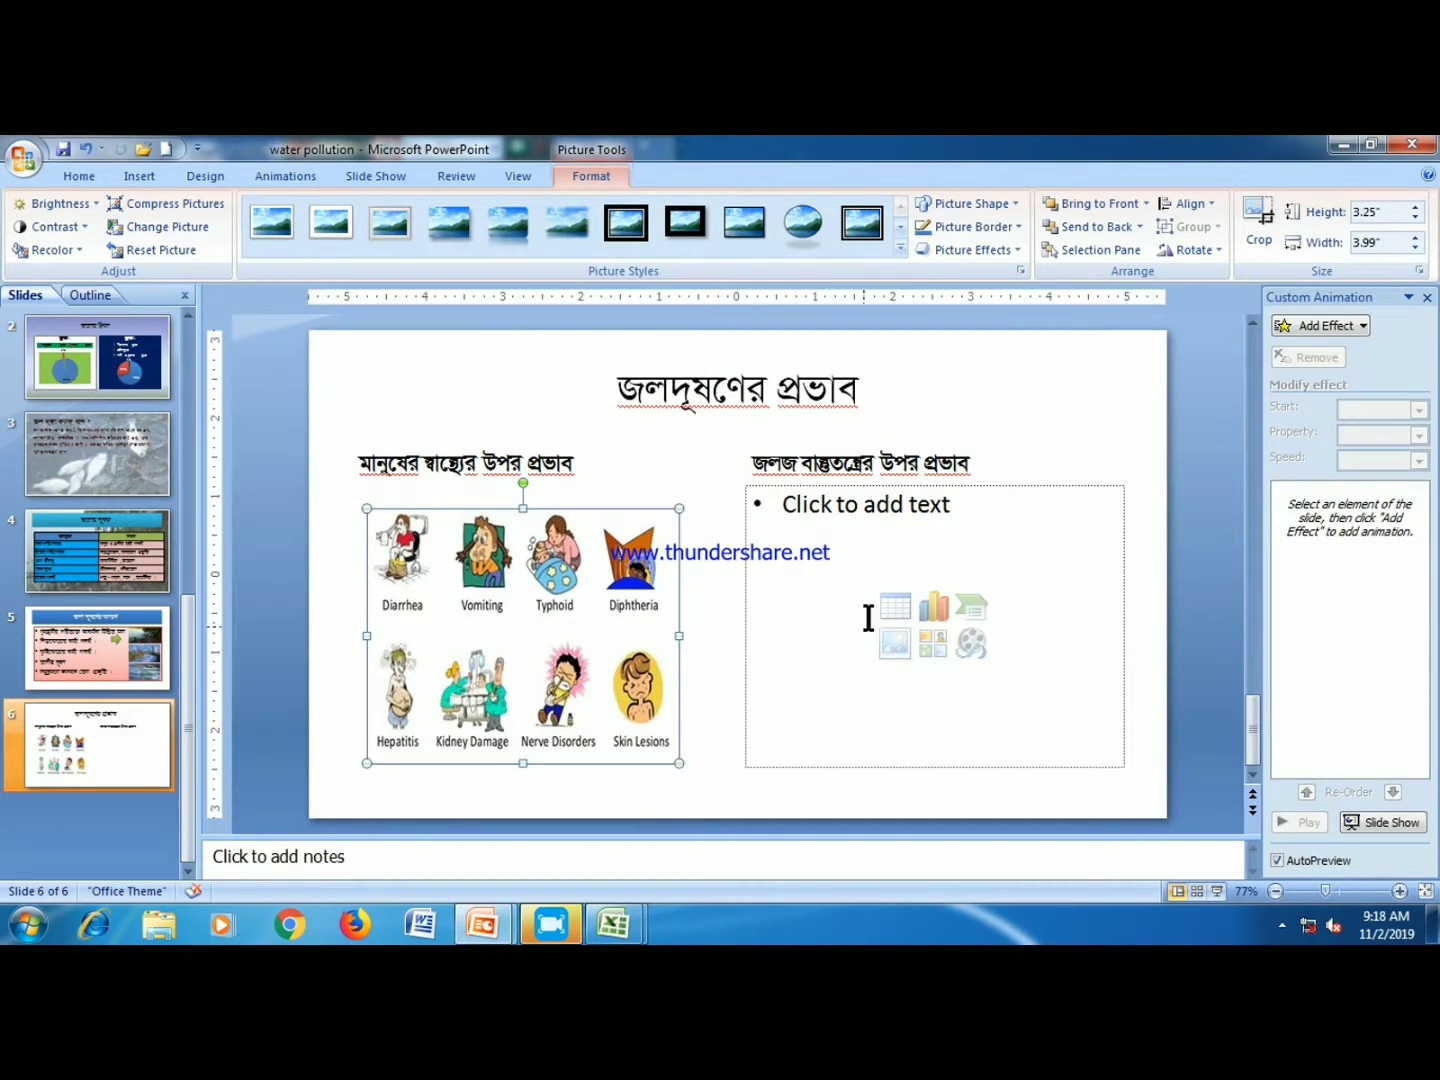
# - Insert the dead-fish photo in the right column and nudge it into place
pyautogui.click(935, 548)
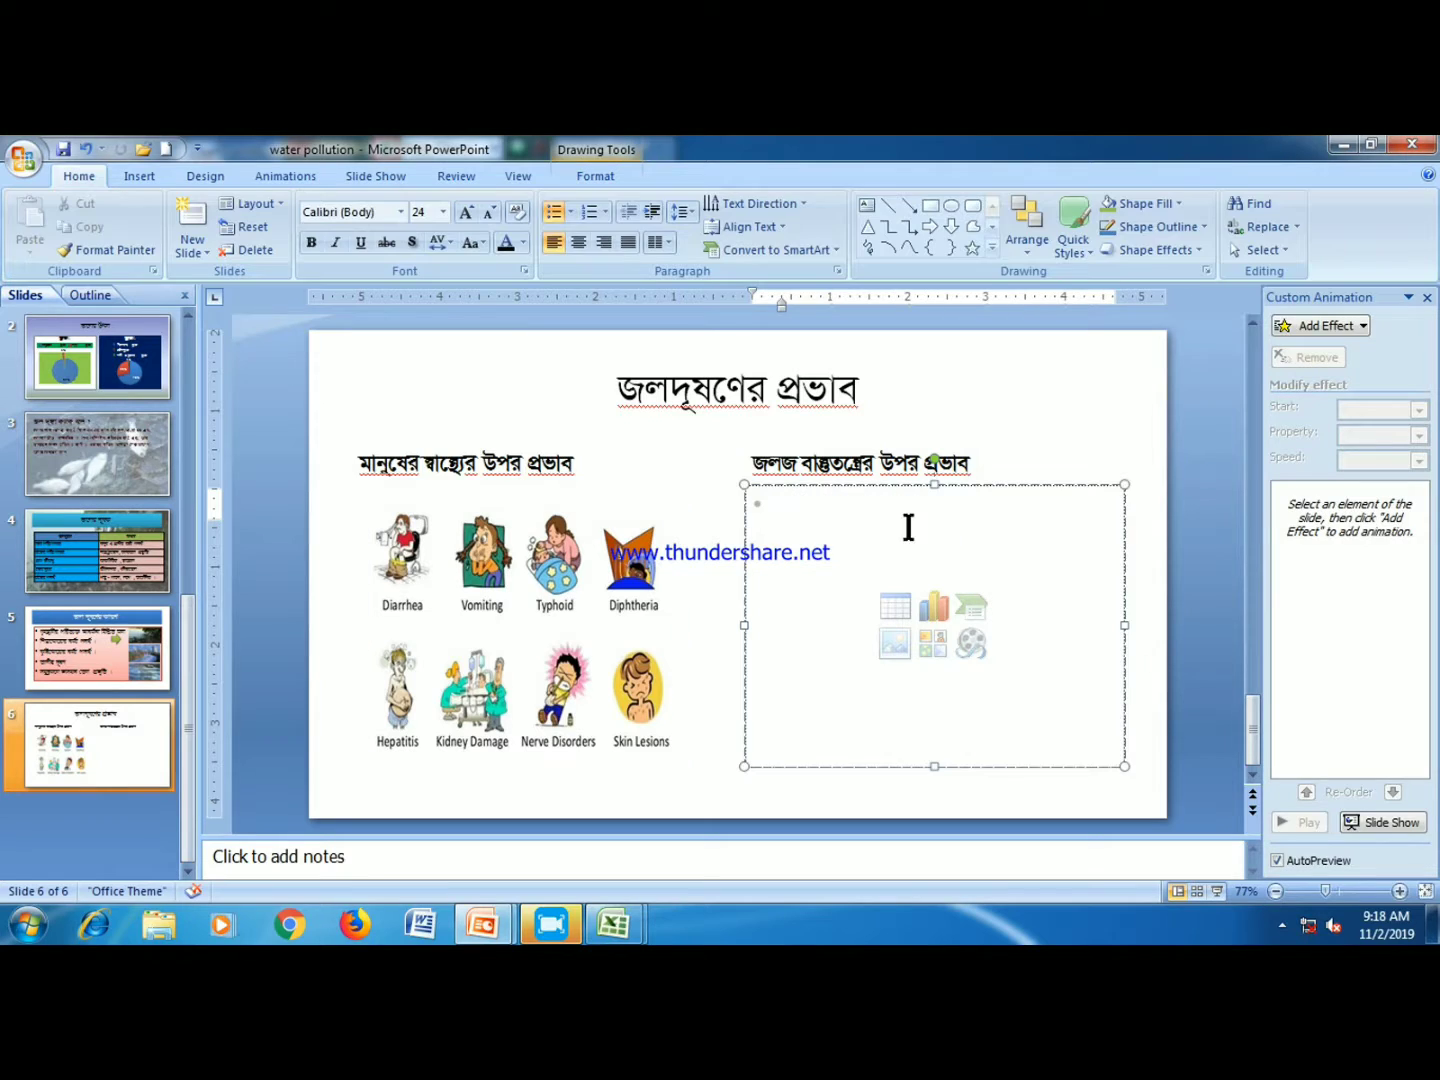
pyautogui.click(896, 638)
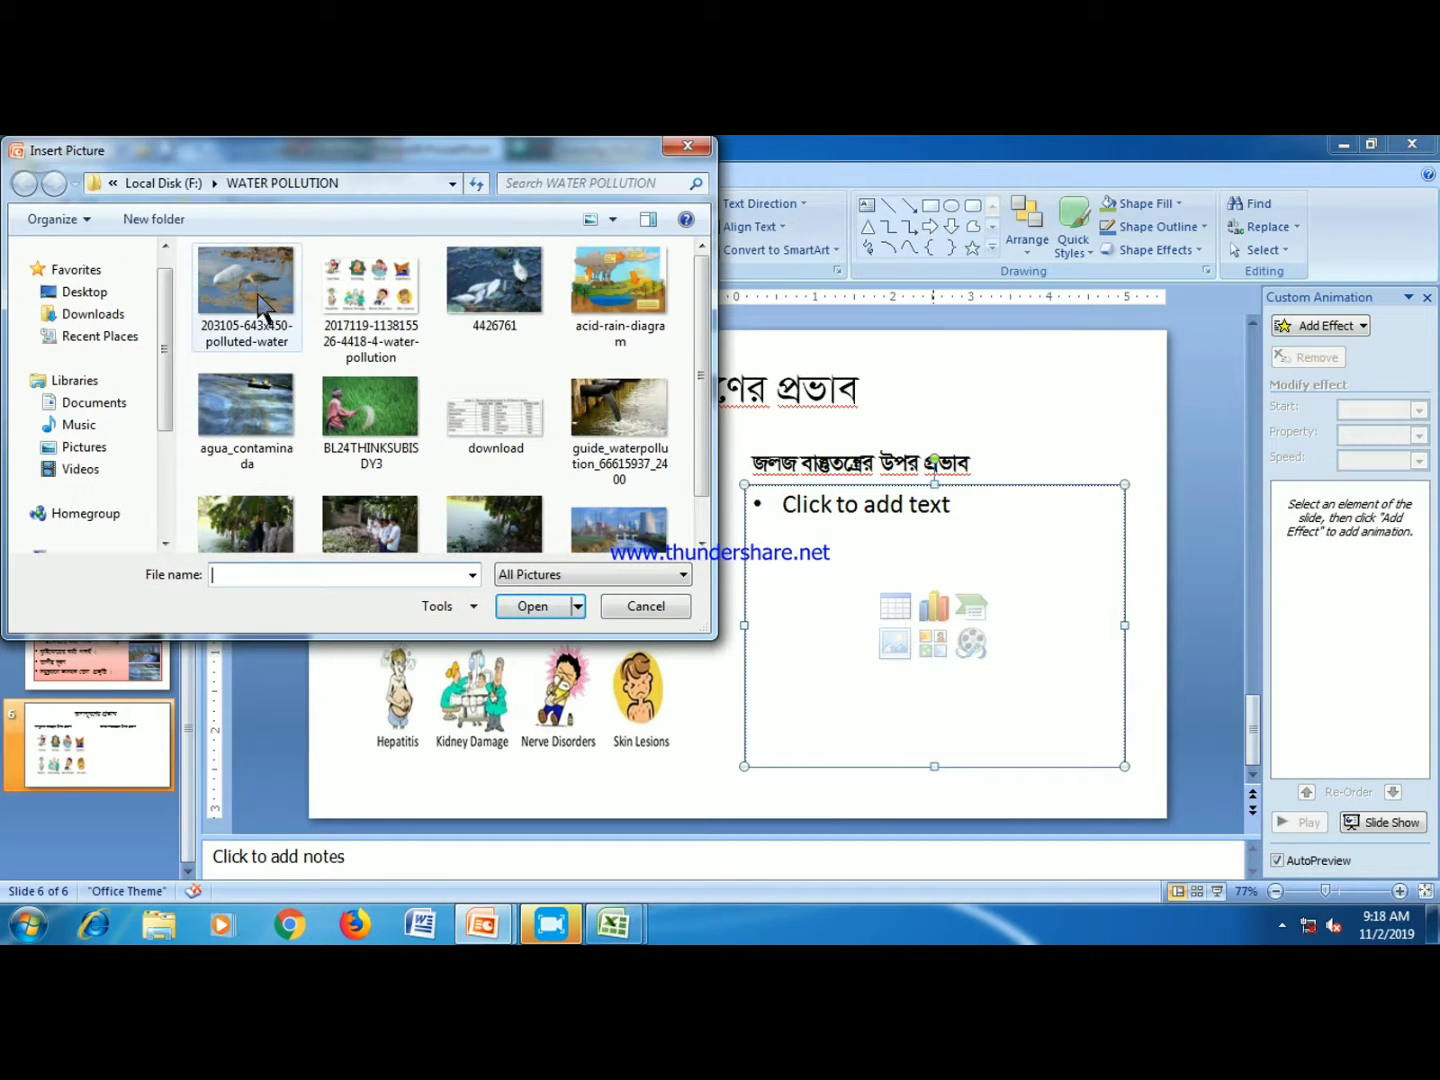
pyautogui.moveTo(703, 433)
pyautogui.mouseDown()
pyautogui.moveTo(706, 485)
pyautogui.moveTo(704, 432)
pyautogui.mouseUp()
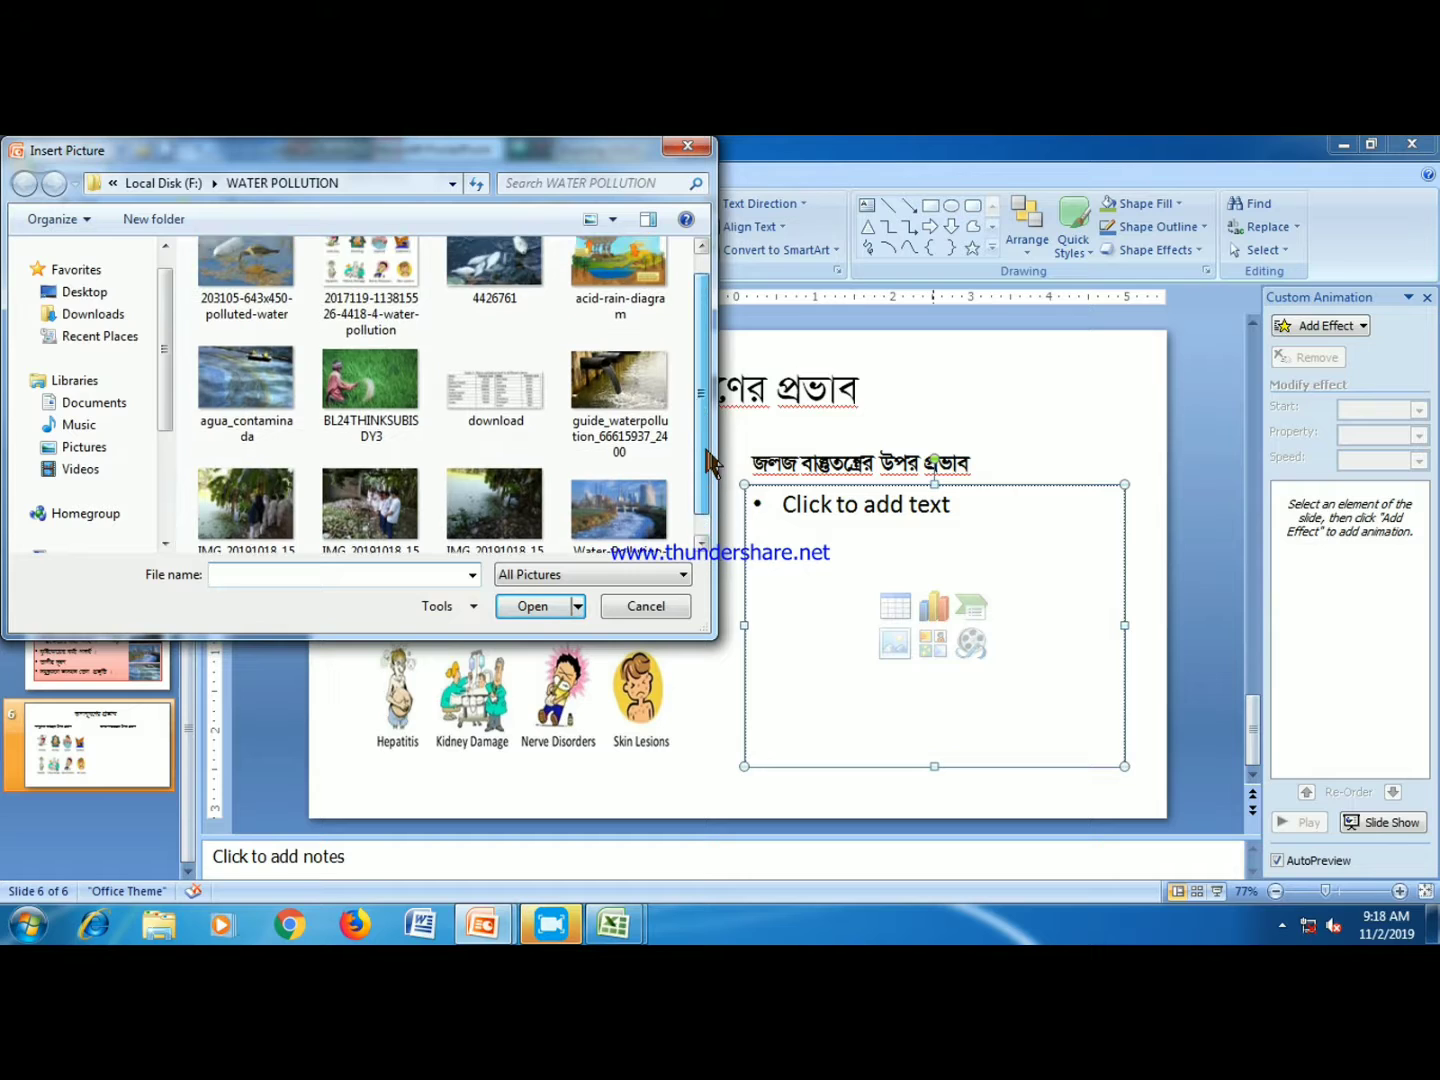
pyautogui.doubleClick(520, 280)
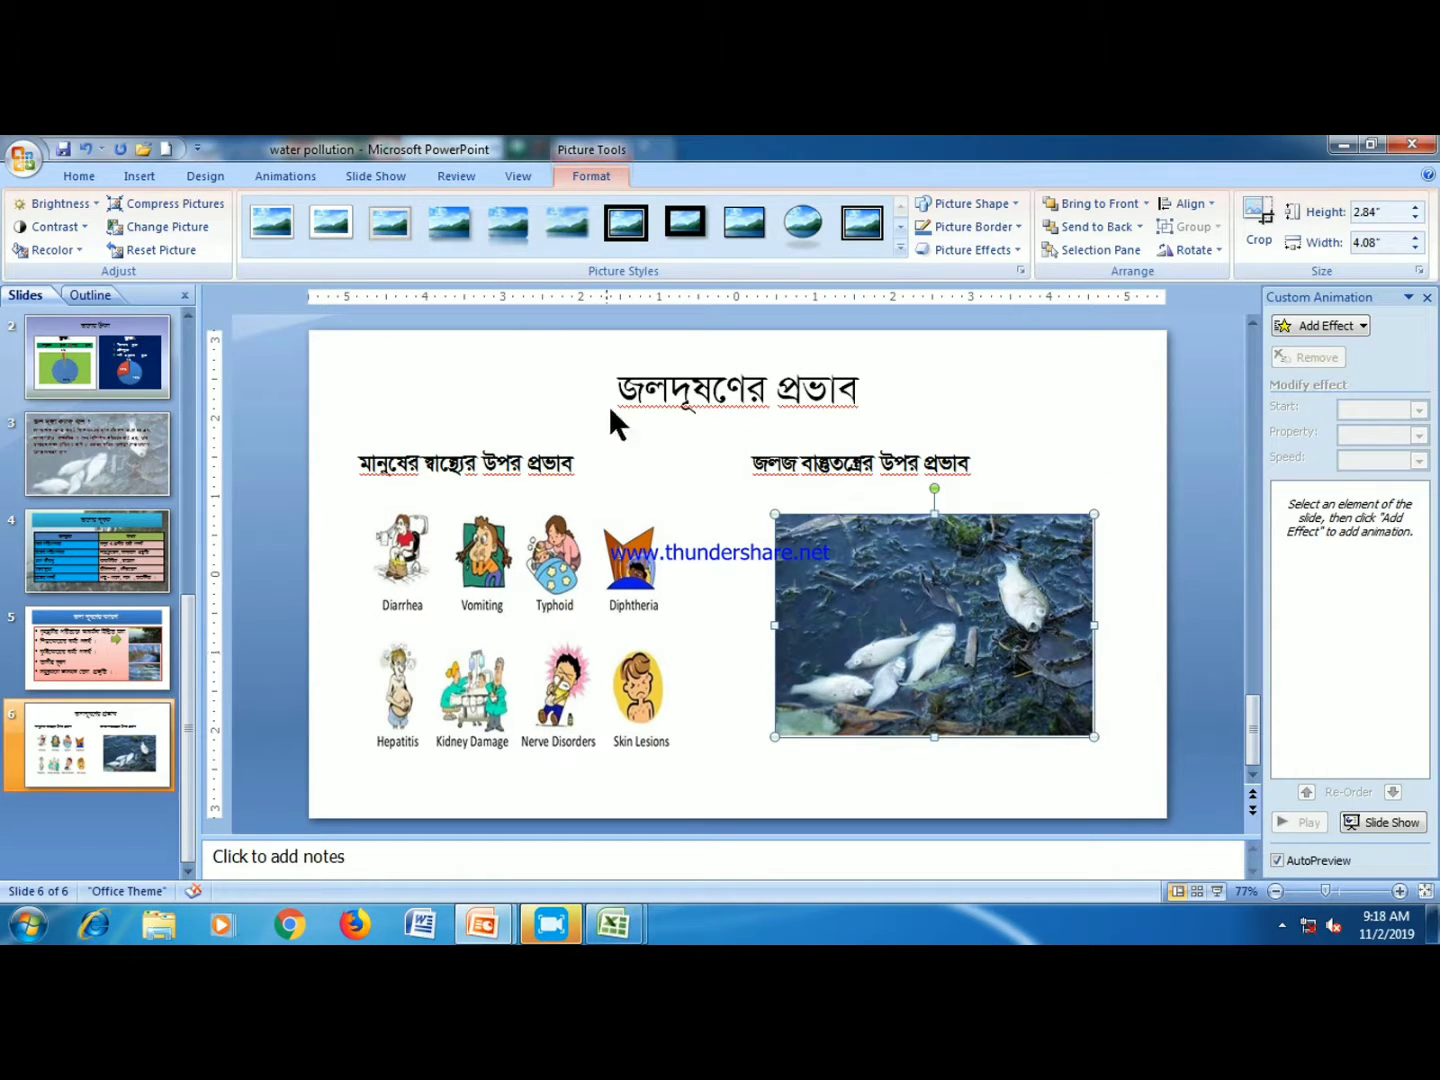
pyautogui.moveTo(870, 600); pyautogui.dragTo(853, 595)
pyautogui.click(790, 466)
# - Give the right heading a light-green style and centre its text
pyautogui.click(1071, 231)
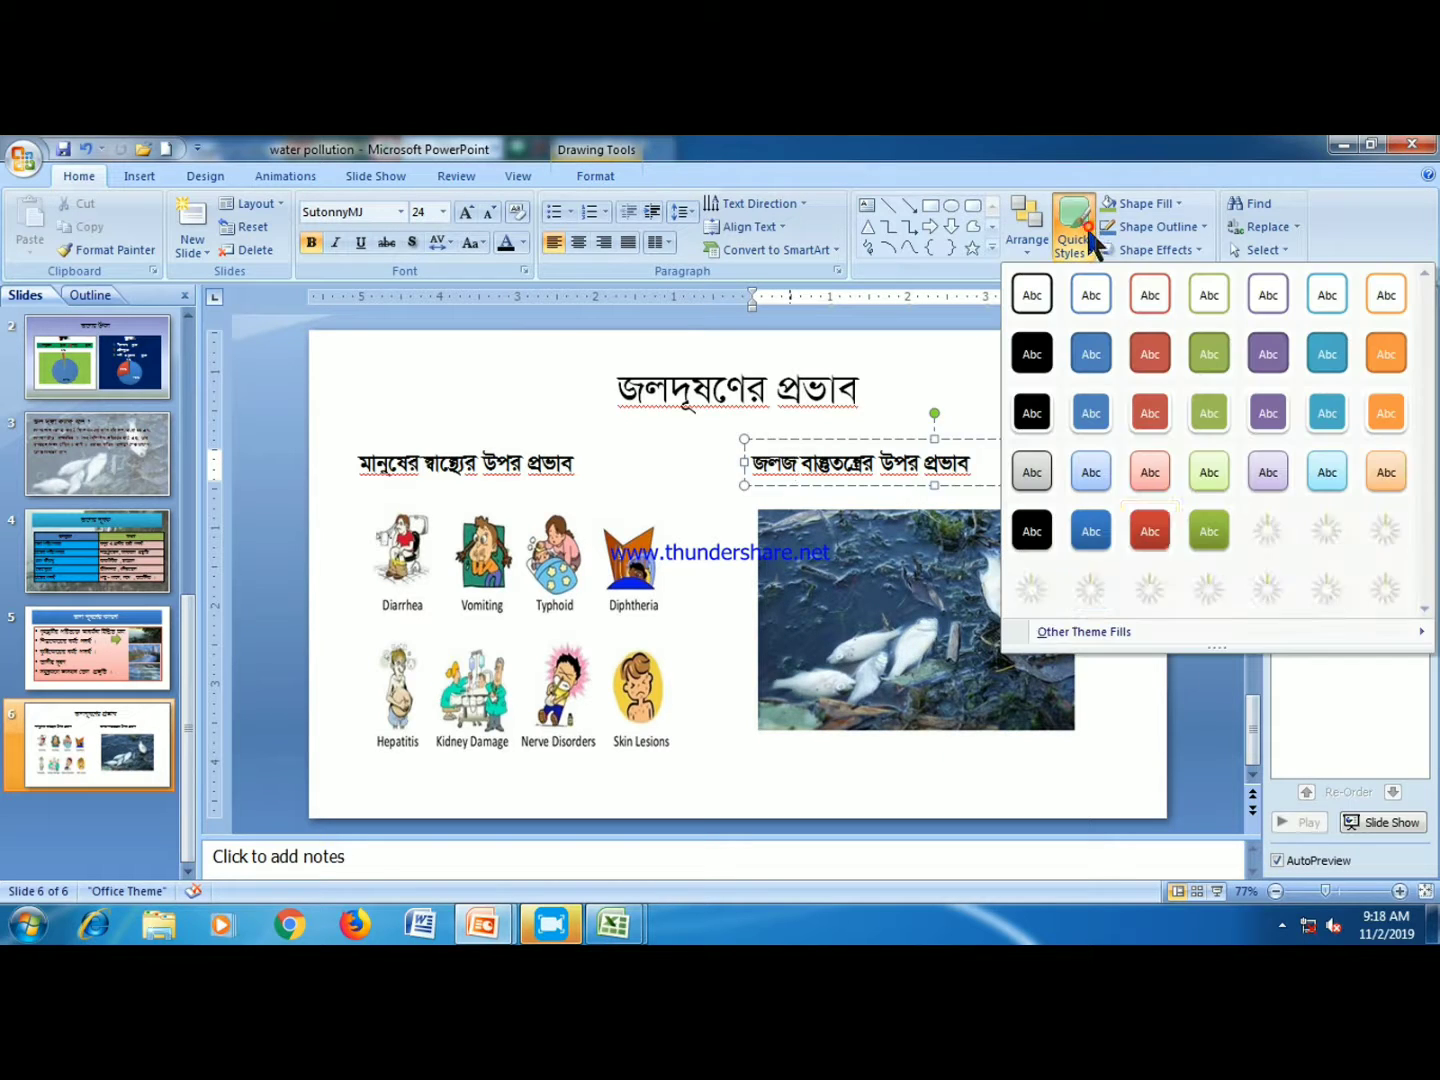
pyautogui.click(1208, 594)
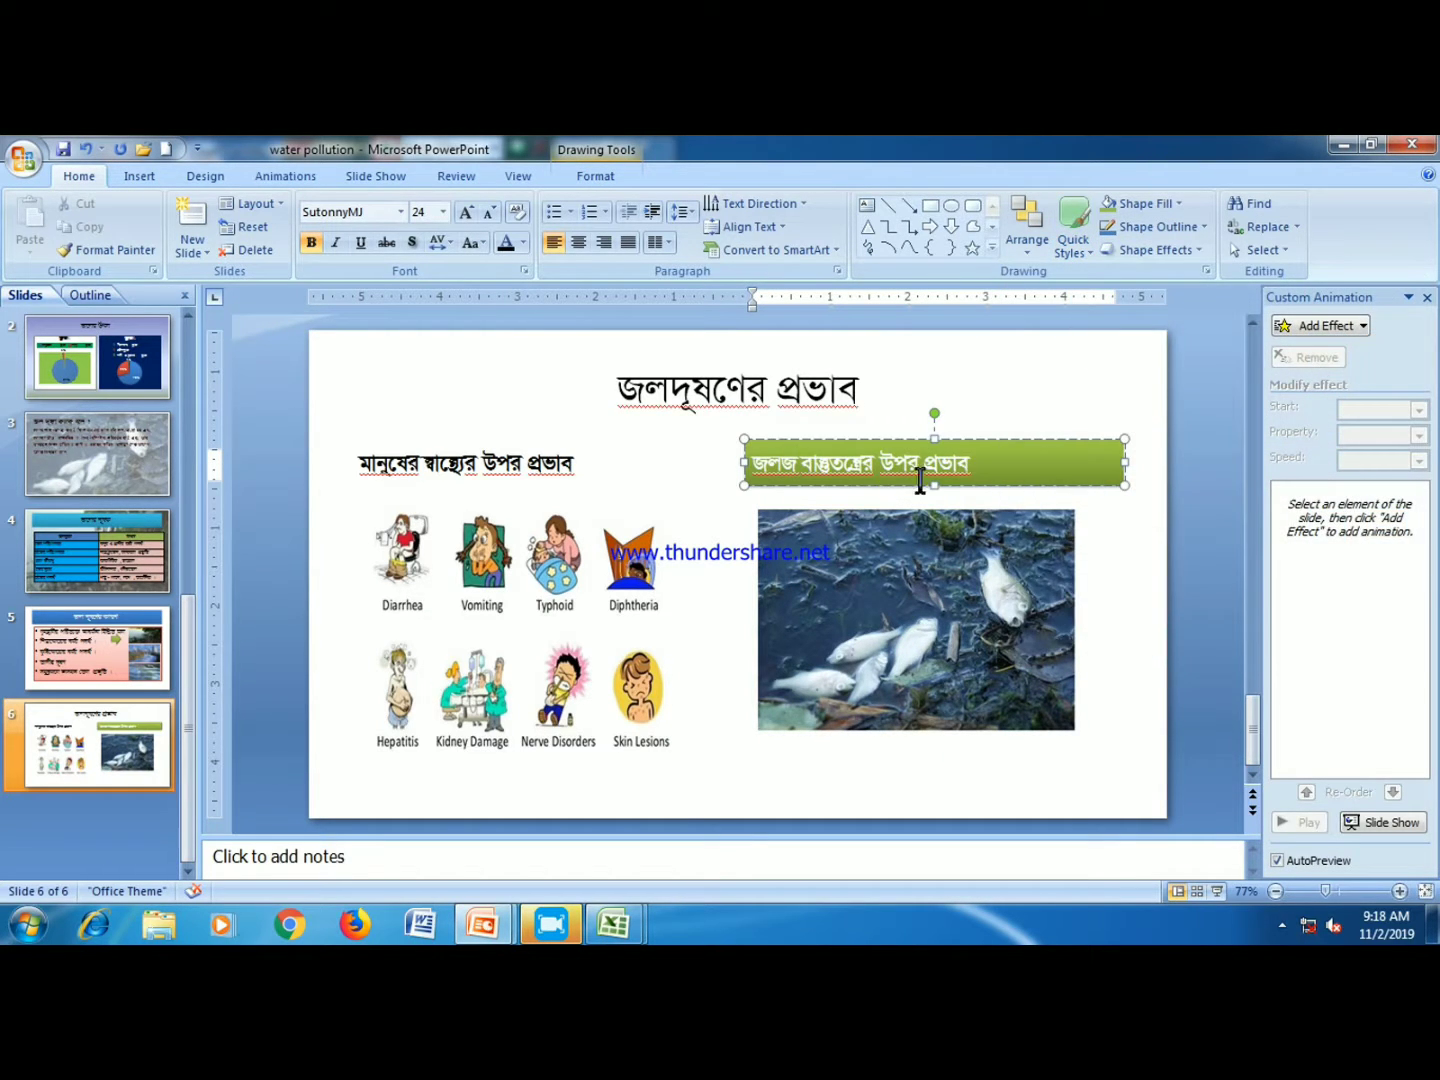
pyautogui.click(1074, 245)
pyautogui.click(1206, 474)
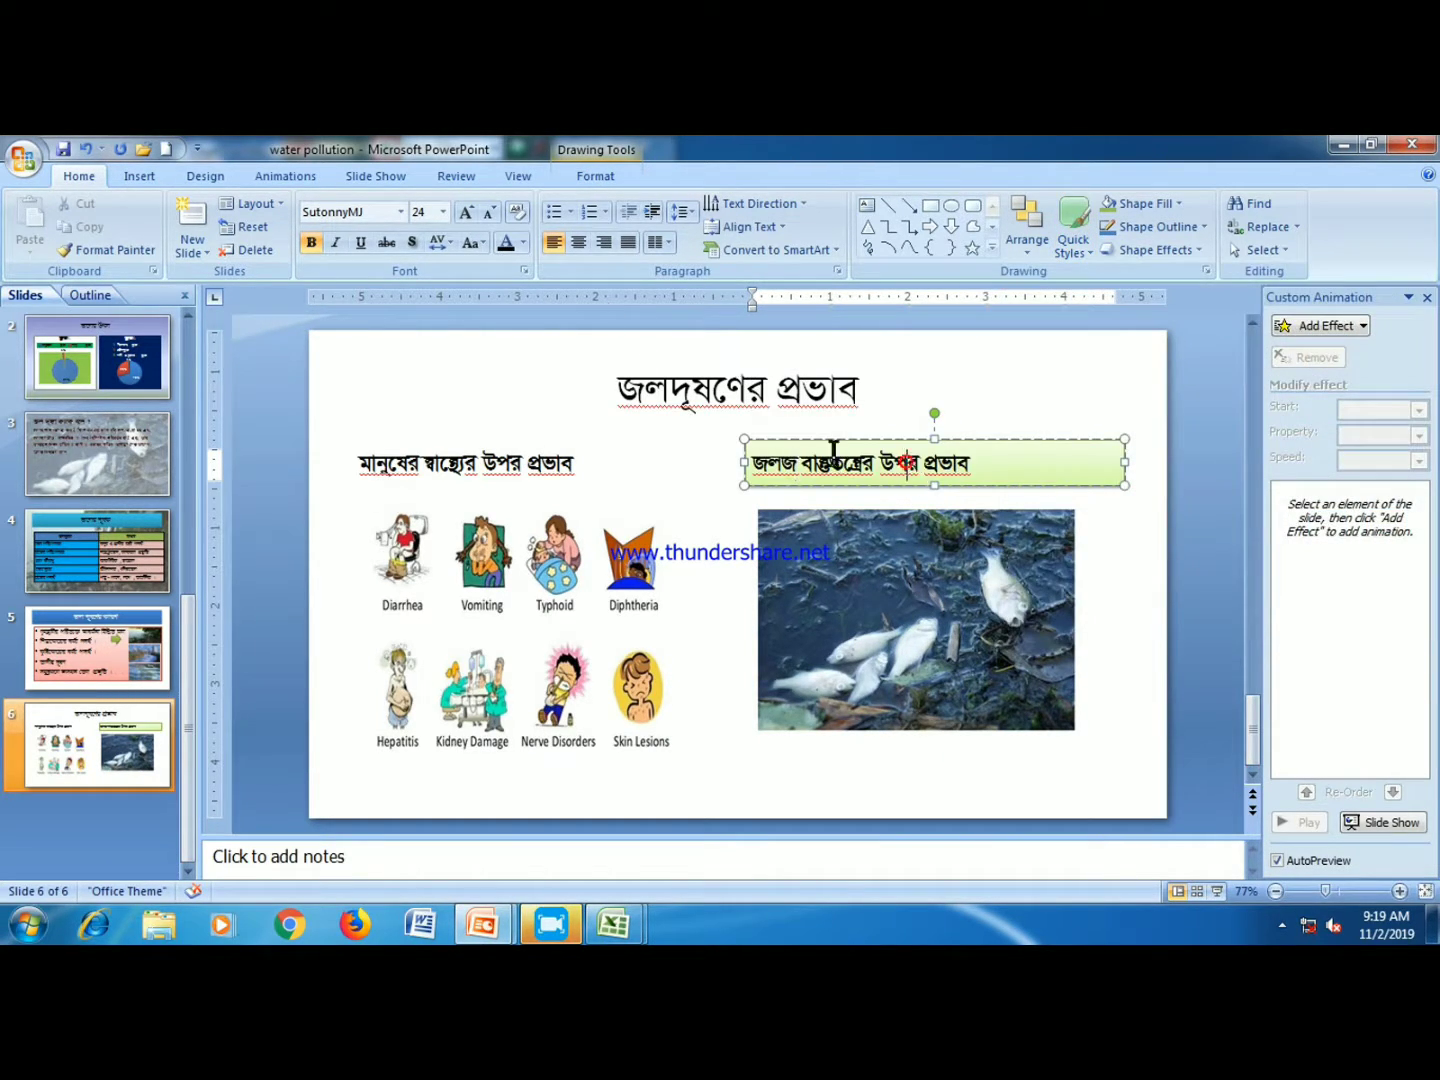
pyautogui.hotkey('ctrl', 'e')
# - Give the left heading a light-blue style and centre its text
pyautogui.click(492, 464)
pyautogui.click(1090, 228)
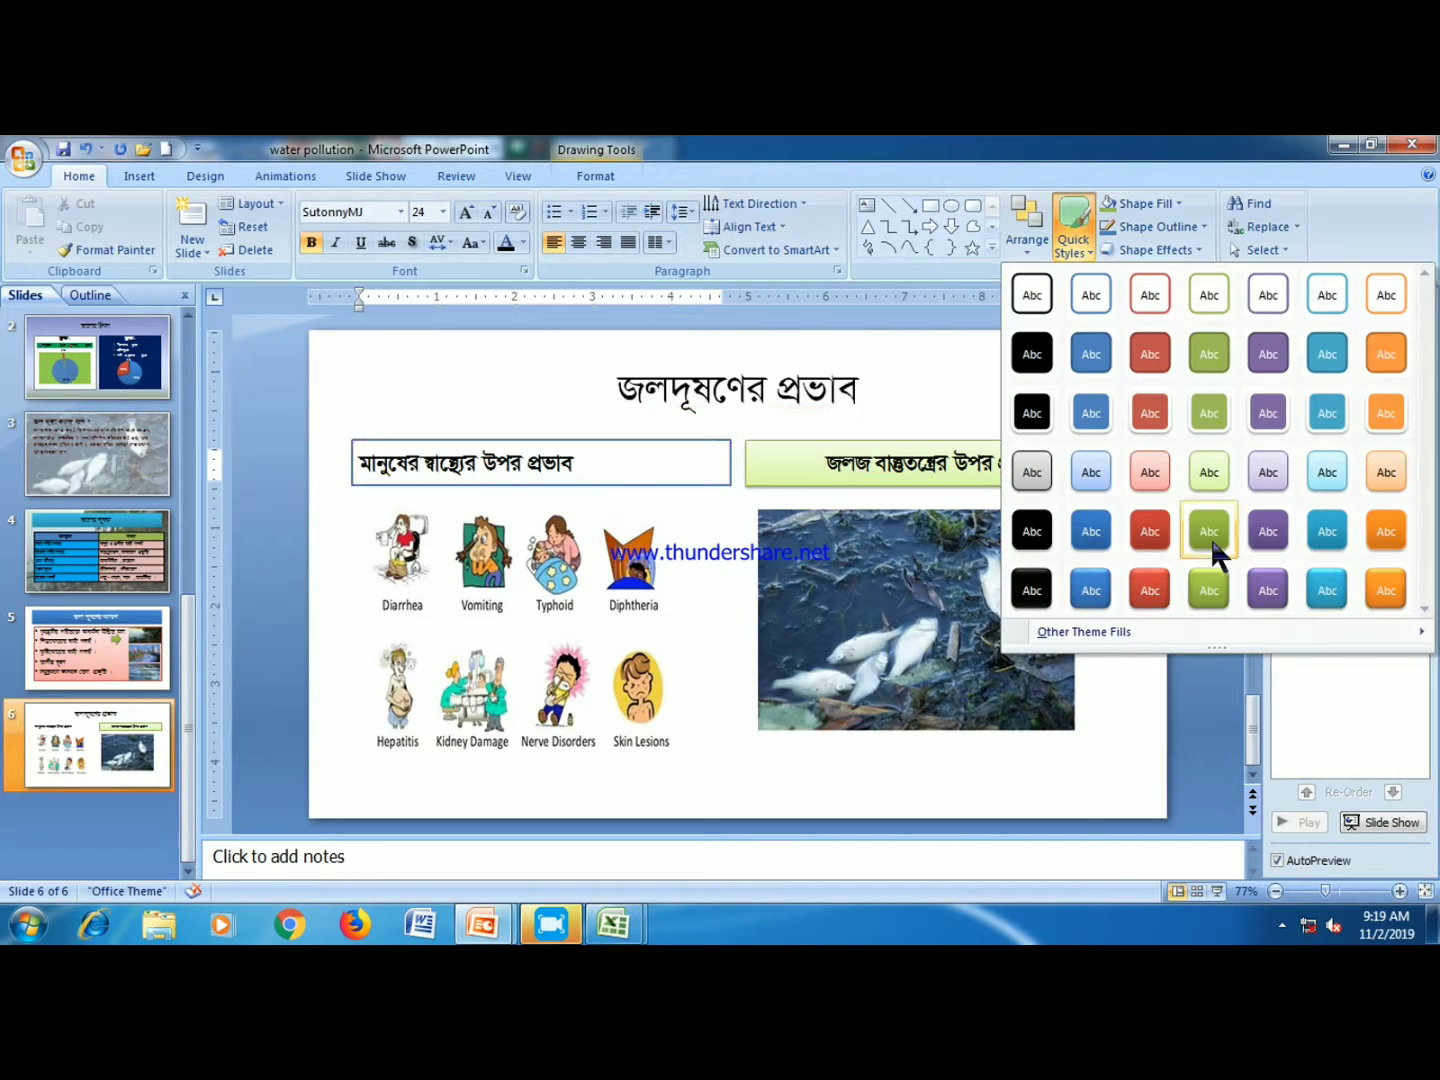
pyautogui.click(1113, 487)
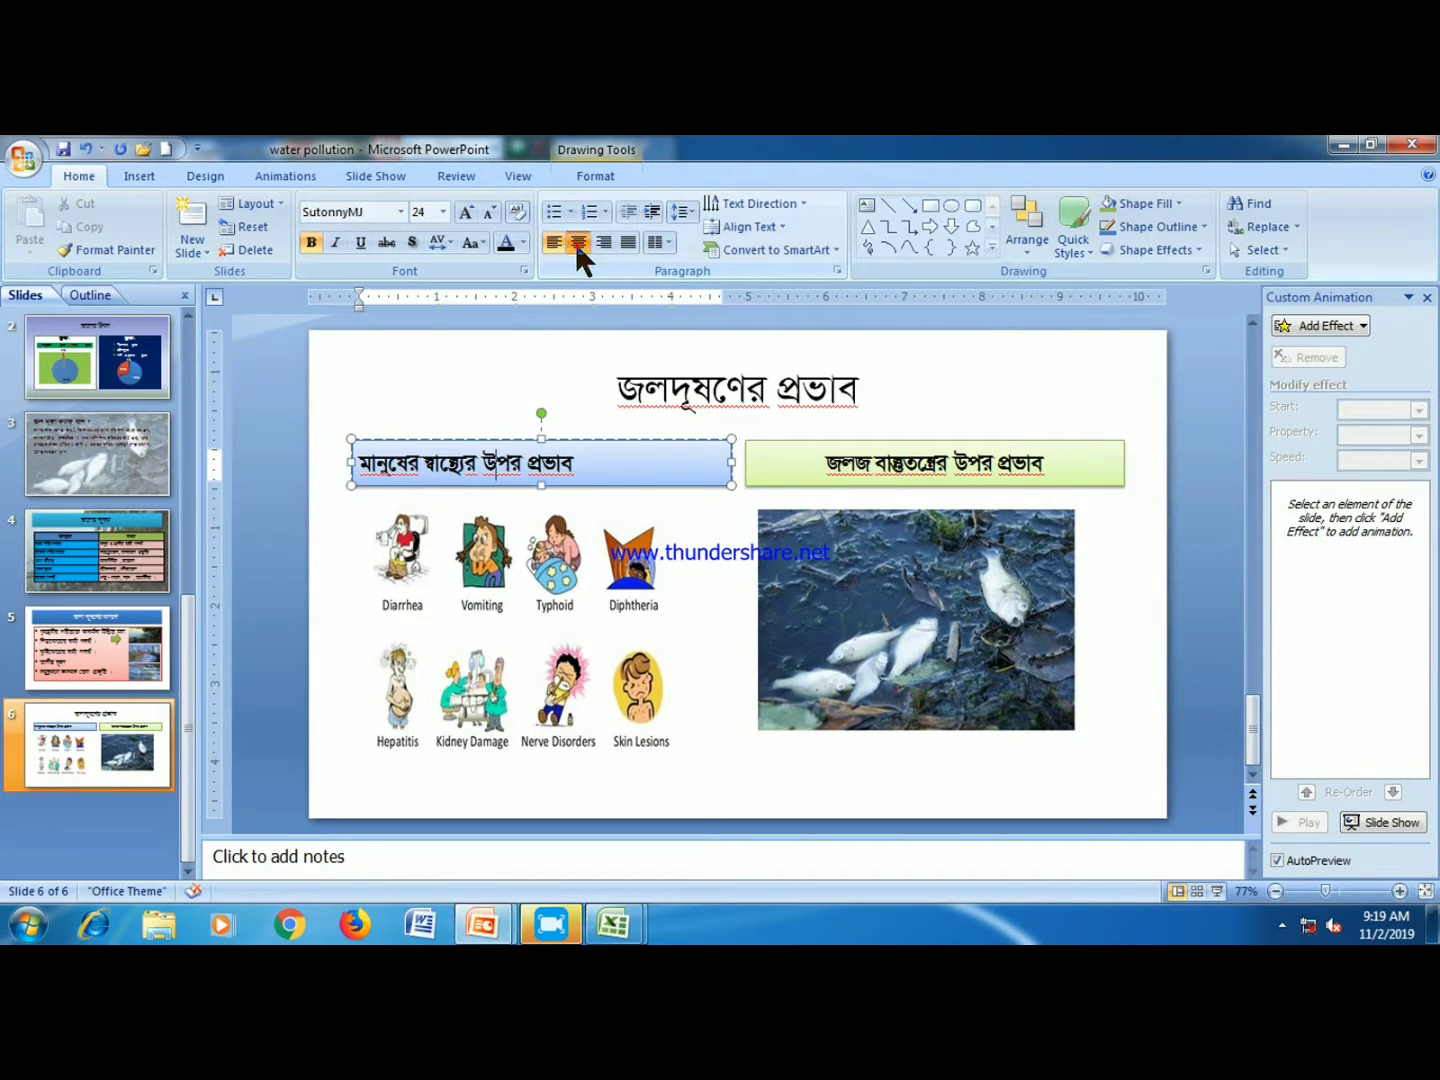
pyautogui.click(578, 242)
pyautogui.click(880, 600)
# - Style the title box purple with black text, then show the new-slide layouts after slide 6
pyautogui.click(797, 405)
pyautogui.click(1080, 245)
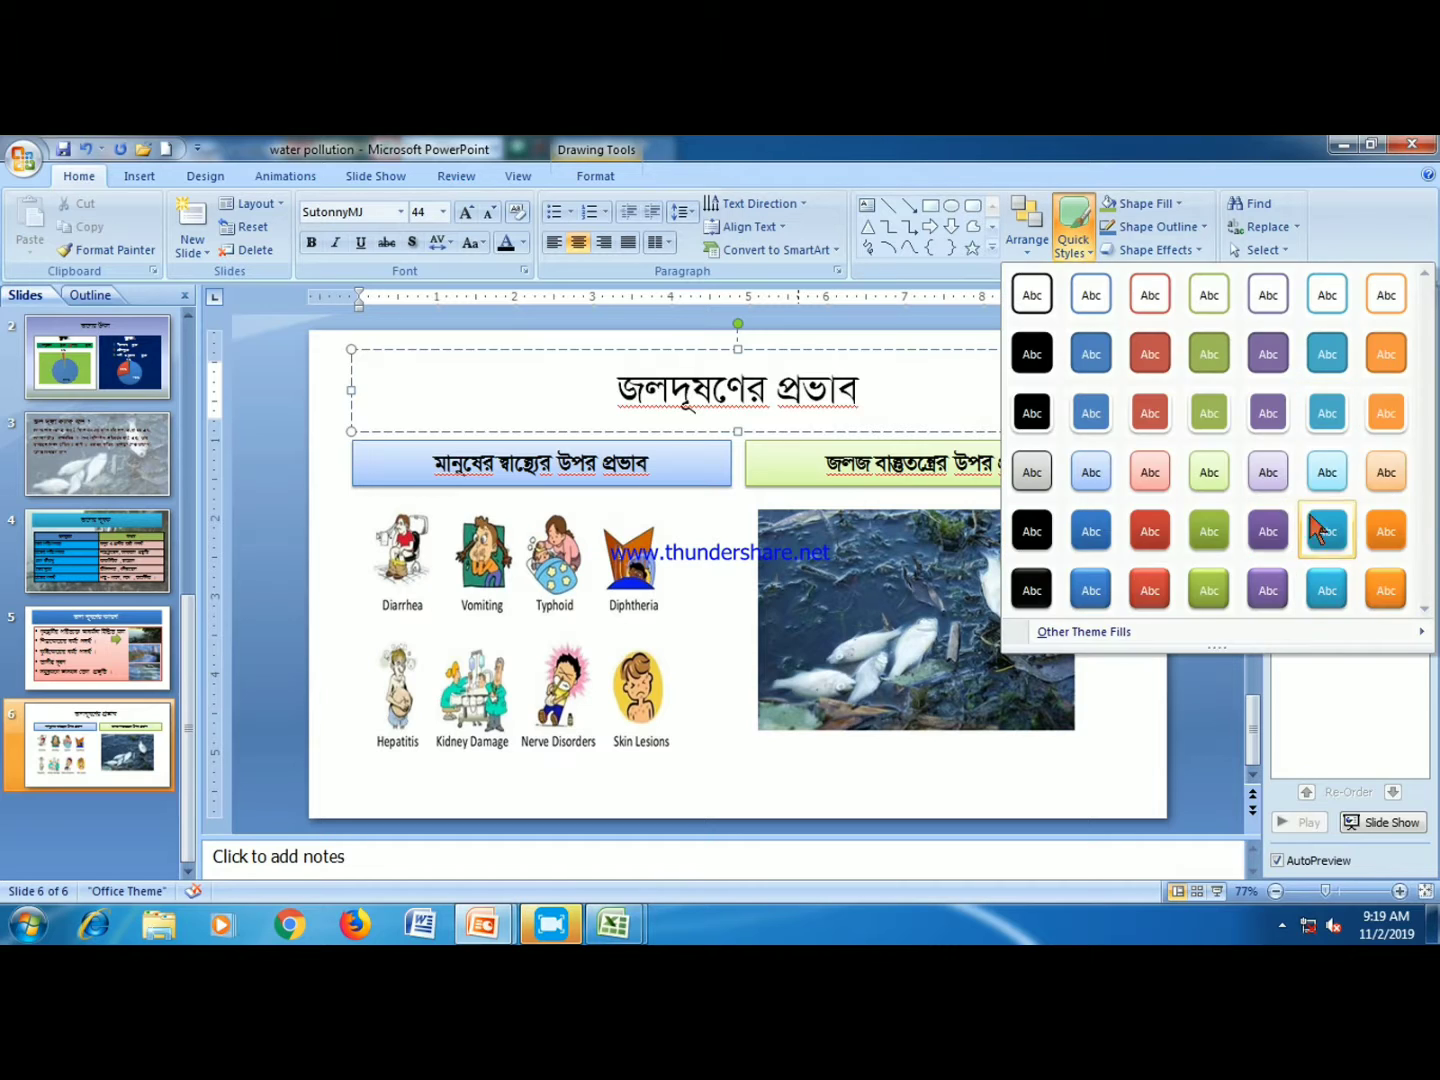
pyautogui.click(1268, 590)
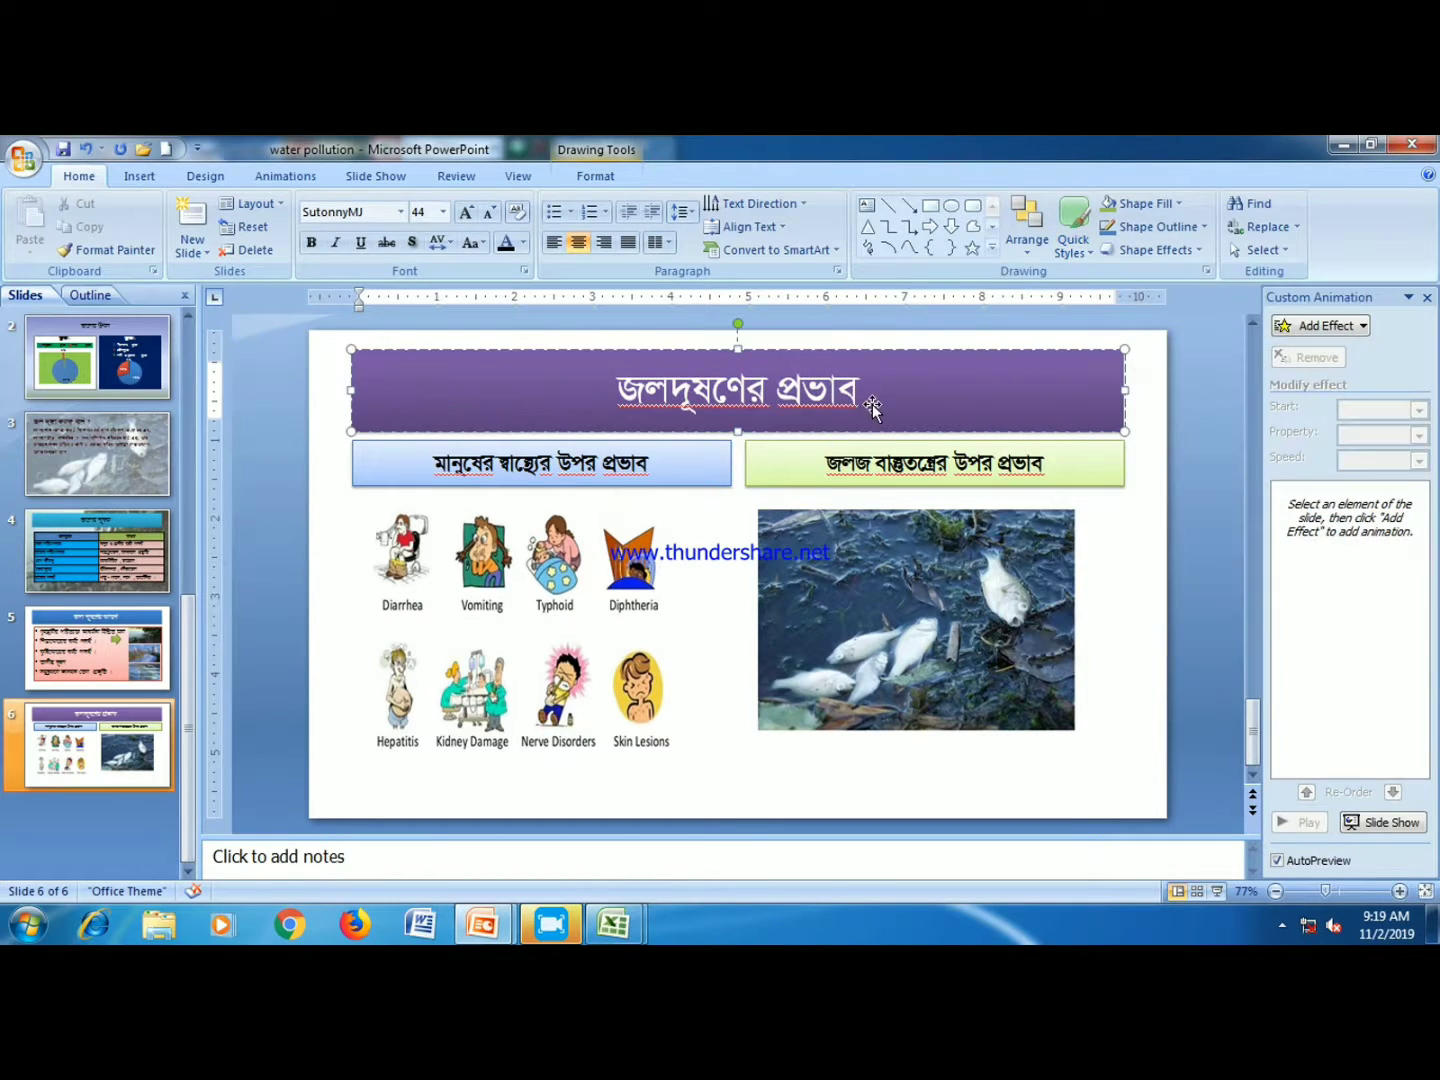
pyautogui.moveTo(879, 391); pyautogui.dragTo(616, 391)
pyautogui.click(520, 242)
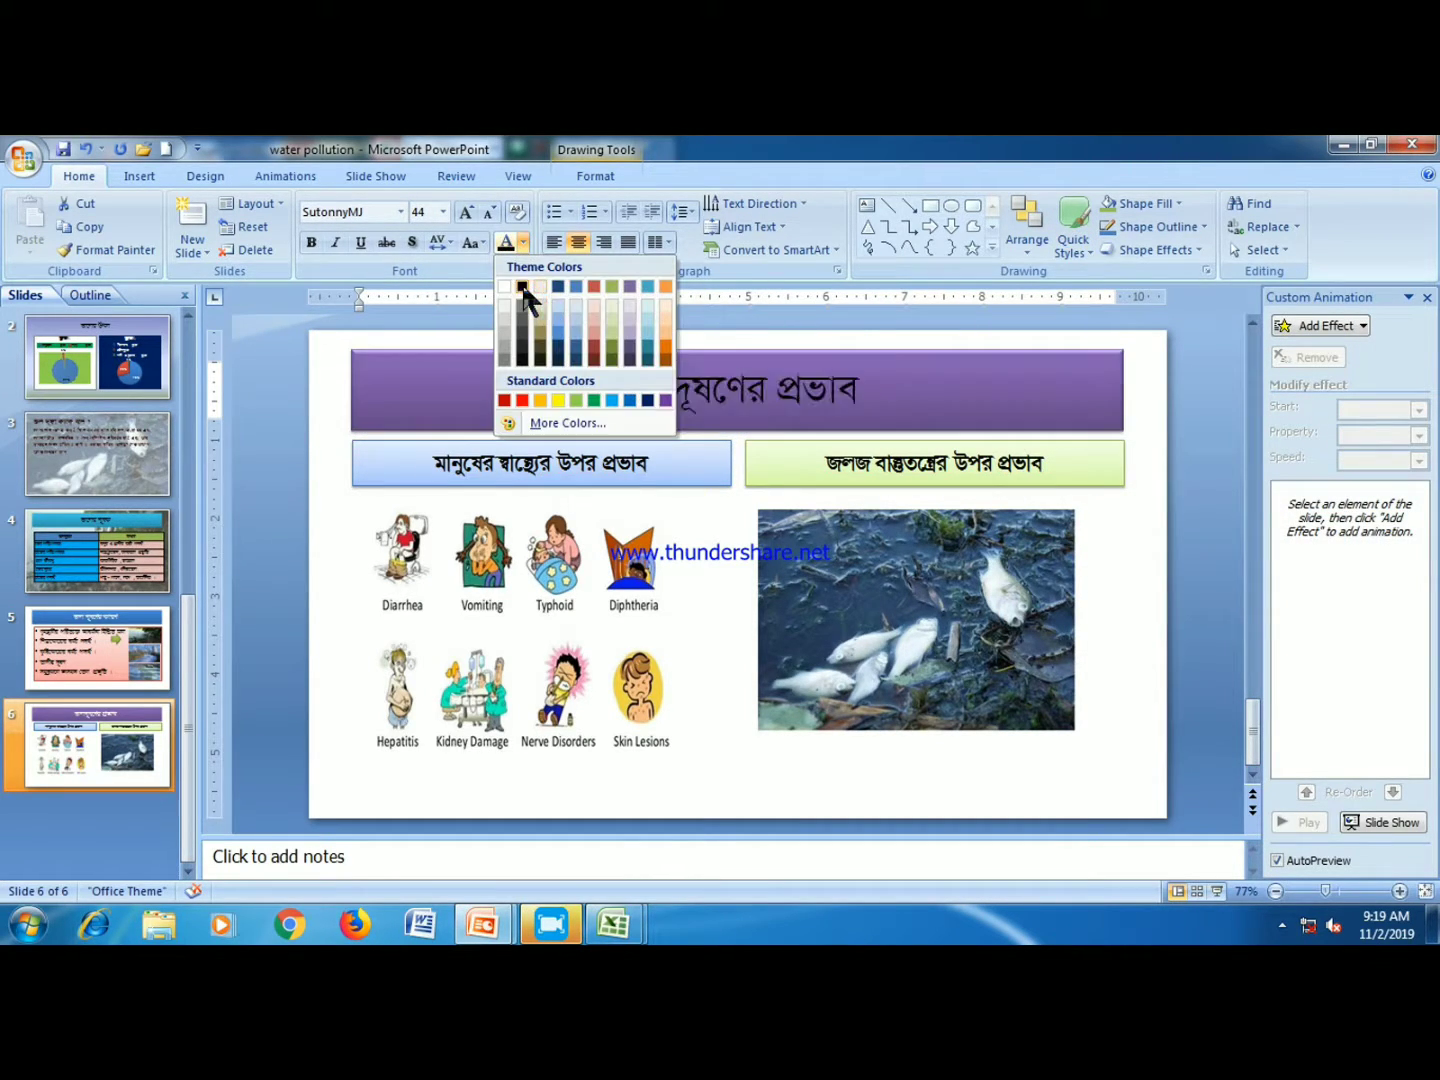
pyautogui.click(522, 286)
pyautogui.doubleClick(935, 419)
pyautogui.rightClick(936, 418)
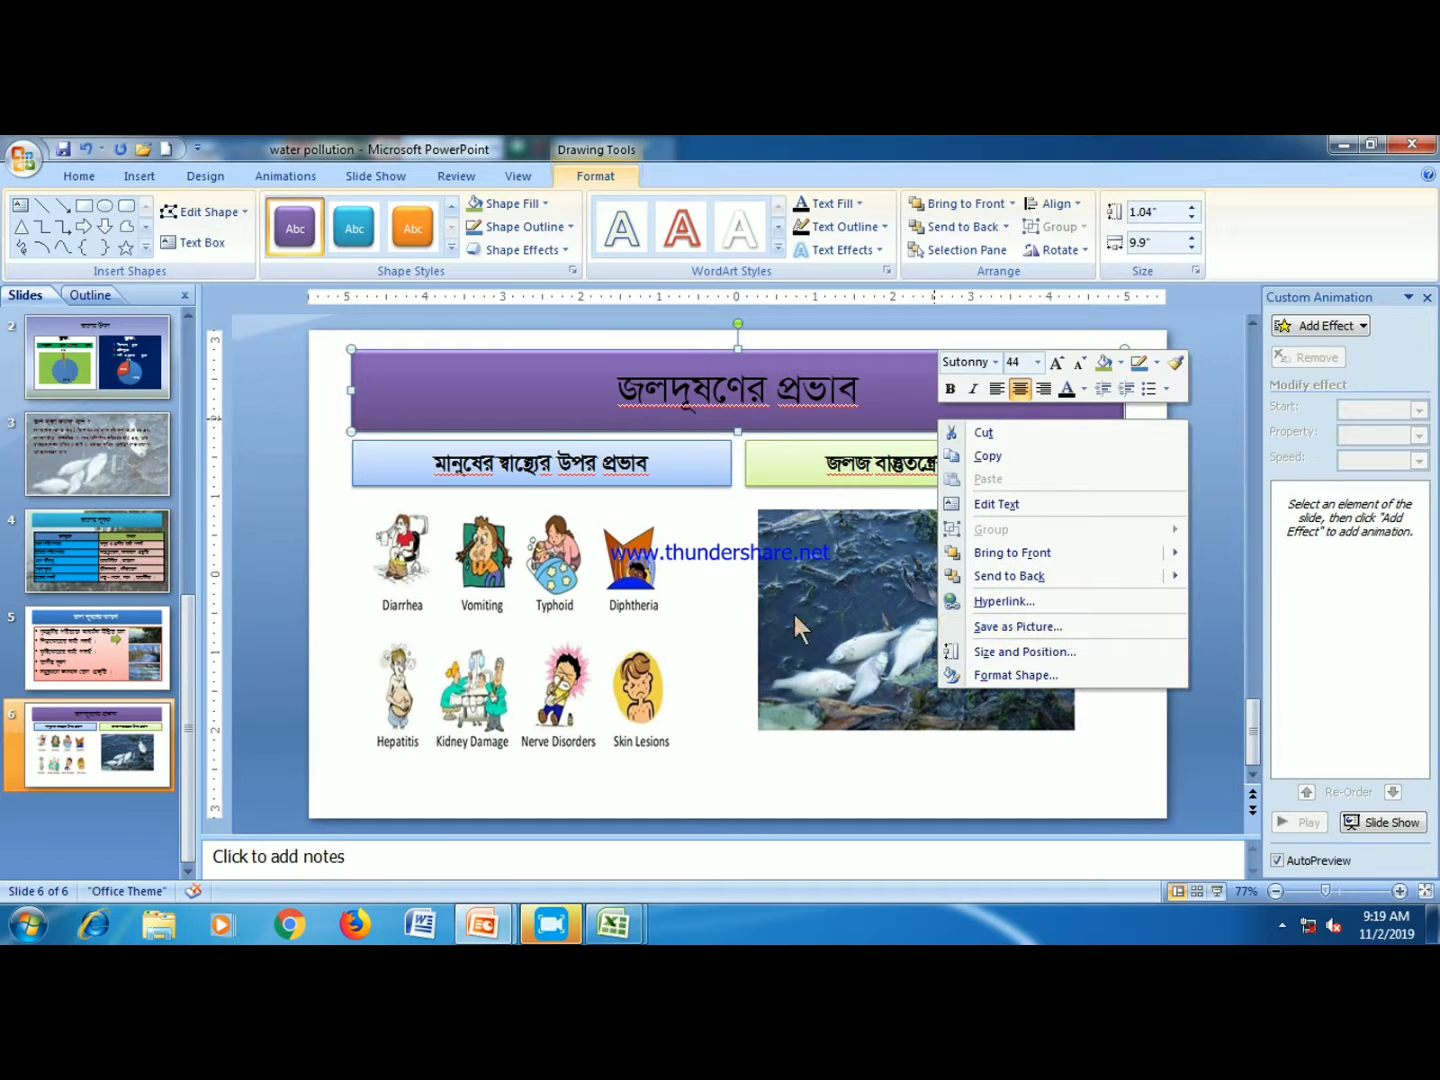
pyautogui.click(451, 390)
pyautogui.click(1169, 677)
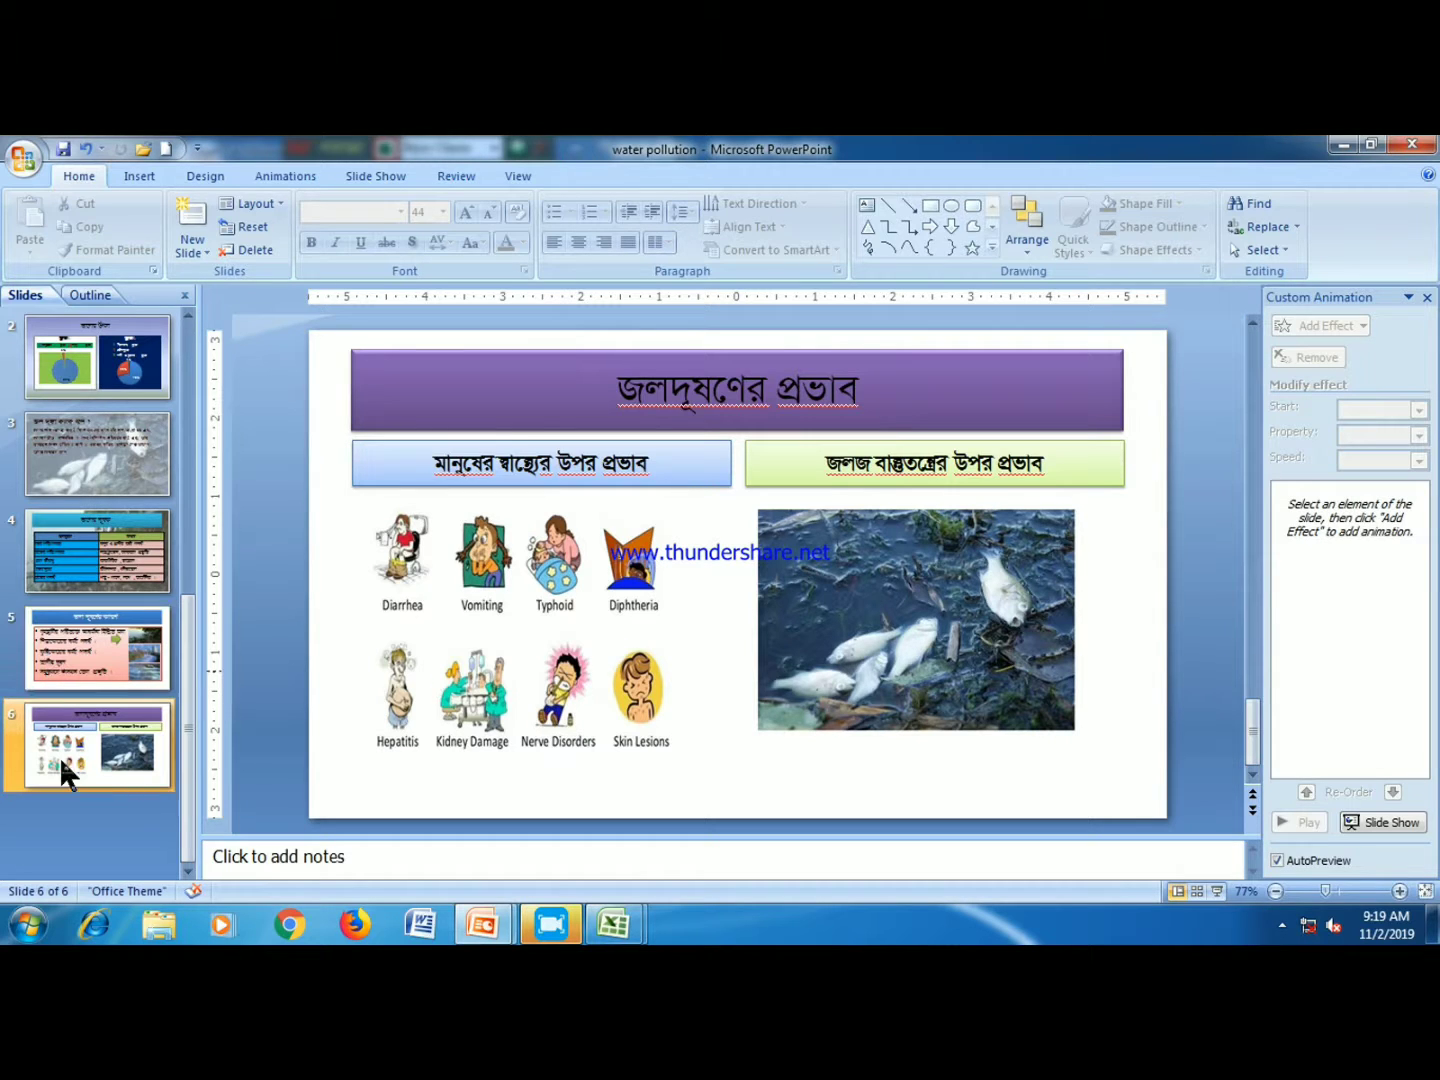
pyautogui.click(69, 812)
pyautogui.click(190, 252)
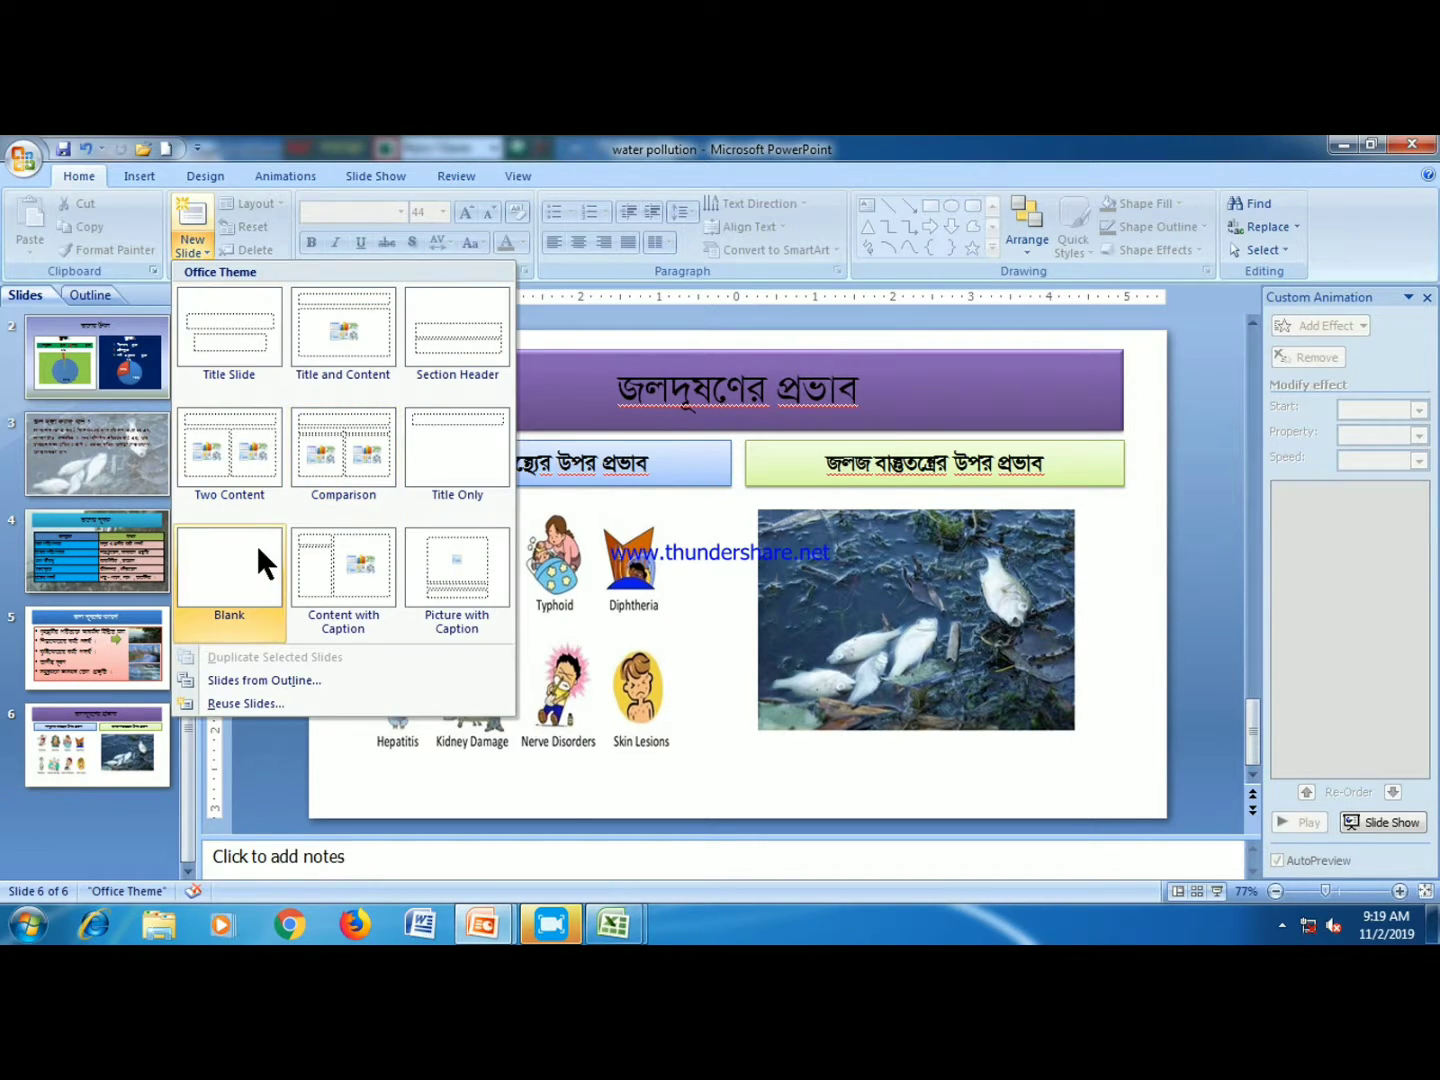
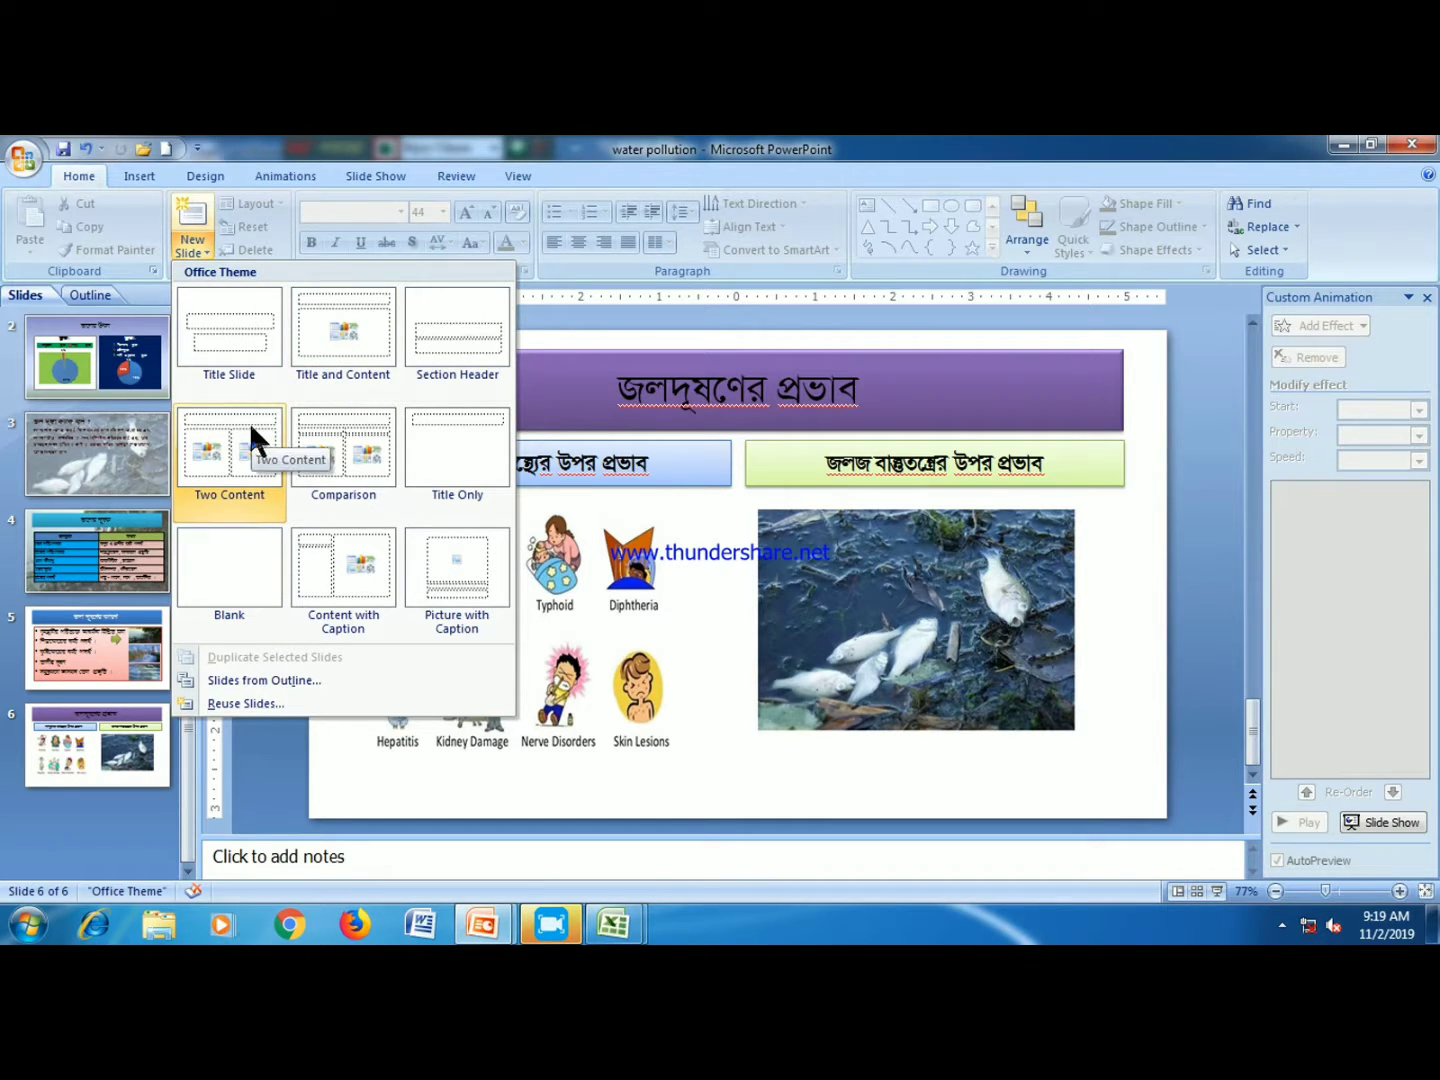
# - Add a Two Content slide and type the title জলদূষণের প্রভাব in SutonnyMJ
pyautogui.click(256, 451)
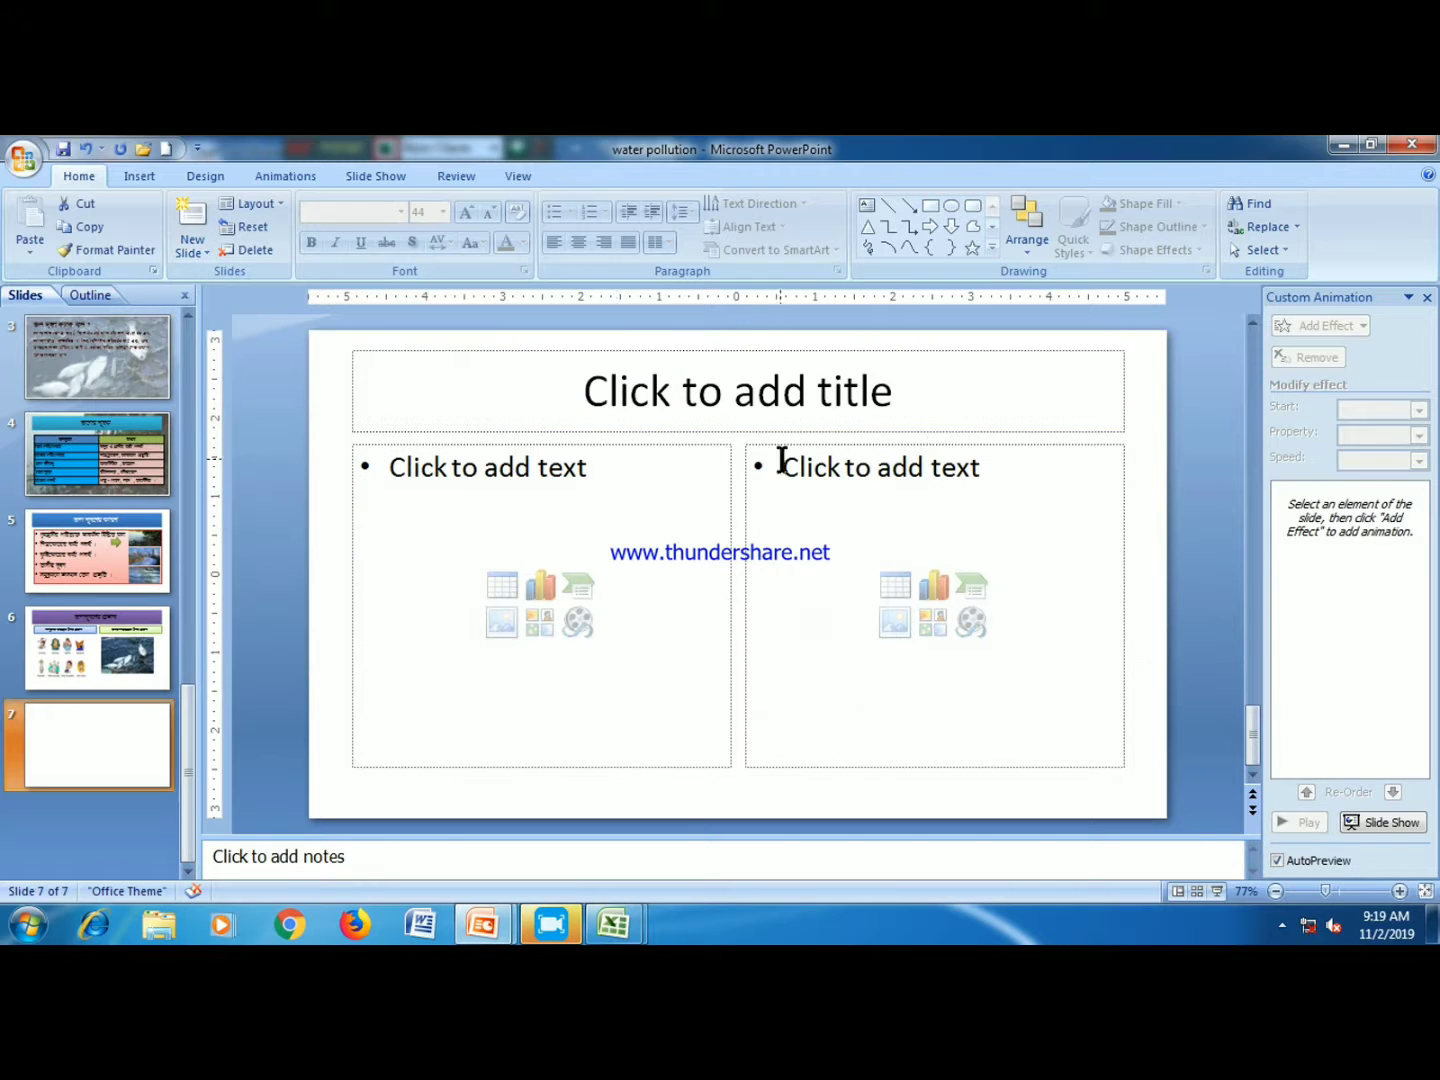
pyautogui.click(795, 379)
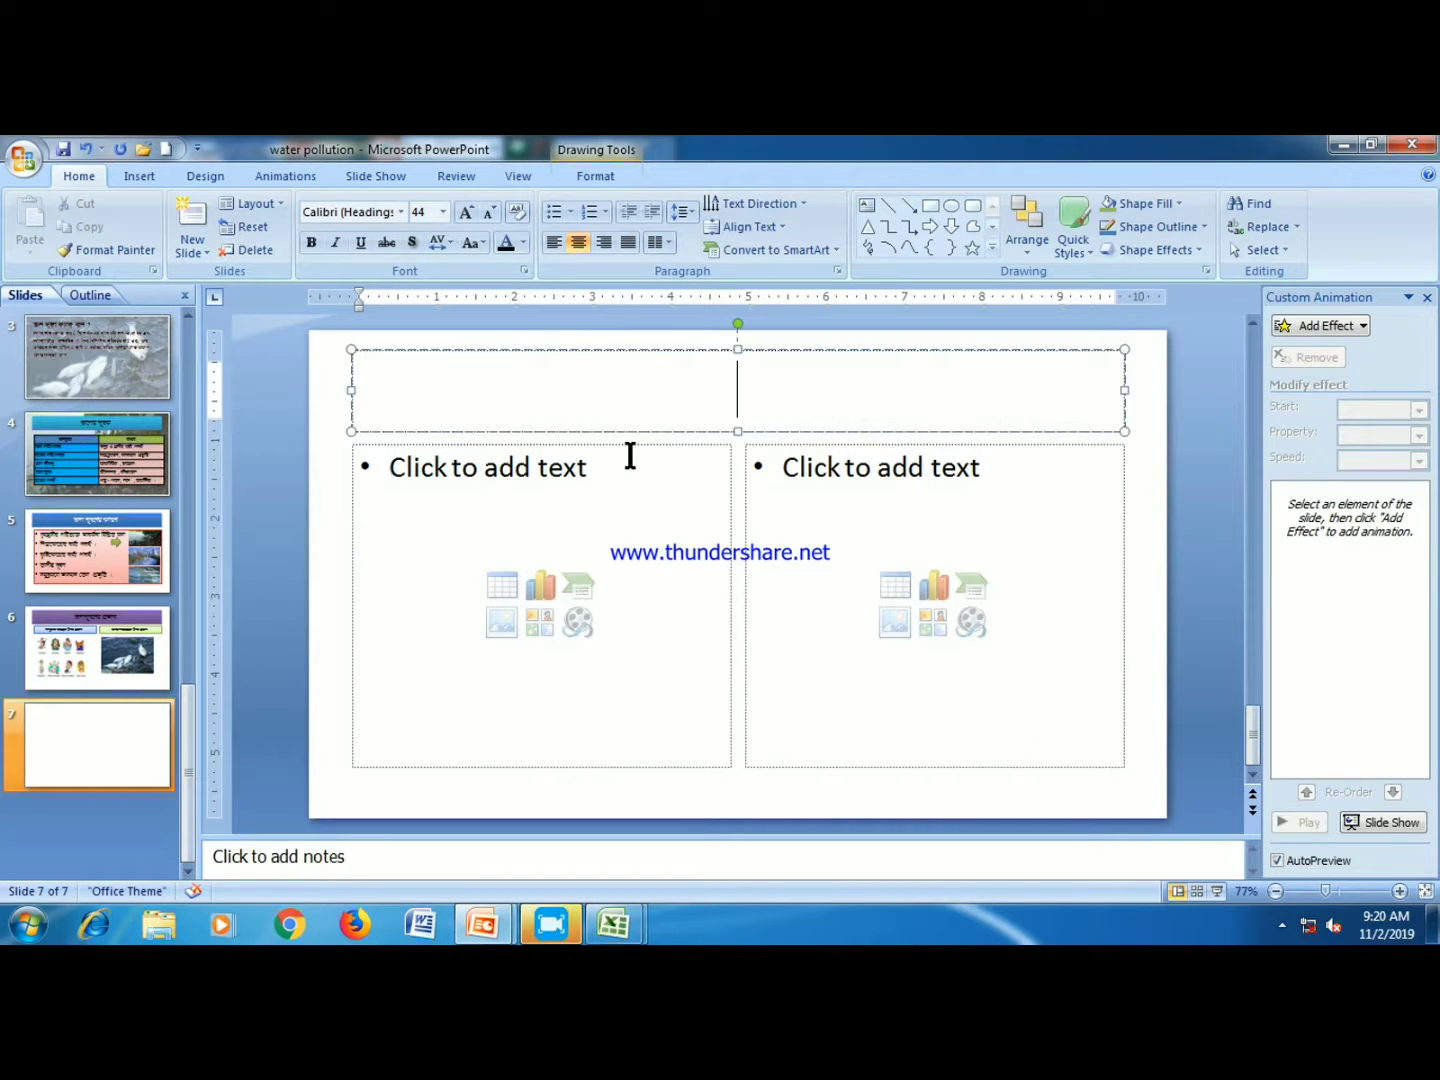
pyautogui.click(401, 211)
pyautogui.click(370, 328)
pyautogui.write('জল')
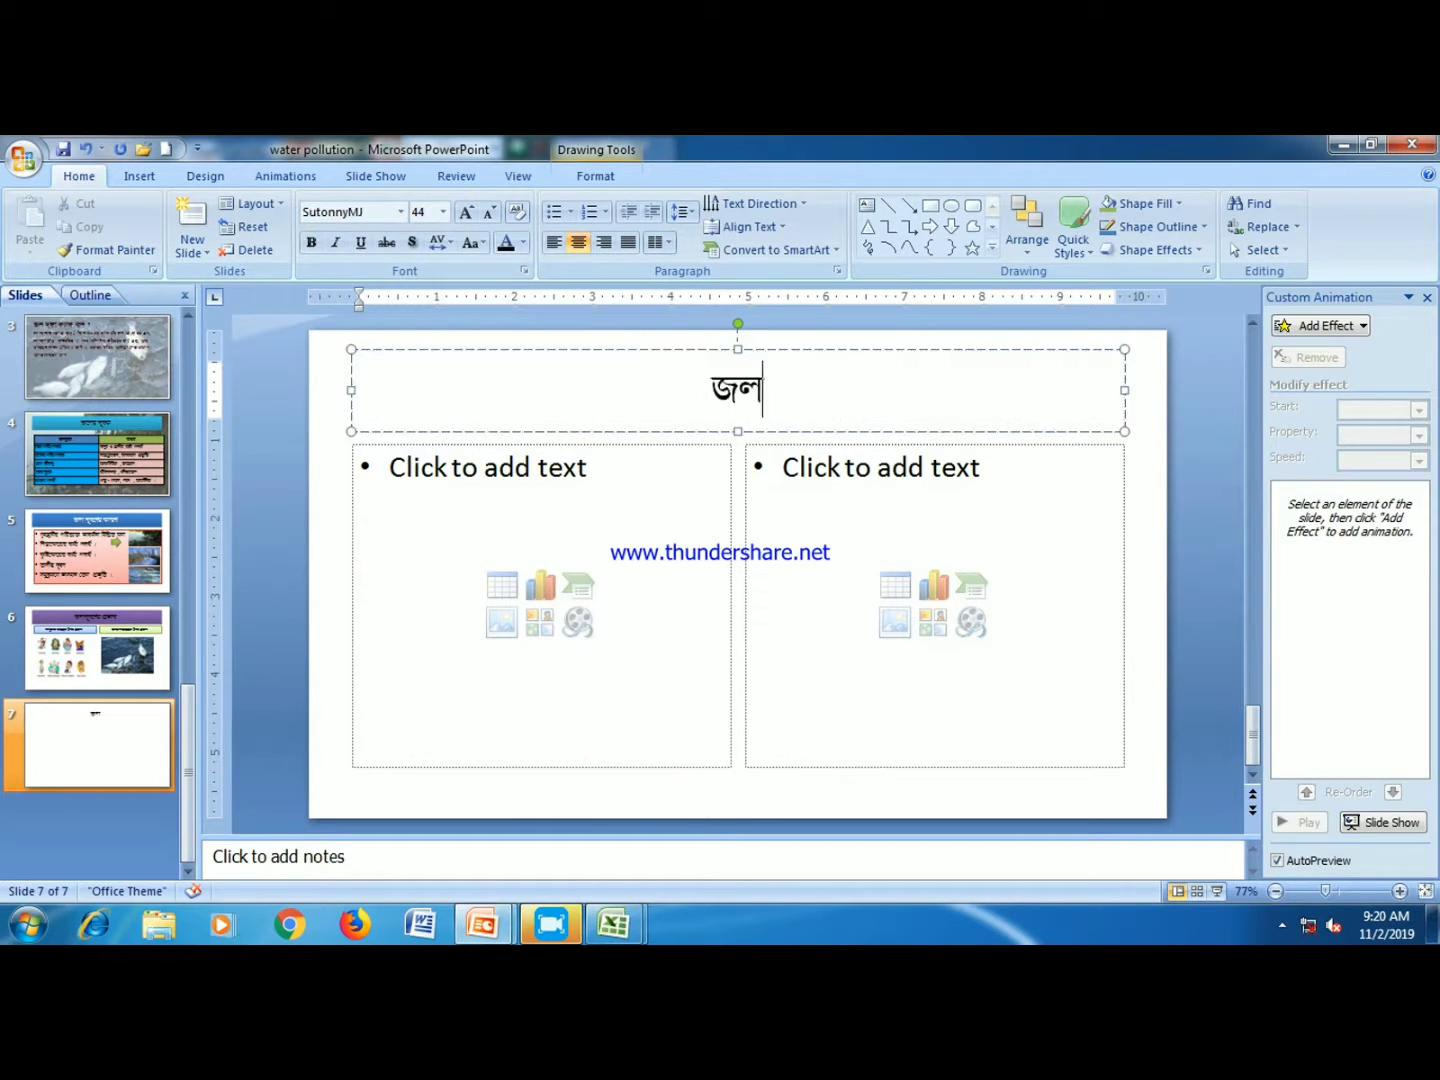
pyautogui.write('দূষণেল')
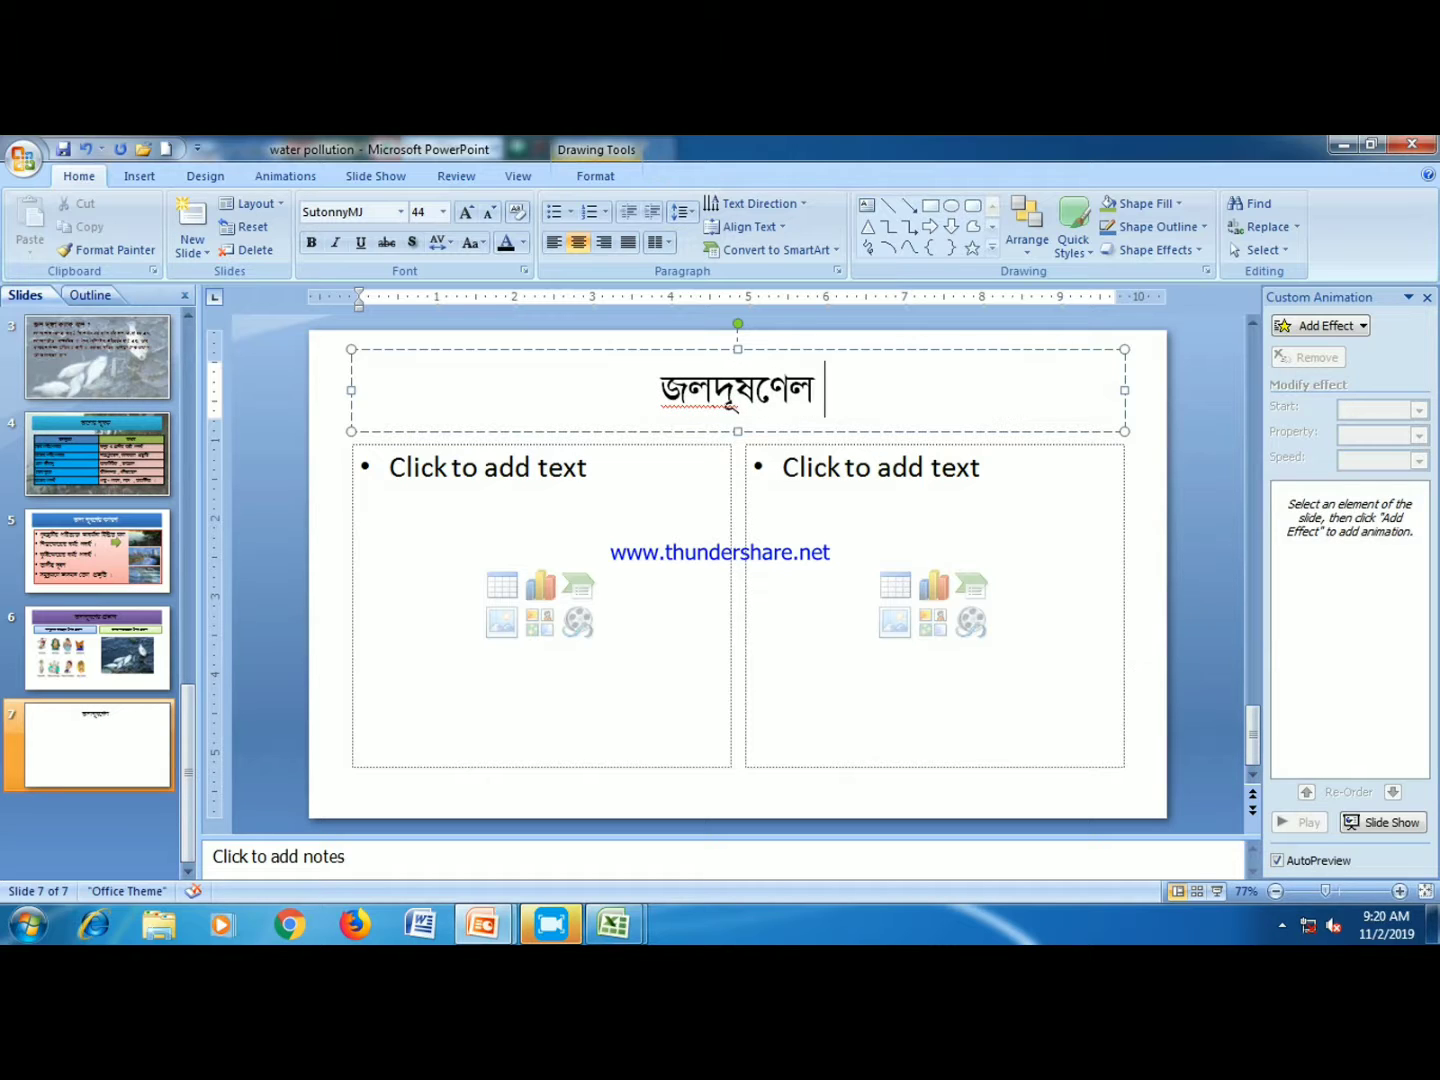
pyautogui.press('BackSpace')
pyautogui.press('BackSpace')
pyautogui.write('ল')
pyautogui.press('BackSpace')
pyautogui.write('ন')
pyautogui.press('BackSpace')
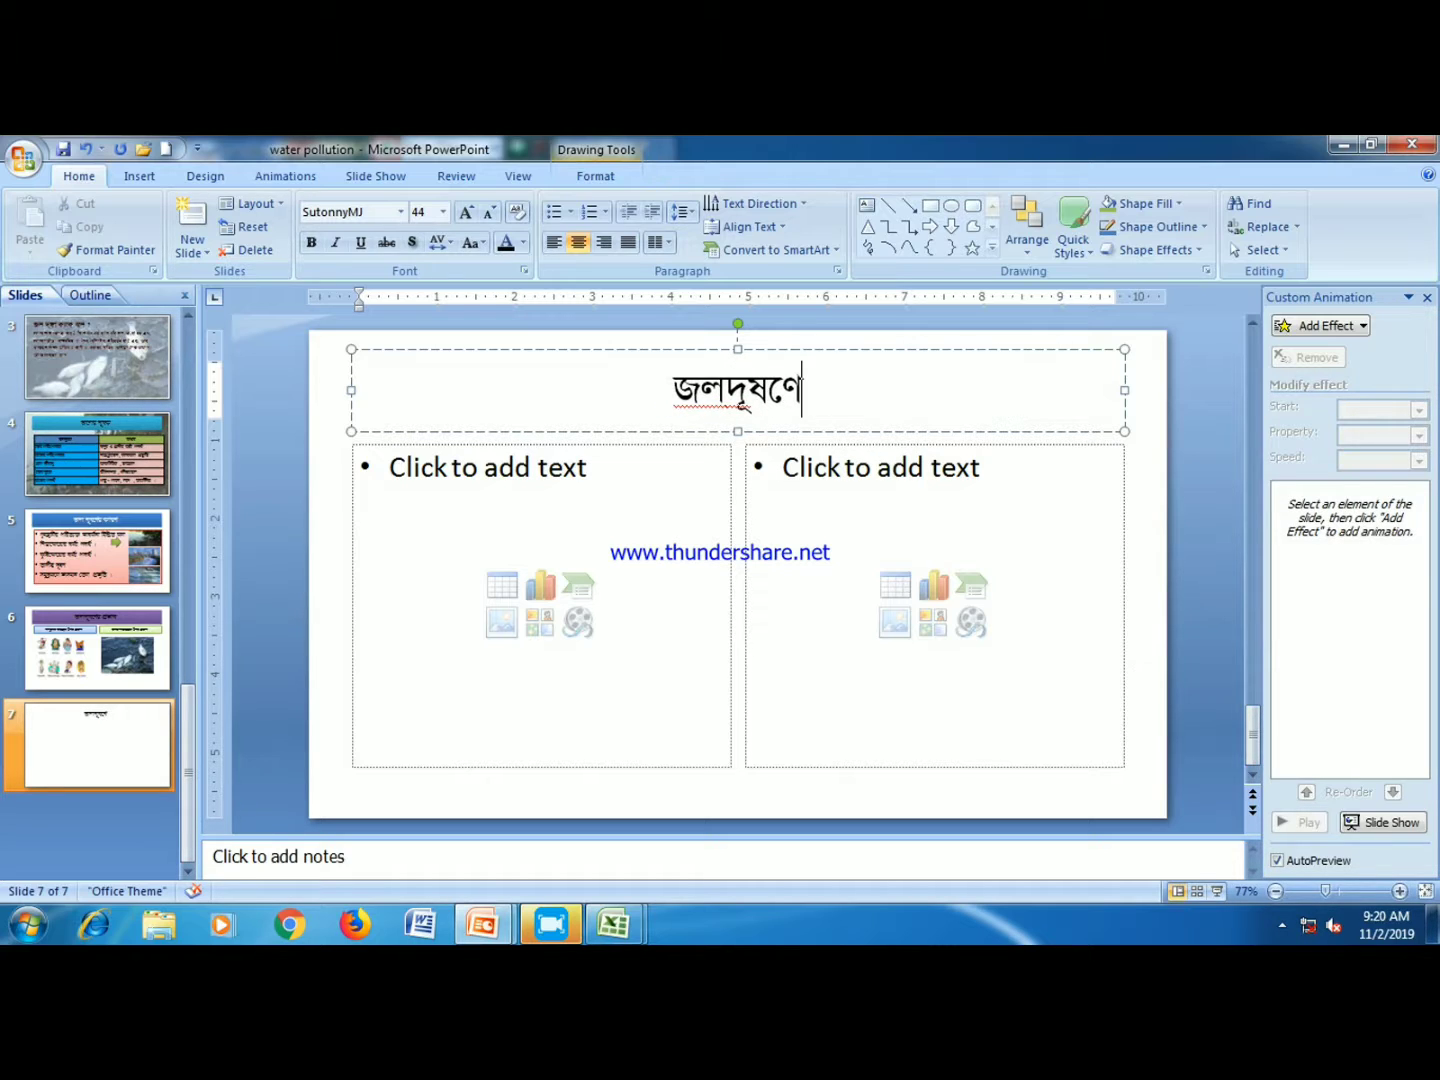
pyautogui.write('র ')
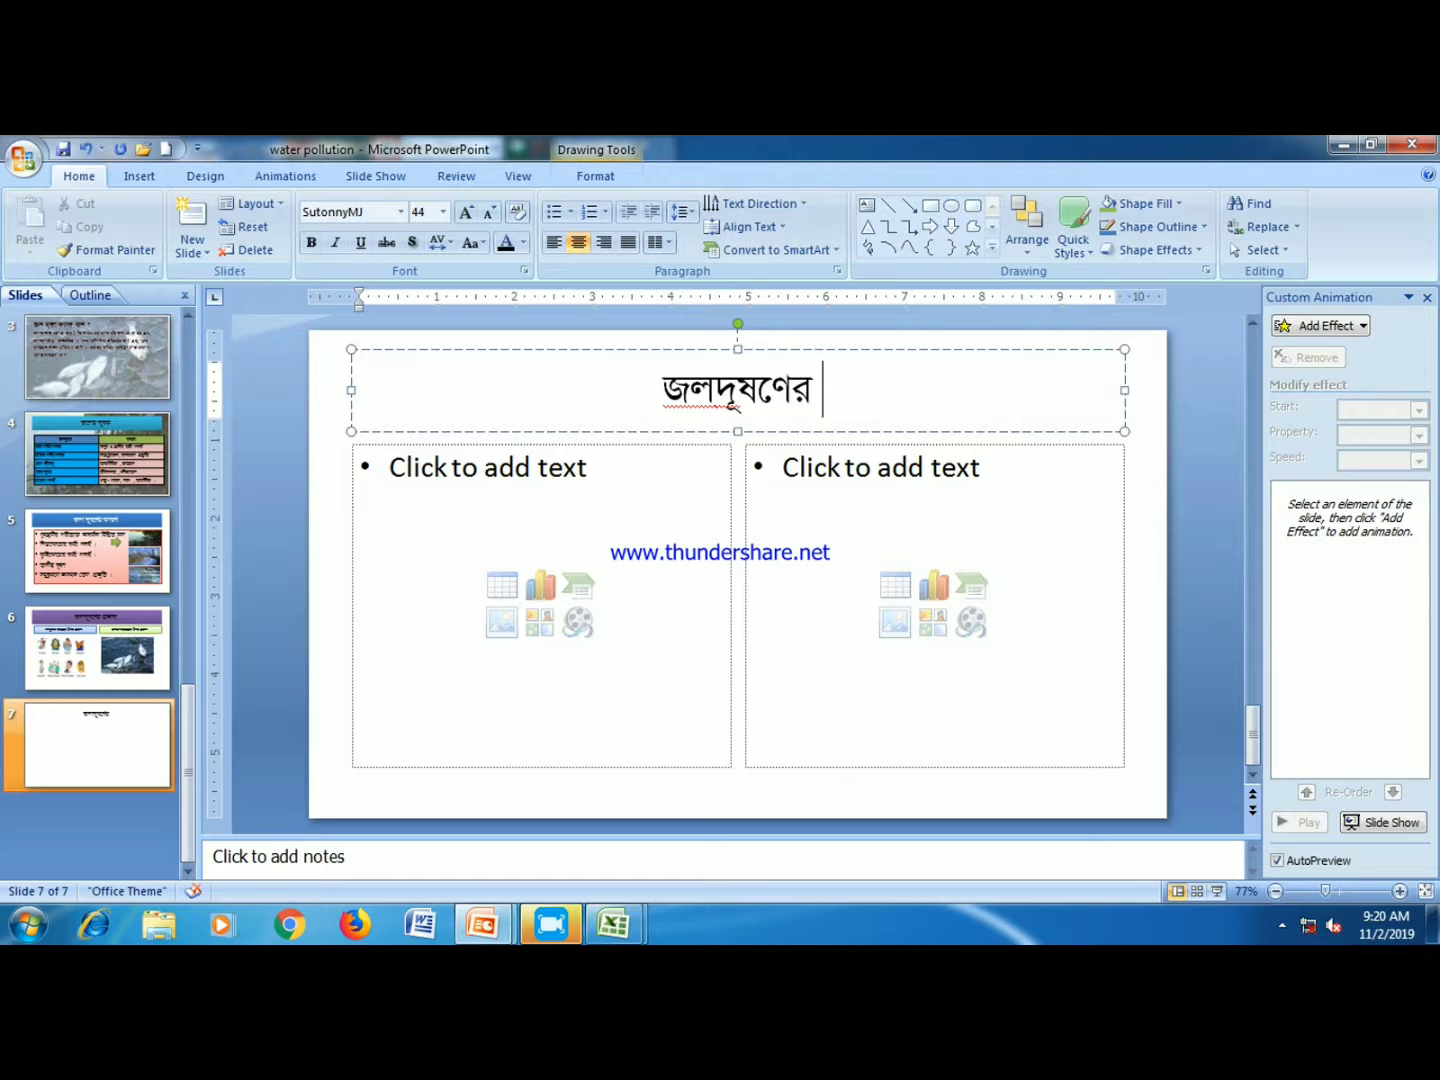
pyautogui.write('প্রভাব')
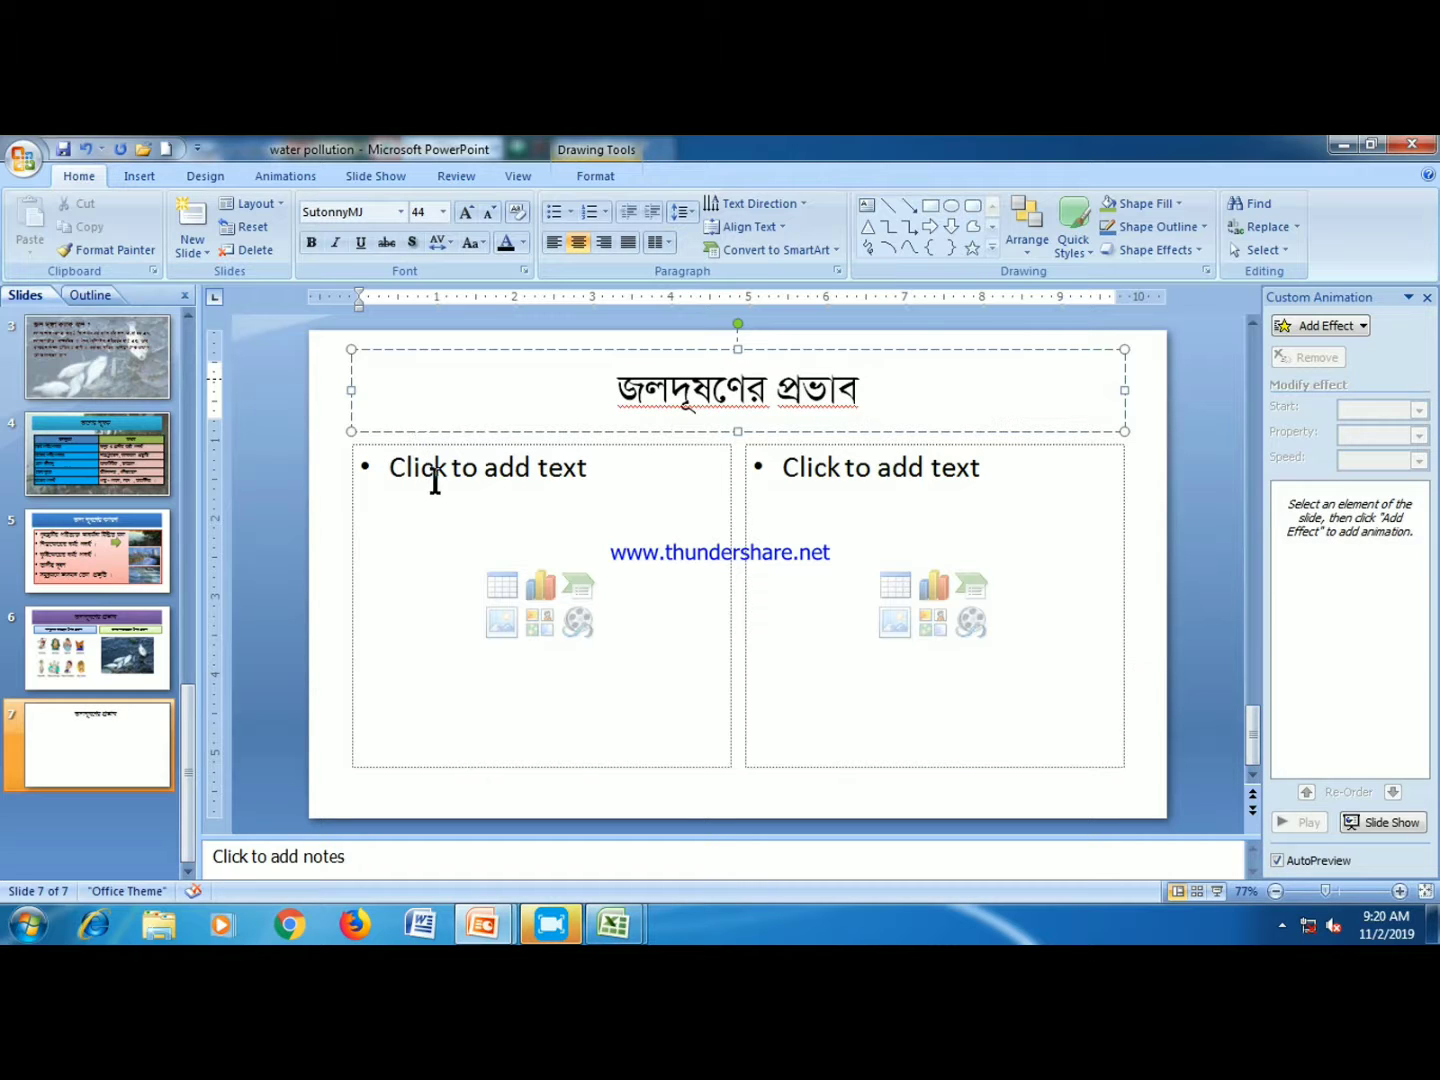
pyautogui.click(56, 739)
# - Replace it with a Comparison slide titled জলদূষণের প্রভাব in SutonnyMJ
pyautogui.rightClick(59, 741)
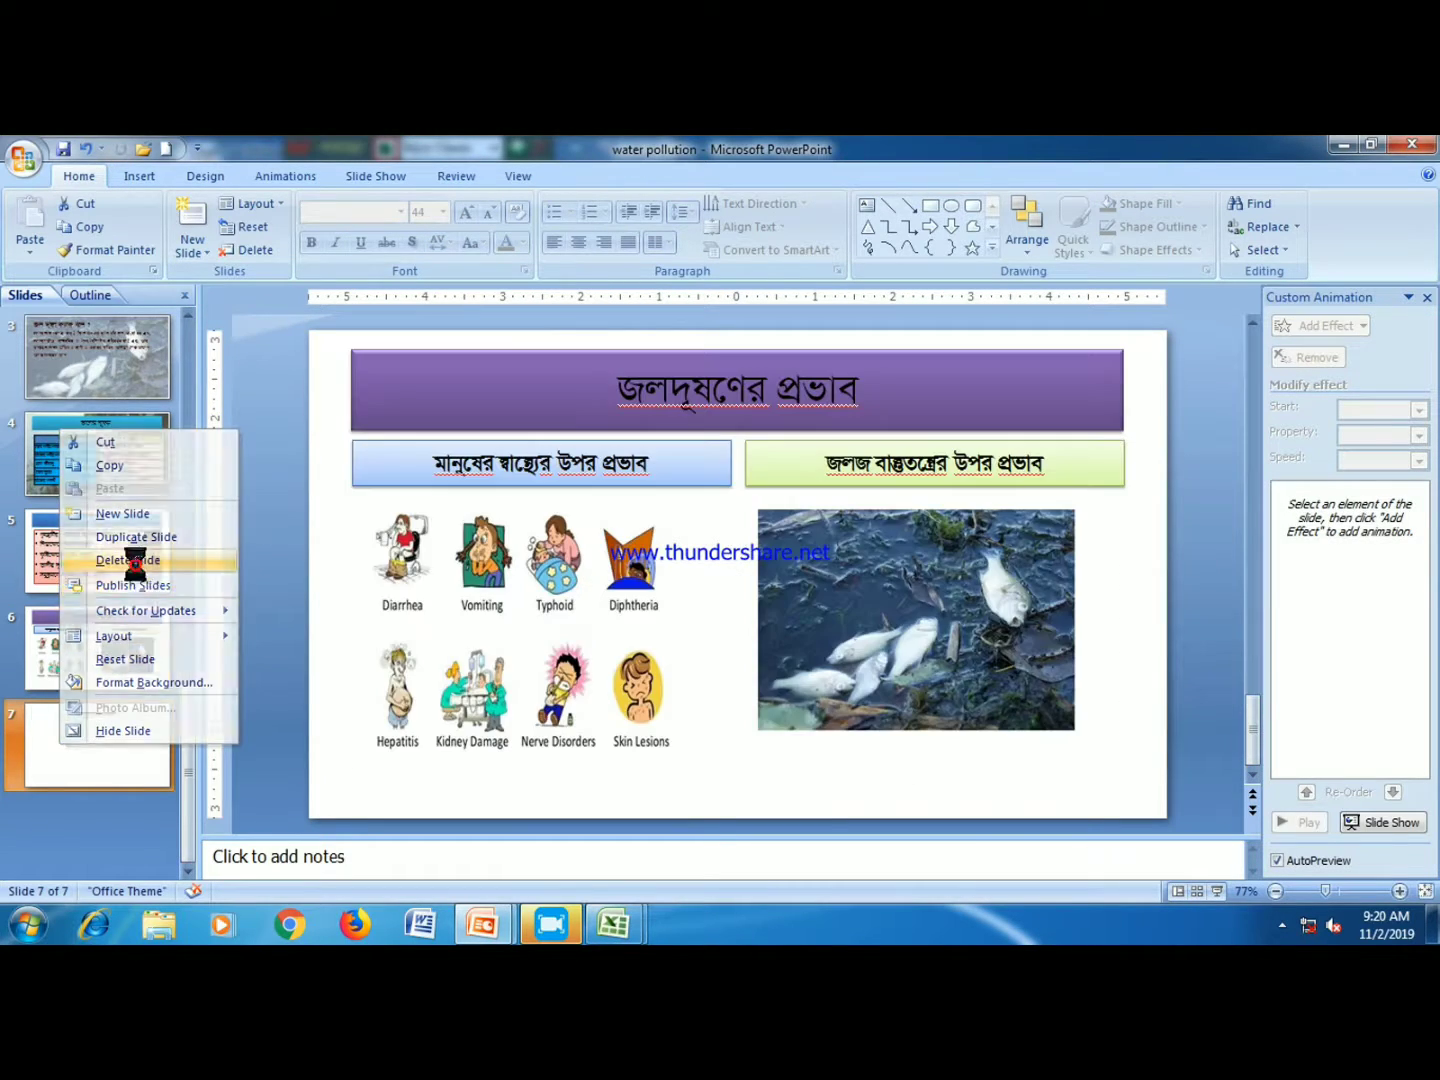
pyautogui.click(133, 563)
pyautogui.click(185, 250)
pyautogui.click(364, 465)
pyautogui.click(871, 387)
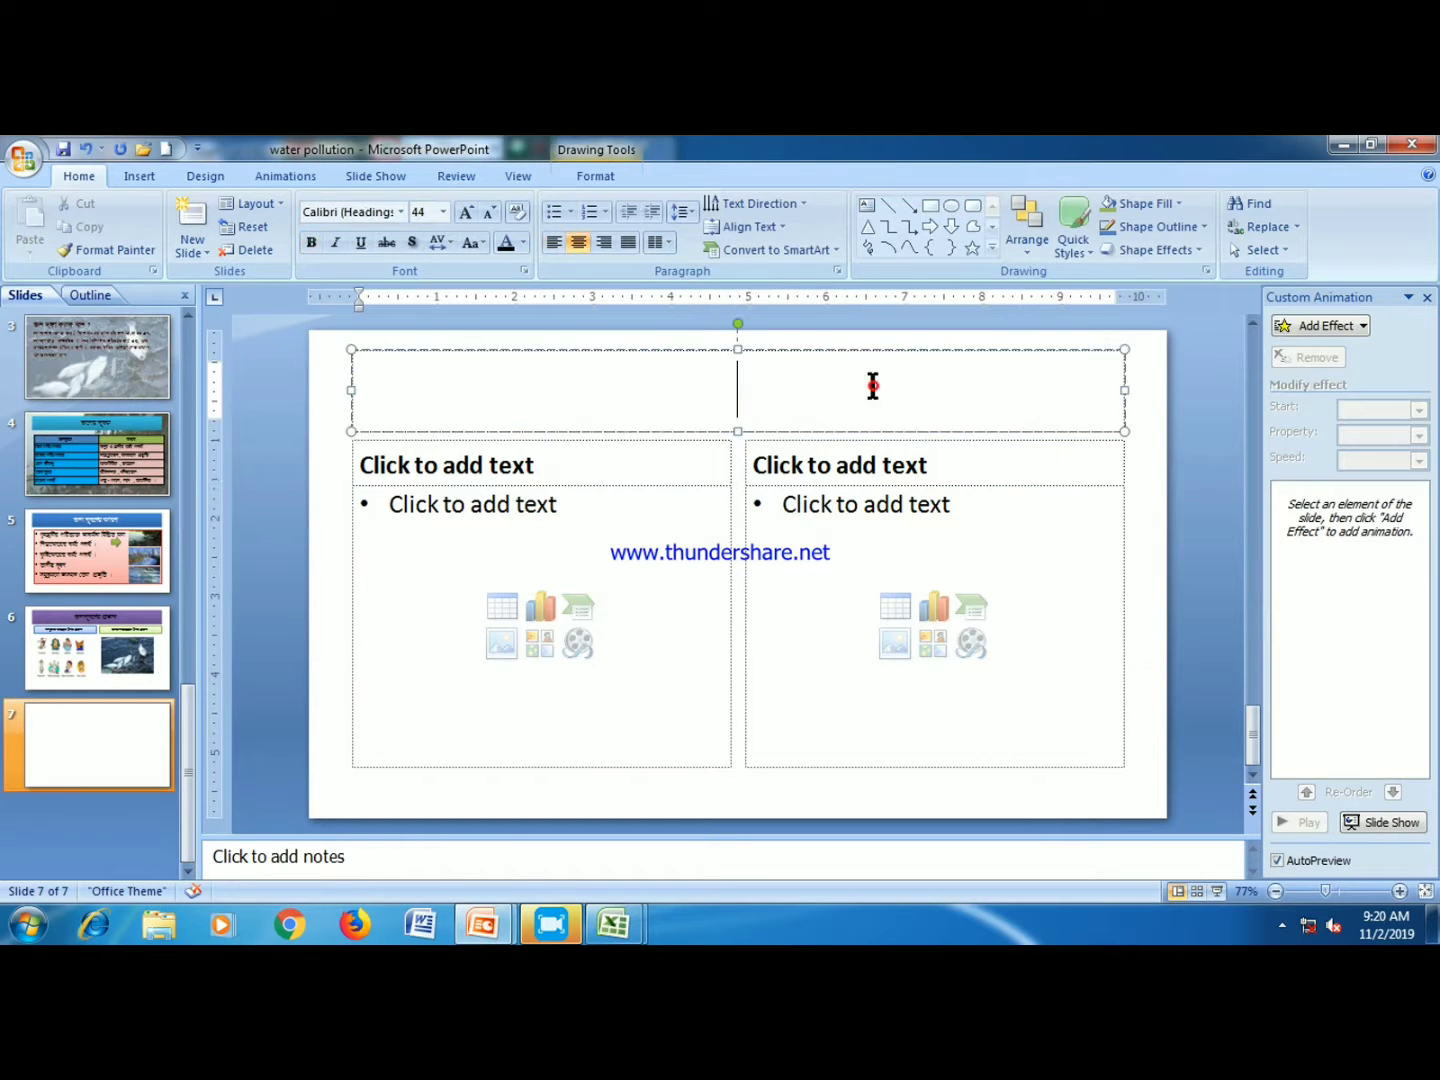
pyautogui.click(400, 211)
pyautogui.click(386, 333)
pyautogui.write('জলদূষণে')
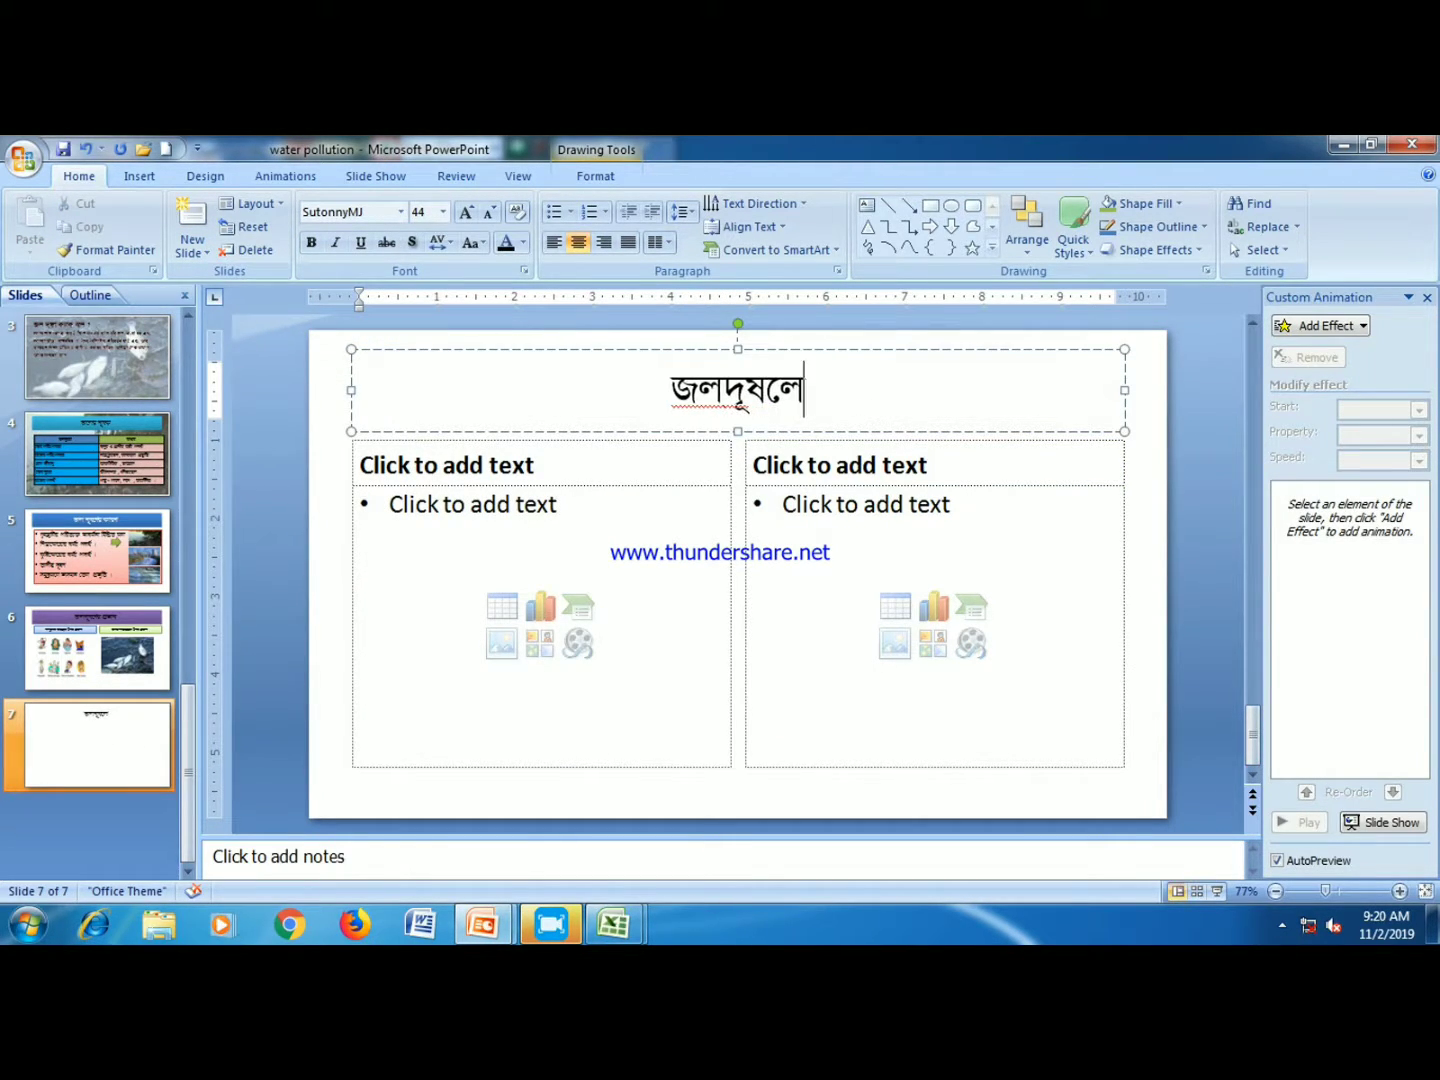
pyautogui.write('র প্রভাব')
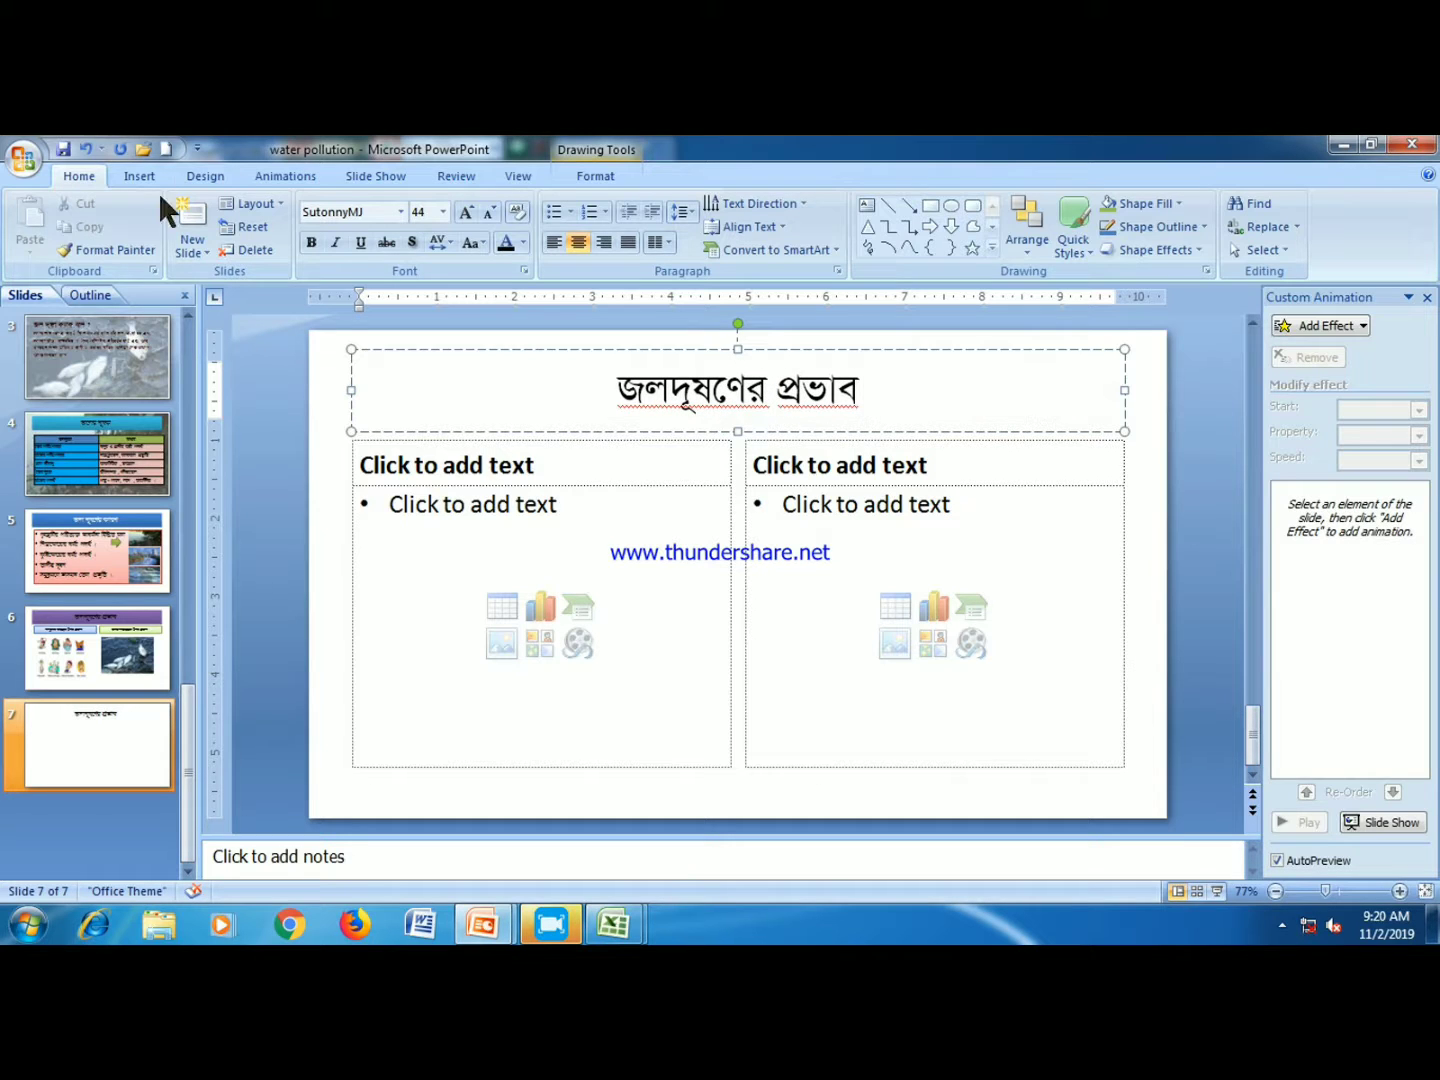
pyautogui.click(541, 466)
# - Type the centred left heading পাখিদের উপর প্রভাব in SutonnyMJ
pyautogui.click(400, 212)
pyautogui.click(380, 329)
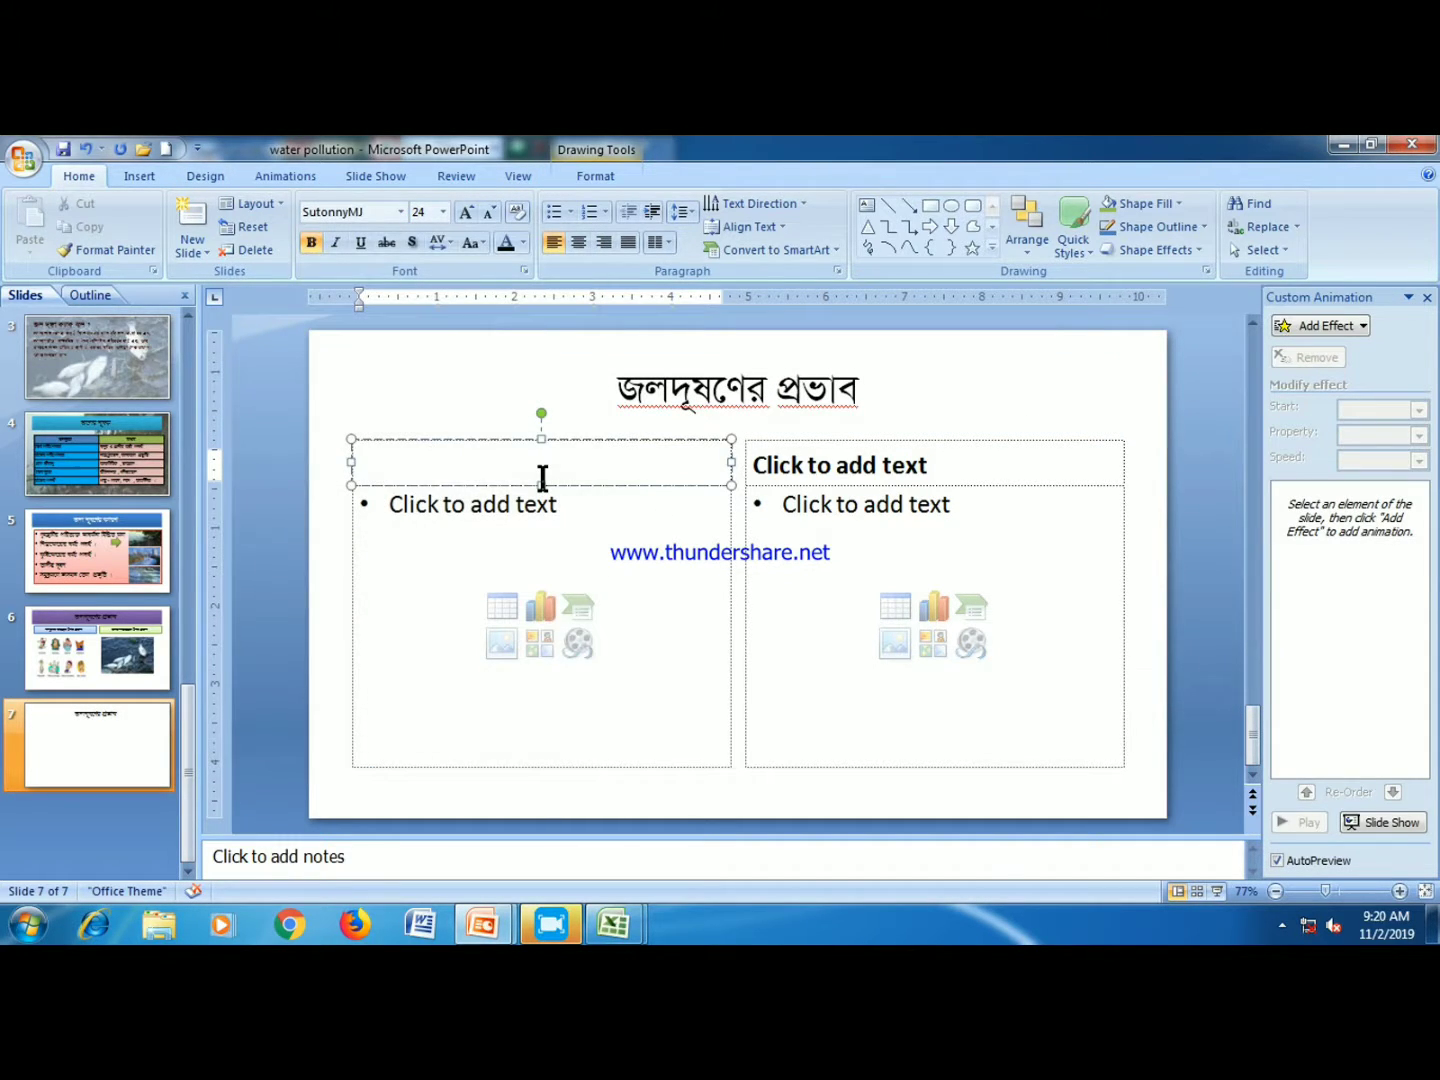
pyautogui.write('পাখিদের উপর প্রভাব')
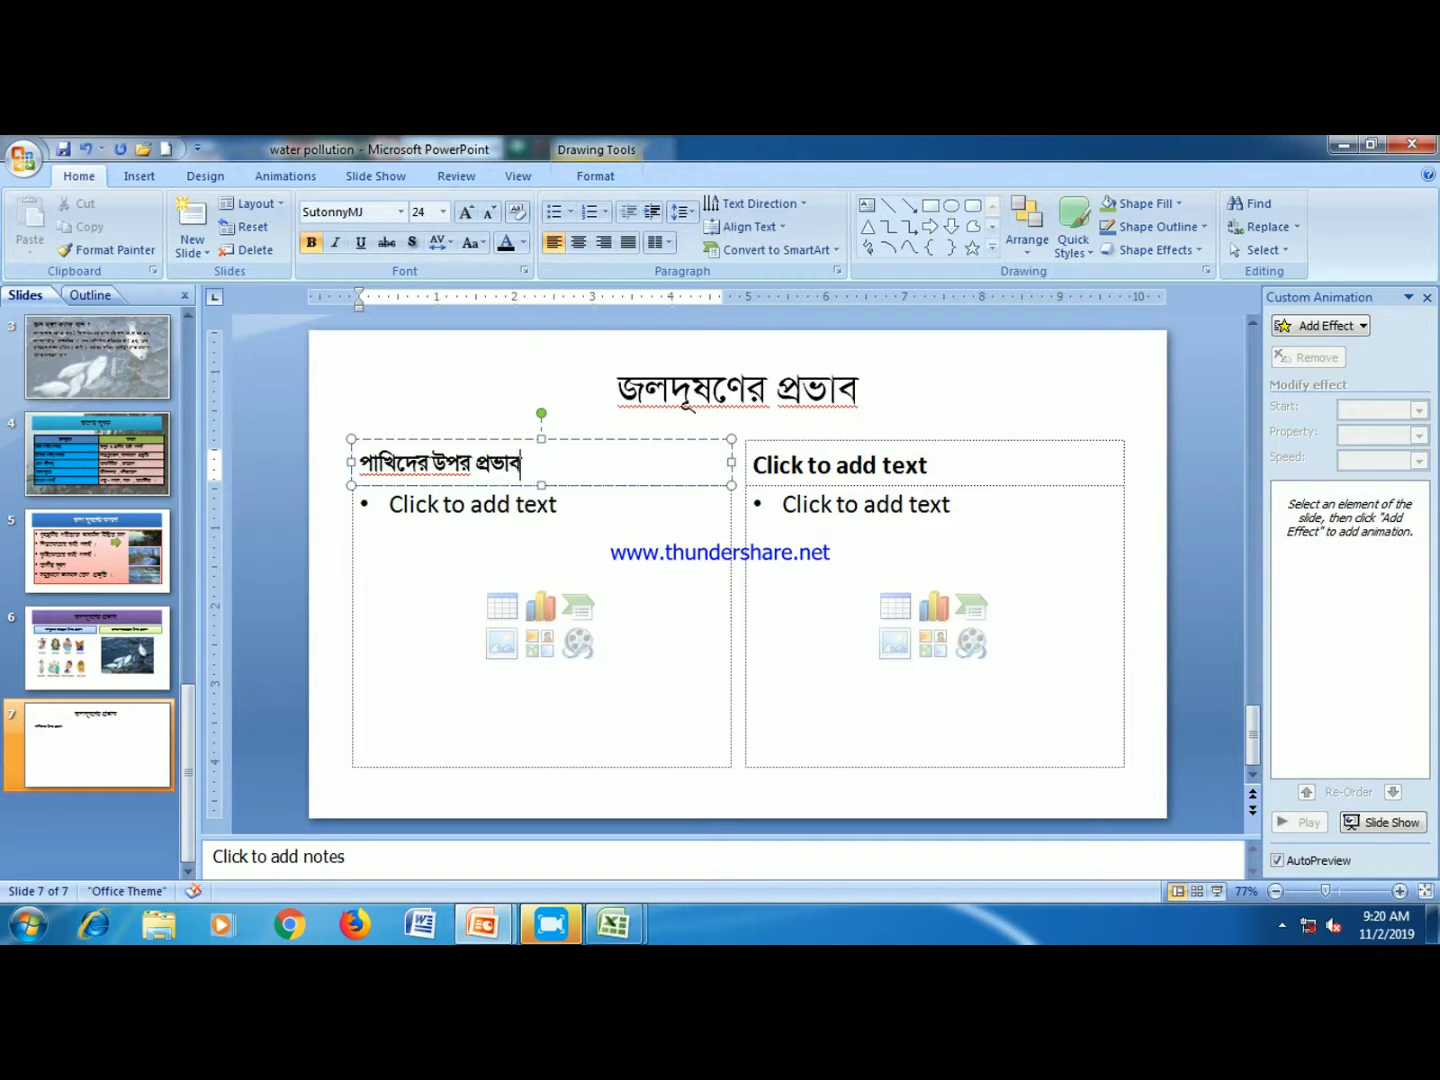
pyautogui.click(579, 242)
# - Type the right heading কৃষিজমির উপর প্রভাব in SutonnyMJ and centre it
pyautogui.click(875, 462)
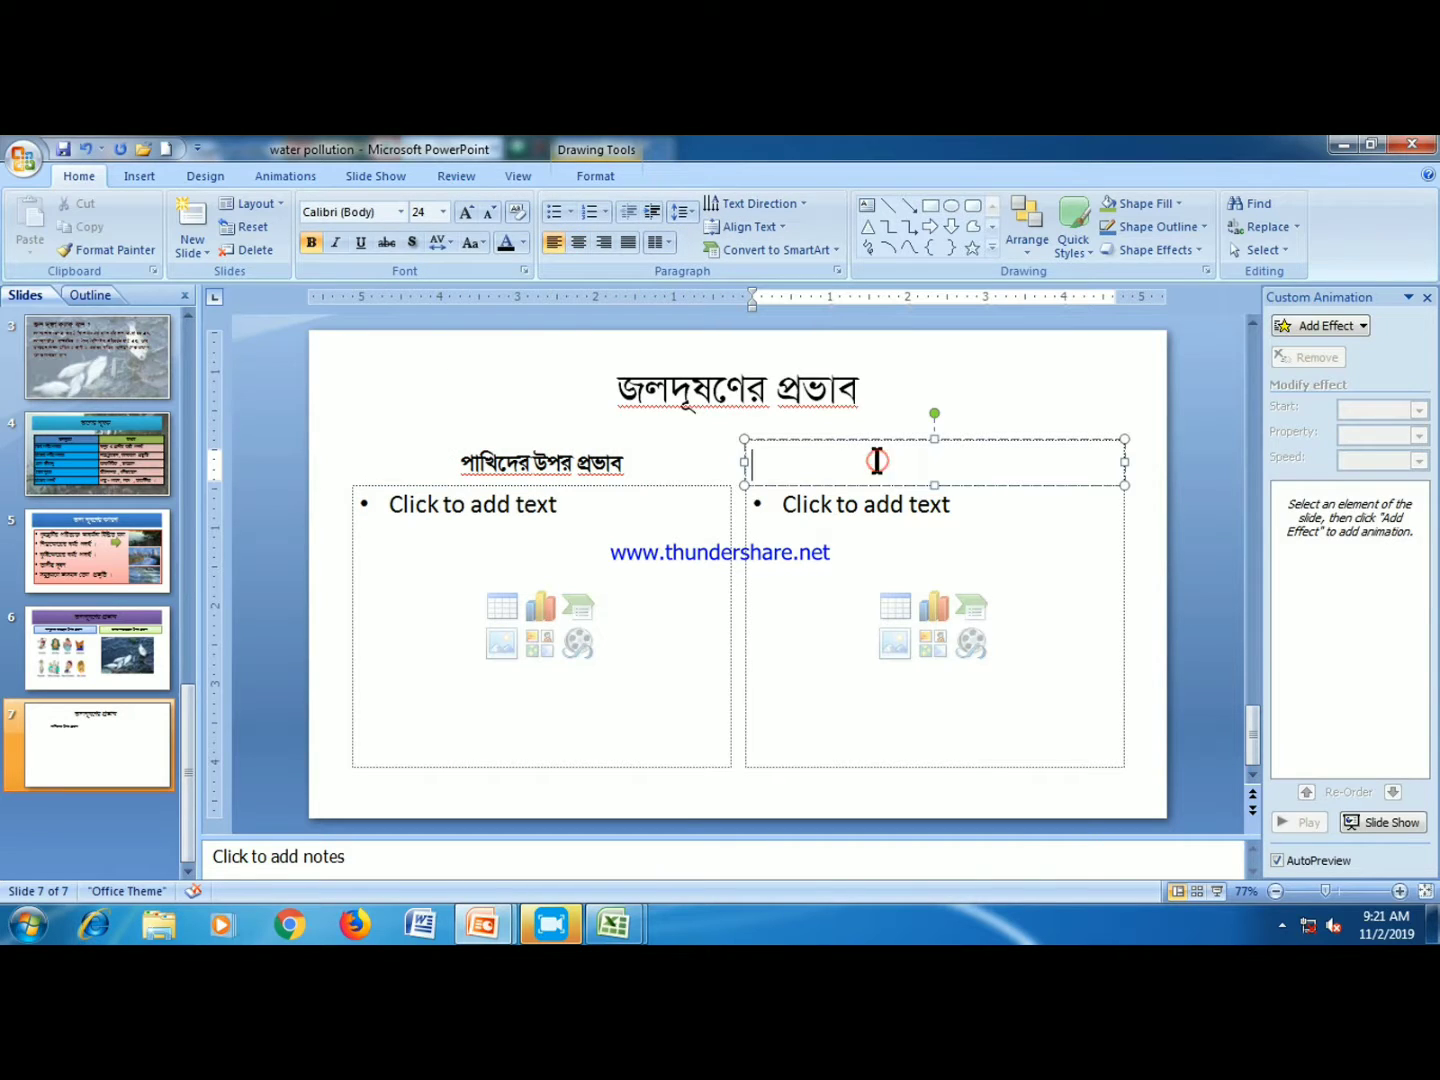
pyautogui.click(401, 212)
pyautogui.click(419, 322)
pyautogui.write('কৃষিজমির উপর প্রভাব')
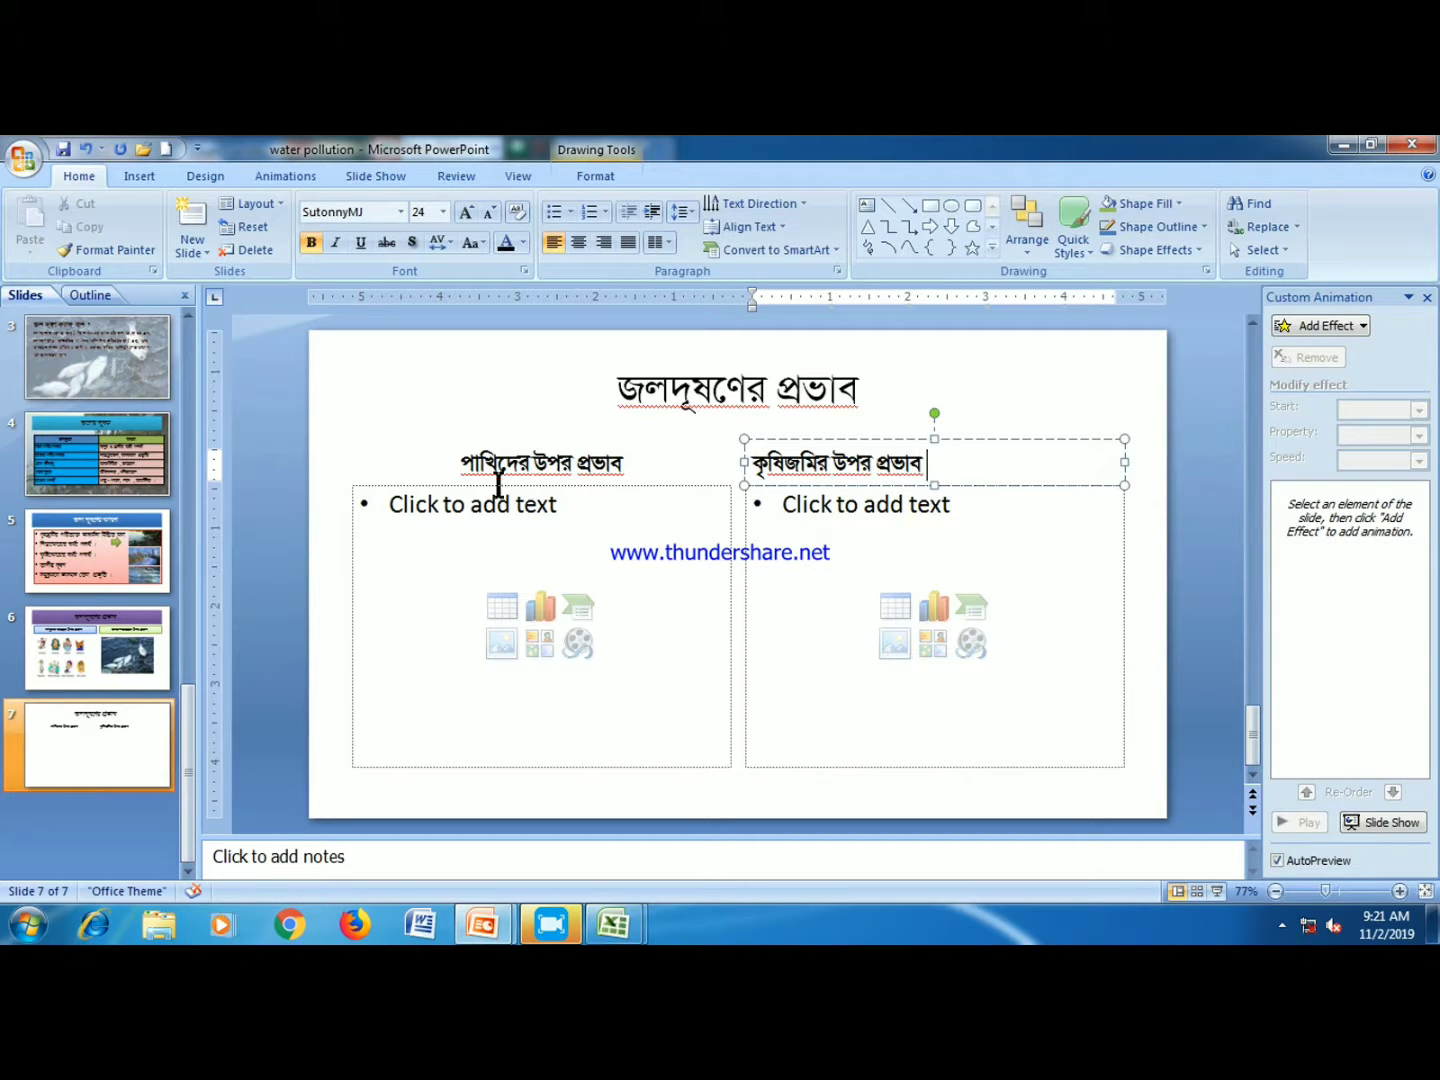
pyautogui.click(500, 478)
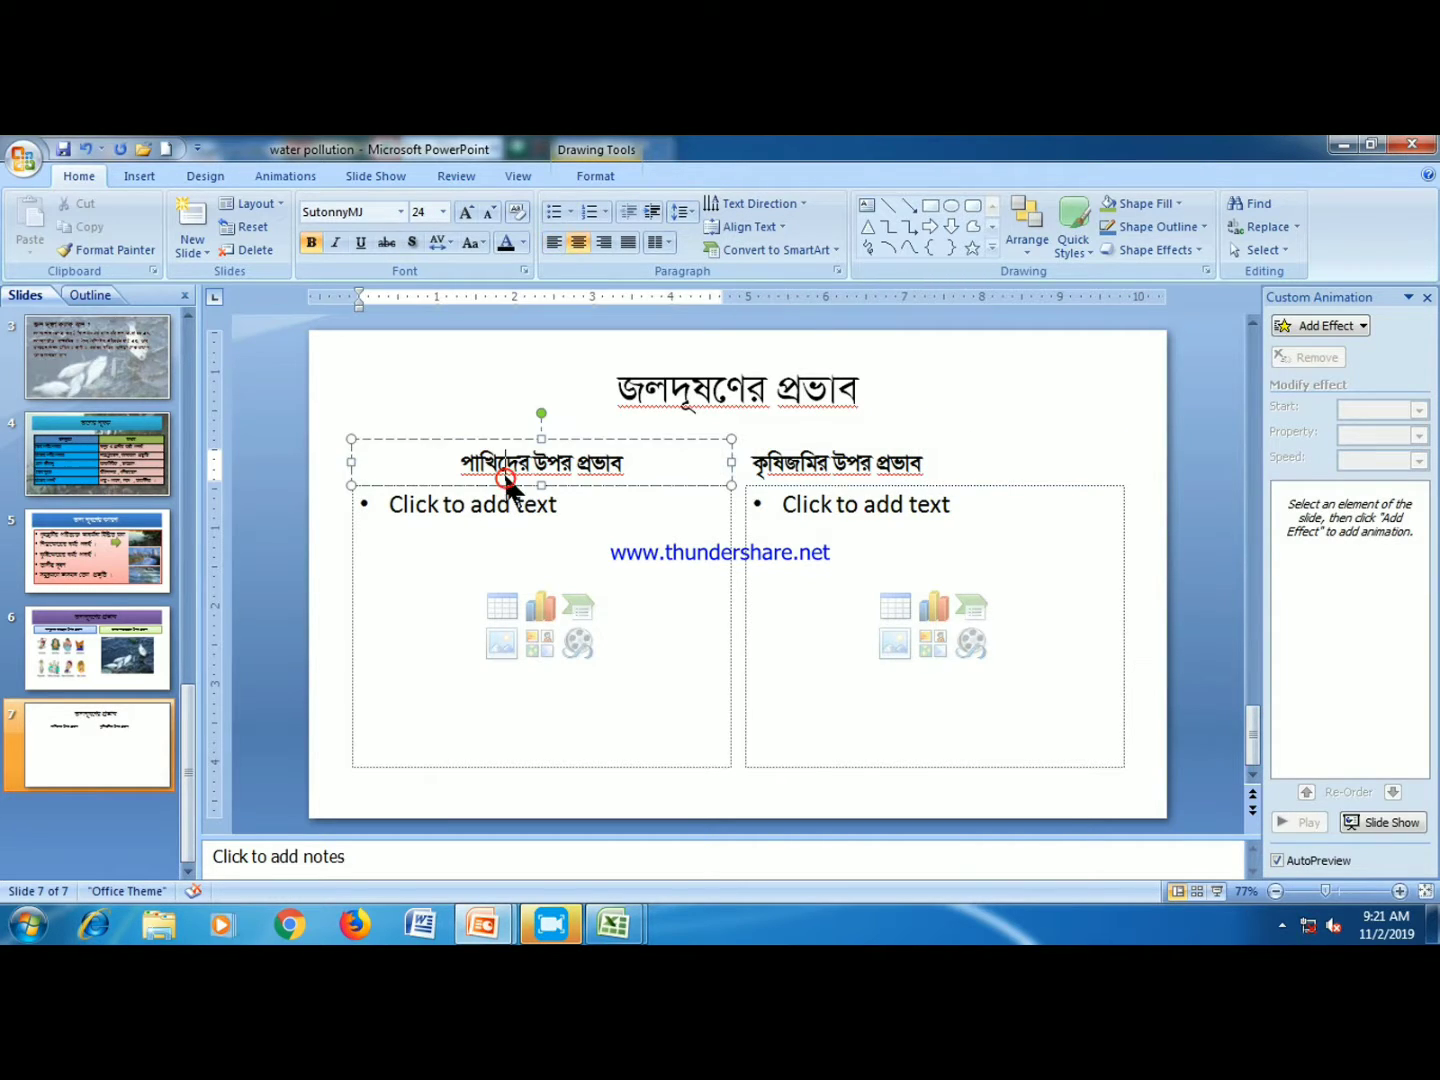
pyautogui.click(892, 460)
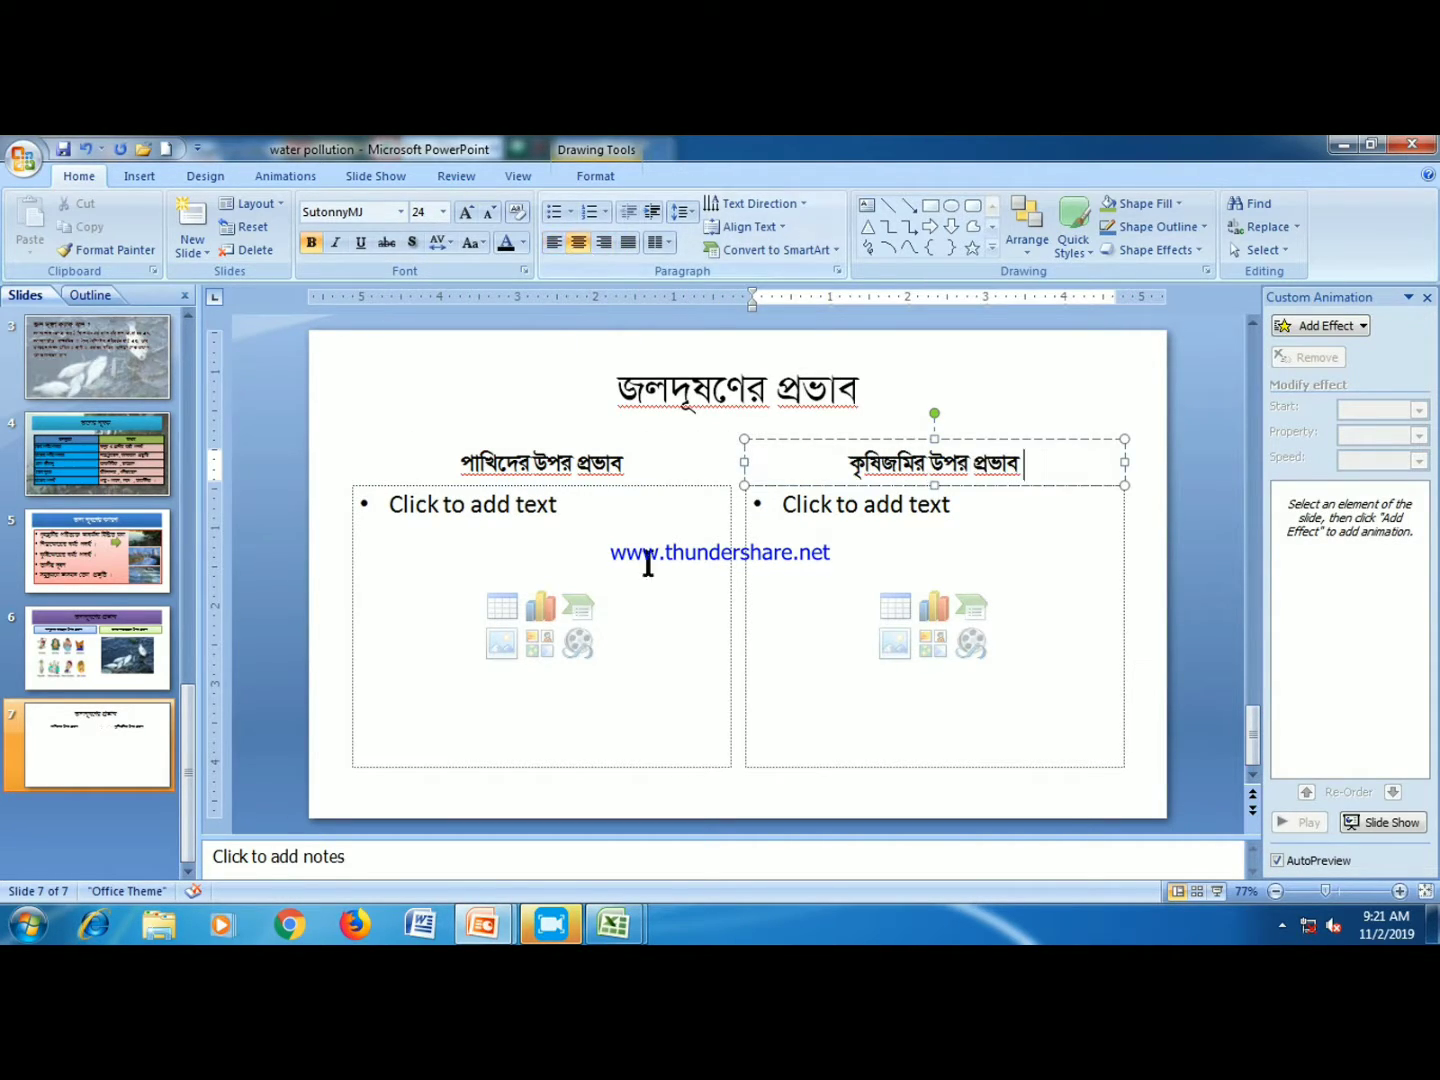
pyautogui.click(620, 589)
# - Insert the bird-and-bottle photo into the left column
pyautogui.click(501, 643)
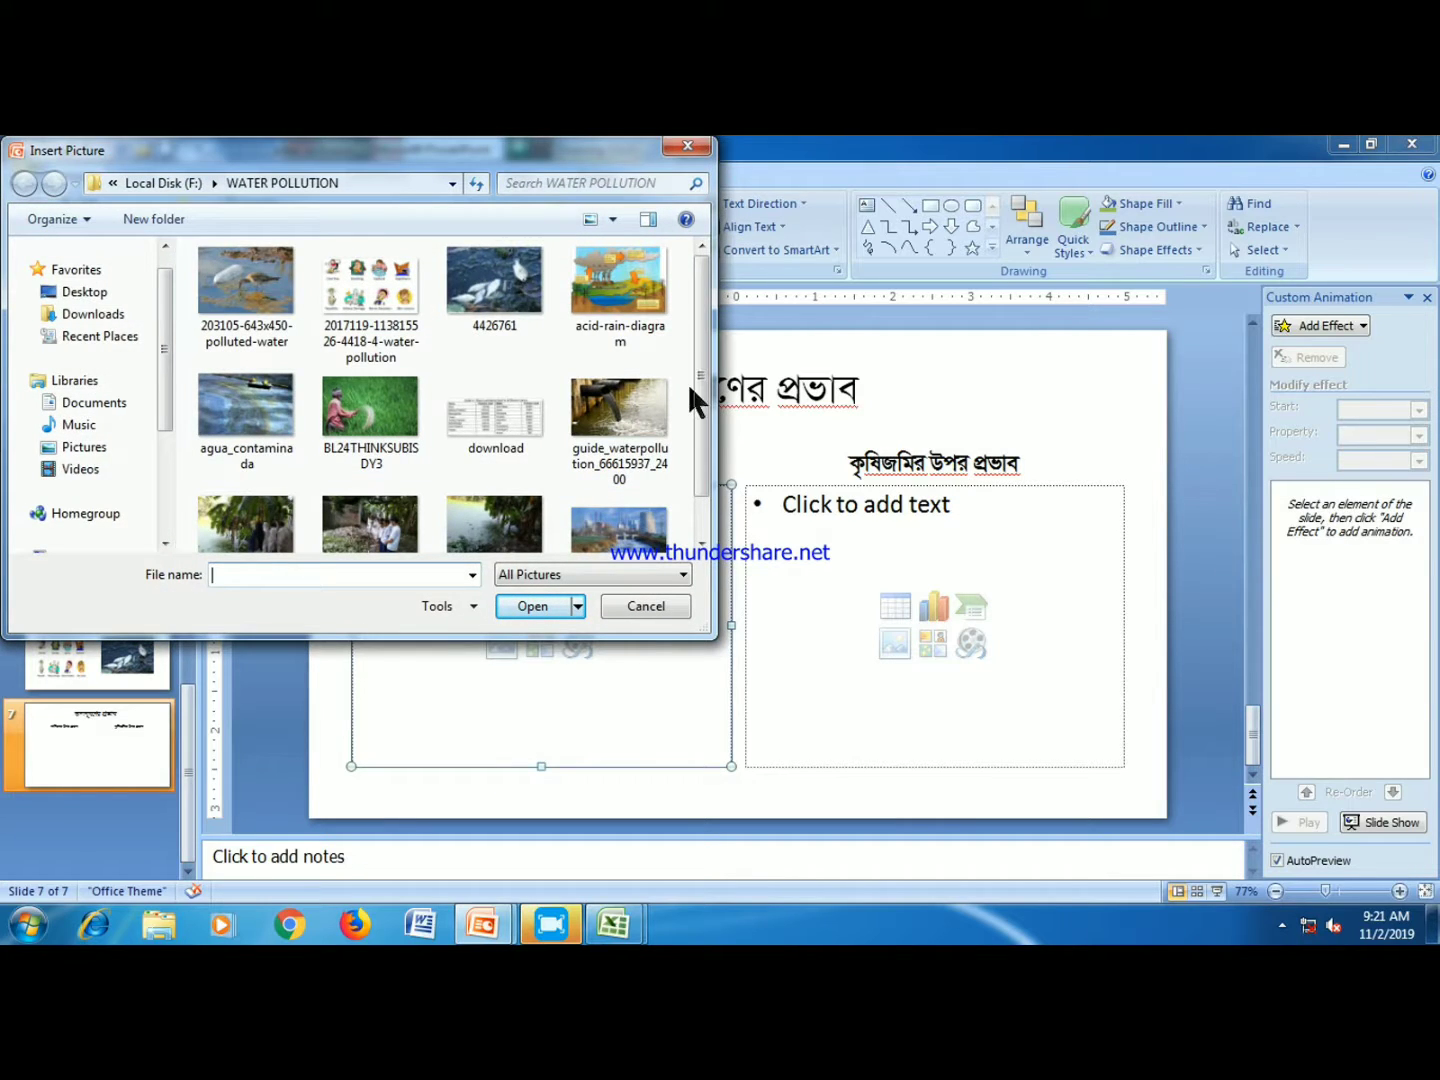
pyautogui.scroll(-1, 689, 430)
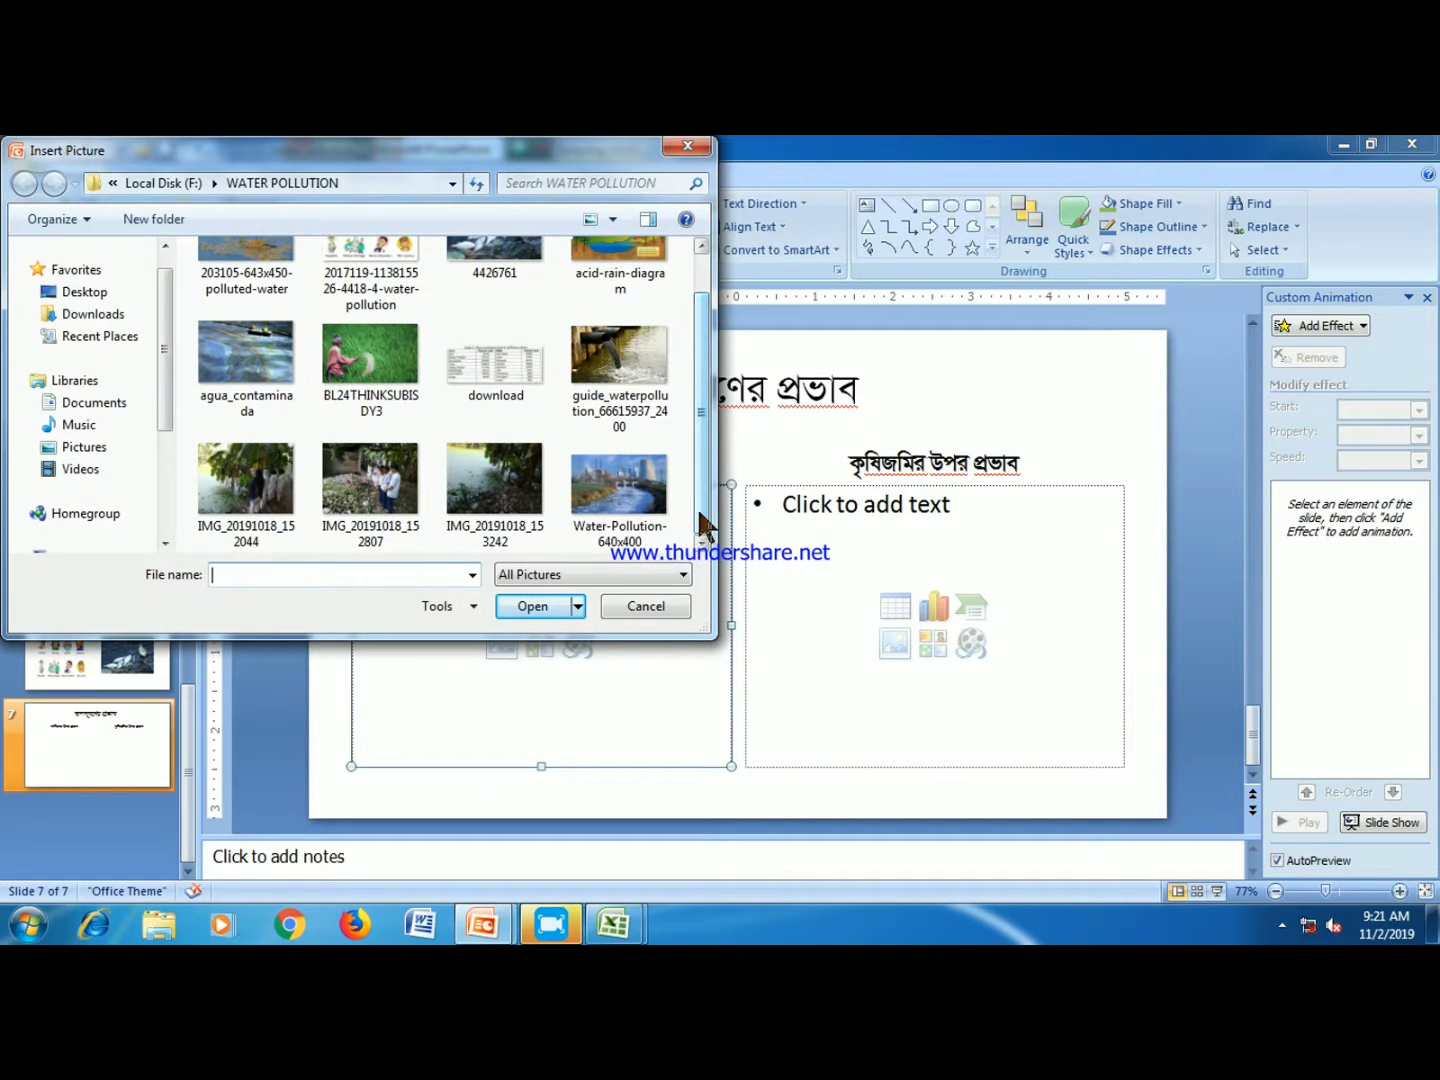
pyautogui.scroll(1, 703, 470)
pyautogui.click(372, 408)
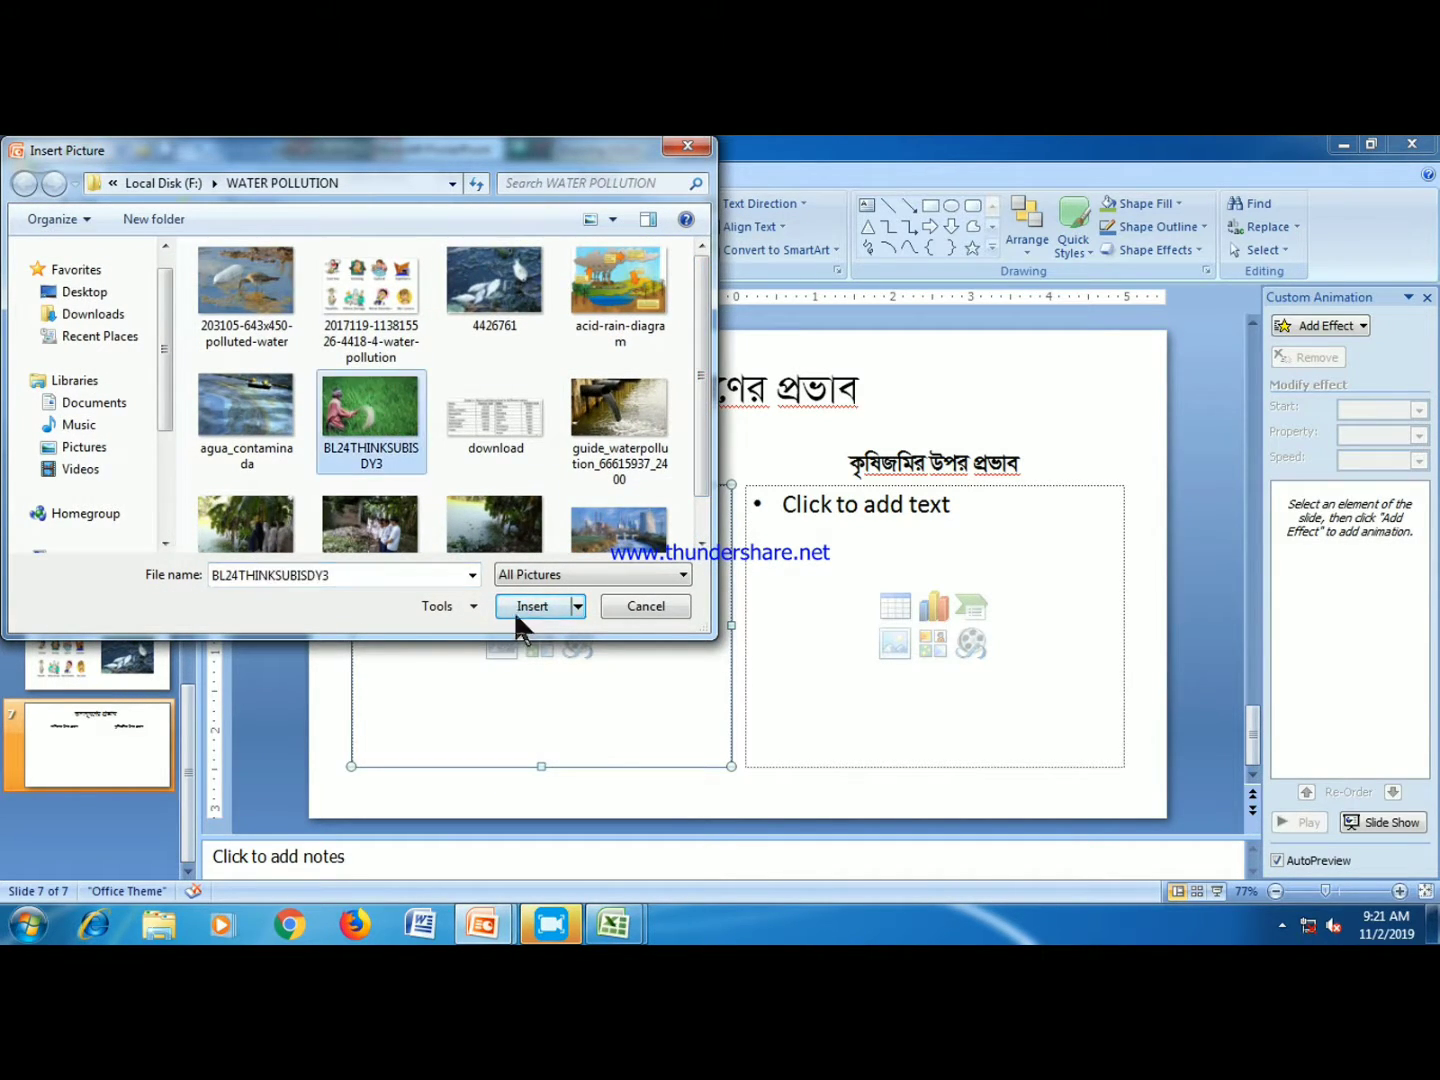
pyautogui.click(530, 606)
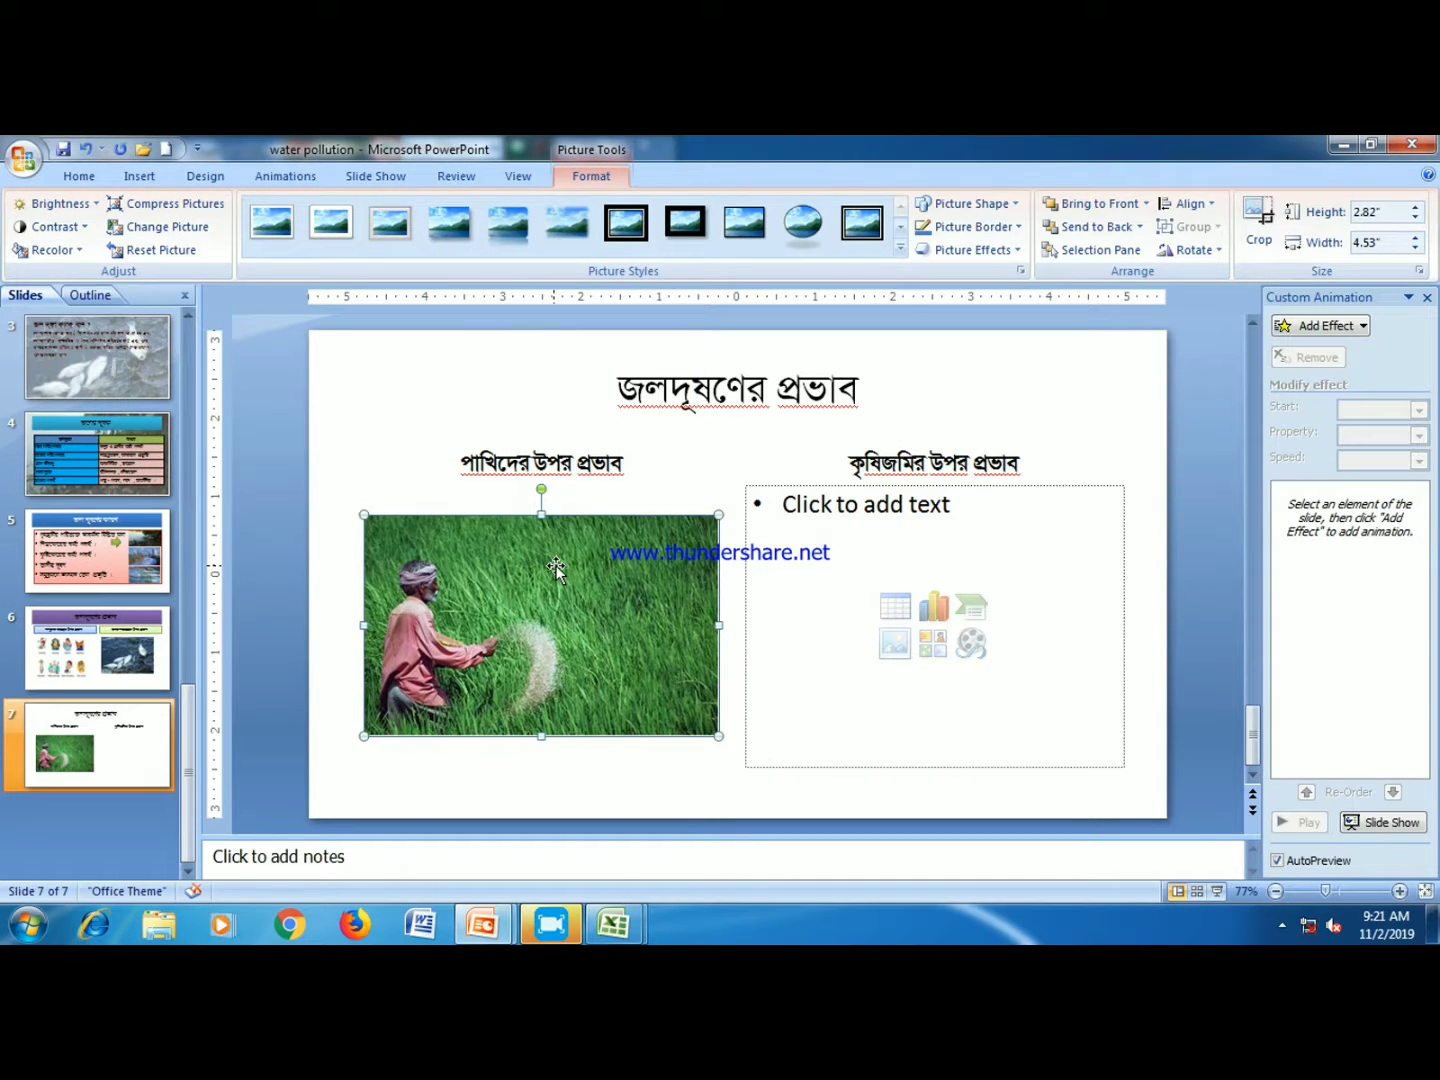
pyautogui.press('Delete')
pyautogui.click(502, 646)
pyautogui.click(253, 300)
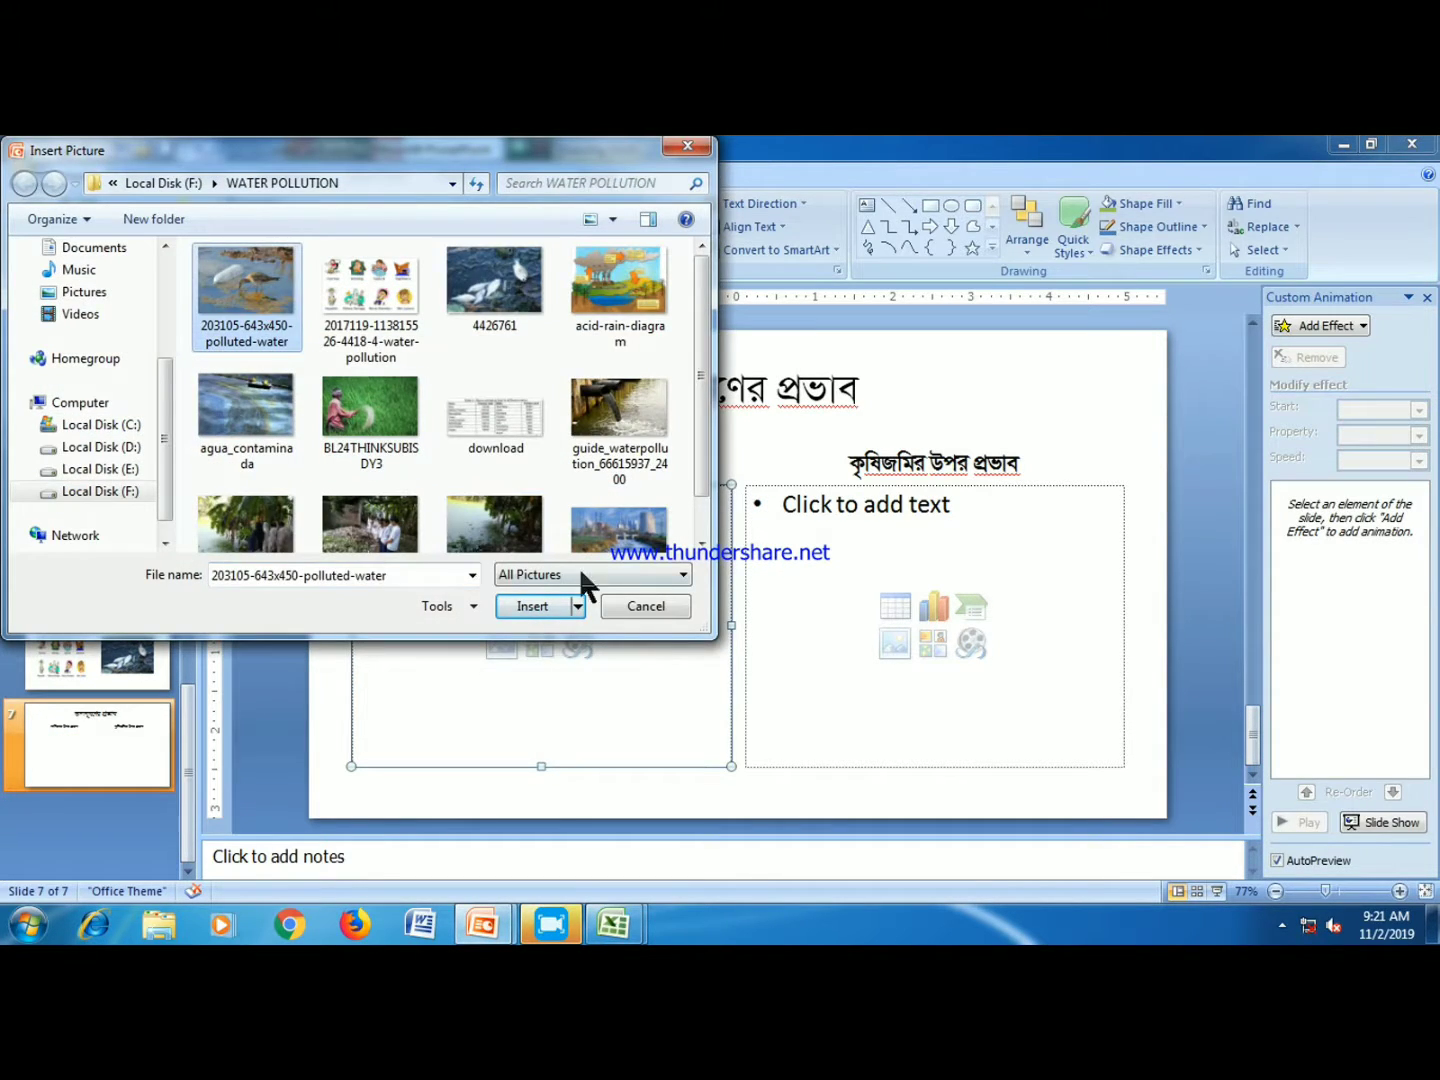
pyautogui.click(534, 606)
# - Insert the rice-field farmer photo into the right column
pyautogui.click(896, 643)
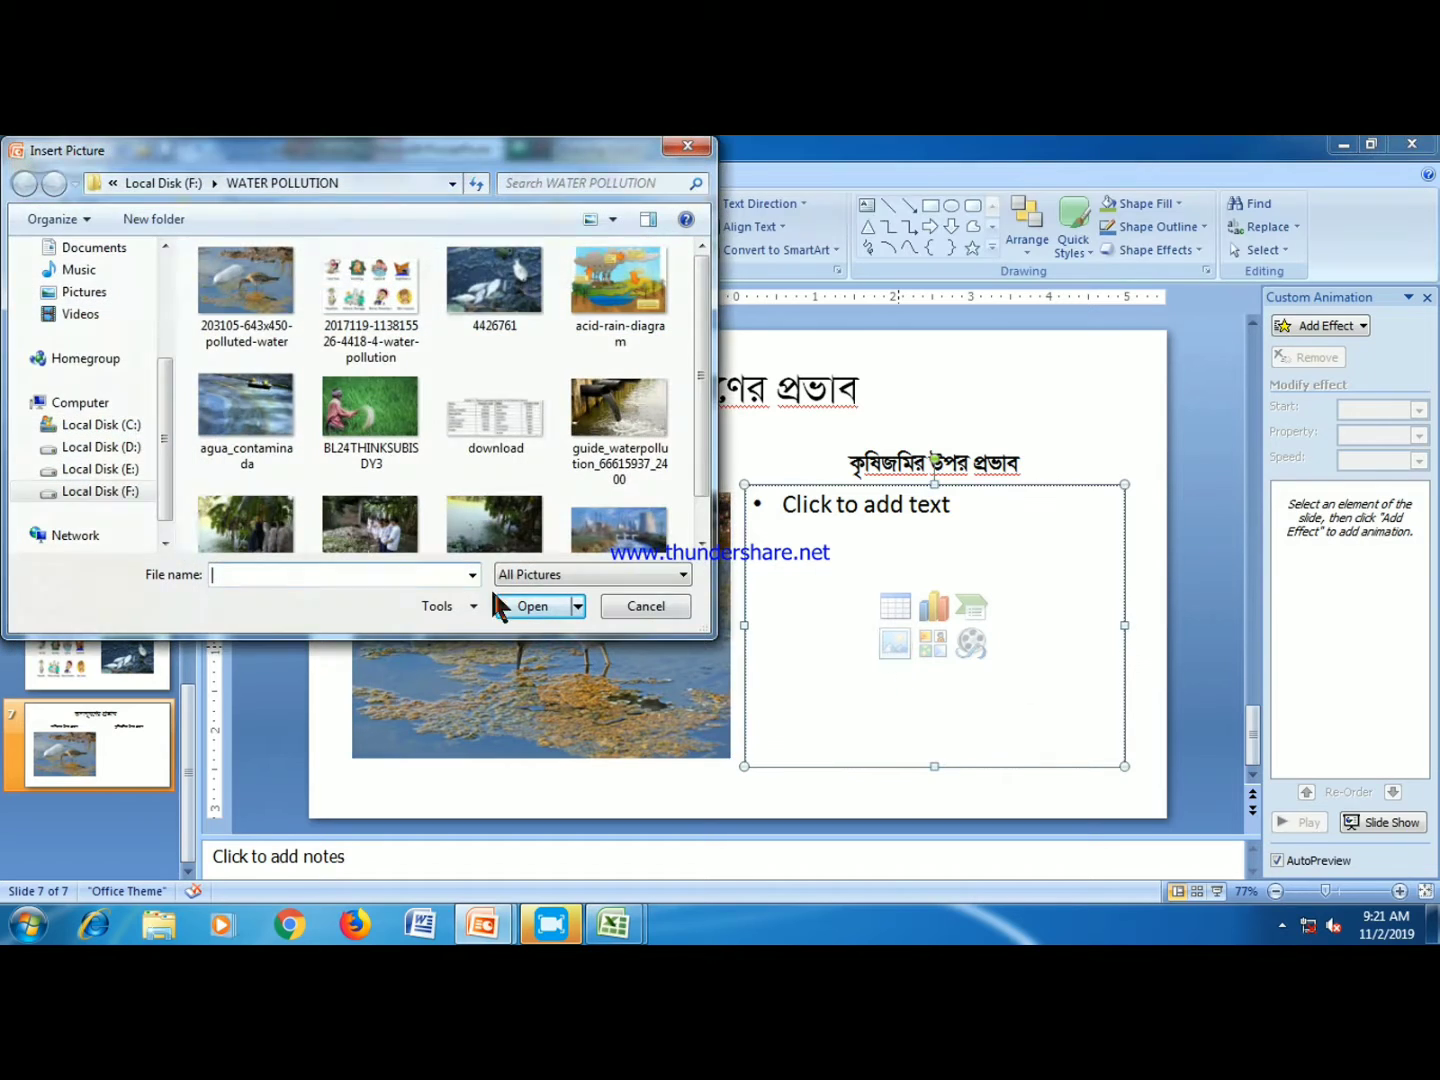
pyautogui.scroll(-1, 707, 465)
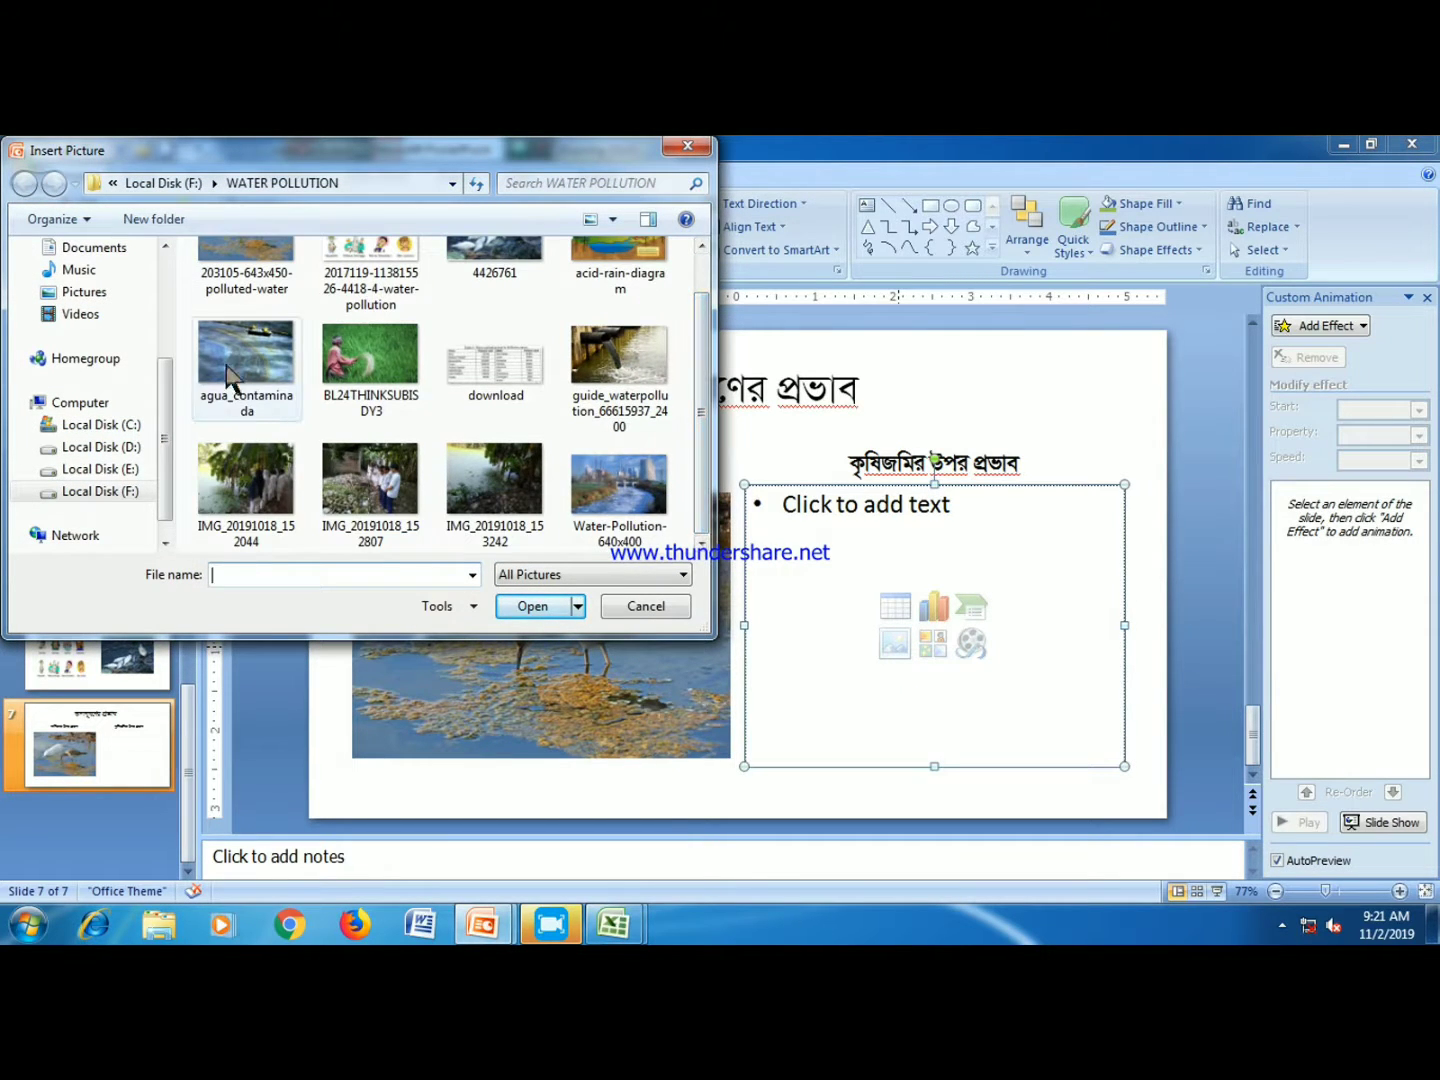
pyautogui.click(370, 355)
pyautogui.click(533, 606)
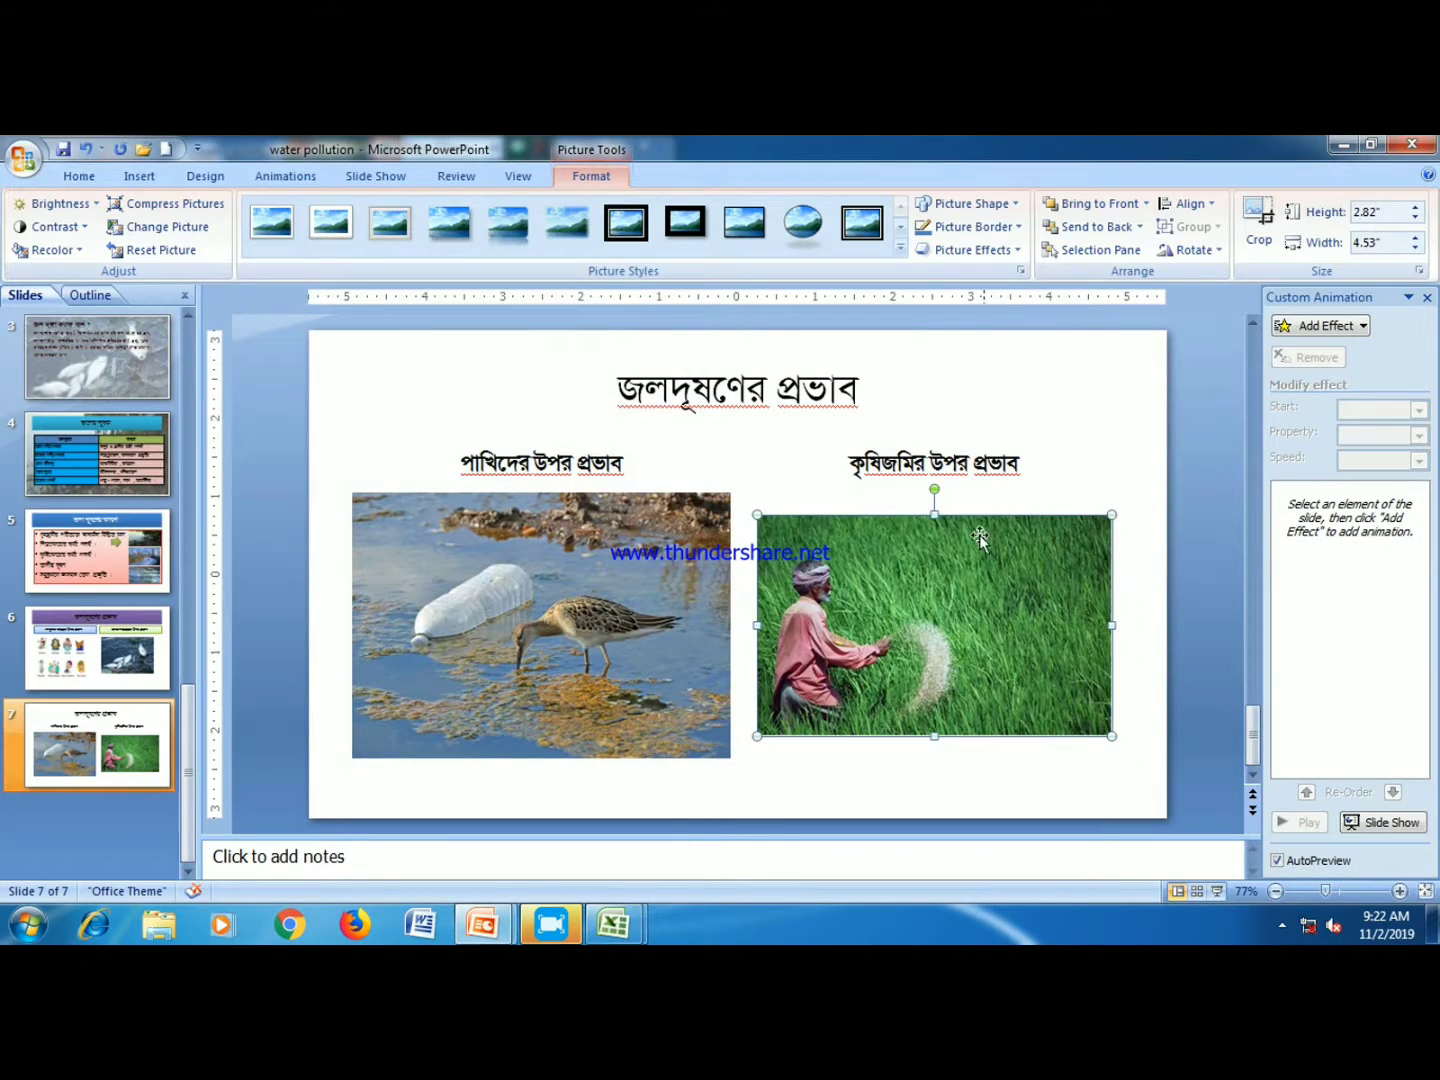
# - Enlarge the rice-field photo and give the headings light-blue and lilac style fills
pyautogui.moveTo(938, 516); pyautogui.dragTo(931, 495)
pyautogui.moveTo(928, 718); pyautogui.dragTo(929, 756)
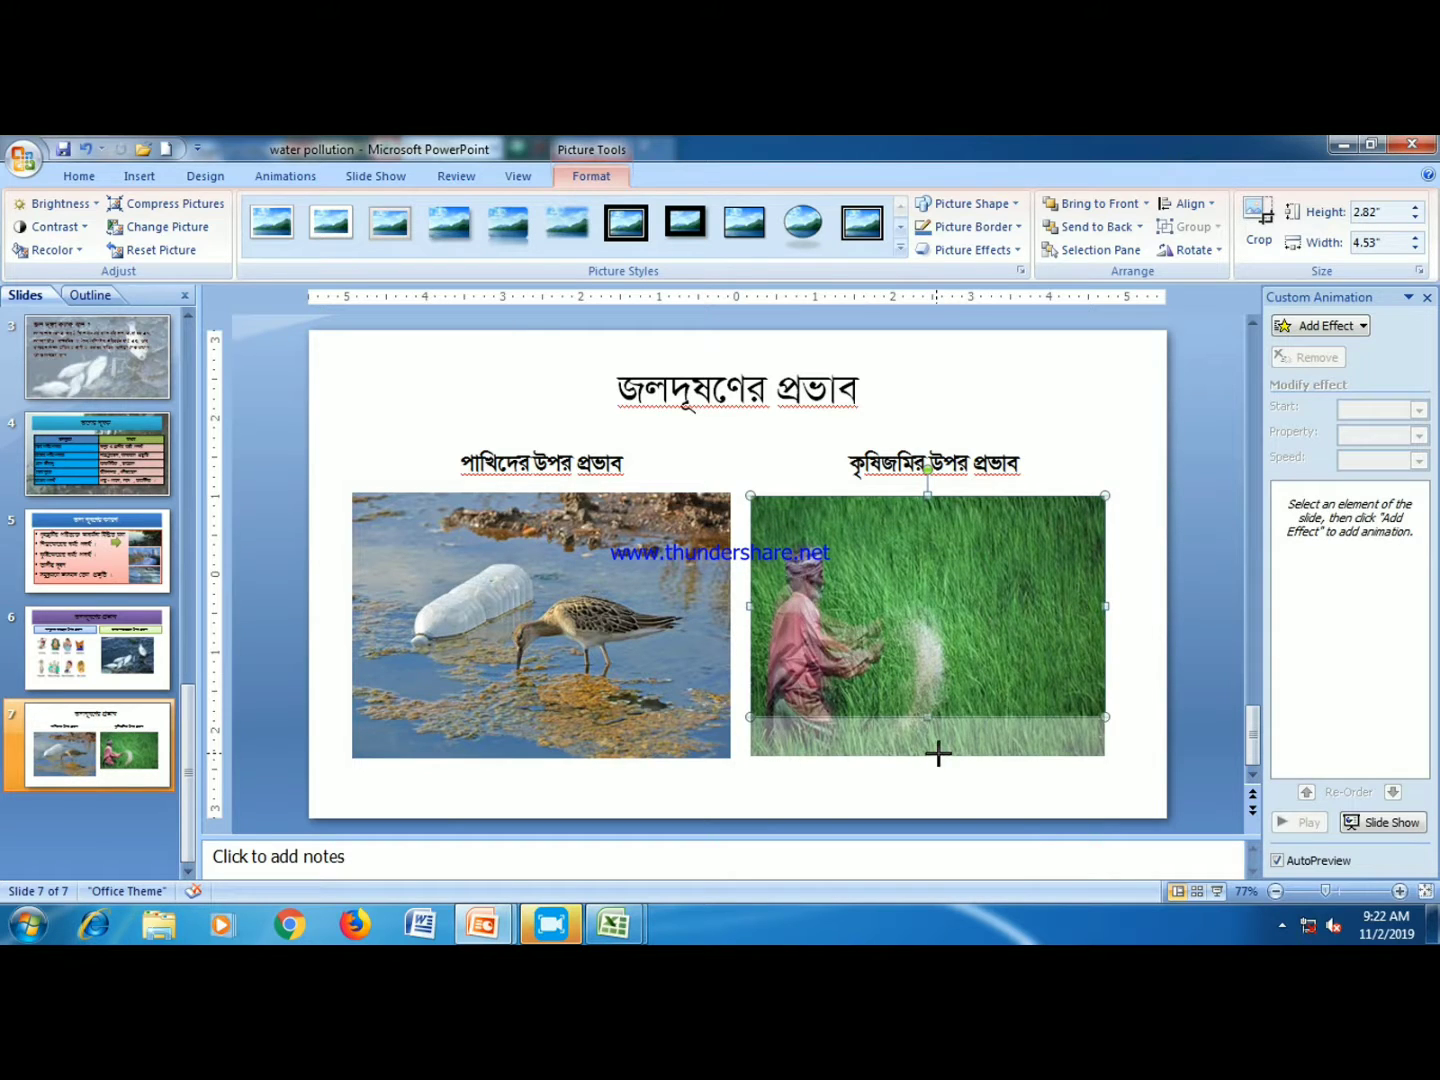
pyautogui.click(540, 462)
pyautogui.click(1074, 235)
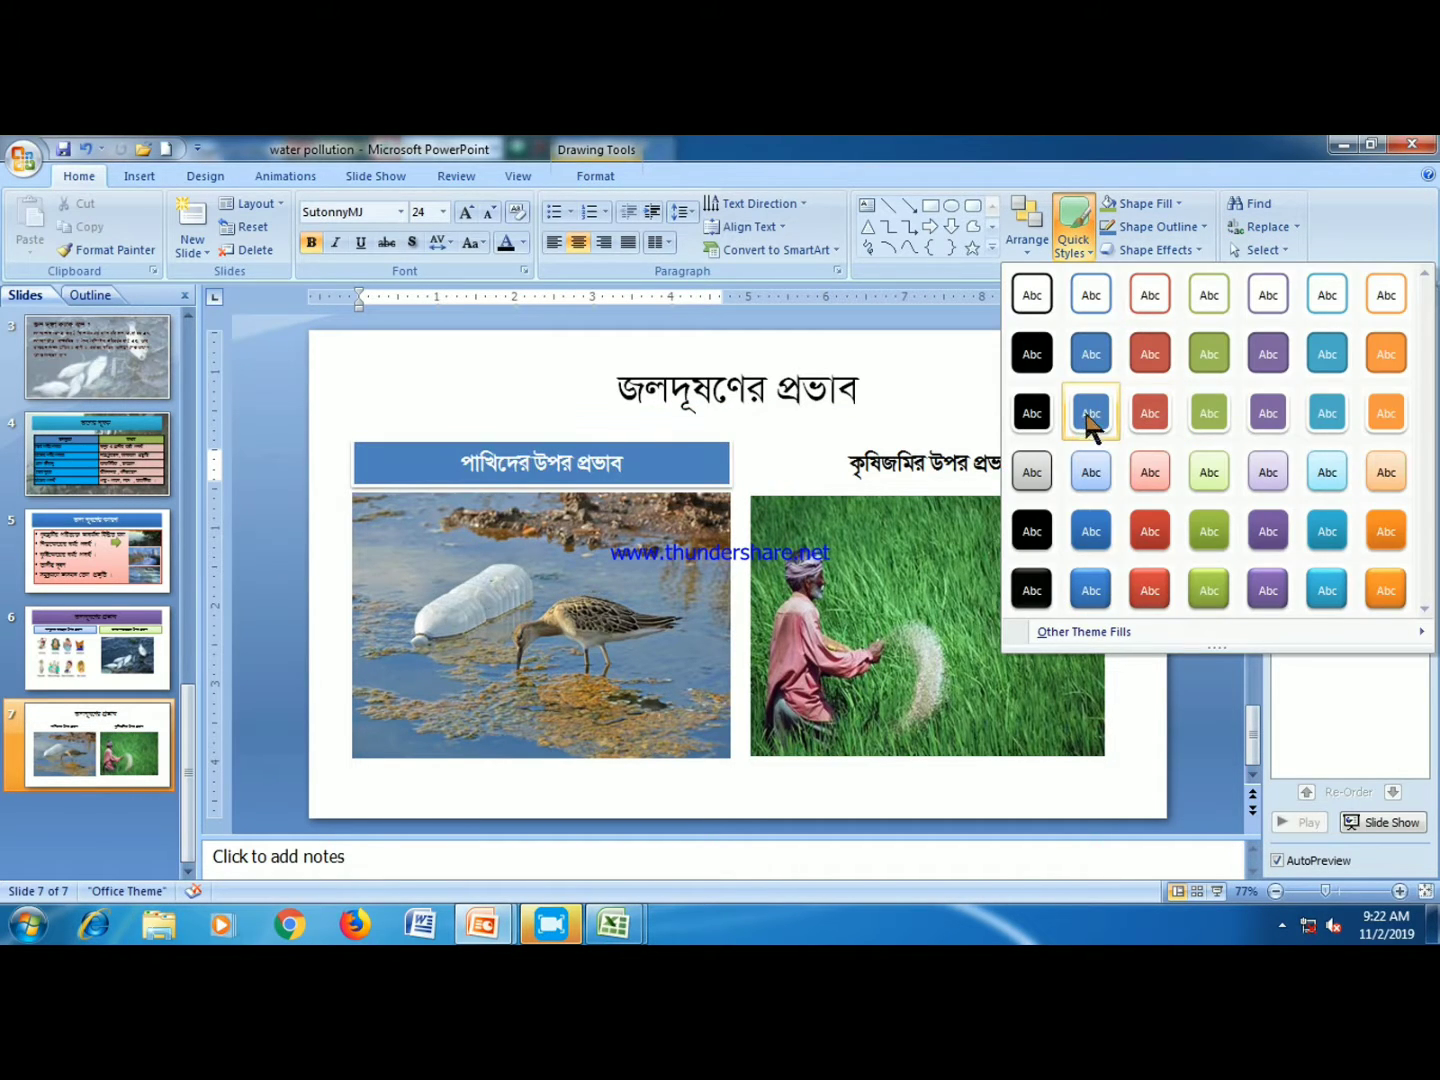
pyautogui.click(1089, 474)
pyautogui.click(958, 443)
pyautogui.click(1074, 235)
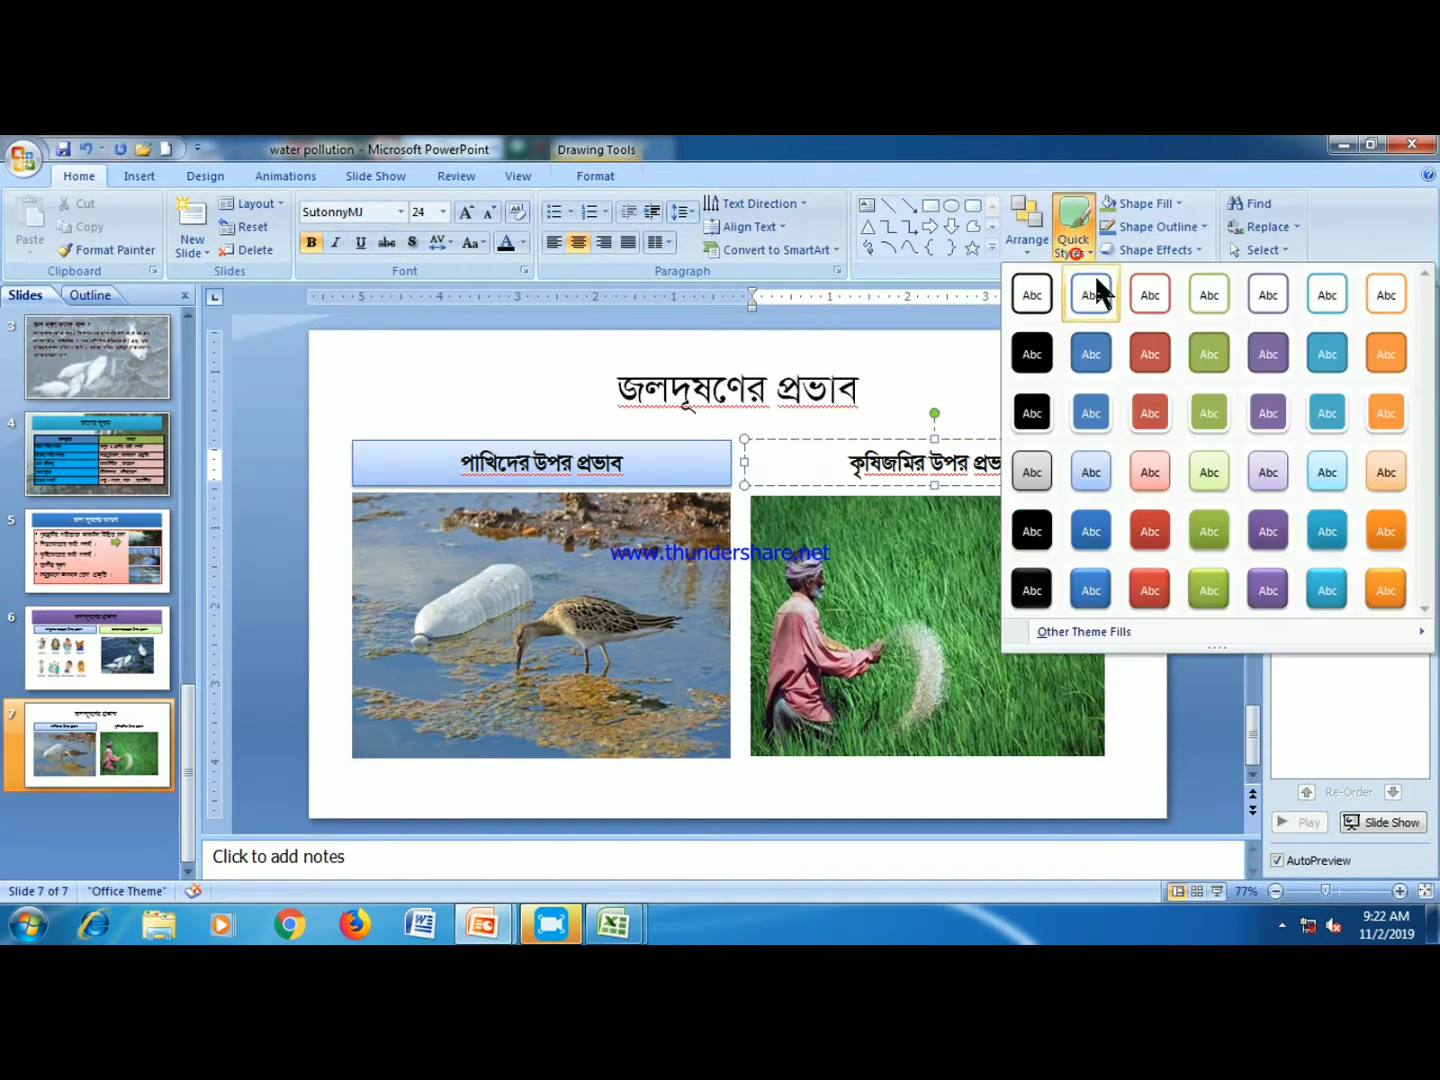
pyautogui.click(1263, 480)
# - Give the slide title a green Quick Style bar
pyautogui.click(671, 390)
pyautogui.click(1073, 239)
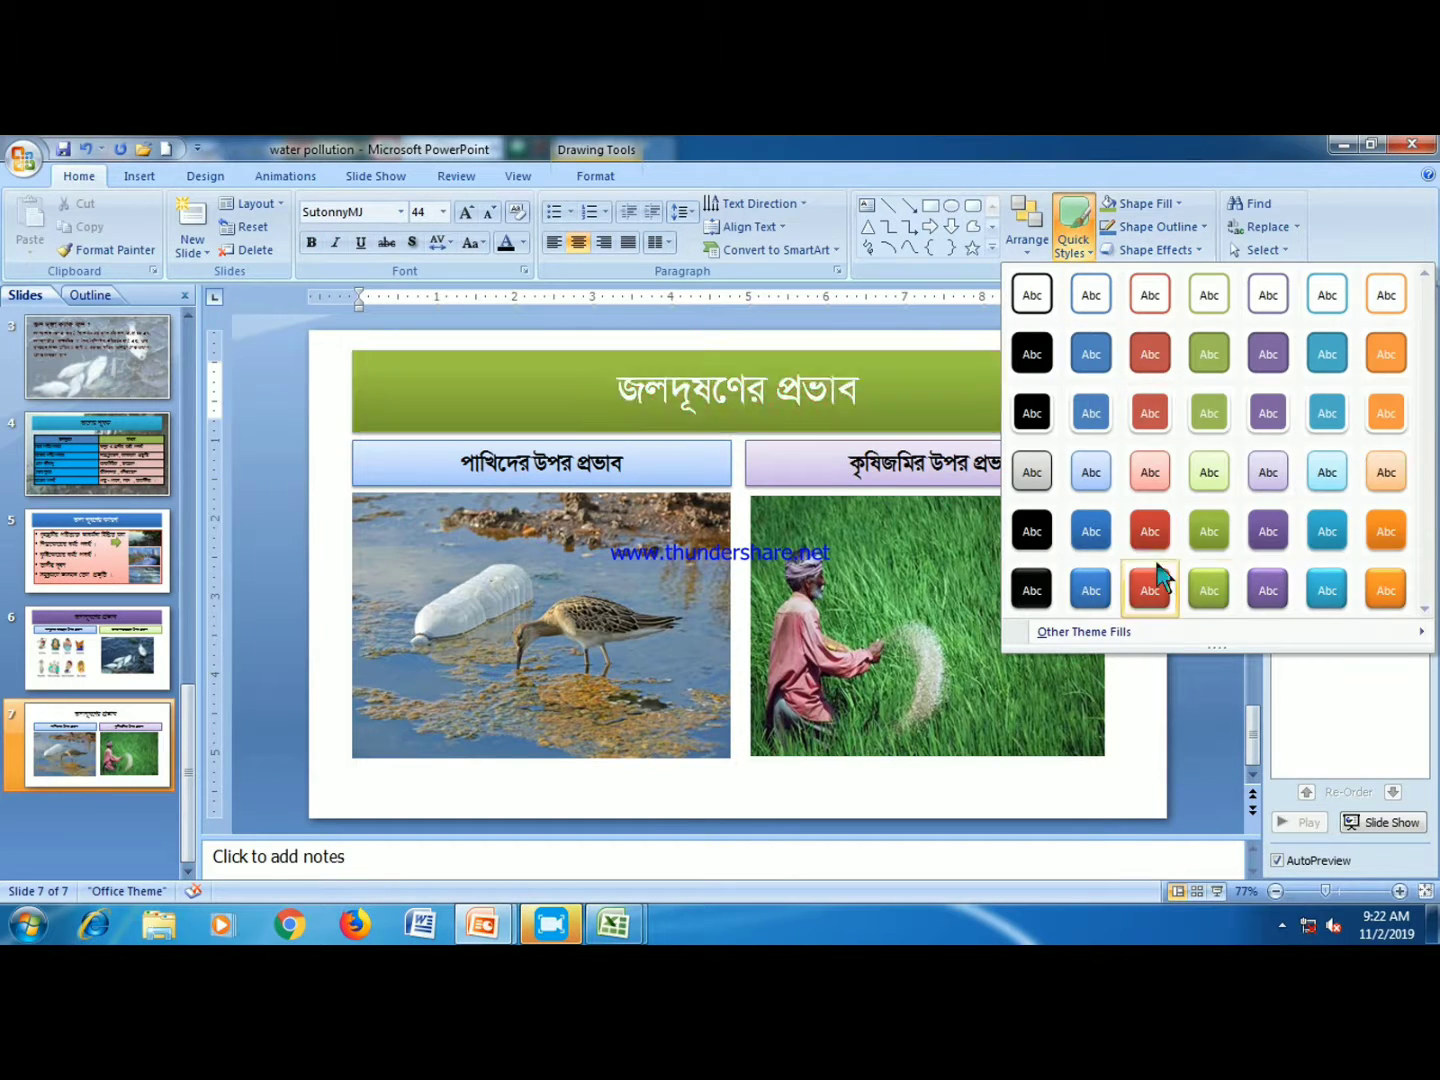
pyautogui.click(1226, 538)
pyautogui.click(620, 660)
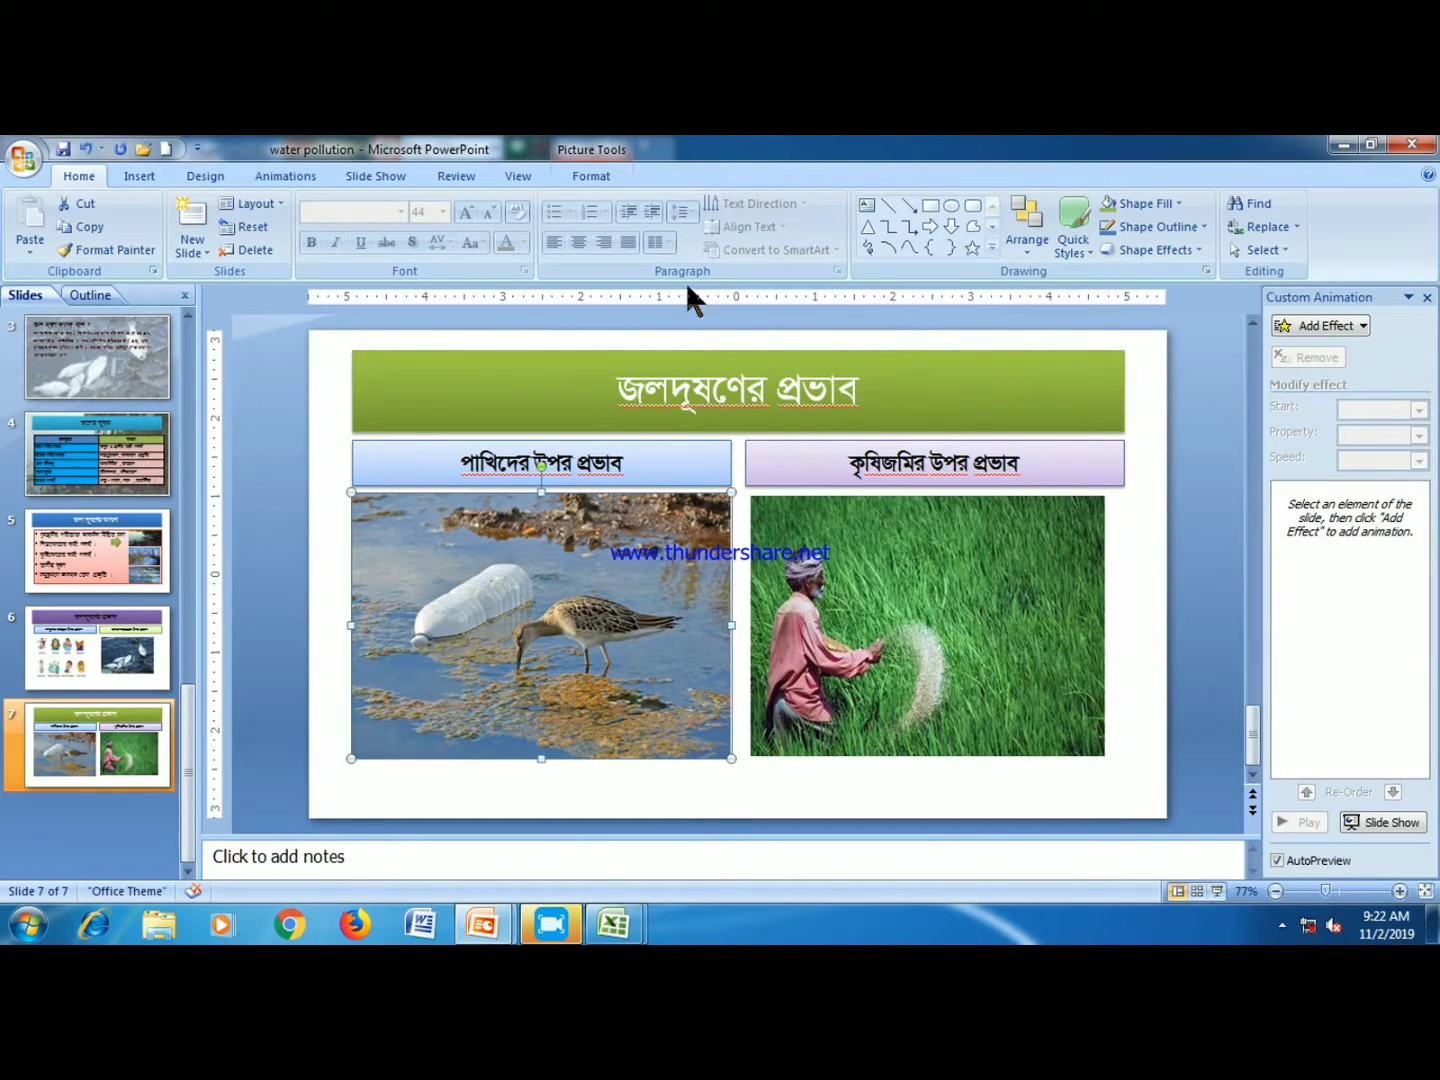
# - Give the bird photo a Diamond entrance animation
pyautogui.click(284, 175)
pyautogui.click(128, 242)
pyautogui.click(129, 242)
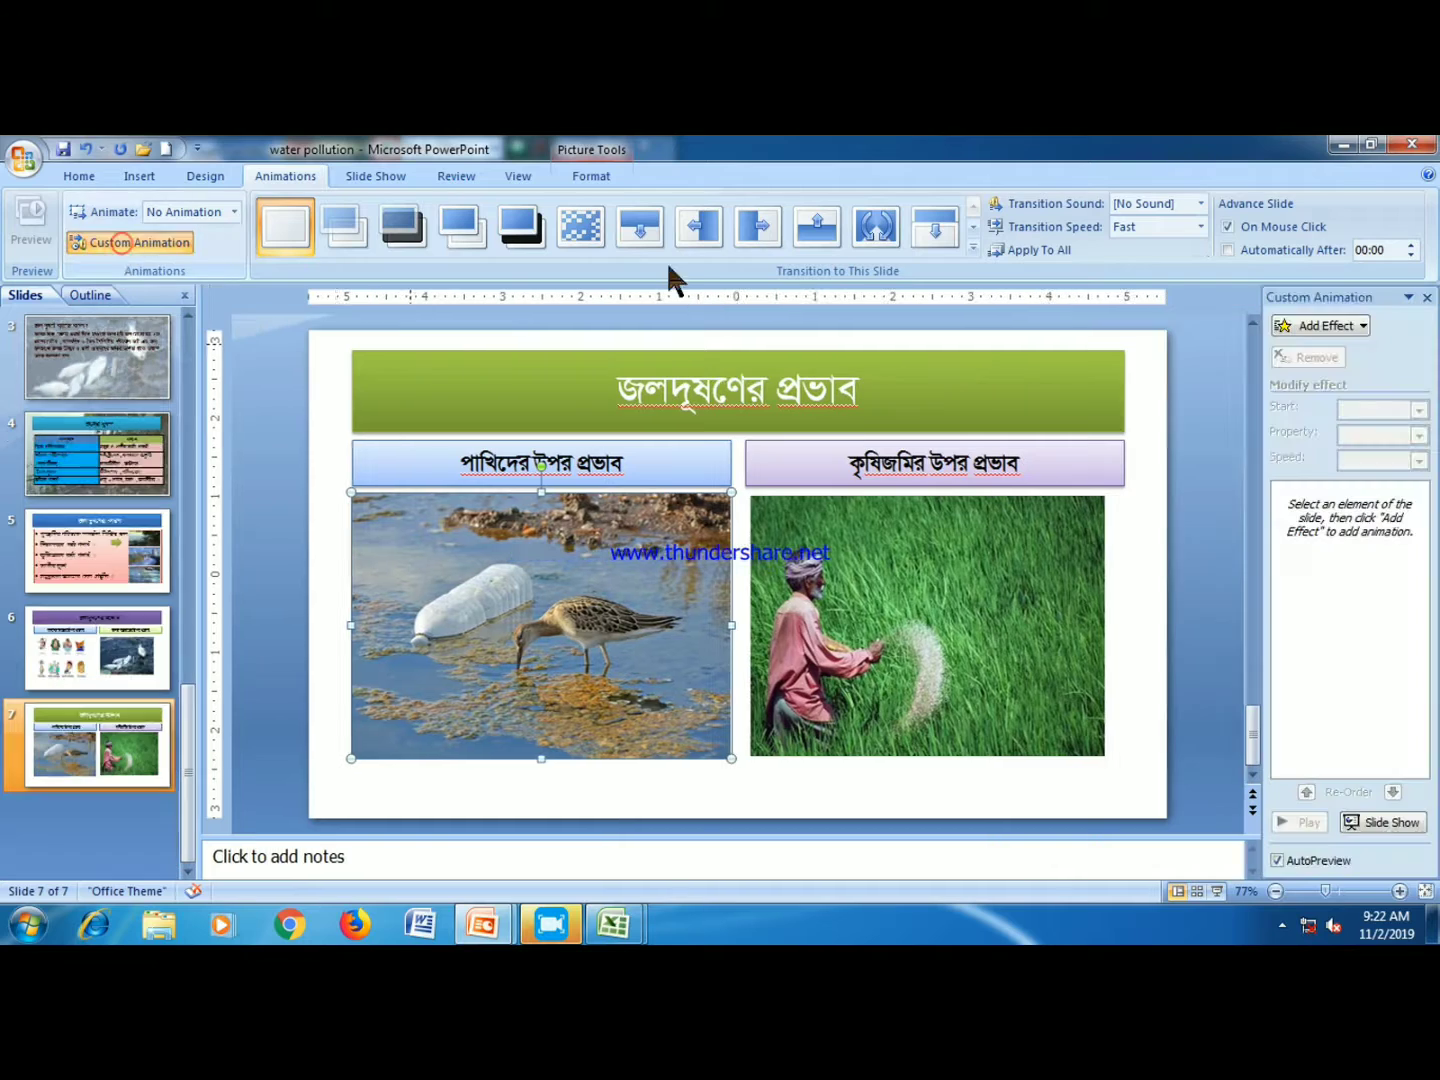
pyautogui.click(1320, 325)
pyautogui.click(1180, 421)
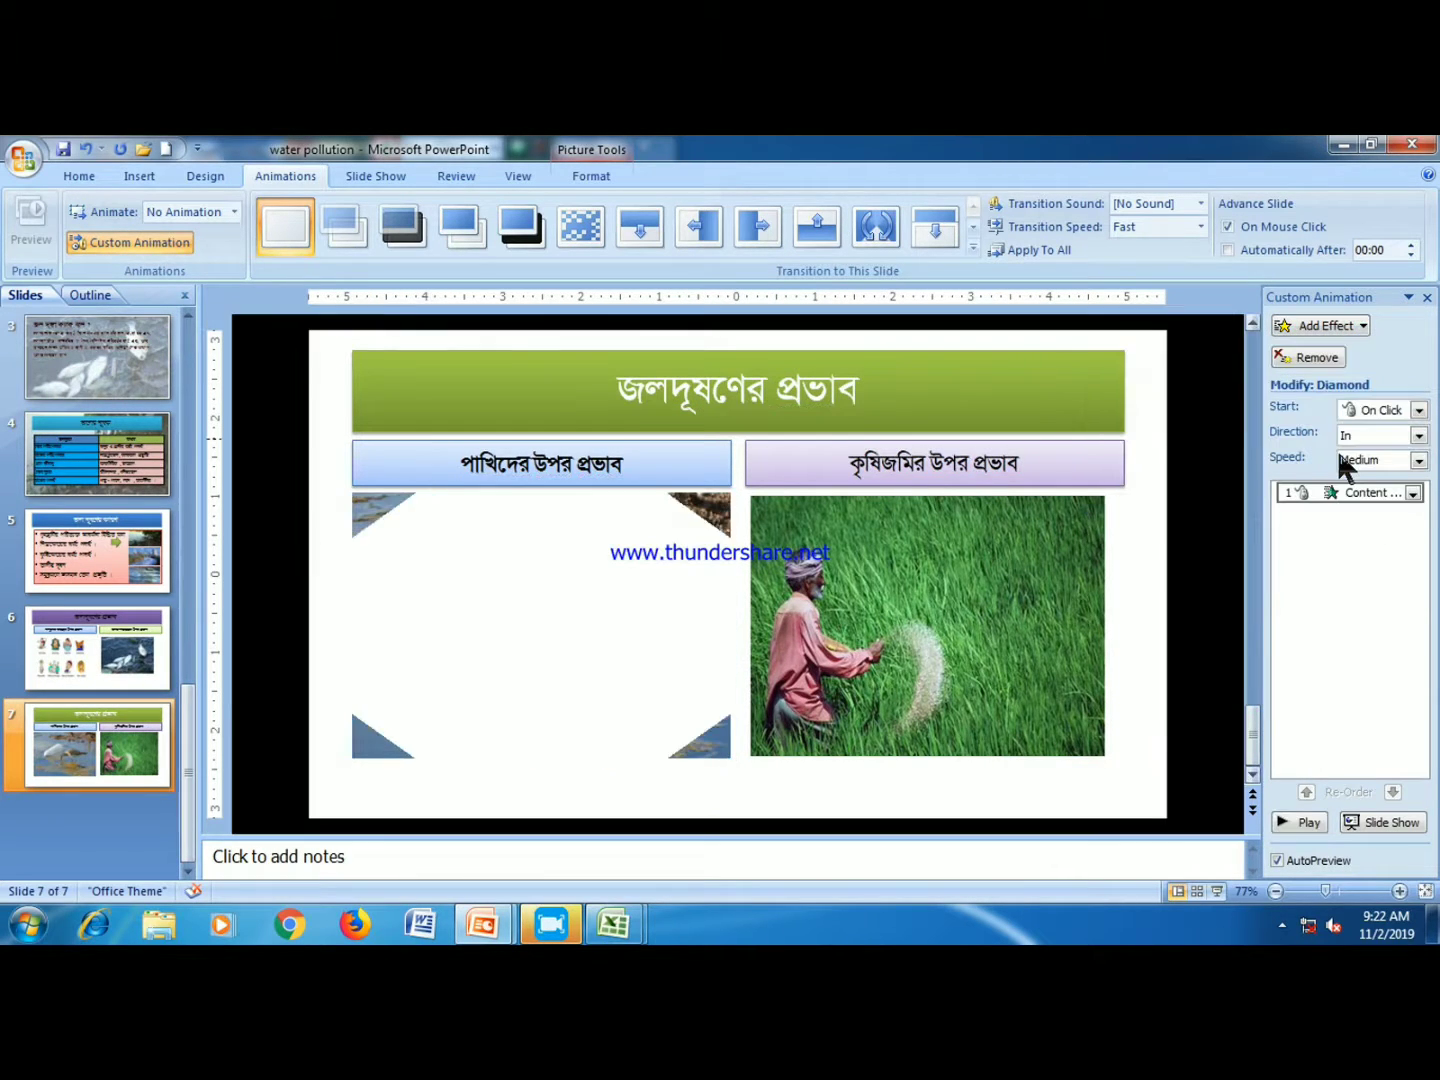
# - Give the farmer picture a Faded Zoom entrance starting After Previous
pyautogui.click(947, 619)
pyautogui.click(1336, 327)
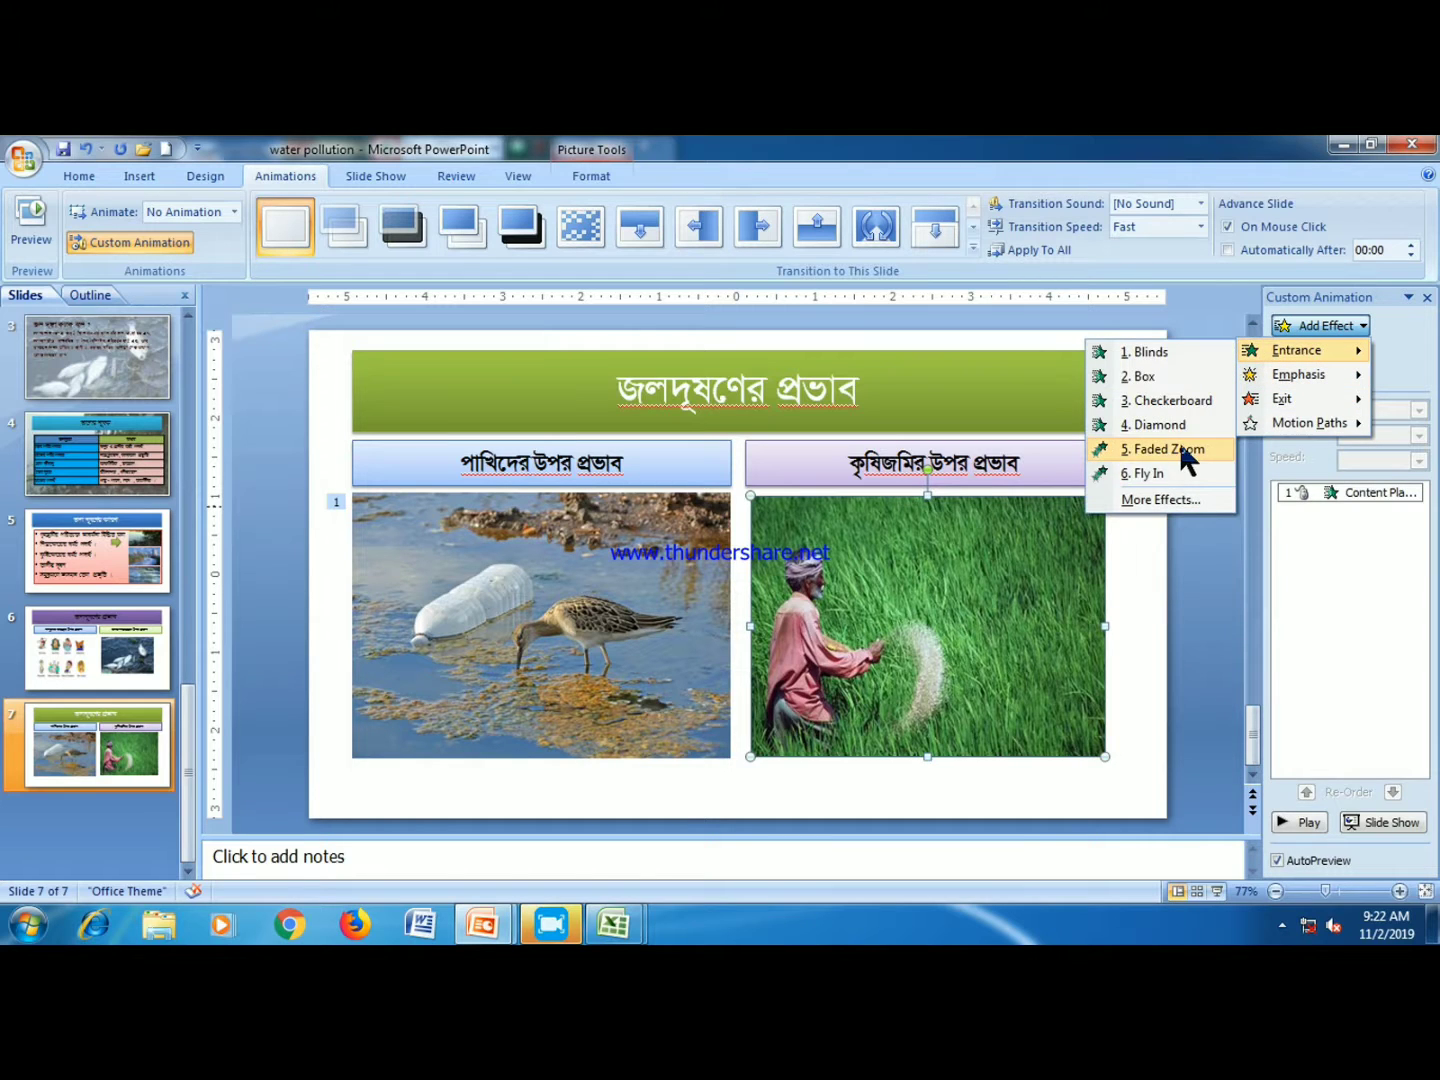
pyautogui.click(1168, 449)
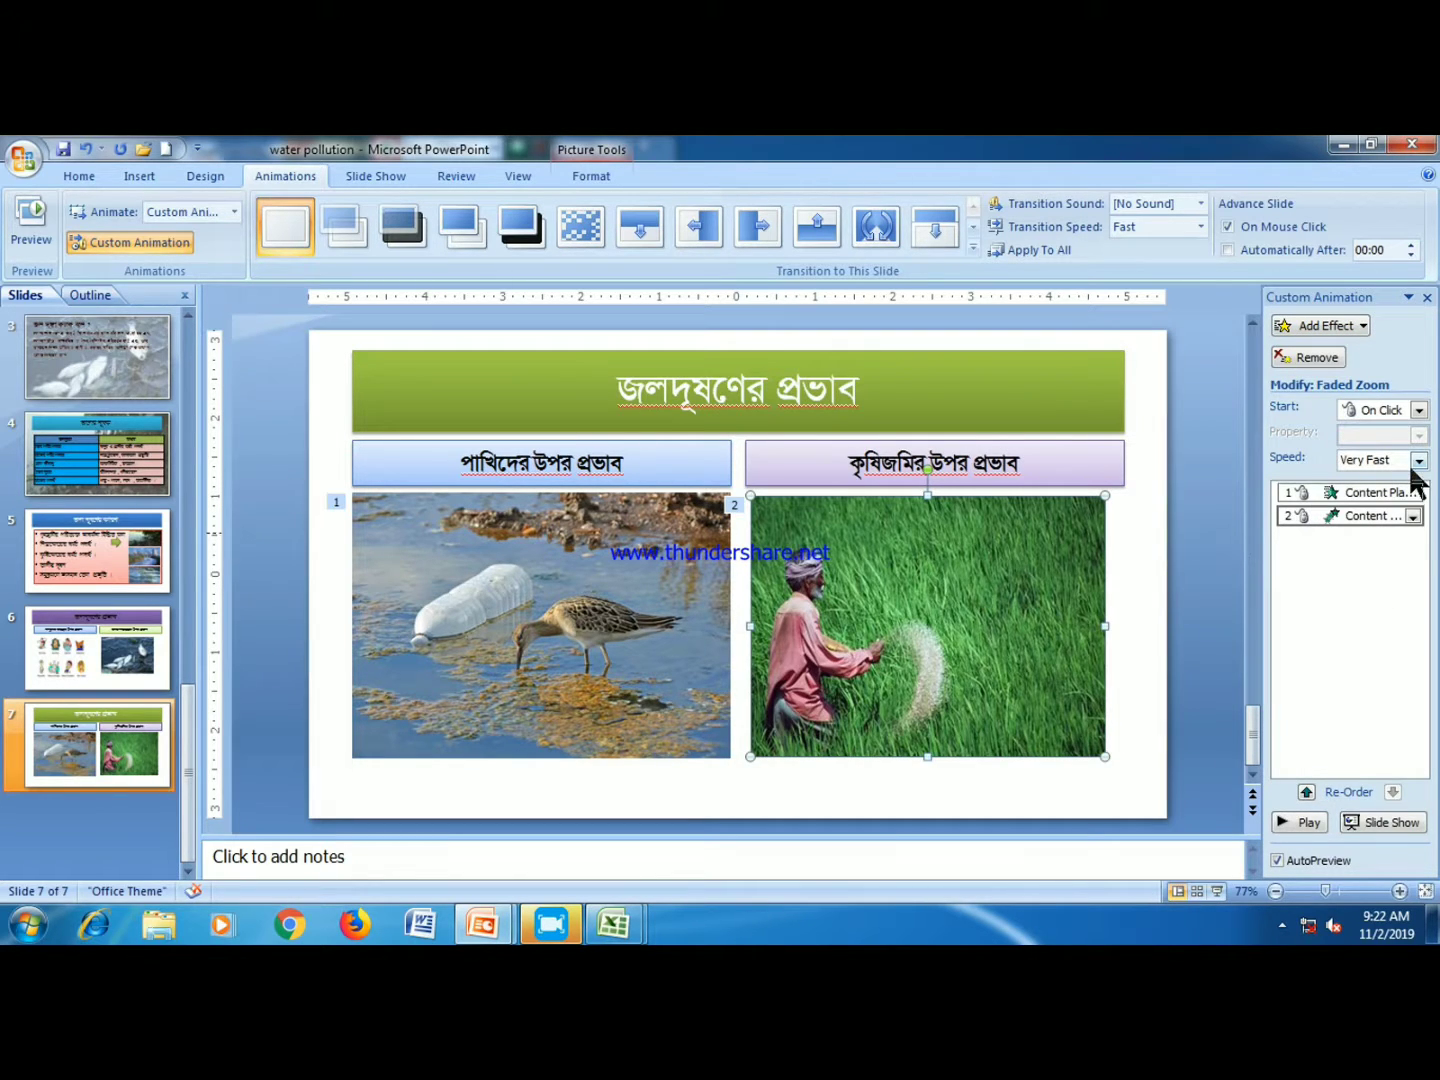
pyautogui.click(1418, 410)
pyautogui.click(1400, 468)
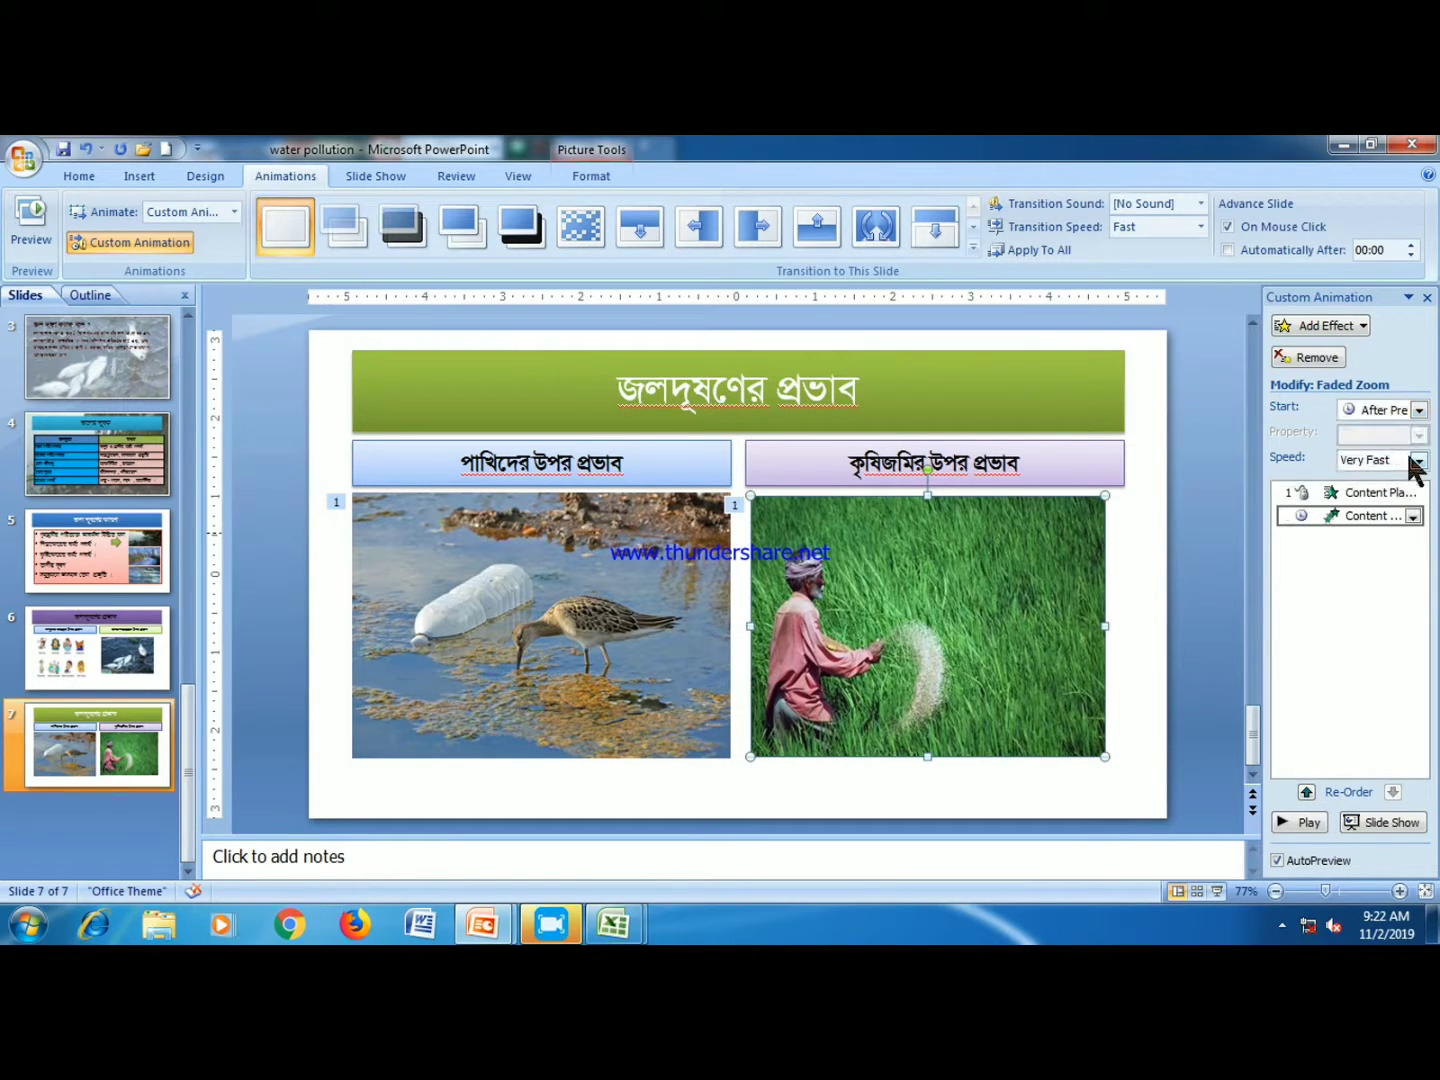
pyautogui.click(1418, 460)
pyautogui.click(1381, 460)
# - Set the bird animation to start After Previous and preview slide 7
pyautogui.click(1370, 491)
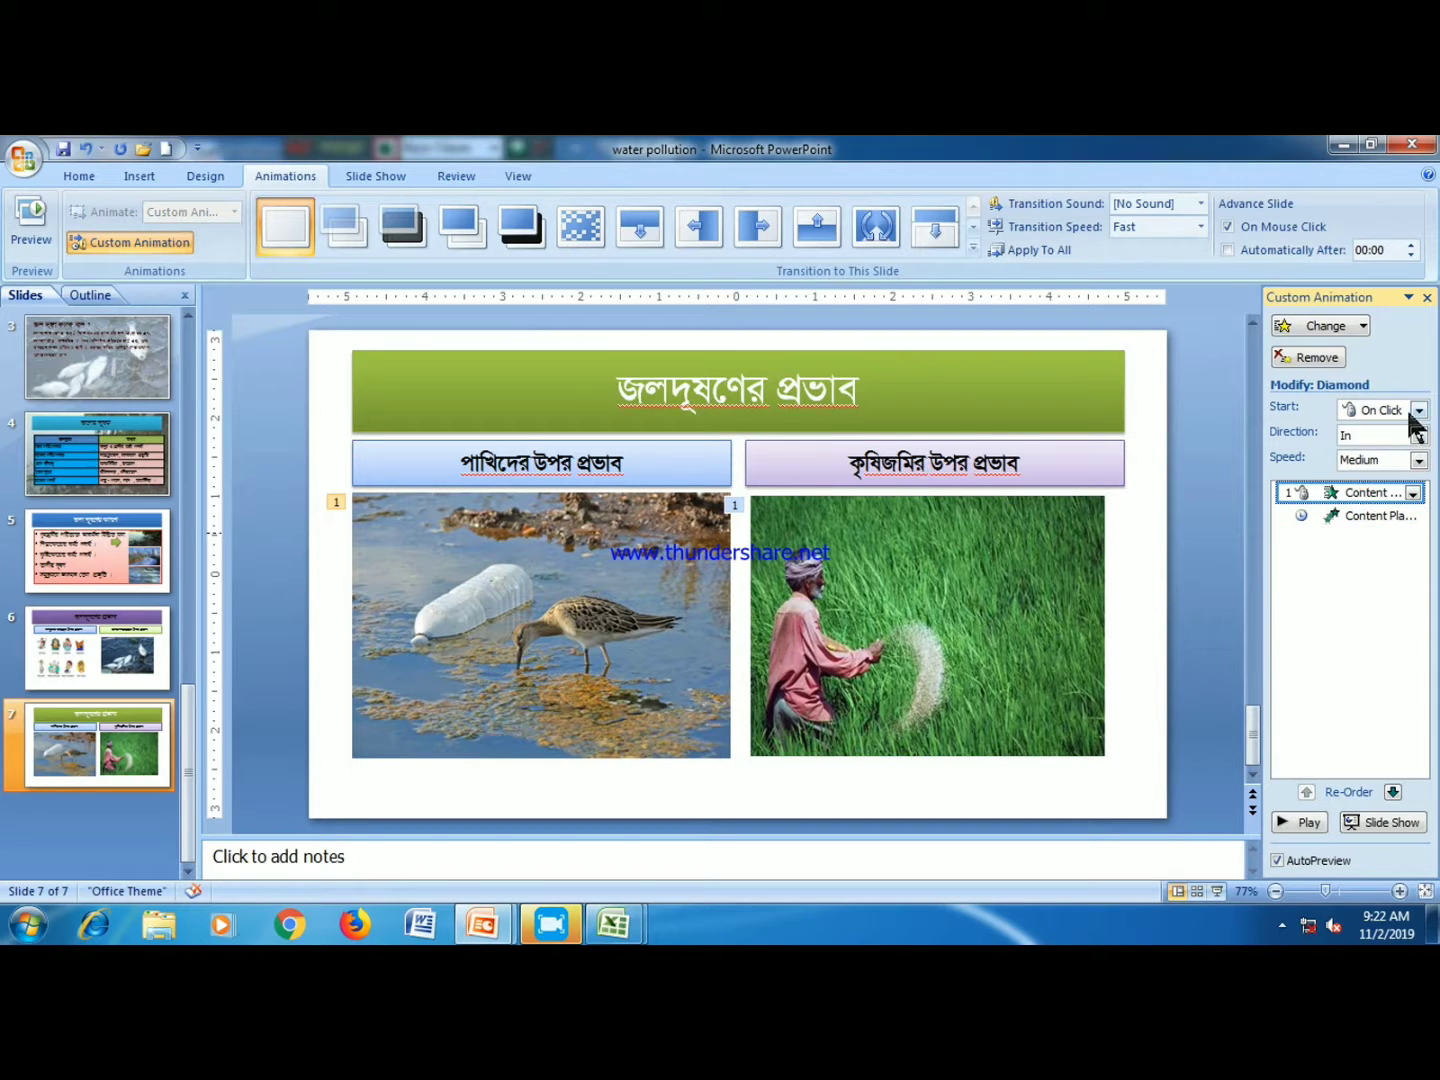
pyautogui.click(1418, 410)
pyautogui.click(1399, 468)
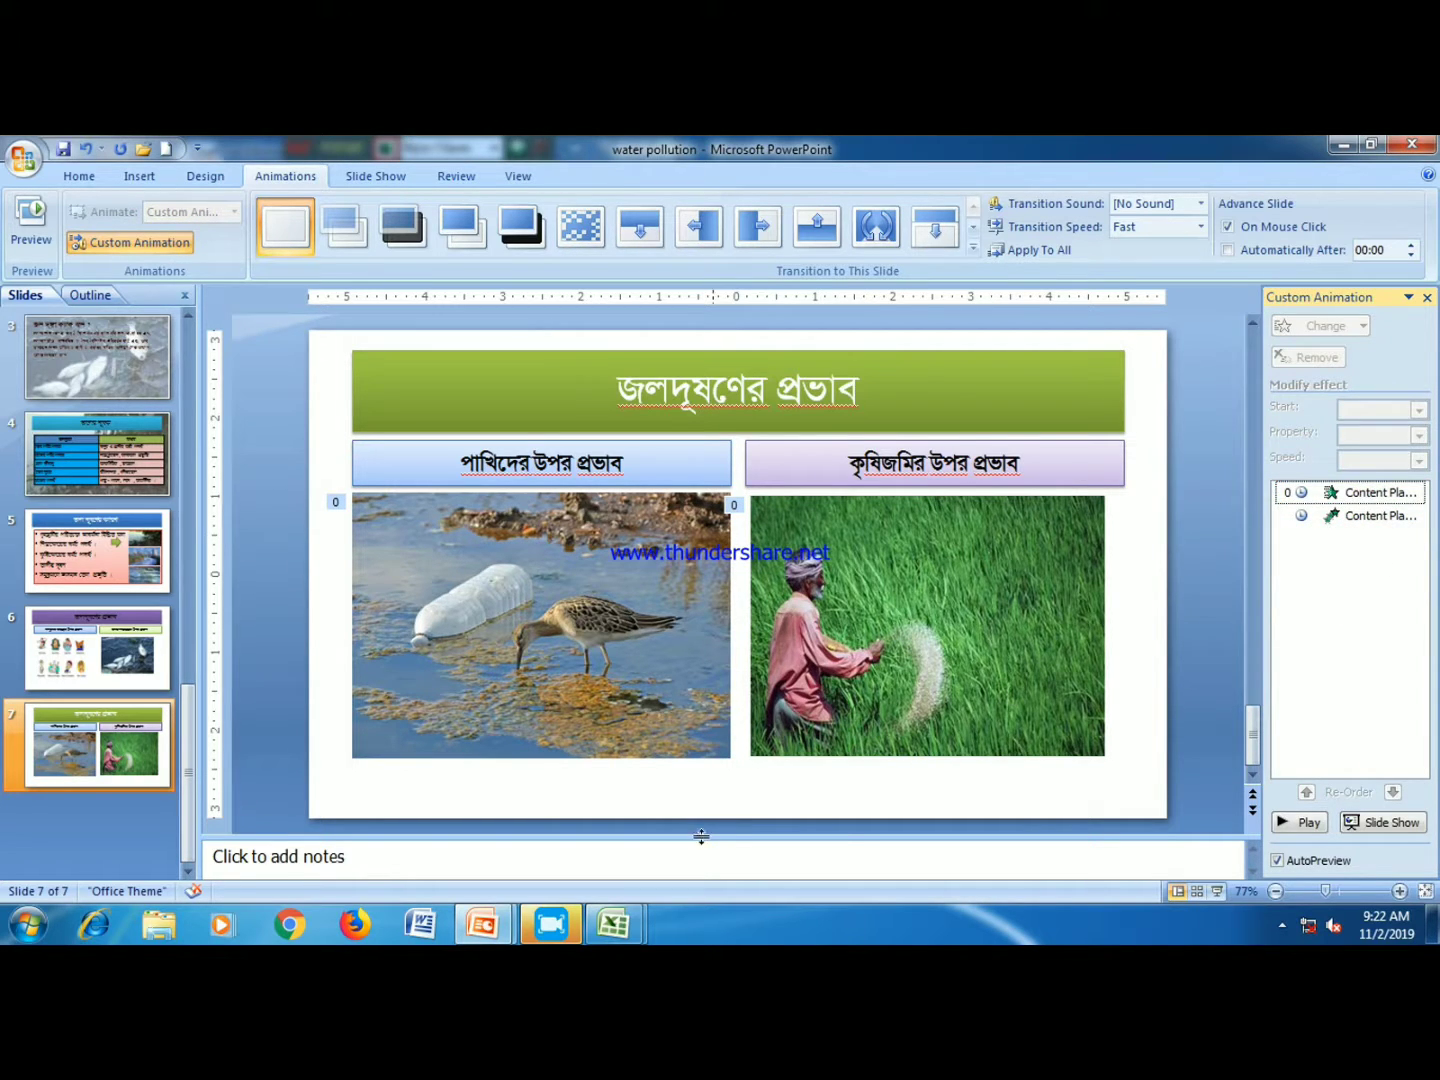
pyautogui.click(1217, 891)
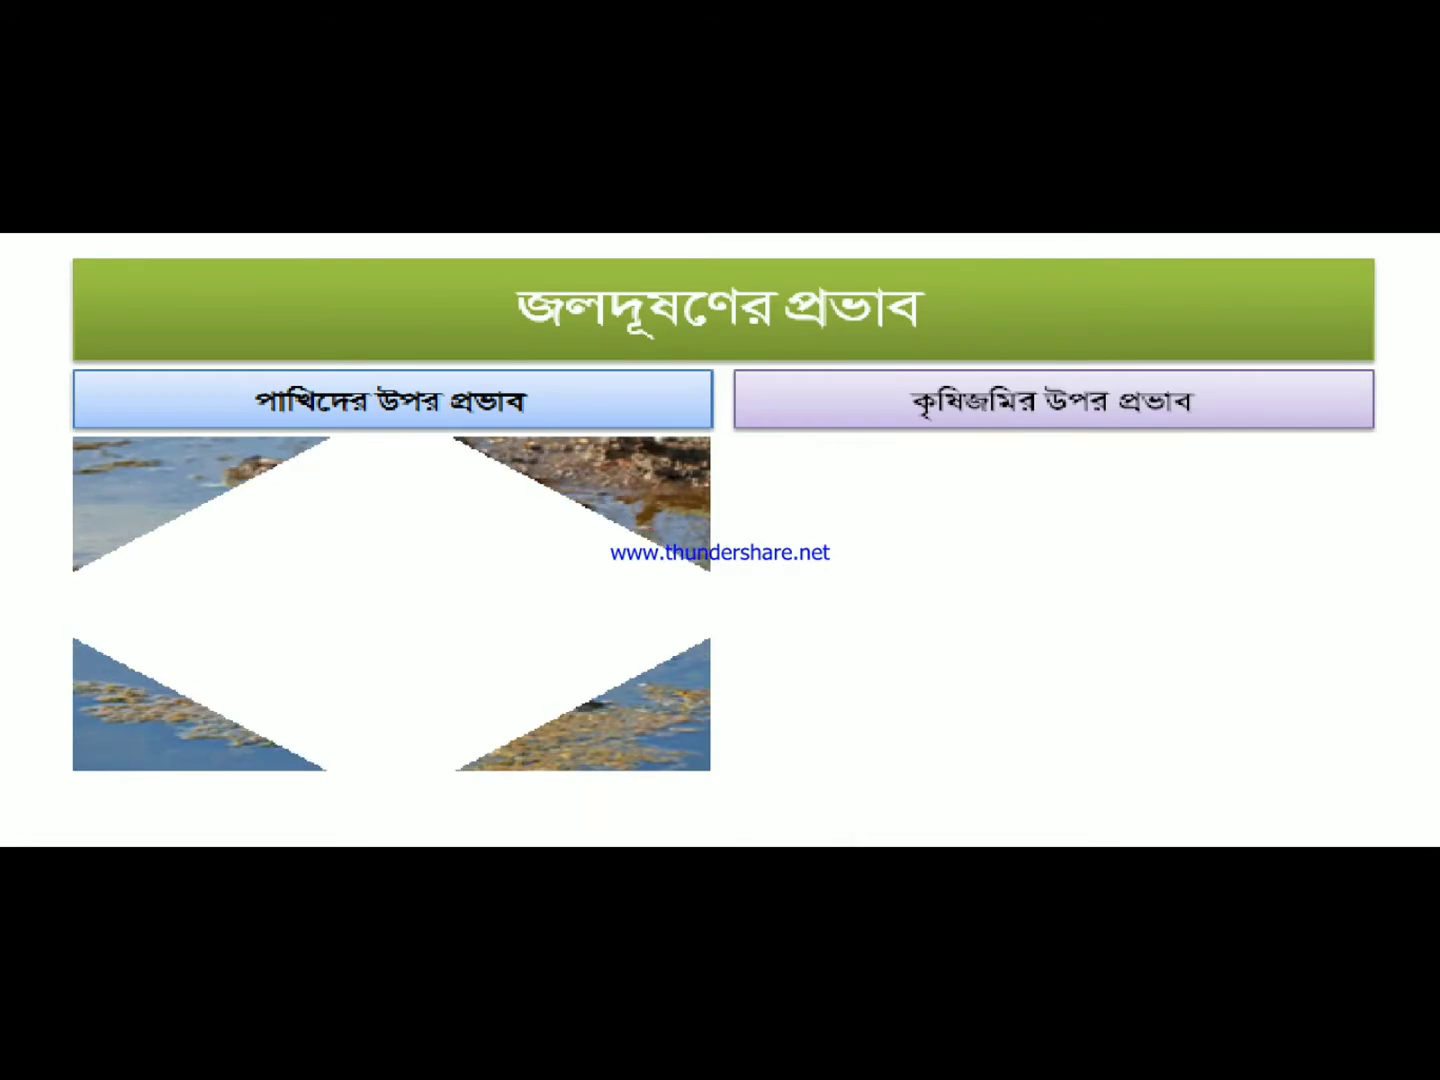
# - Fill slide 7's background with the grey sand texture at 15% transparency
pyautogui.press('Escape')
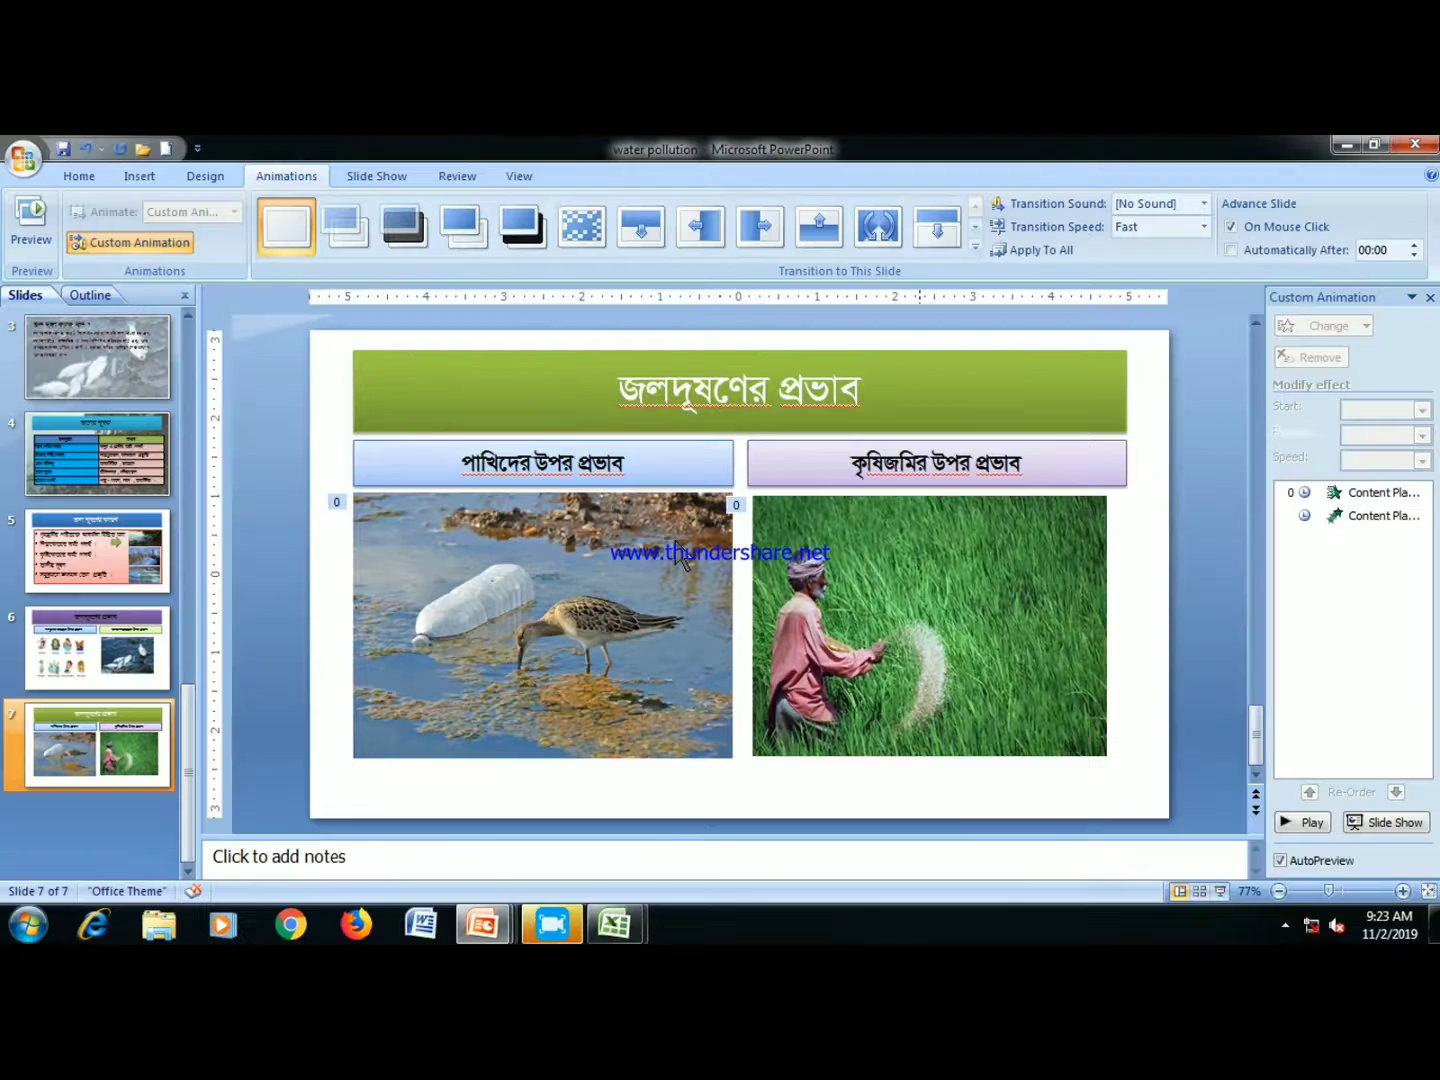
pyautogui.rightClick(702, 805)
pyautogui.click(748, 795)
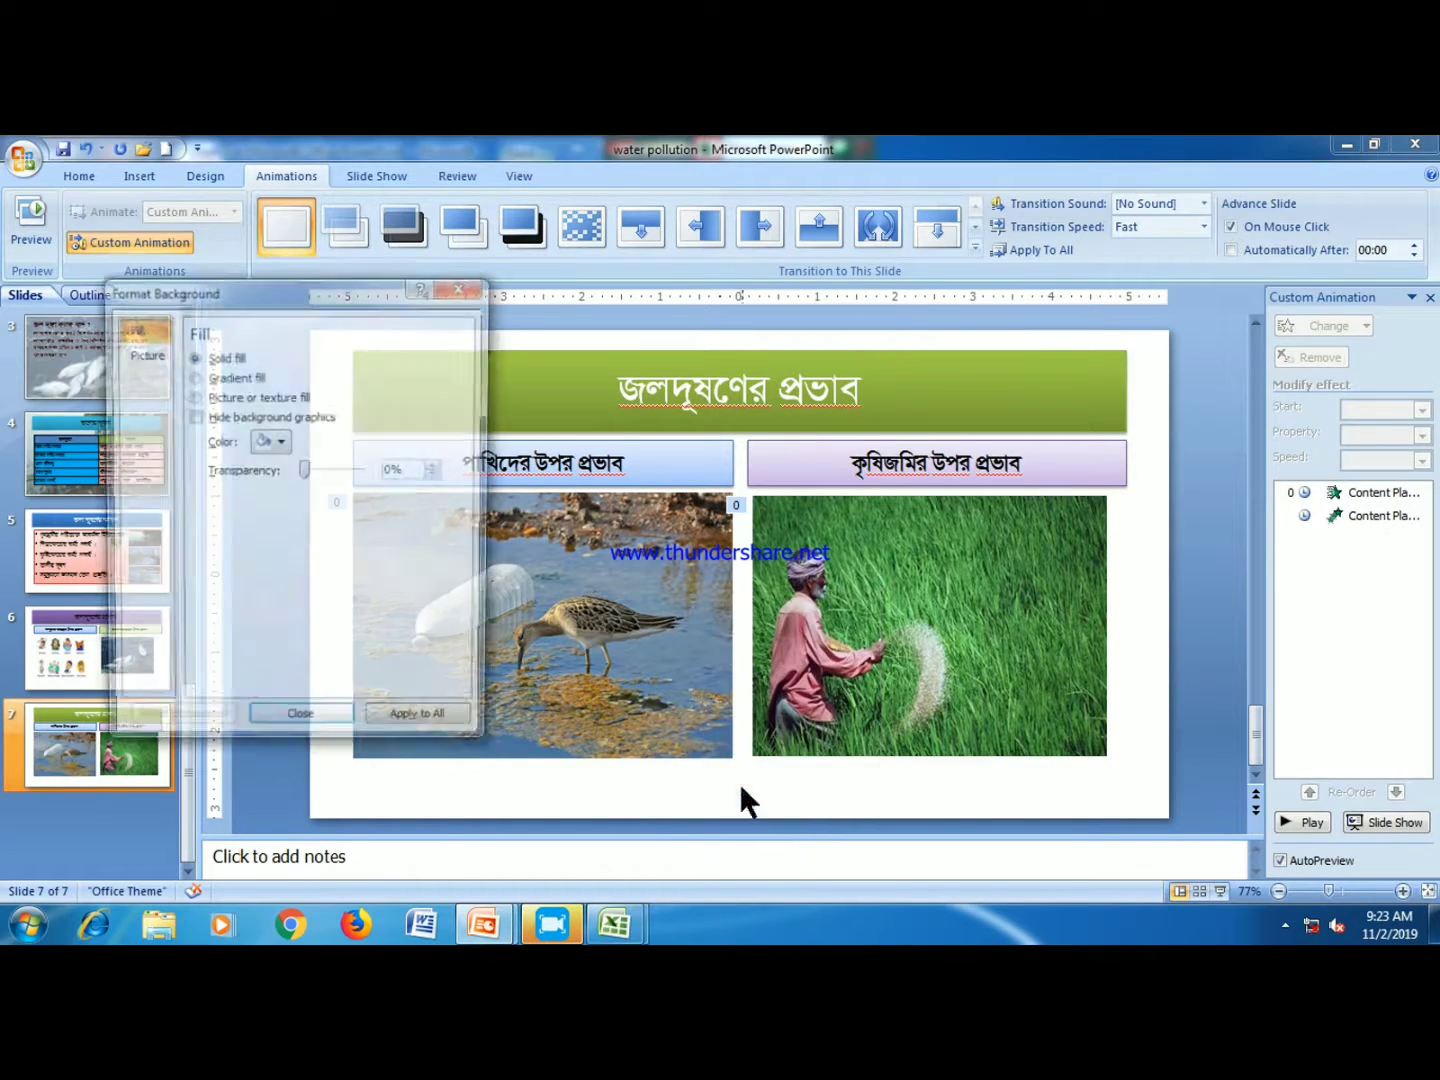
pyautogui.click(192, 397)
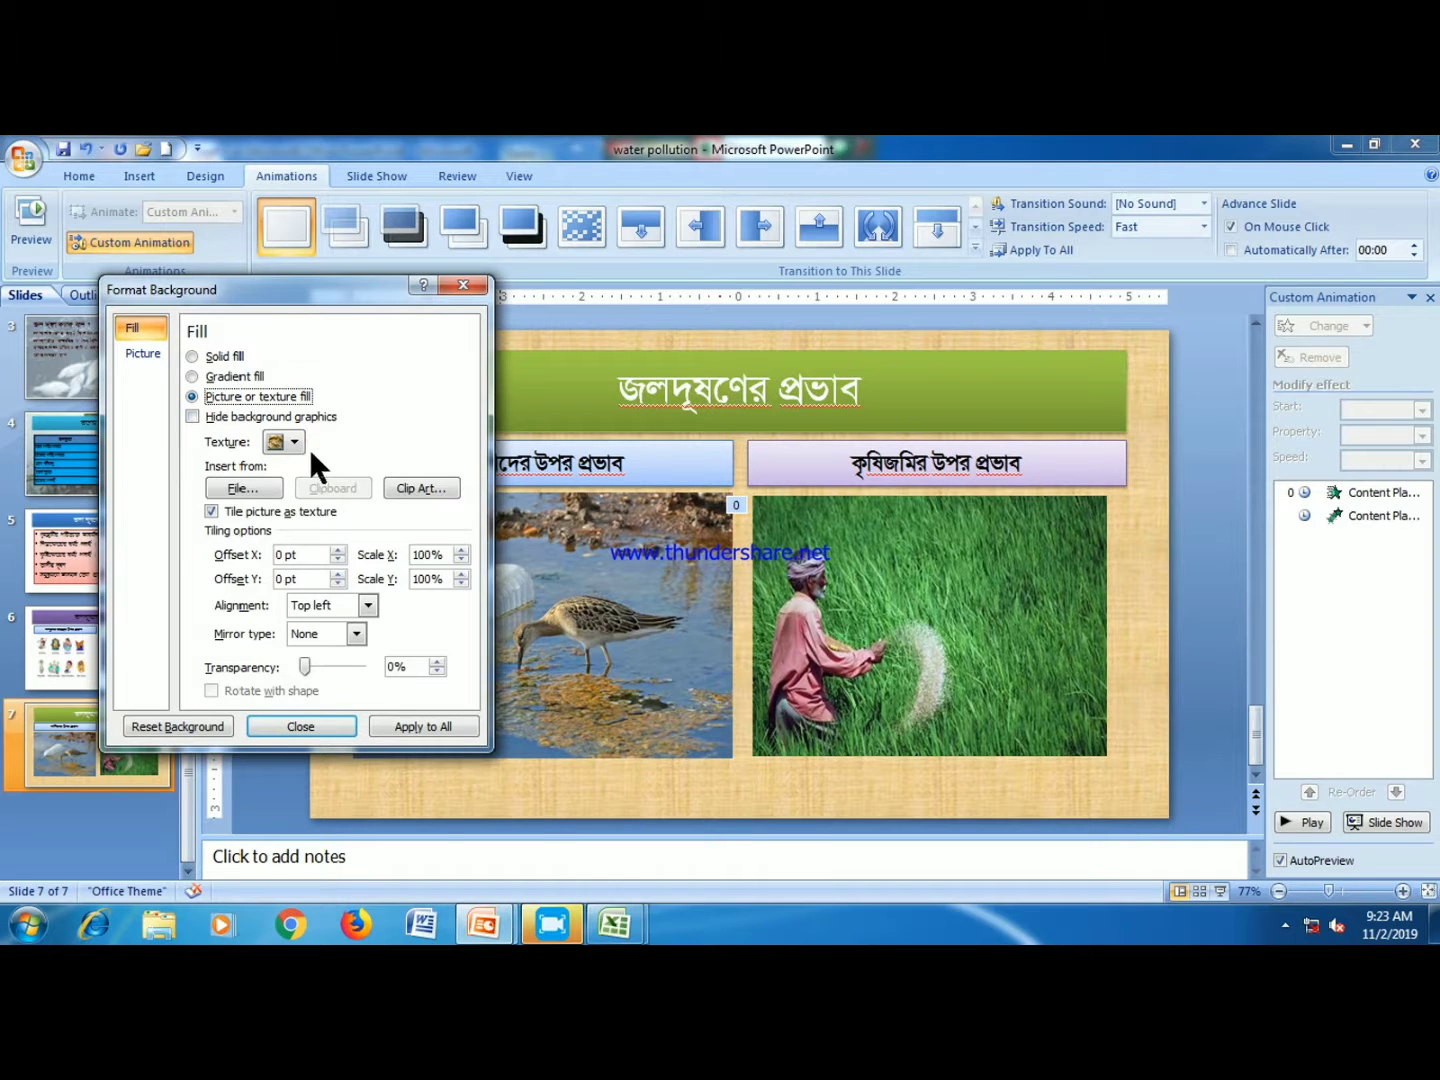
pyautogui.click(296, 444)
pyautogui.click(515, 616)
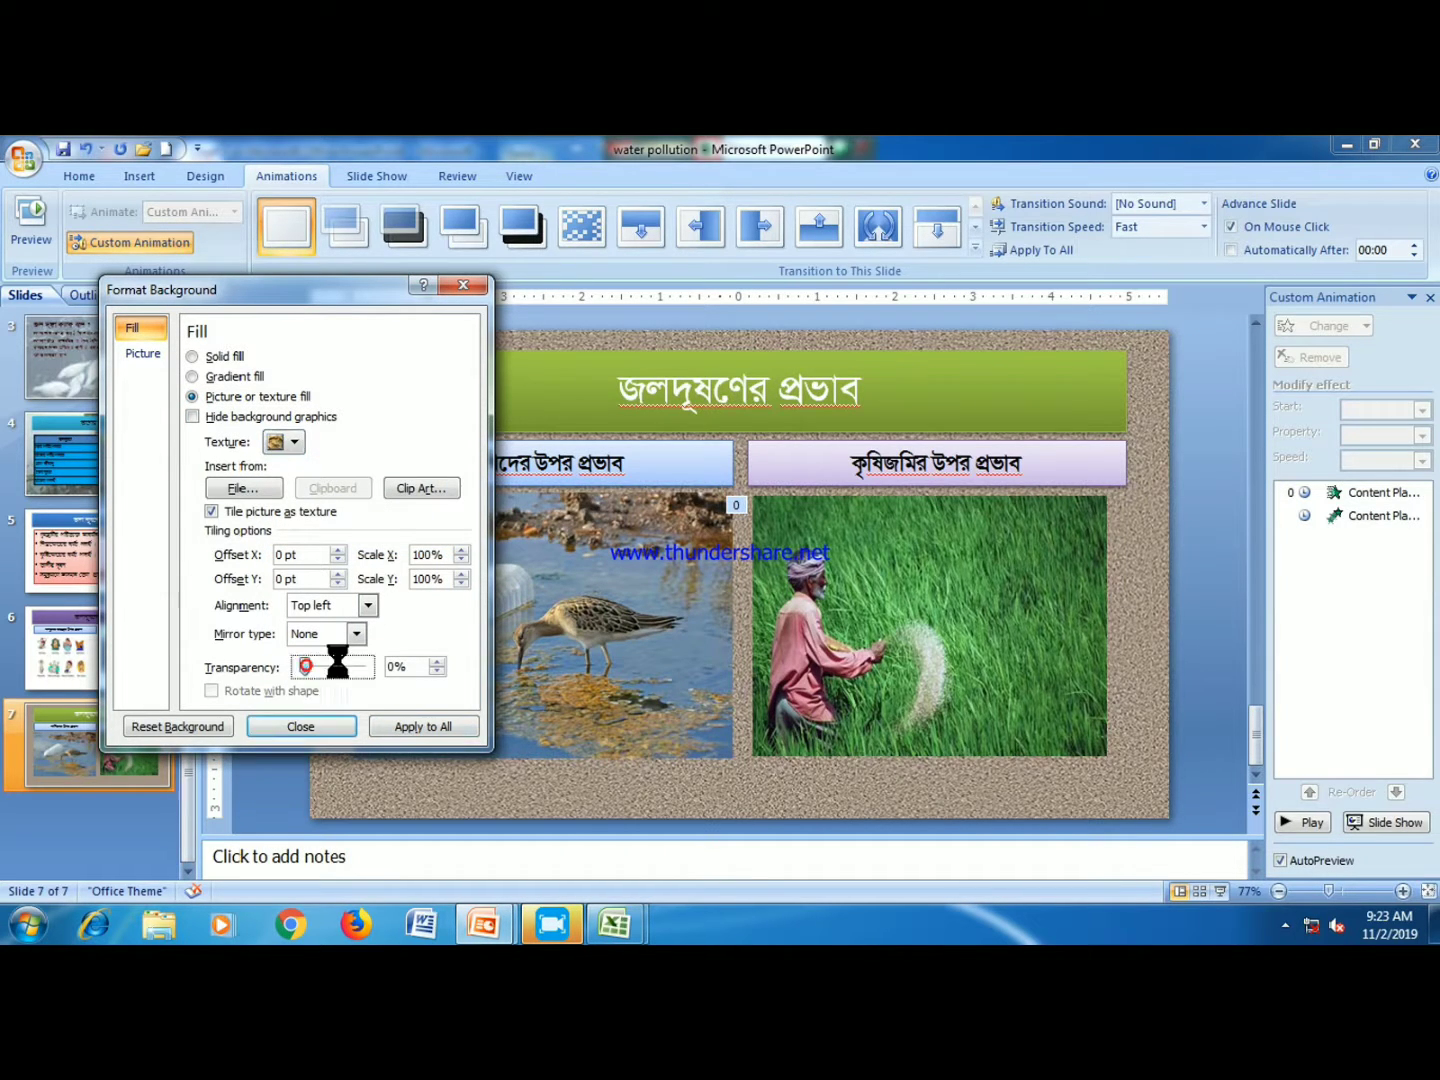
pyautogui.moveTo(305, 667); pyautogui.dragTo(312, 667)
pyautogui.click(335, 729)
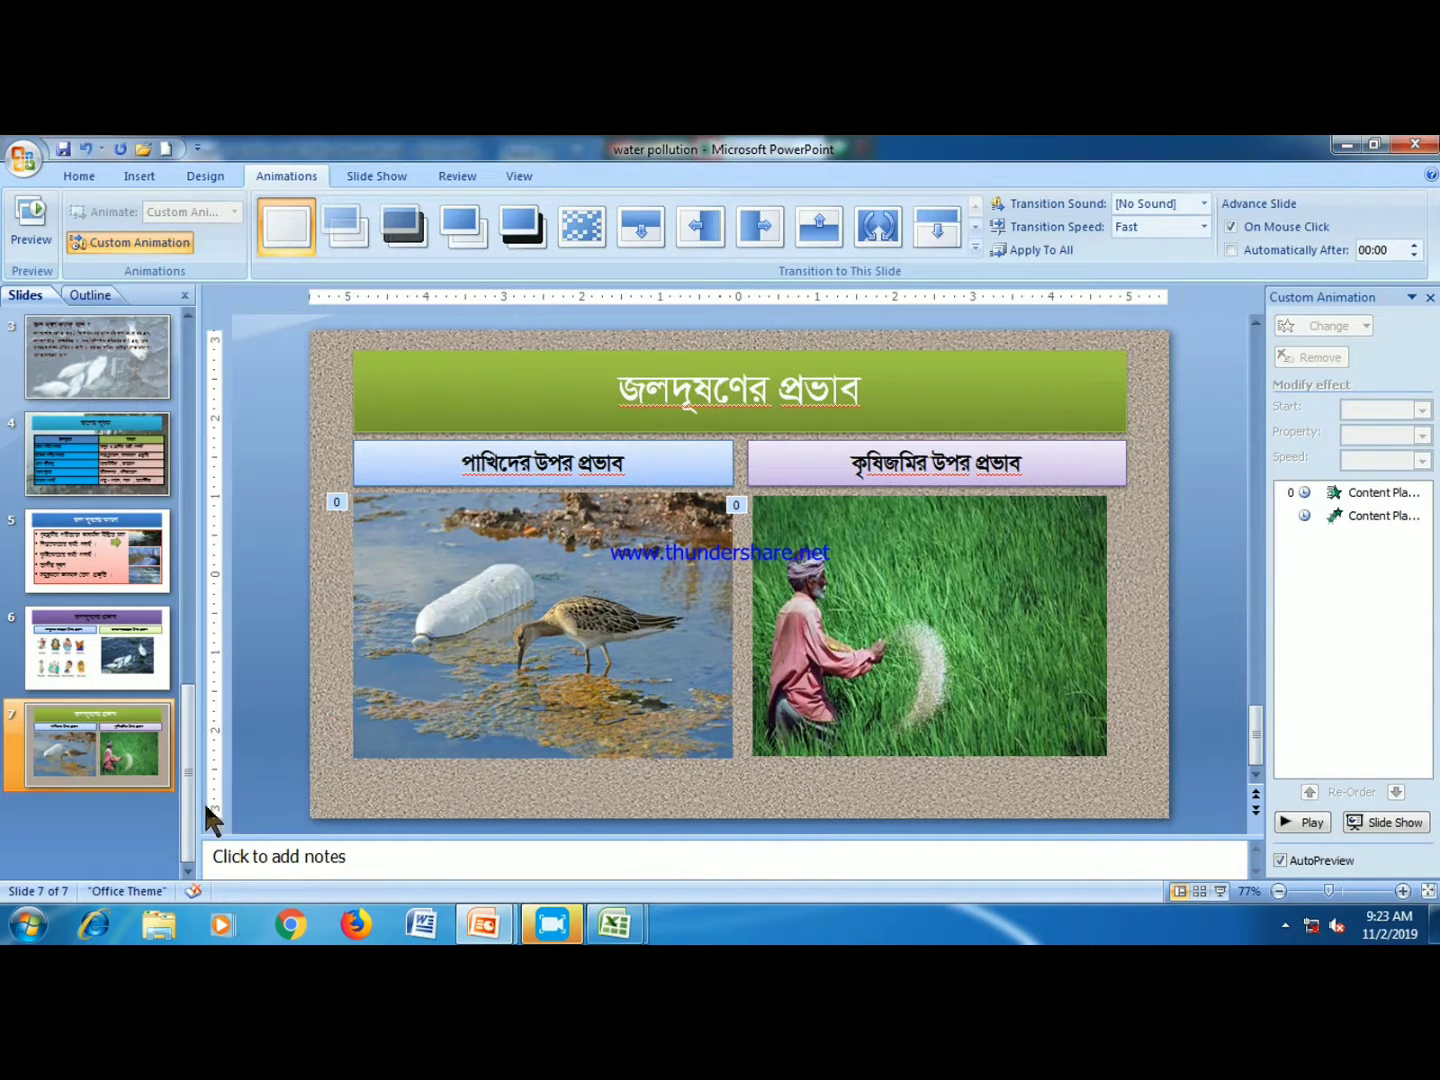
pyautogui.click(112, 797)
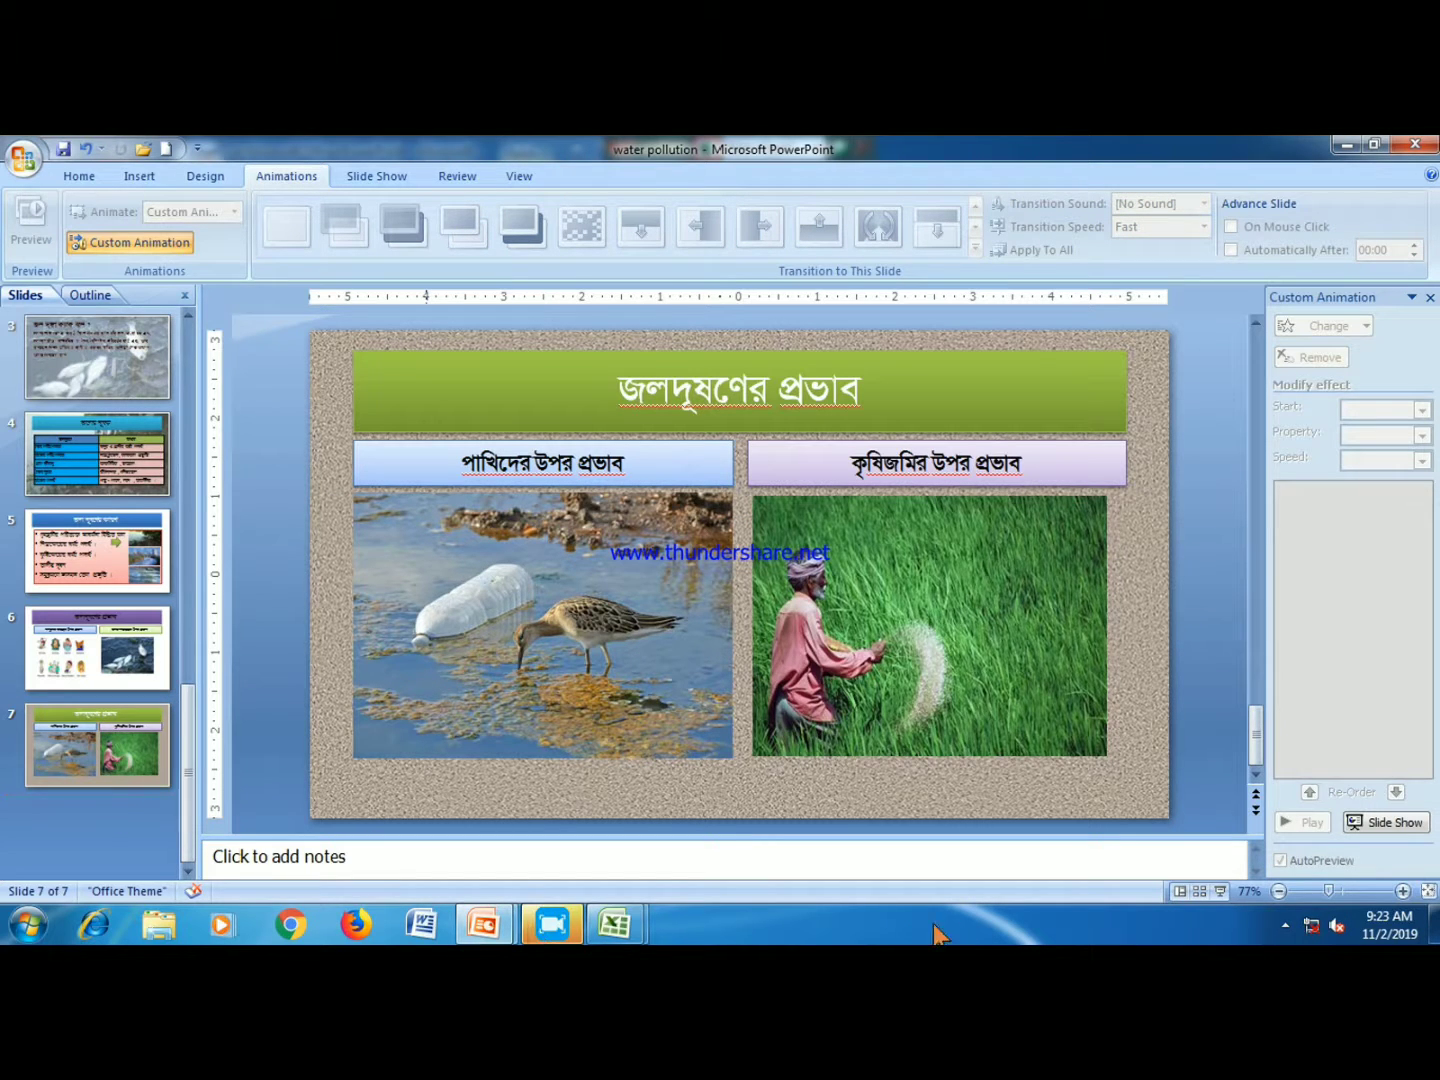
pyautogui.click(541, 932)
pyautogui.click(1389, 478)
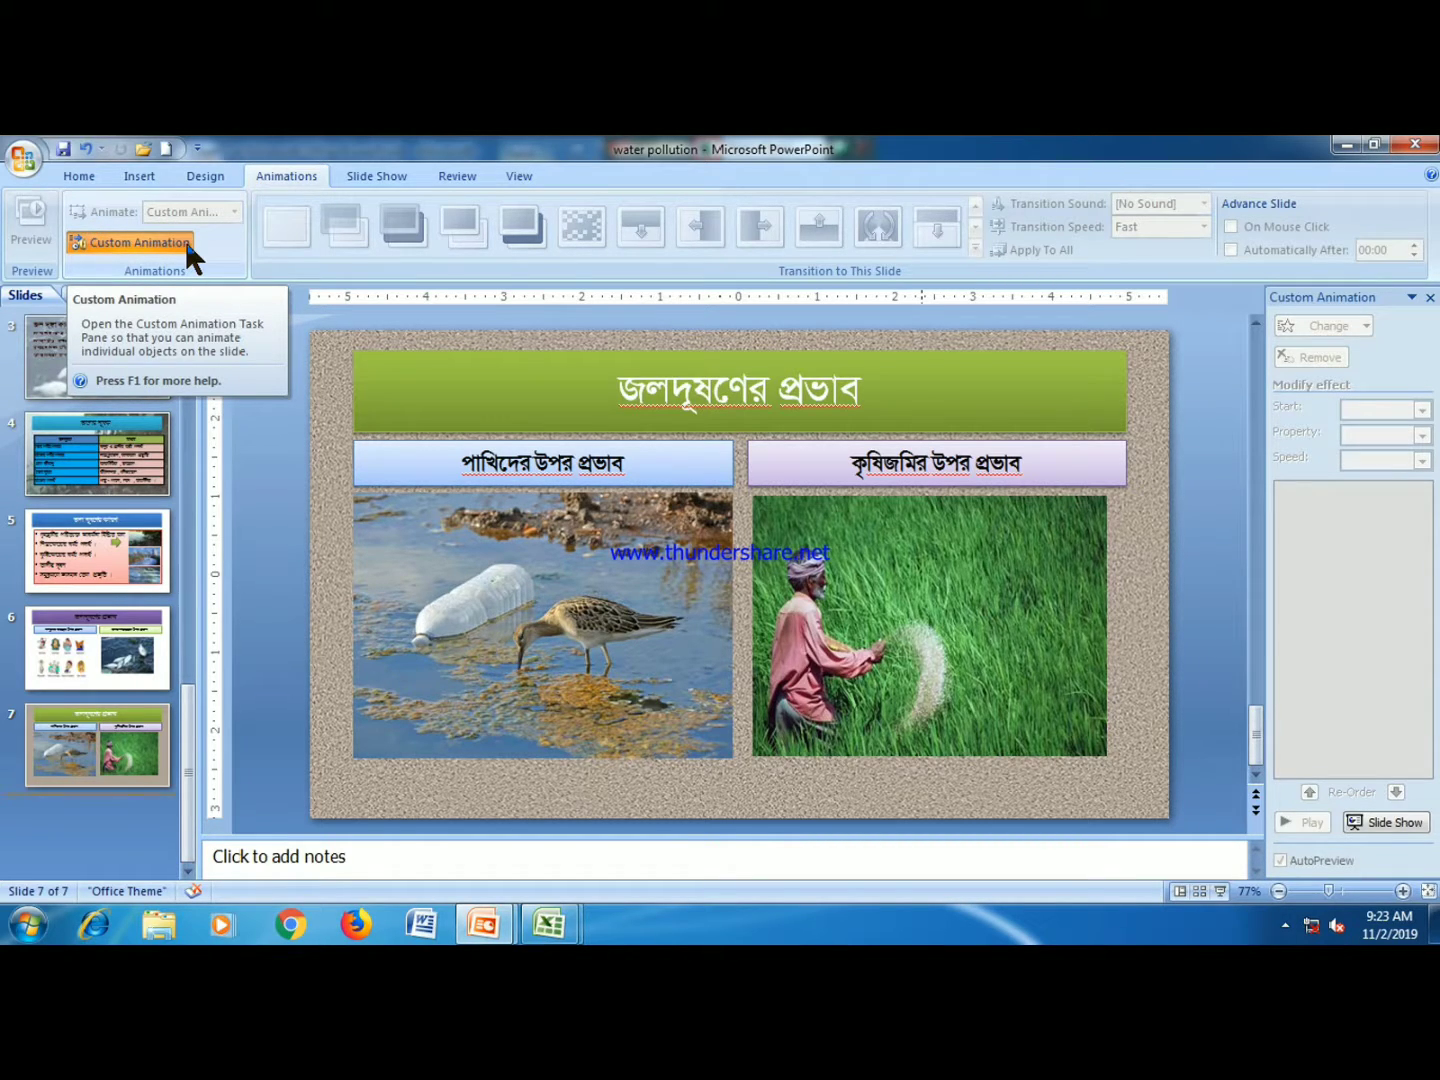
pyautogui.click(76, 178)
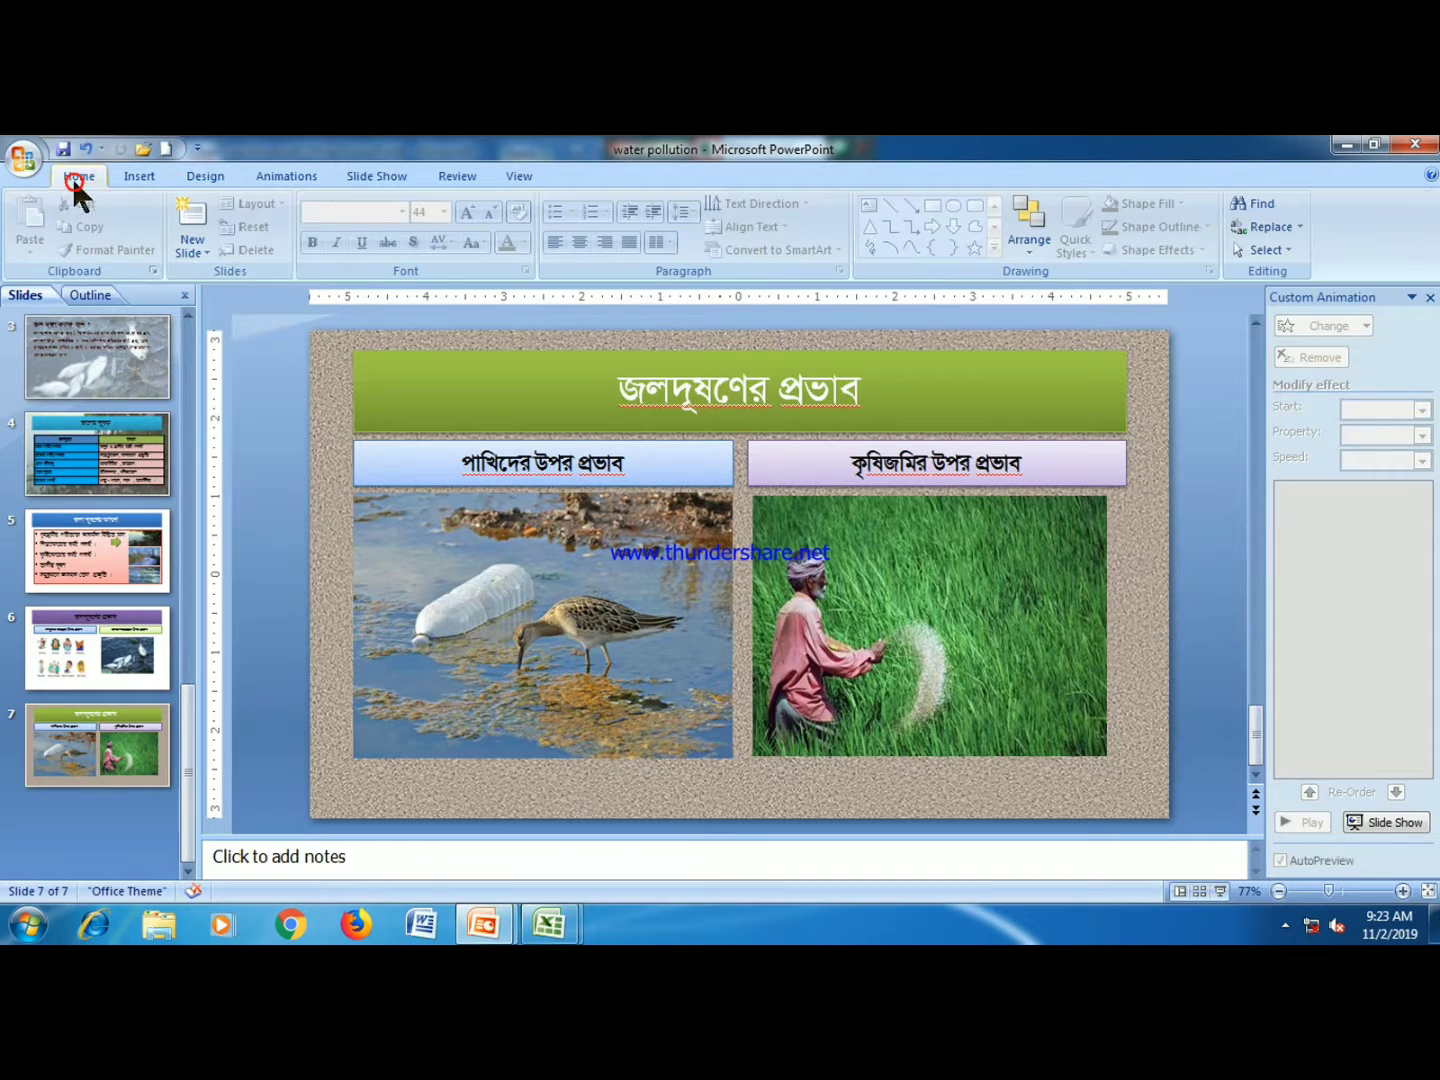
# - Add a Title and Content slide 8 titled জলদূষণ নিয়ন্ত্রণ in SutonnyMJ
pyautogui.click(189, 255)
pyautogui.click(332, 356)
pyautogui.click(906, 427)
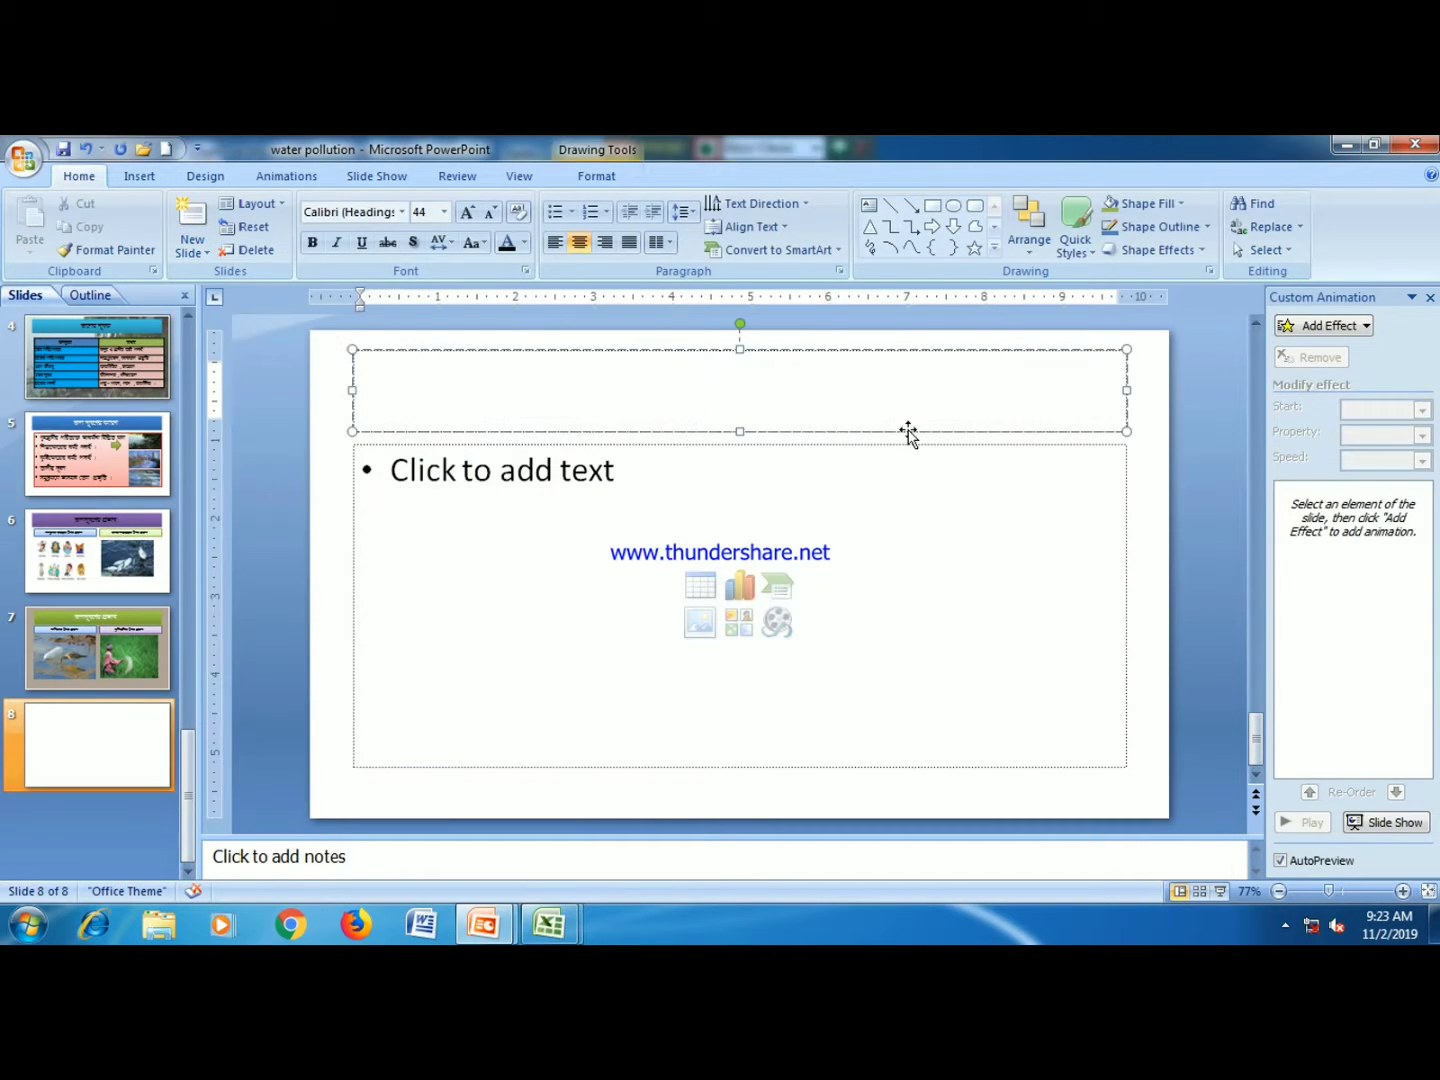
pyautogui.click(401, 211)
pyautogui.click(369, 328)
pyautogui.write('জলদূষণ নি')
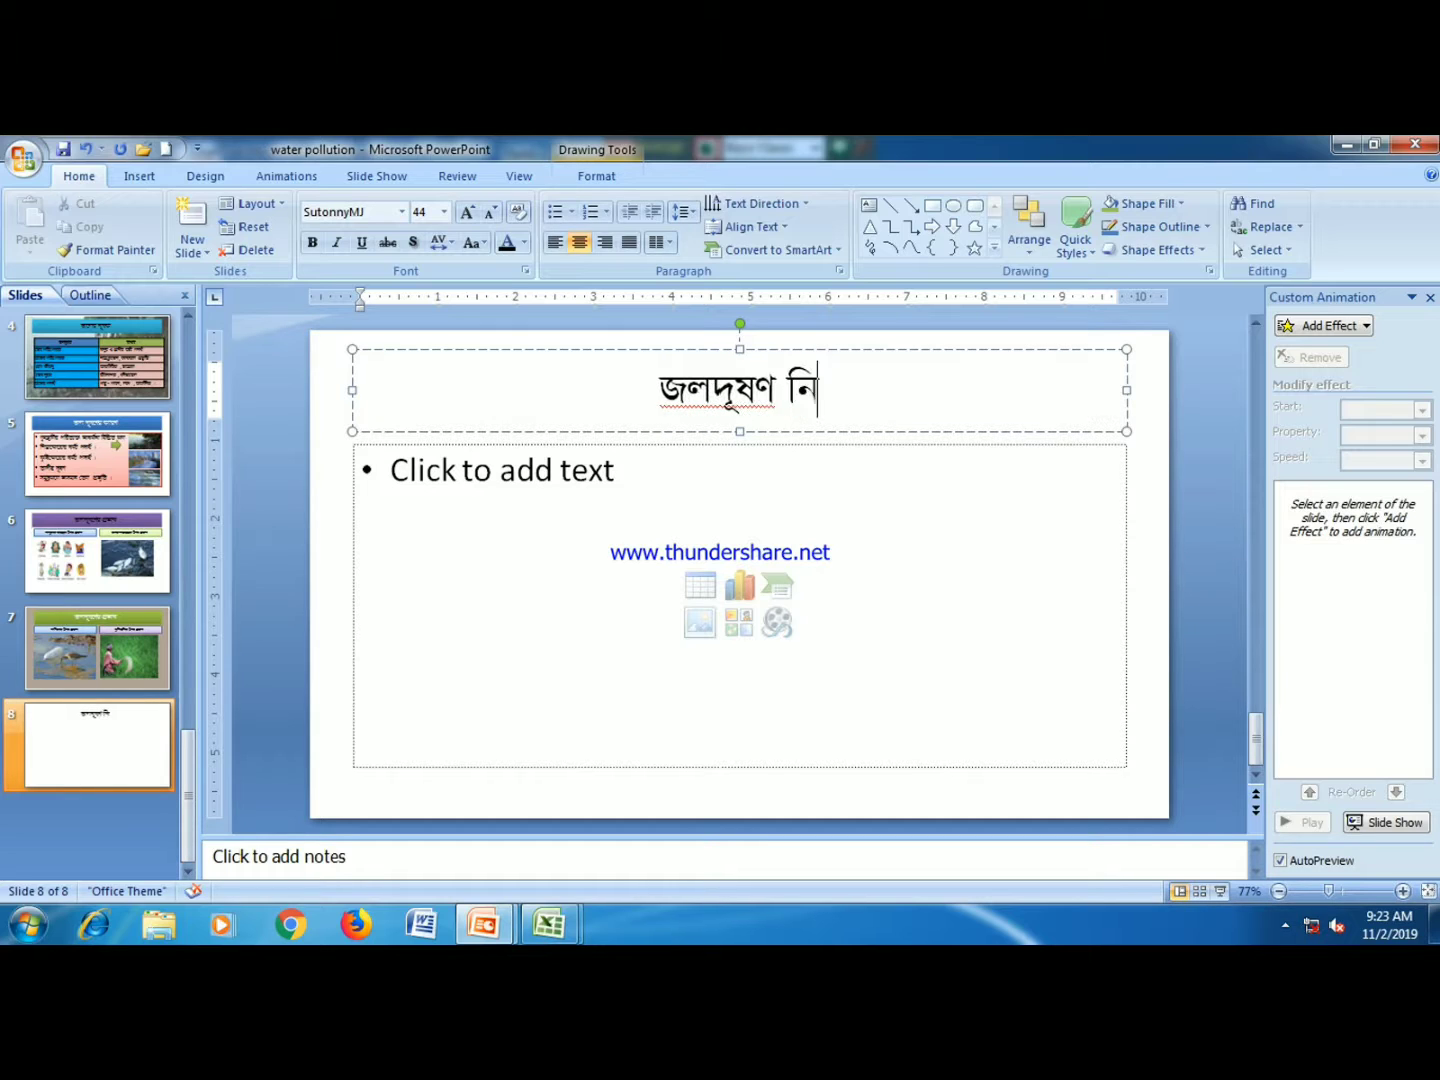
pyautogui.write('য়ন্ত্রণ')
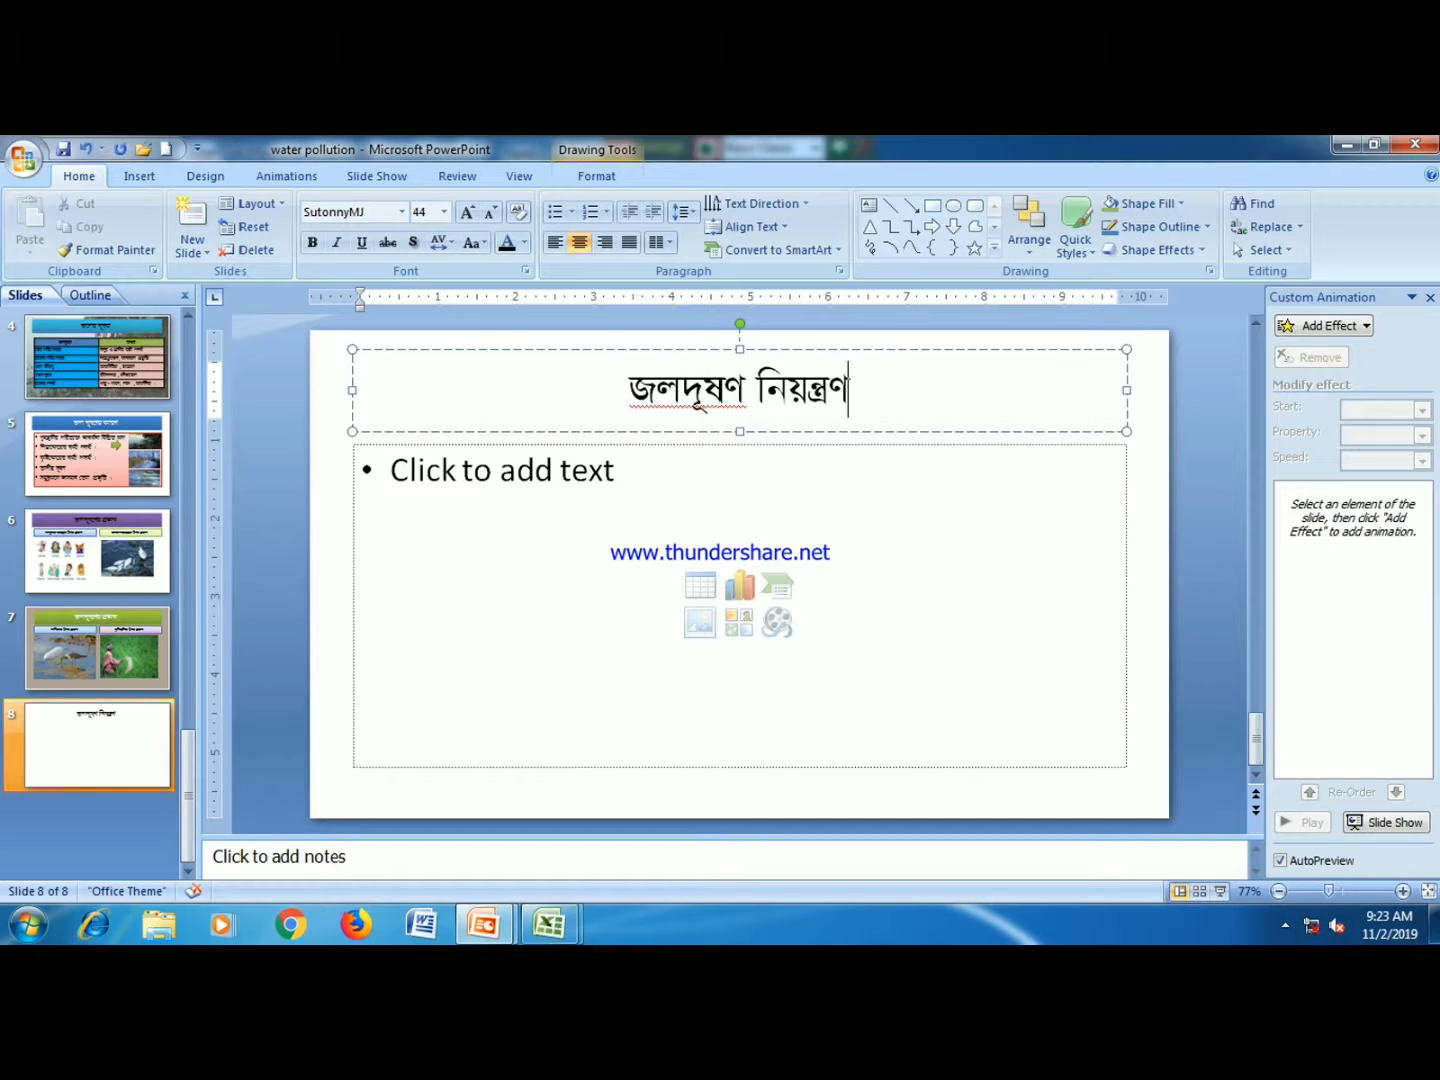
pyautogui.click(491, 505)
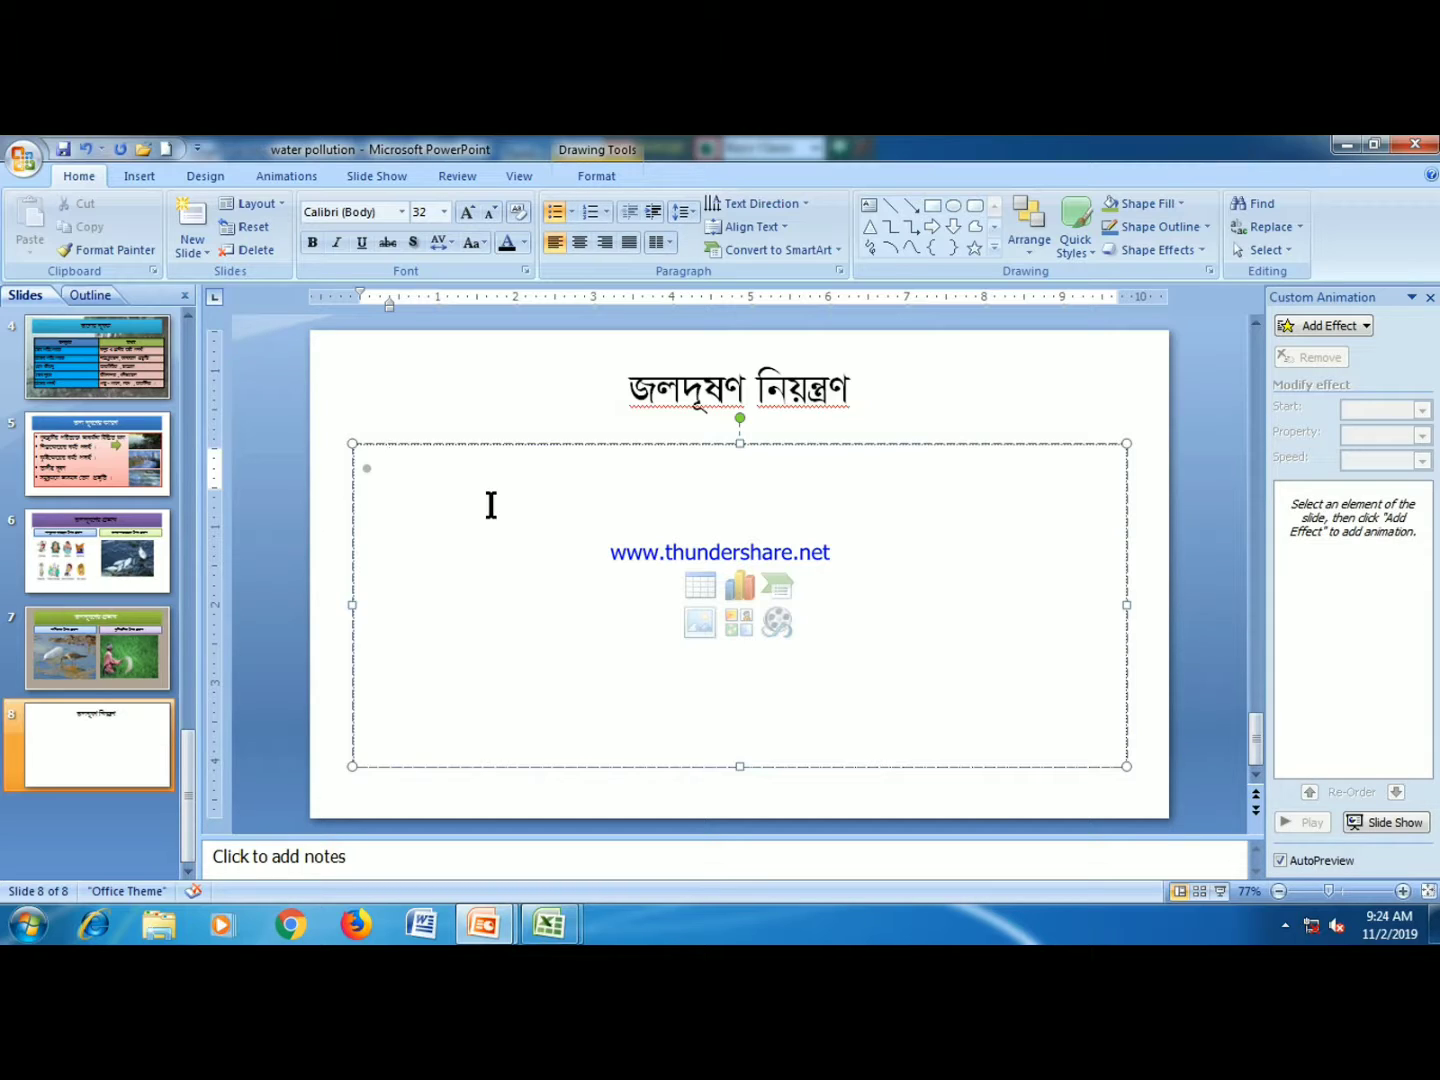
# - Set the bullets to SutonnyMJ and type the legal and technological control bullets
pyautogui.write('Av')
pyautogui.press('BackSpace')
pyautogui.press('BackSpace')
pyautogui.click(401, 211)
pyautogui.click(410, 308)
pyautogui.write('Av')
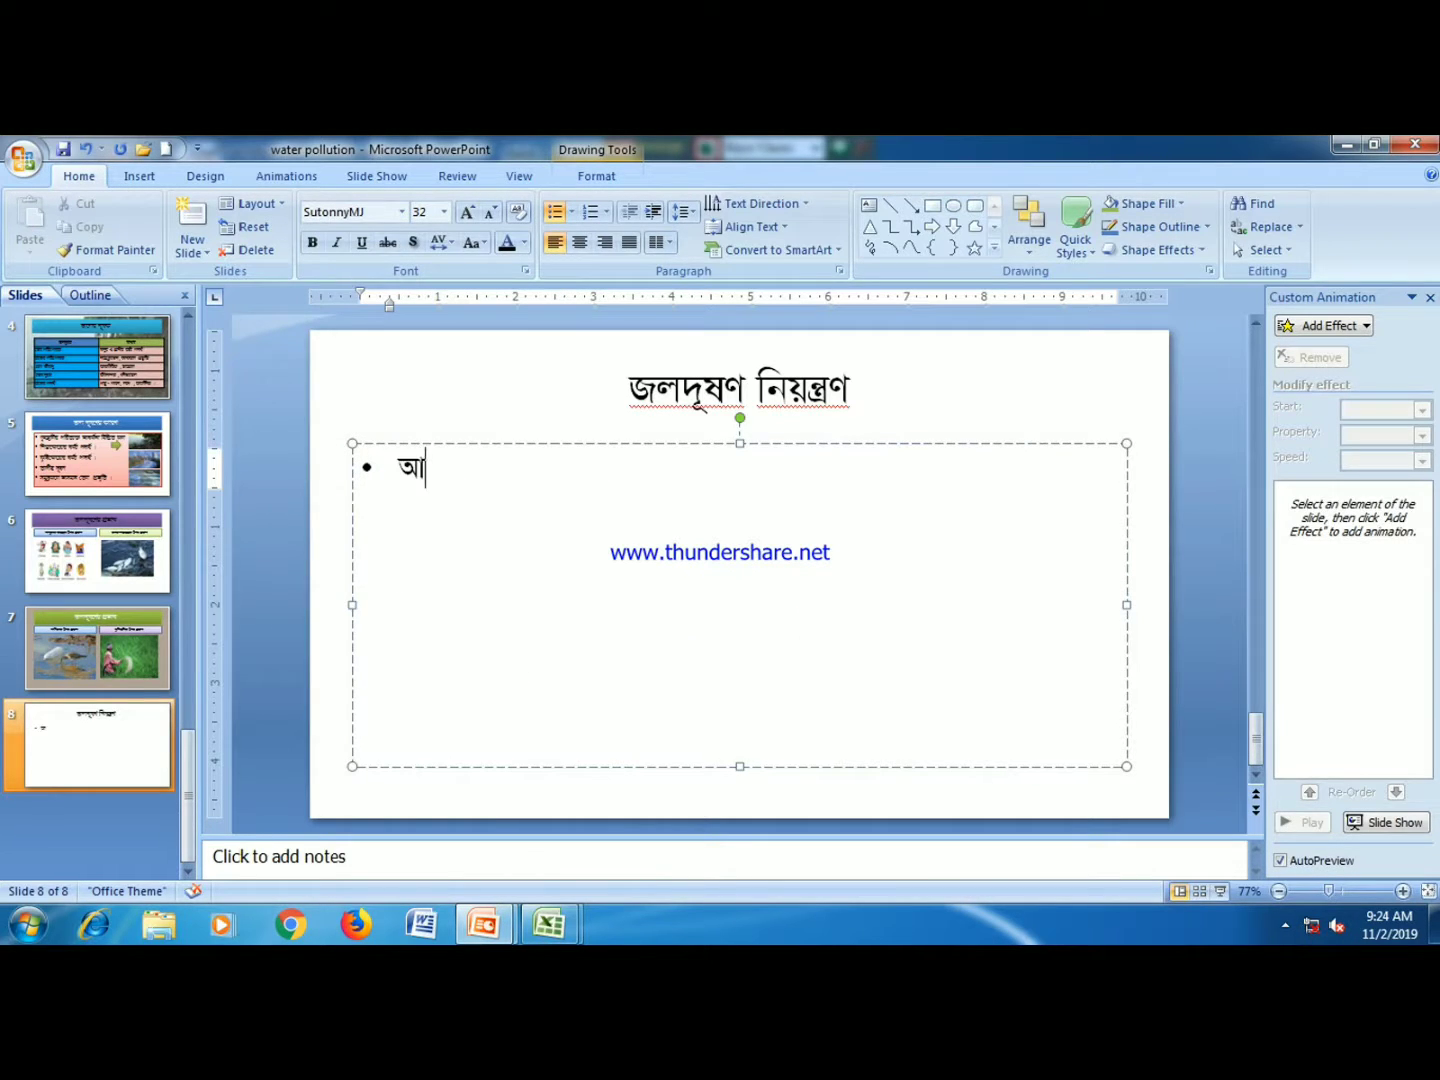
pyautogui.write('b m')
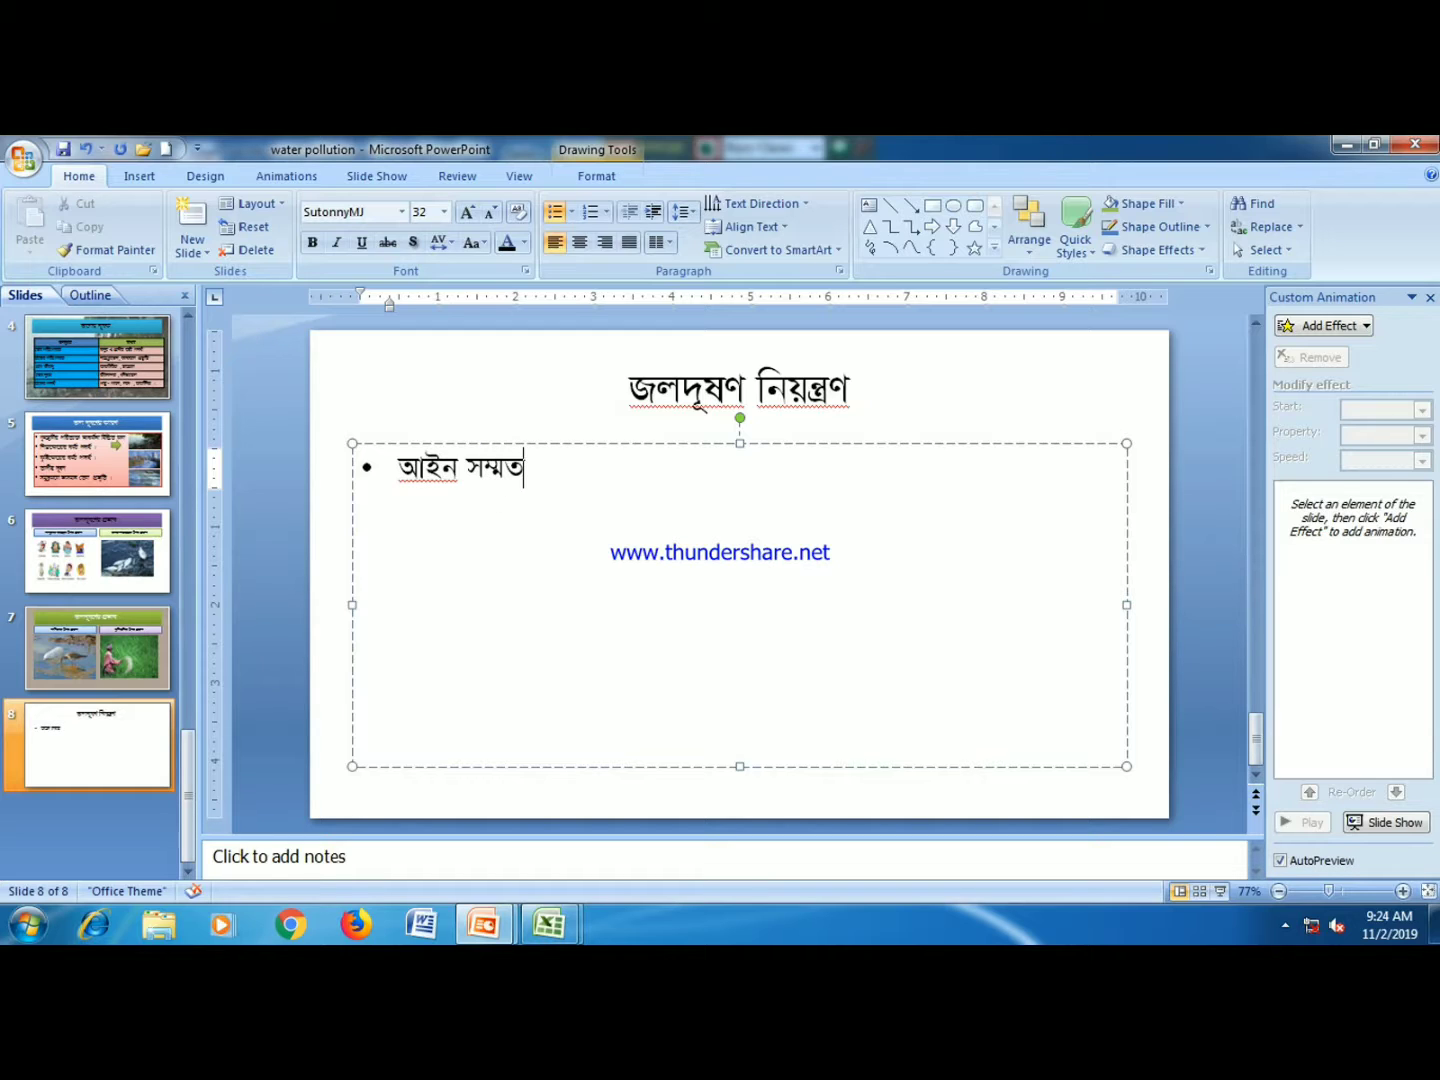
pyautogui.write(' Dc')
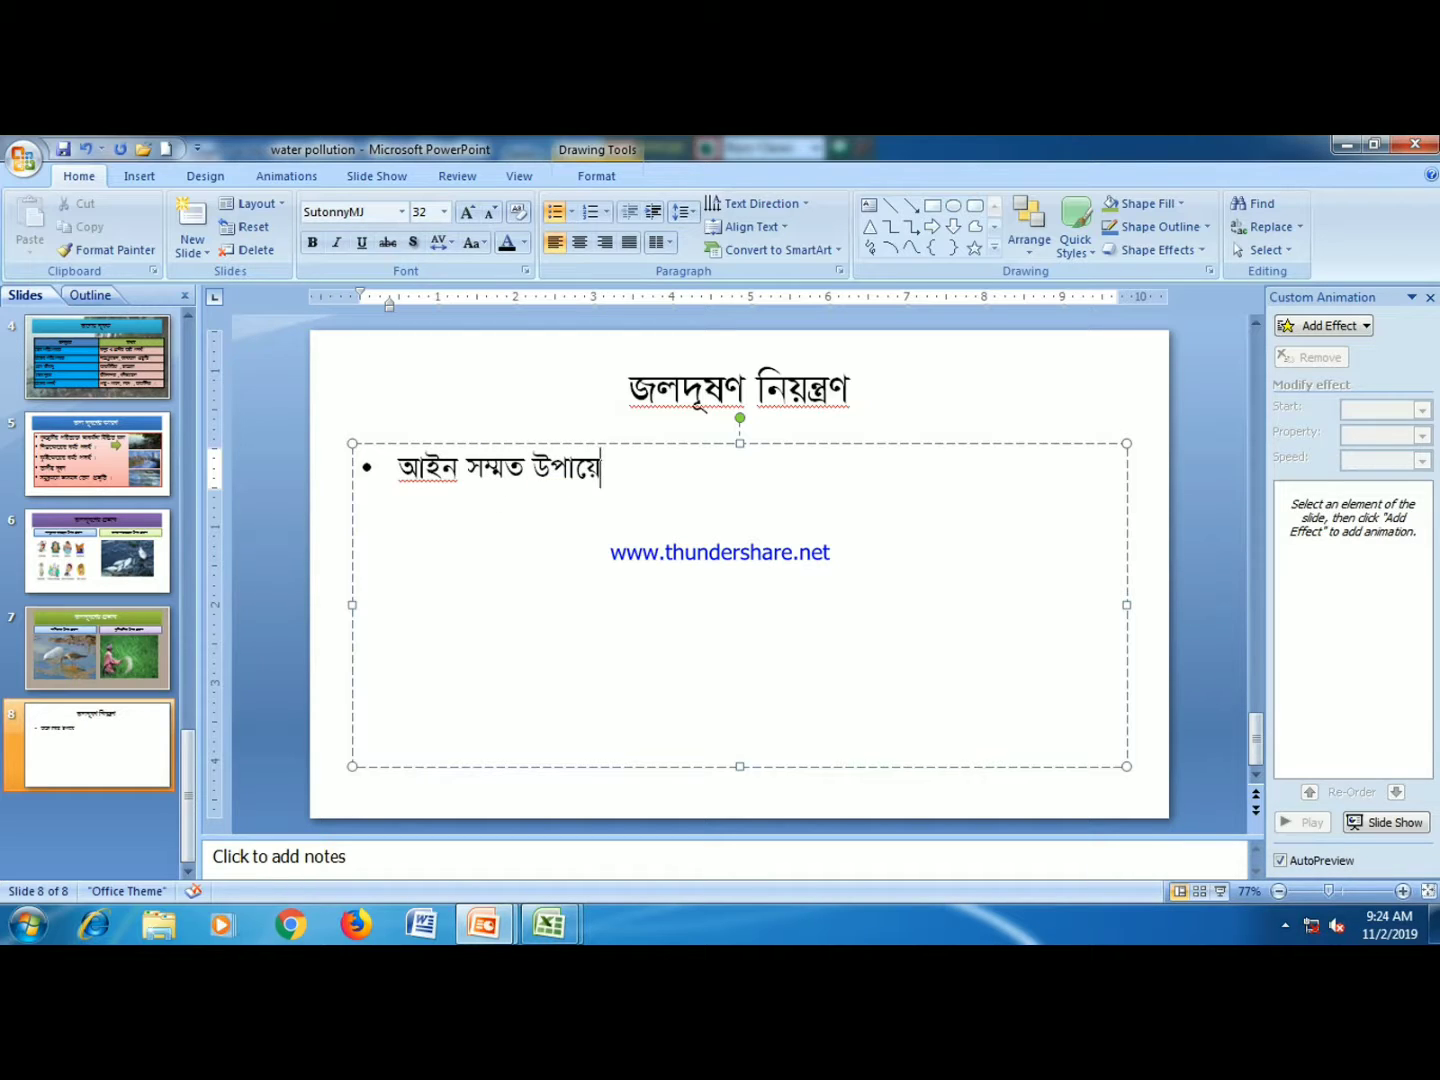
pyautogui.write(' R')
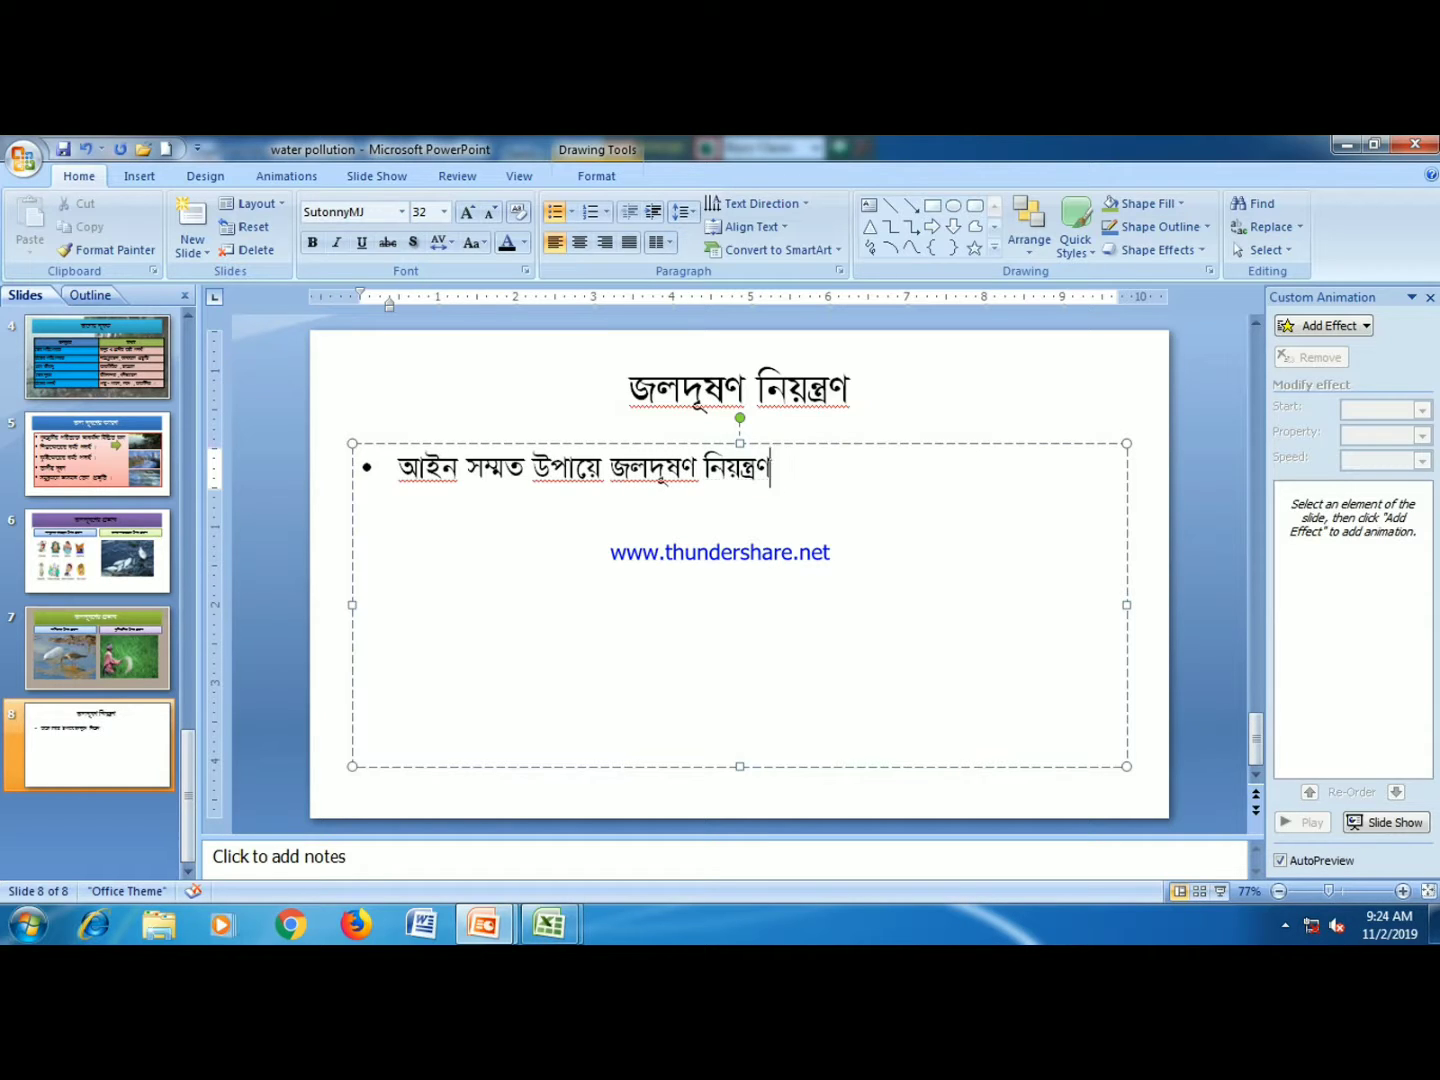
pyautogui.press('Return')
pyautogui.write('ুক্তি')
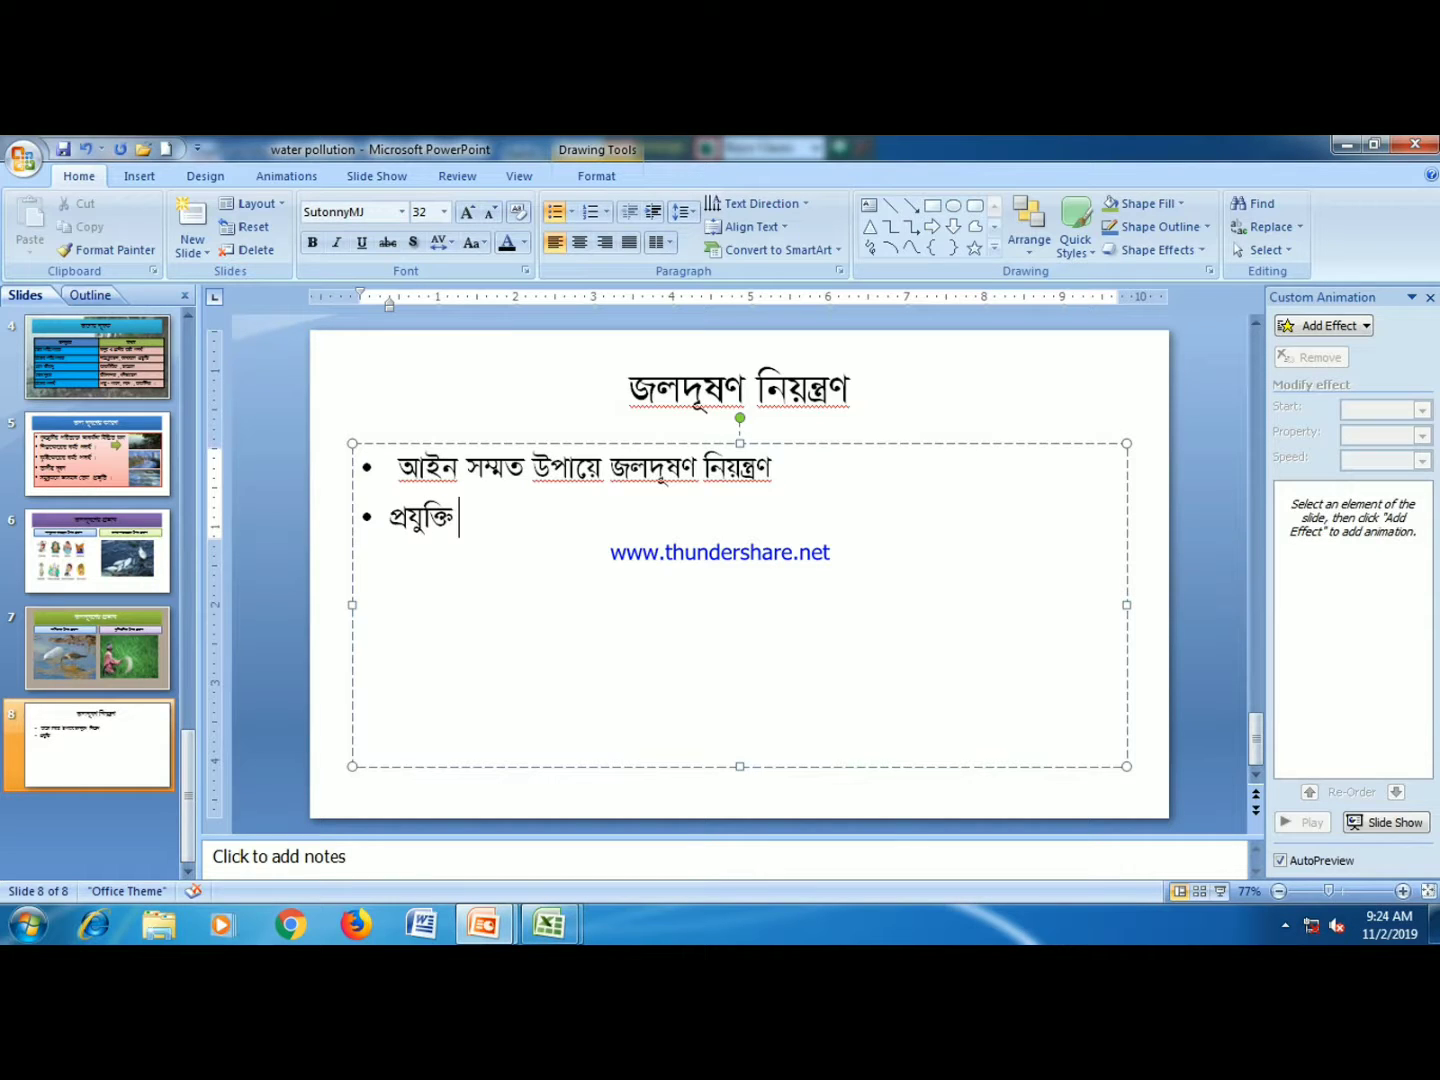
pyautogui.write('গত উ')
pyautogui.write('পায়ে জলদূ')
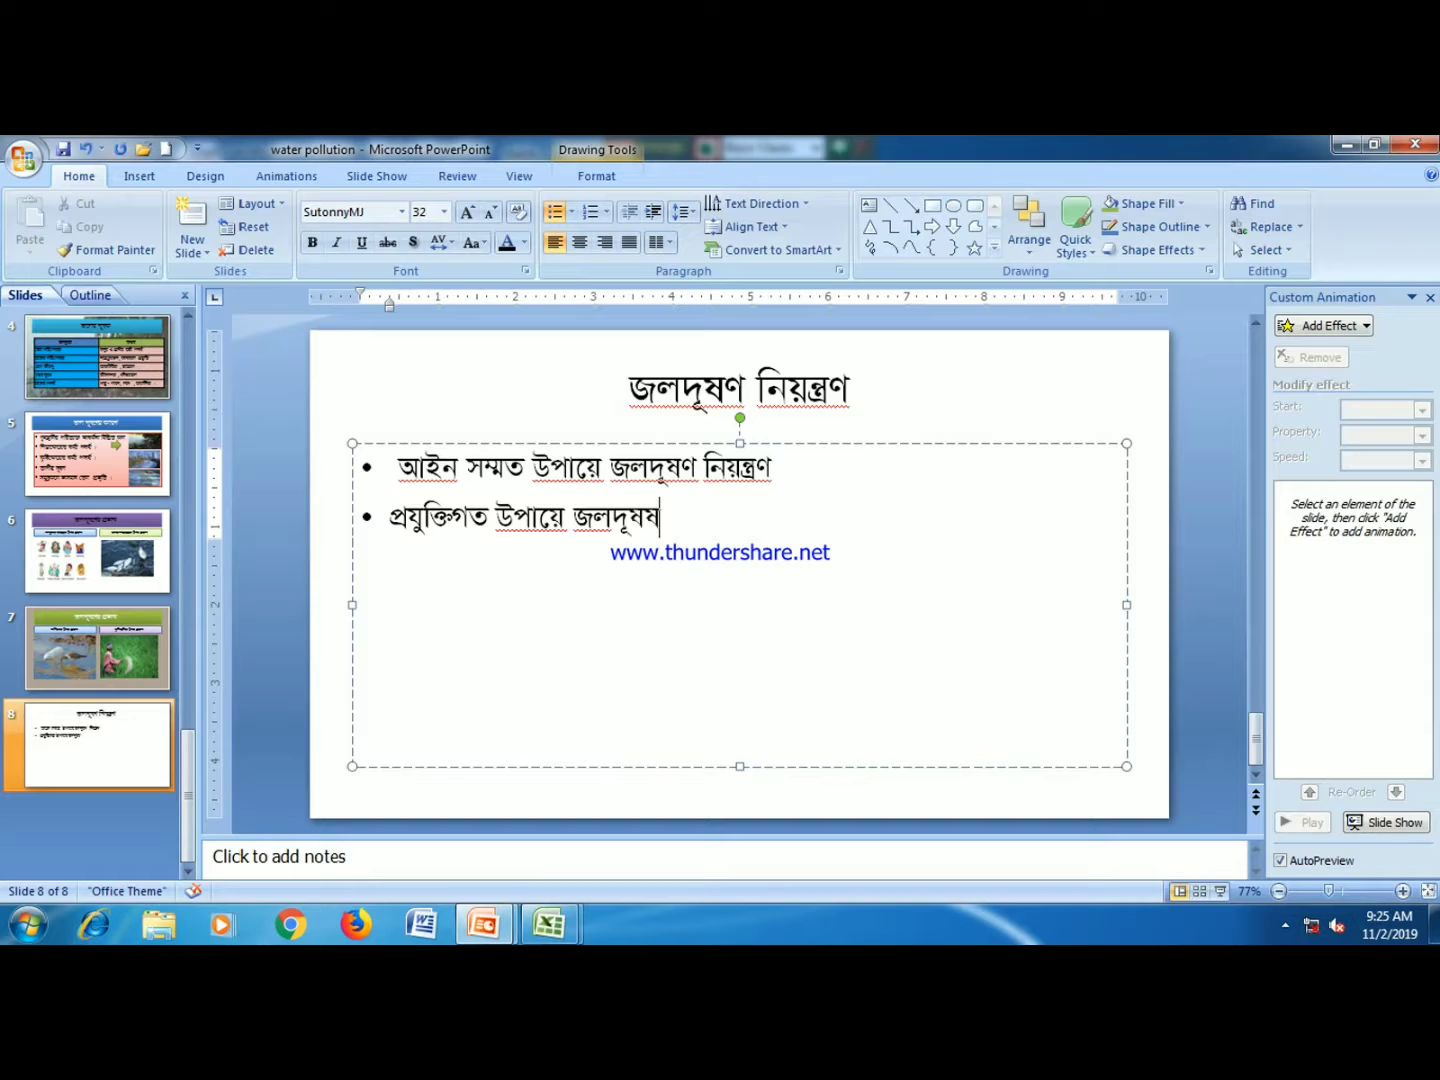
pyautogui.write('ষণ')
pyautogui.write(' নিয়ন্ত্রষ')
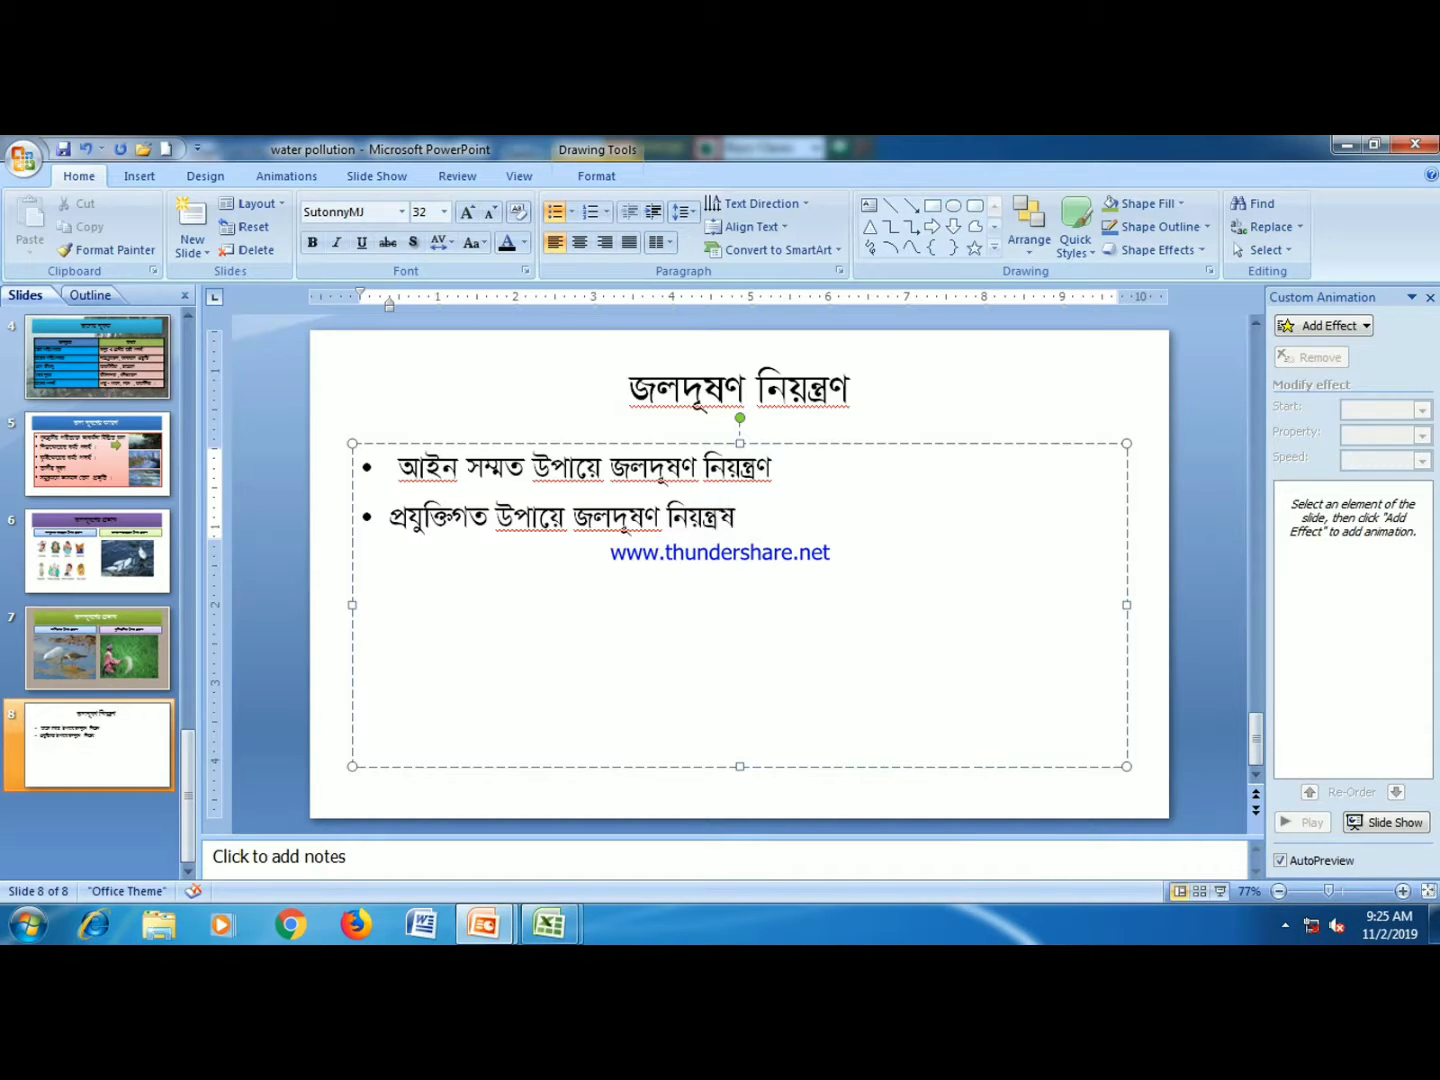
# - Type the personal and student-led (শিক্ষার্থীদের করণীয়) control bullets
pyautogui.press('Return')
pyautogui.write('্যা')
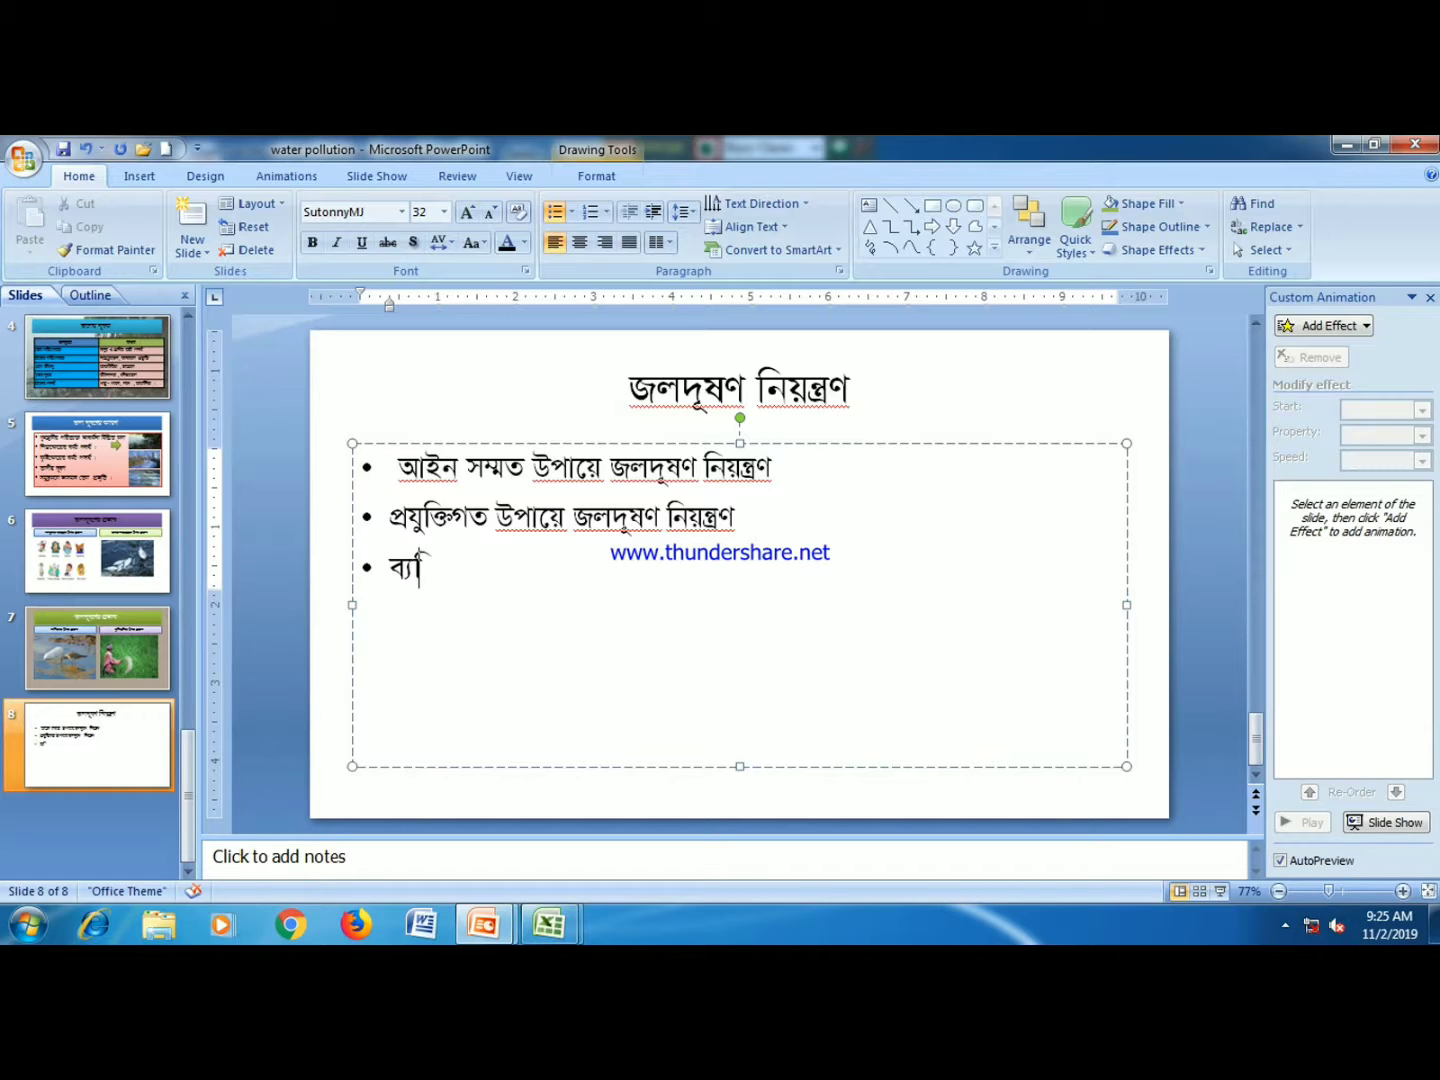
pyautogui.write('ক্তগত')
pyautogui.write(' উ')
pyautogui.write('পায়ে জলদূষ')
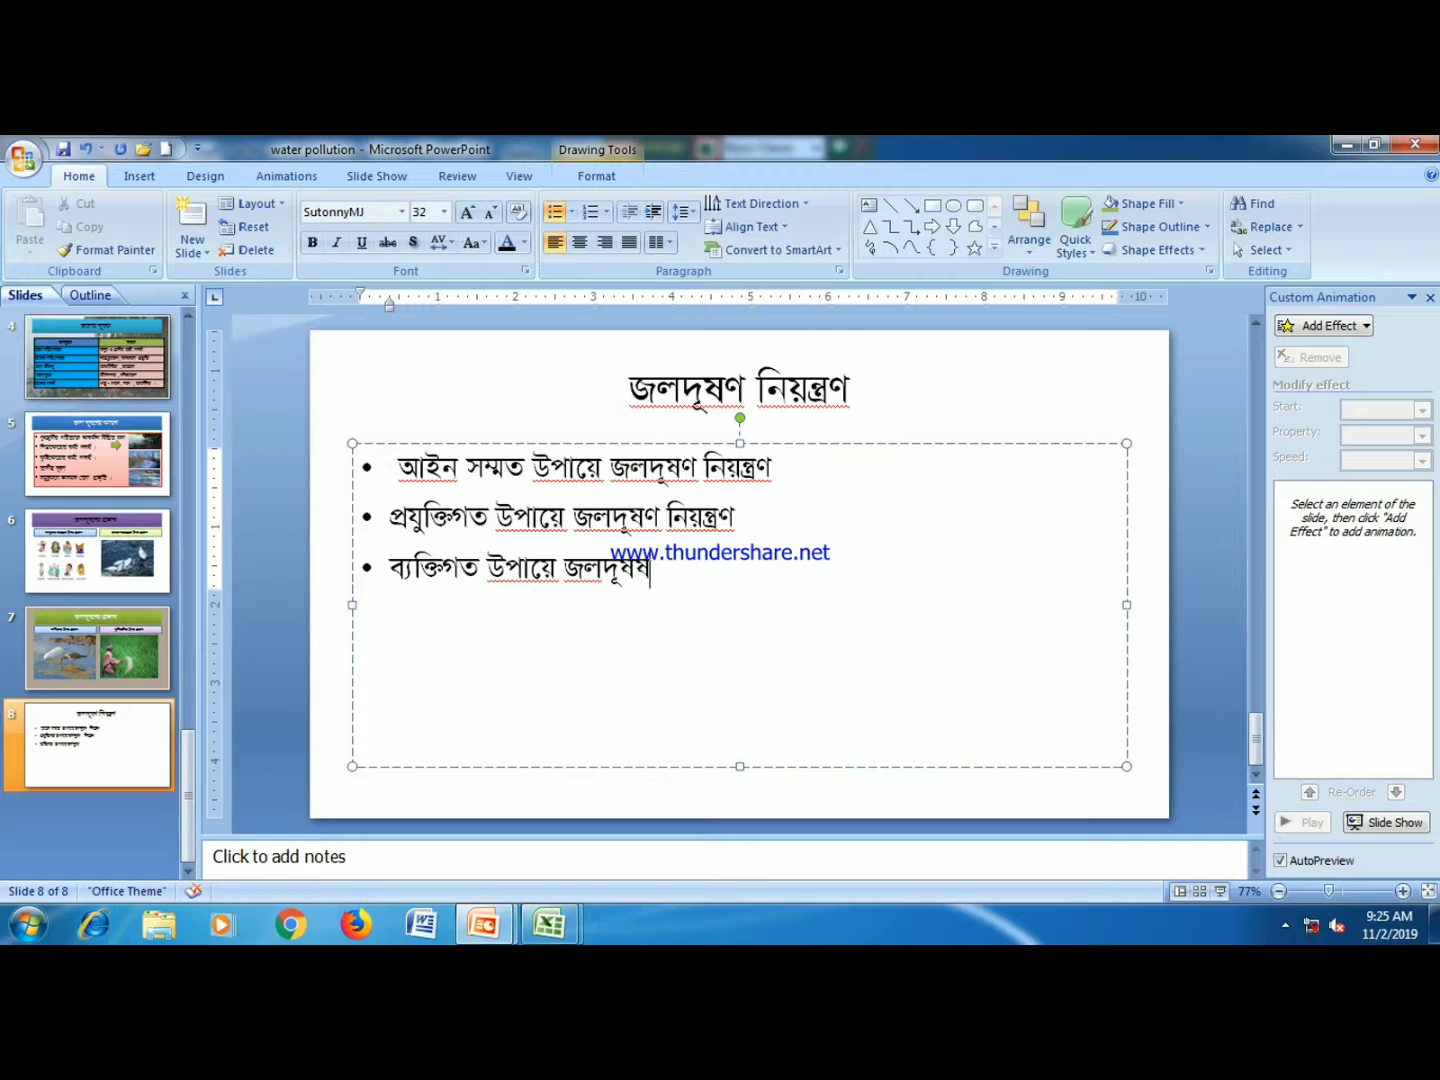
pyautogui.write('ণ নিয়ন্ত্রণ')
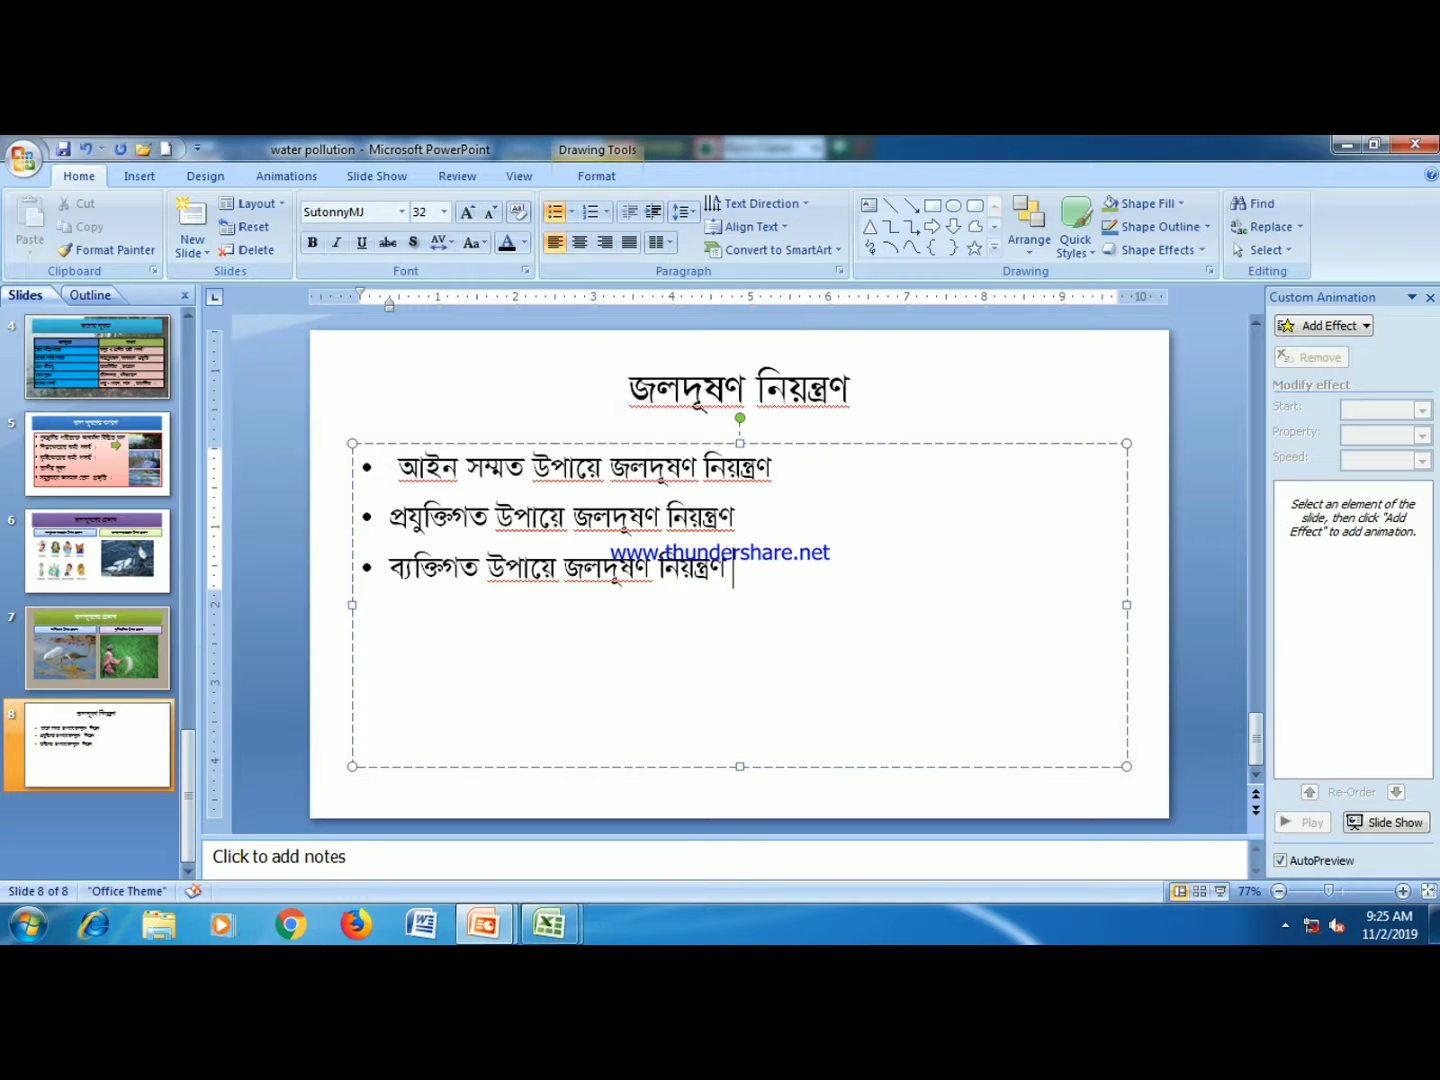
pyautogui.press('Return')
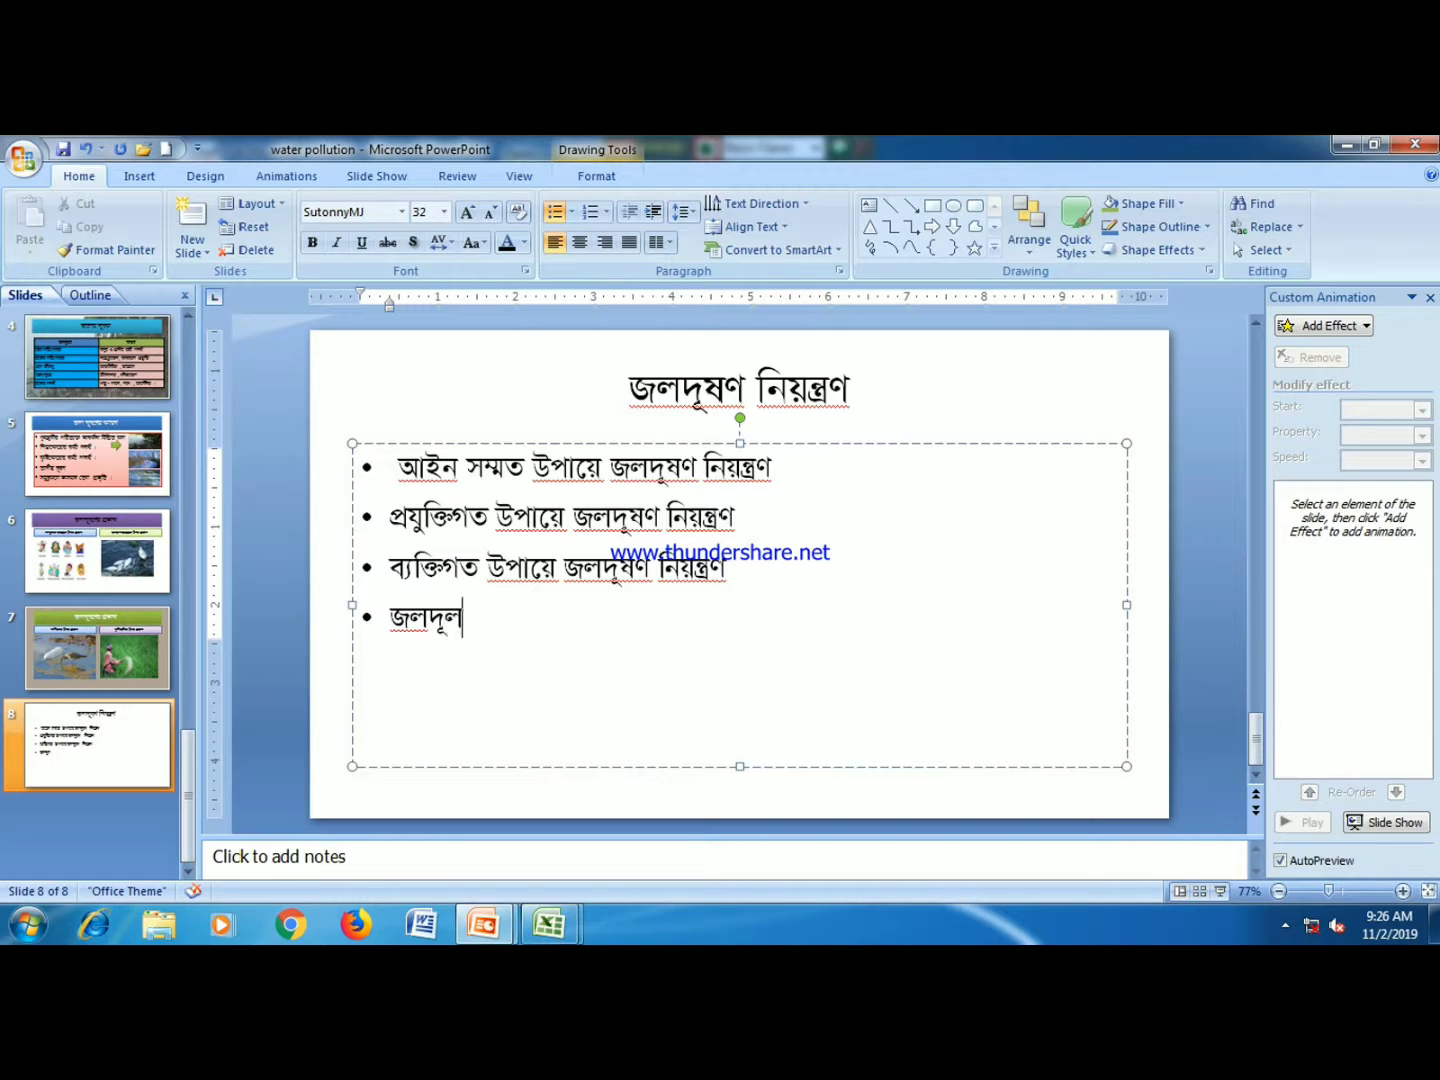
pyautogui.write('ণ নি')
pyautogui.write('ণে ')
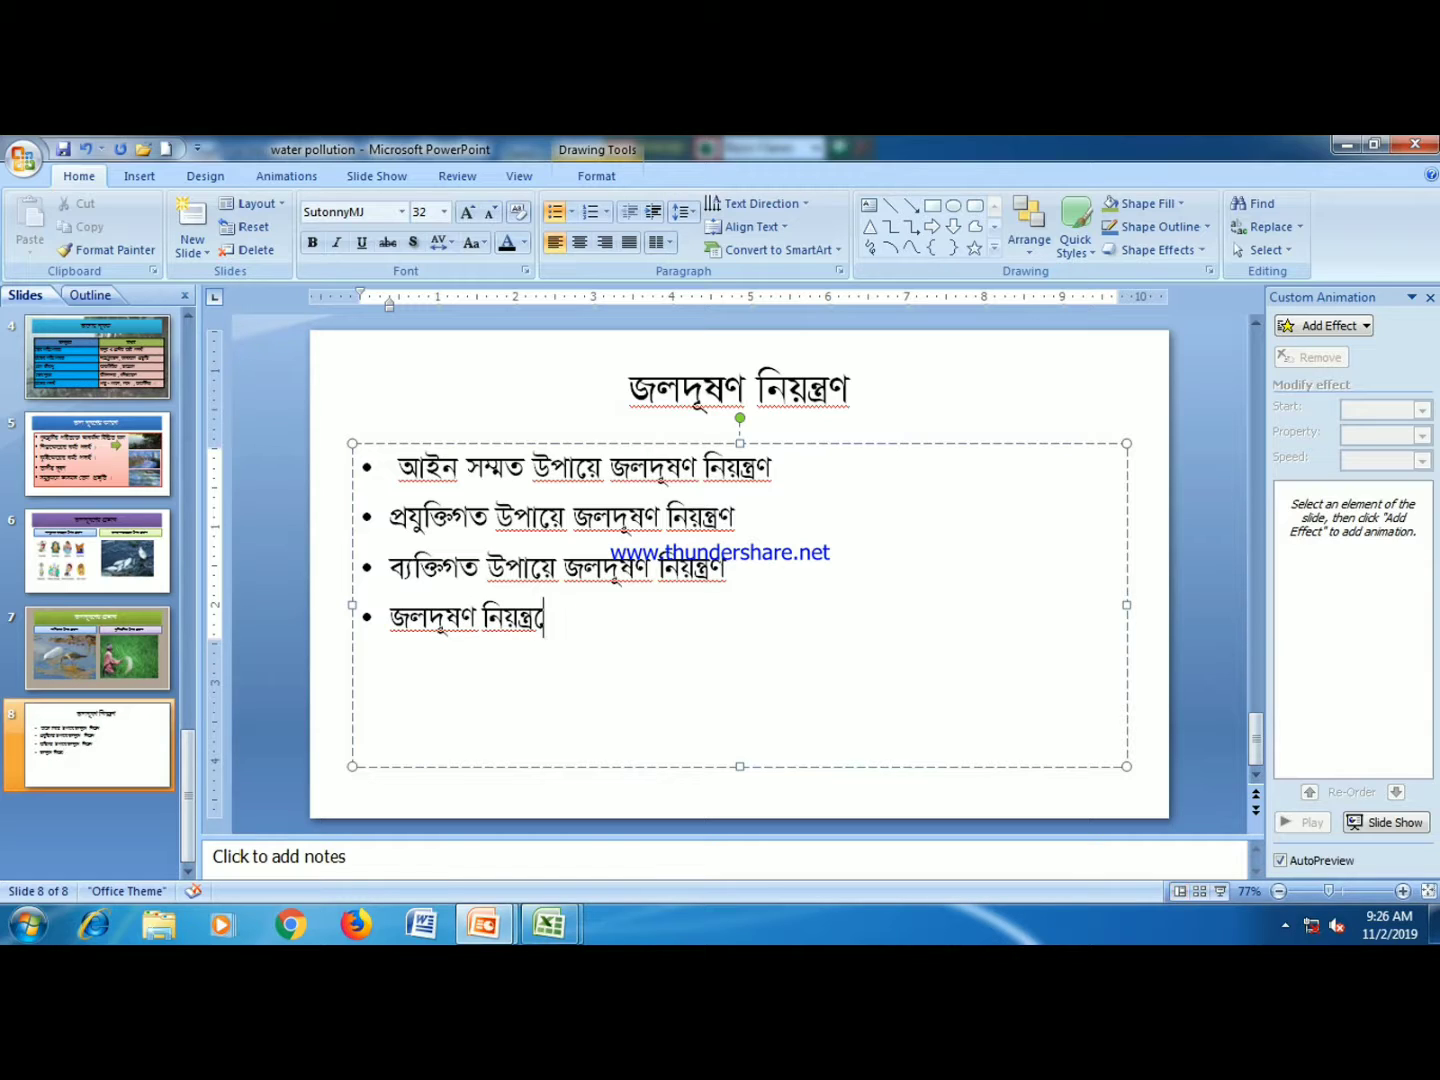
pyautogui.write('্ষাত')
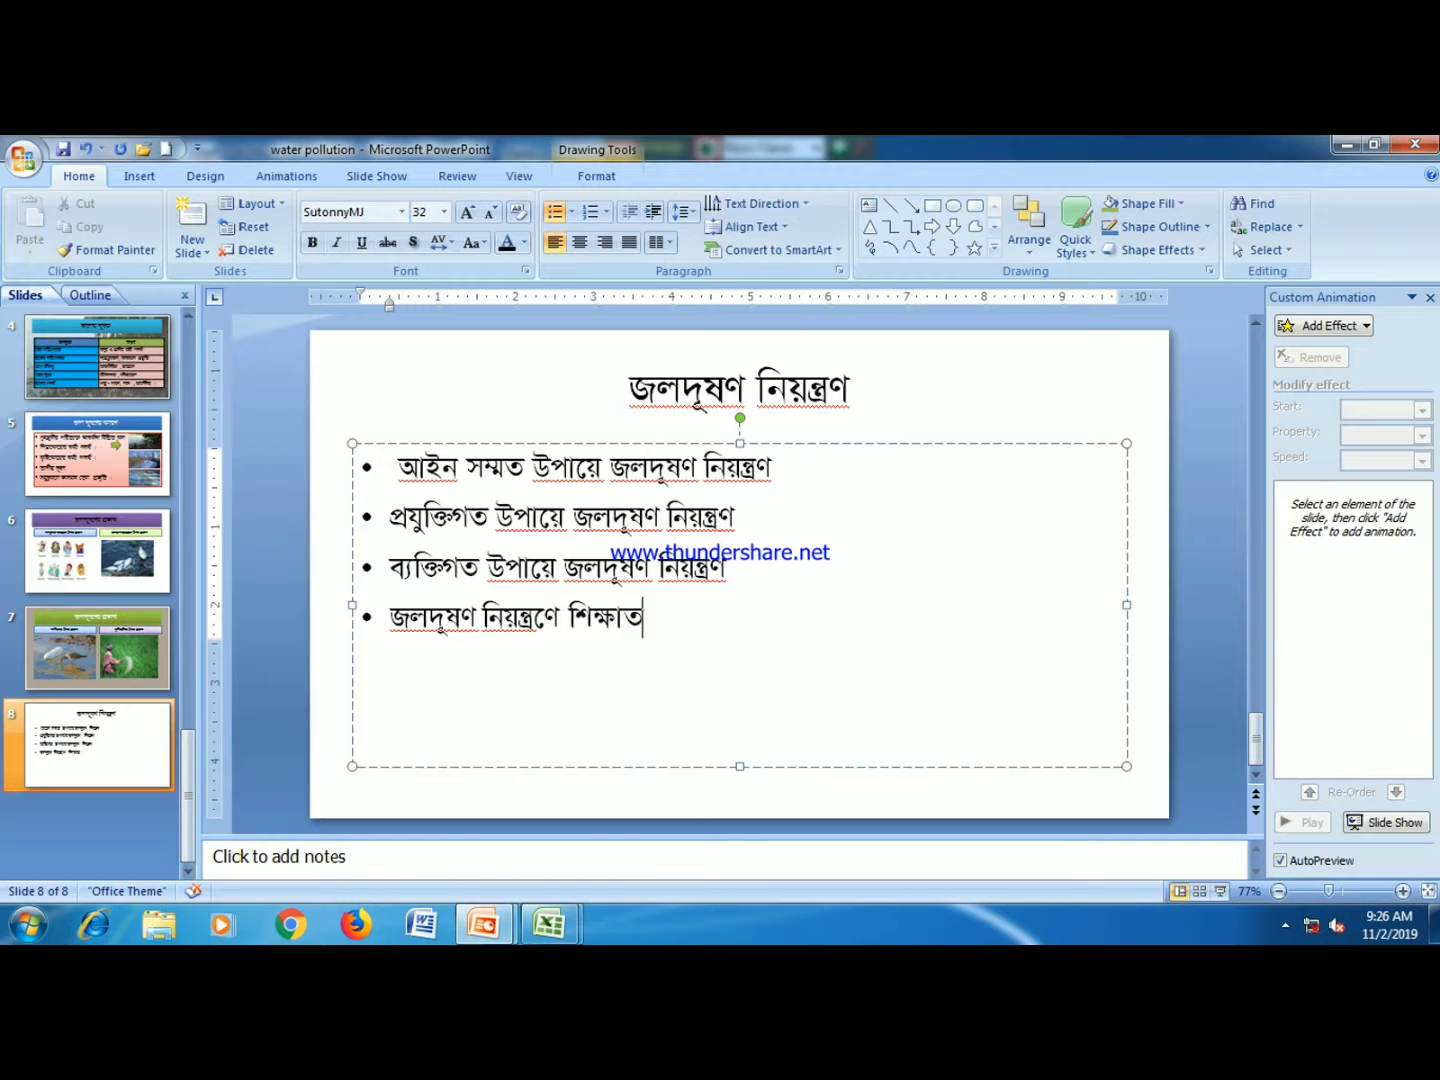
pyautogui.write('র্থীদেও')
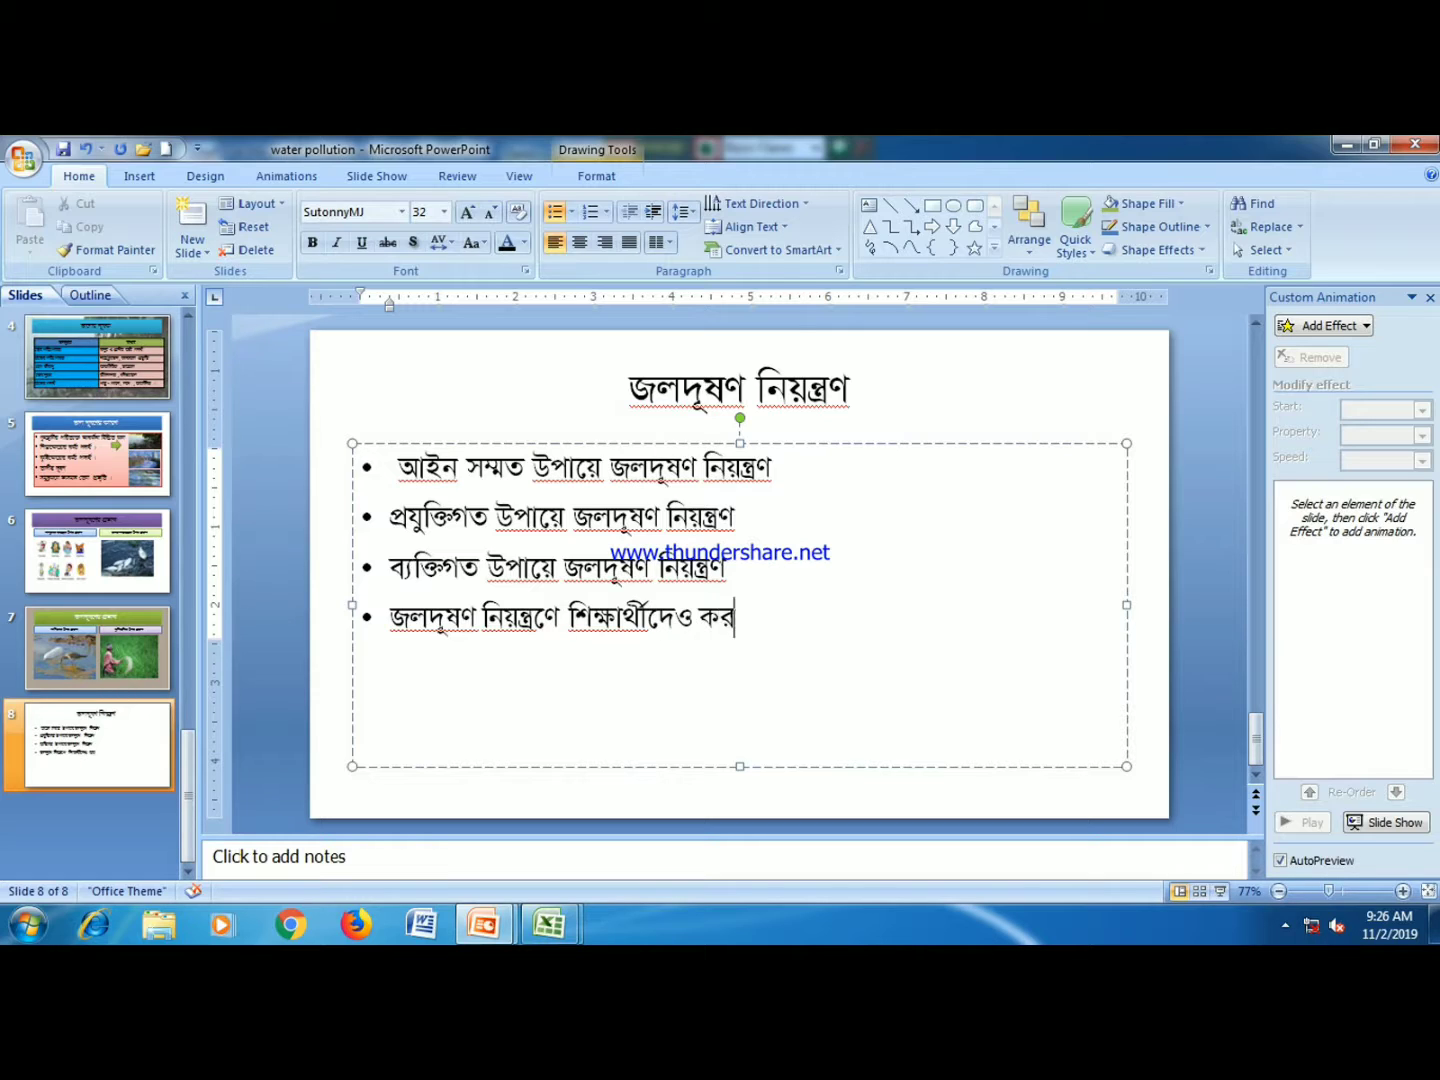
pyautogui.press('BackSpace')
pyautogui.write('র')
pyautogui.press('BackSpace')
pyautogui.write('কর')
pyautogui.write('ণীয় ।')
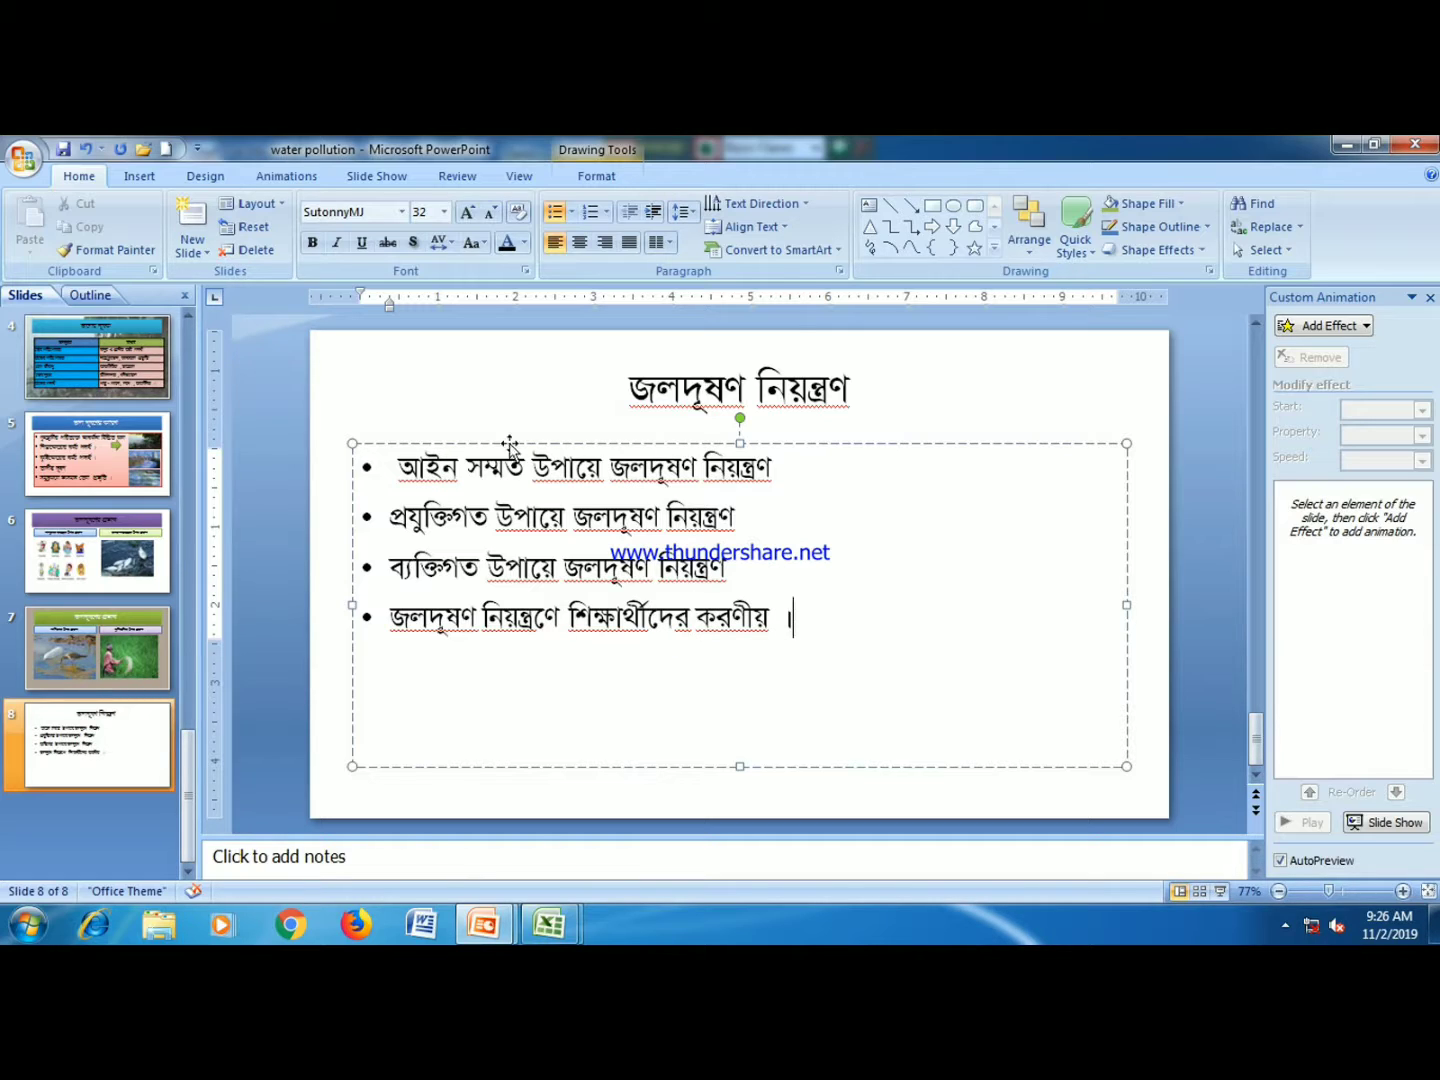
# - End the first bullet with the । stop mark
pyautogui.click(785, 462)
pyautogui.write('।')
pyautogui.click(759, 524)
pyautogui.write('।')
# - Give the জলদূষণ নিয়ন্ত্রণ title a light-green Quick Style box
pyautogui.click(702, 402)
pyautogui.click(1076, 231)
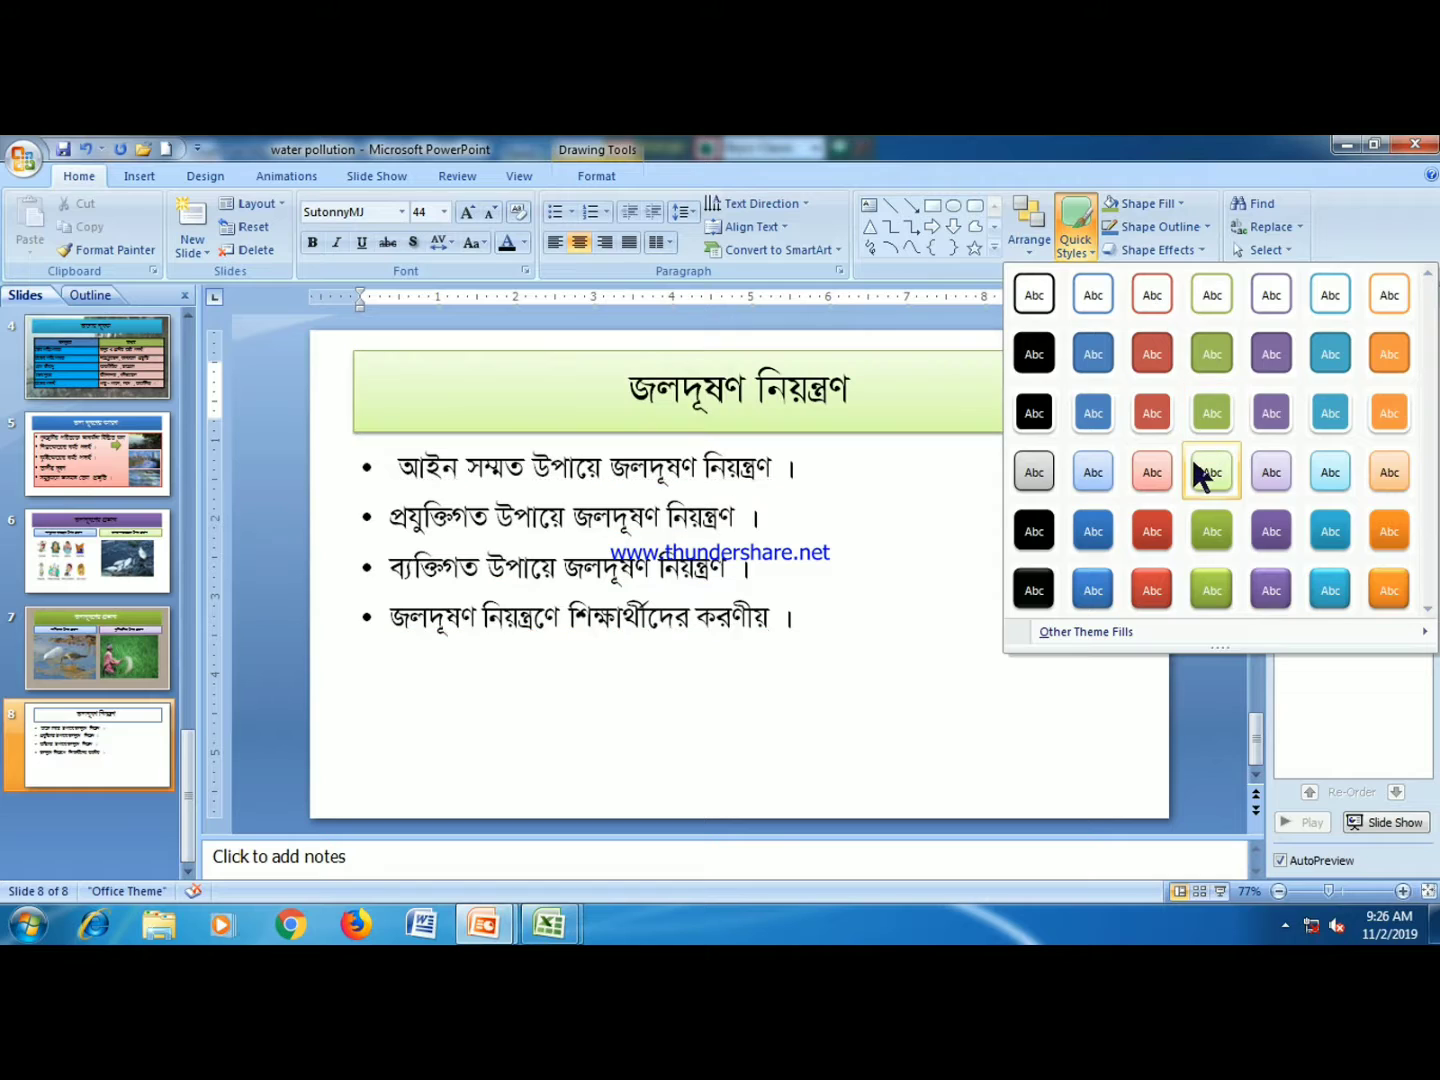
pyautogui.click(1199, 470)
# - Open the Insert Picture dialog for the bullet box, then cancel it
pyautogui.click(655, 616)
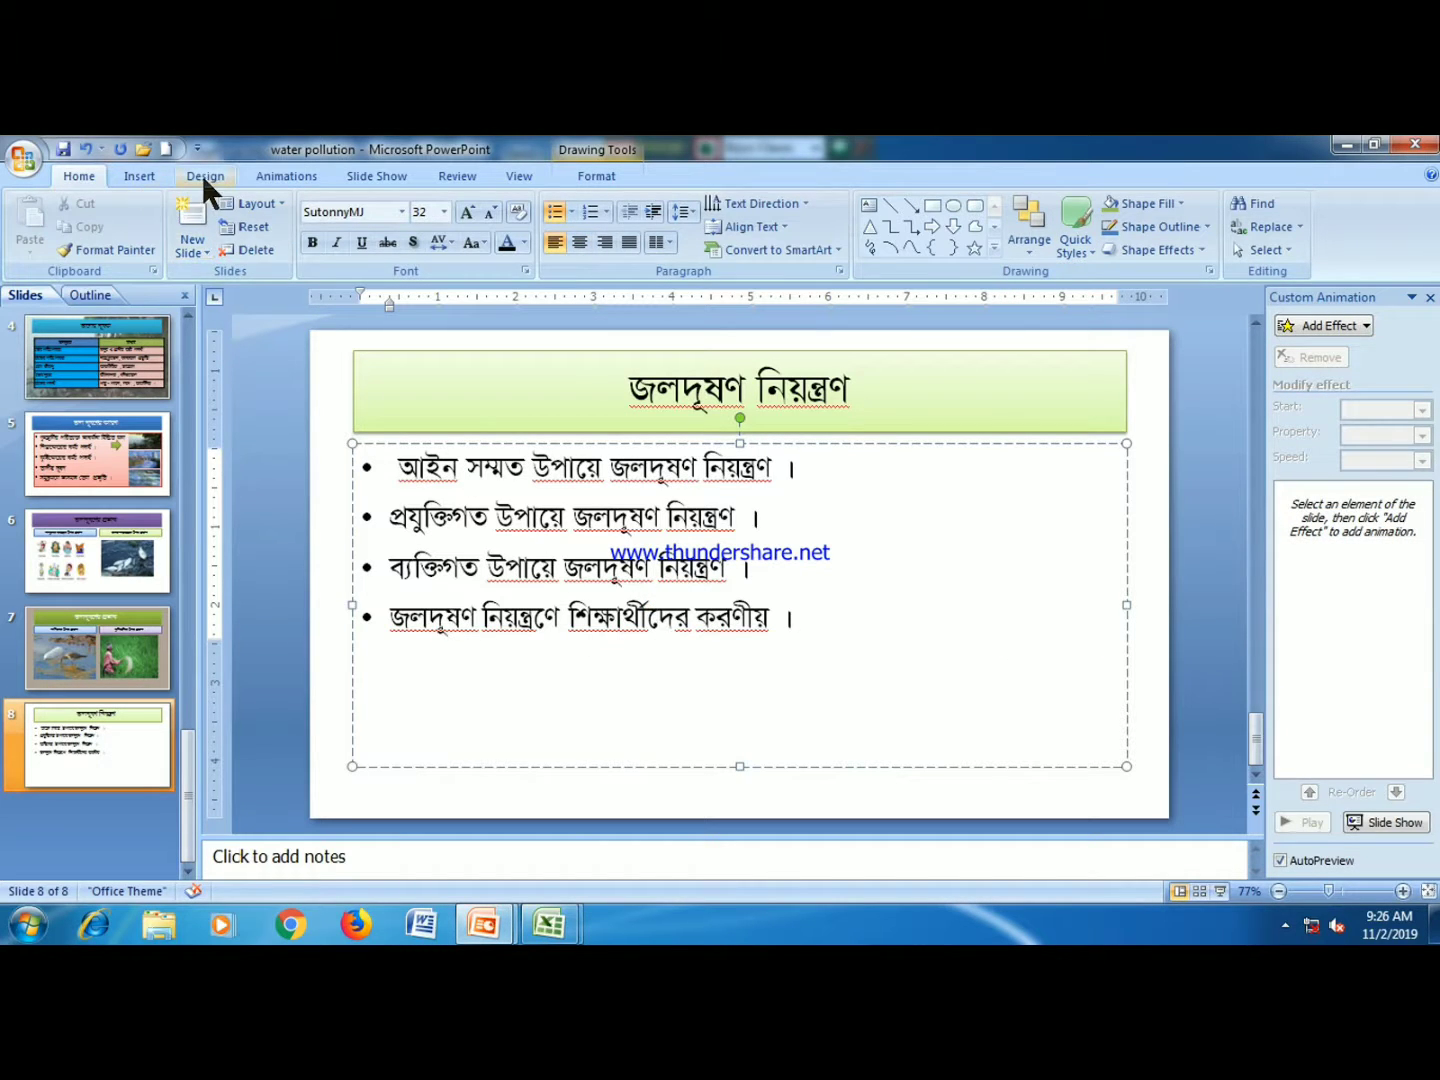
pyautogui.click(143, 176)
pyautogui.click(83, 220)
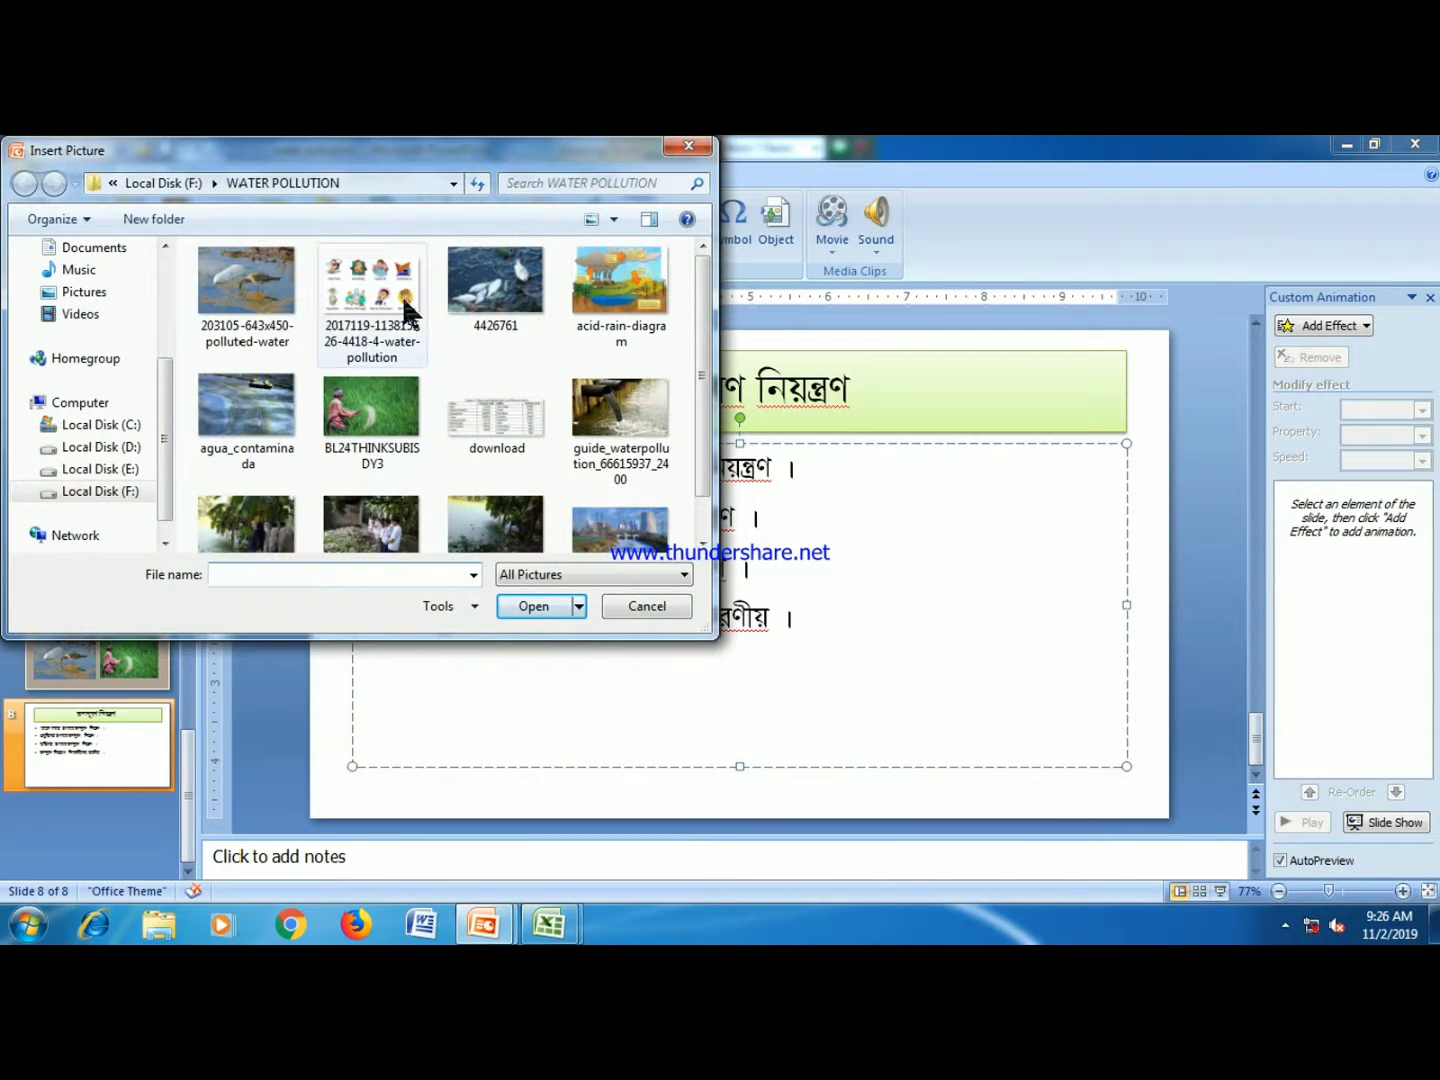
pyautogui.scroll(-2, 693, 428)
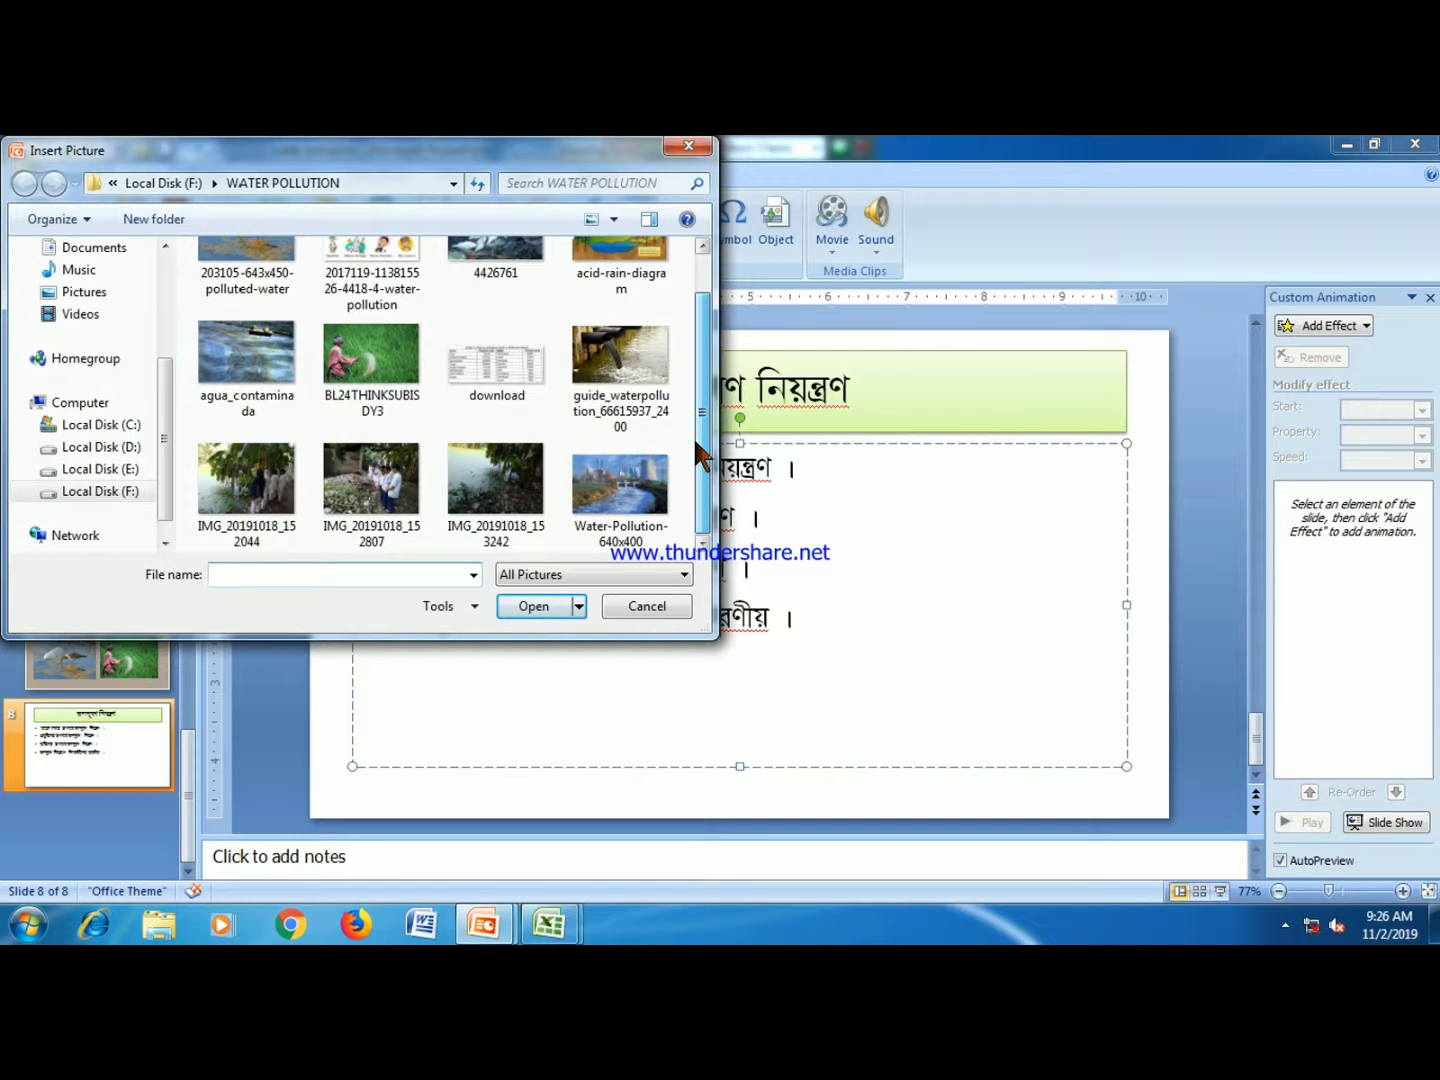
pyautogui.scroll(2, 698, 453)
pyautogui.click(641, 608)
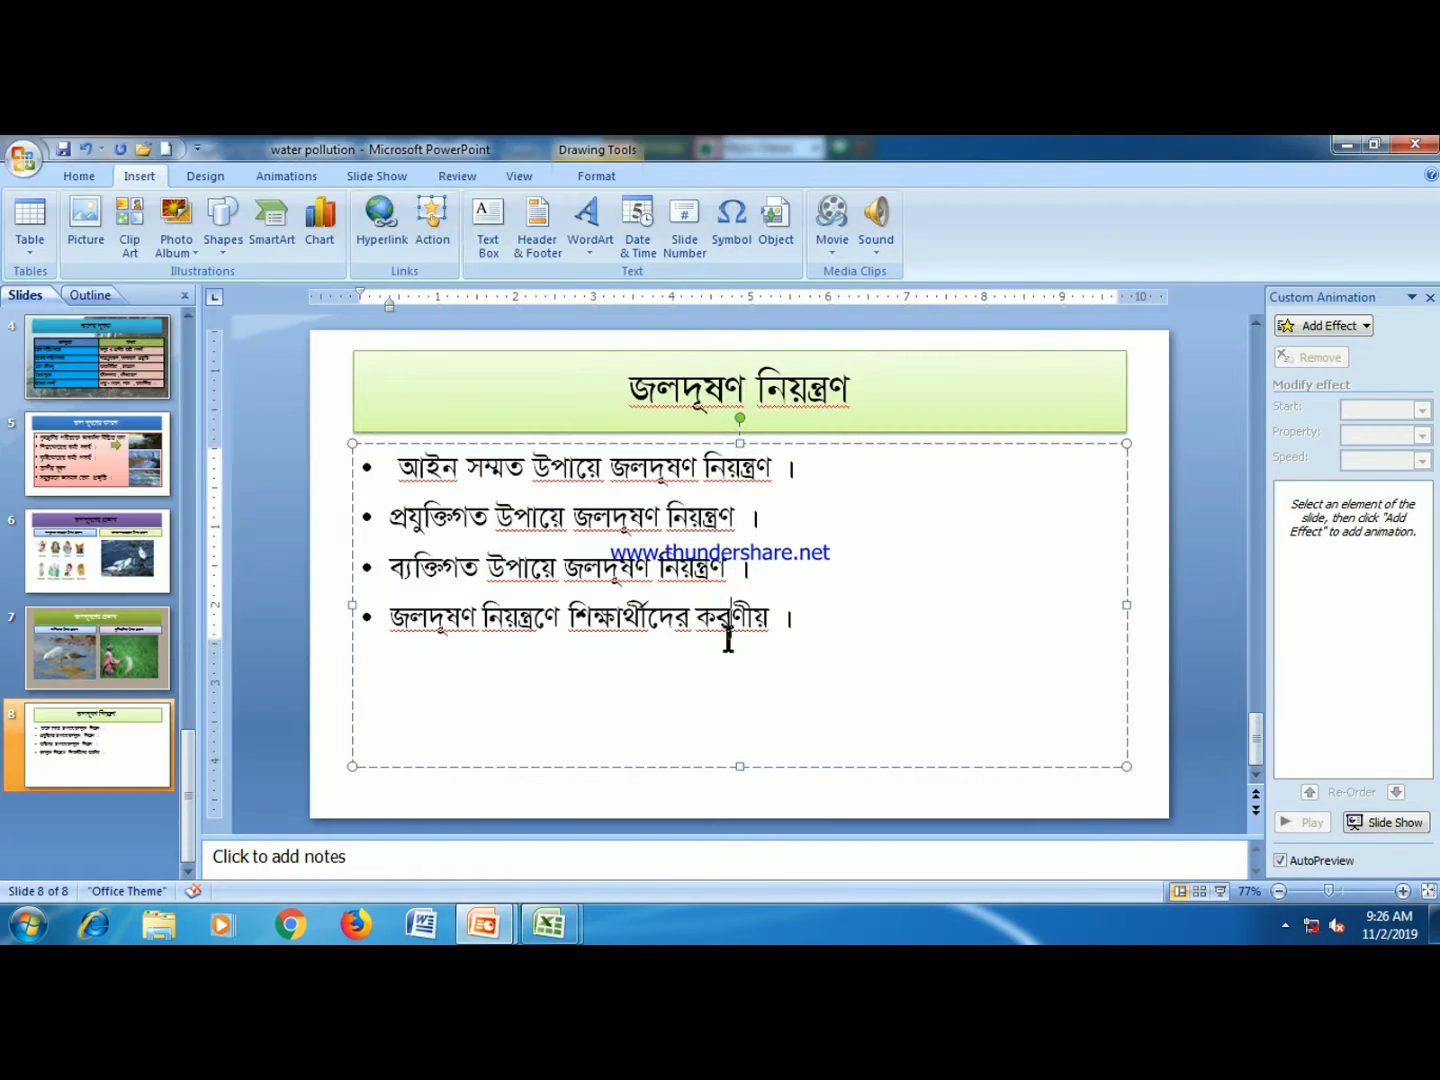
pyautogui.click(382, 716)
pyautogui.click(378, 596)
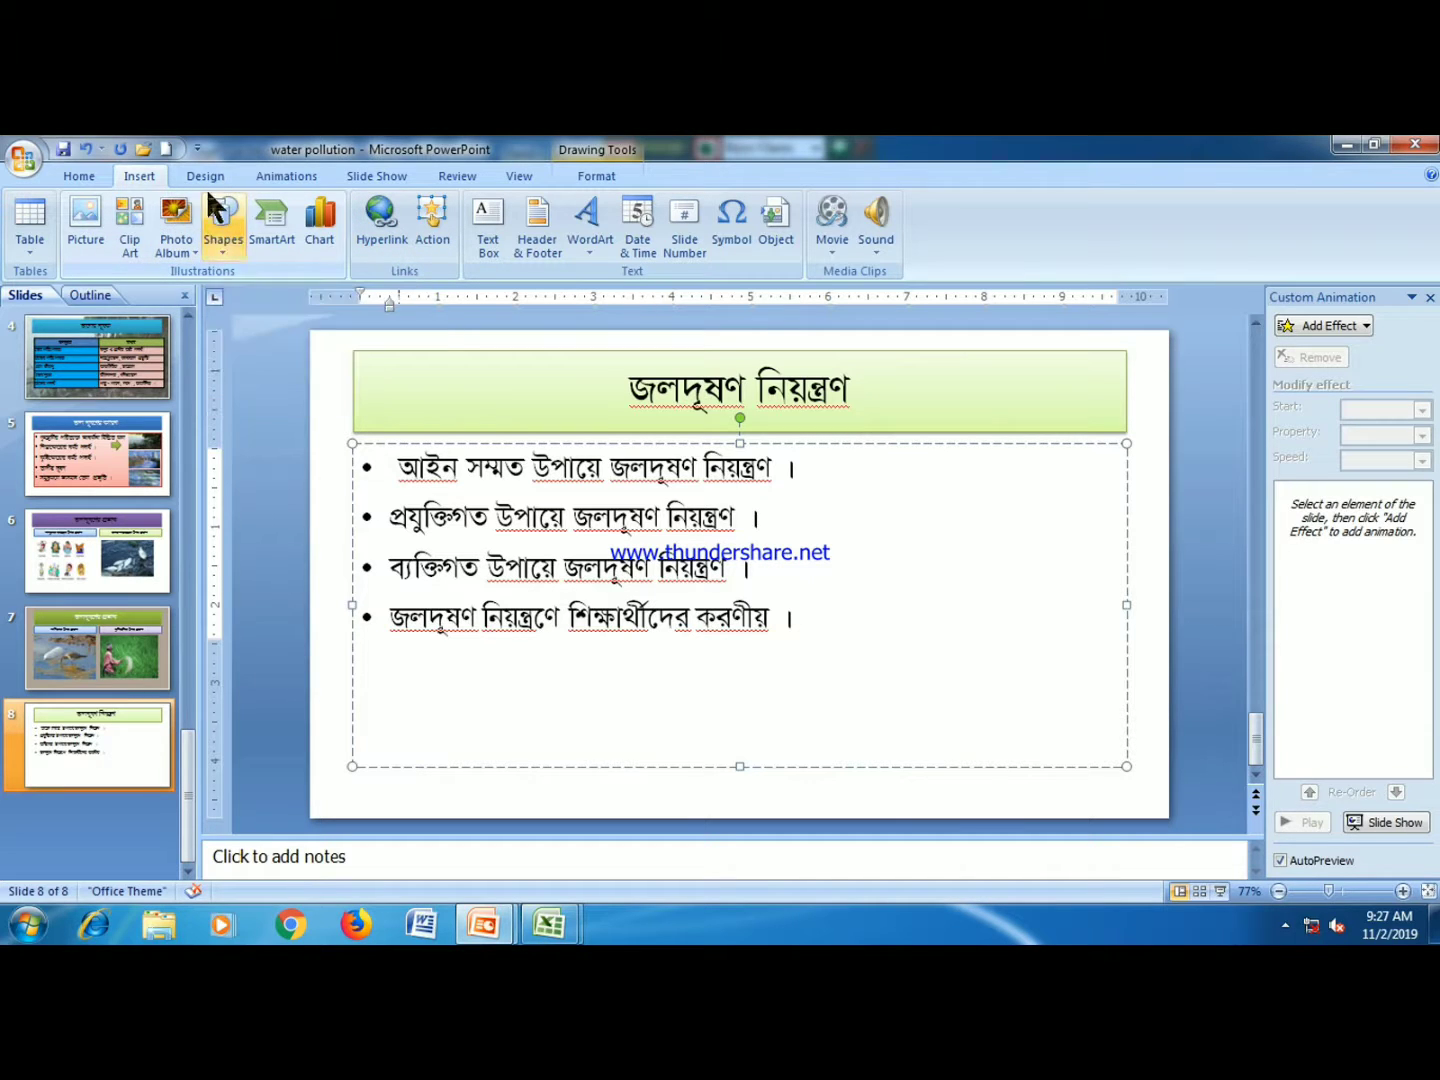
# - Give the bullet box a light-purple Quick Style and fit it to the four bullets
pyautogui.rightClick(532, 681)
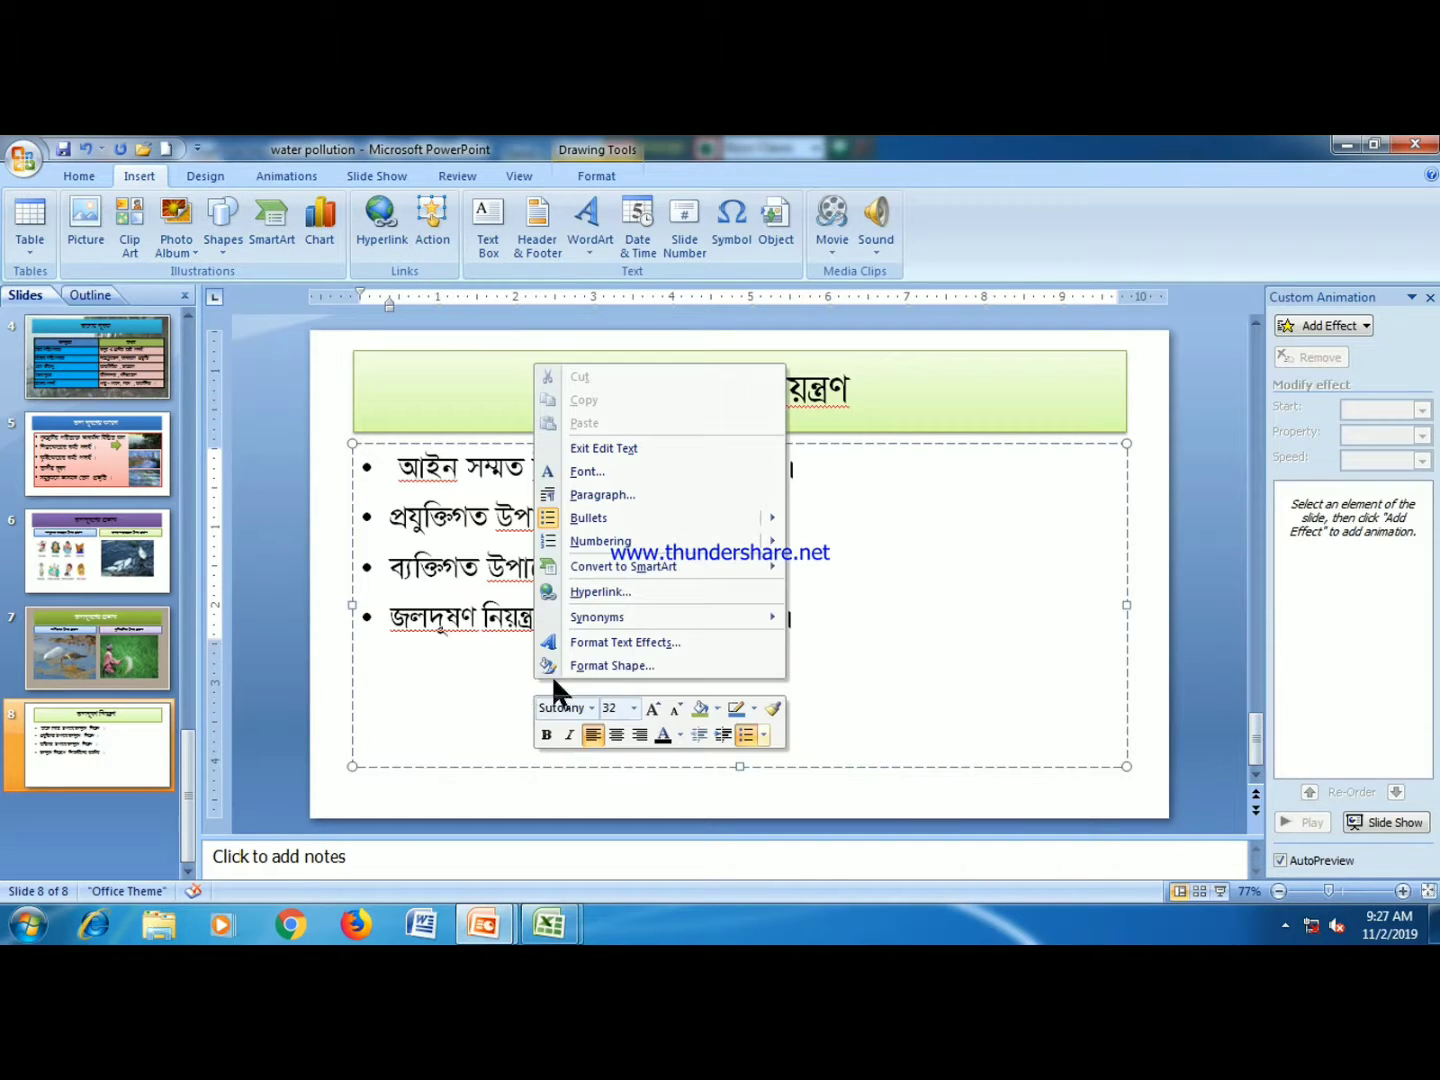
pyautogui.click(446, 703)
pyautogui.click(79, 176)
pyautogui.click(1085, 239)
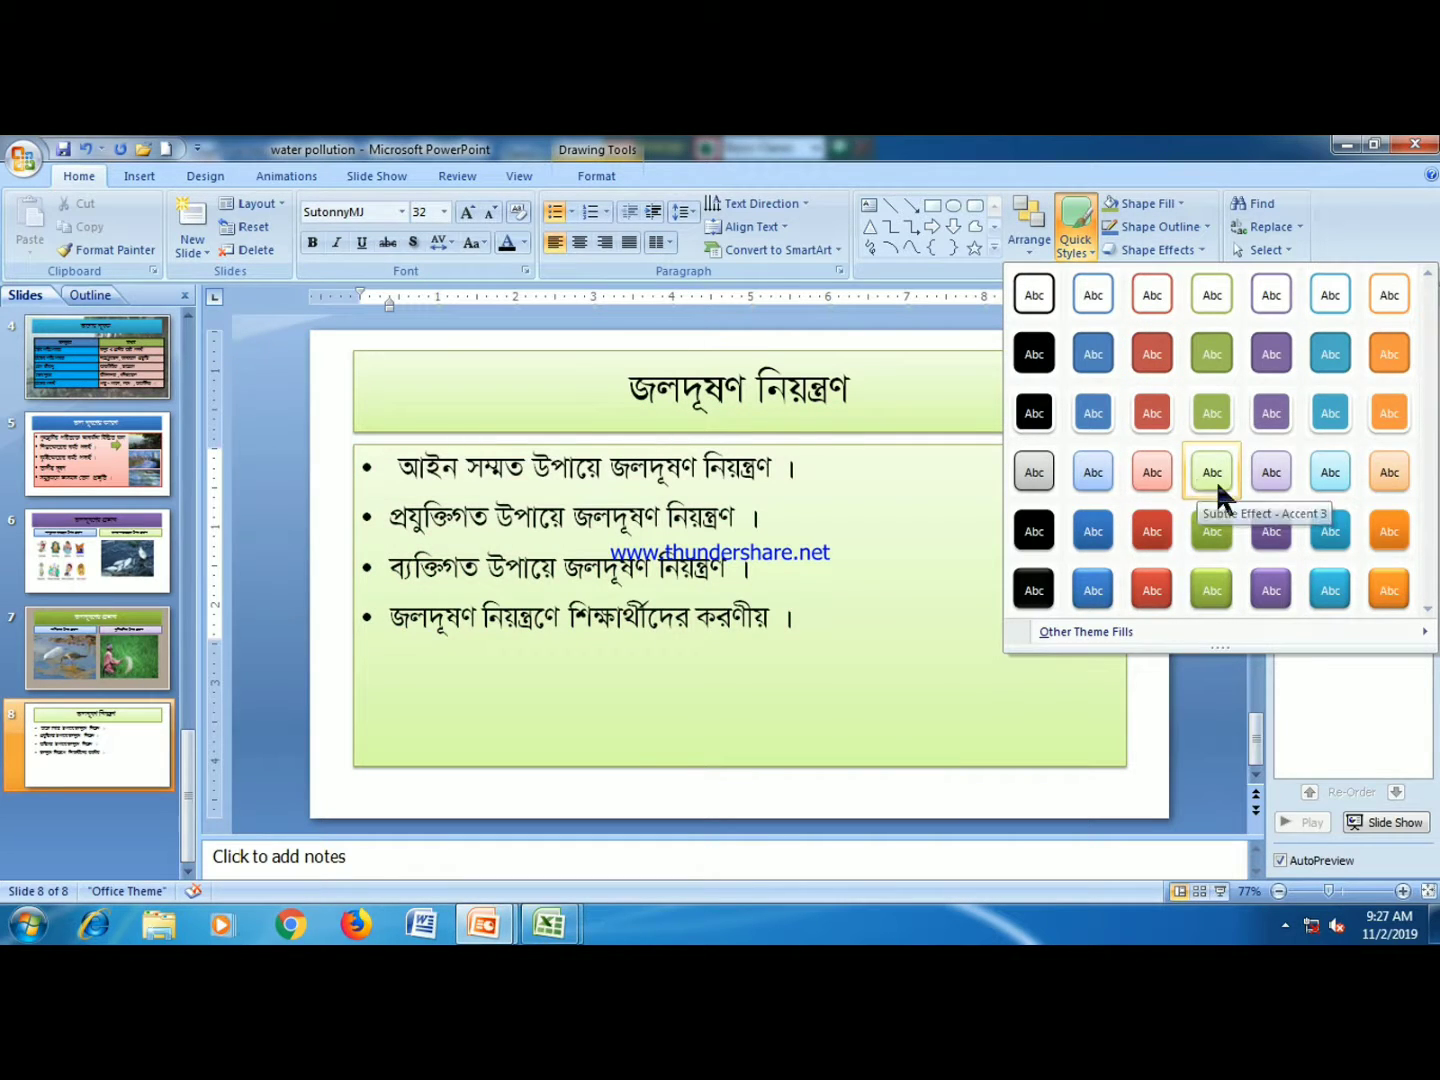
pyautogui.click(1272, 473)
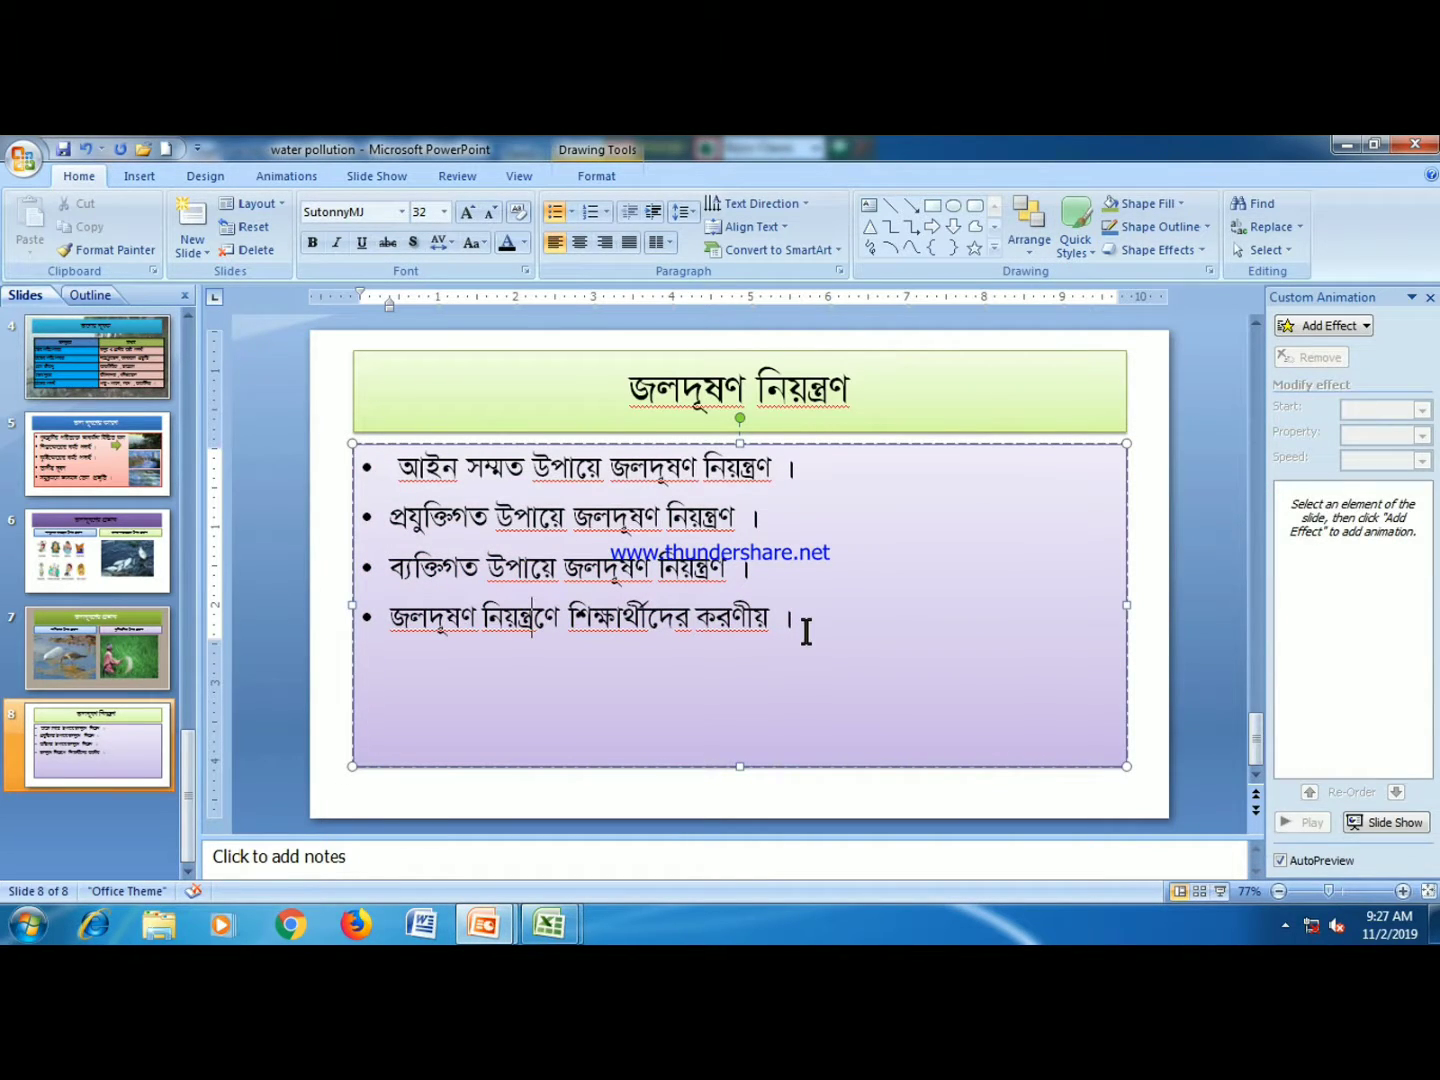
pyautogui.click(514, 724)
pyautogui.moveTo(740, 767); pyautogui.dragTo(740, 658)
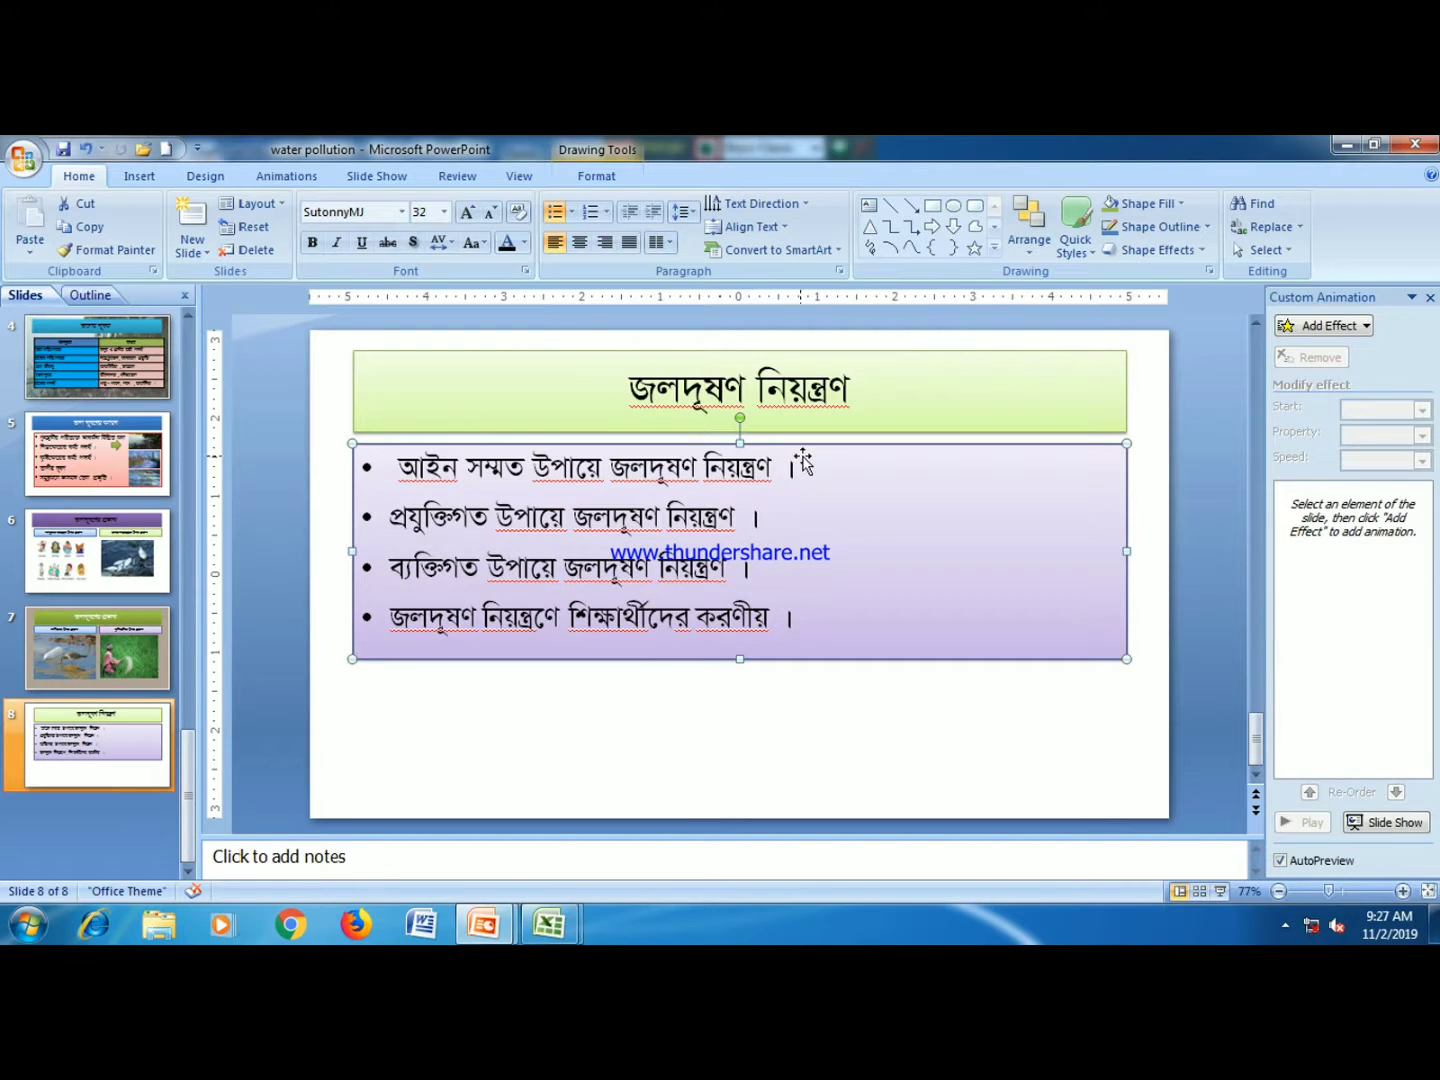
pyautogui.moveTo(806, 449); pyautogui.dragTo(815, 485)
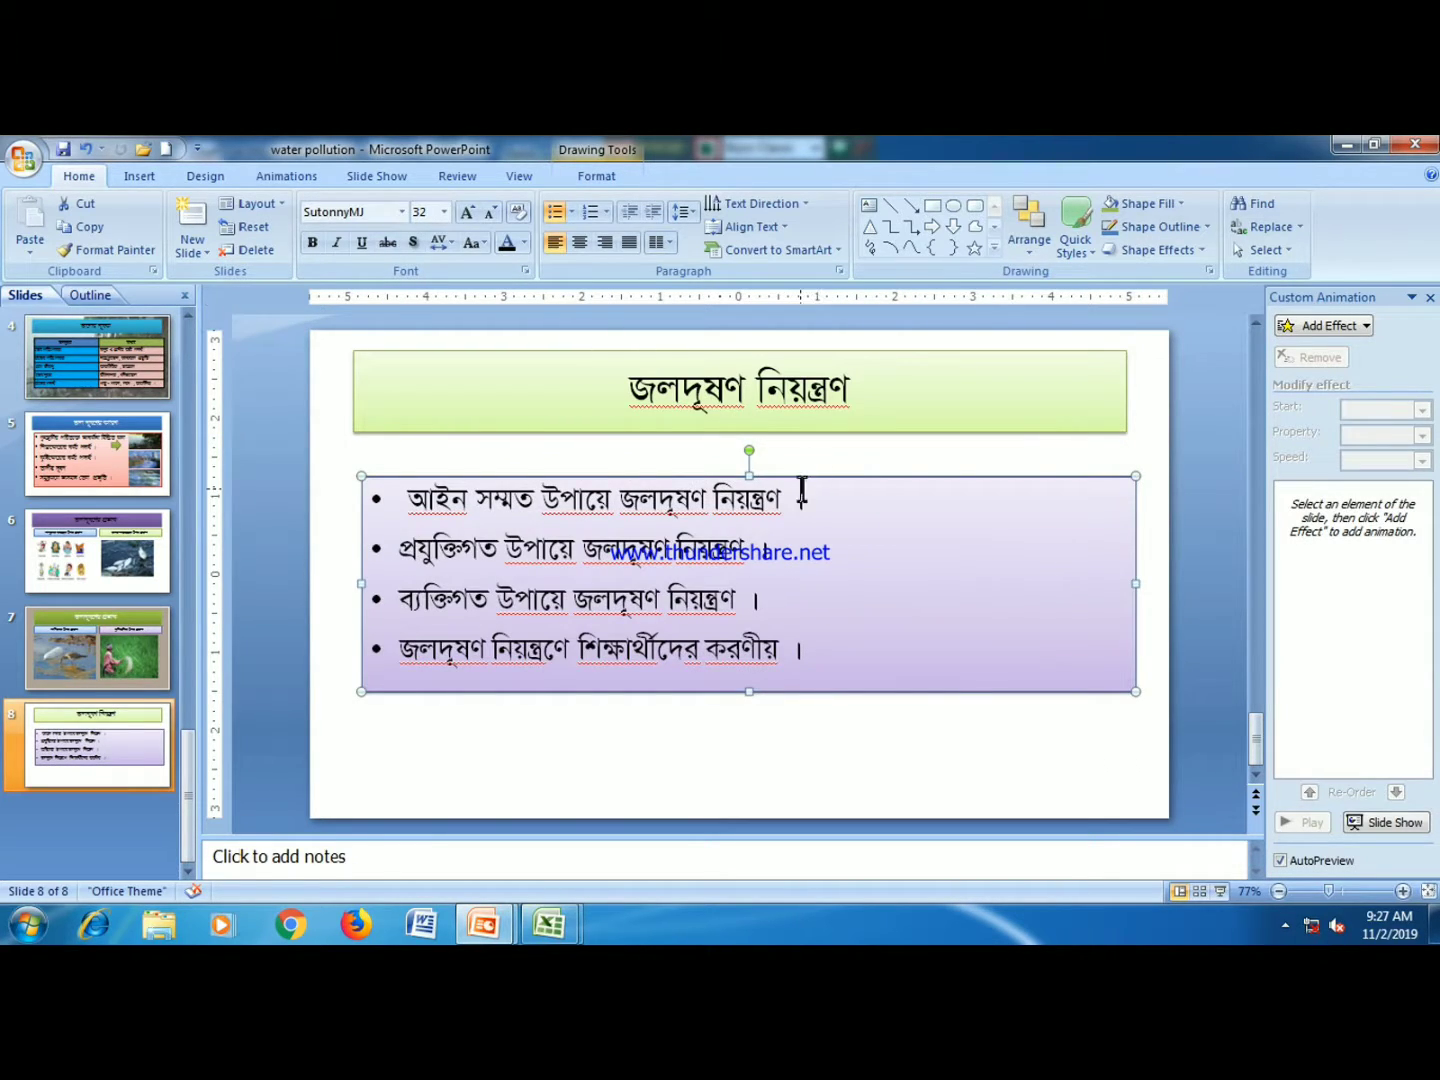
# - Grow the bullet text to 40 pt and stretch the box taller to fit
pyautogui.click(469, 215)
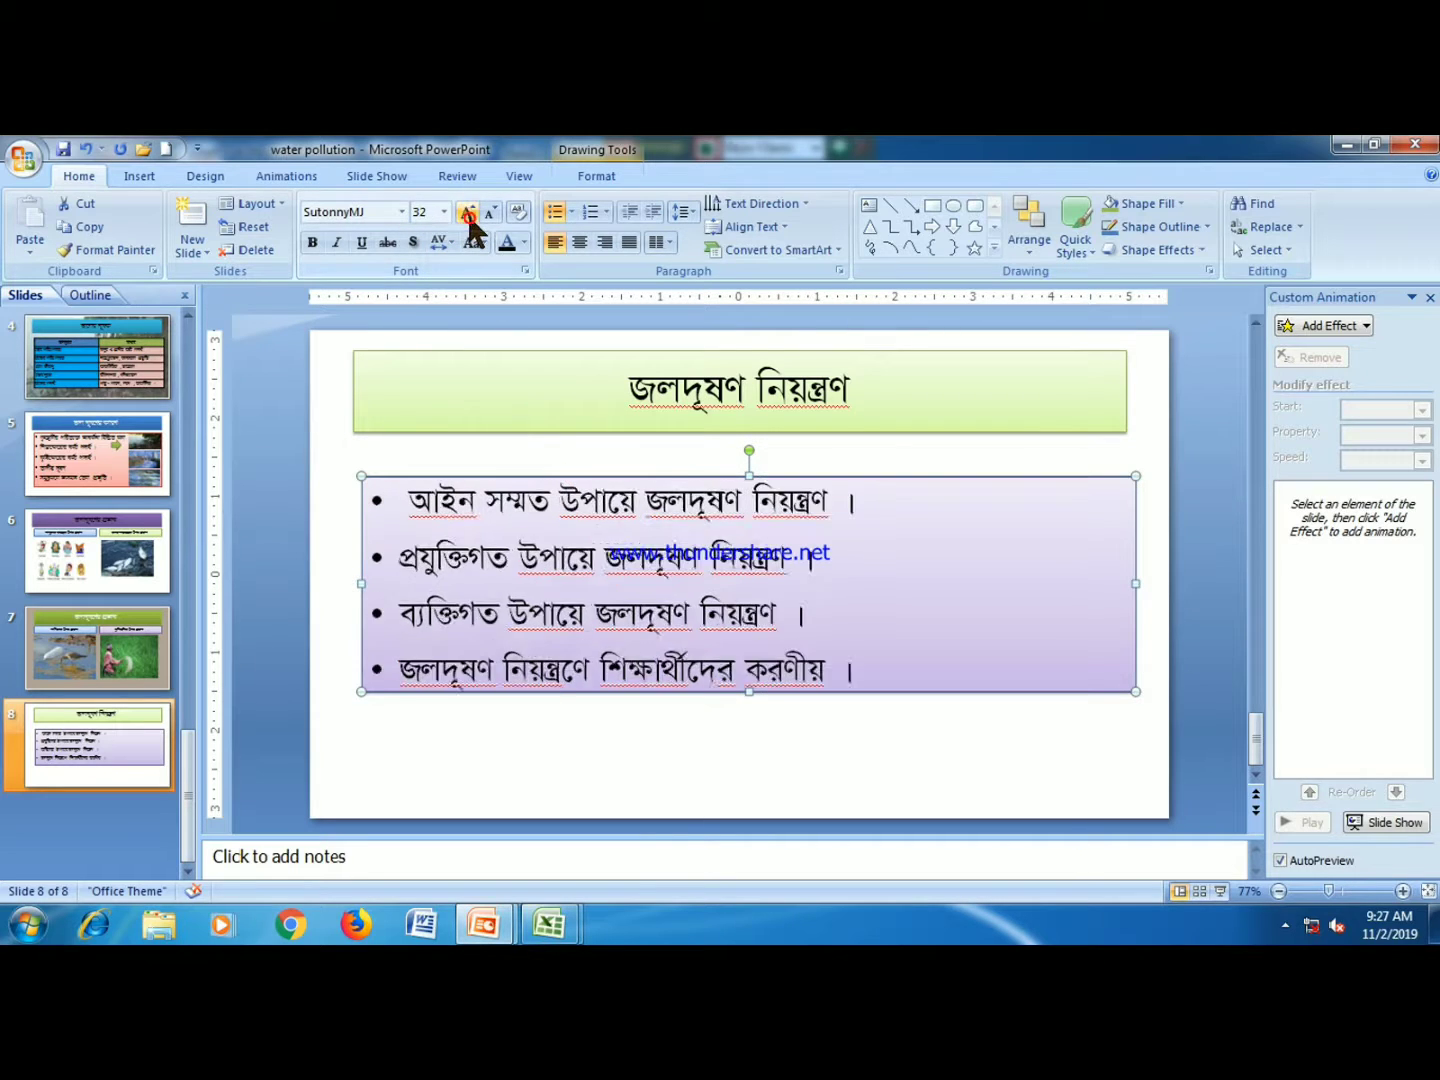
pyautogui.click(469, 215)
pyautogui.moveTo(749, 690); pyautogui.dragTo(750, 783)
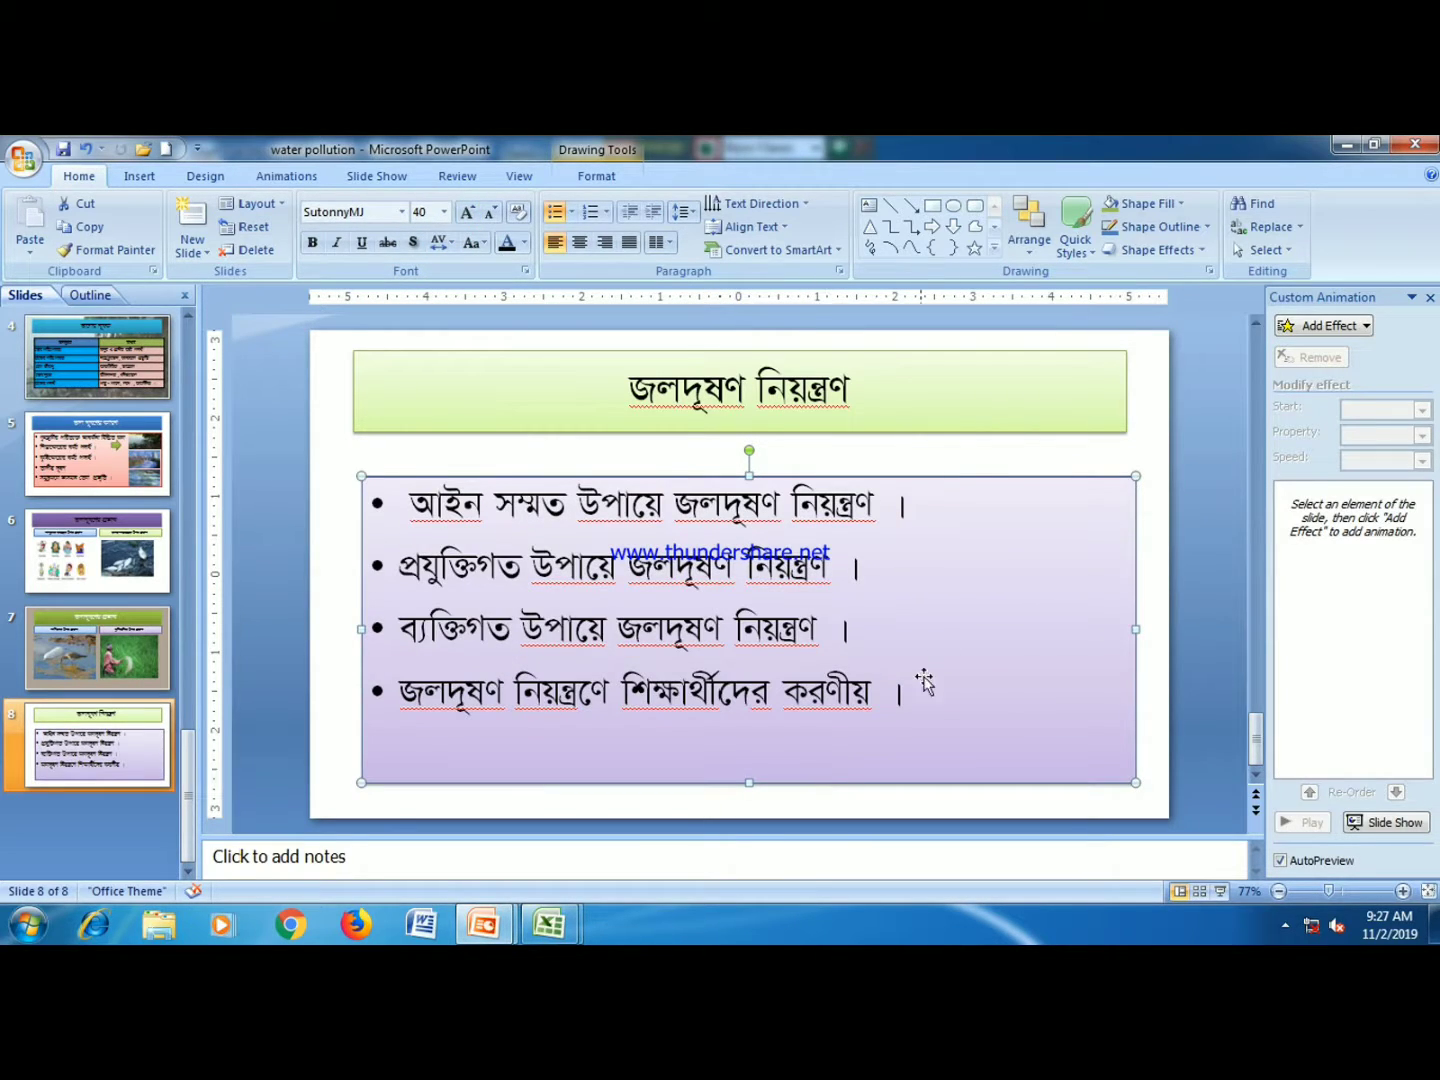
pyautogui.click(963, 462)
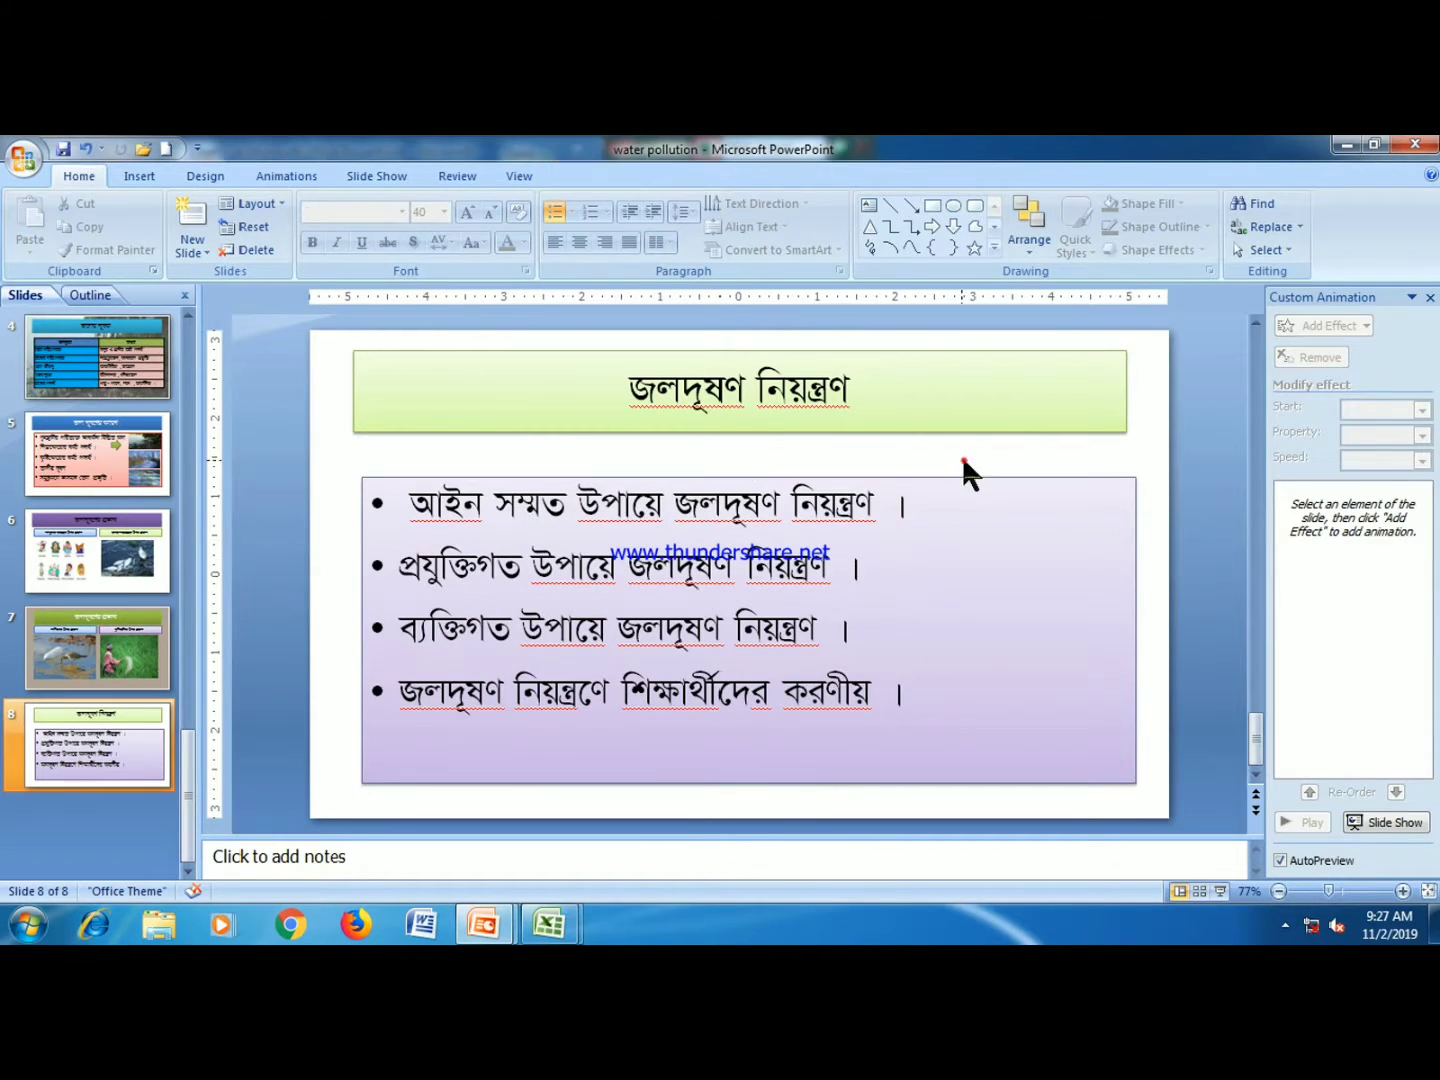
pyautogui.click(96, 805)
# - Add a blank slide 9 with a top-width SutonnyMJ text box reading 'উৎস:' and a new line
pyautogui.click(194, 252)
pyautogui.click(224, 545)
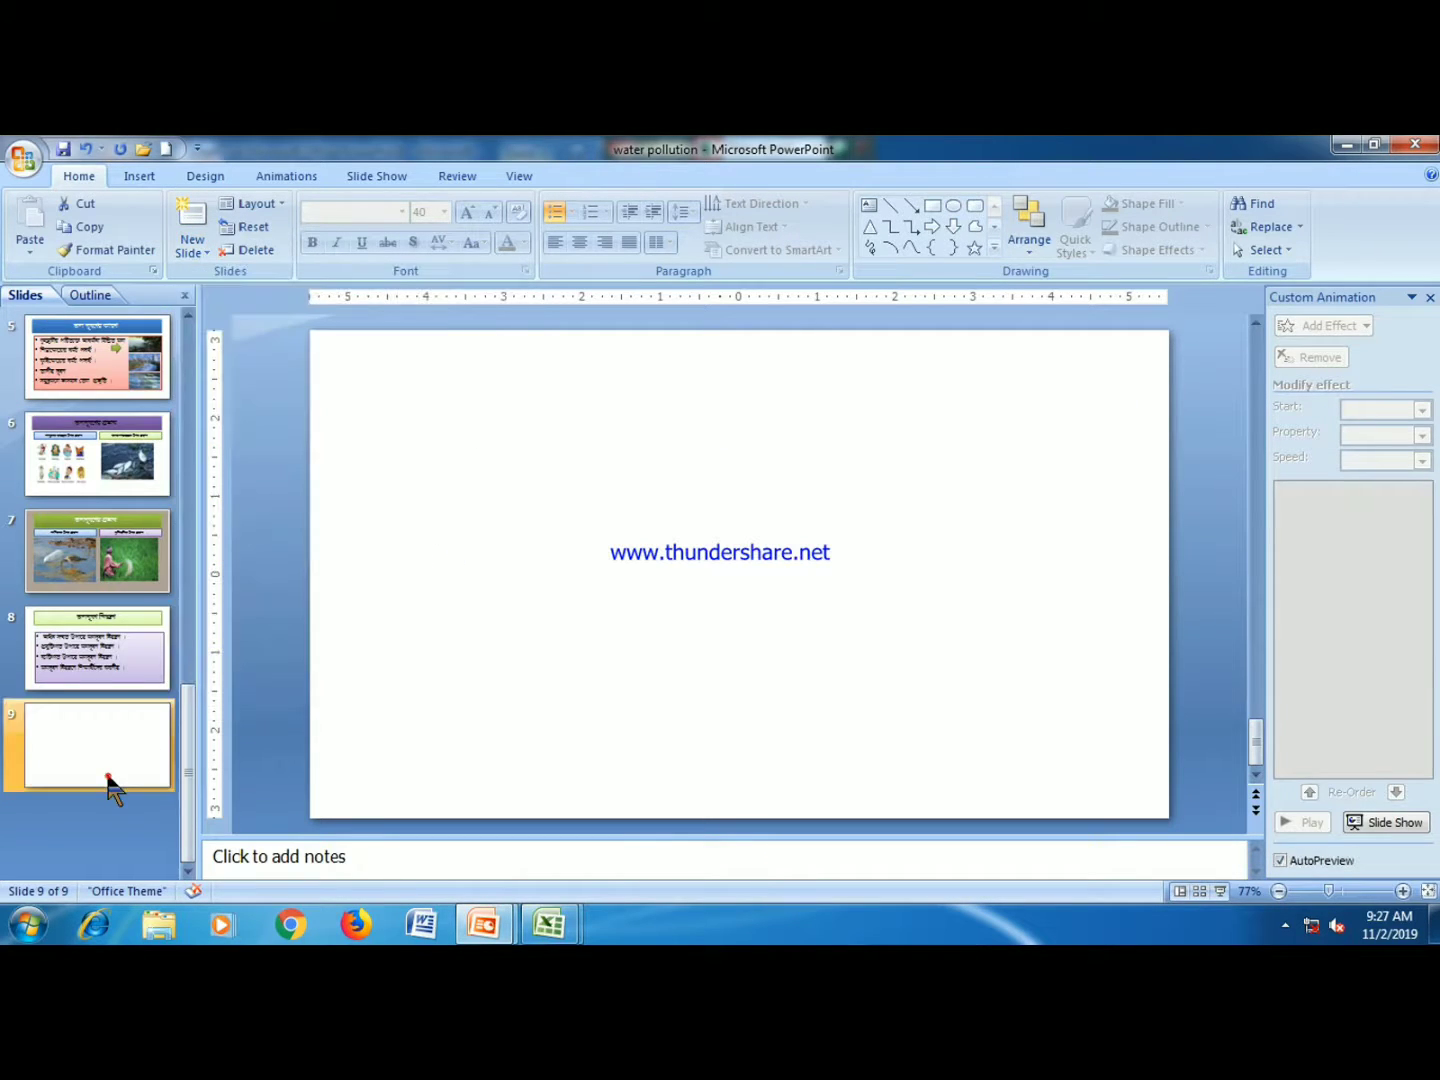
pyautogui.click(869, 206)
pyautogui.moveTo(394, 378); pyautogui.dragTo(1114, 760)
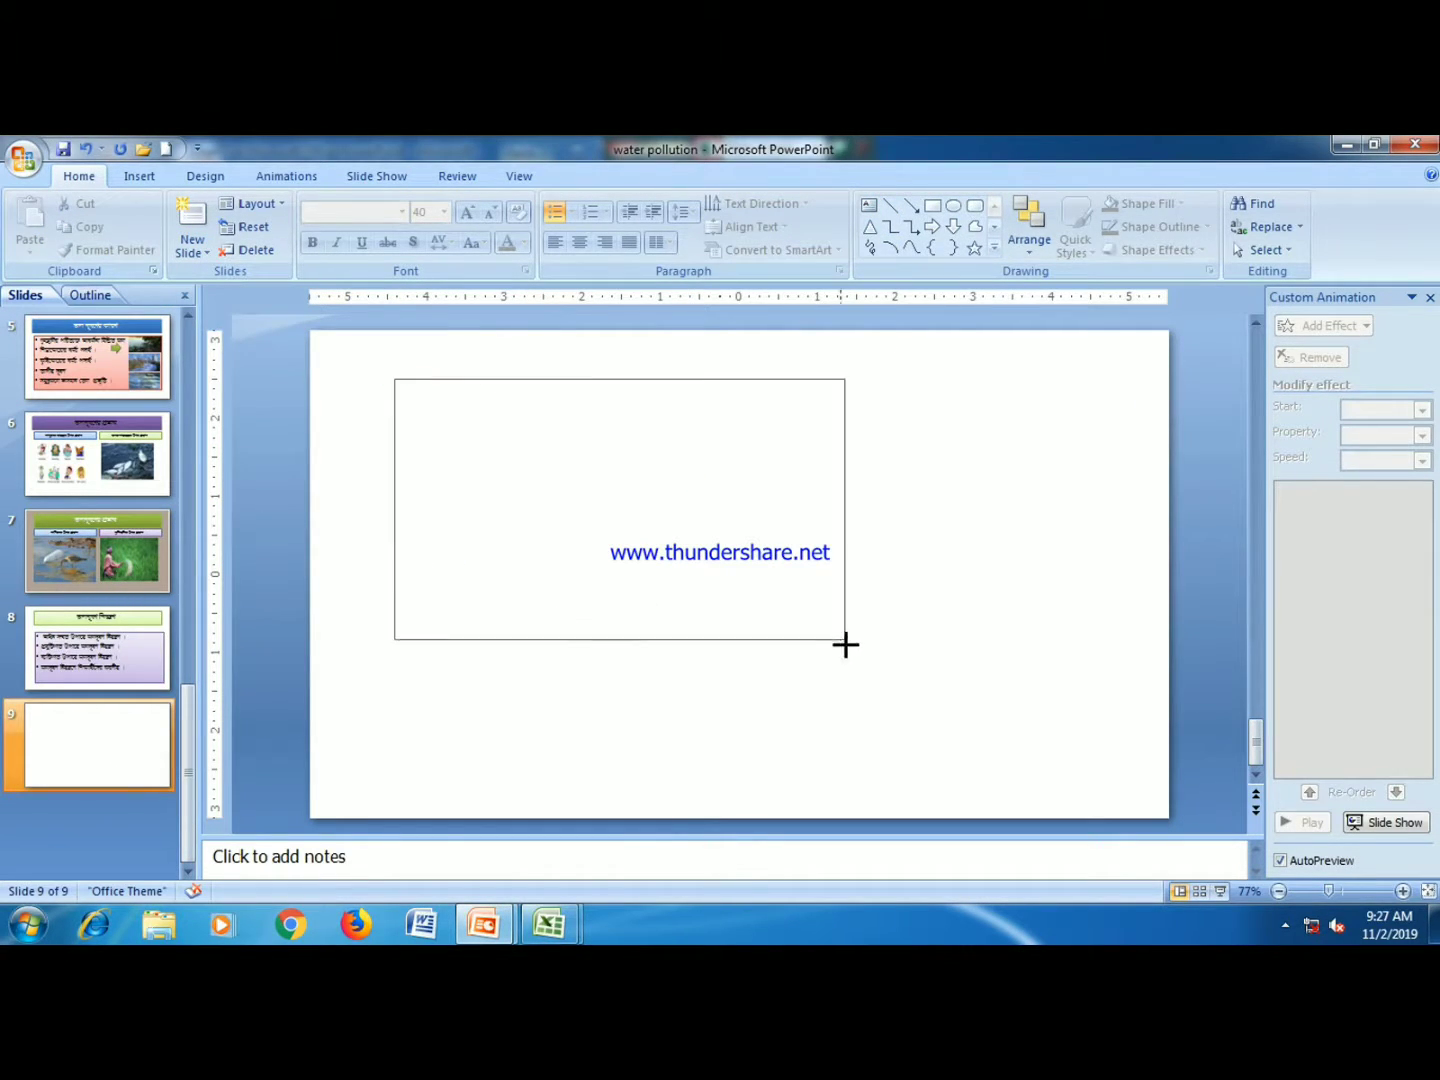
pyautogui.click(401, 212)
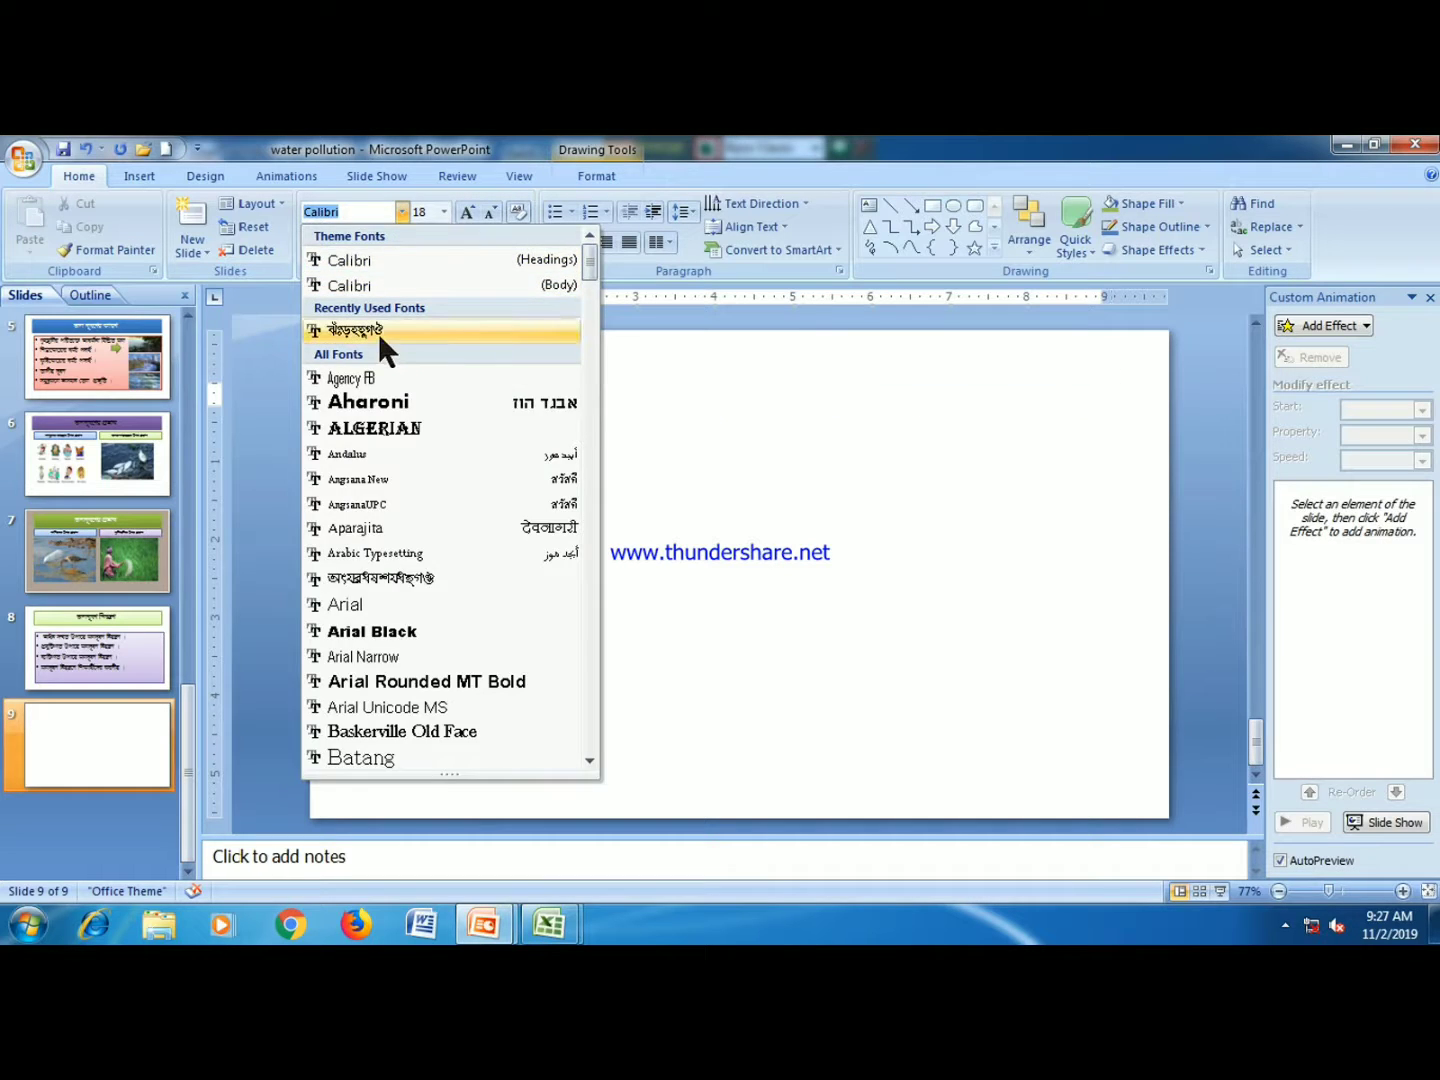
pyautogui.click(378, 332)
pyautogui.write('উৎস:')
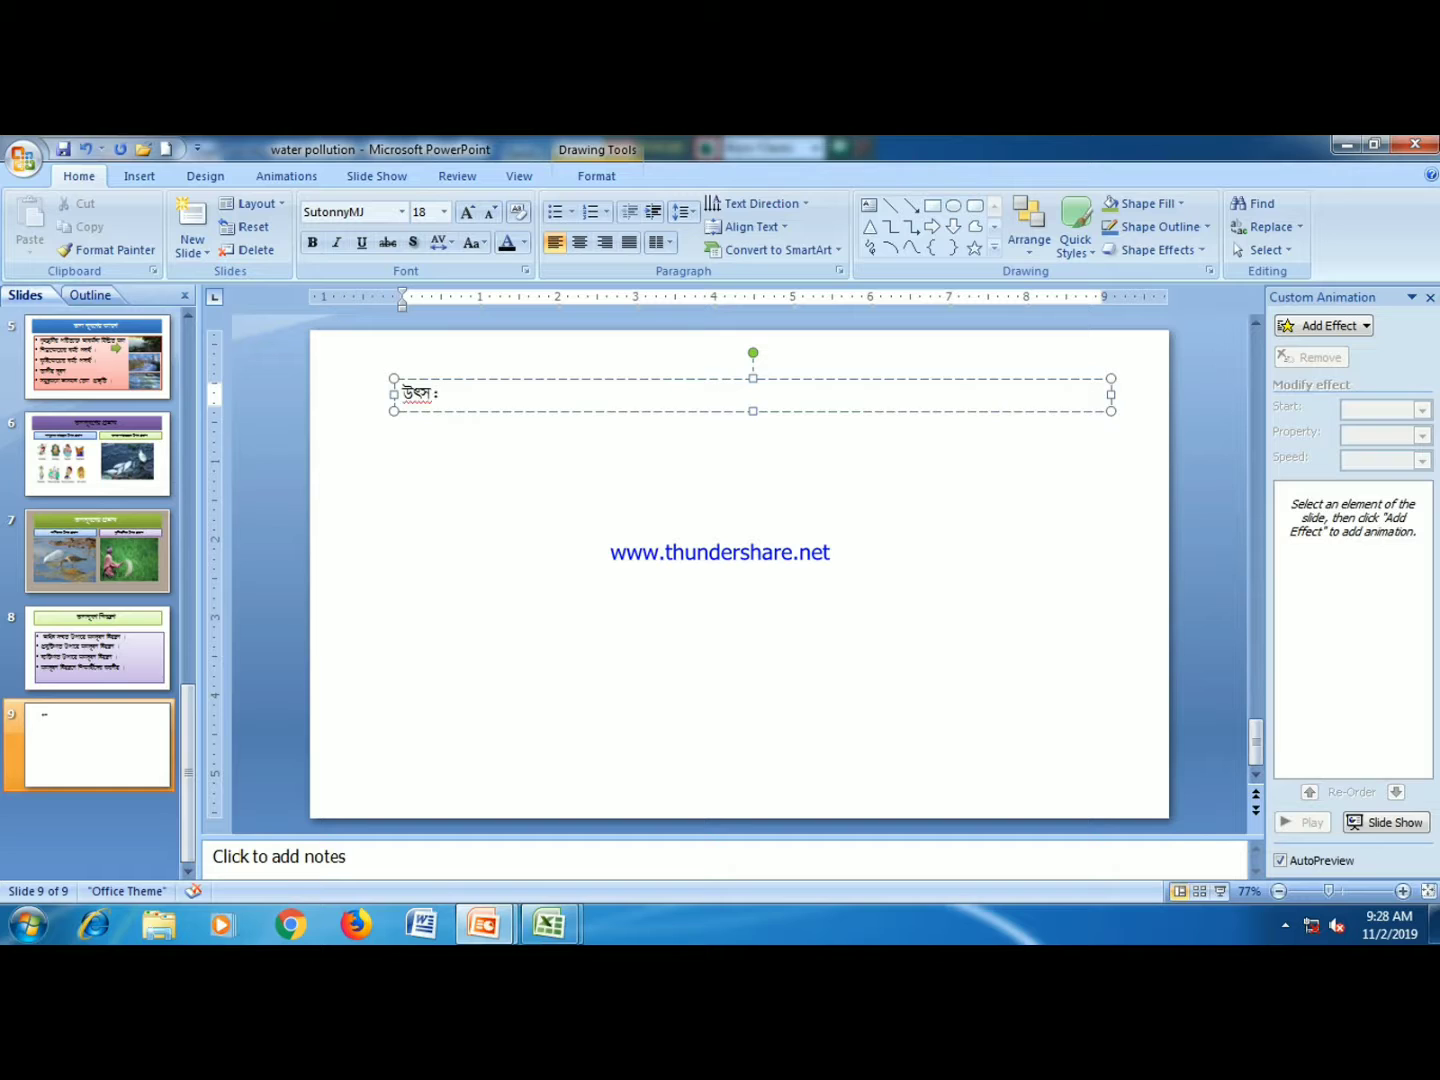
pyautogui.press('Return')
pyautogui.press('Return')
pyautogui.press('Return')
pyautogui.press('Return')
pyautogui.press('Return')
pyautogui.press('Return')
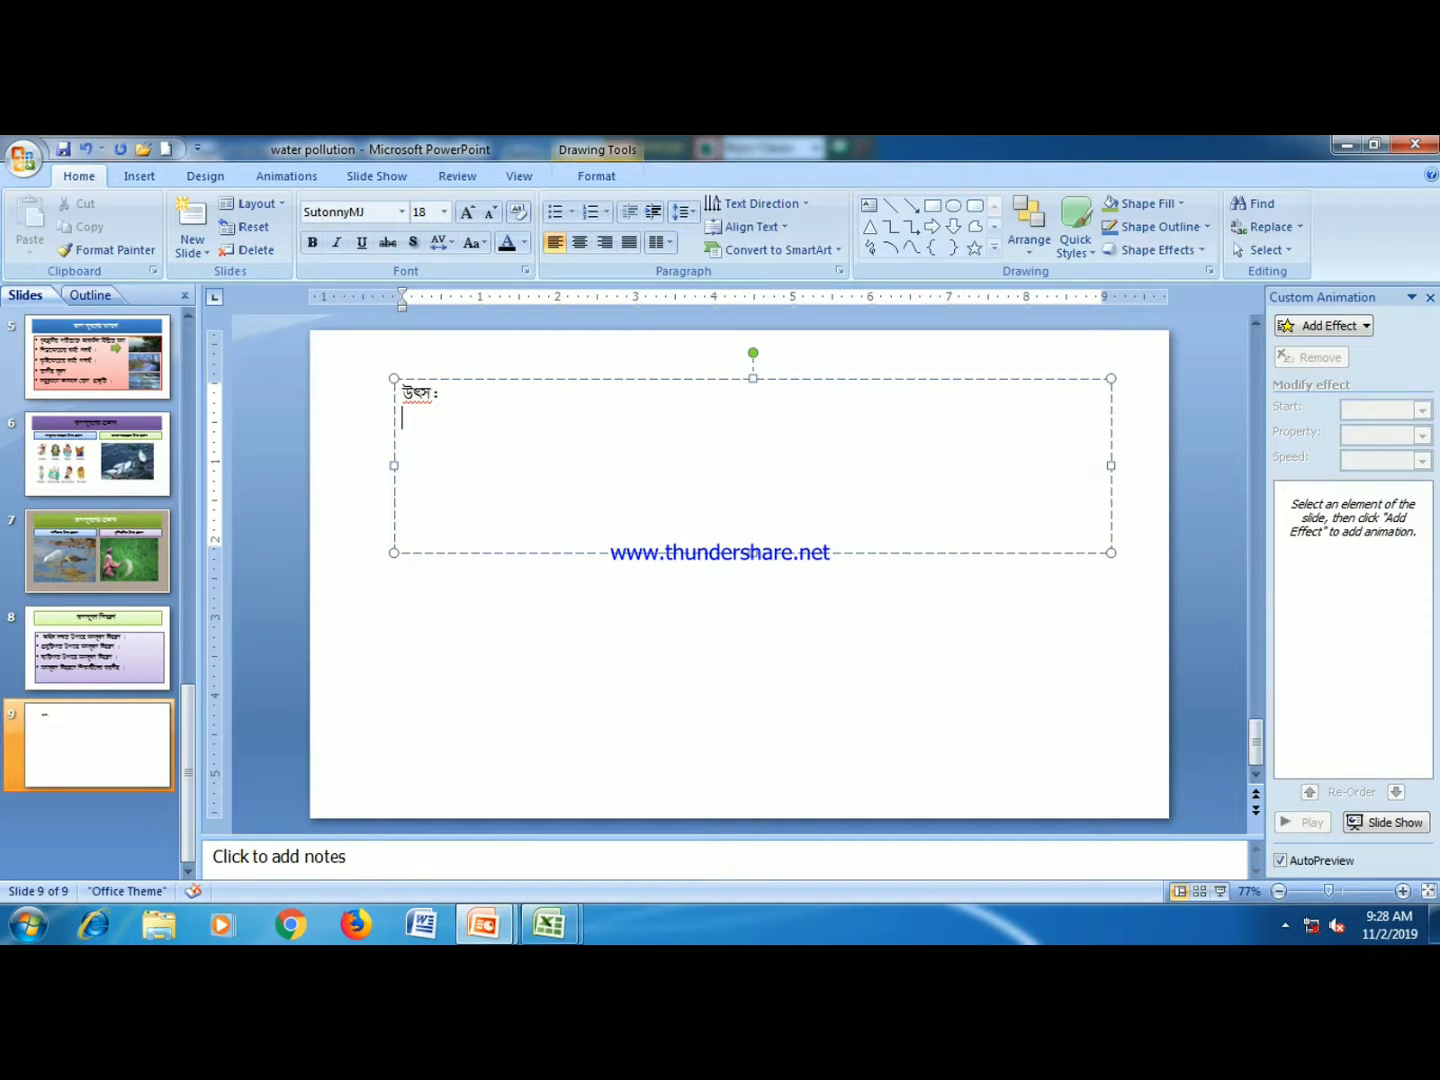
# - Switch between the Insert and Home ribbons, then bring up the recent documents list
pyautogui.click(139, 175)
pyautogui.click(79, 175)
pyautogui.moveTo(484, 923)
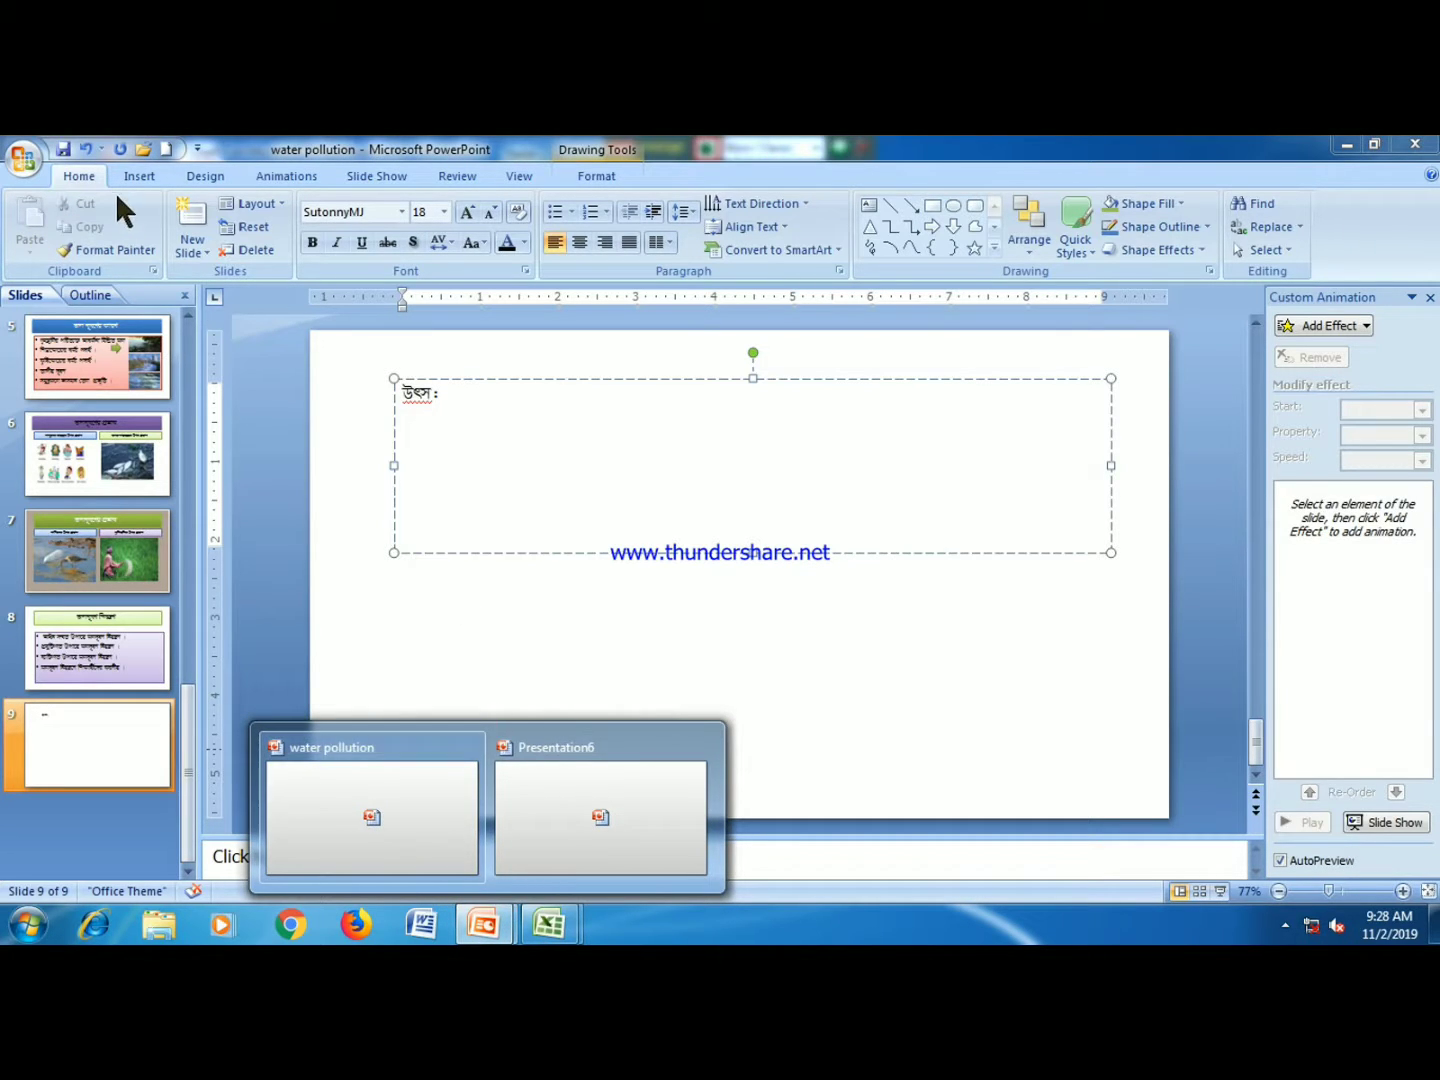
pyautogui.click(23, 158)
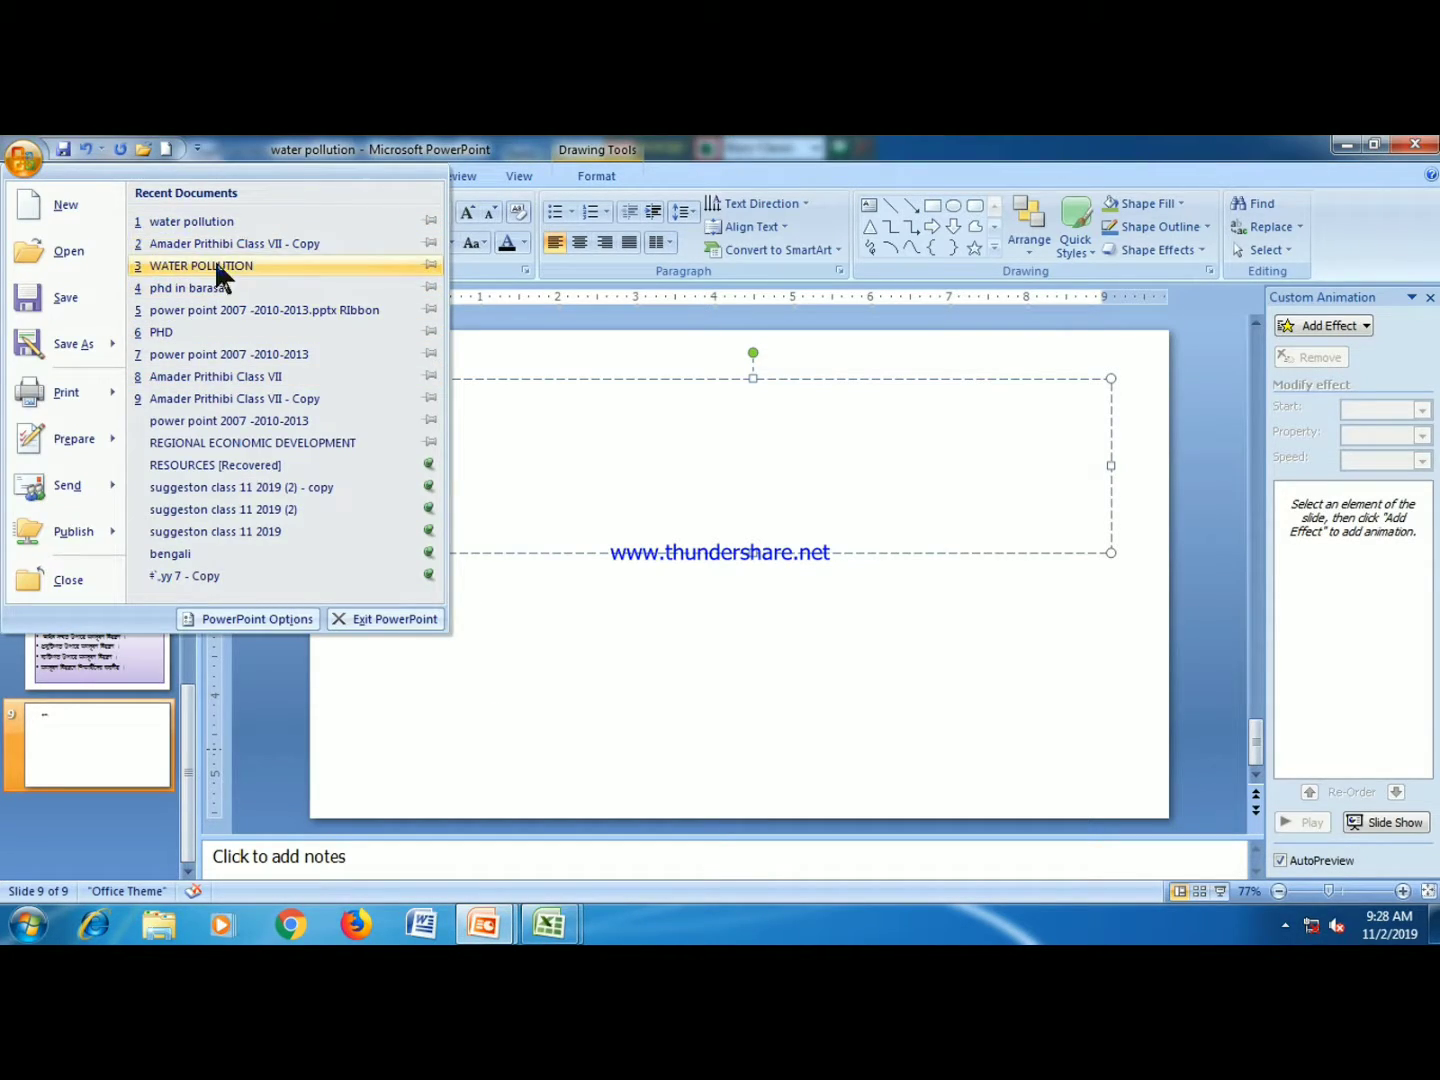
# - Try reopening WATER POLLUTION from recent files, dismiss the path error, and delete the stray second line
pyautogui.click(214, 257)
pyautogui.click(735, 585)
pyautogui.click(23, 157)
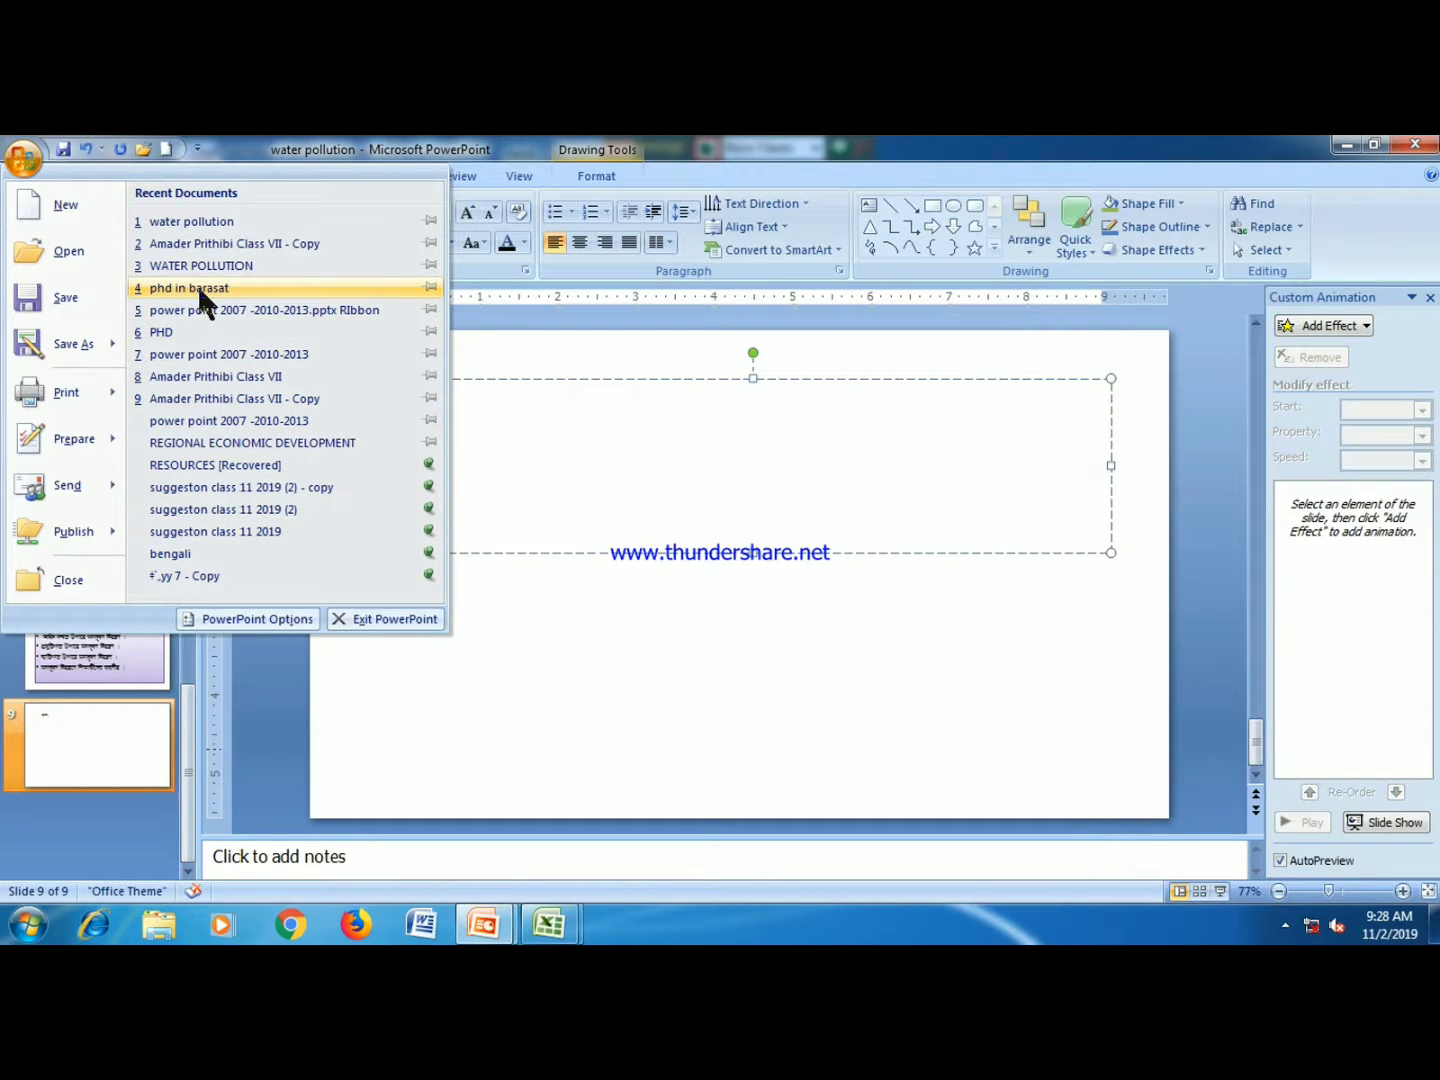
pyautogui.click(478, 476)
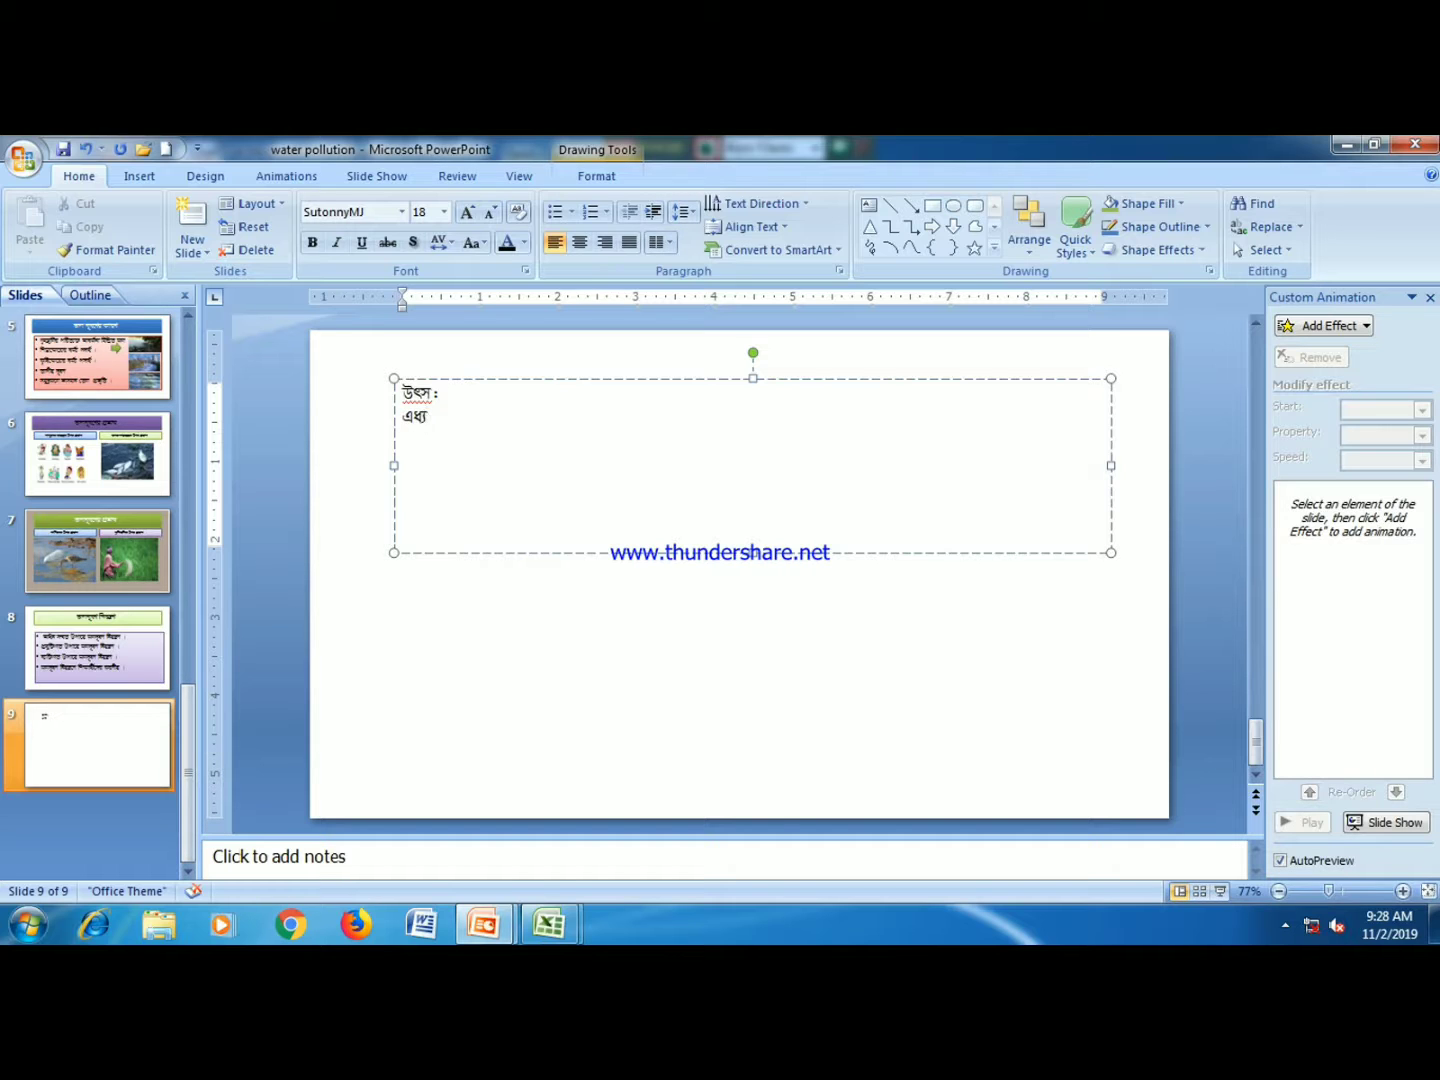
pyautogui.press('BackSpace')
pyautogui.press('BackSpace')
pyautogui.press('BackSpace')
# - Minimize the presentation and chart-data window, then open a maximized Computer window
pyautogui.click(1346, 146)
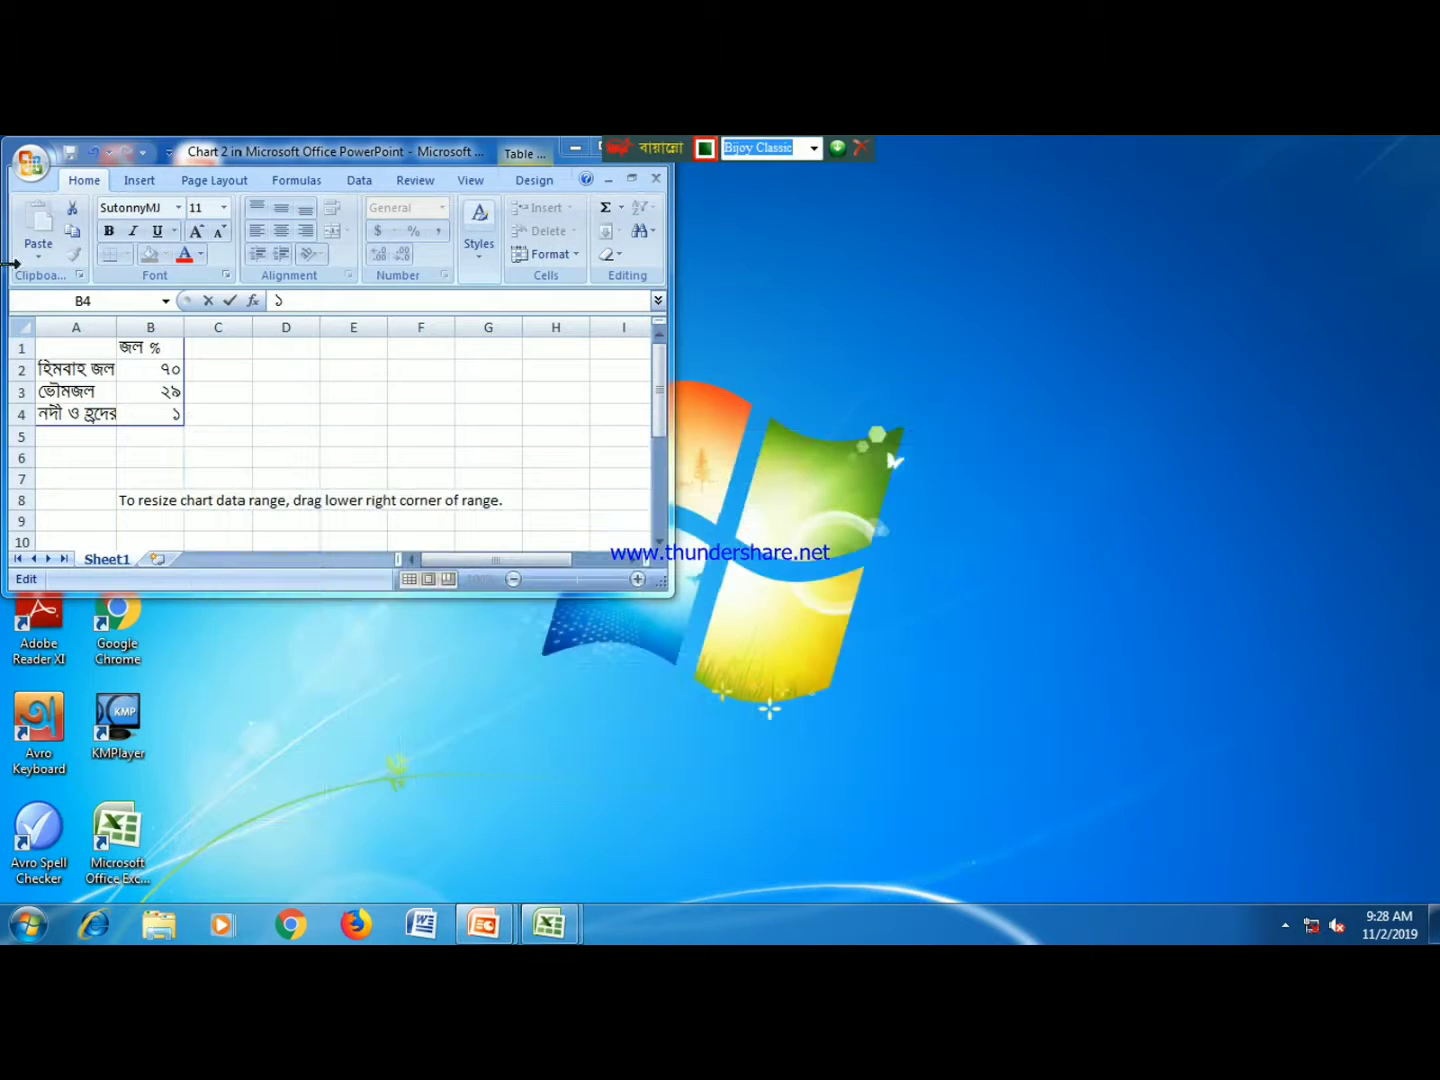
pyautogui.click(603, 146)
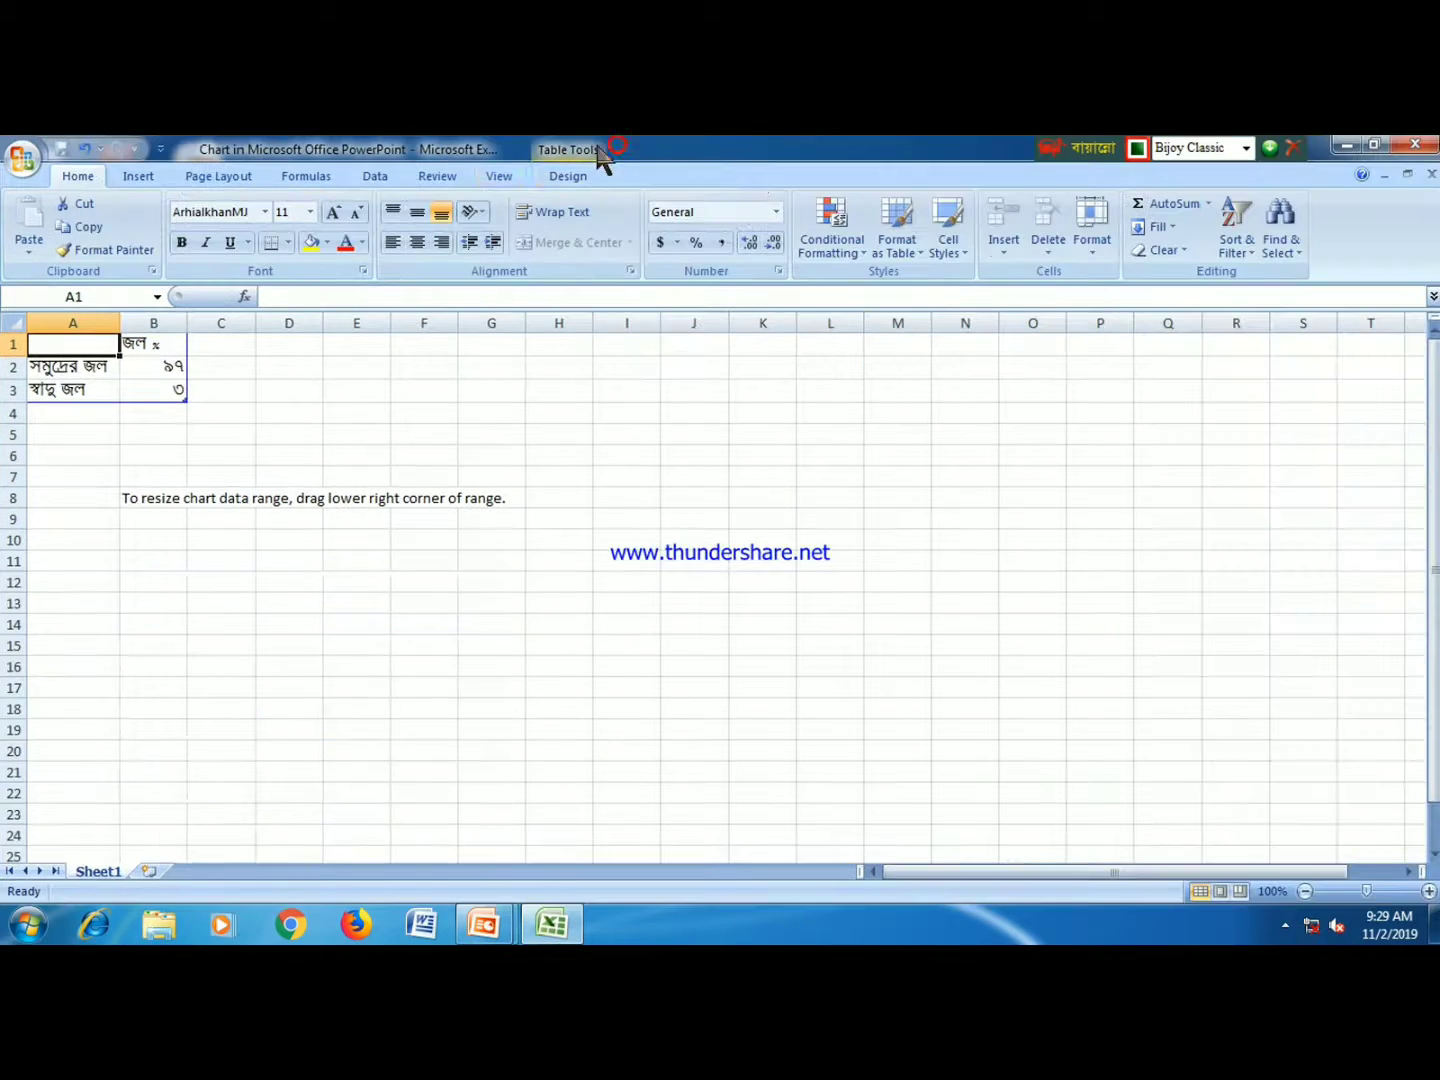
pyautogui.click(1360, 150)
pyautogui.doubleClick(38, 176)
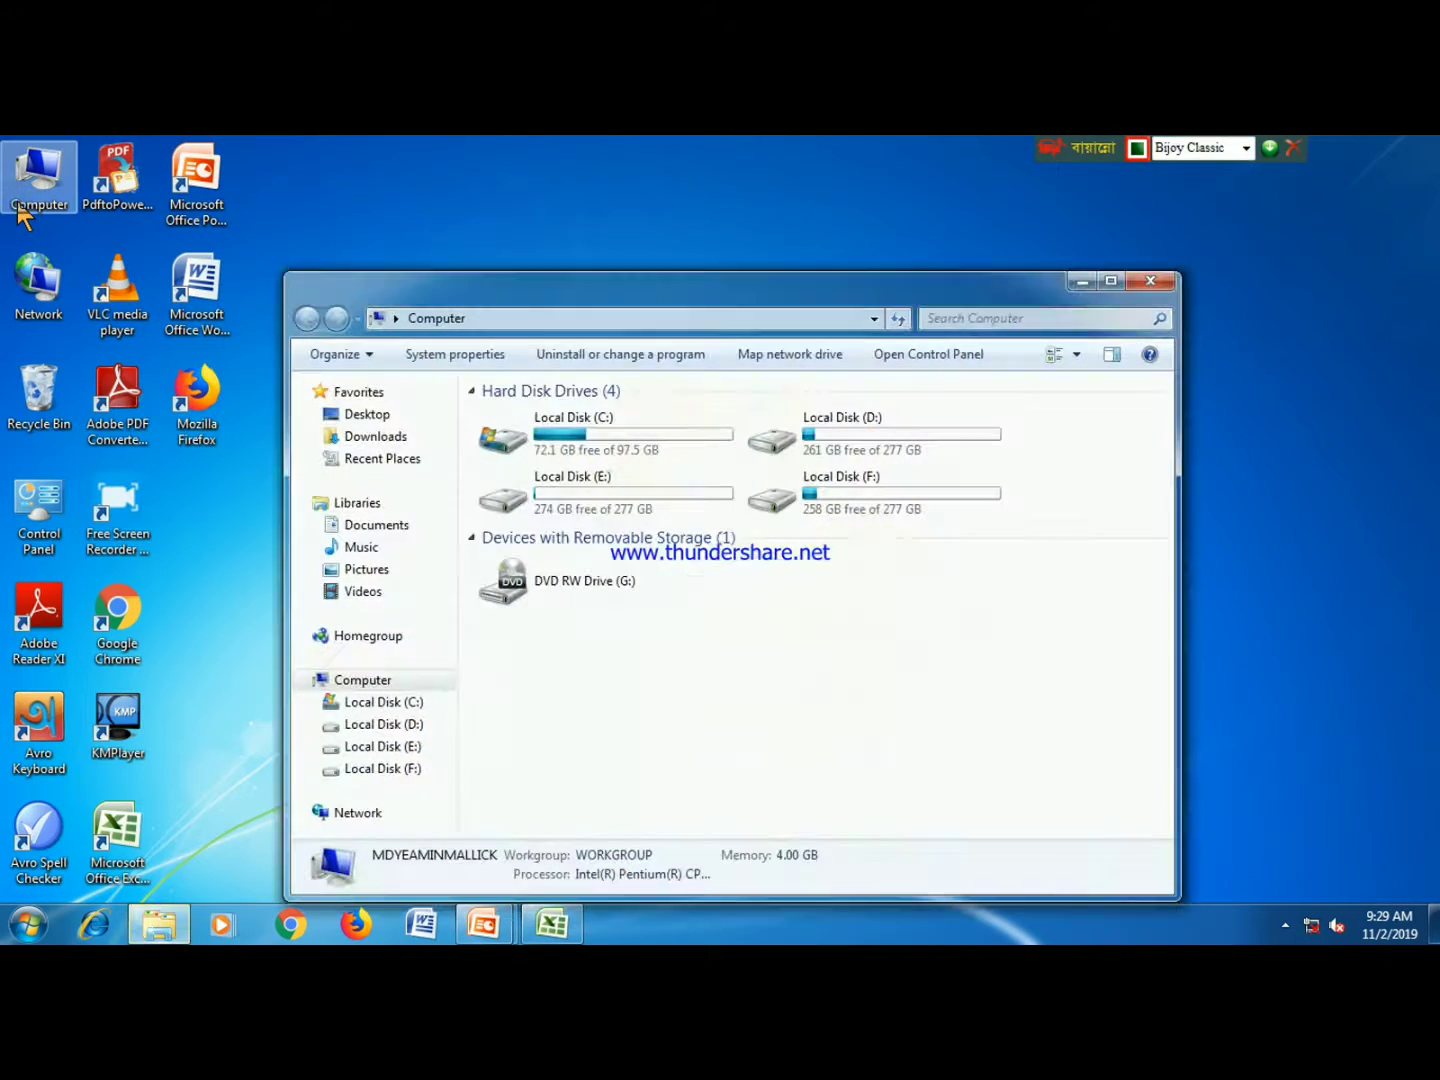
pyautogui.doubleClick(1121, 288)
# - Browse Local Disk F's WATER POLLUTION folder and local disk G's Waste Management folders
pyautogui.doubleClick(1042, 315)
pyautogui.doubleClick(323, 316)
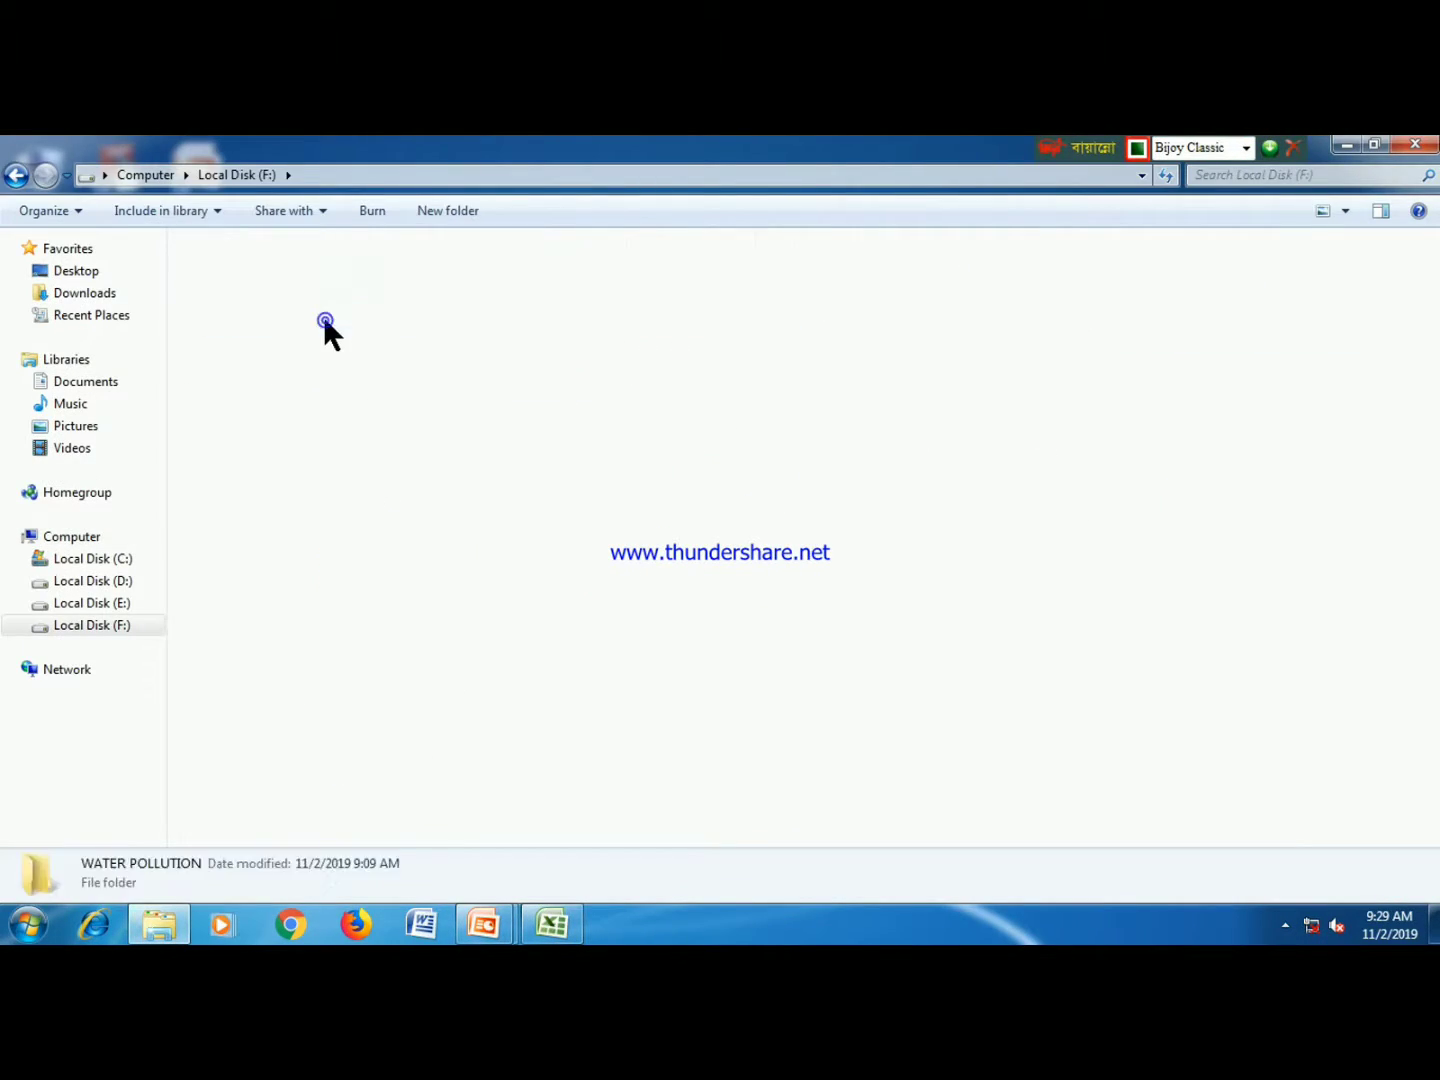
pyautogui.click(16, 175)
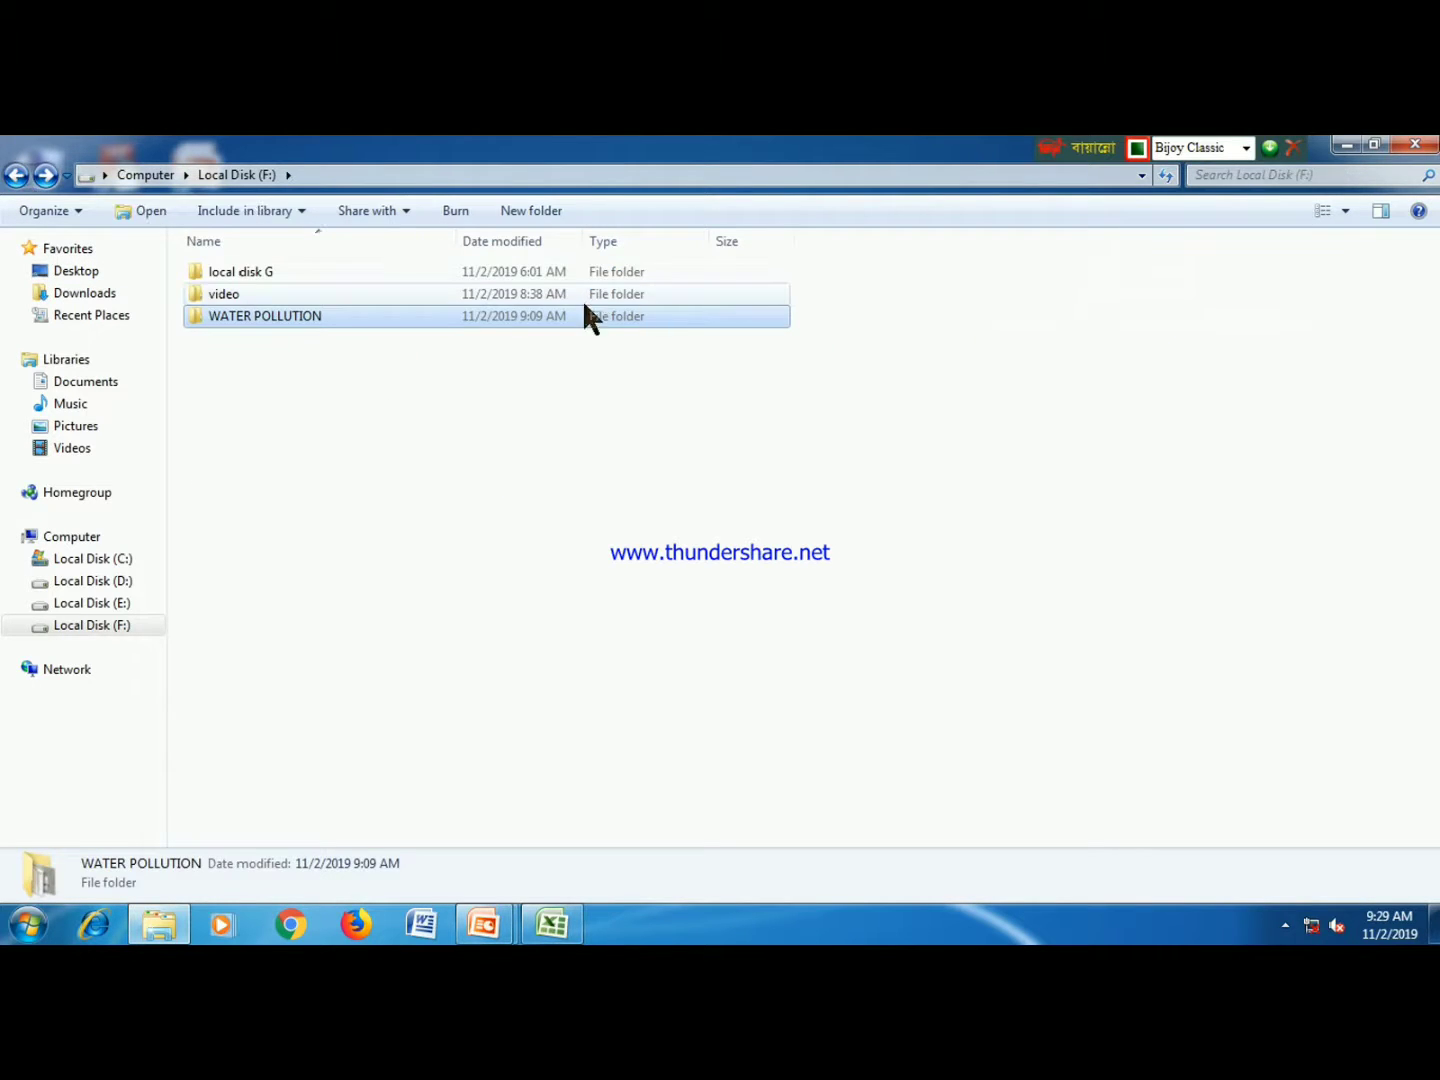
pyautogui.doubleClick(311, 274)
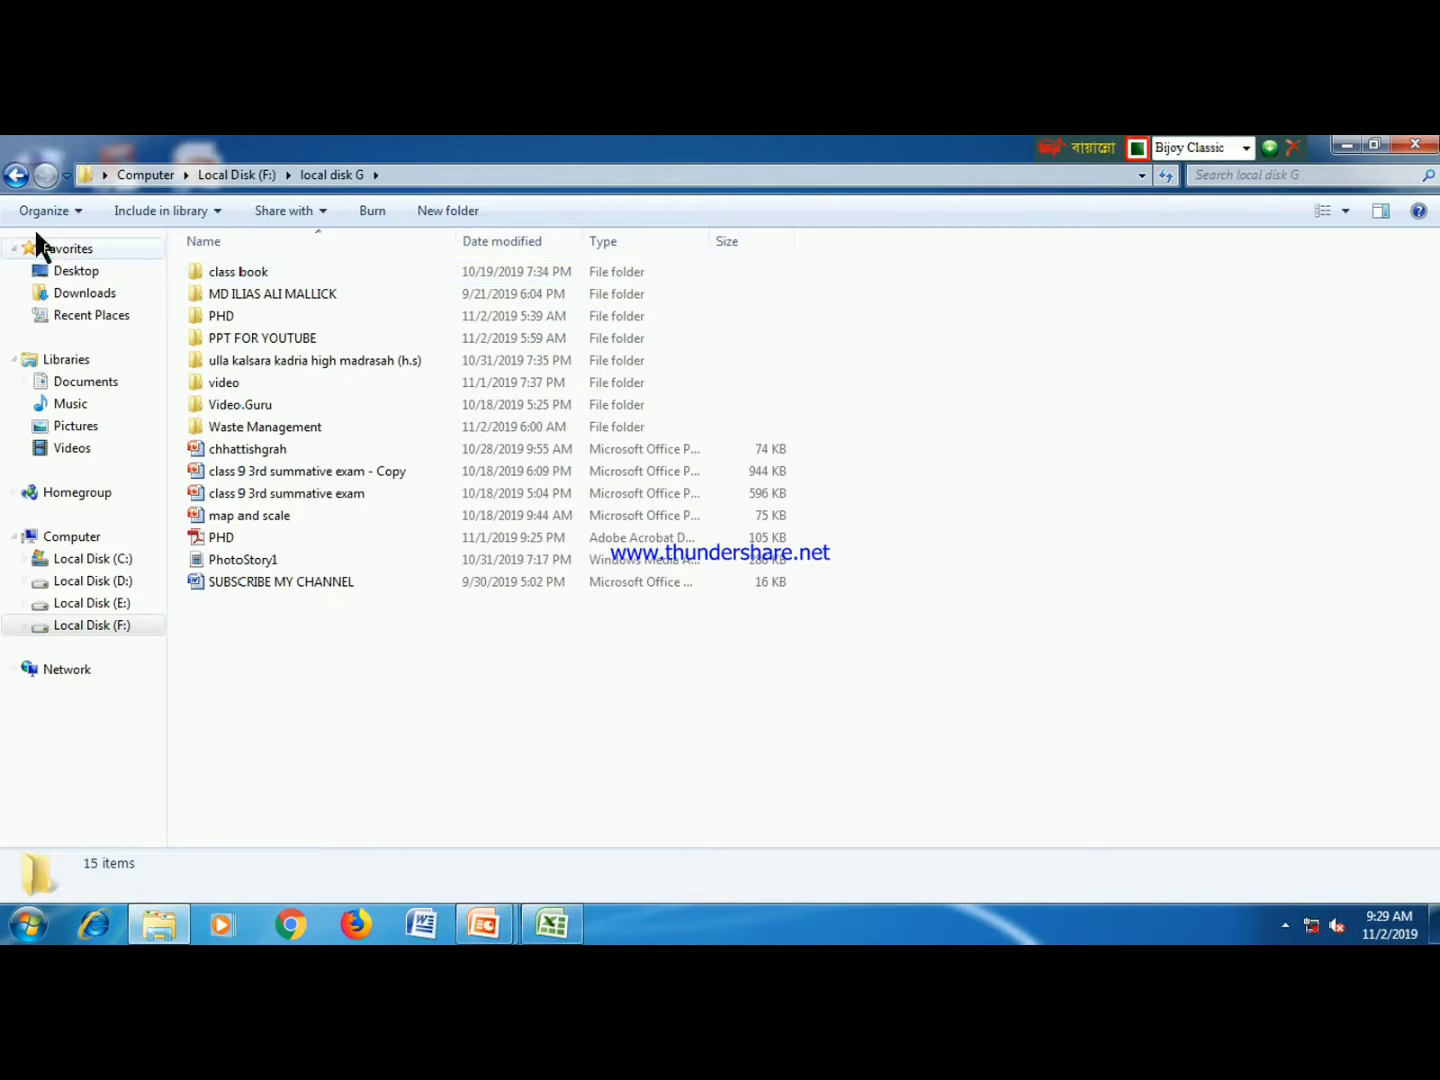
pyautogui.doubleClick(265, 428)
pyautogui.doubleClick(288, 298)
pyautogui.click(16, 176)
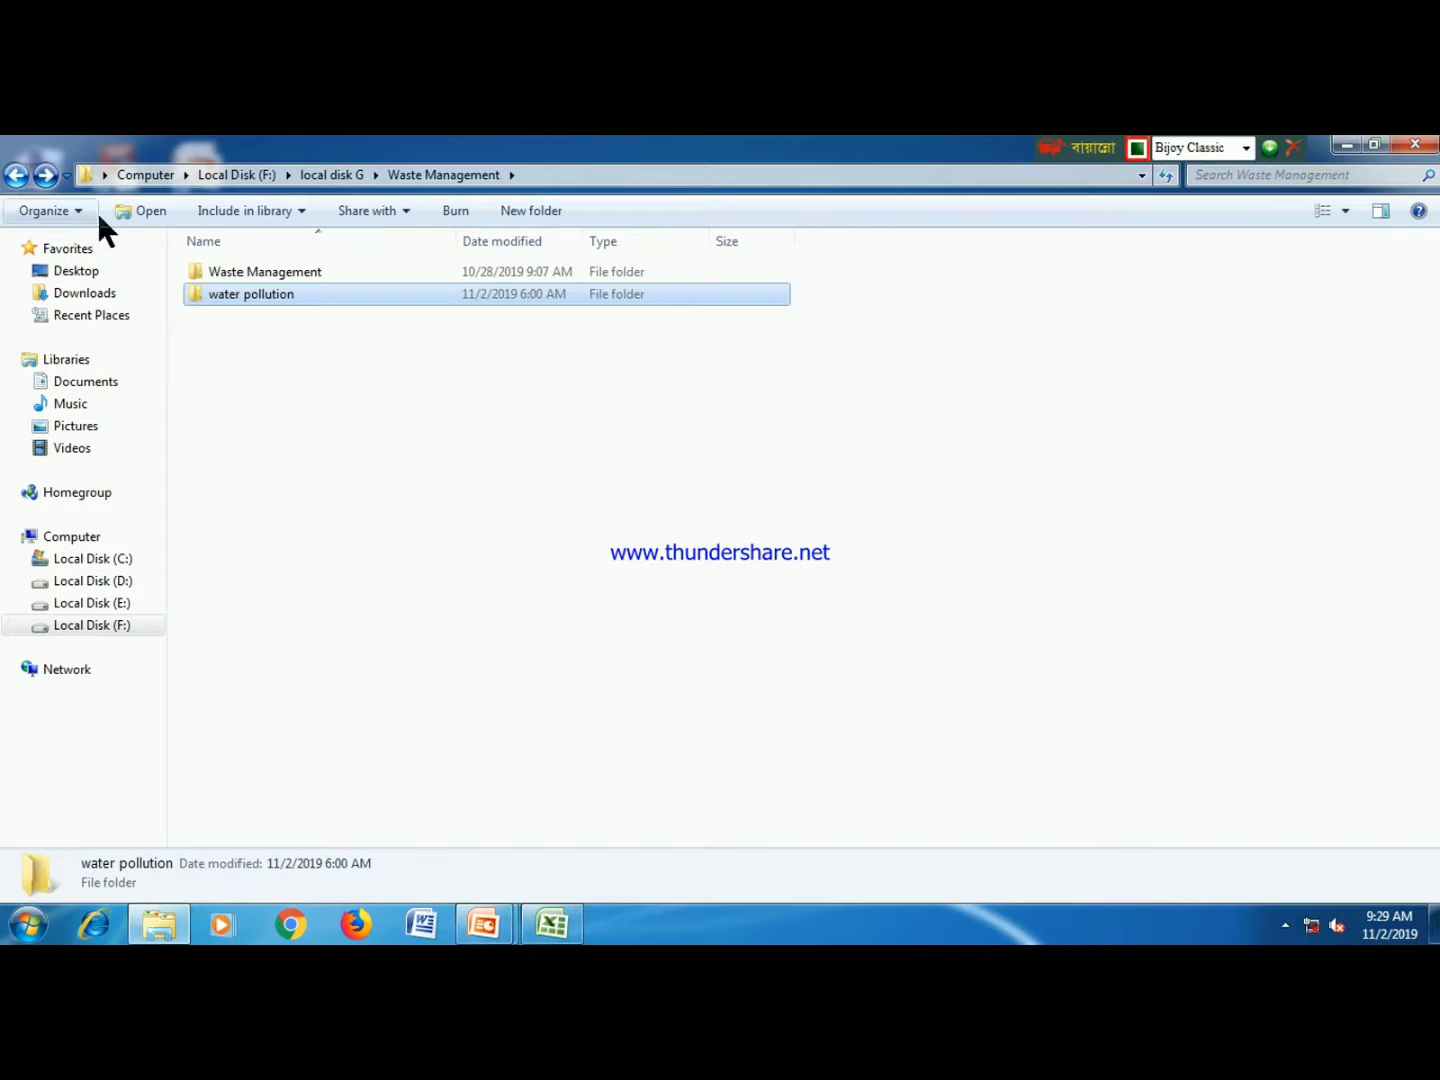
pyautogui.doubleClick(262, 272)
pyautogui.scroll(-1, 565, 485)
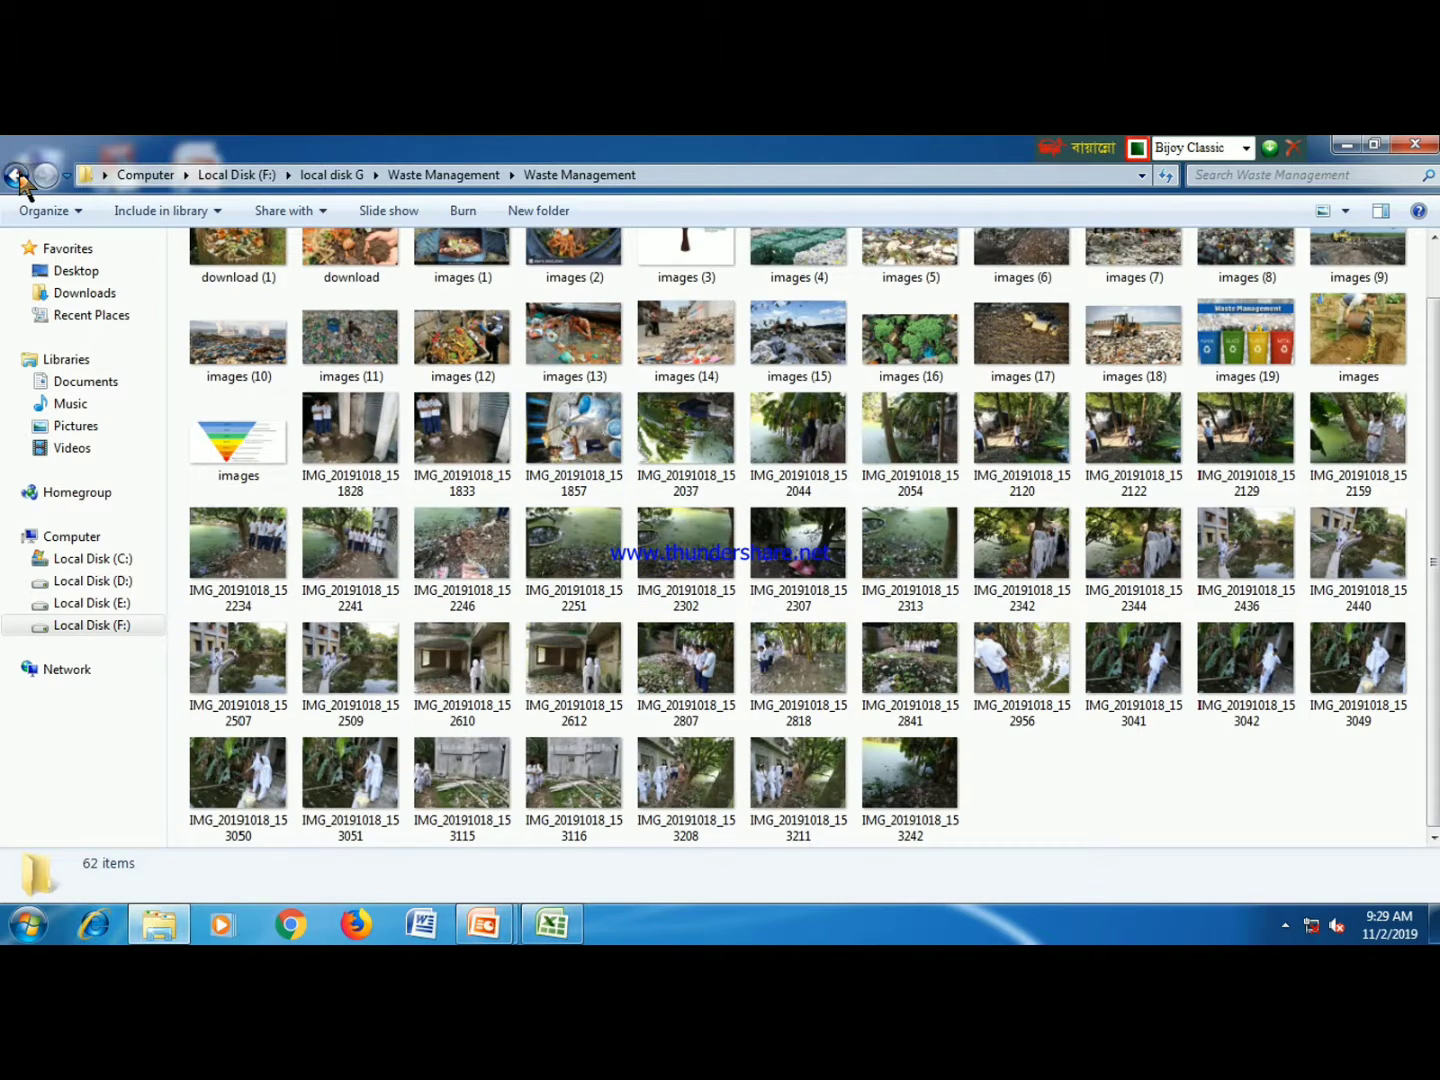
# - Go back up and open WATER POLLUTION from local disk G's PPT FOR YOUTUBE folder
pyautogui.click(16, 176)
pyautogui.click(16, 175)
pyautogui.click(15, 176)
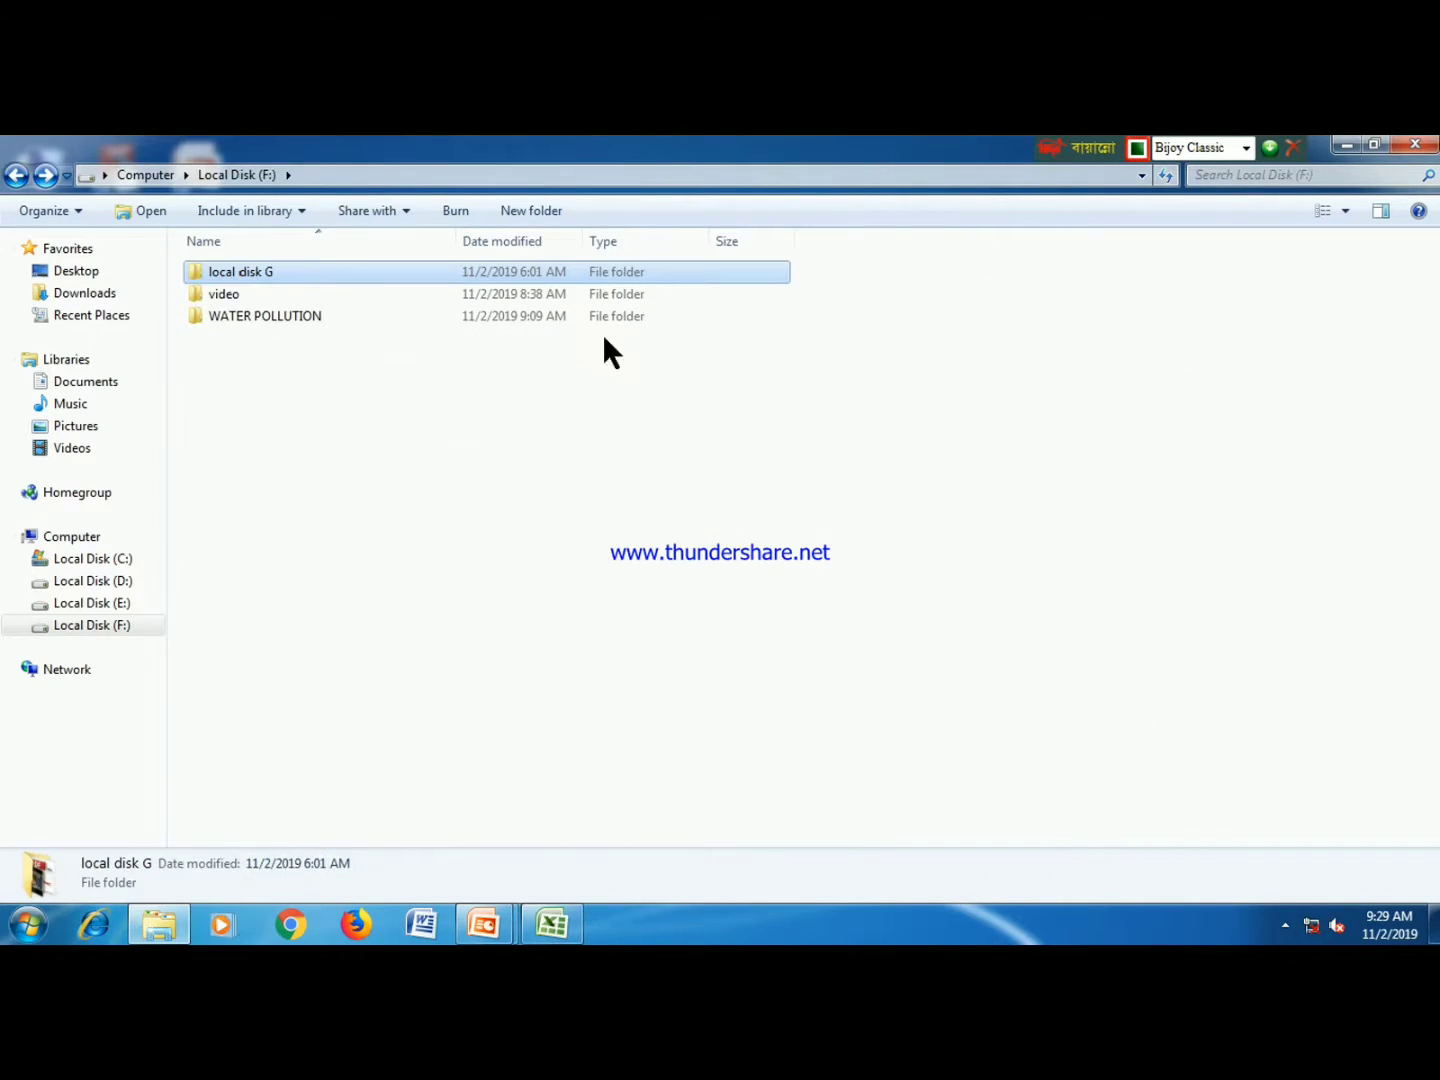
pyautogui.click(16, 176)
pyautogui.press('Return')
pyautogui.doubleClick(351, 273)
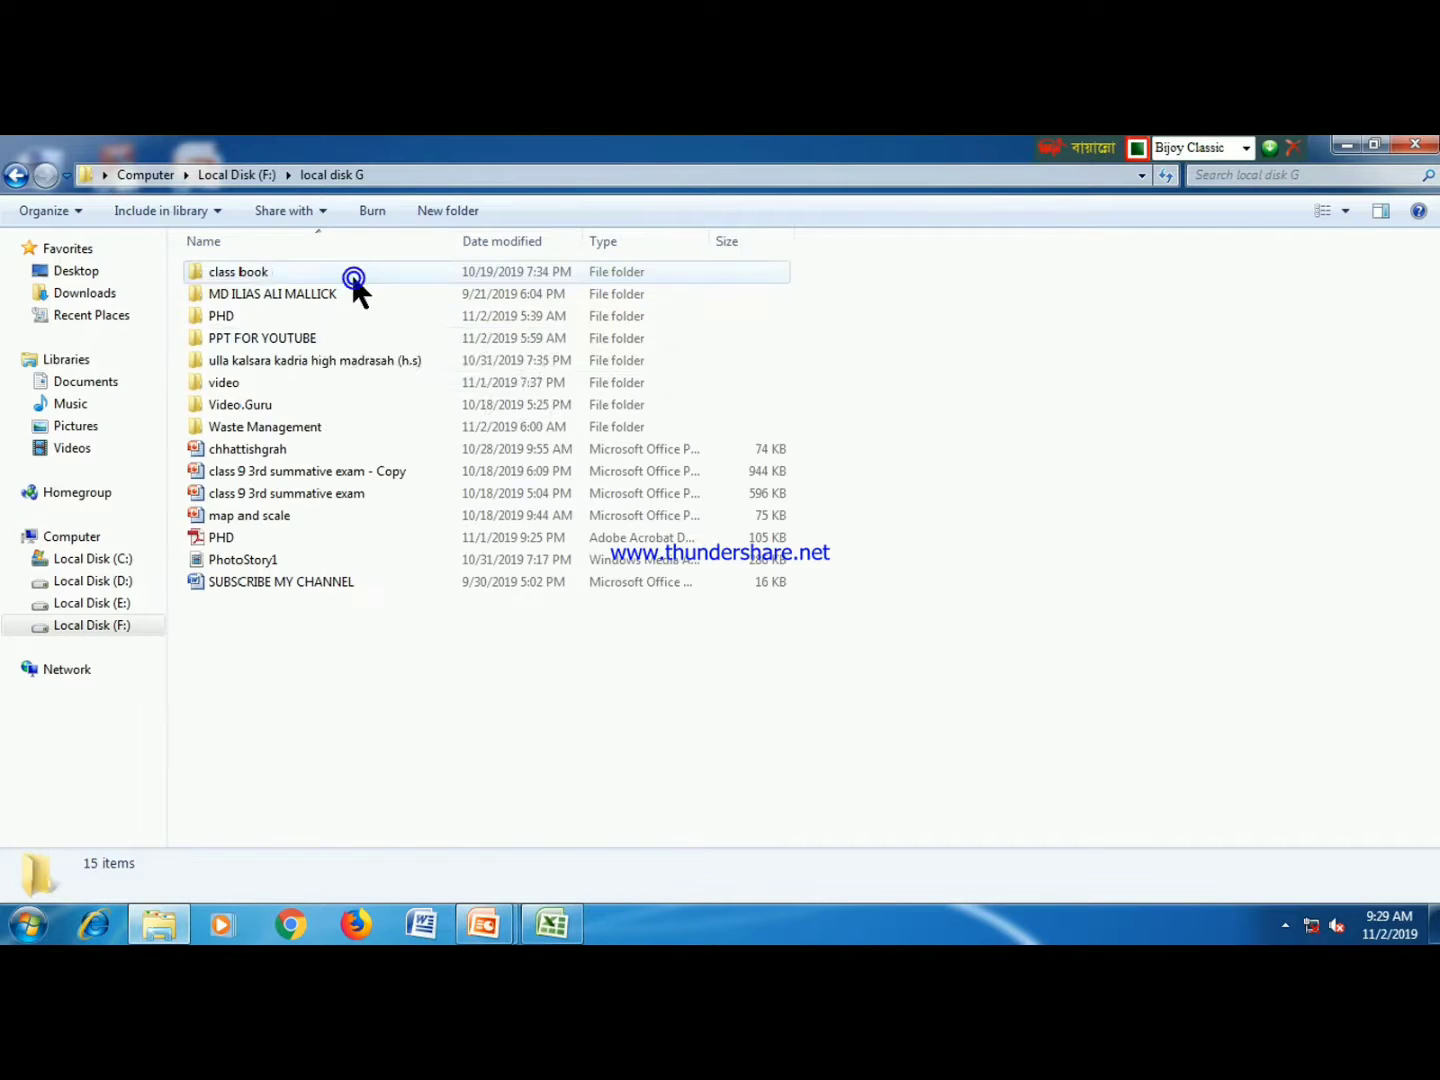
pyautogui.doubleClick(287, 337)
pyautogui.doubleClick(321, 472)
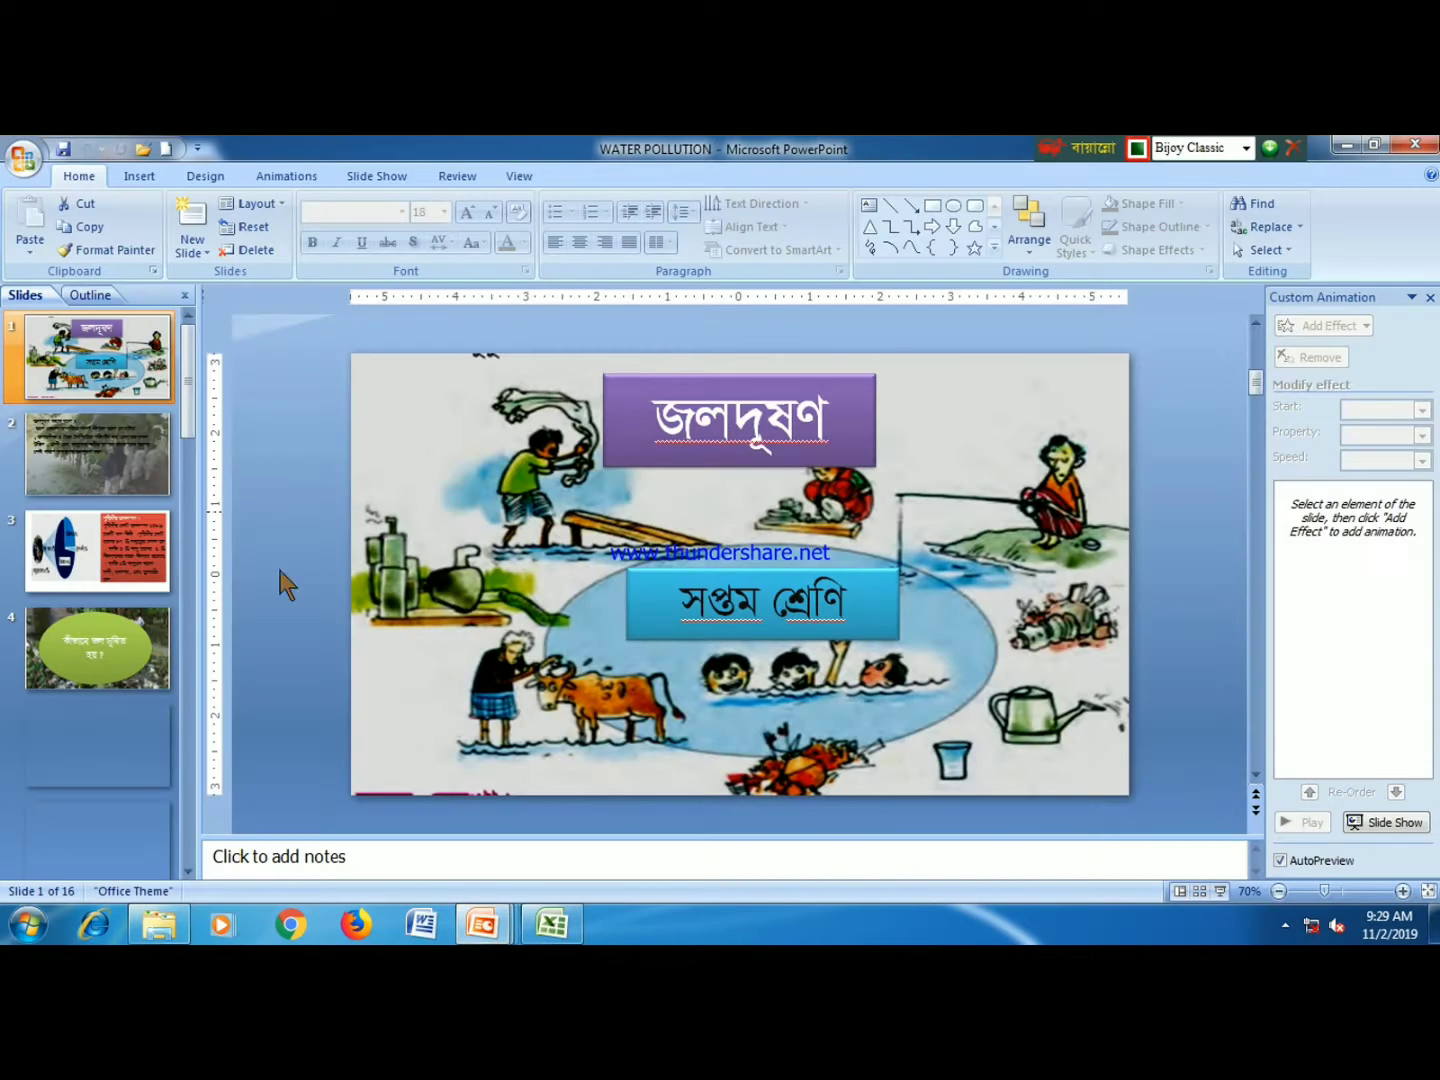
# - Go to slide 16 and copy its entire numbered sources list text
pyautogui.click(76, 618)
pyautogui.scroll(-10, 85, 633)
pyautogui.click(97, 745)
pyautogui.click(640, 648)
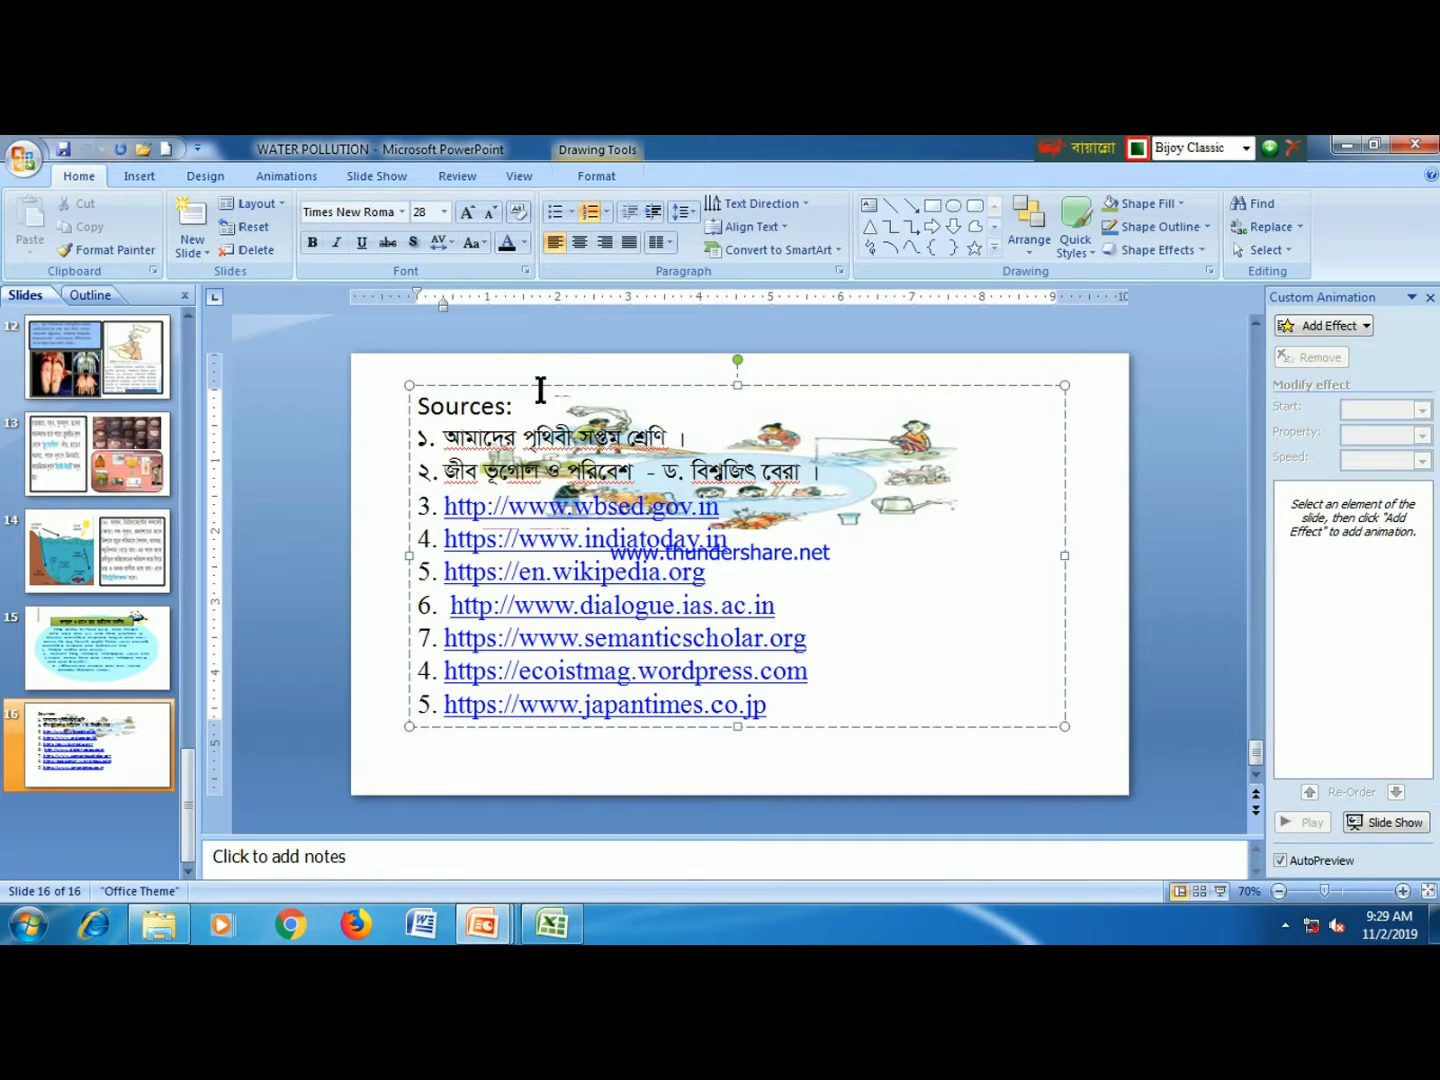
pyautogui.rightClick(541, 390)
pyautogui.click(785, 705)
pyautogui.moveTo(784, 704); pyautogui.dragTo(436, 434)
pyautogui.rightClick(515, 456)
pyautogui.click(573, 590)
pyautogui.moveTo(482, 924)
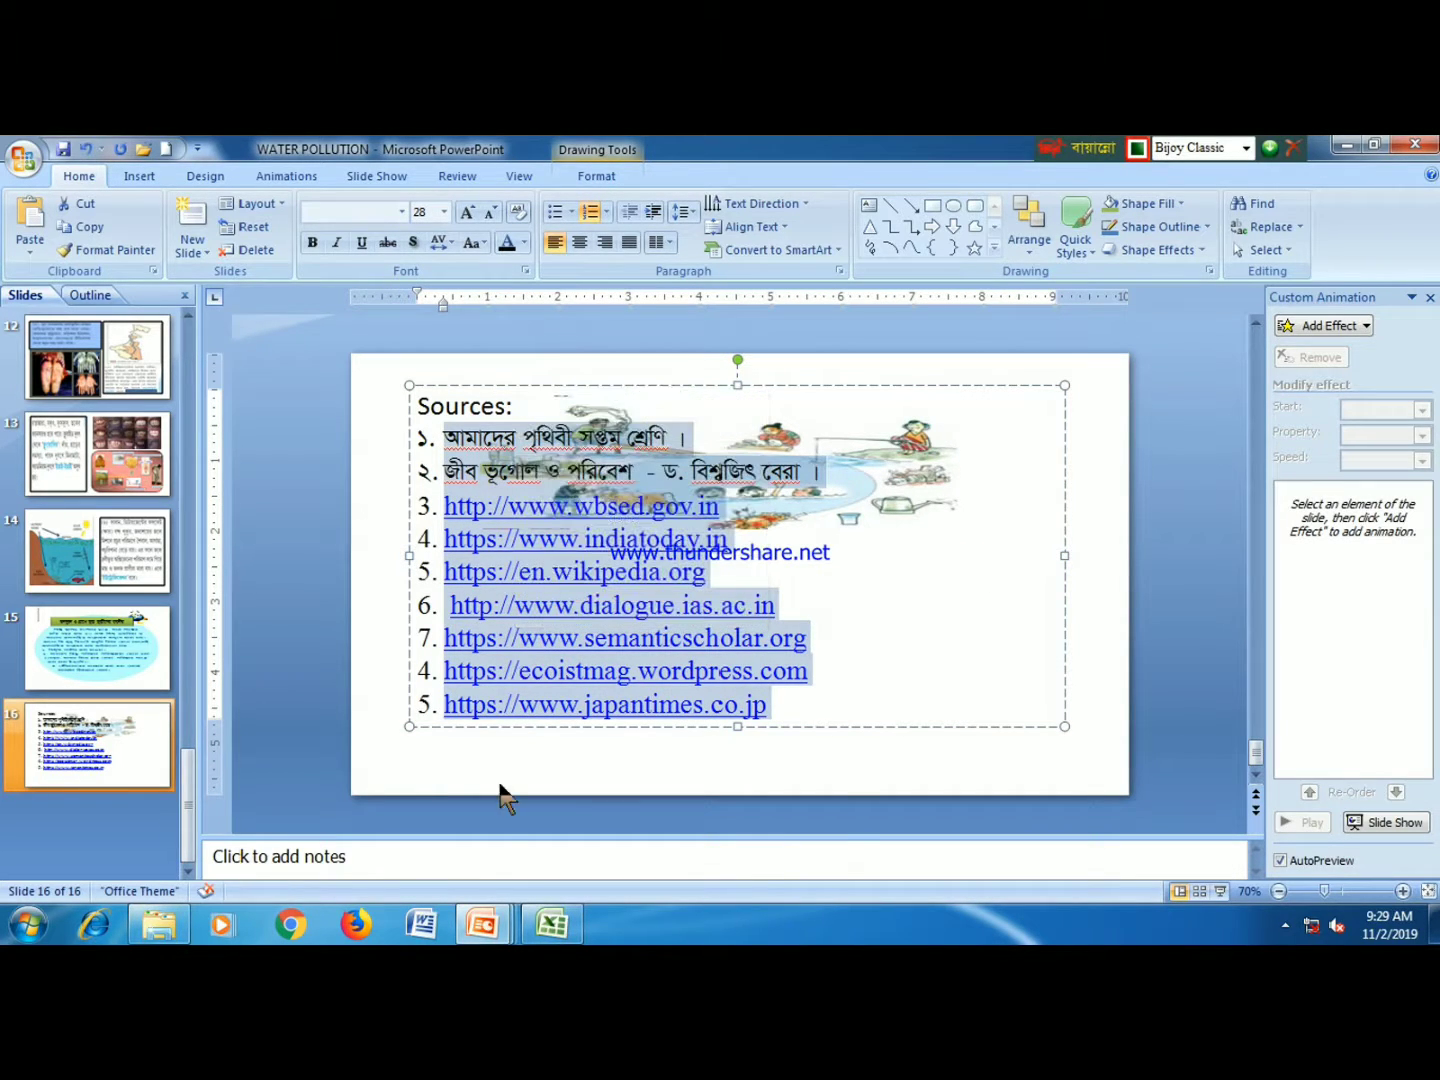
# - Return to the water pollution deck and try shortening slide 9's text box
pyautogui.click(306, 806)
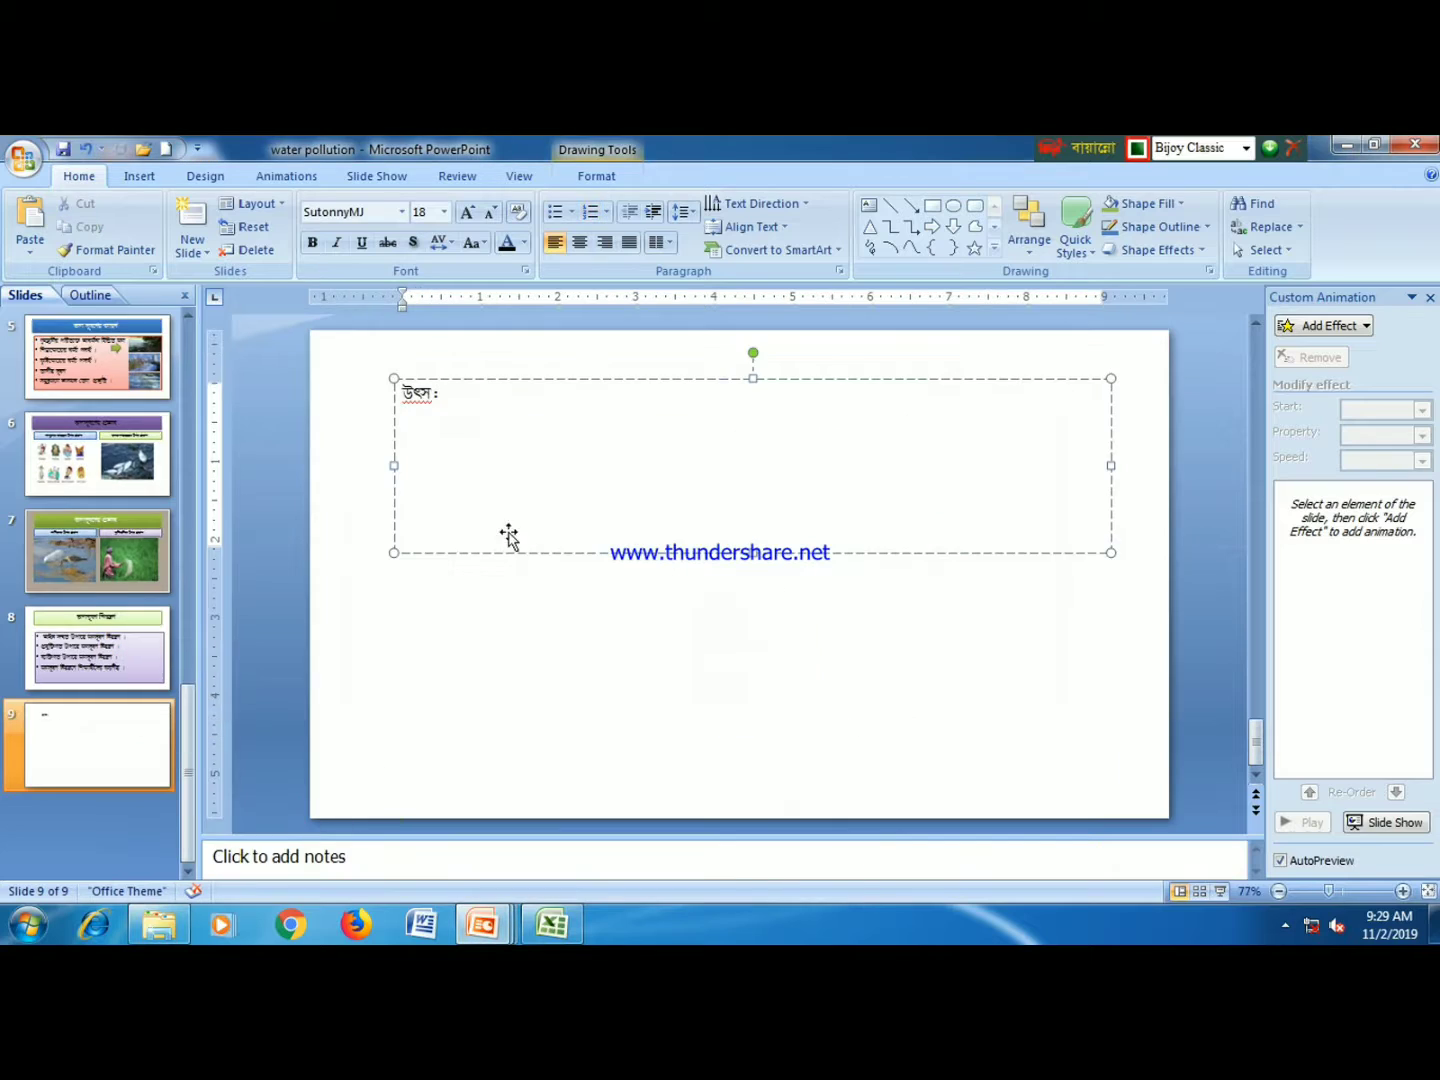
pyautogui.rightClick(558, 496)
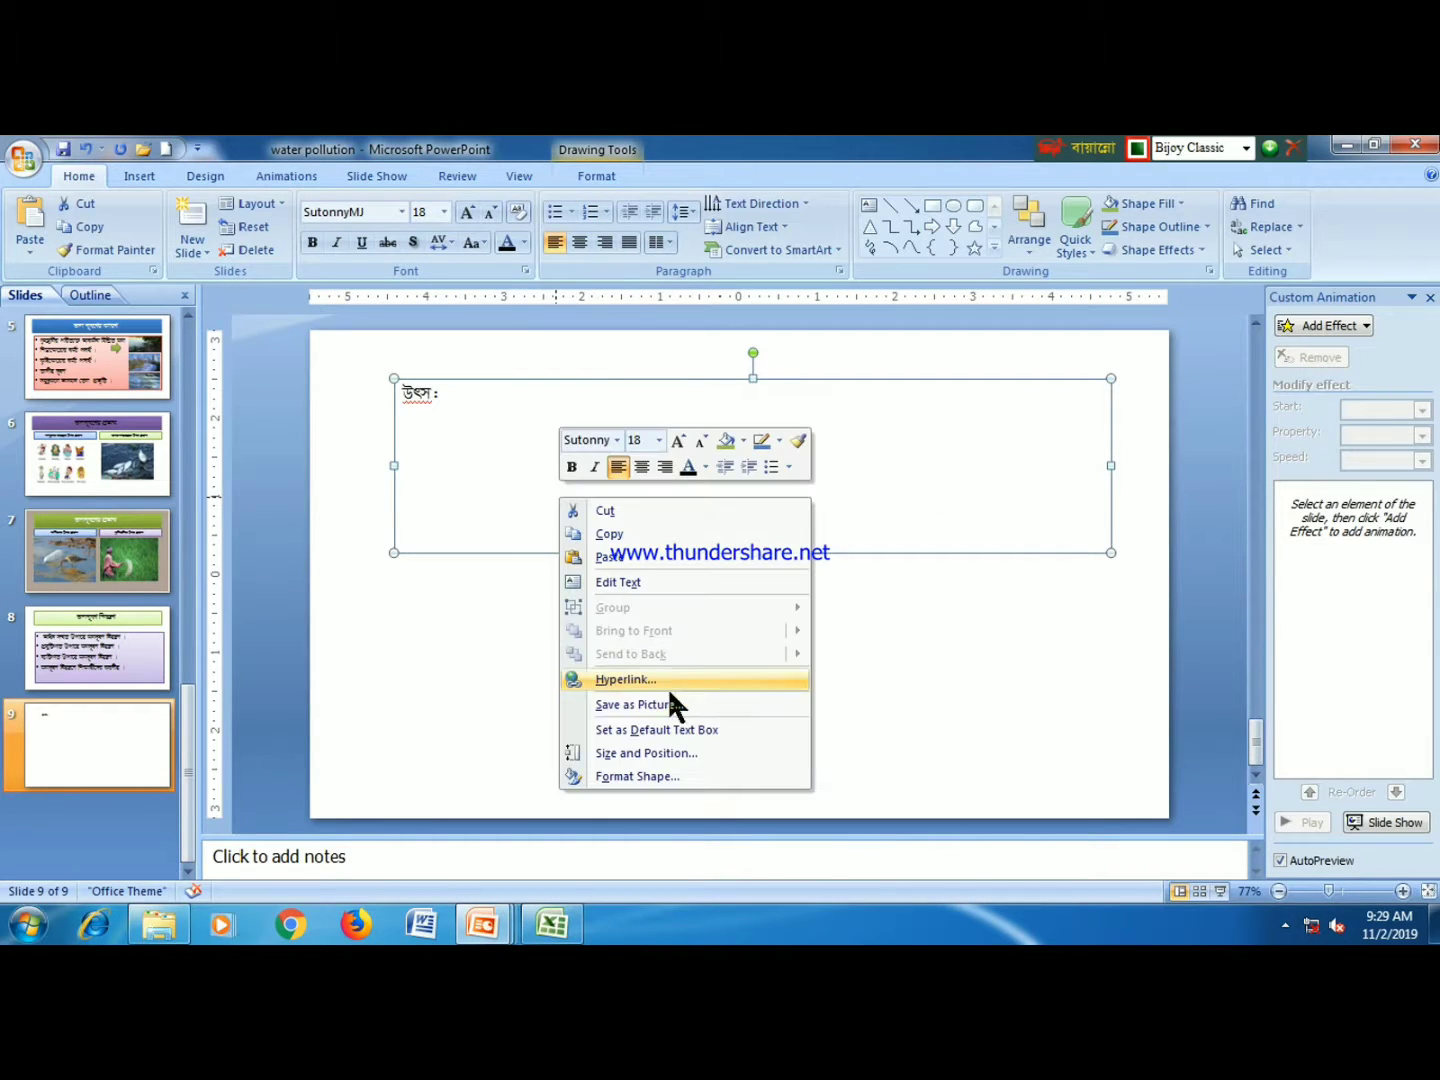
pyautogui.click(497, 494)
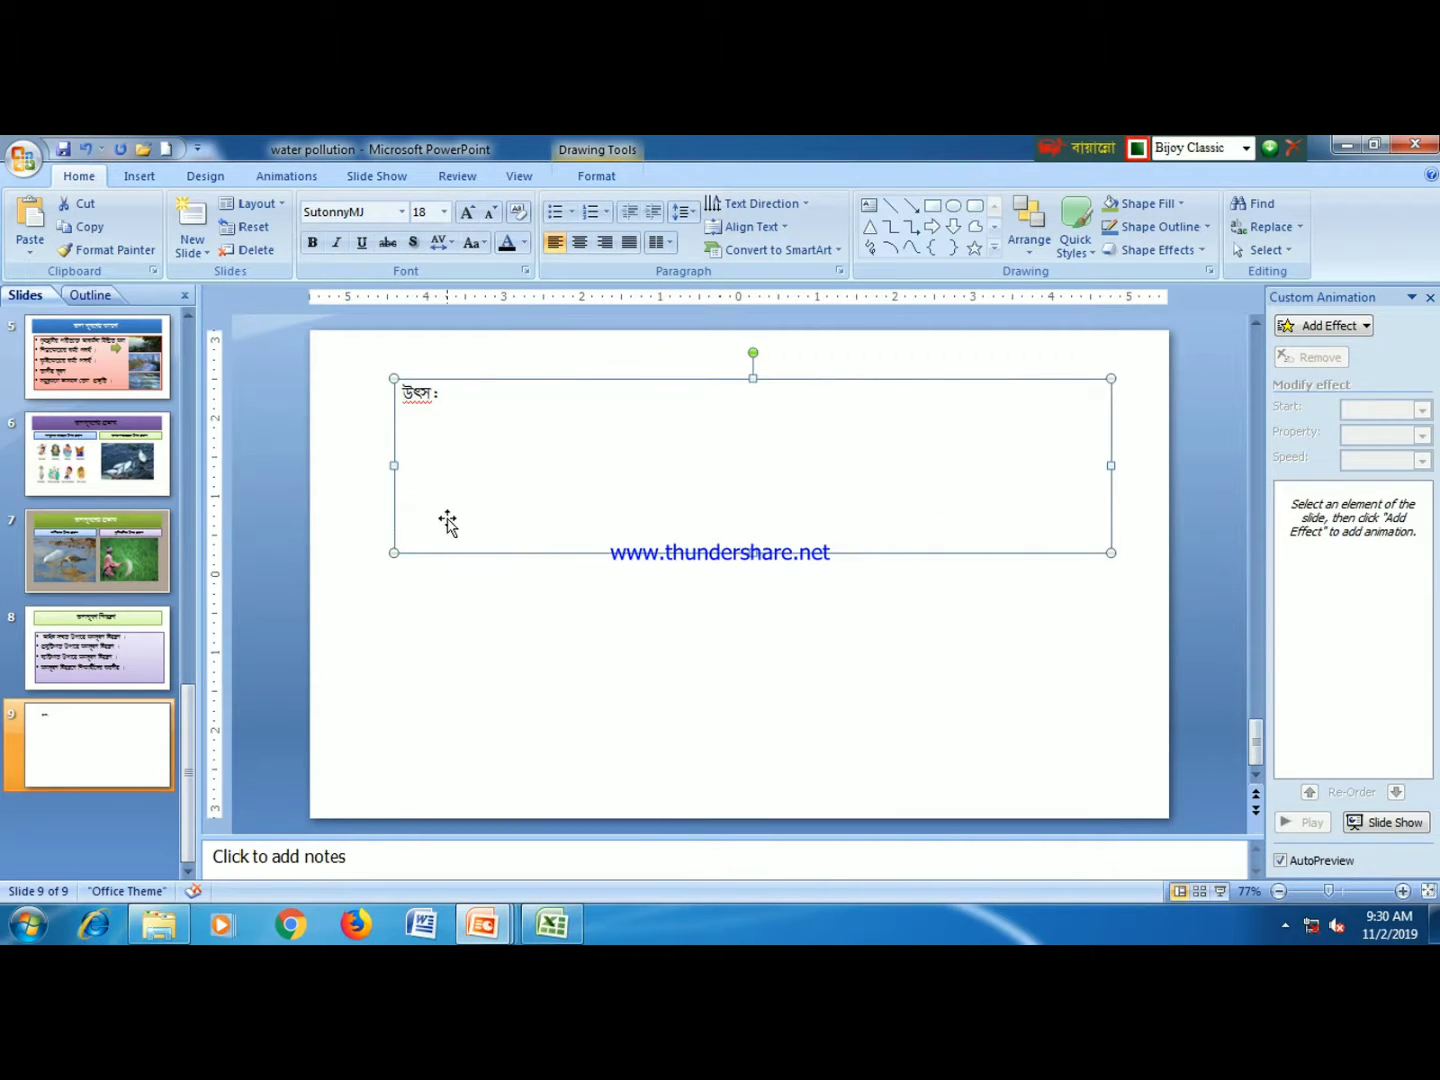
pyautogui.moveTo(753, 553); pyautogui.dragTo(742, 429)
# - Restore the colon after উৎস and paste the sources list on a new line below it
pyautogui.click(536, 520)
pyautogui.click(436, 391)
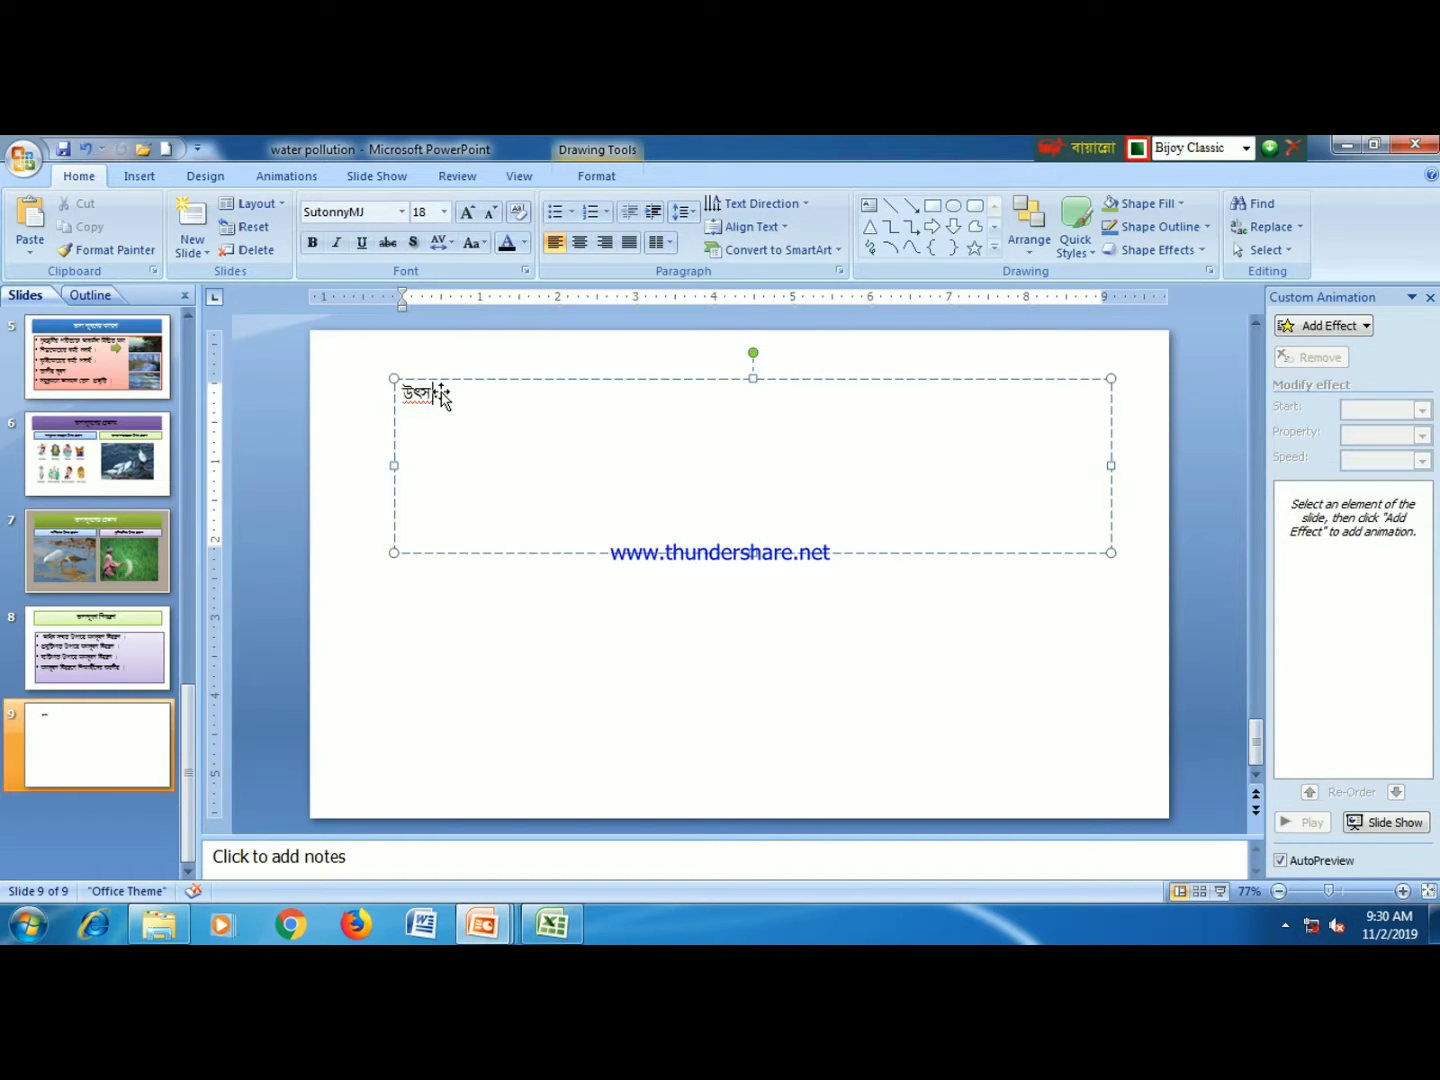
pyautogui.write(':')
pyautogui.press('Return')
pyautogui.rightClick(445, 429)
pyautogui.click(544, 491)
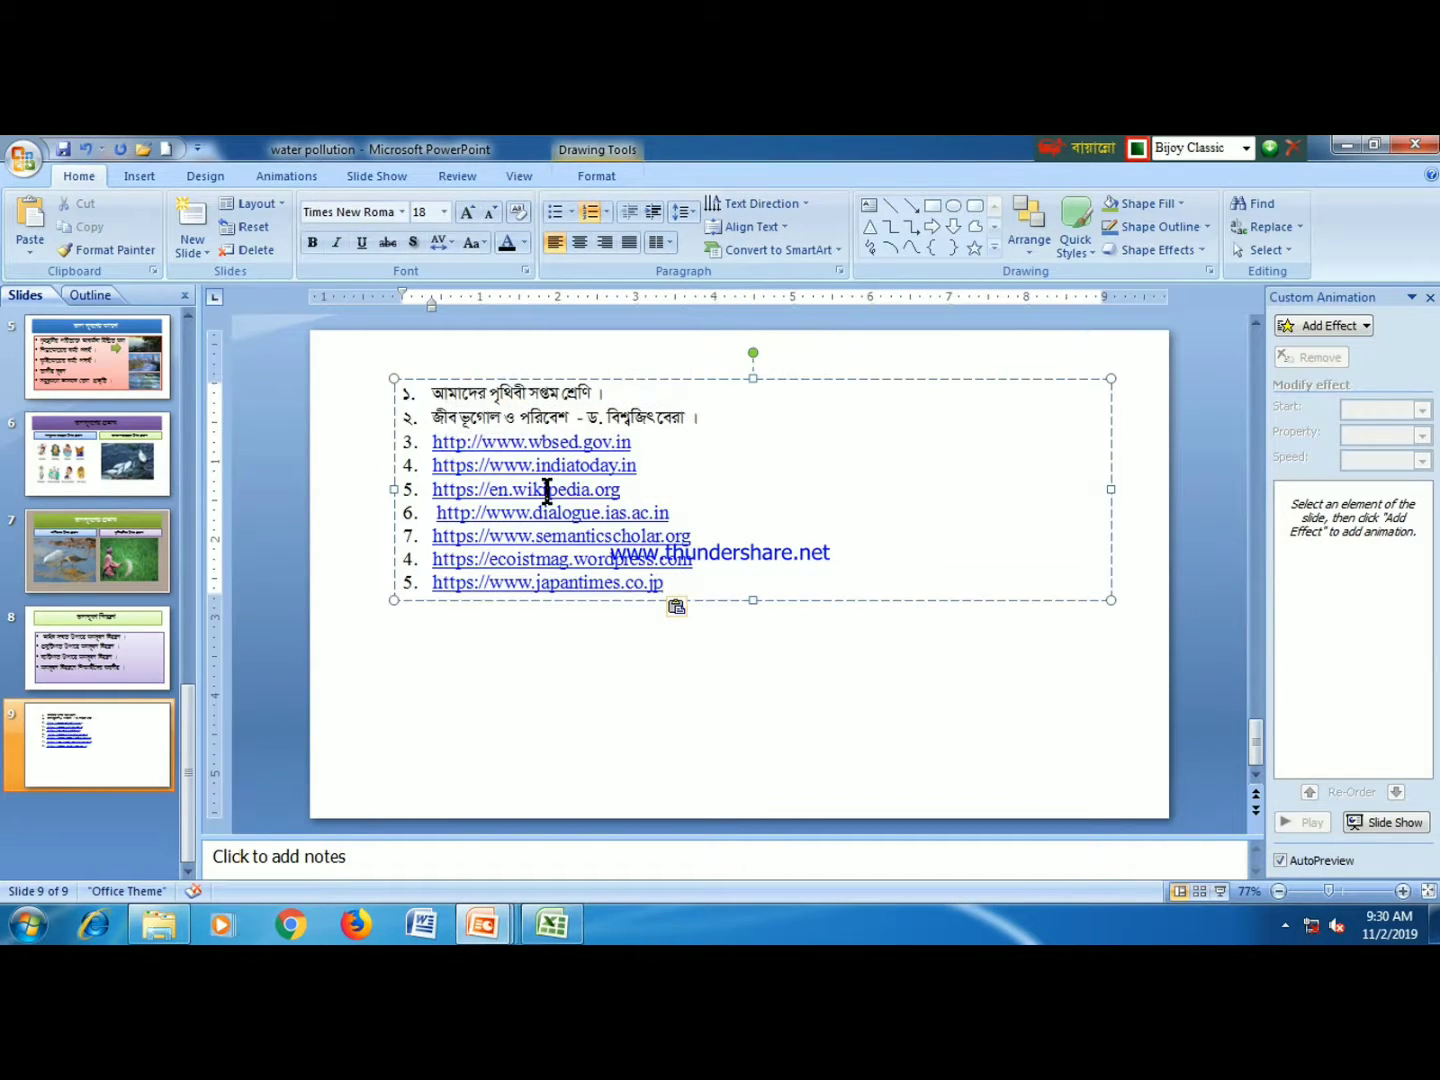
# - Move the sources list text box further down the slide
pyautogui.click(692, 381)
pyautogui.moveTo(708, 379); pyautogui.dragTo(708, 471)
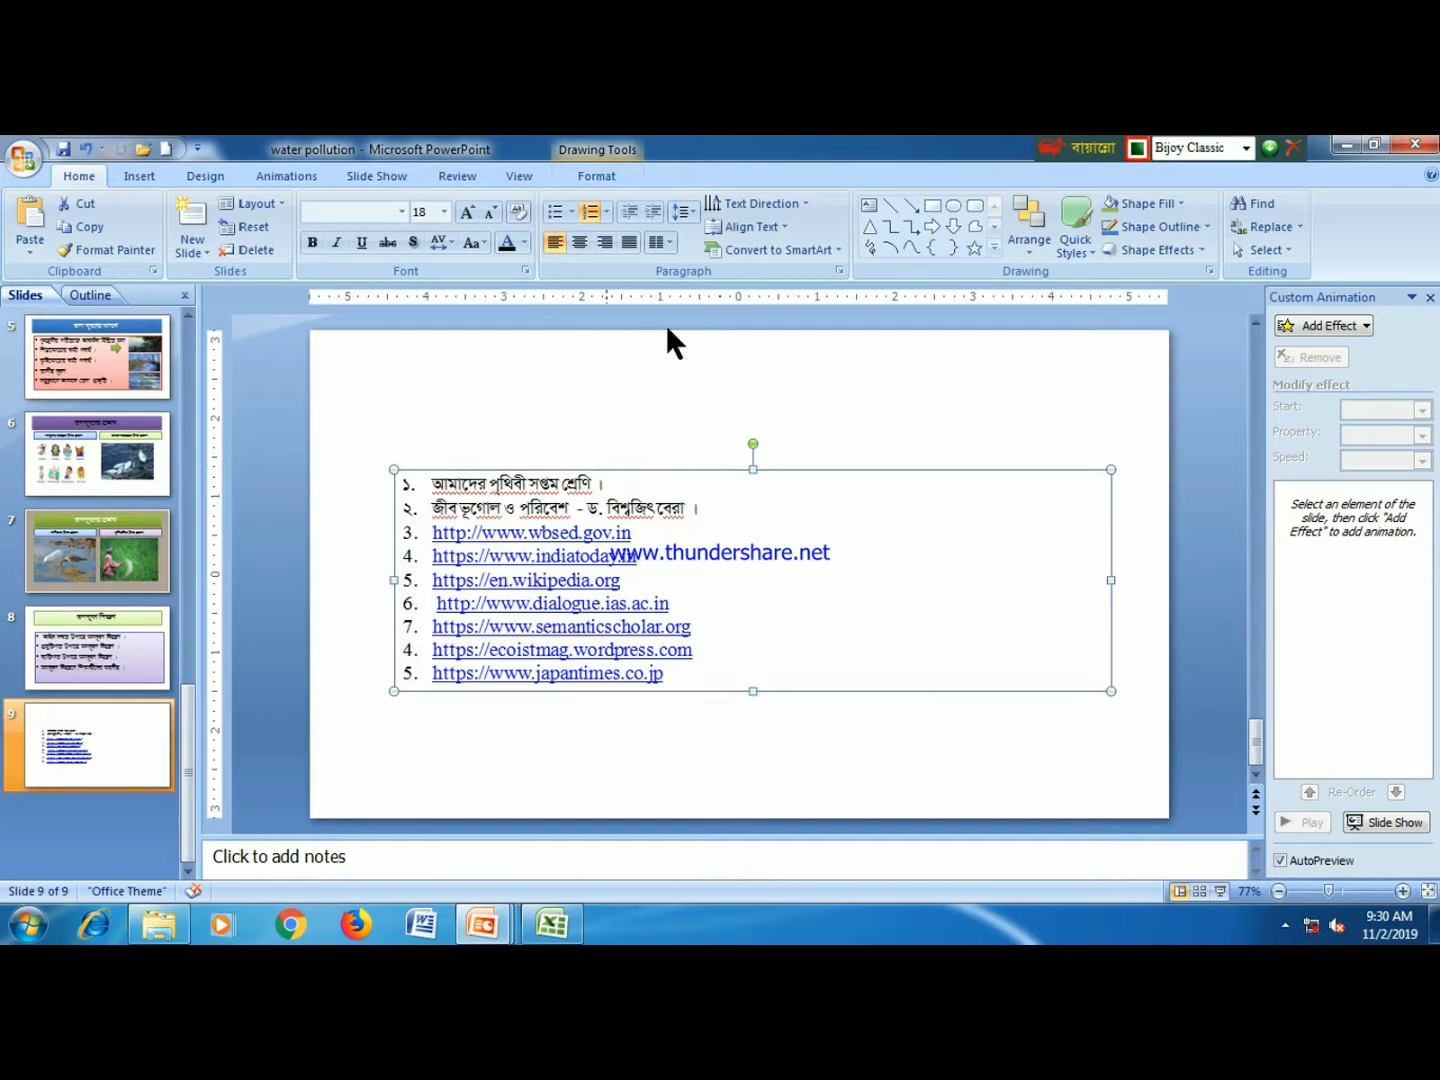
pyautogui.click(869, 205)
# - Draw a centred SutonnyMJ title box above the list with a green shape style
pyautogui.moveTo(369, 366)
pyautogui.mouseDown()
pyautogui.moveTo(793, 418)
pyautogui.moveTo(936, 420)
pyautogui.mouseUp()
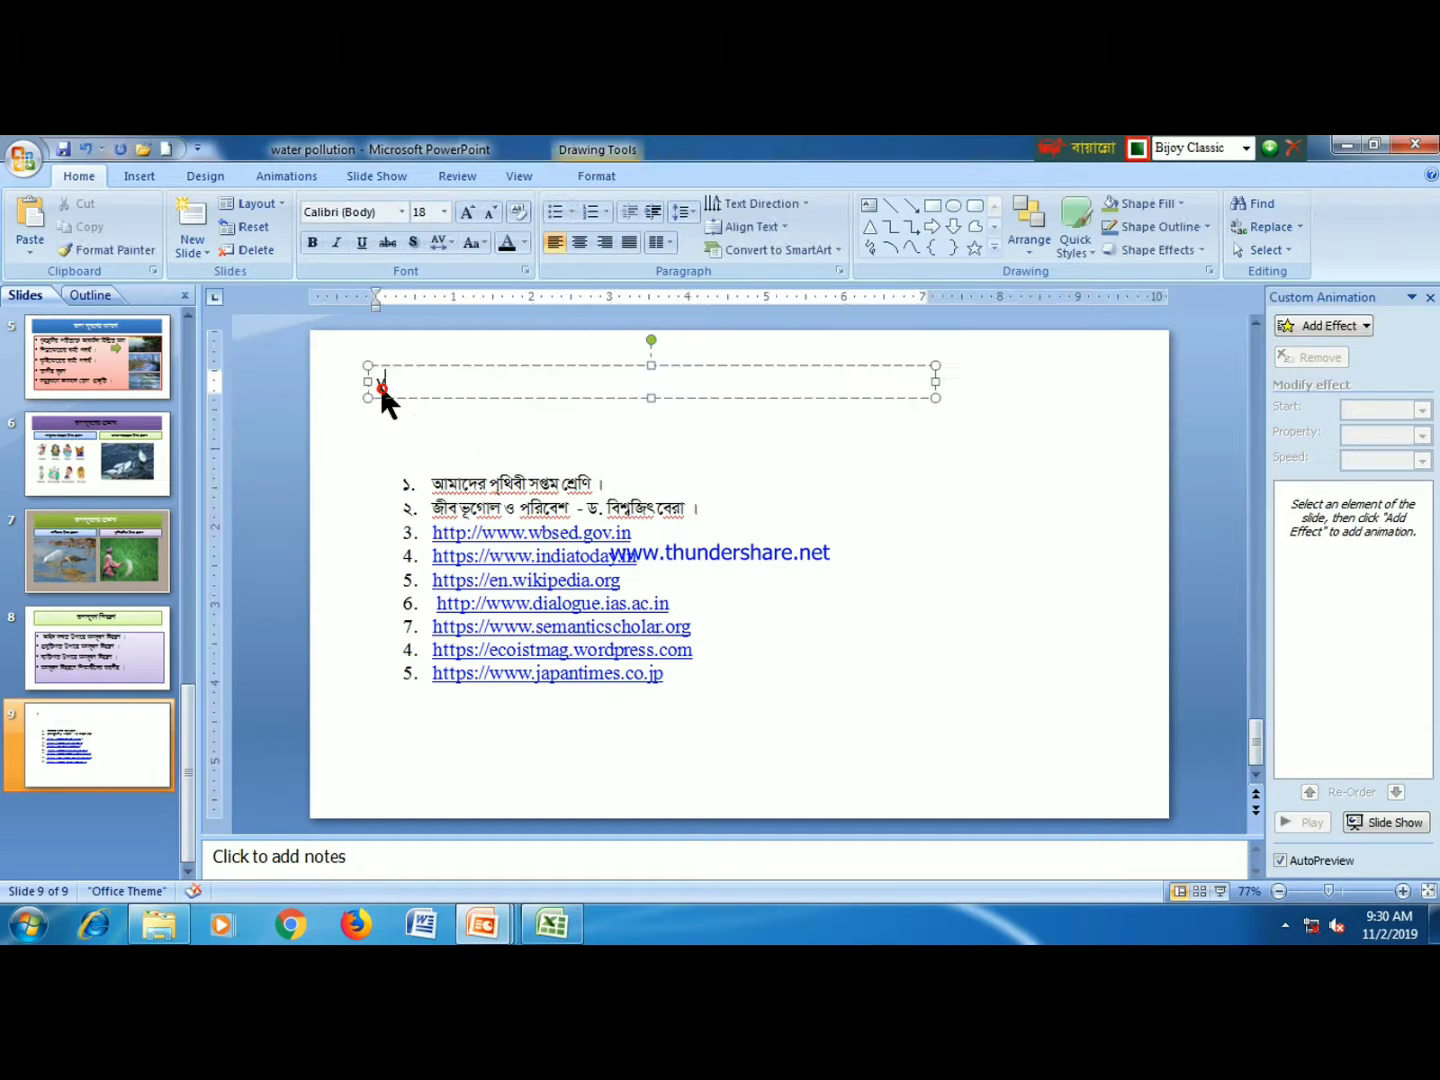
pyautogui.click(400, 211)
pyautogui.click(379, 321)
pyautogui.write('উৎস')
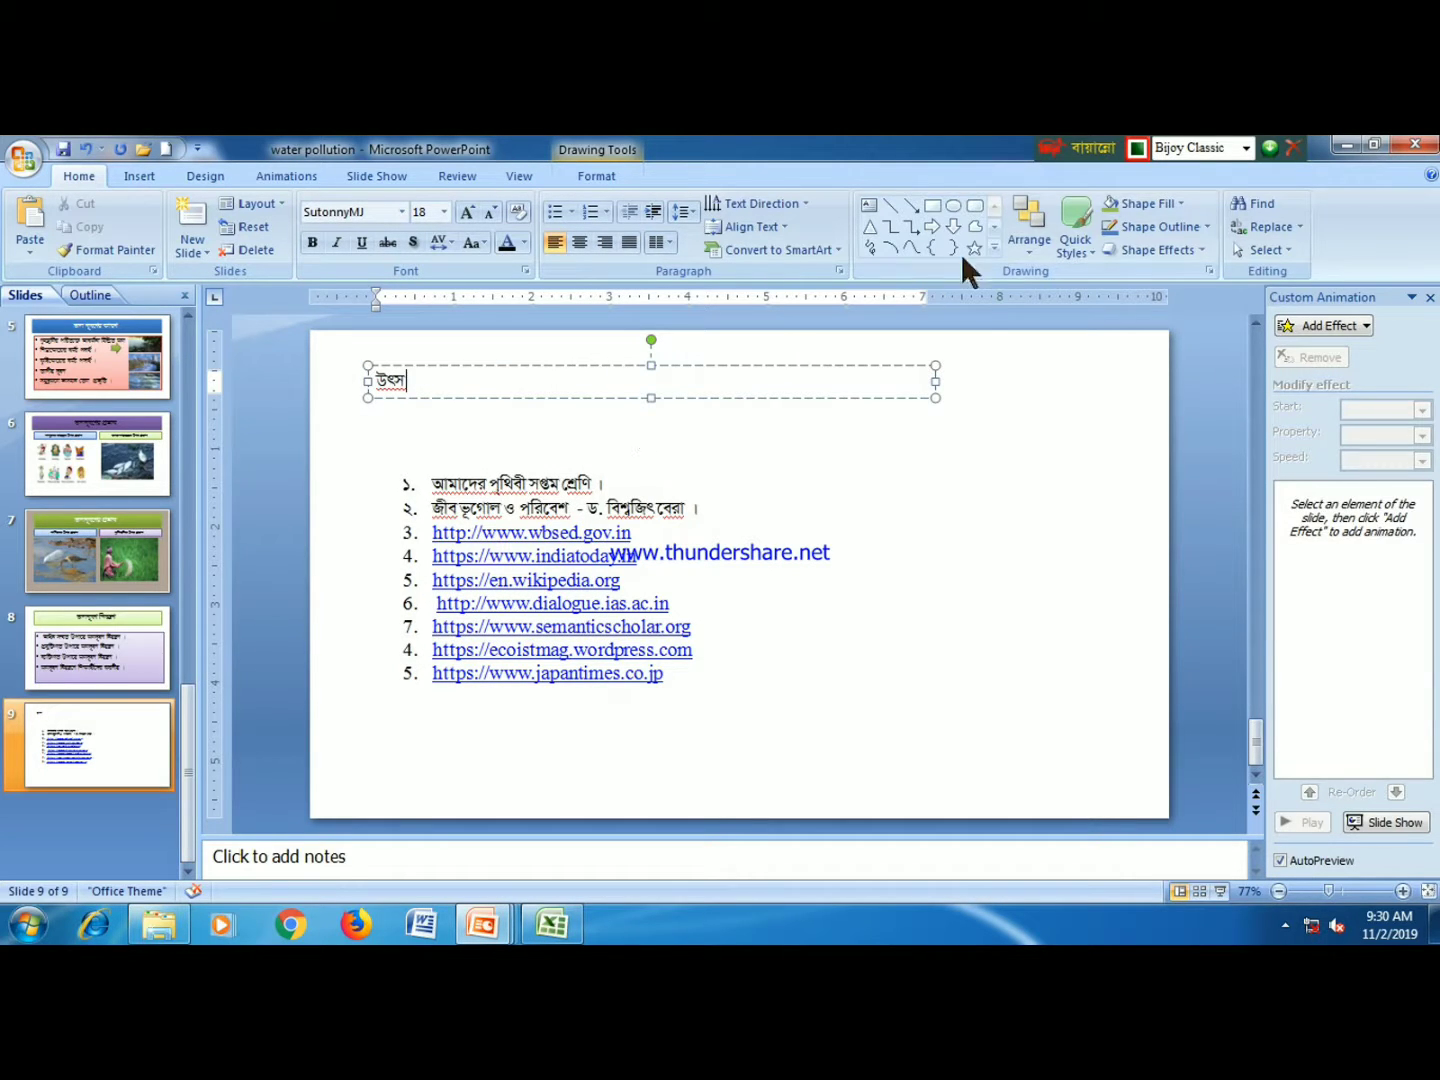
pyautogui.click(1076, 239)
pyautogui.click(1209, 589)
pyautogui.click(579, 242)
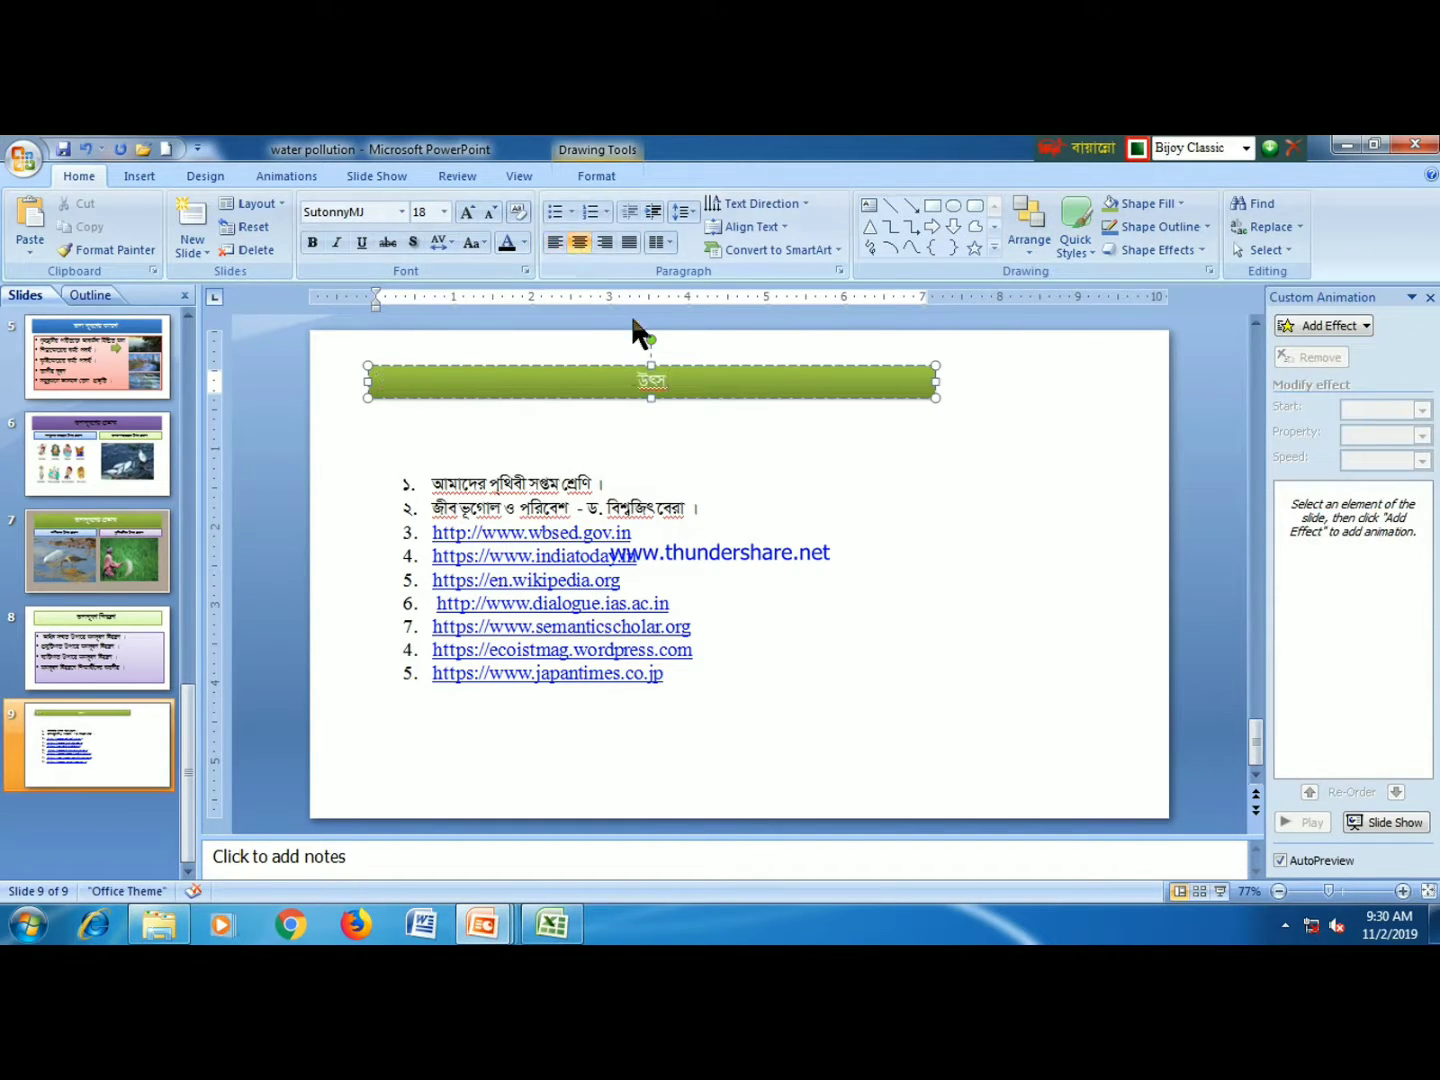
# - Make the উৎস title 54 pt and widen the green title bar to the right
pyautogui.click(444, 212)
pyautogui.click(427, 535)
pyautogui.moveTo(661, 377); pyautogui.dragTo(630, 380)
pyautogui.click(444, 211)
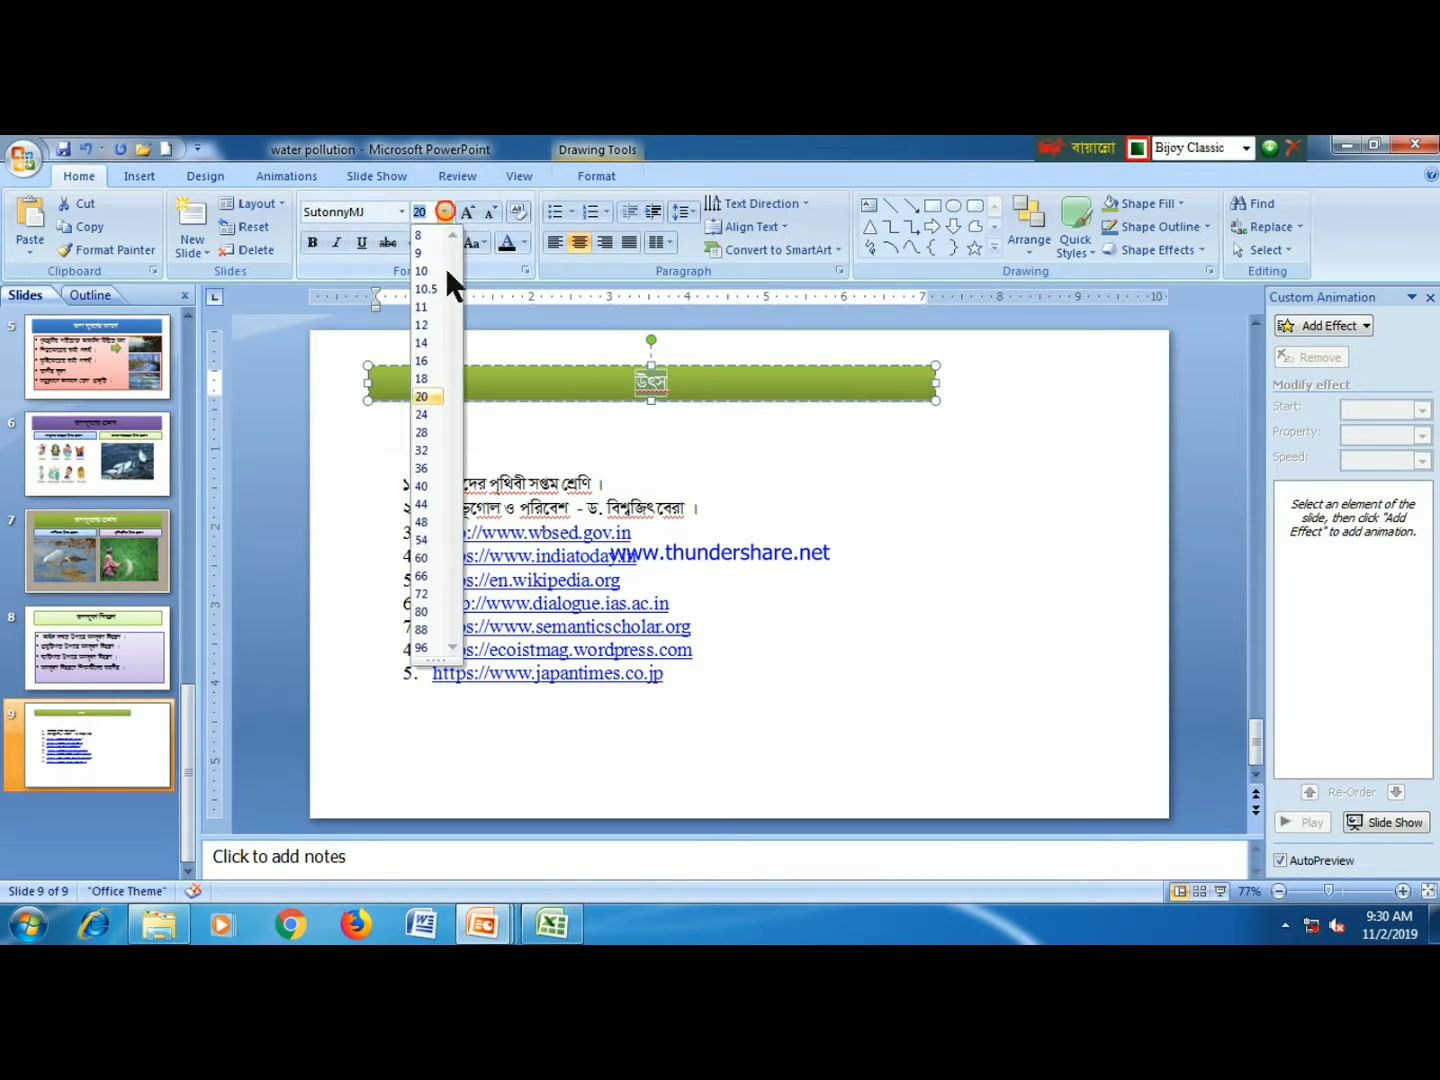
pyautogui.click(421, 540)
pyautogui.press('Escape')
pyautogui.click(773, 571)
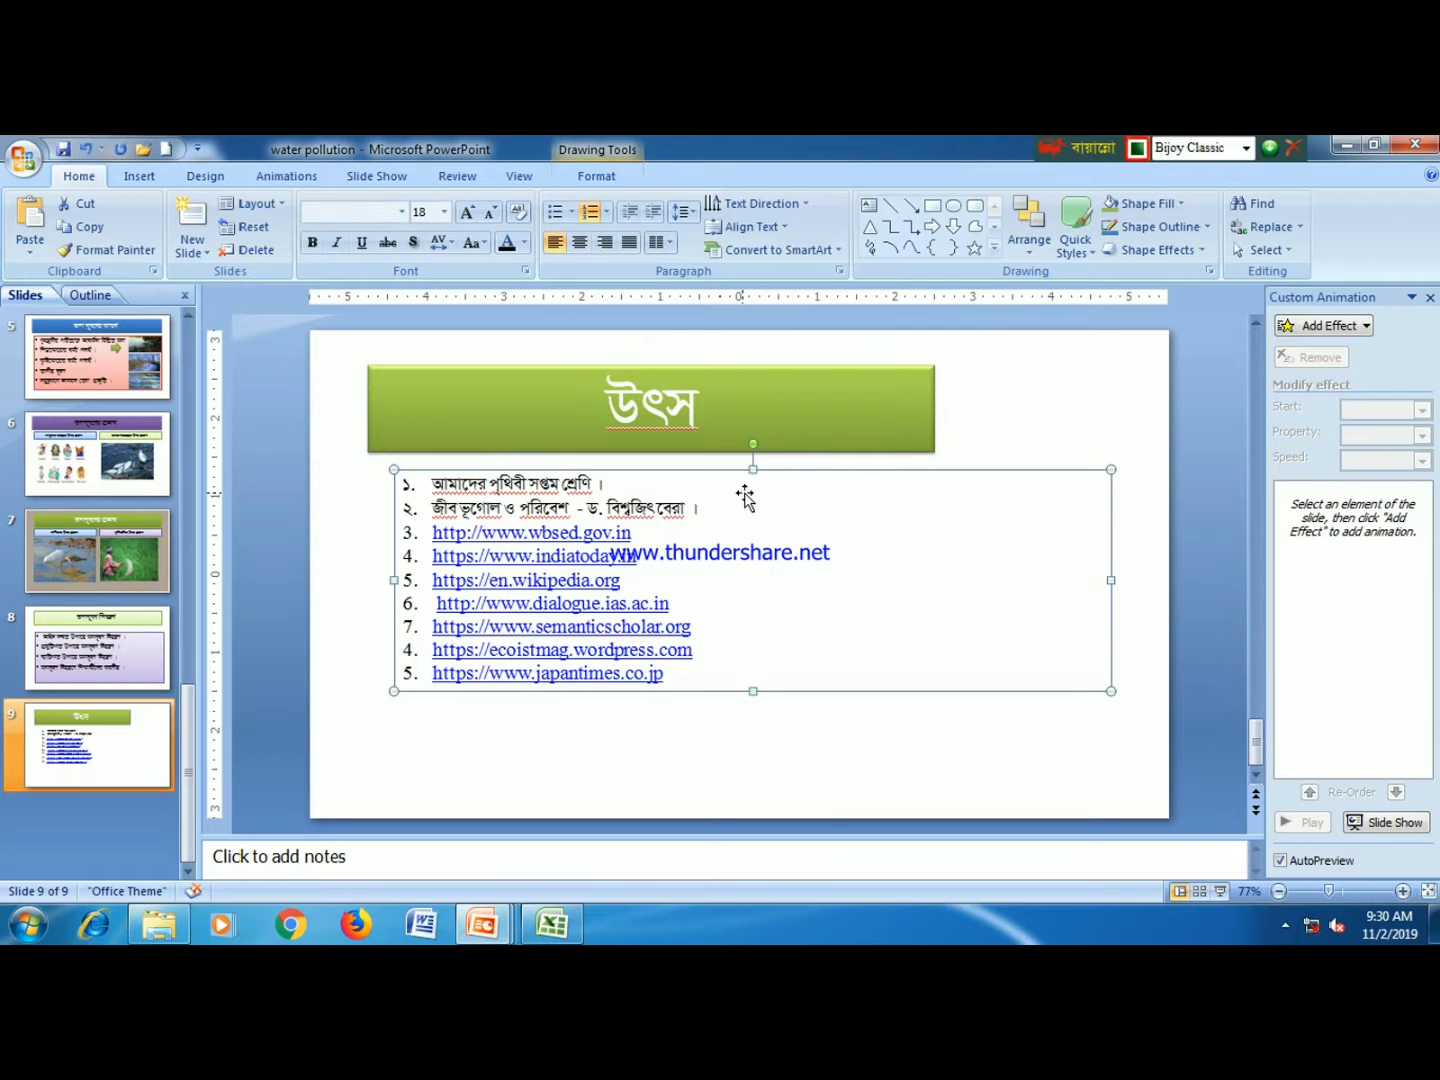
pyautogui.click(762, 421)
pyautogui.moveTo(935, 410); pyautogui.dragTo(1094, 410)
# - Give the sources list box a light-green shape style, then return to the title slide
pyautogui.click(830, 599)
pyautogui.click(1075, 232)
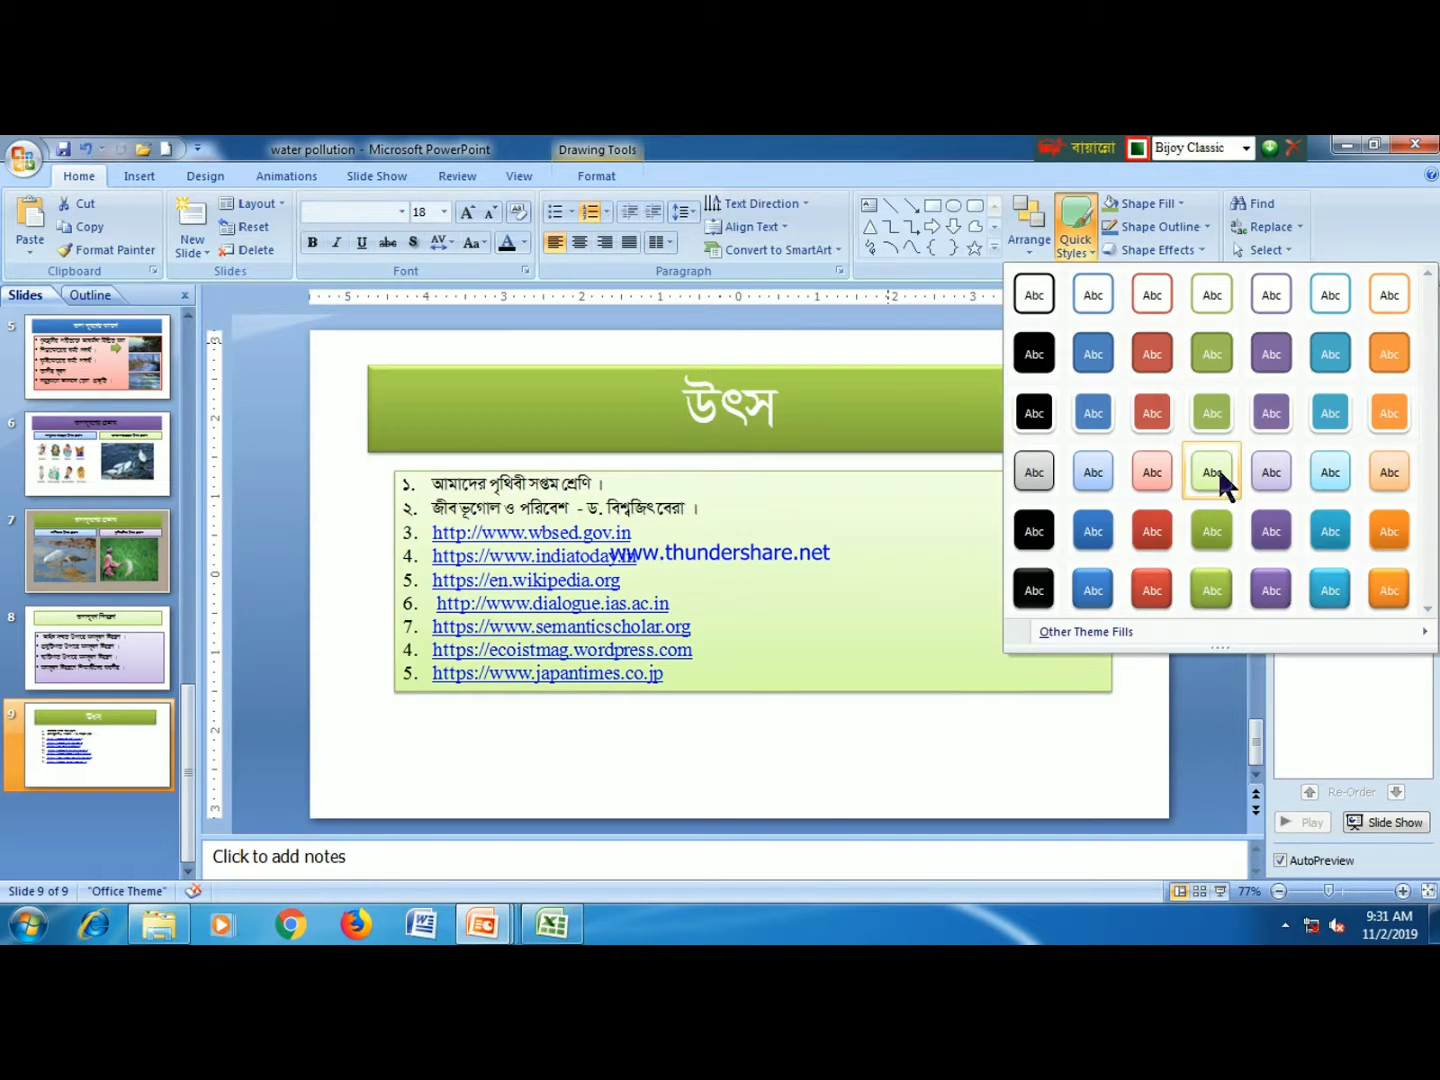
pyautogui.click(1212, 473)
pyautogui.click(807, 794)
pyautogui.click(717, 779)
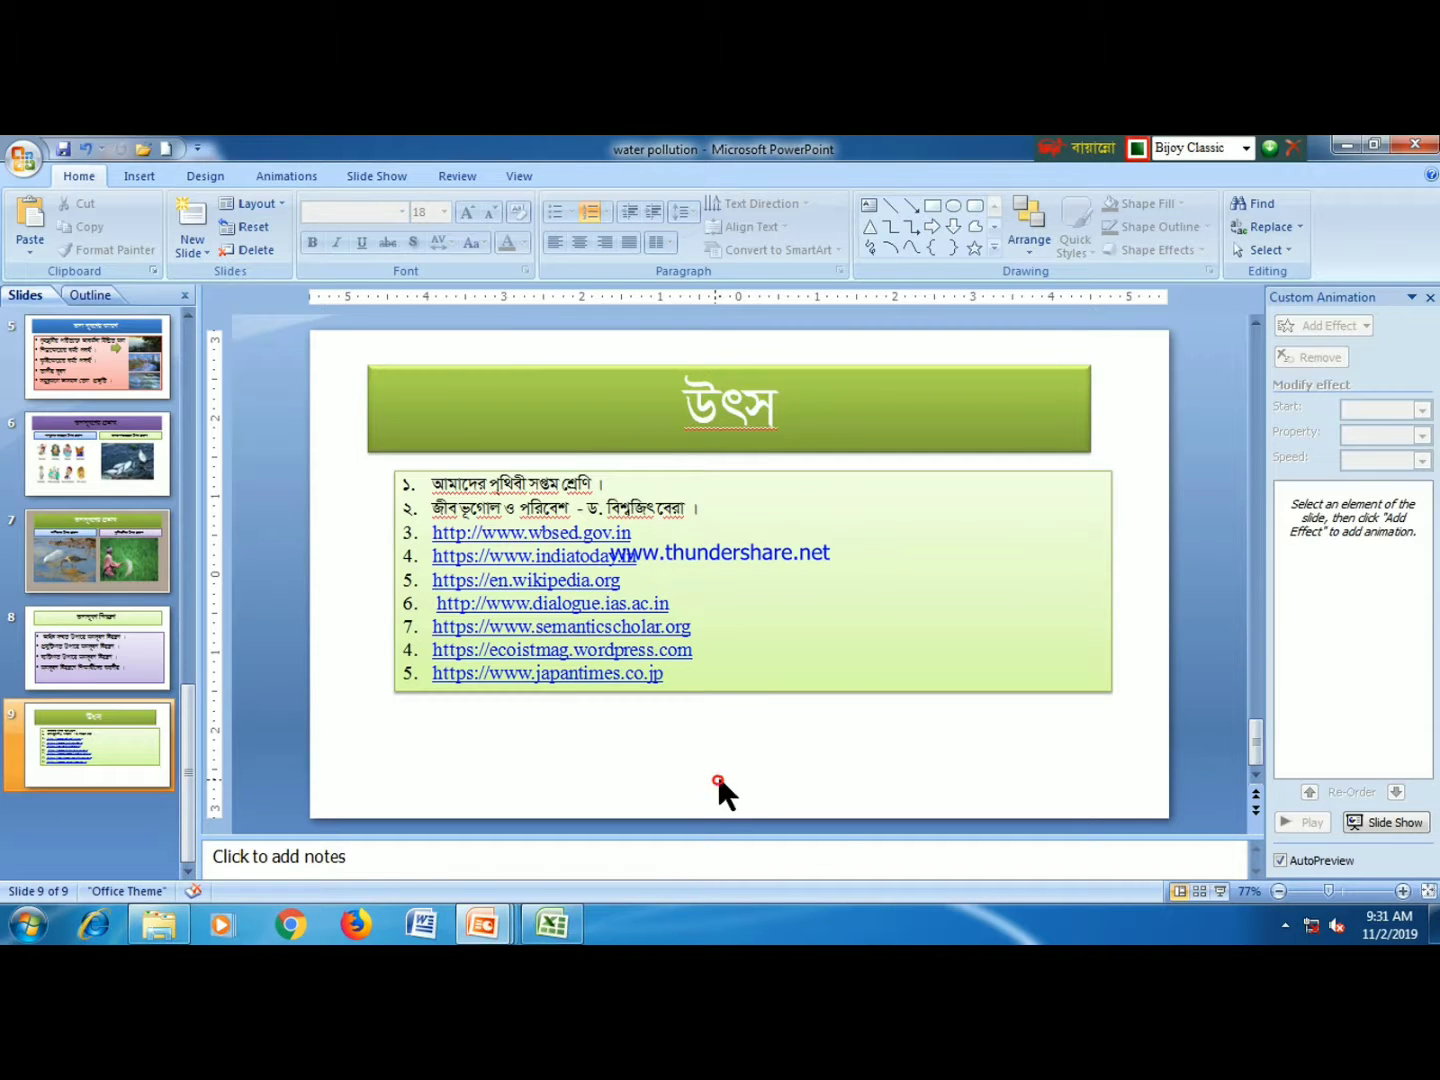
pyautogui.scroll(5, 125, 517)
pyautogui.click(96, 356)
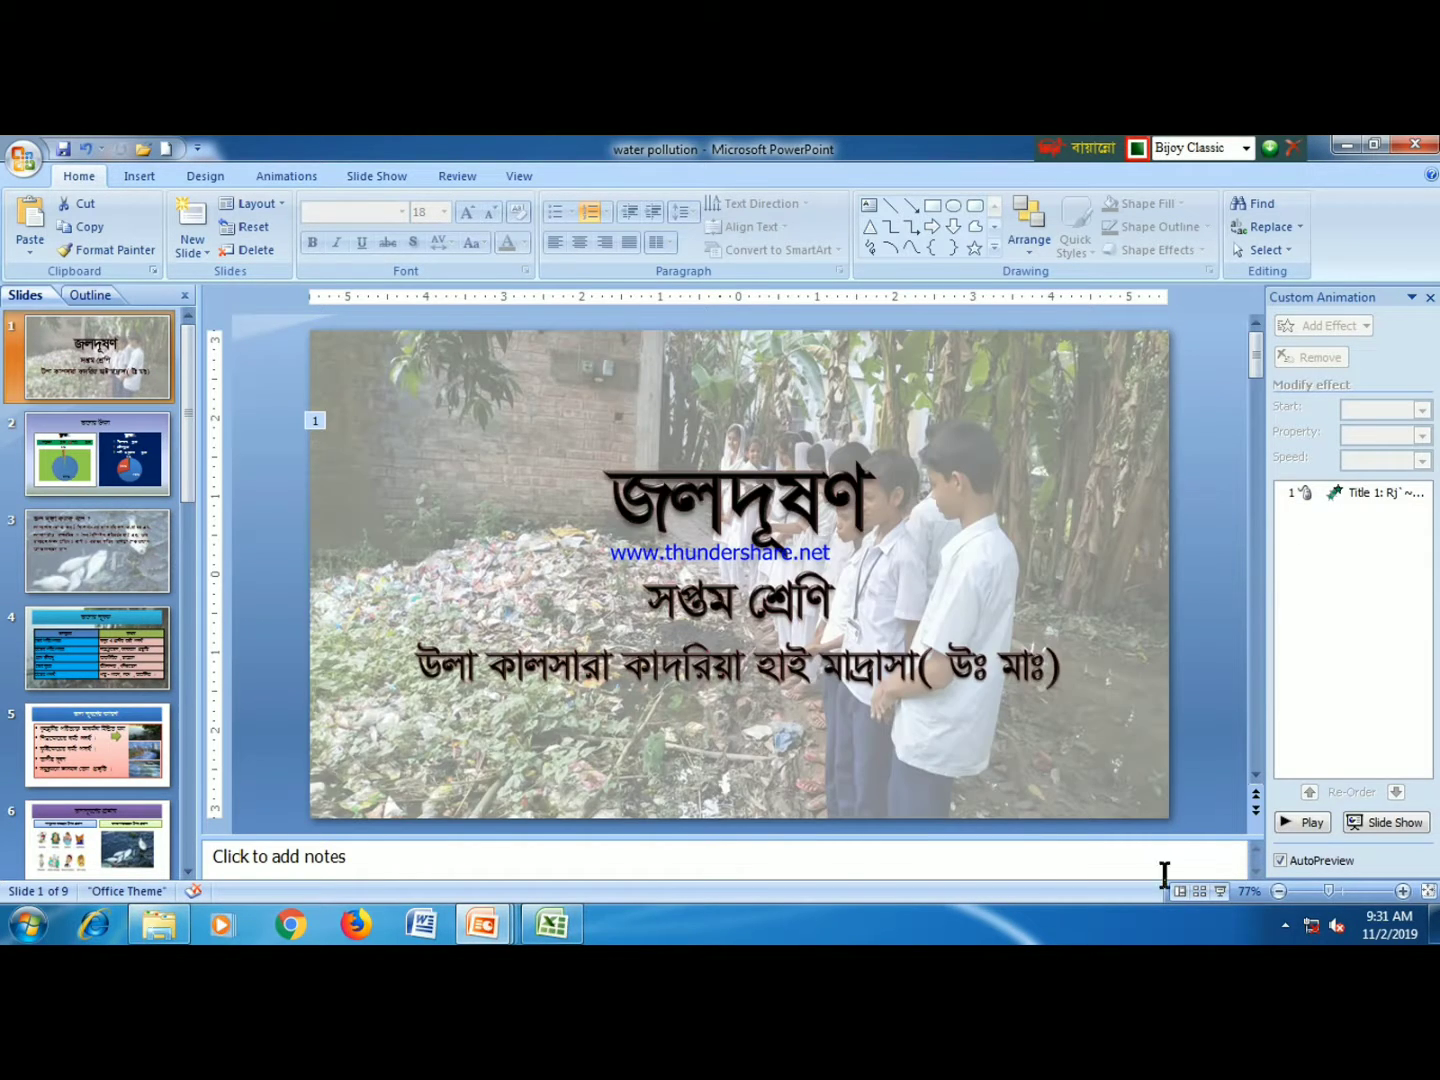
pyautogui.click(1221, 891)
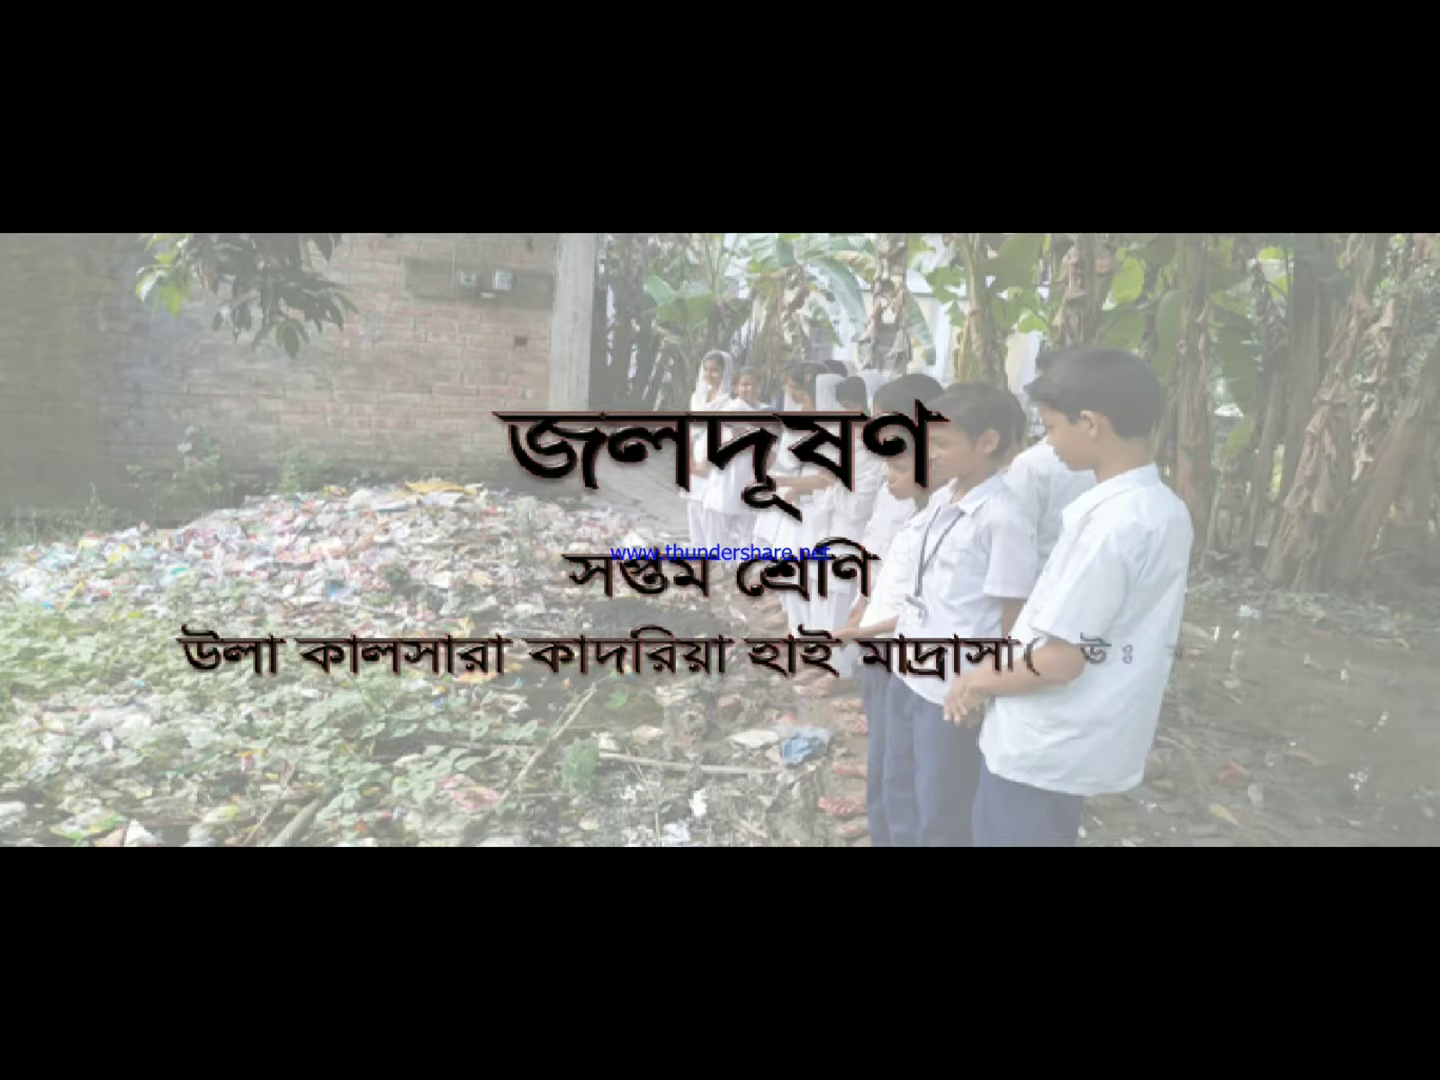
pyautogui.press('Right')
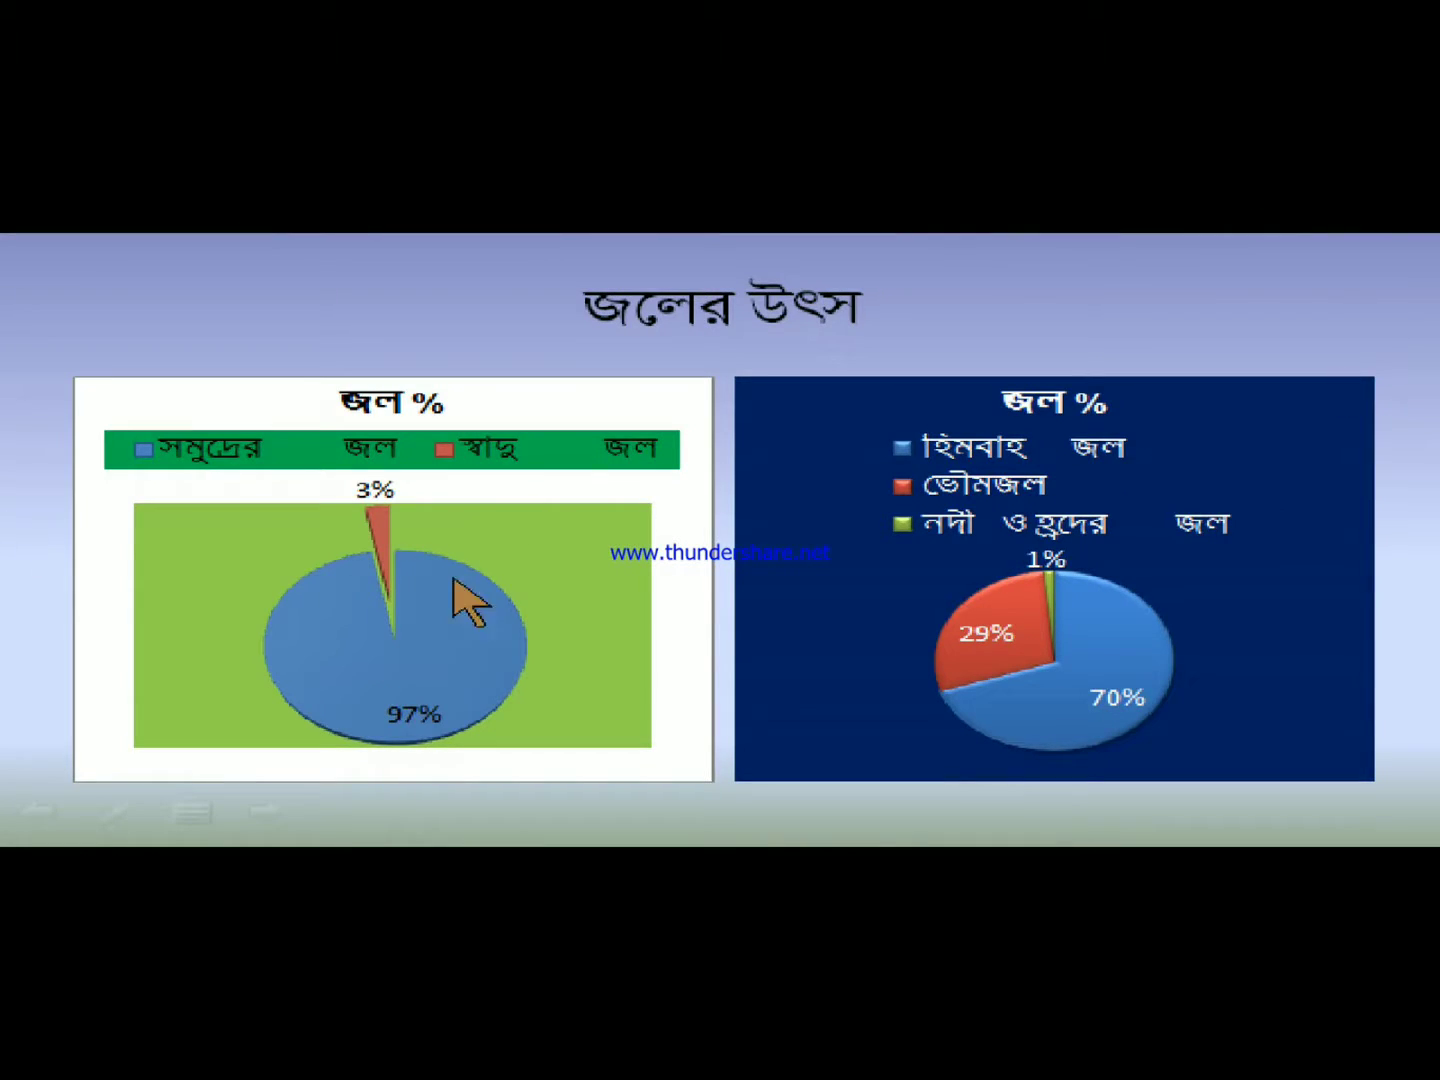
pyautogui.click(684, 736)
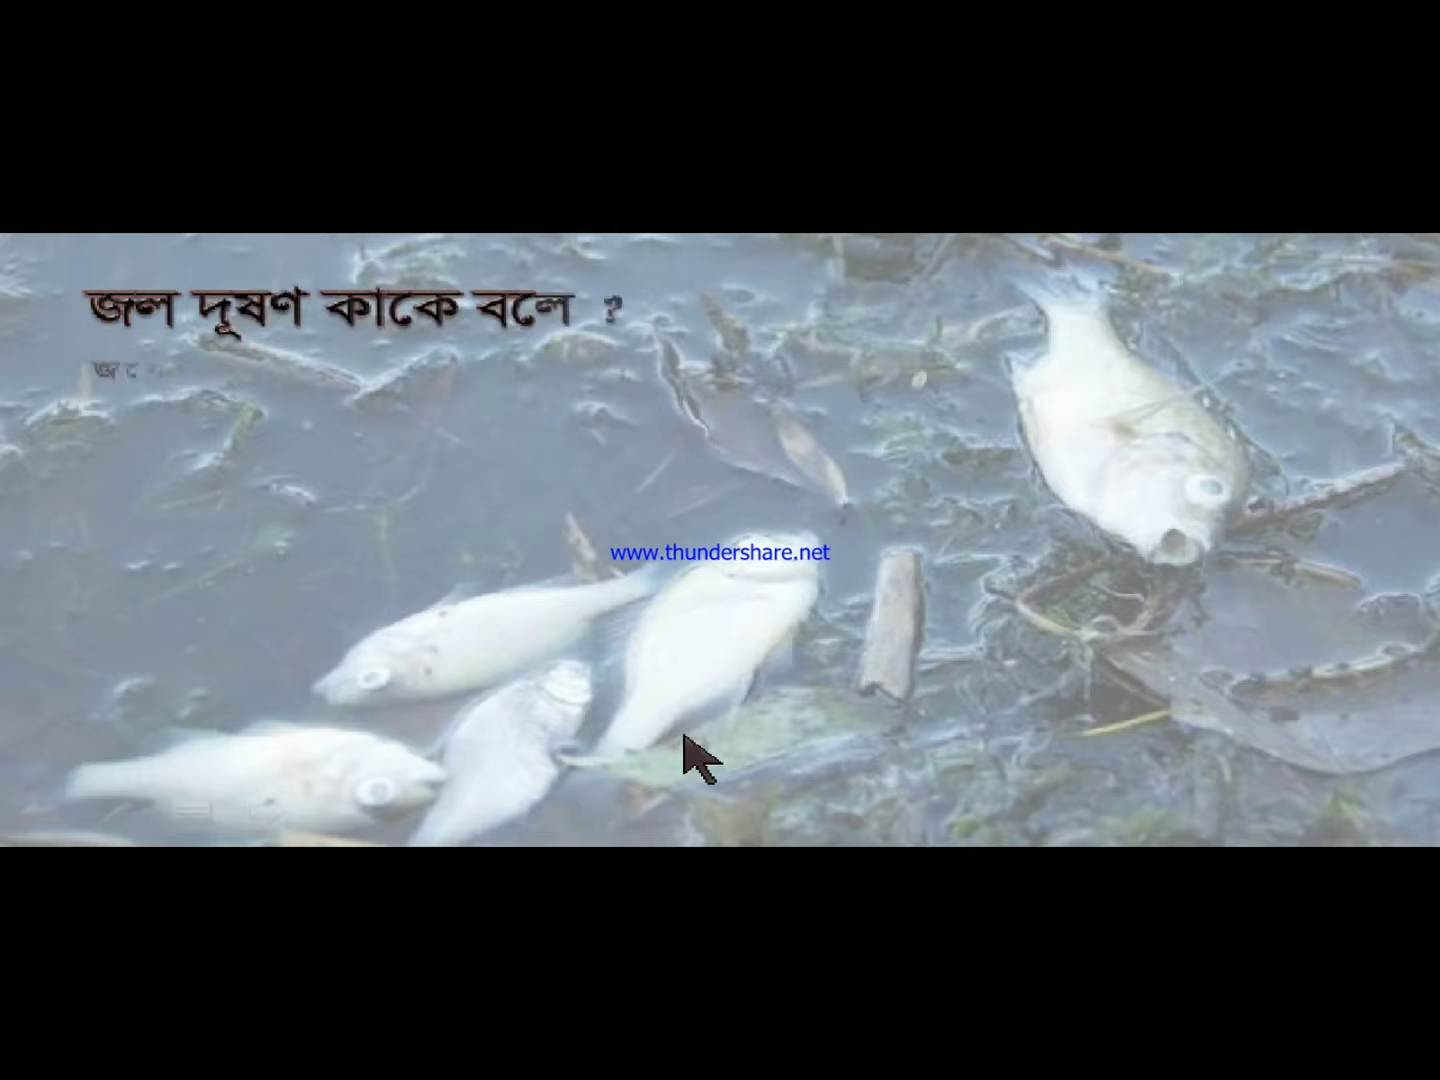
pyautogui.click(551, 722)
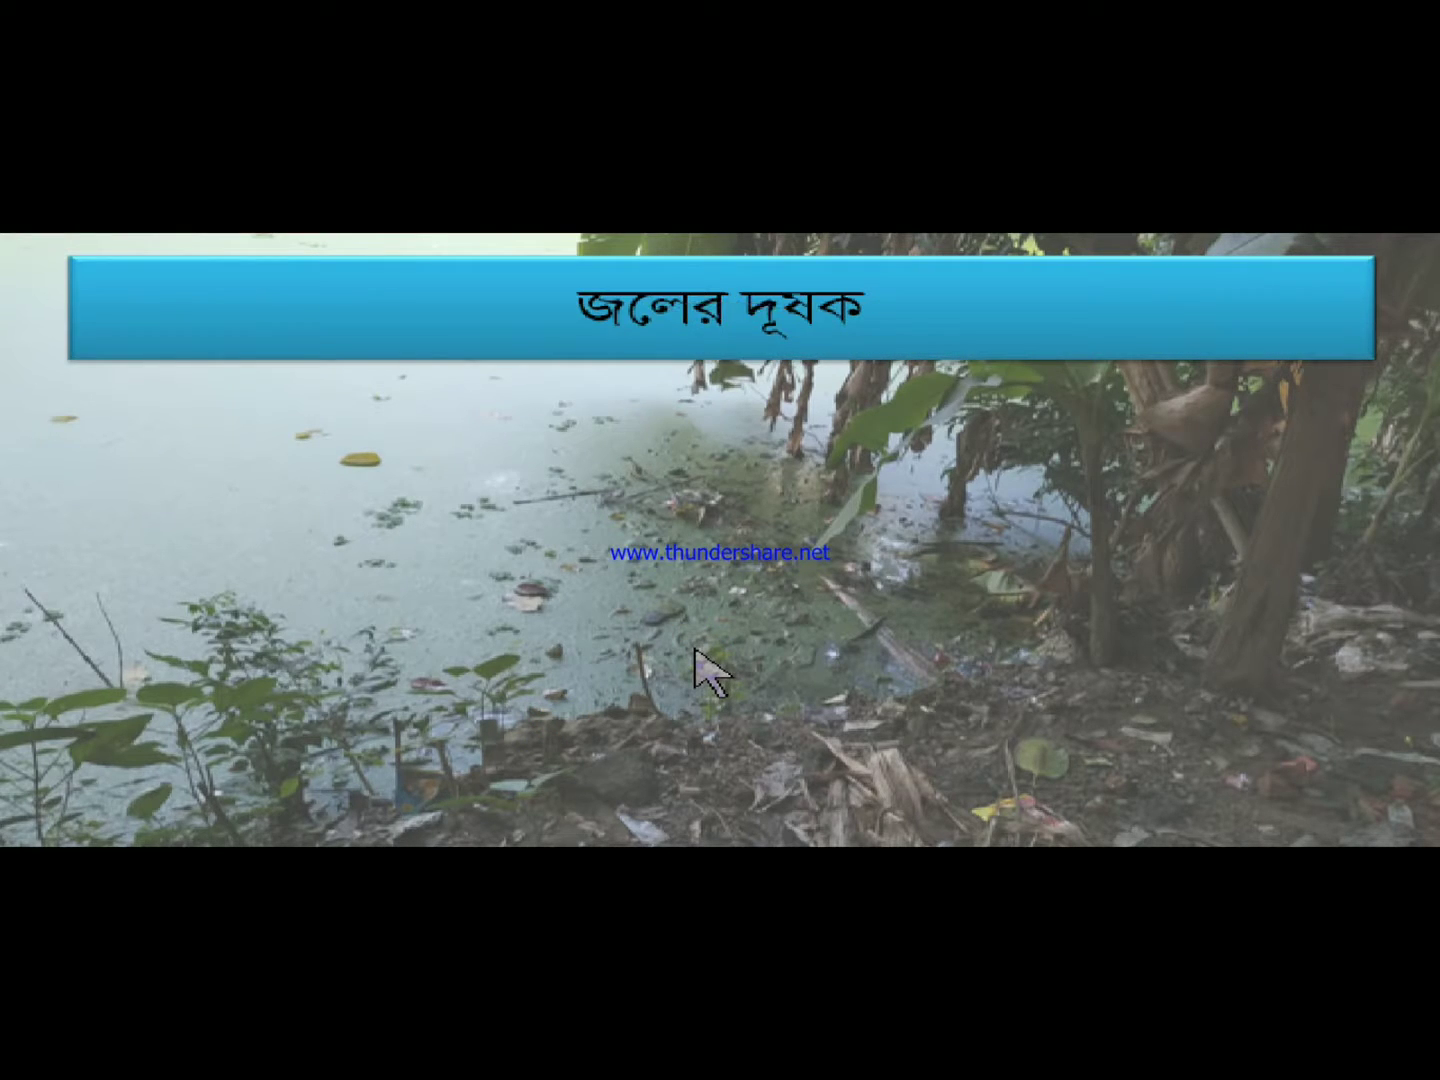
pyautogui.click(670, 839)
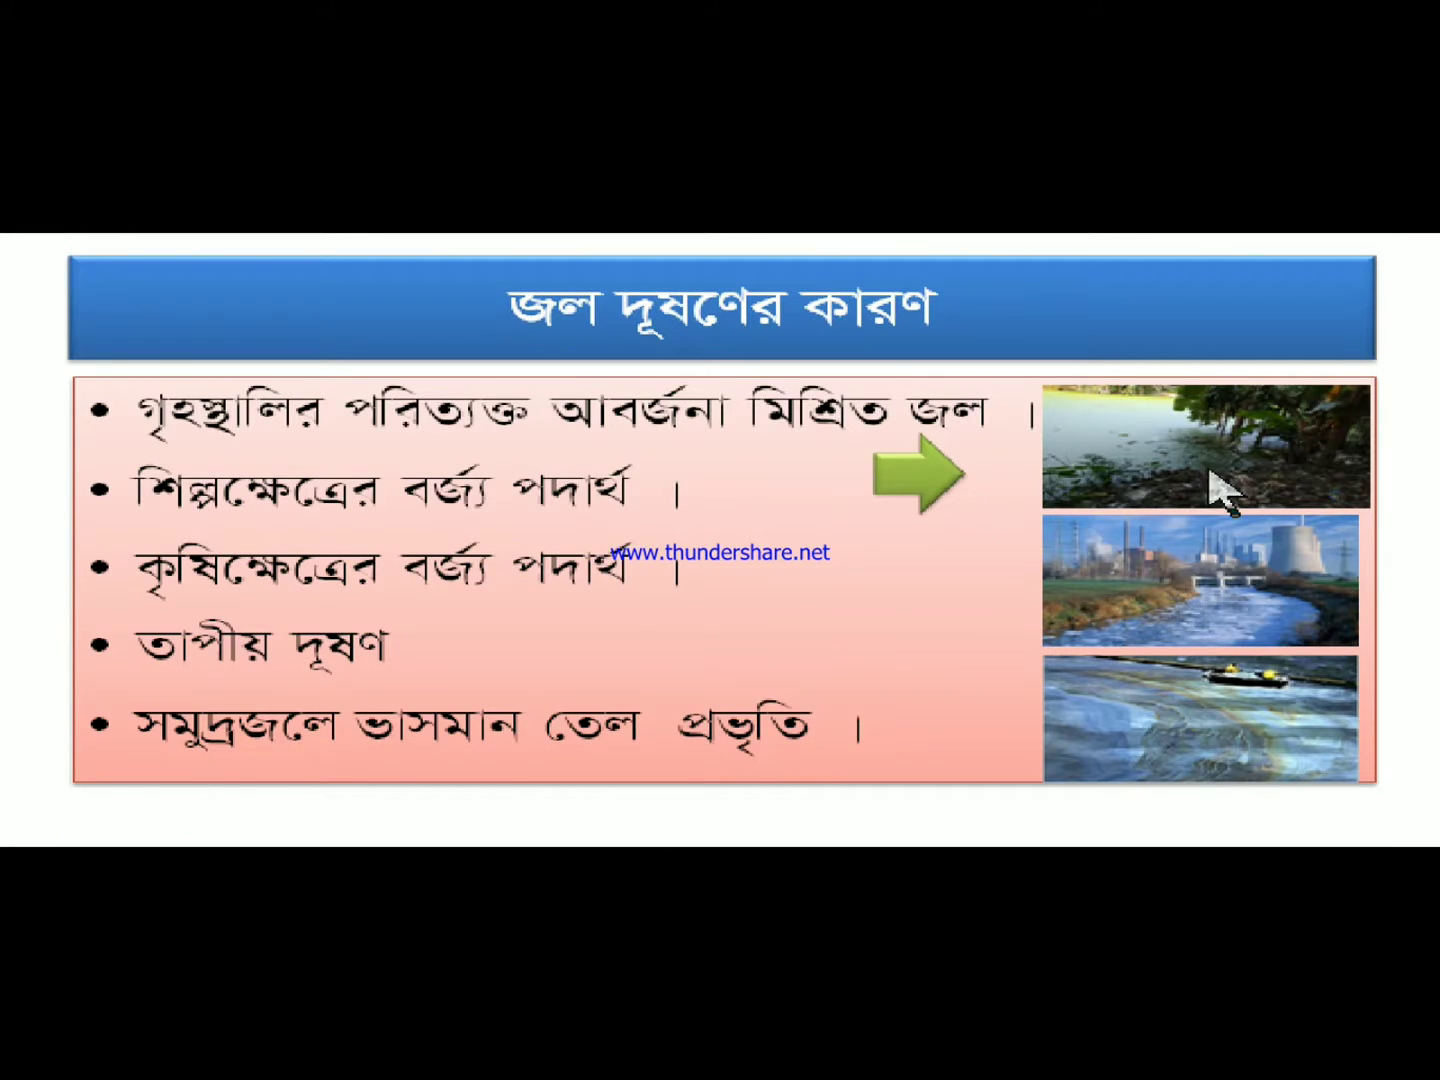
pyautogui.click(879, 478)
pyautogui.press('Left')
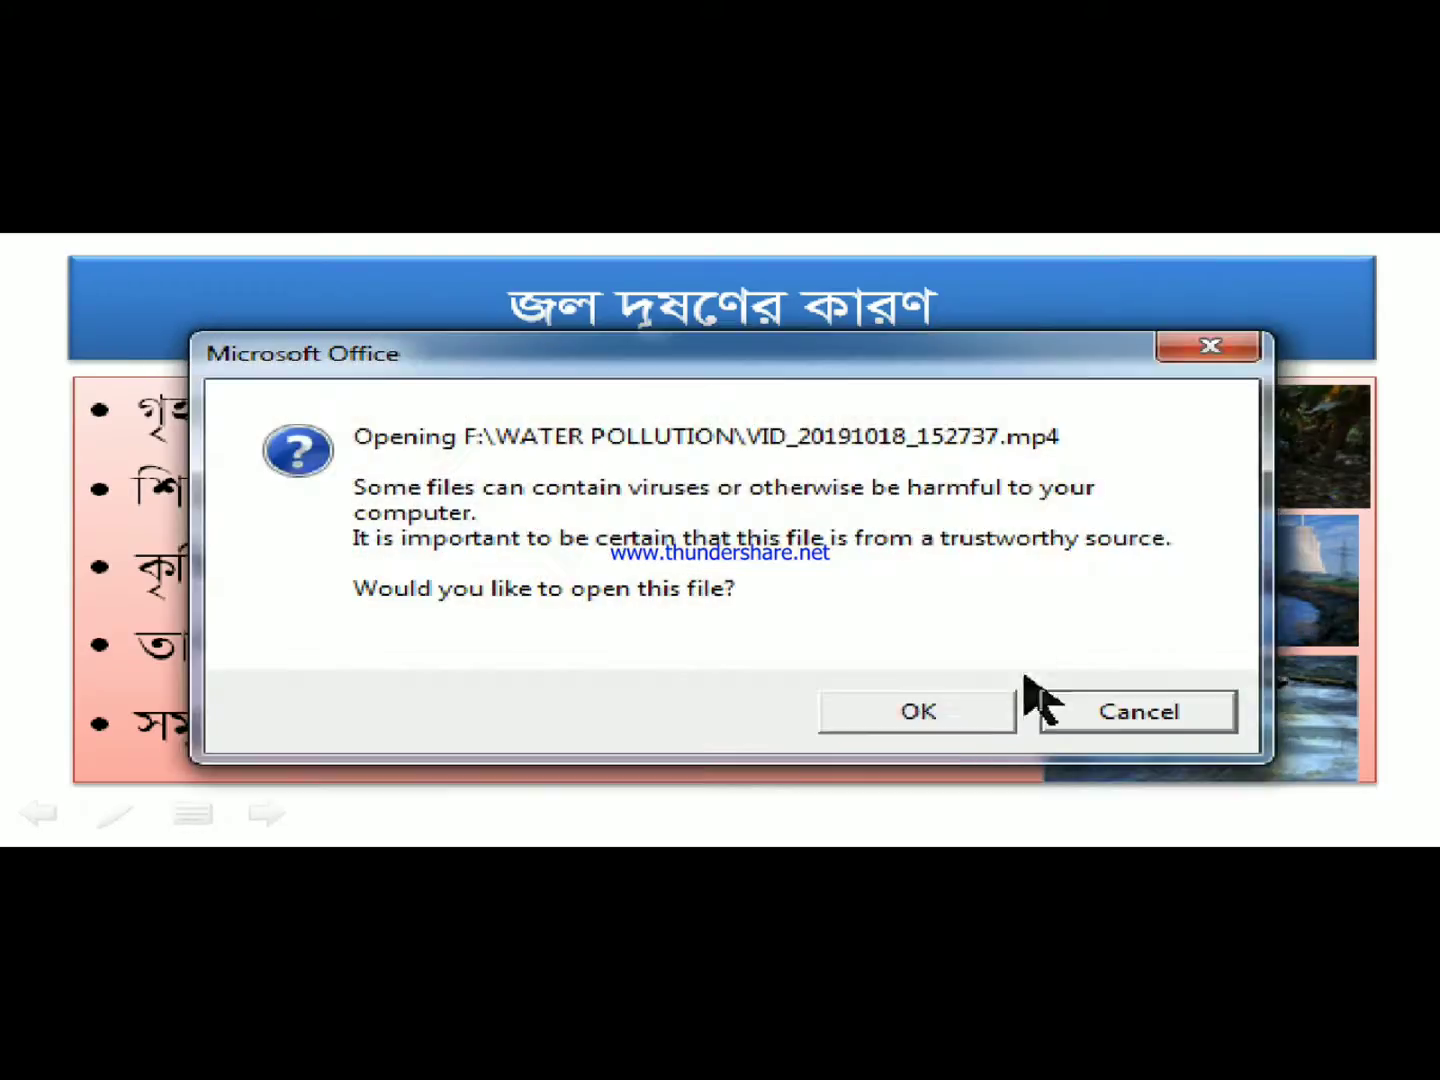
pyautogui.click(974, 711)
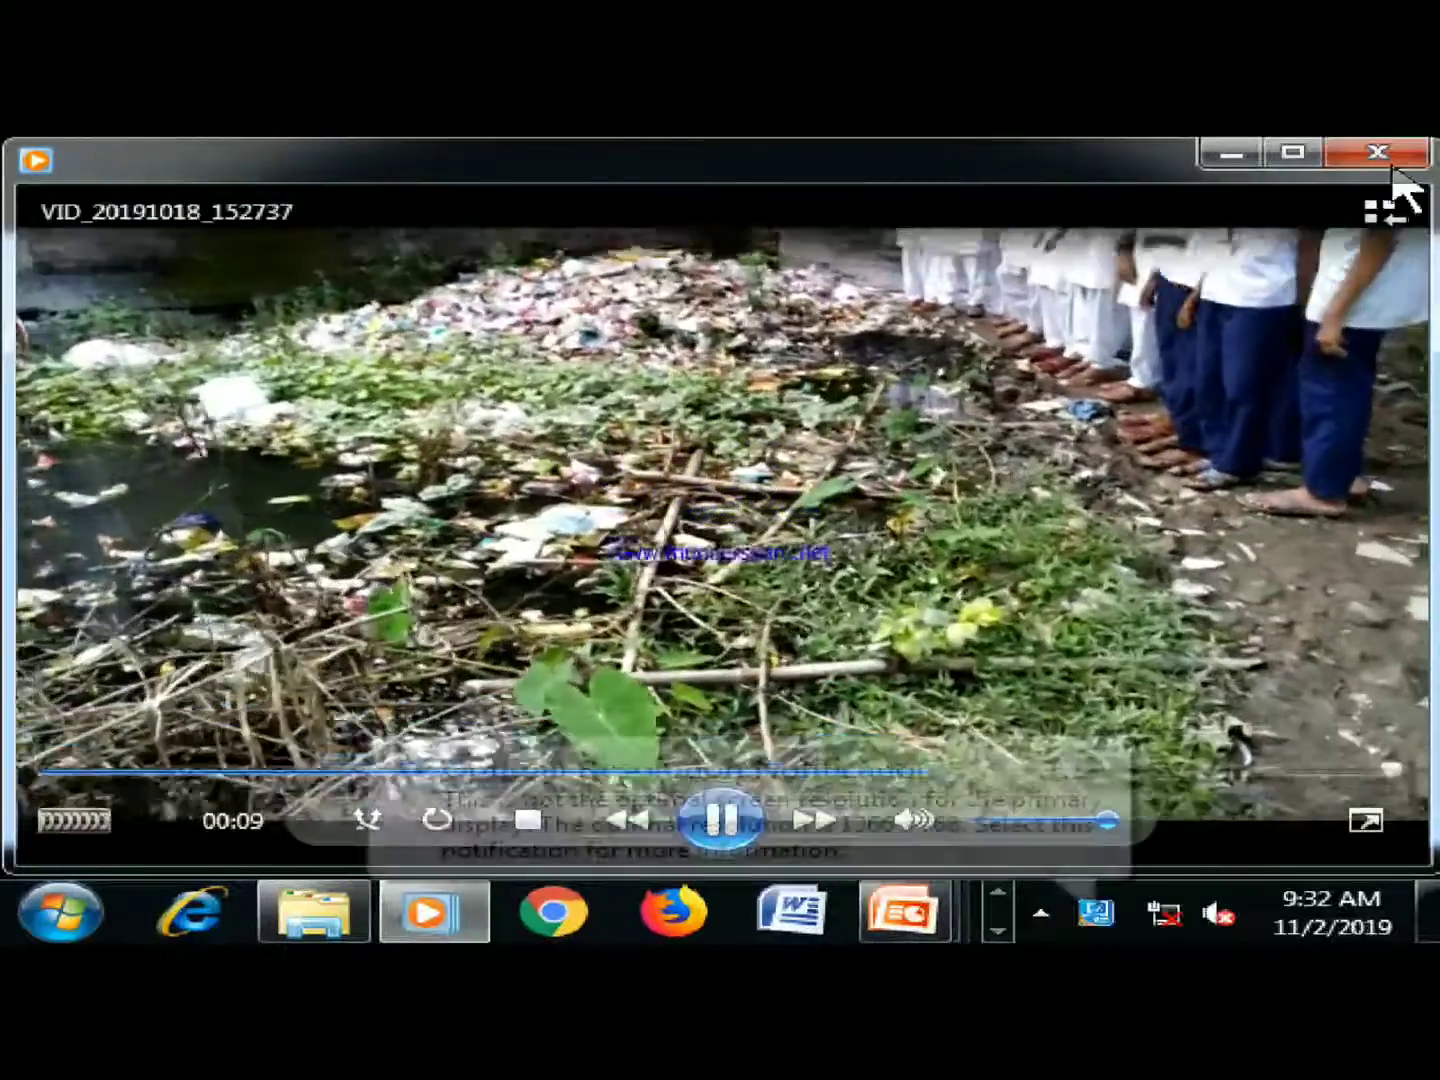
pyautogui.click(1392, 164)
pyautogui.click(545, 771)
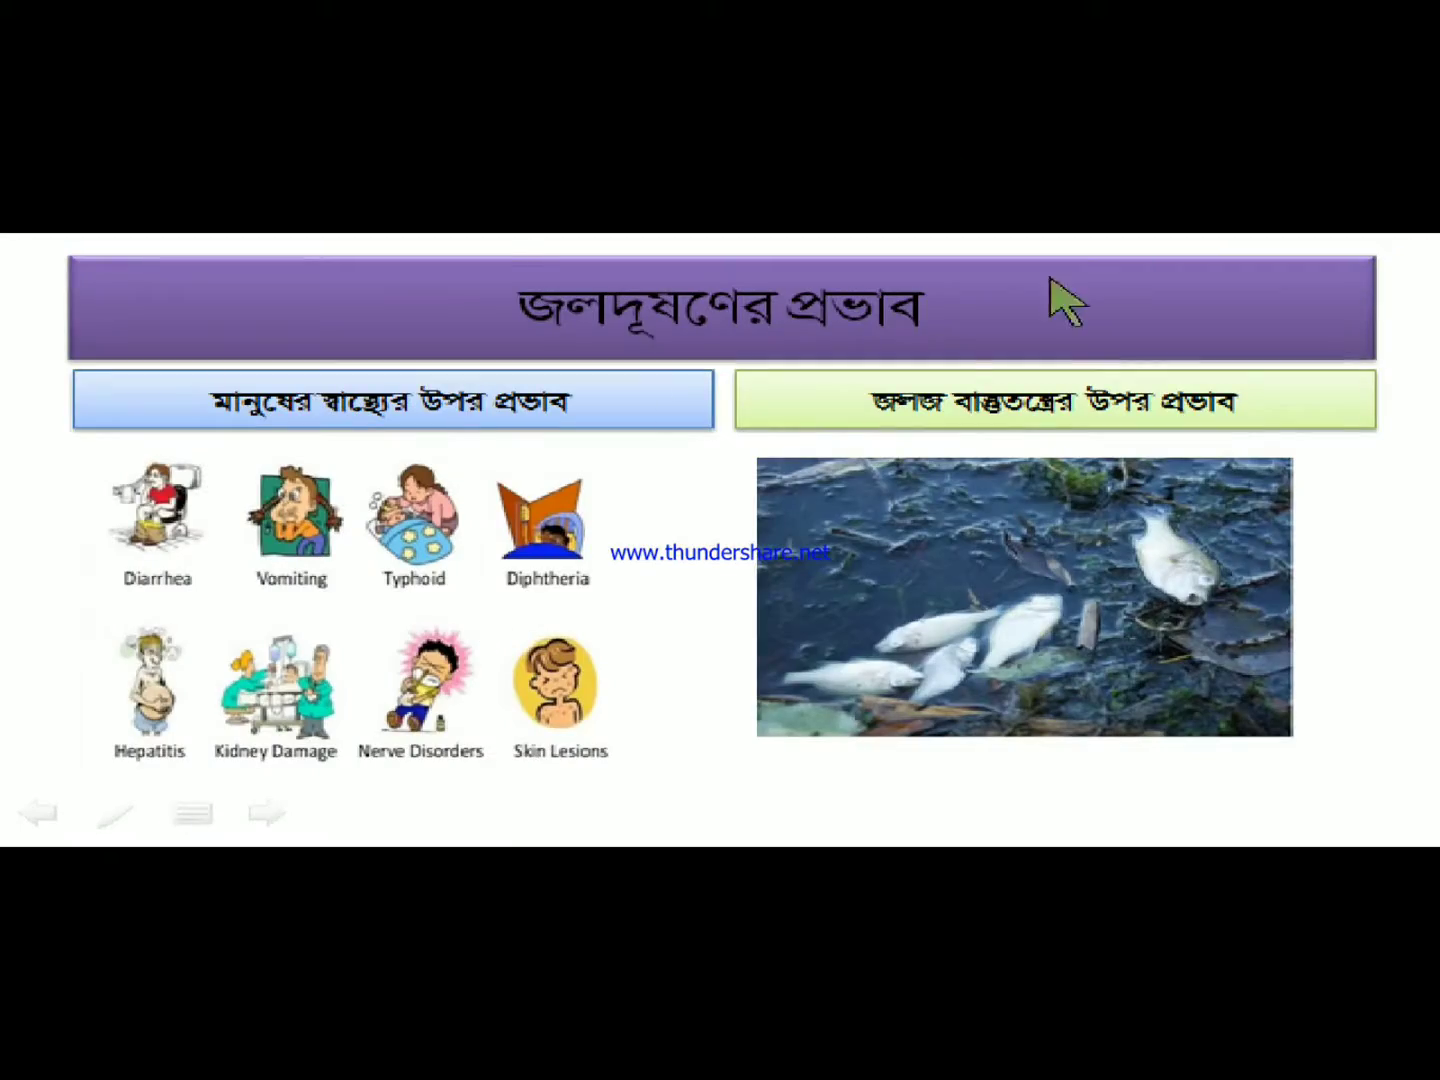
pyautogui.click(812, 676)
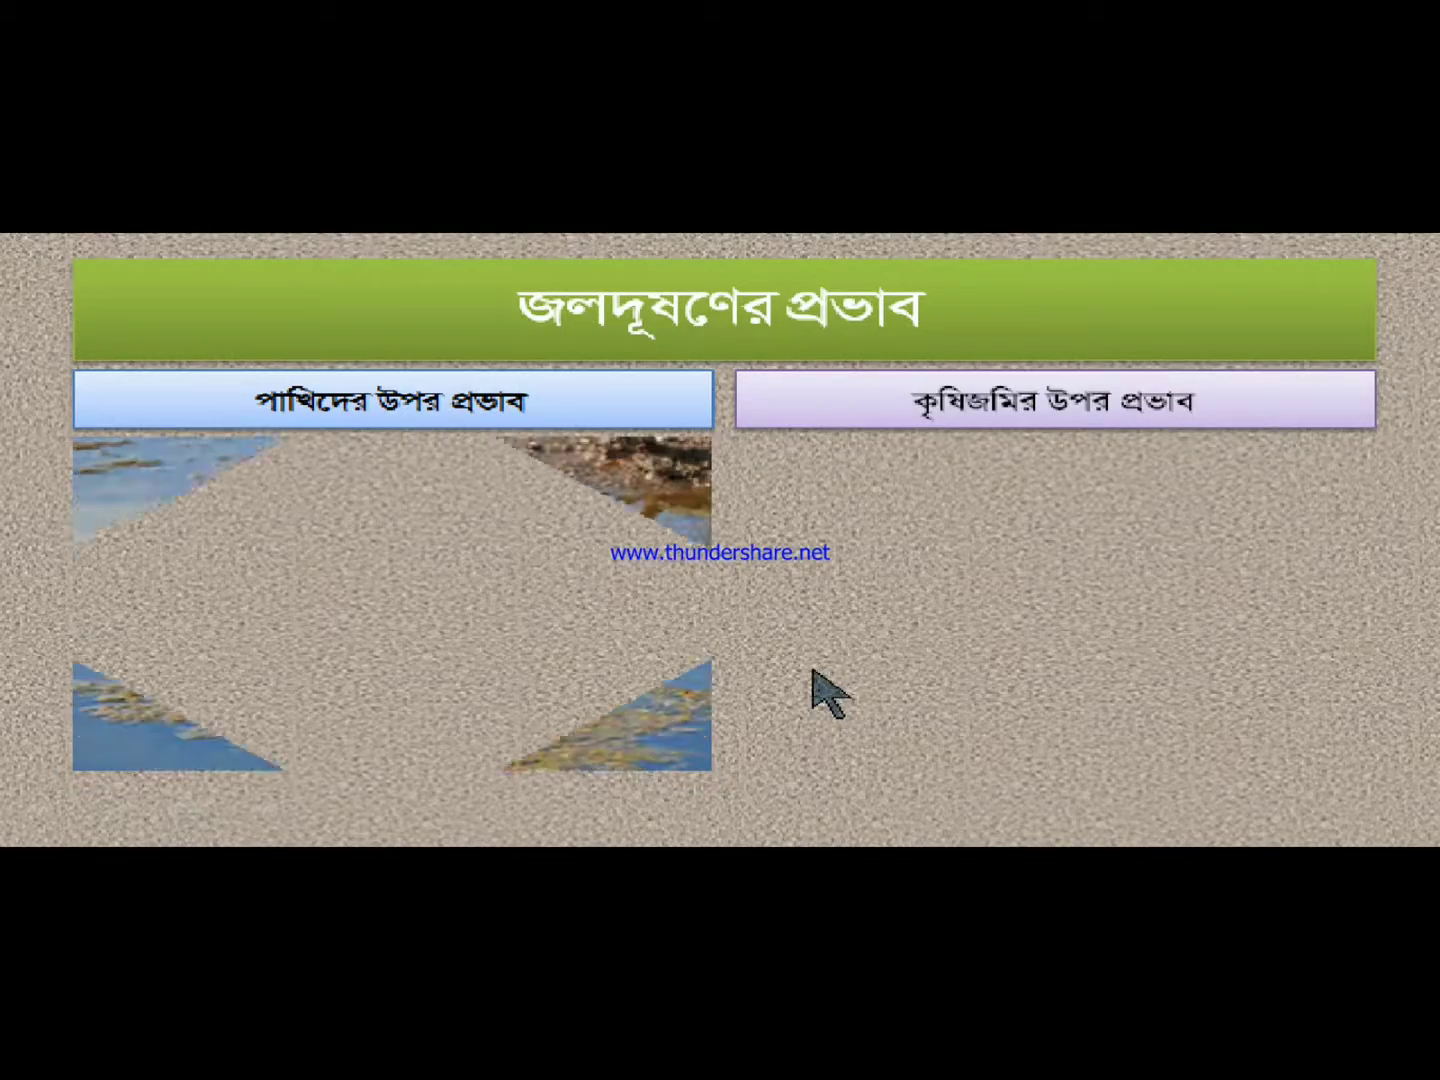
pyautogui.click(1051, 720)
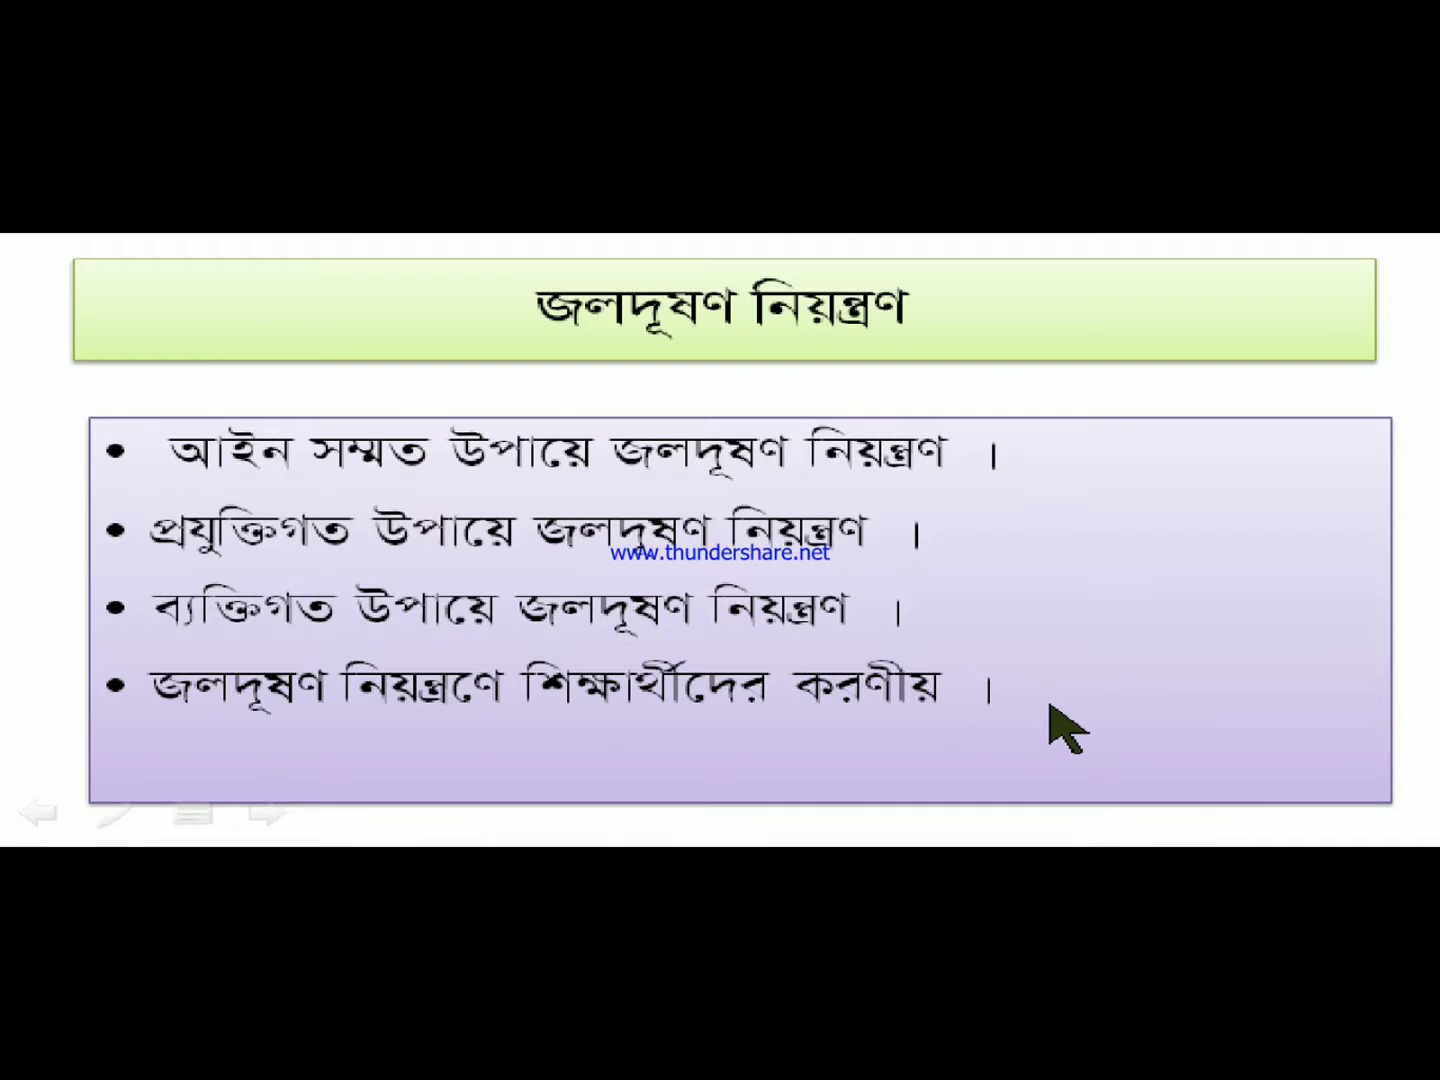
pyautogui.click(1050, 707)
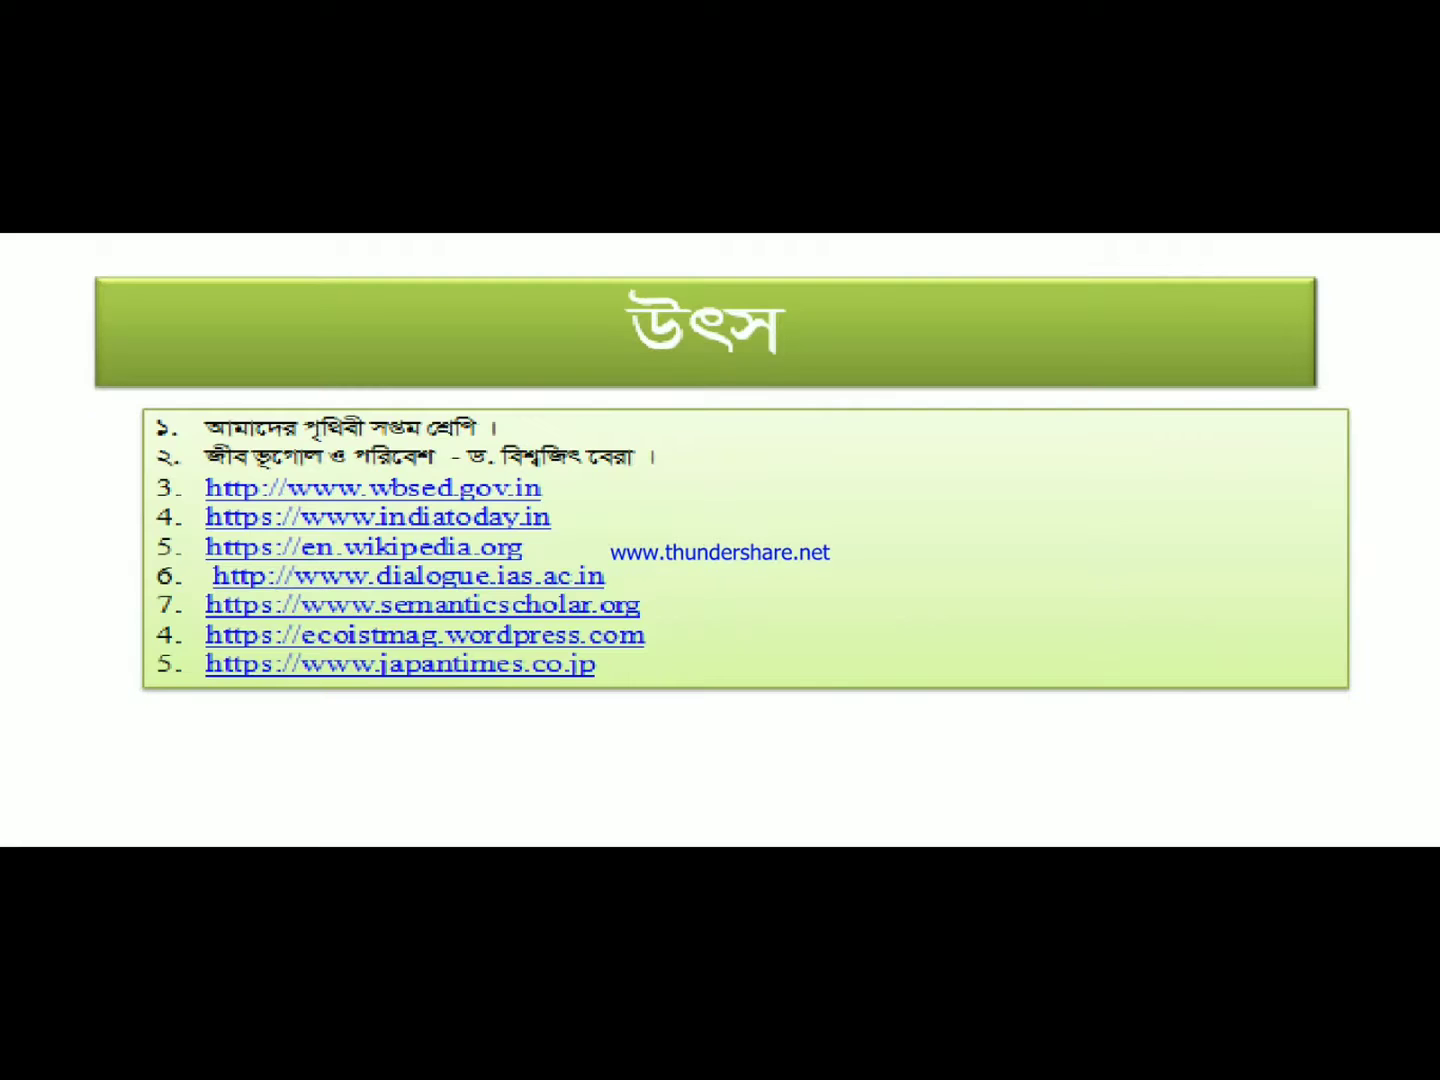
pyautogui.click(675, 540)
pyautogui.click(675, 540)
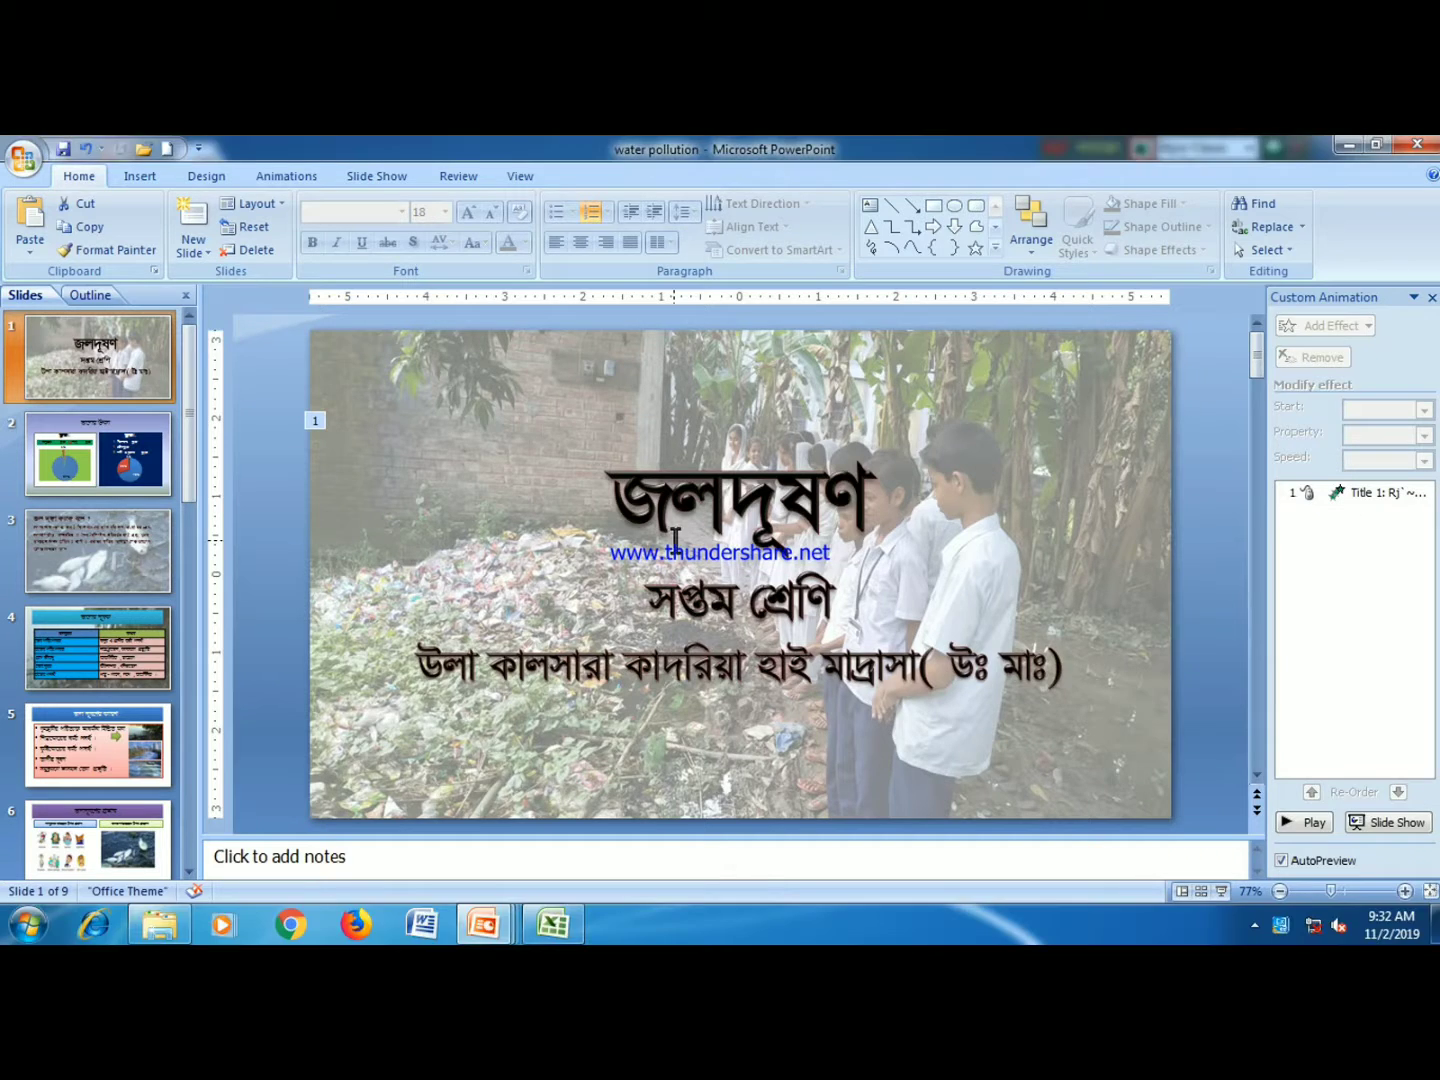